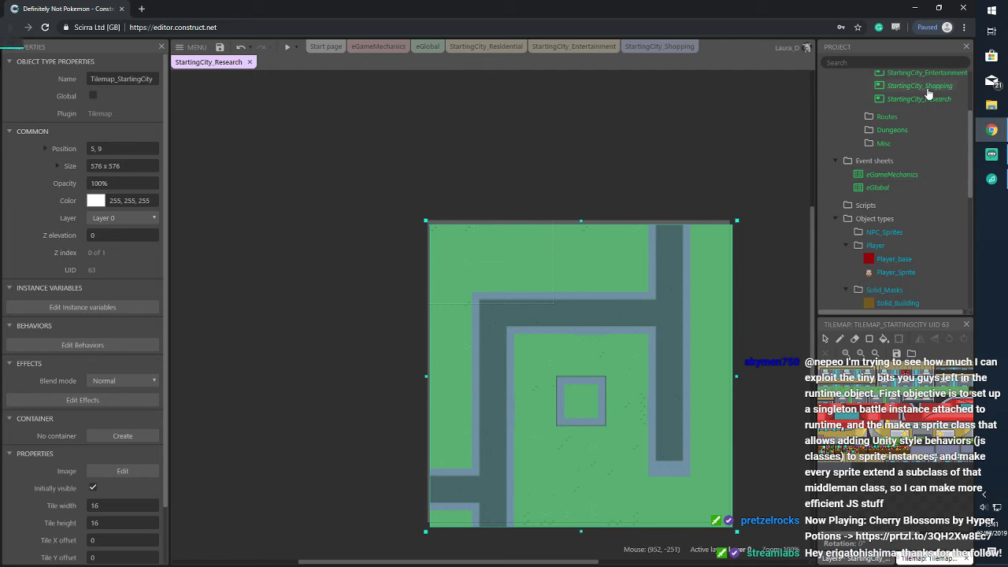
Give StartingCity_Research a 16 x 16 grid with Show grid and Snap to grid enabled
click(919, 99)
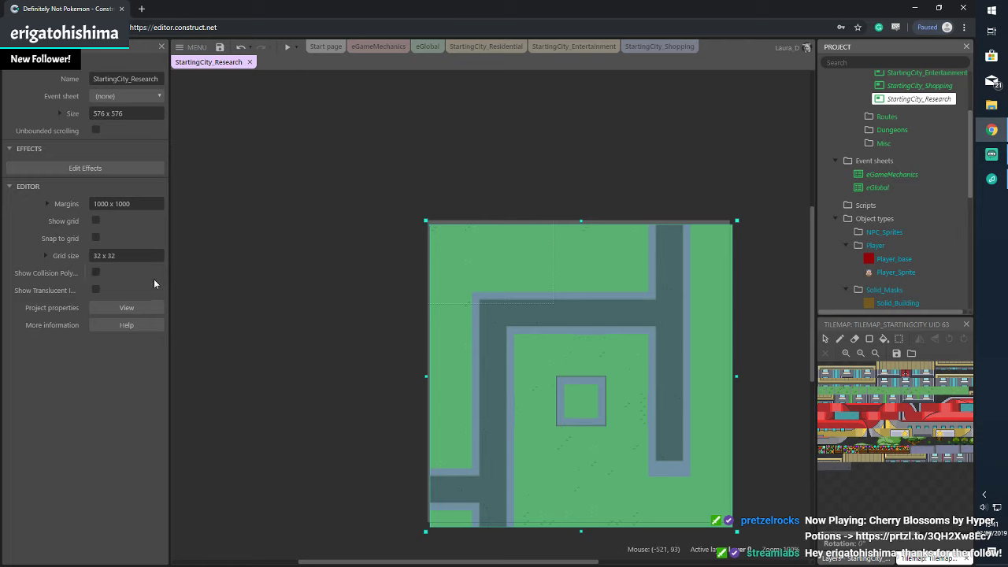
click(91, 255)
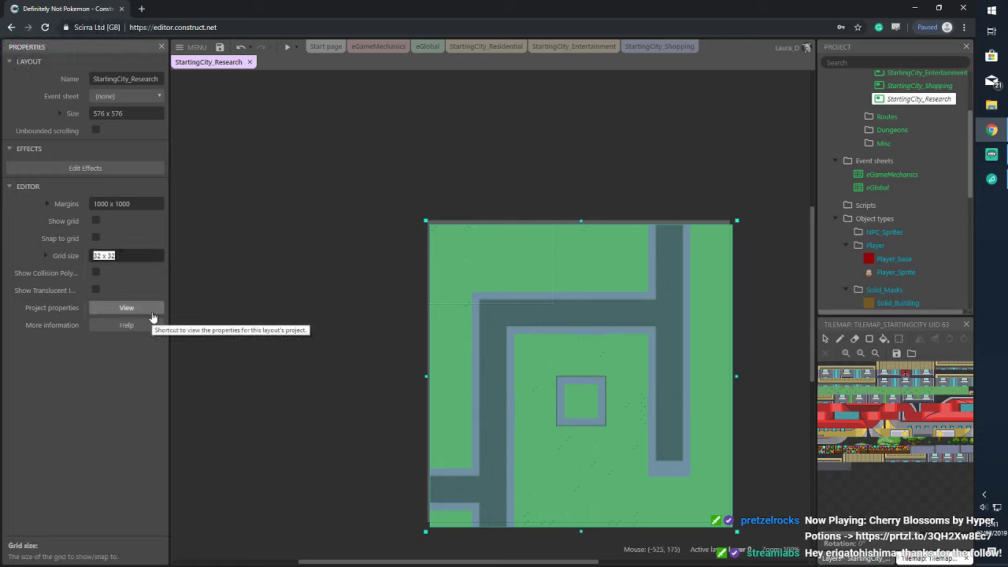
text(16 x 16)
key(Return)
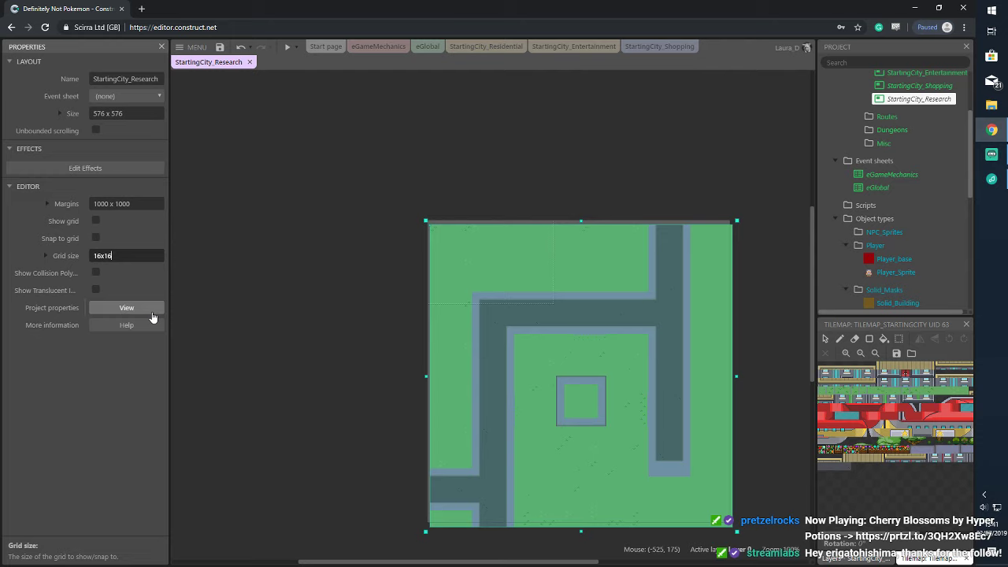
click(95, 220)
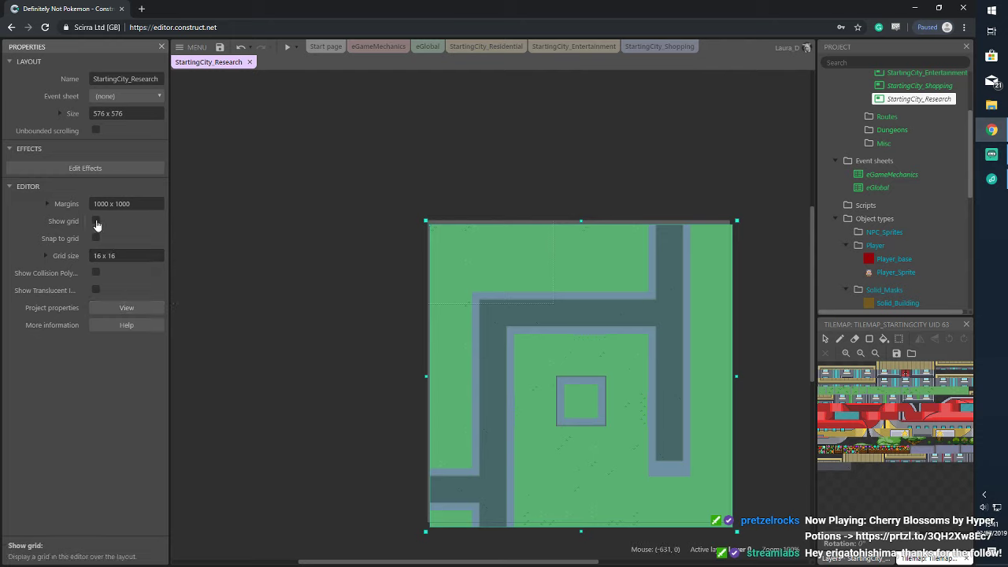
click(95, 237)
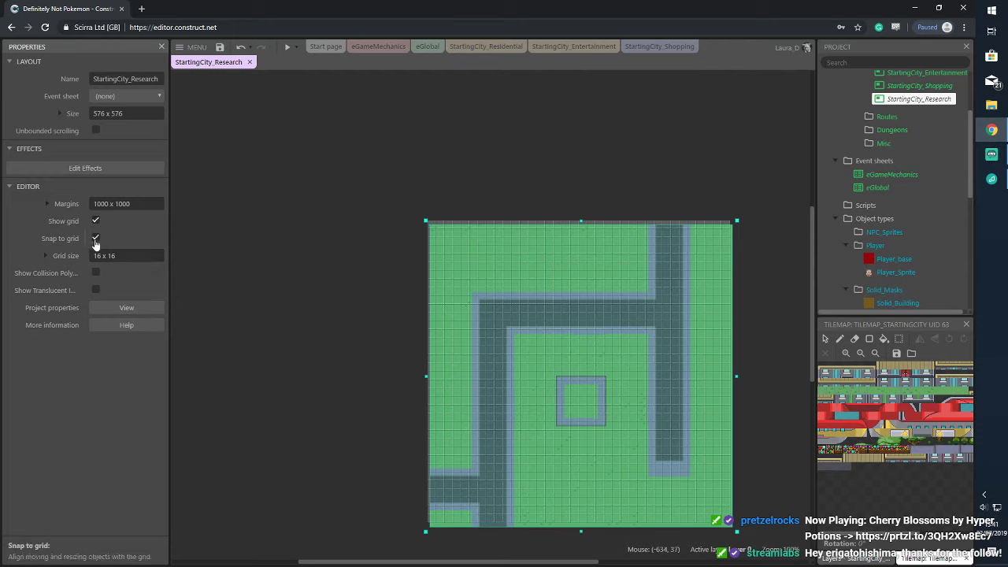
click(517, 252)
click(553, 146)
scroll(760, 262, down, 1)
scroll(754, 272, down, 2)
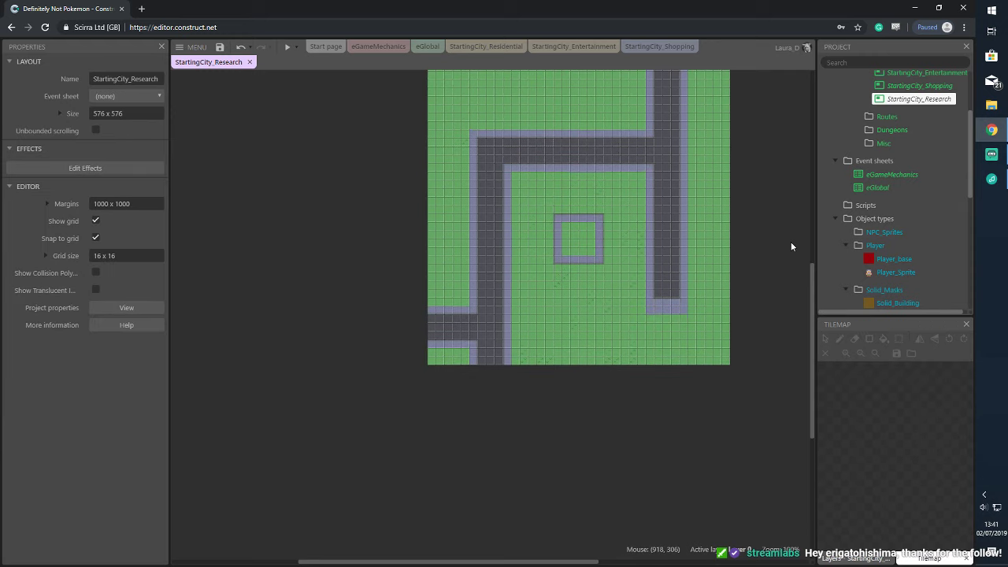
Flood-fill the road path and its purple borders with grass, then rectangle-paint grass over the whole tilemap
click(723, 214)
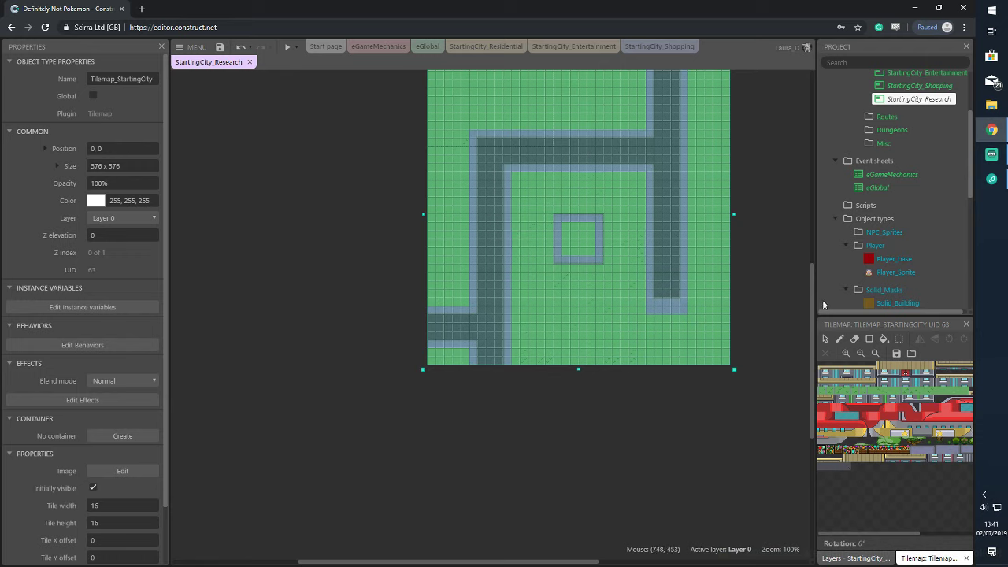
scroll(734, 279, up, 2)
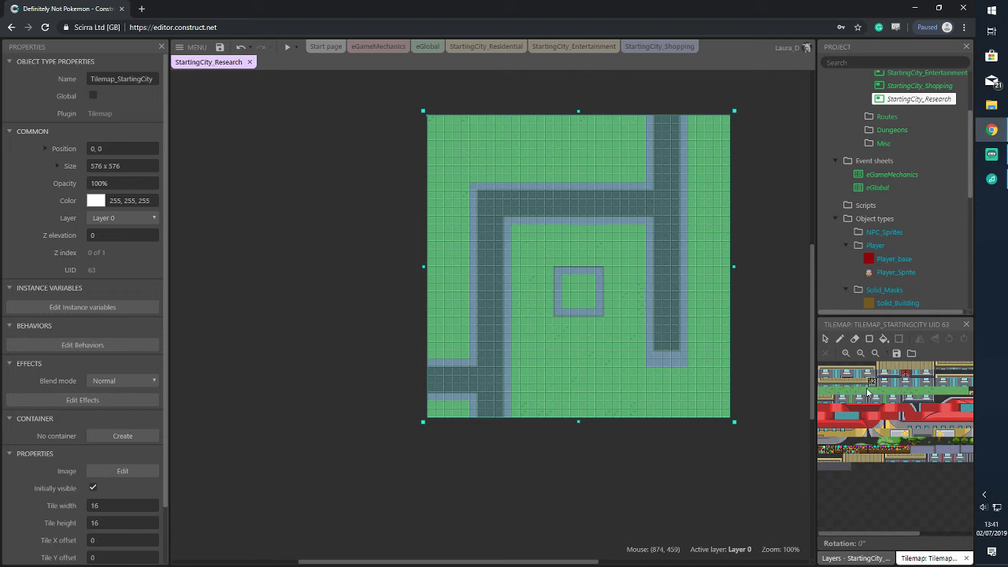
click(952, 403)
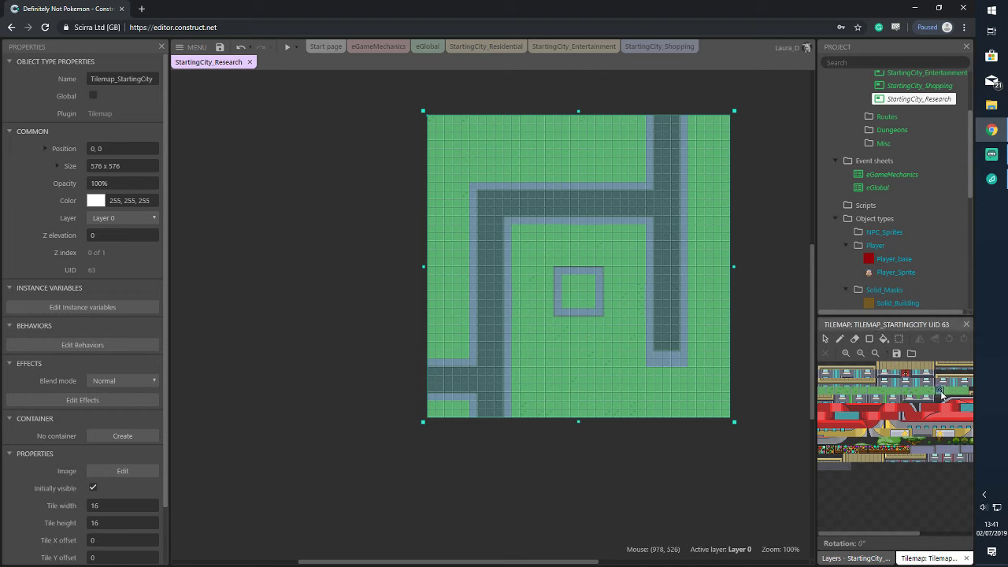
click(883, 338)
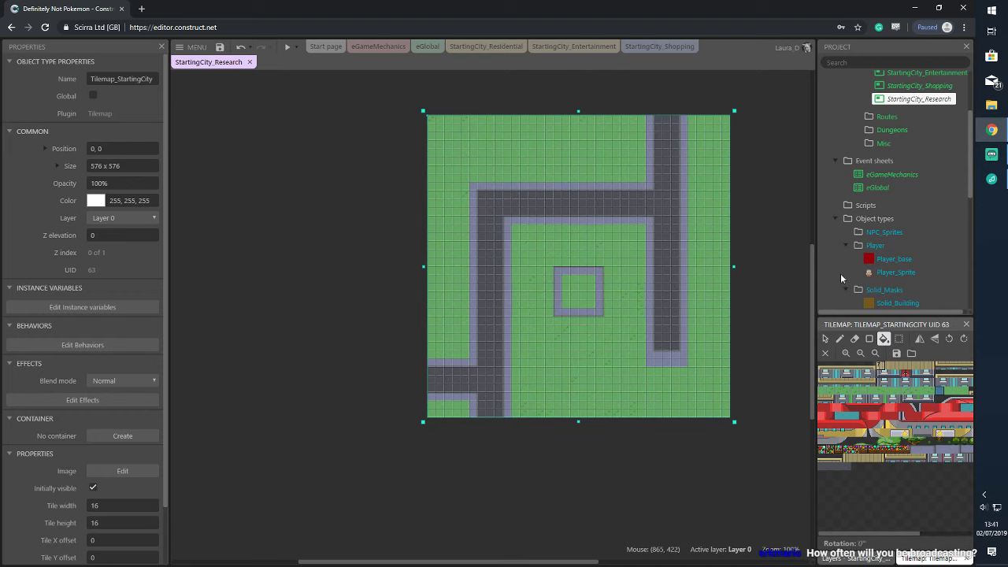
click(655, 164)
click(649, 169)
click(682, 156)
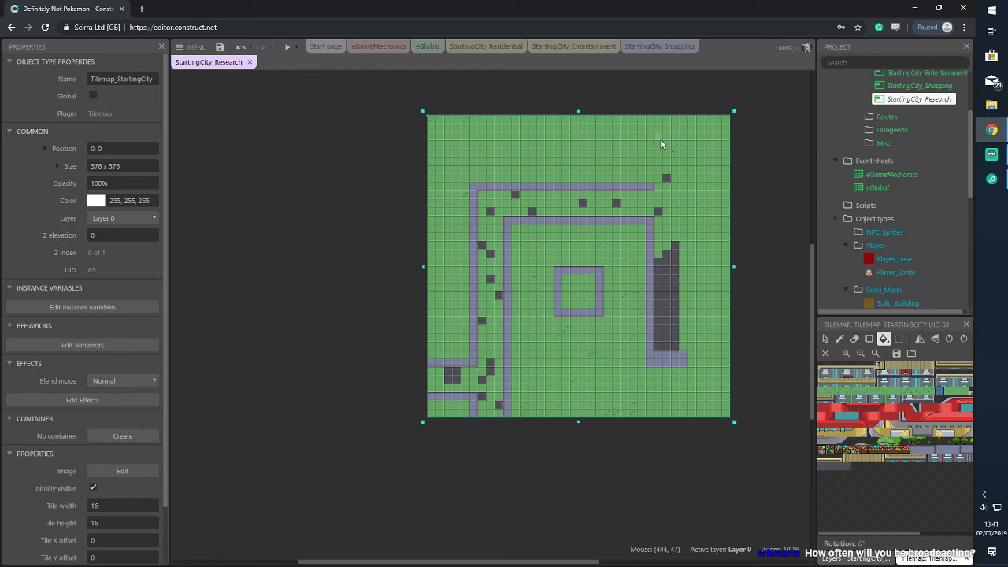
click(869, 338)
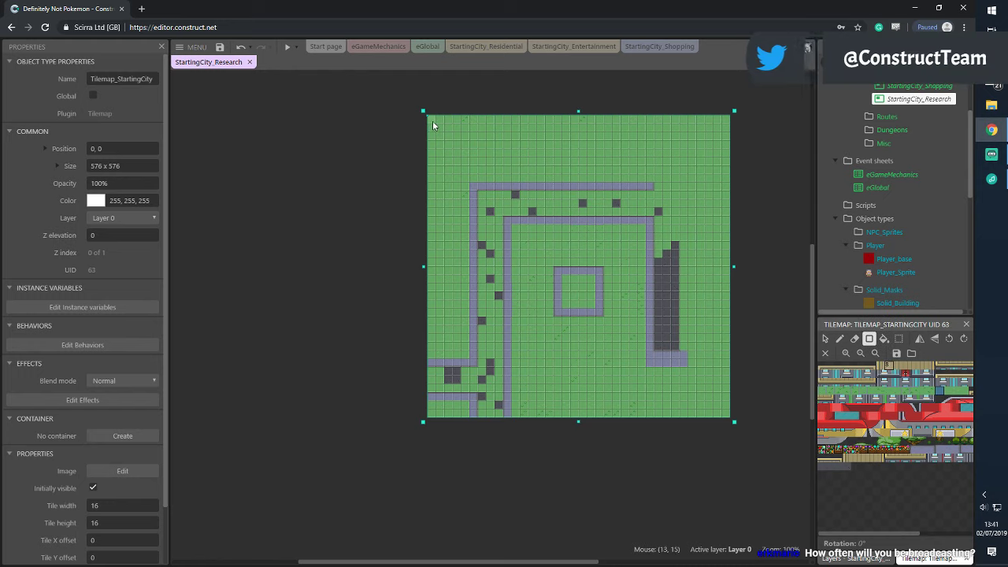
drag(432, 125, 726, 417)
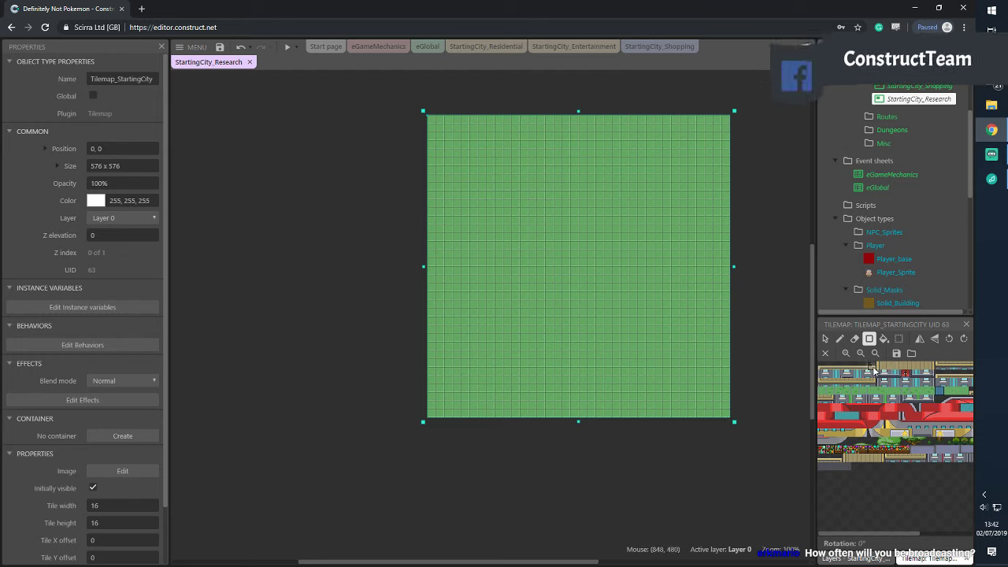
Pick a road-border tile from the Tilemap bar's tileset
scroll(860, 191, up, 2)
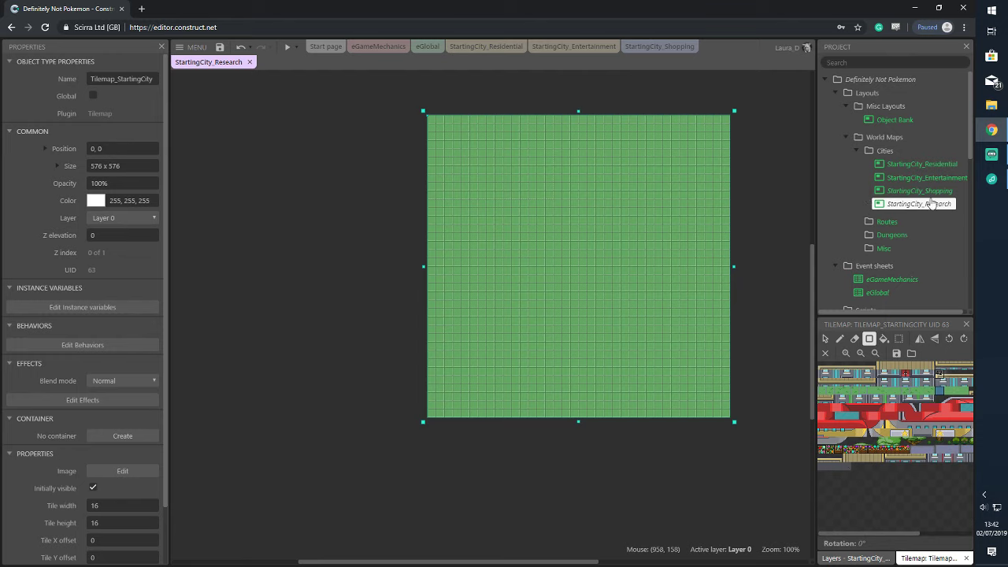
scroll(942, 212, down, 2)
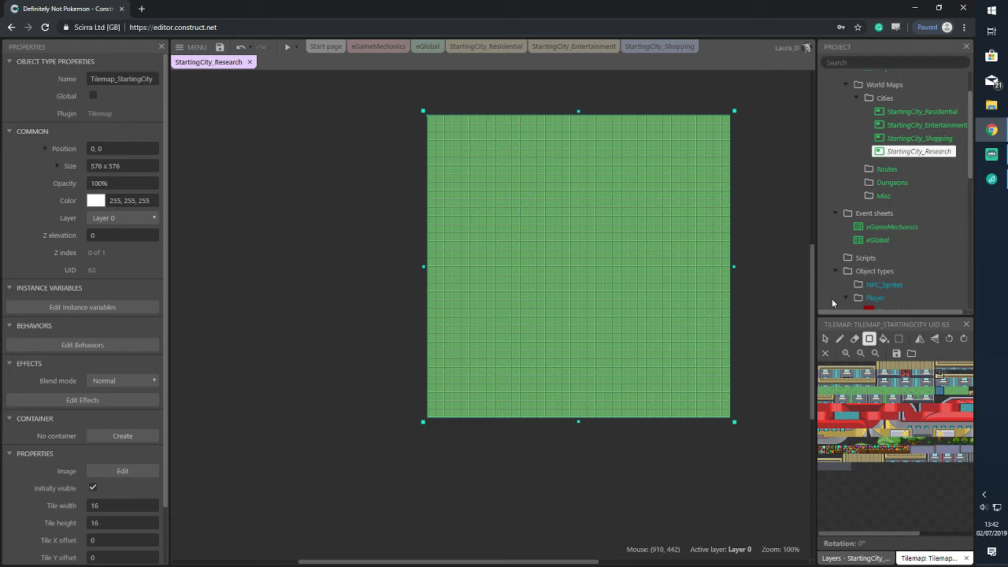
click(939, 451)
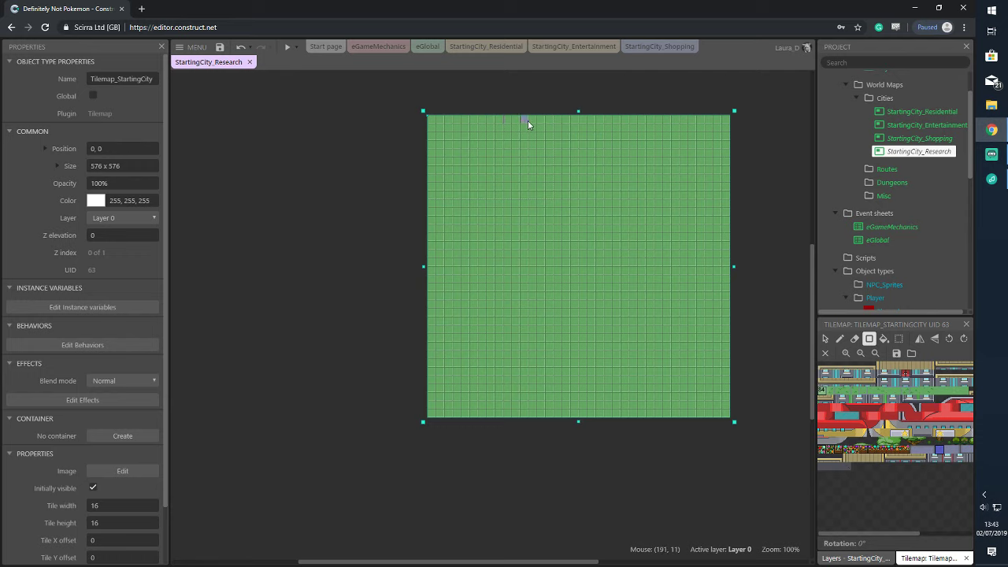
Paint two purple road-border columns from top to bottom through the tilemap's middle
drag(550, 120, 550, 355)
drag(550, 414, 550, 414)
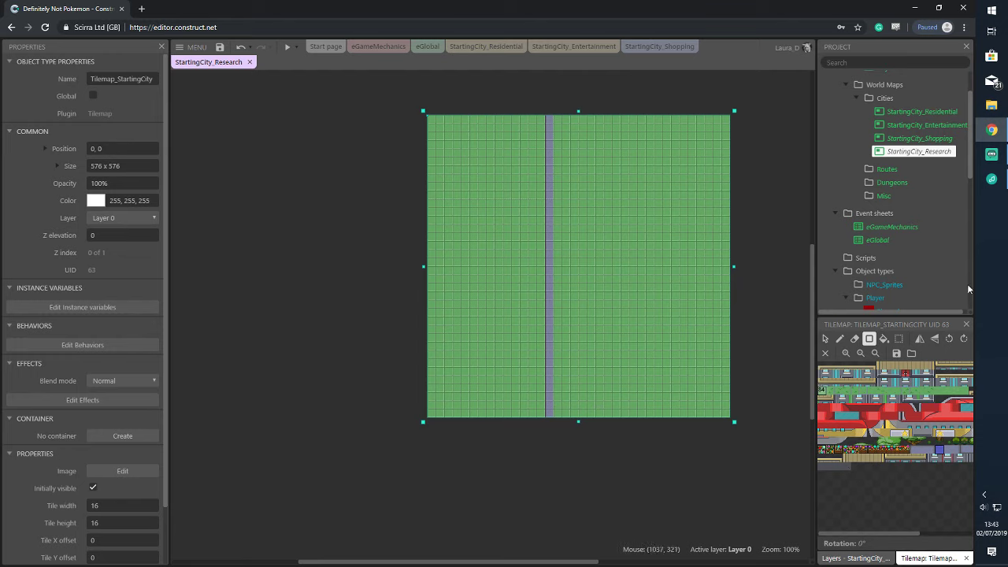
click(955, 451)
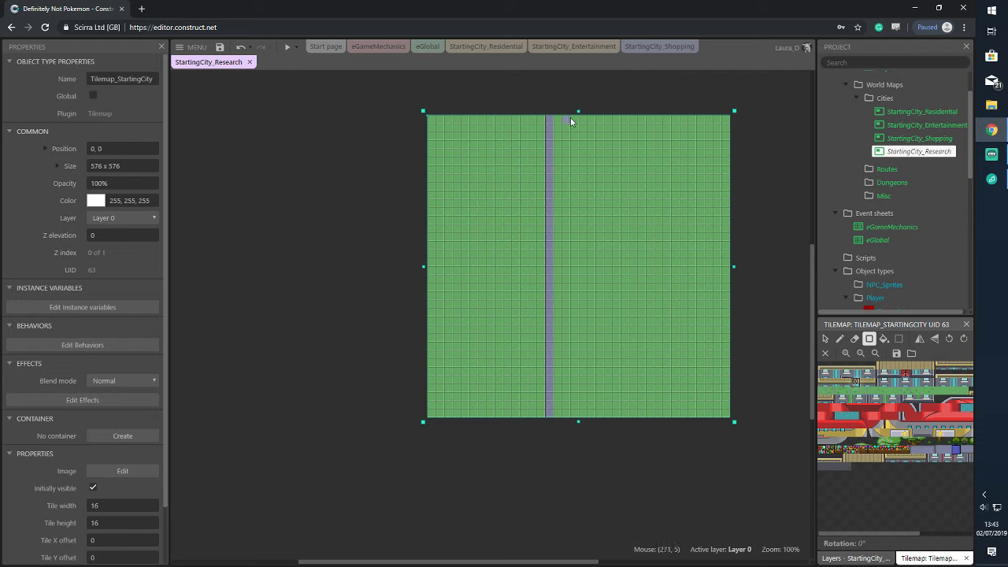
drag(599, 115, 606, 405)
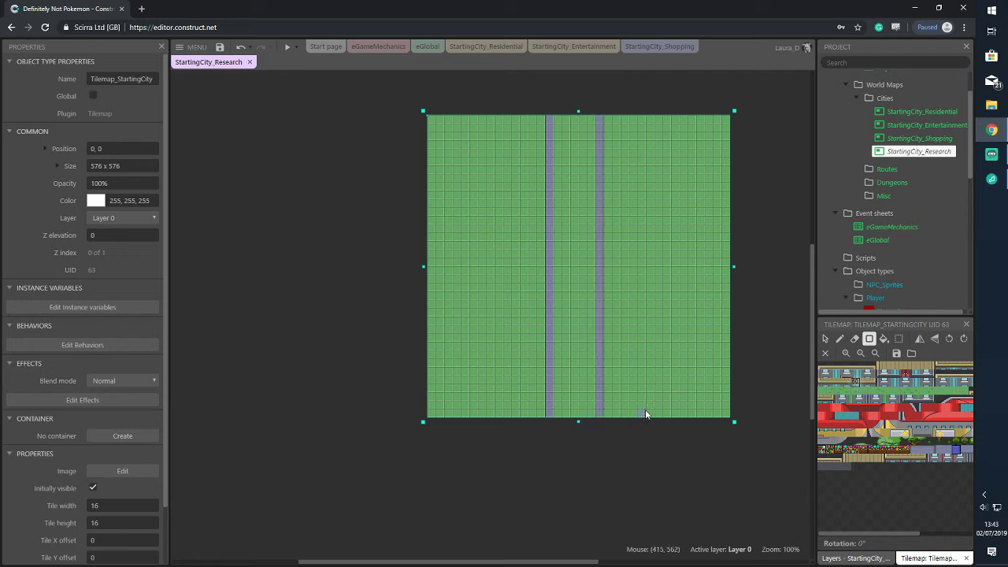
Fill the gap between the borders with dark road paving and add a border tile at the bottom
click(837, 468)
click(883, 338)
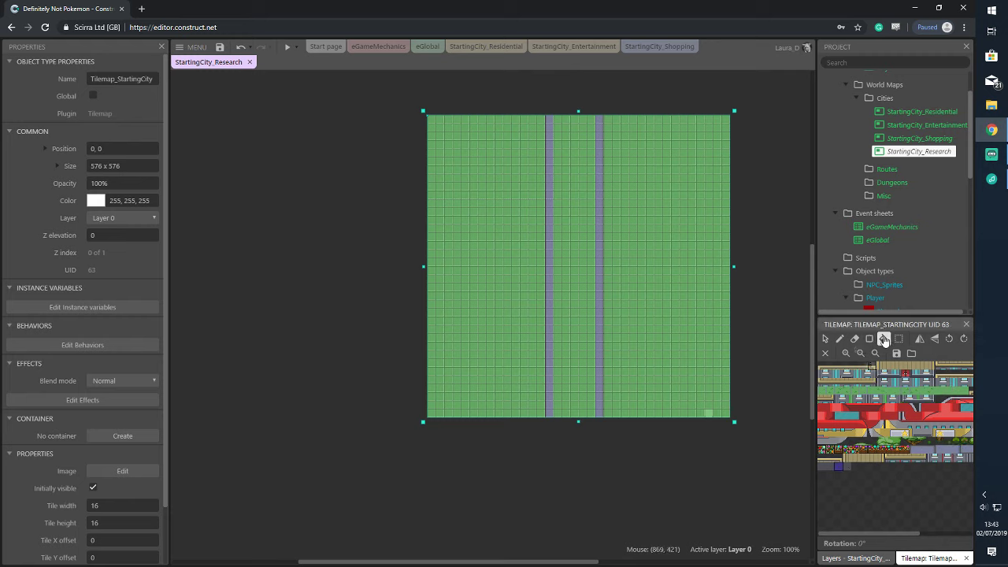
click(580, 236)
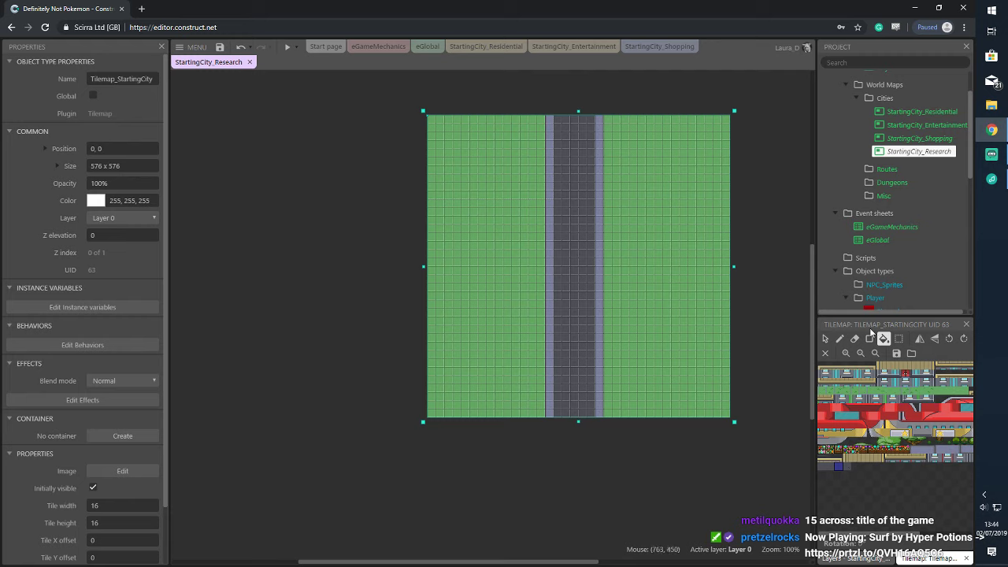
click(954, 449)
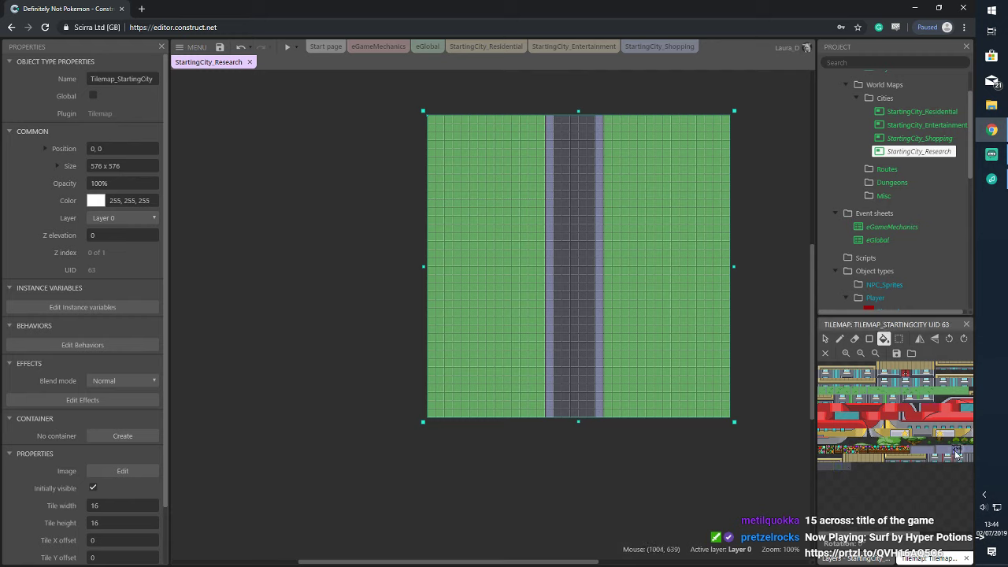
click(592, 411)
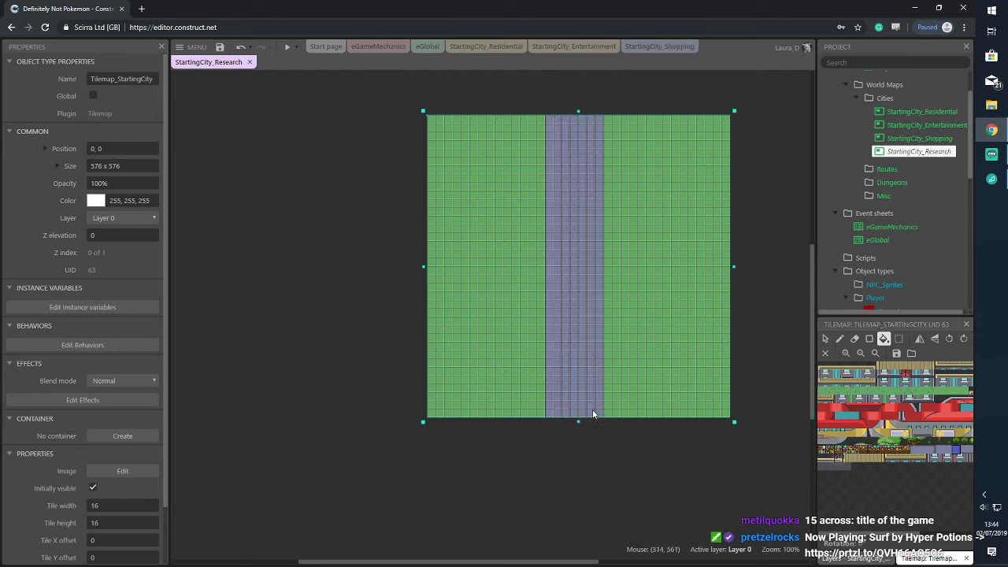
key(ctrl+z)
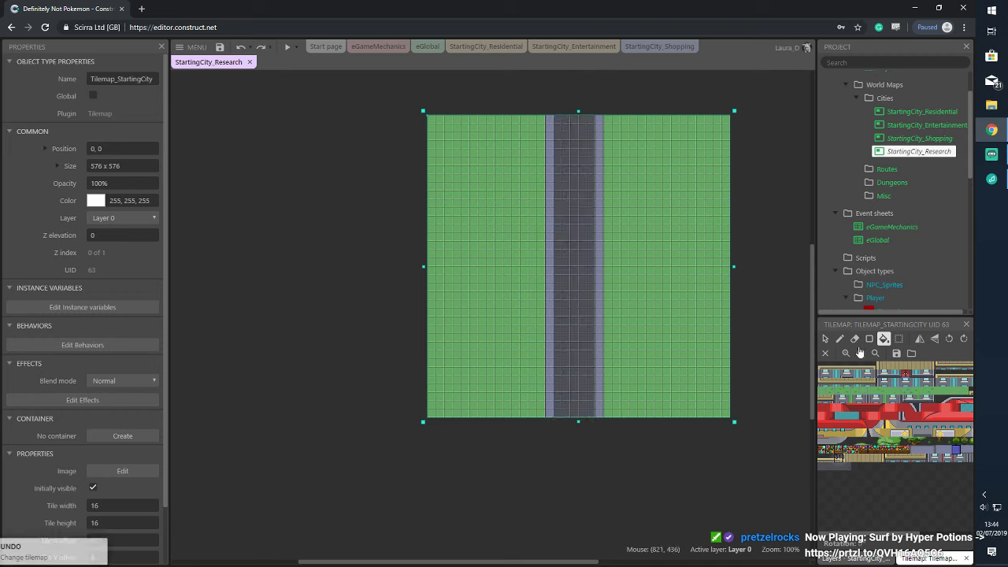
click(839, 338)
click(592, 412)
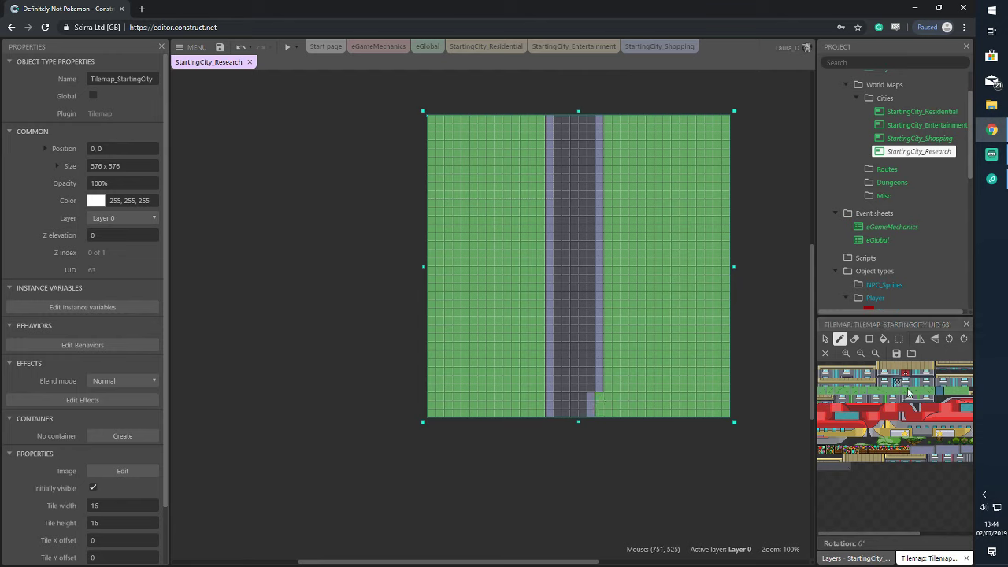
Extend the lavender path along the bottom to the map's right edge
click(923, 450)
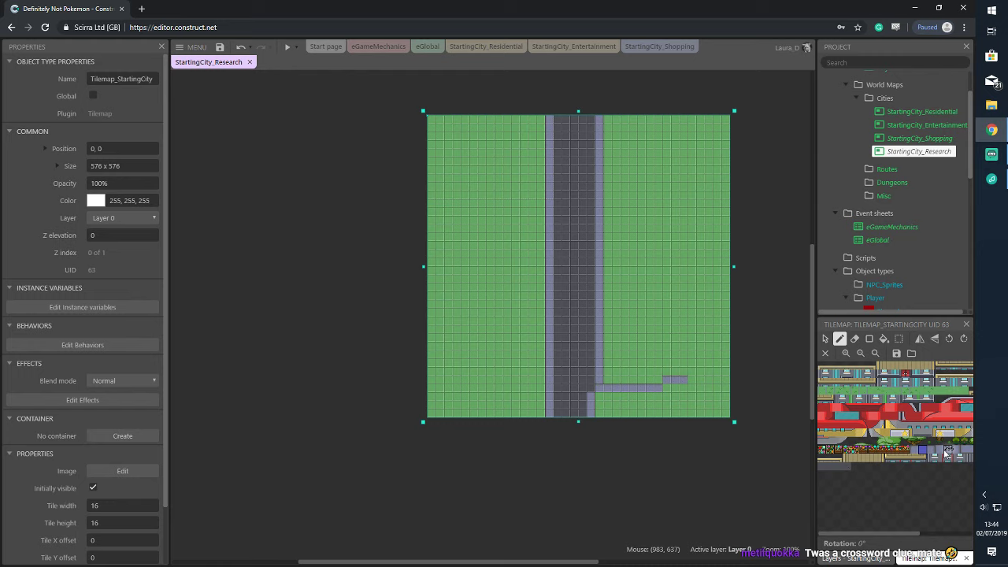
drag(907, 534, 954, 534)
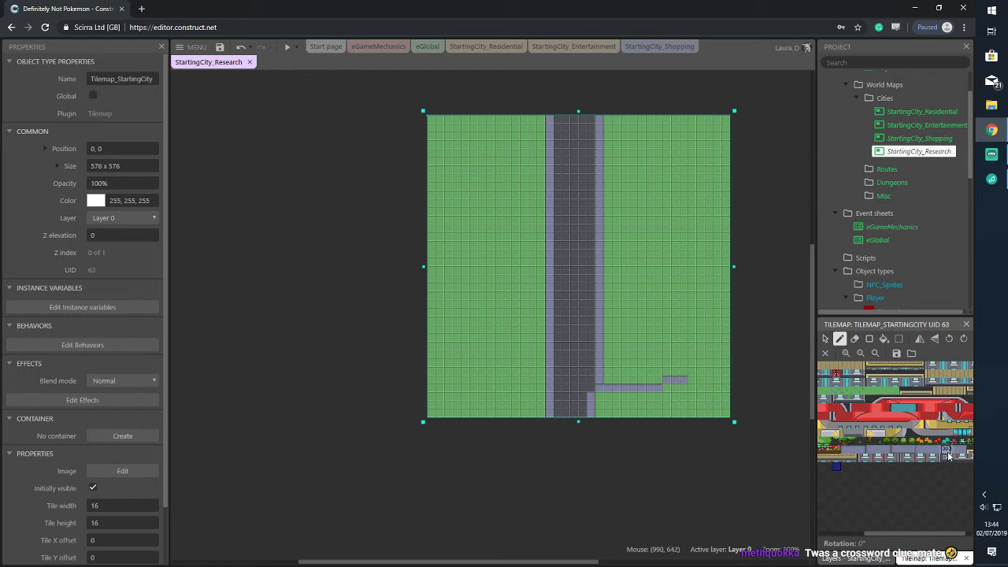
click(903, 451)
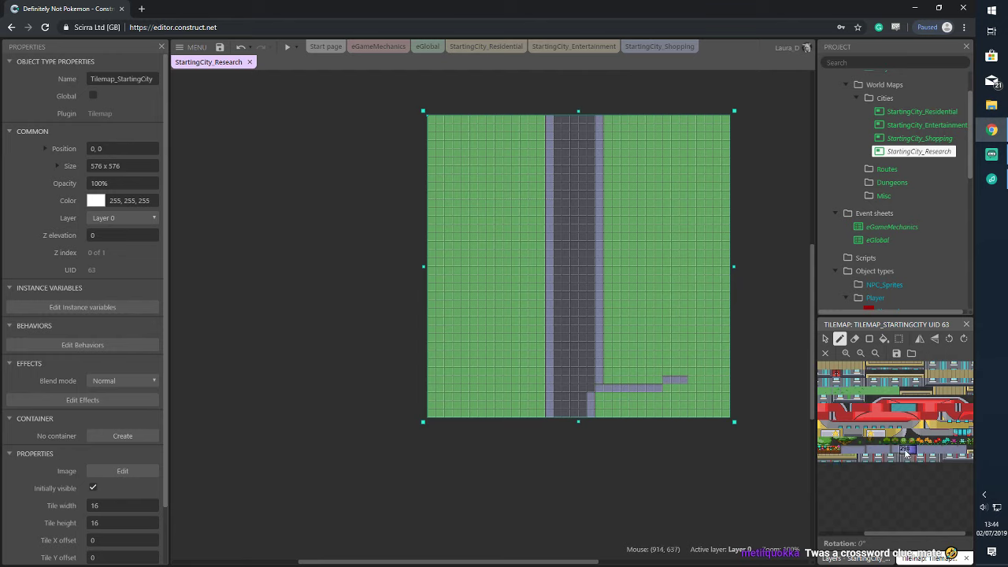
click(869, 338)
drag(603, 391, 632, 389)
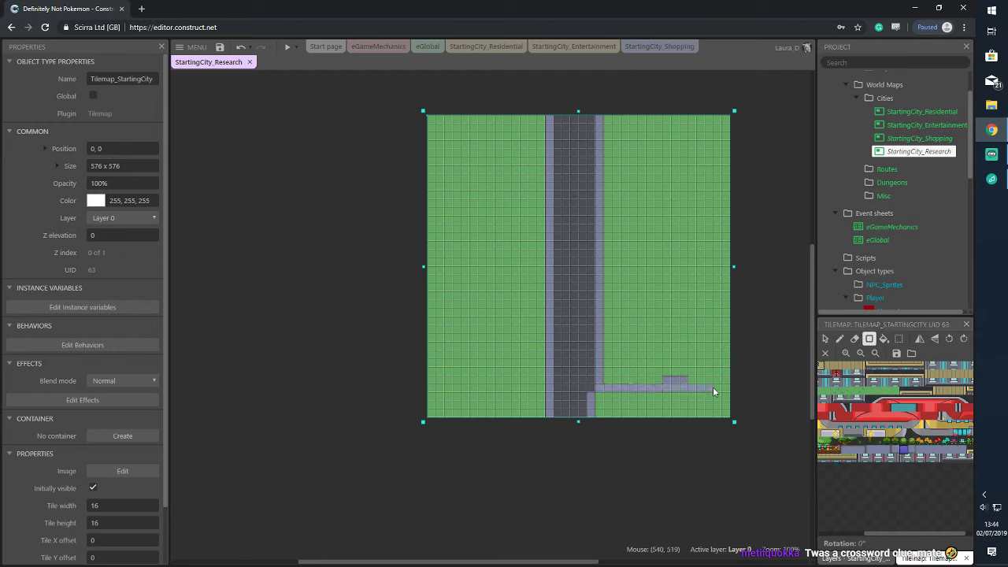
drag(713, 387, 601, 389)
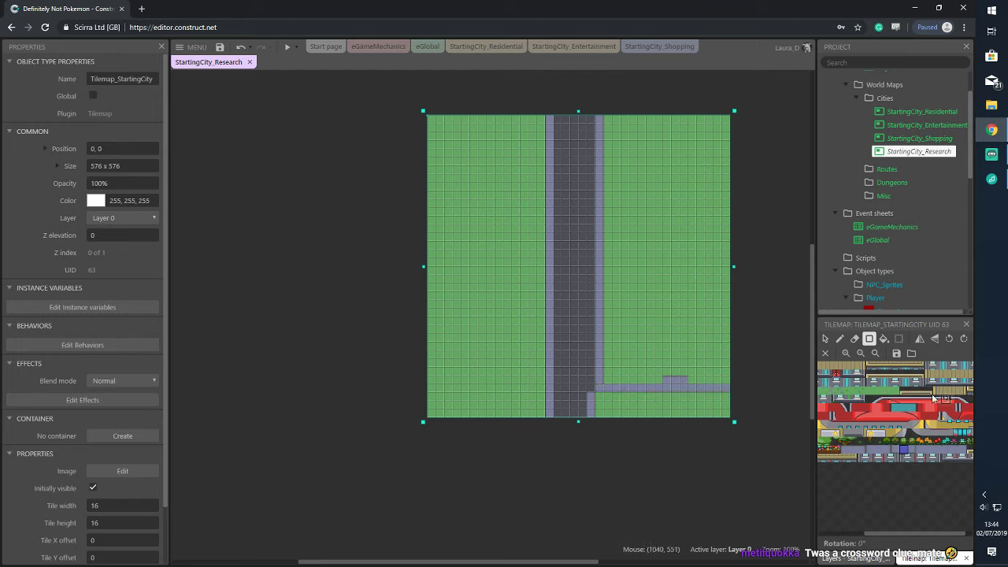
Paint over the raised bump on the lavender path
click(877, 390)
drag(653, 381, 686, 374)
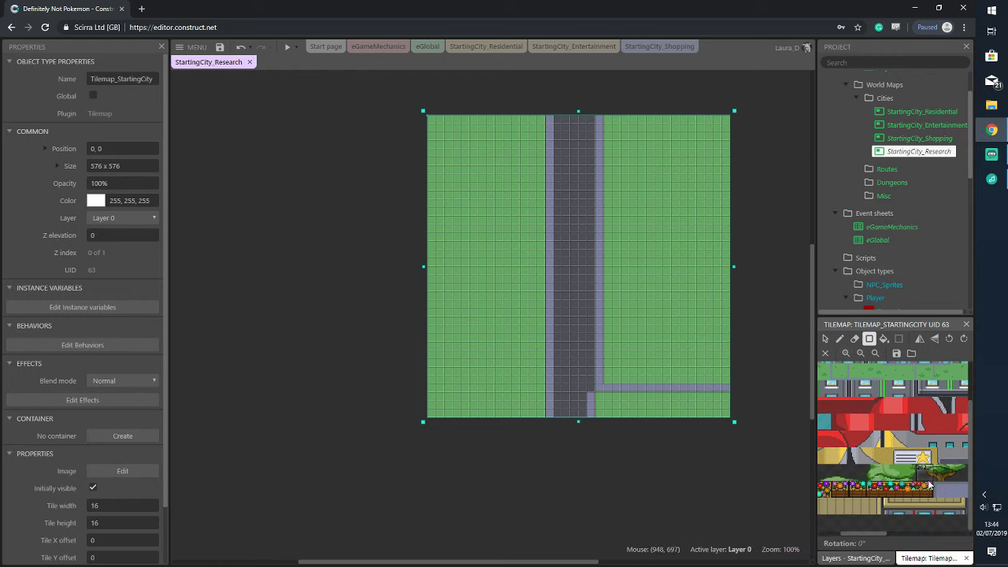
scroll(899, 470, down, 1)
drag(885, 535, 953, 536)
Place a corner tile where the path meets the main road
right_click(927, 522)
click(858, 521)
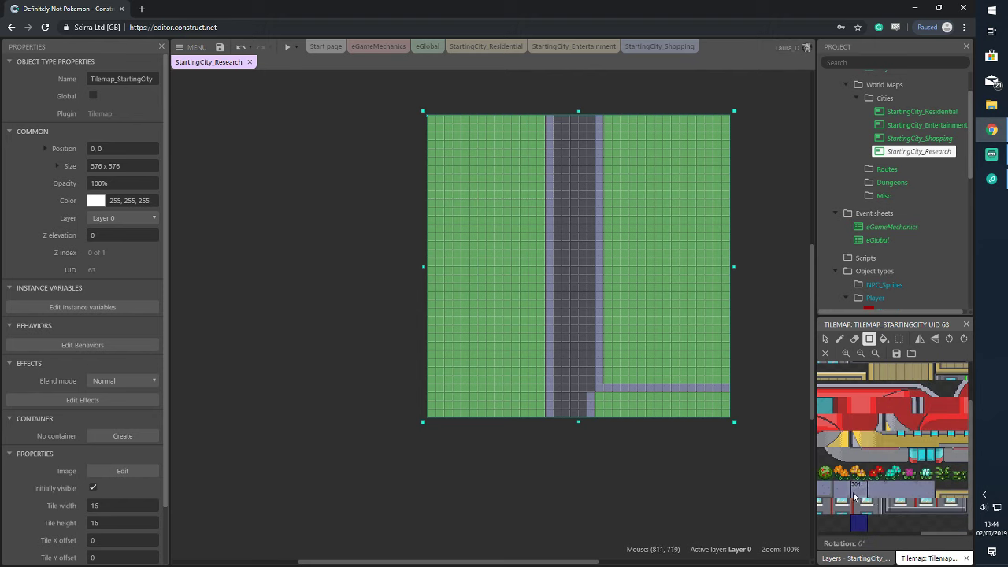
click(842, 489)
click(828, 405)
click(839, 338)
click(592, 389)
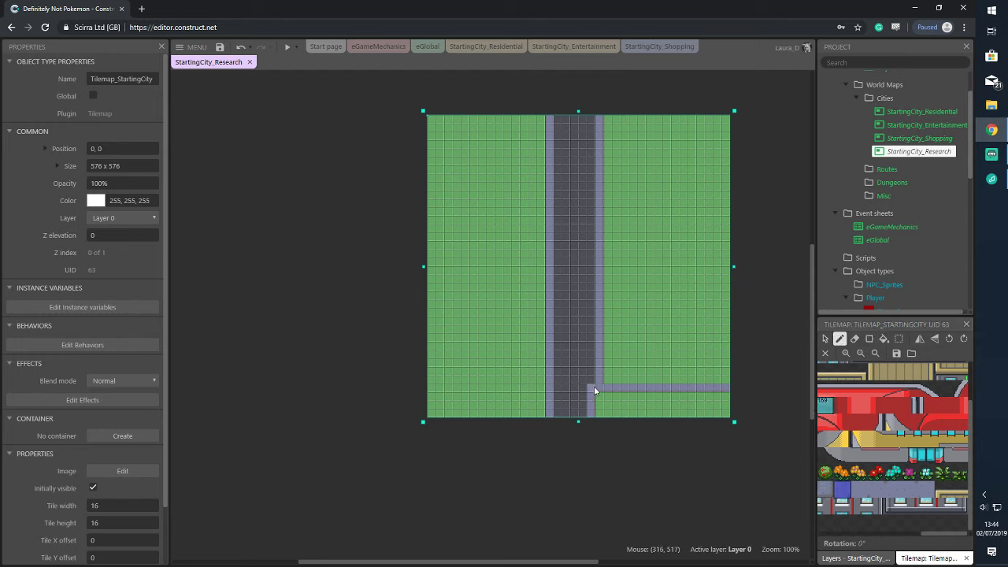
click(823, 403)
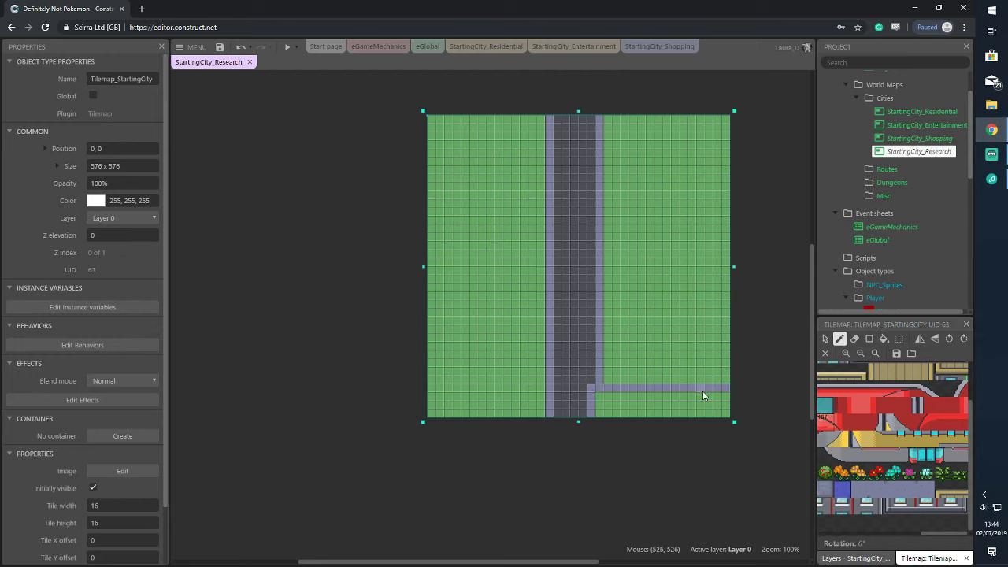
ctrl+scroll(675, 382, up, 5)
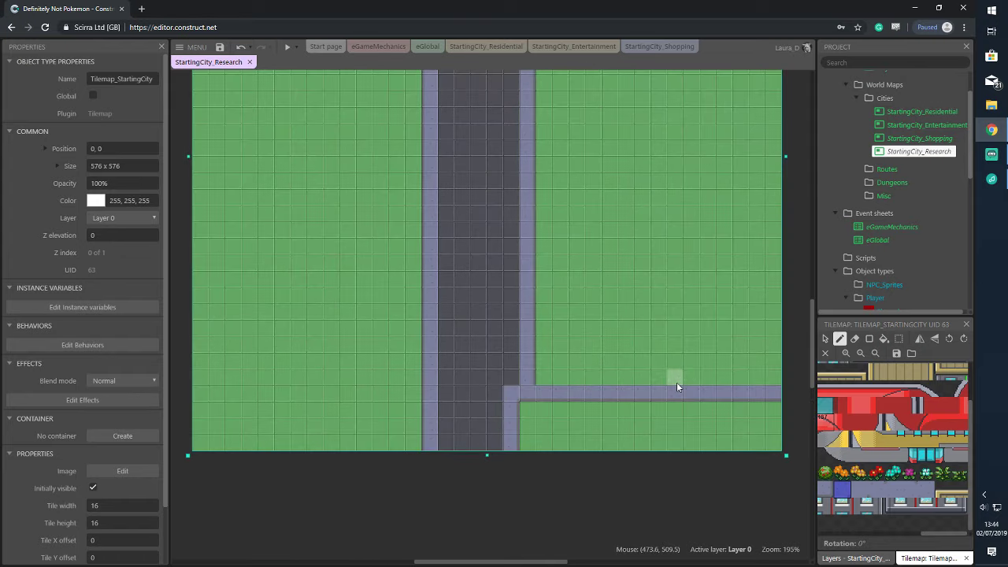
Lay a block of dark road tiles running right from the main road
click(932, 529)
scroll(932, 538, up, 2)
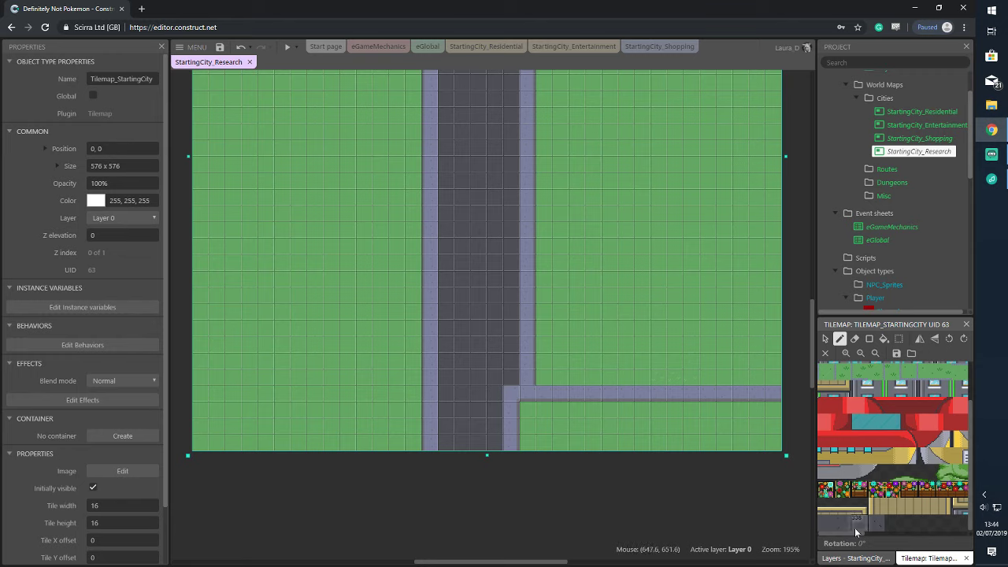
click(858, 525)
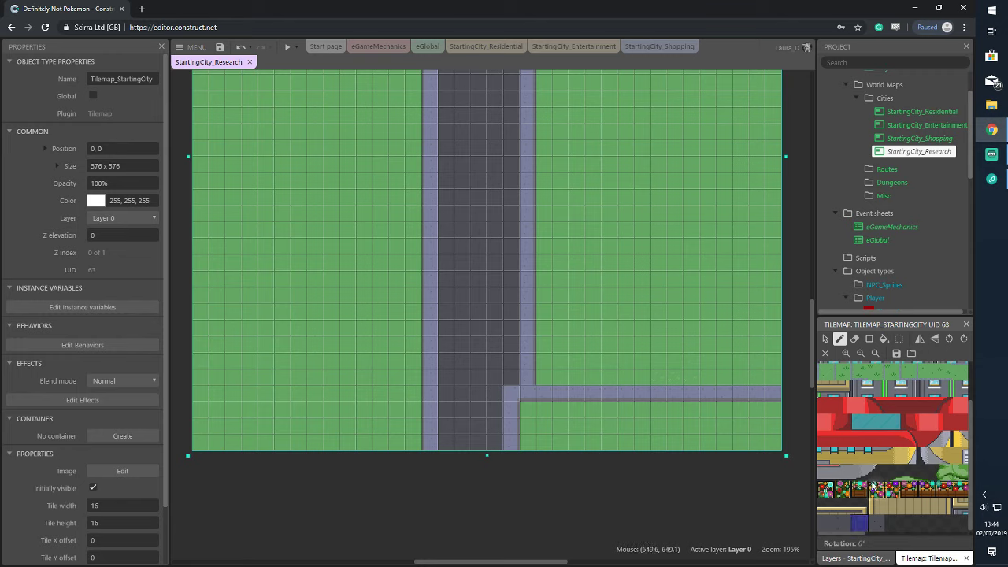
click(869, 338)
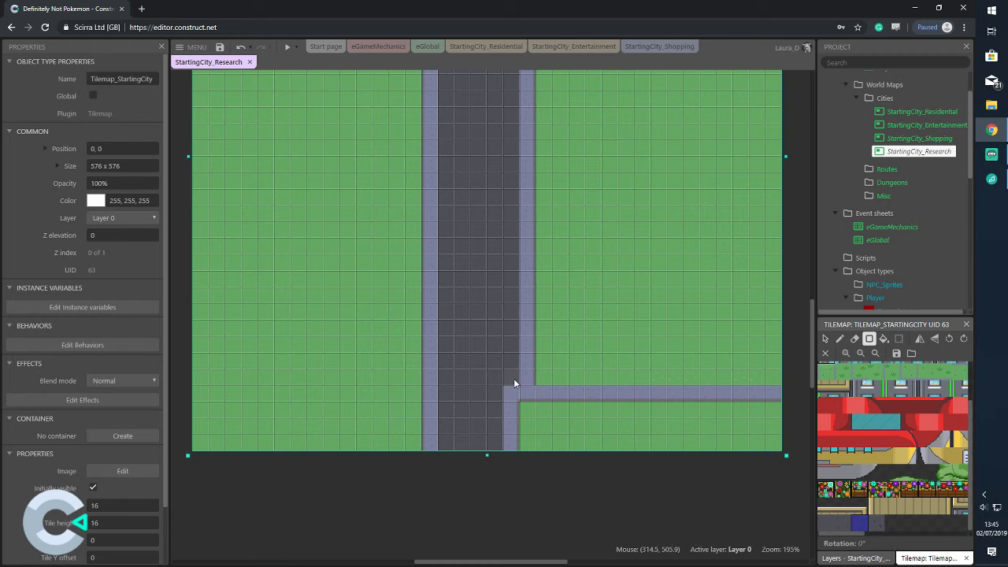
drag(514, 380, 614, 376)
drag(716, 381, 718, 343)
drag(844, 537, 894, 536)
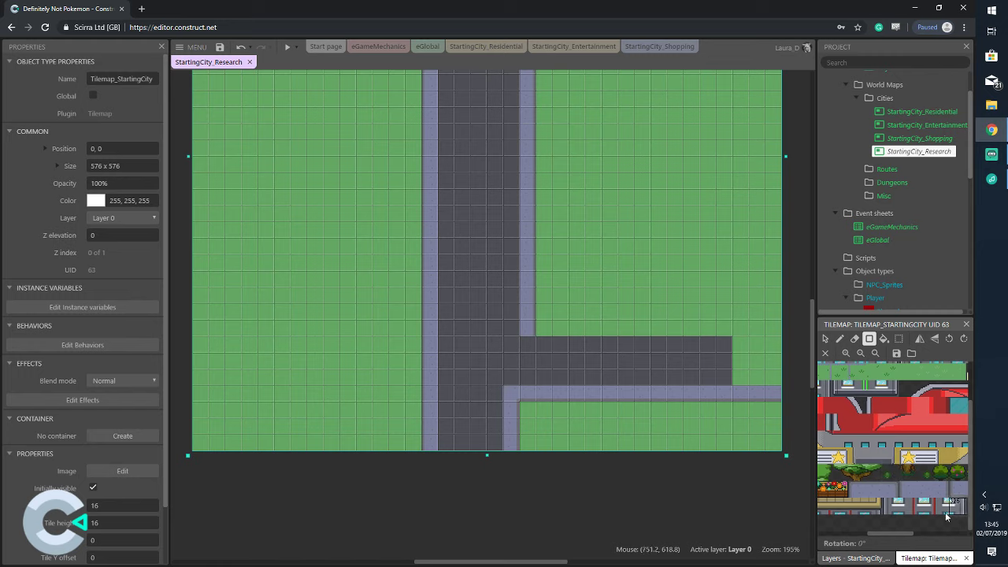
drag(892, 539, 947, 535)
Add lavender tiles at the path's and branch's right ends, undoing a misplaced column
click(883, 489)
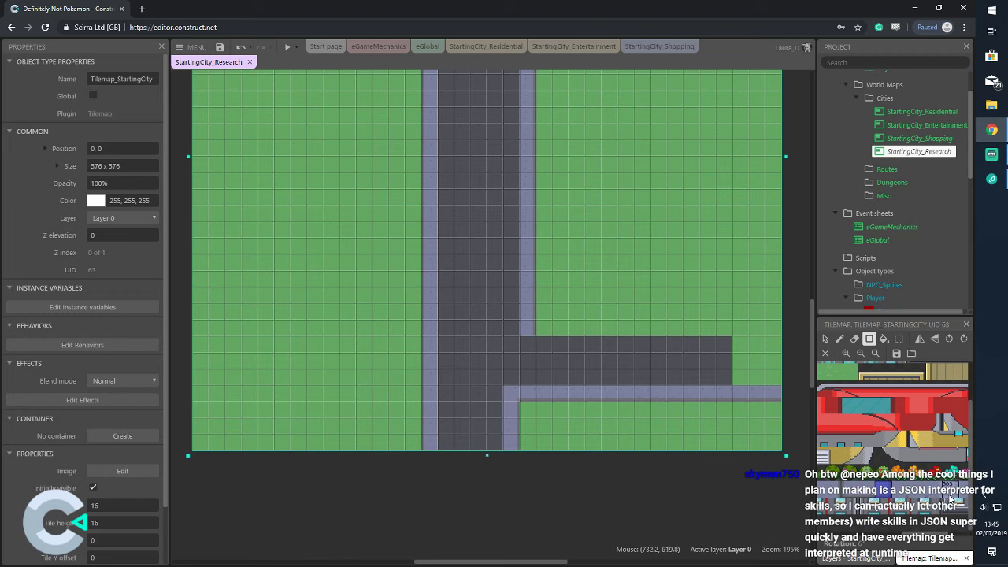
click(839, 339)
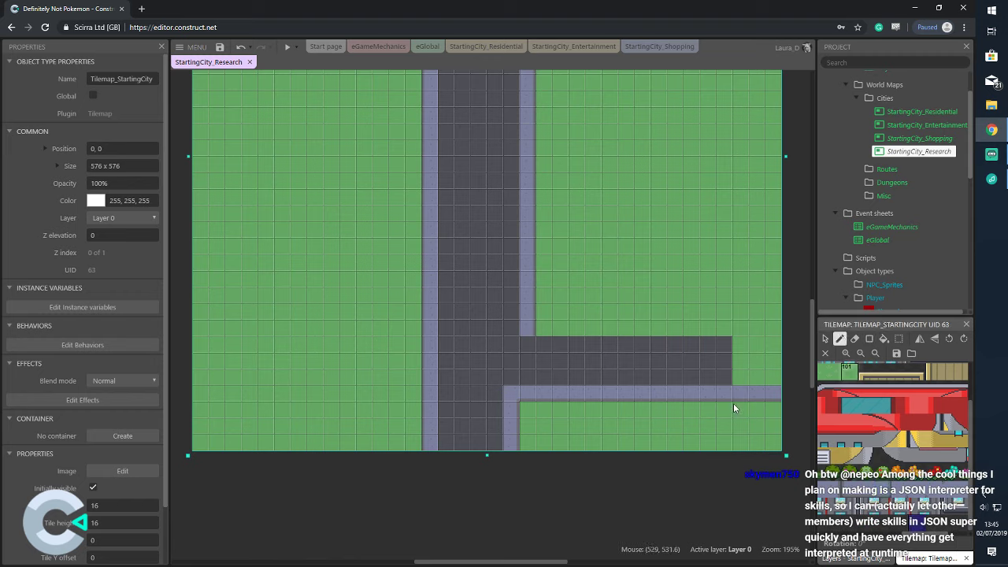
click(736, 391)
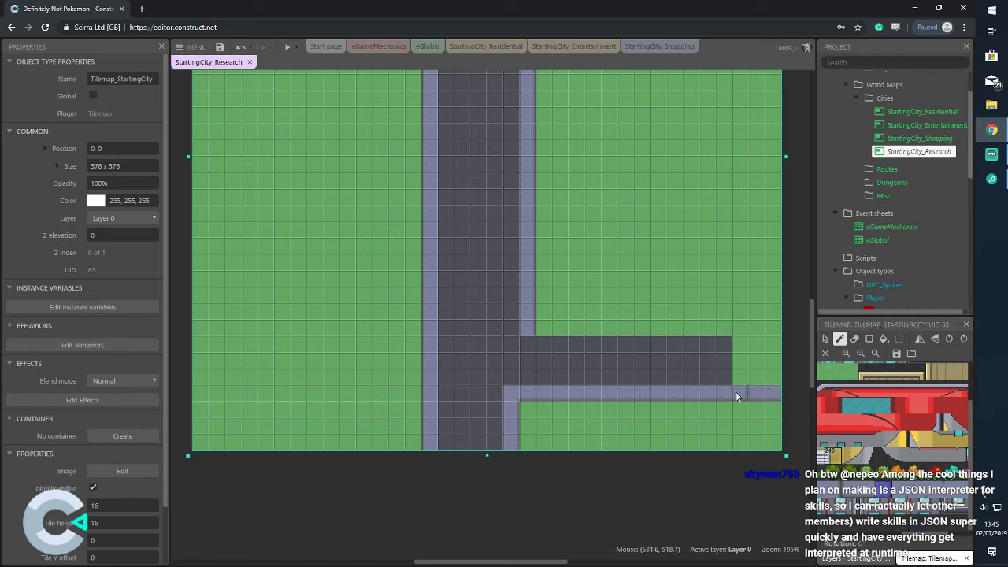
scroll(899, 533, down, 2)
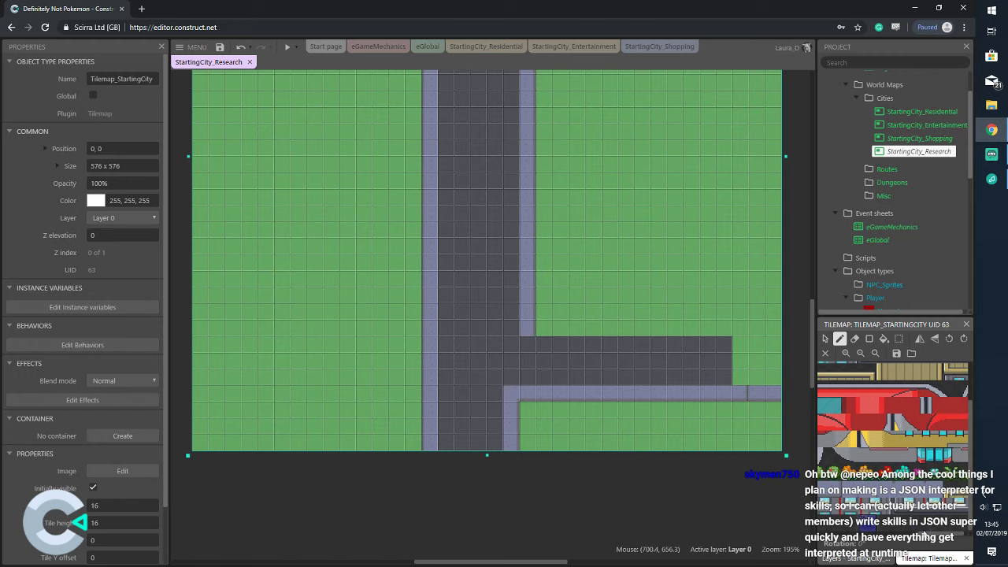
click(728, 346)
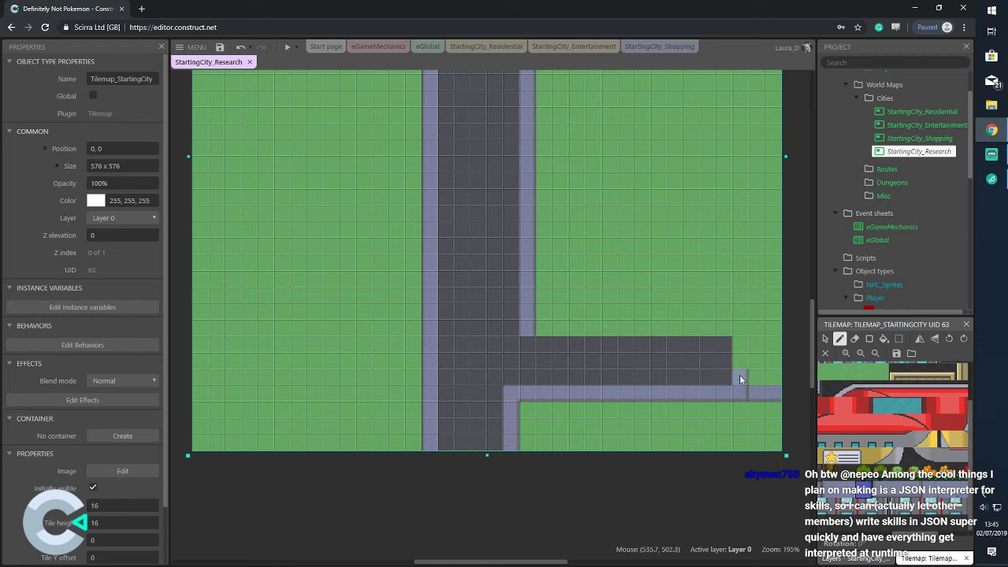
mouse_move(739, 378)
mouse_down()
mouse_move(738, 307)
mouse_move(751, 378)
mouse_move(772, 347)
mouse_move(750, 341)
mouse_move(778, 351)
mouse_up()
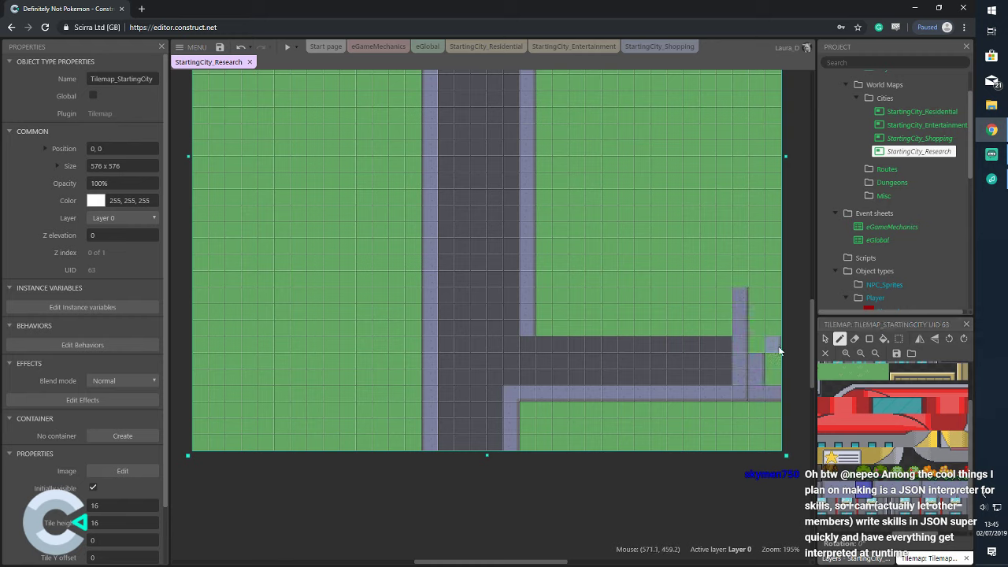
key(ctrl+z)
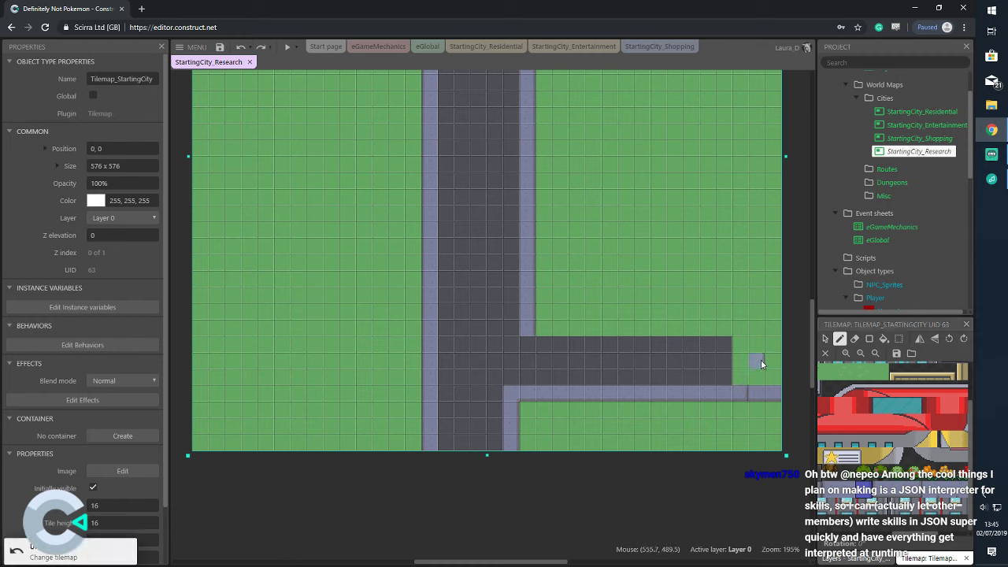
scroll(742, 252, up, 3)
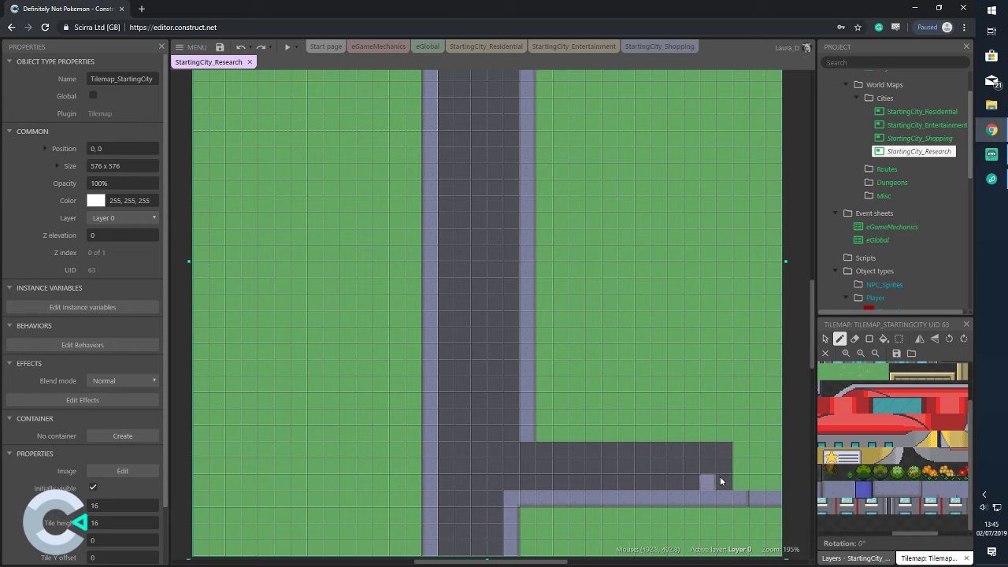
Paint a lavender edge column rising from the branch's right end
drag(743, 479, 743, 445)
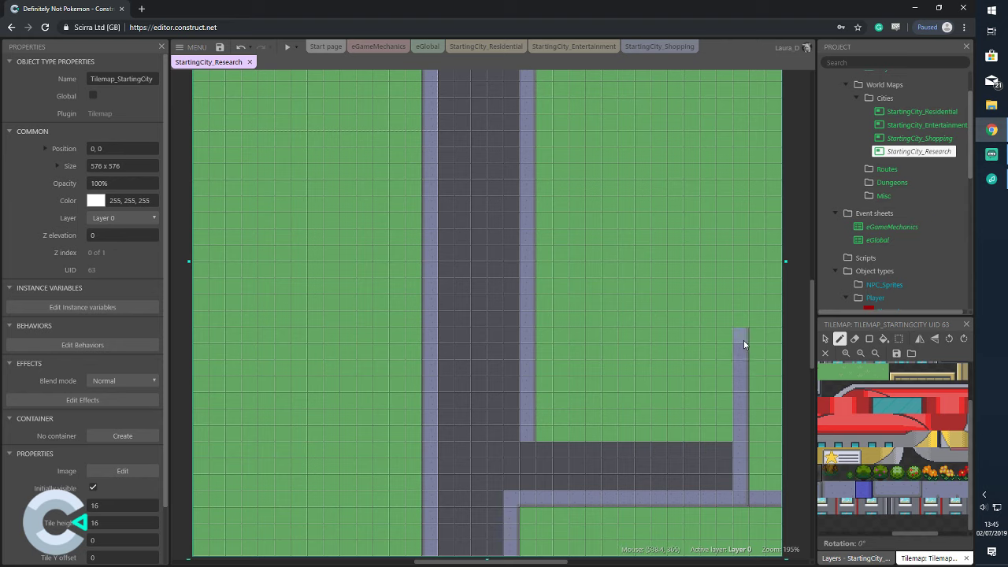
drag(744, 344, 744, 319)
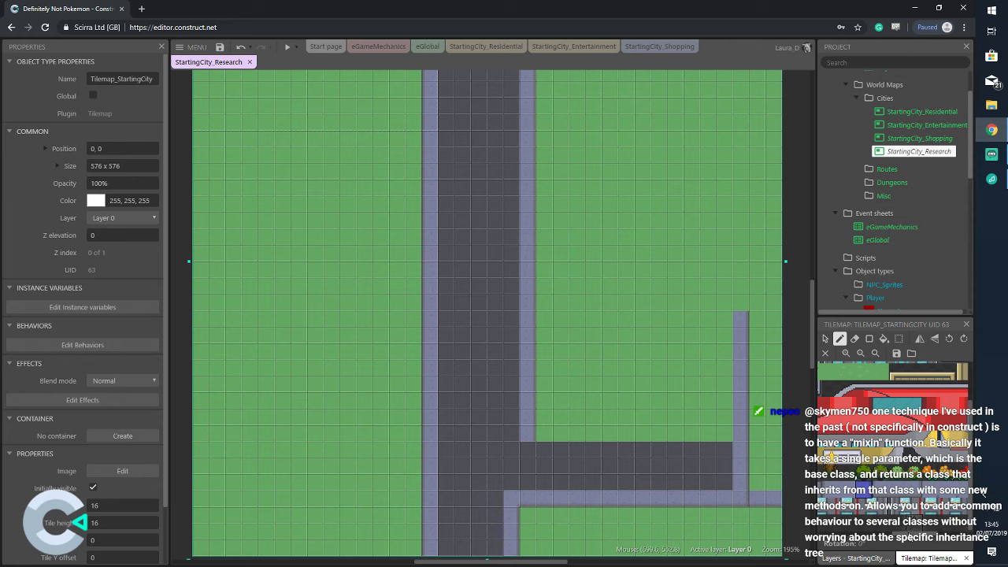
scroll(839, 494, up, 2)
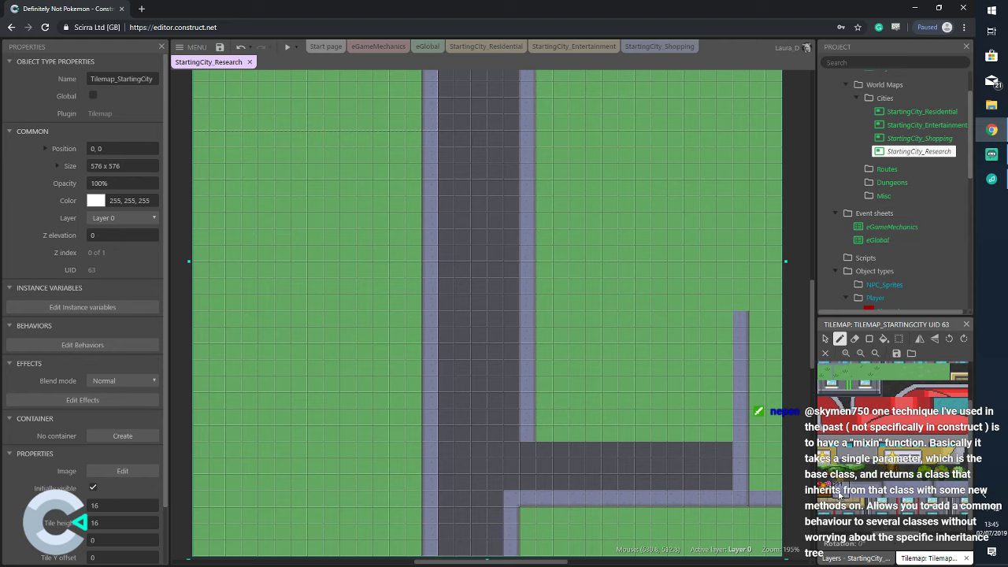
scroll(866, 511, down, 1)
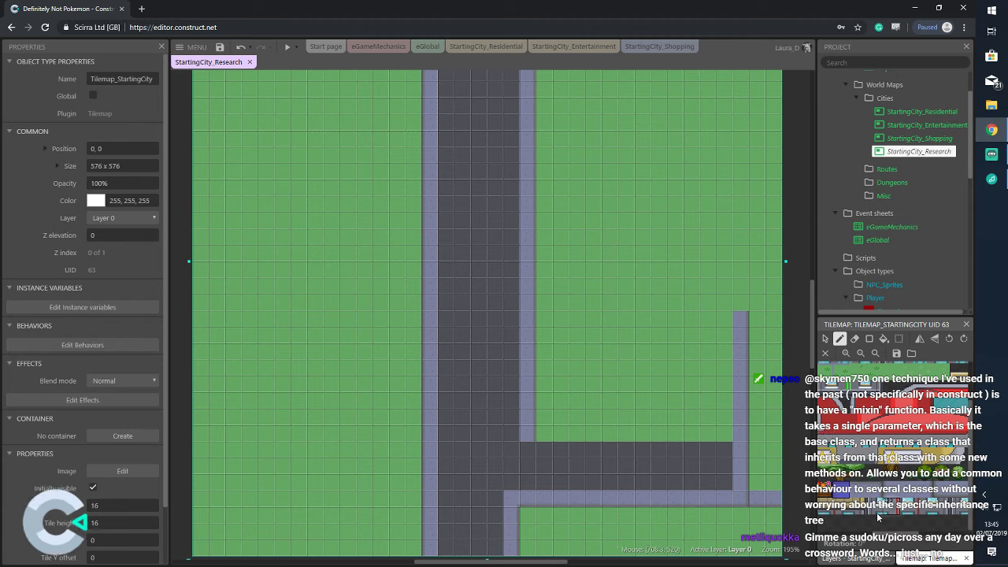
scroll(878, 512, down, 2)
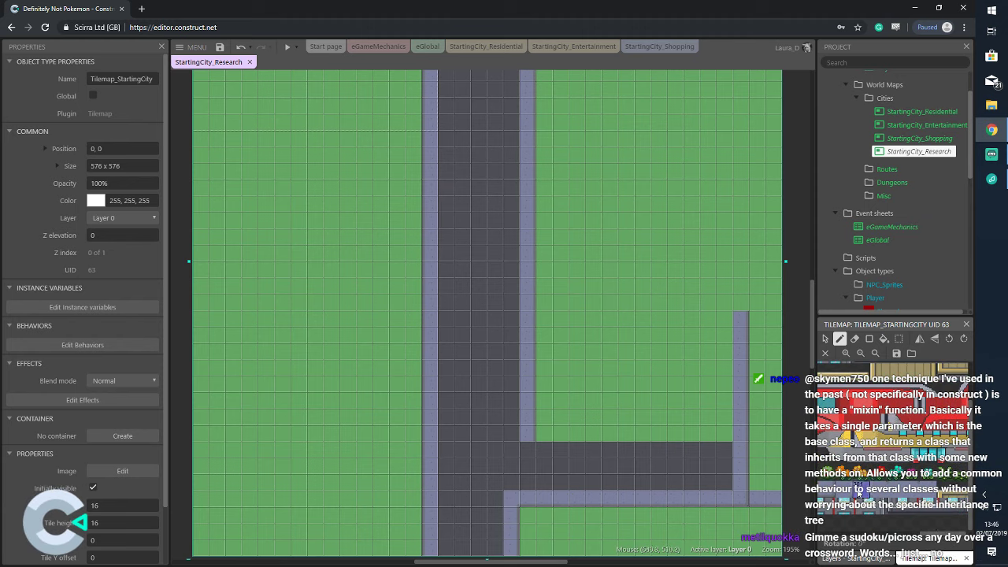
scroll(892, 449, up, 2)
scroll(906, 488, up, 1)
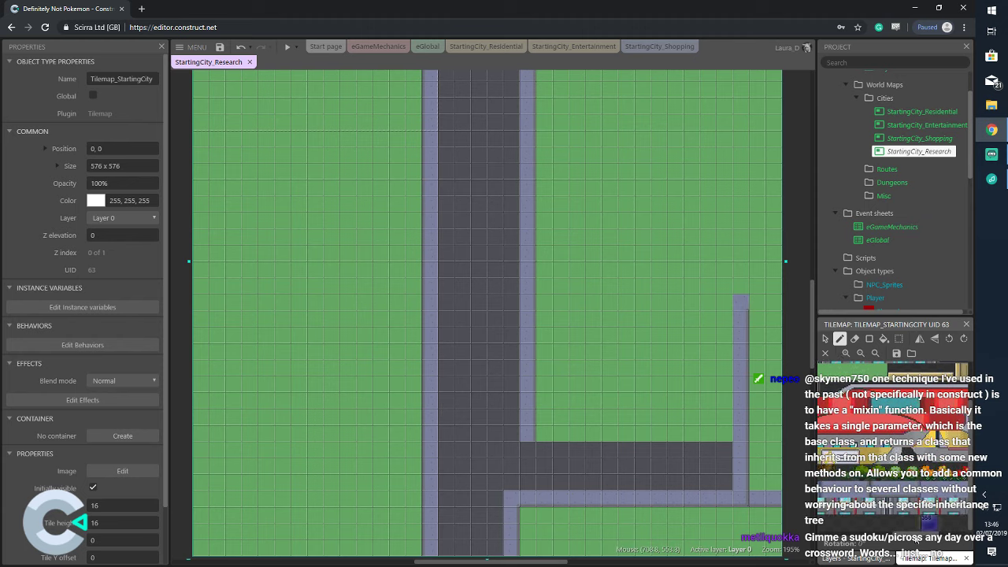
scroll(885, 370, up, 1)
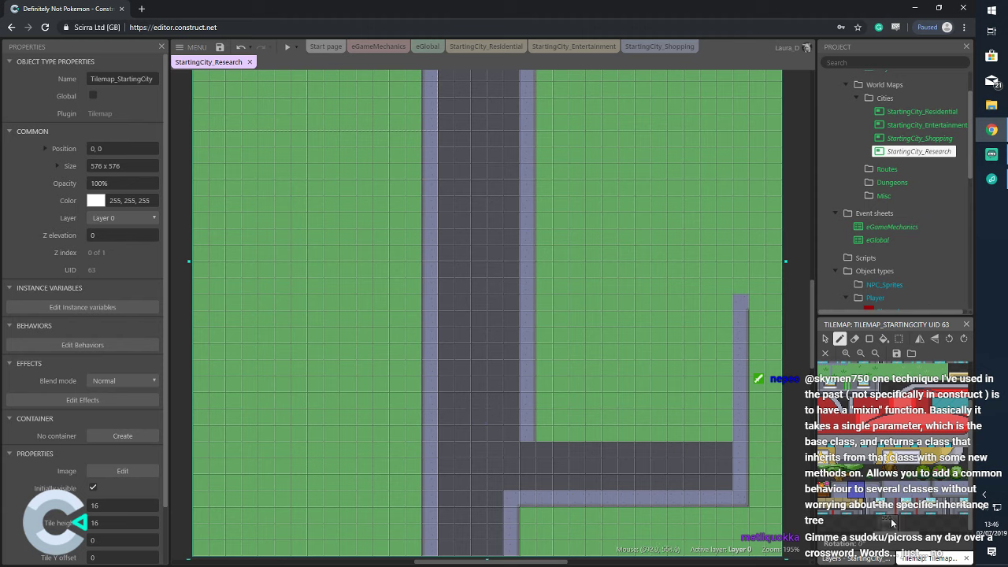
scroll(889, 441, right, 2)
Paint the road-edge corner tile where the branch meets the main road
click(880, 488)
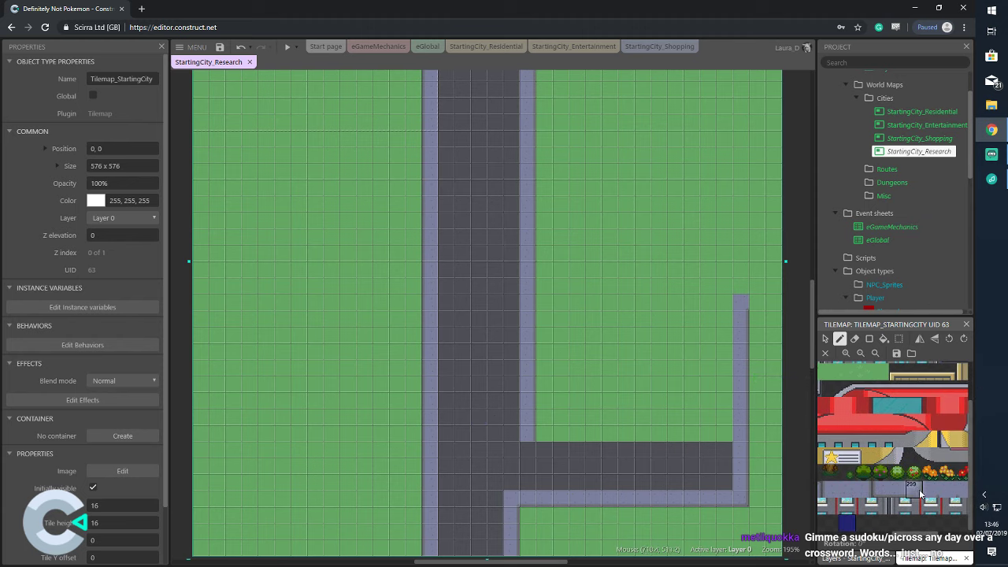
click(525, 431)
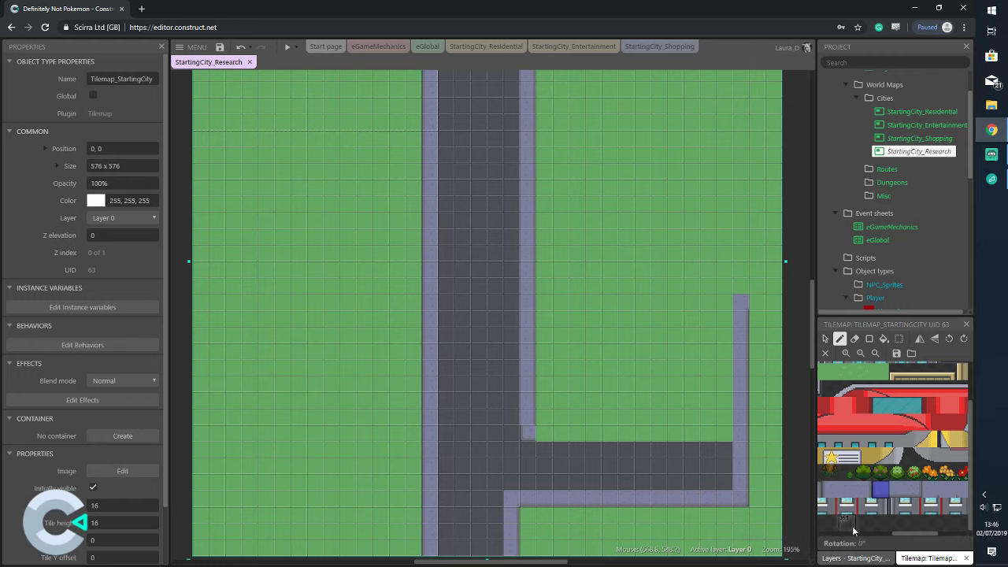
scroll(575, 497, down, 3)
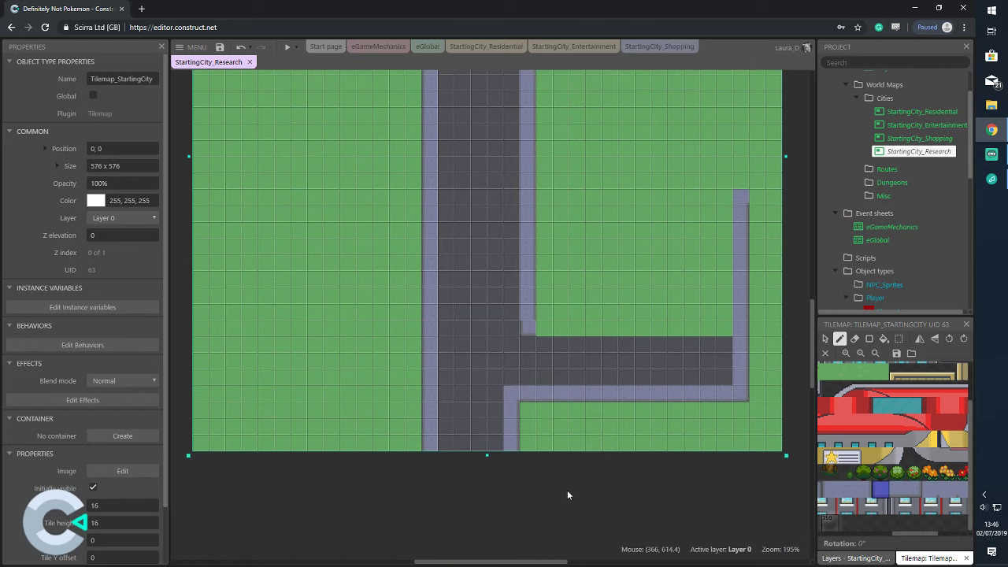
Flood-fill the left sidewalk column with a sidewalk edge tile
click(829, 488)
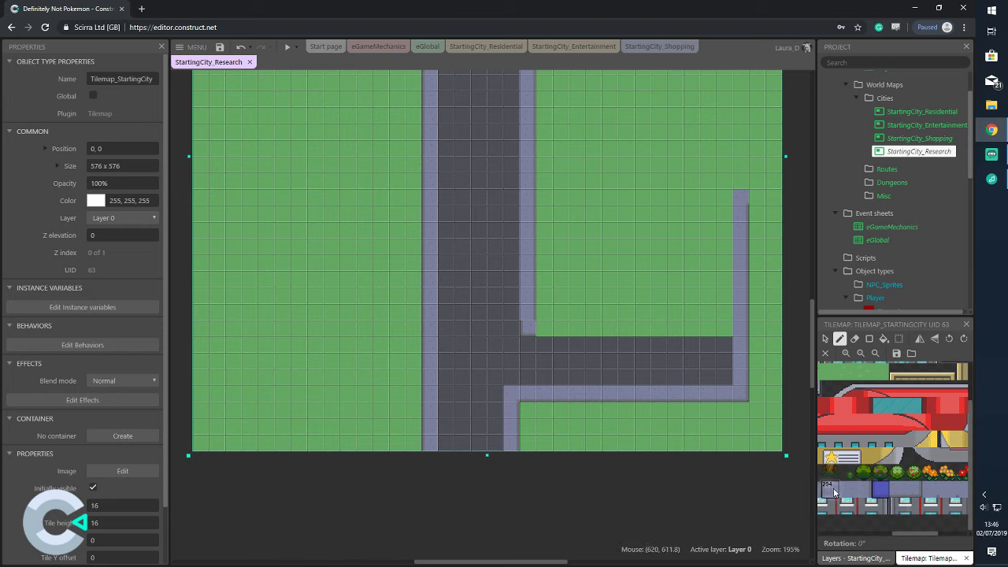
click(883, 339)
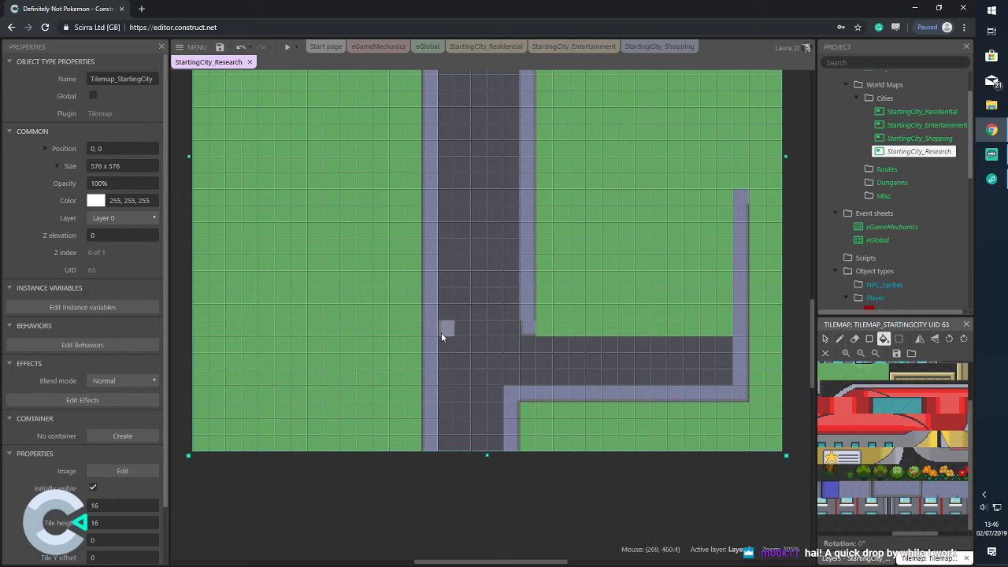
click(864, 488)
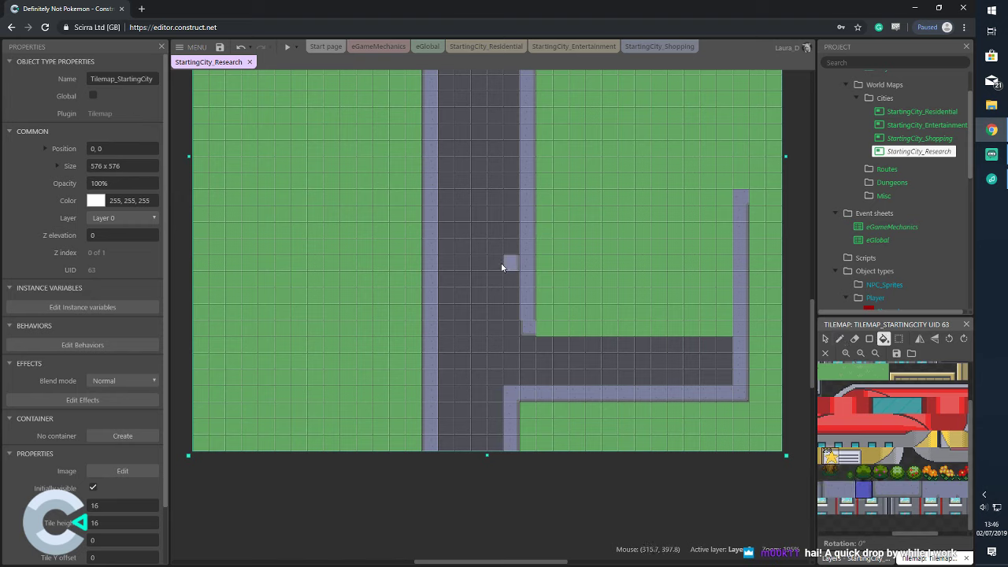
click(436, 262)
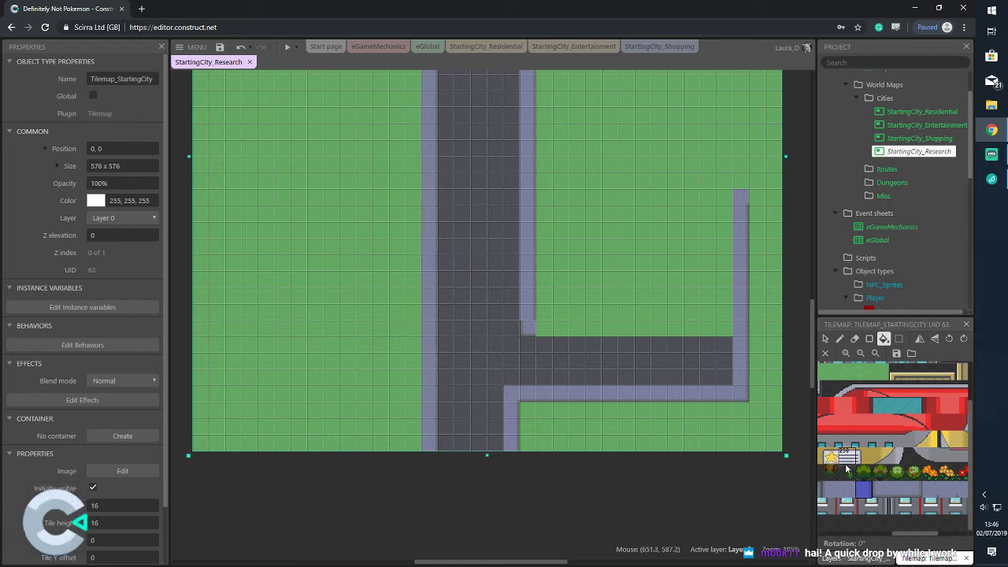
Refill the right sidewalk column with the opposite edge-shaded tile
click(831, 491)
click(530, 224)
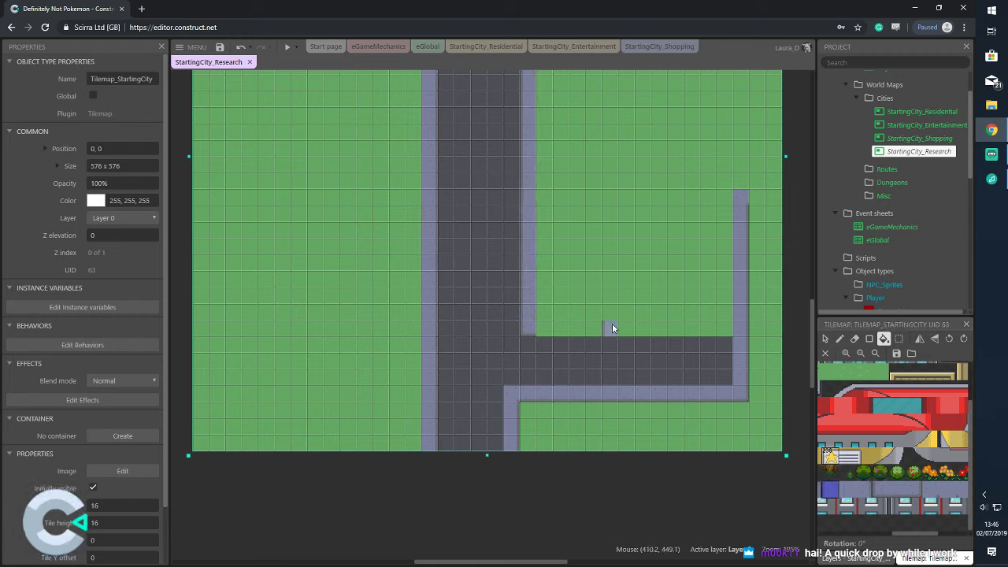
click(742, 317)
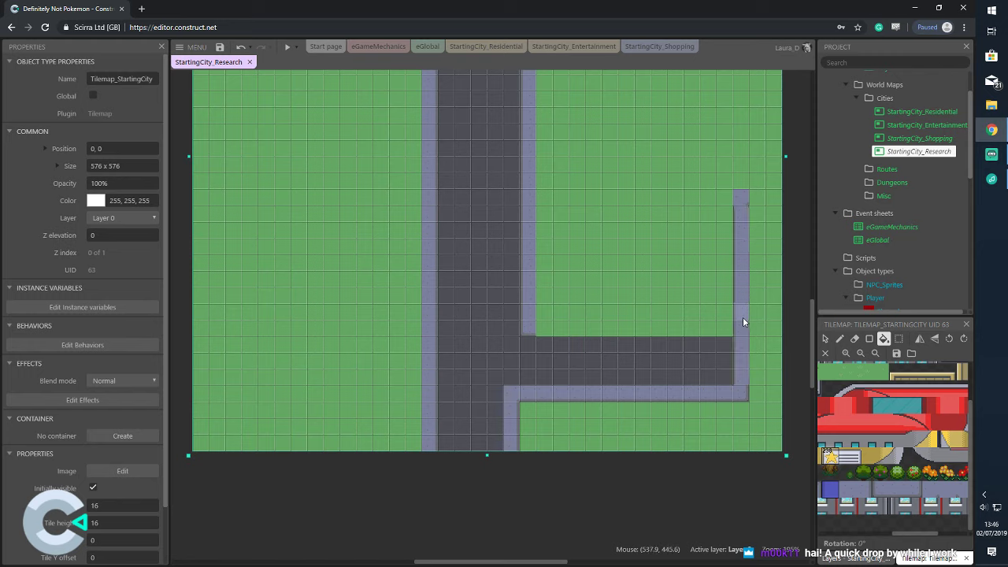
click(827, 424)
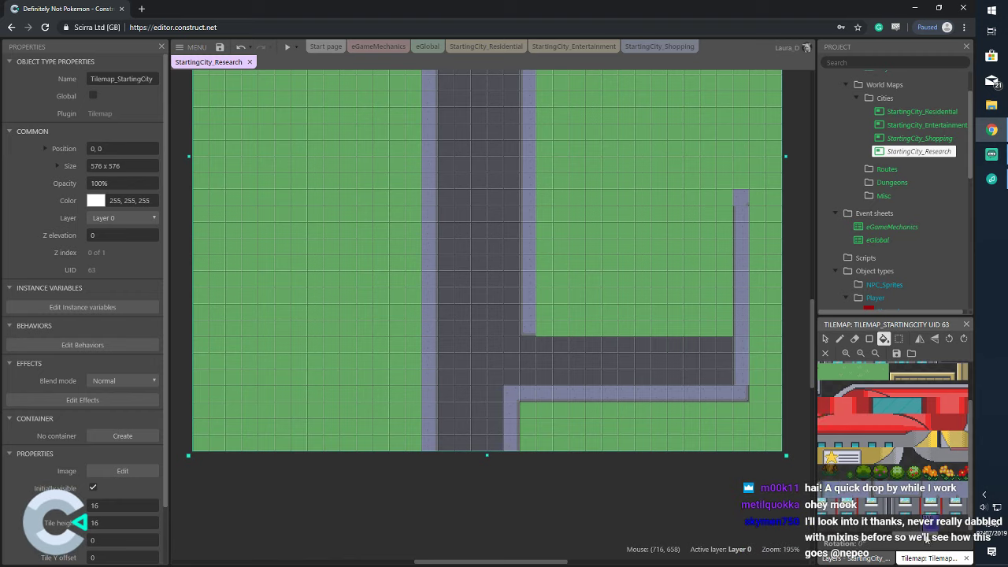
scroll(914, 527, down, 2)
scroll(874, 496, down, 2)
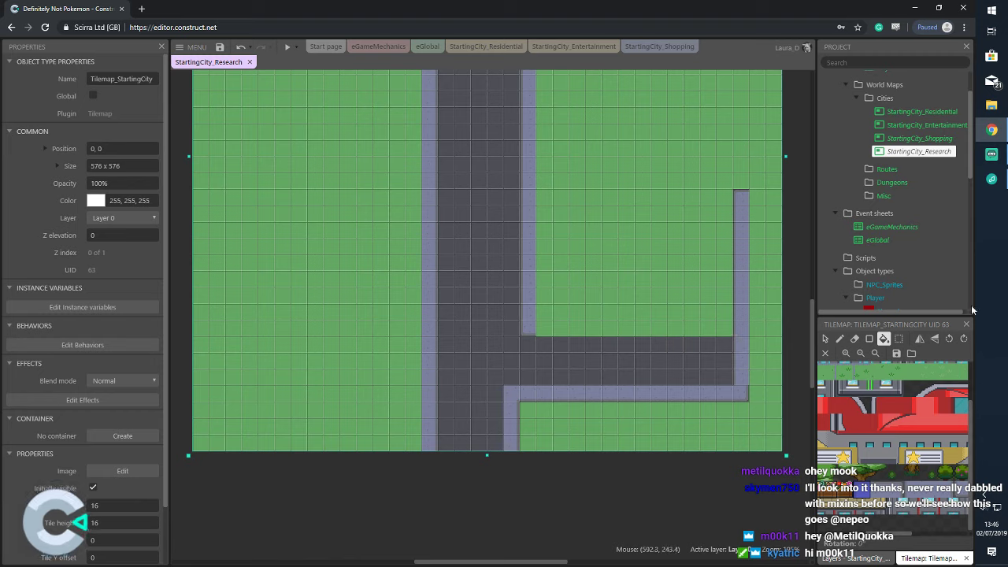
click(940, 111)
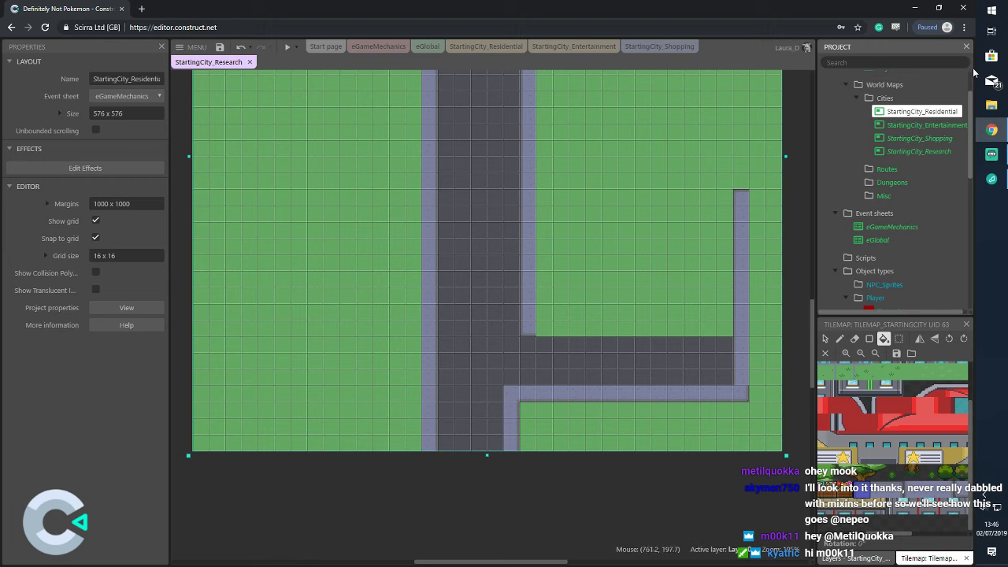
click(504, 45)
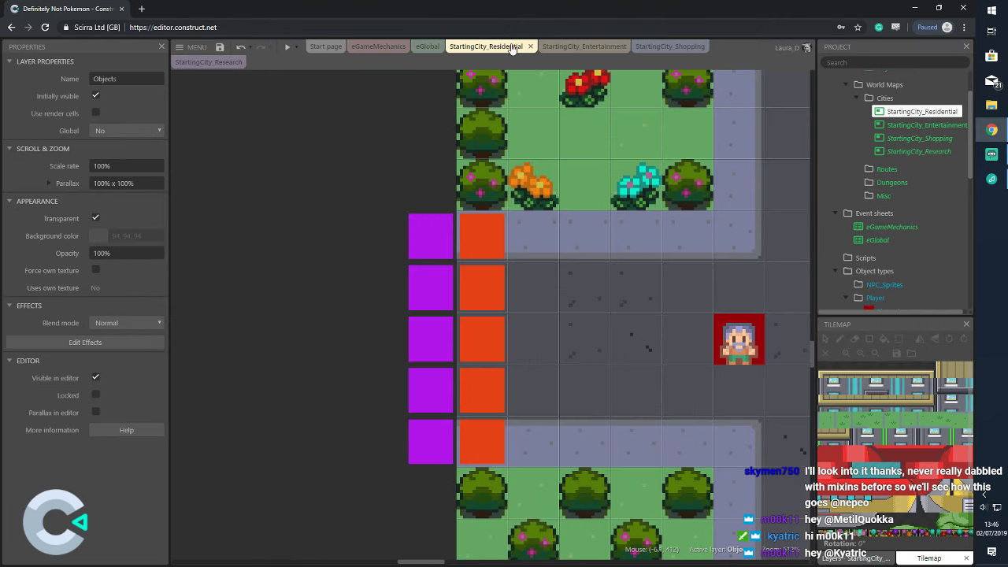
click(208, 61)
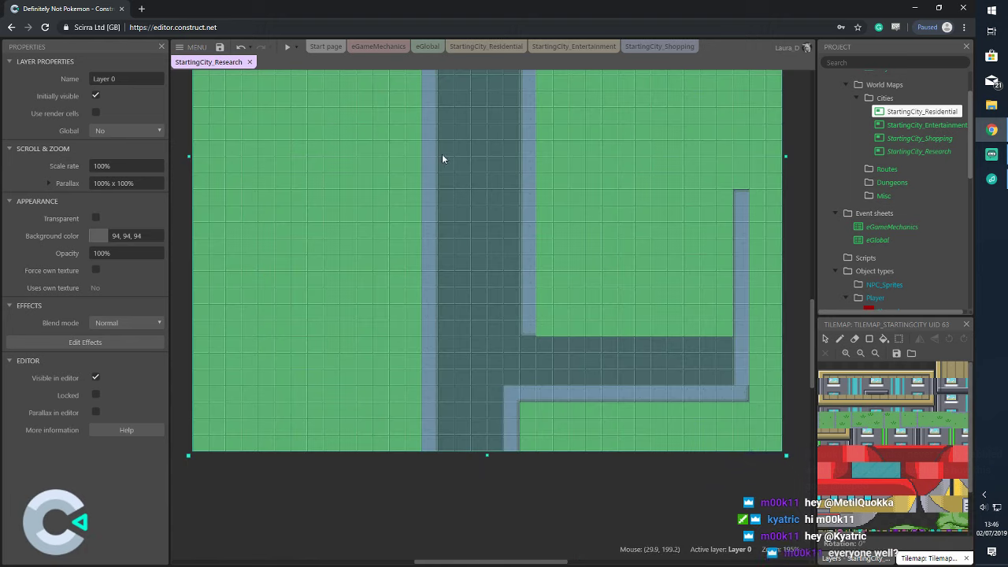
click(541, 293)
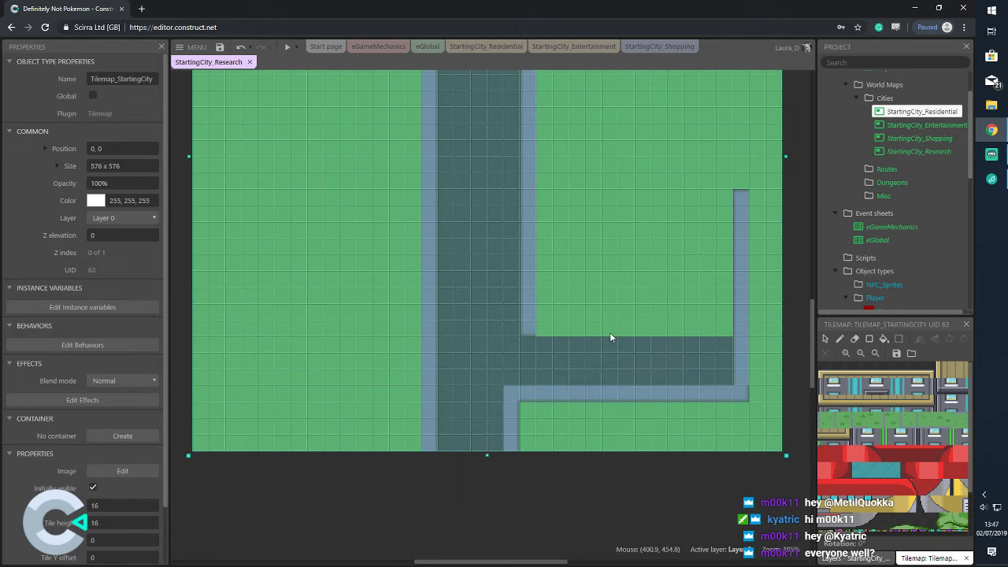
Paint a sidewalk edge along the top of the side road
scroll(862, 504, down, 2)
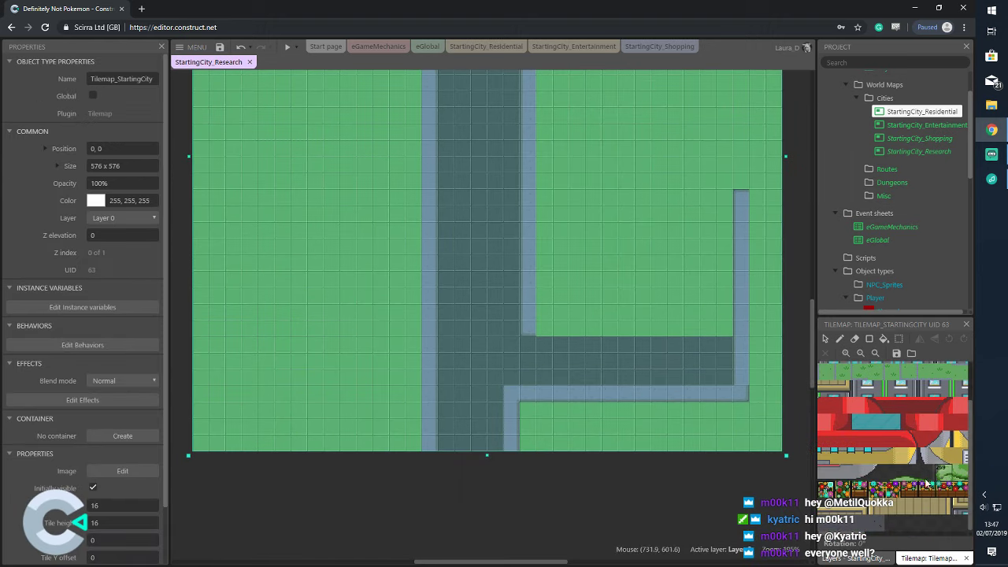
drag(858, 533, 931, 535)
click(916, 489)
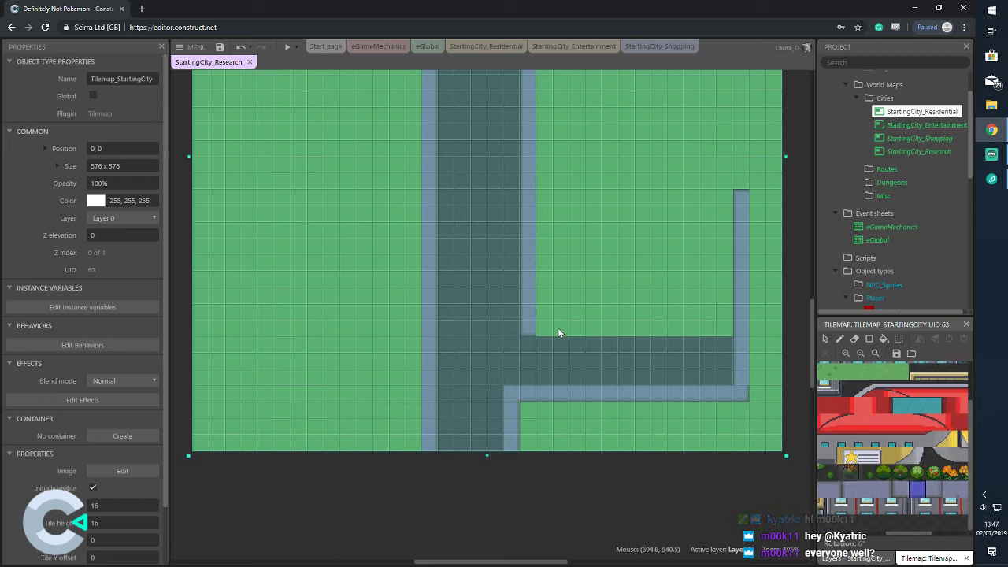
click(839, 338)
drag(527, 327, 639, 329)
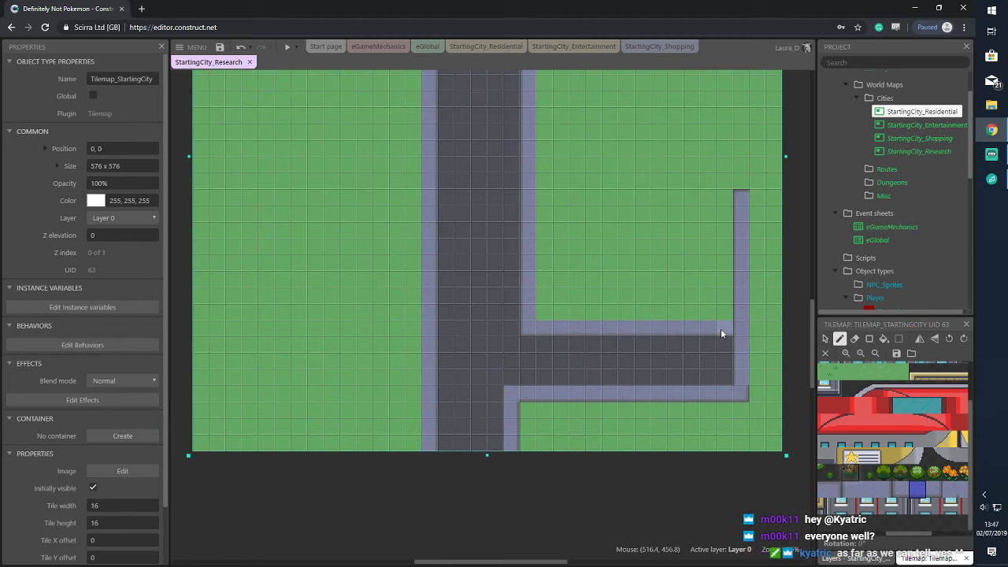
Cover the lower right path with grass tiles
scroll(708, 327, up, 3)
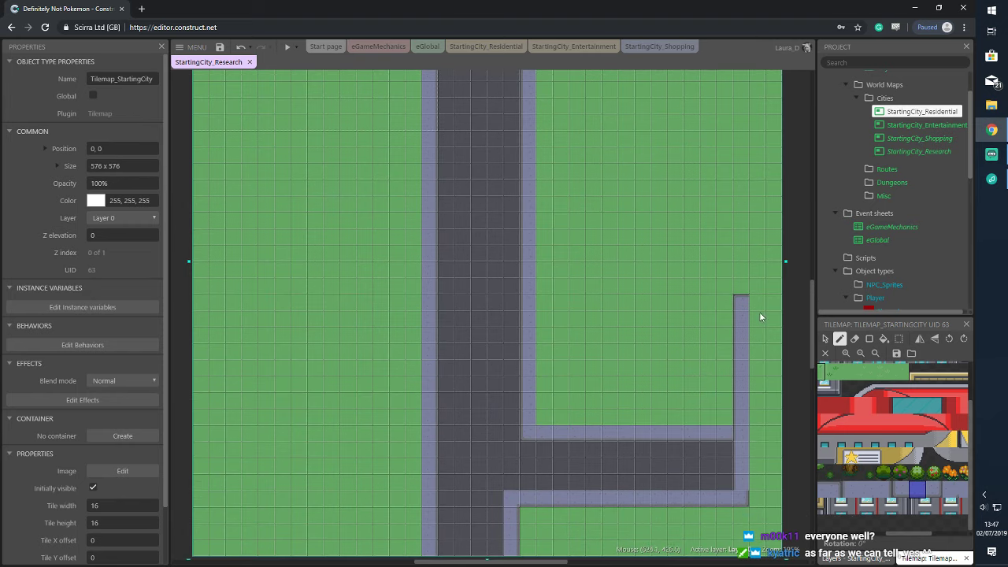
drag(821, 366, 854, 376)
mouse_move(741, 479)
mouse_down()
mouse_move(754, 413)
mouse_move(746, 424)
mouse_move(740, 309)
mouse_up()
click(866, 456)
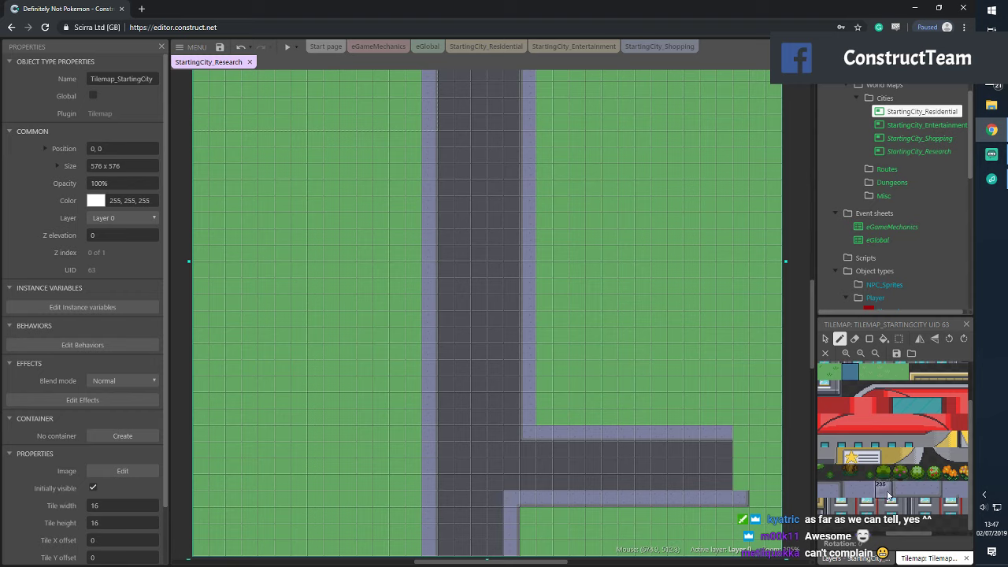
Redraw the right vertical sidewalk column, extending it higher with a top tile
click(883, 489)
drag(745, 422, 740, 379)
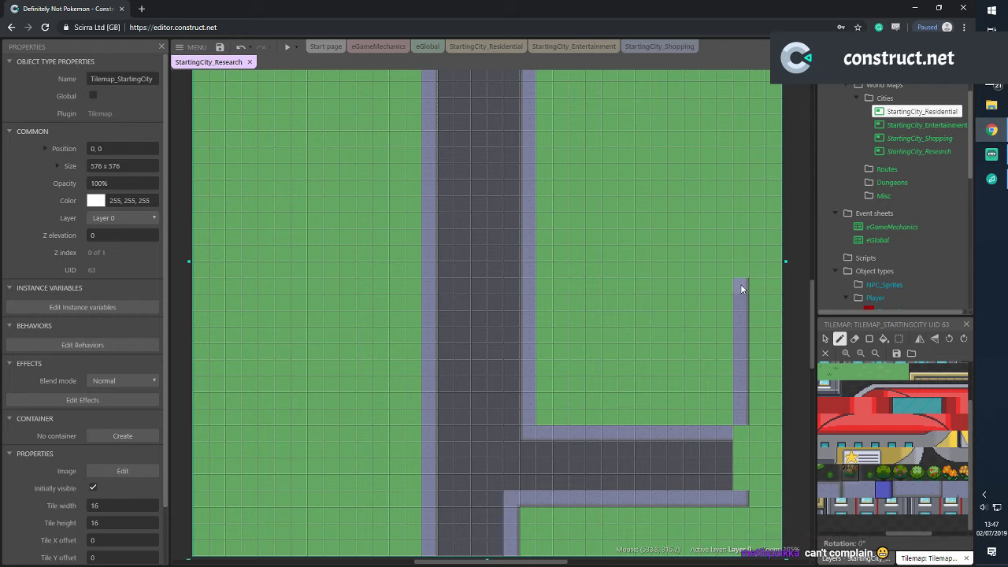
drag(747, 265, 745, 250)
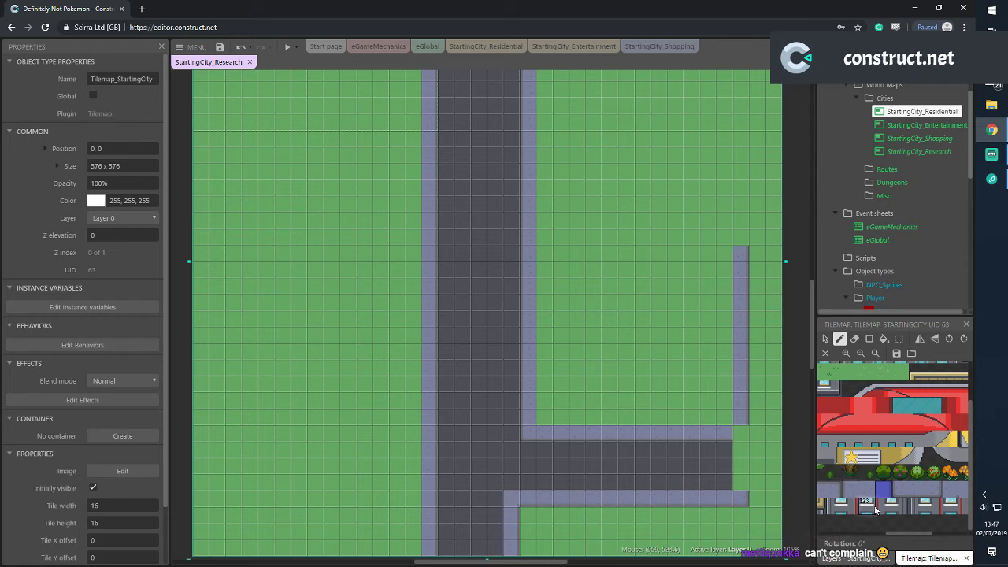
scroll(875, 510, left, 2)
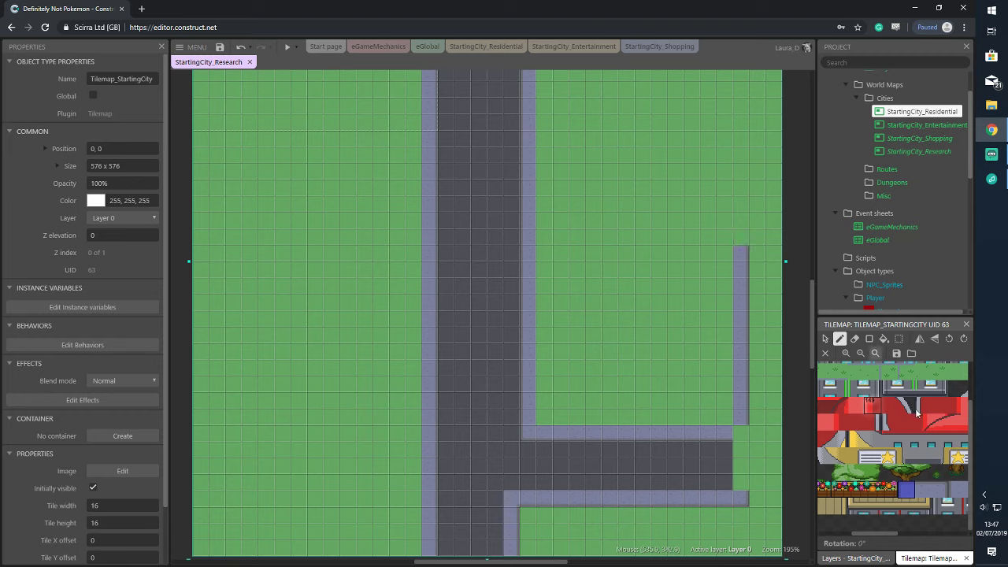
scroll(892, 504, right, 3)
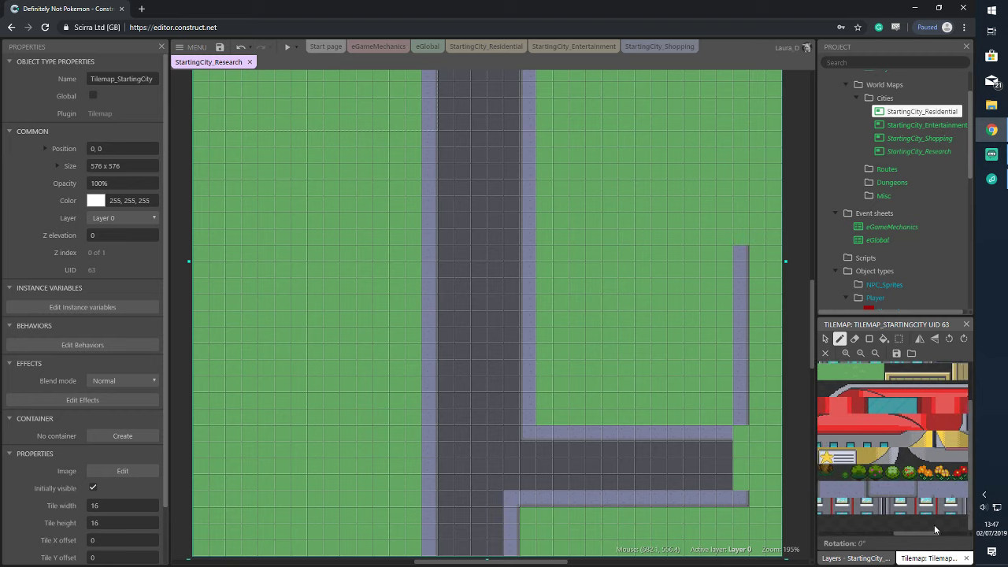
click(741, 237)
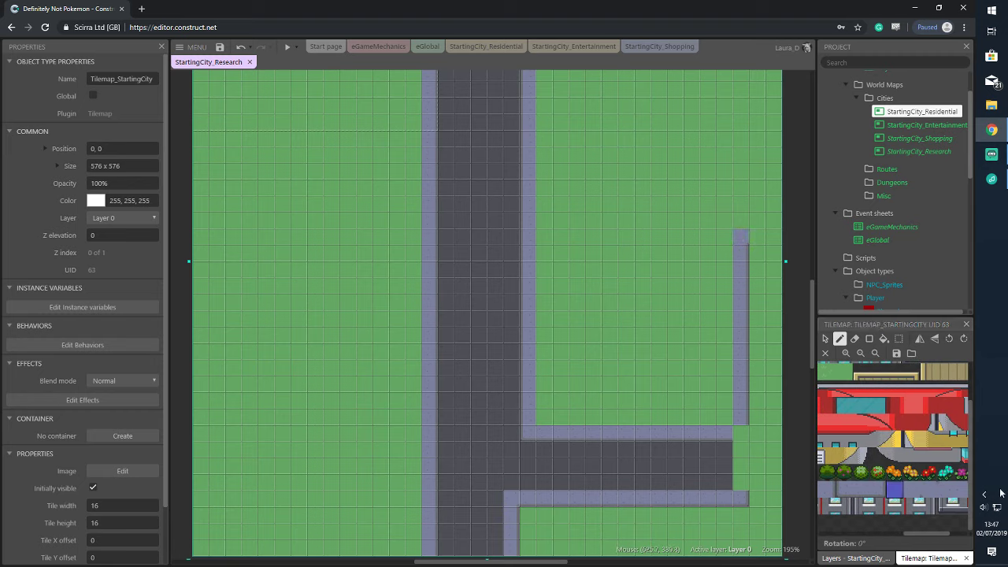
Select a neighbouring tile from the tileset to paint with
scroll(914, 537, left, 1)
drag(914, 537, 878, 539)
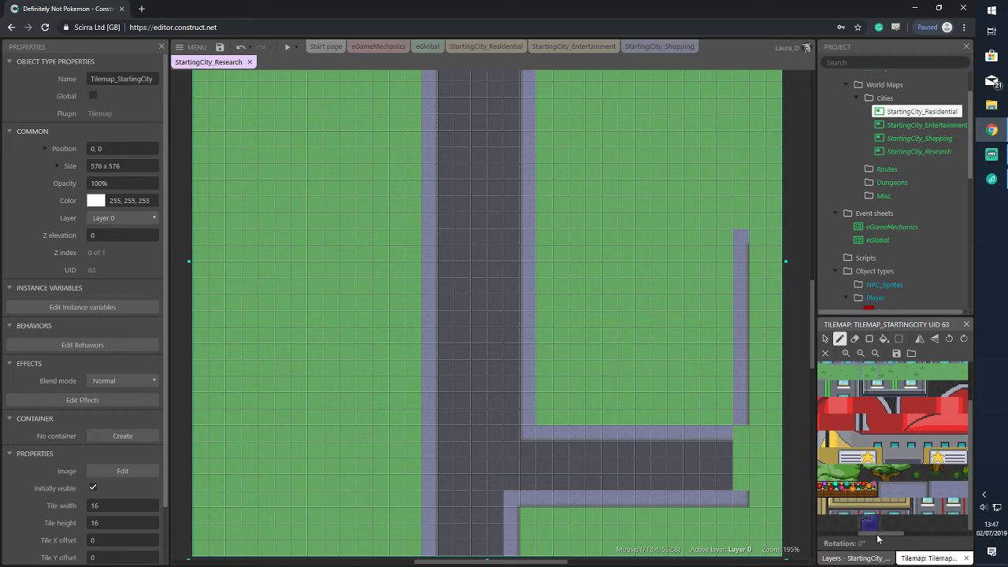
right_click(878, 538)
click(839, 521)
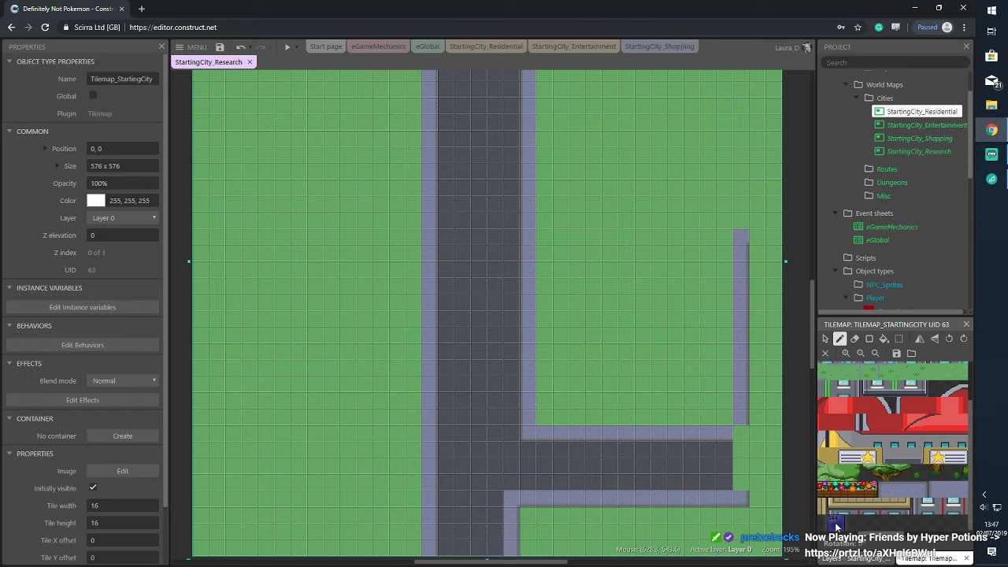
scroll(846, 529, right, 2)
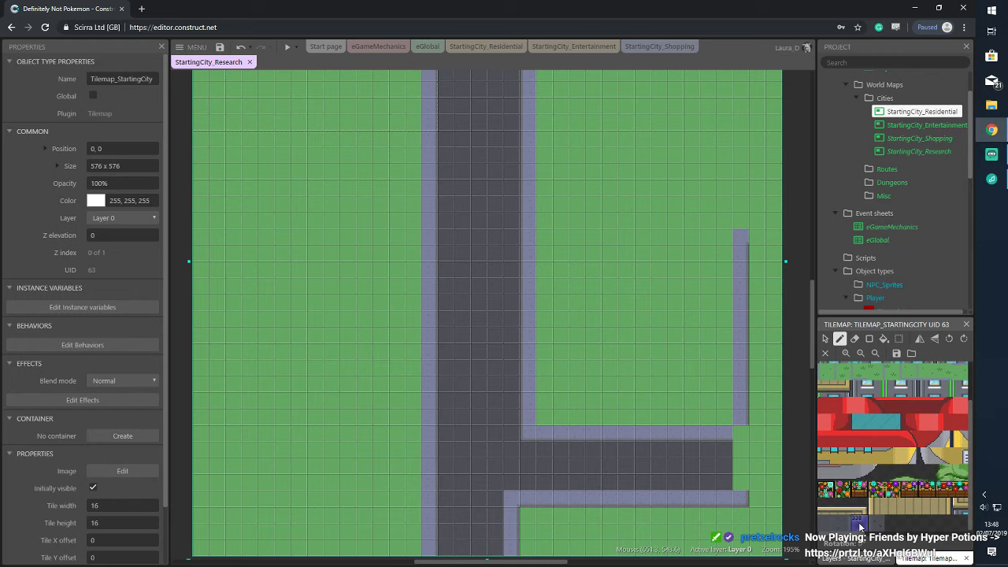
click(859, 524)
scroll(618, 192, up, 5)
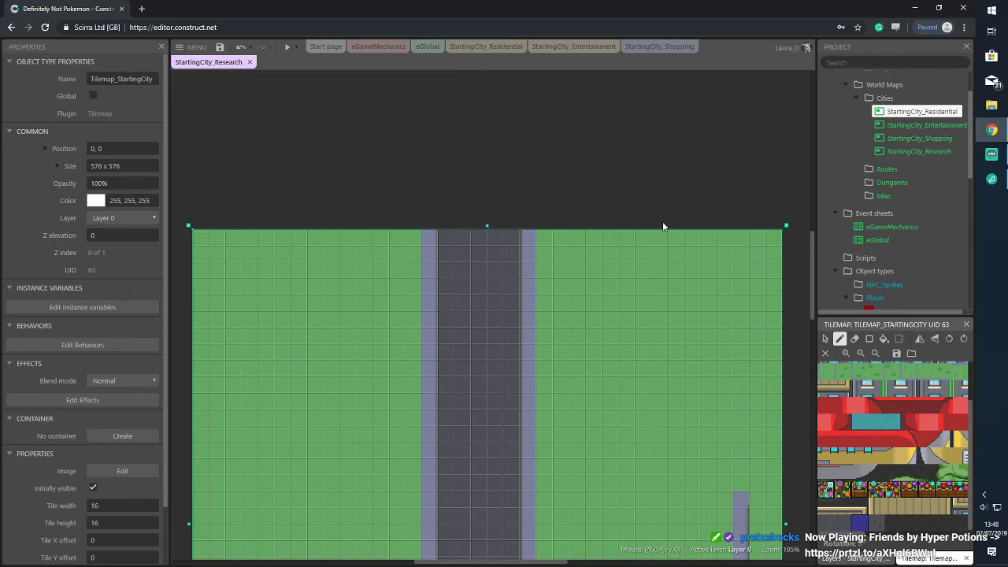
Scroll the layout back down to the main road's right sidewalk
scroll(575, 306, down, 5)
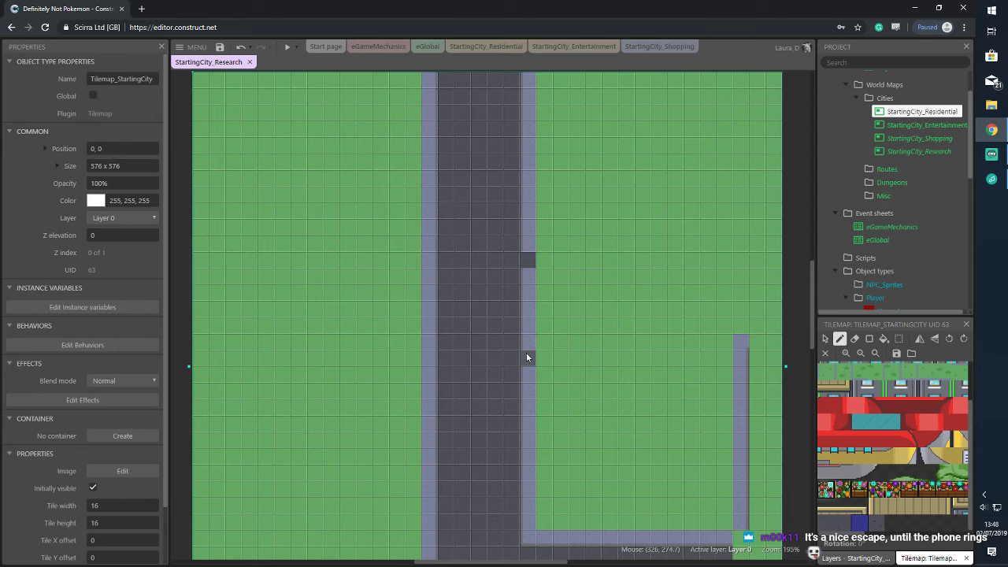
Undo the stray dark tile and fill the green area with a rectangle of dark road
key(ctrl+z)
drag(526, 356, 717, 357)
scroll(782, 367, down, 1)
click(869, 339)
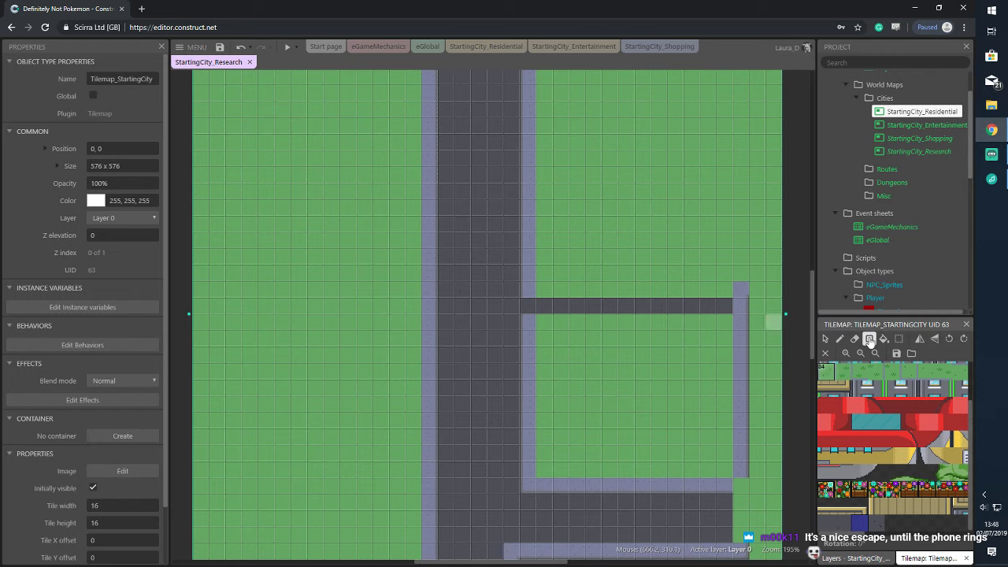
drag(536, 312, 729, 480)
Place a road corner tile, a grey bottom-row tile and a strip of road-edge tiles
scroll(721, 448, down, 1)
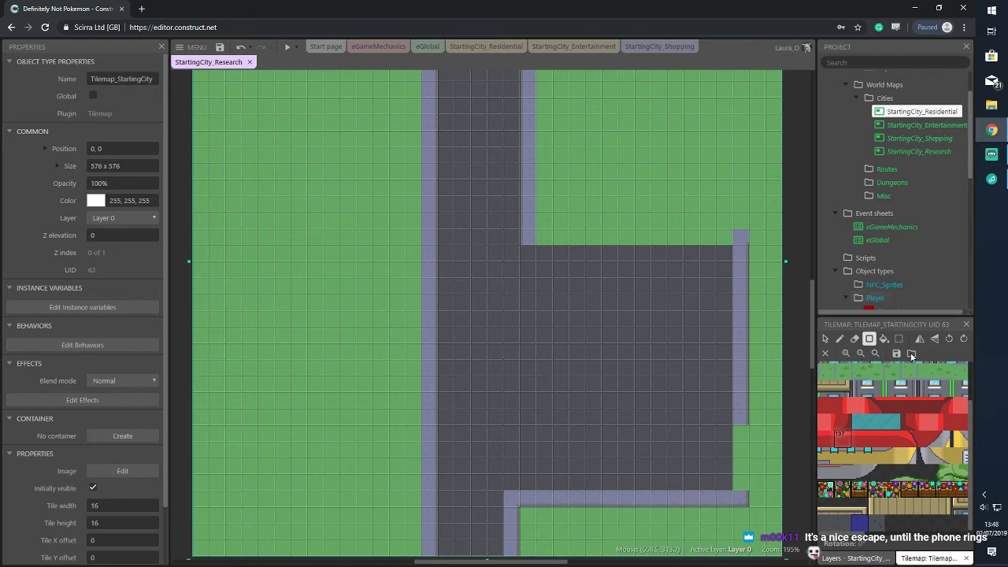
click(839, 519)
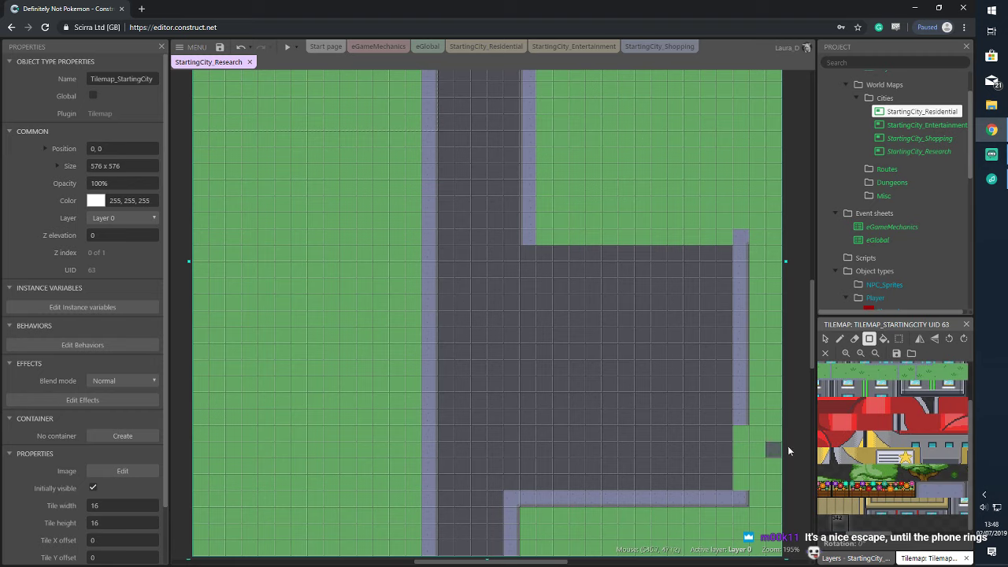
click(825, 420)
scroll(659, 420, down, 2)
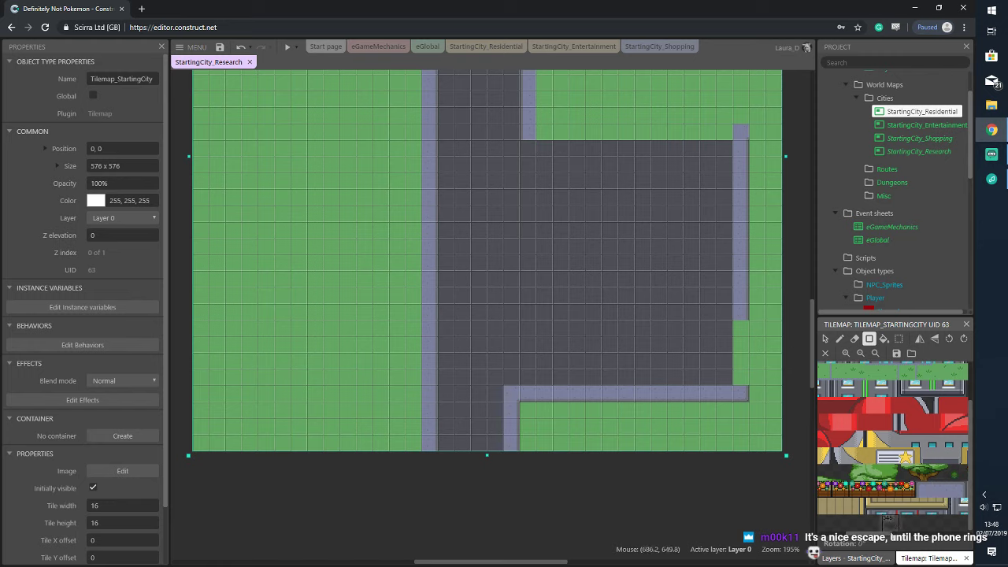
click(923, 490)
click(505, 390)
drag(925, 536, 889, 537)
click(861, 489)
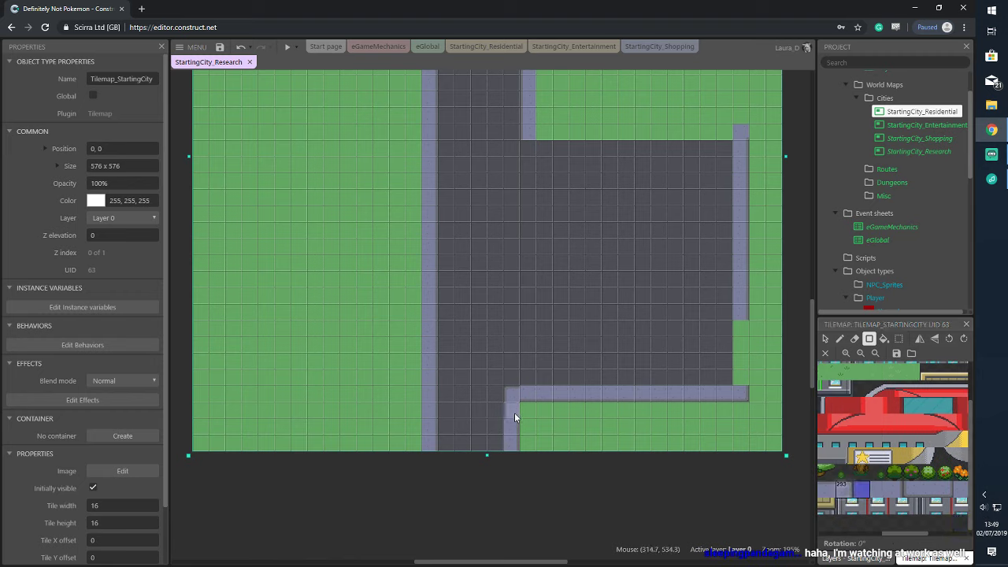
click(626, 442)
drag(906, 533, 886, 534)
click(887, 498)
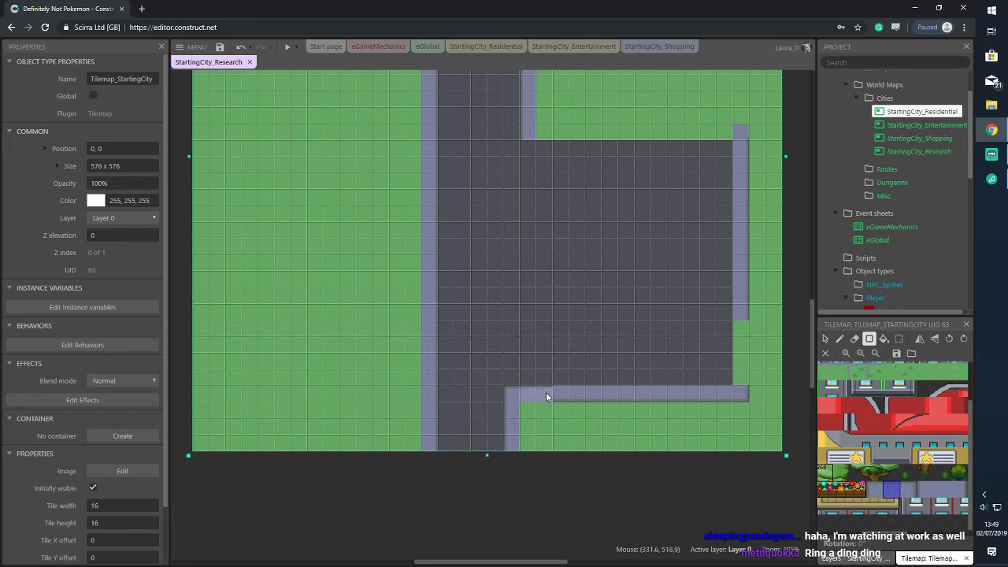
drag(715, 392, 717, 391)
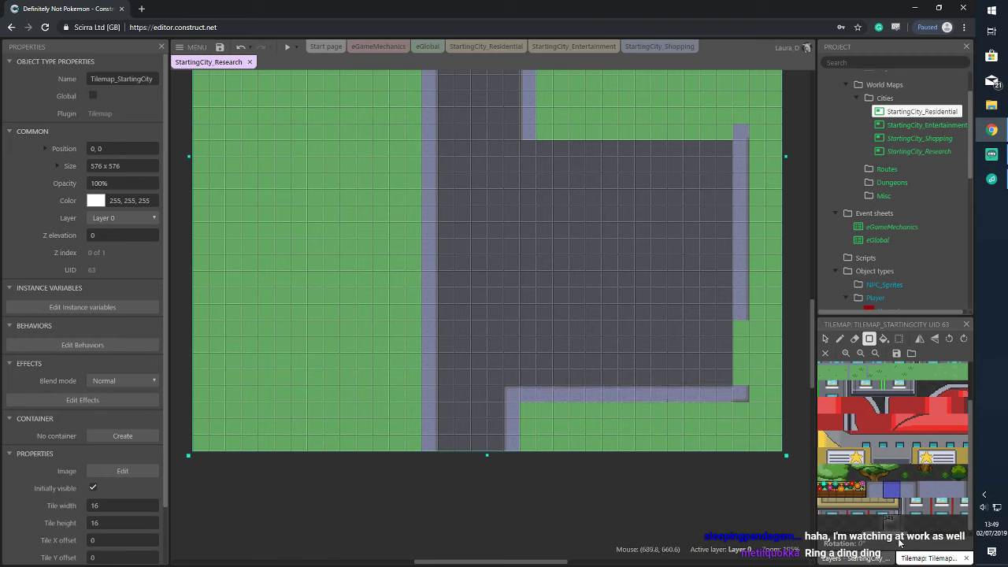
Paint the light edge tile at the strip's end and the right road edge down to the corner
drag(898, 537, 905, 537)
click(905, 494)
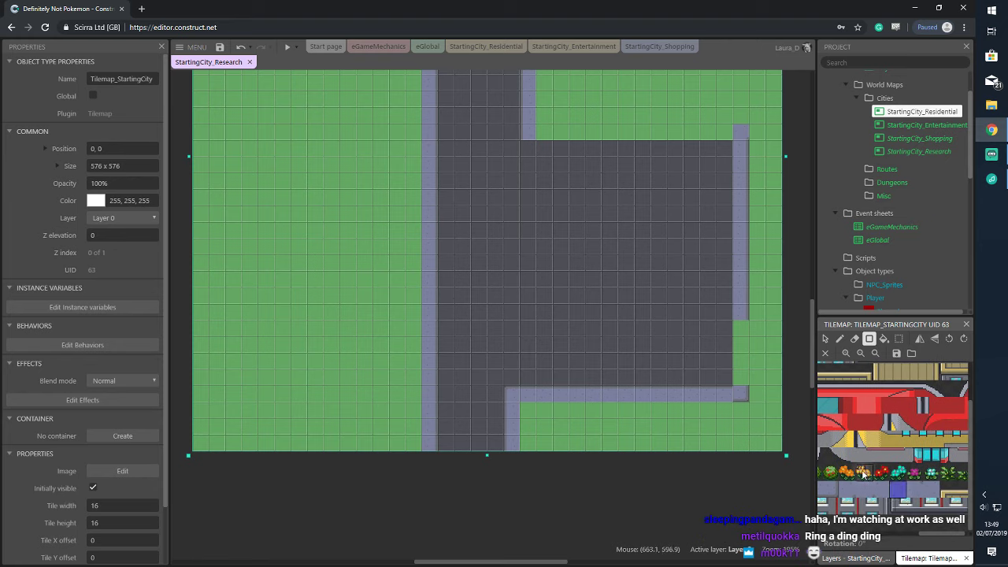
click(839, 338)
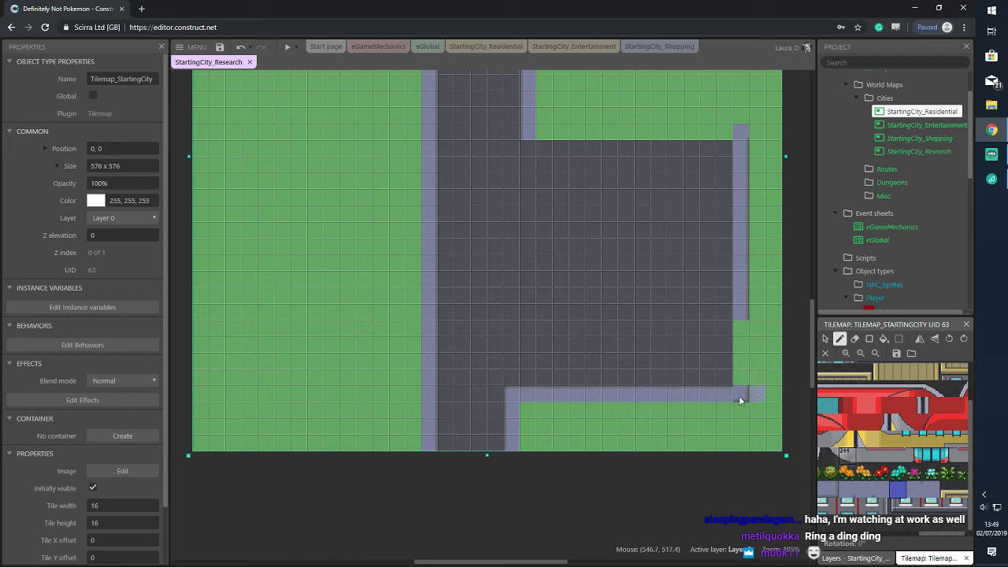
click(740, 395)
drag(931, 536, 886, 520)
click(849, 490)
drag(740, 386, 740, 328)
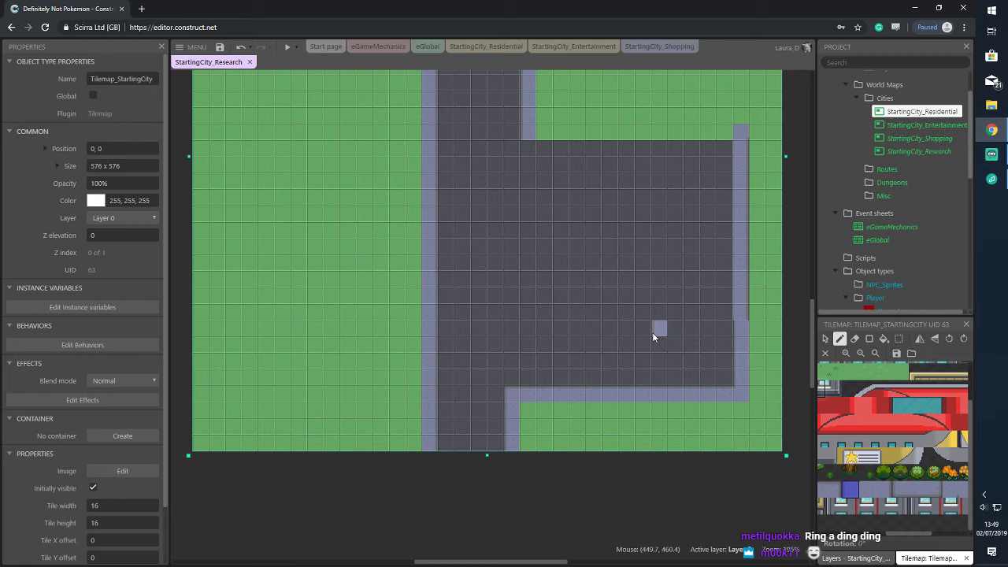
Browse the tileset and pick the light road-edge tile
scroll(744, 194, up, 2)
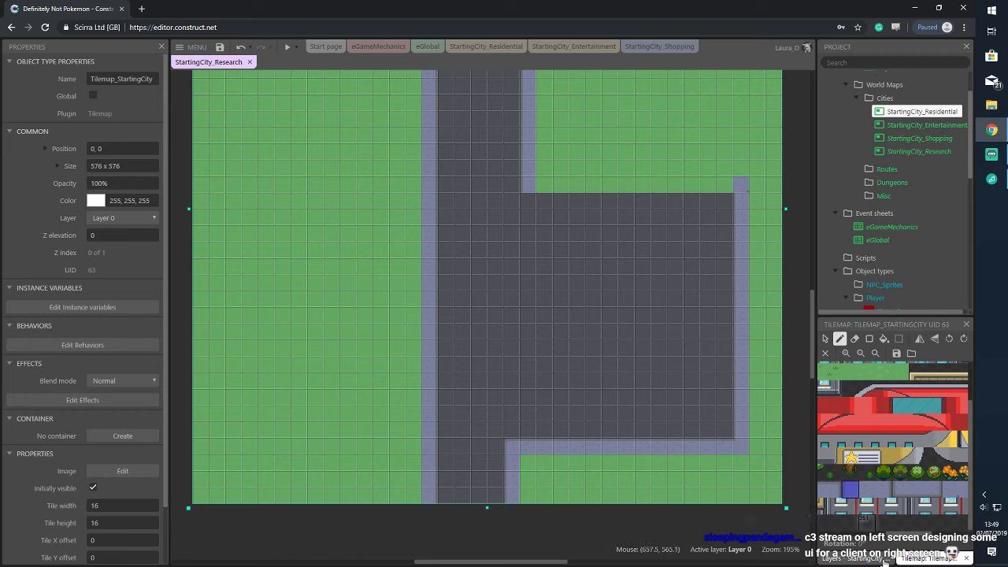
scroll(901, 539, left, 1)
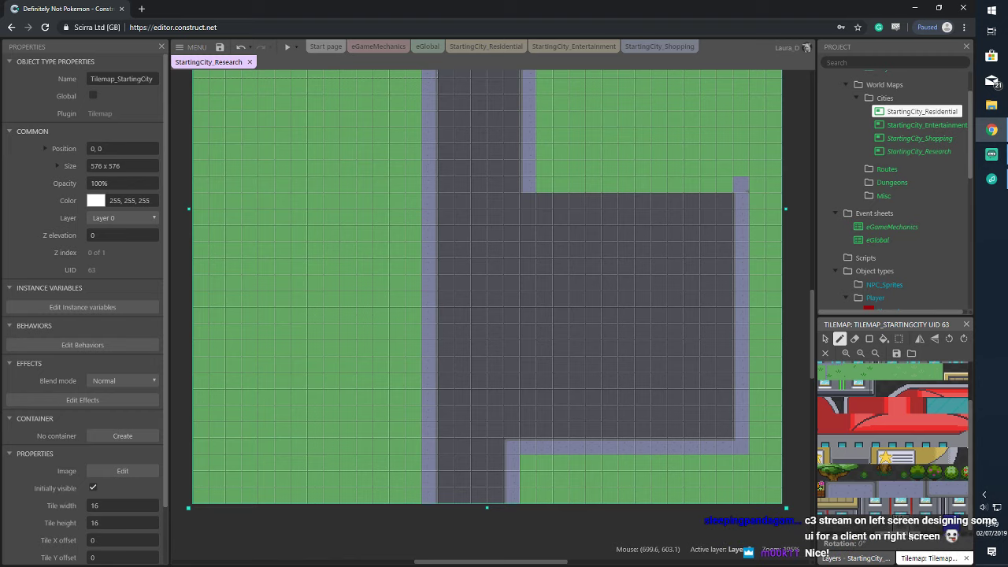
scroll(878, 492, right, 3)
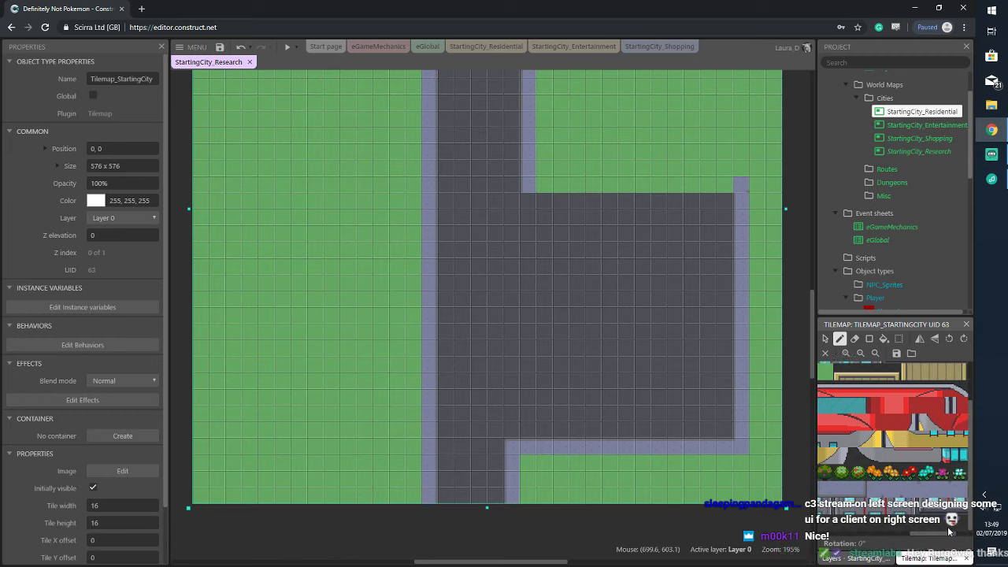
click(909, 492)
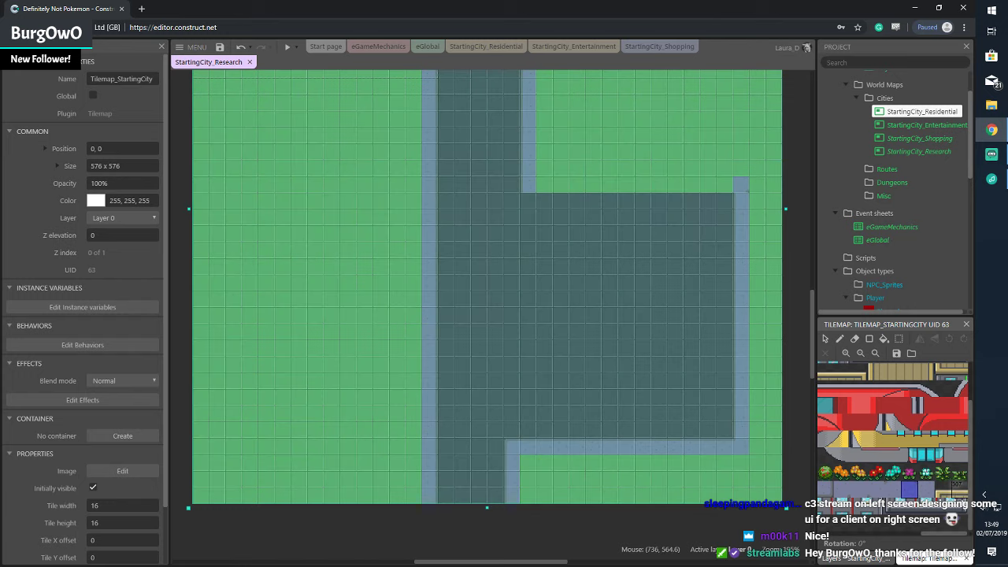
scroll(861, 488, left, 2)
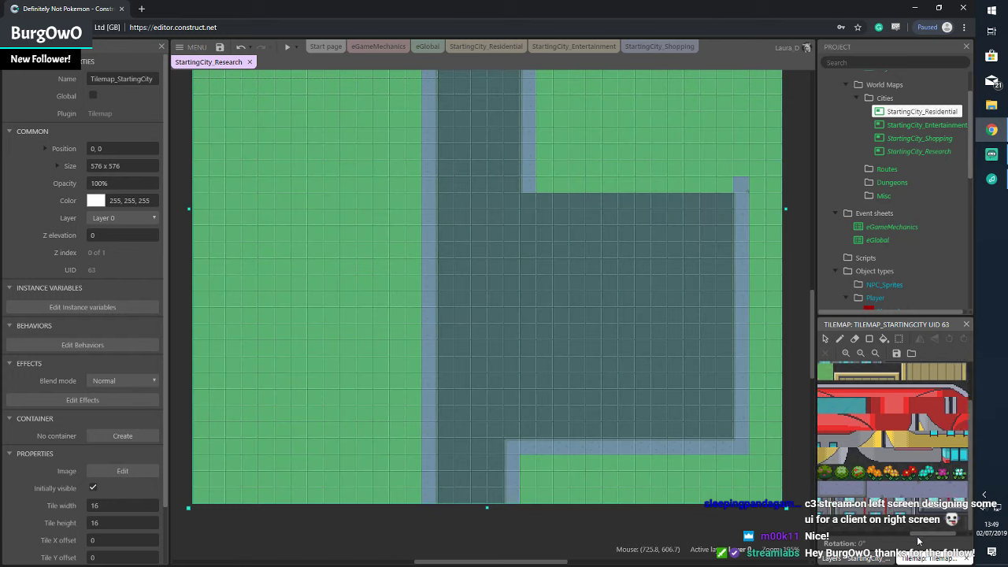
click(851, 489)
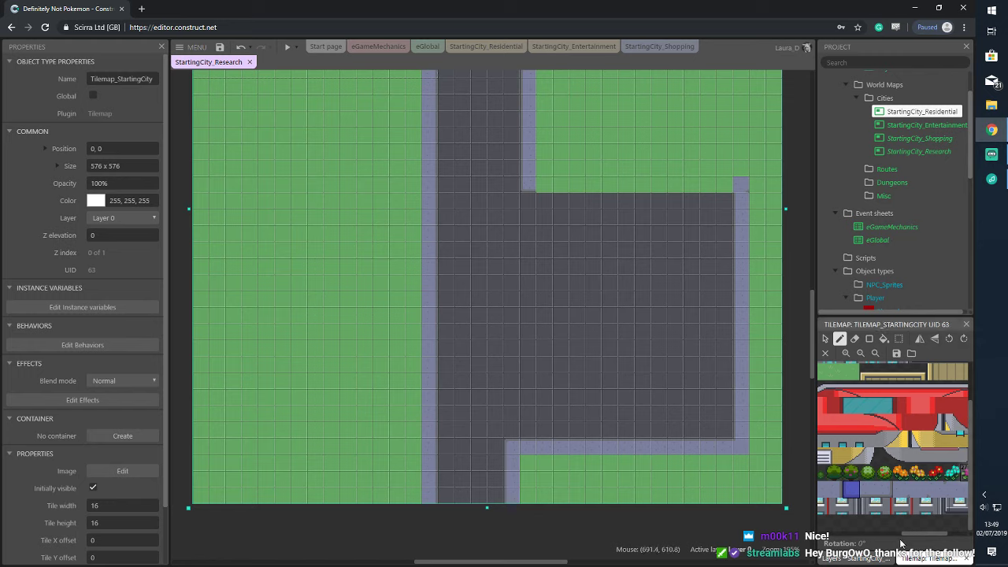
scroll(898, 542, left, 1)
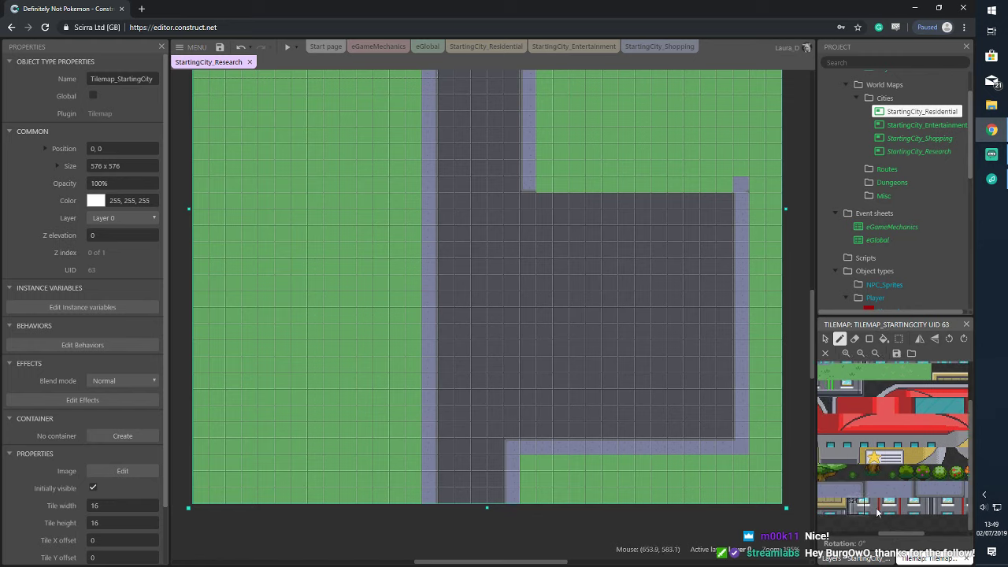
click(854, 436)
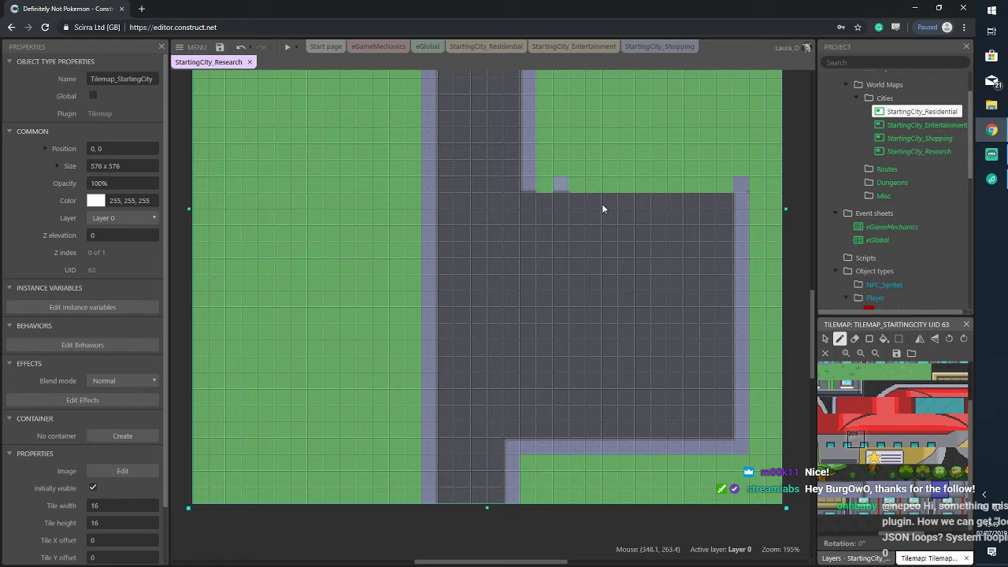
Draw a row of edge tiles along the top of the side road out to the map's right border
click(869, 338)
drag(541, 182, 719, 187)
click(866, 482)
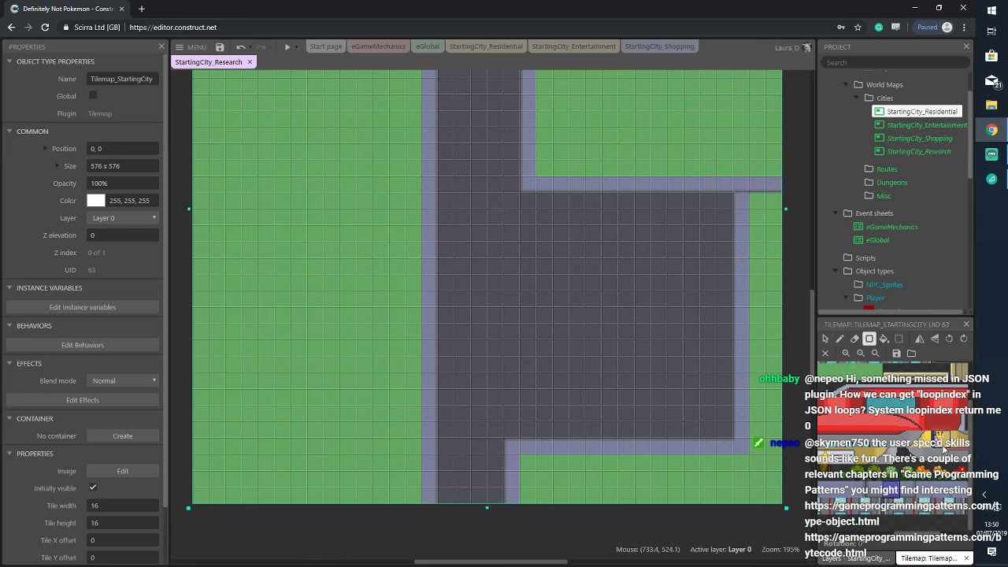
Repaint the old right-edge tiles as road to open the exit, then zoom out
scroll(909, 534, up, 2)
scroll(909, 511, down, 1)
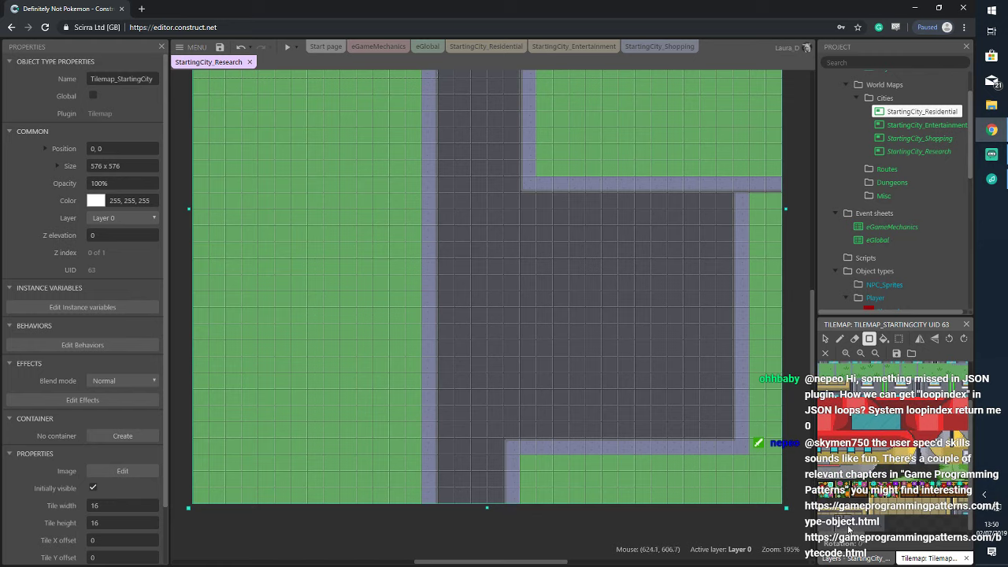
drag(740, 203, 742, 228)
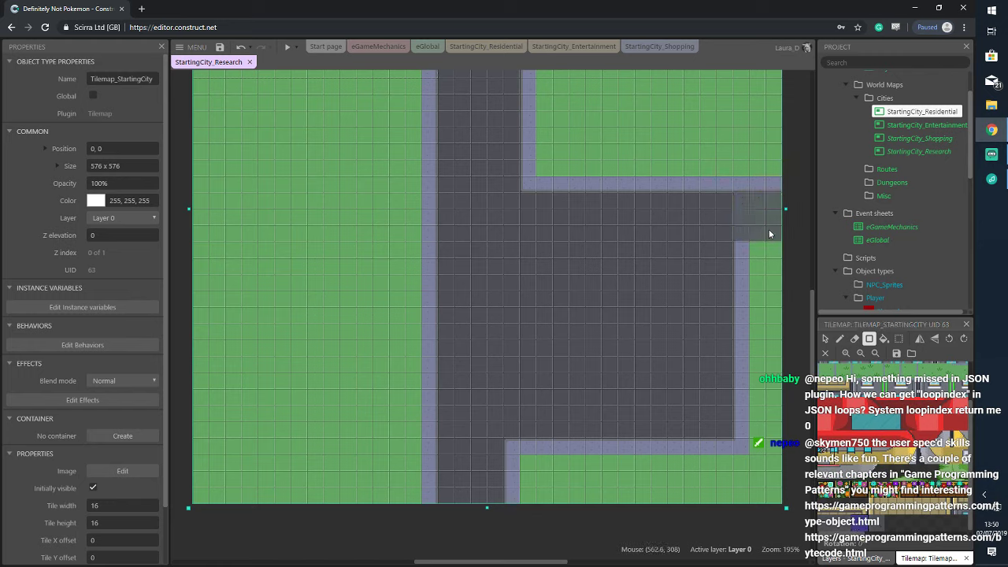
scroll(902, 526, up, 1)
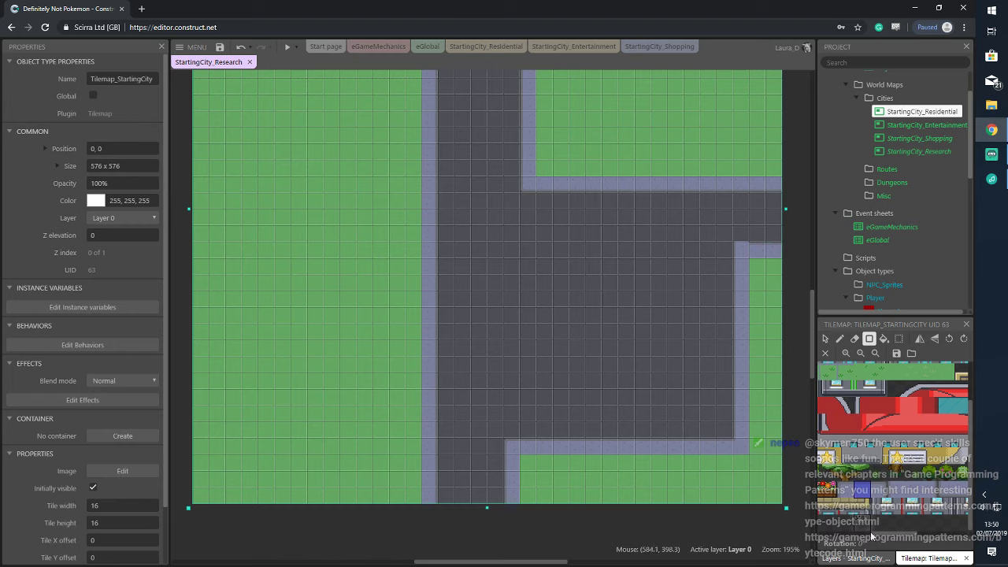
click(849, 492)
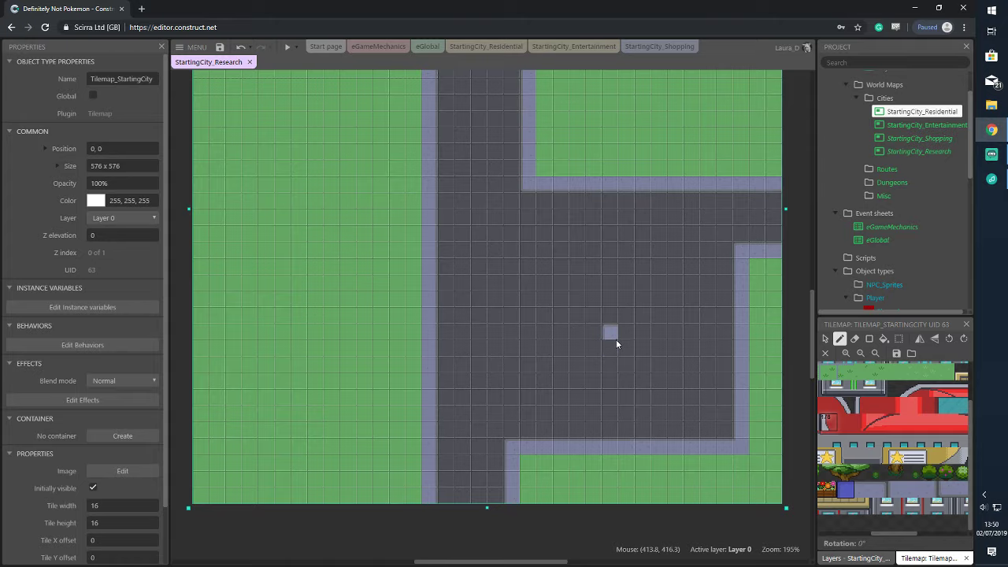
scroll(622, 323, down, 2)
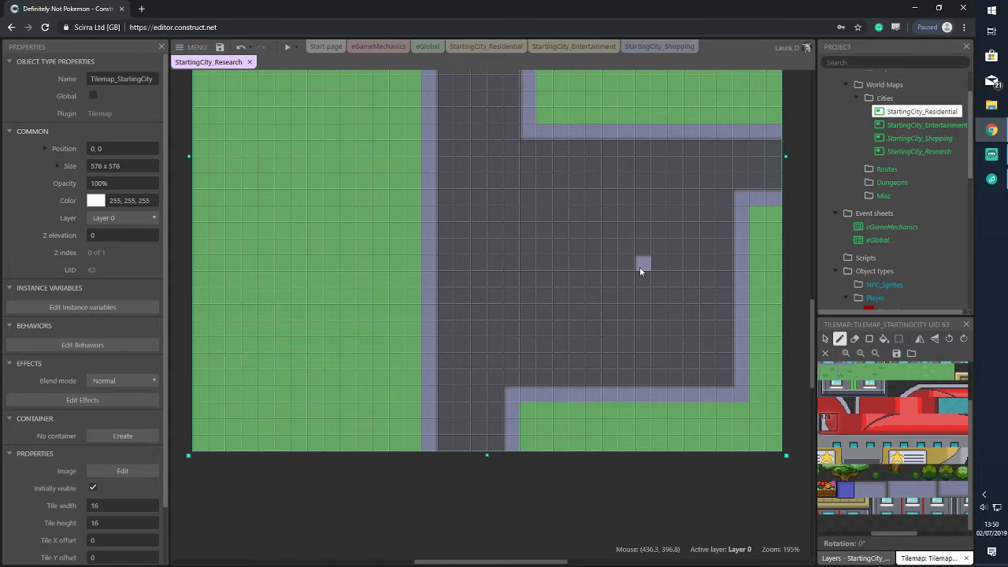
ctrl+scroll(639, 267, down, 4)
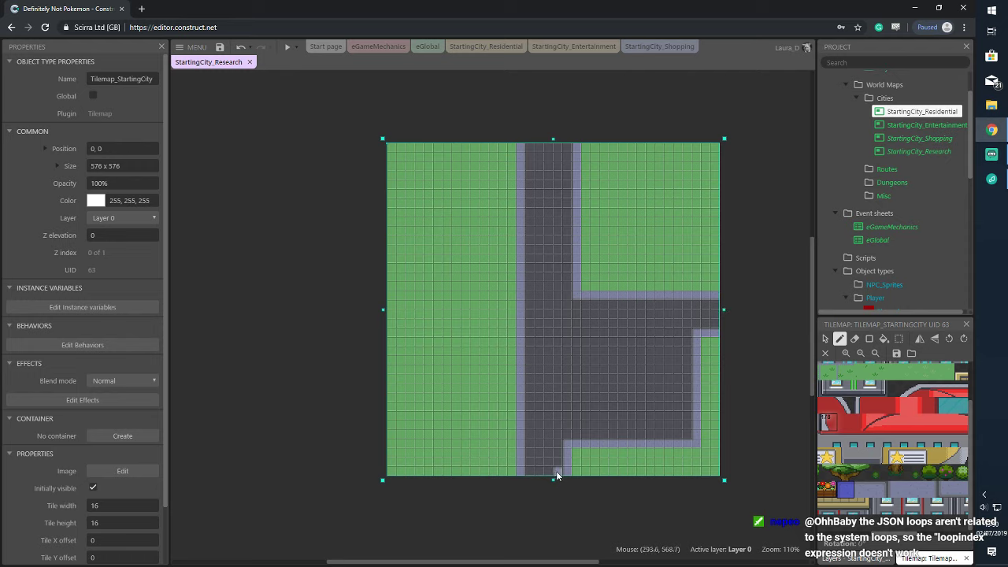
Drag Tilemap_StartingCity from Object types > Tilemaps onto the empty StartingCity_Shopping layout
click(936, 125)
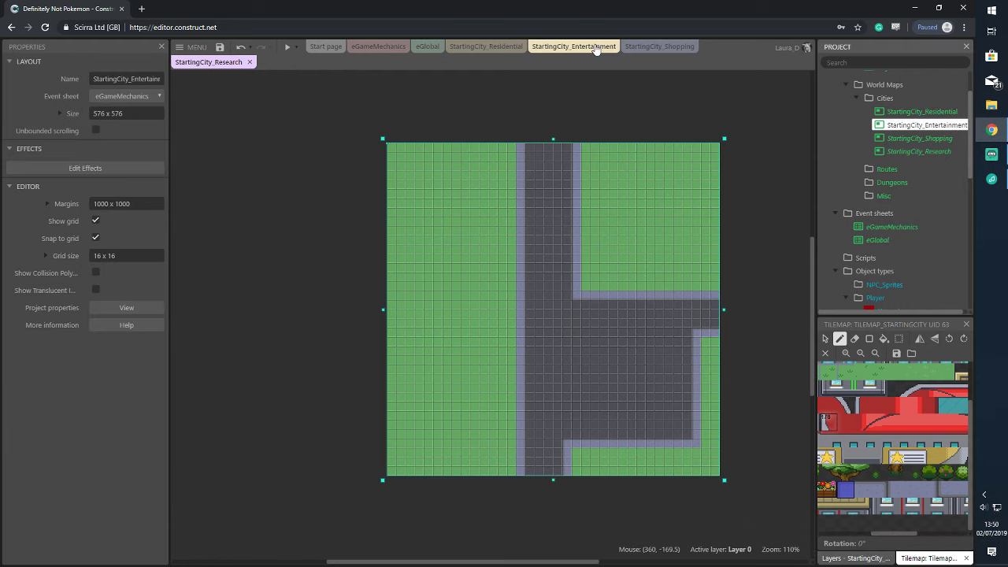
click(596, 47)
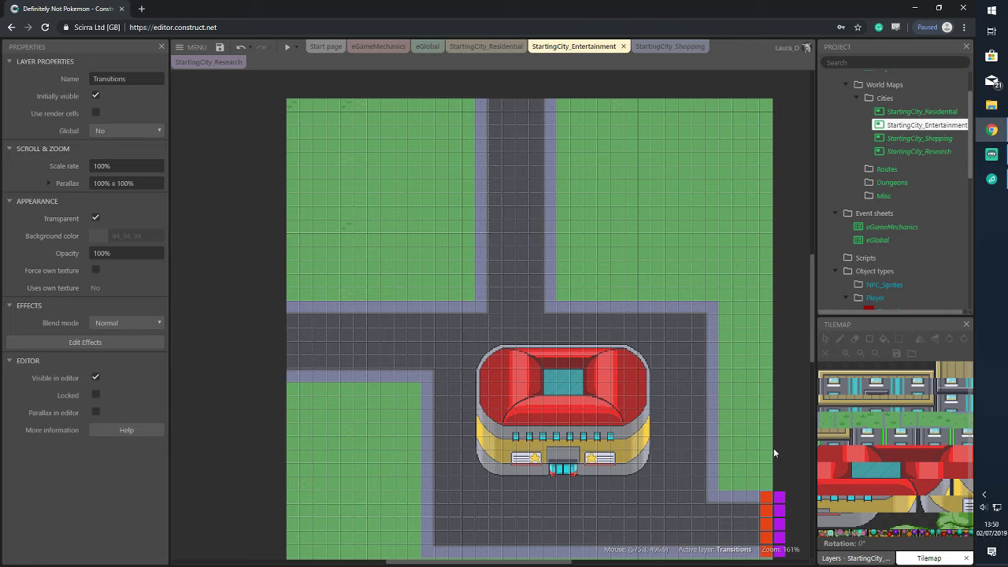
click(669, 47)
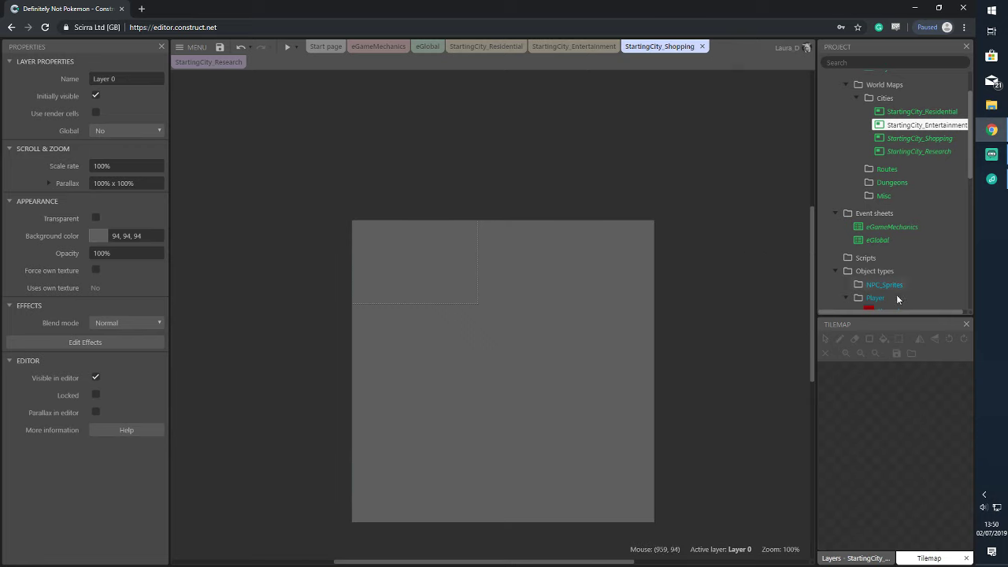
scroll(669, 314, down, 1)
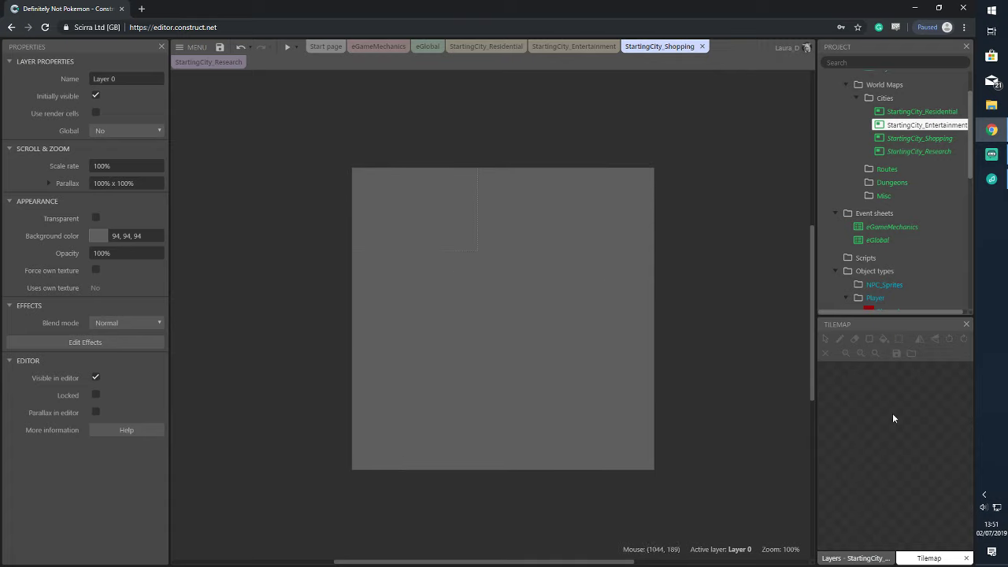
scroll(904, 193, down, 8)
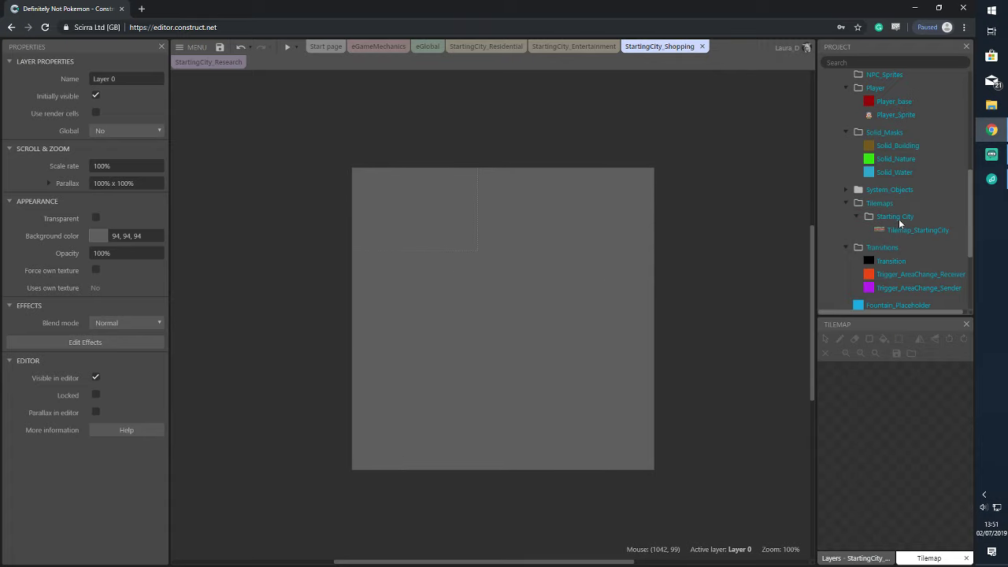
drag(913, 183, 350, 183)
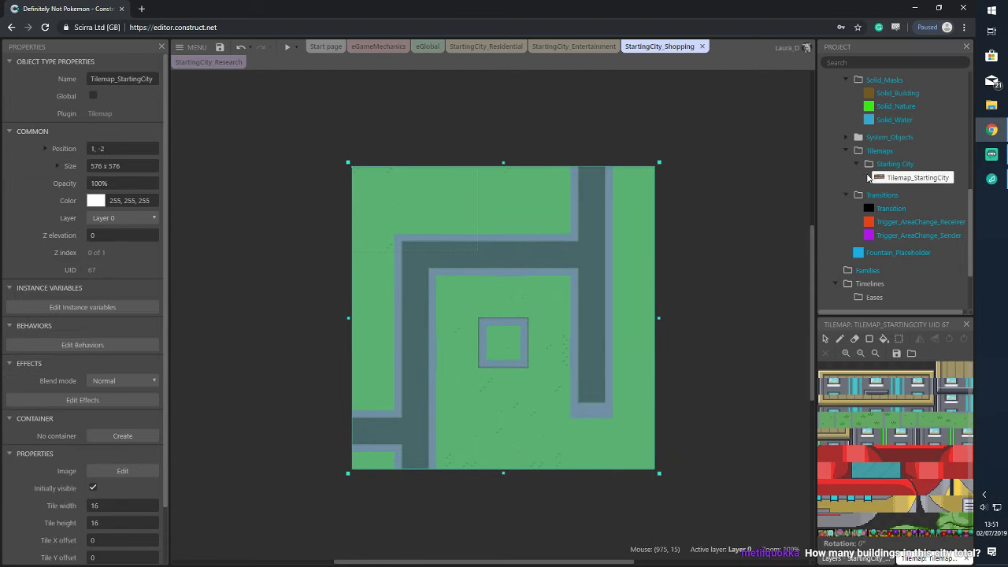
scroll(915, 126, up, 3)
scroll(916, 126, up, 5)
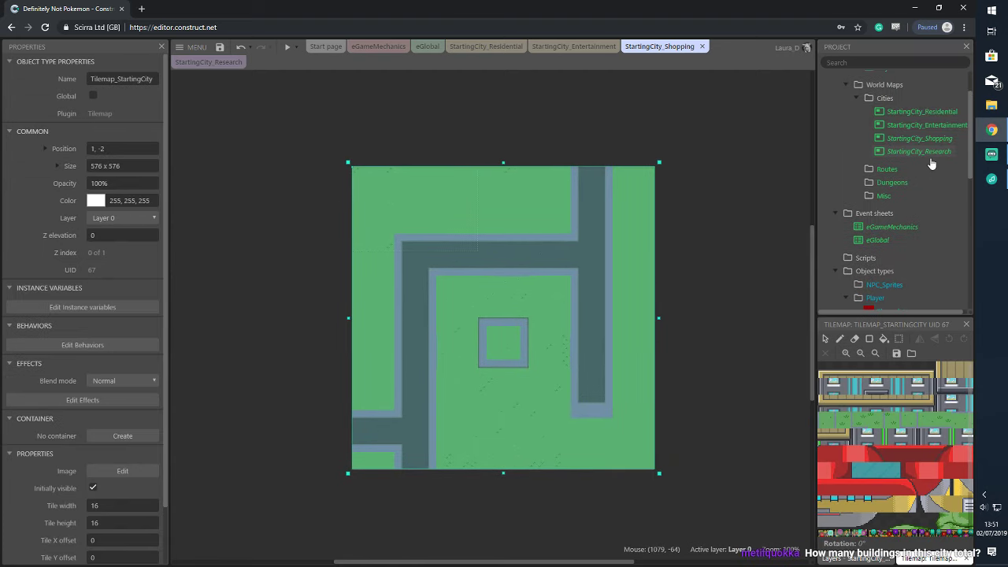
Turn on Show grid and Snap to grid for the Shopping layout and select its tilemap
click(933, 139)
click(96, 221)
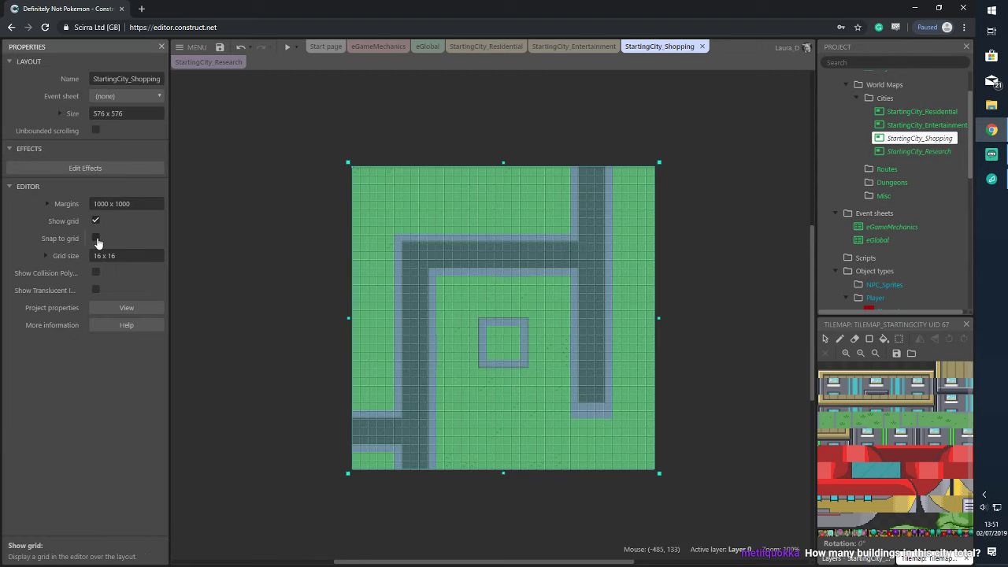
click(95, 237)
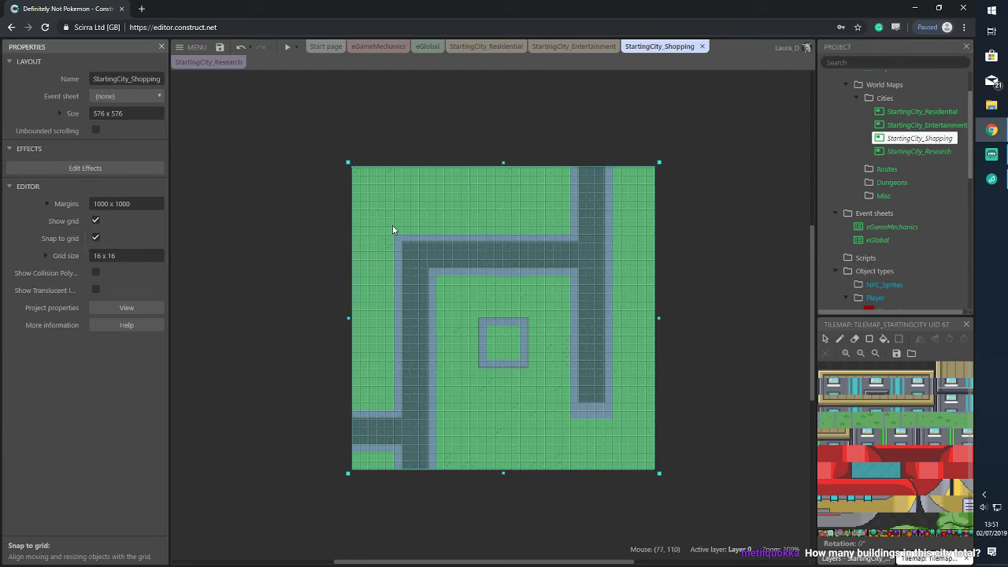
drag(394, 232, 519, 258)
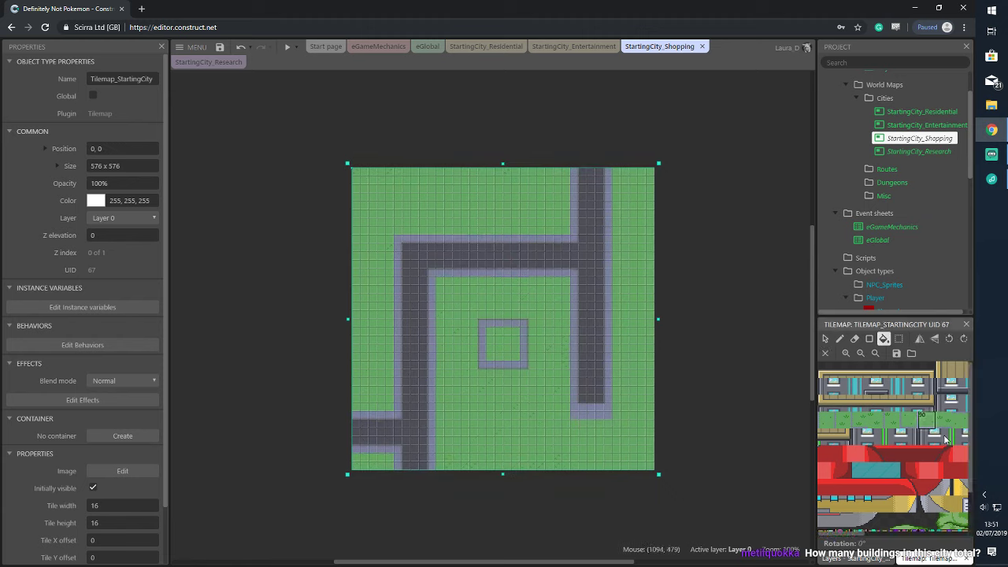
Cover the whole 576 x 576 tilemap with a rectangle of grass, then open StartingCity_Residential
scroll(858, 527, right, 3)
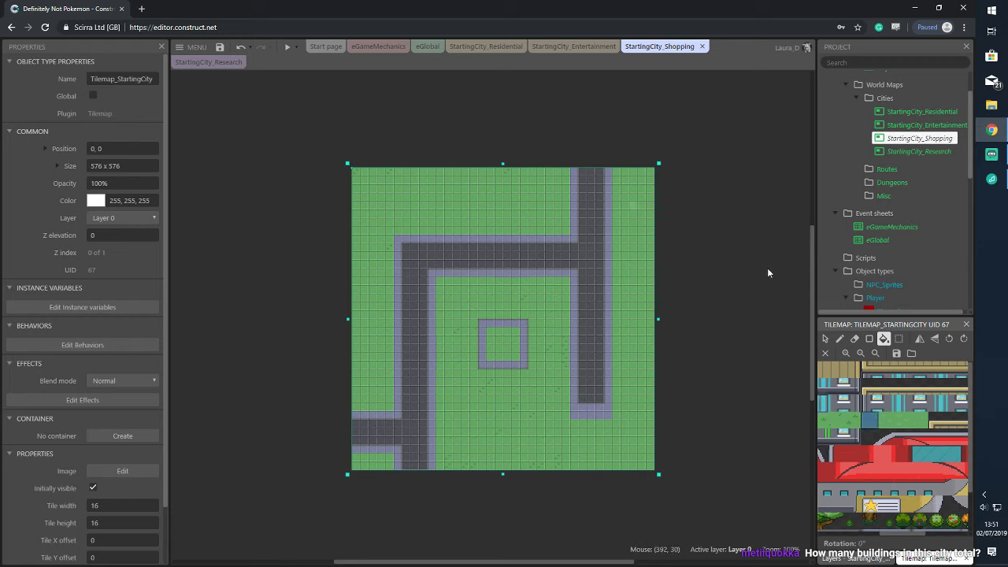
click(869, 338)
mouse_move(358, 172)
mouse_down()
mouse_move(495, 276)
mouse_move(622, 455)
mouse_move(650, 465)
mouse_up()
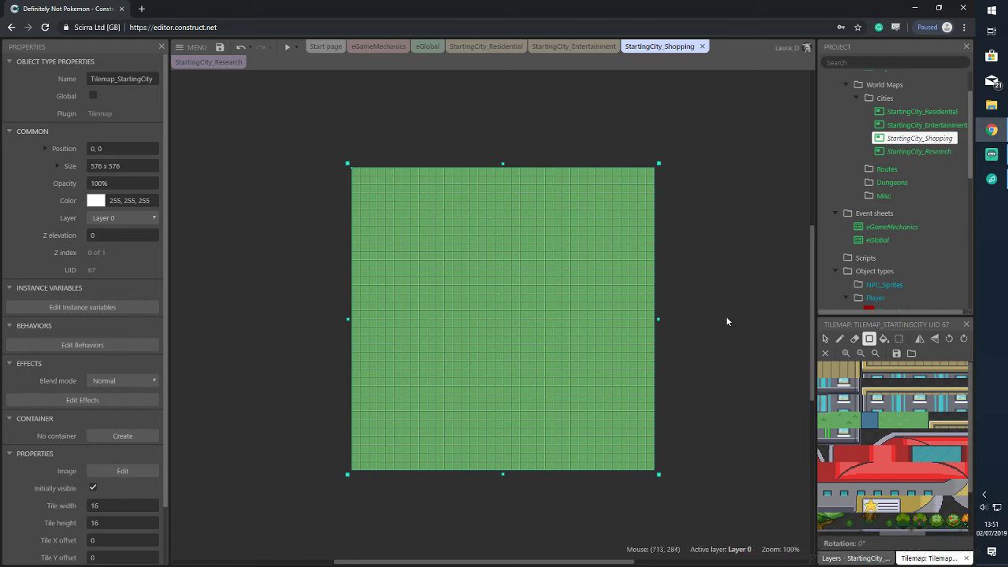
scroll(897, 473, down, 2)
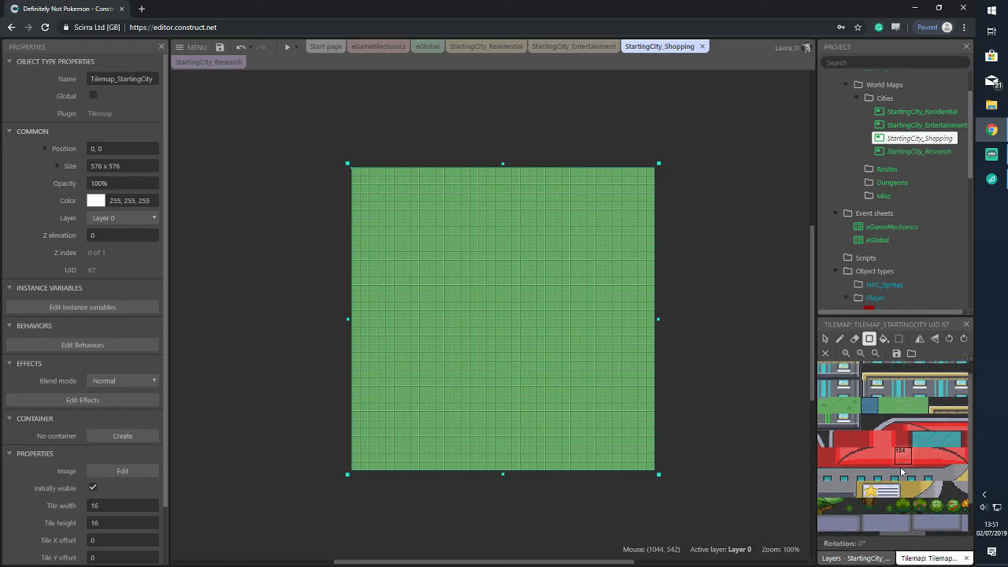
scroll(898, 473, up, 2)
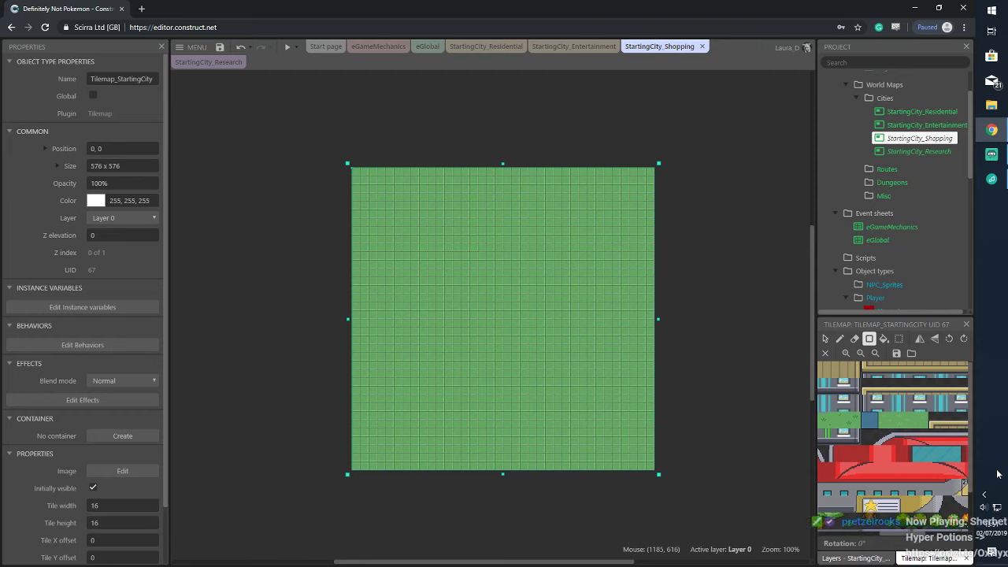
scroll(889, 539, down, 4)
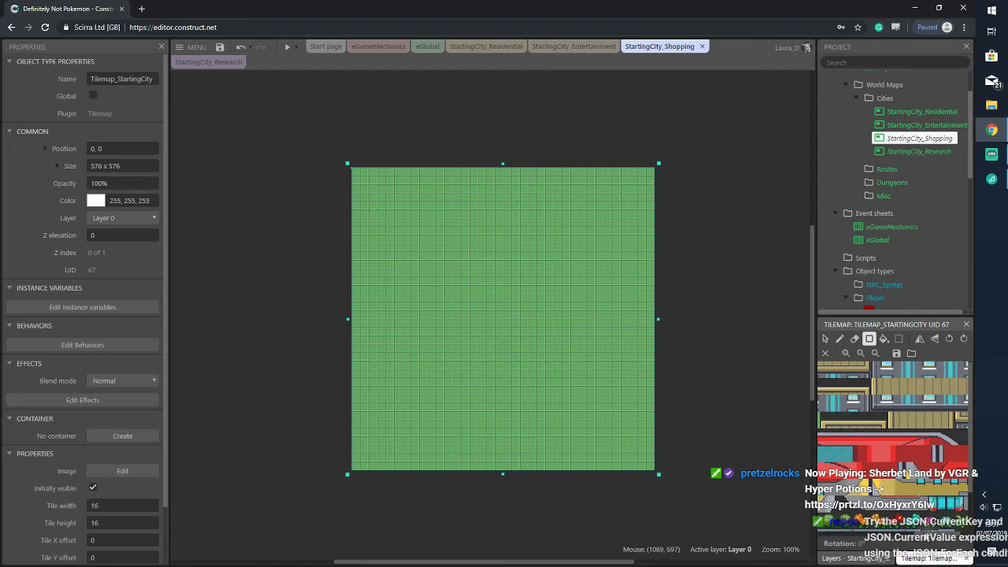
scroll(928, 540, down, 5)
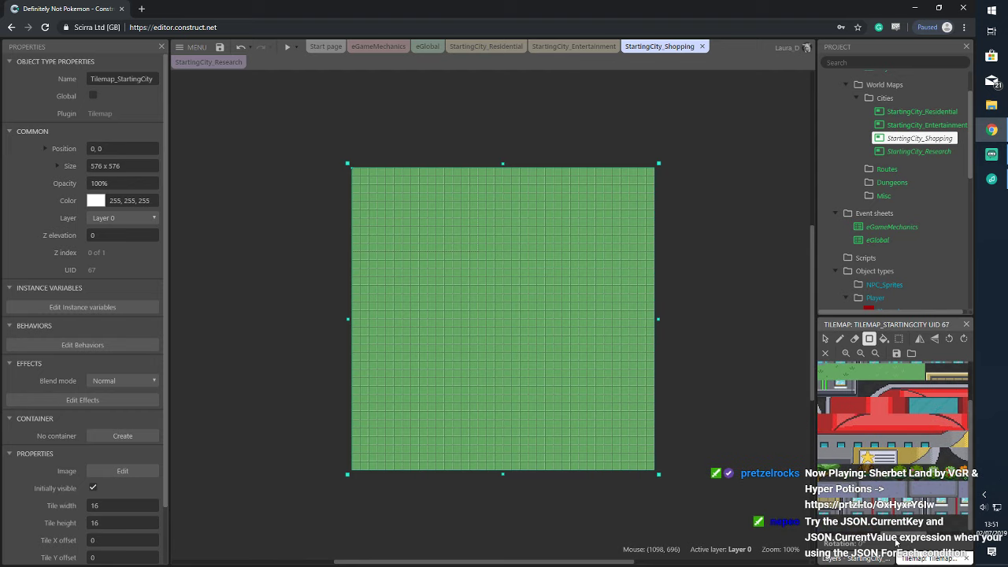
scroll(928, 540, left, 1)
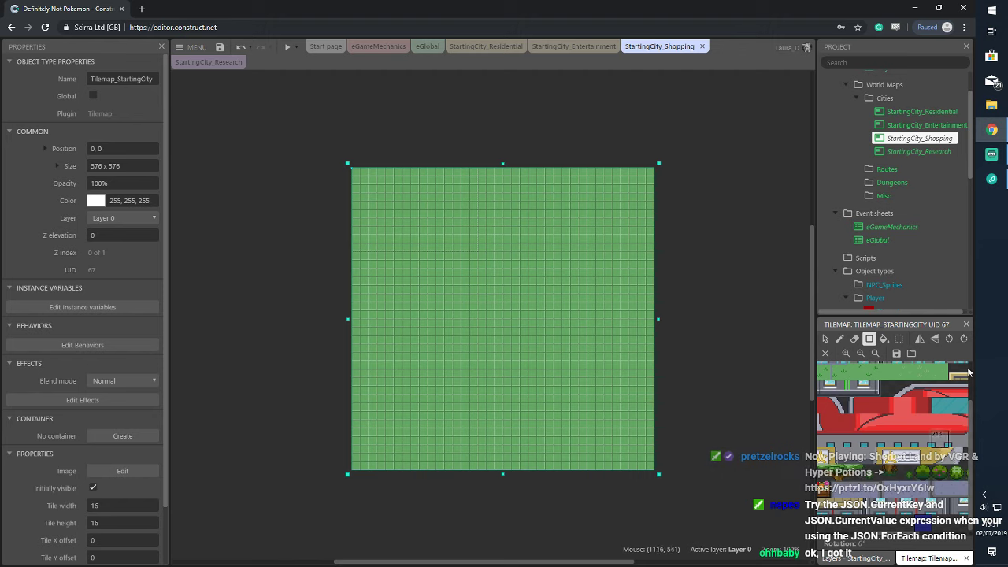
click(917, 114)
click(478, 46)
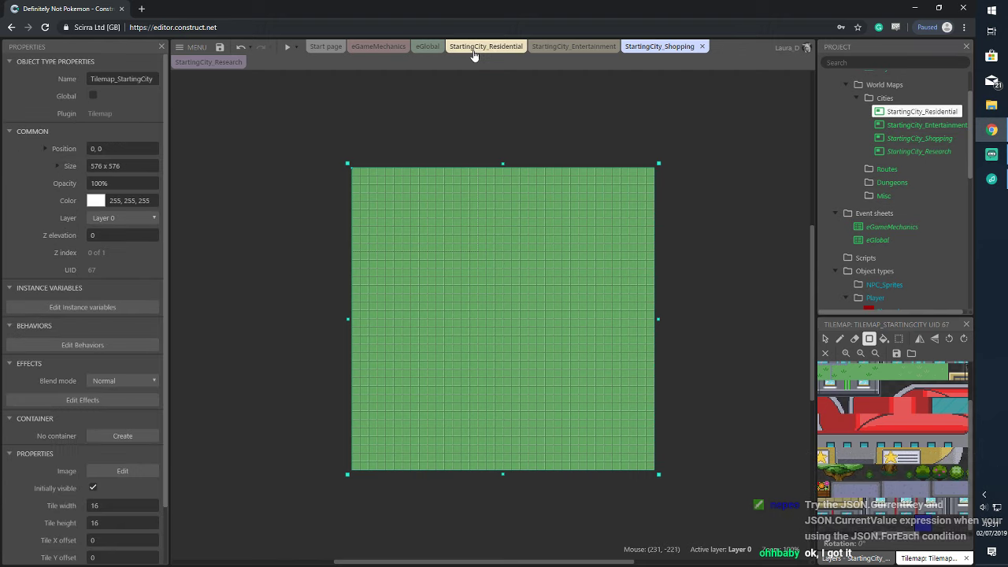
Compare the Residential, Entertainment and Research layouts' road tilemaps before returning to Shopping
ctrl+scroll(764, 204, down, 5)
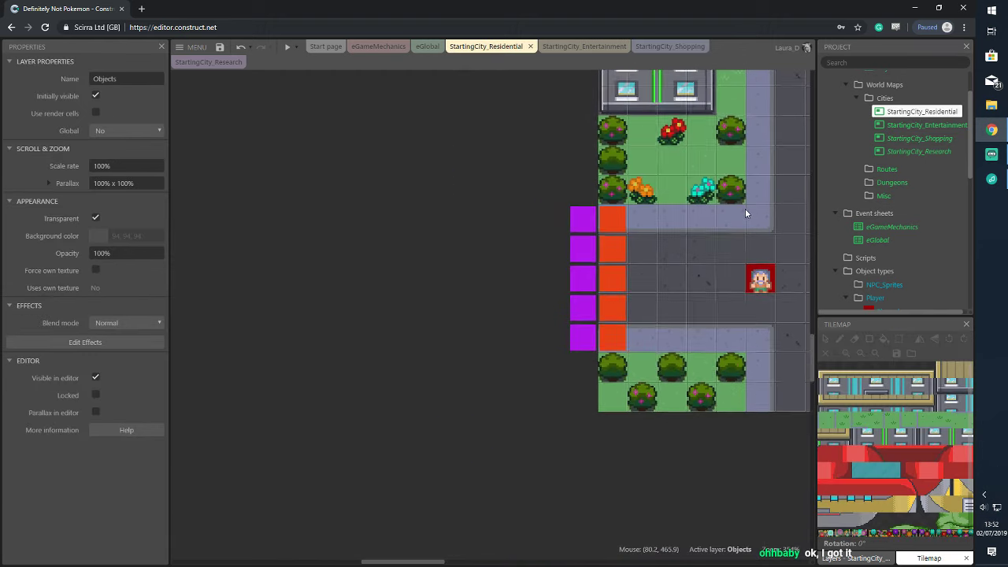
drag(358, 562, 507, 430)
scroll(522, 361, up, 3)
scroll(523, 366, up, 3)
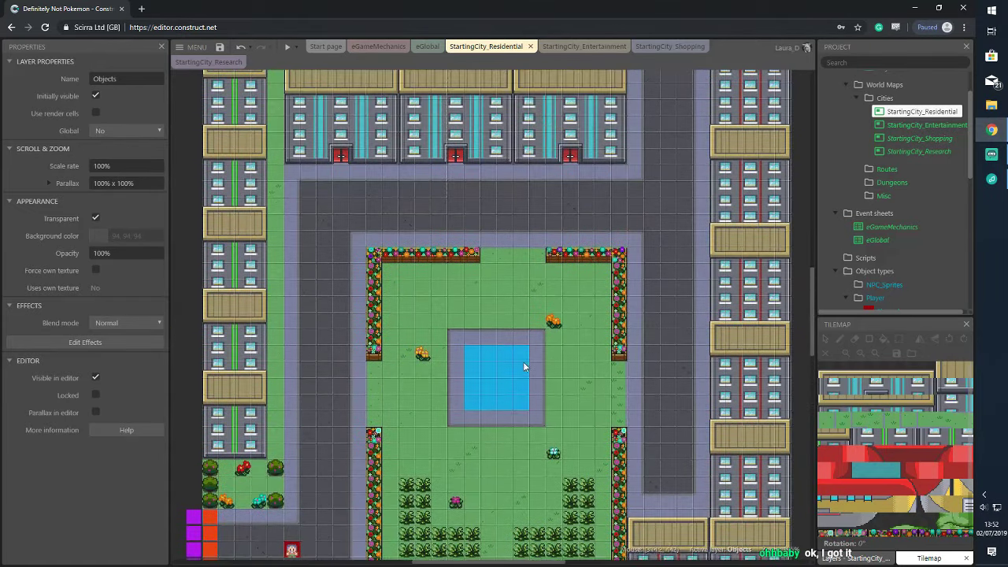
click(580, 44)
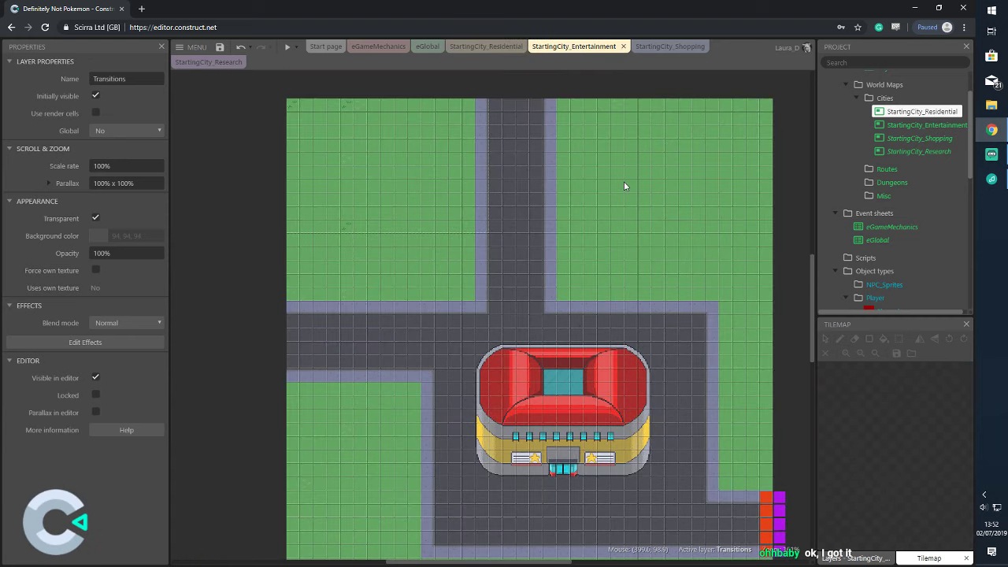
click(675, 46)
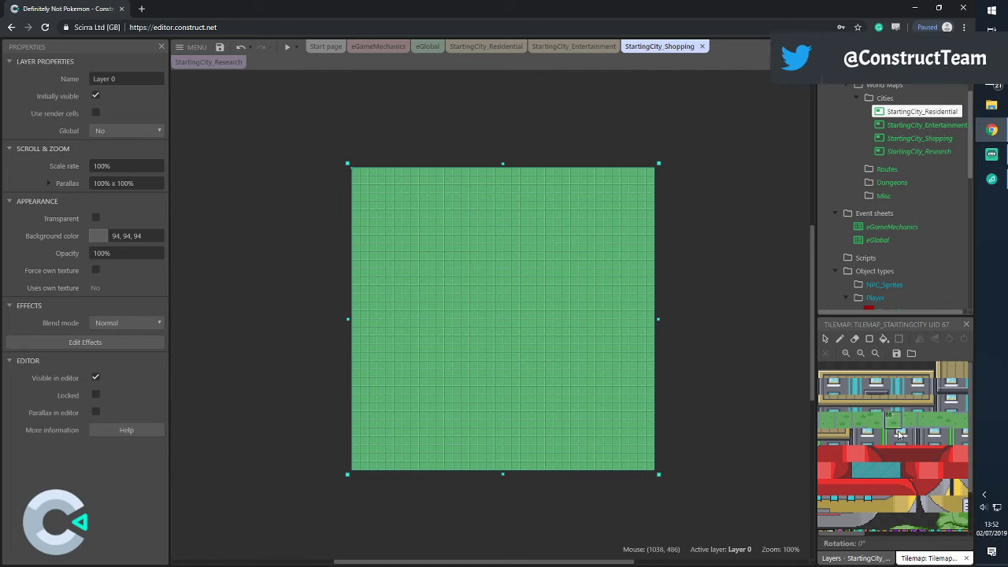
scroll(911, 499, down, 2)
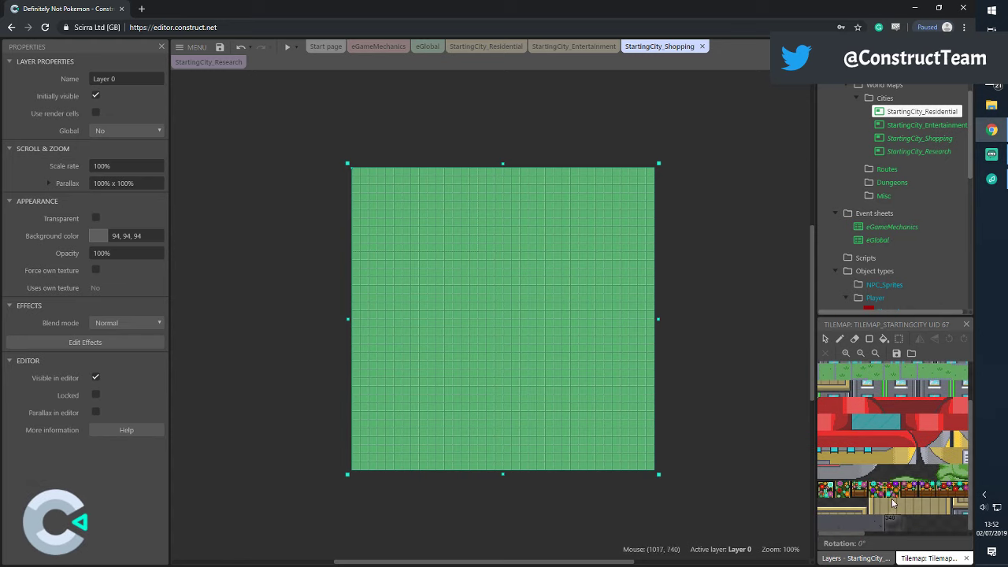
drag(858, 533, 905, 536)
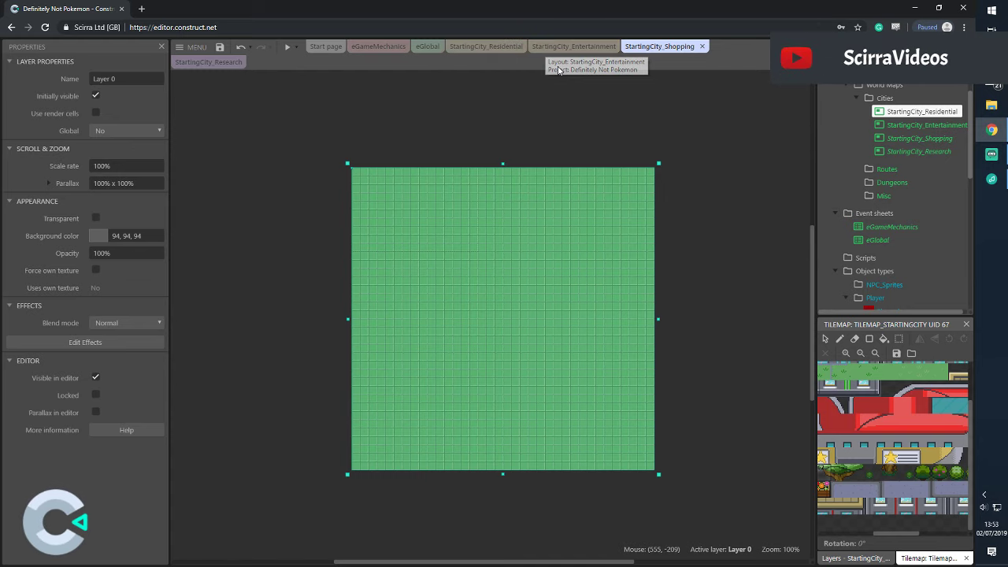
click(208, 62)
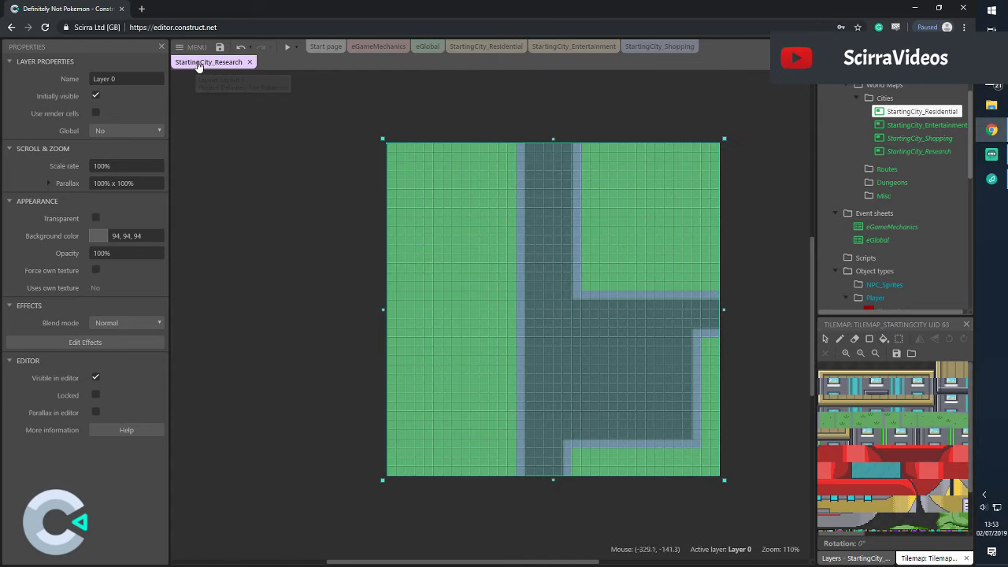
click(711, 219)
click(732, 149)
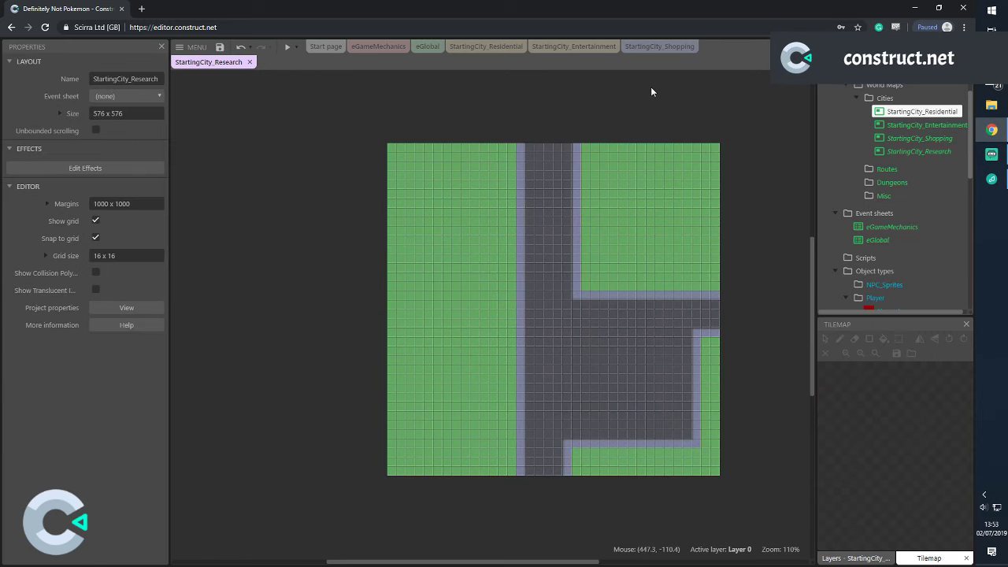
click(659, 45)
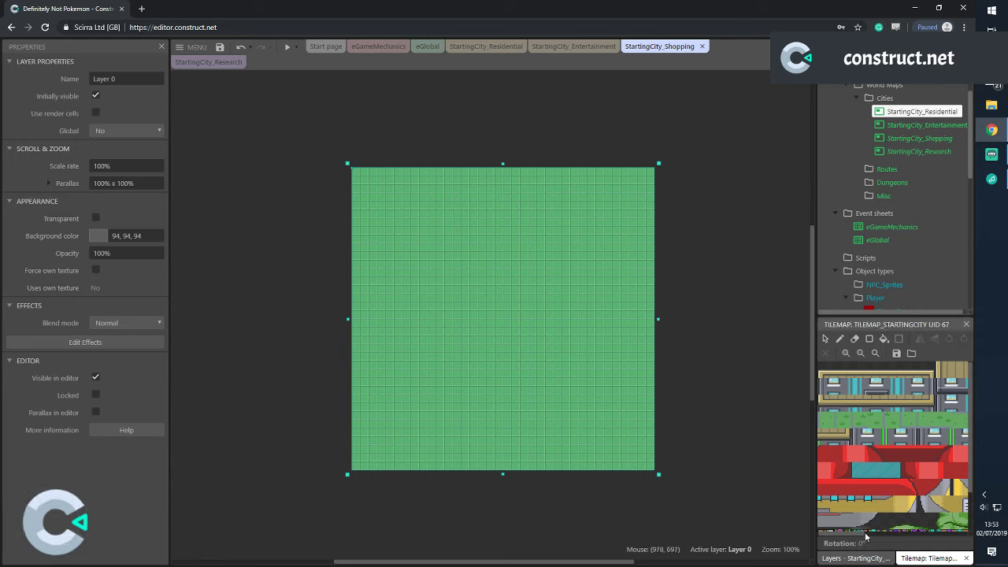
Pick the dark paving tile and switch to single-tile Pencil painting on the Shopping tilemap
drag(858, 532, 858, 535)
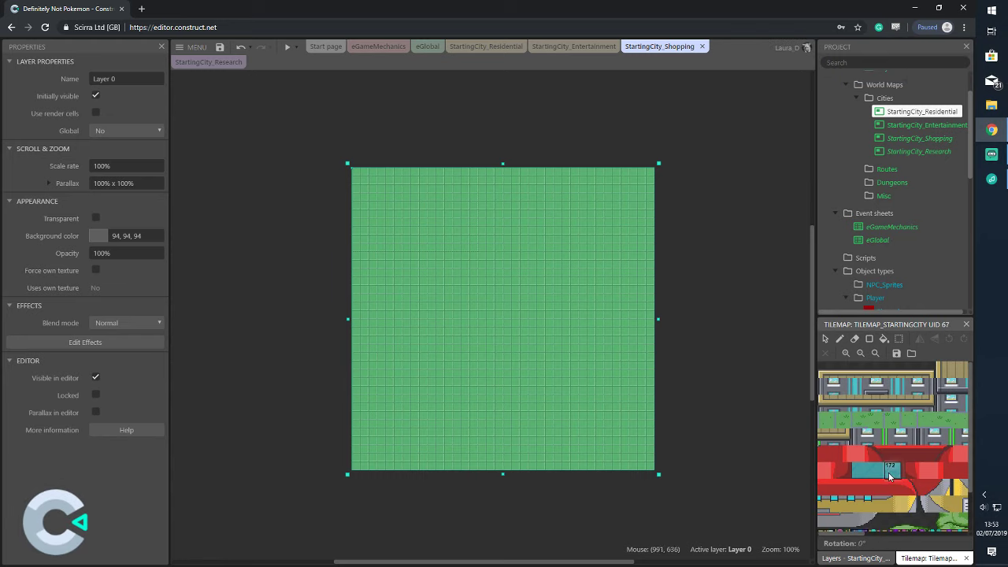
scroll(859, 533, down, 2)
click(859, 523)
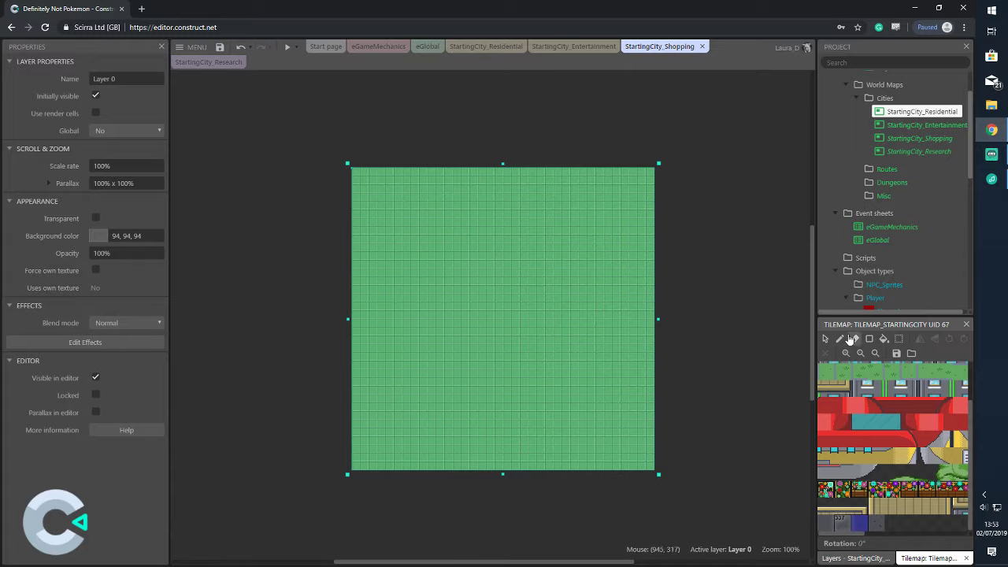
click(839, 338)
ctrl+scroll(396, 229, up, 5)
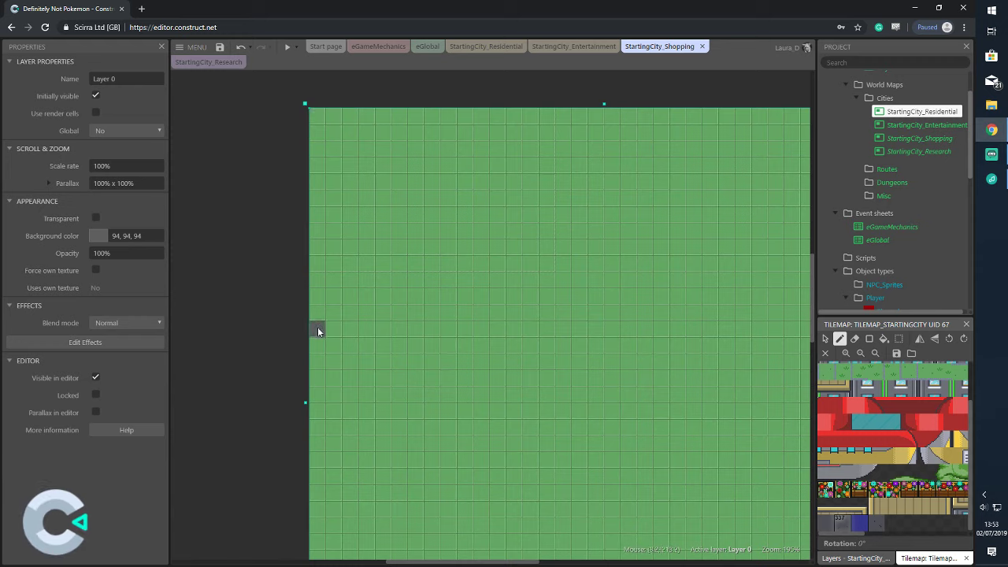
Paint a row of dark tiles and a block of grey paving near the Shopping map's right edge
click(318, 396)
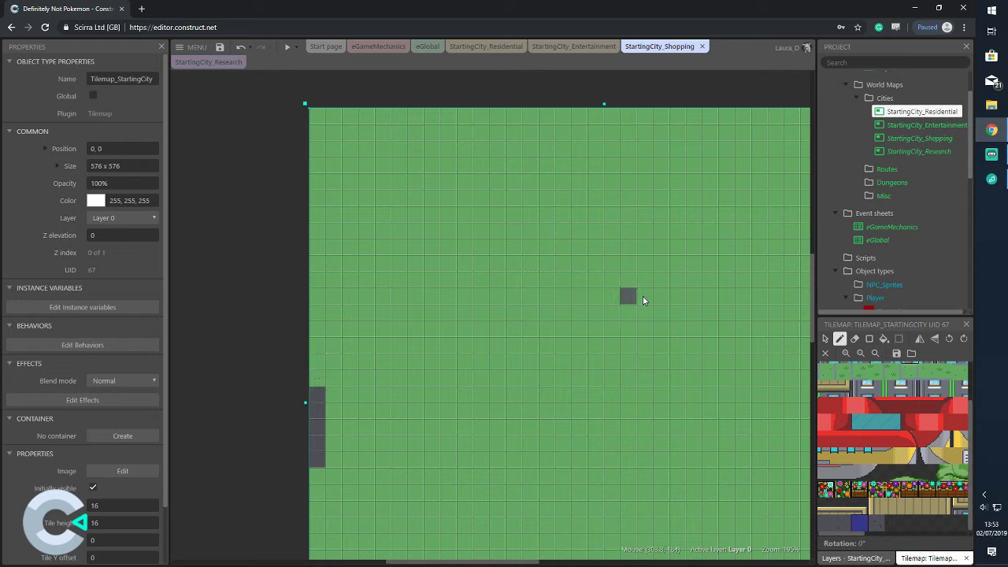
drag(400, 560, 463, 560)
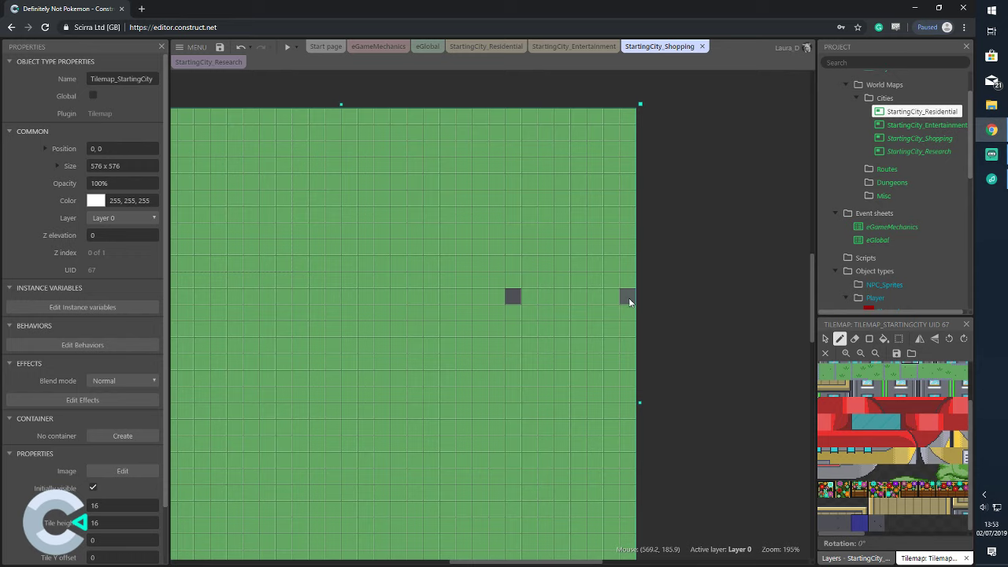
drag(626, 301, 563, 302)
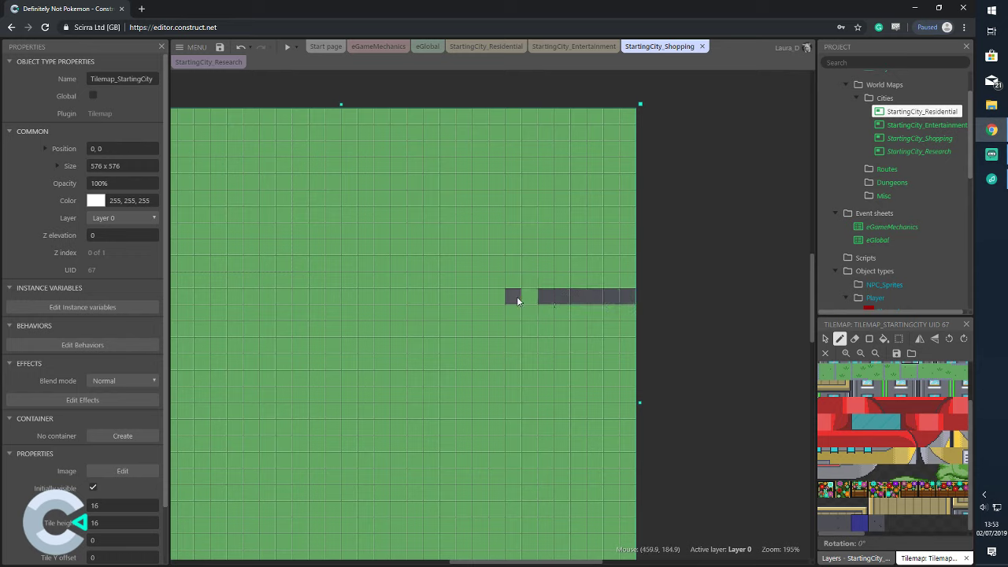
click(842, 521)
mouse_move(550, 268)
mouse_down()
mouse_move(630, 266)
mouse_move(545, 278)
mouse_move(632, 243)
mouse_move(554, 247)
mouse_up()
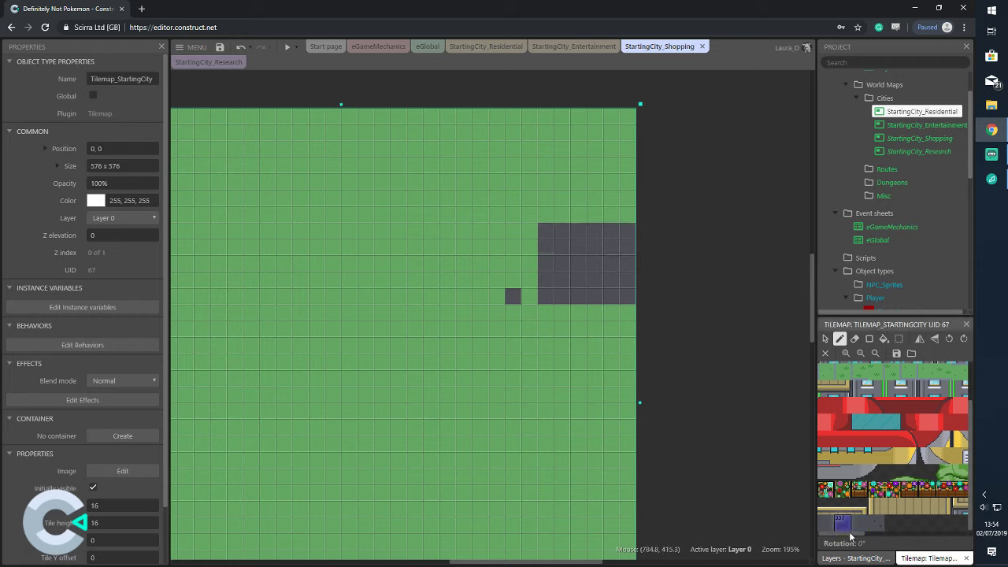
scroll(887, 526, right, 3)
scroll(887, 526, right, 1)
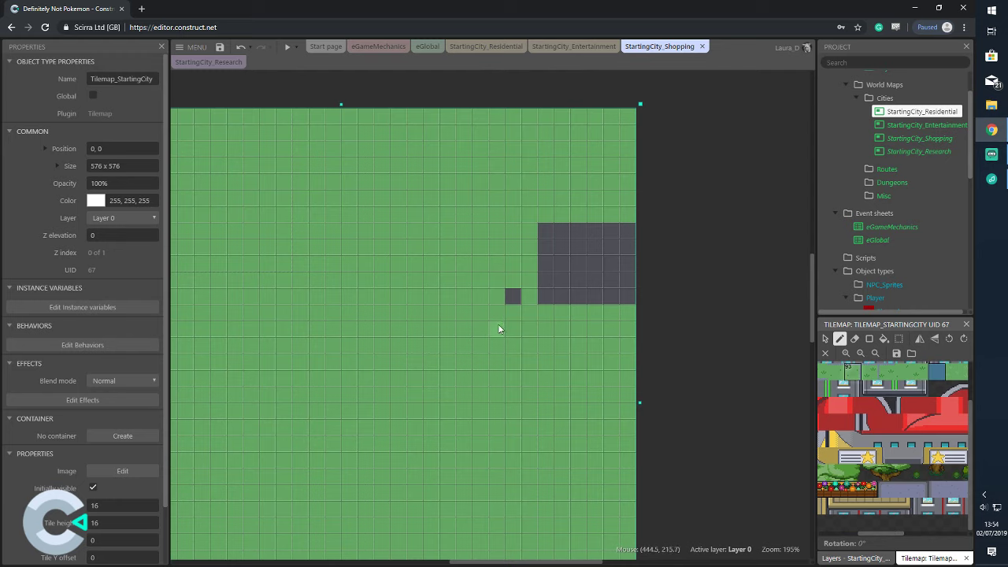
key(ctrl+z)
Draw a grey road rectangle down to the bottom edge, then open StartingCity_Residential
scroll(528, 298, down, 3)
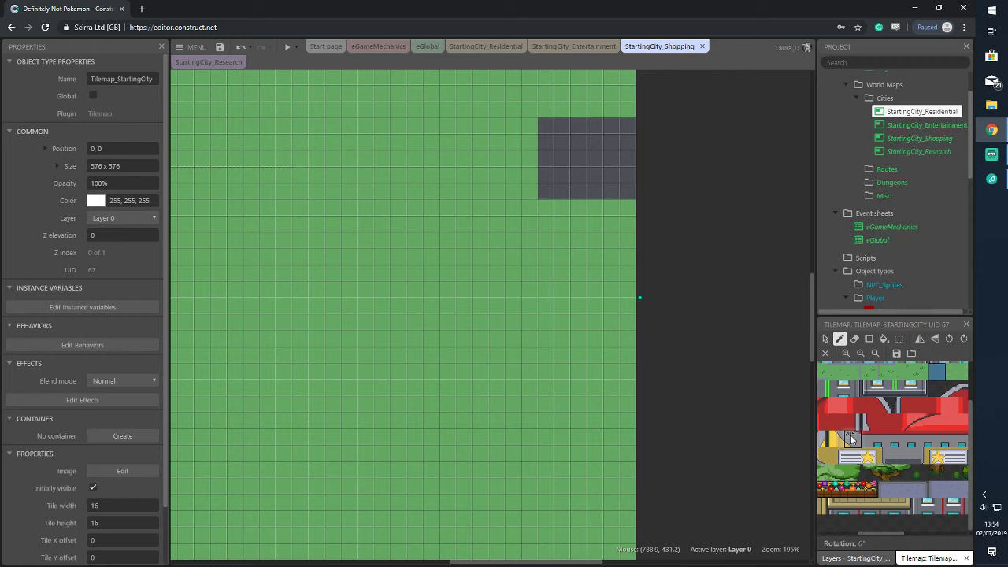
scroll(858, 525, left, 2)
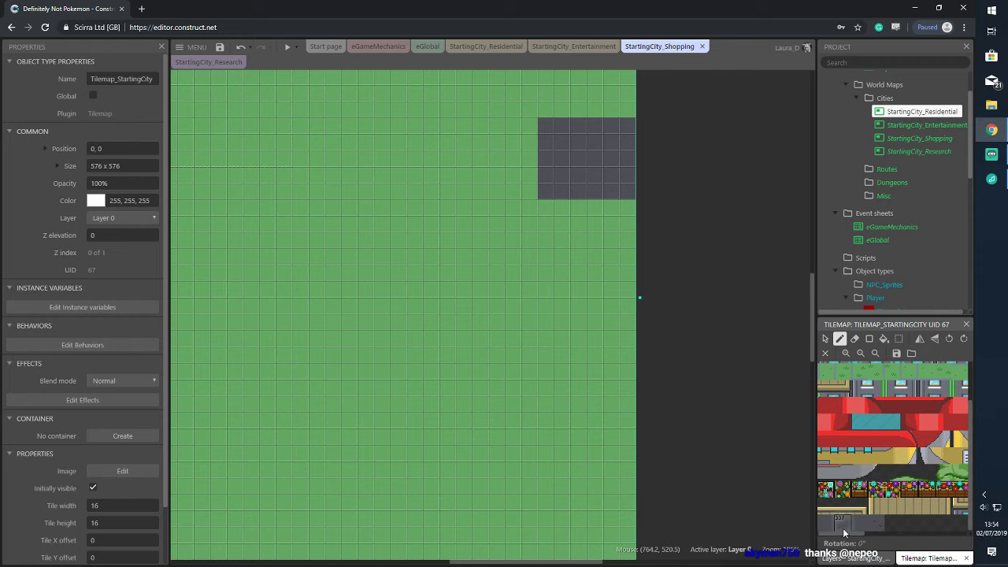
click(869, 338)
ctrl+scroll(544, 201, down, 1)
ctrl+scroll(545, 201, down, 2)
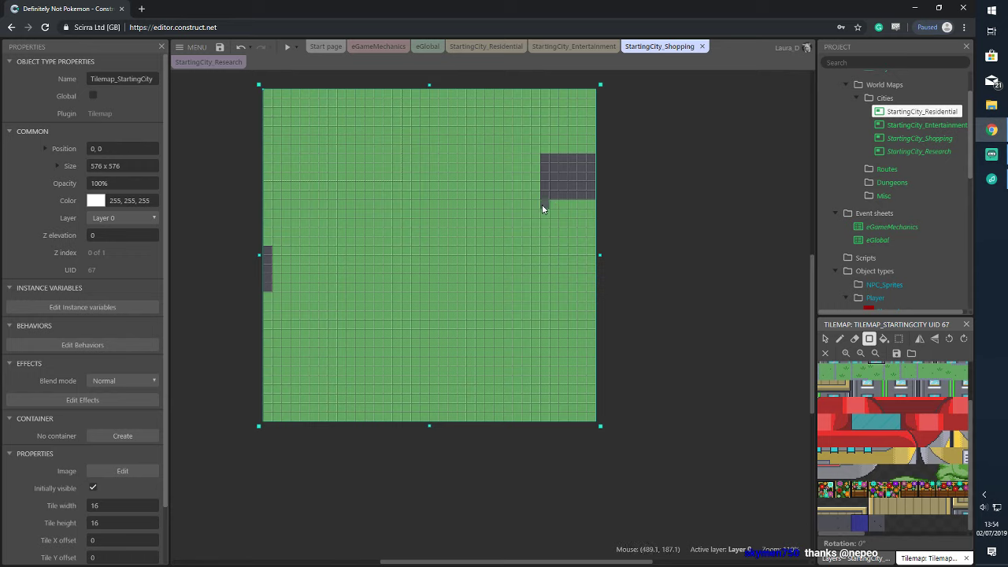
drag(542, 210, 511, 415)
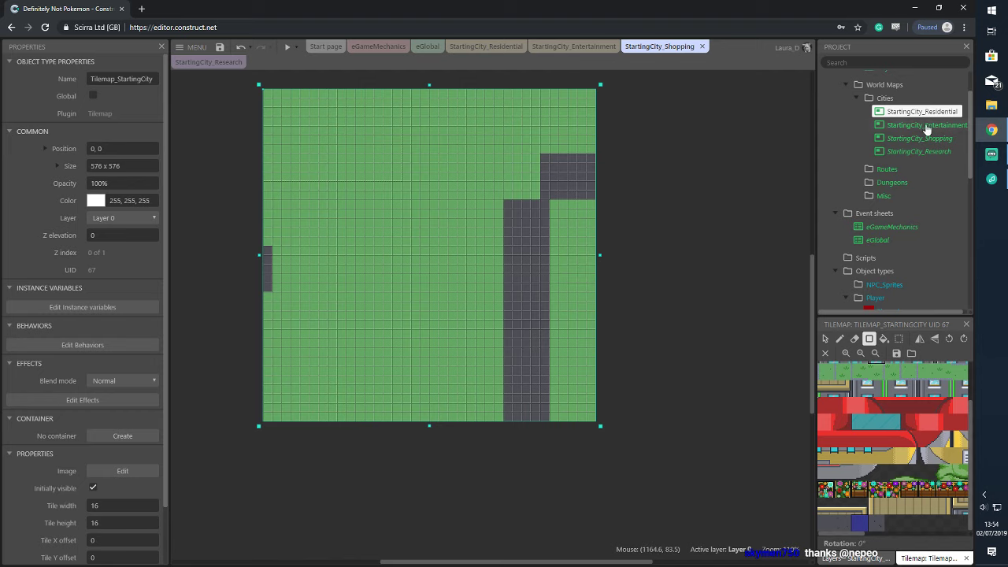
click(500, 47)
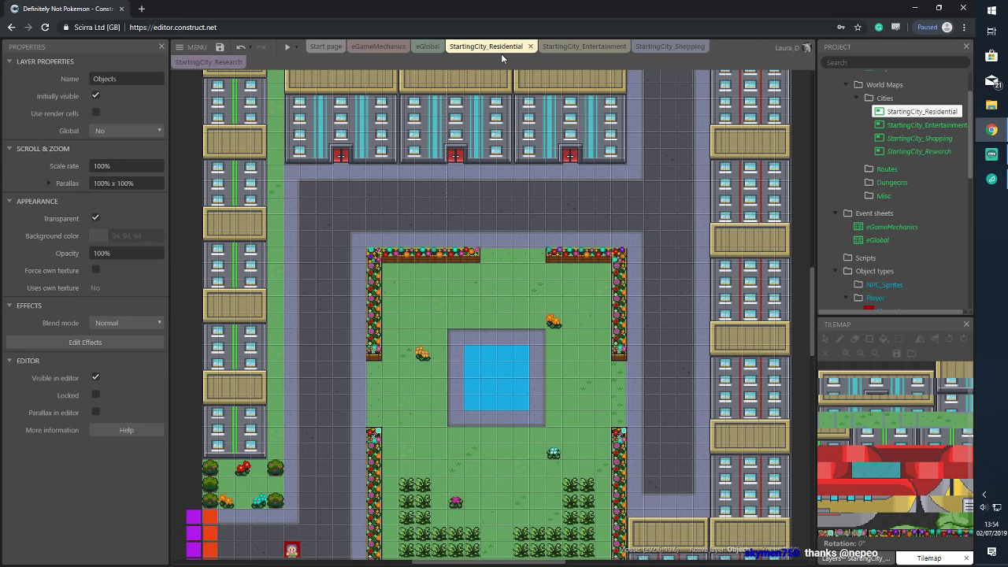
Scroll through the Residential map's roads, then switch back to StartingCity_Shopping
scroll(644, 208, down, 5)
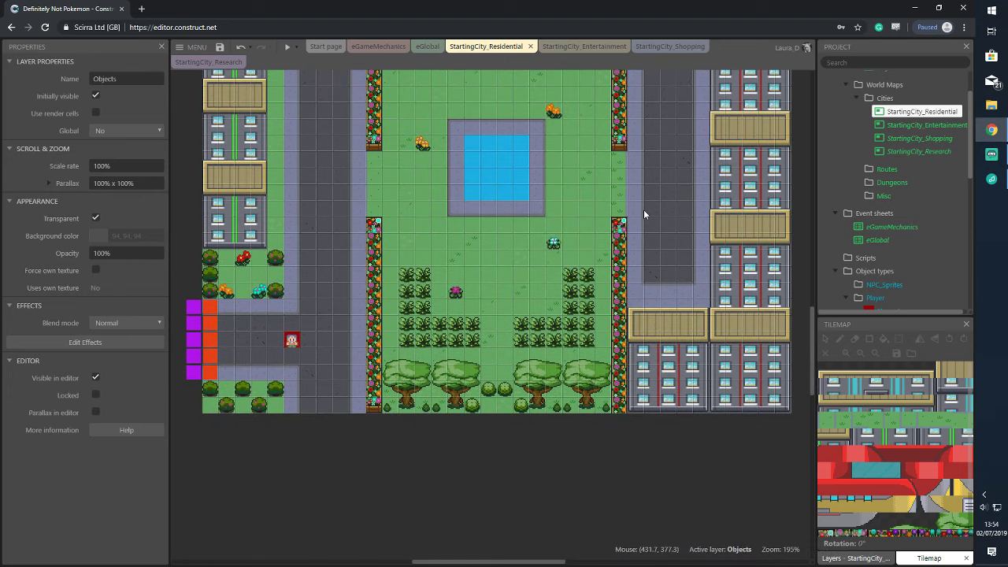
scroll(643, 209, up, 9)
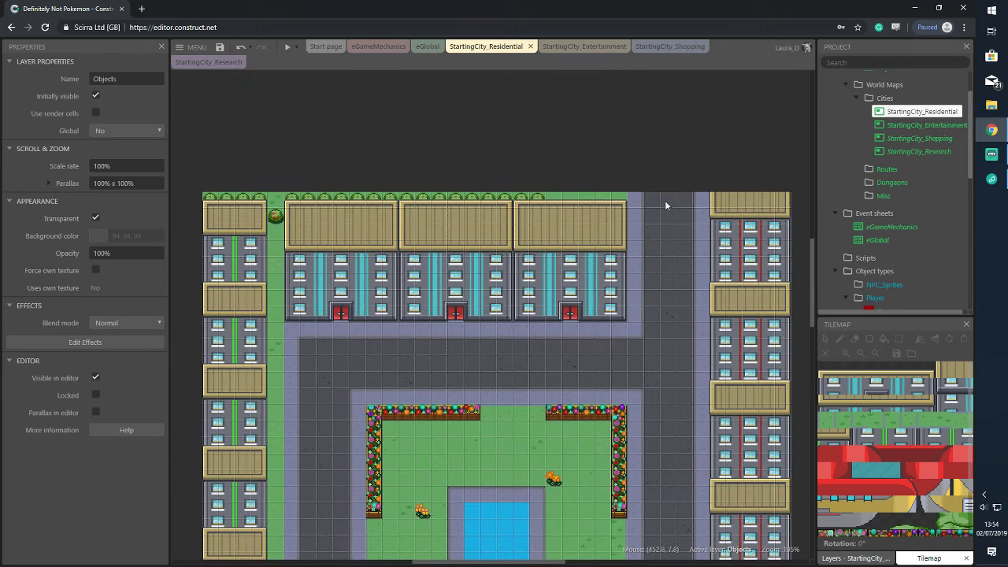
click(681, 44)
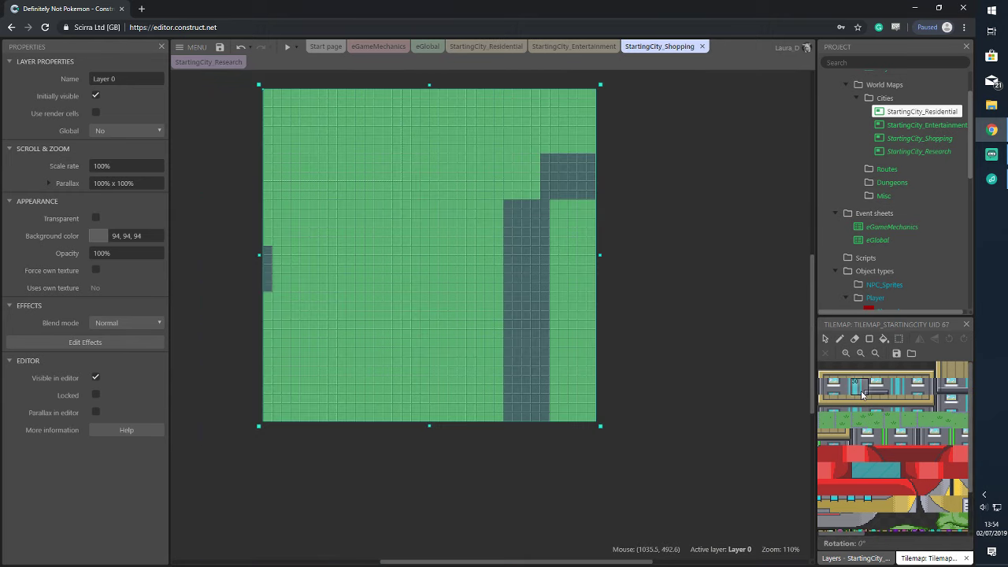
Select the Shopping tilemap and pick the grey road tile from the tileset
click(729, 243)
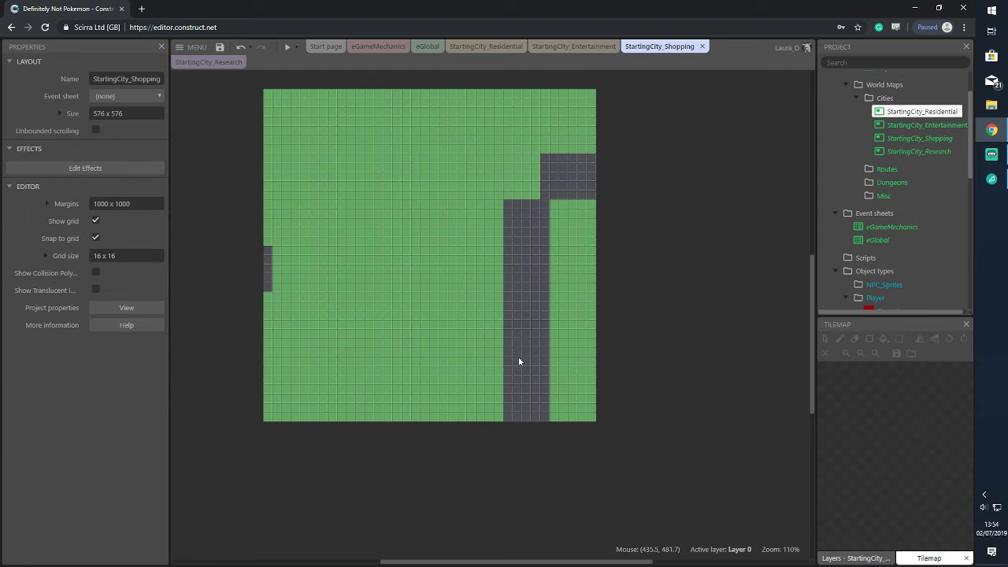
click(516, 366)
scroll(880, 473, down, 2)
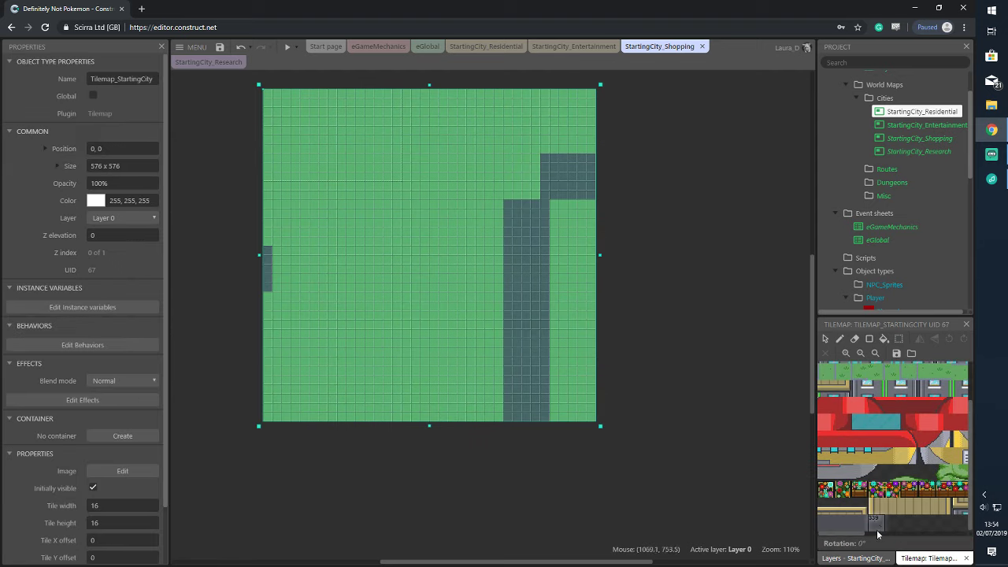
click(854, 557)
click(929, 558)
scroll(866, 525, up, 1)
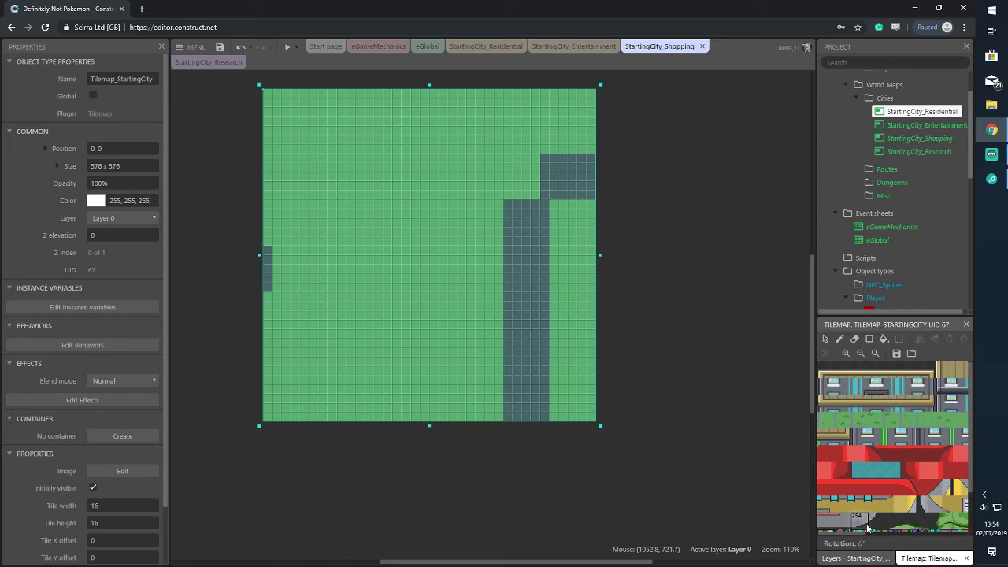
scroll(866, 529, down, 1)
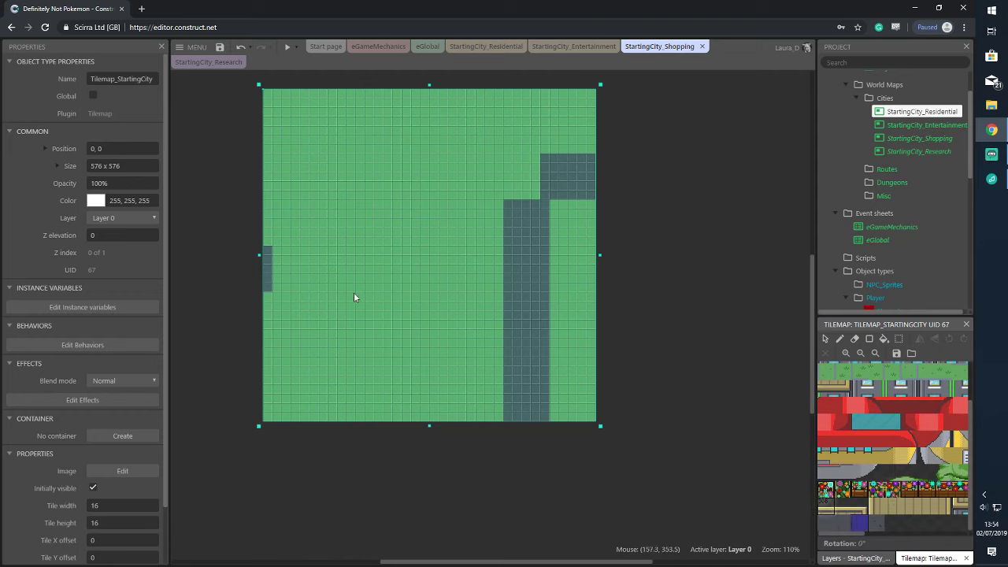
click(839, 368)
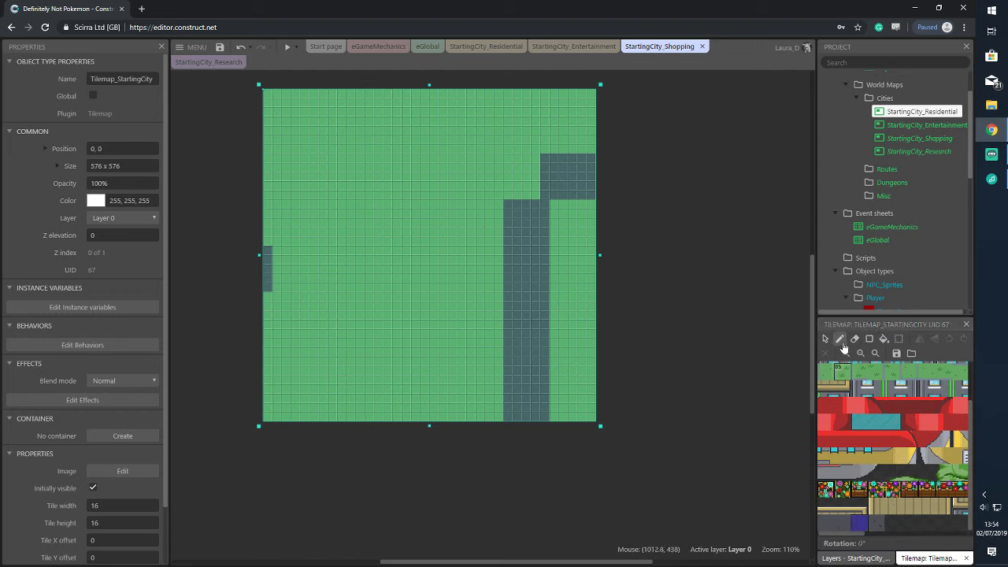
Lay a wide grey horizontal road, fill above the crossroad, and pave a large block below
drag(278, 248, 504, 253)
mouse_move(268, 286)
mouse_down()
mouse_move(519, 280)
mouse_move(521, 270)
mouse_up()
click(868, 340)
drag(268, 250, 518, 293)
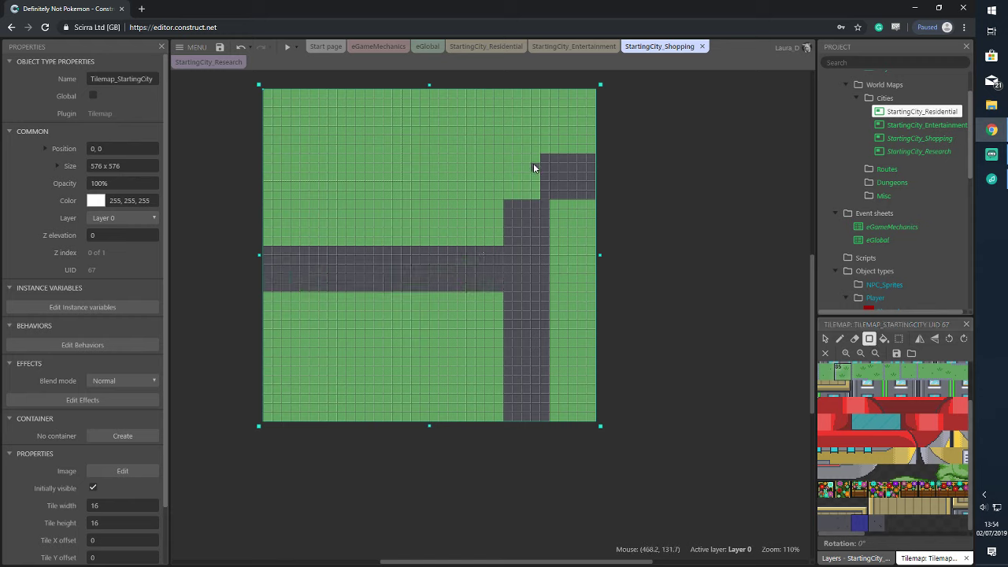
drag(536, 162, 403, 251)
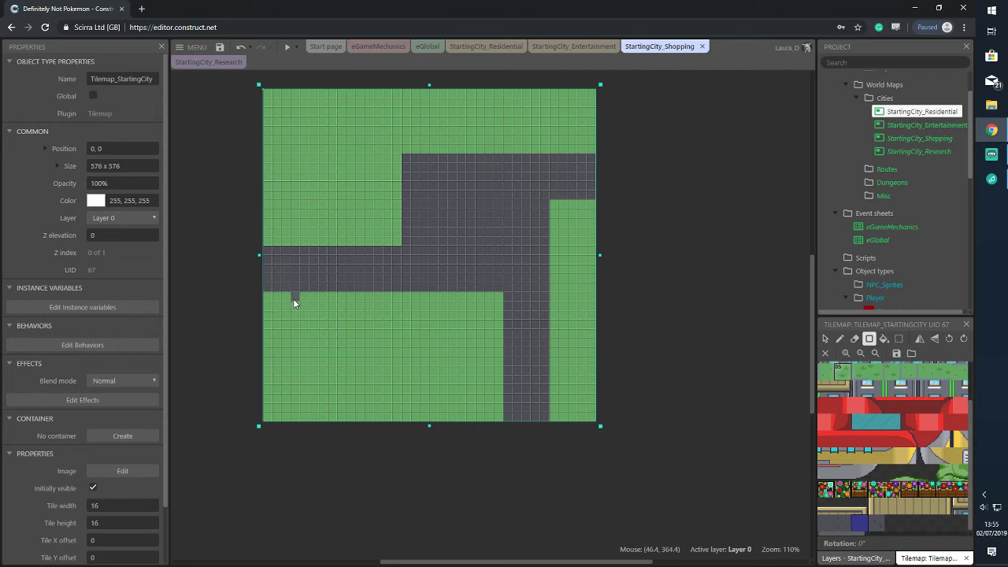
drag(313, 298, 505, 387)
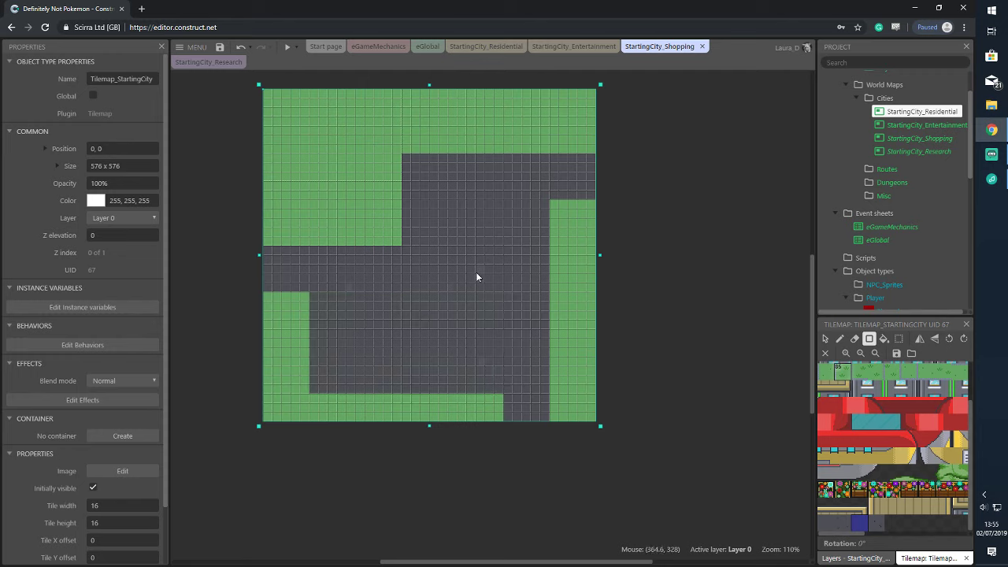
Choose a darker tile, then switch to the StartingCity_Residential layout
click(843, 526)
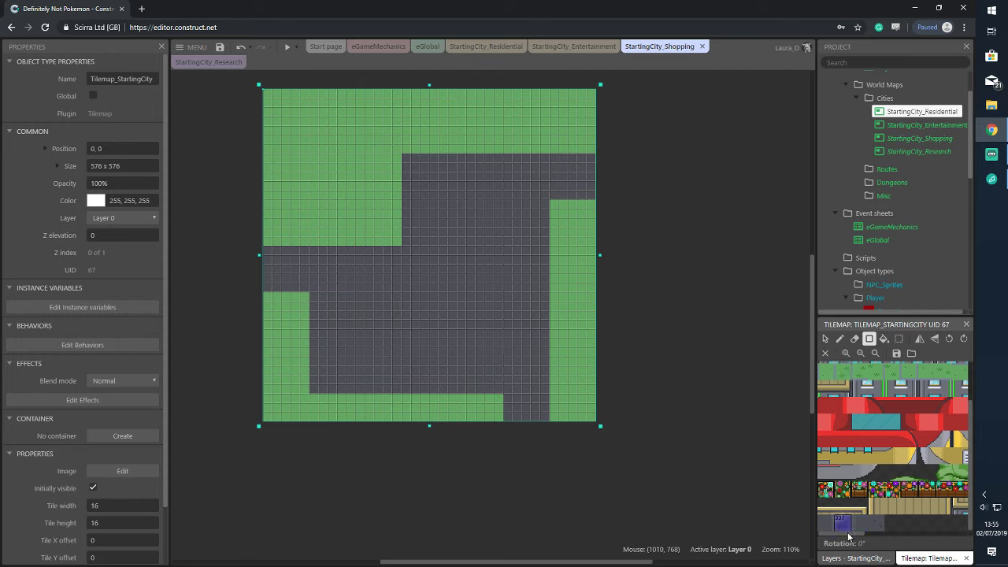
scroll(898, 525, right, 3)
scroll(918, 523, left, 3)
right_click(470, 50)
click(713, 106)
scroll(697, 151, down, 2)
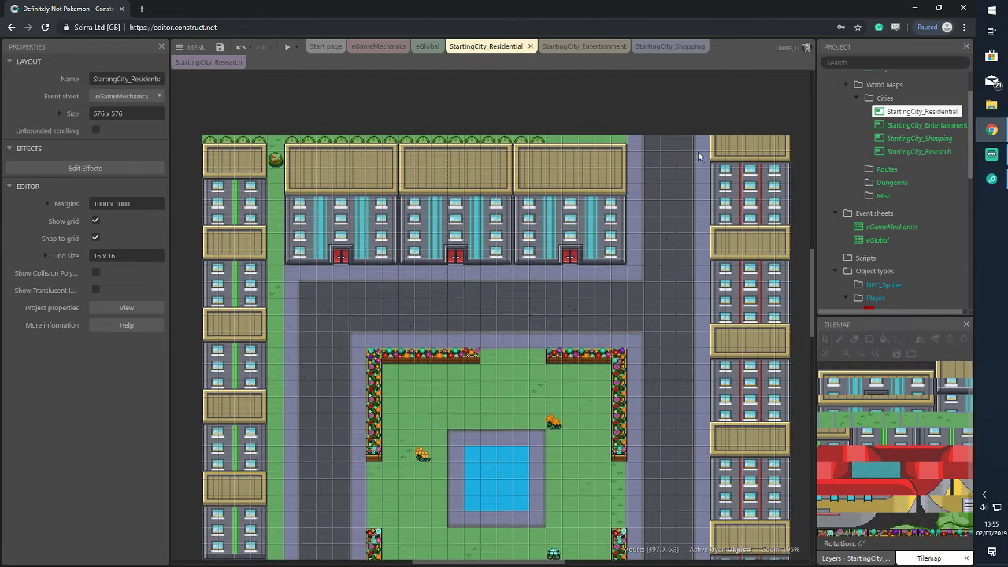
scroll(681, 164, down, 2)
scroll(653, 191, down, 2)
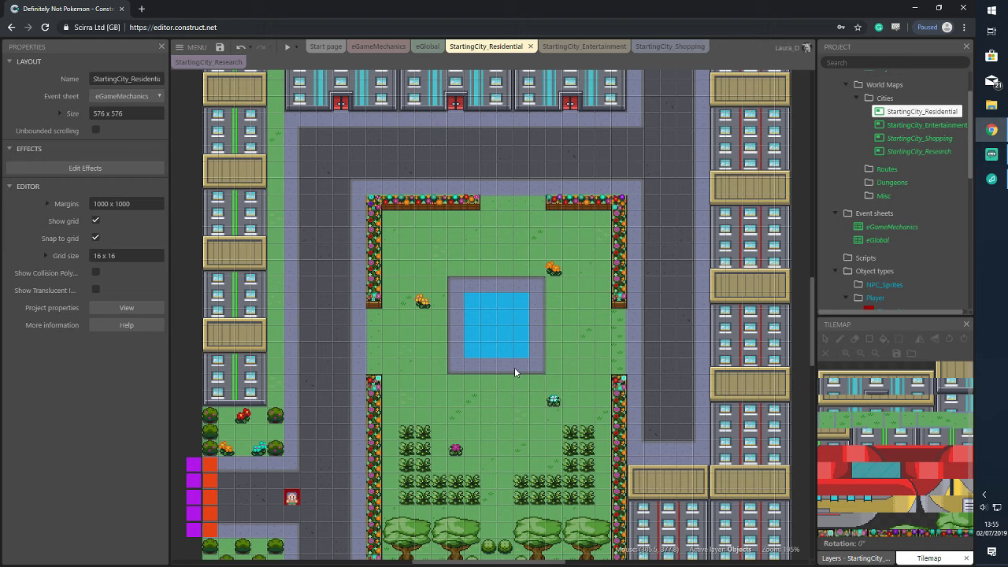
scroll(289, 283, down, 3)
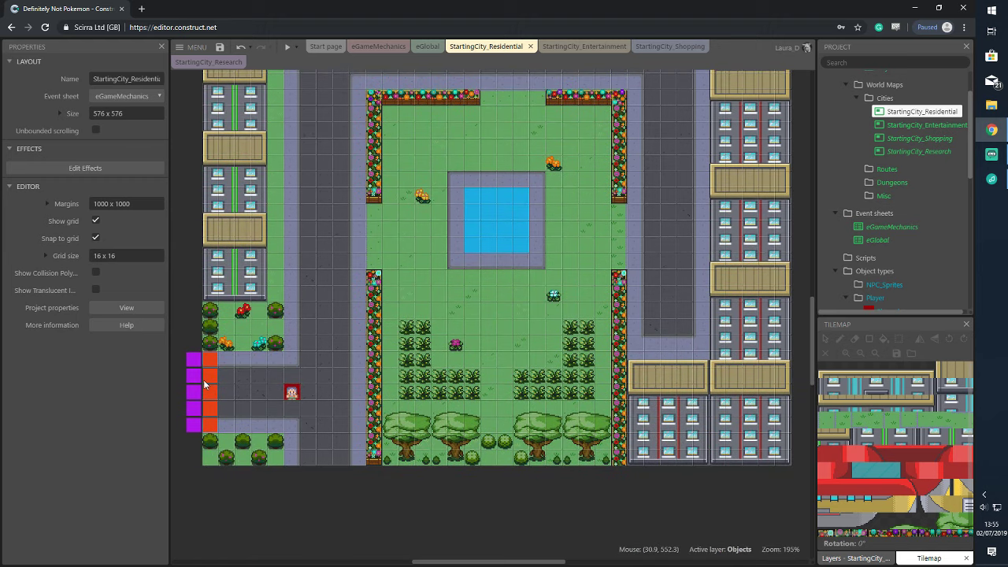
drag(503, 562, 406, 562)
ctrl+scroll(400, 391, up, 5)
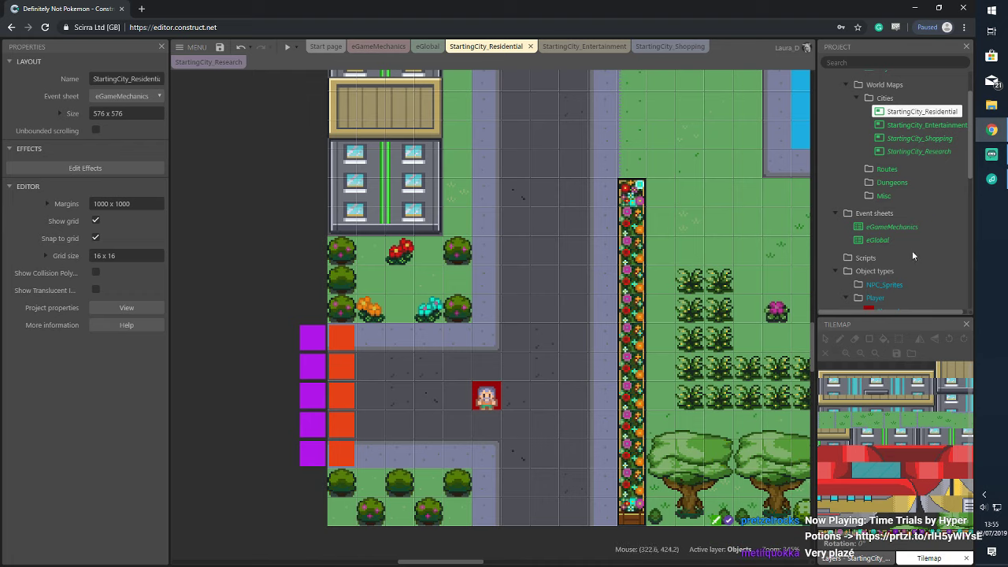
scroll(898, 245, down, 5)
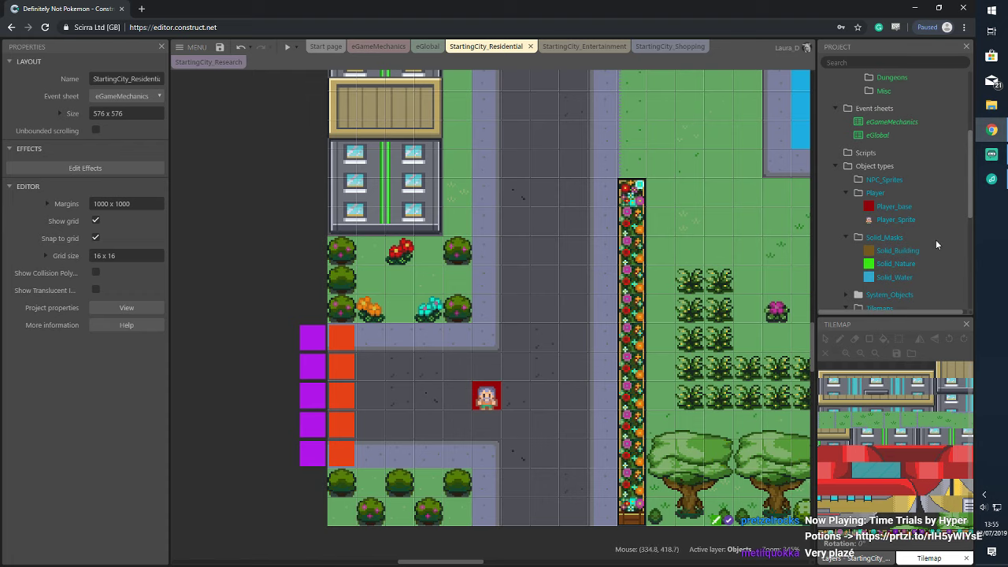
scroll(935, 240, down, 2)
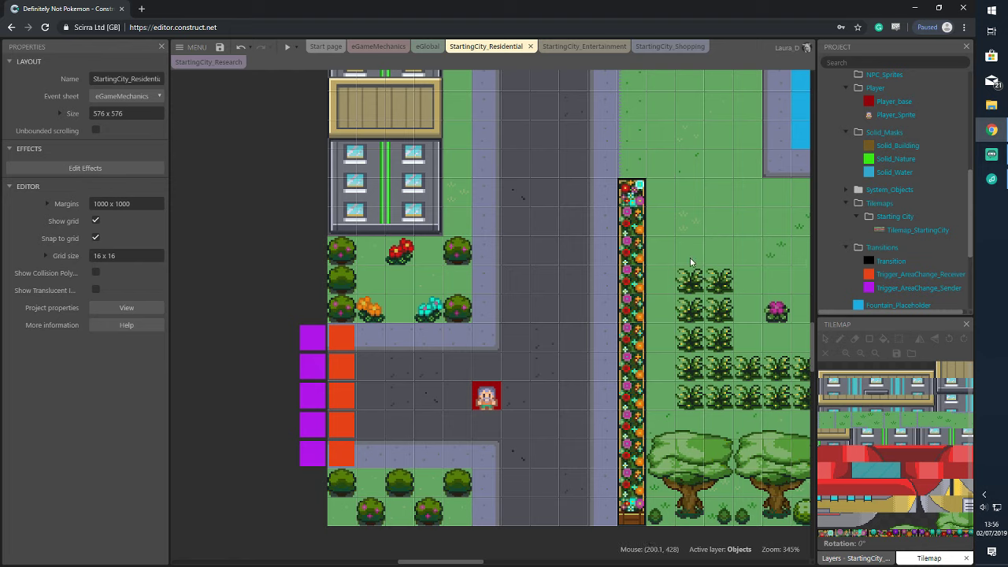
Inspect the purple sender triggers, editing the top trigger's TriggerNumber value
click(307, 340)
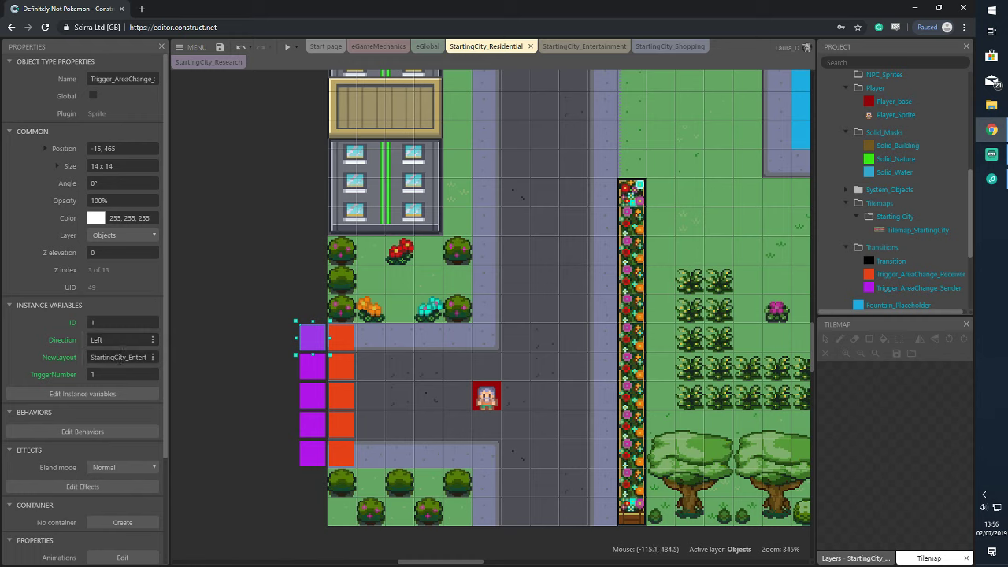
click(118, 374)
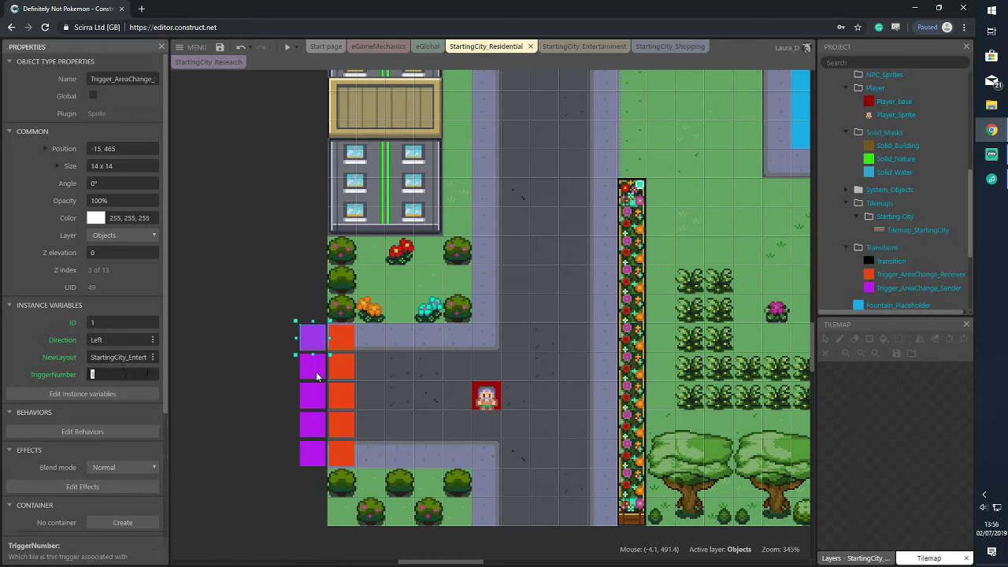
click(307, 405)
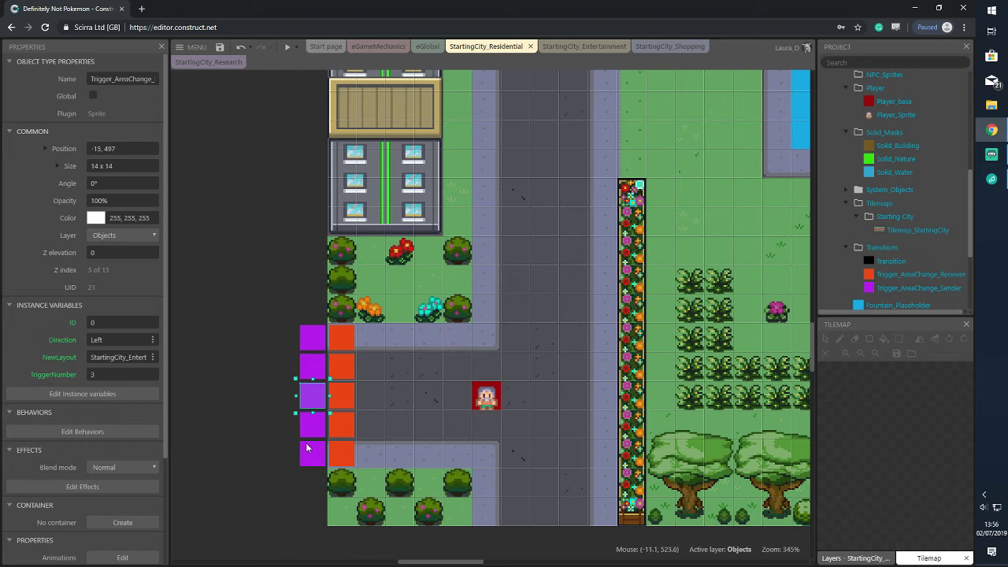
click(310, 450)
click(309, 425)
click(271, 410)
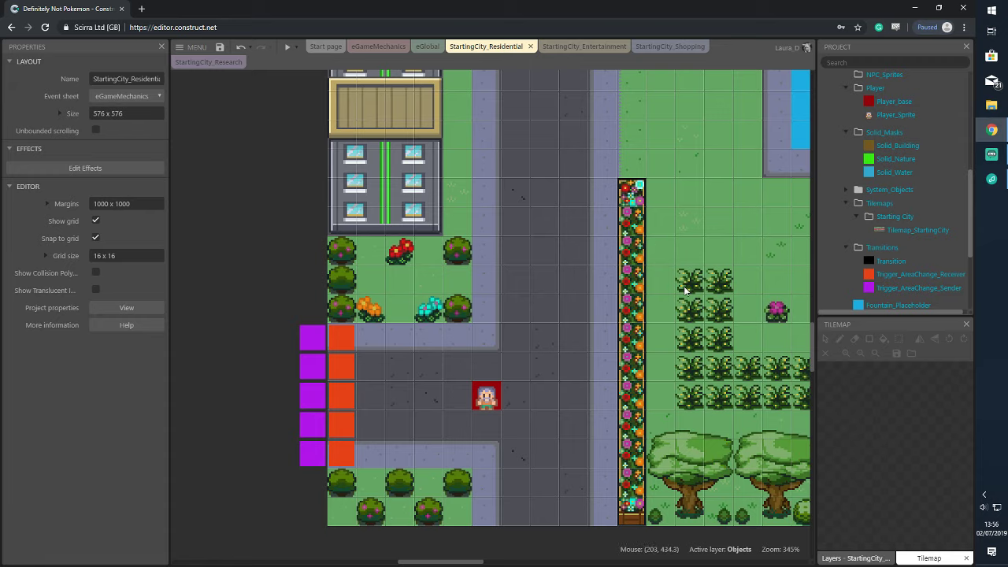
Scroll the Residential layout up until its top edge and upper road exit are visible
scroll(666, 274, down, 1)
scroll(665, 268, up, 4)
ctrl+scroll(691, 345, down, 2)
ctrl+scroll(691, 345, down, 2)
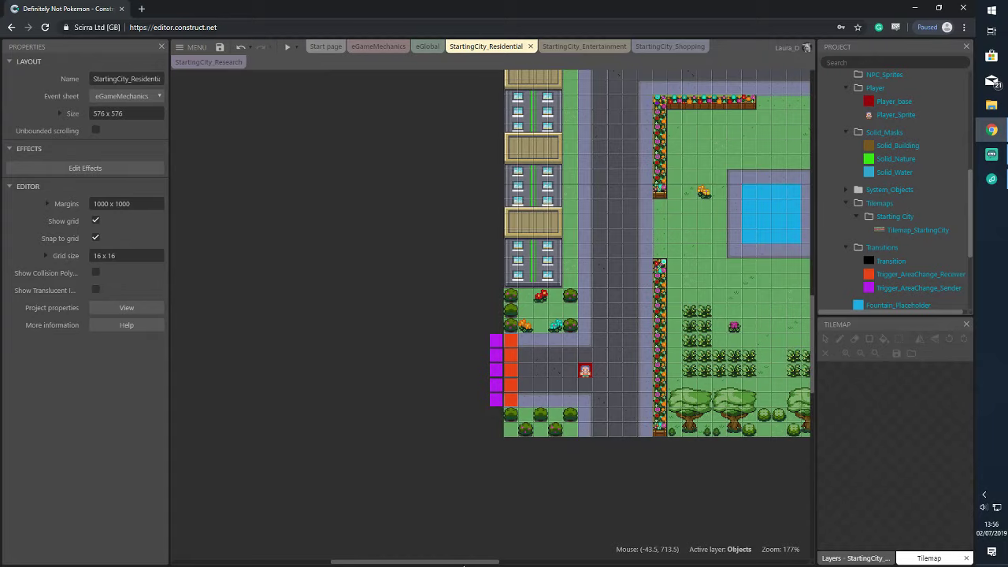
drag(497, 563, 565, 564)
scroll(594, 313, up, 5)
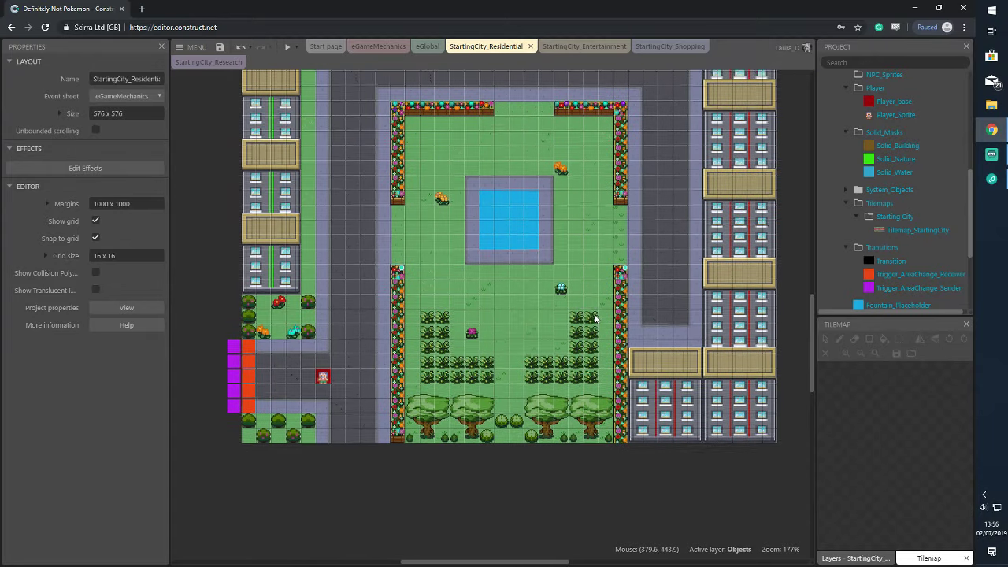
scroll(595, 319, down, 1)
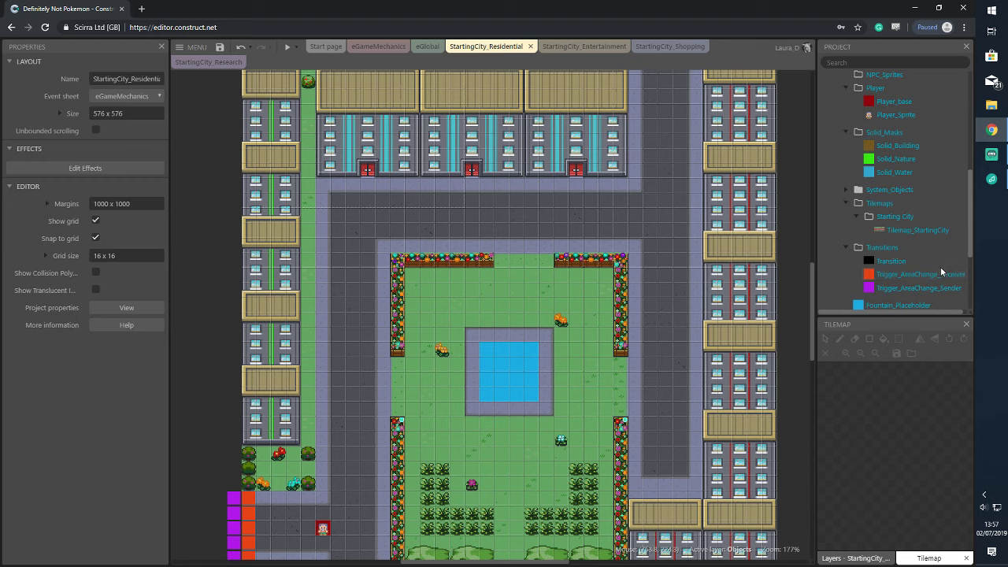
scroll(741, 164, up, 1)
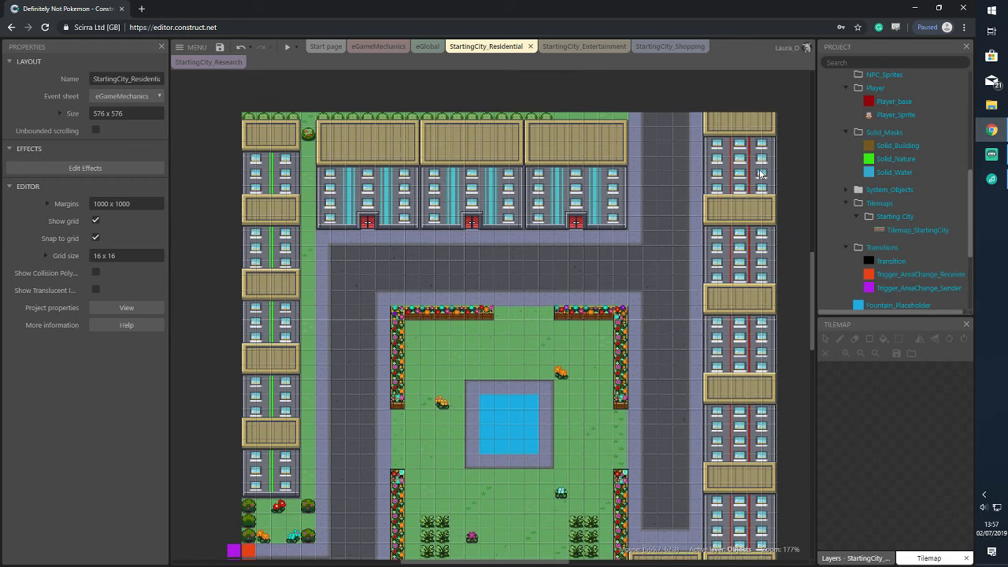
Place a row of five purple Sender triggers above the top road exit and select them
click(905, 288)
drag(904, 288, 704, 105)
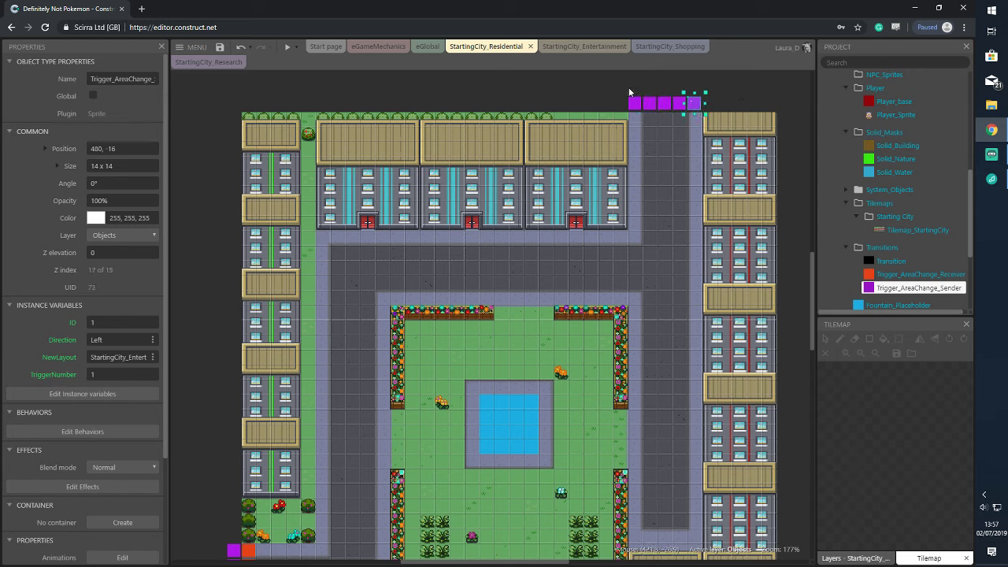
drag(620, 88, 706, 115)
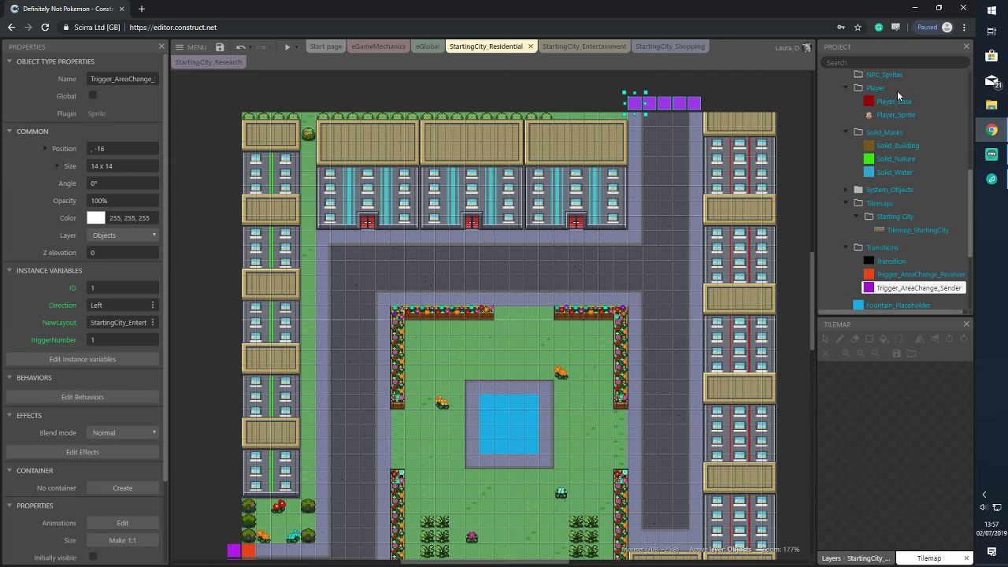
scroll(906, 135, up, 5)
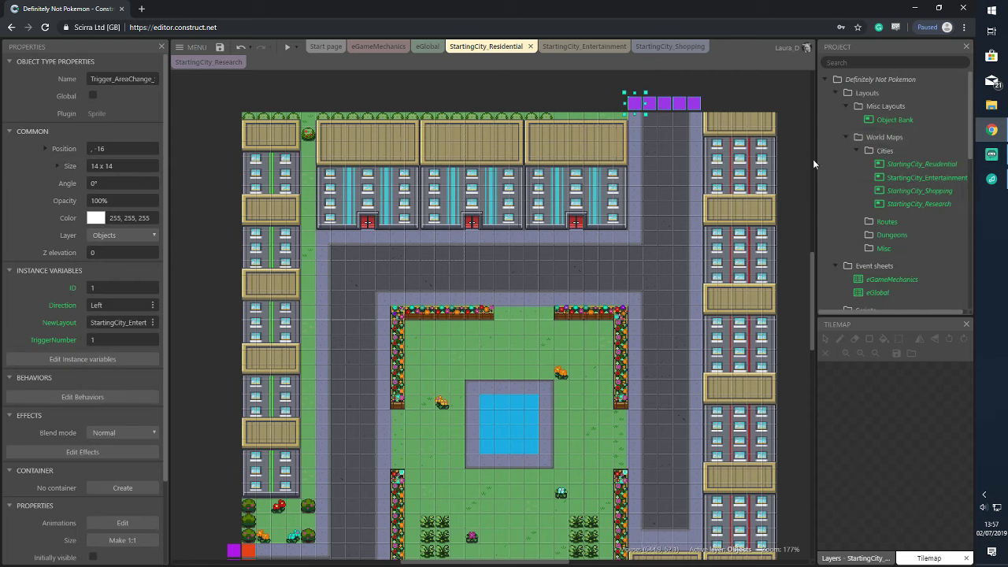
Turn off grid snapping and nudge the purple Sender row one pixel right and one down
click(921, 165)
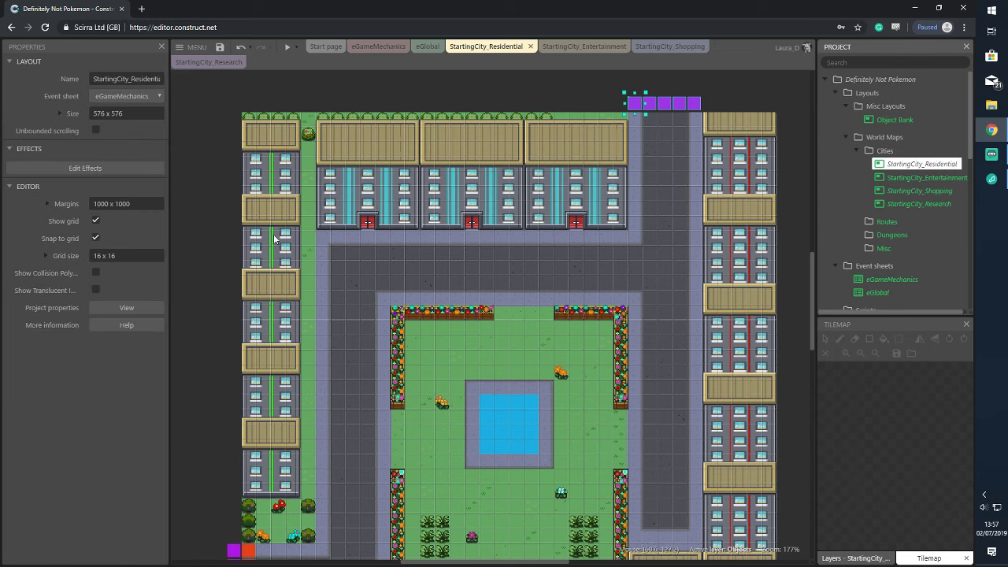
click(98, 238)
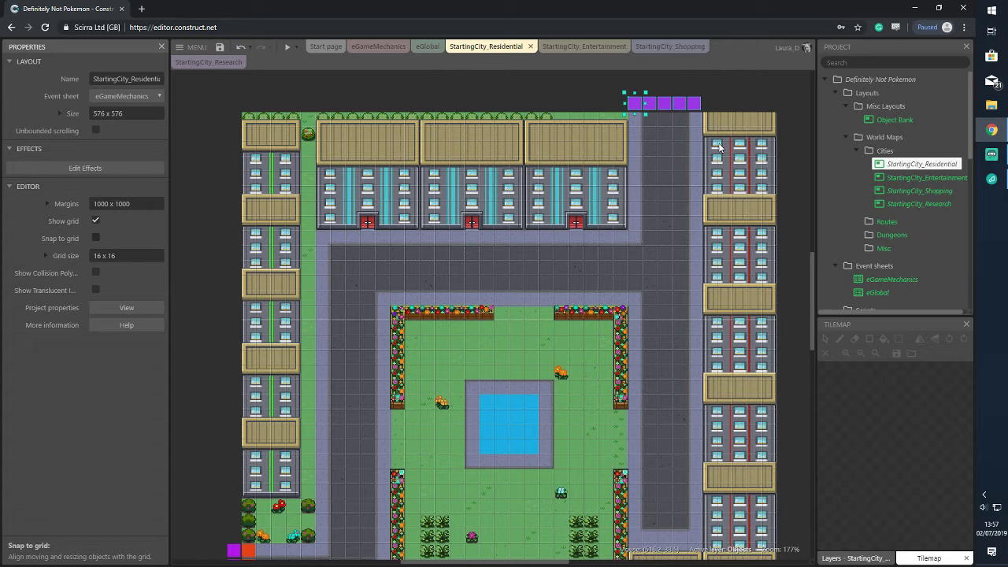
ctrl+scroll(715, 149, up, 5)
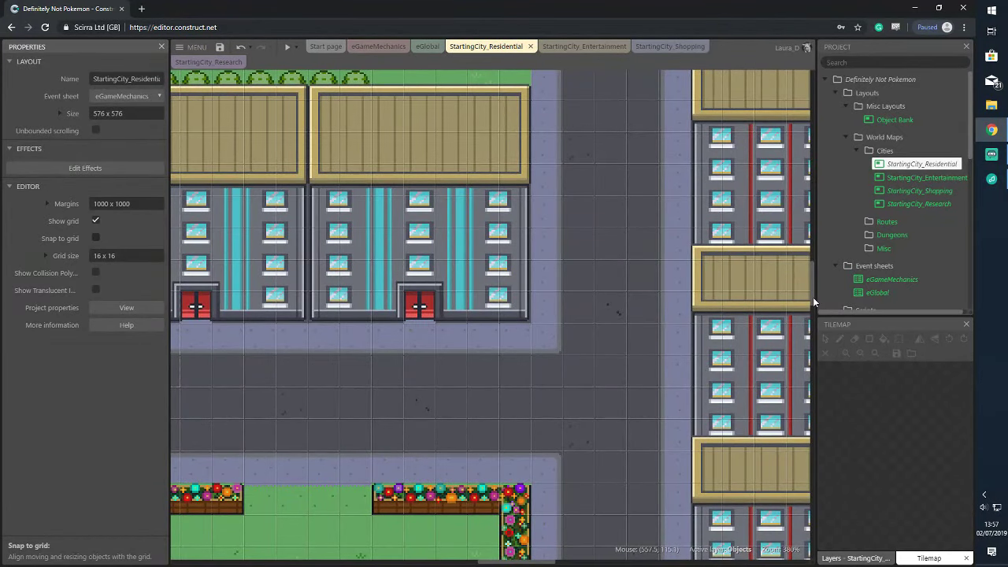
scroll(607, 239, up, 5)
drag(498, 203, 699, 281)
key(Right)
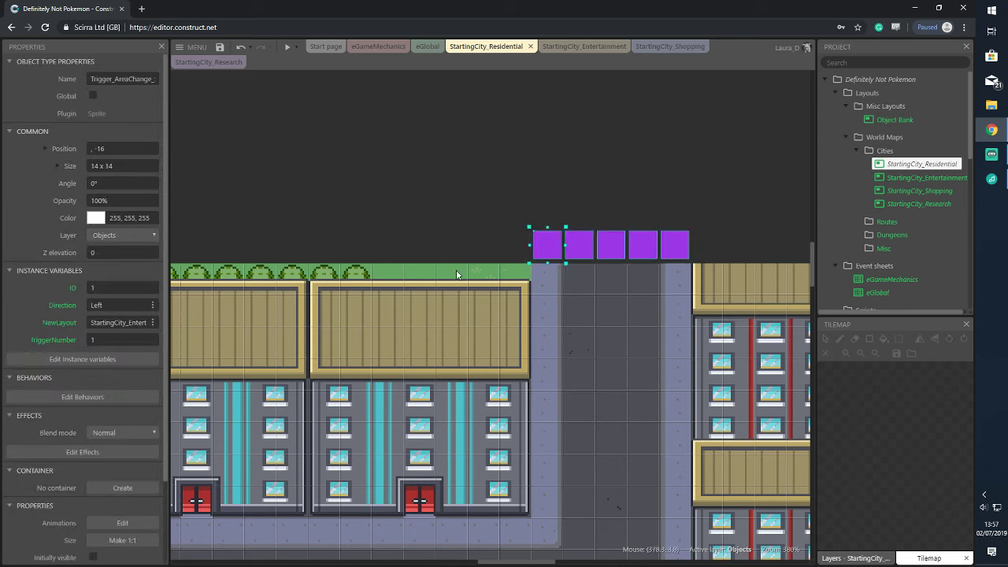
key(Down)
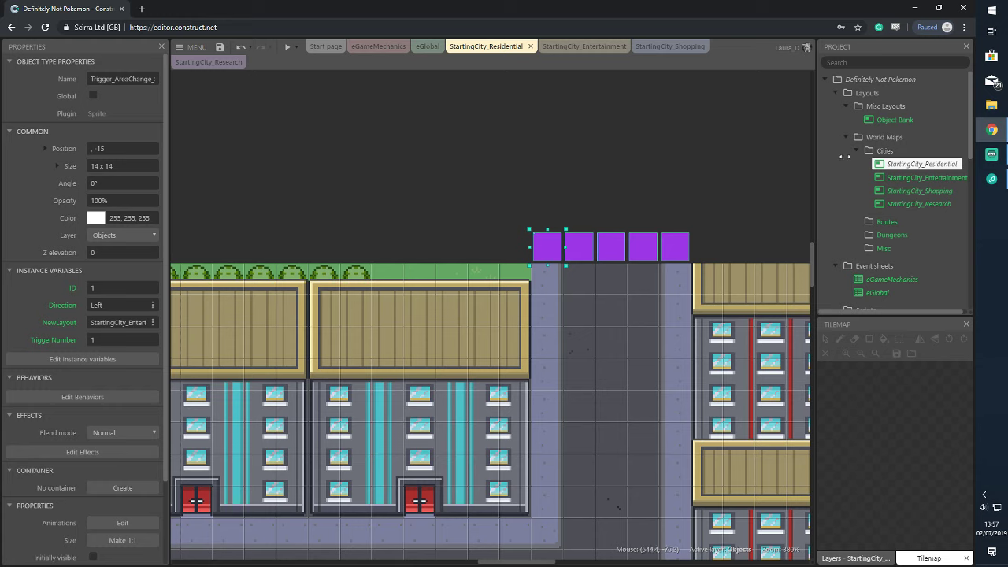
click(891, 164)
Re-enable grid snapping and place orange Receiver triggers beneath the purple Sender row
click(95, 238)
click(467, 174)
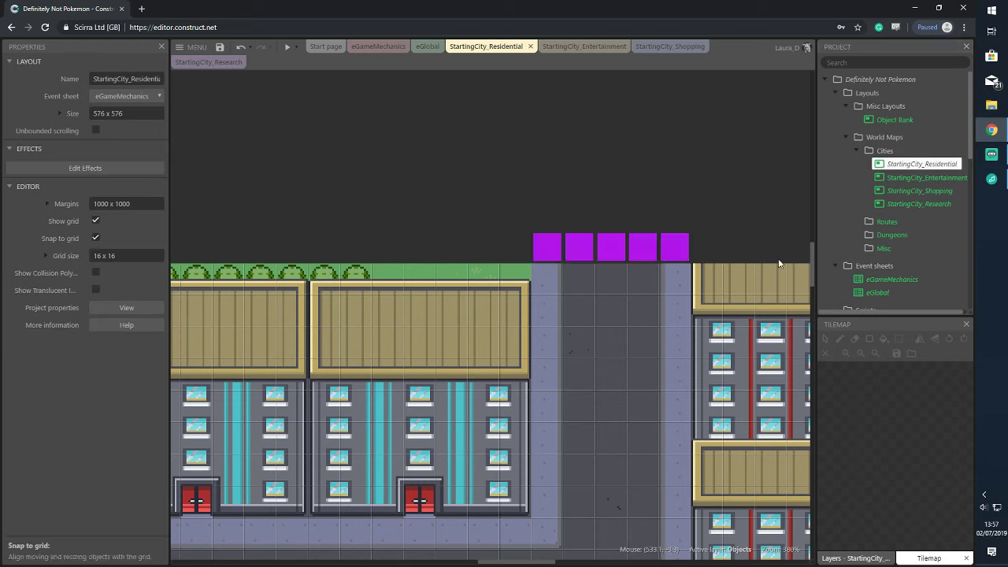
scroll(913, 205, down, 10)
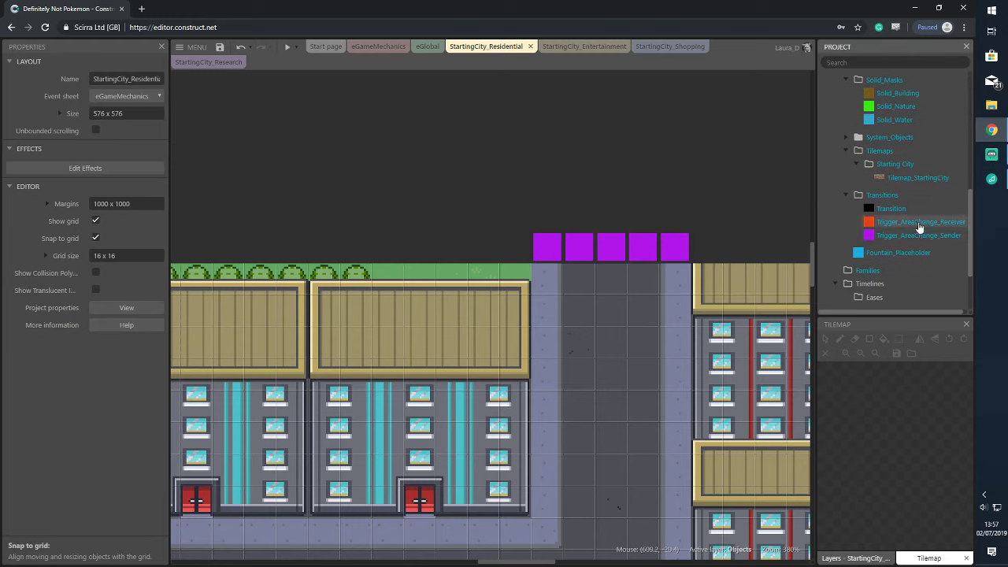
drag(918, 227, 669, 274)
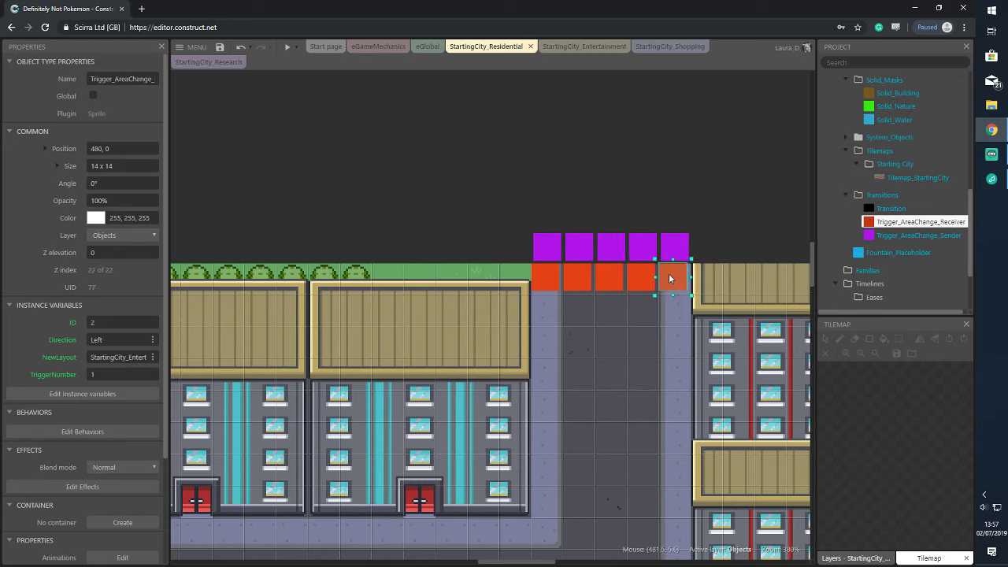
click(523, 254)
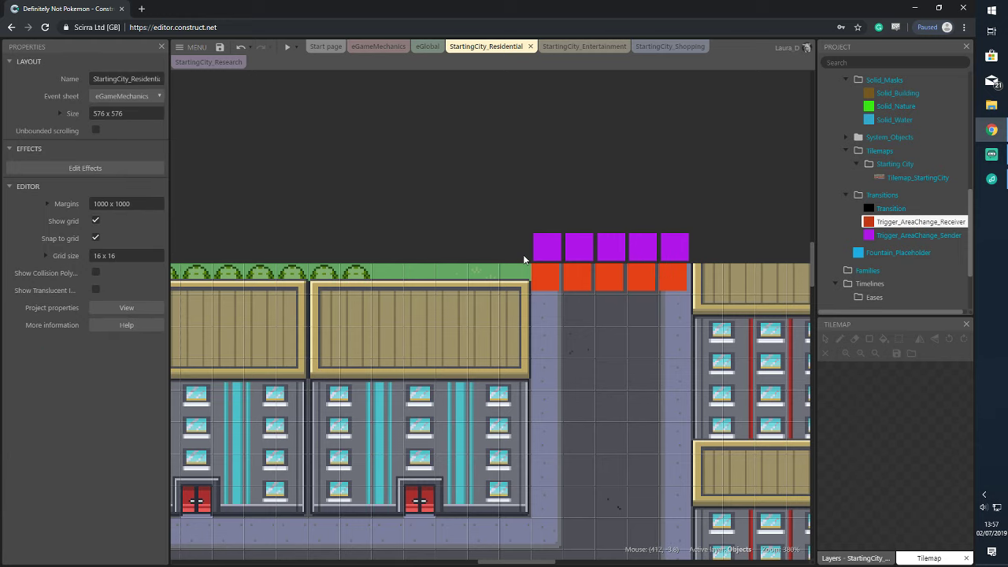
Disable grid snapping again and nudge the orange Receiver row down one pixel
scroll(915, 123, up, 1)
scroll(913, 126, up, 4)
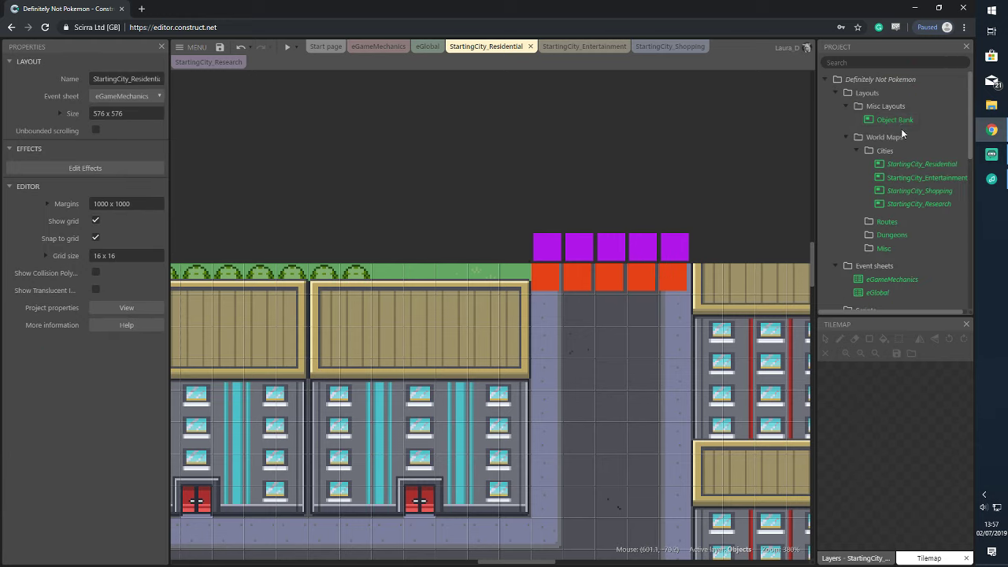
click(910, 163)
click(96, 238)
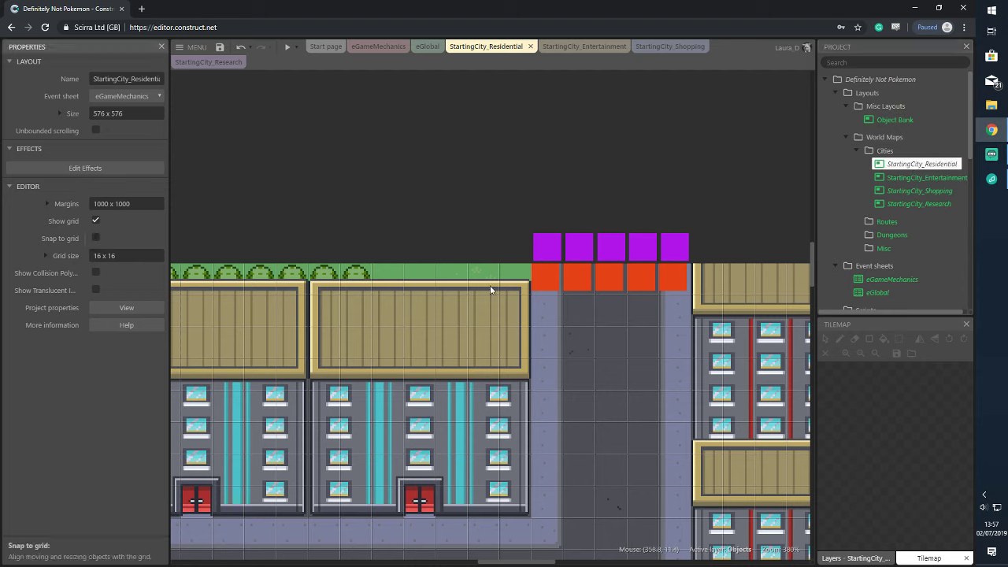
drag(514, 264, 704, 303)
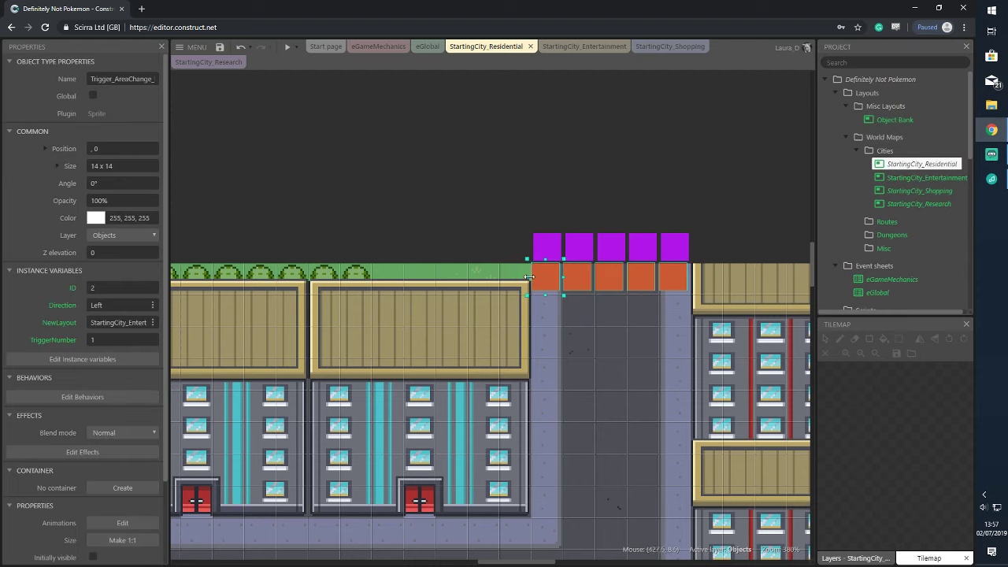
key(Down)
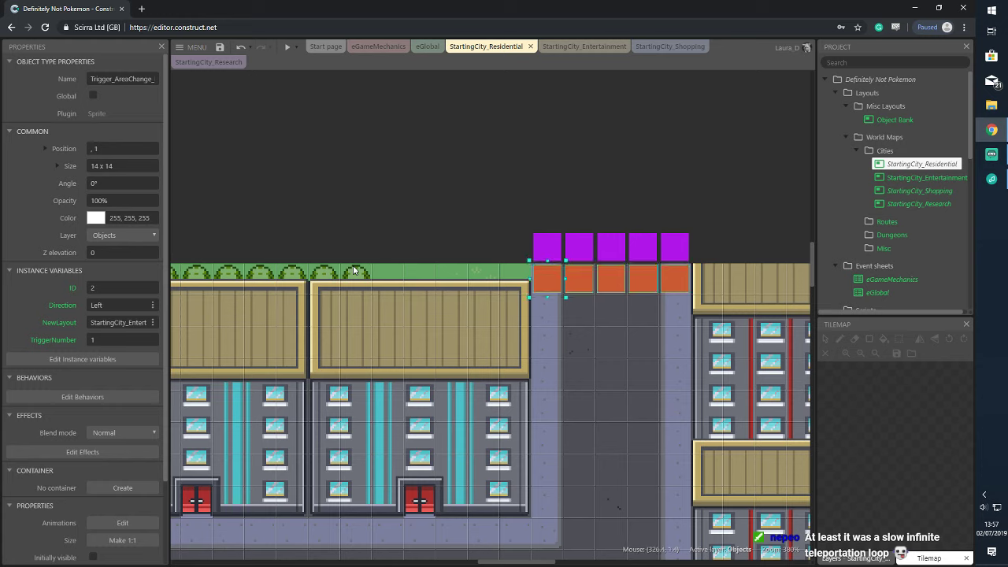
Change the first purple Sender trigger's NewLayout to end in 'Shopping'
click(527, 155)
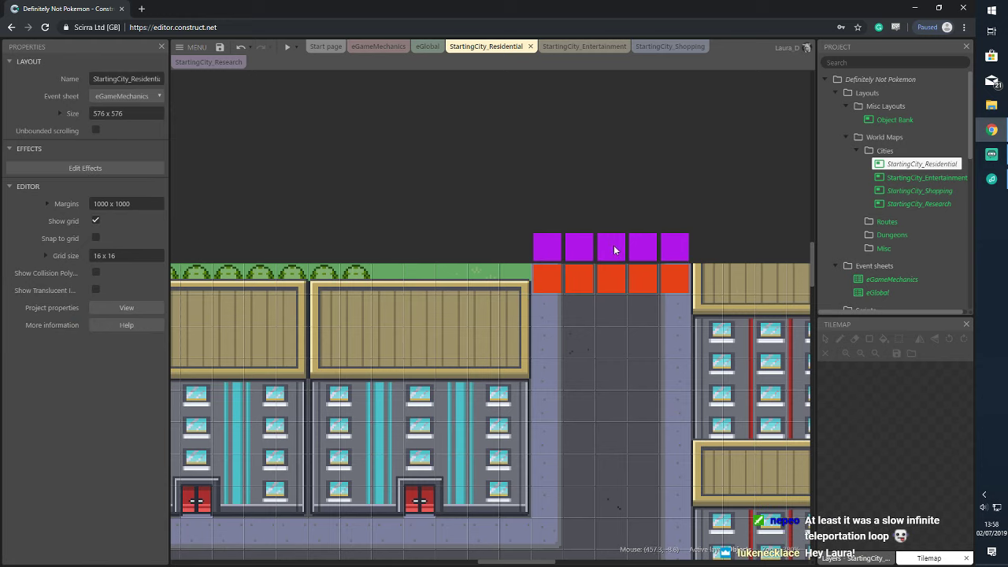
click(552, 256)
click(122, 356)
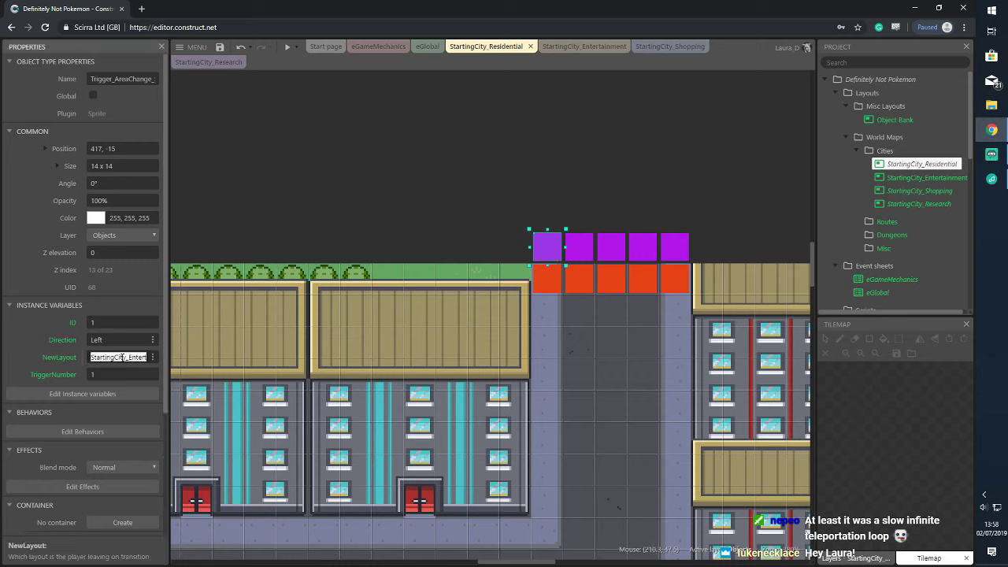
key(End)
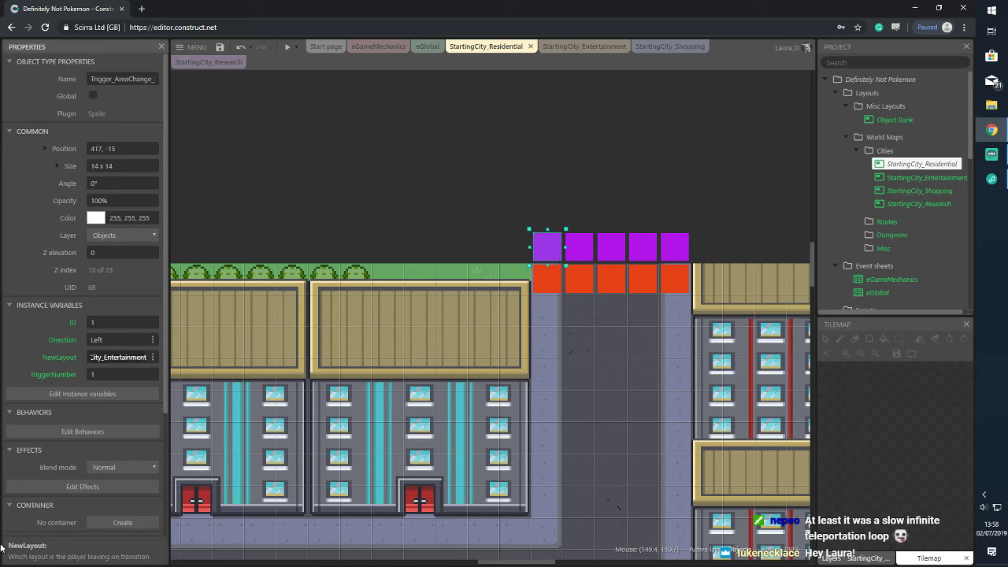
key(BackSpace)
key(BackSpace)
key(BackSpace)
key(BackSpace)
key(BackSpace)
key(BackSpace)
key(BackSpace)
key(BackSpace)
key(BackSpace)
key(BackSpace)
key(BackSpace)
text(Shopping)
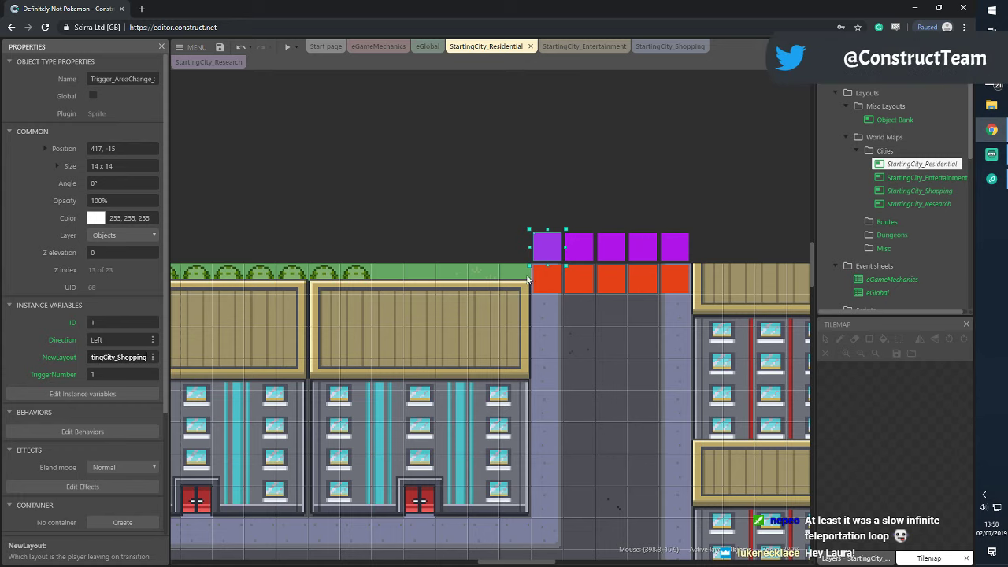
Set all five Sender triggers' NewLayout to StartingCity_Shopping and Direction to Up
click(582, 250)
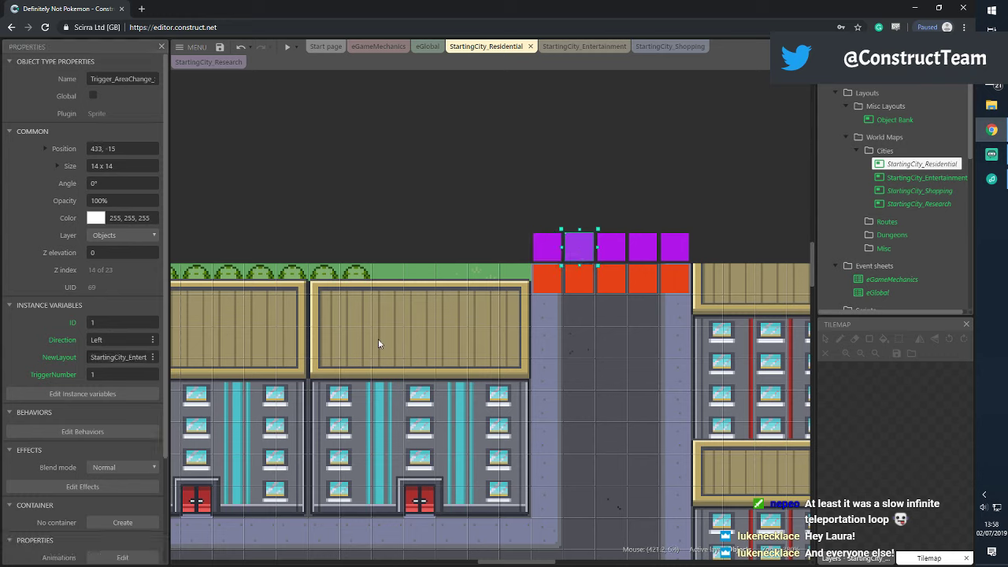
drag(515, 195, 702, 274)
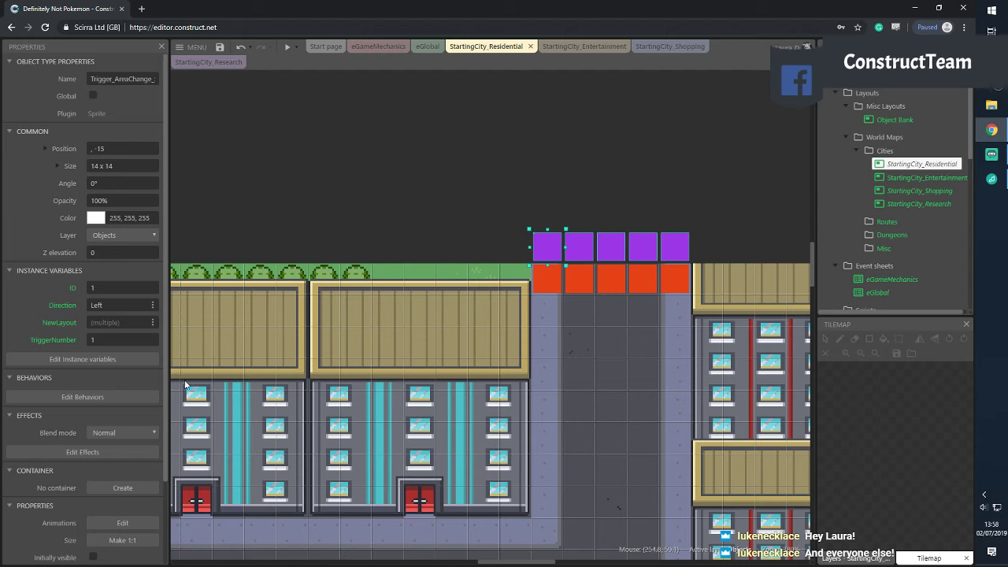
text(Start)
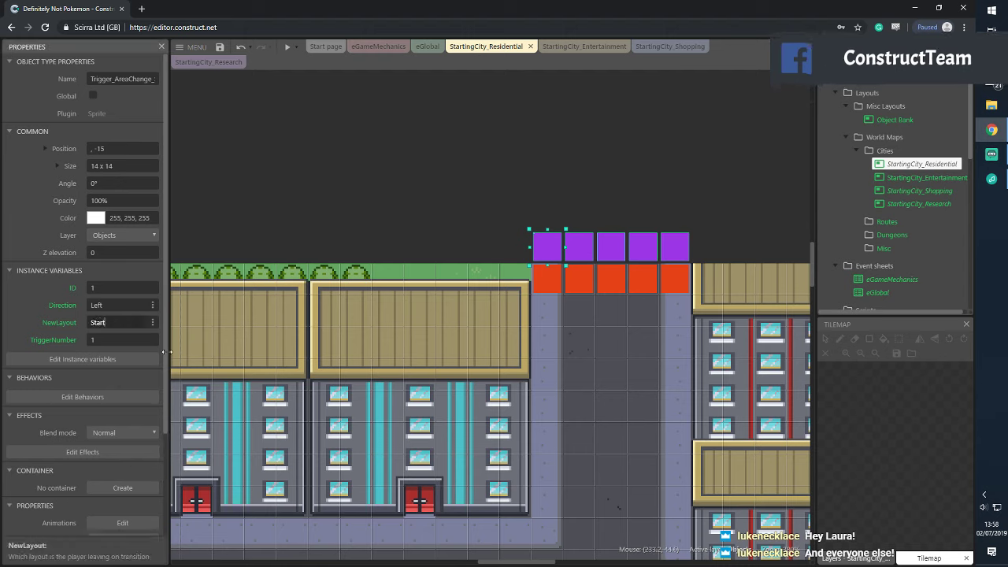
text(ingCity)
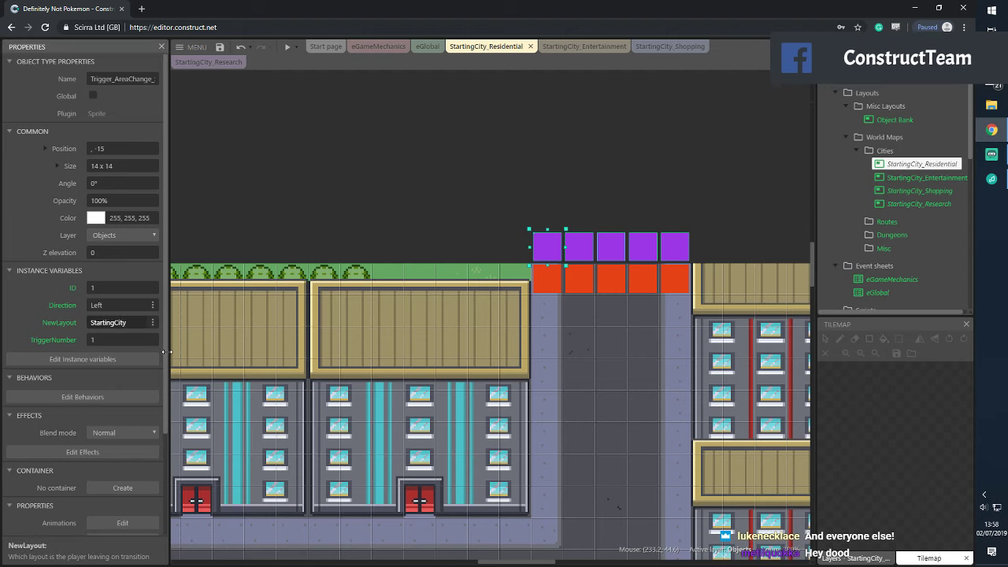
text(_Shopping)
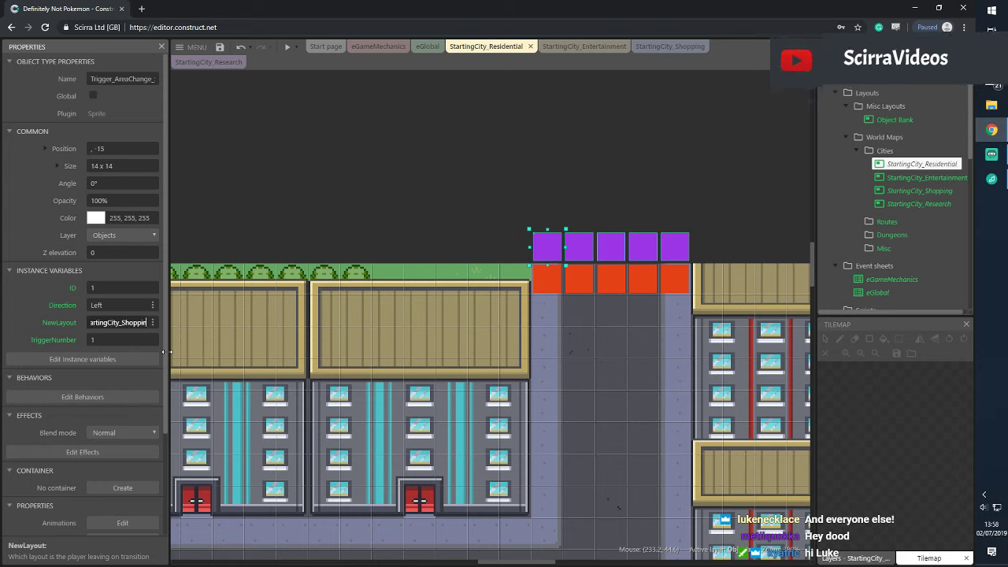
key(Tab)
key(shift+Tab)
key(shift+Tab)
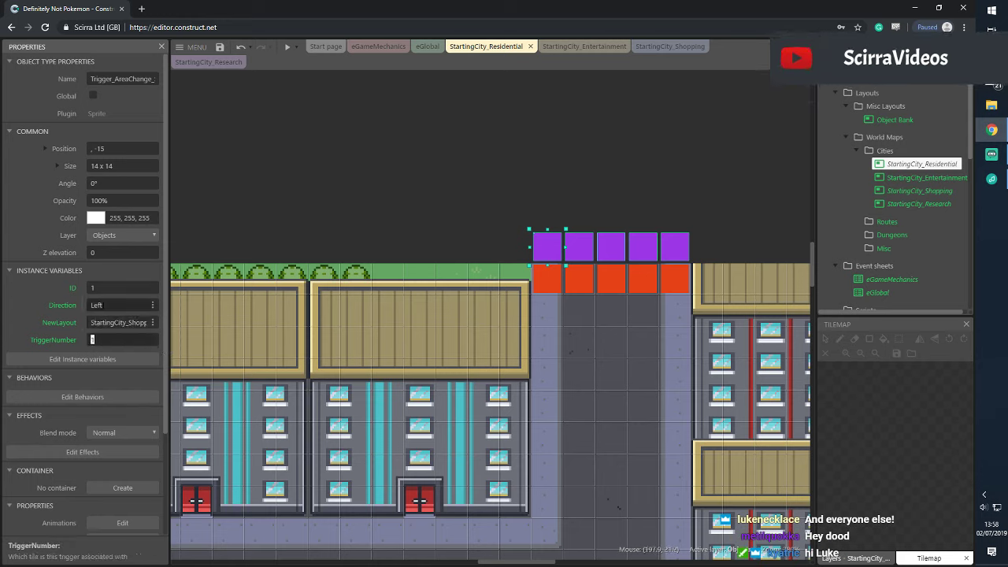
text(U)
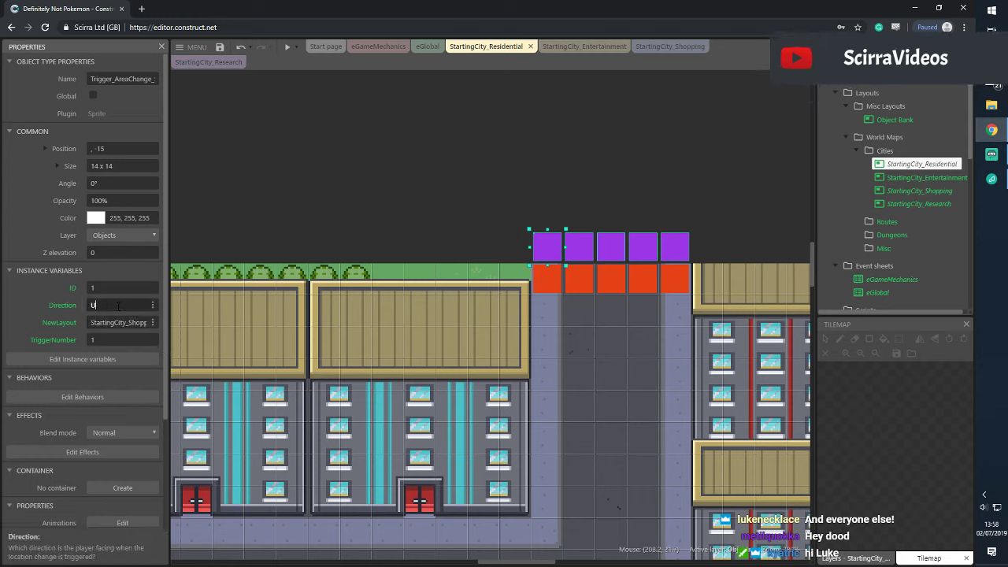
text(p)
key(Tab)
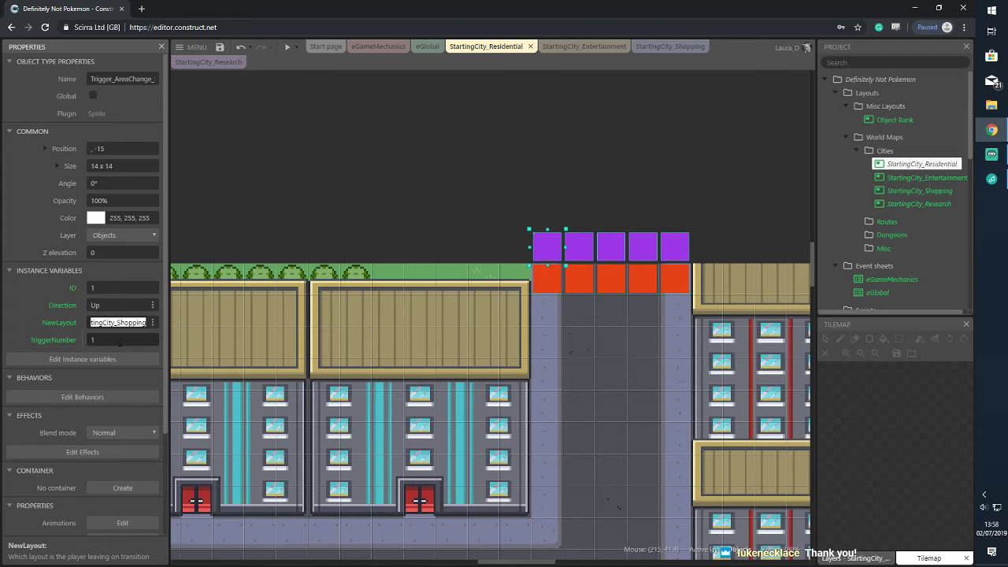
Commit the StartingCity_Shopping destination and set the second purple trigger's TriggerNumber to 2
click(549, 240)
click(556, 202)
click(545, 244)
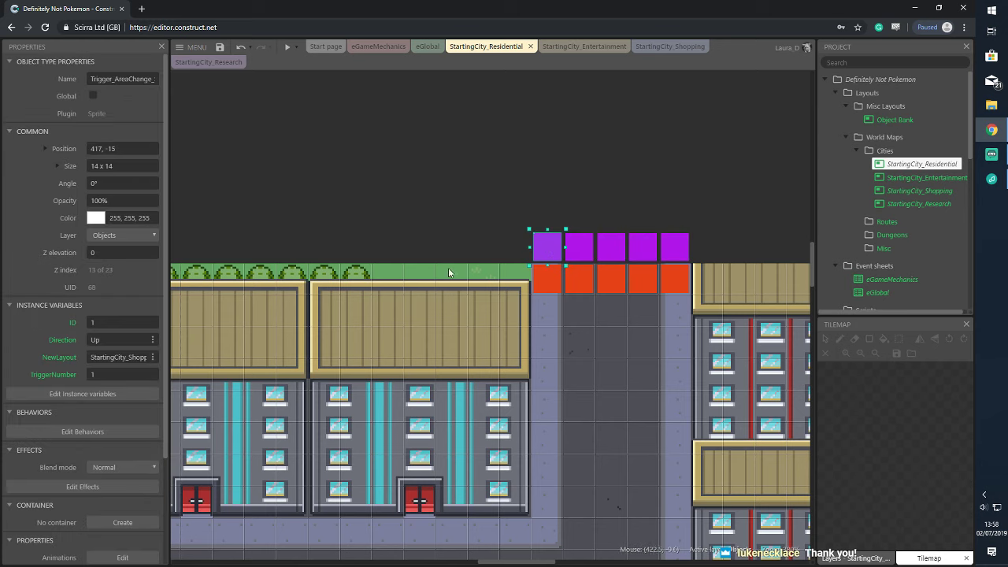
click(584, 195)
click(585, 243)
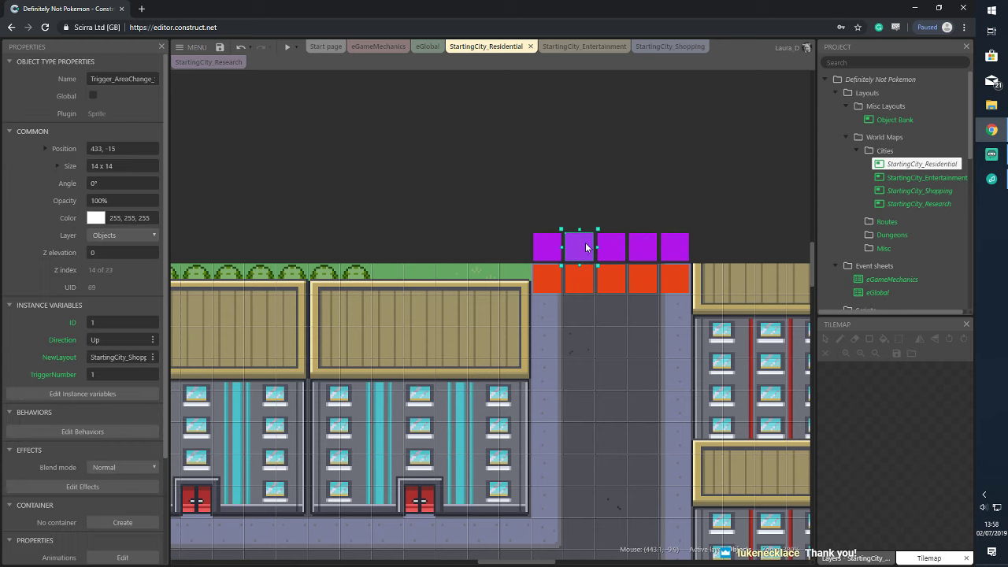
click(109, 374)
text(2)
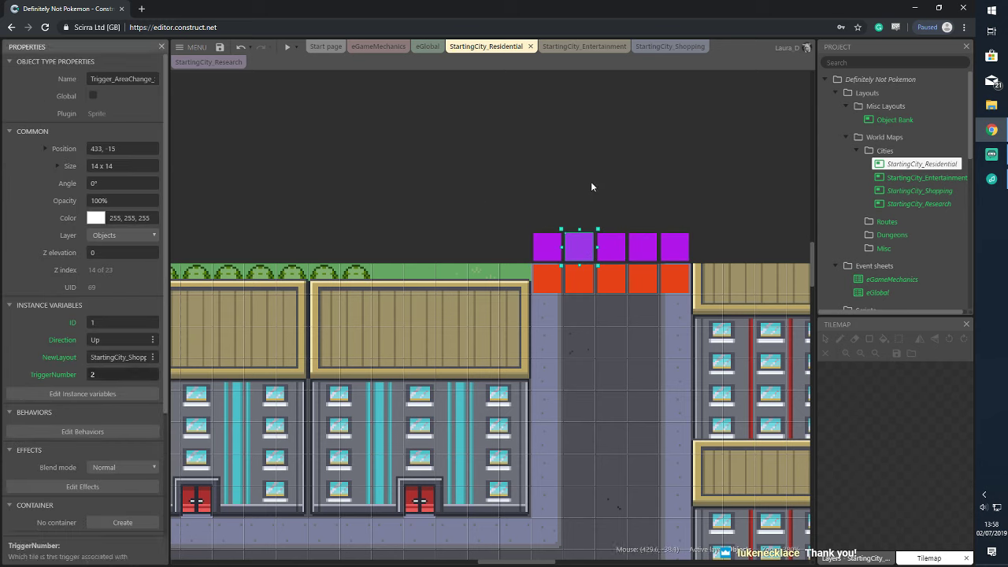
Set the third and fifth purple triggers' TriggerNumbers to 3 and 5
click(592, 189)
click(612, 246)
click(107, 375)
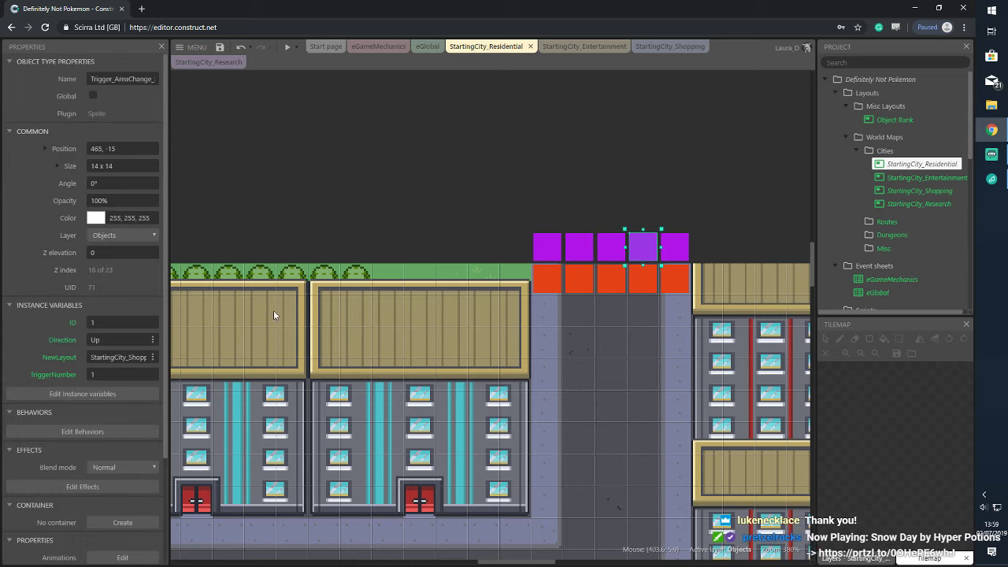
click(681, 228)
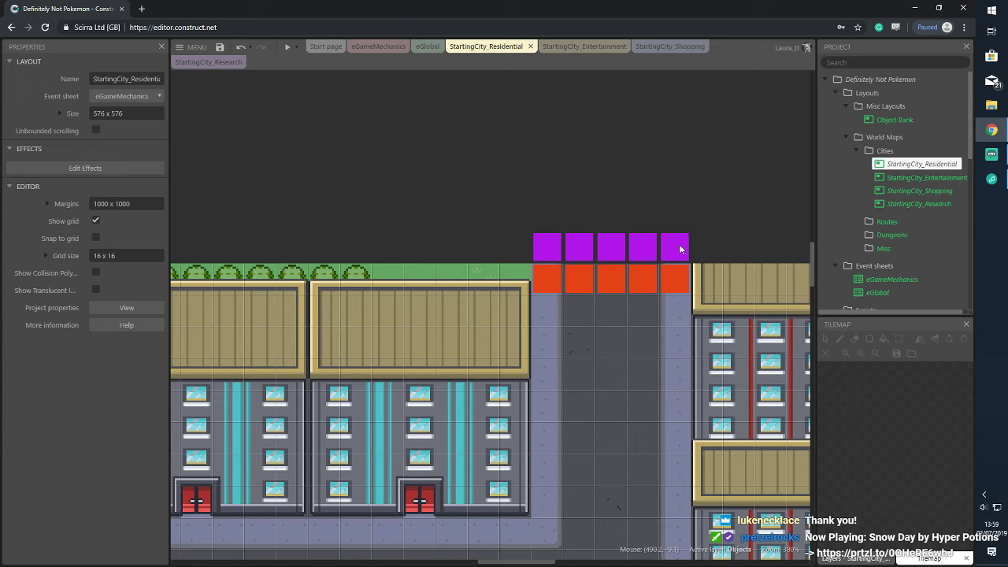
click(676, 245)
click(118, 374)
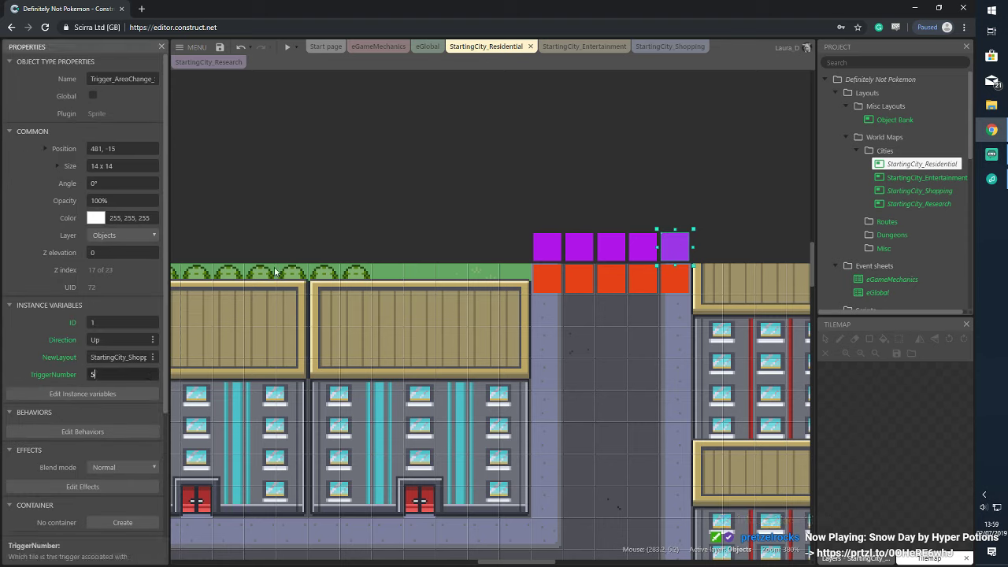
click(449, 175)
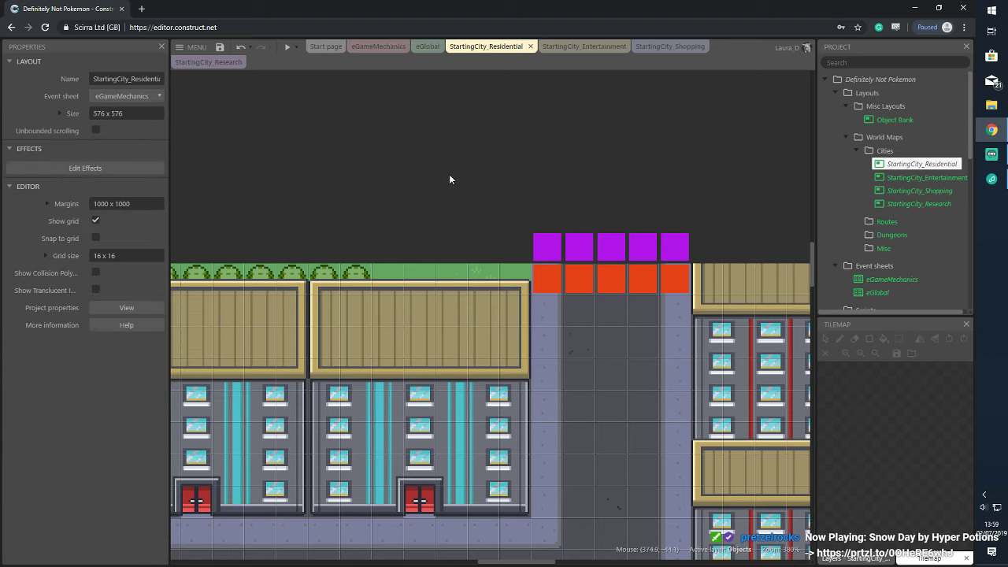
Select all five orange Receiver triggers together
click(551, 281)
click(521, 266)
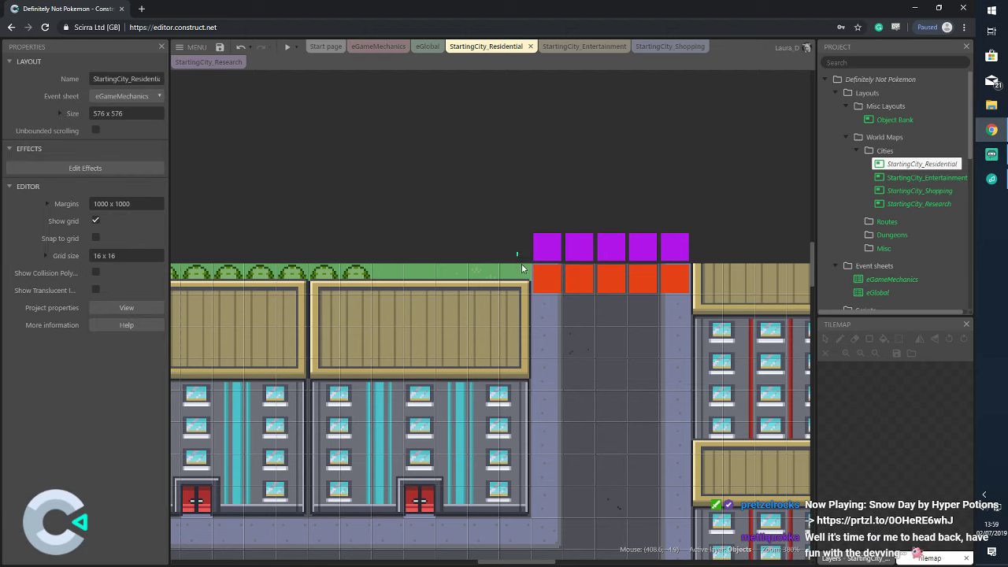
drag(521, 267, 704, 323)
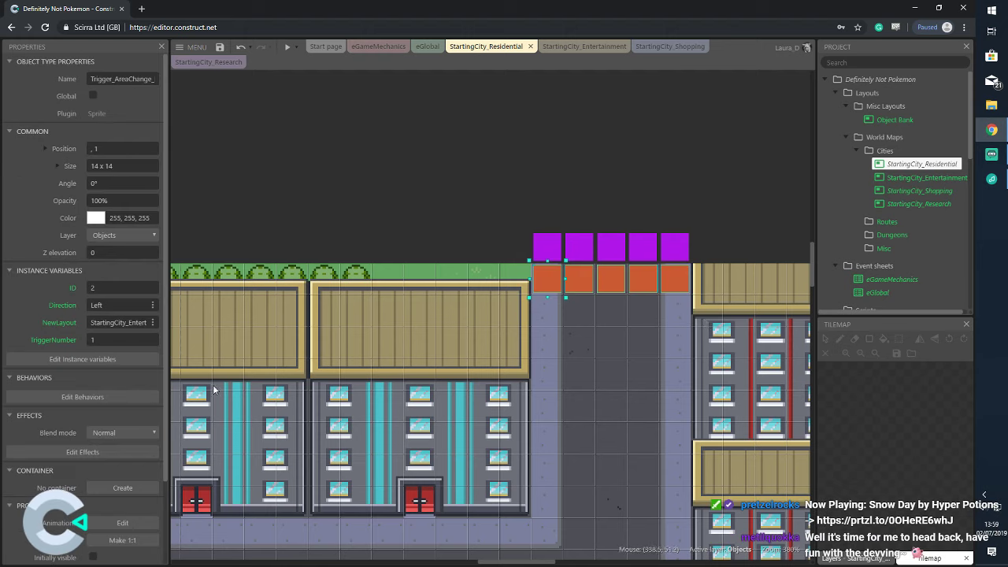
Set the orange Receiver triggers' NewLayout to StartingCity_Shopping
click(118, 322)
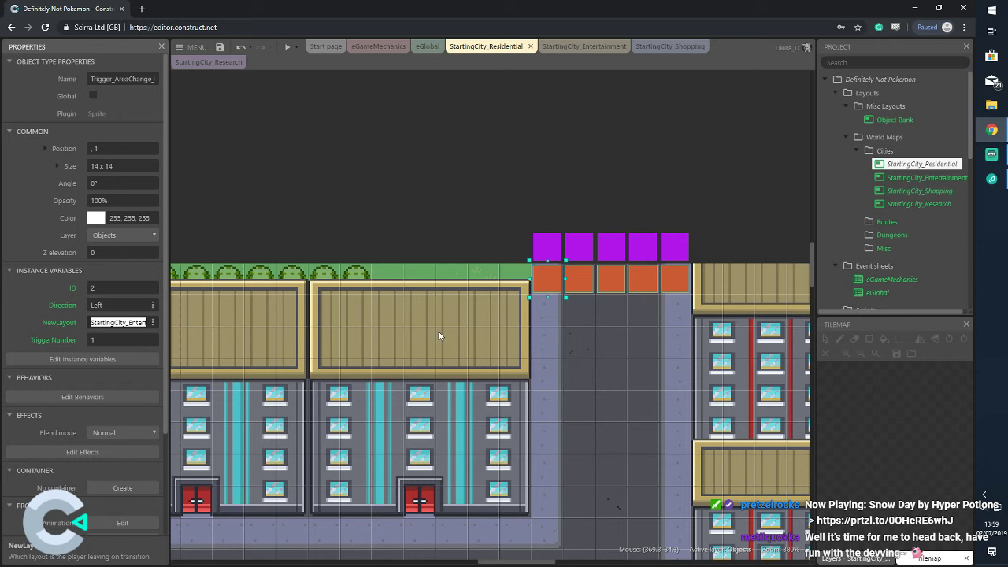
text(StartingCi)
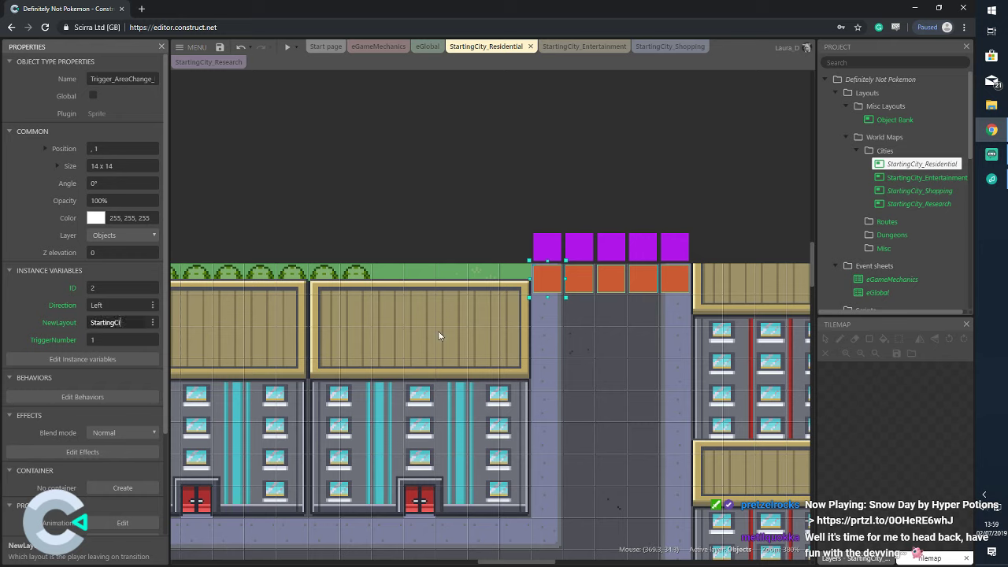
text(ty_Shopping)
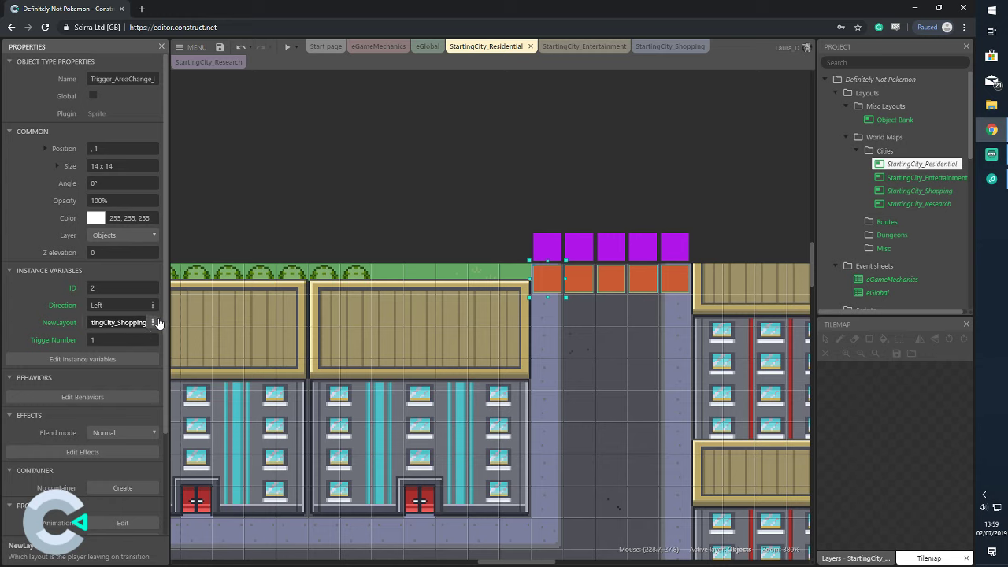
click(520, 159)
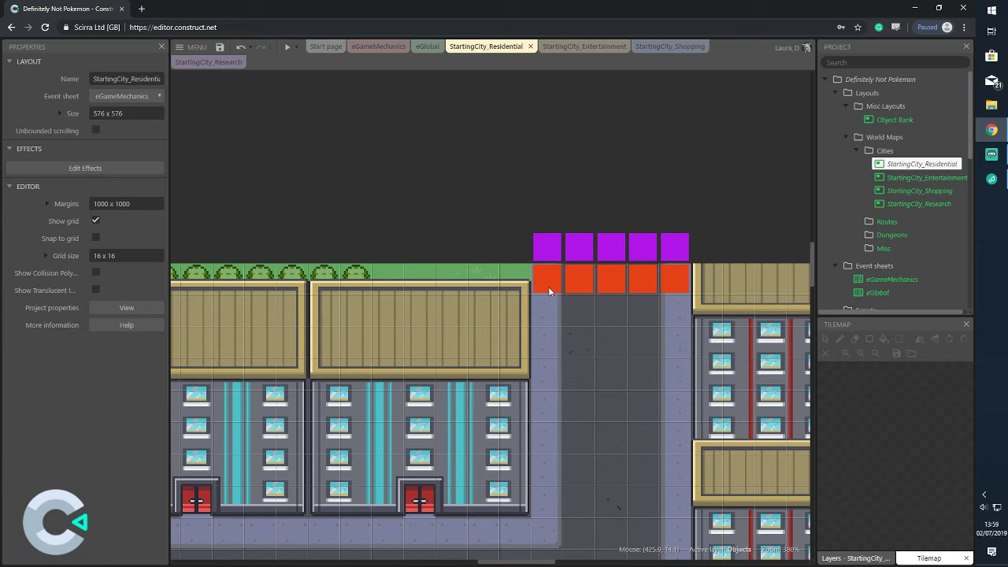
Give the second and third orange triggers TriggerNumbers 2 and 3
click(580, 276)
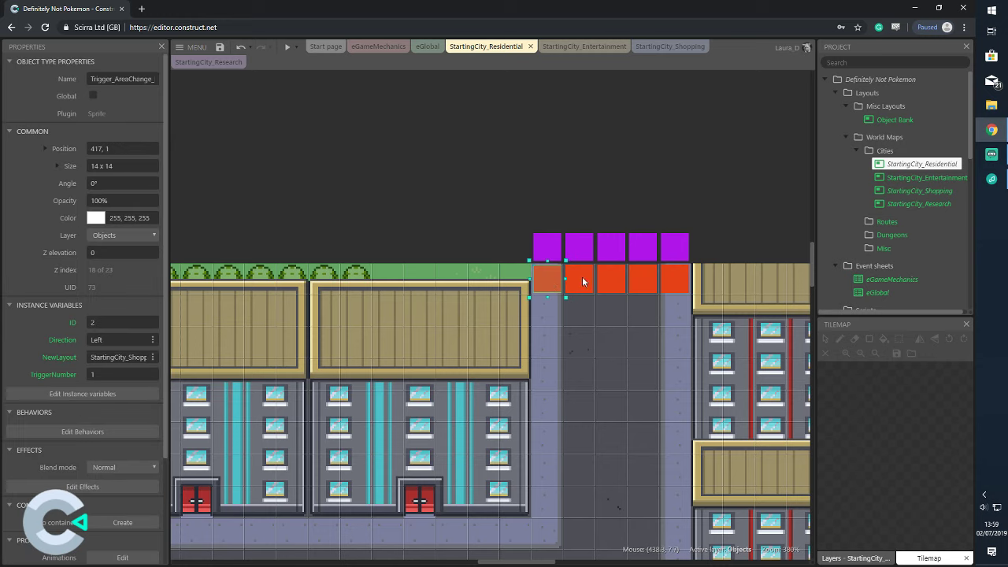
click(118, 375)
text(2)
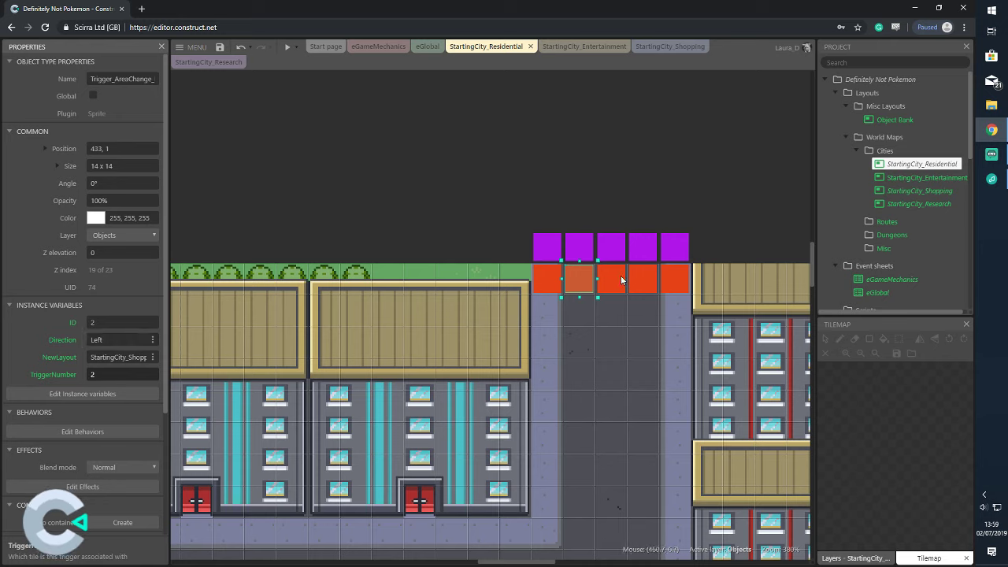
click(620, 279)
click(143, 373)
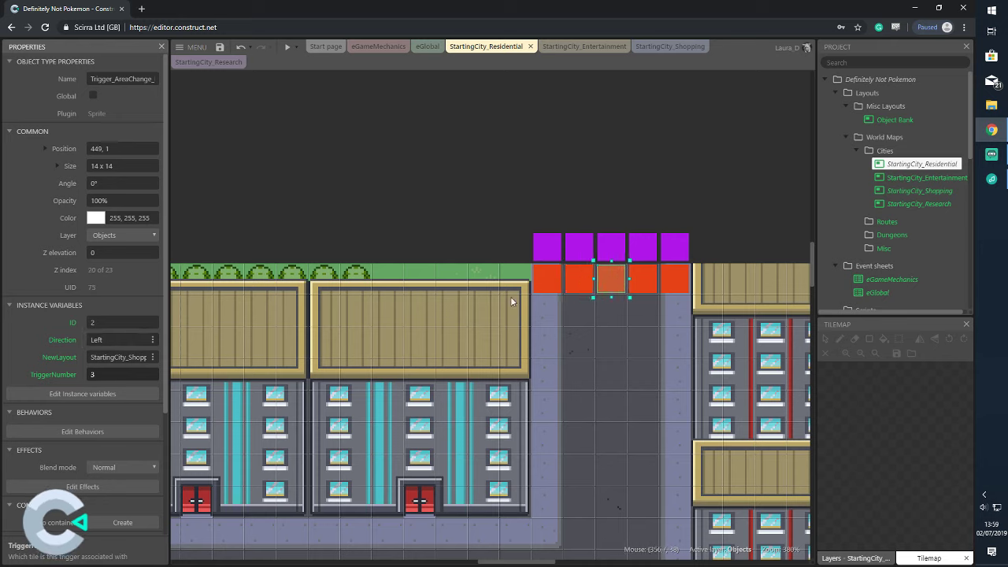
Give the fourth and fifth orange triggers TriggerNumbers 4 and 5, then check the fifth
click(643, 269)
click(118, 374)
text(4)
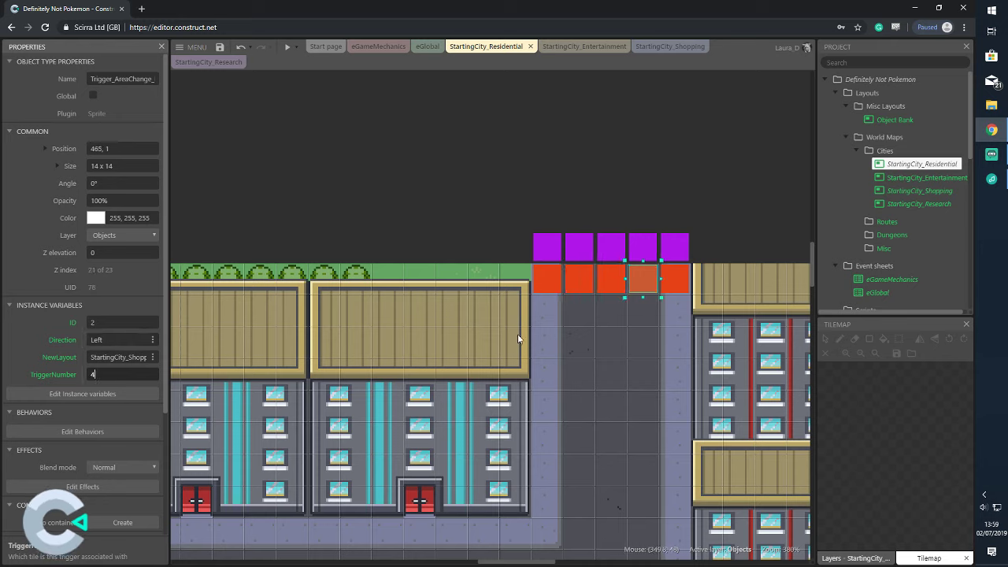
click(680, 278)
click(142, 374)
text(5)
click(482, 171)
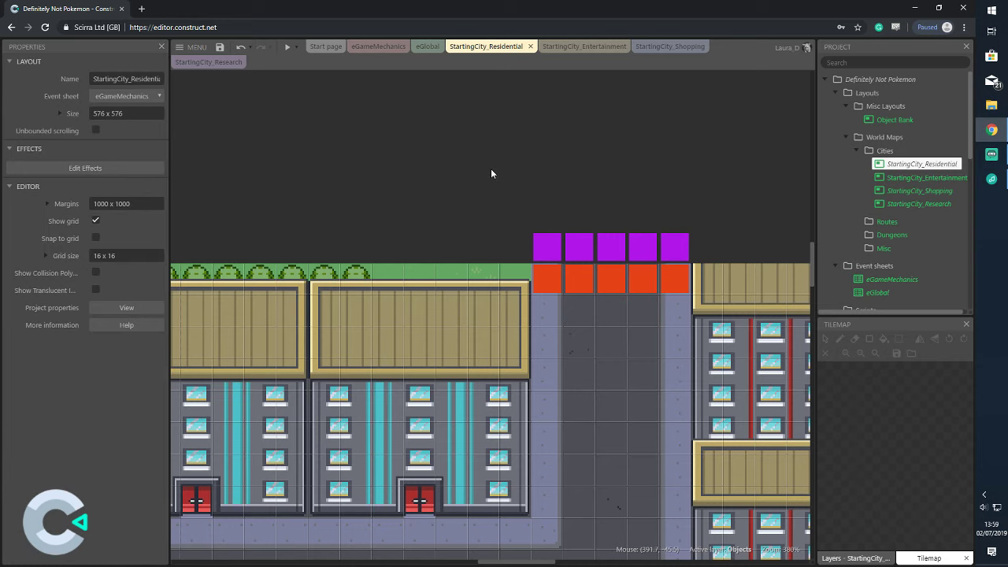
click(672, 278)
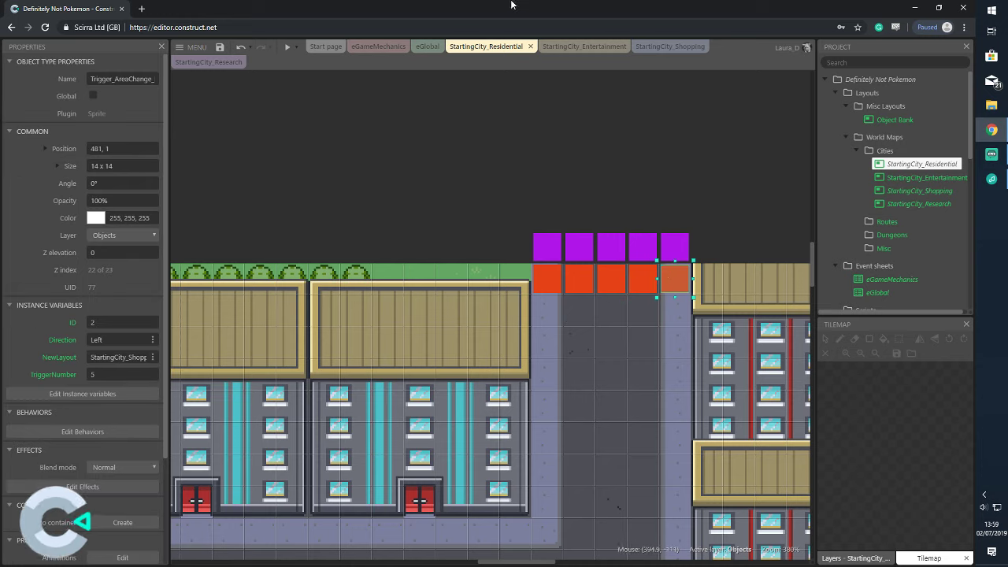
Open OneDrive files in a new browser tab and go to Scirra > PokemonStyle Game
click(142, 8)
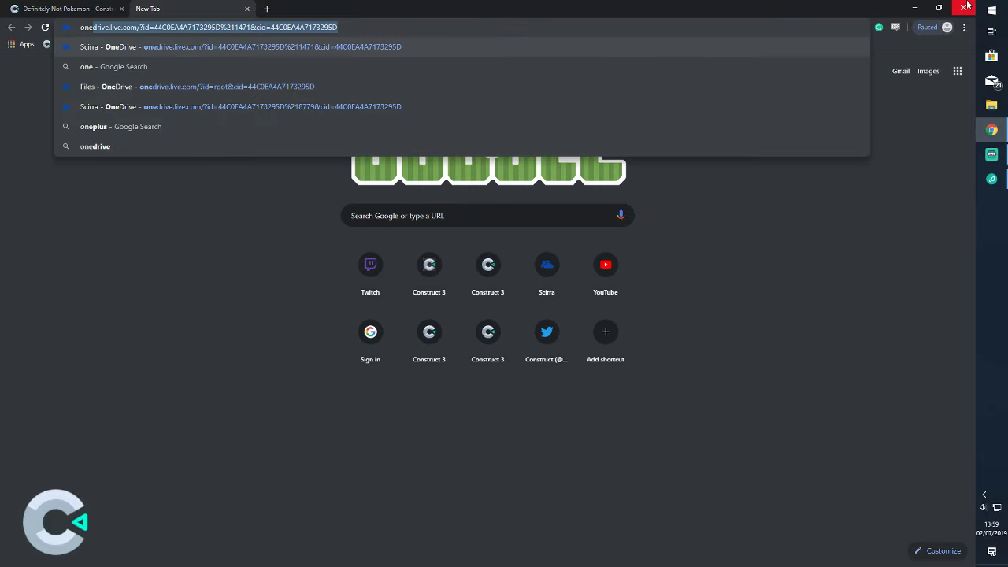
key(Down)
key(Down)
key(Down)
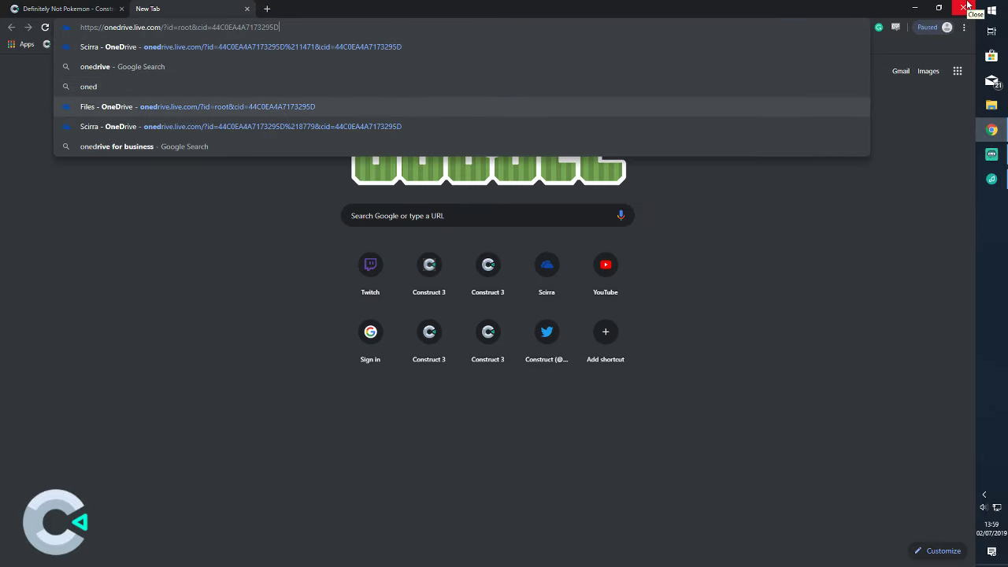
key(Return)
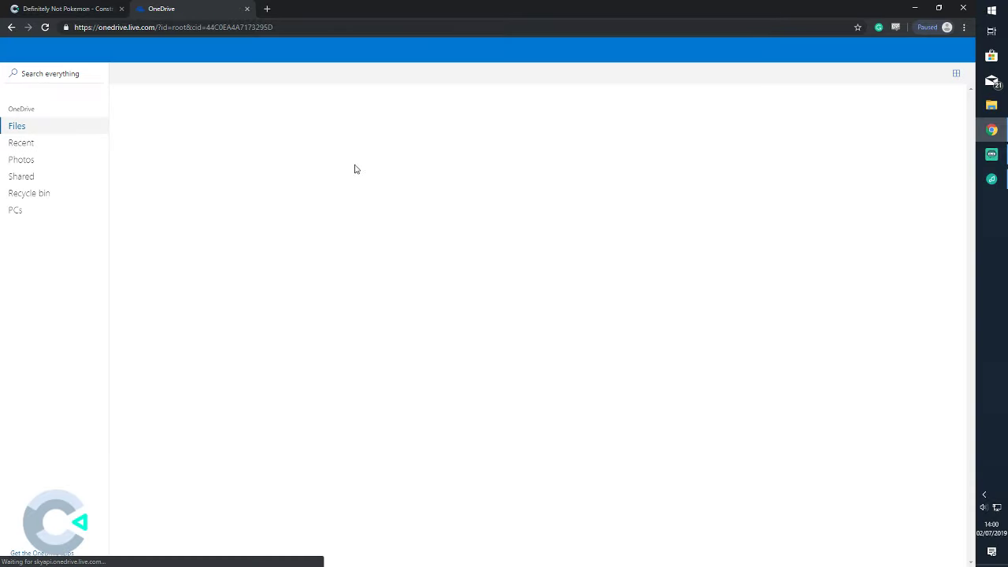
click(848, 165)
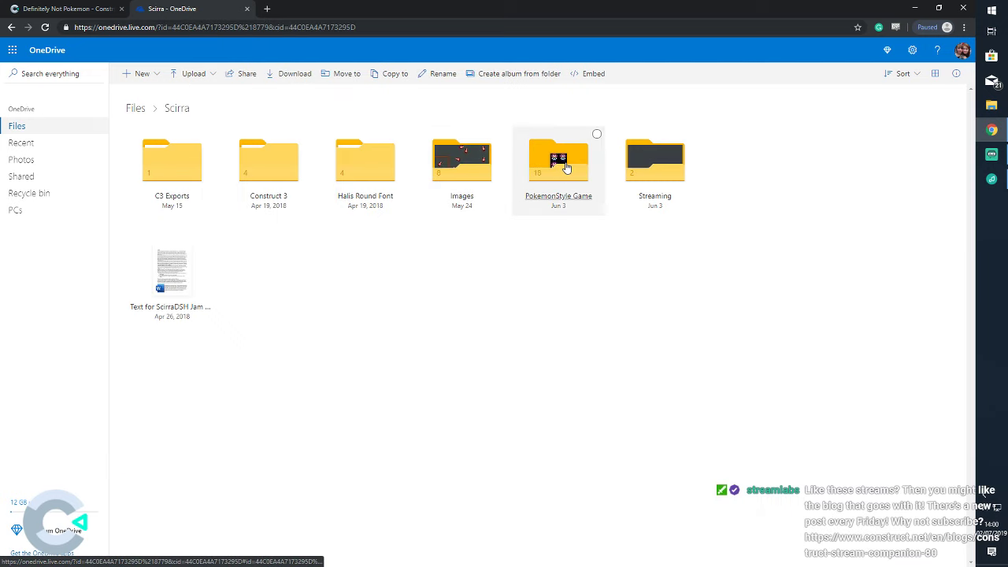
click(564, 165)
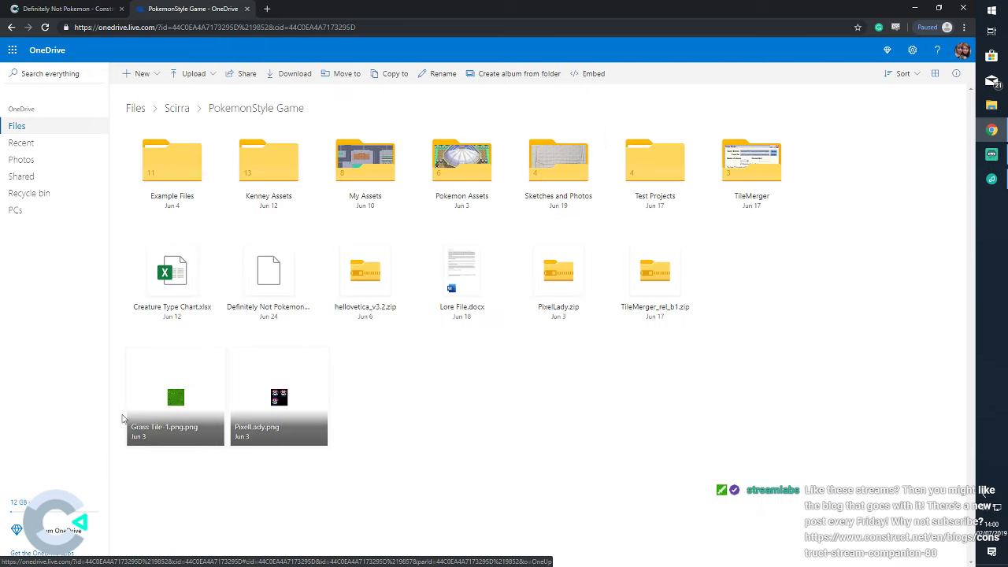
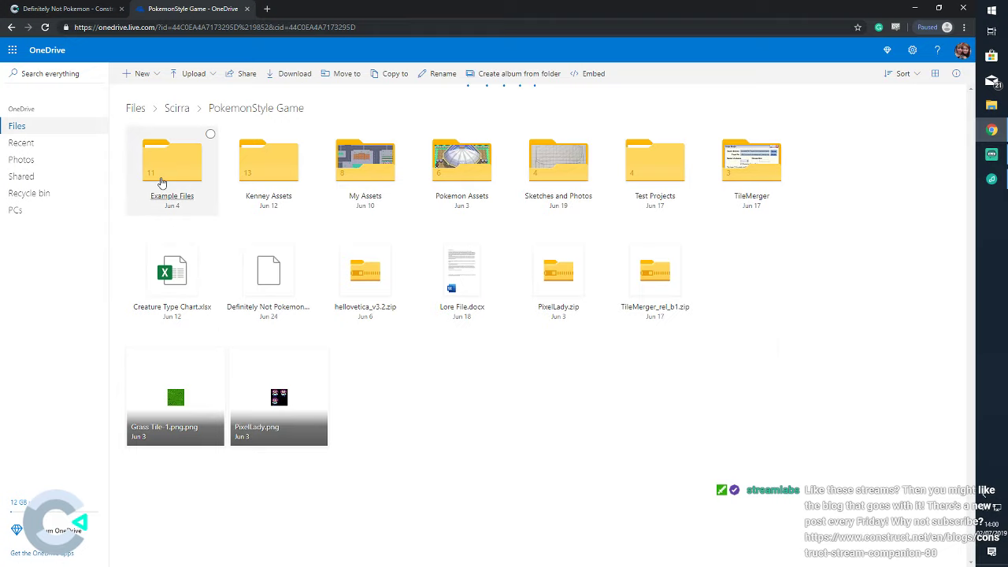
Open the Game Data spreadsheet from the PokemonStyle Game folder in a new tab
click(368, 370)
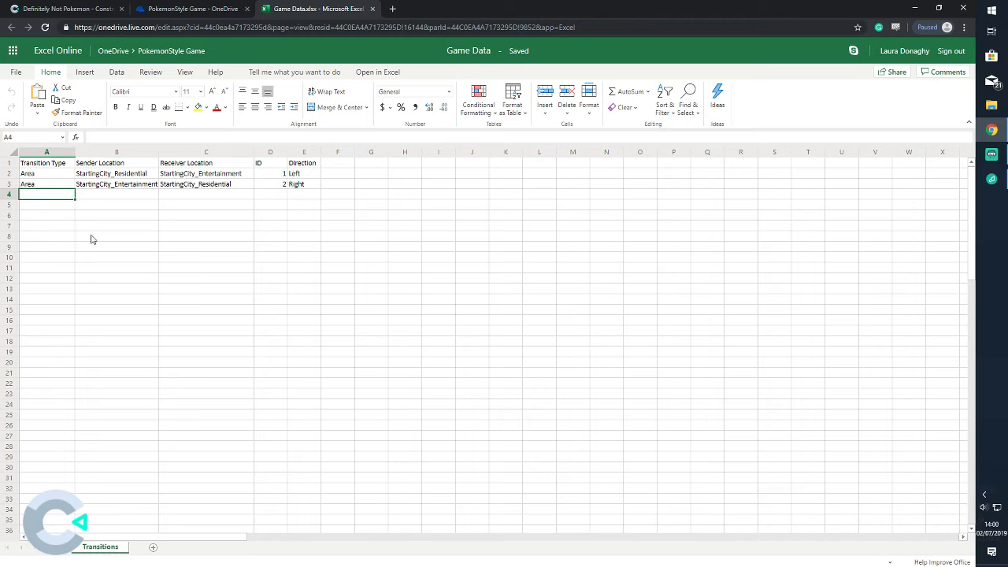
Fill row 4 with Area, StartingCity_Residential, StartingCity_Shopping, ID 3 and direction Up
text(Arwe)
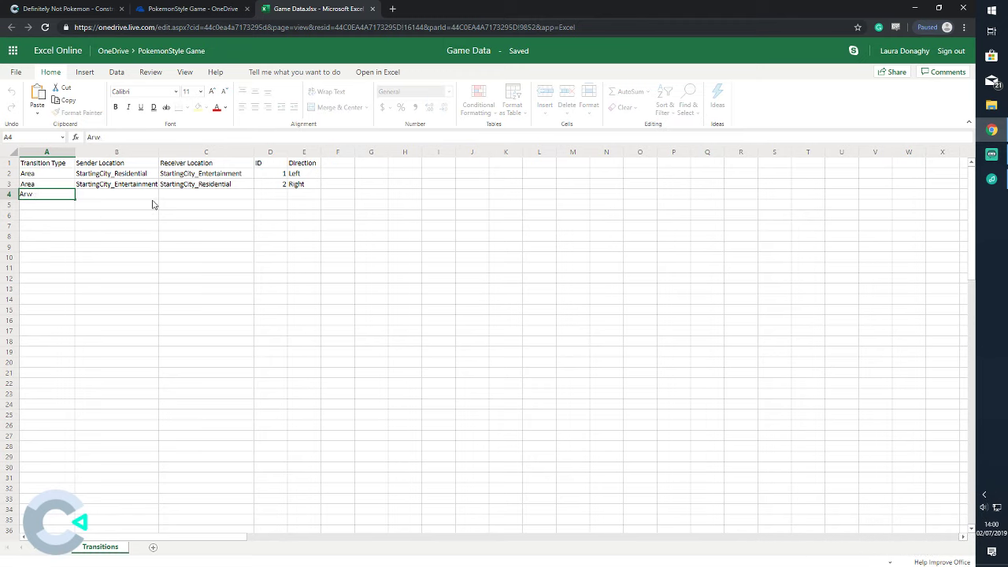
key(BackSpace)
text(ea)
key(Tab)
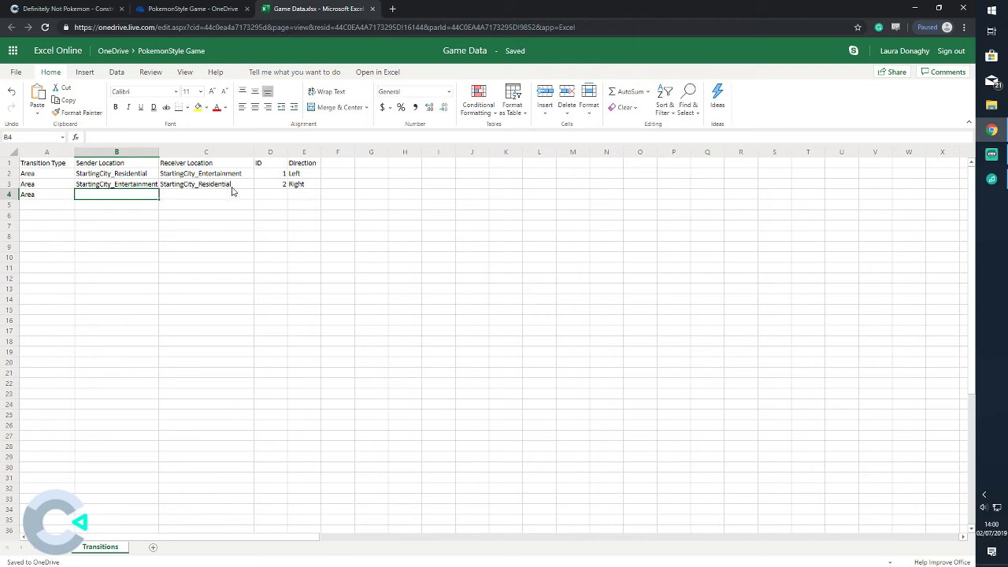
text(S)
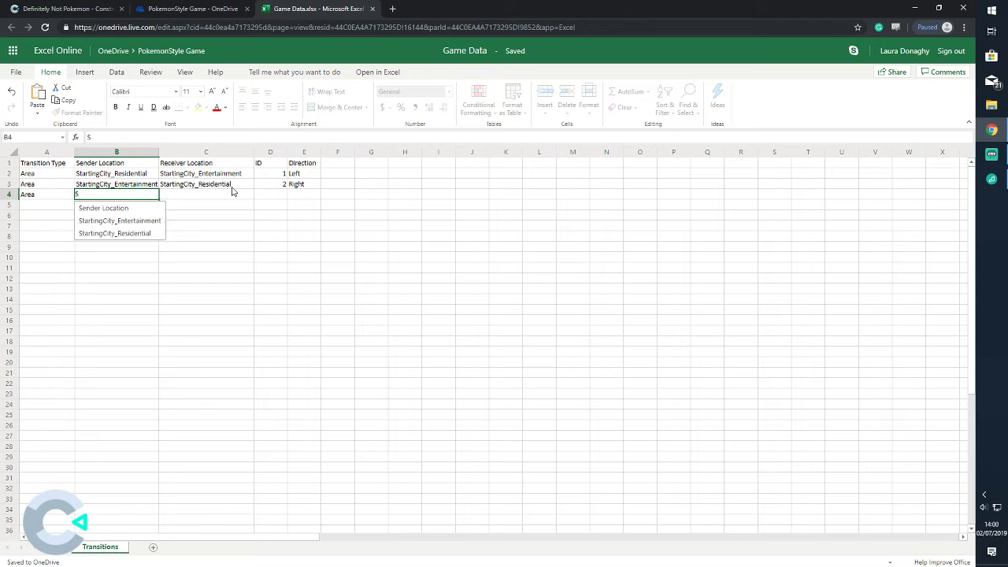
text(tarting)
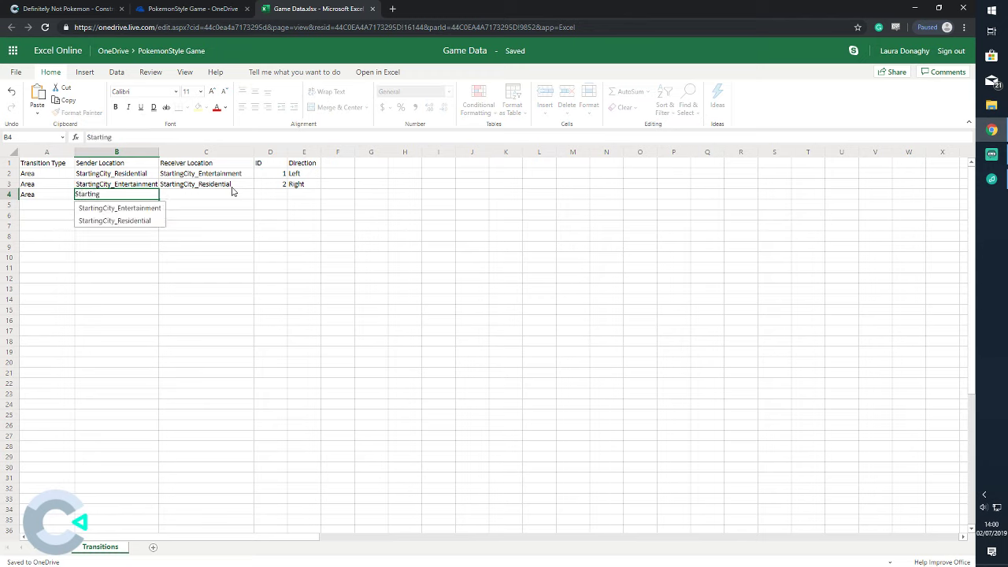
text(City)
text(_Re)
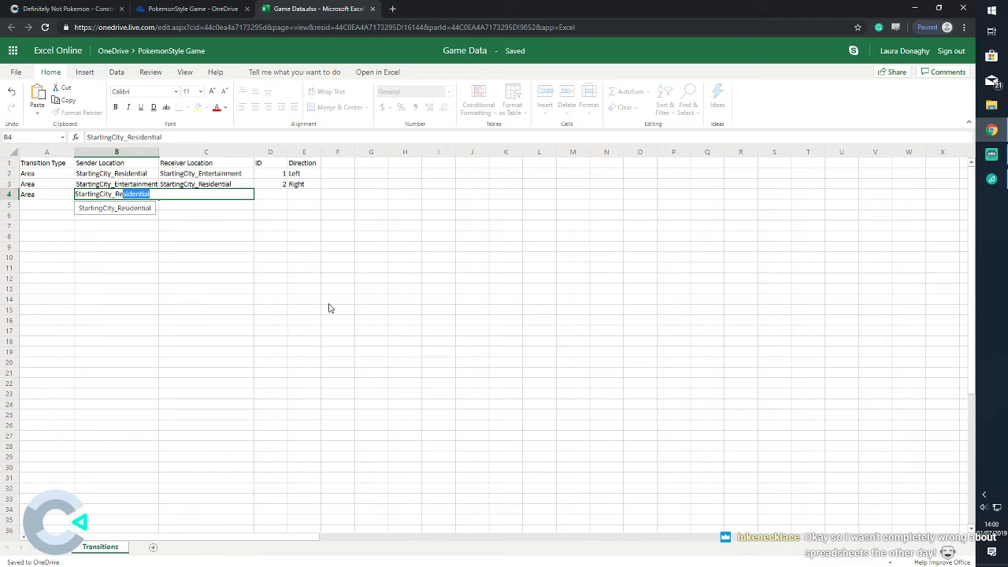
key(Tab)
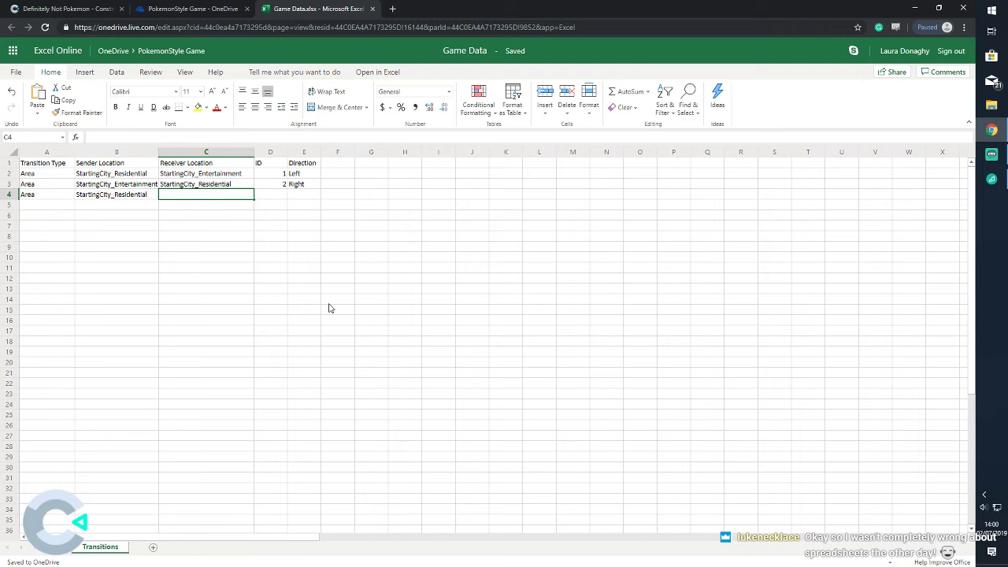
text(Starting)
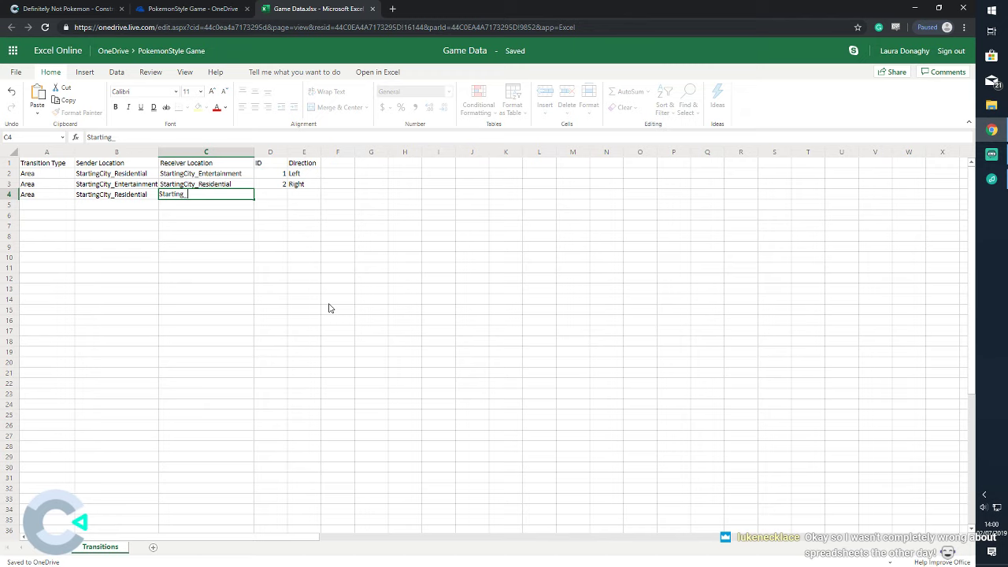
text(City_Shopping)
key(Tab)
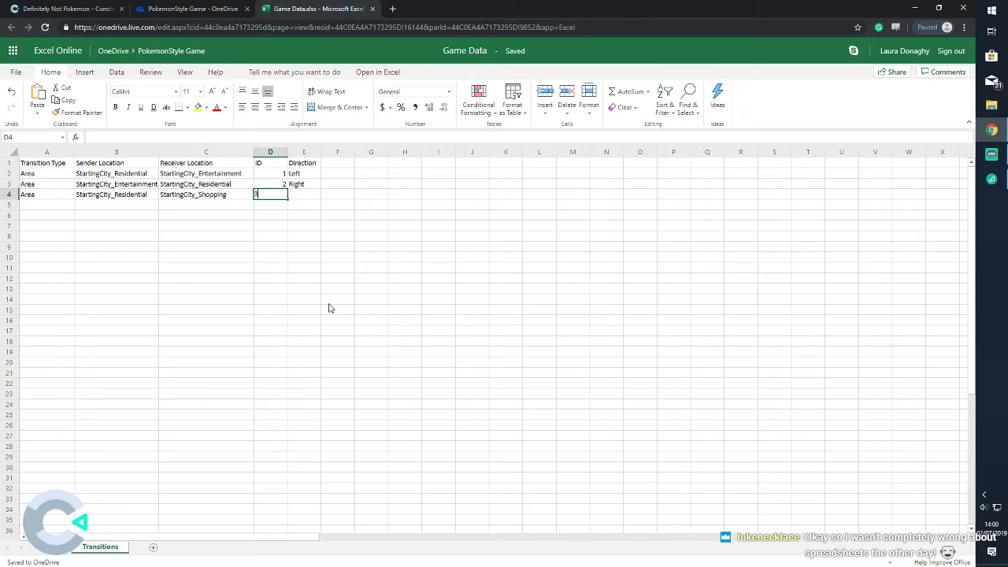
text(3)
key(Tab)
text(Up)
key(Return)
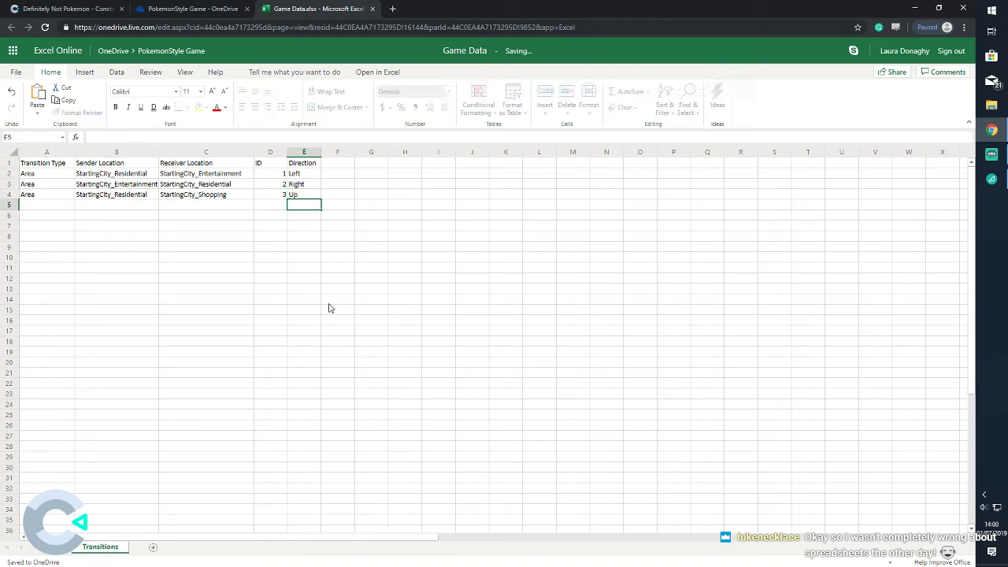
Set the ID of the five orange receiver triggers to 3
click(79, 9)
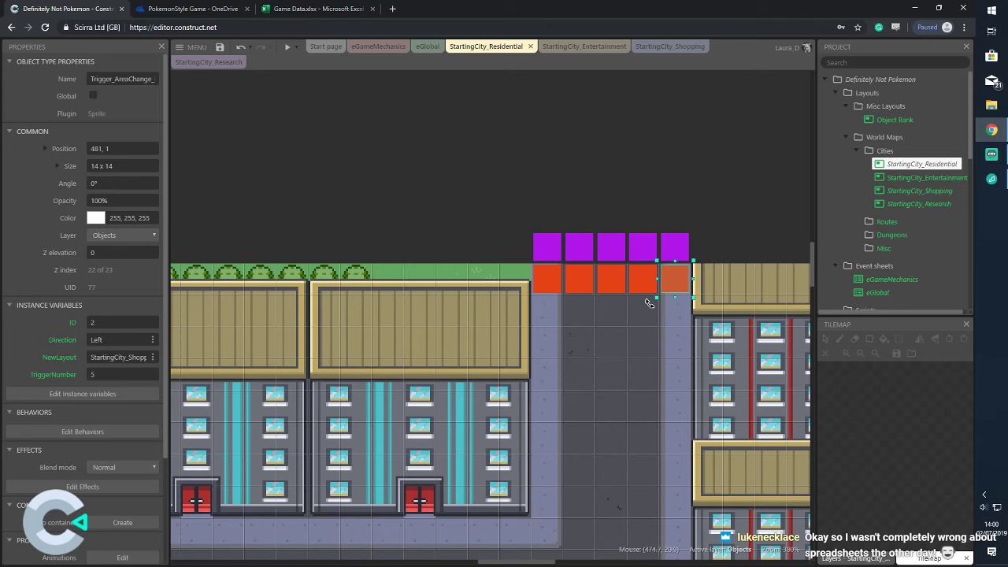
drag(526, 255, 694, 334)
click(120, 289)
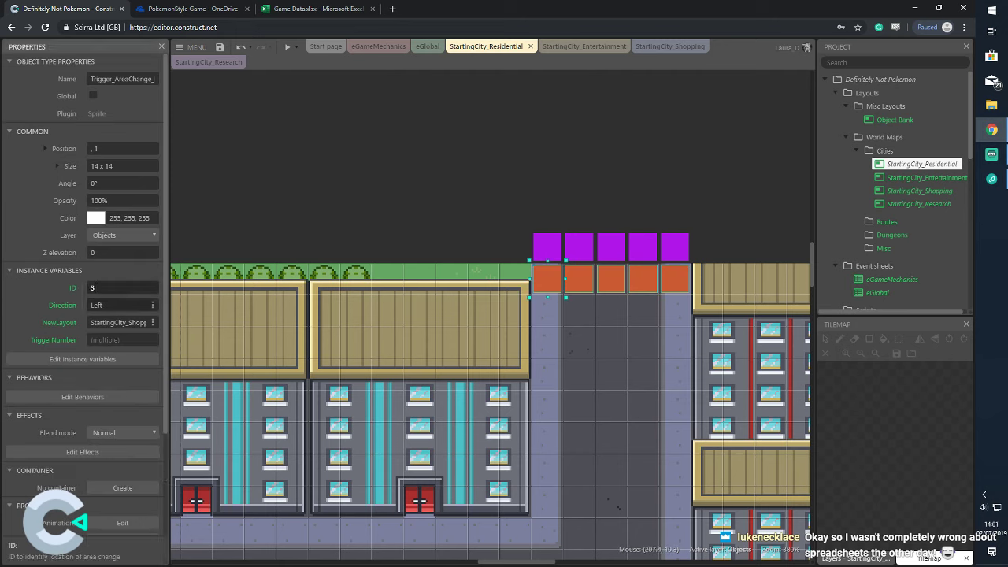
text(3)
key(Return)
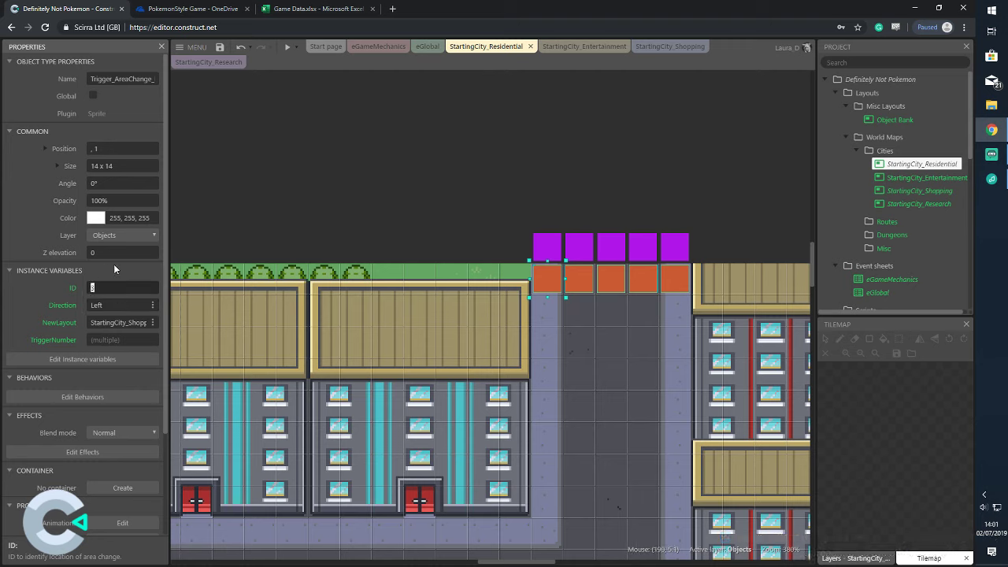
click(483, 174)
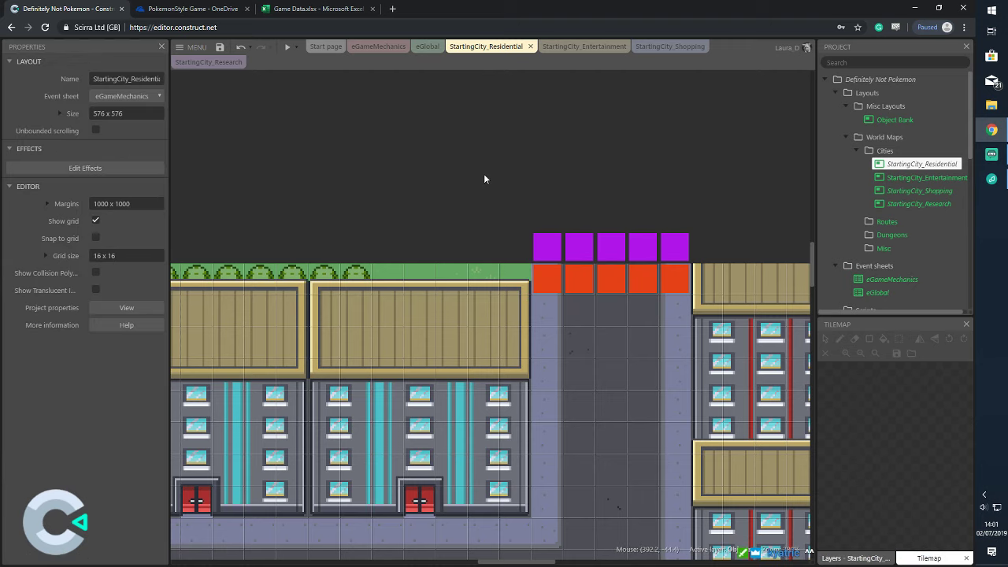
Set the ID of the purple sender triggers above the road to 3
drag(522, 215, 716, 267)
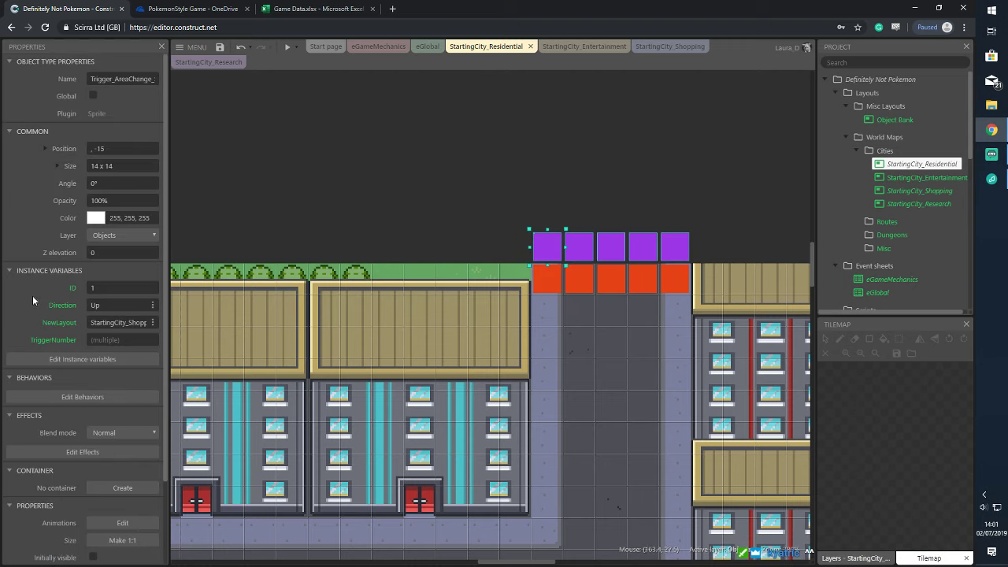
click(108, 288)
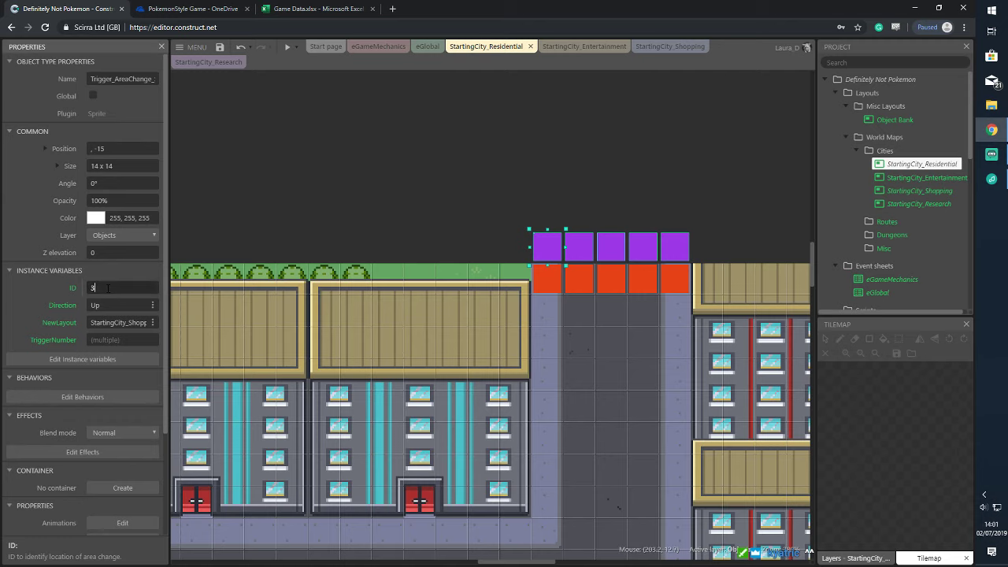
click(246, 224)
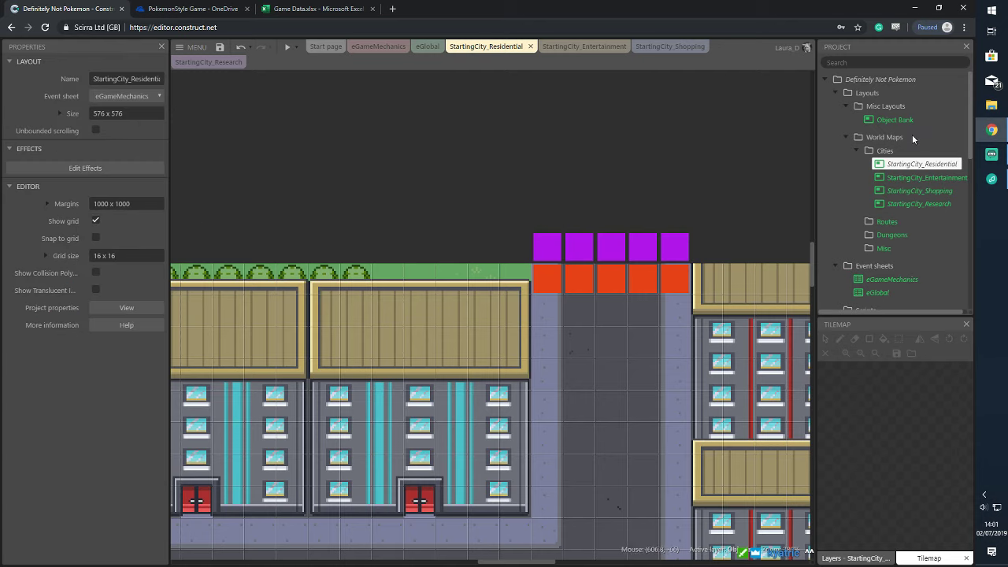
Open StartingCity_Shopping and zoom in on its bottom road exit
click(670, 47)
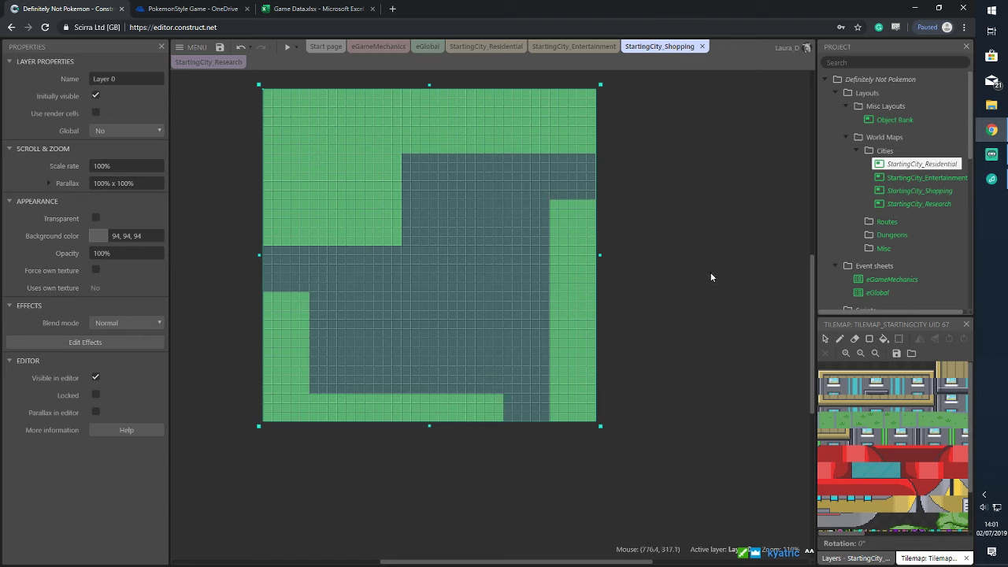
click(711, 277)
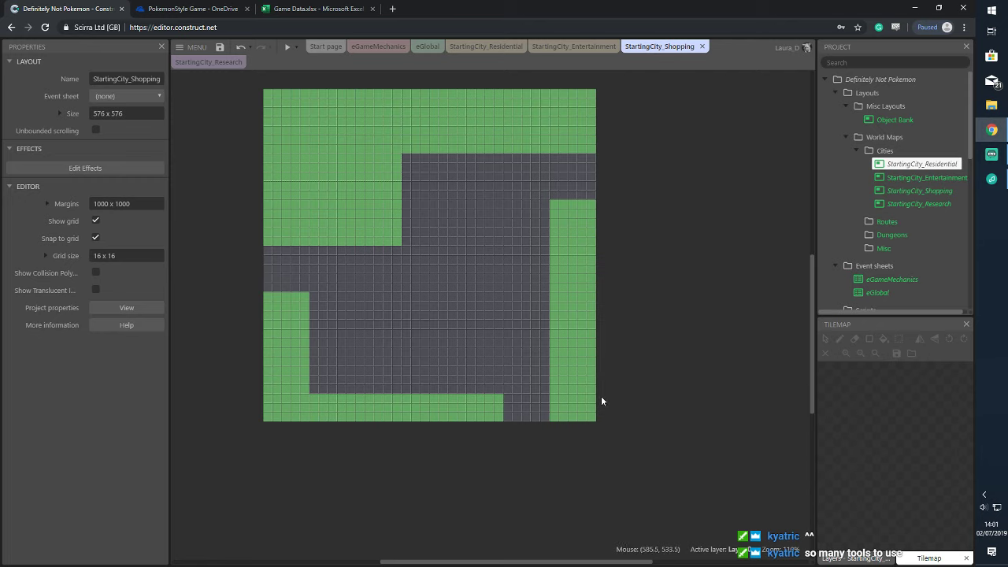
ctrl+scroll(625, 408, up, 4)
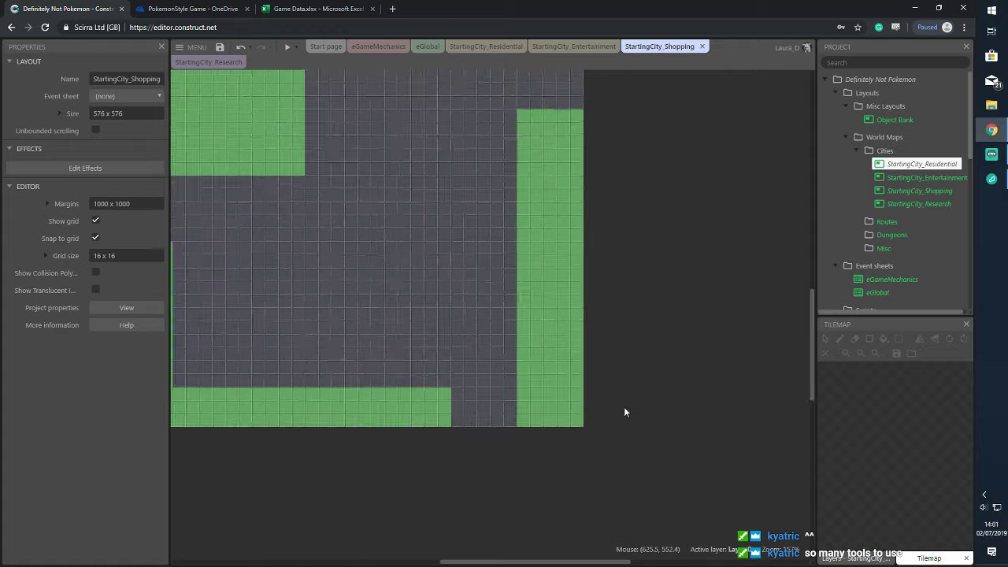
drag(585, 563, 559, 561)
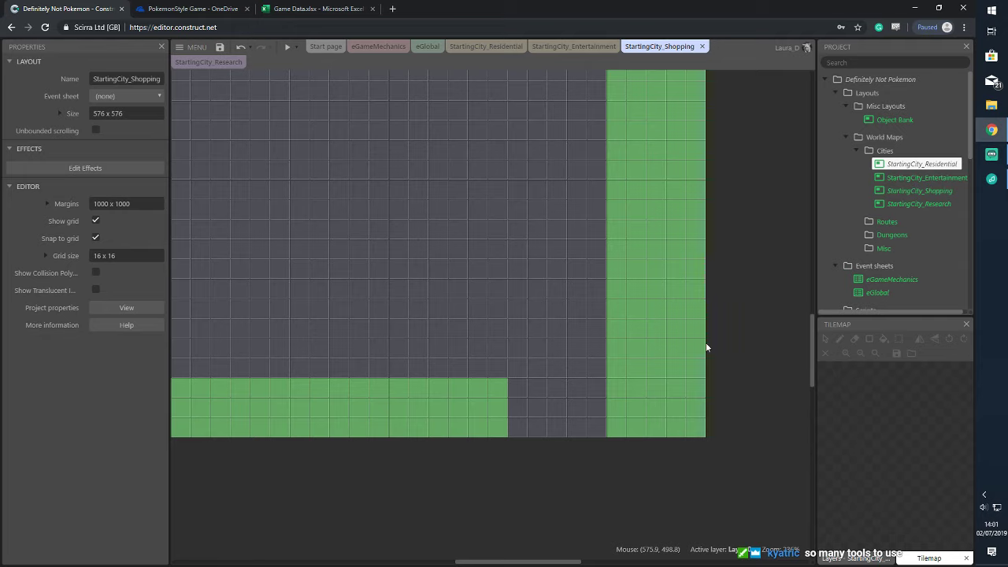
scroll(900, 236, down, 5)
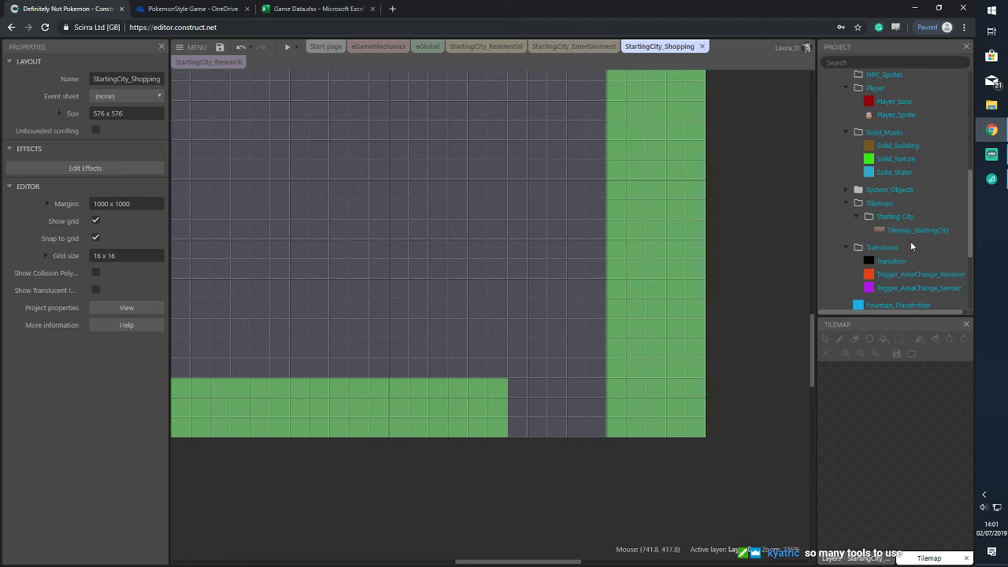
Place receiver triggers across the bottom road exit with ID 3, NewLayout StartingCity_Shopping, direction Up
click(926, 290)
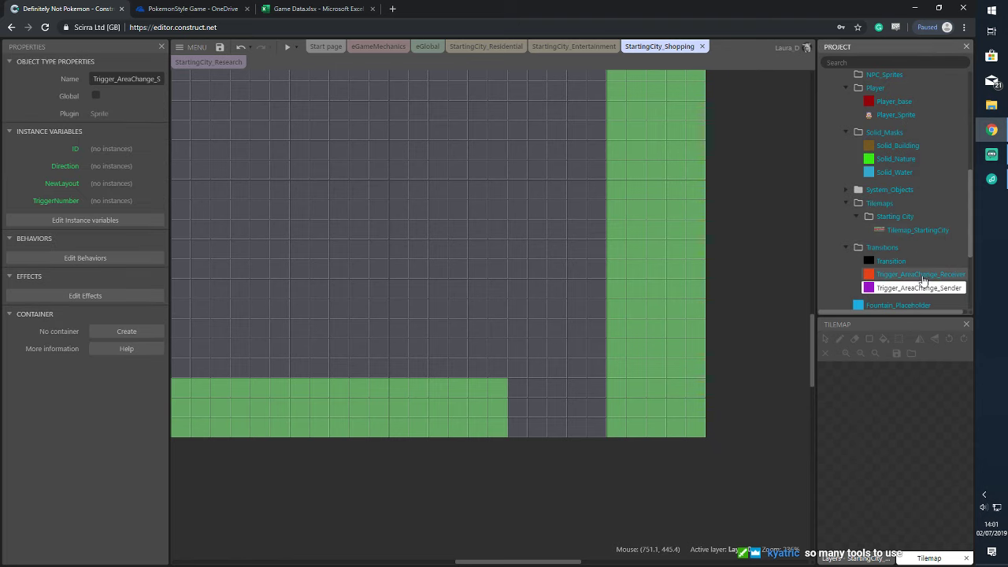
drag(917, 274, 579, 430)
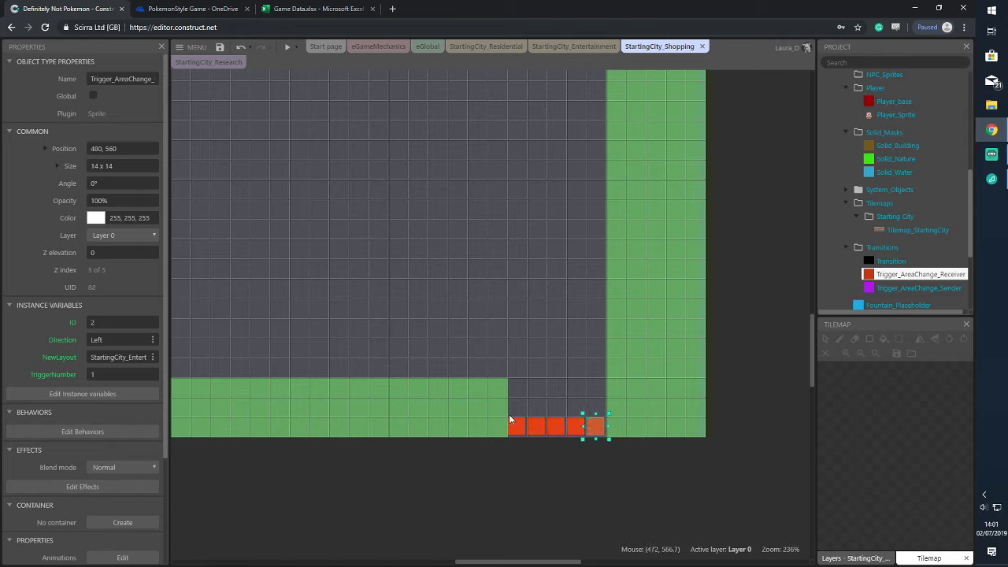
click(100, 323)
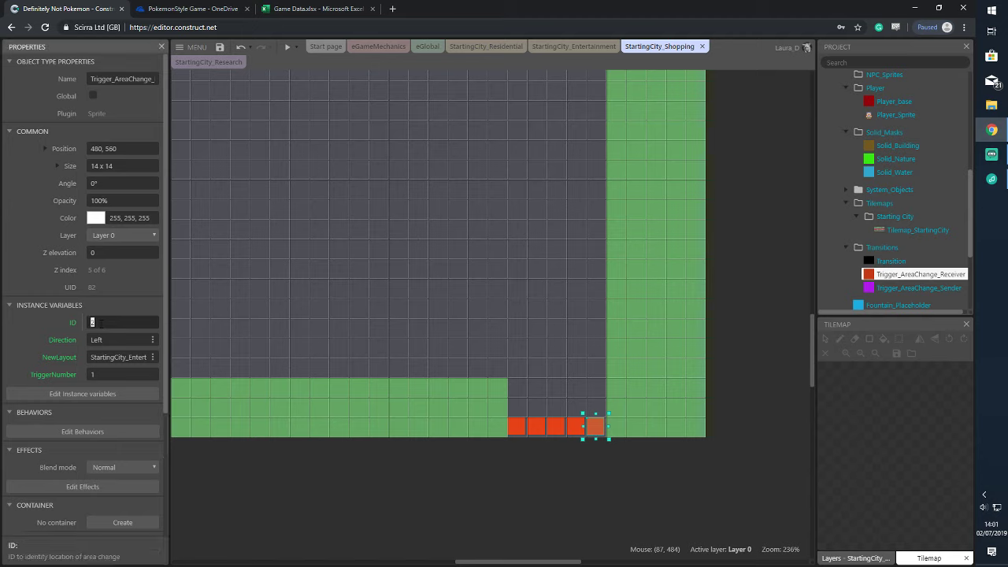
text(3)
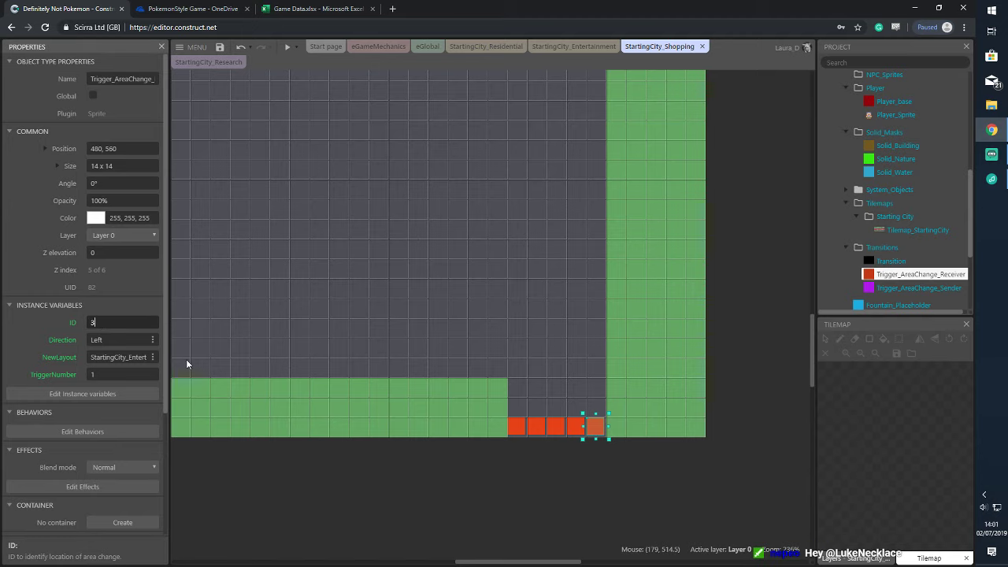
click(131, 356)
click(139, 357)
text(ainment)
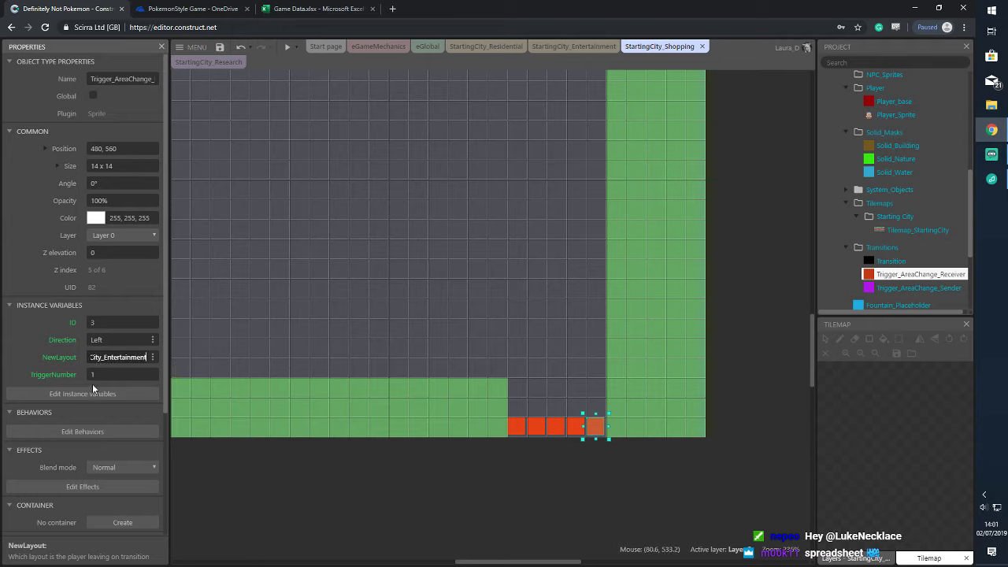
key(Return)
text(opping)
key(Return)
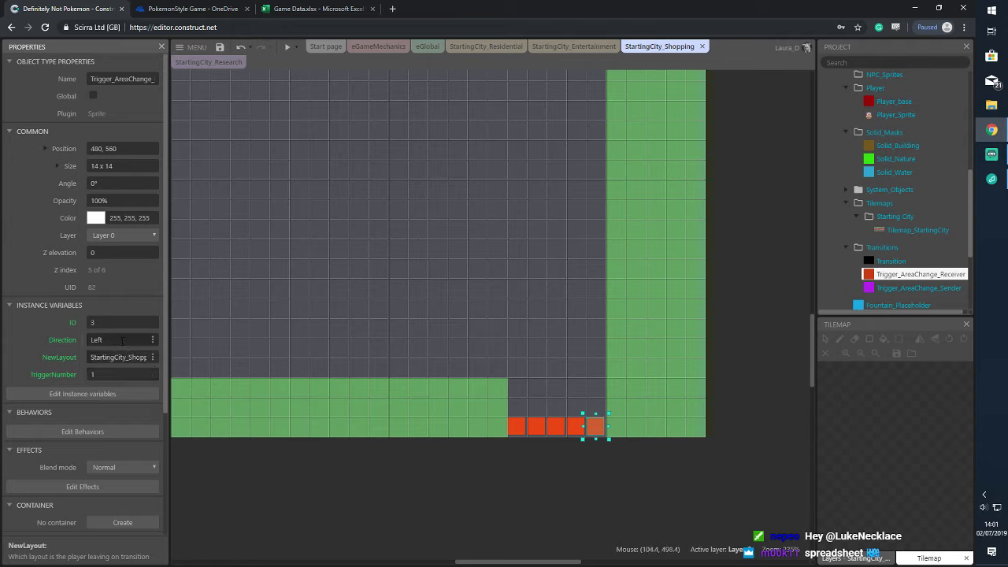
click(122, 339)
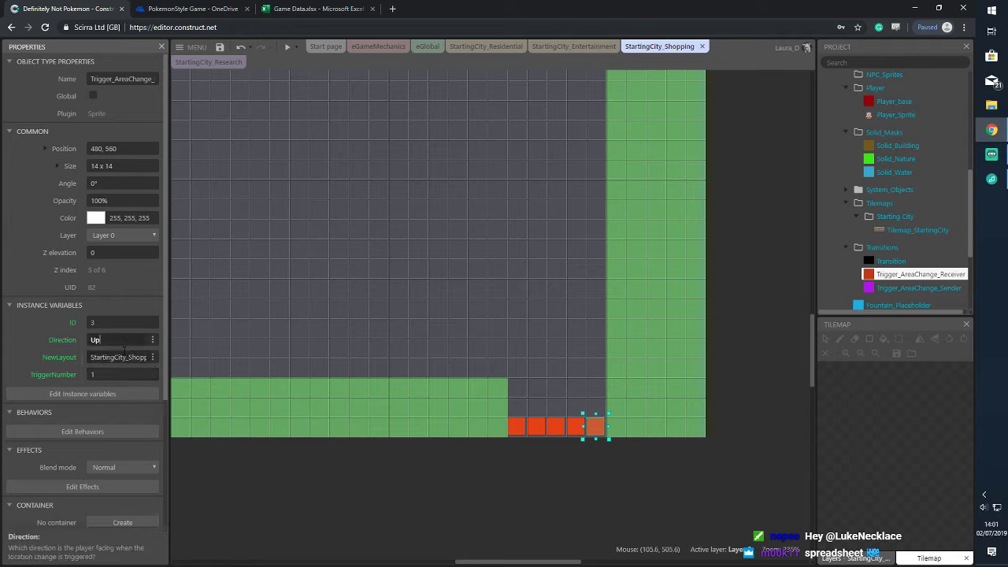
key(Return)
Undo an accidental tilemap move, show the layers, and reselect the city tilemap
click(742, 367)
drag(498, 406, 545, 427)
key(ctrl+z)
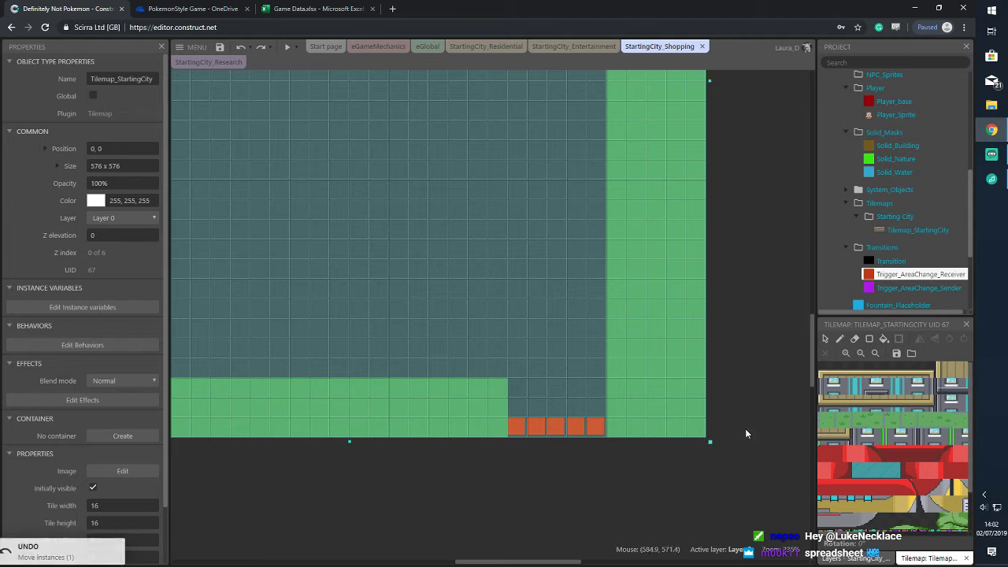
click(851, 557)
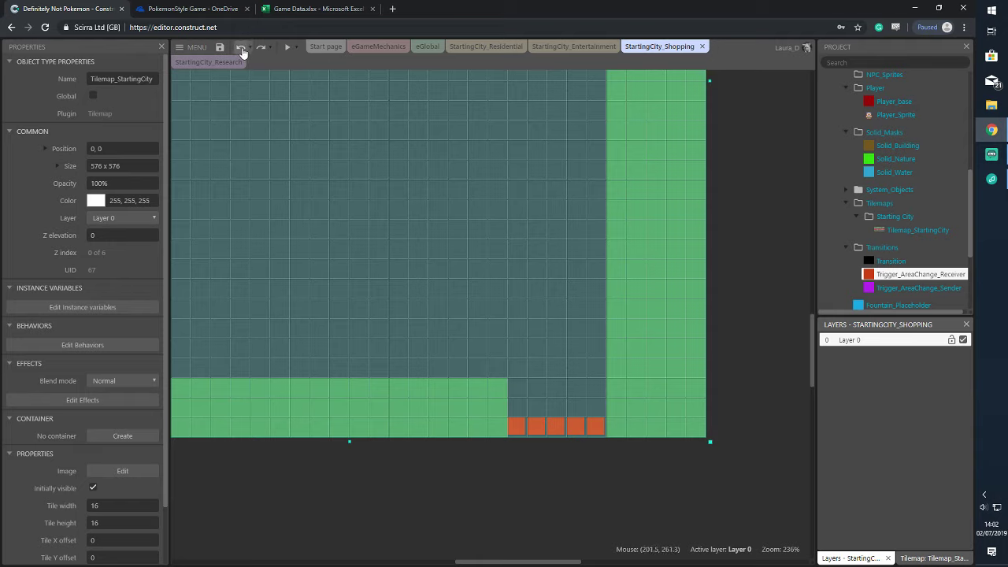
click(593, 434)
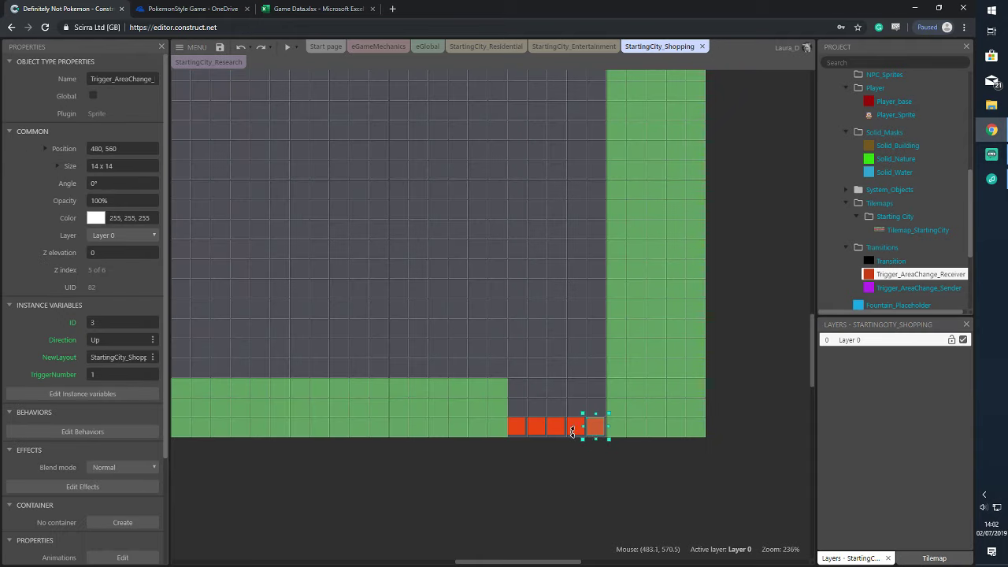
shift+click(573, 431)
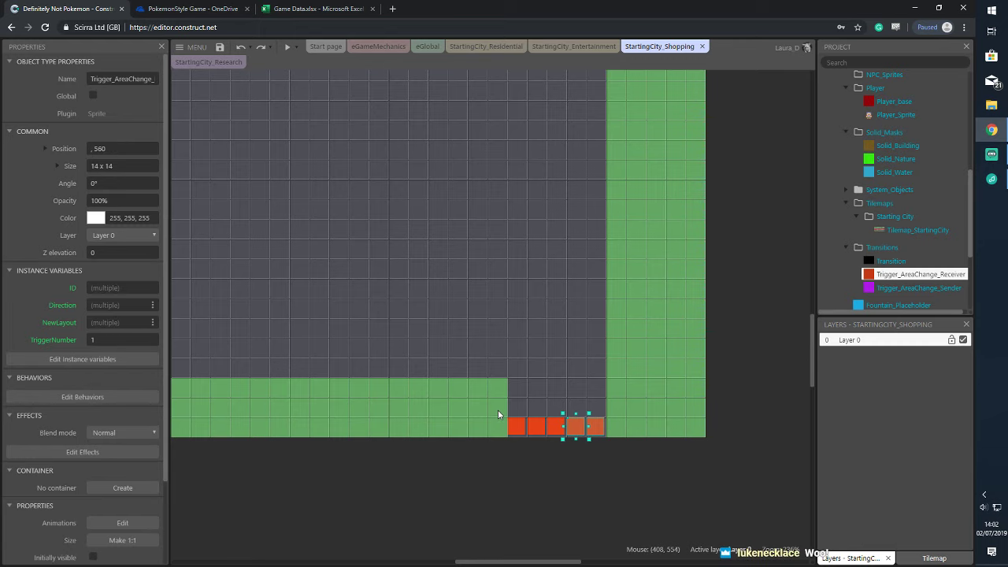
click(498, 414)
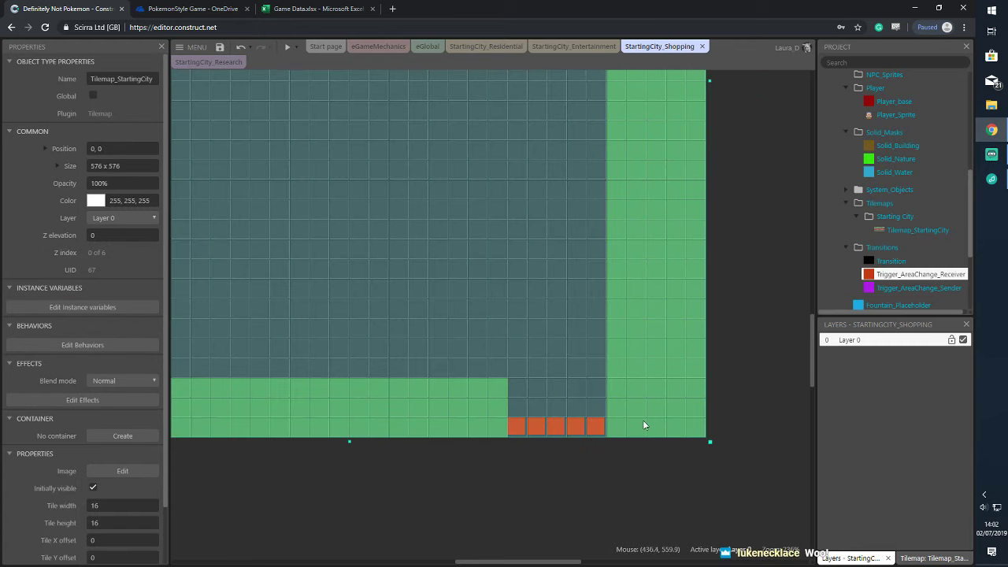
Lock the Shopping layout's city tilemap so it can't be selected
right_click(686, 377)
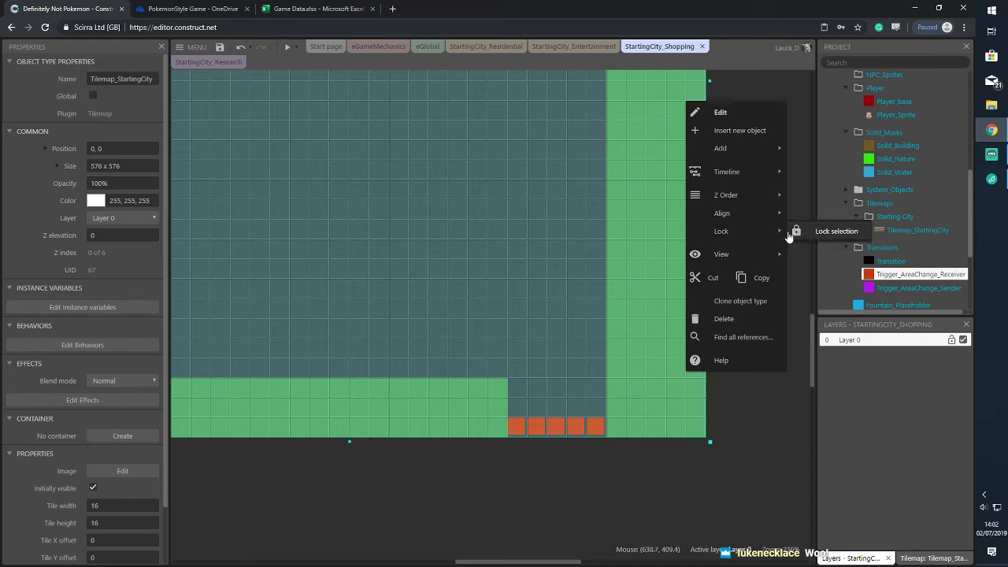
click(799, 234)
click(742, 334)
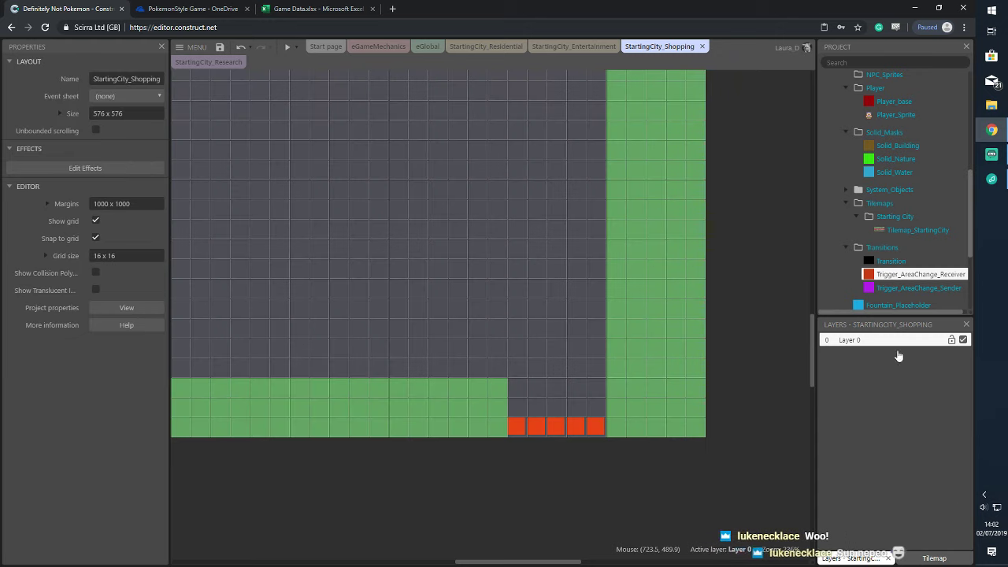
Switch to the StartingCity_Residential layout to view its triggers and layers
scroll(915, 169, up, 5)
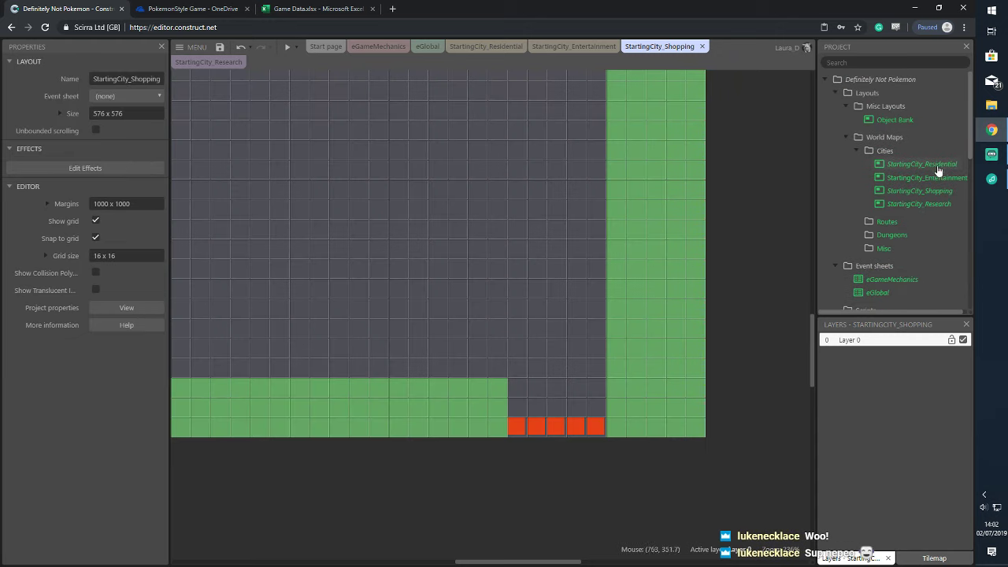
click(935, 166)
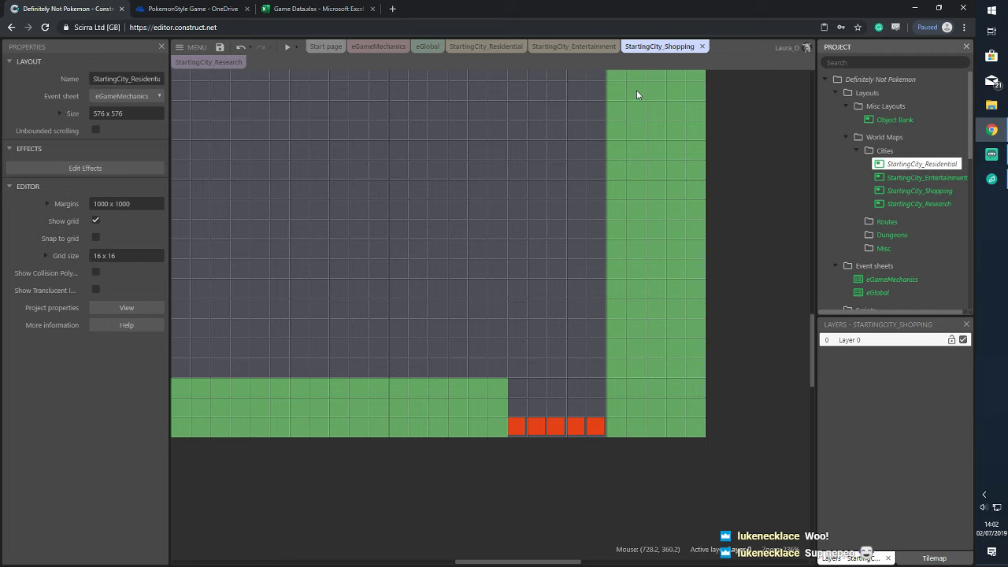
click(484, 47)
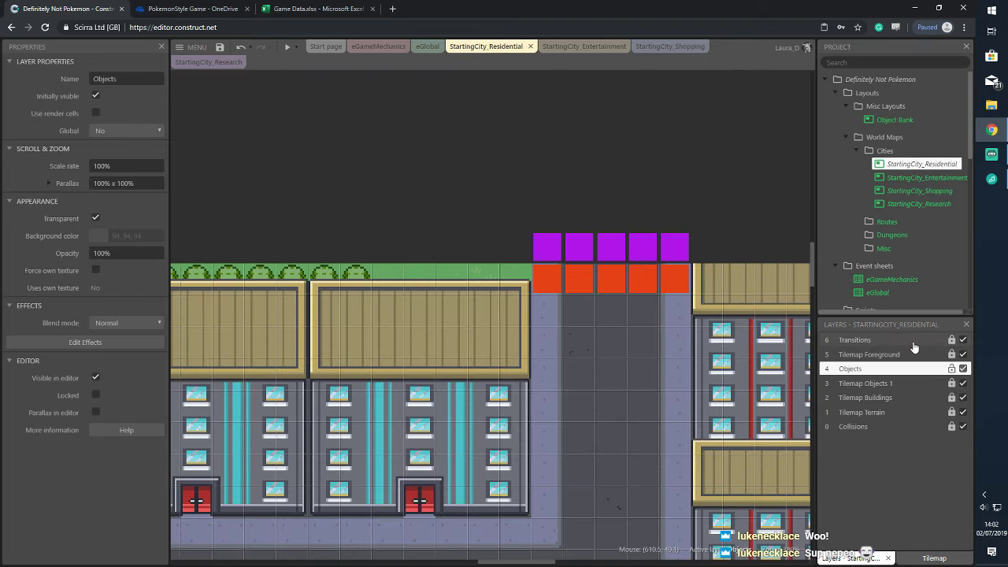
click(923, 192)
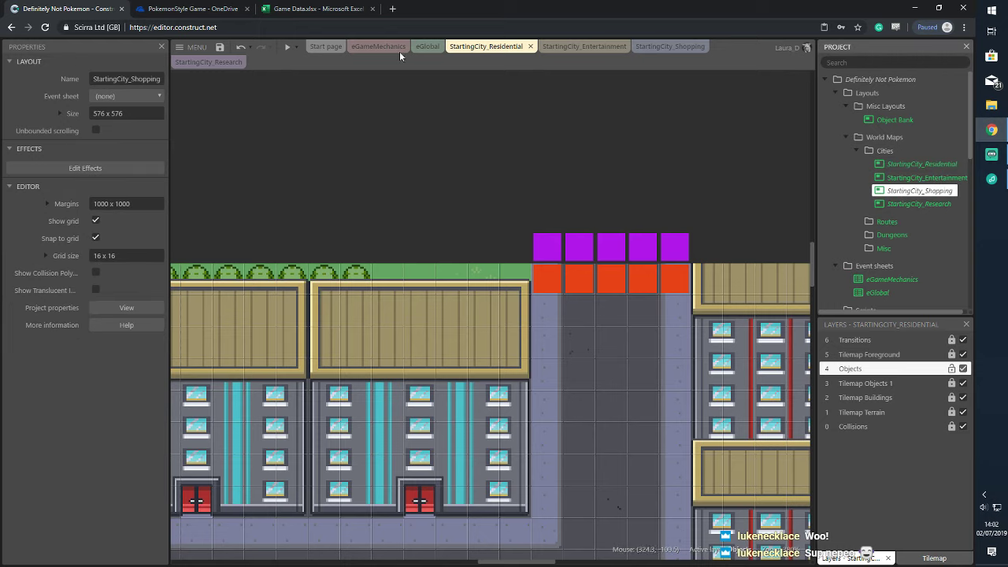
Add six new layers (Layer 1 to Layer 6) to the StartingCity_Shopping layout
click(667, 48)
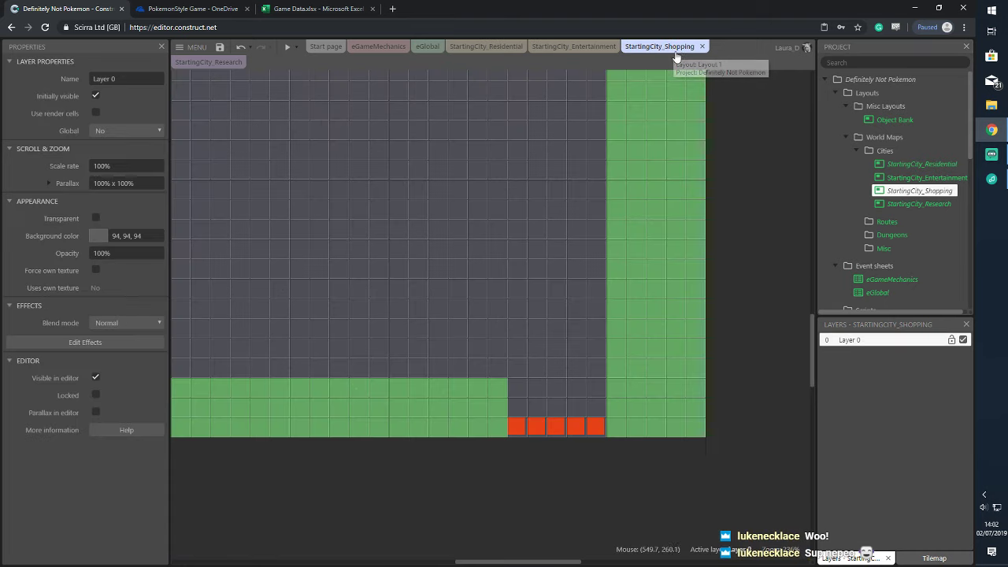
right_click(881, 357)
click(879, 375)
right_click(887, 374)
click(890, 387)
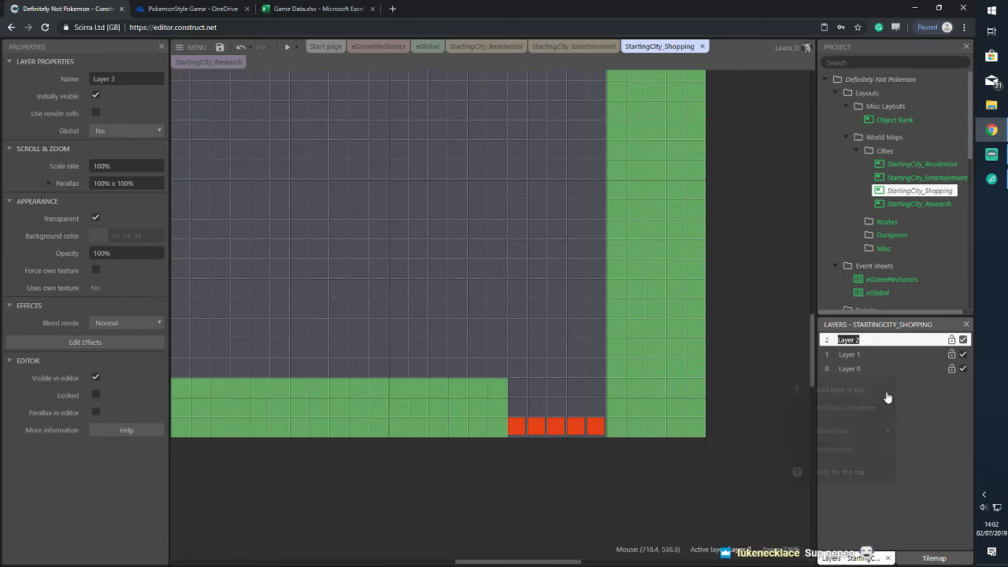
right_click(893, 400)
click(895, 411)
right_click(893, 412)
click(894, 421)
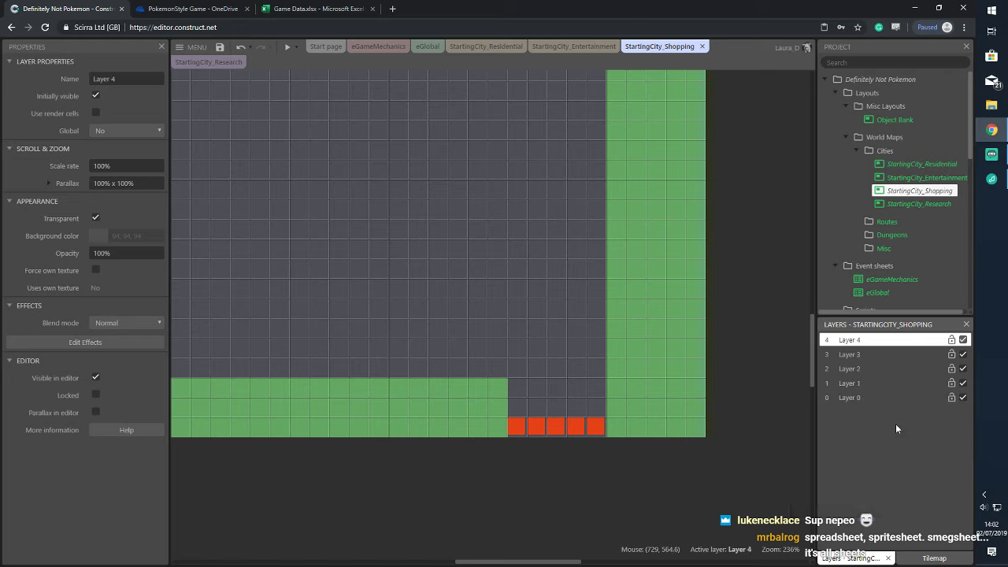
right_click(895, 424)
click(895, 433)
right_click(895, 448)
click(885, 460)
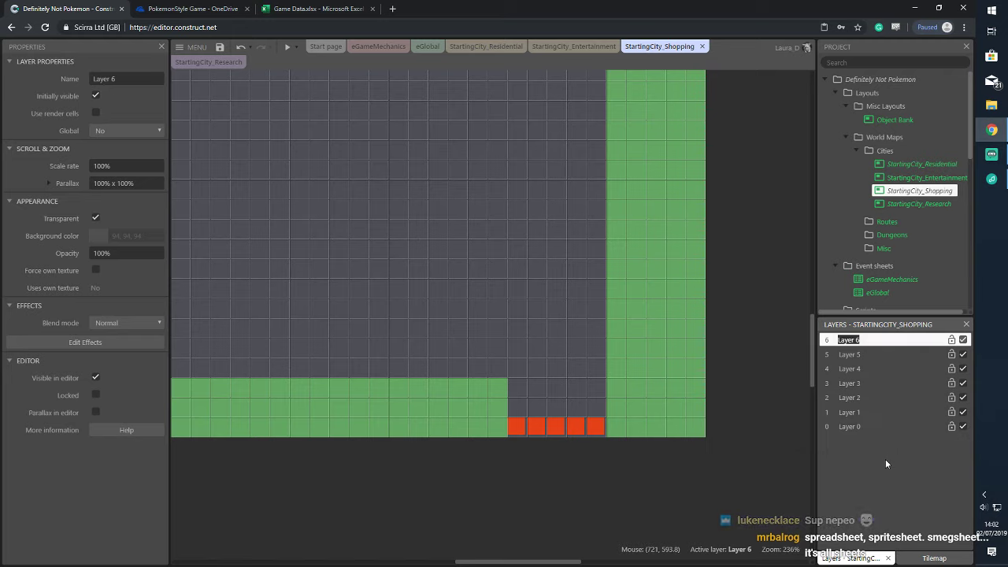
Rename the bottom layer, Layer 0, to Collisions
click(868, 427)
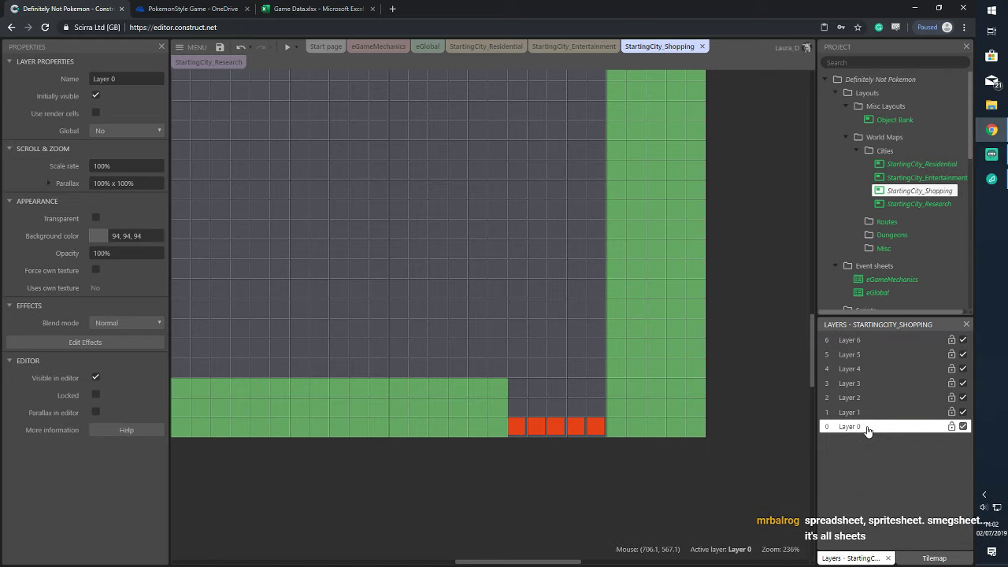
right_click(868, 426)
click(906, 310)
text(Collisions)
key(Return)
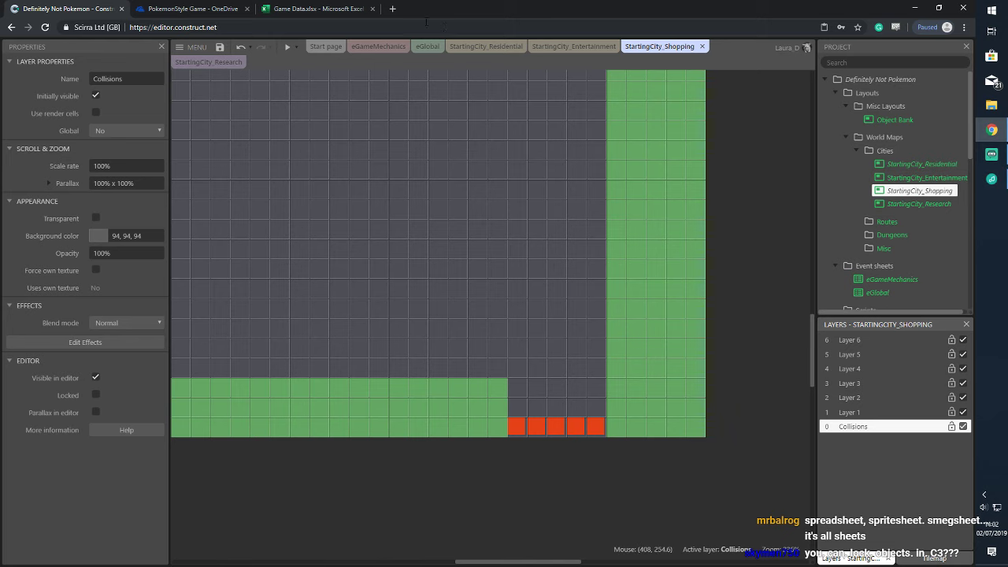
Rename Layer 6 to Transitions, matching the Residential layout's layer names
click(490, 49)
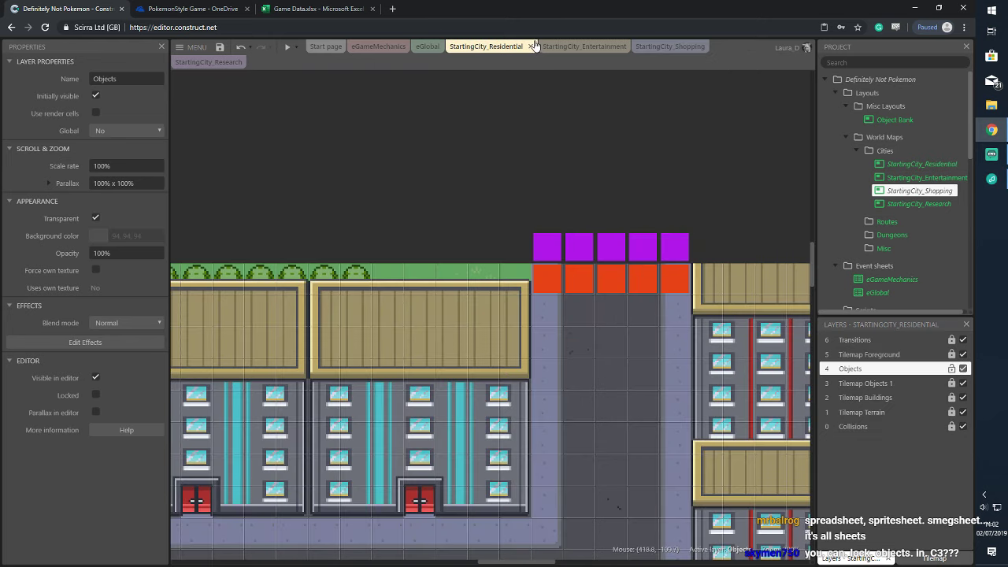
click(658, 46)
right_click(888, 340)
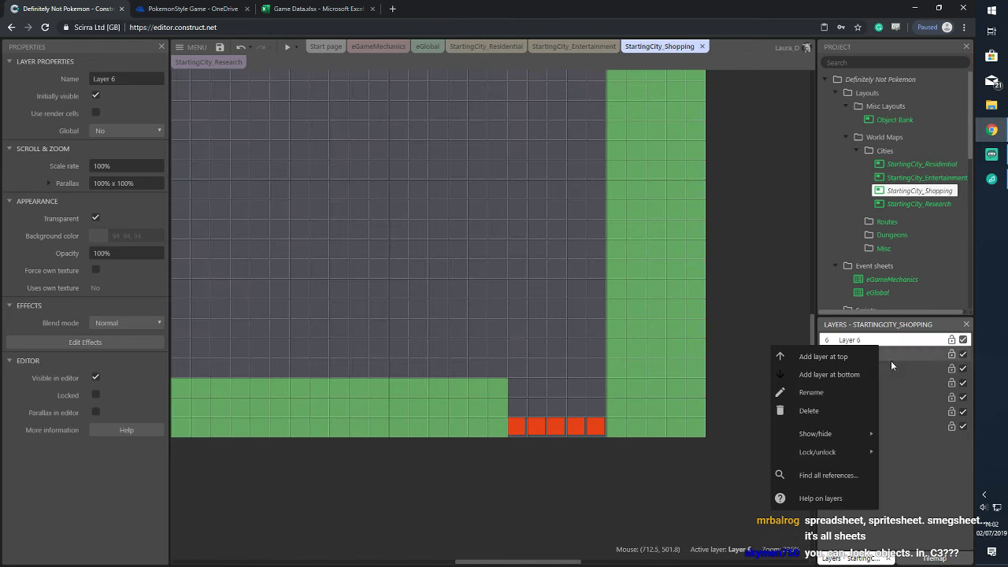
click(815, 392)
text(Trans)
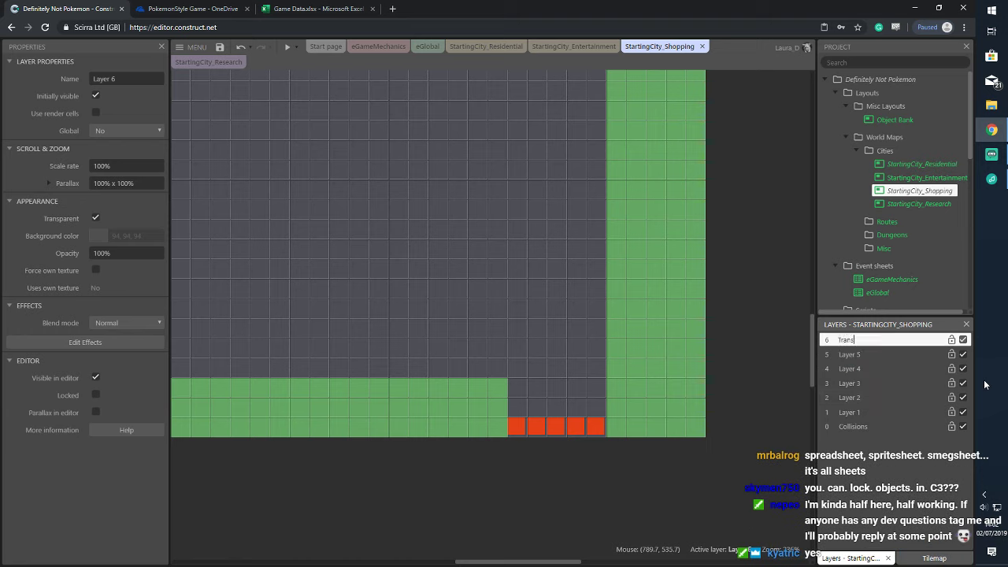
key(Return)
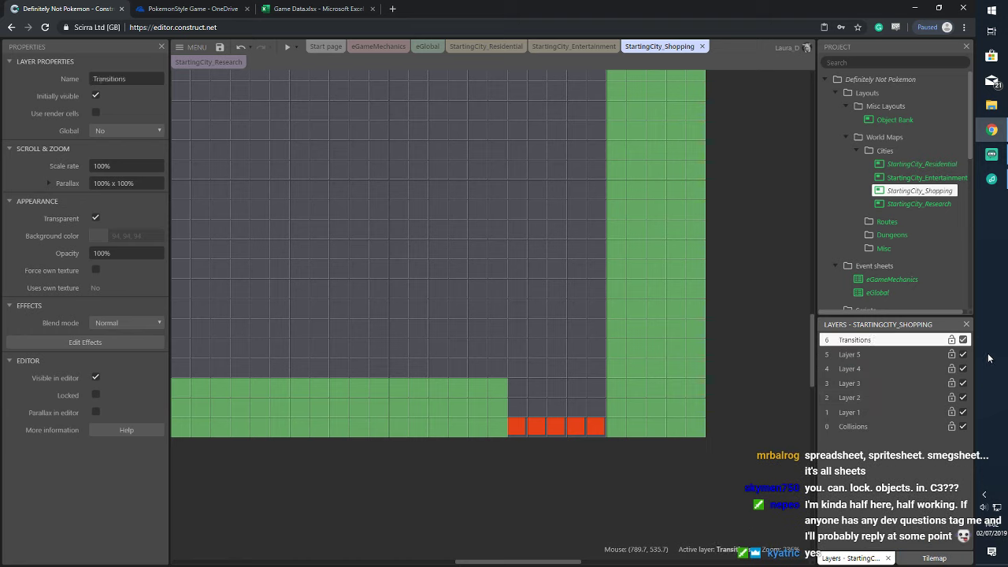
Rename Layer 5 to Tilemap Foreground
right_click(865, 360)
click(843, 463)
right_click(859, 356)
click(907, 403)
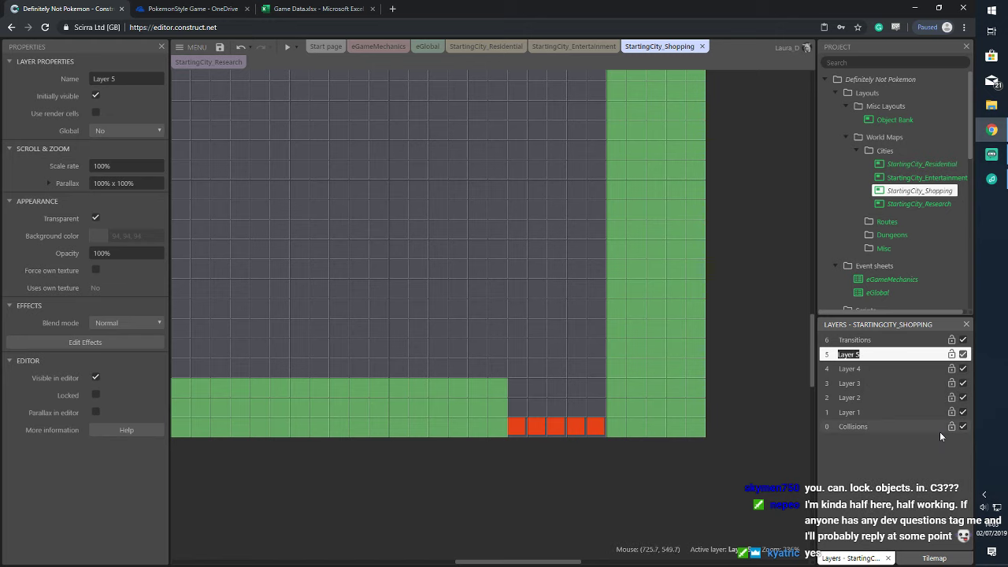
text(Tilemap)
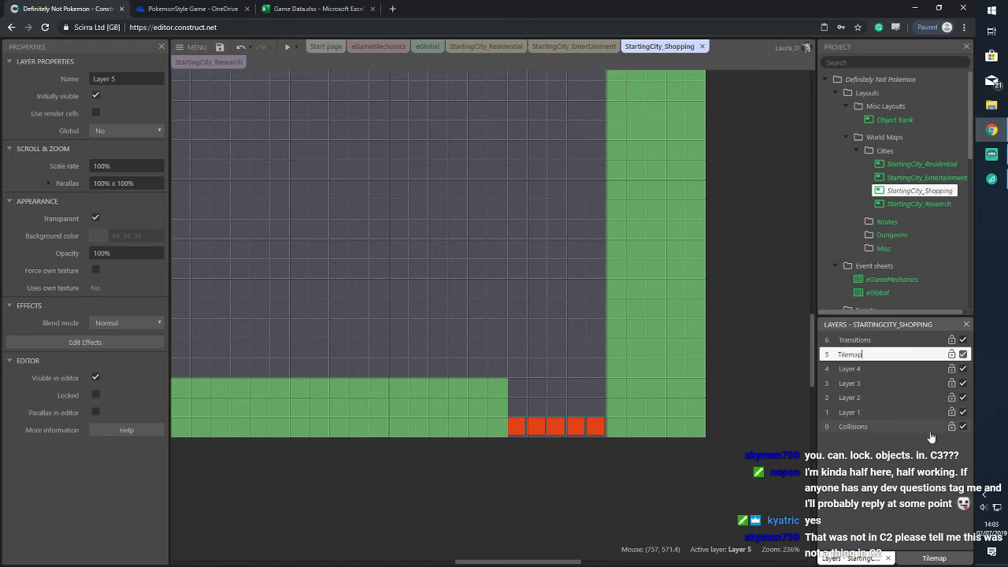
text( Fo)
text(reground)
key(Return)
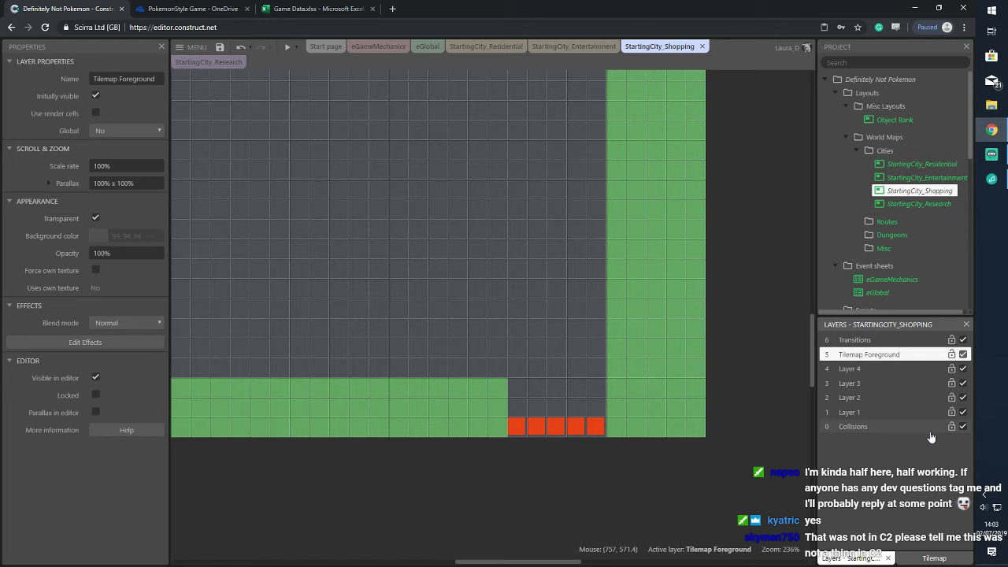
Rename Layer 4 to Objects
click(467, 46)
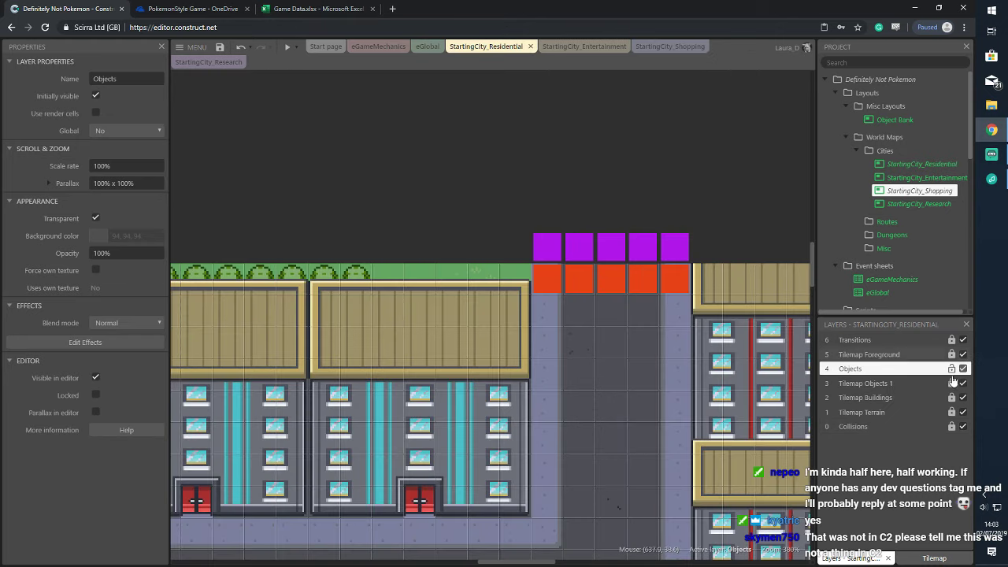
click(665, 47)
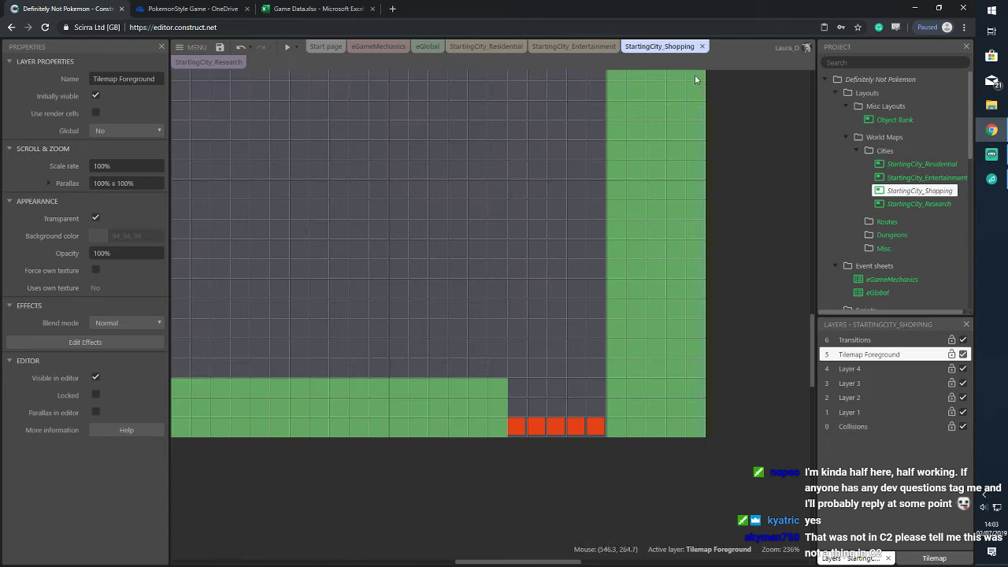
click(870, 370)
right_click(875, 371)
click(909, 417)
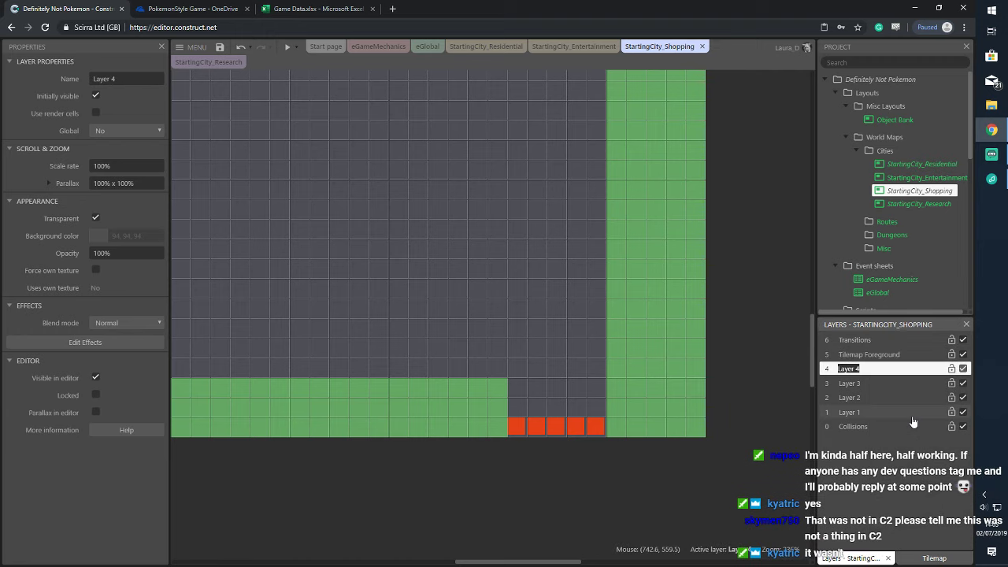
text(Objects)
key(Return)
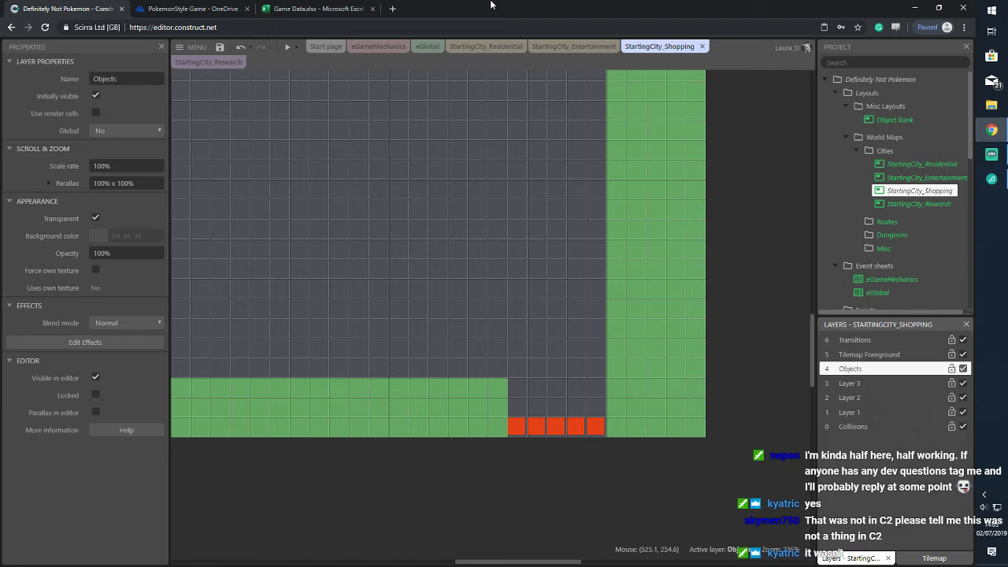
Rename Layer 3 to Tilemap Objects 1
click(487, 46)
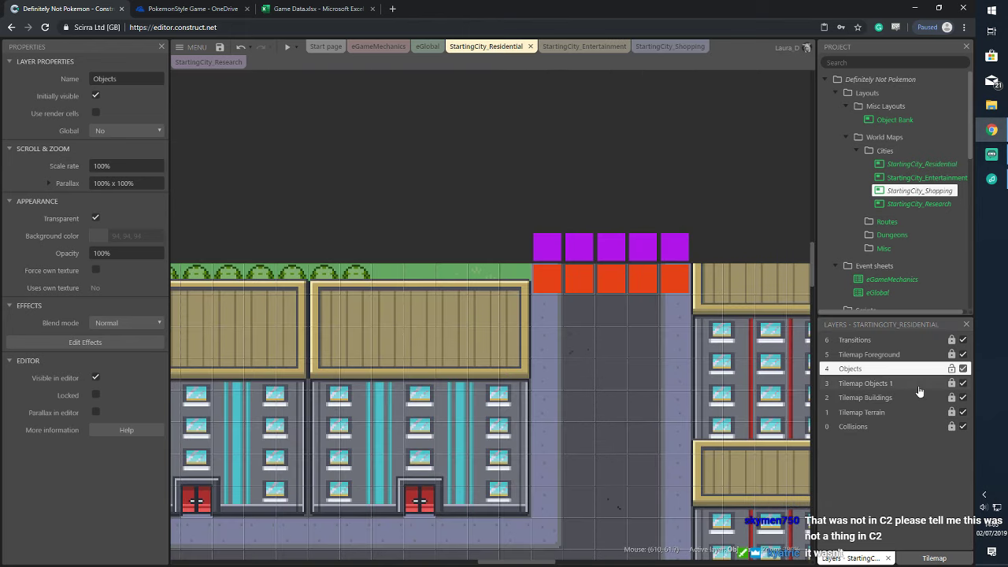
click(670, 47)
click(847, 383)
right_click(871, 385)
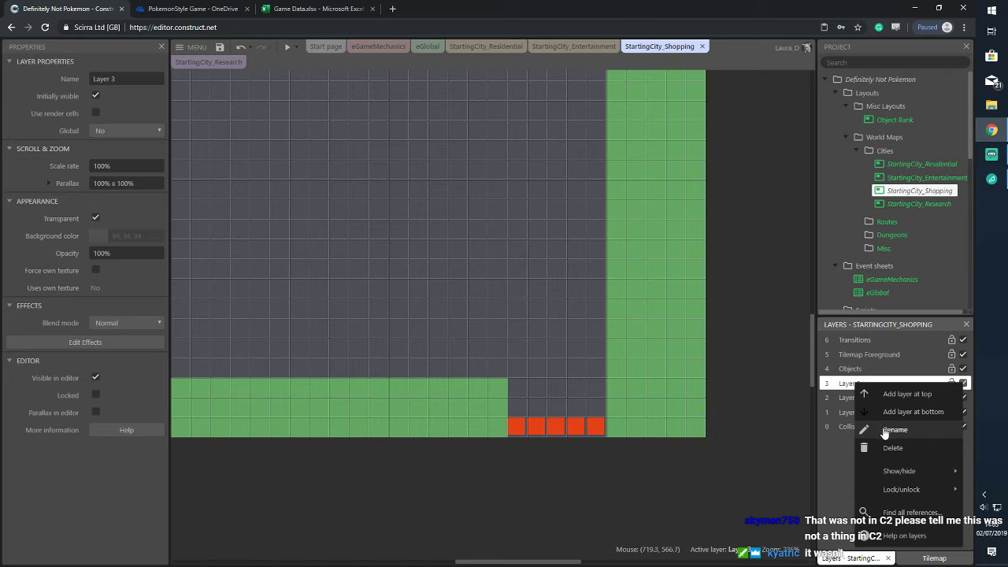
click(882, 430)
text(Ti)
text(lemap Ob)
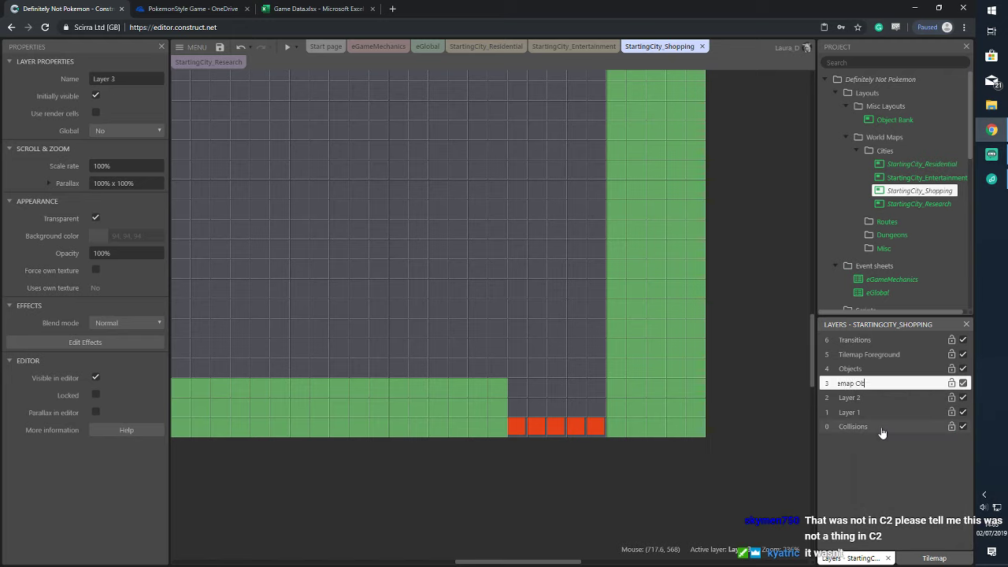
text(jects)
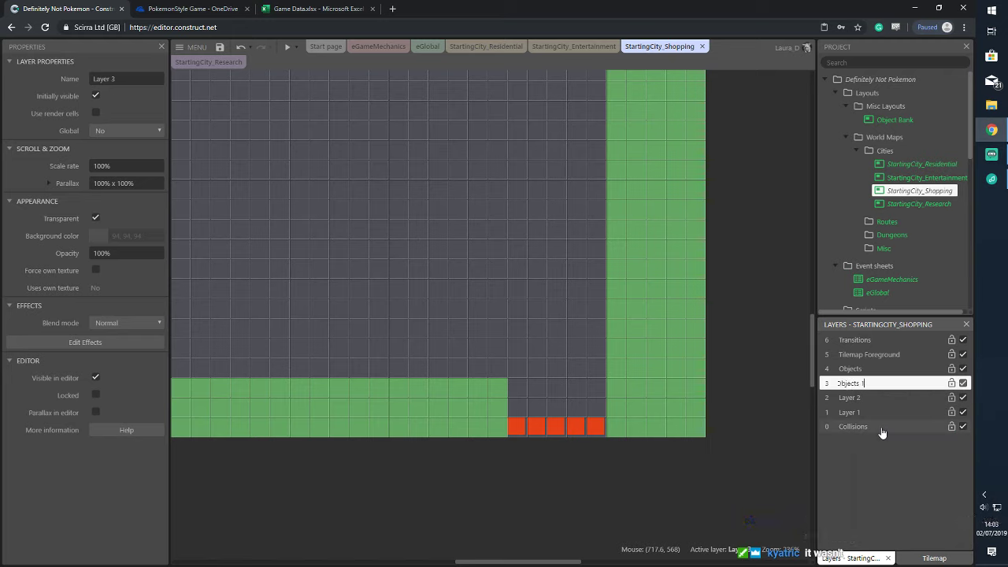
text( 1)
key(Return)
Rename Layer 2 to Tilemap Buildings
click(866, 398)
right_click(870, 398)
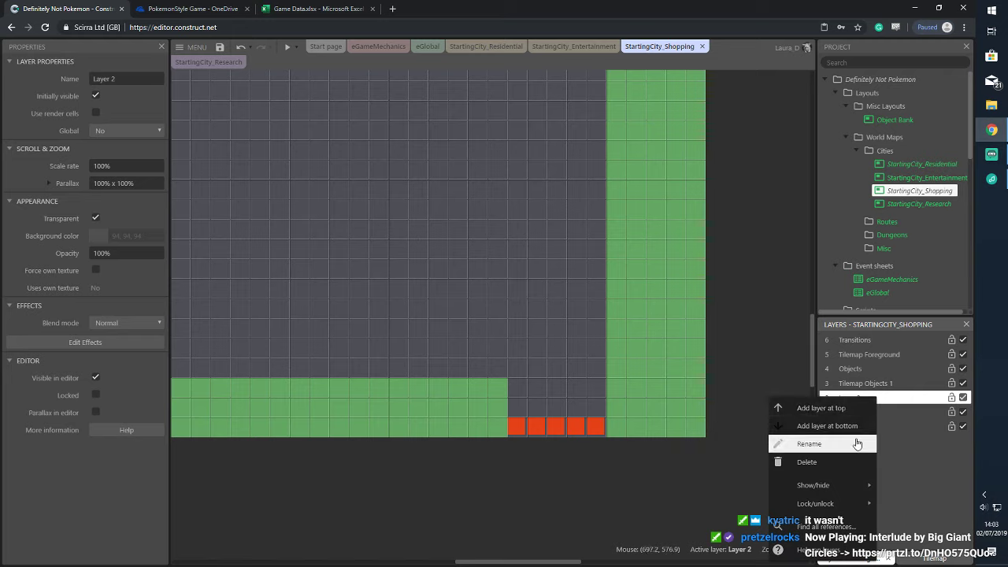
click(856, 444)
text(Tile)
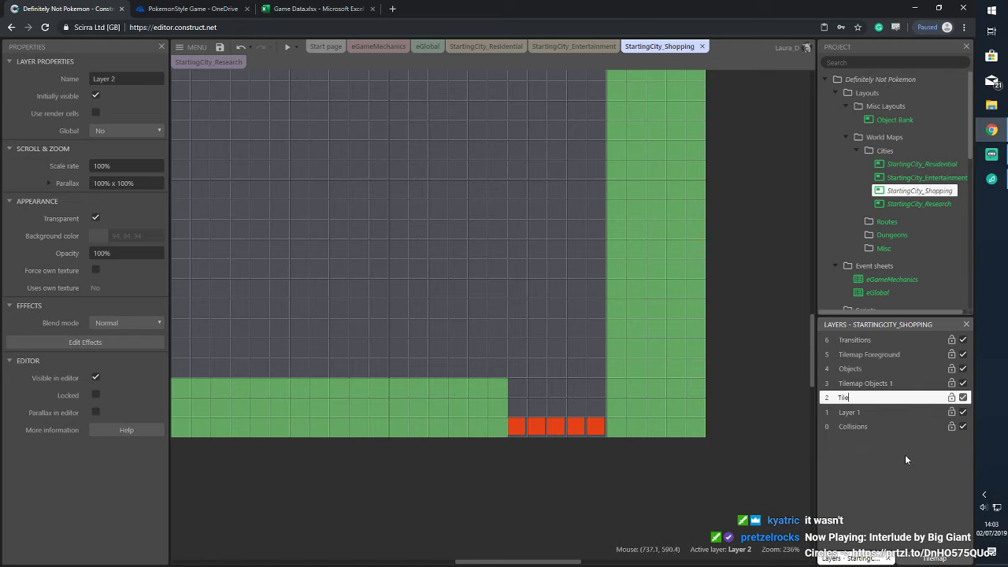
text(map)
key(Return)
text(Buildings)
key(Return)
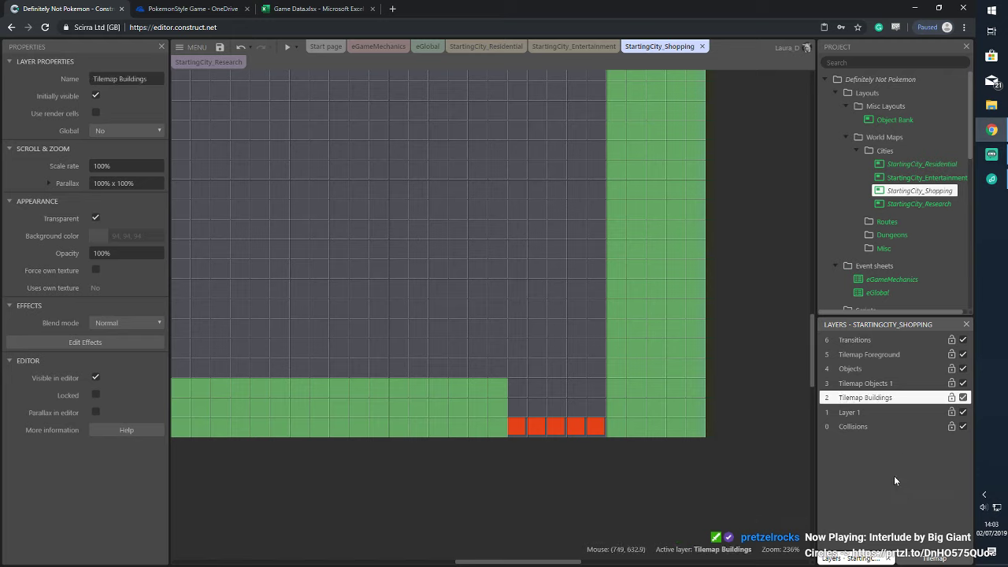
Rename Layer 1 to Tilemap Terrain
right_click(882, 412)
click(841, 296)
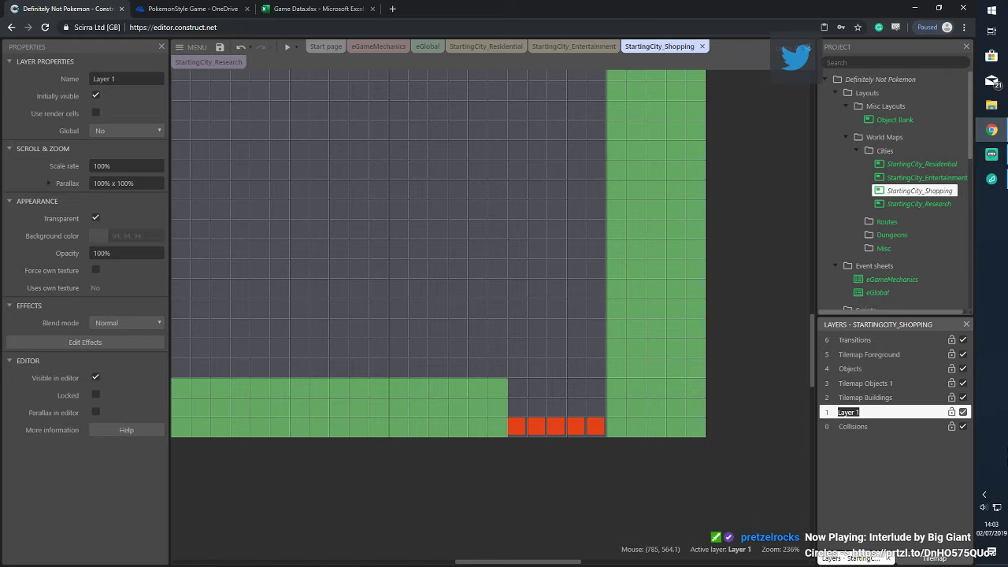
text(Terrain)
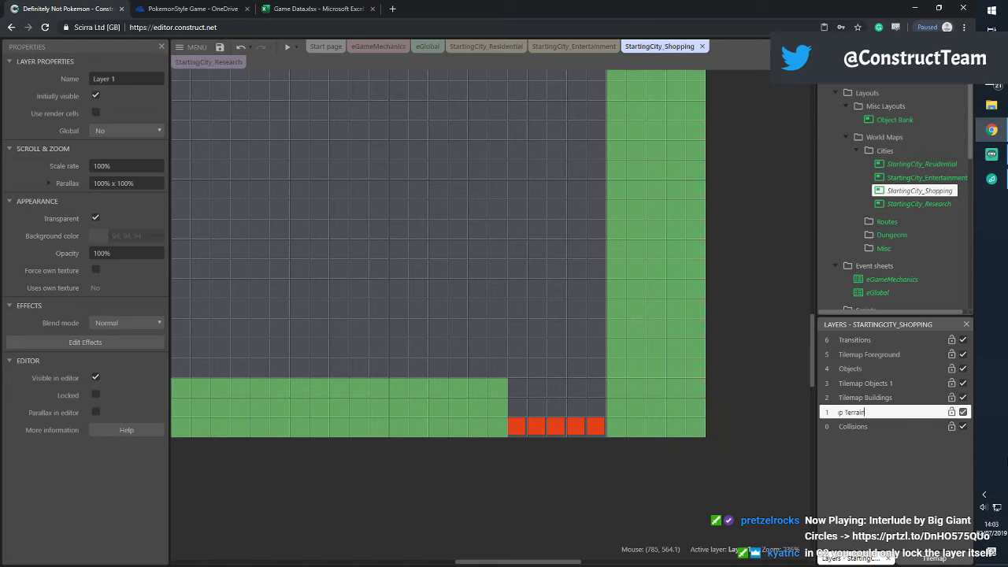
key(Return)
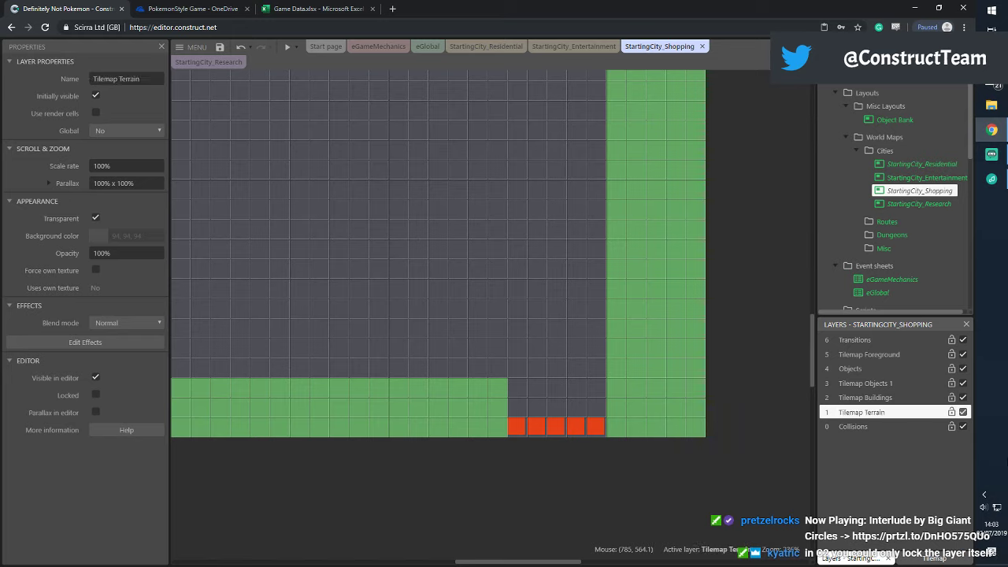
Unlock all objects on the Collisions layer
click(640, 318)
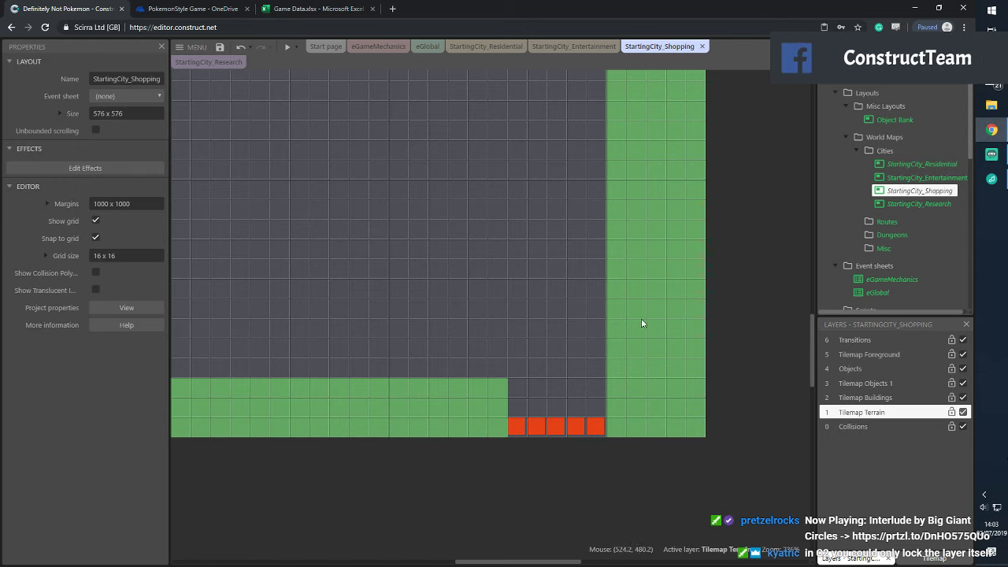
right_click(641, 318)
mouse_move(744, 376)
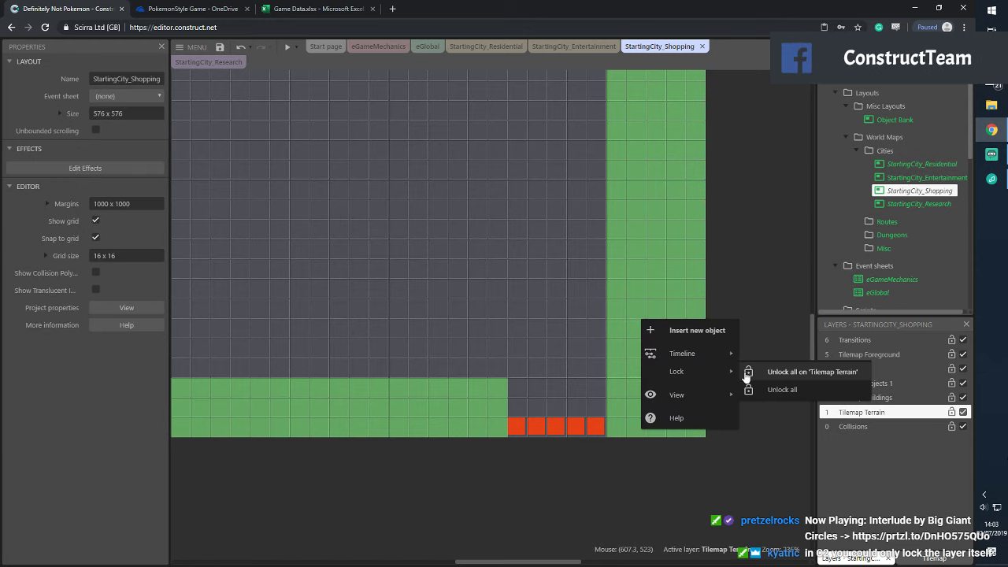
click(874, 426)
right_click(585, 282)
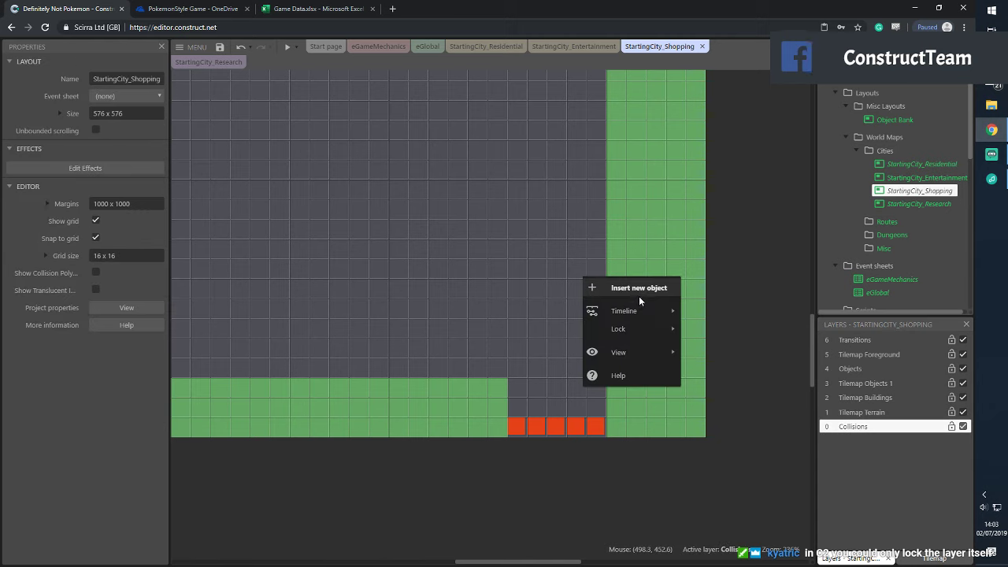
mouse_move(648, 329)
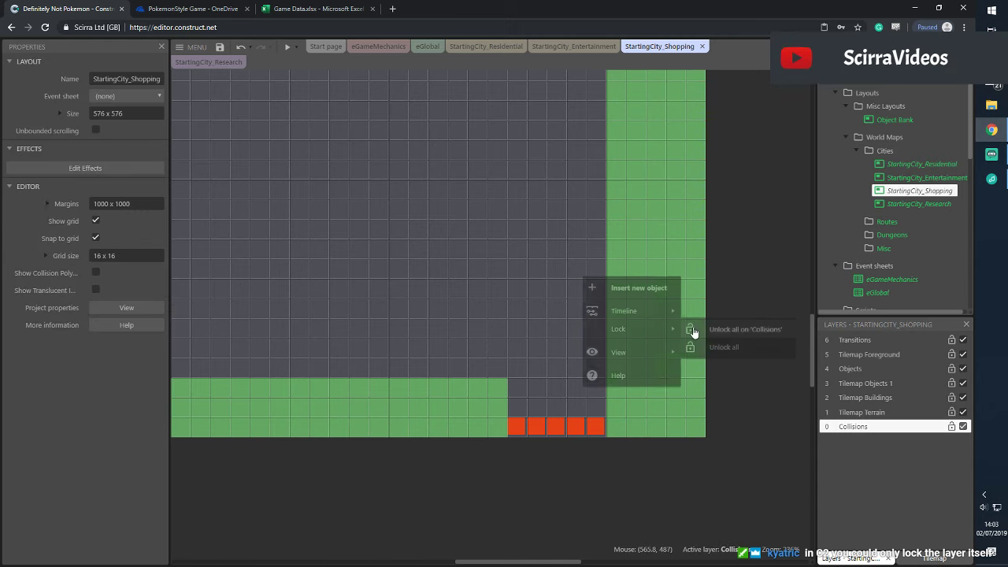
click(692, 329)
Move the city tilemap onto the Tilemap Terrain layer, then lock and hide that layer
drag(636, 302, 609, 310)
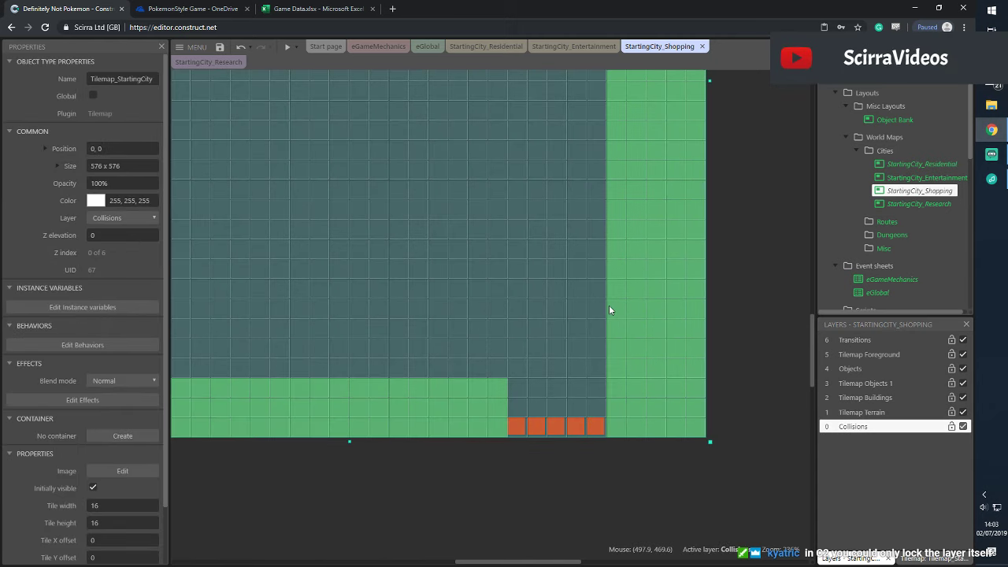
click(124, 214)
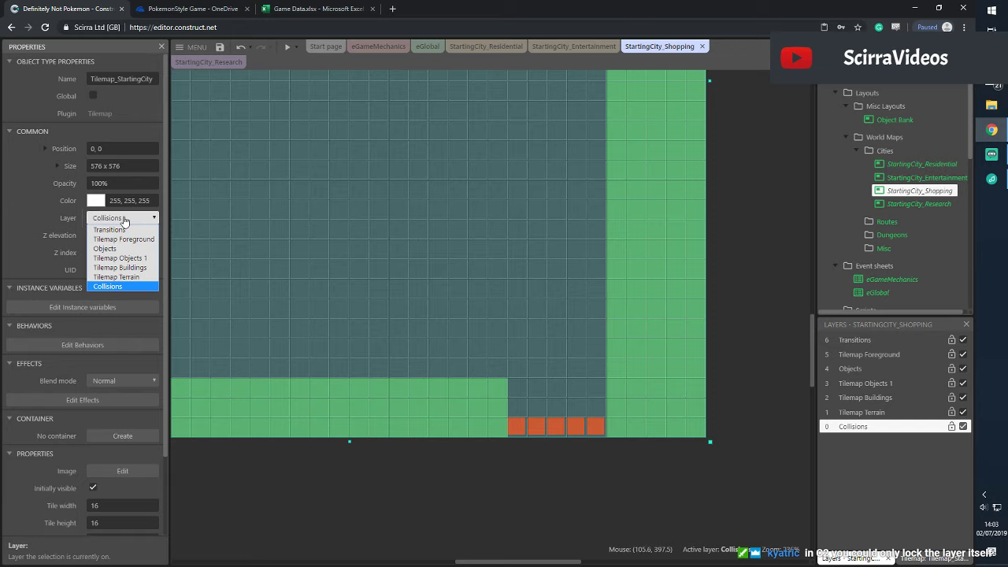
click(114, 273)
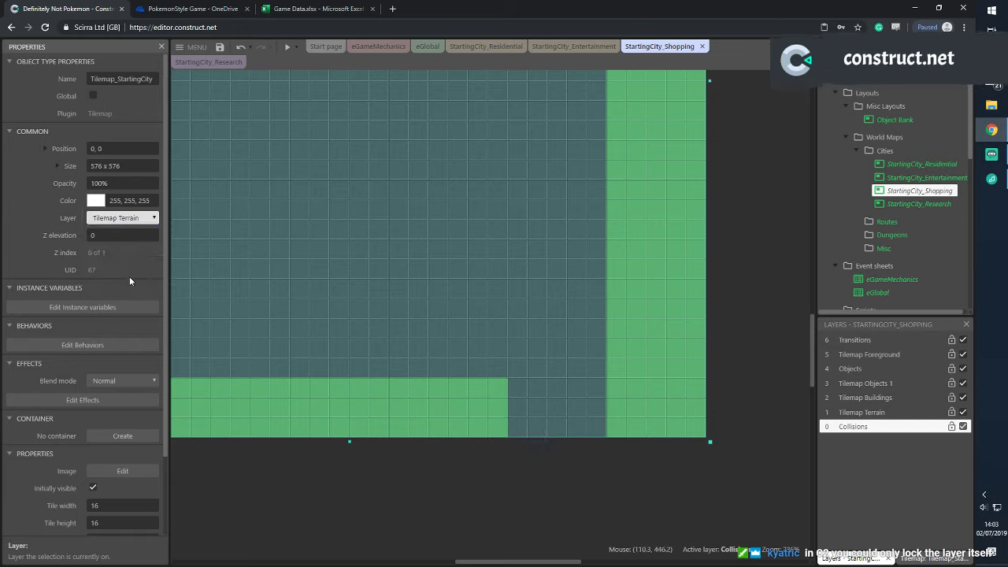
click(951, 413)
click(961, 412)
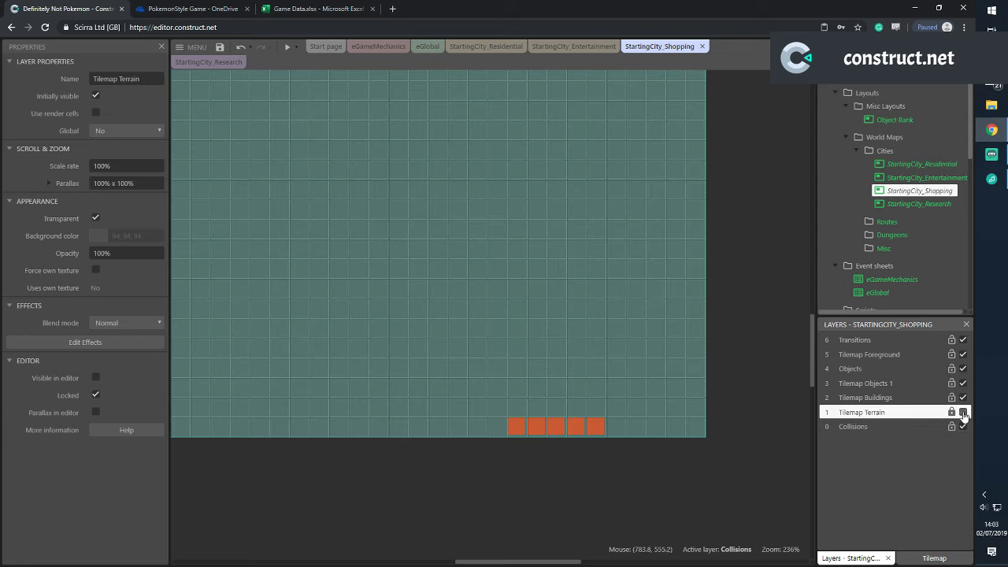
Move the five red trigger tiles onto the Objects layer and show Tilemap Terrain again
drag(499, 407, 621, 463)
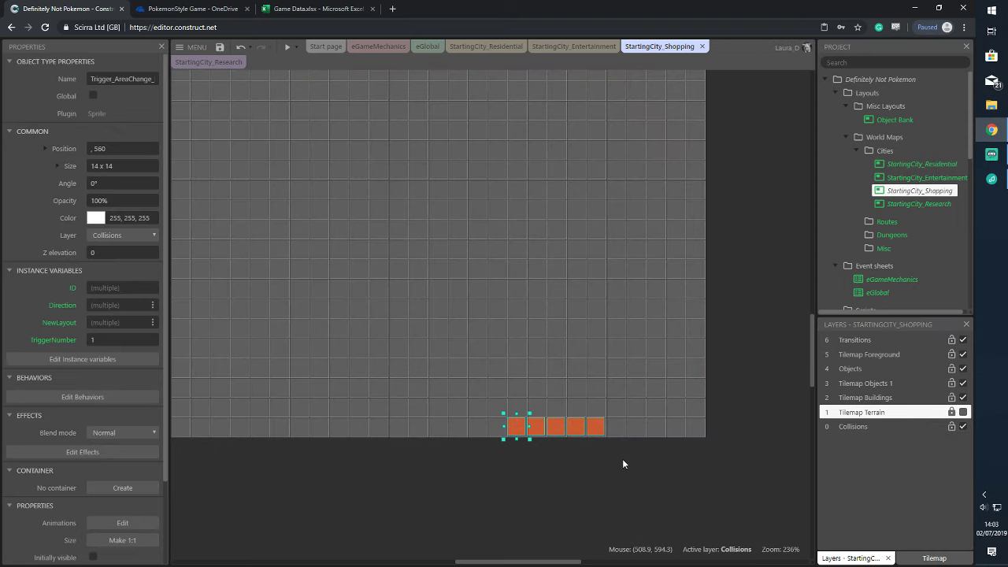
click(146, 235)
click(129, 266)
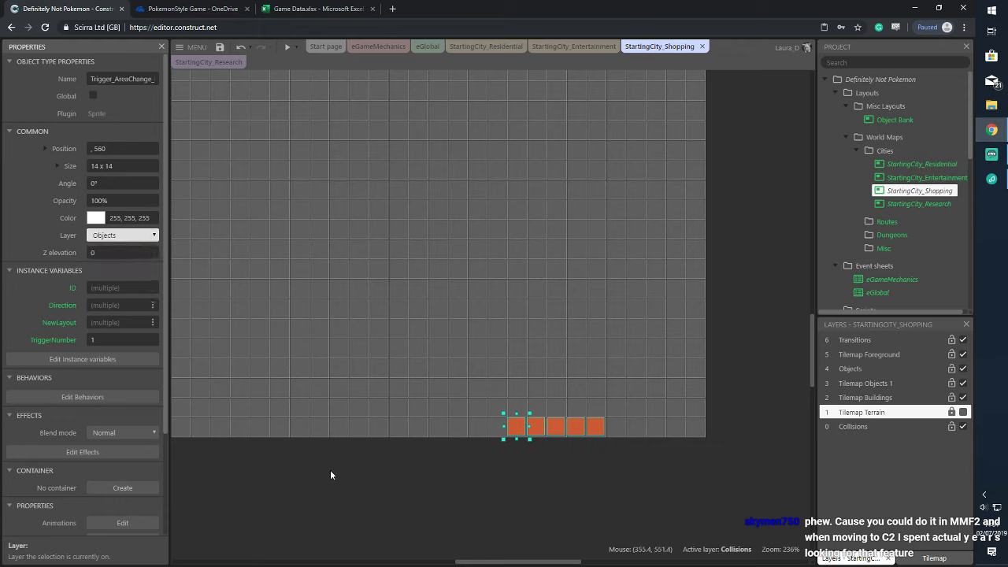
click(618, 487)
click(962, 412)
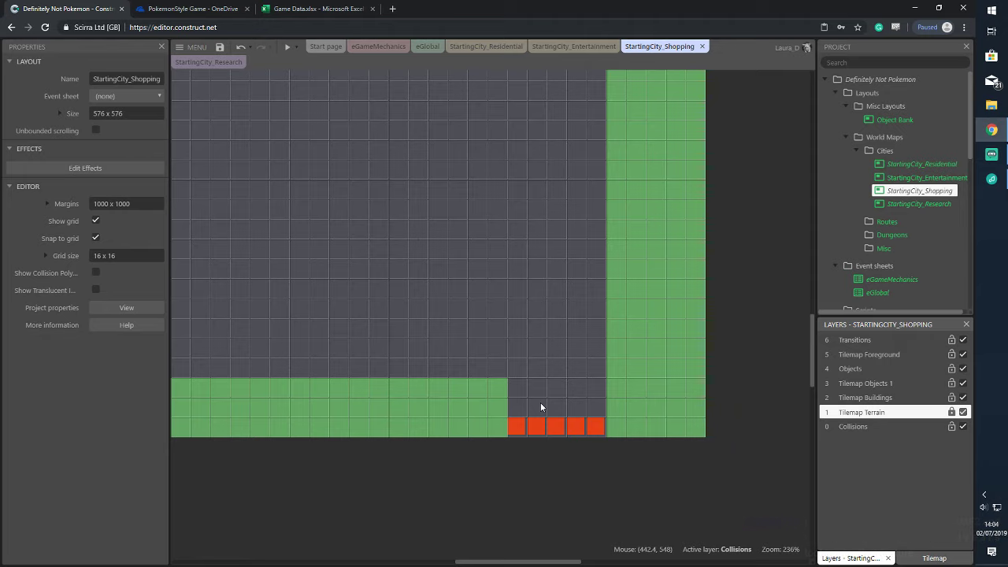
Lock the terrain tilemap in place on the Tilemap Terrain layer
right_click(479, 285)
click(885, 427)
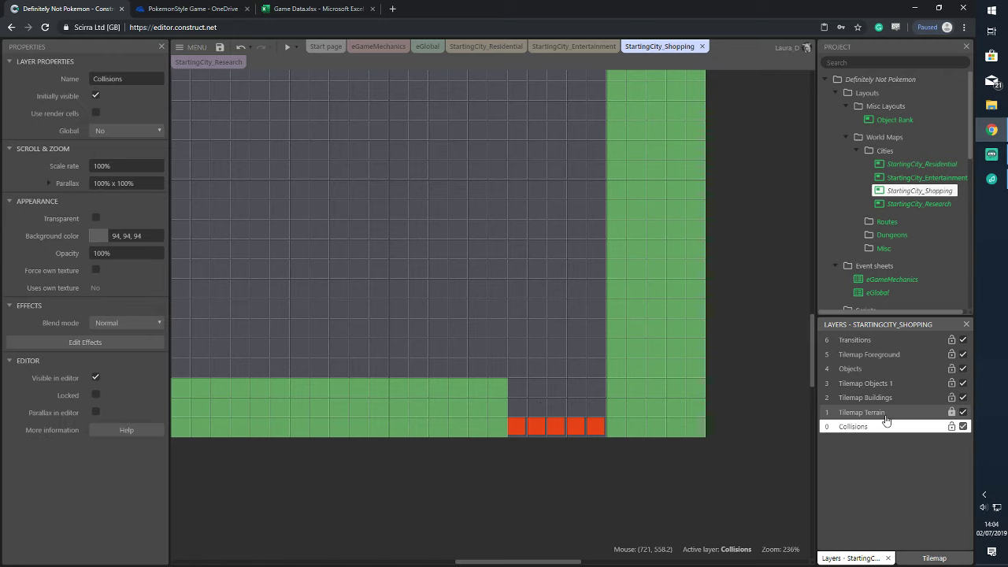
click(945, 412)
right_click(513, 233)
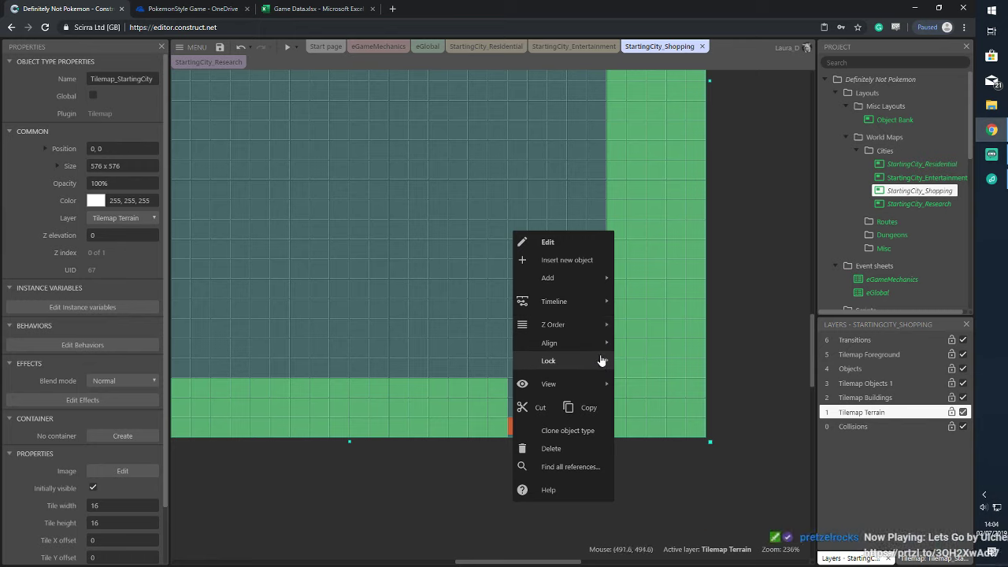
mouse_move(596, 361)
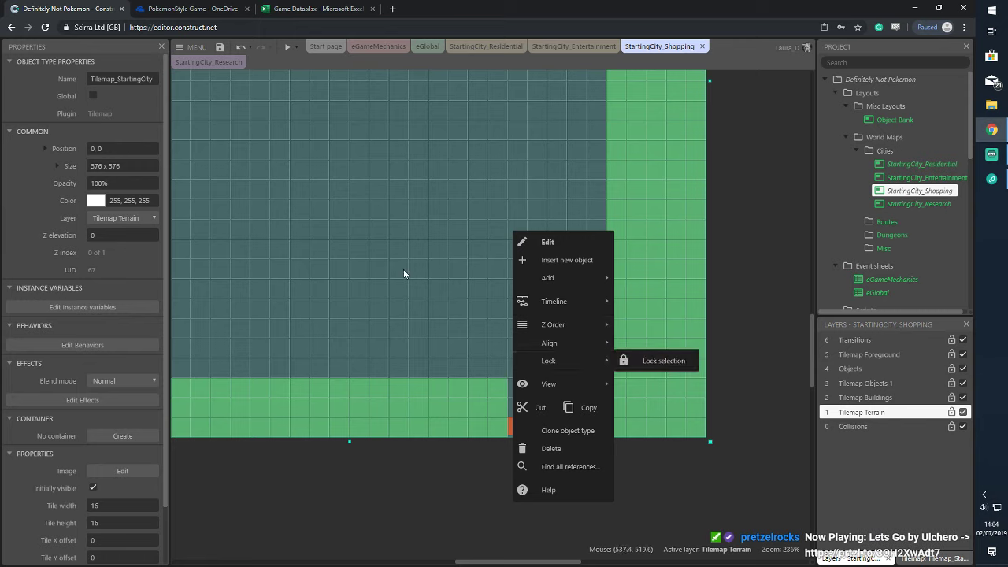
click(665, 361)
click(869, 410)
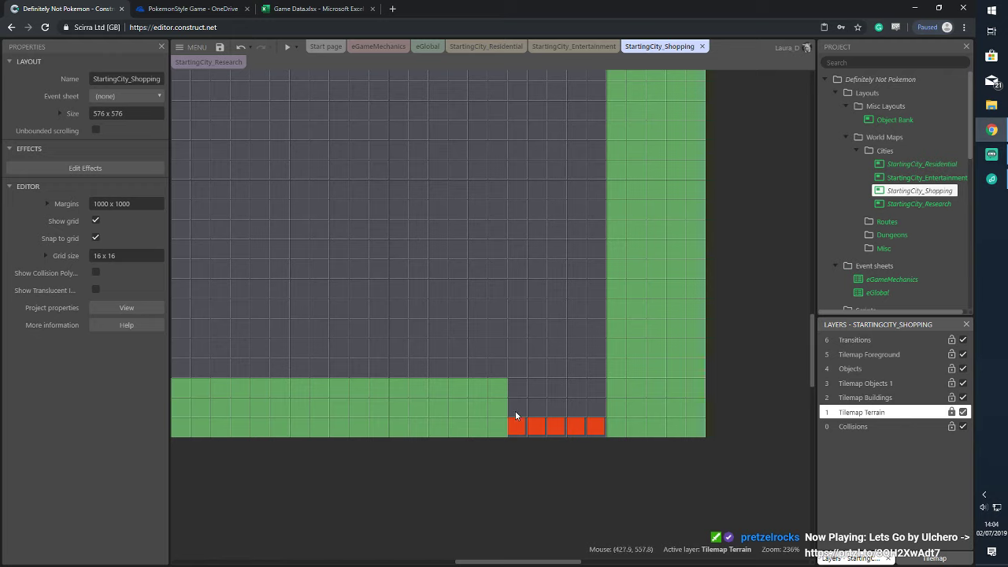
Select the five red trigger tiles on the Objects layer and nudge them down one pixel
drag(502, 410, 629, 455)
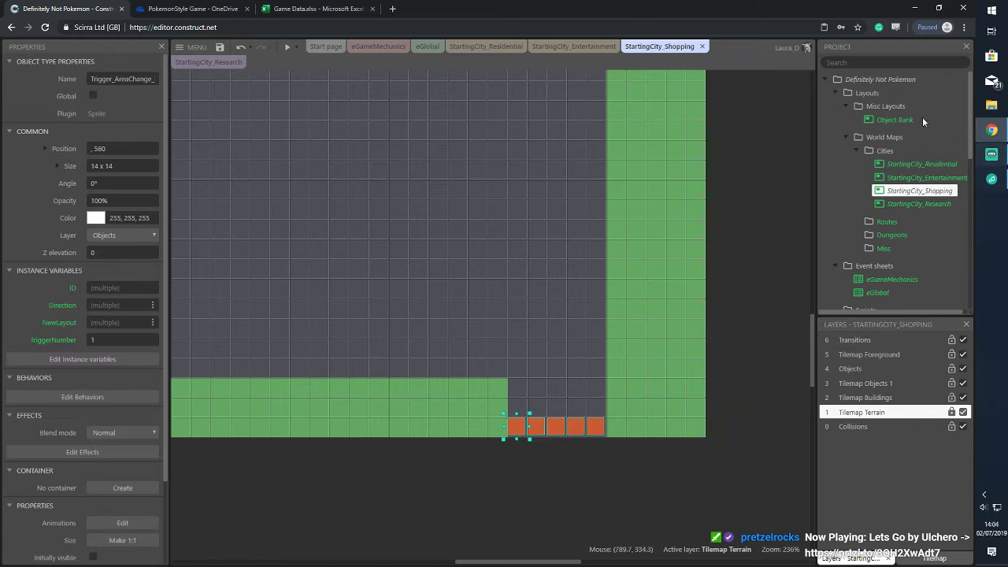
click(866, 368)
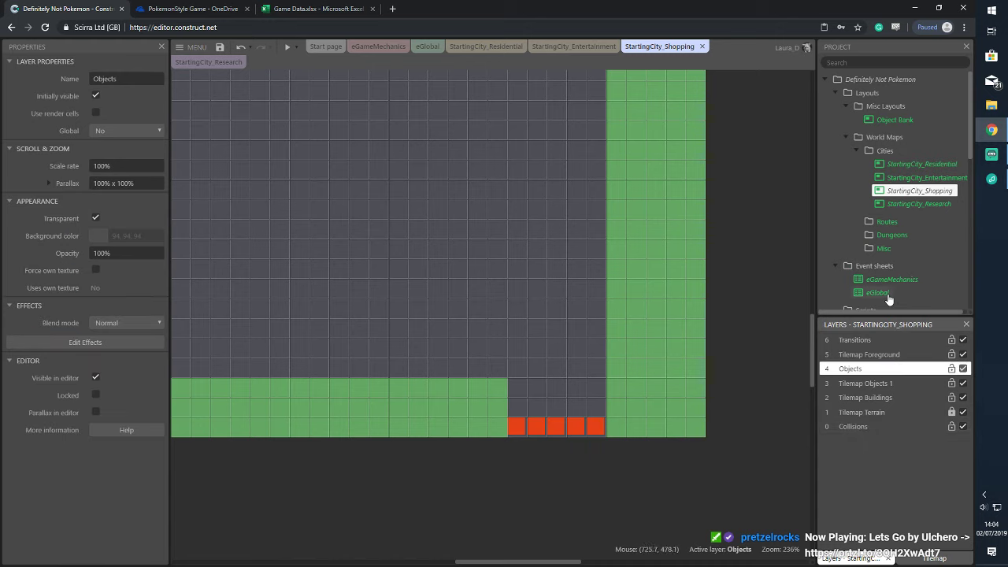
drag(484, 406, 639, 449)
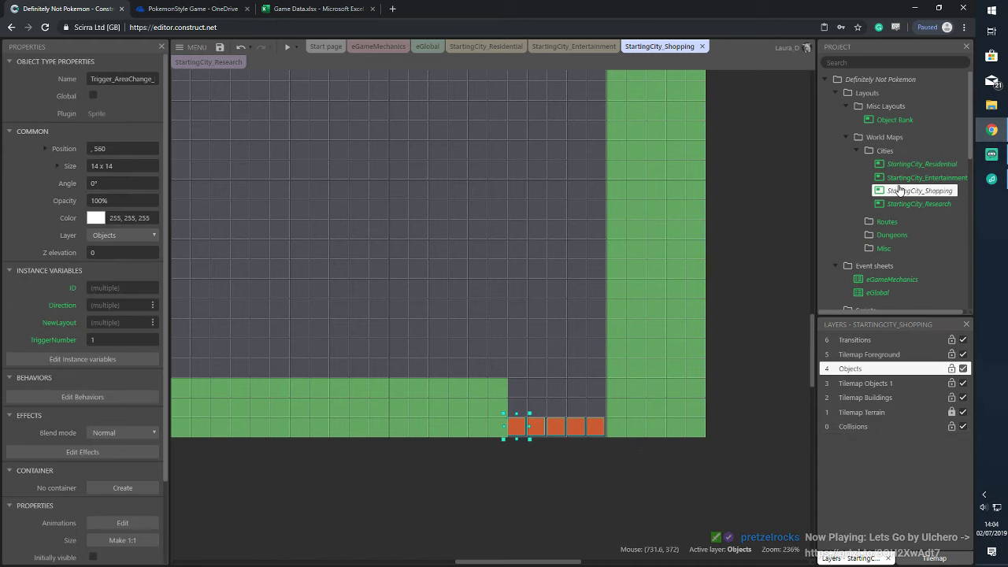
click(306, 185)
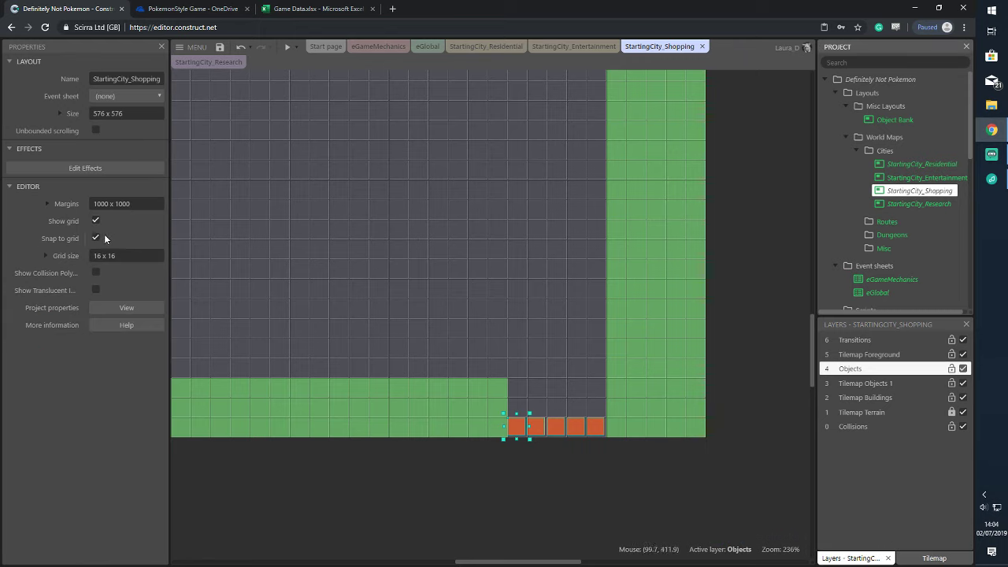
drag(496, 415, 613, 455)
key(Down)
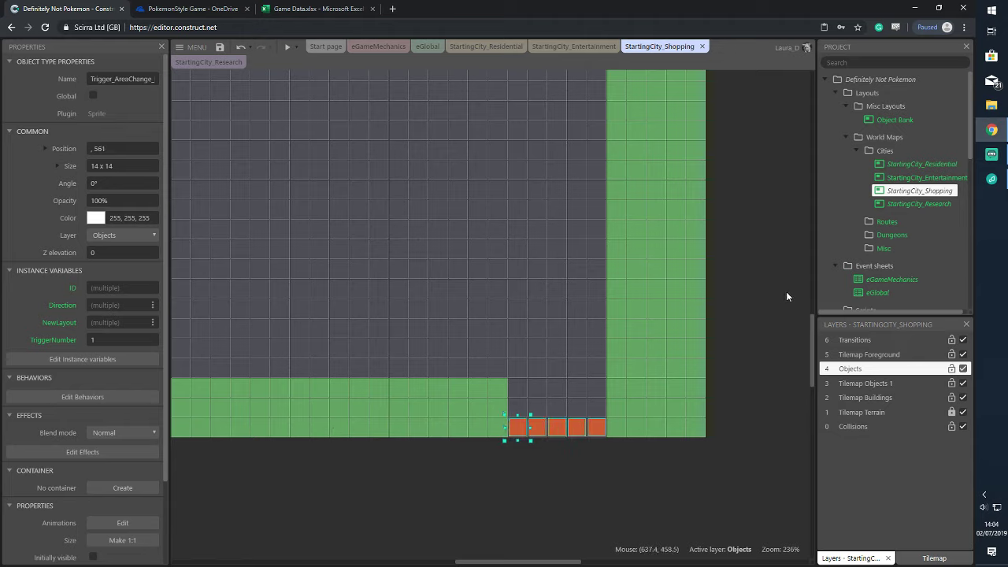
Step through the red tiles one by one, editing the third, fourth and fifth tiles' TriggerNumber
click(496, 443)
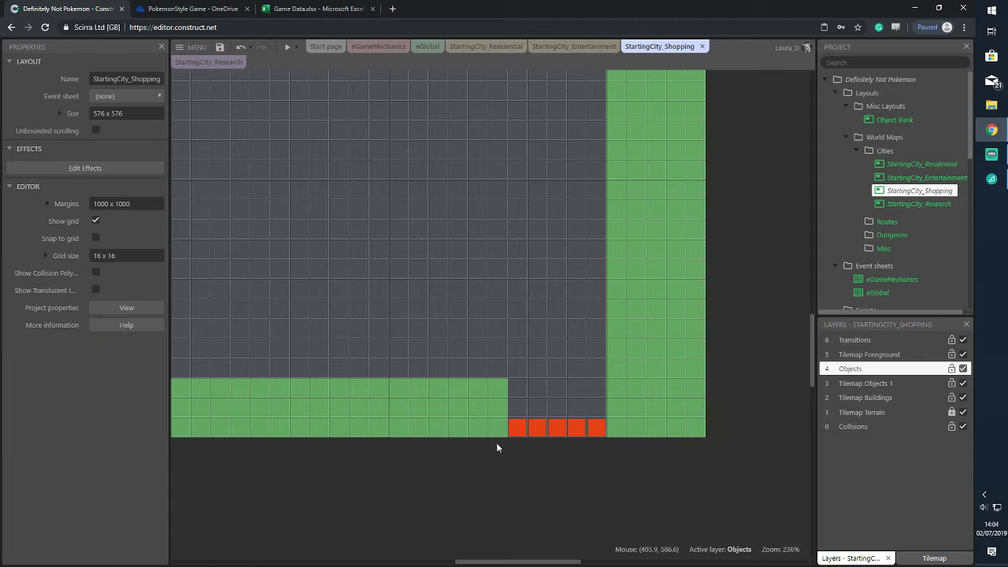
click(517, 427)
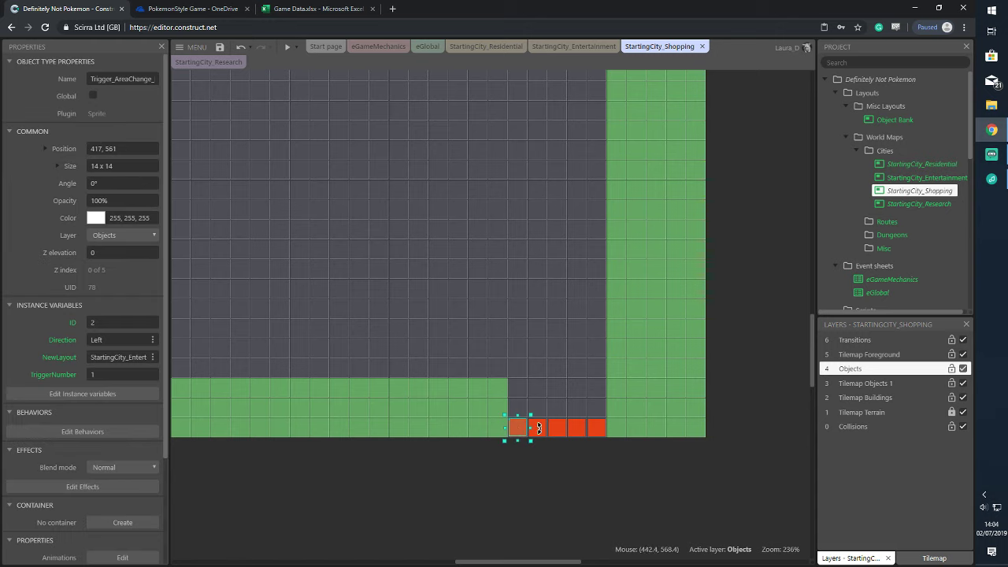
click(537, 428)
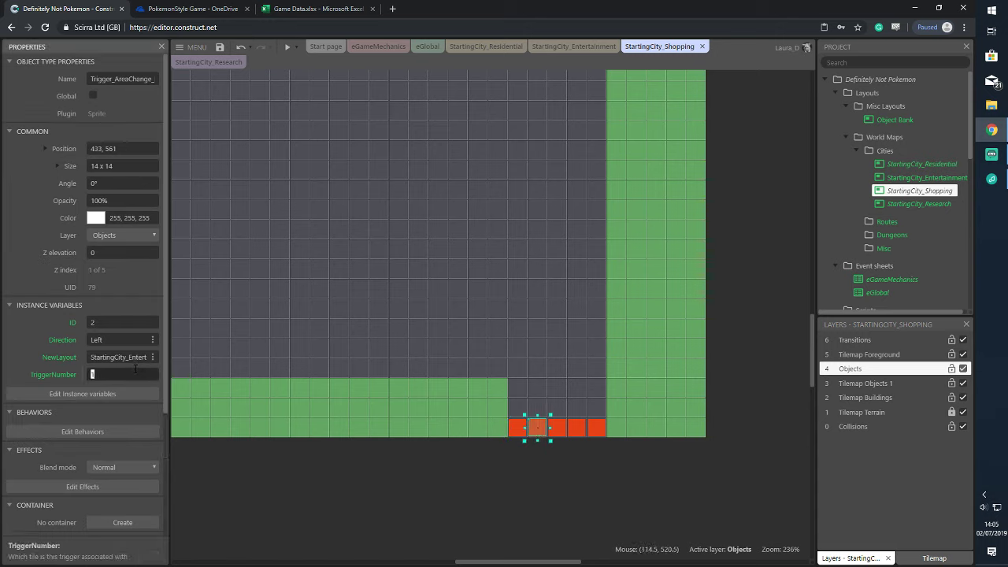
click(563, 429)
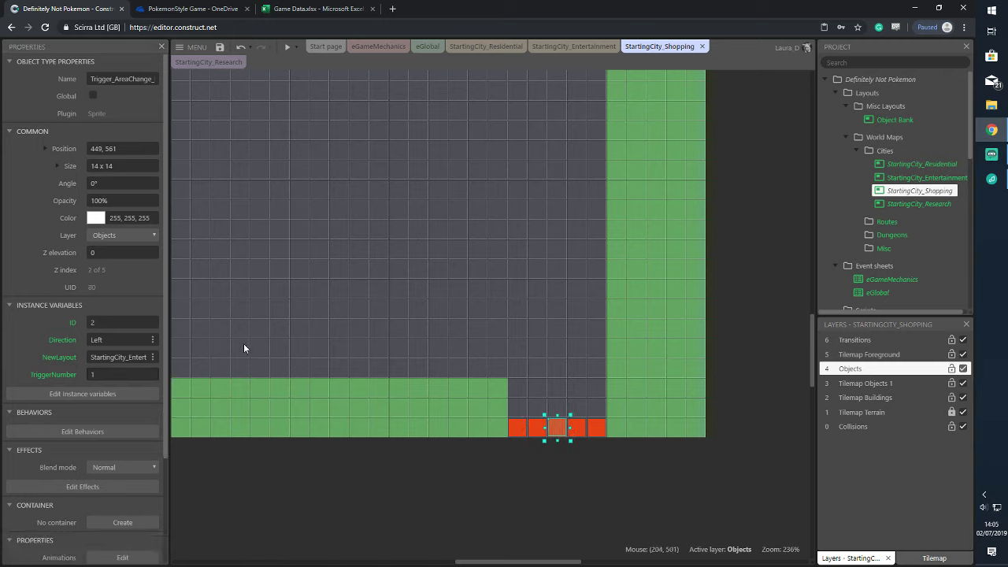
click(143, 368)
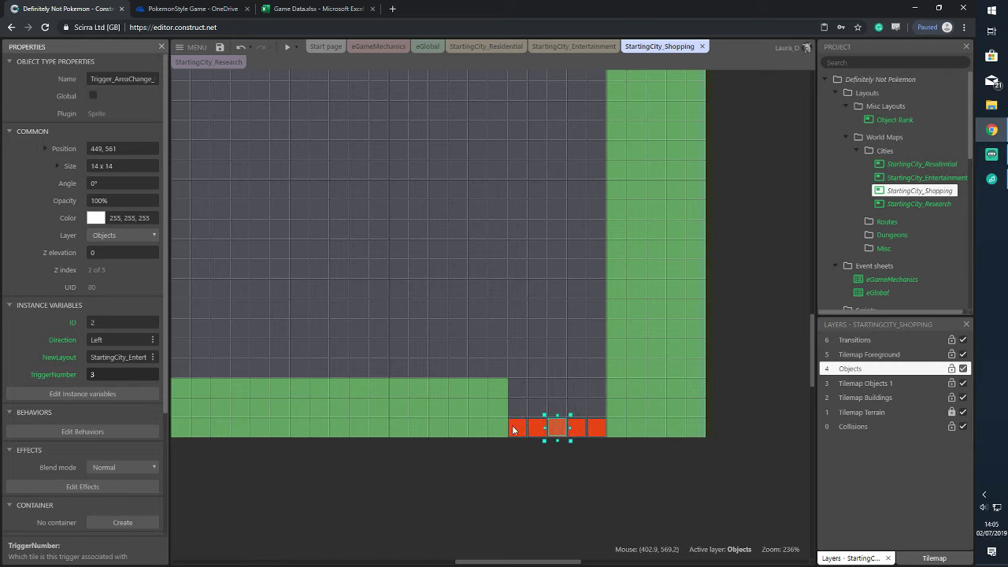
click(589, 431)
click(577, 427)
click(140, 374)
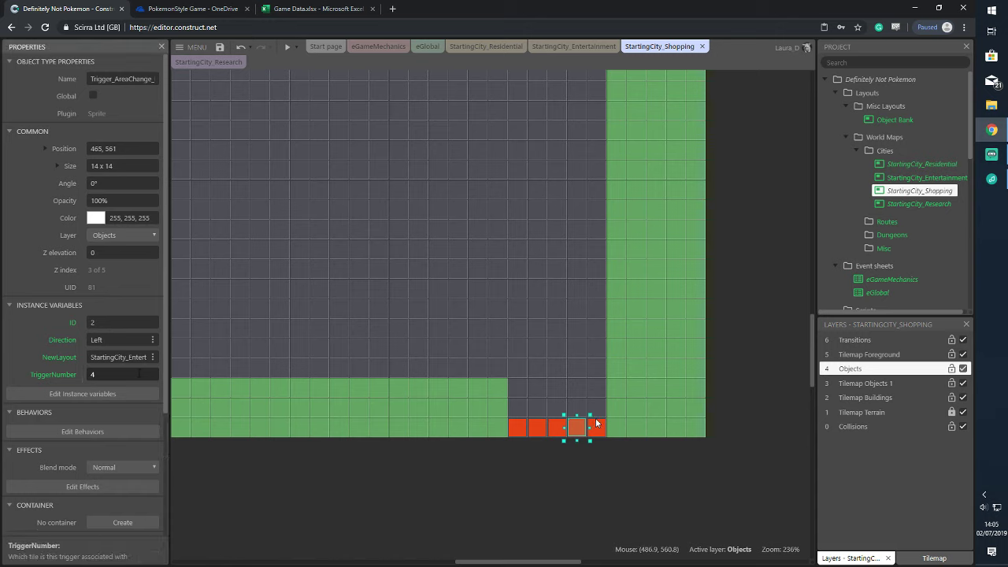
click(604, 425)
click(597, 428)
click(138, 374)
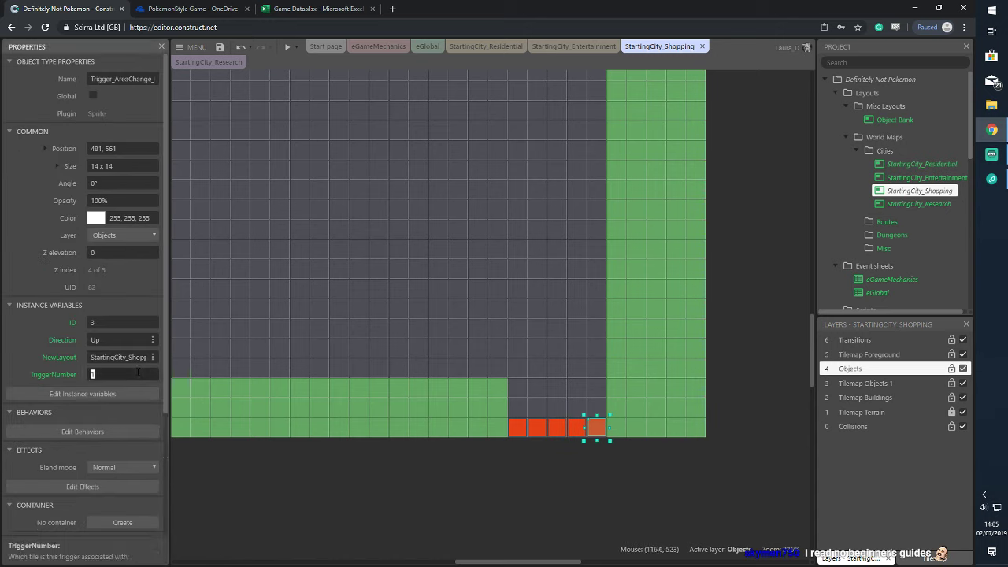
click(499, 465)
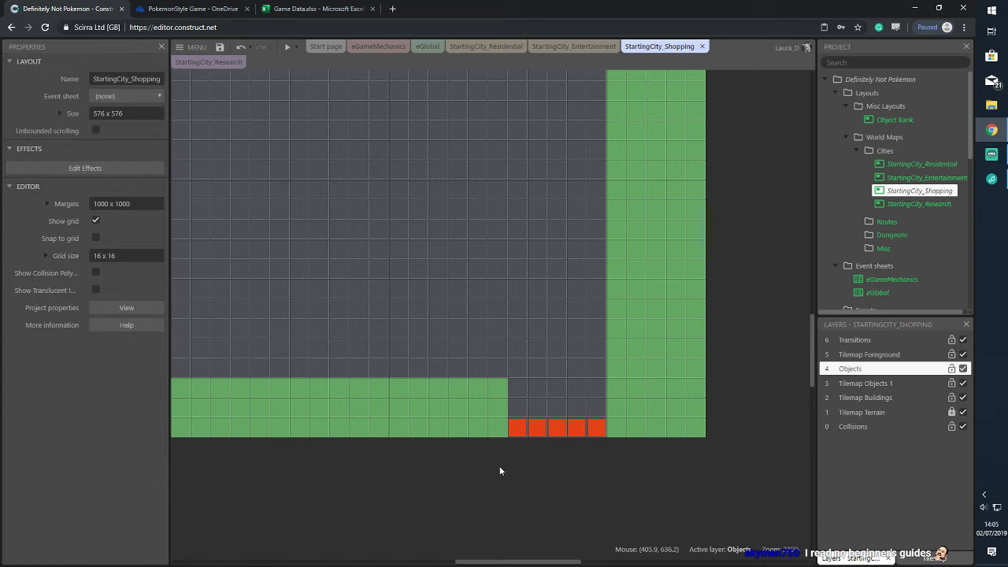
Give all five red tiles ID 3, Direction Up and NewLayout StartingCity_Shopping
drag(497, 405, 621, 460)
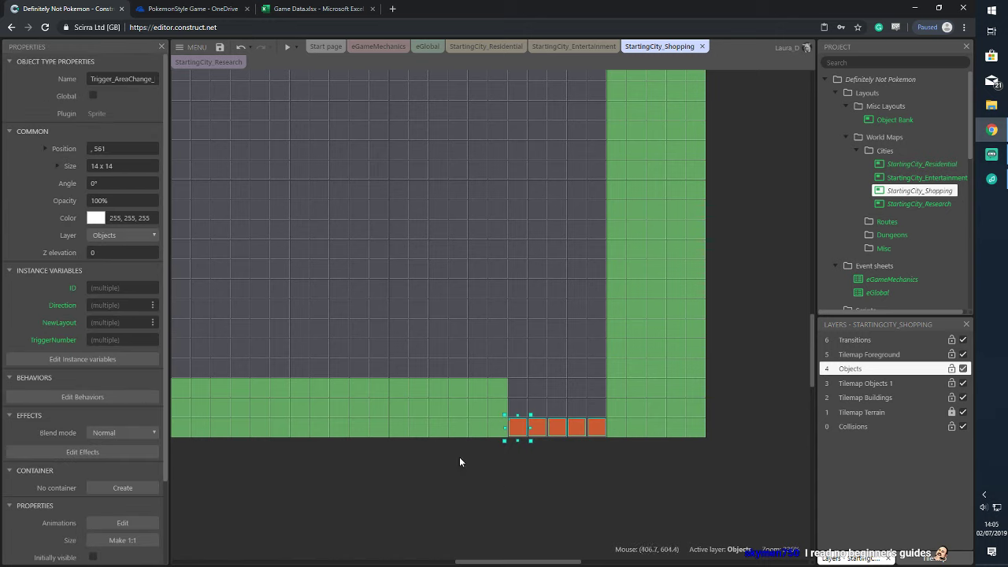
click(152, 288)
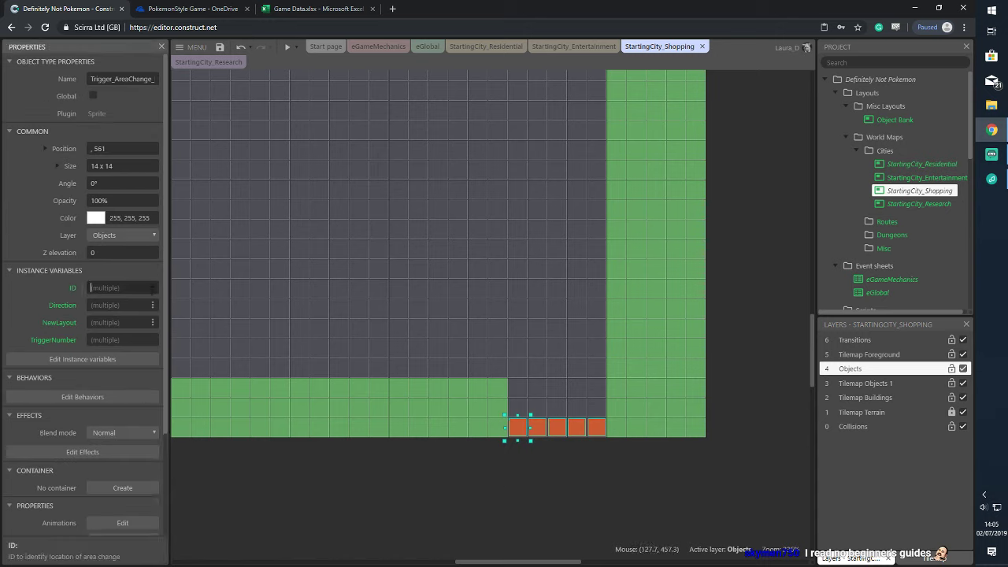
text(3)
click(141, 302)
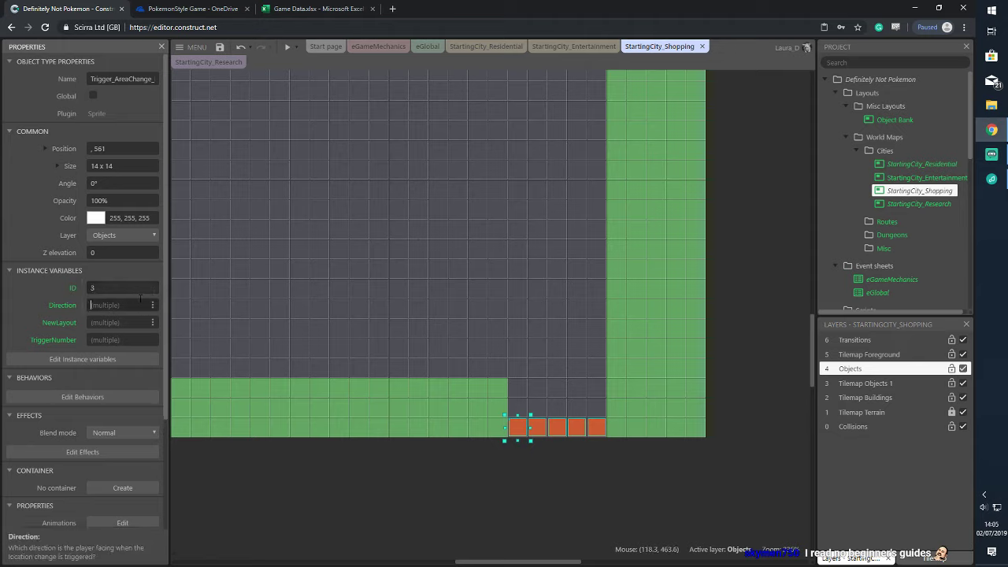
text(Up)
click(102, 321)
text(Starting)
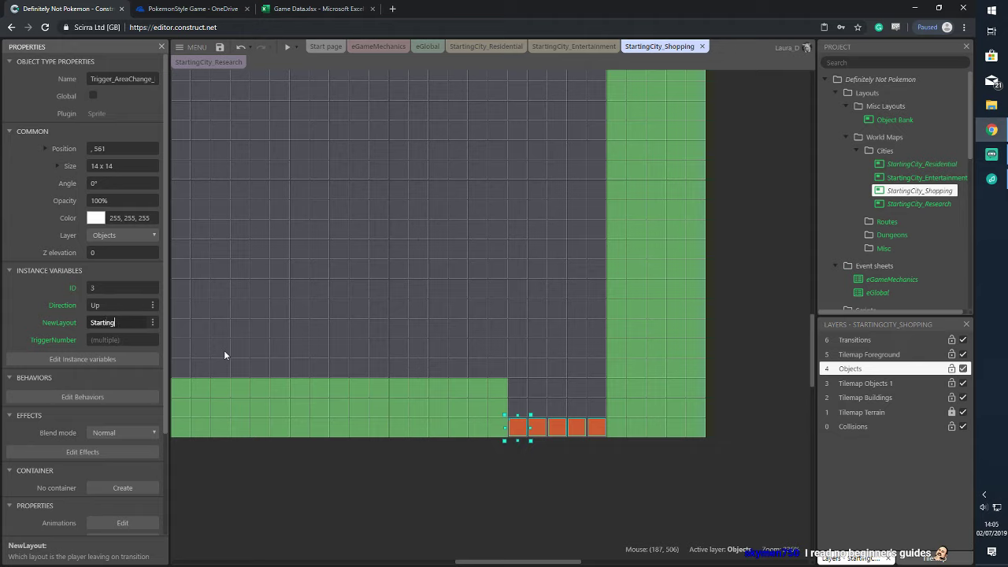
text(City_Shopping)
key(Return)
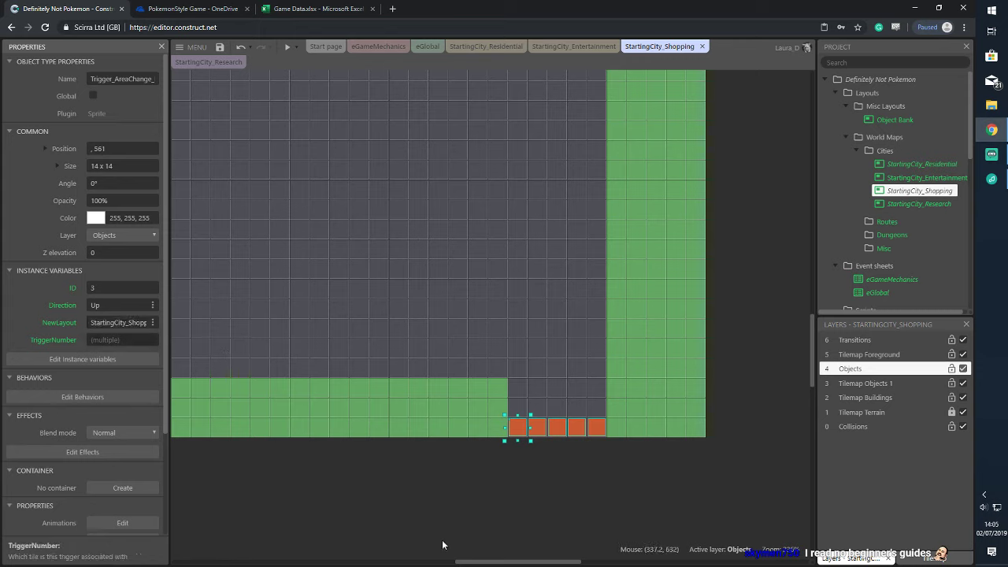
click(487, 493)
scroll(899, 216, down, 6)
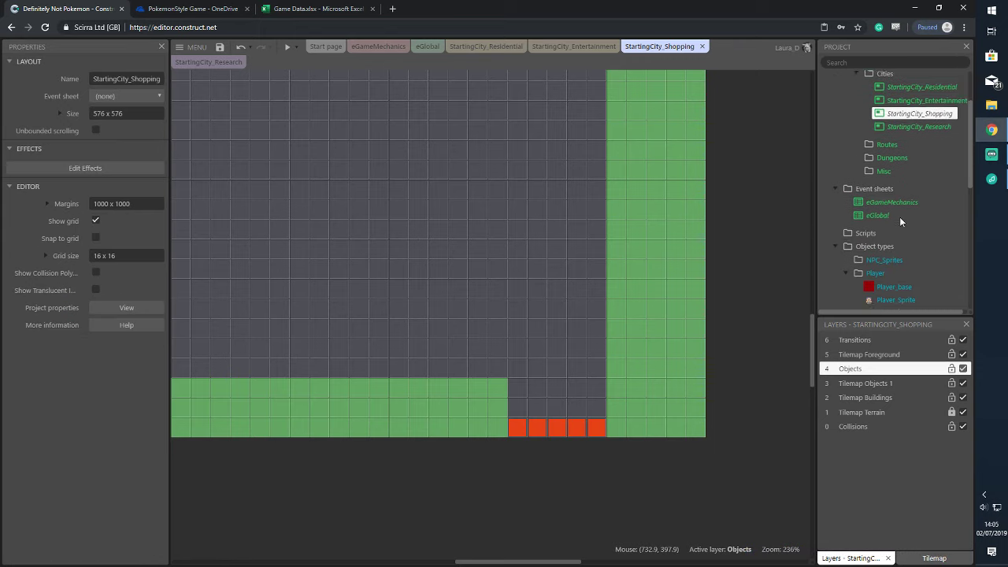
Place a Trigger_AreaChange_Sender tile above the leftmost red tile, then bring up the Game Data spreadsheet
scroll(910, 244, down, 1)
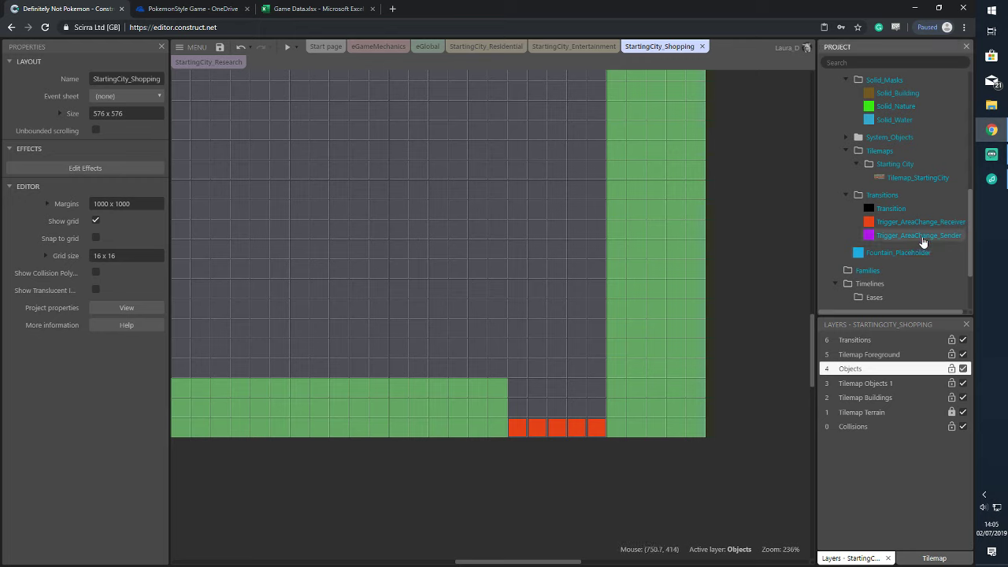
click(909, 235)
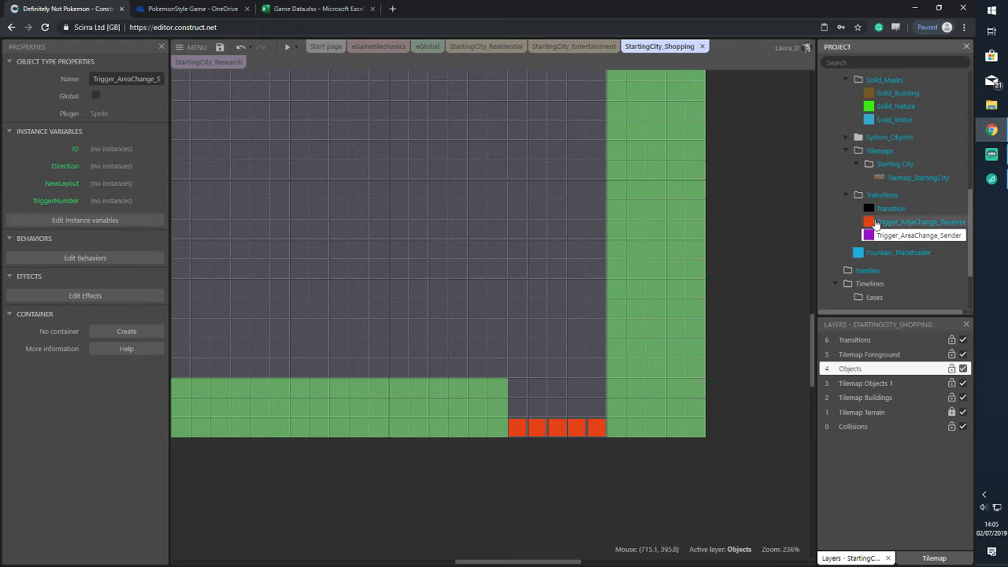
scroll(880, 226, up, 7)
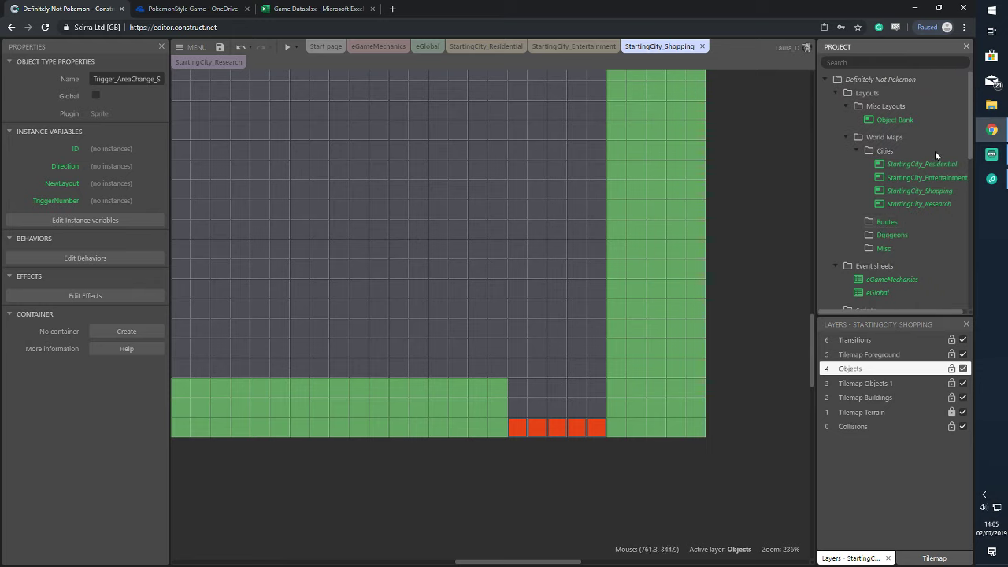
mouse_move(991, 130)
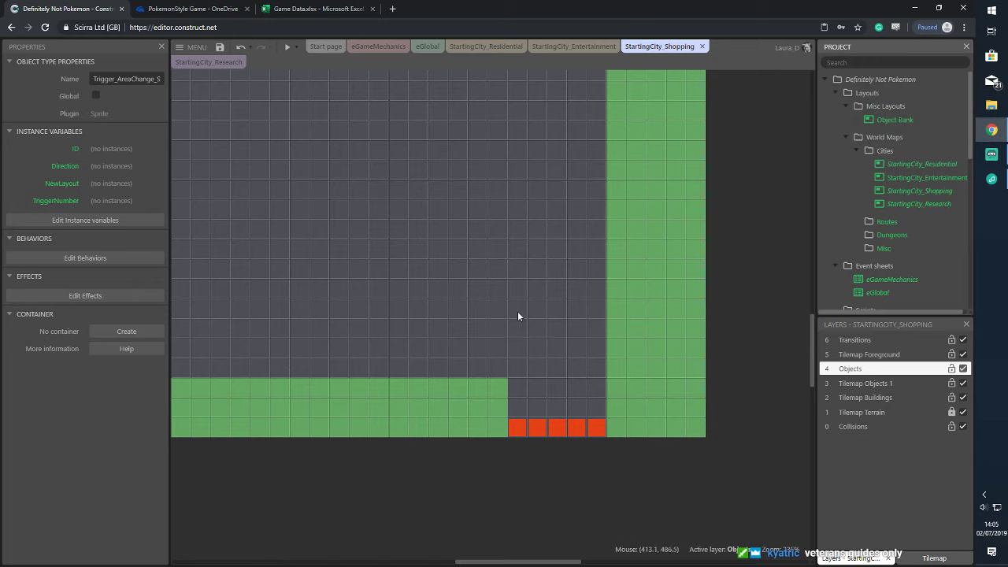
click(925, 193)
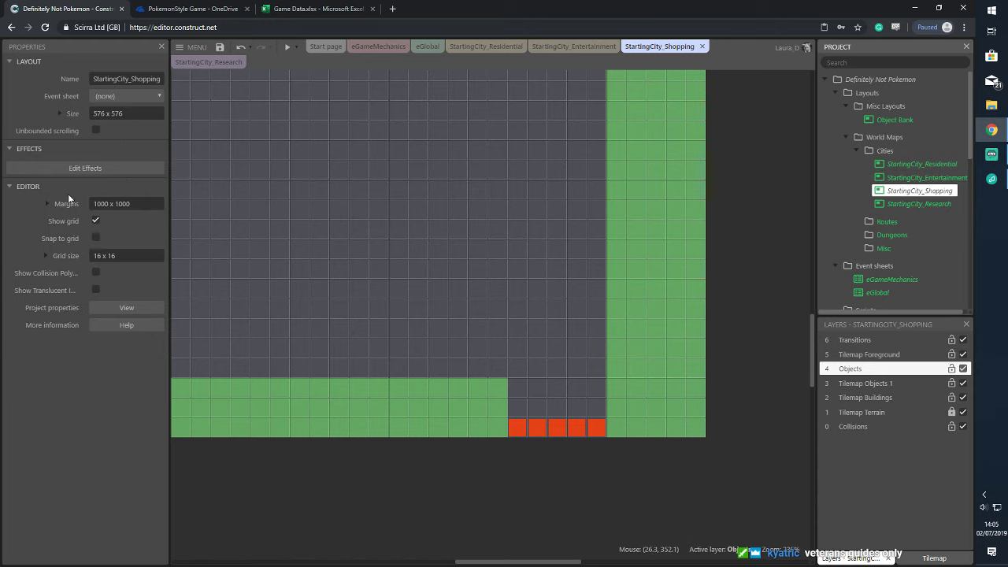
scroll(914, 244, down, 10)
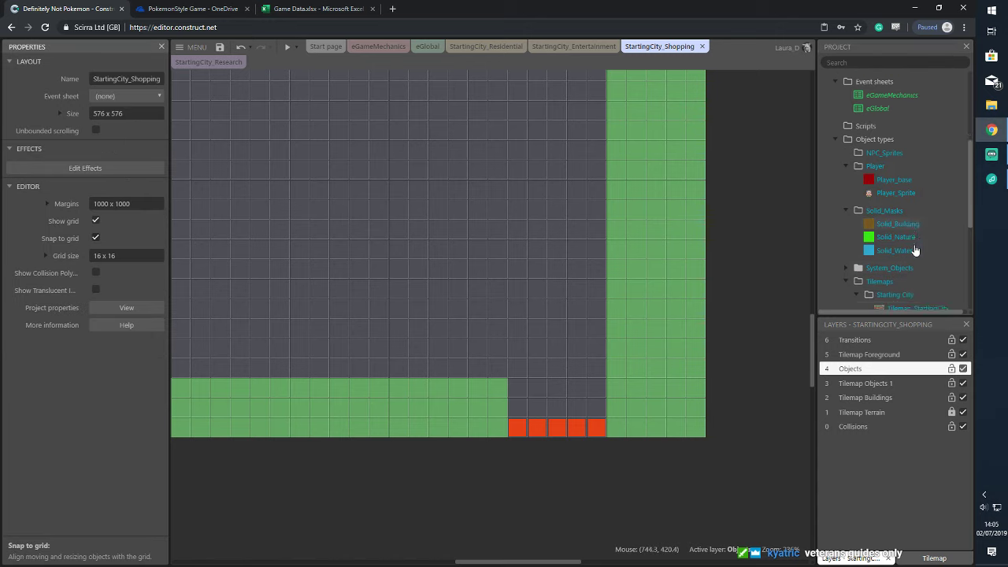
drag(908, 243, 514, 401)
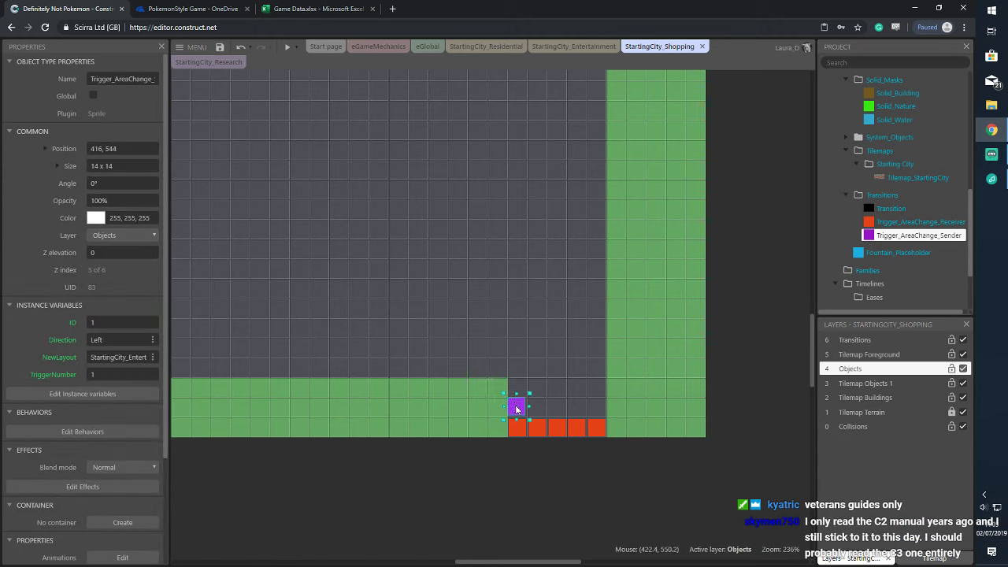
click(98, 319)
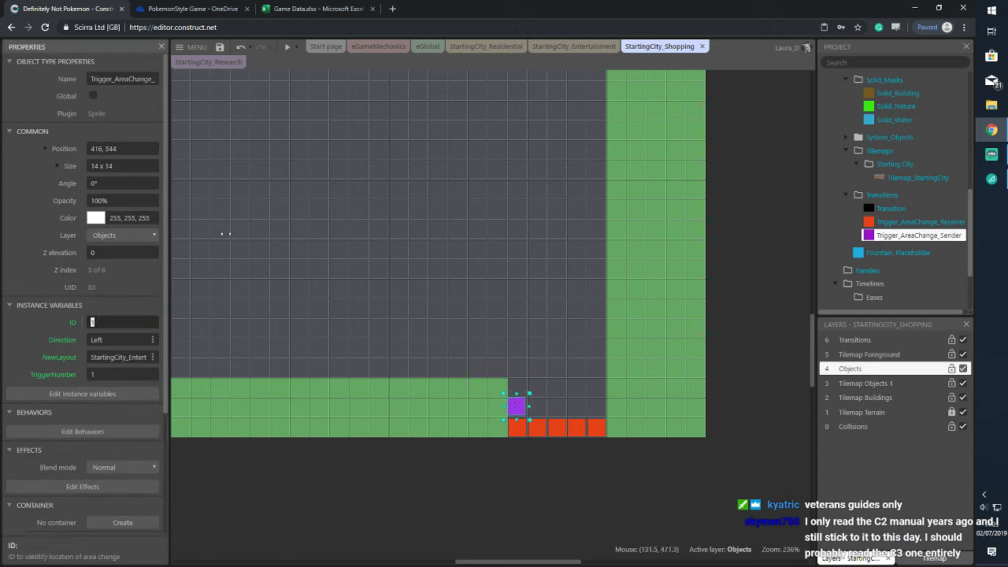
click(307, 8)
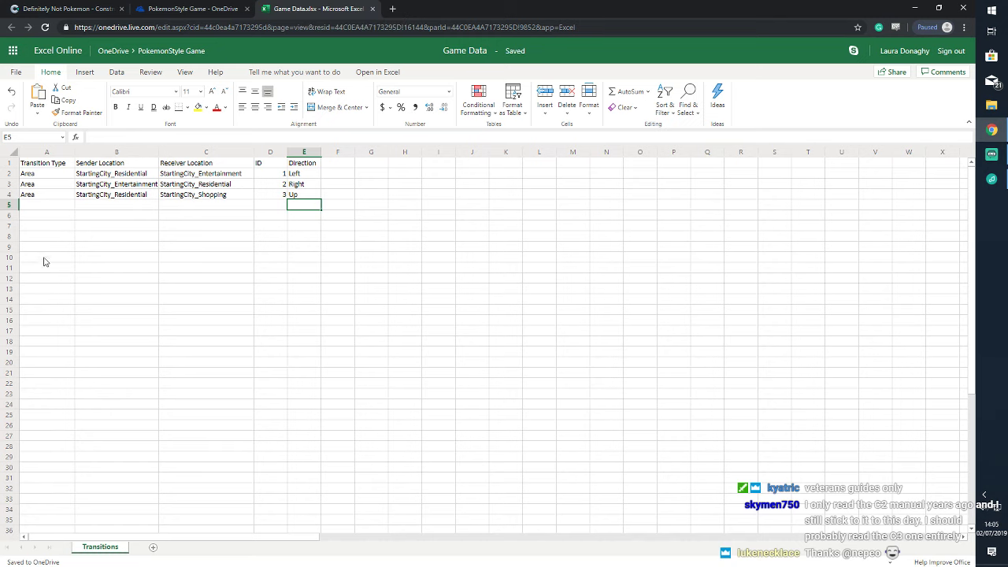
Start row 5 with Area, StartingCity_Shopping and destination StartingCity_Residential
click(40, 207)
text(Area)
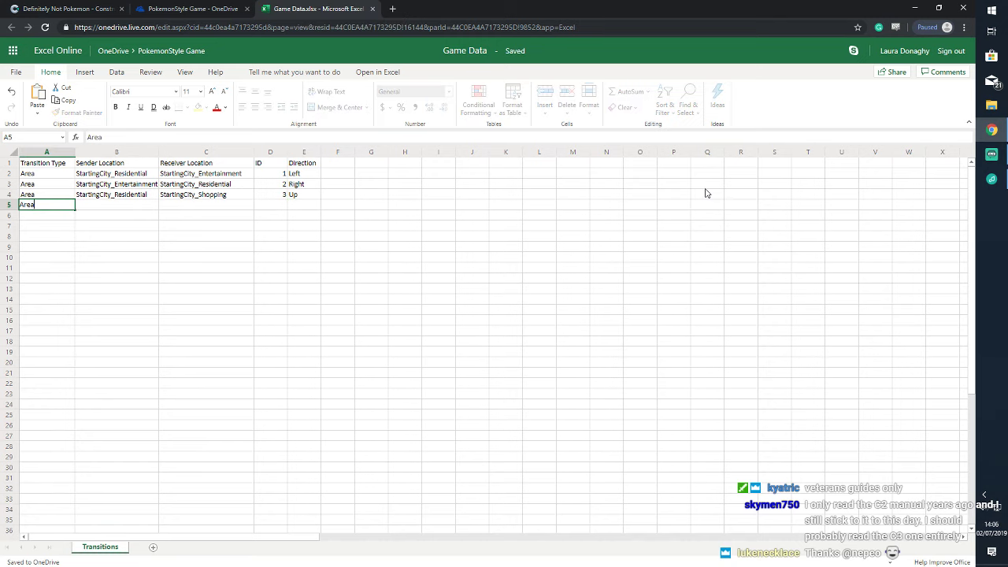
key(Tab)
text(Startin)
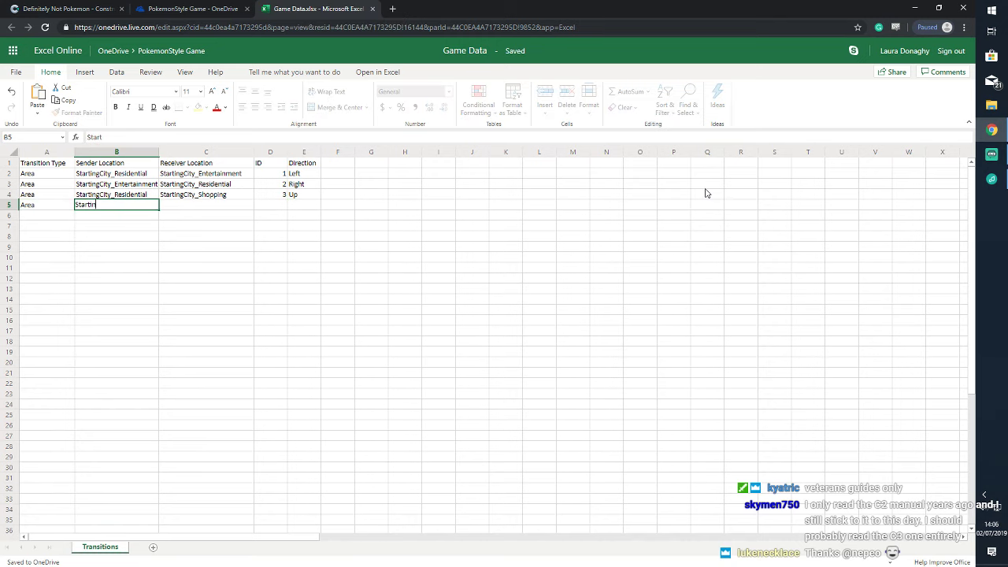
text(gCity_S)
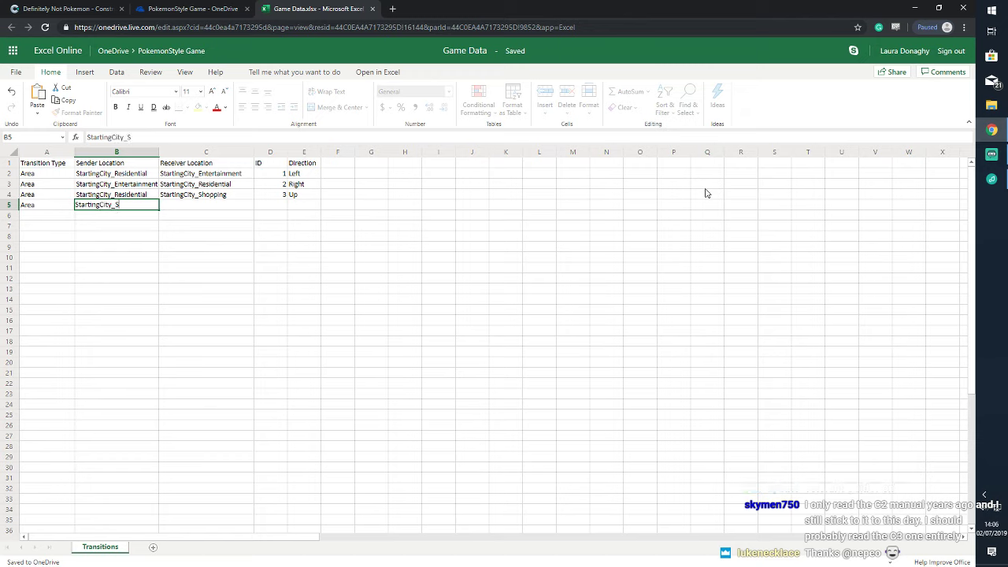
text(hopping)
key(Tab)
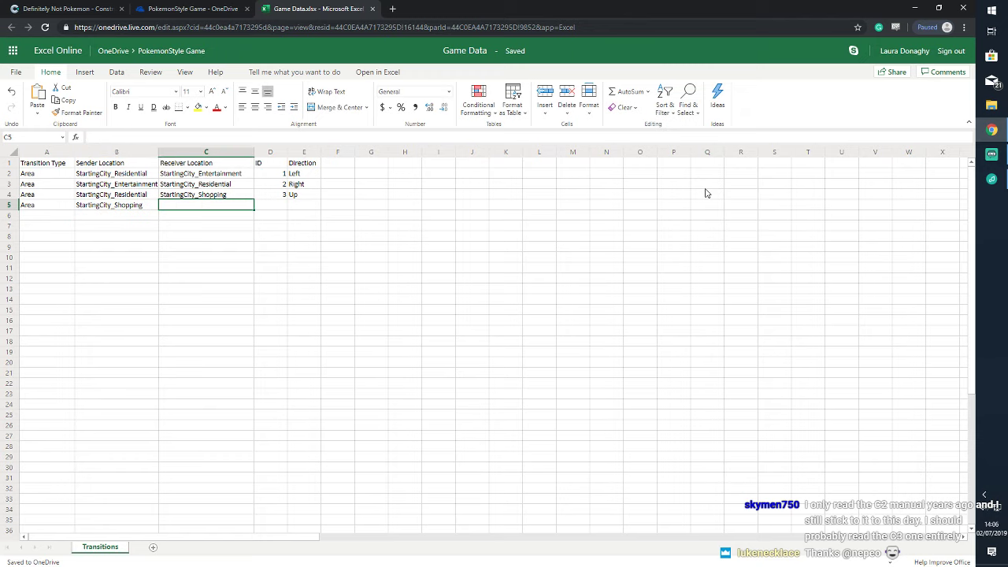
text(Start)
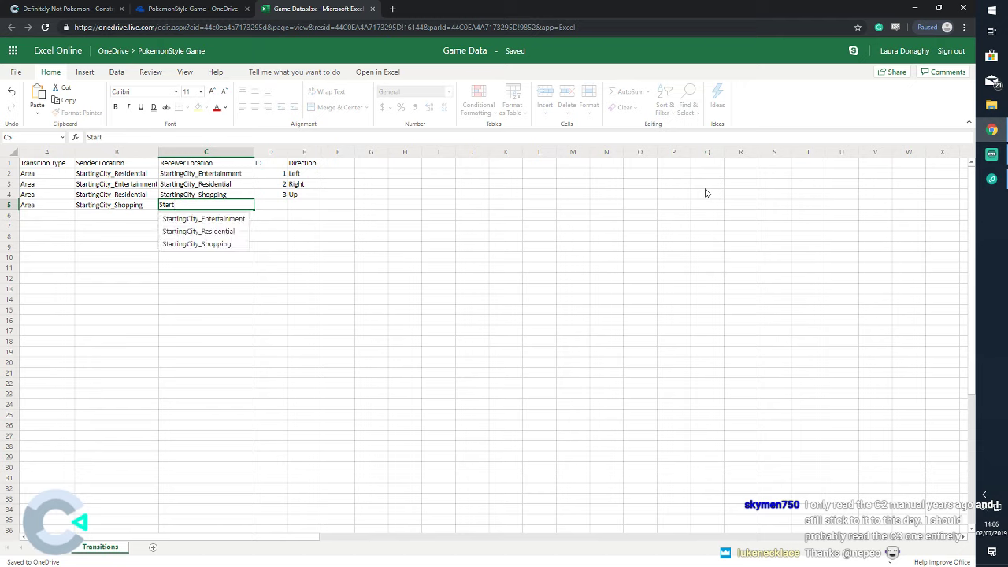
click(222, 230)
Enter ID 4 and direction Down in row 5, then return to Construct
click(275, 197)
click(281, 206)
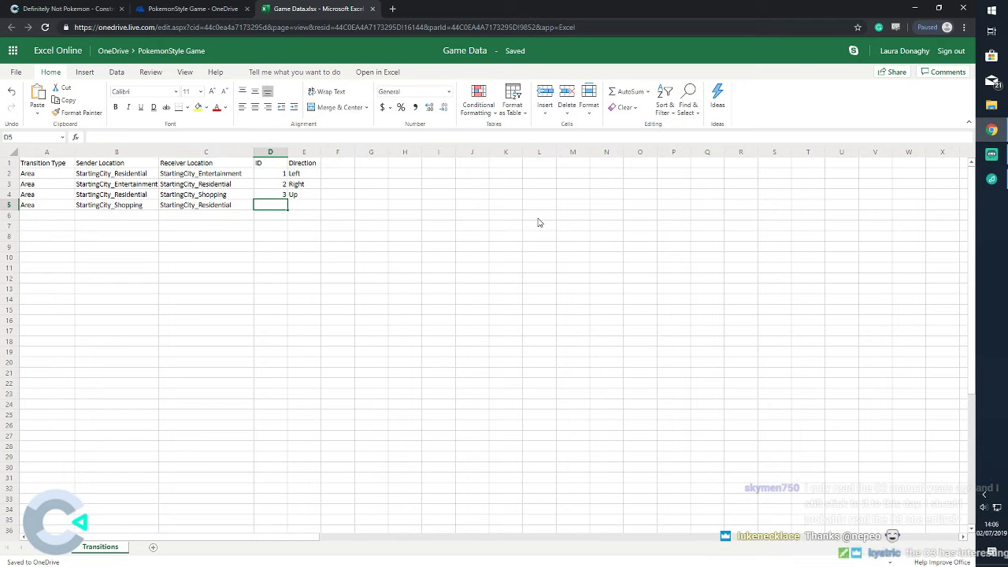
text(4)
click(303, 196)
click(307, 204)
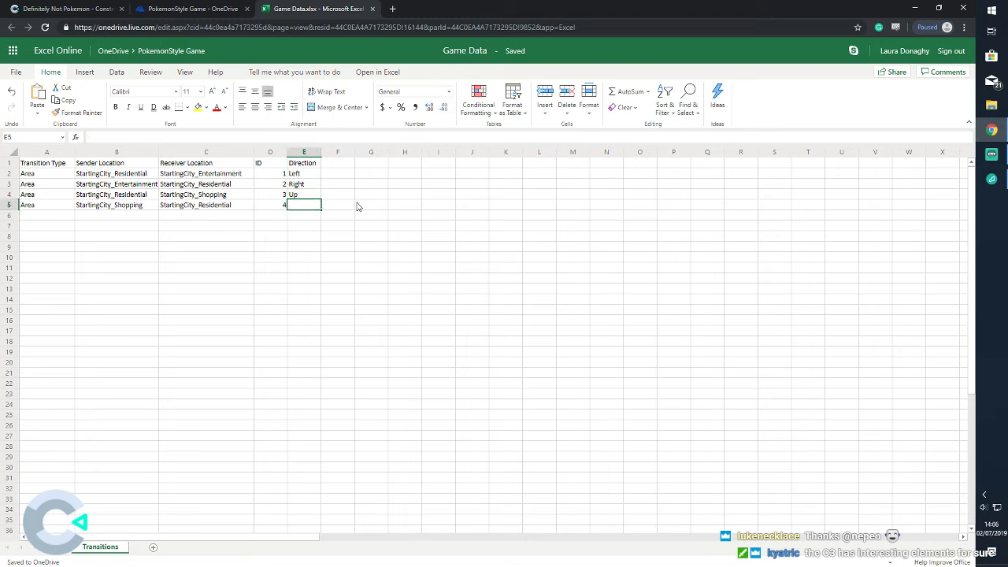
text(Down)
key(Return)
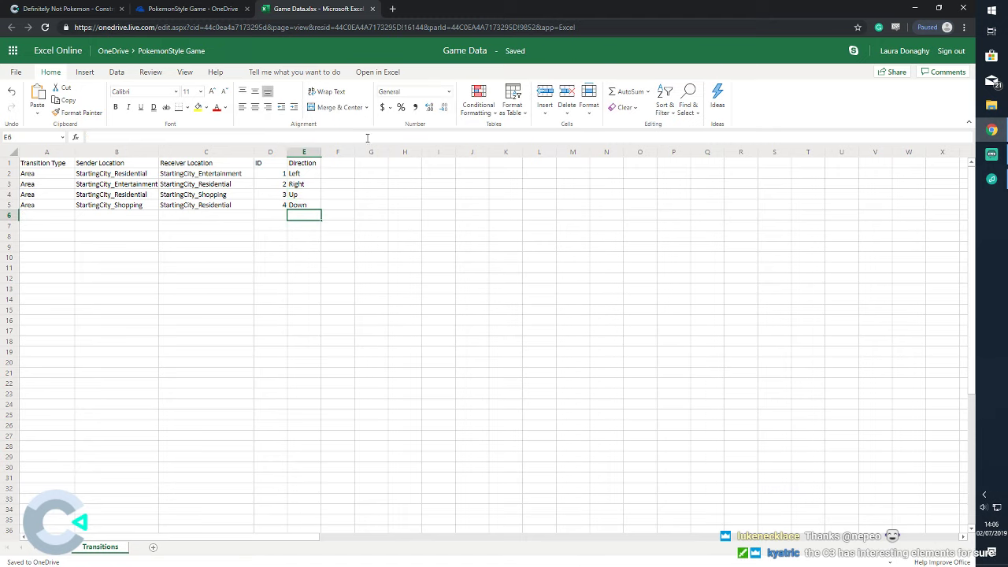
click(87, 9)
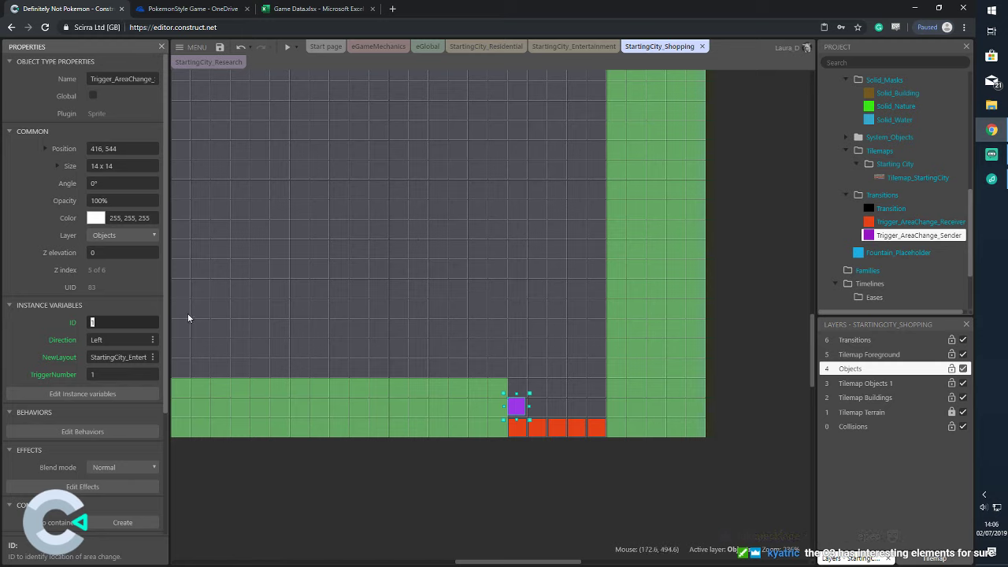
Set the sender tile's Direction to Down and NewLayout to StartingCity_Residential
click(142, 339)
text(Down)
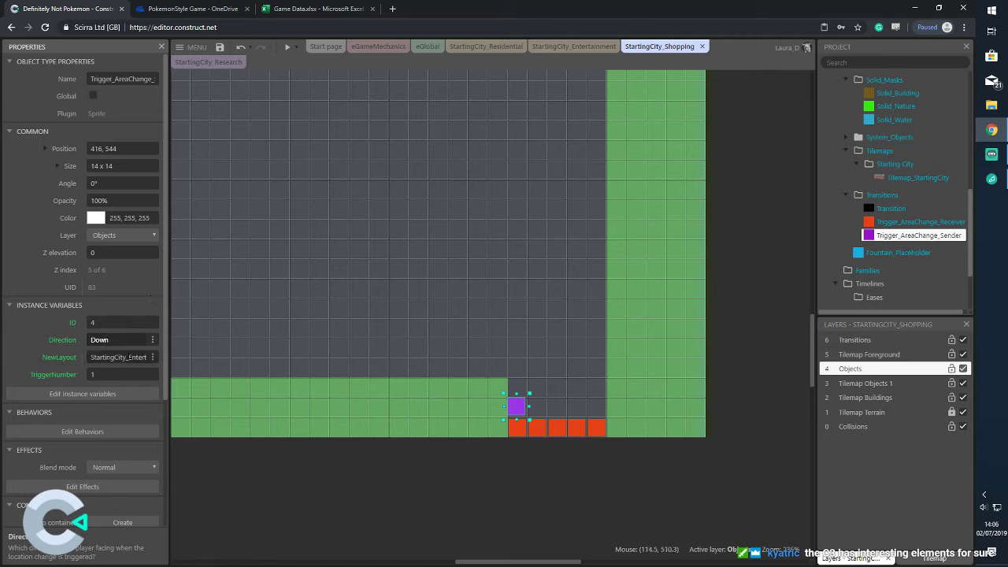
click(126, 356)
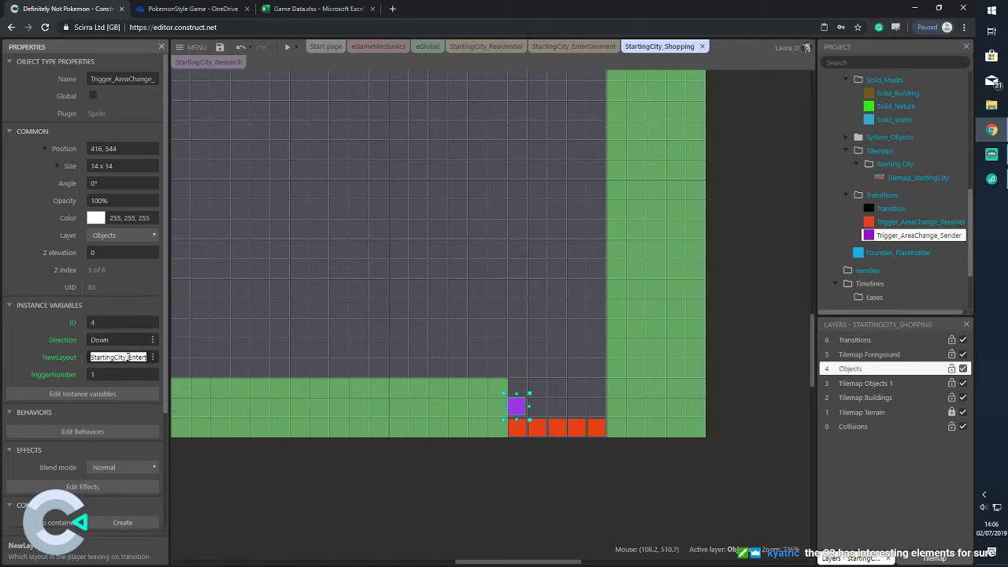
click(128, 357)
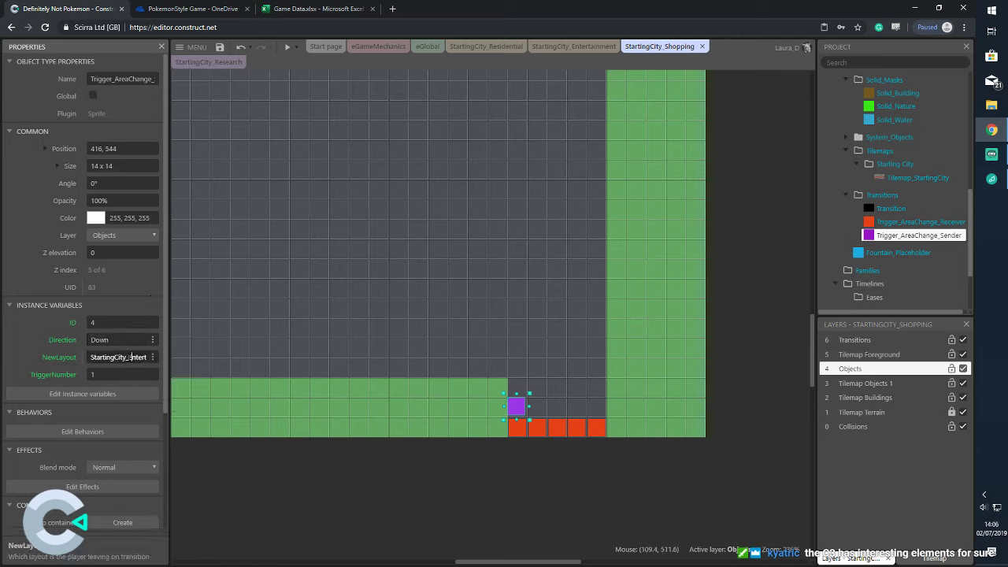
drag(108, 356, 164, 354)
text(Residential)
key(Tab)
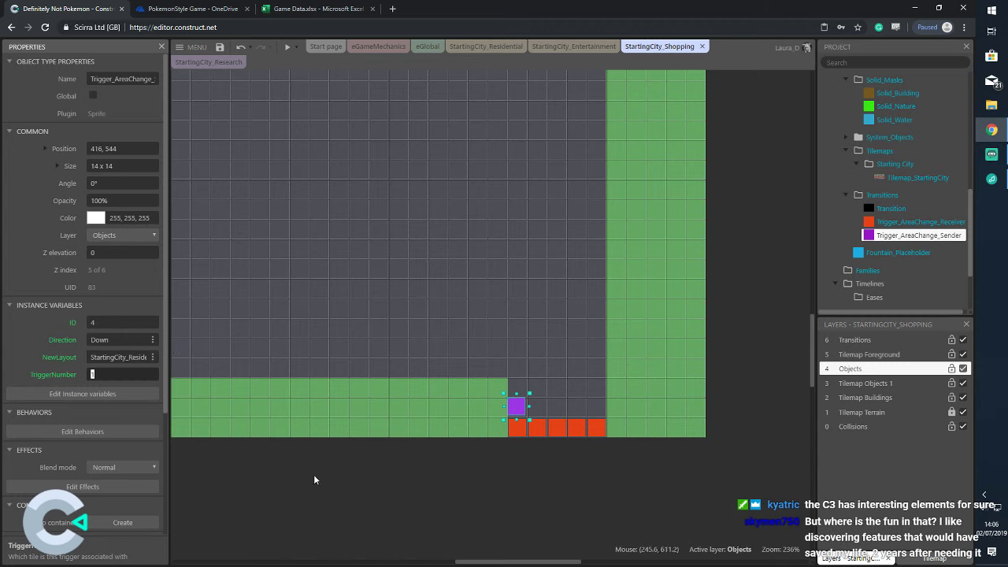
click(313, 479)
Copy the sender tile into a row of five purple tiles above the red ones
click(519, 408)
ctrl+drag(519, 408, 599, 412)
drag(496, 387, 624, 423)
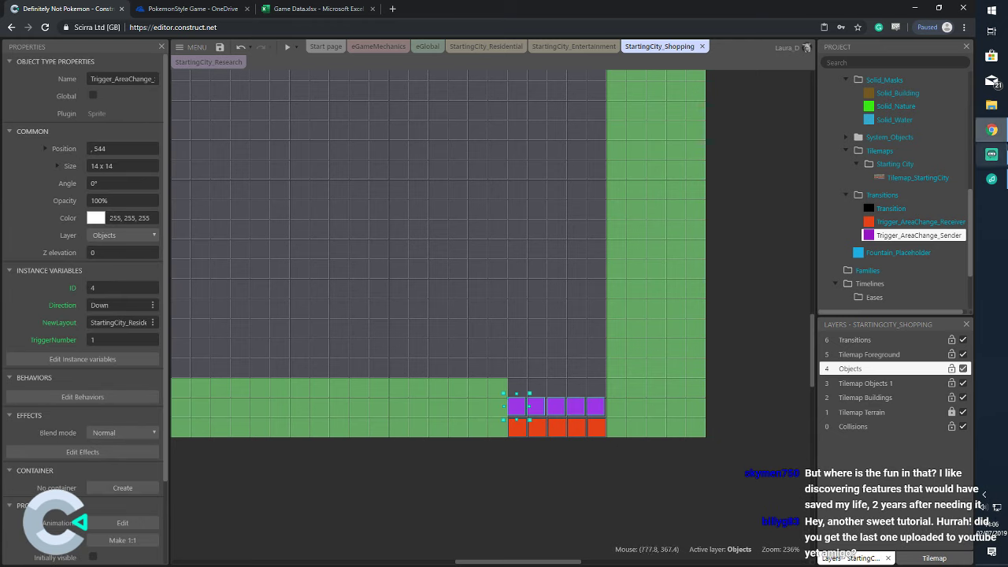
scroll(931, 169, up, 8)
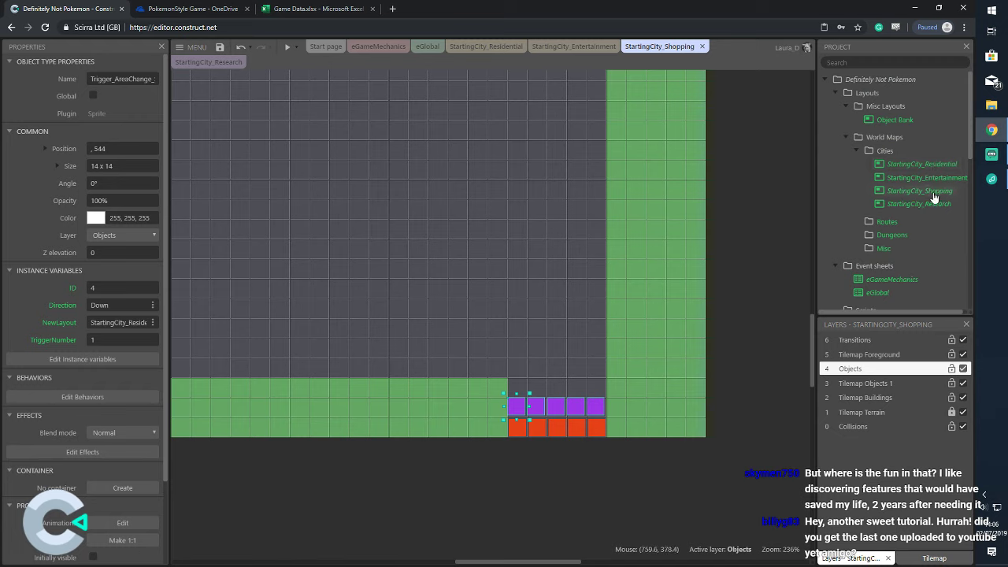
click(929, 193)
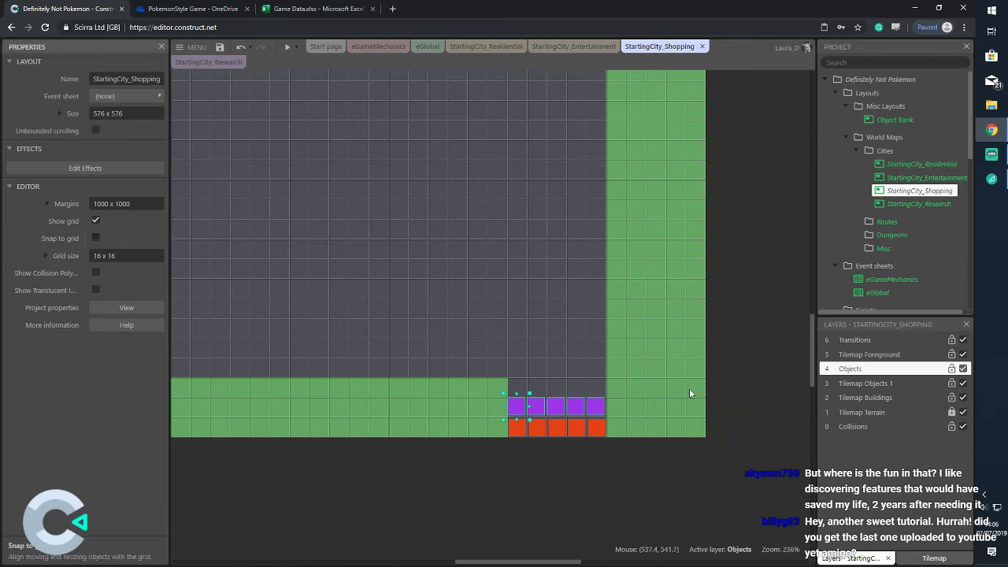
Select the purple tiles in turn, giving the second TriggerNumber 2 and the third 3
drag(496, 383, 629, 421)
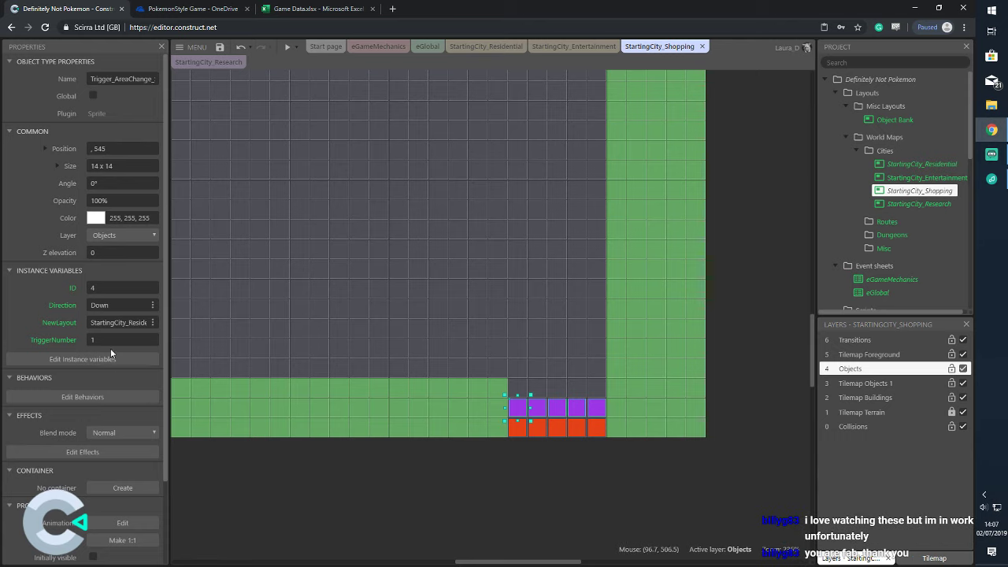
click(517, 468)
click(519, 411)
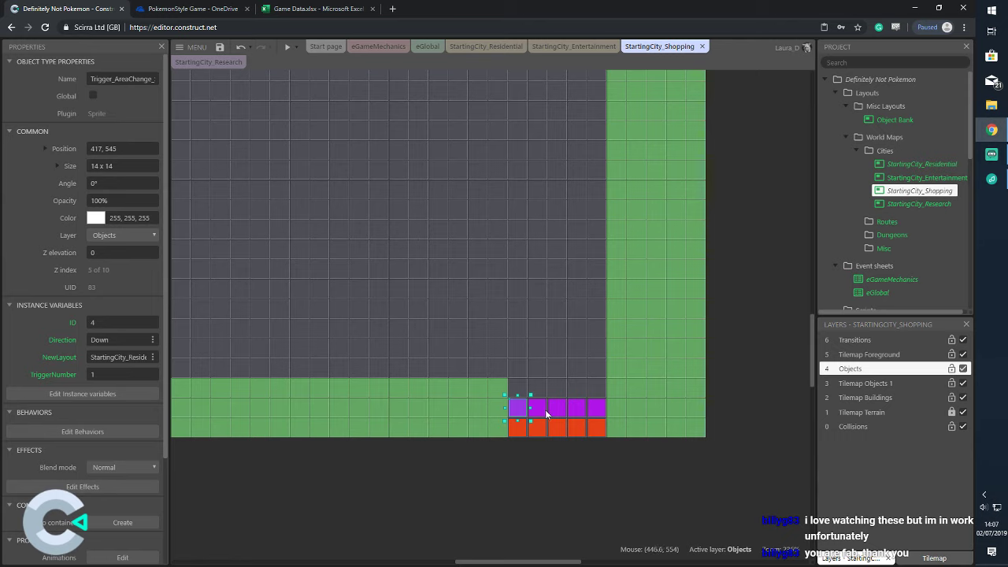
click(538, 408)
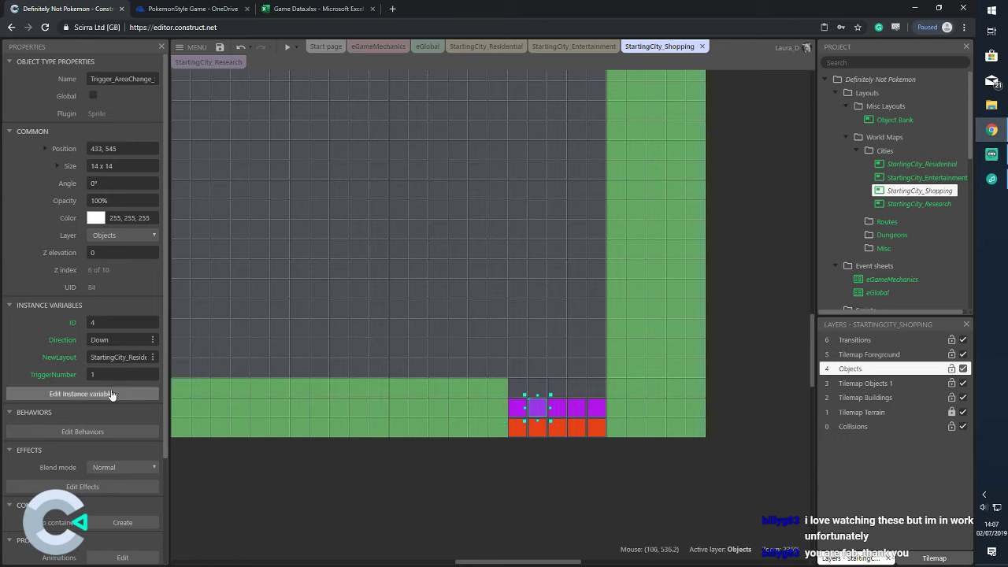
click(118, 374)
text(2)
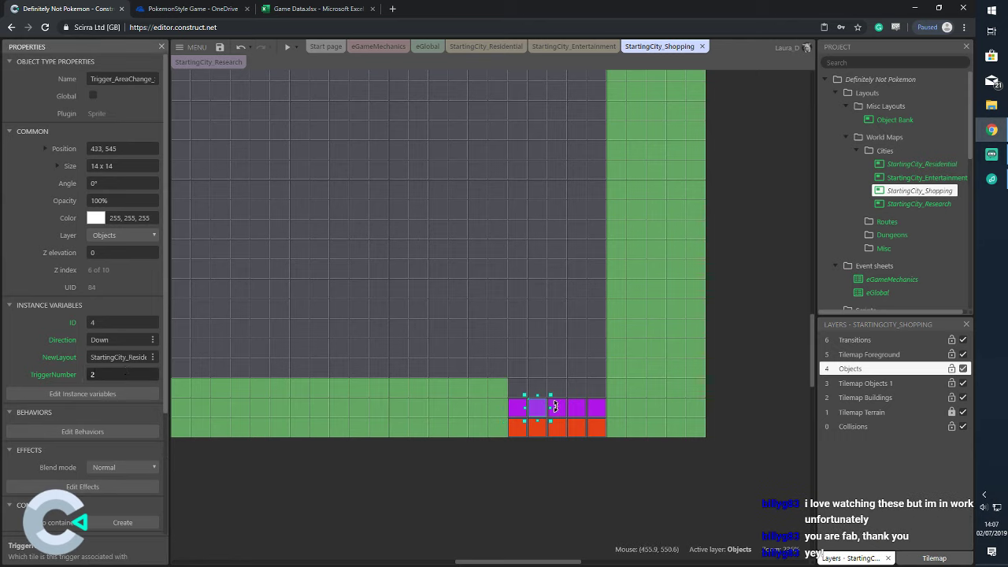
click(556, 408)
click(149, 373)
text(3)
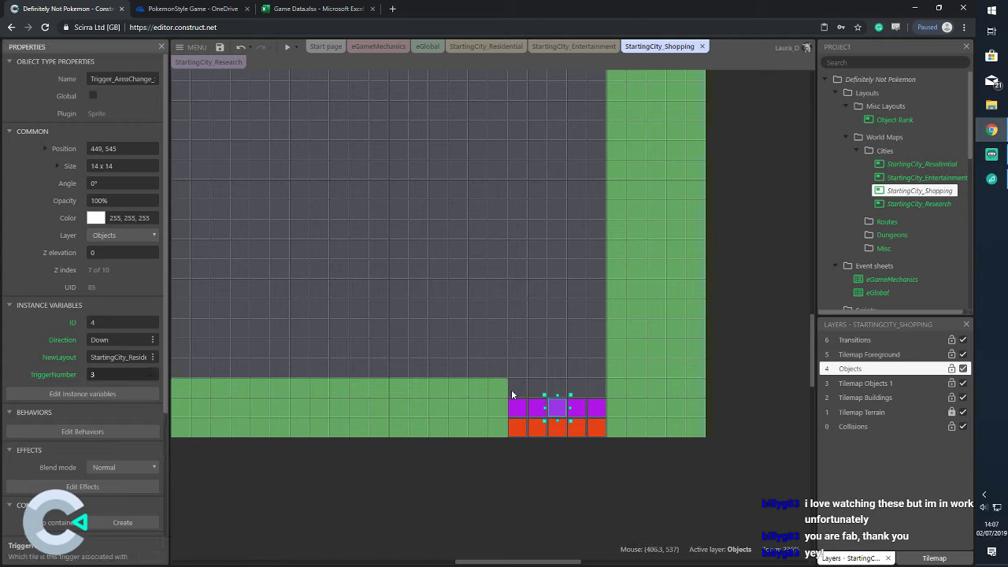
Undo an accidental resize, set the fourth and fifth tiles' TriggerNumbers, then recheck the first
drag(570, 407, 577, 405)
key(ctrl+z)
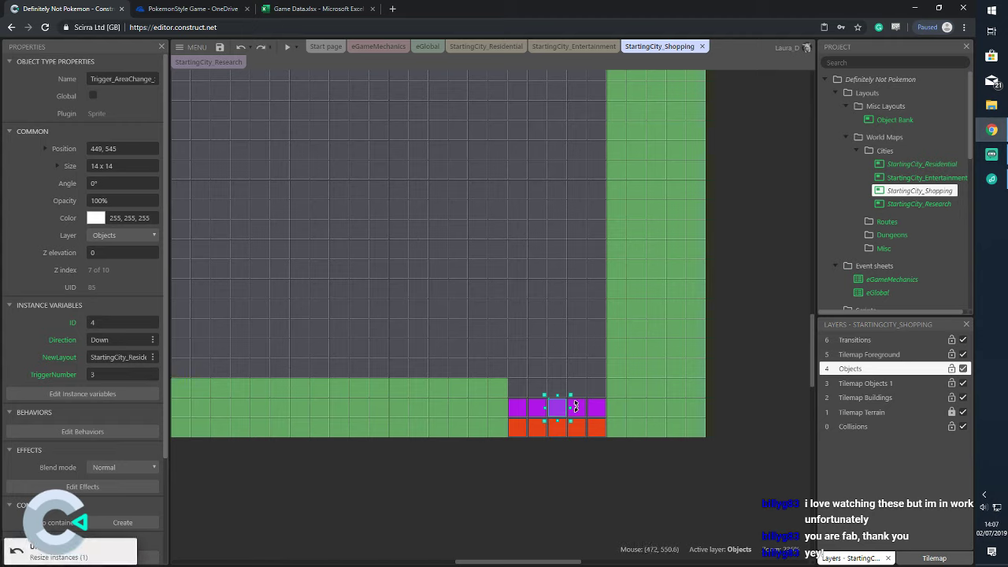
click(583, 410)
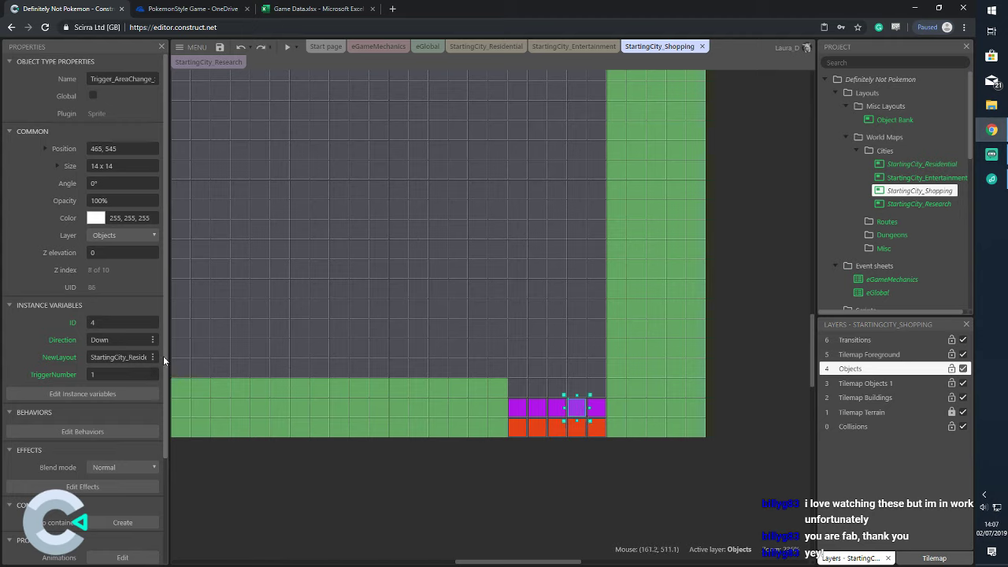
click(92, 374)
text(1)
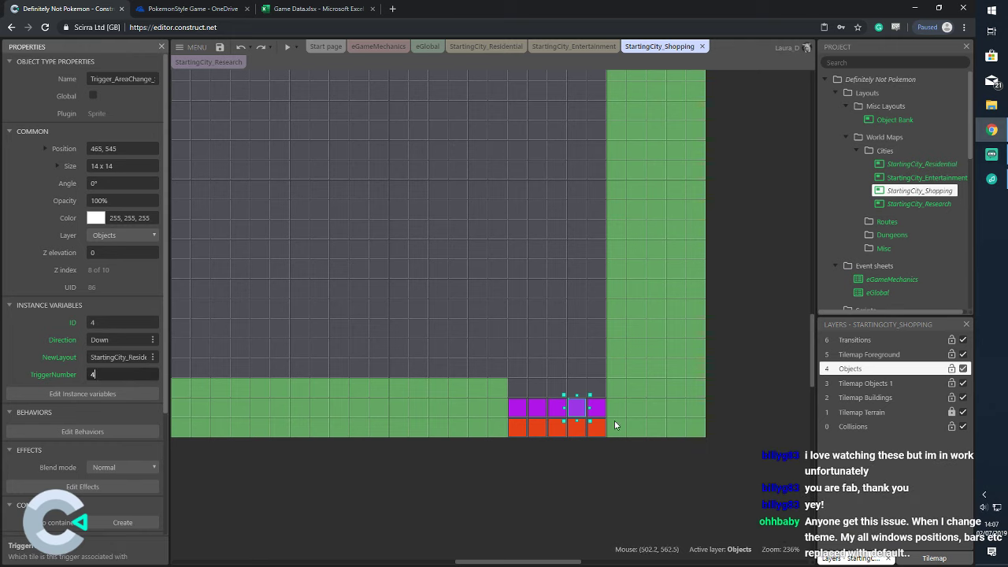
click(596, 407)
click(92, 374)
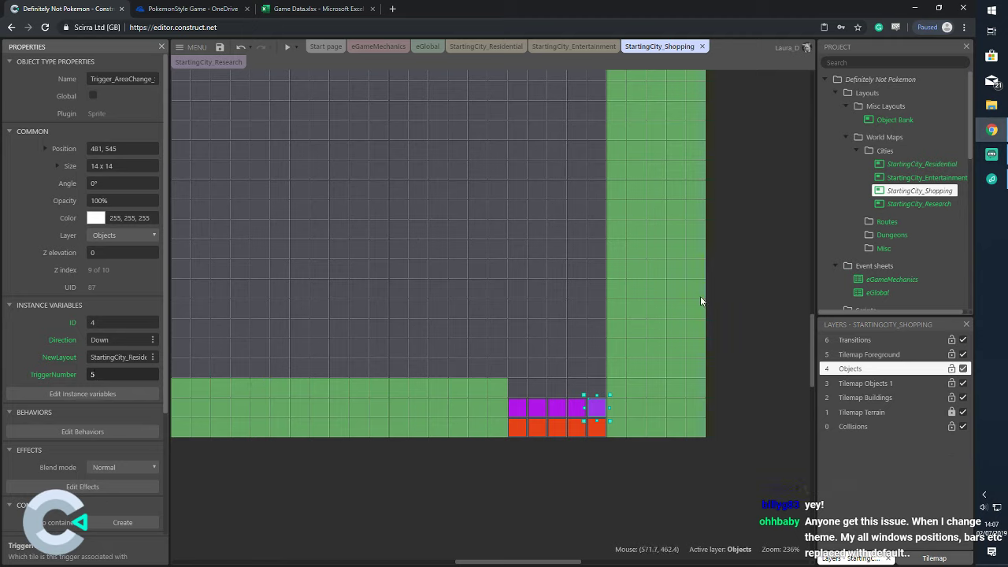
click(742, 285)
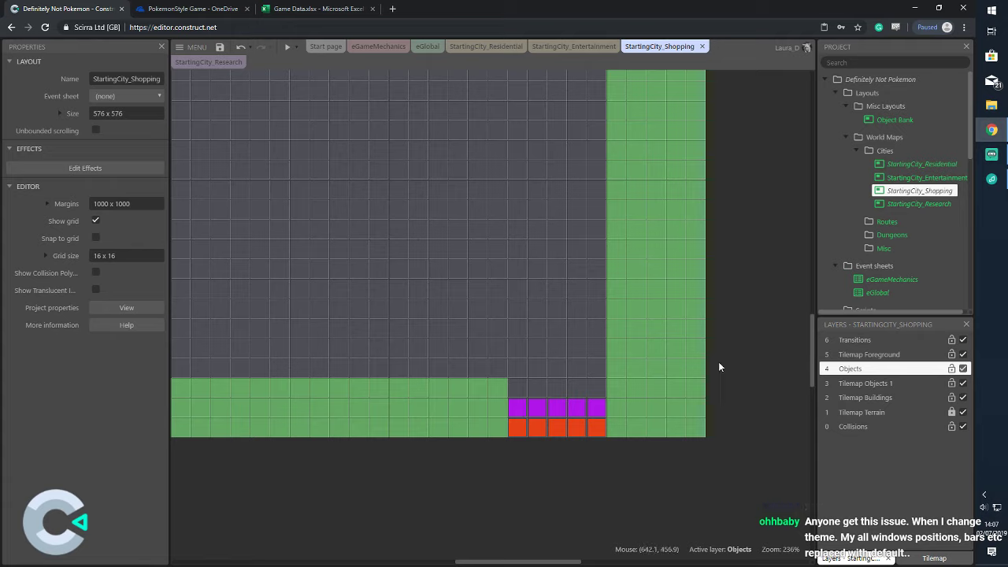
click(517, 412)
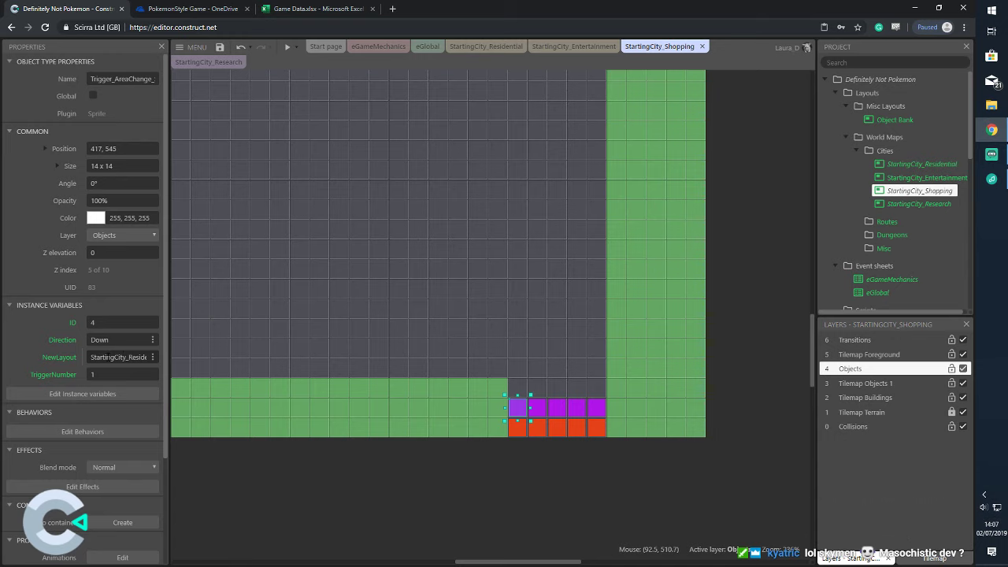
In StartingCity_Residential, select all the orange triggers and set their Direction to Down
click(506, 47)
click(540, 278)
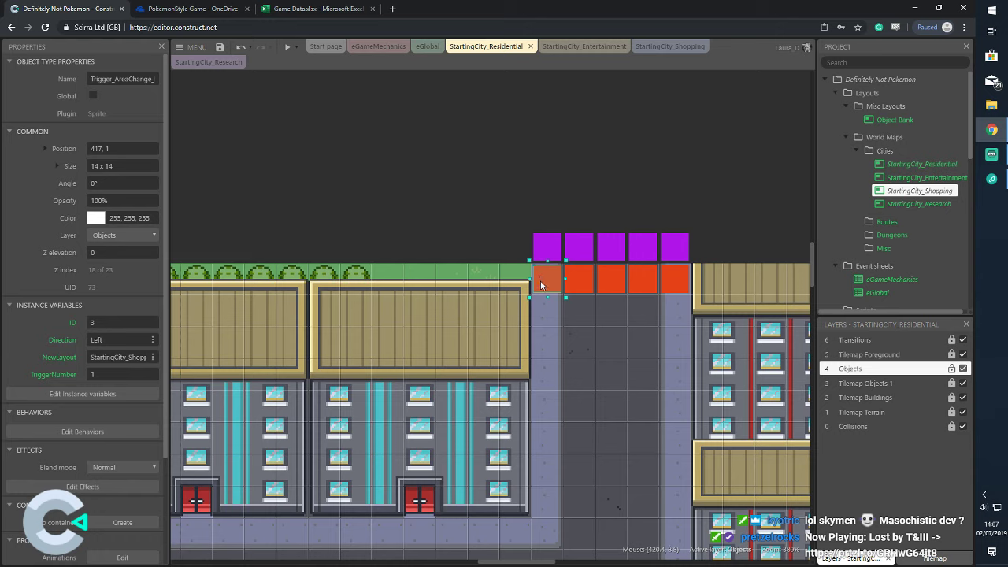
key(Escape)
drag(552, 289, 711, 312)
click(118, 287)
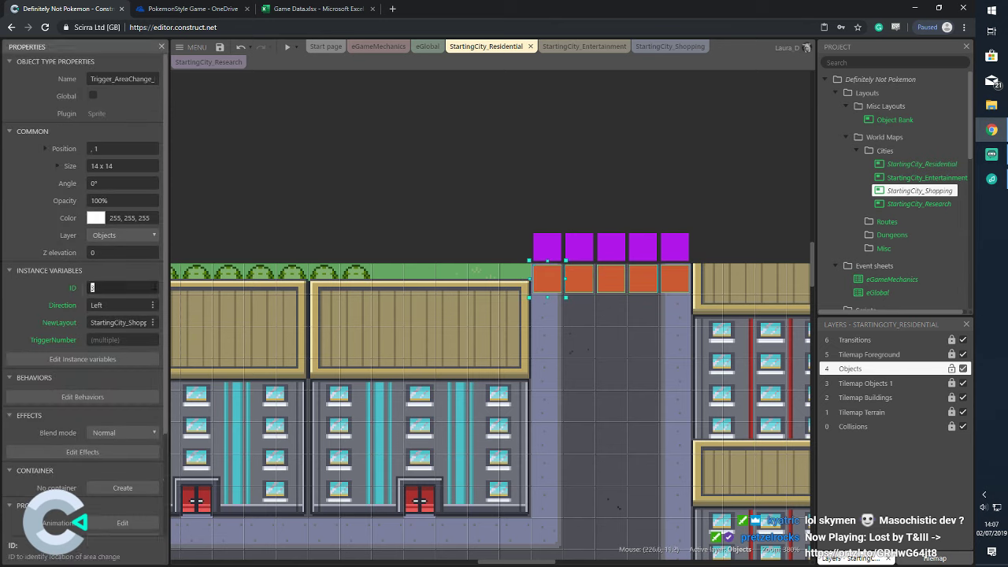
key(Tab)
text(D)
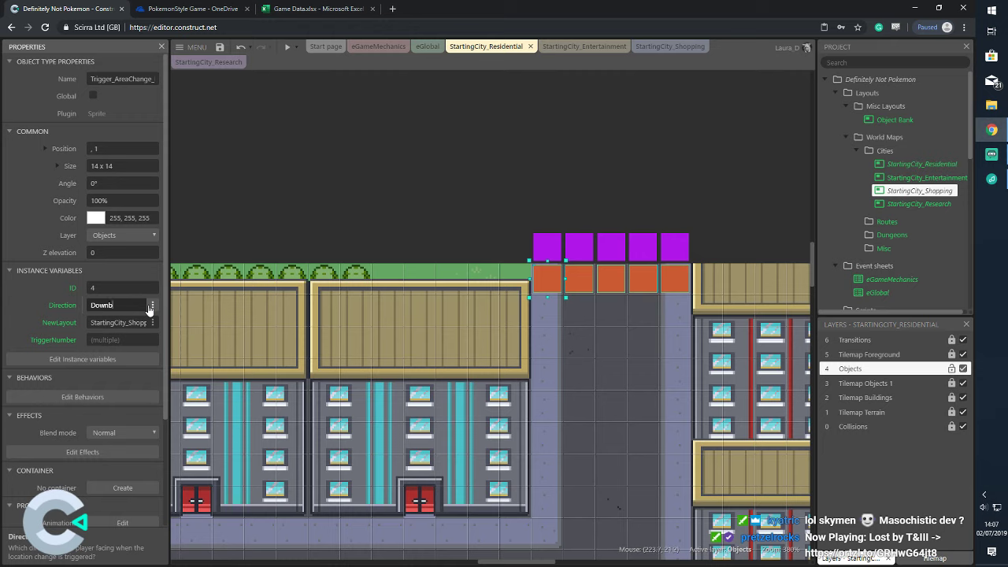
text(ownb)
key(BackSpace)
key(Tab)
Change their NewLayout to StartingCity_Residential, then go back to StartingCity_Shopping
click(132, 323)
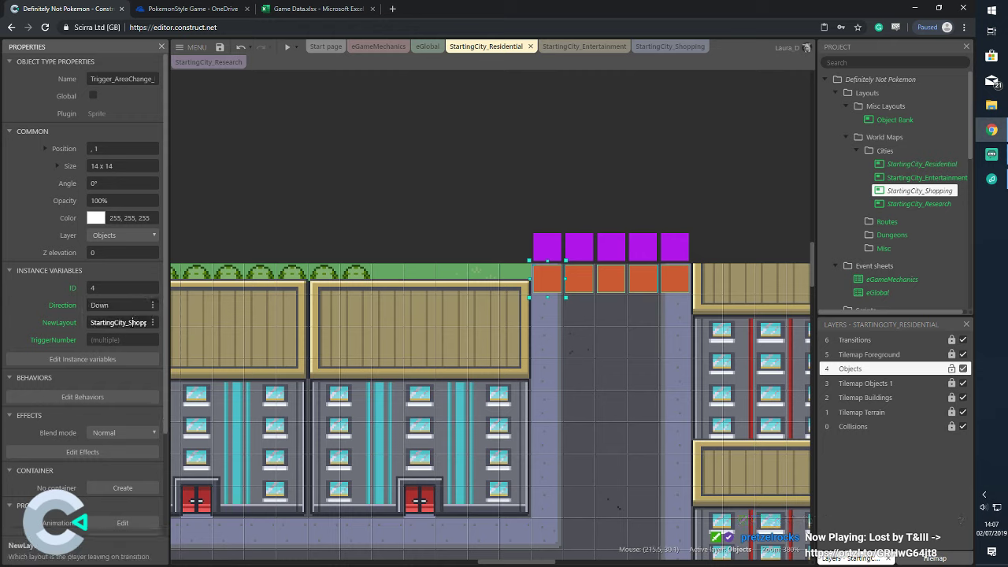
drag(118, 323, 163, 323)
text(Residential)
key(Tab)
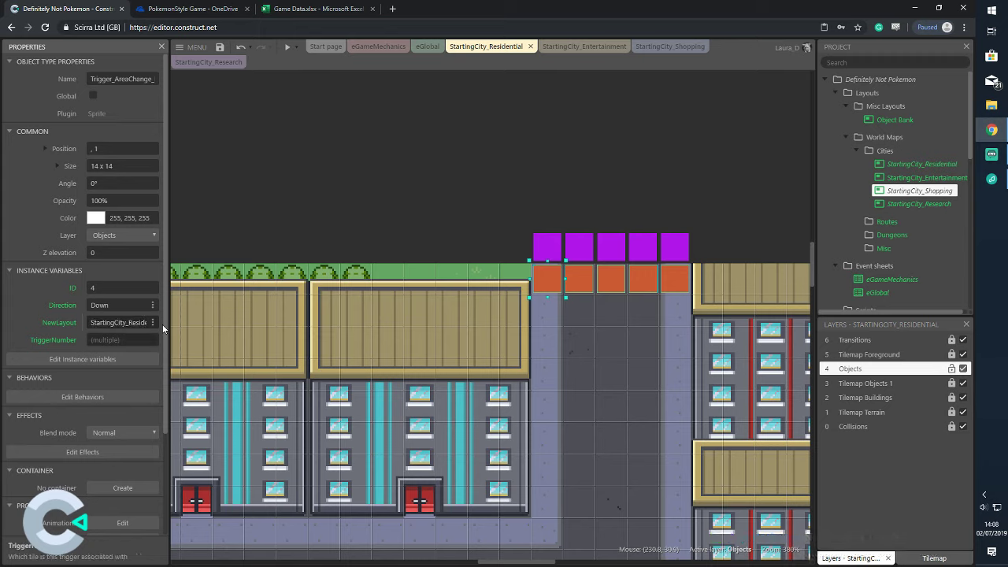
click(549, 246)
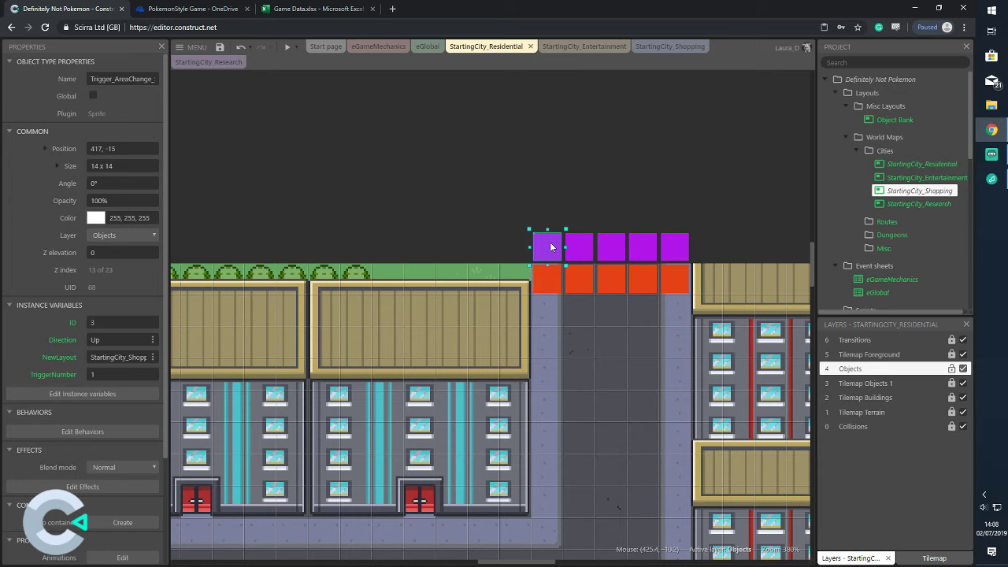
click(692, 46)
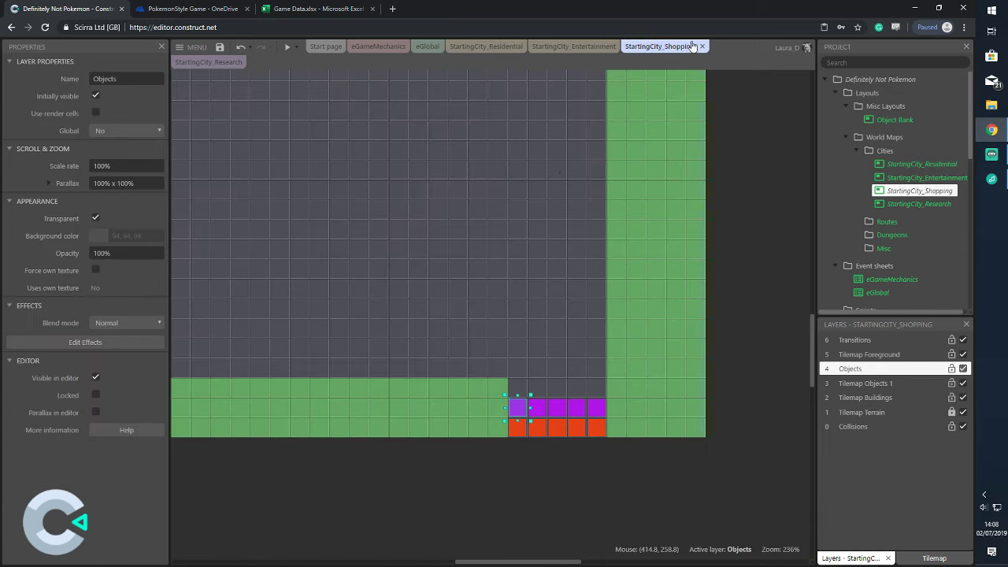
click(517, 434)
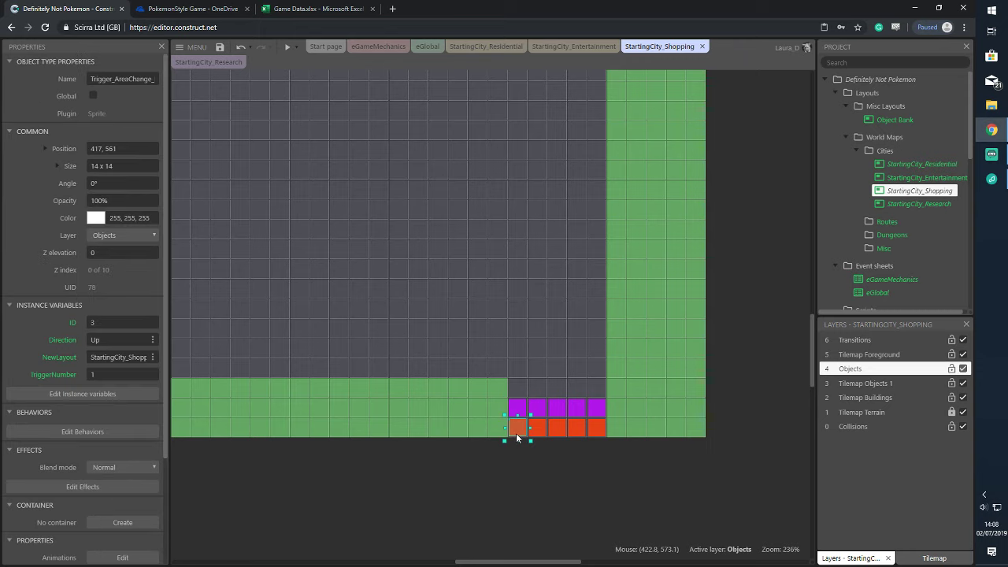
click(793, 236)
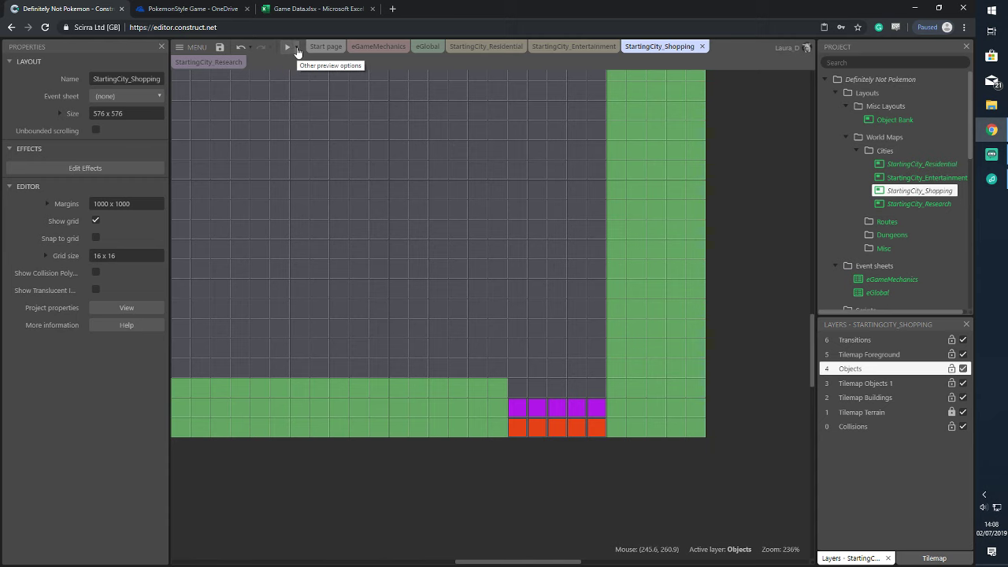
Run a preview of the whole project from the StartingCity_Residential layout
click(488, 48)
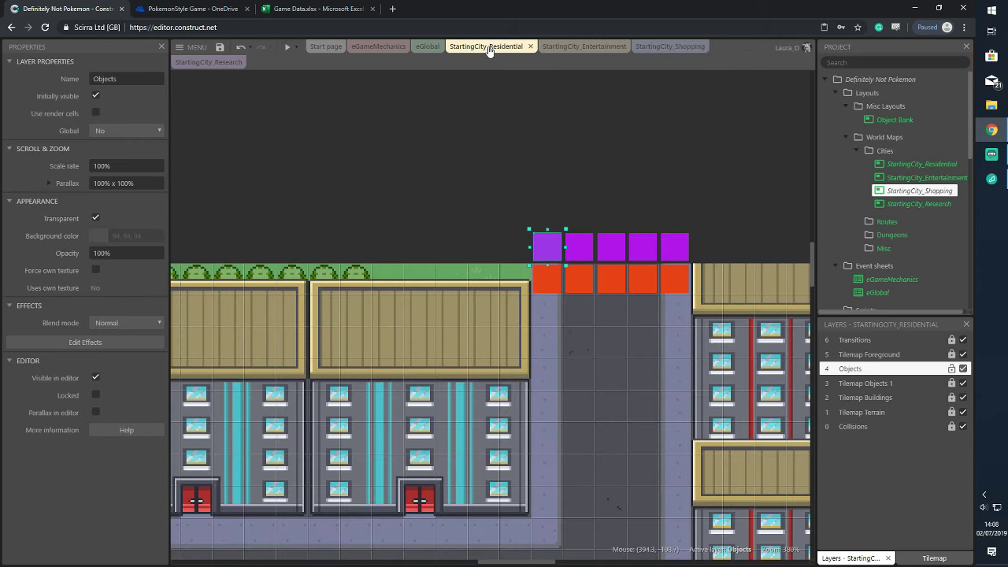
click(610, 178)
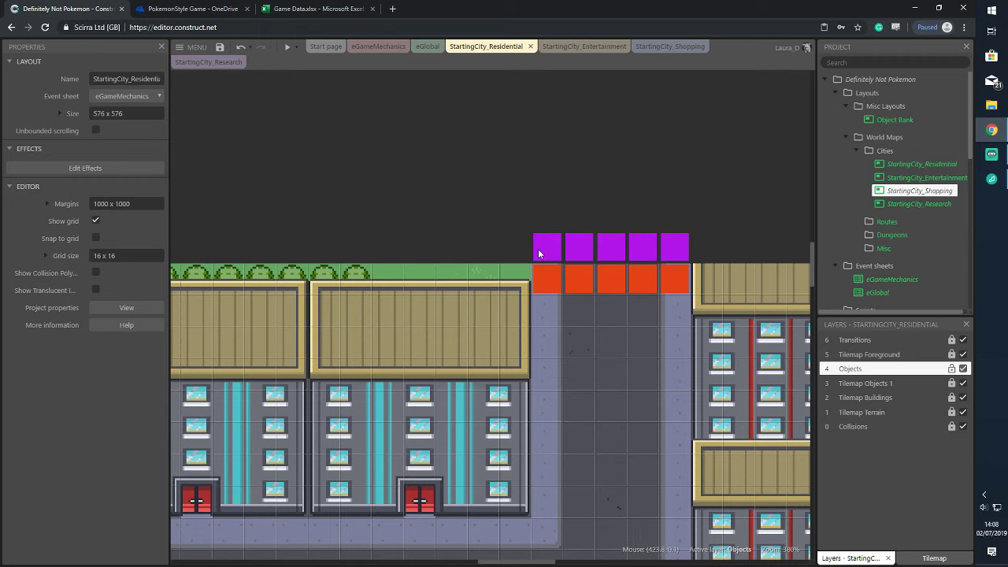
click(297, 47)
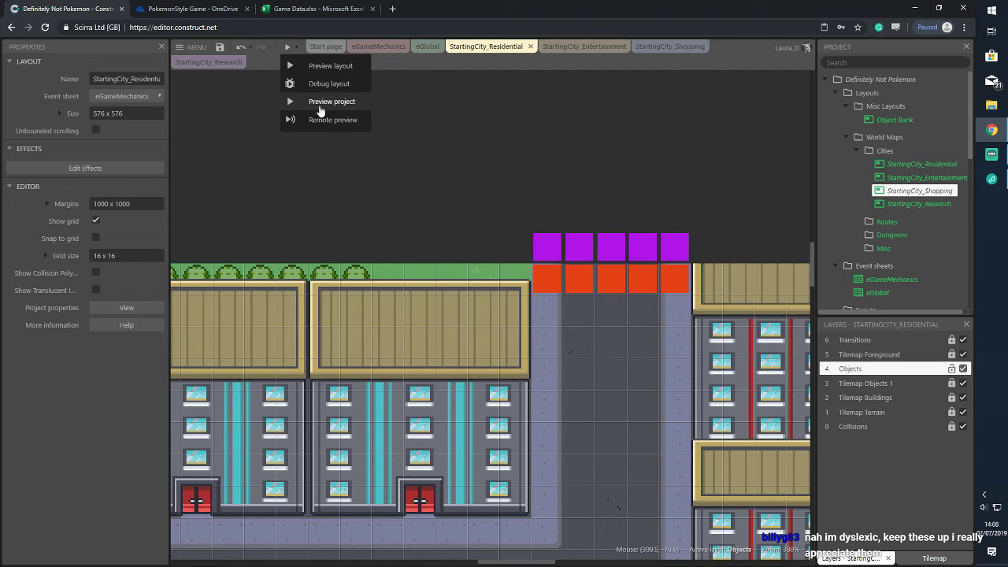
click(319, 111)
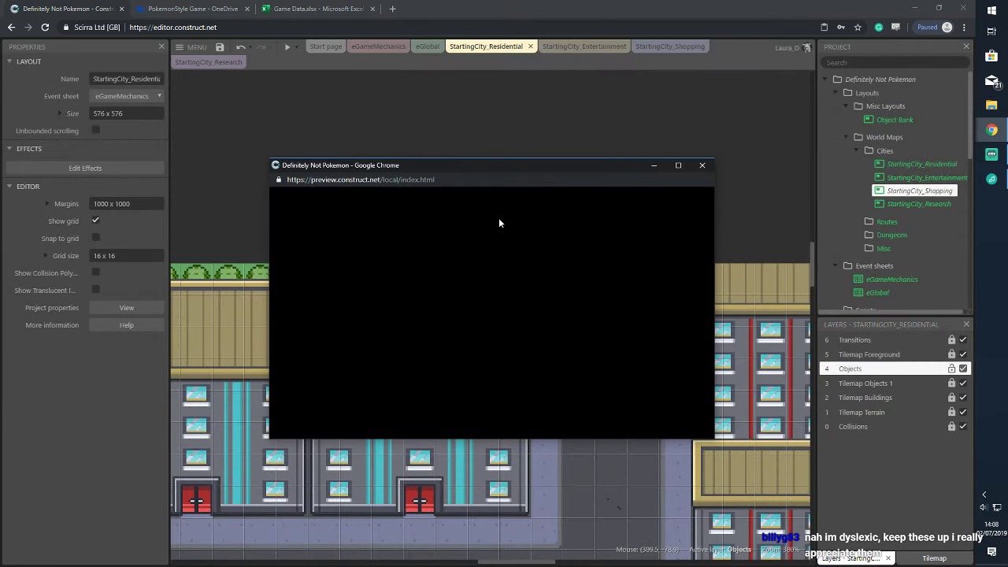
drag(534, 169, 514, 140)
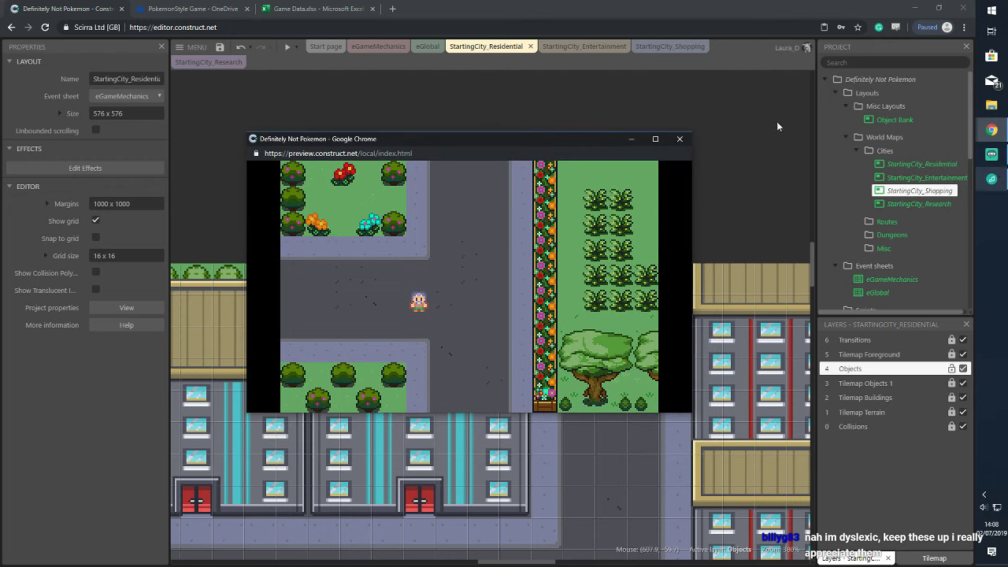
Walk the character up and right through the city with the arrow keys, then close the preview
key(Right)
key(Up)
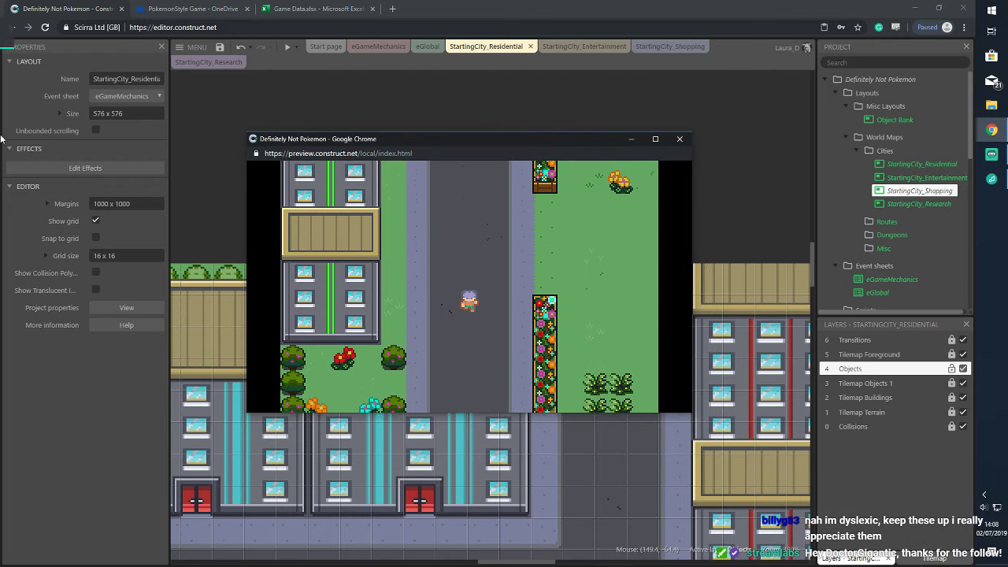
key(Up)
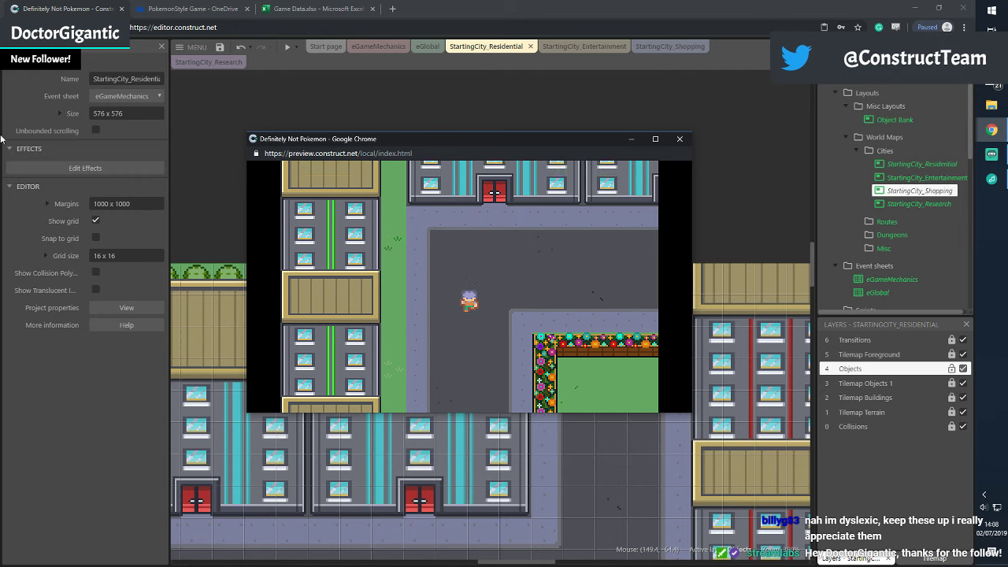
key(Right)
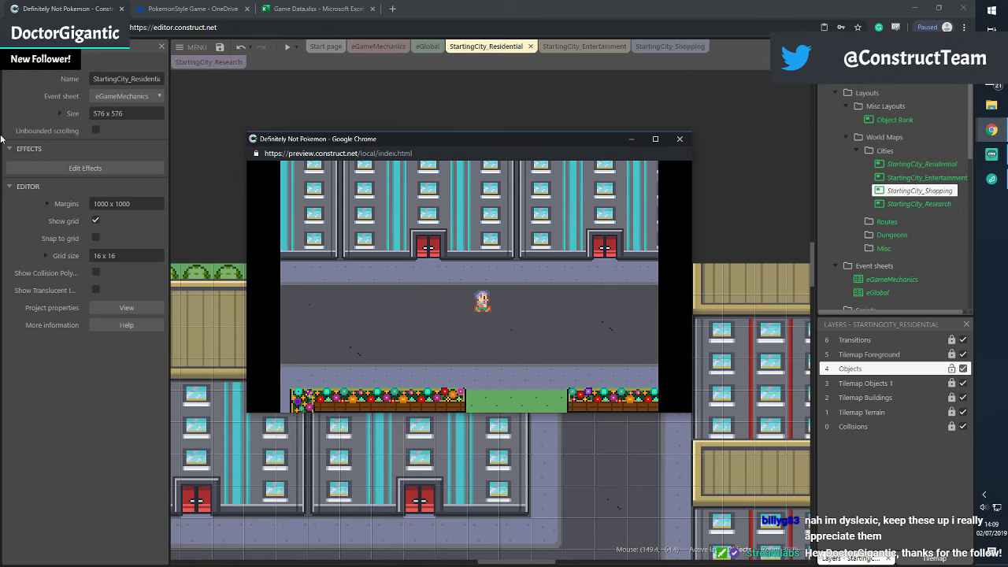
key(Right)
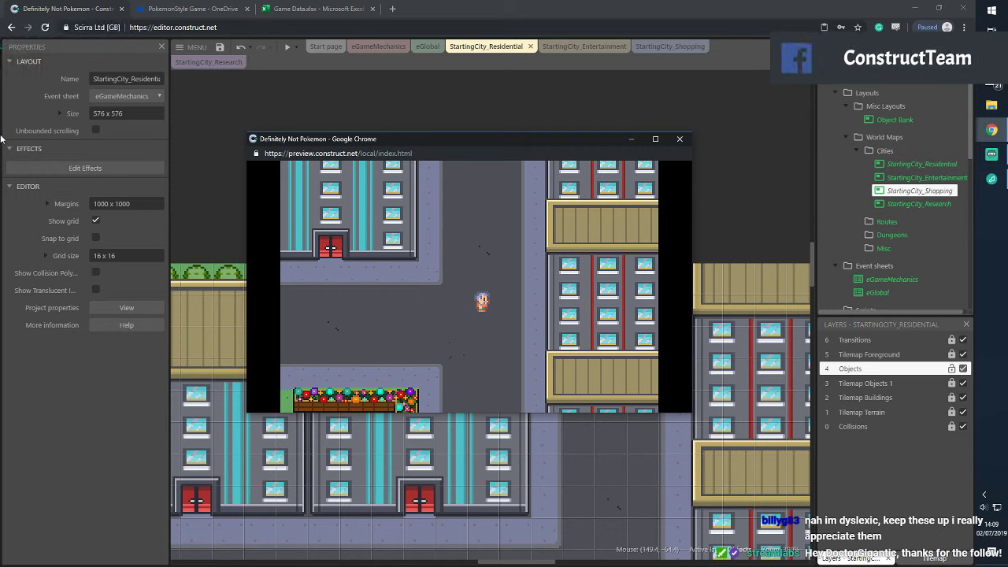
key(Up)
key(Up)
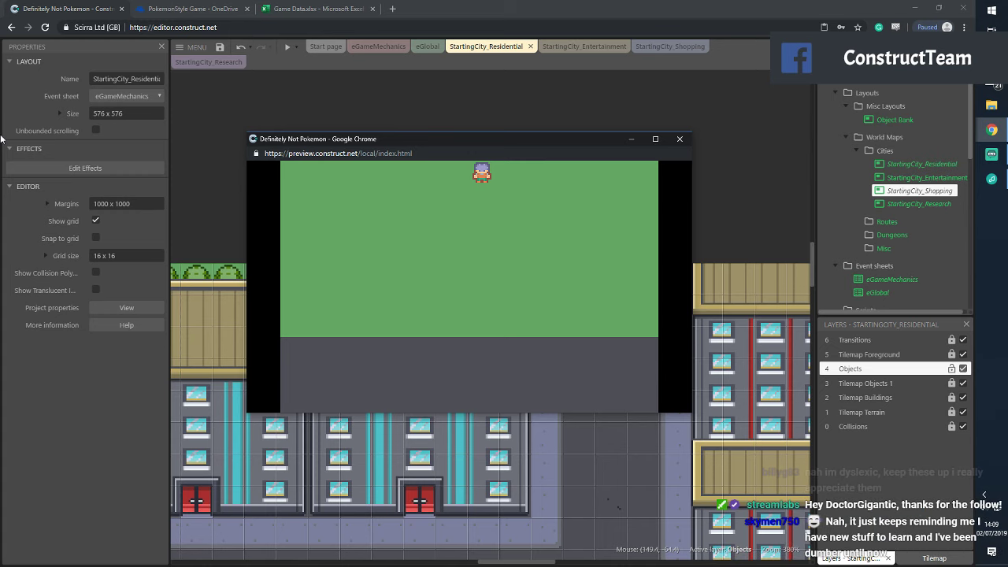
key(Right)
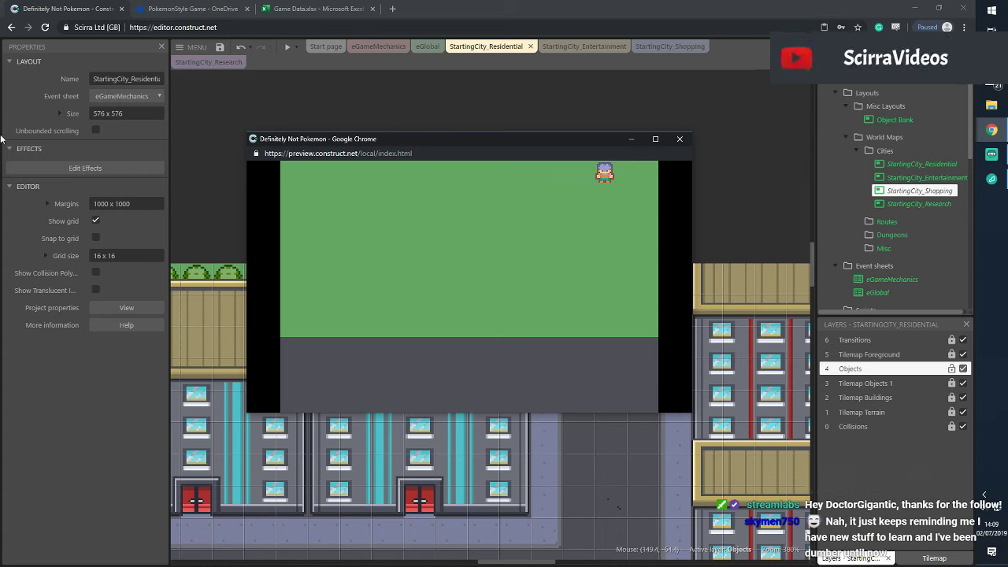
key(Left)
key(Right)
key(Left)
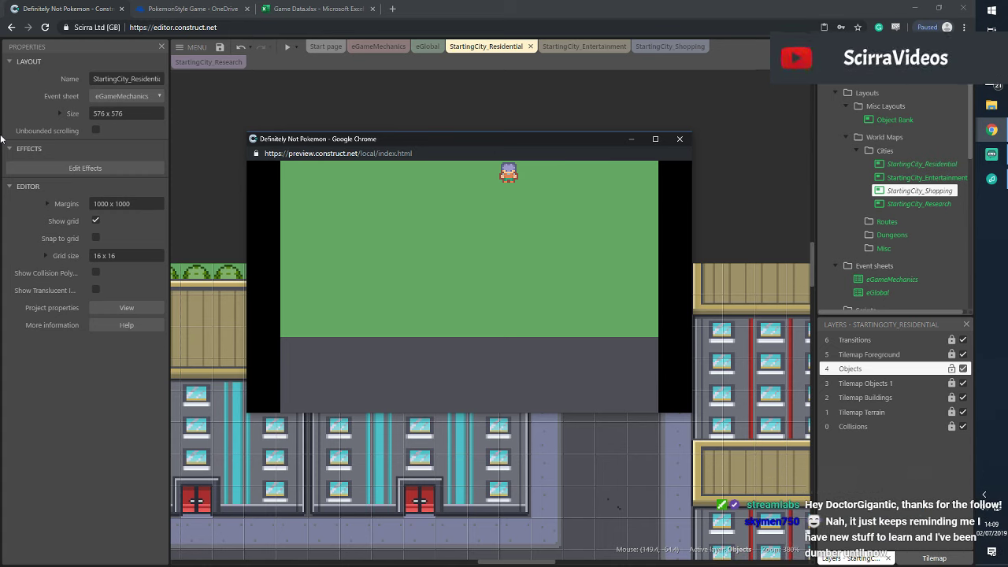
key(Right)
key(Right)
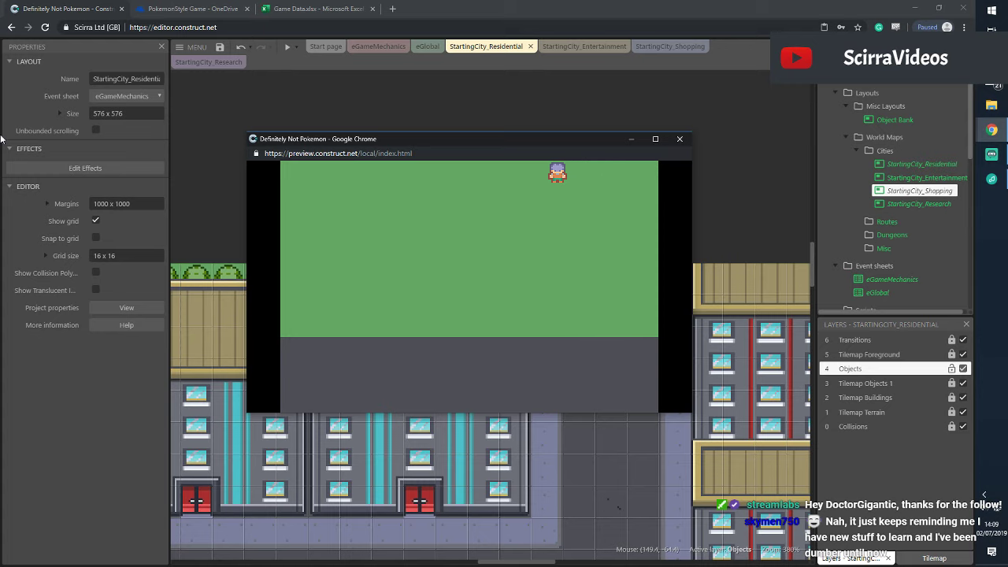
click(679, 139)
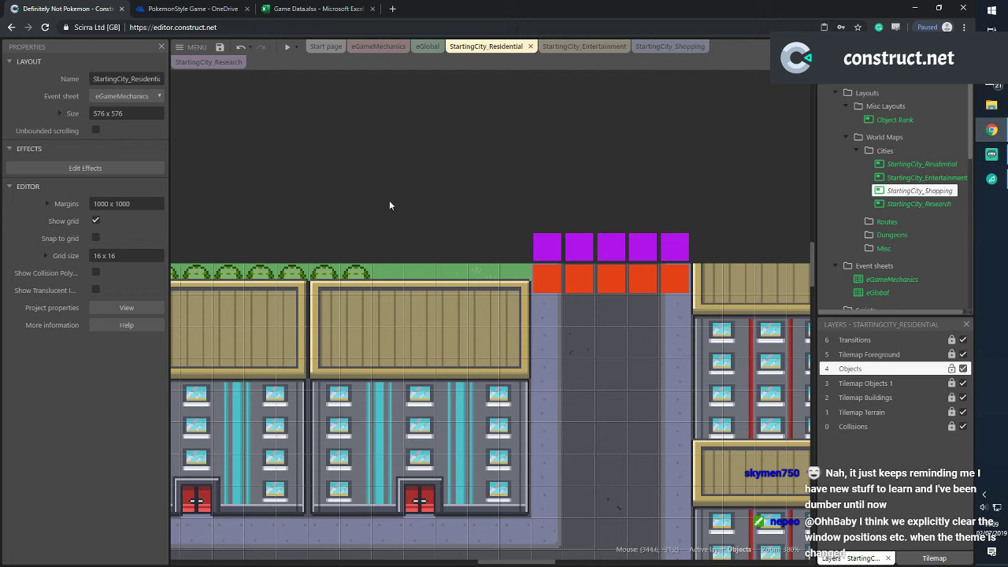
Inspect the first, third, fourth and fifth purple exit triggers' values, then open StartingCity_Shopping
click(547, 246)
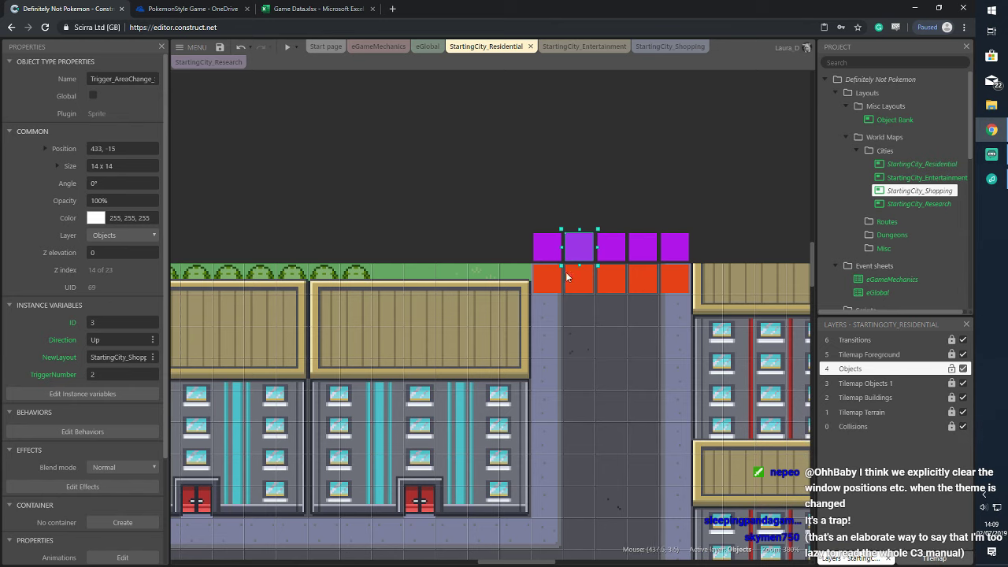
click(620, 240)
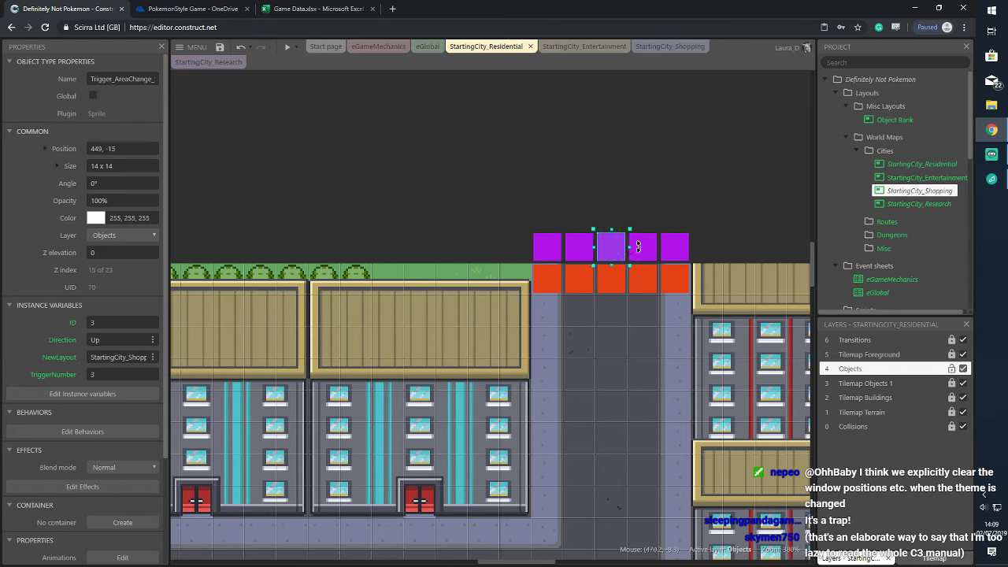
click(648, 249)
click(679, 250)
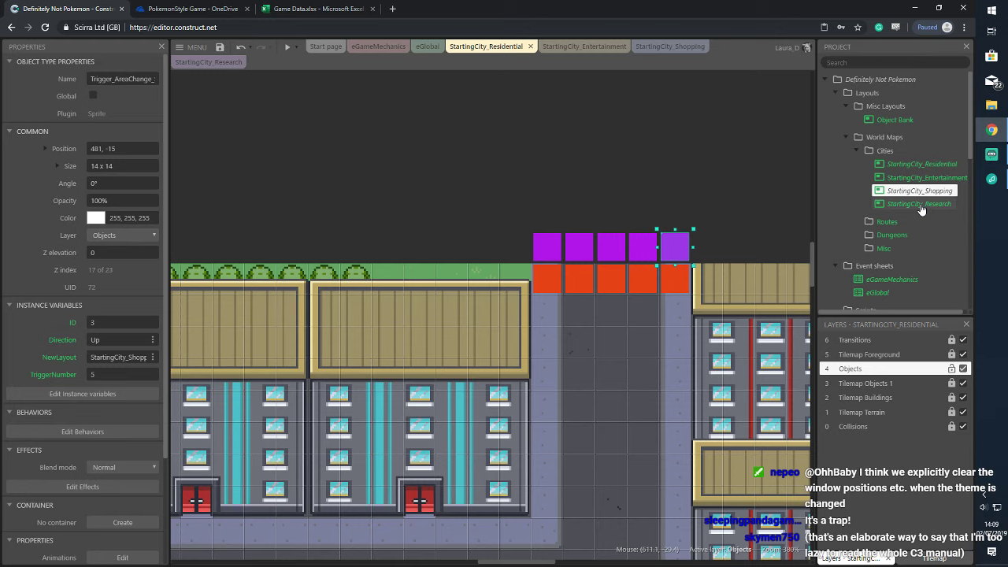
click(659, 46)
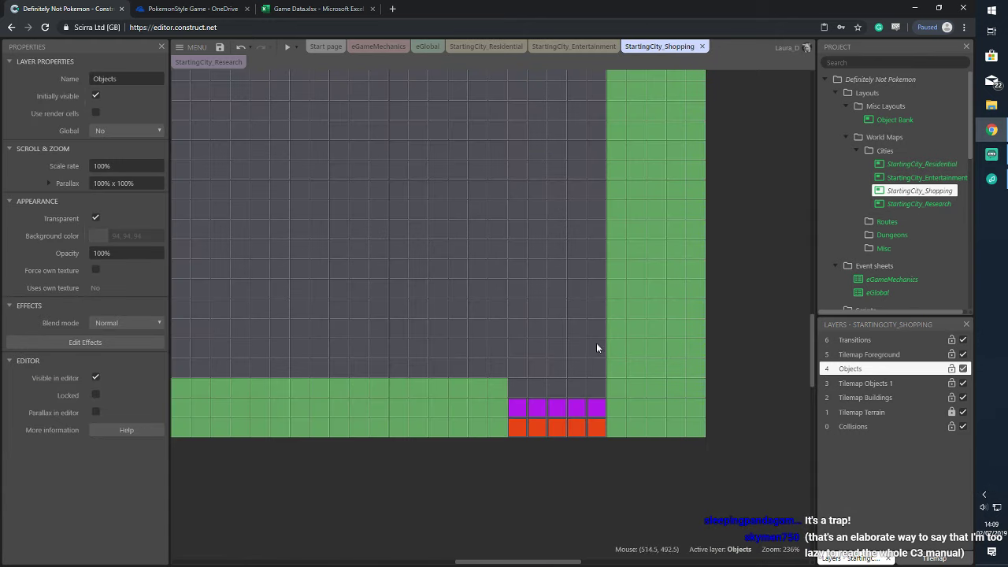
Inspect the Shopping triggers and drag the purple row down below the red receivers
click(518, 413)
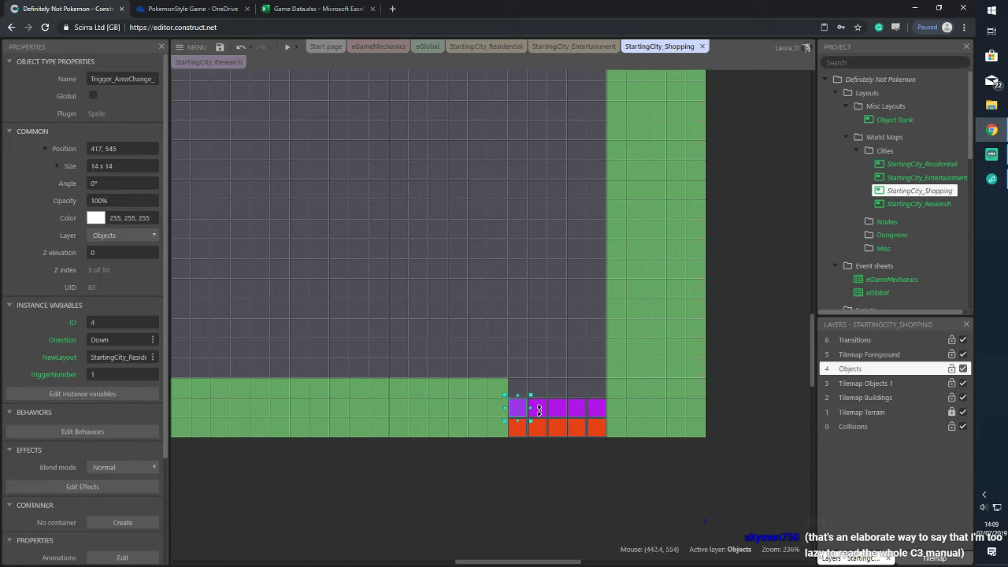
click(519, 425)
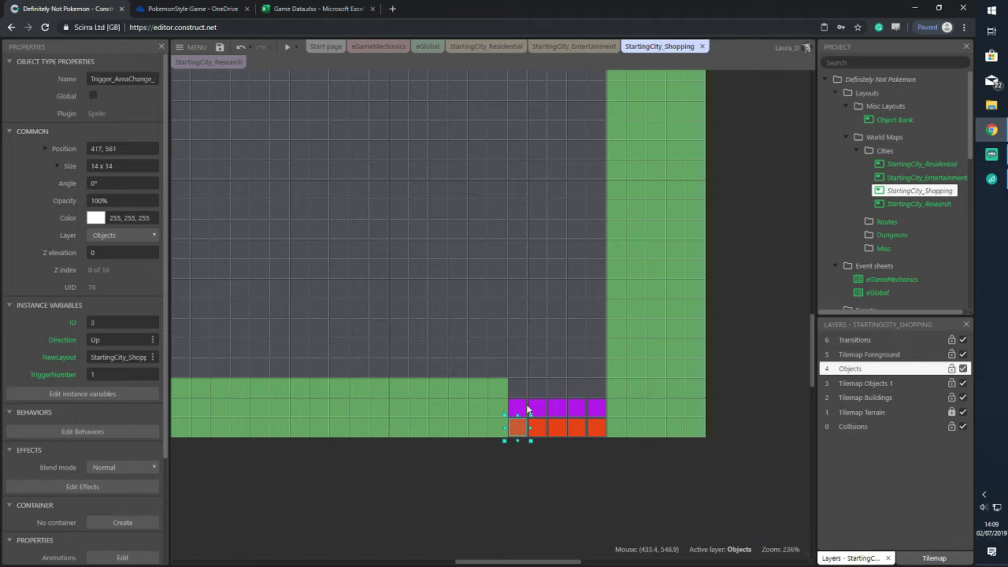
drag(522, 405, 574, 414)
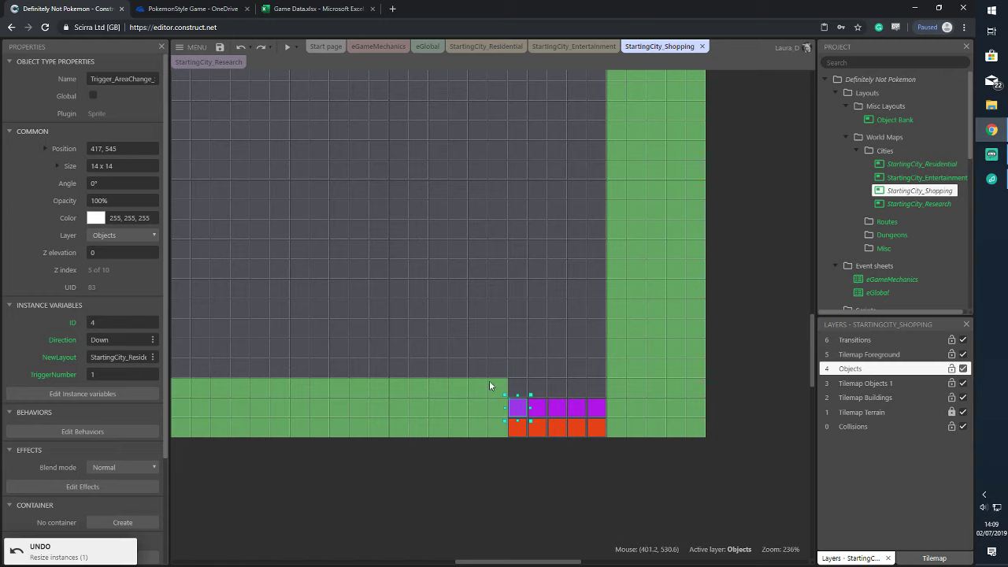
drag(489, 380, 615, 422)
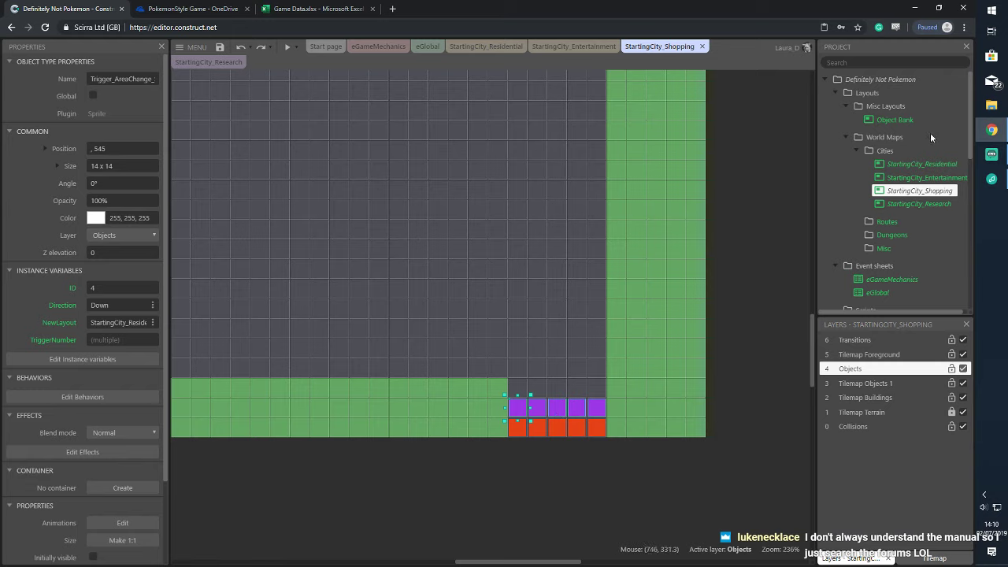
click(917, 191)
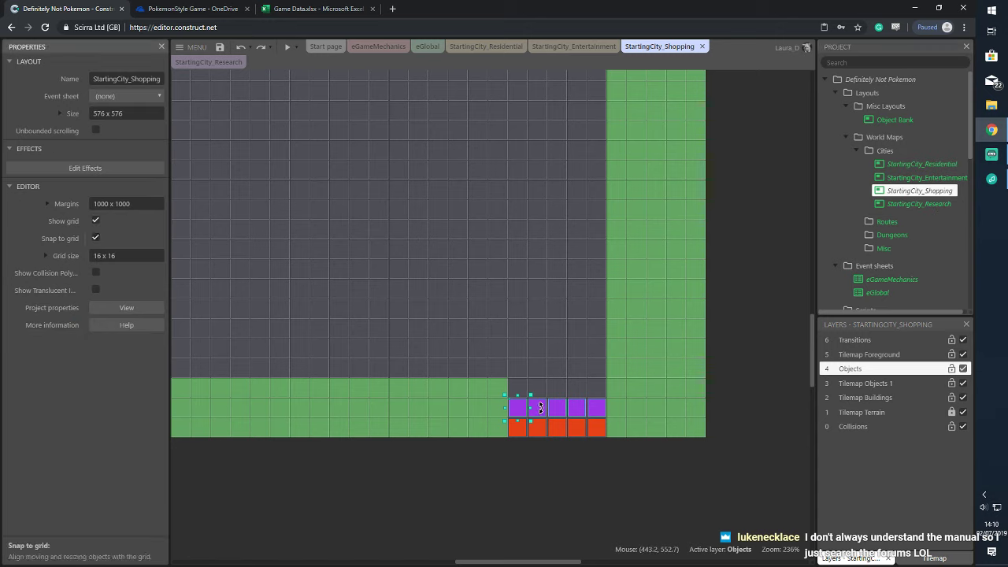
click(557, 419)
drag(557, 421, 558, 451)
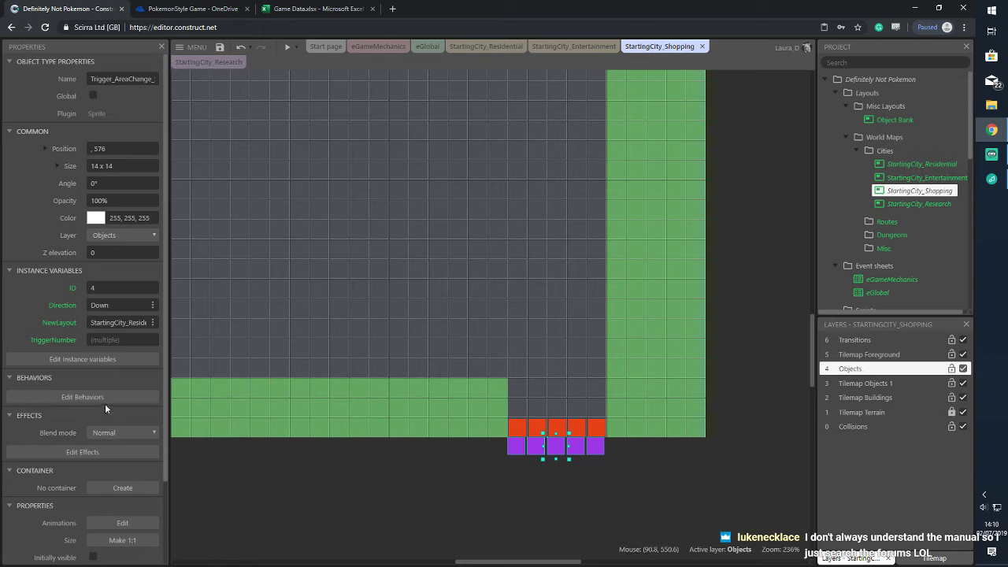
Turn off Snap to grid in the layout properties and reselect the purple triggers
scroll(100, 347, down, 2)
scroll(99, 341, up, 3)
click(917, 191)
click(96, 239)
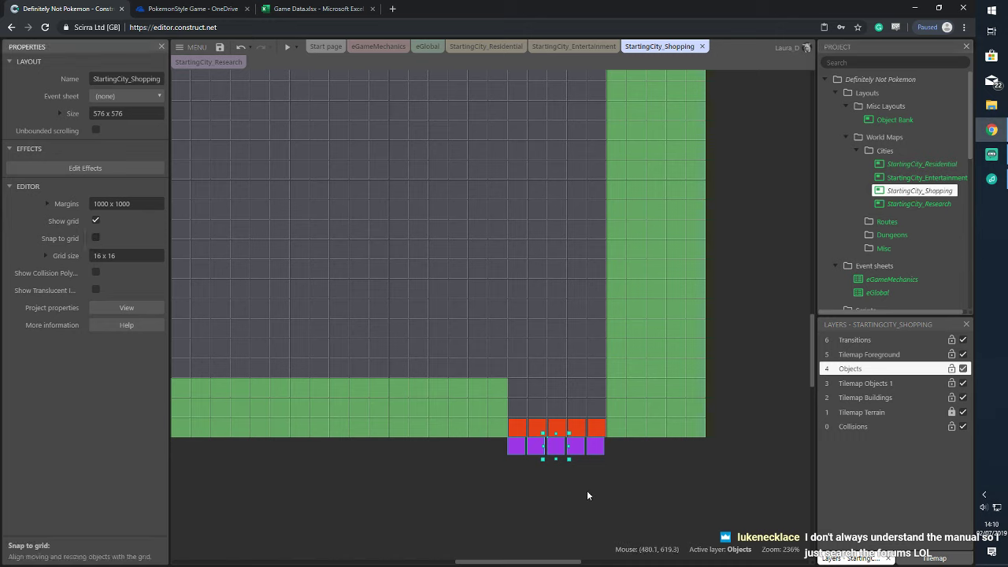
drag(497, 434, 627, 476)
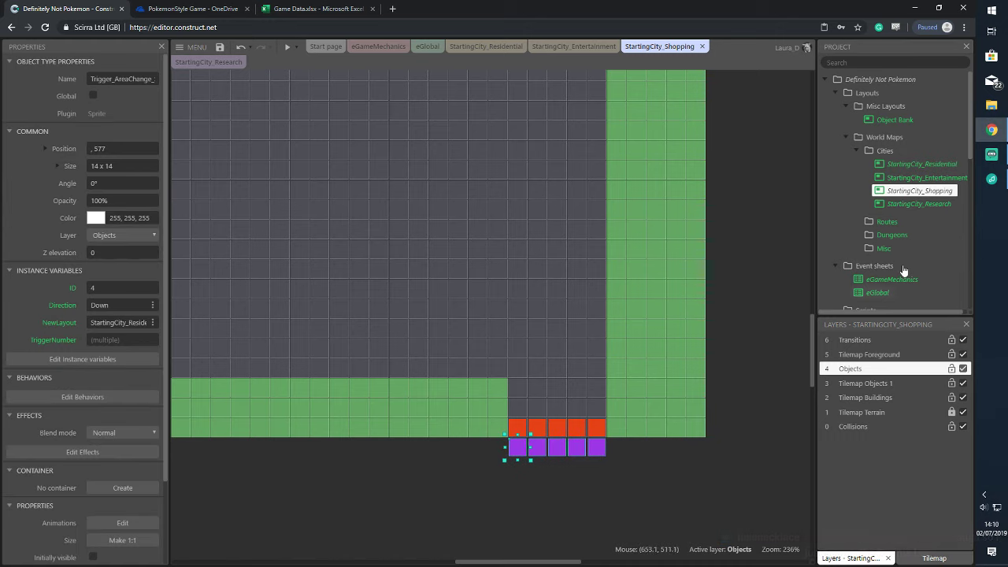
scroll(915, 248, down, 10)
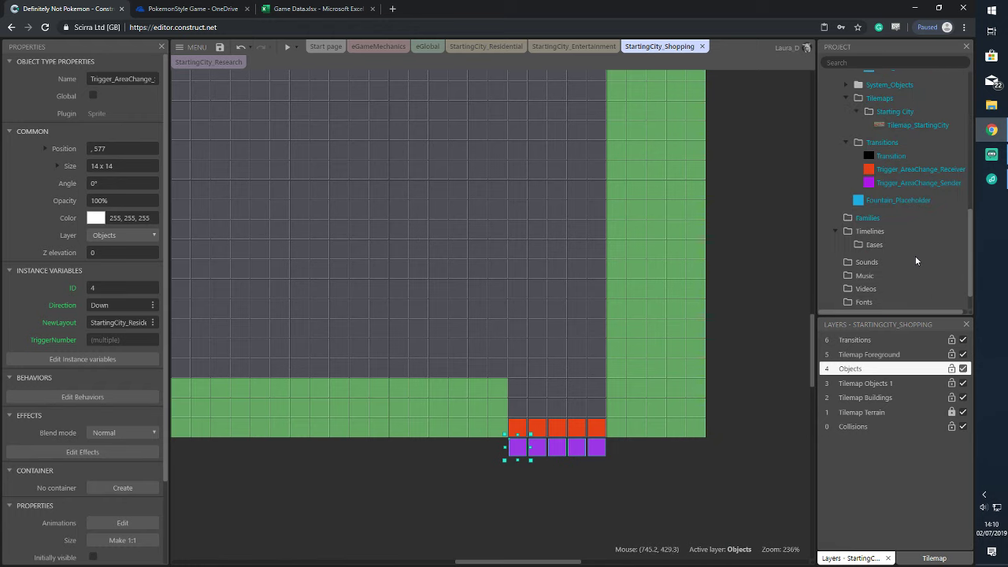
click(744, 376)
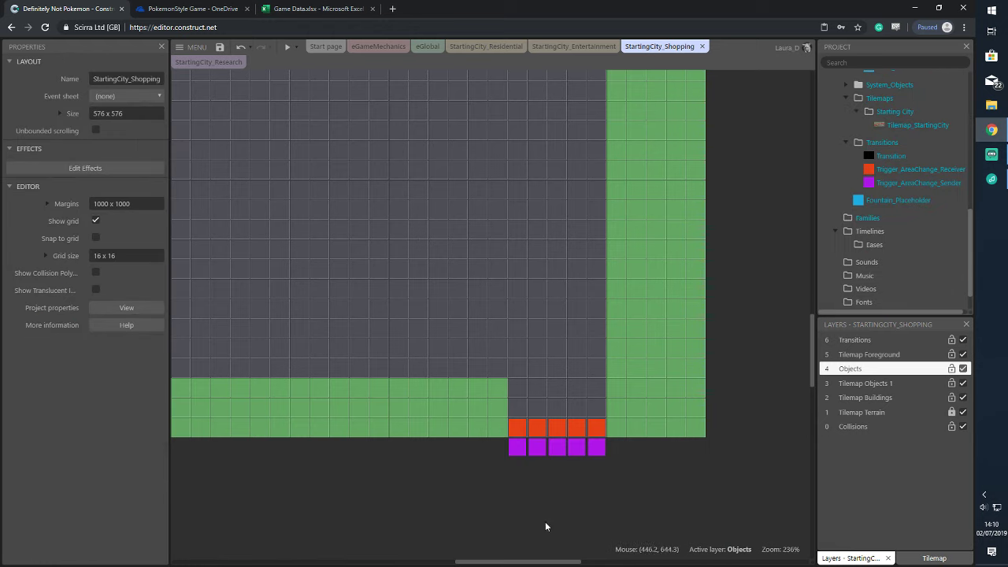
Read TriggerNumber on the Shopping purple sender and five orange receivers, then return to StartingCity_Residential
click(517, 455)
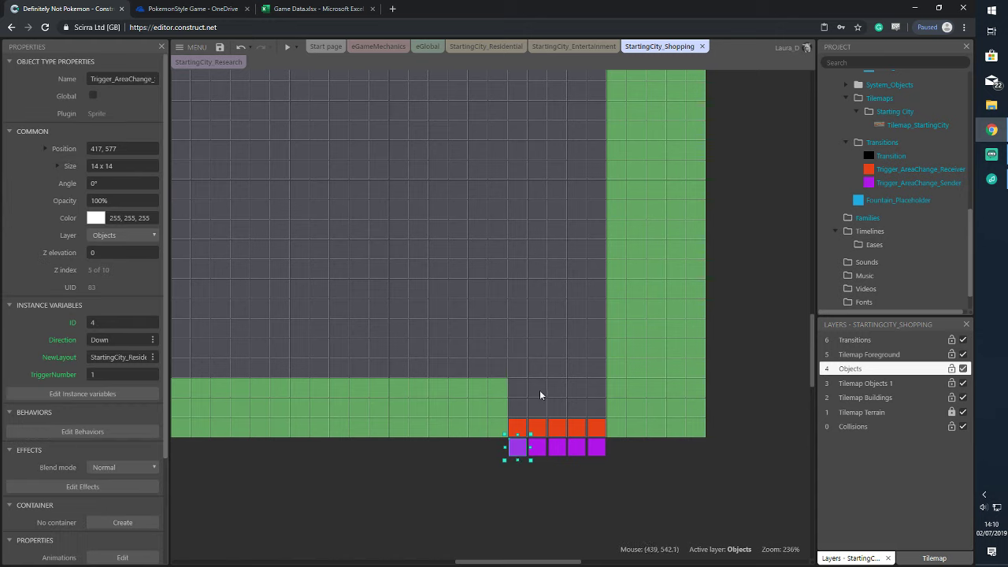
click(517, 425)
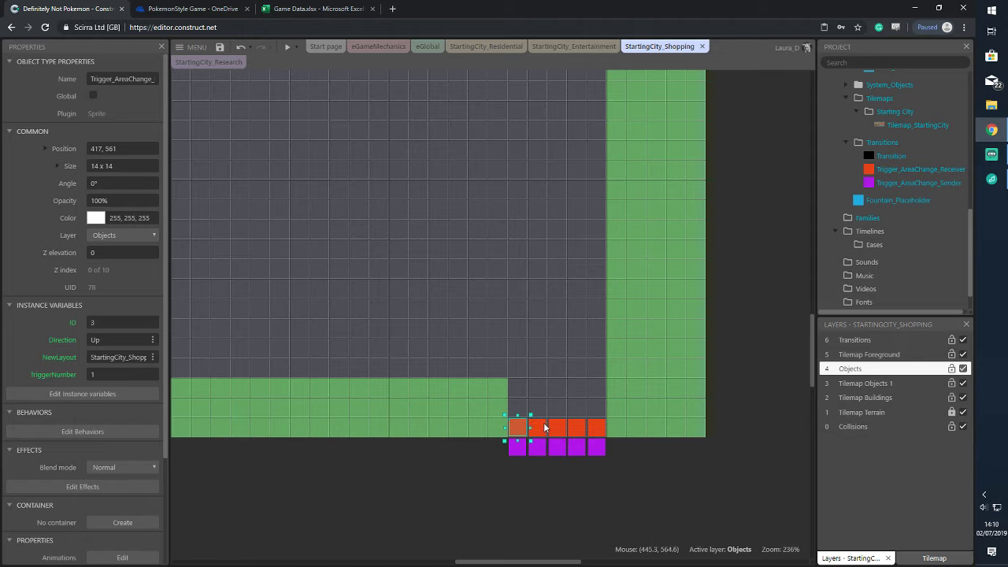
click(543, 427)
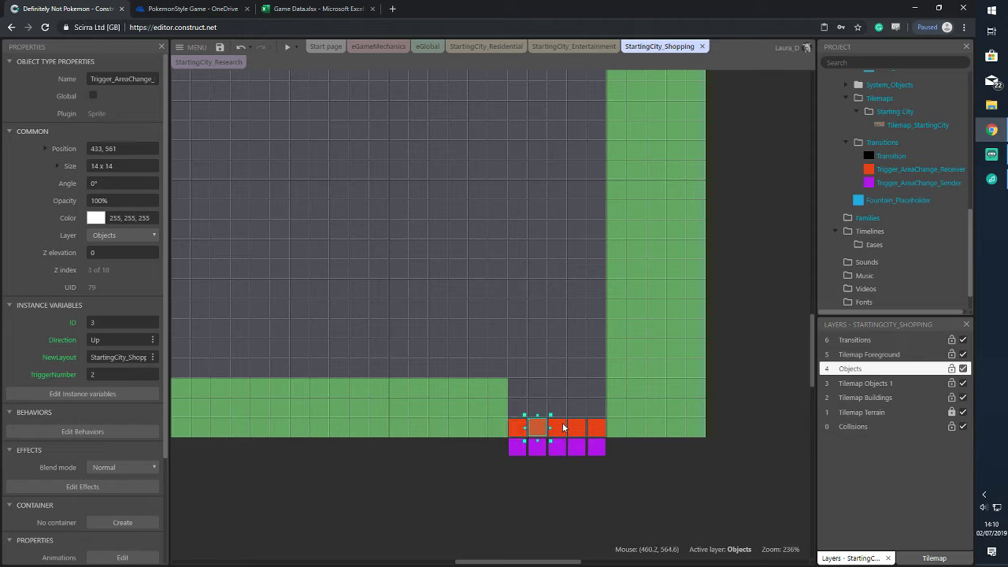
click(562, 427)
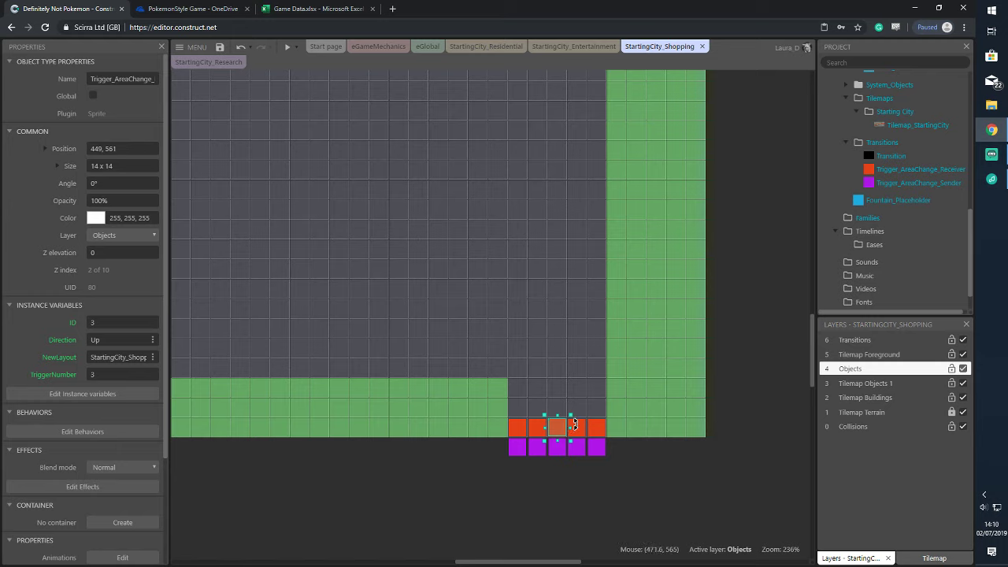
click(604, 423)
click(597, 427)
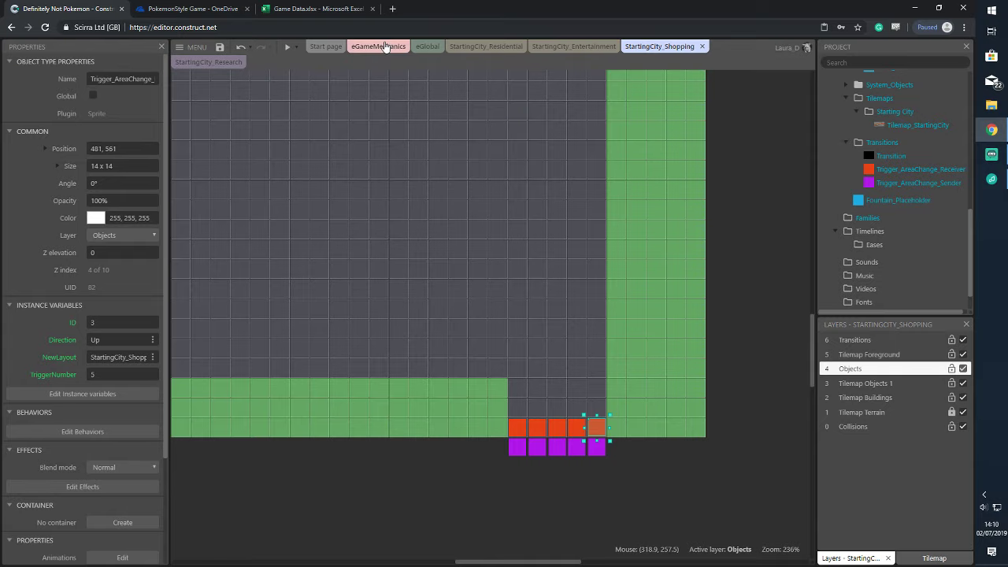
click(486, 45)
scroll(551, 268, down, 3)
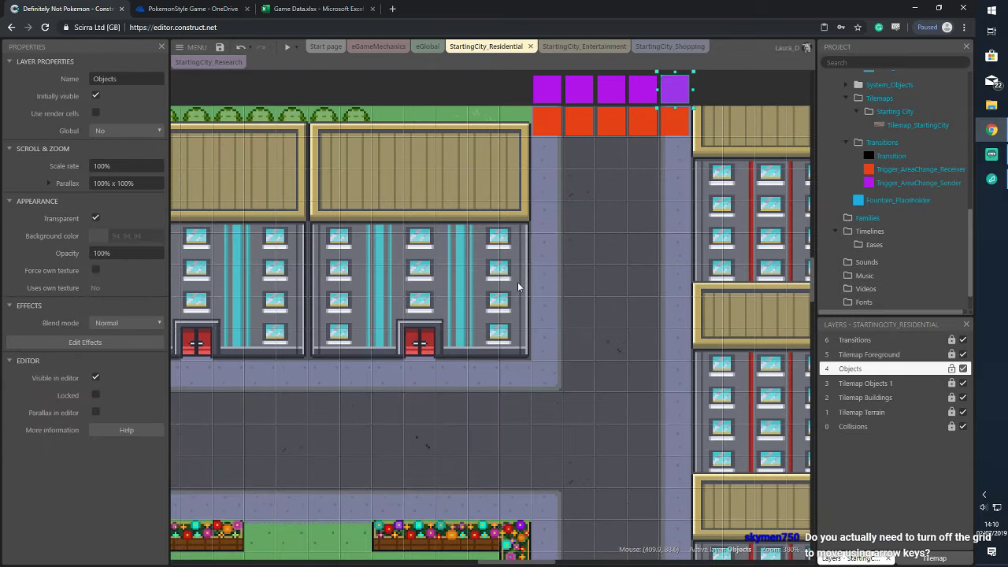
Drag the character sprite onto the upper road at 128, 176, by the park's top-left corner
ctrl+scroll(517, 279, down, 6)
click(300, 490)
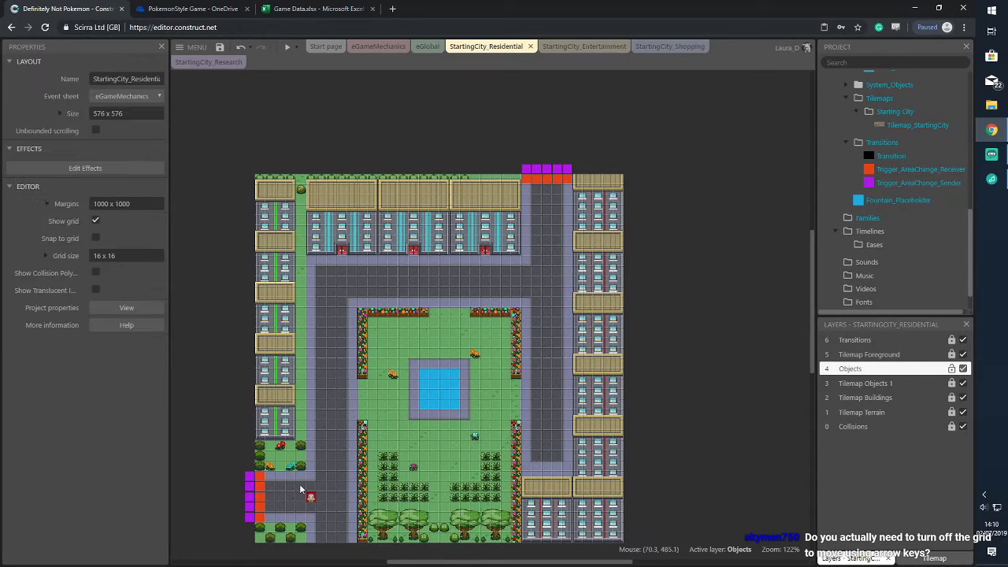
click(312, 497)
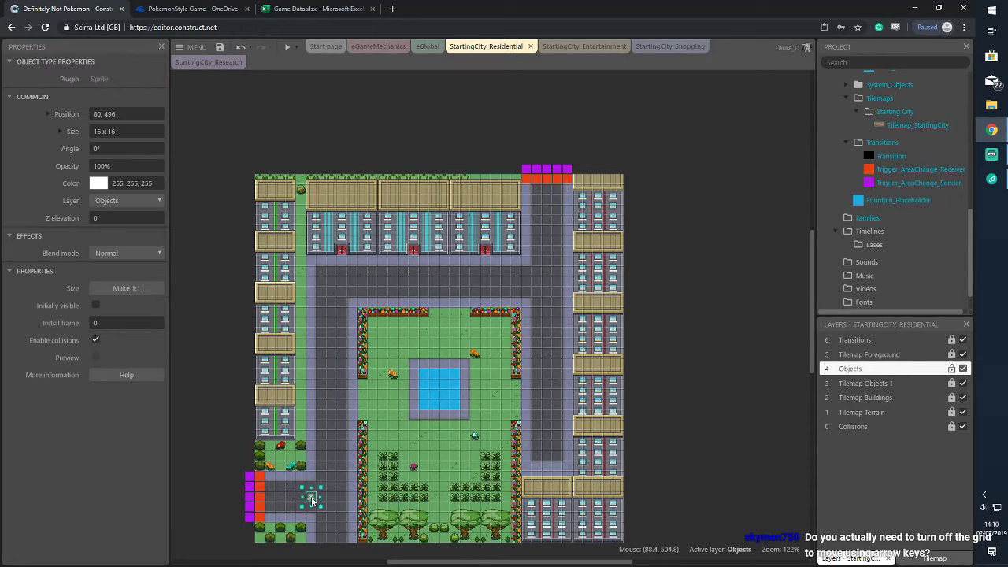
drag(312, 499, 377, 282)
scroll(908, 159, up, 10)
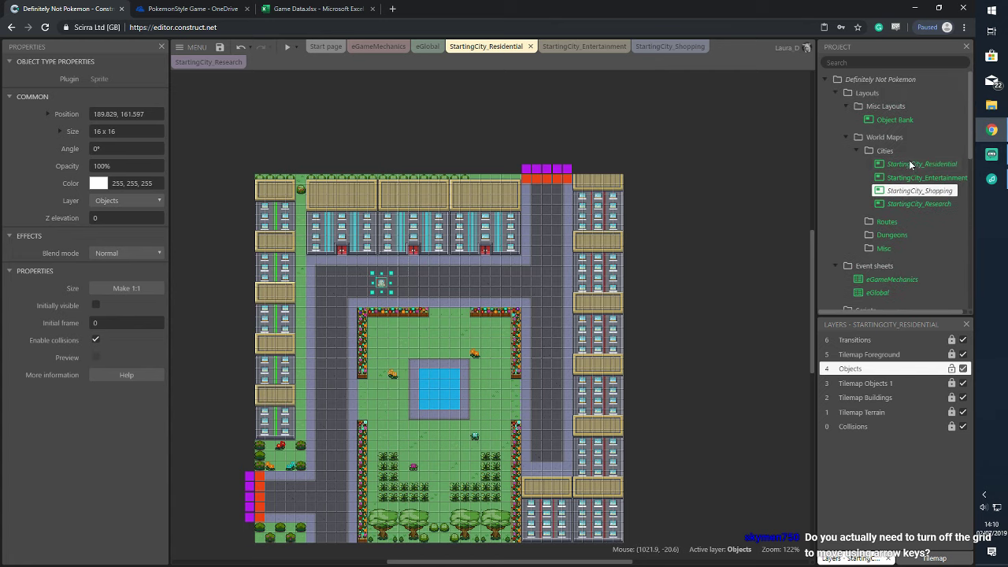
click(910, 163)
drag(383, 281, 341, 292)
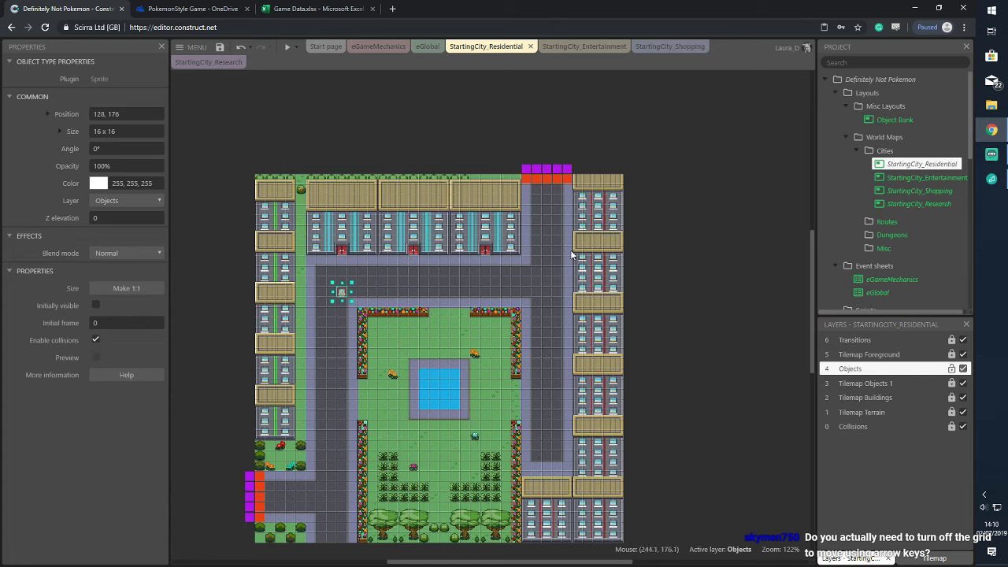
click(573, 254)
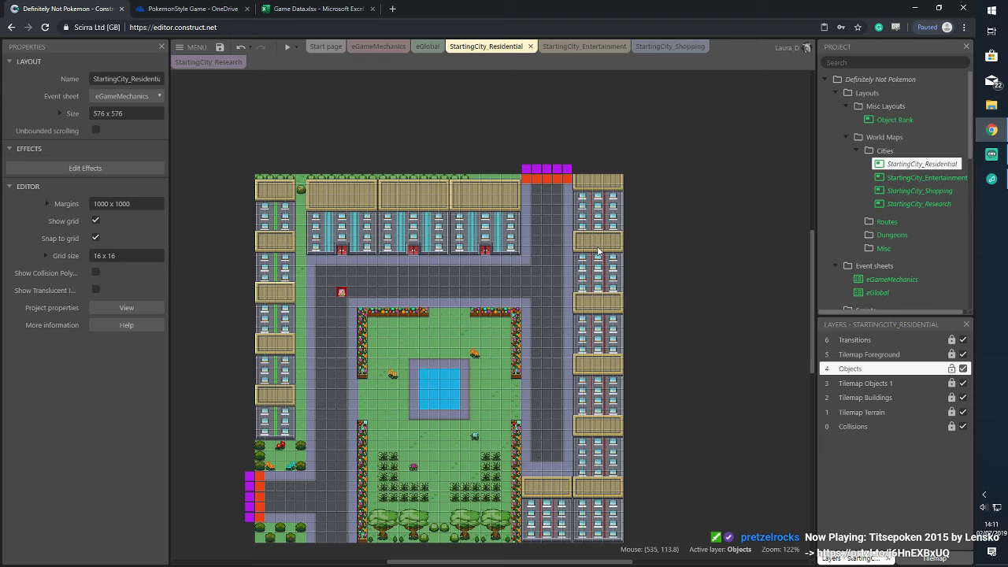
Check a purple exit trigger, deselect it, and launch a game preview from the Residential city
scroll(681, 163, down, 2)
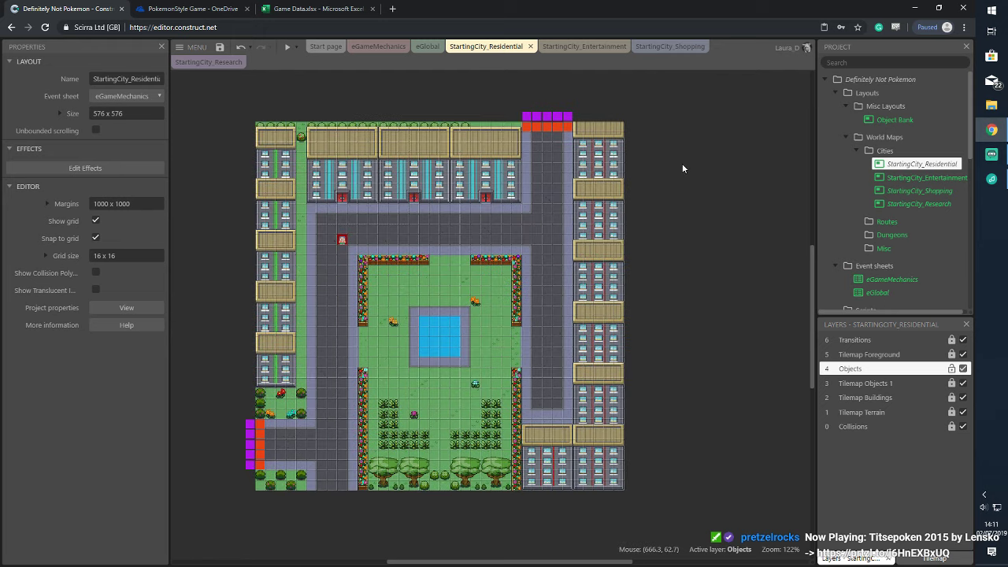
scroll(682, 163, up, 2)
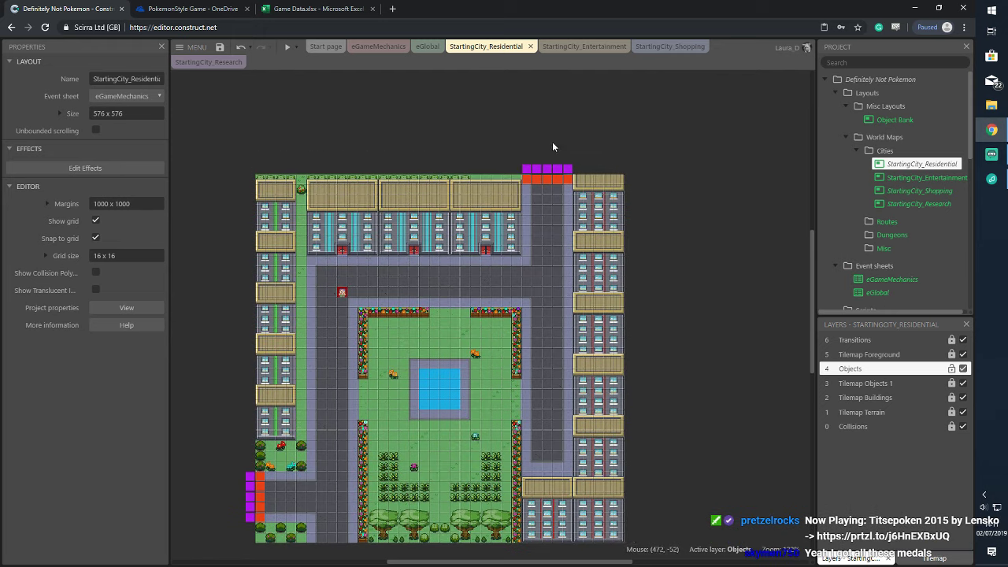
click(526, 169)
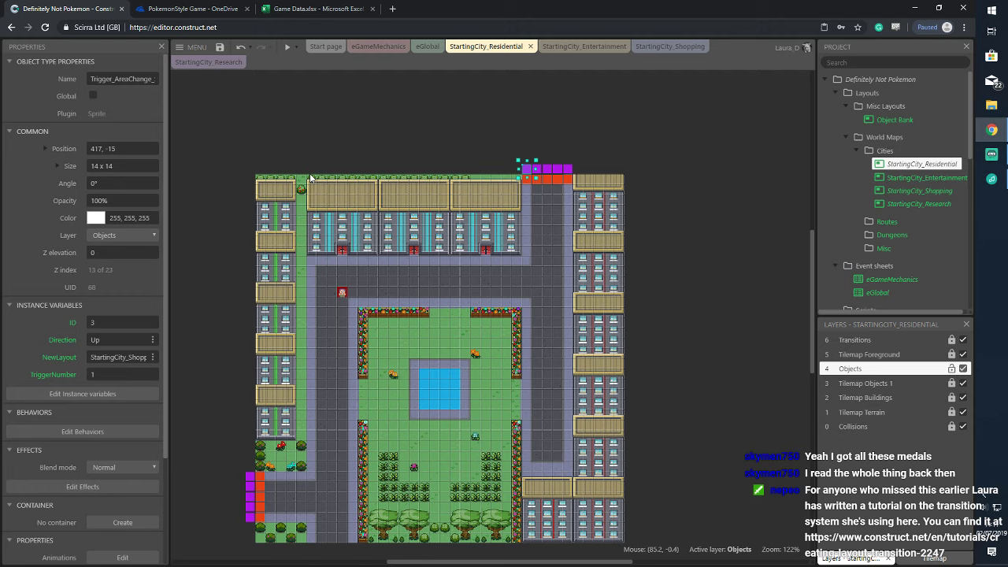
click(608, 113)
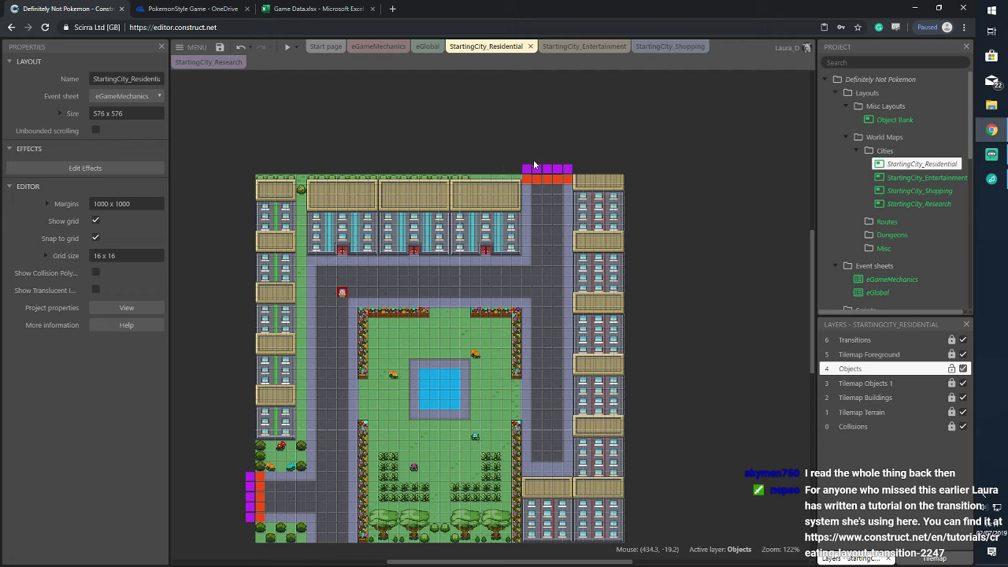
click(288, 46)
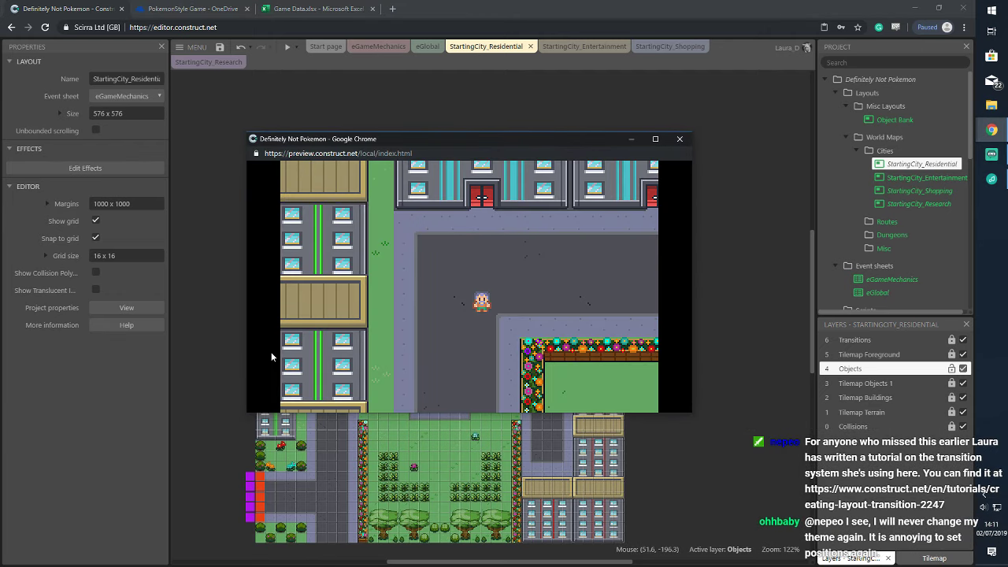
Walk the player right and up the road across the trigger tiles into the neighbouring area
key(Right)
key(Up)
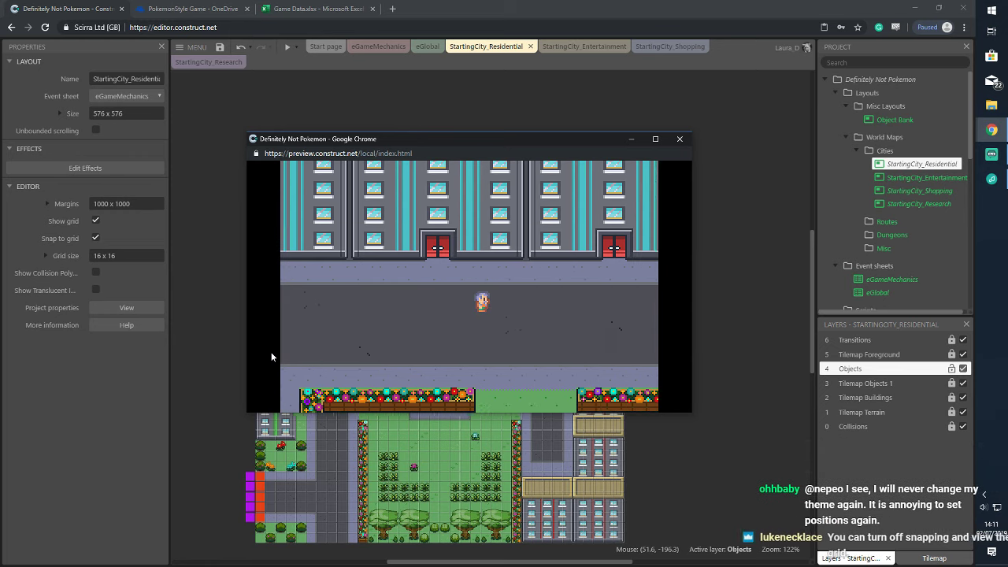
key(Right)
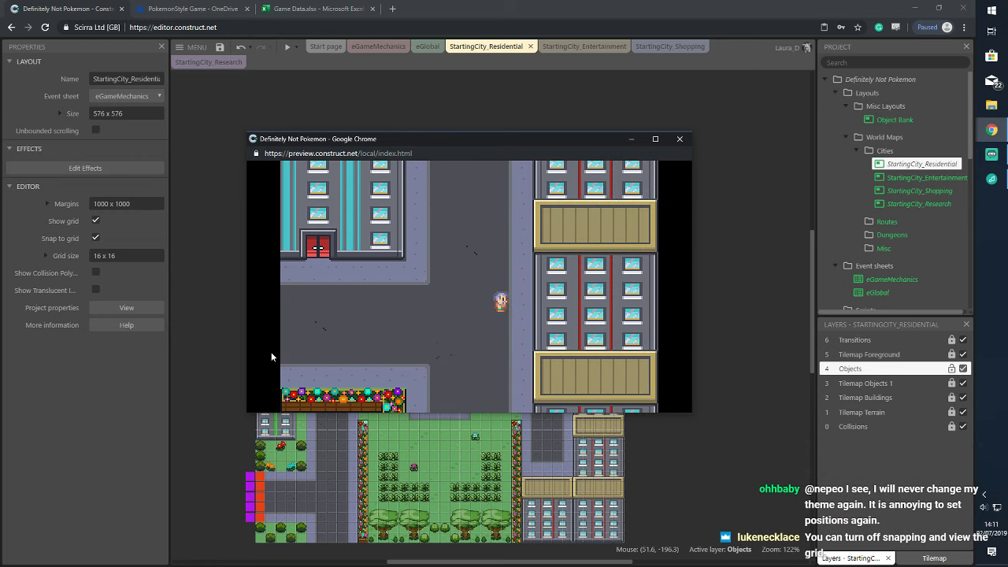
key(Up)
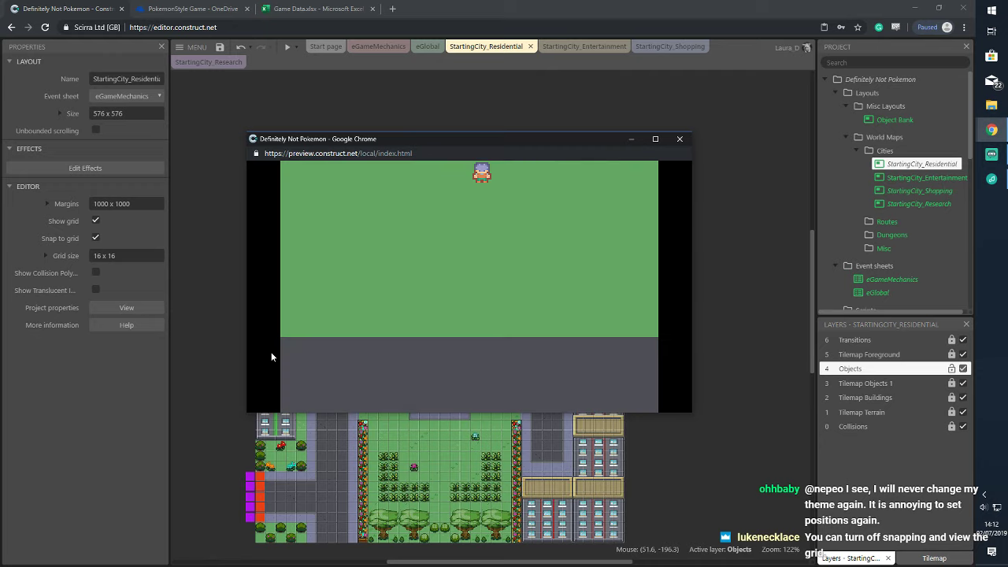
key(Right)
key(Left)
Close the preview, inspect the Area Changes action that places the player, then open StartingCity_Shopping
click(679, 138)
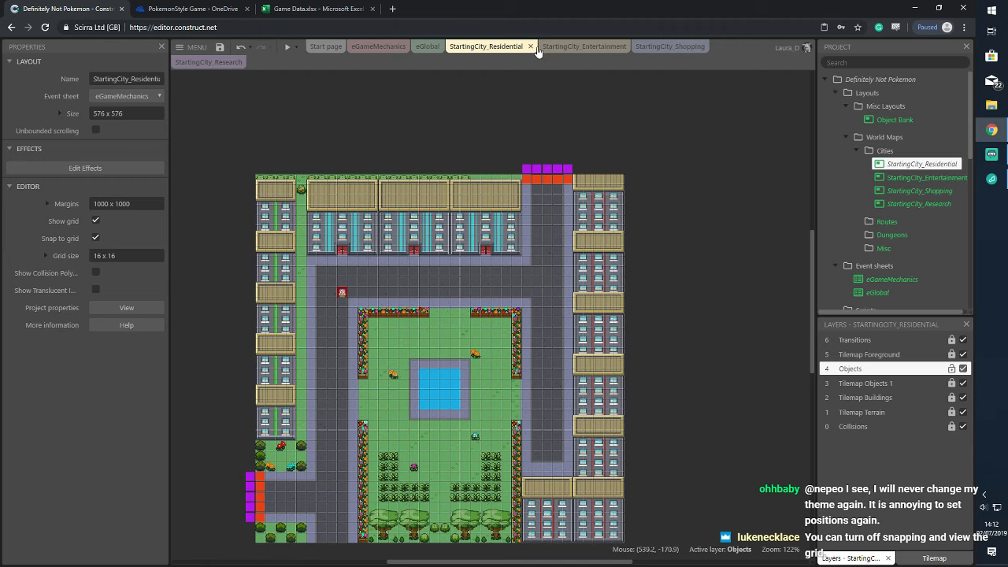
click(378, 46)
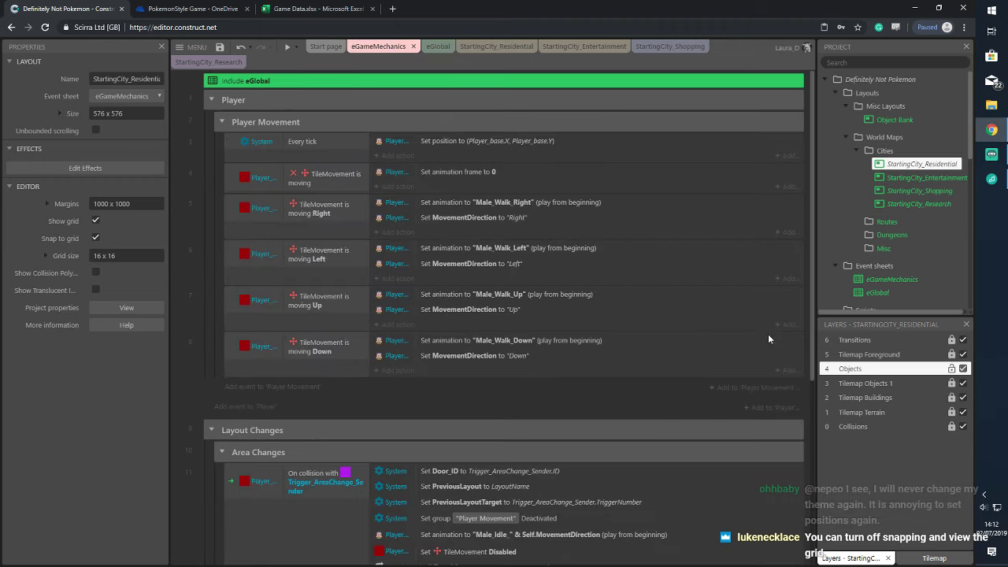
scroll(613, 378, down, 3)
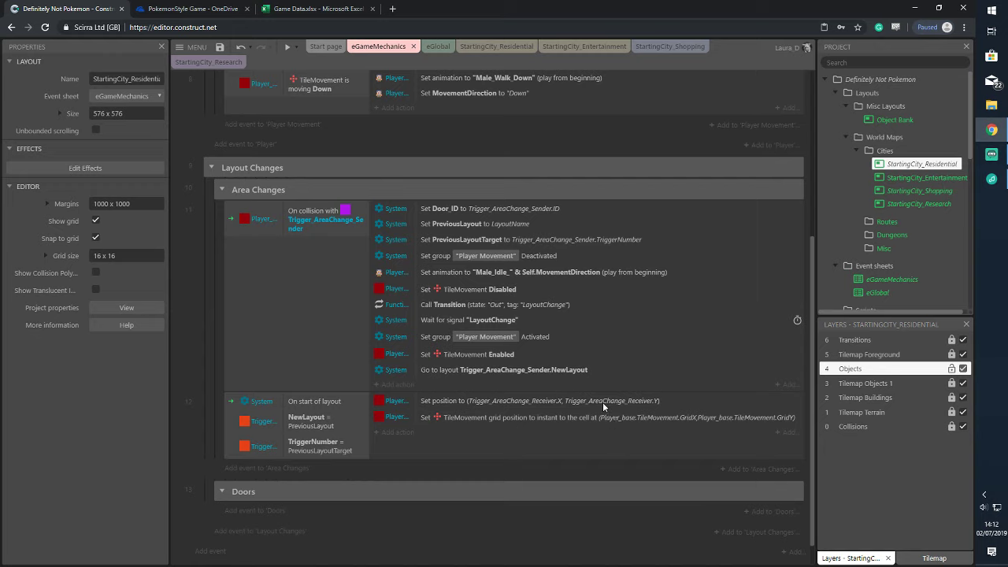
click(544, 403)
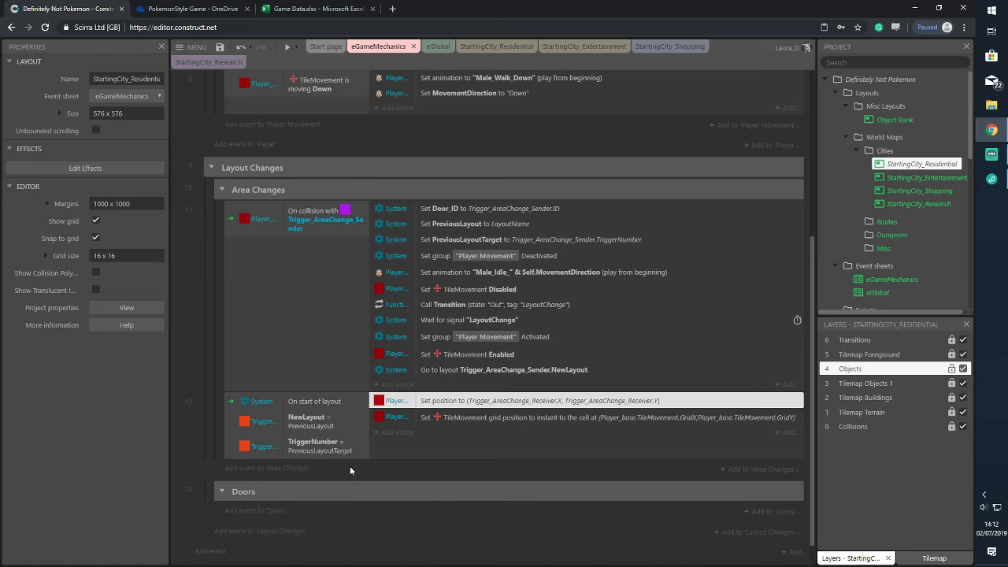
scroll(708, 205, up, 3)
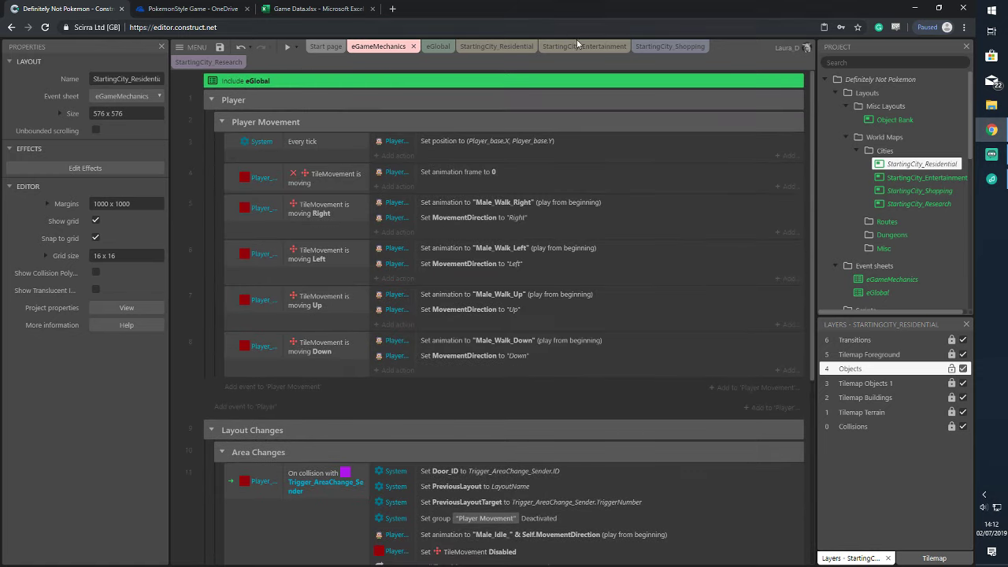
click(669, 46)
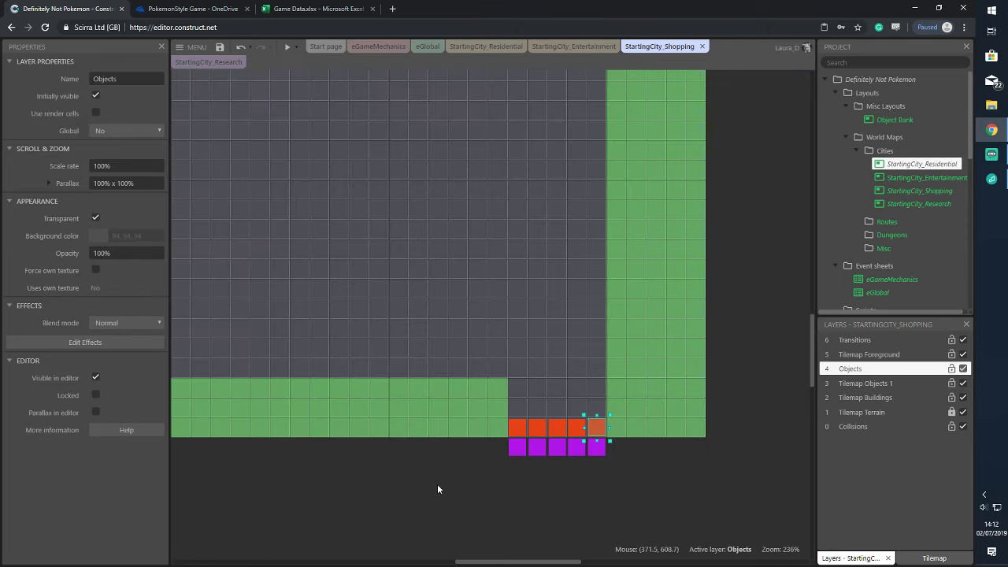
Activate the Objects layer and read TriggerNumber on the three Shopping trigger tiles, then return to eGameMechanics
click(673, 396)
click(740, 412)
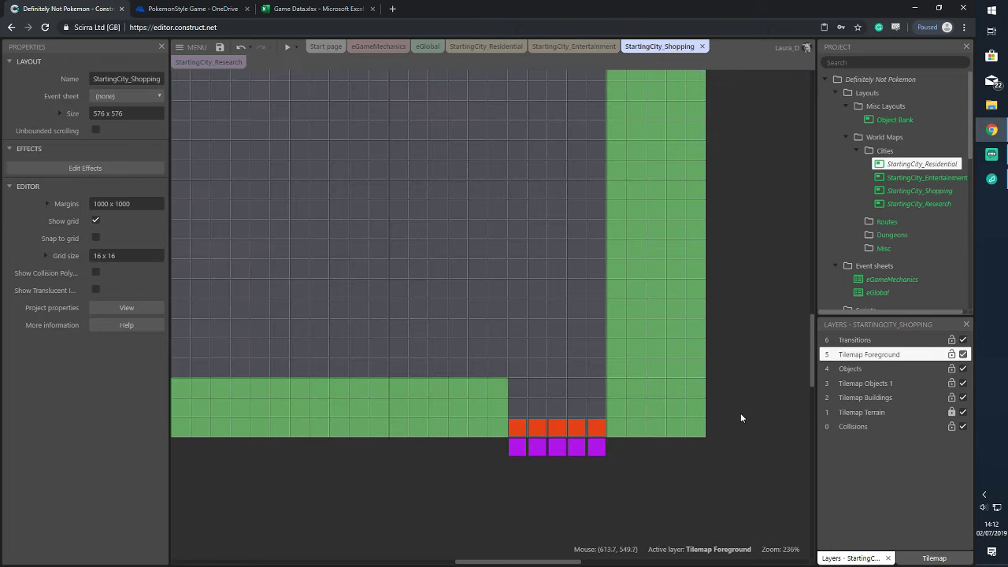
click(910, 370)
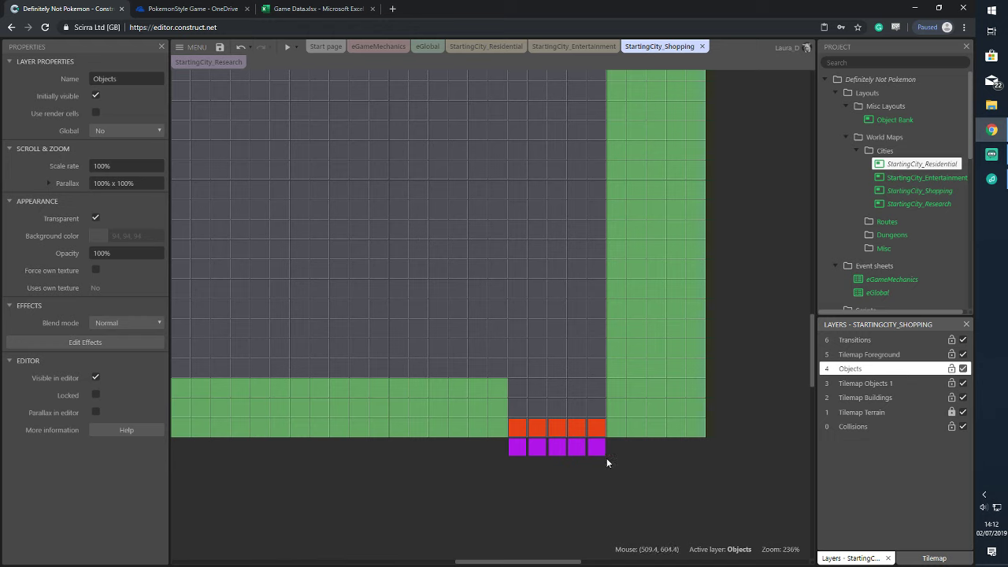
click(520, 425)
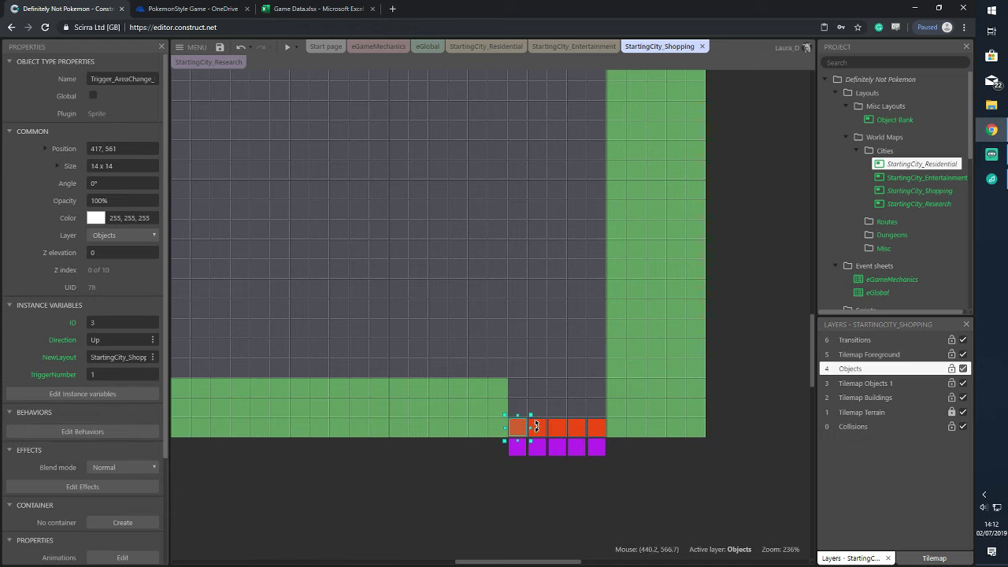
click(543, 429)
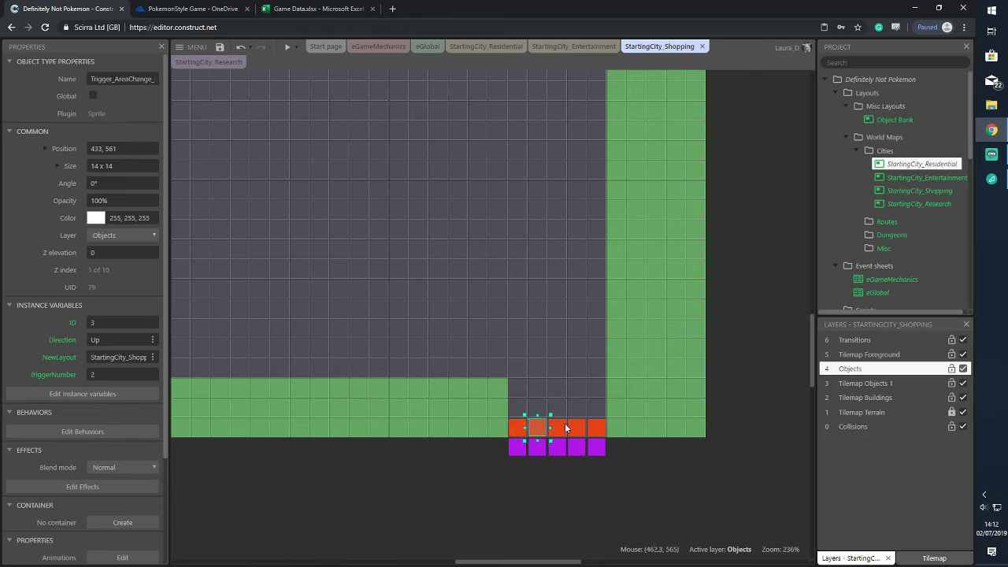
click(558, 428)
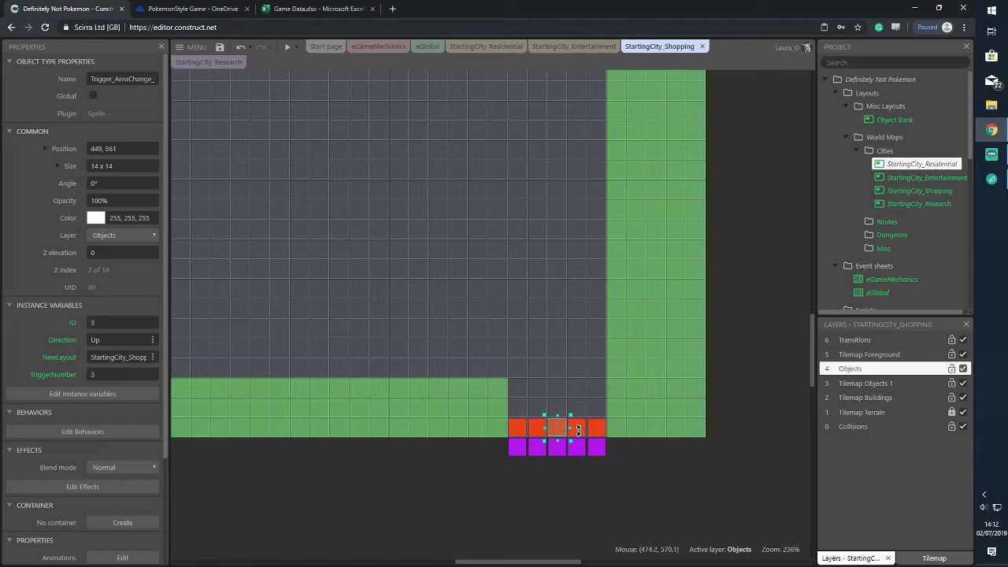
click(517, 429)
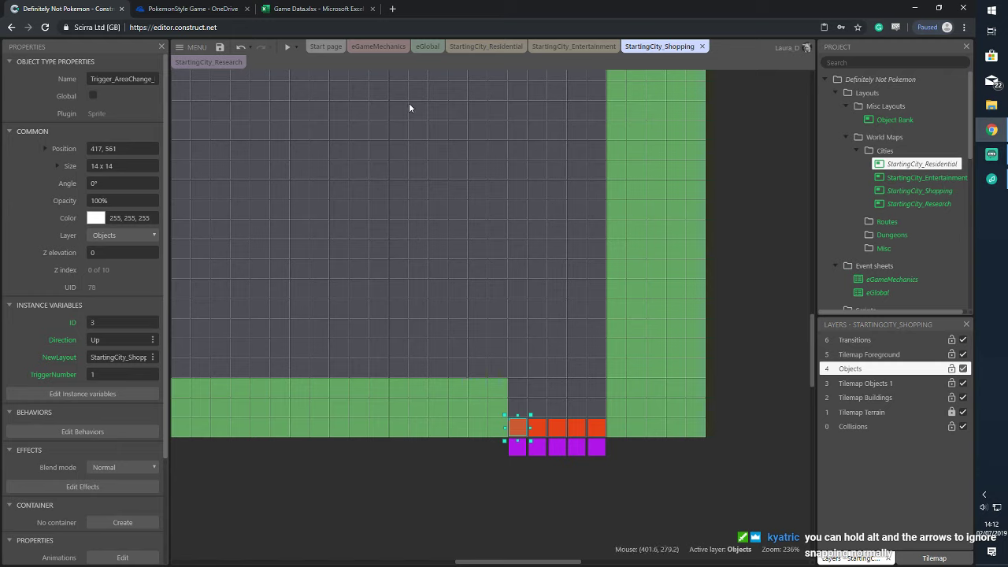
click(546, 427)
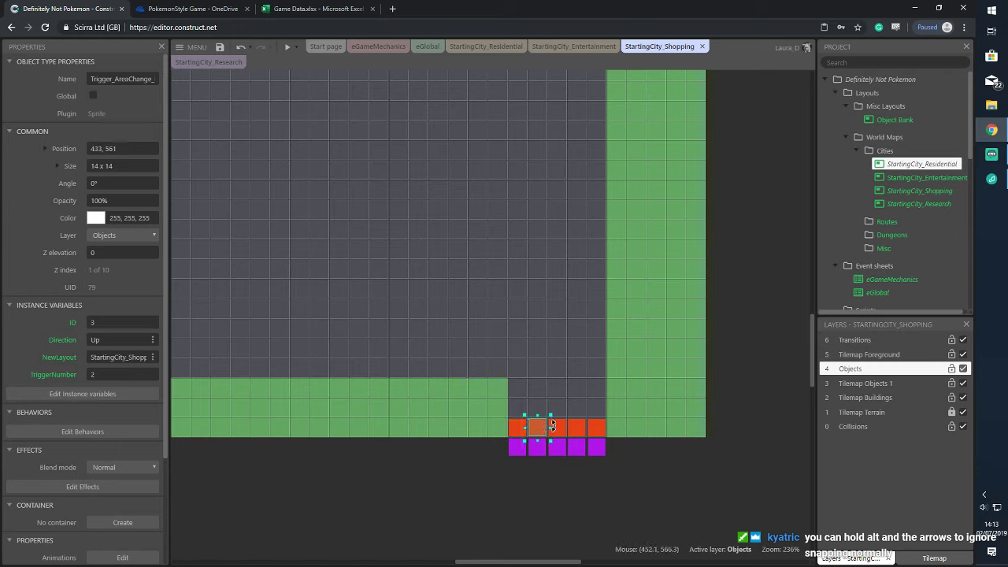
click(745, 511)
click(383, 48)
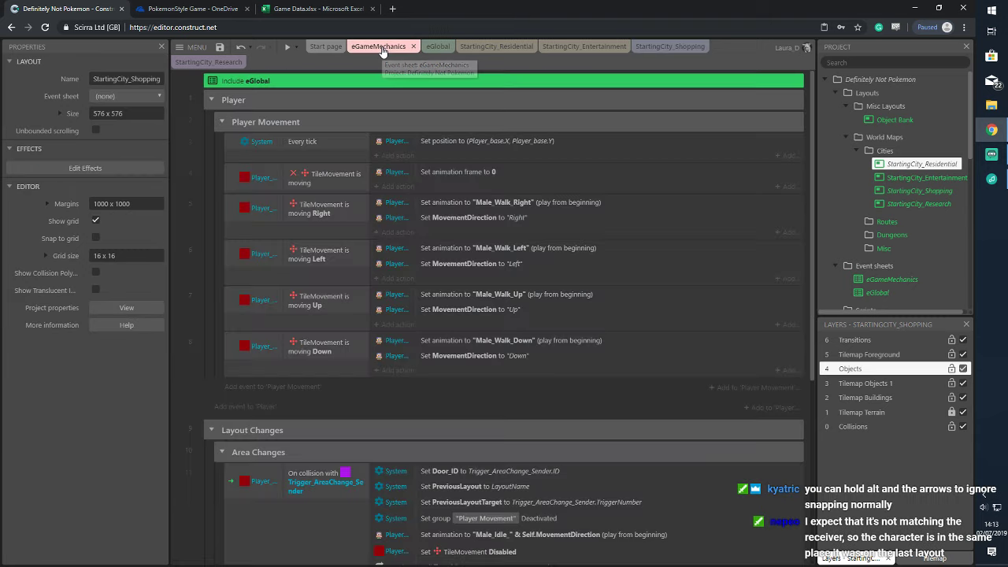
Toggle breakpoints on the Set Door_ID, PreviousLayout and PreviousLayoutTarget actions in Area Changes
scroll(567, 393, down, 3)
scroll(567, 425, down, 2)
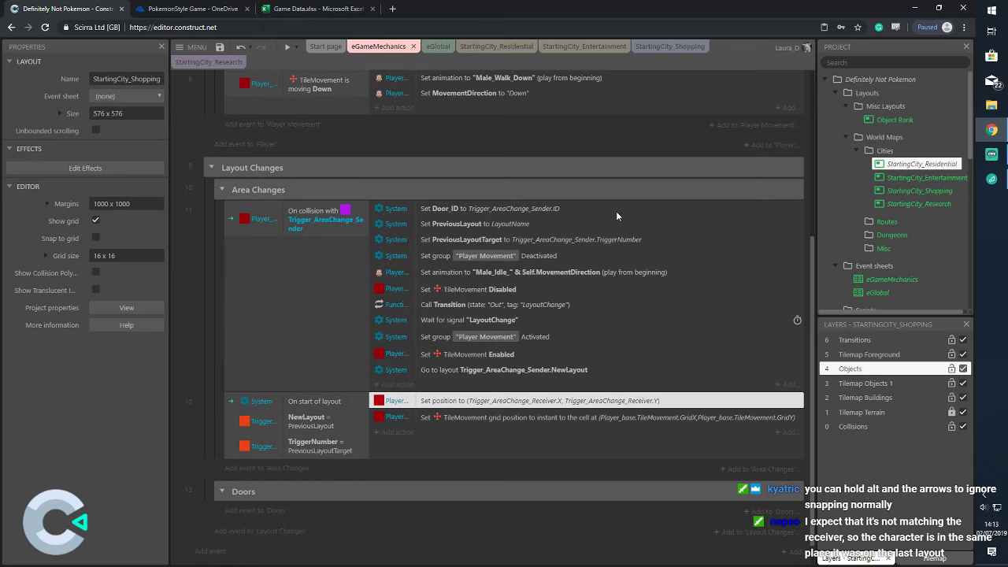
right_click(749, 207)
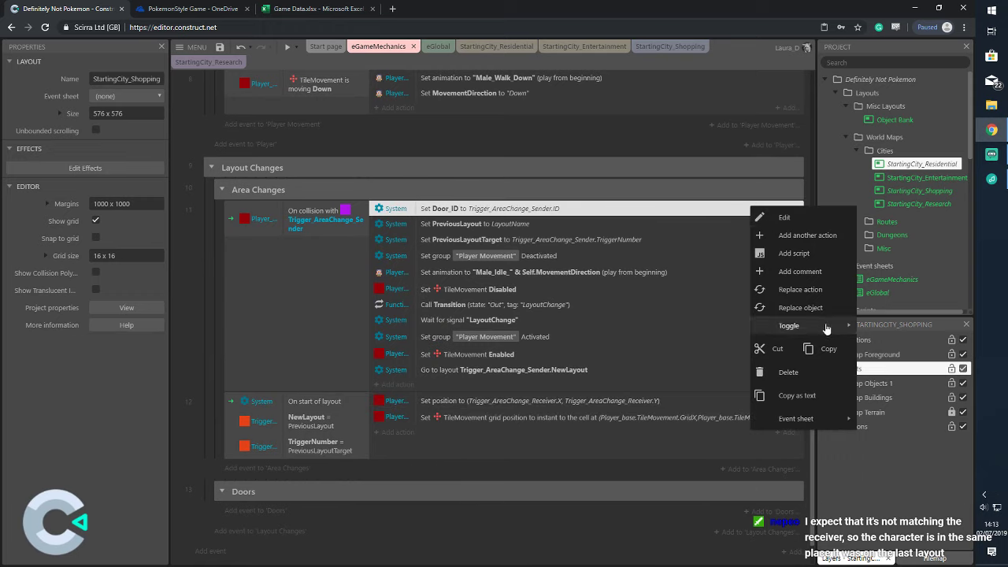
mouse_move(826, 329)
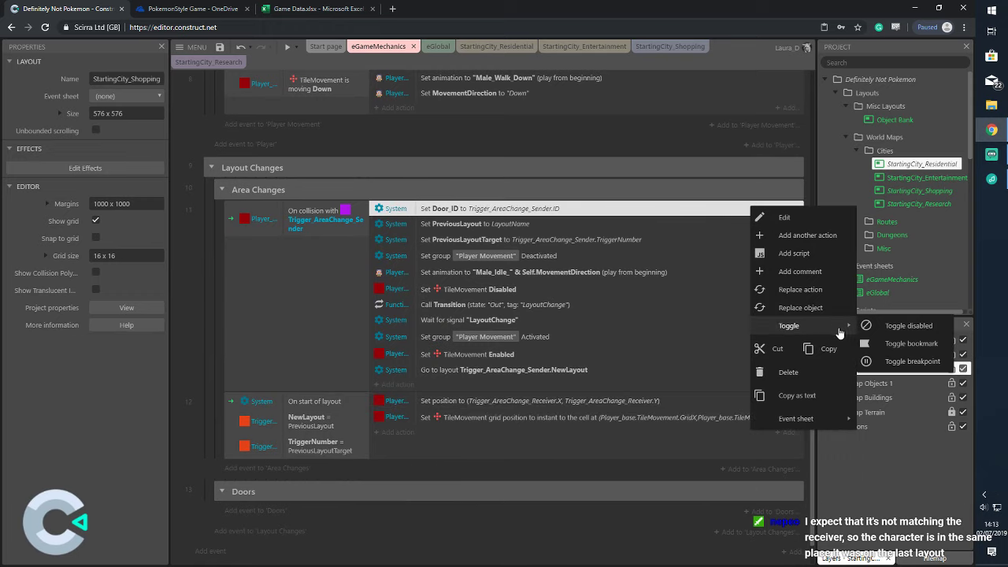
click(896, 355)
click(792, 226)
right_click(792, 225)
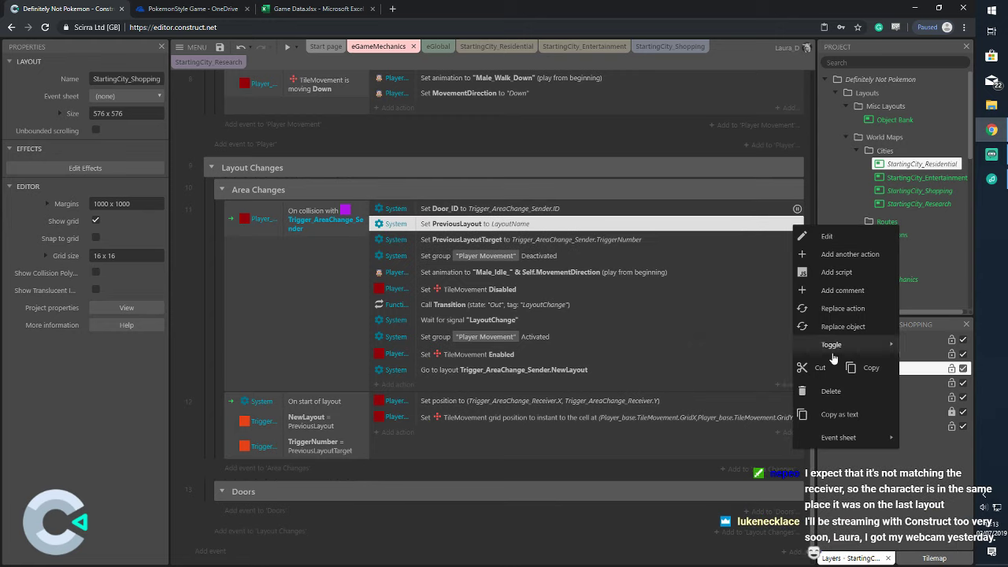
mouse_move(833, 358)
click(775, 382)
click(782, 241)
right_click(781, 244)
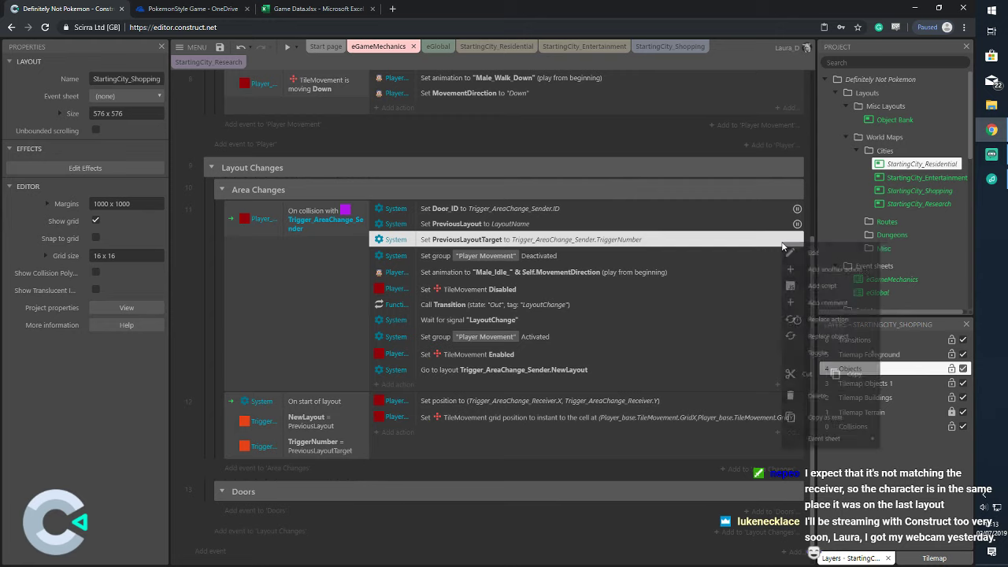
click(724, 399)
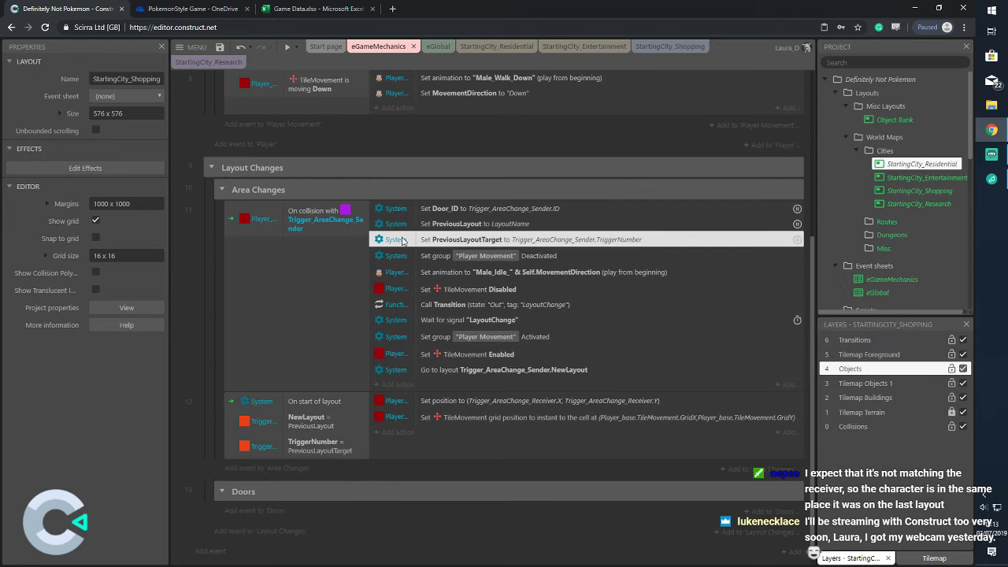
Switch to the StartingCity_Residential layout and bring up the preview options
click(189, 256)
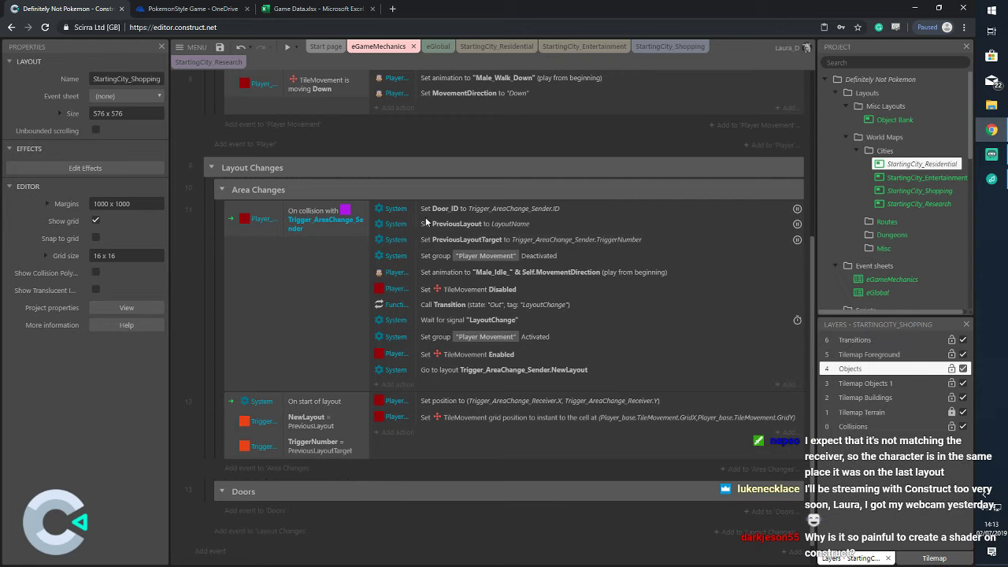
click(472, 48)
click(297, 48)
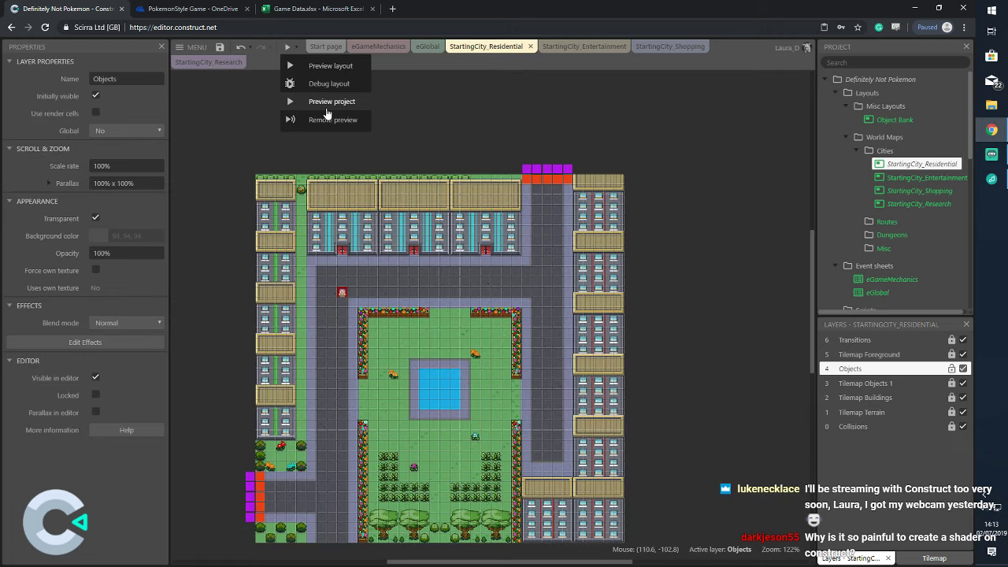
click(326, 111)
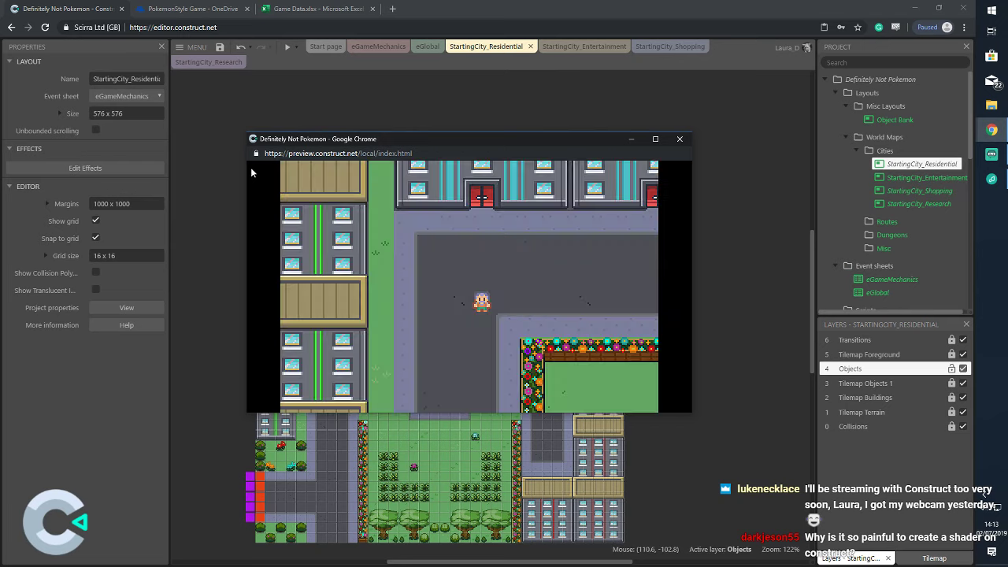
key(Right)
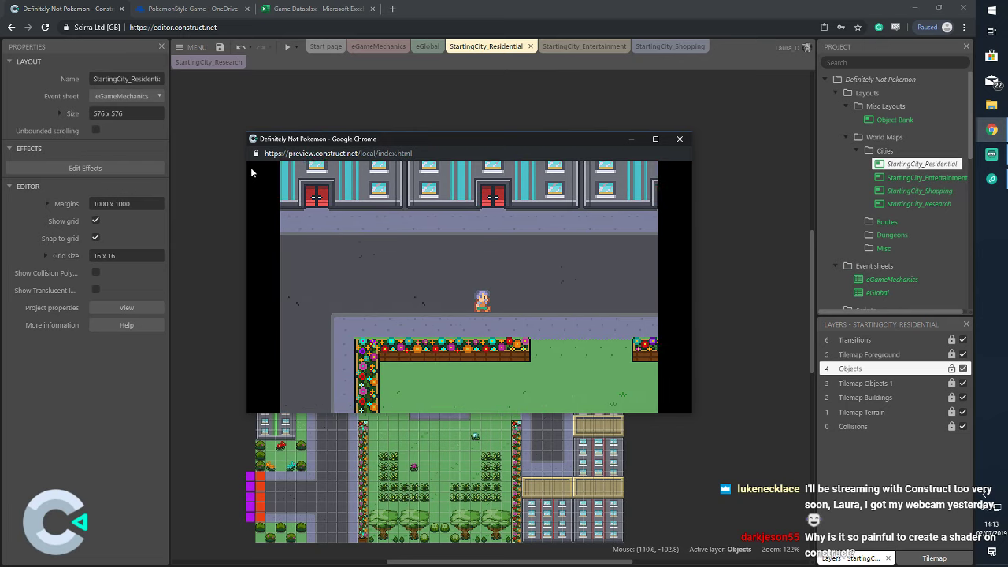
key(Up)
key(Right)
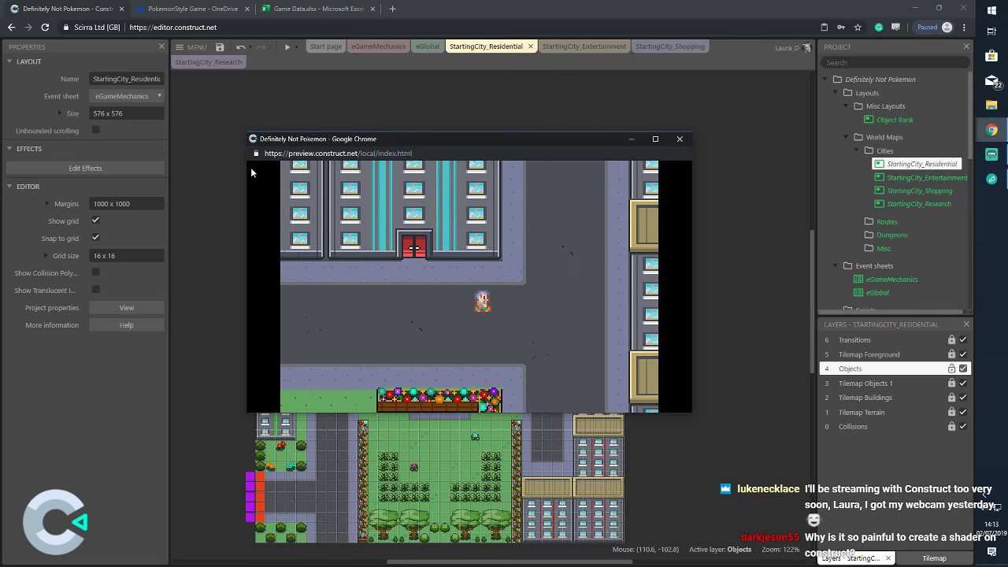
key(Up)
key(Left)
key(Up)
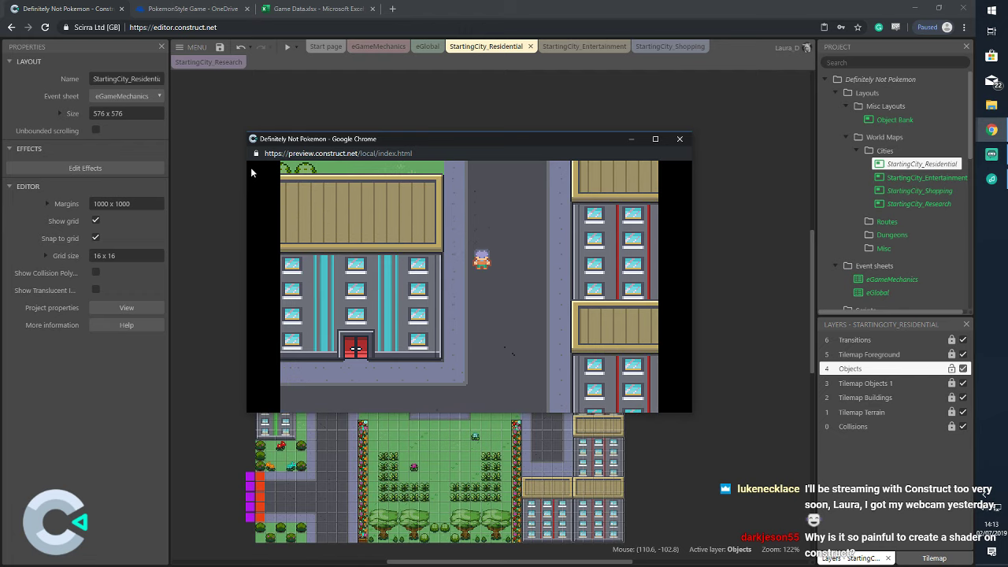
key(Left)
click(679, 139)
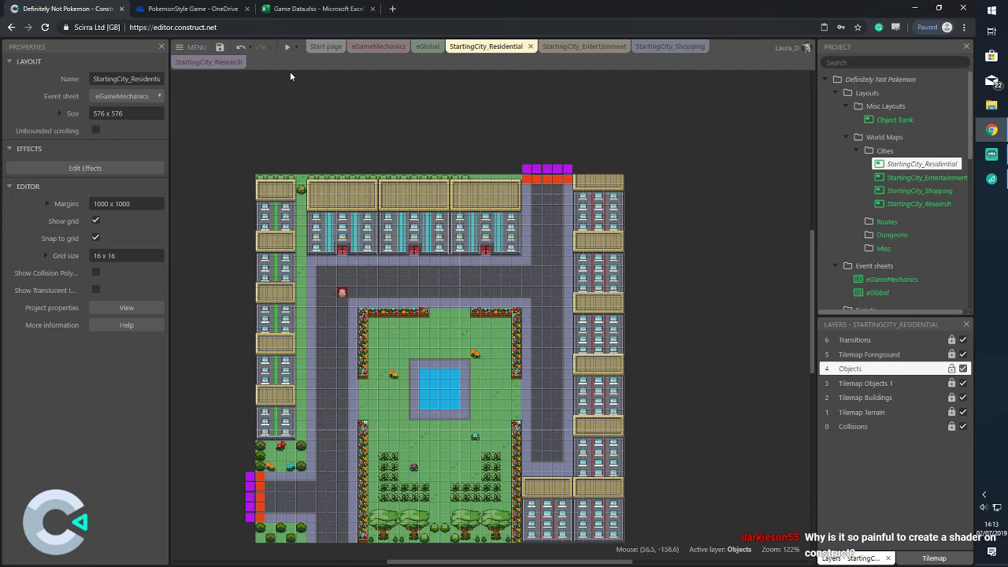
click(296, 48)
Run the layout in debug mode and enlarge the debug preview window at the screen top
click(315, 81)
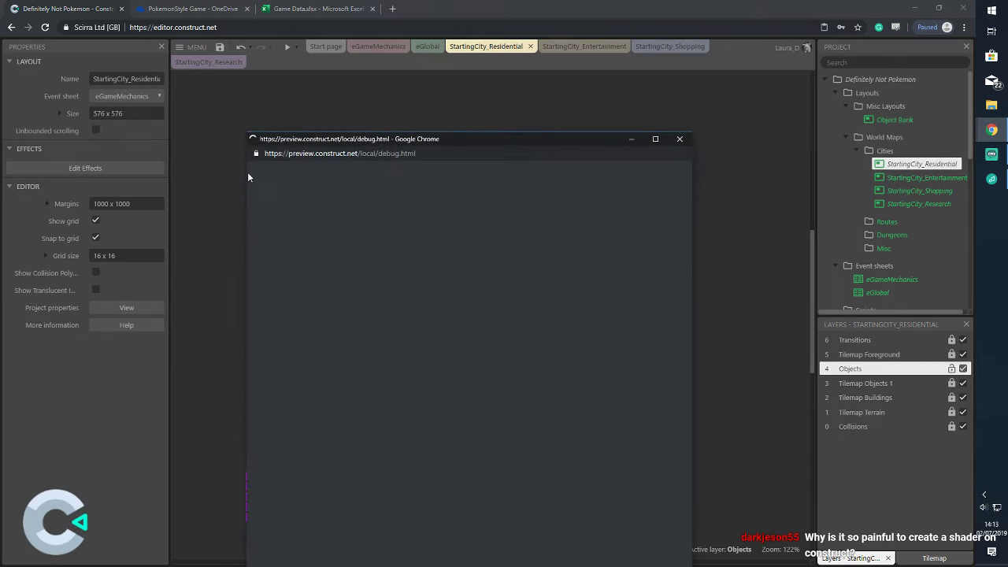
drag(522, 137, 398, 12)
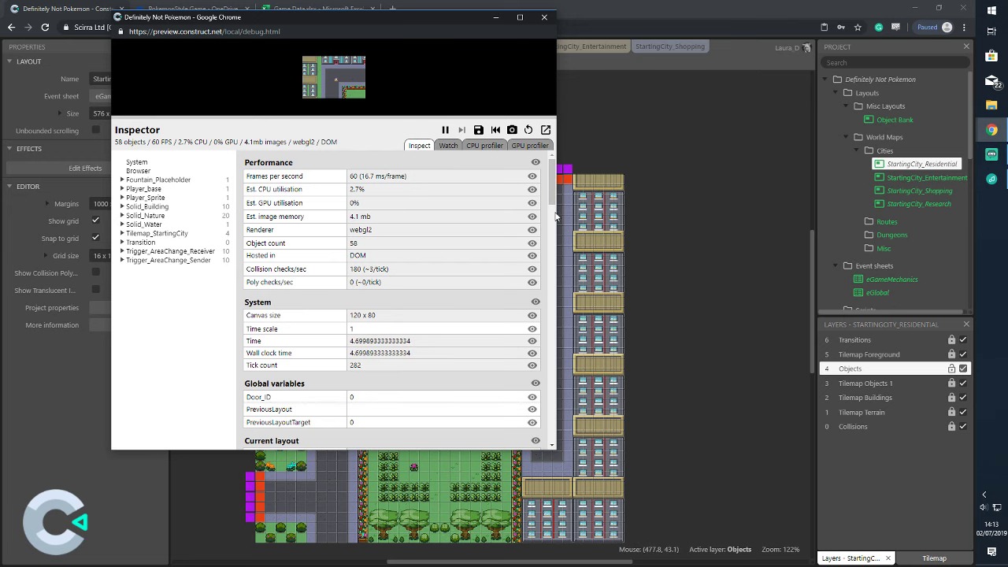
drag(558, 217, 850, 194)
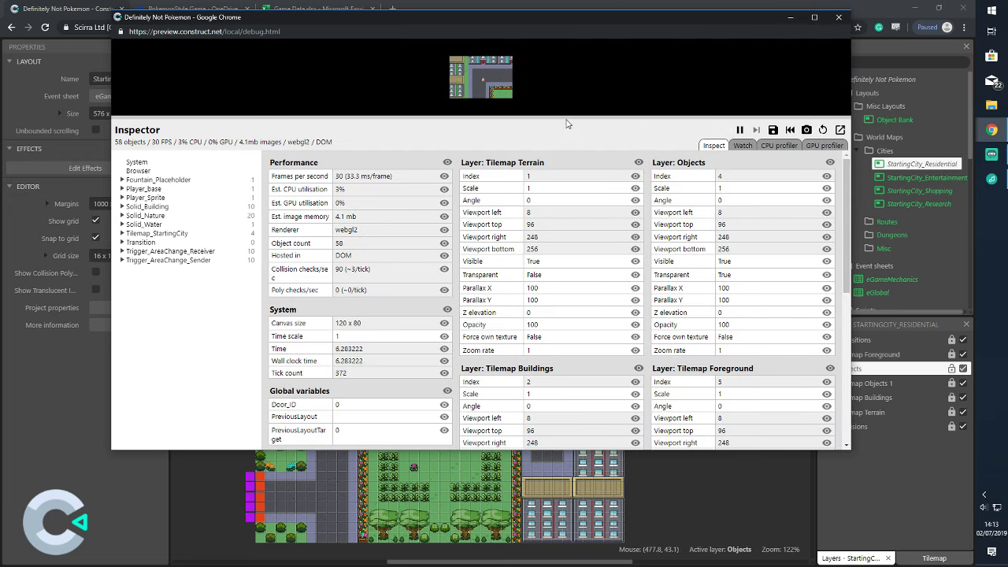
drag(567, 115, 565, 200)
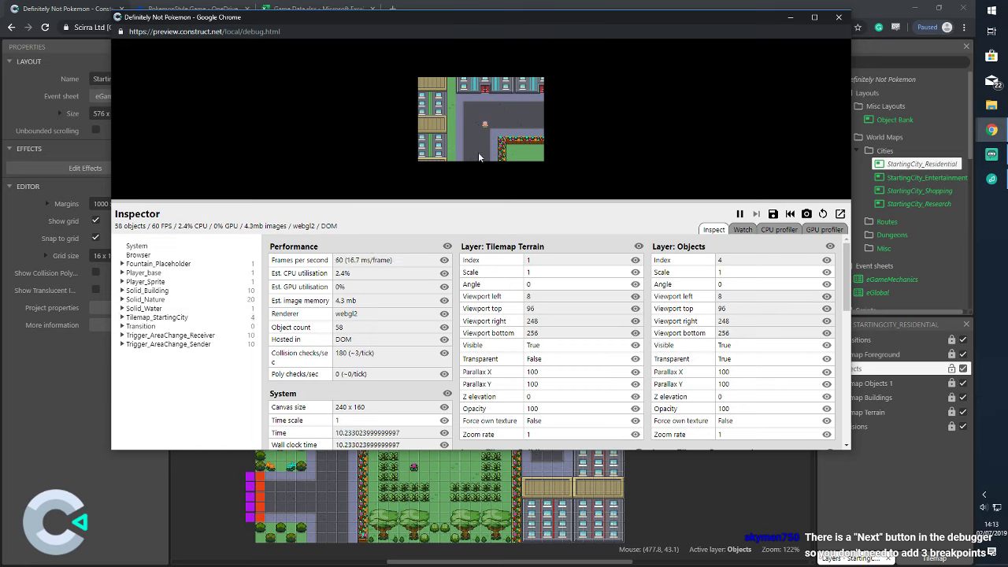
scroll(627, 333, down, 3)
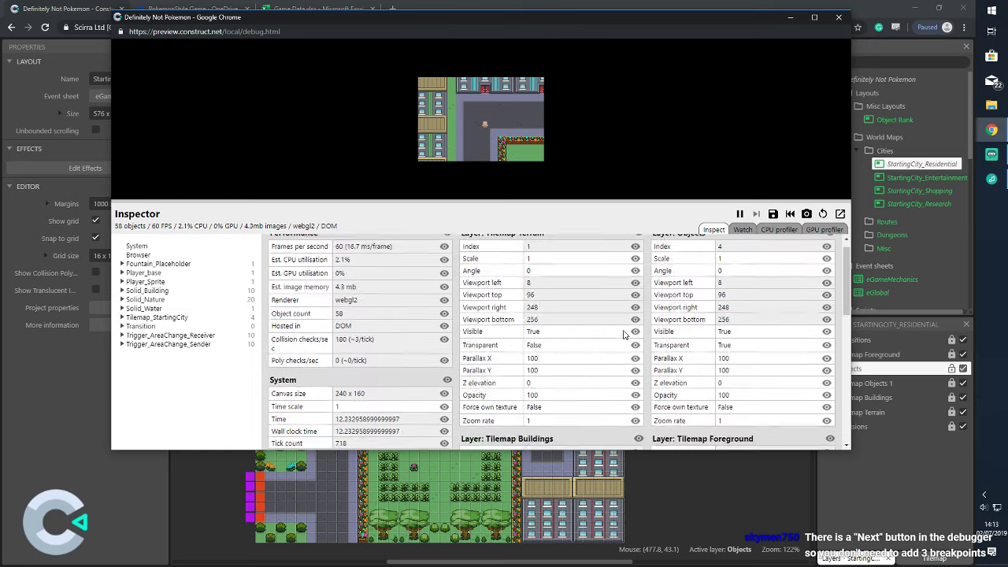
scroll(622, 335, down, 2)
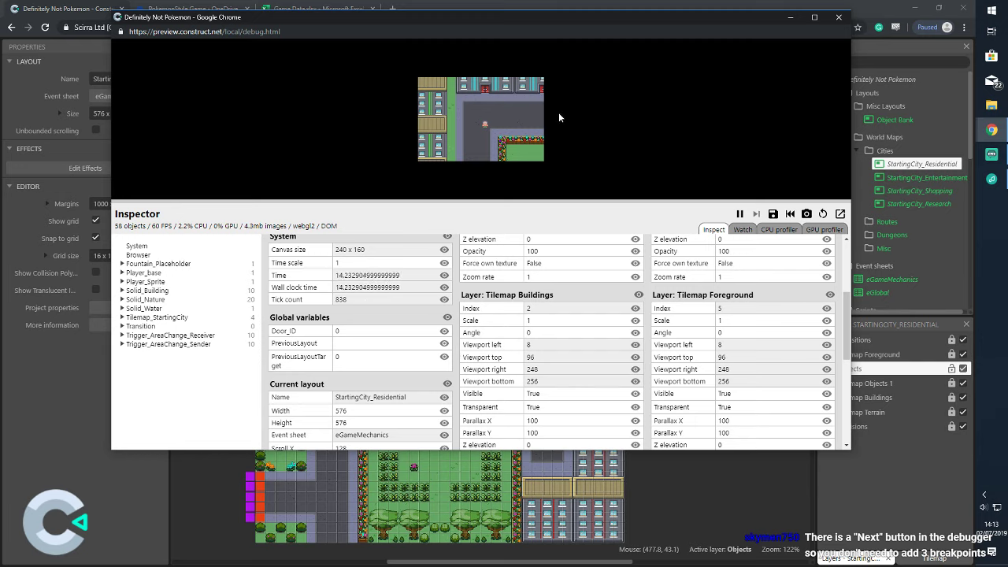
Walk the player right and up onto the top area-change trigger until the event 11 breakpoint pauses it
key(Right)
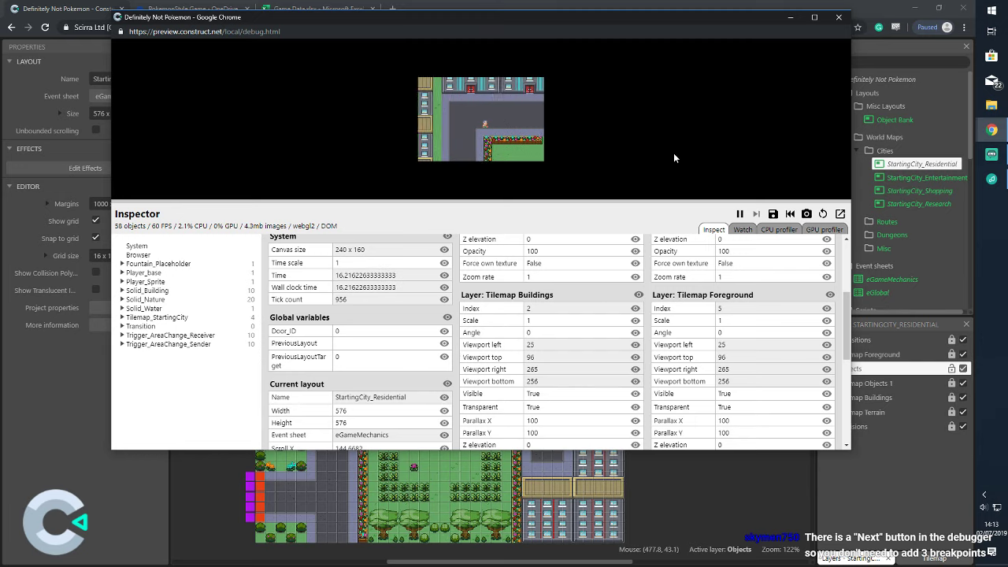
key(Right)
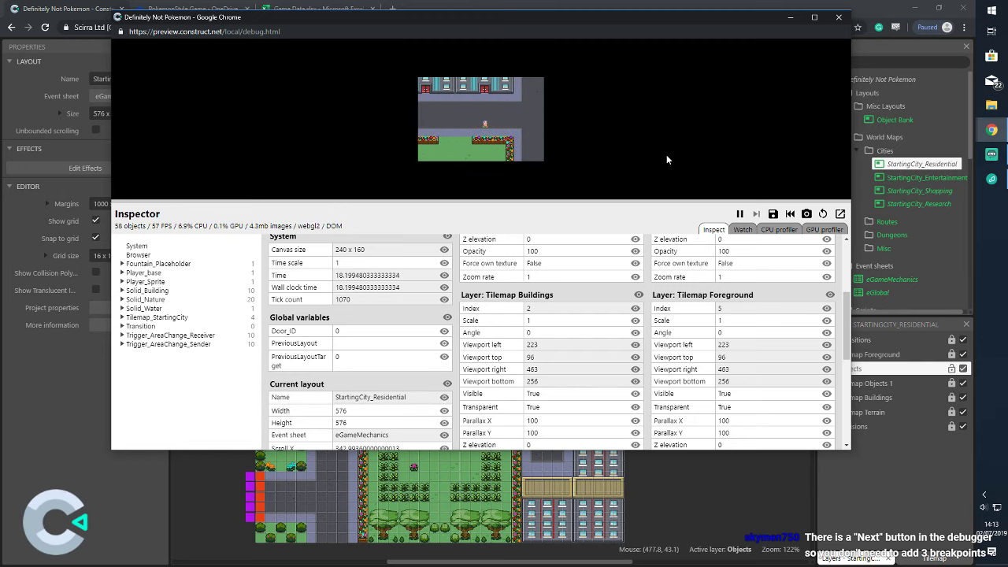
key(Right)
key(Up)
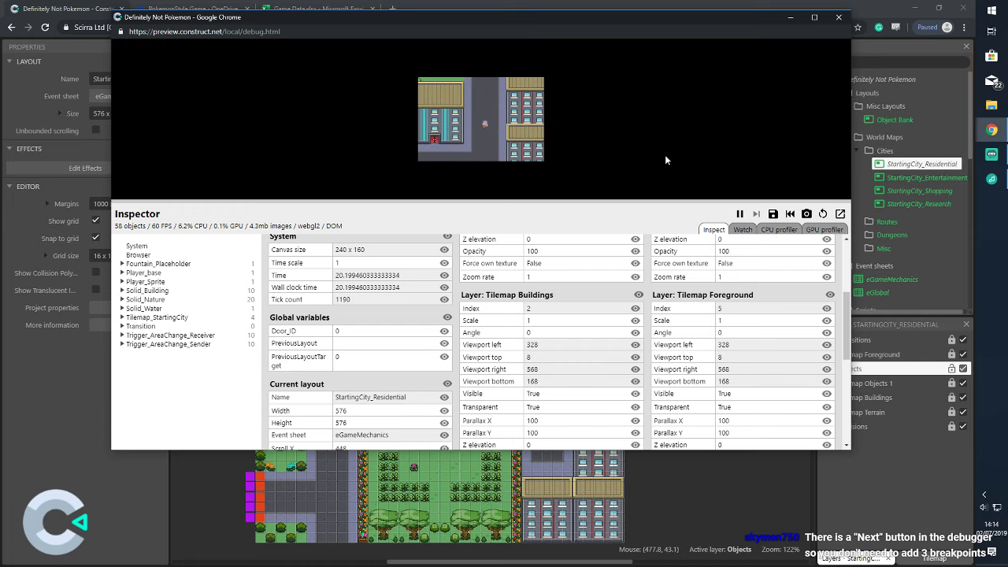
key(Up)
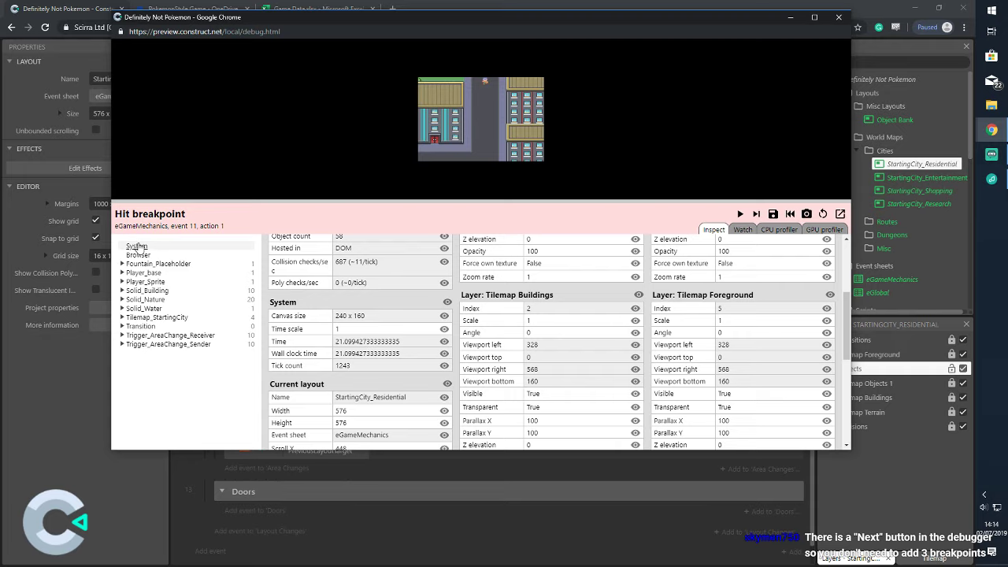
Step four times through event 11, watching Door_ID, PreviousLayout and PreviousLayoutTarget fill in, then close the preview
scroll(399, 337, down, 1)
scroll(400, 337, down, 2)
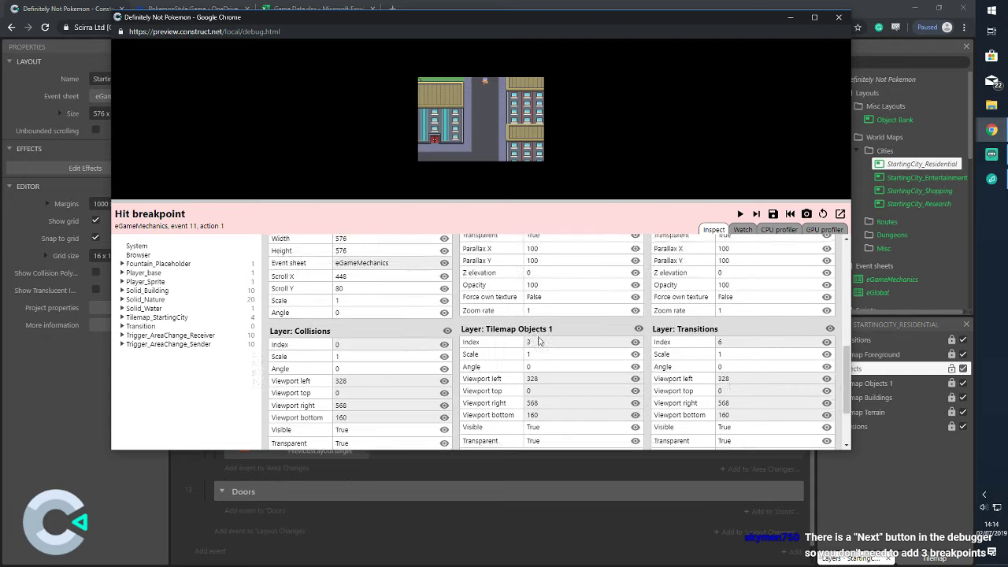
scroll(772, 347, up, 3)
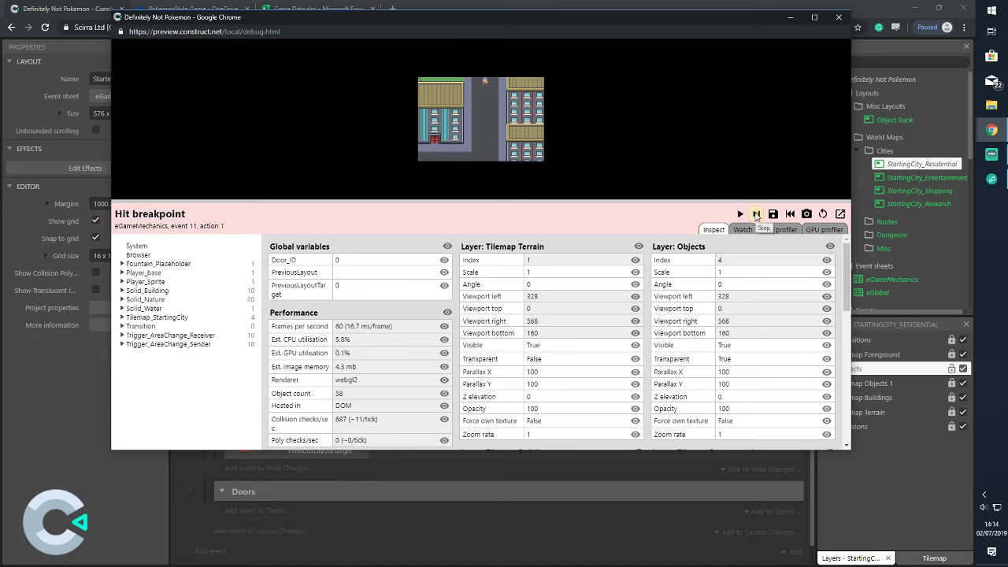
click(756, 214)
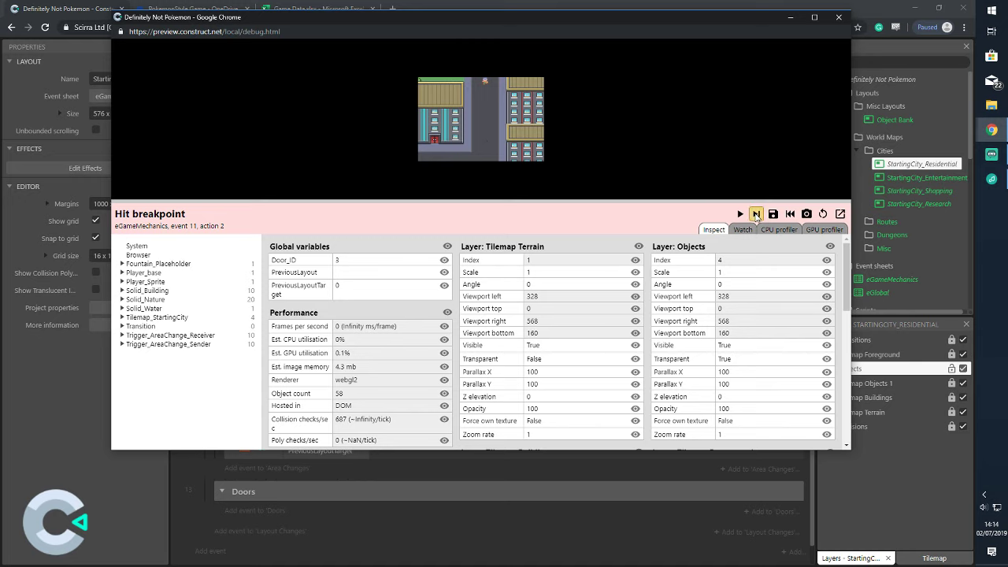
click(756, 215)
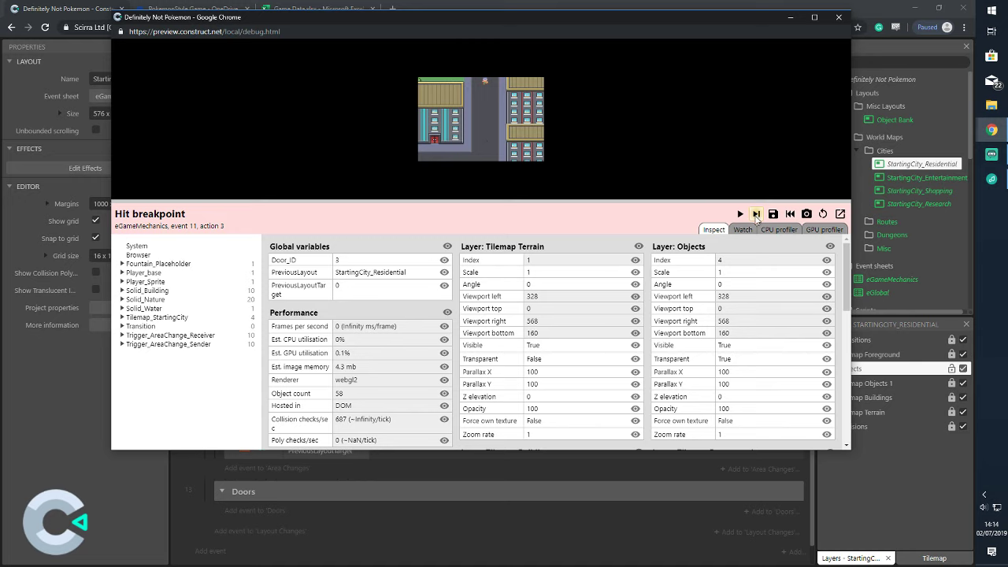
click(756, 214)
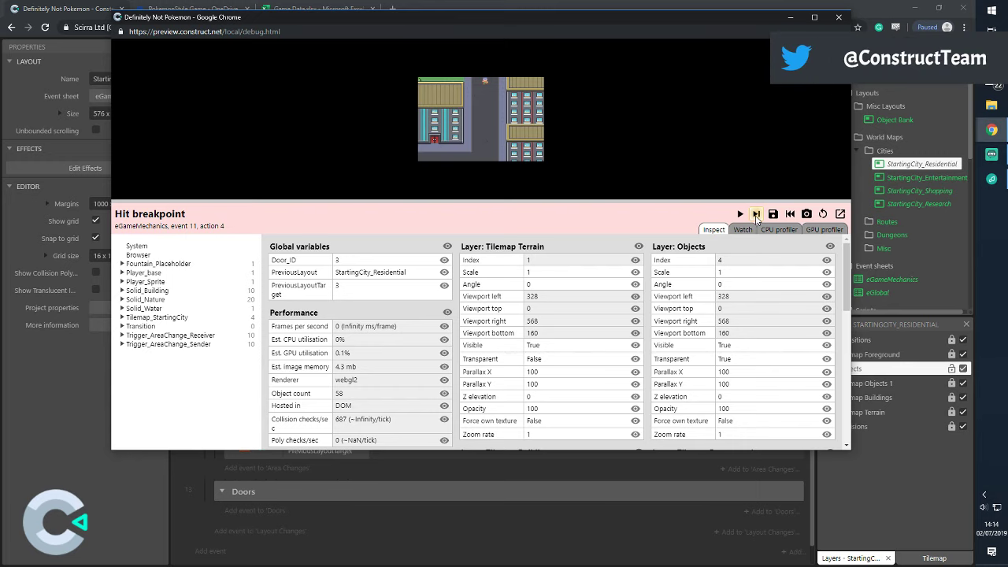
click(756, 214)
click(839, 19)
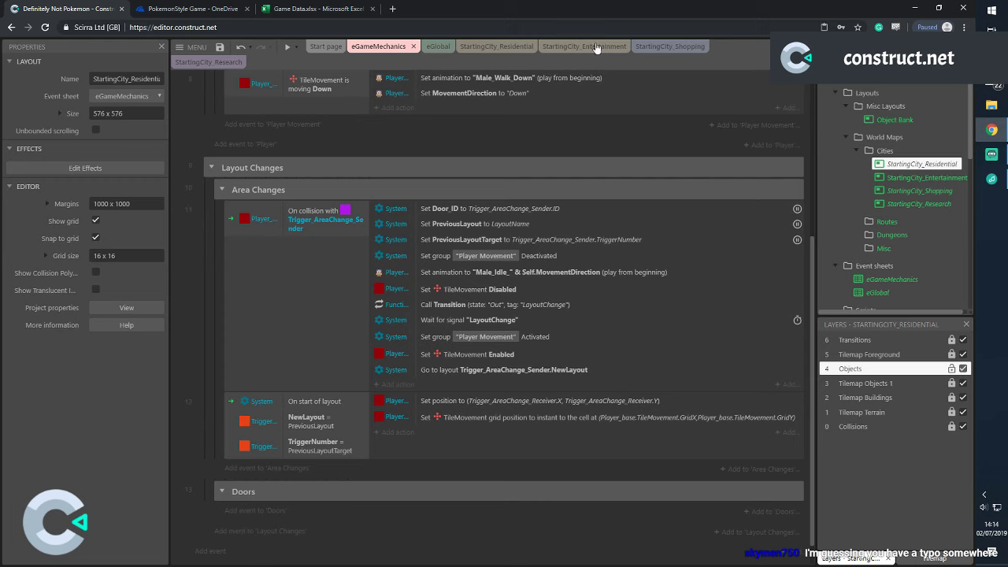
On StartingCity_Residential, confirm the top-edge trigger tiles' NewLayout value is StartingCity_Shopping
click(496, 45)
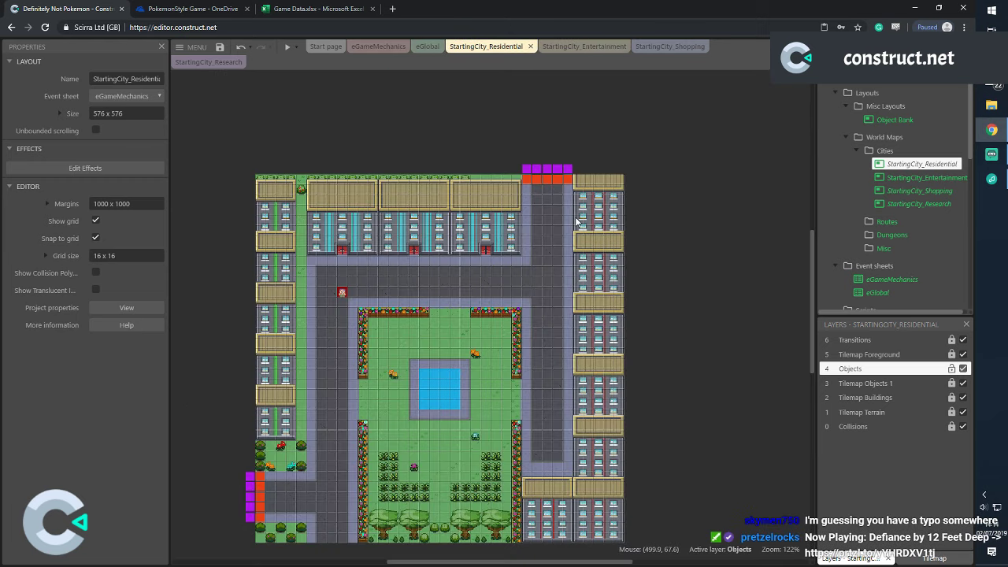
click(527, 173)
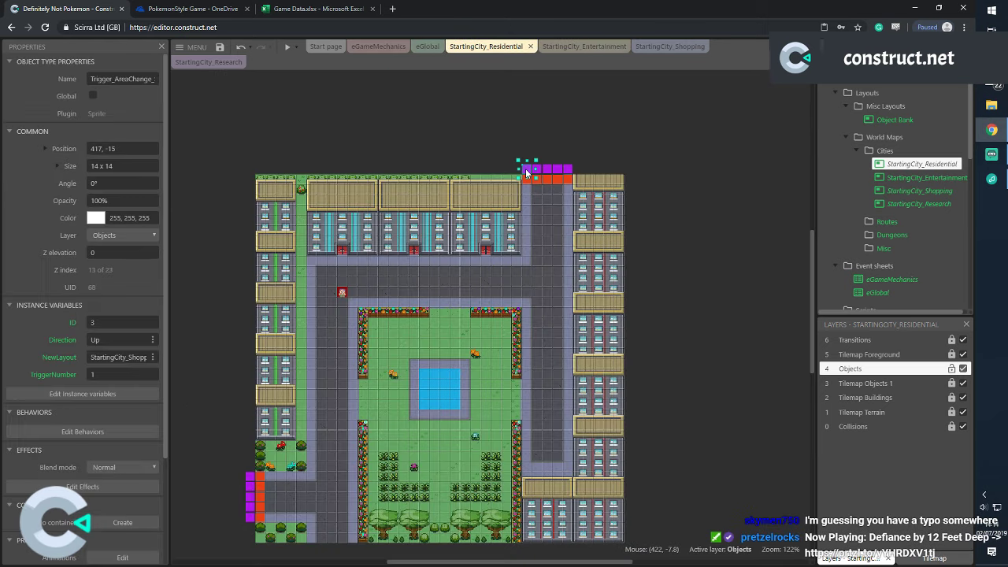
click(118, 357)
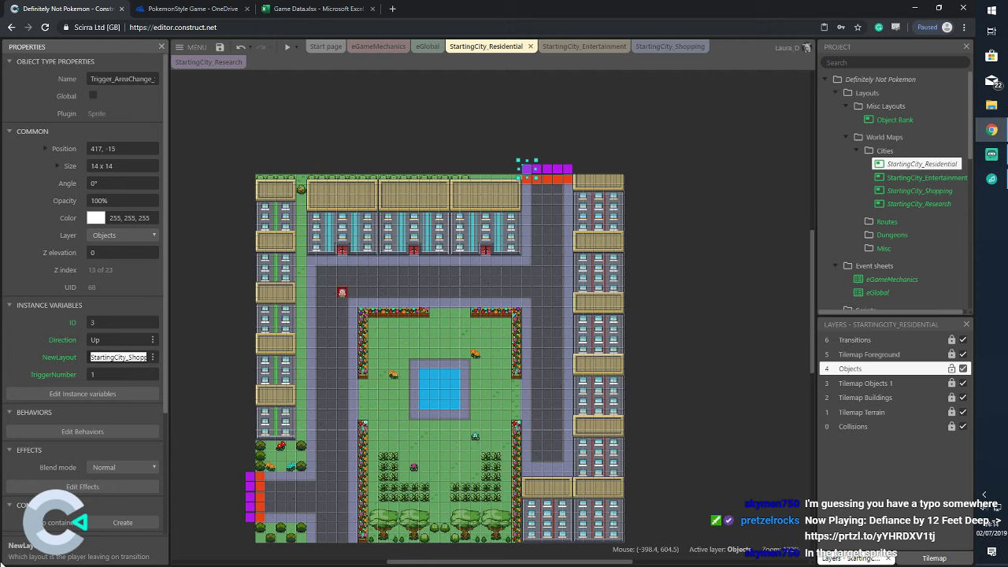
key(End)
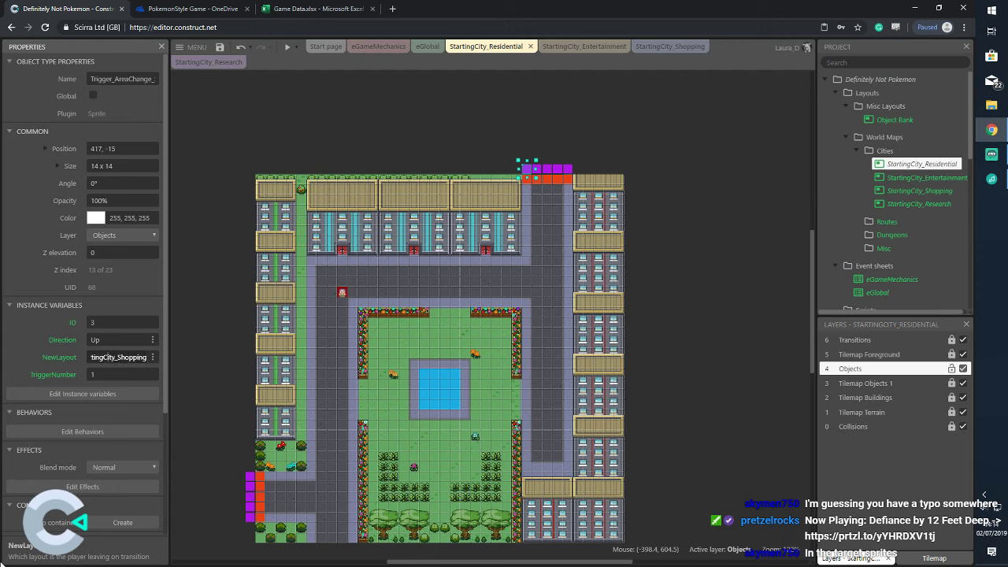
key(Home)
click(543, 140)
click(539, 169)
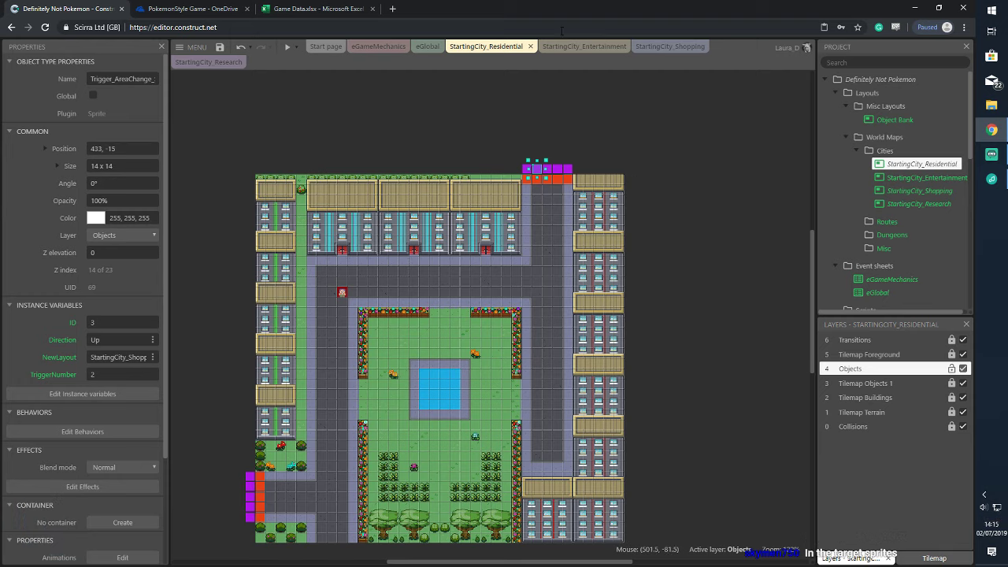
click(669, 45)
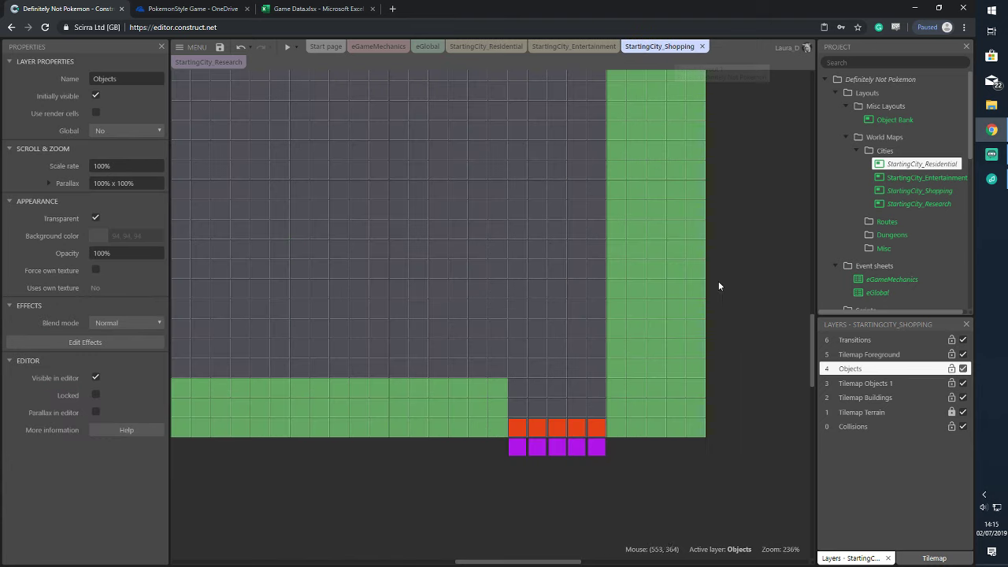
click(514, 425)
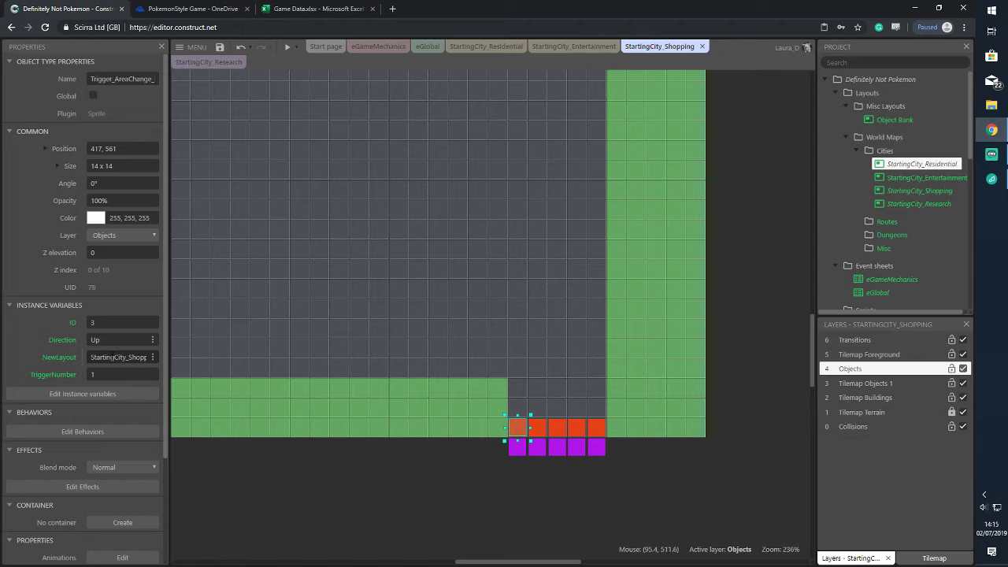
click(116, 357)
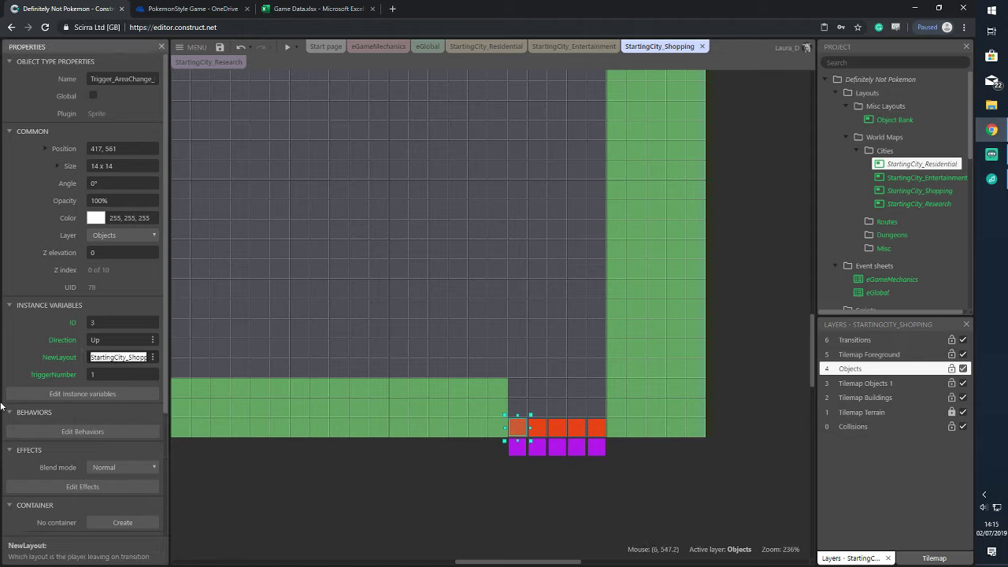
key(End)
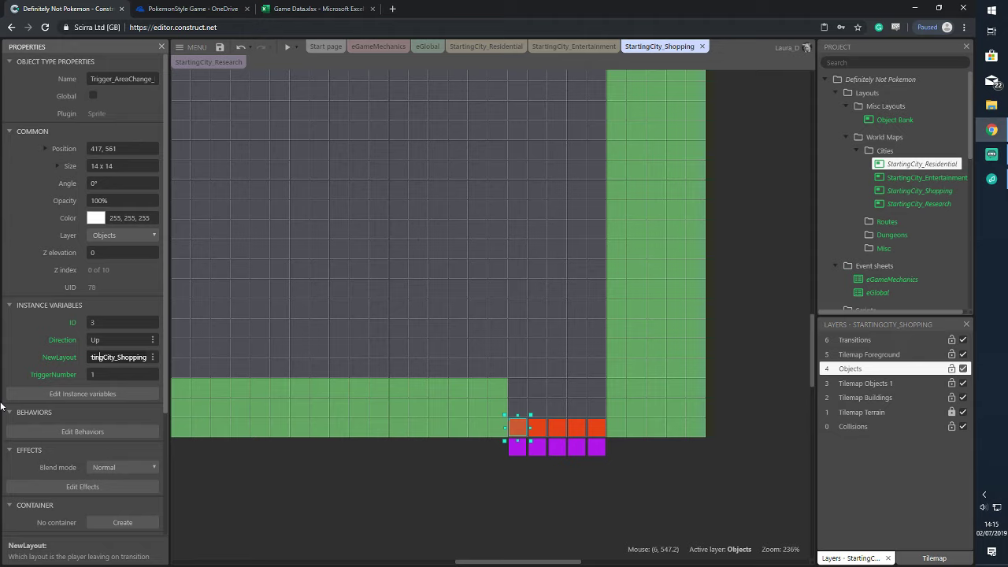
key(Left)
key(Left)
key(Left)
key(Left)
key(Left)
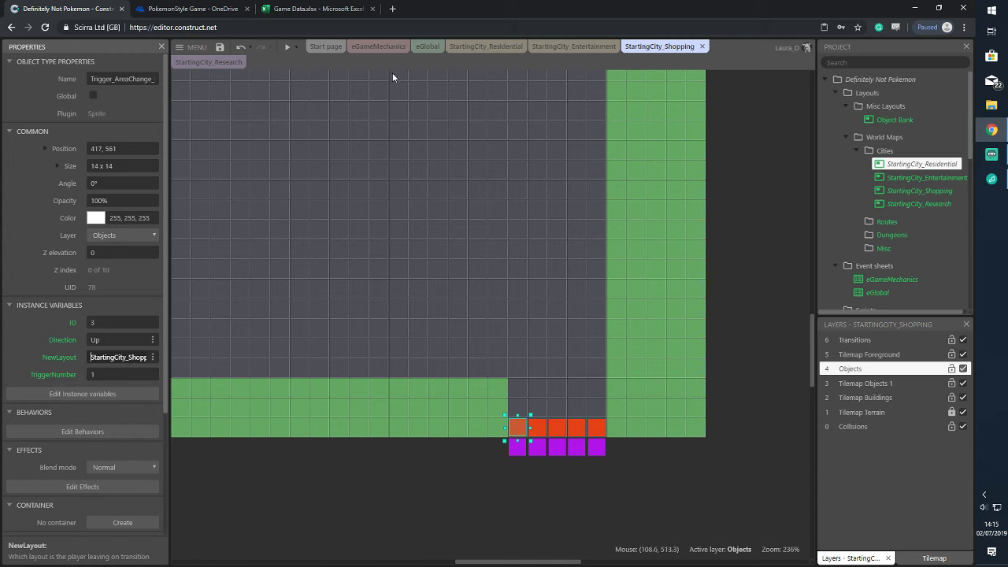
click(480, 47)
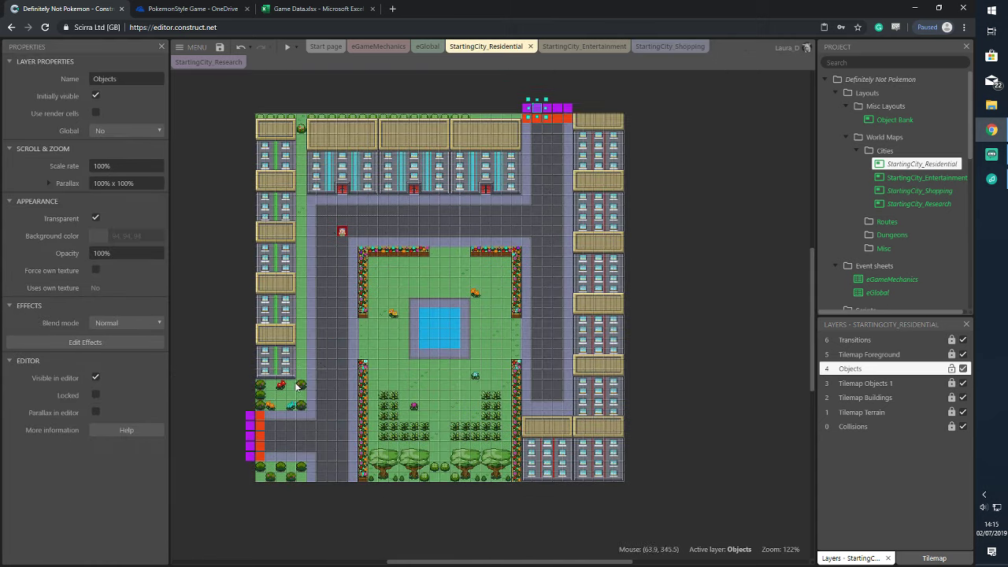
scroll(296, 385, down, 3)
click(250, 322)
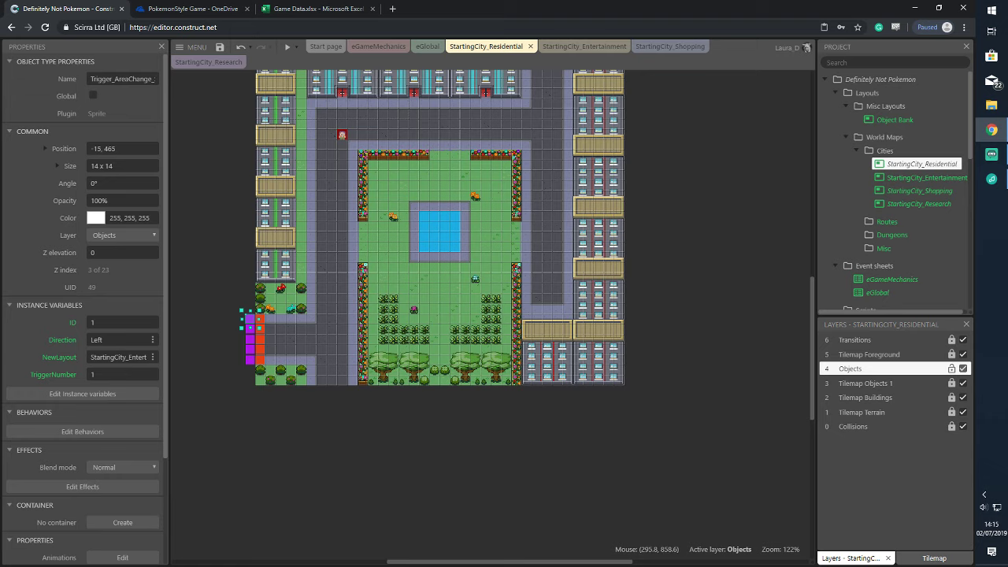
scroll(372, 521, left, 3)
ctrl+scroll(372, 375, up, 2)
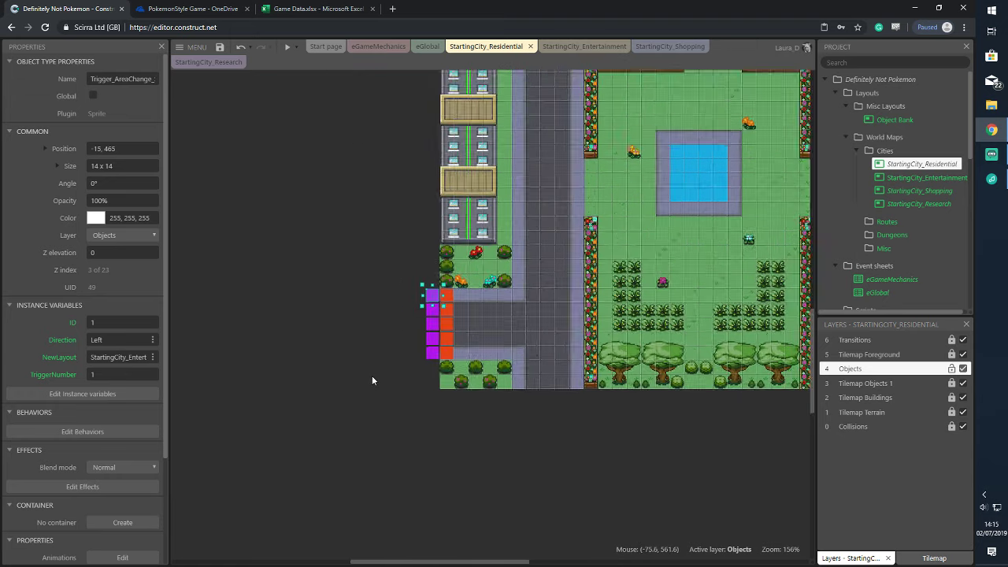
ctrl+scroll(372, 375, up, 5)
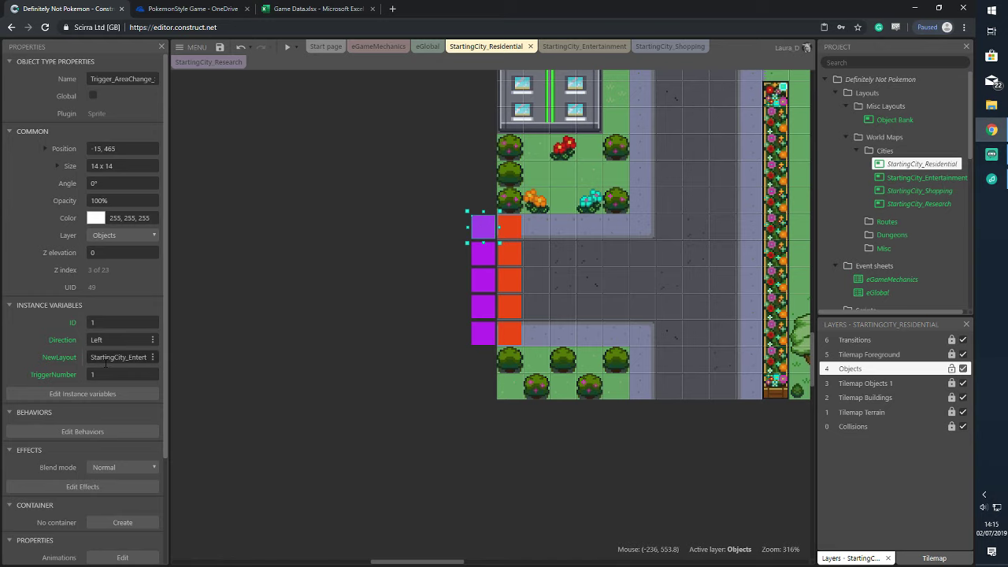
On StartingCity_Entertainment, select the bottom-right orange trigger tile on the Objects layer and inspect its NewLayout
click(582, 46)
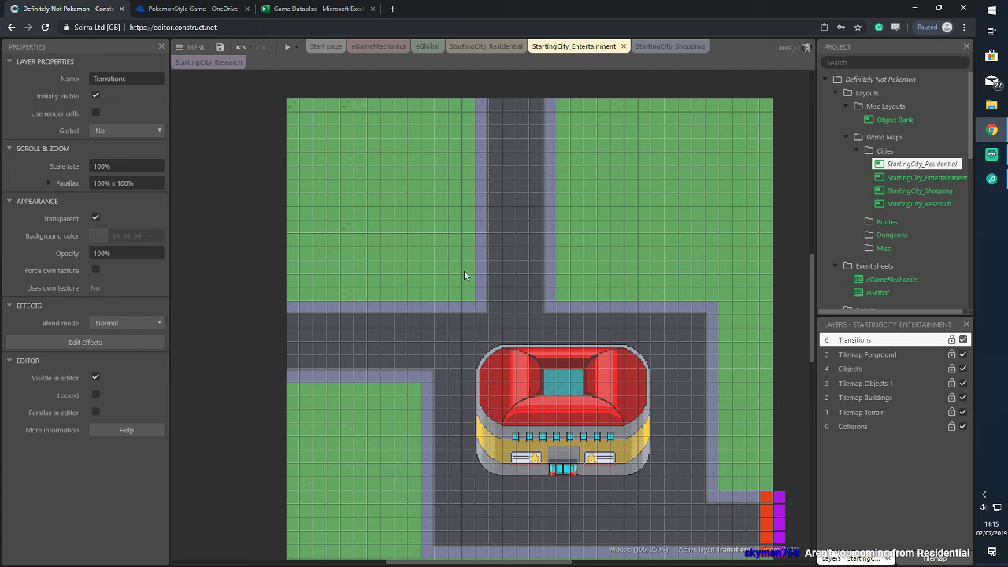
click(765, 497)
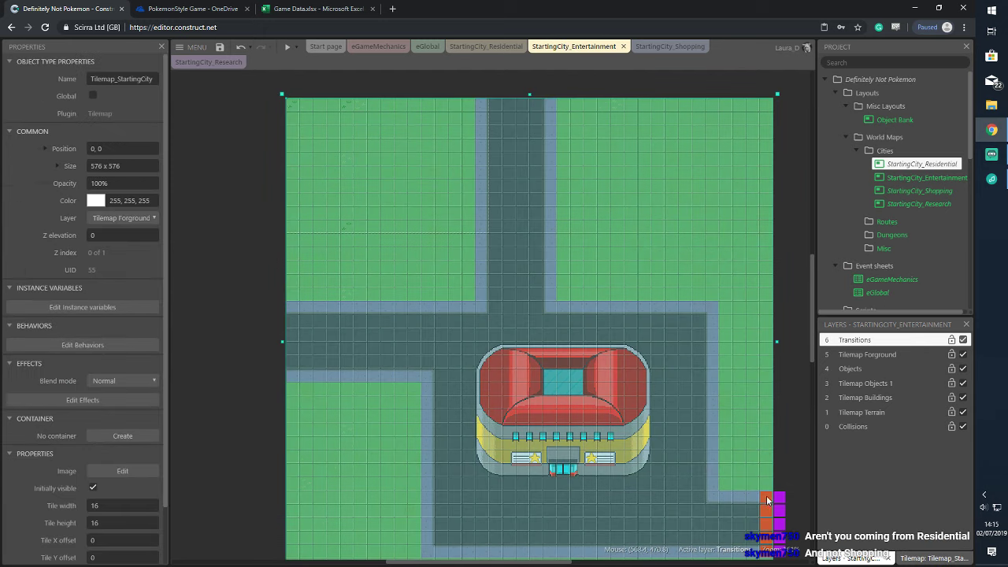
click(874, 369)
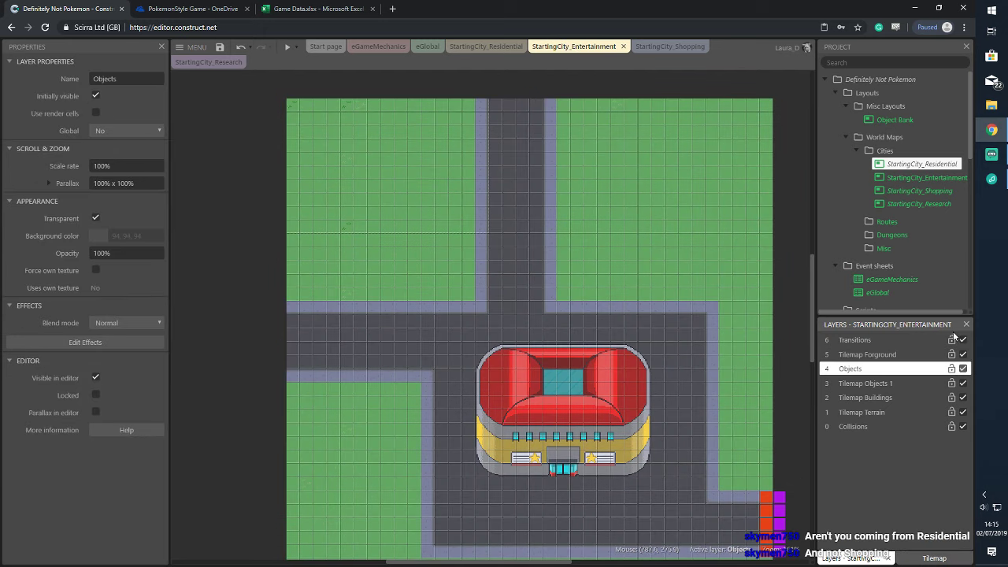
click(765, 499)
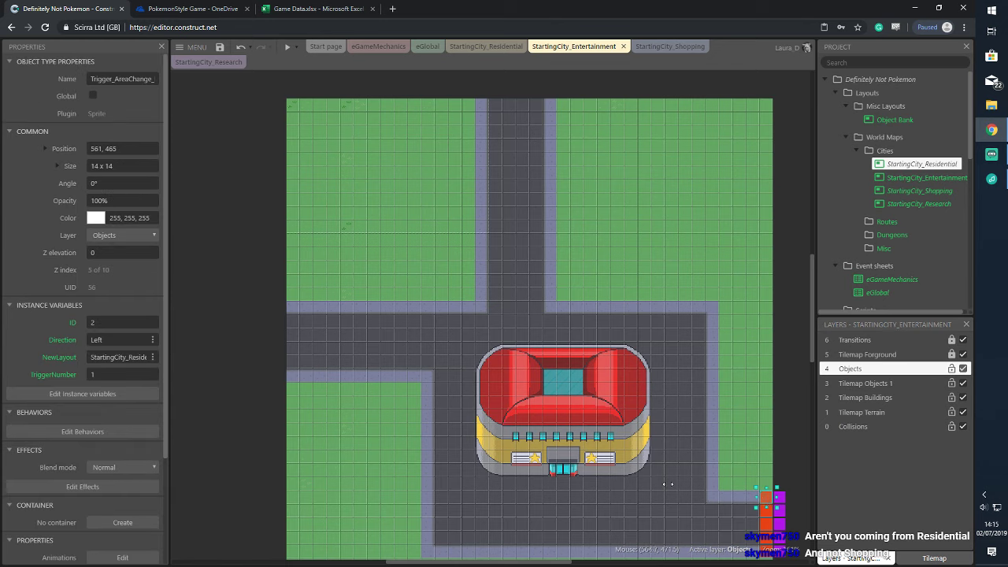
click(118, 356)
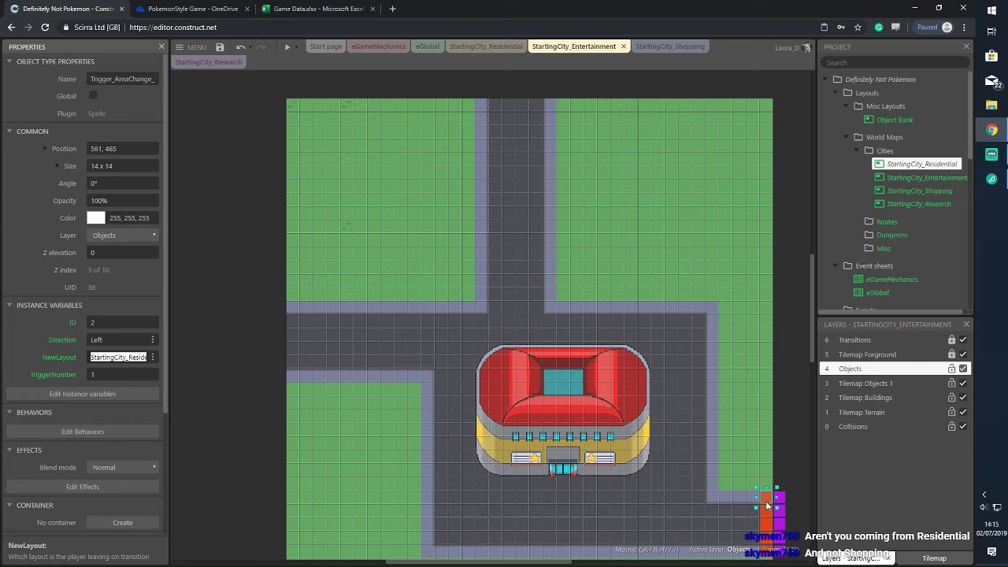
Inspect StartingCity_Residential's left-edge trigger, confirming it leads to StartingCity_Entertainment with ID 1
click(486, 46)
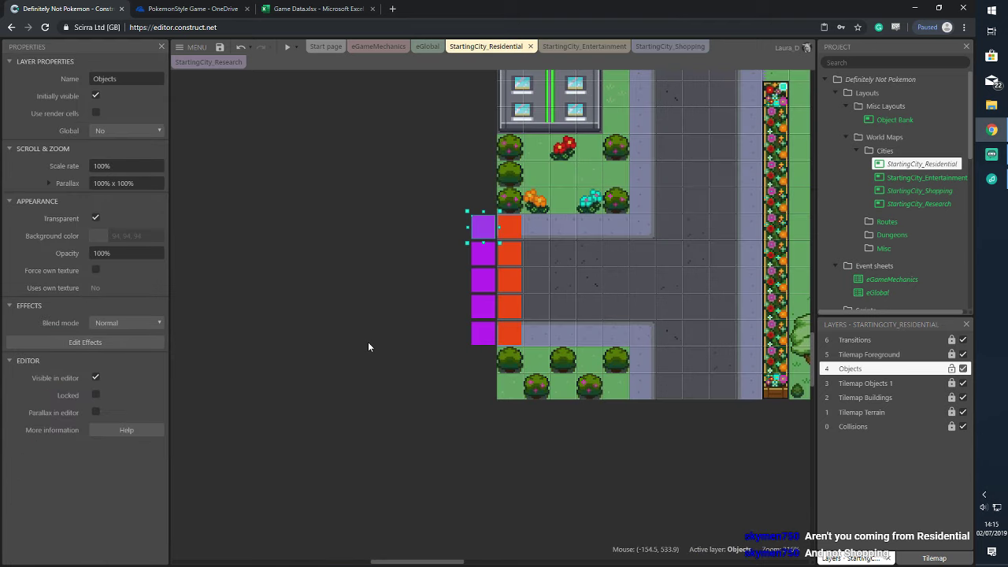
click(483, 228)
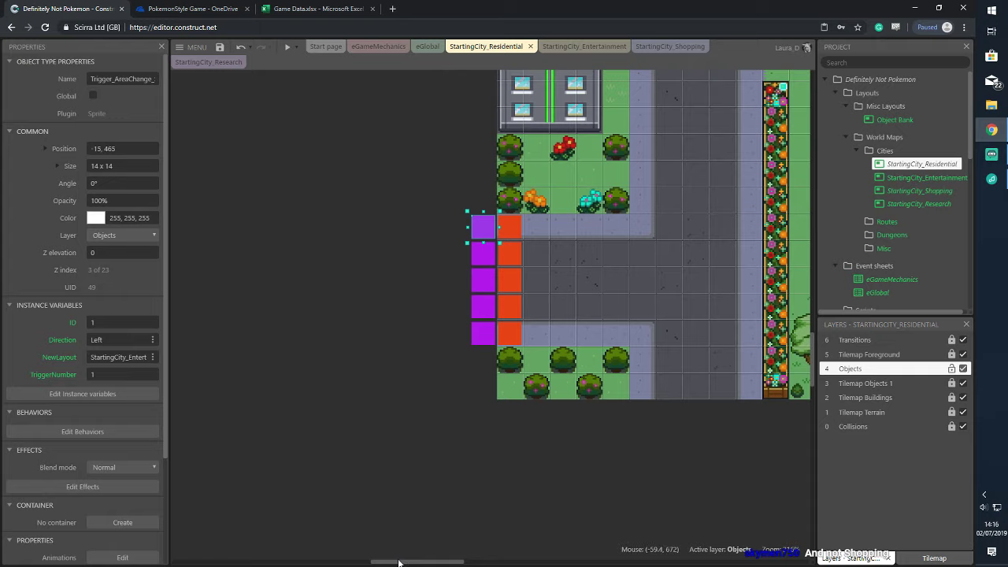
drag(401, 561, 490, 562)
scroll(725, 202, up, 3)
scroll(726, 202, up, 6)
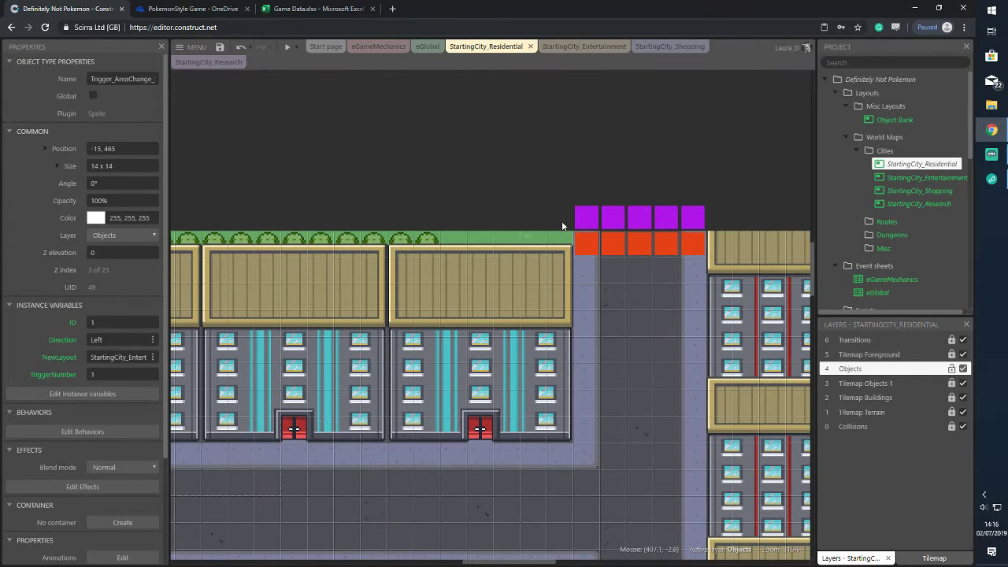
Change the leftmost red trigger in StartingCity_Shopping to lead to StartingCity_Residential
click(586, 216)
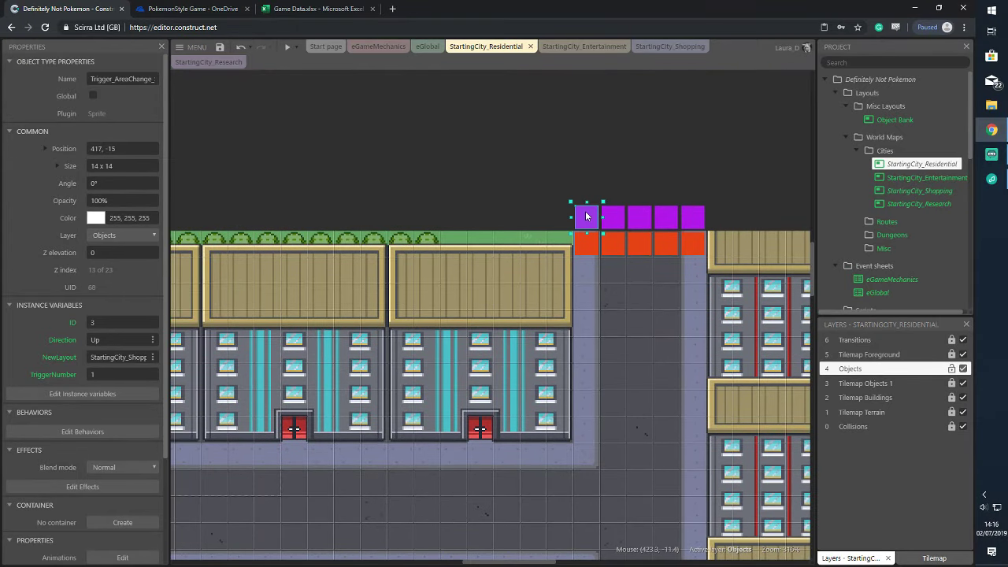
click(655, 45)
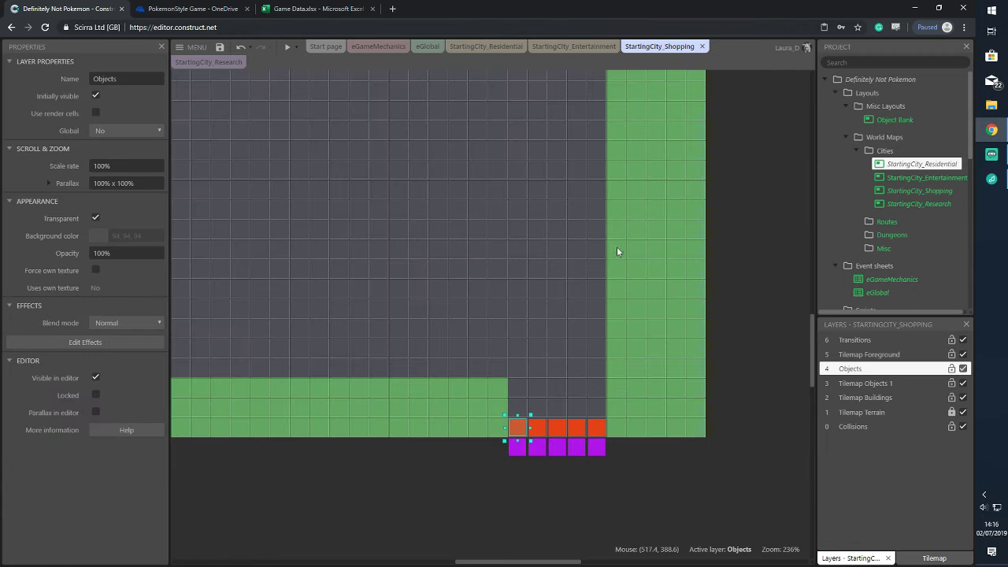
click(517, 428)
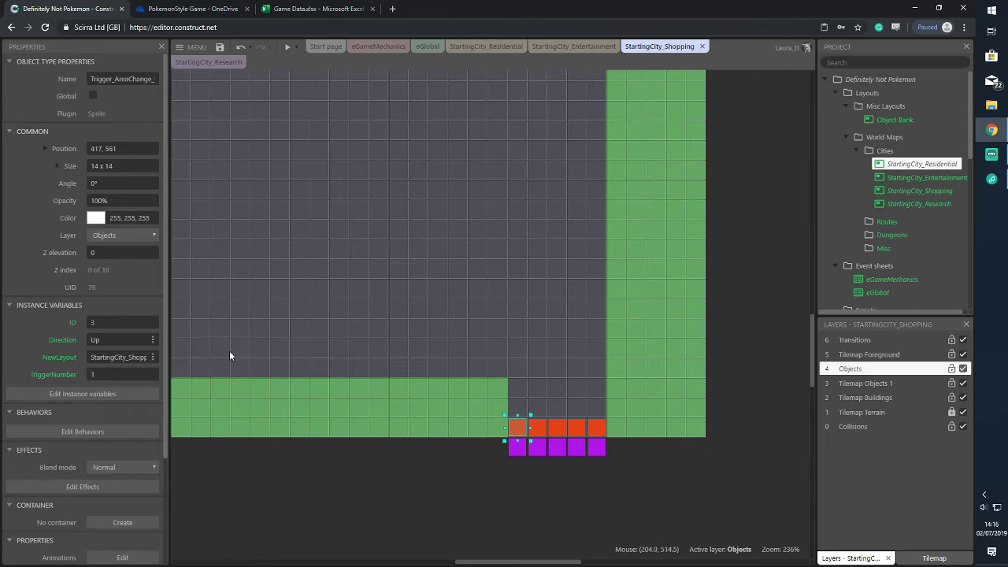
click(130, 357)
drag(131, 357, 211, 360)
text(Residential)
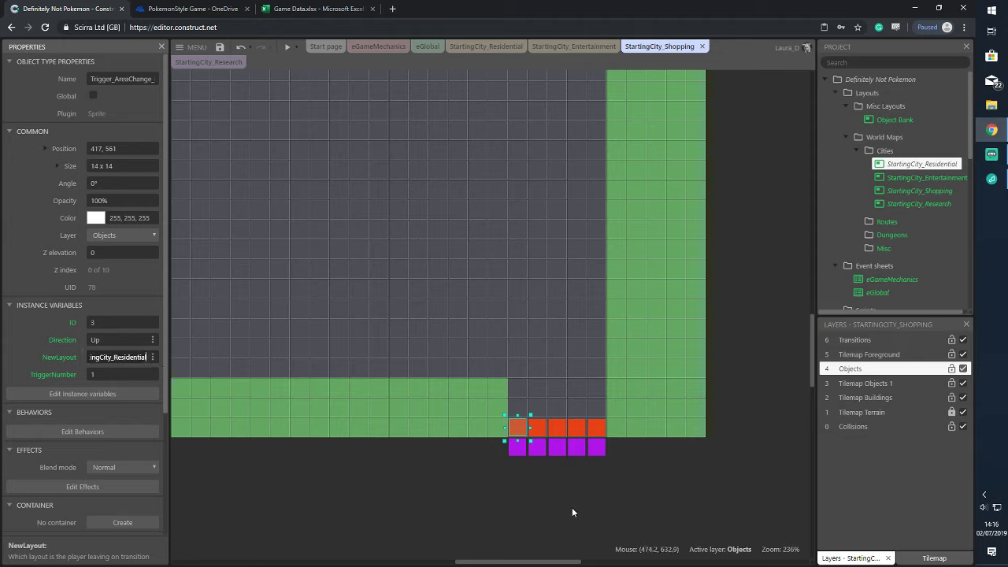
click(571, 507)
Set NewLayout to StartingCity_Residential for the whole bottom row of Shopping trigger tiles
drag(488, 400, 615, 441)
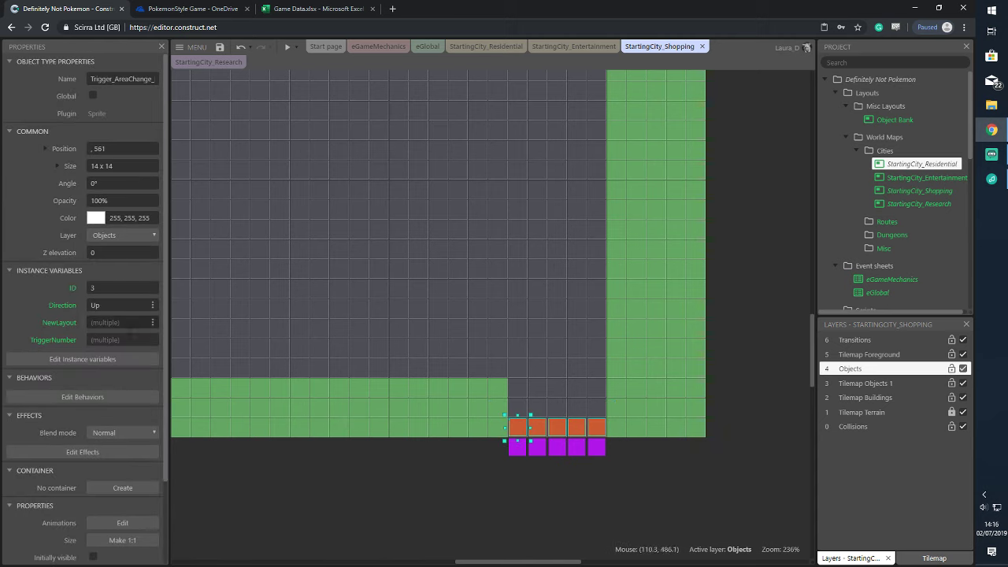
click(129, 322)
text(Star)
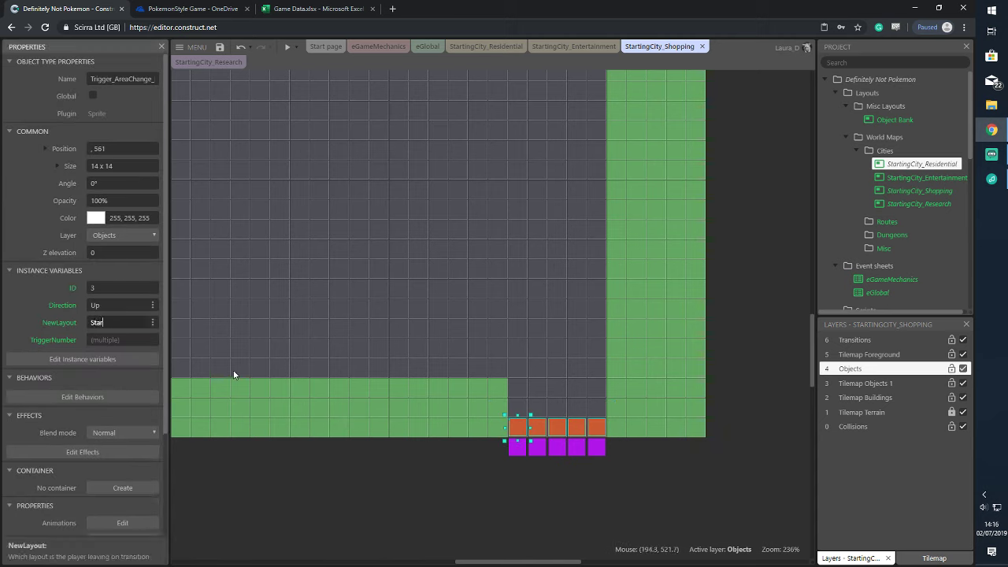
text(tingCity_Residential)
key(Tab)
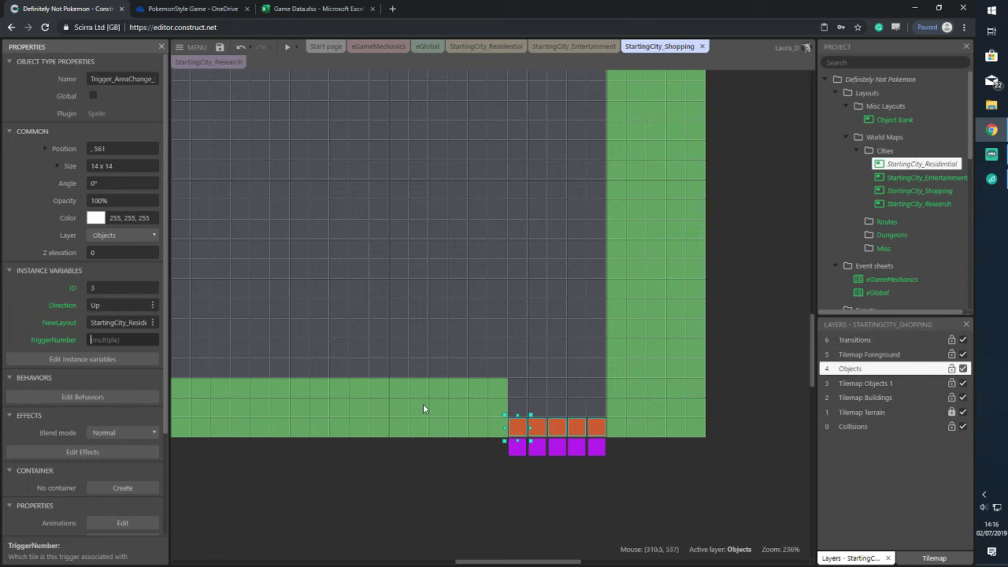
click(431, 440)
click(295, 51)
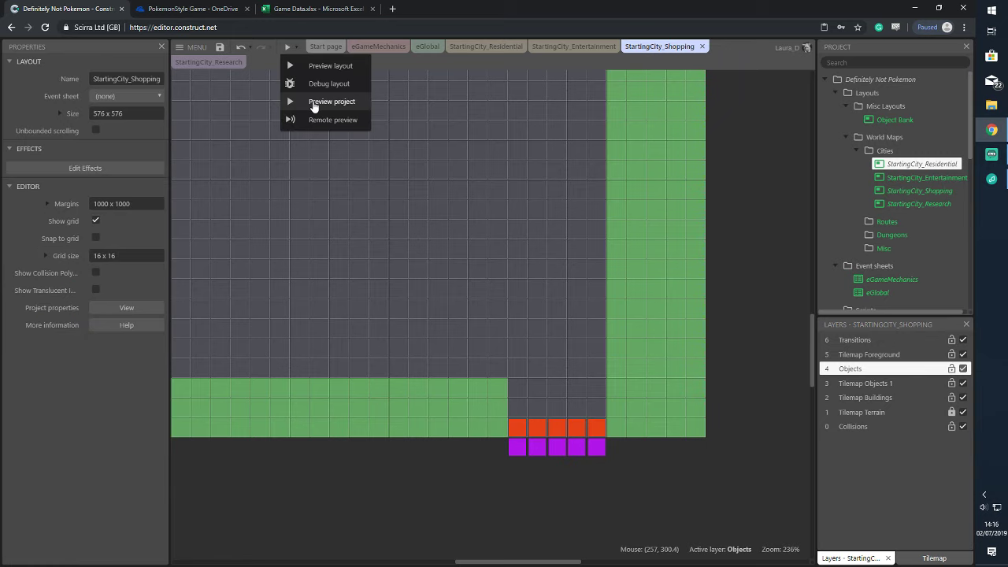
Preview the project, walking the player right and up through the street trigger into the Shopping map
click(314, 102)
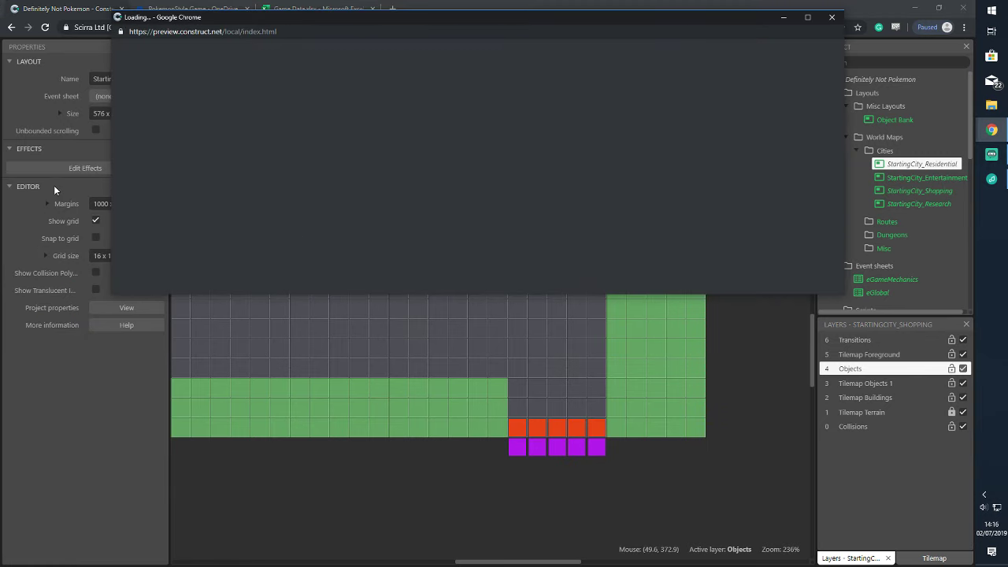
key(Right)
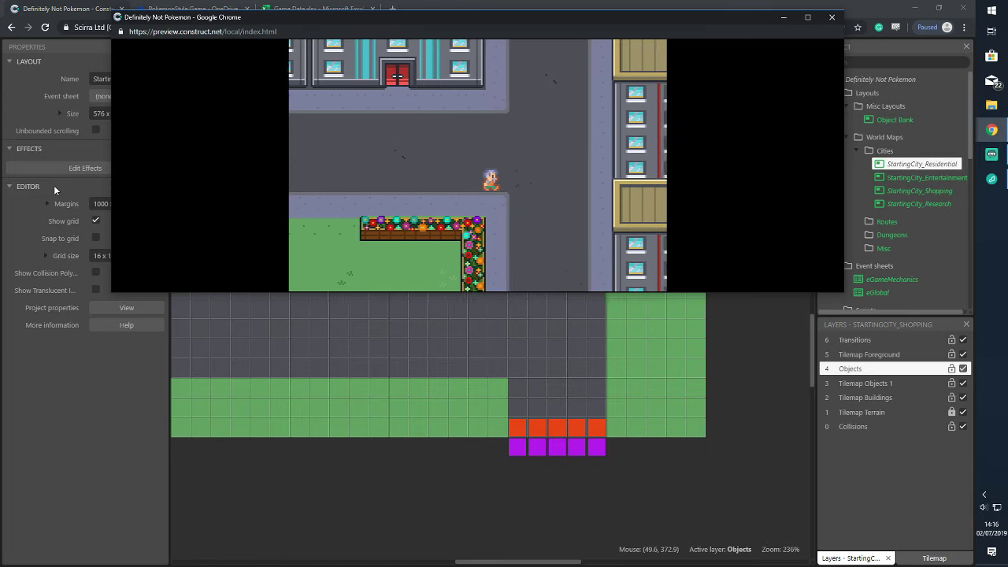
key(Up)
key(Up)
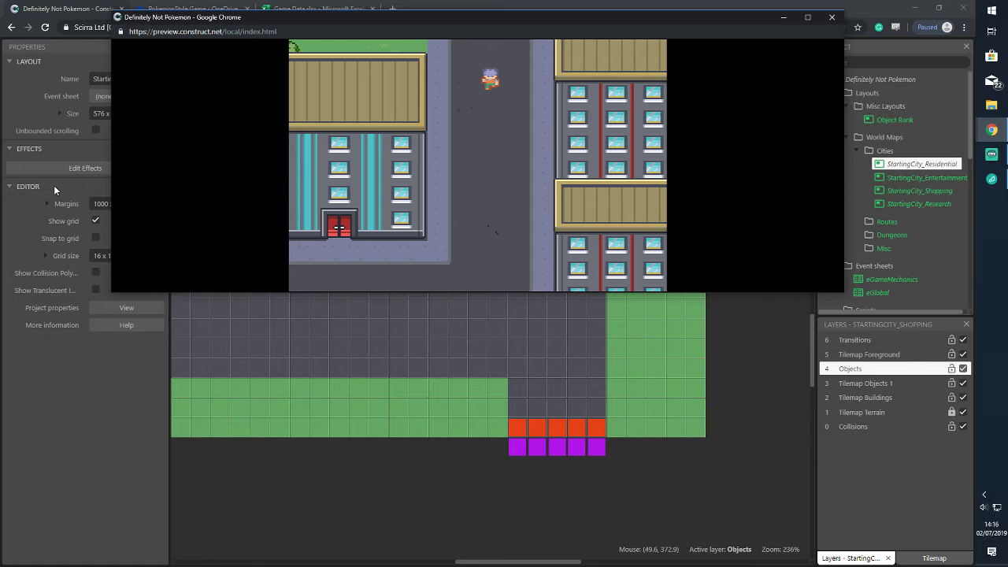
key(Right)
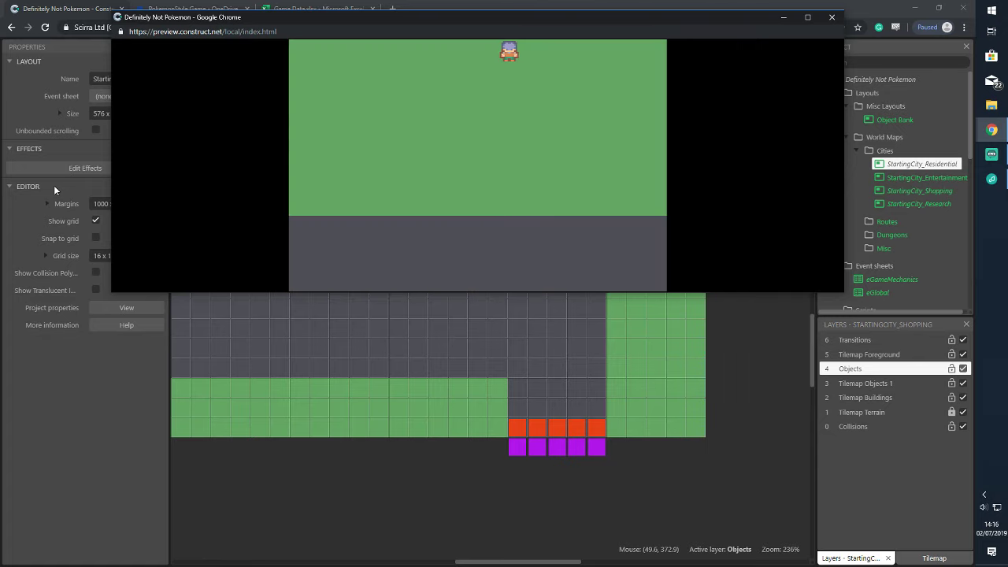
click(831, 17)
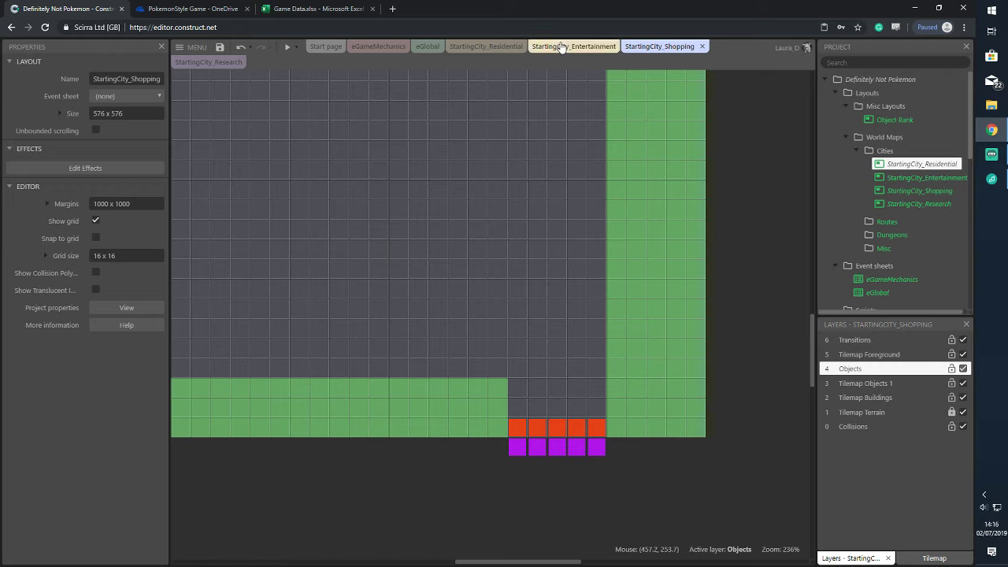
Verify the rightmost and leftmost red Shopping triggers both point to StartingCity_Residential
click(599, 430)
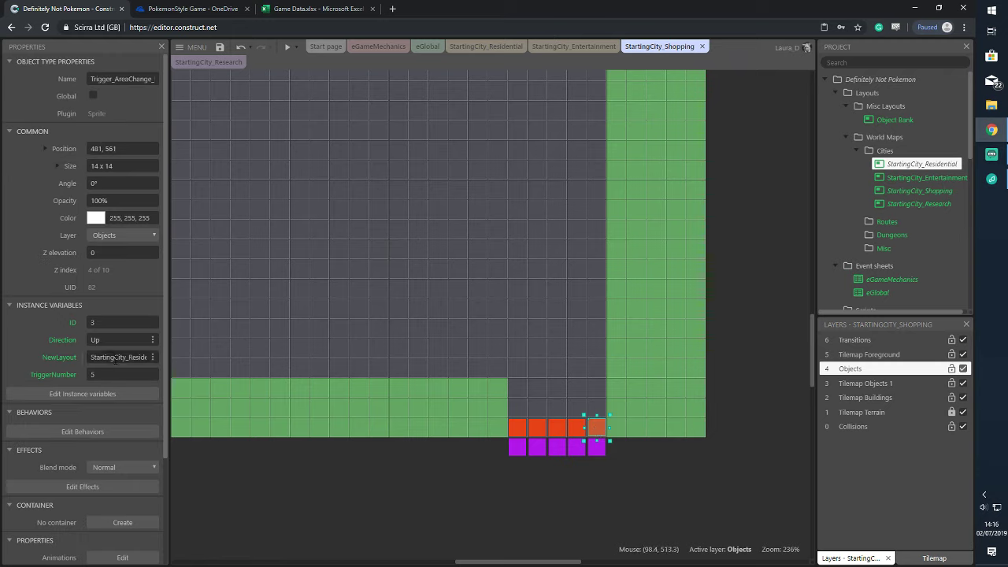
click(117, 356)
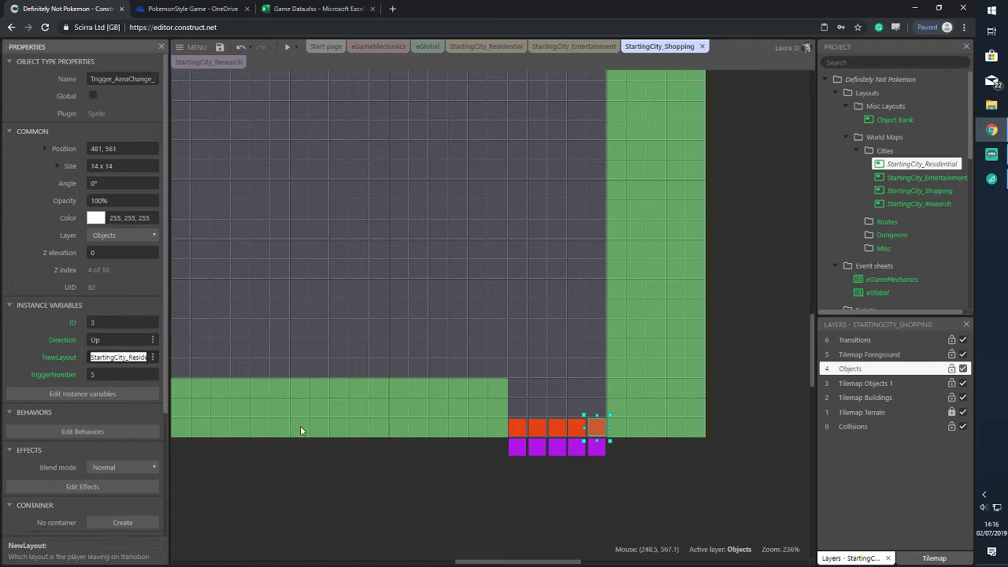
click(300, 439)
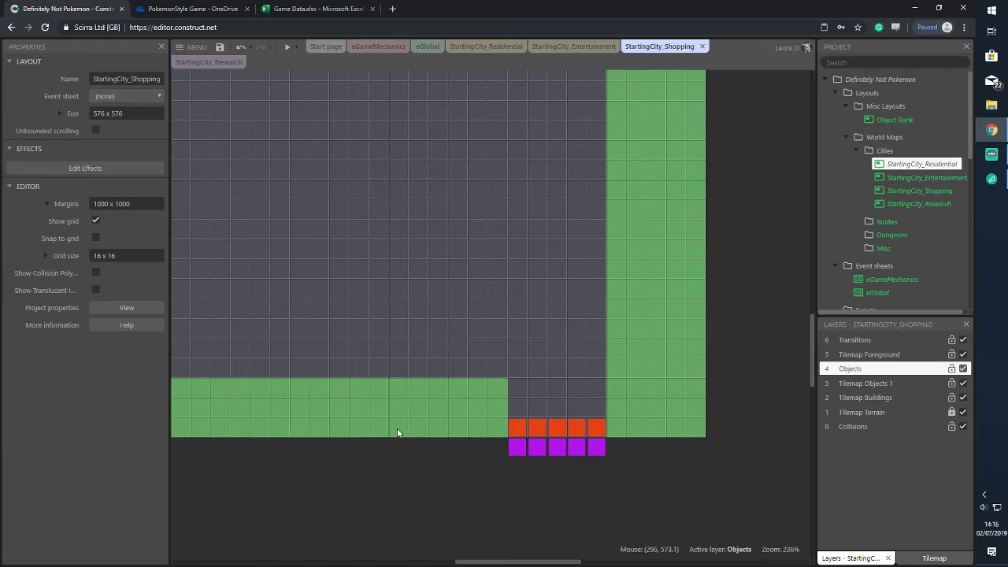
click(523, 430)
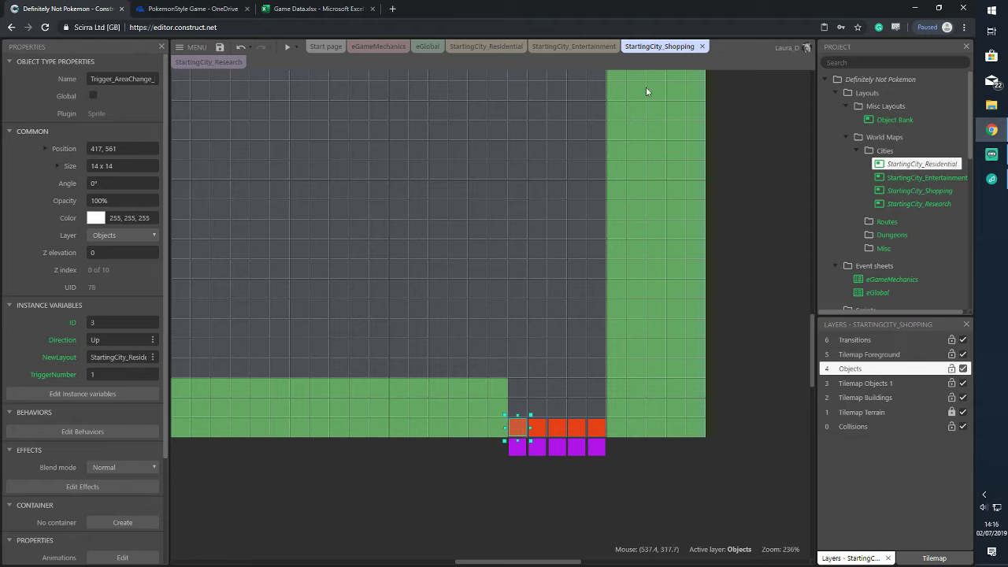
Recheck StartingCity_Residential's top-edge trigger (ID 3, Up, StartingCity_Shopping) and its left-edge trigger
click(488, 46)
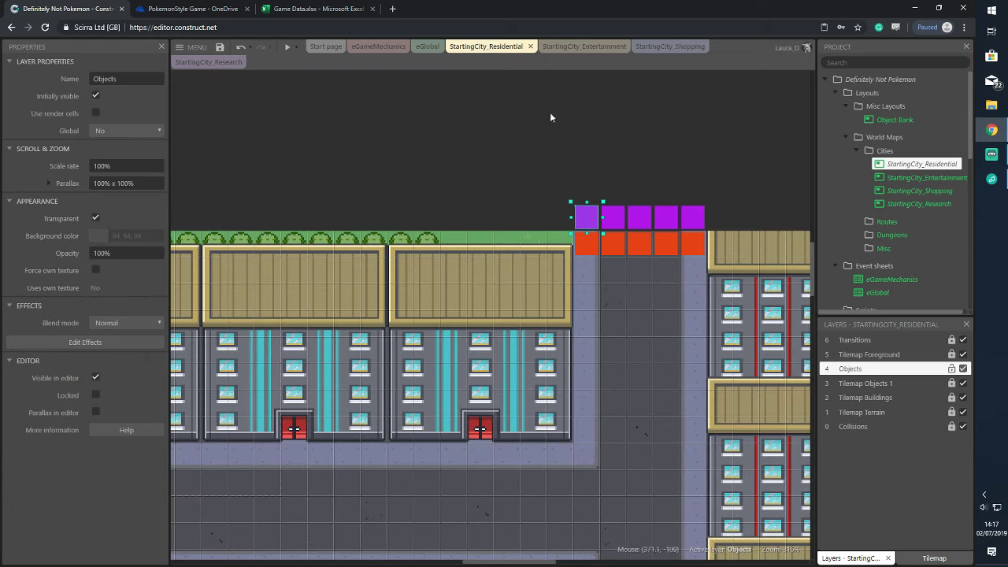
click(587, 216)
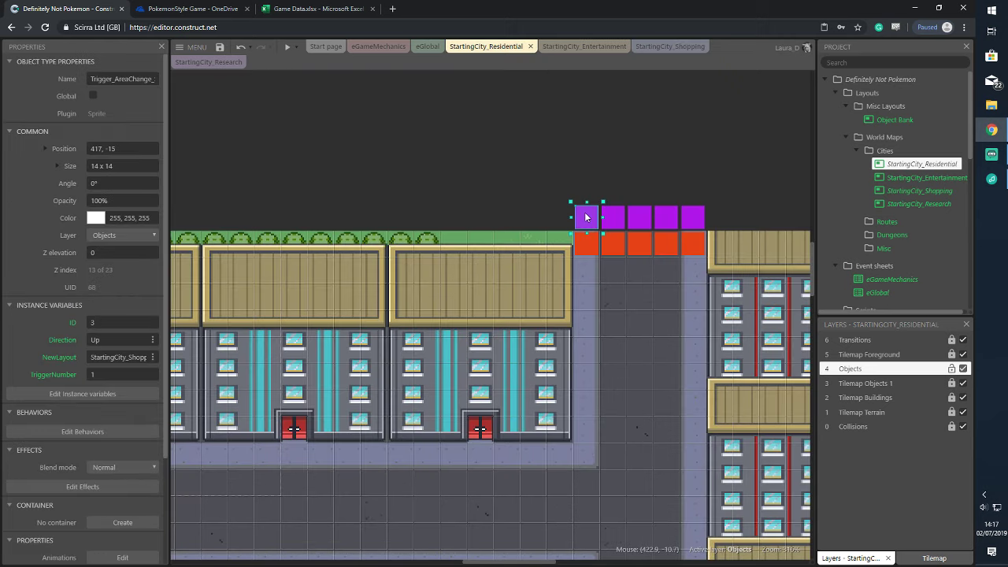
click(122, 357)
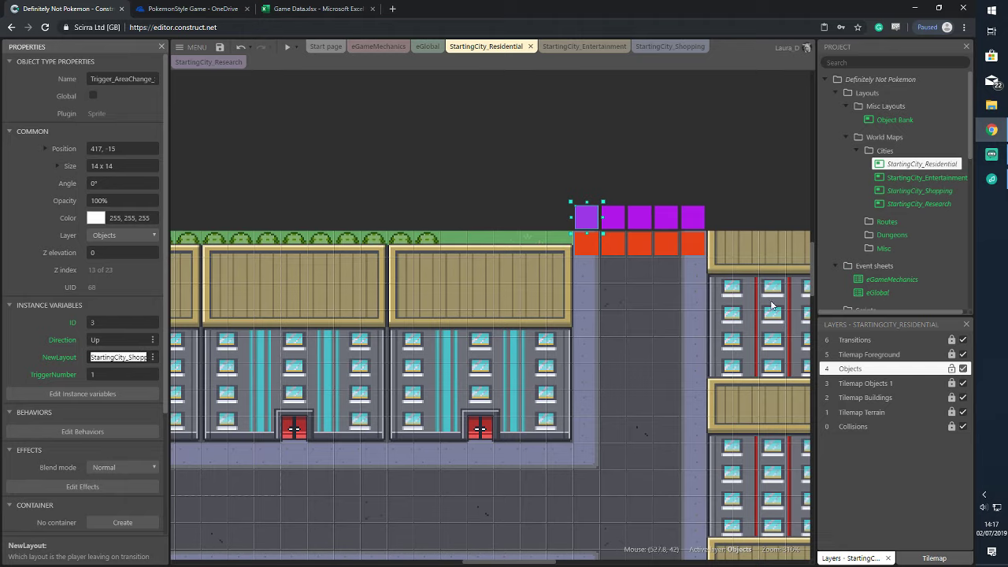
scroll(672, 356, down, 5)
scroll(615, 389, down, 7)
scroll(615, 386, up, 4)
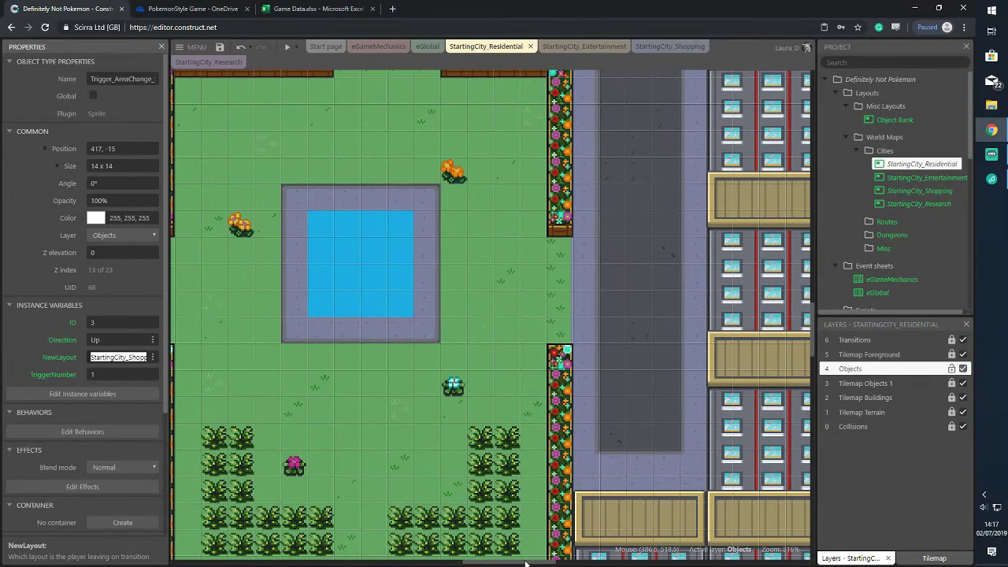
drag(521, 562, 420, 562)
scroll(490, 397, down, 4)
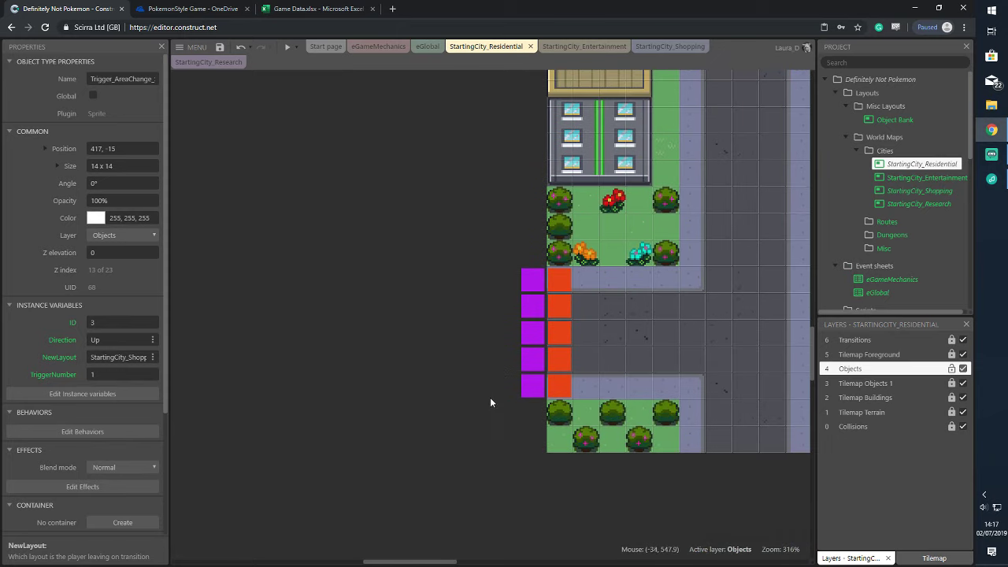
click(520, 282)
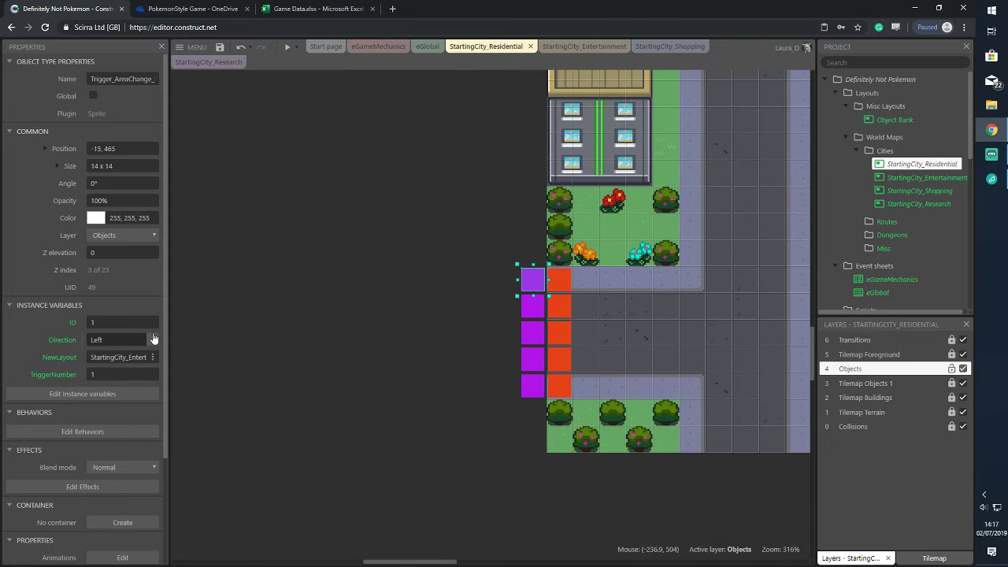
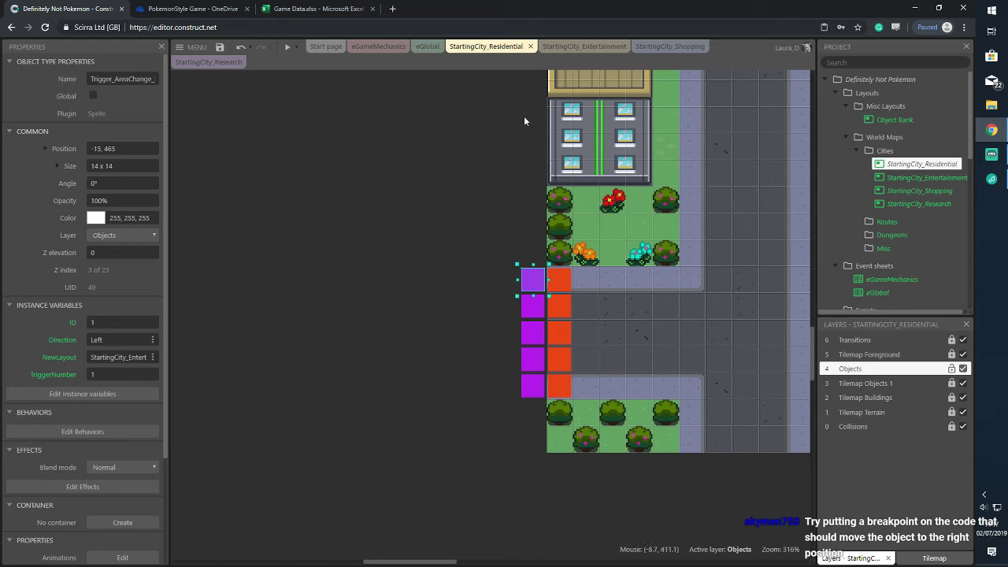
In the eGameMechanics sheet, put a breakpoint on event 12's Set position to action
click(378, 46)
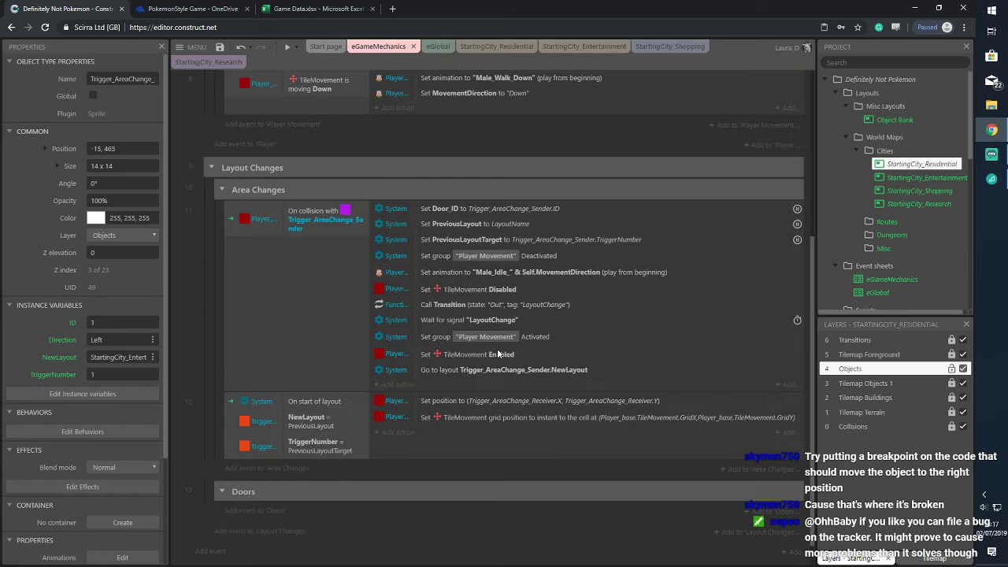
click(483, 403)
right_click(792, 399)
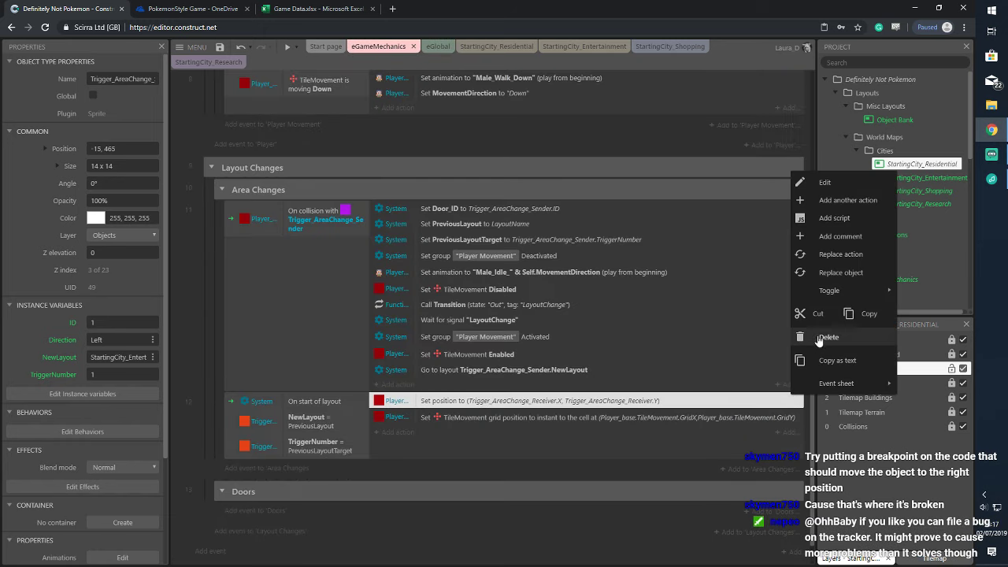
mouse_move(834, 290)
click(771, 333)
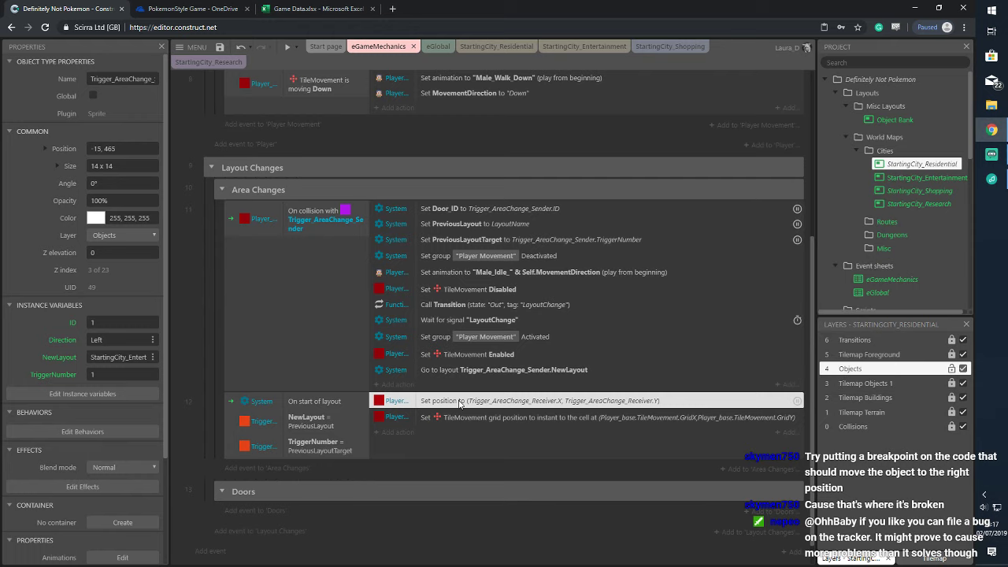
click(298, 48)
click(313, 85)
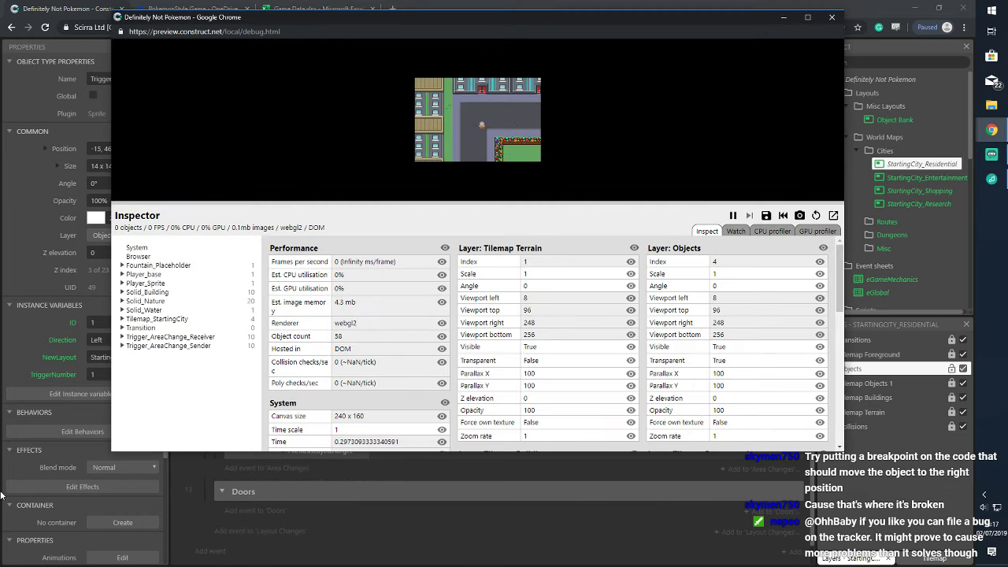
key(Right)
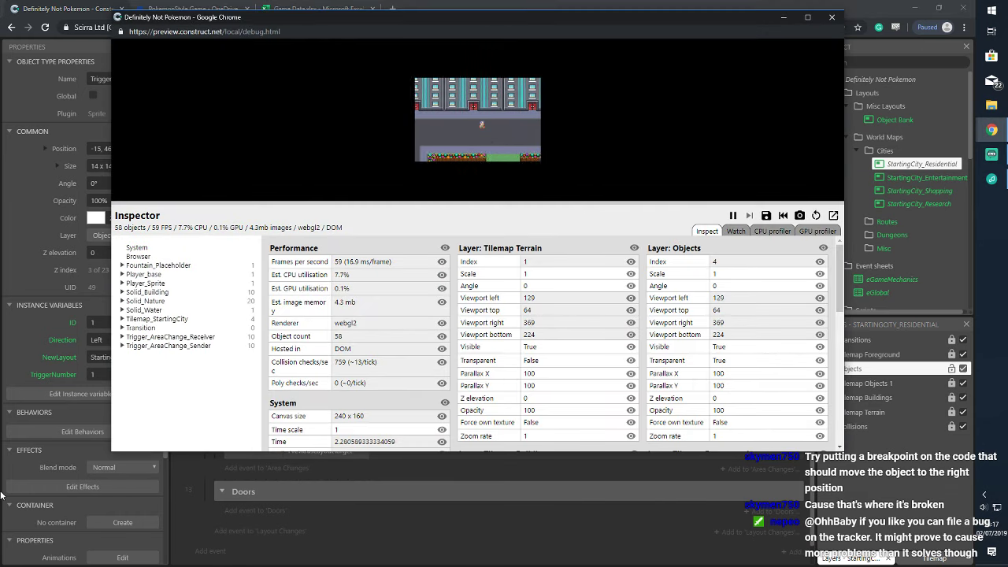
key(Up)
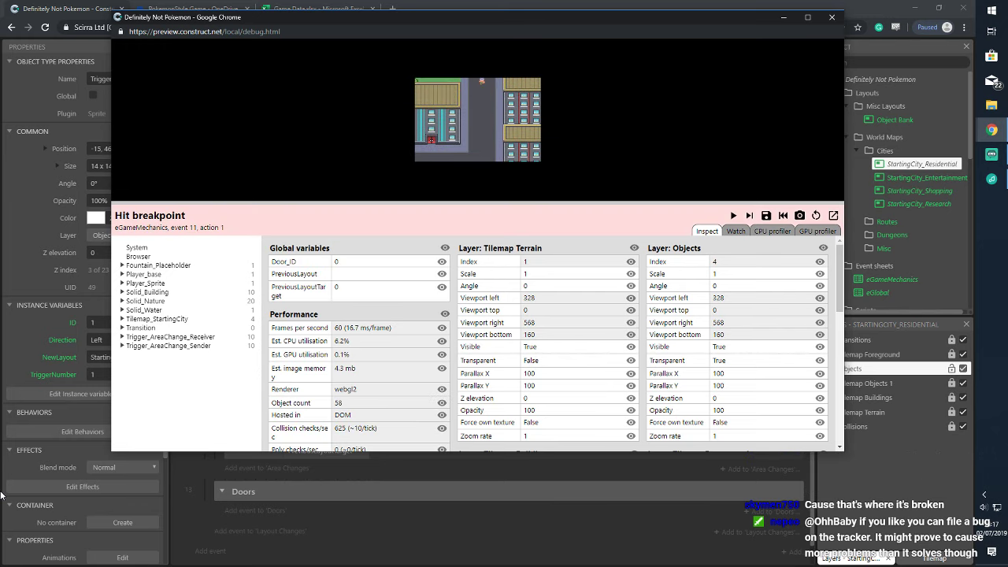
click(750, 216)
click(749, 216)
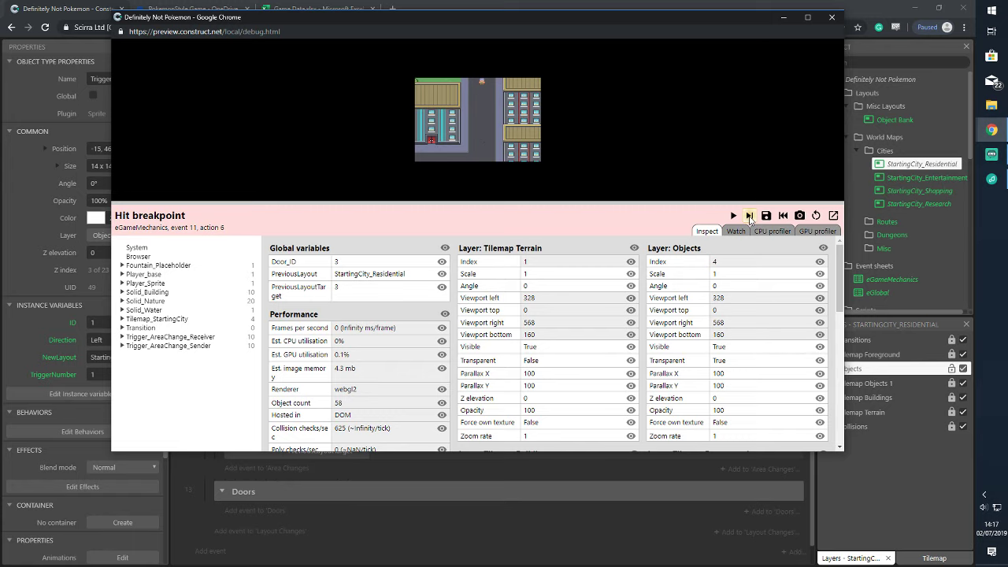
drag(646, 20, 660, 41)
drag(856, 212, 517, 214)
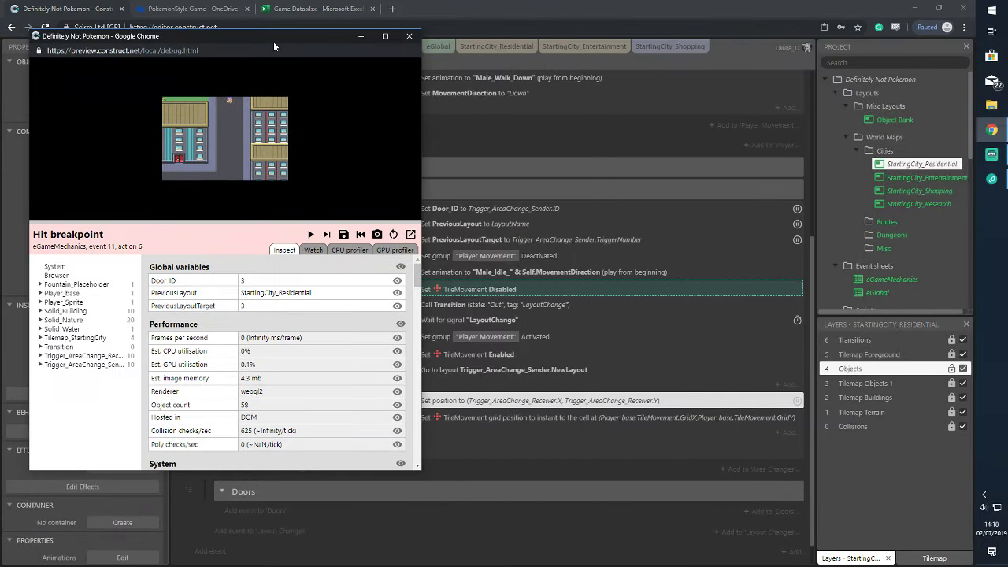
drag(368, 50, 316, 23)
click(374, 213)
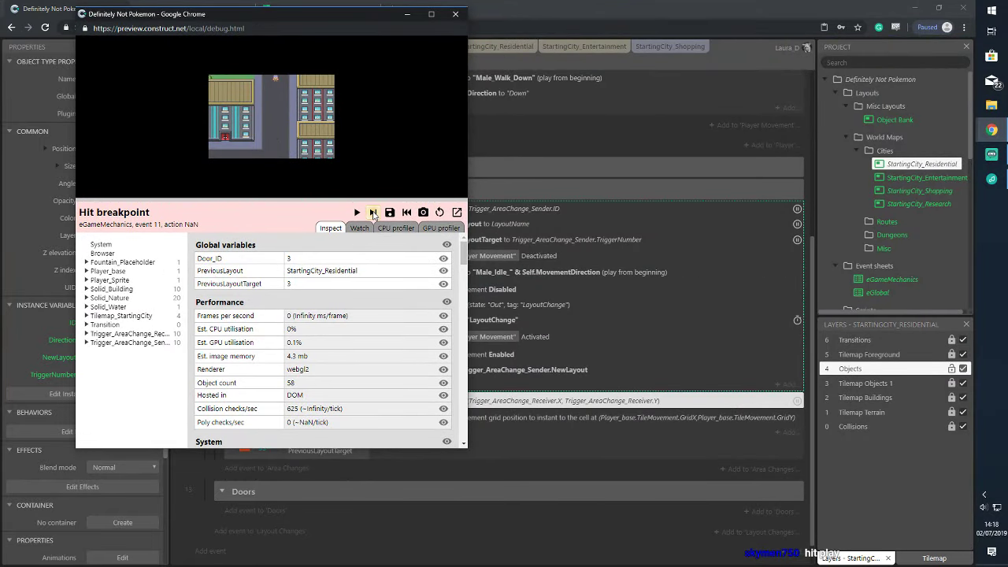
click(374, 213)
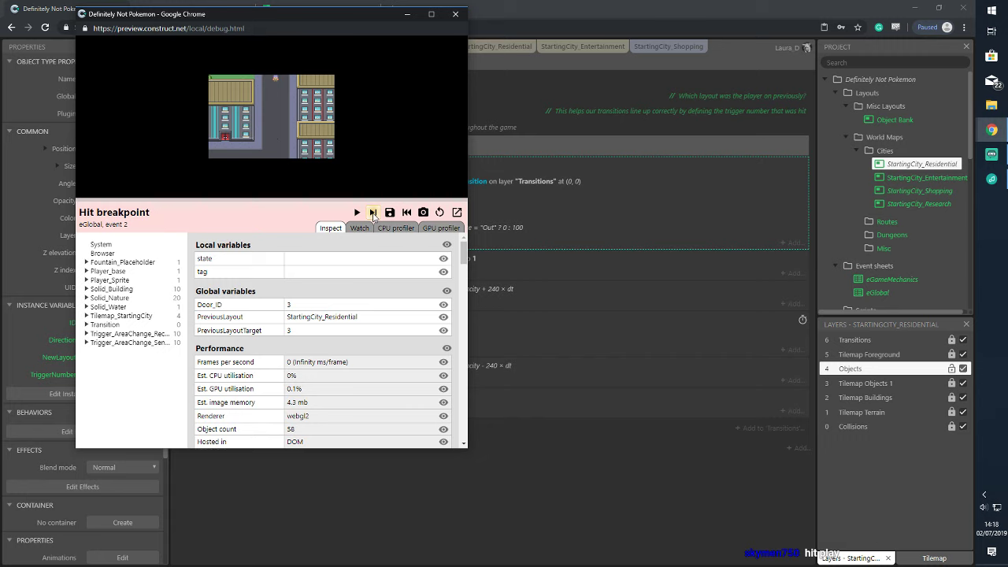
click(374, 213)
click(374, 212)
click(374, 213)
click(374, 213)
click(374, 213)
click(374, 213)
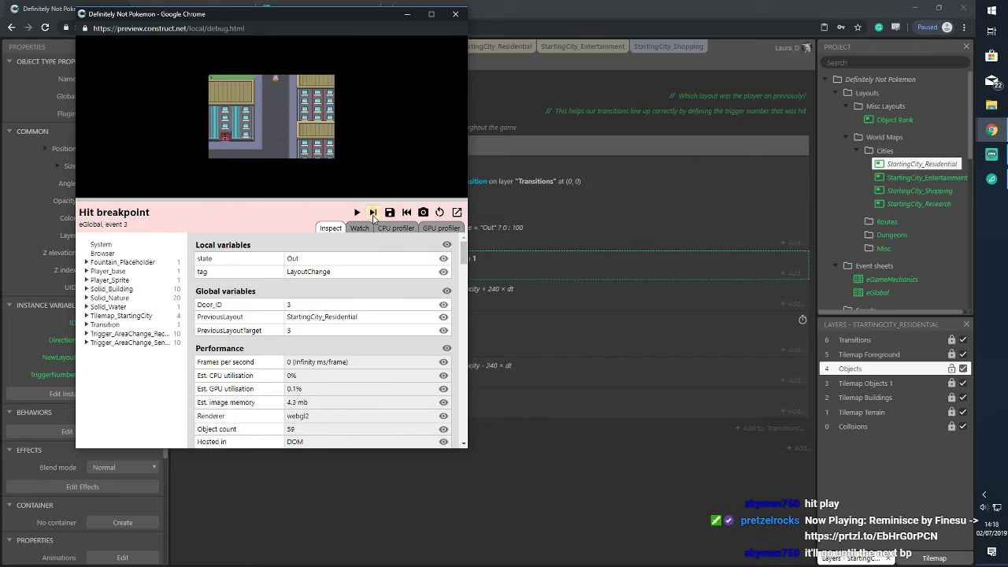
click(374, 212)
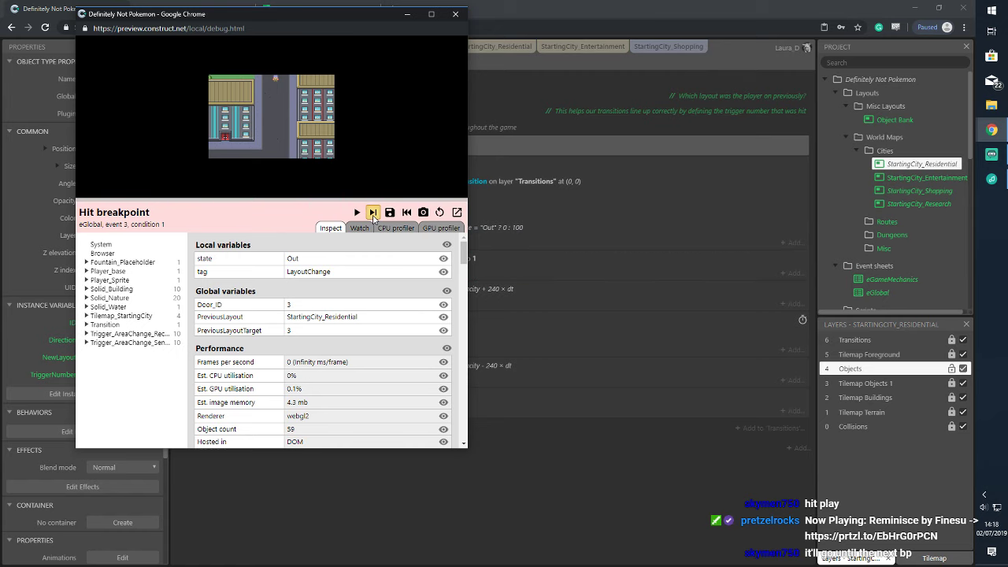
click(373, 213)
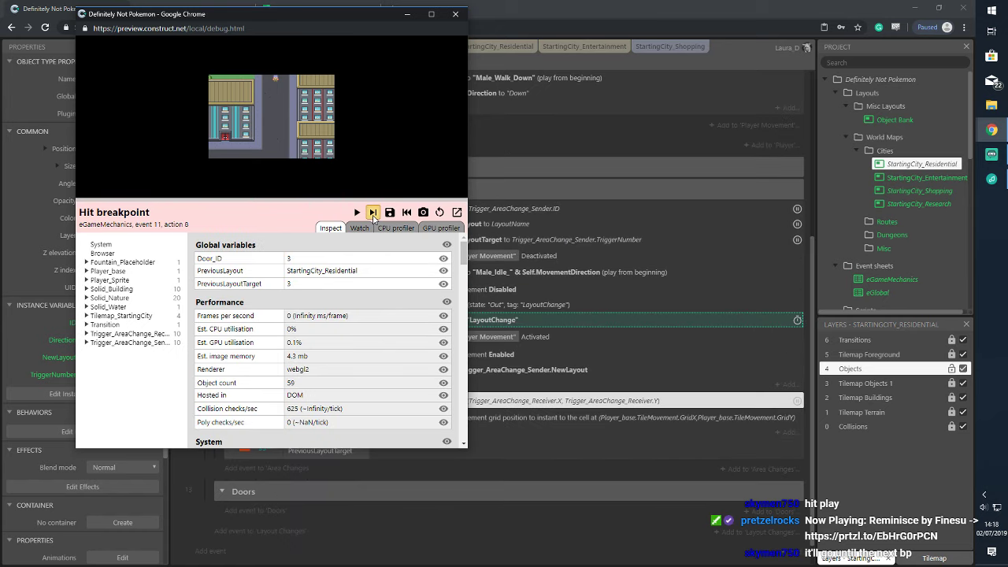
click(374, 213)
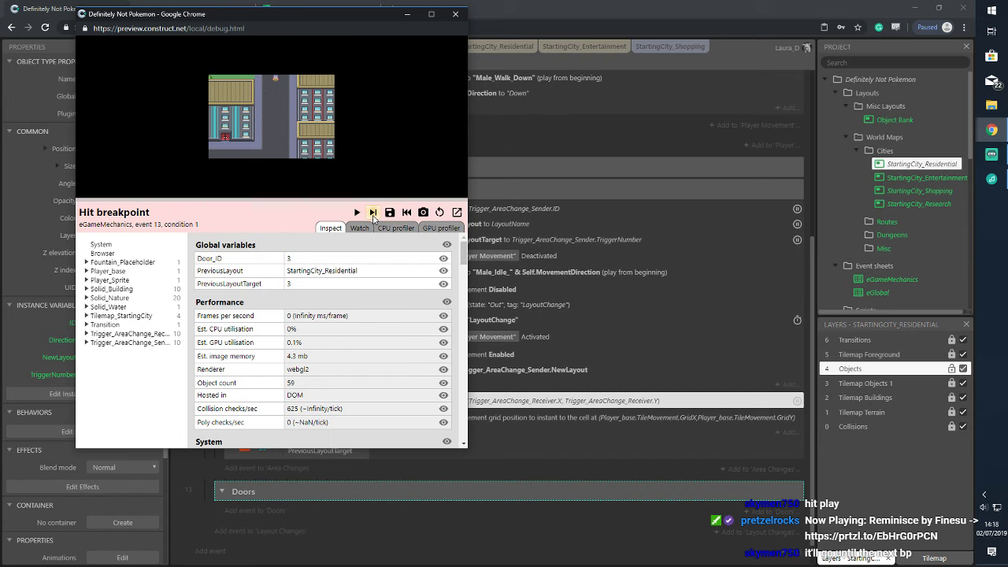
click(374, 212)
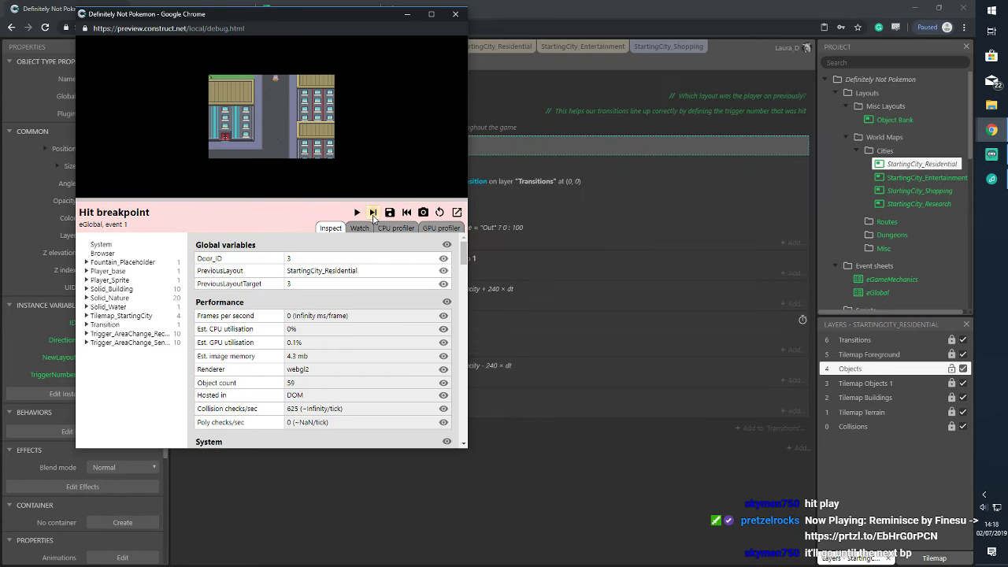
click(455, 14)
click(378, 46)
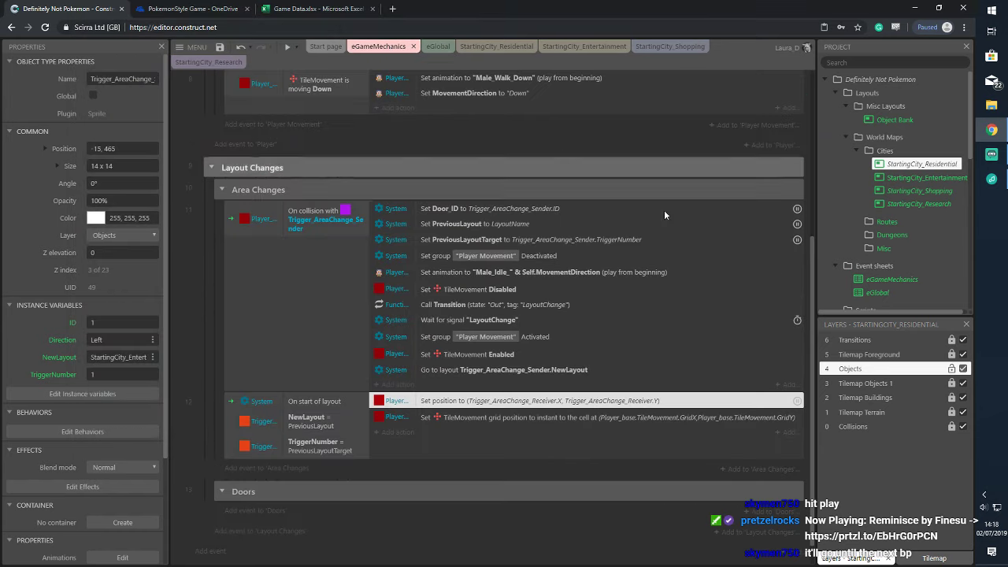
Remove the breakpoints from the Set Door_ID and Set PreviousLayout actions
click(797, 213)
right_click(797, 214)
mouse_move(834, 330)
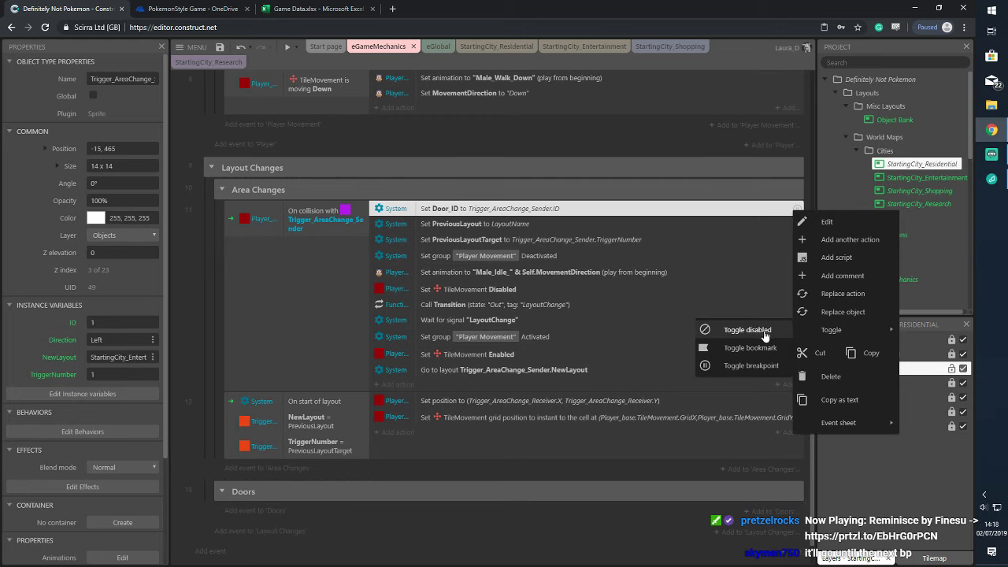
click(760, 366)
click(763, 227)
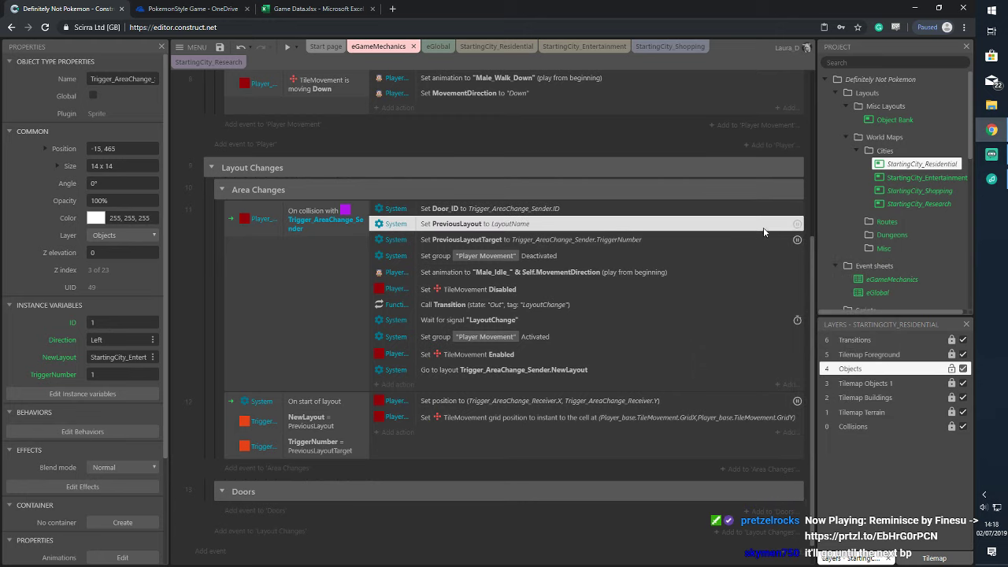
right_click(763, 226)
mouse_move(811, 347)
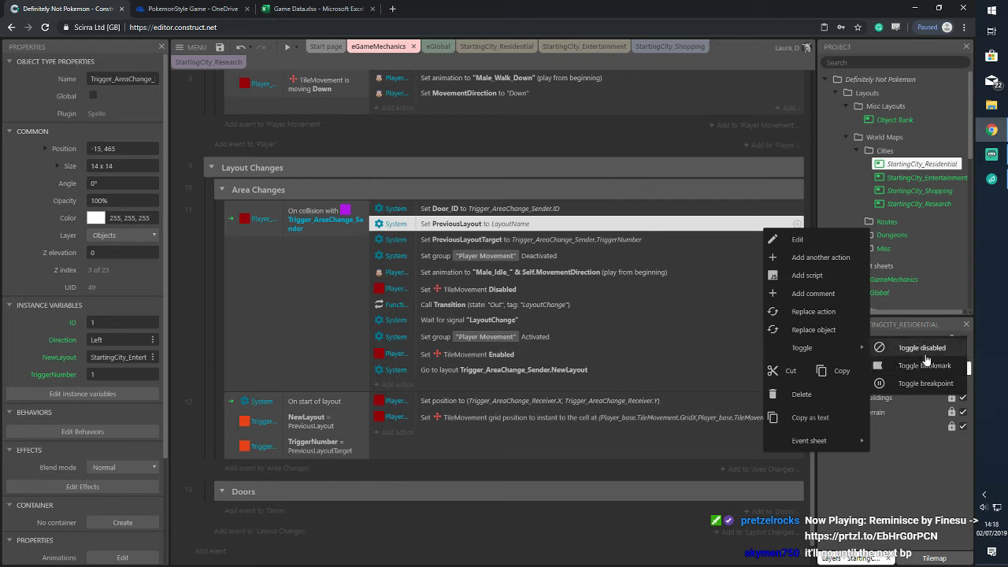
click(925, 382)
Remove the Set PreviousLayoutTarget breakpoint and start a debug preview of the layout
click(765, 238)
right_click(765, 238)
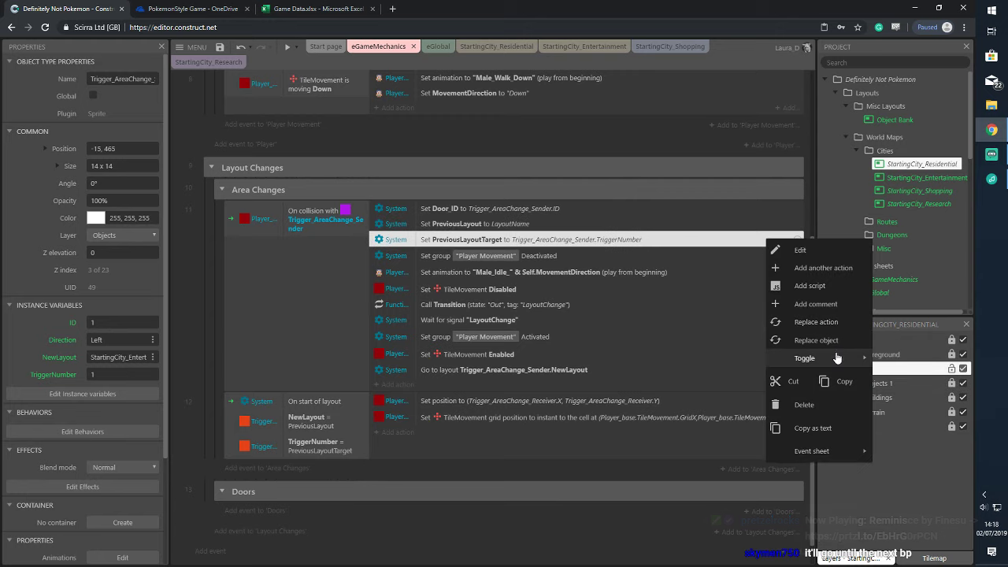
mouse_move(832, 356)
click(898, 393)
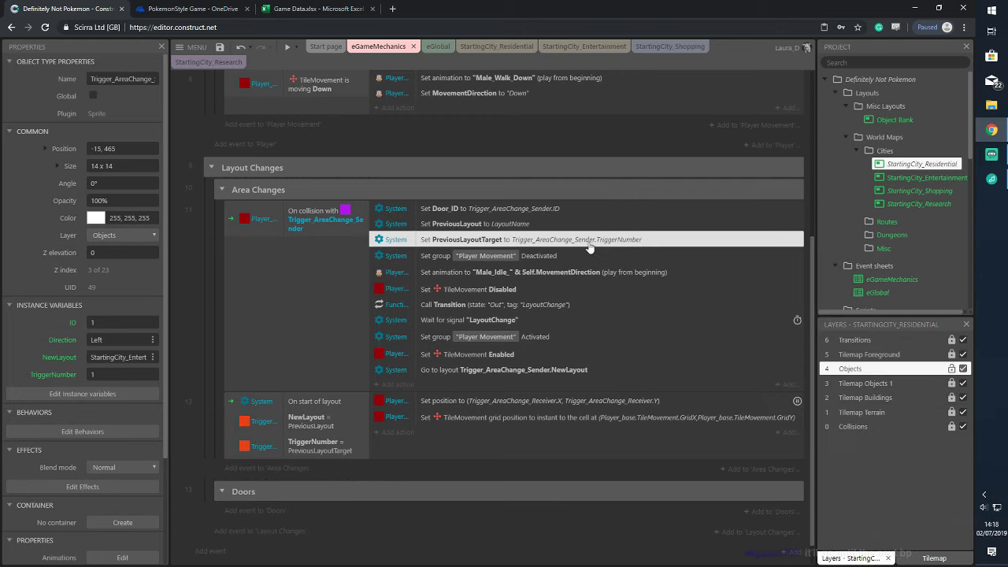
click(297, 48)
click(323, 83)
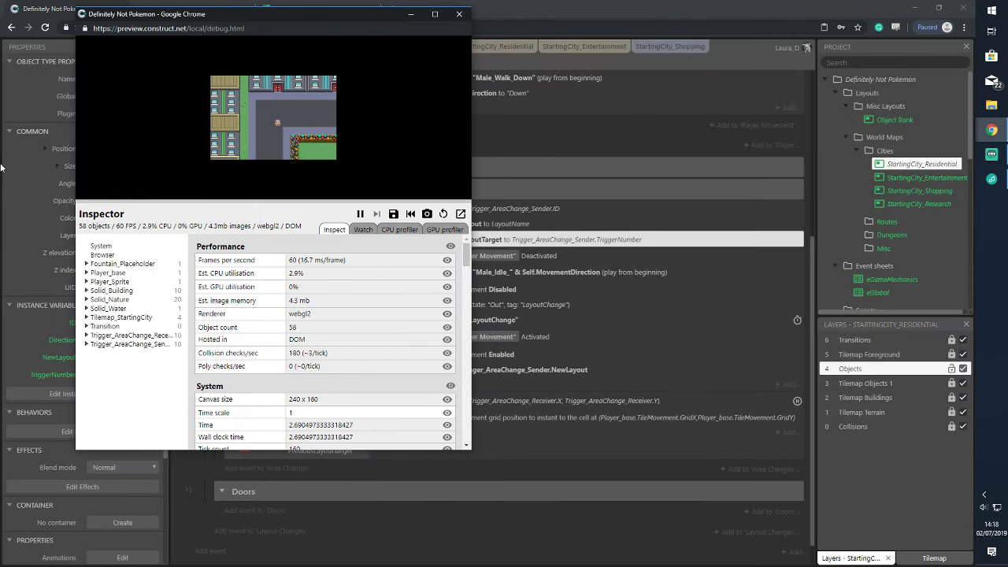
Walk the player up and right into the StartingCity_Shopping exit in the debug preview
key(Up)
key(Right)
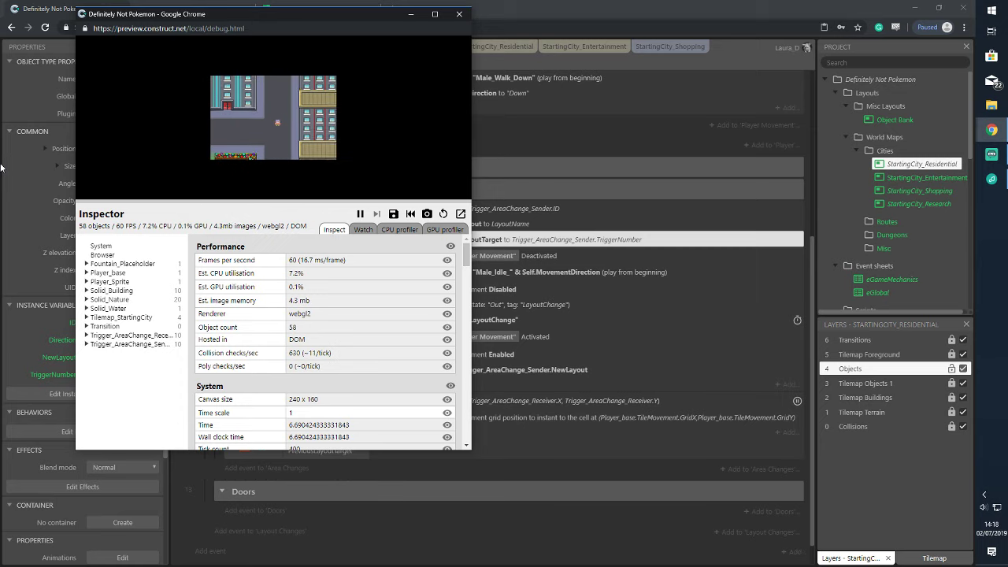
key(Up)
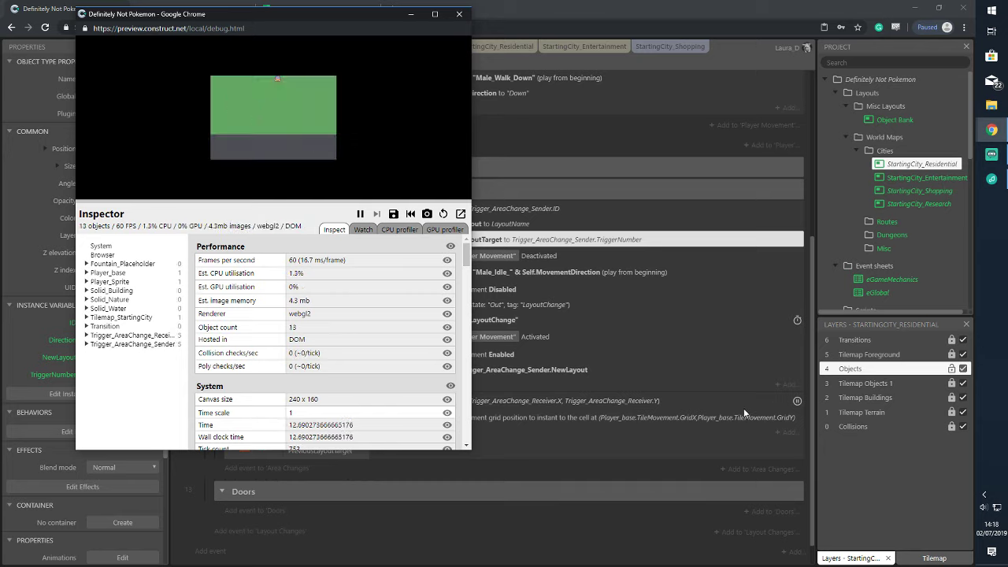
click(694, 405)
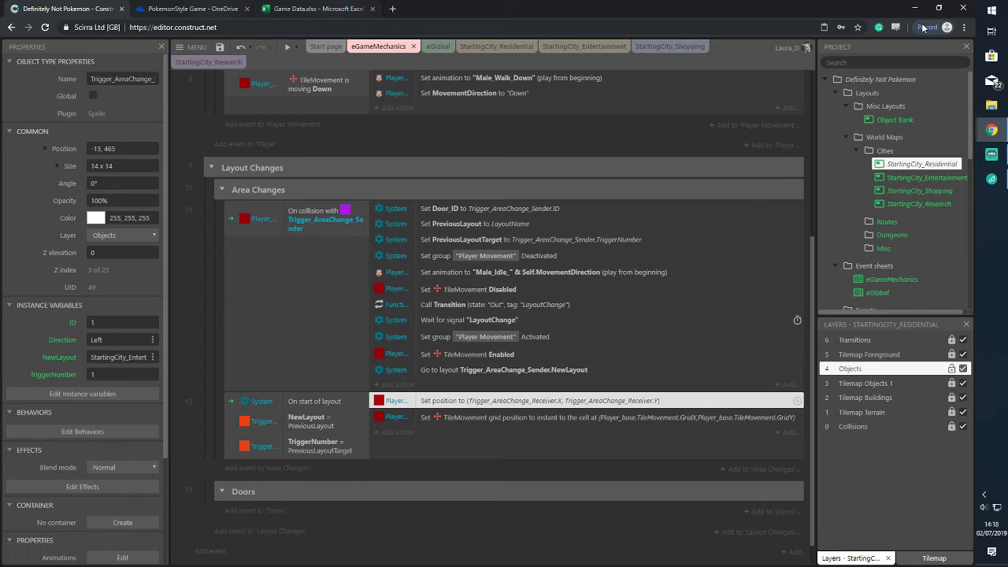
click(991, 130)
click(918, 175)
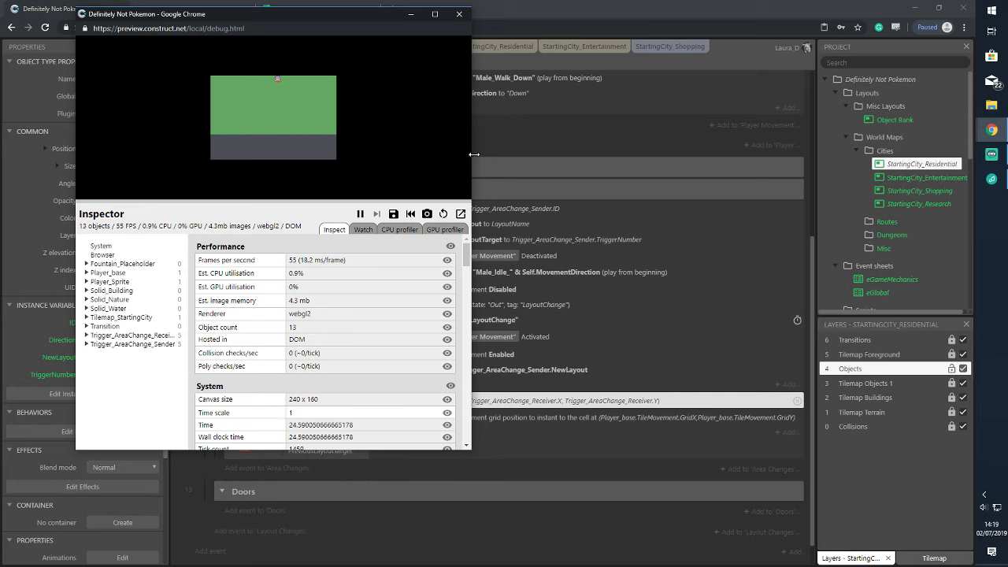
Widen the debug window, scroll the Inspector to Current layout, then close the preview
drag(470, 162, 898, 162)
scroll(620, 308, down, 1)
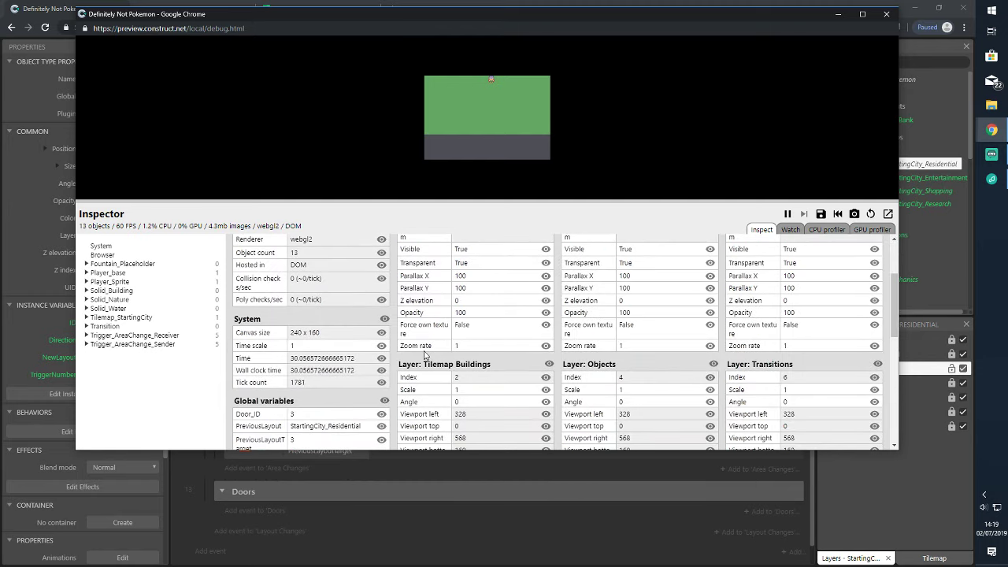
scroll(475, 323, down, 2)
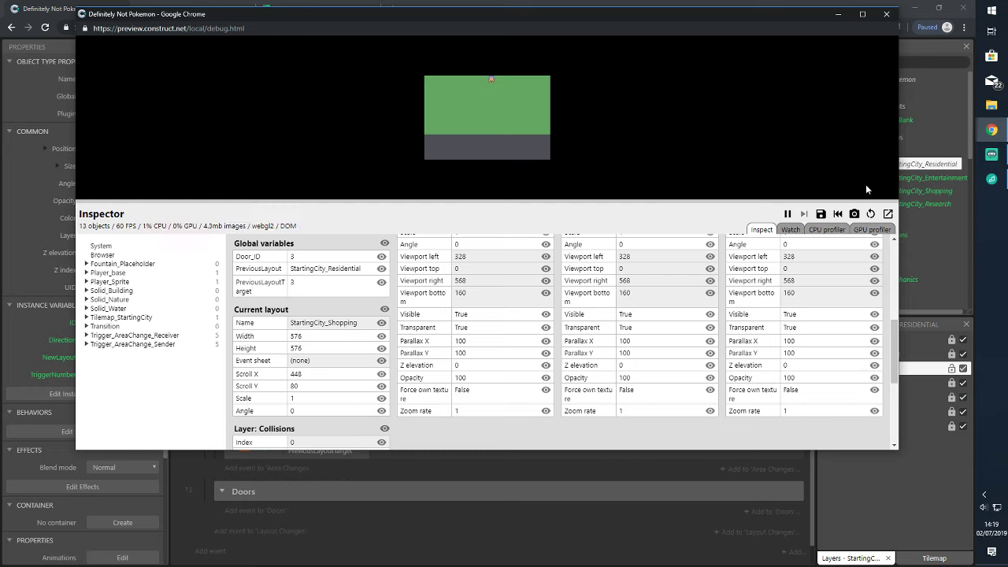
click(885, 16)
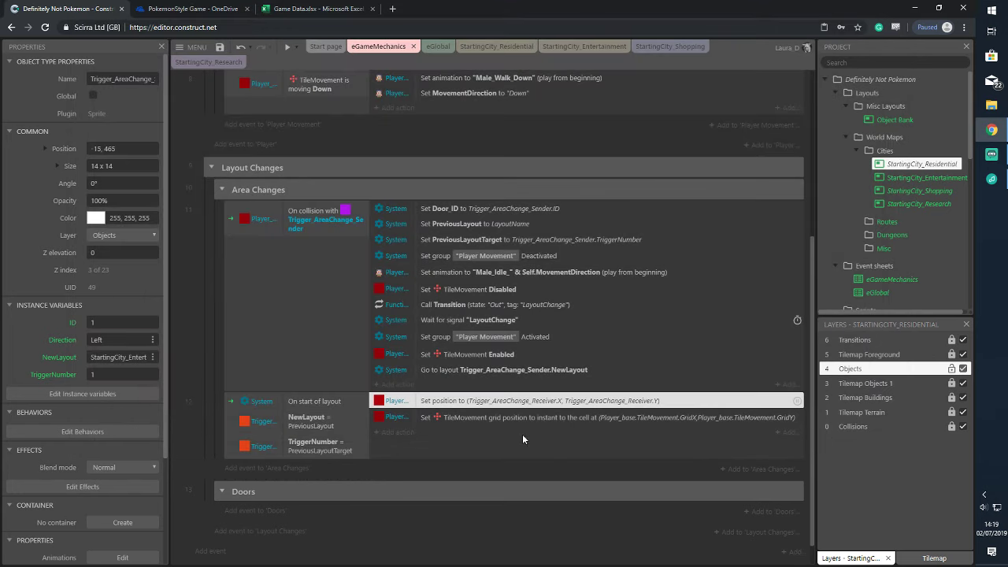
Toggle off the breakpoint on event 12's Set position to action
click(328, 398)
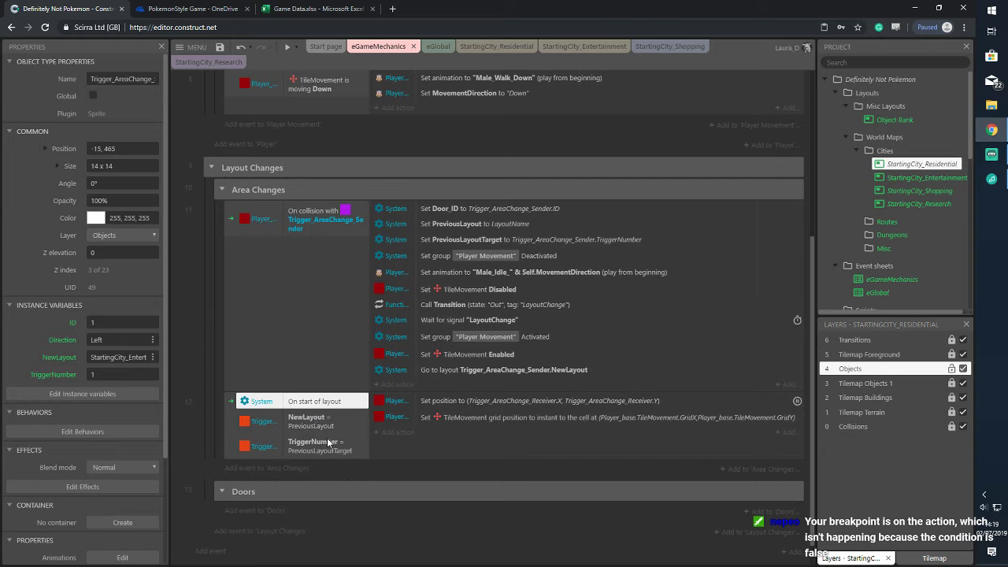
right_click(776, 400)
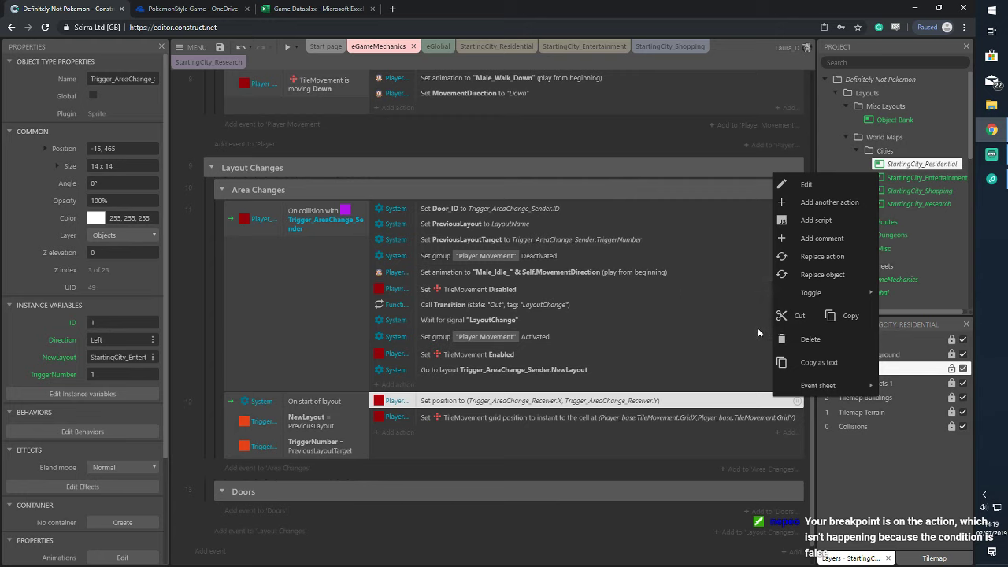
click(757, 328)
click(746, 400)
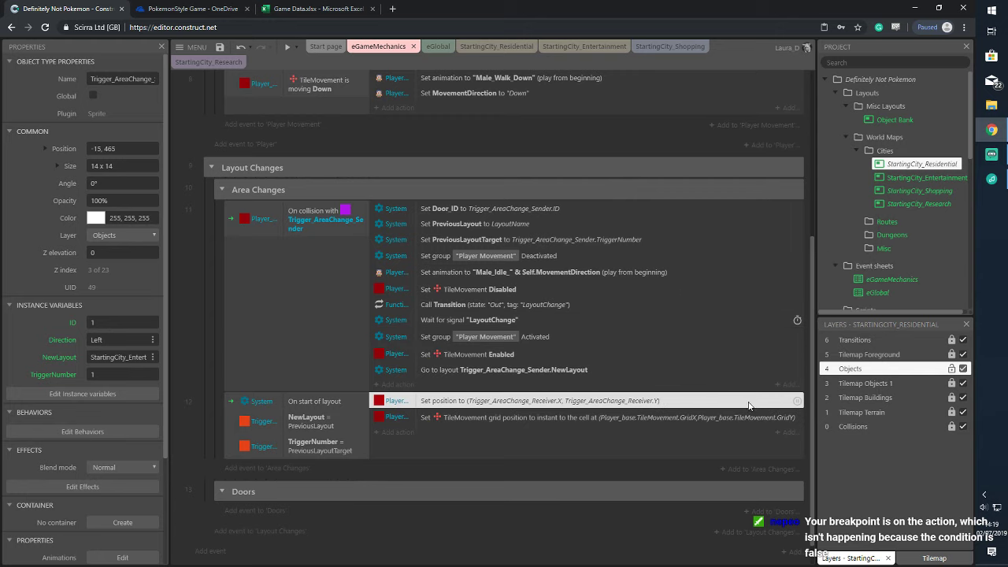
right_click(746, 400)
mouse_move(784, 299)
click(879, 334)
click(353, 403)
right_click(353, 404)
mouse_move(417, 302)
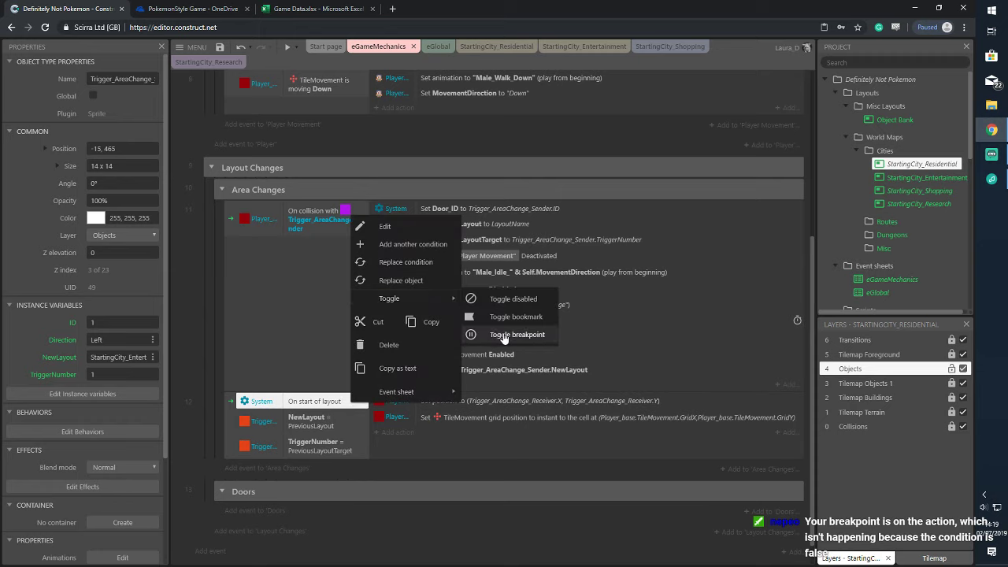
click(488, 443)
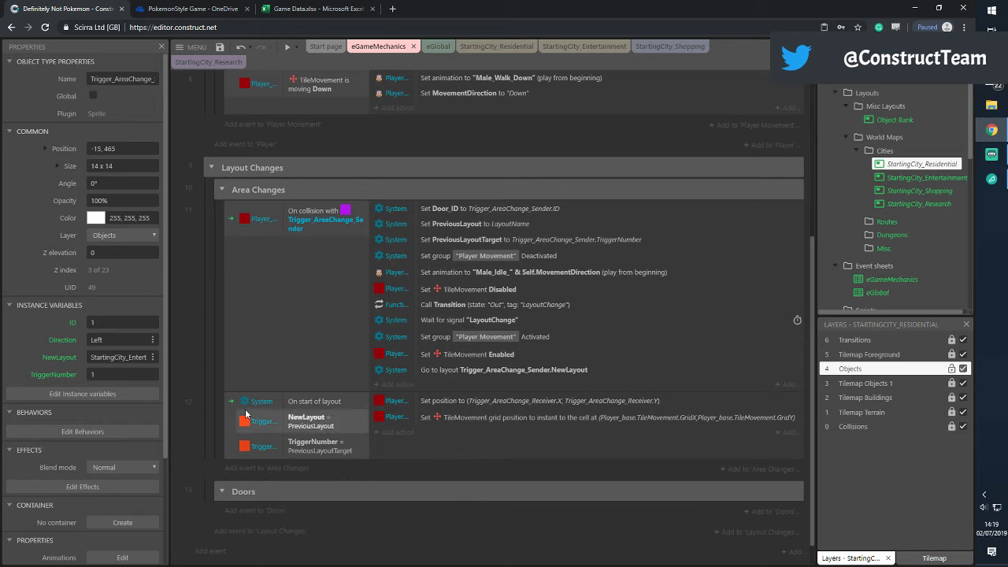
Disable event 12's NewLayout = PreviousLayout condition
click(313, 420)
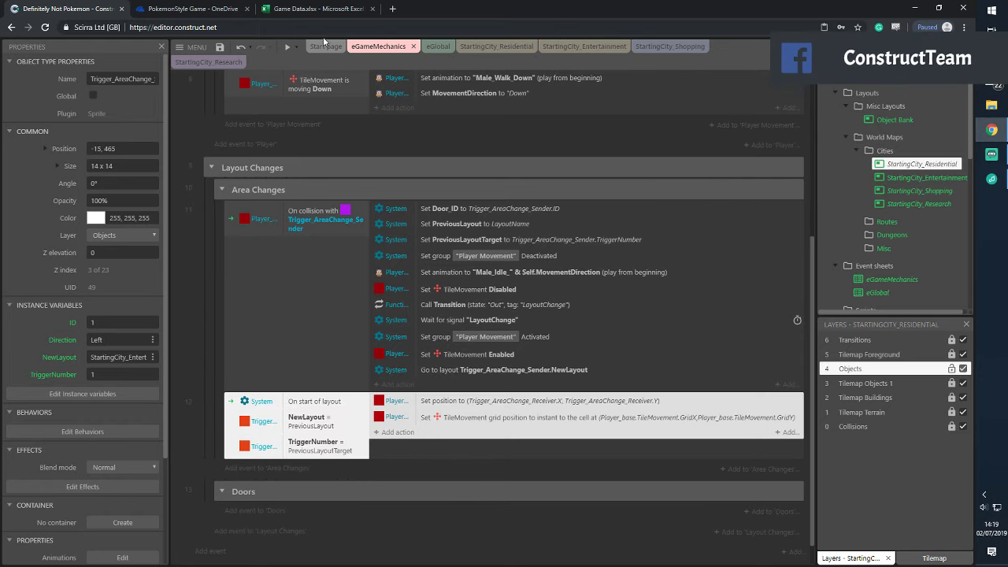
click(991, 129)
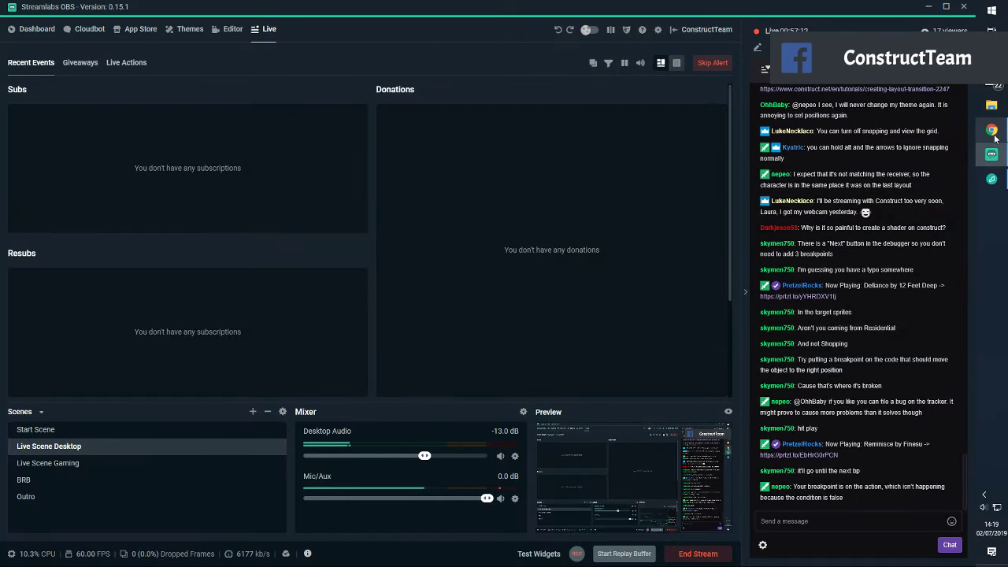
click(993, 134)
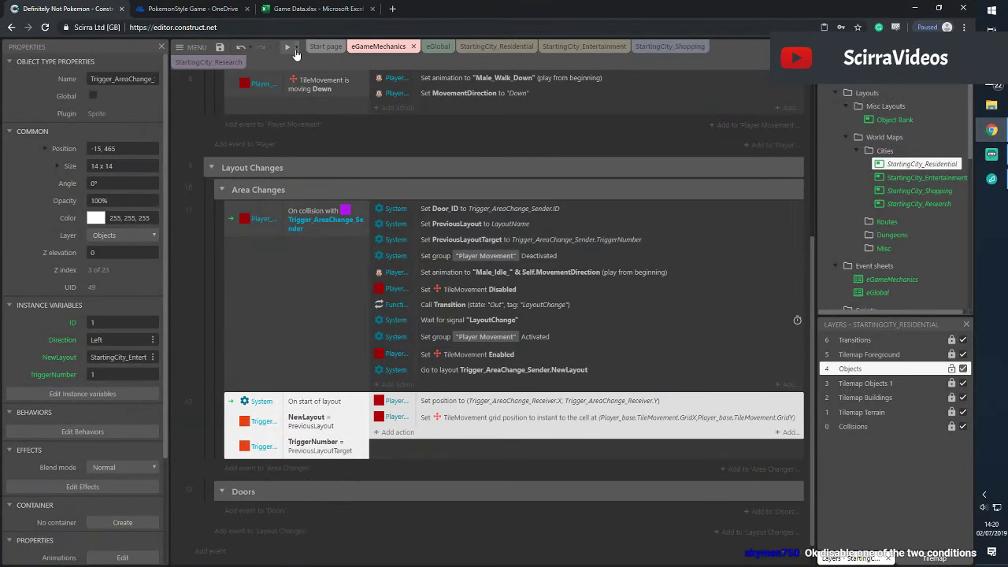
click(346, 421)
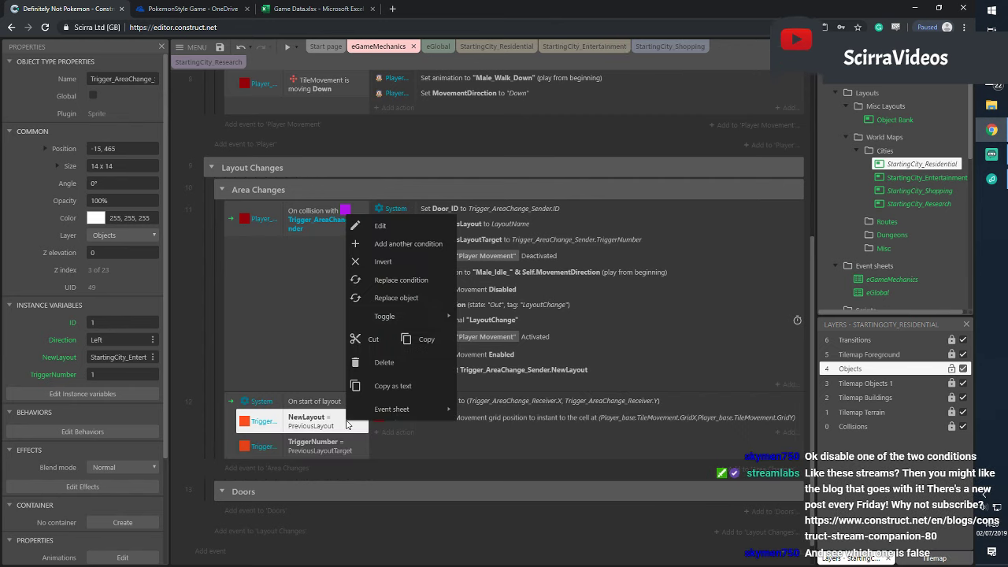
right_click(346, 421)
mouse_move(435, 320)
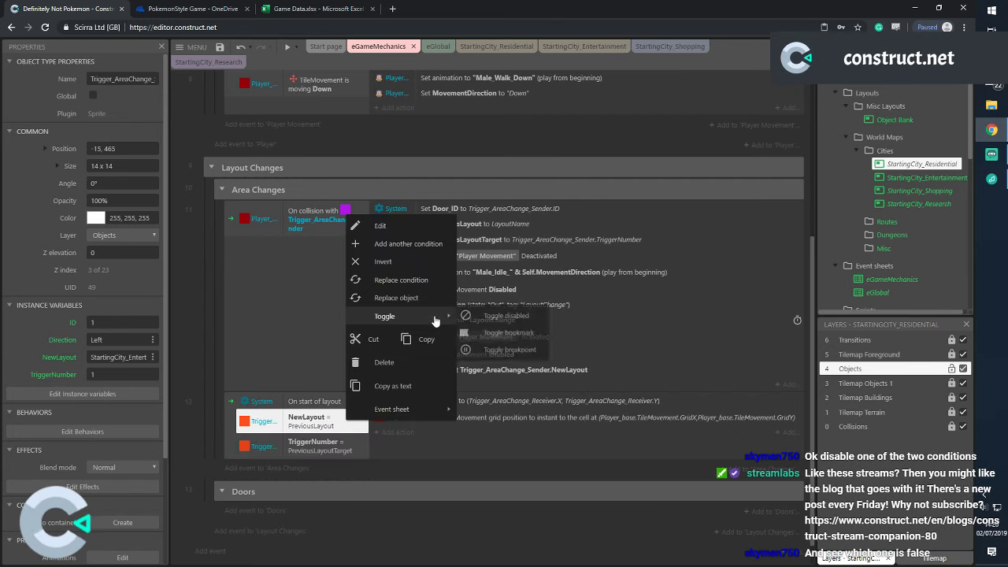
click(513, 316)
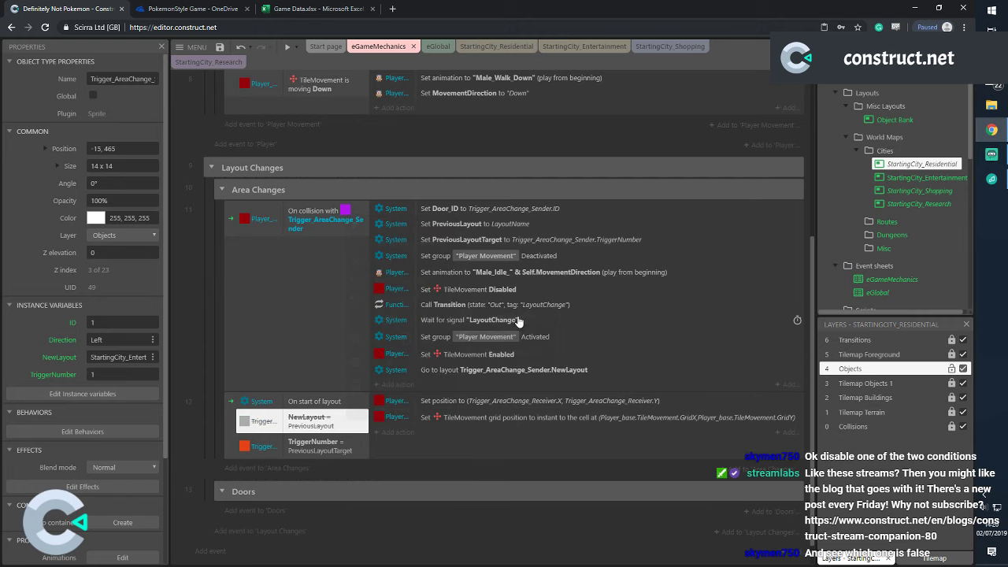
click(297, 48)
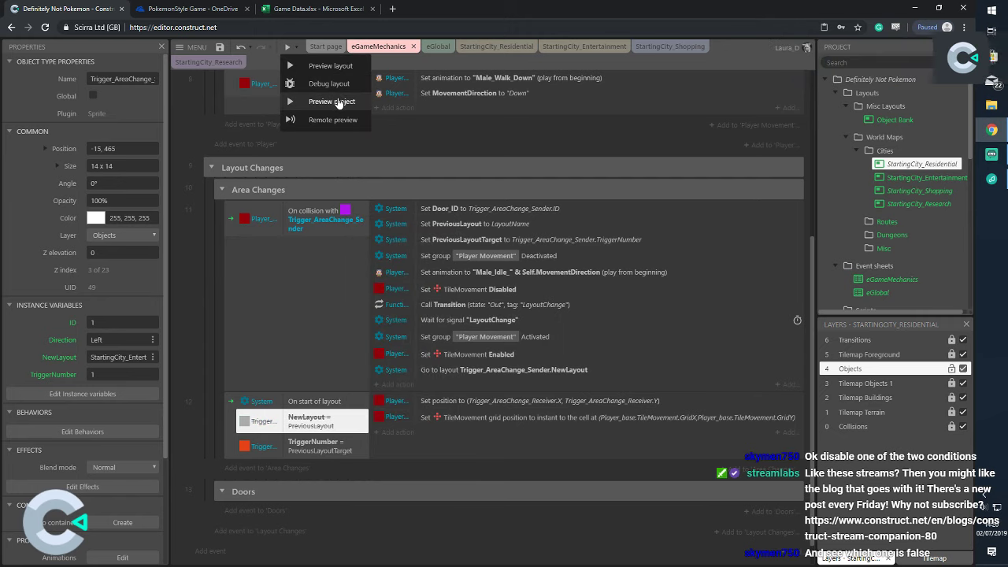
Run a project preview, walk the player right and north into the area trigger, then return
click(340, 103)
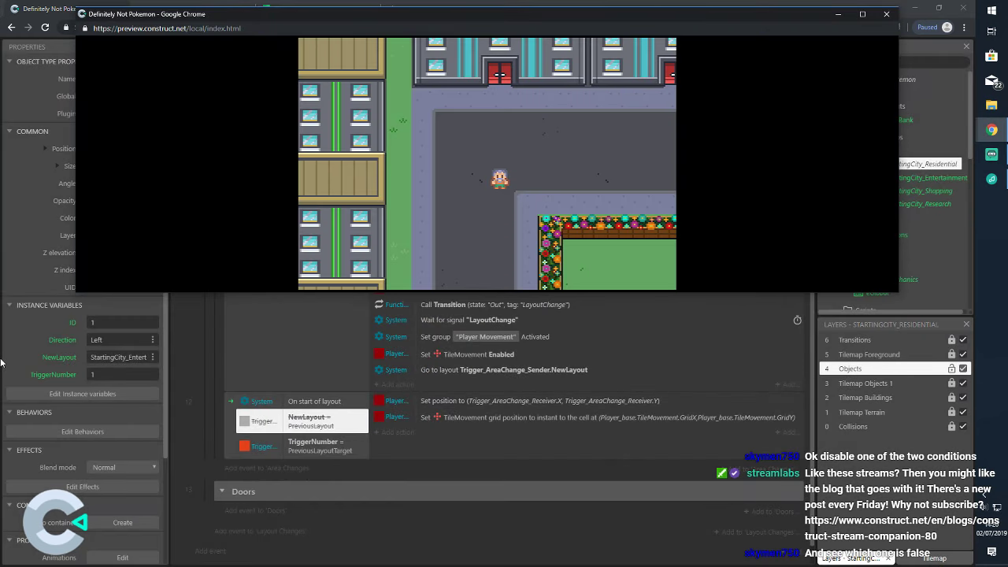
key(Right)
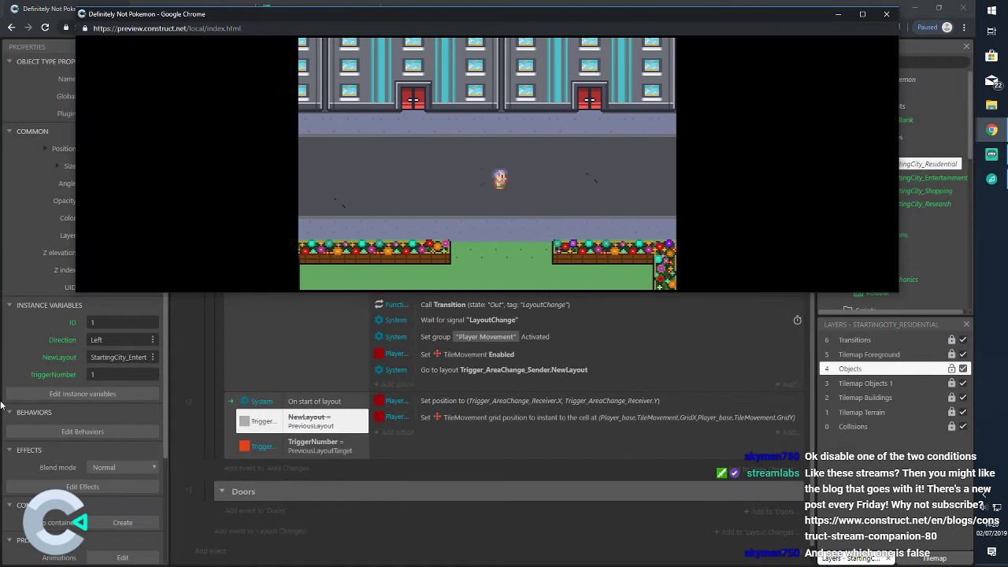
key(Up)
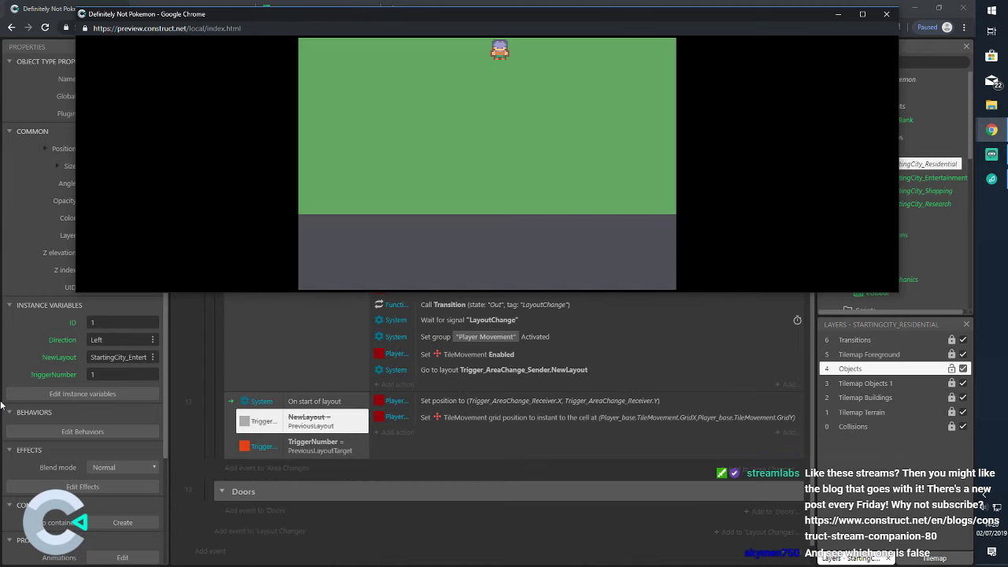
click(339, 403)
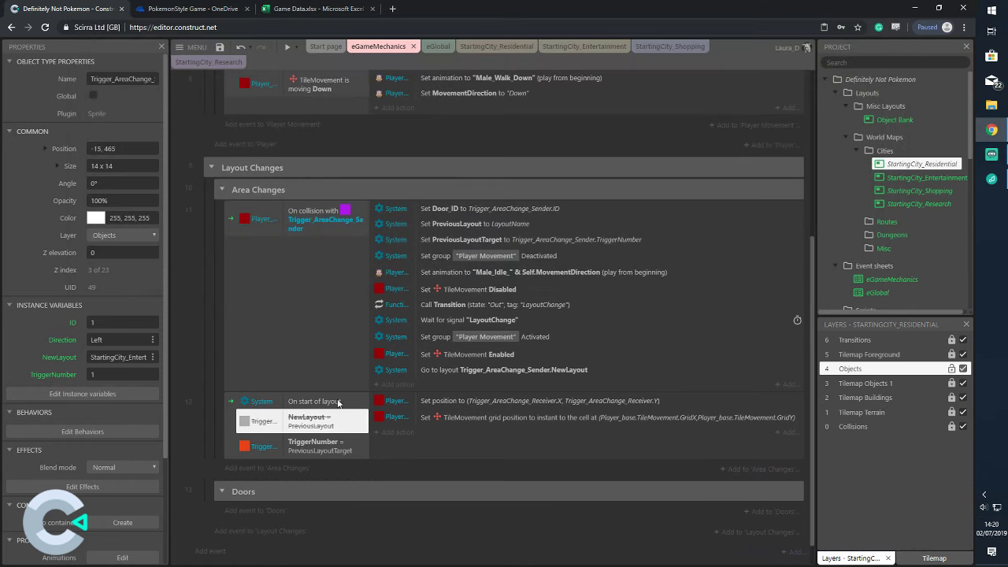
Re-enable the NewLayout condition and disable the TriggerNumber condition instead
right_click(345, 425)
mouse_move(370, 315)
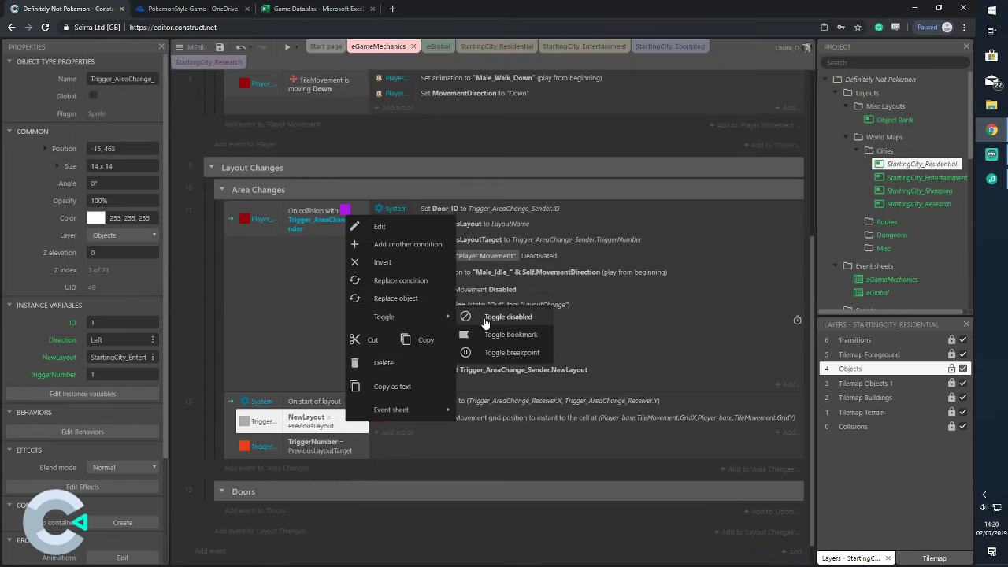
click(492, 316)
click(346, 447)
right_click(352, 448)
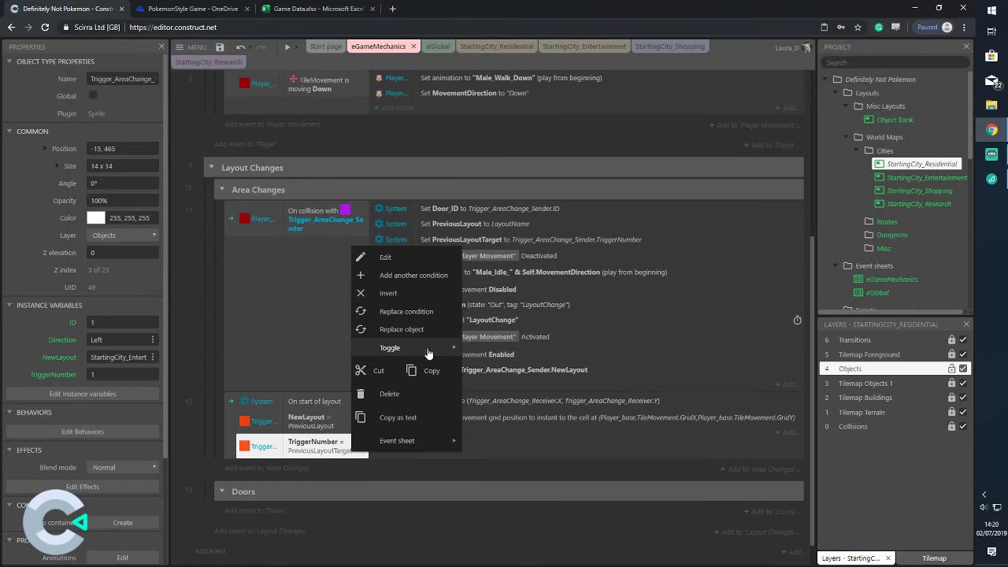
mouse_move(417, 347)
click(509, 347)
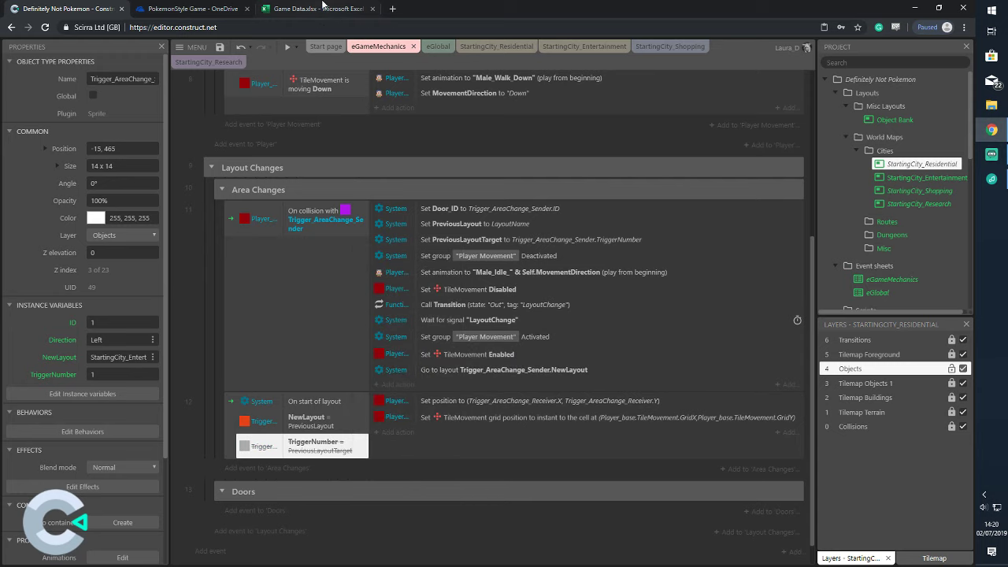
Preview the project, walk the player past the shops into the area trigger, then close it
click(298, 47)
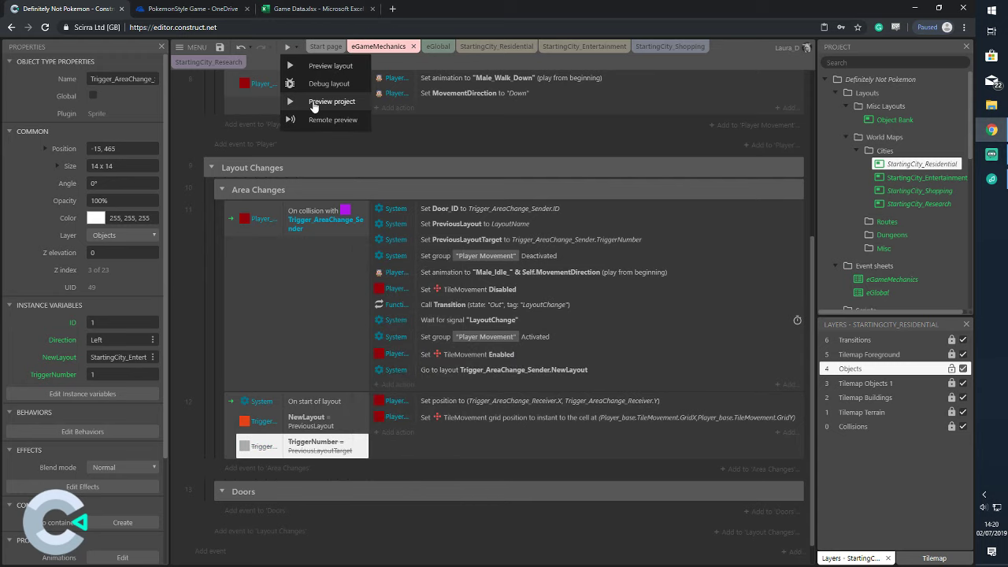
click(330, 101)
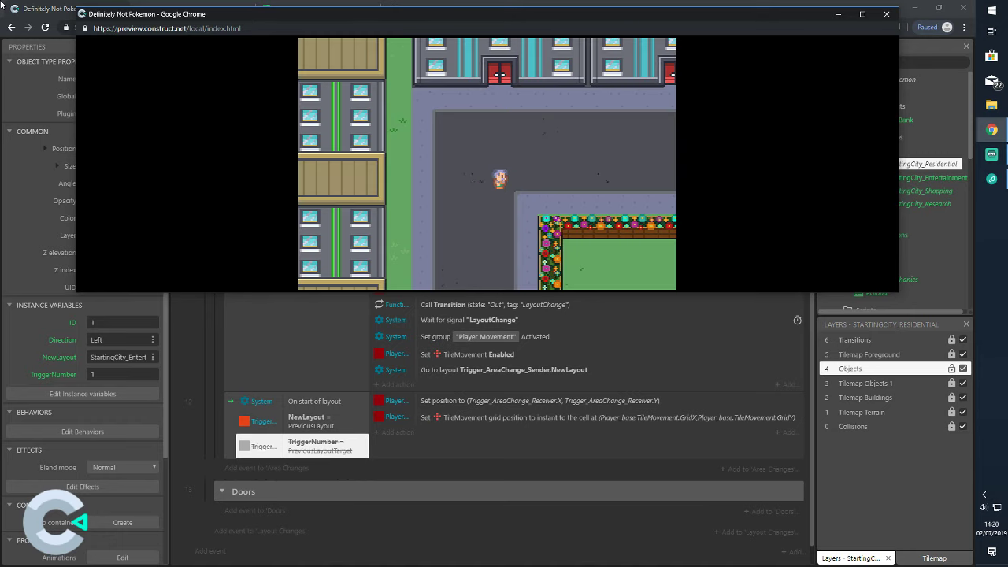
key(Right)
key(Up)
key(Right)
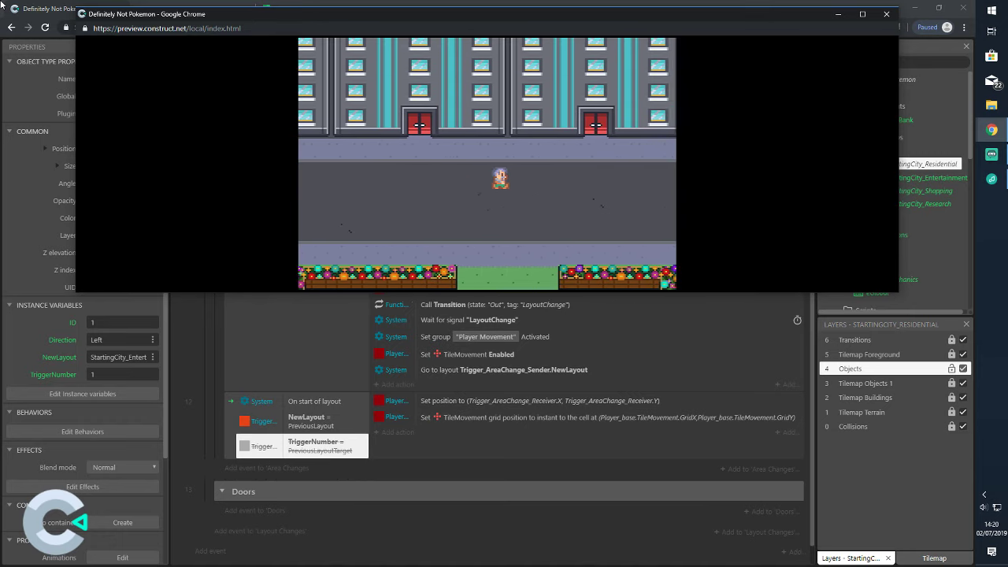
key(Up)
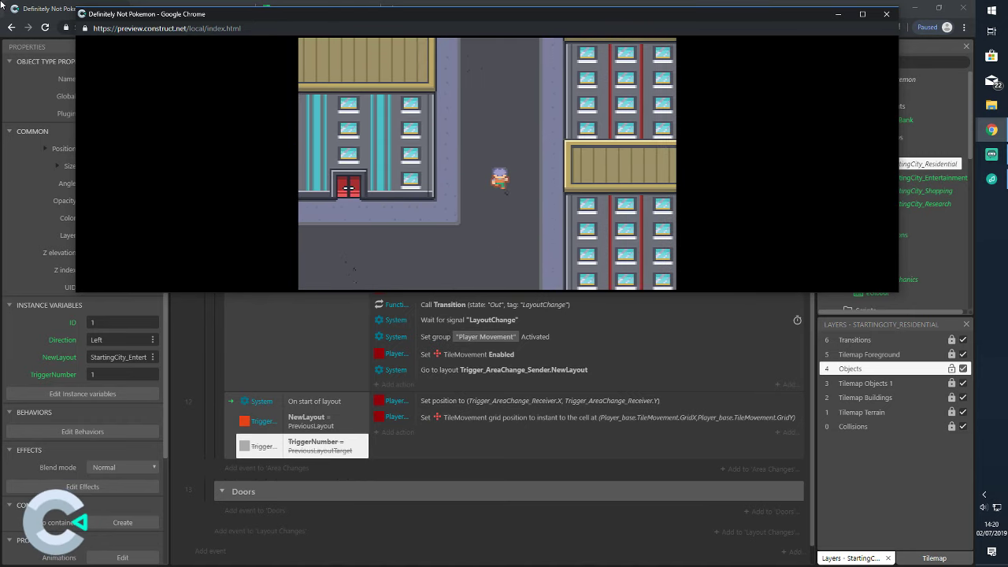
key(Up)
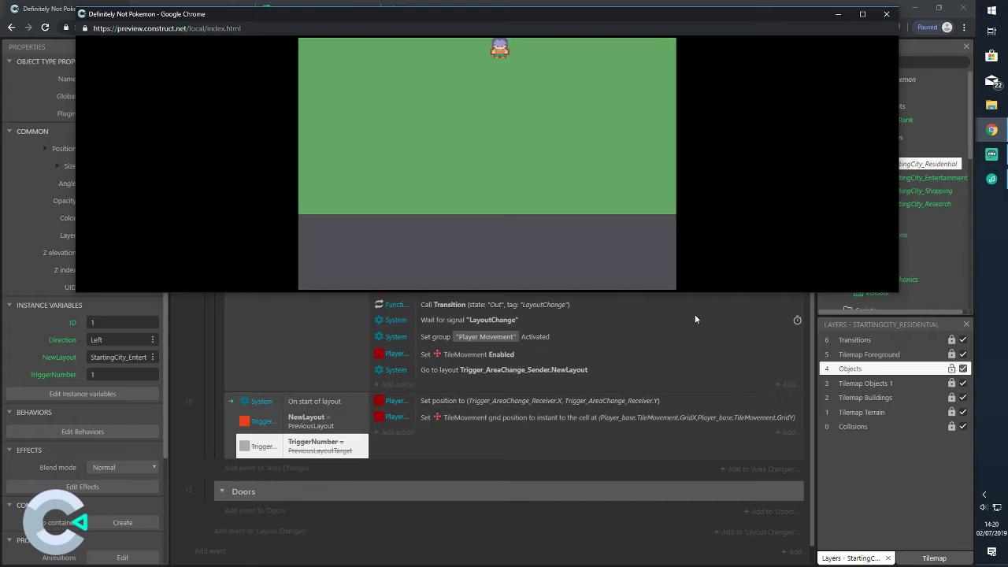
click(886, 15)
Disable the NewLayout condition too, leaving both start-of-layout conditions disabled
right_click(354, 448)
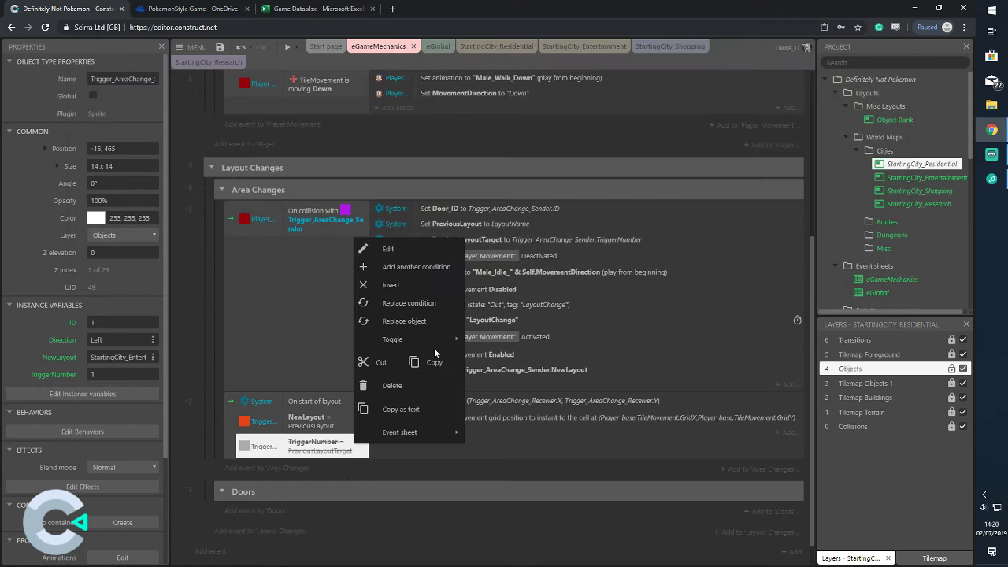
mouse_move(448, 340)
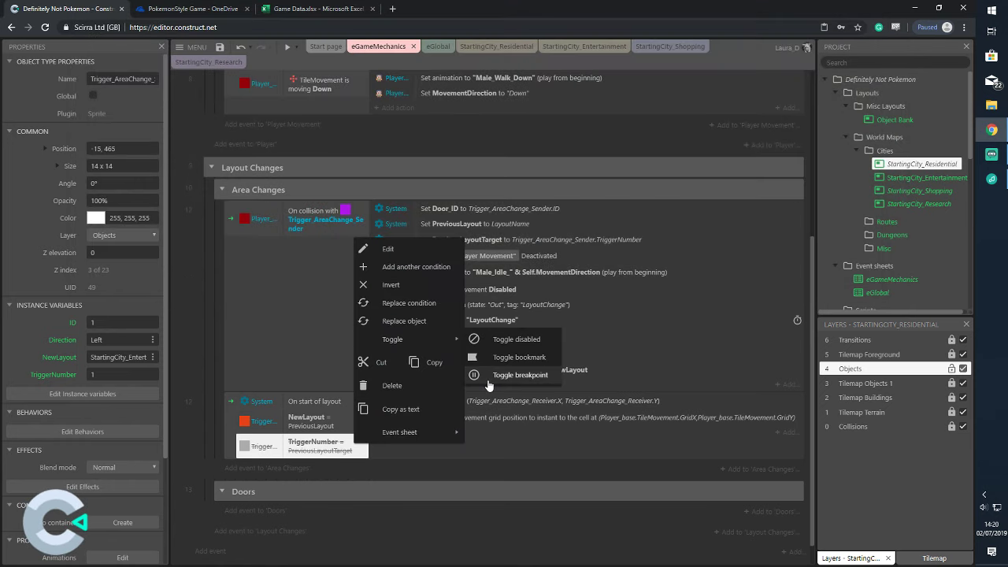
click(340, 415)
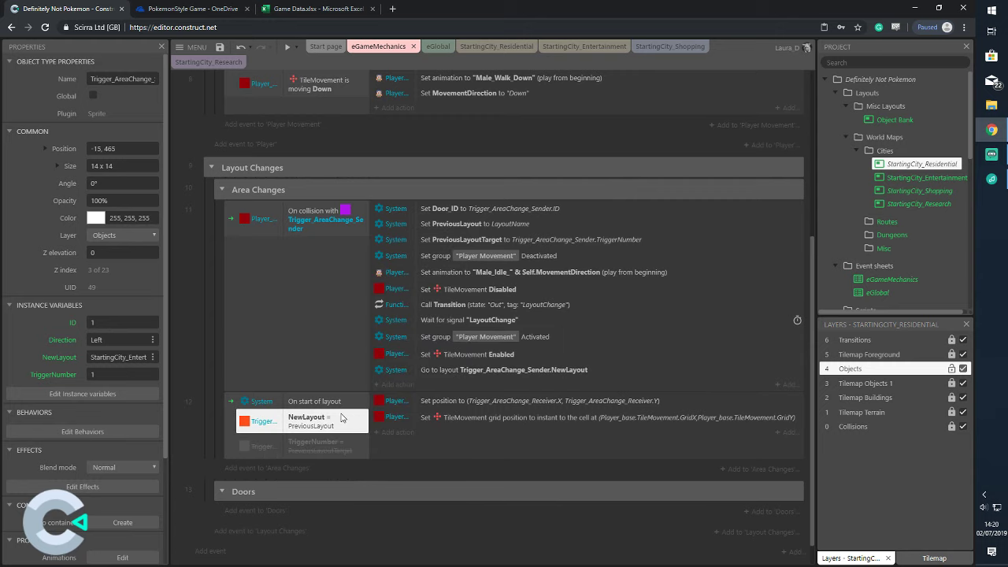
right_click(340, 417)
mouse_move(451, 307)
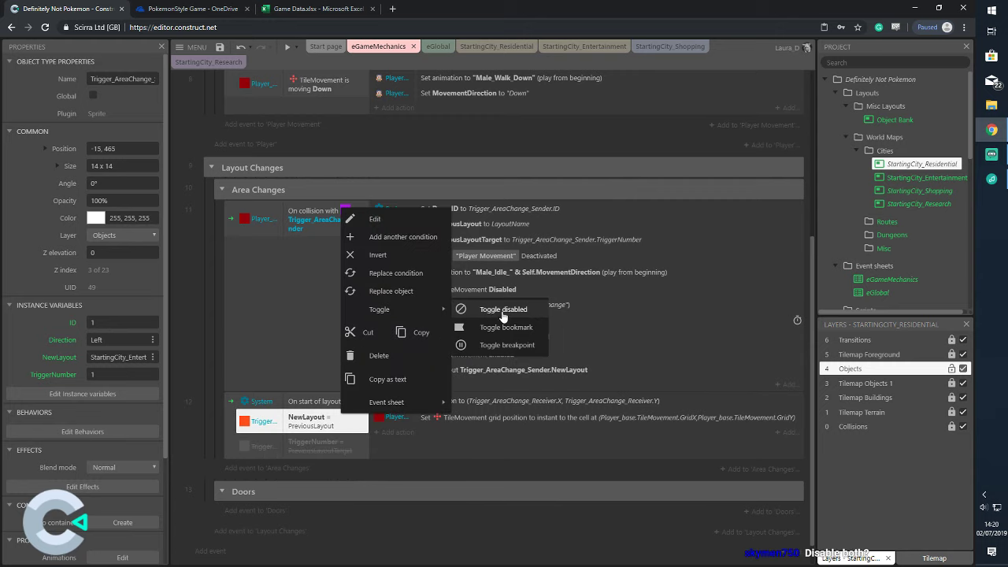
click(503, 309)
Preview the project, walk the player into the layout-change trigger, then close the preview
click(297, 47)
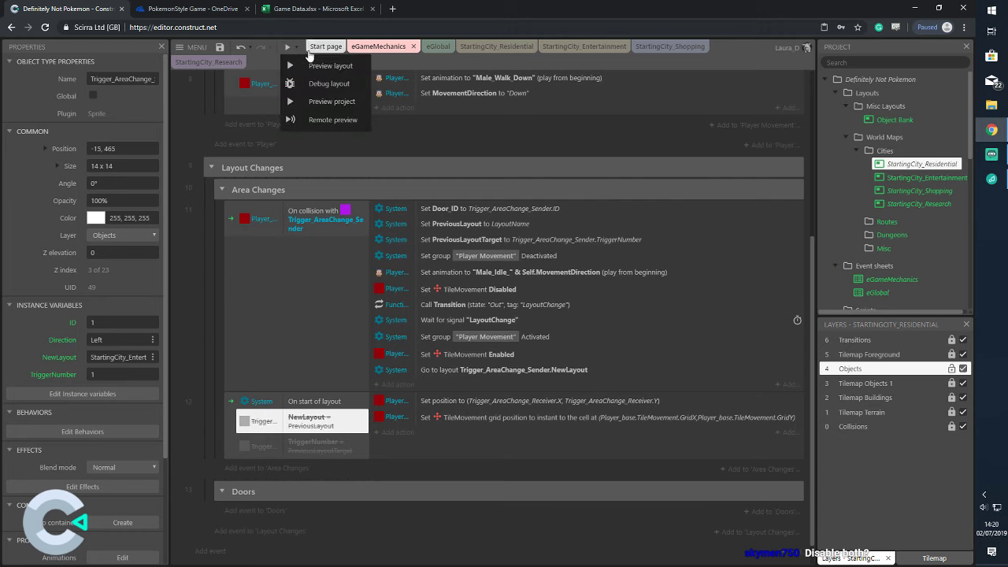
click(320, 98)
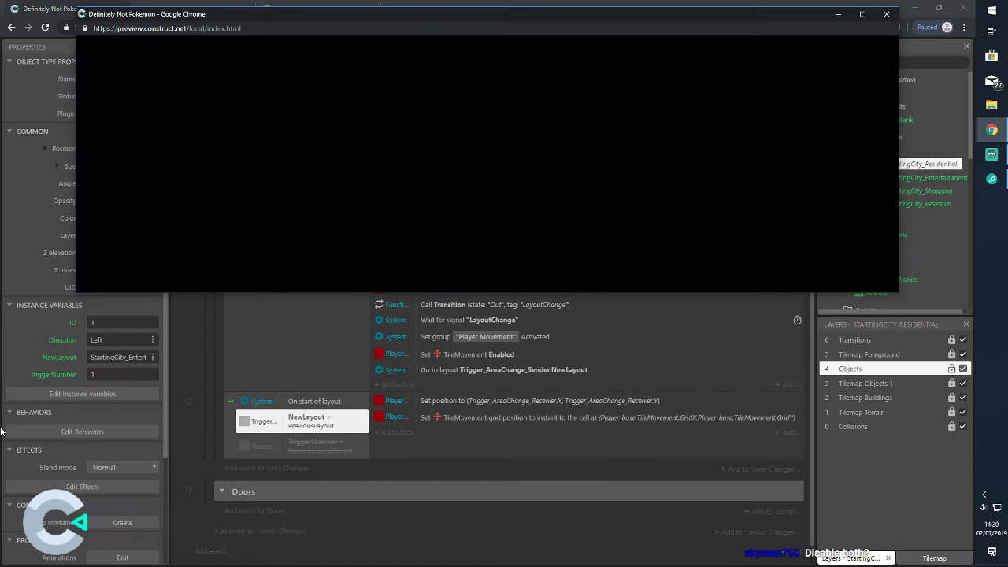
key(Right)
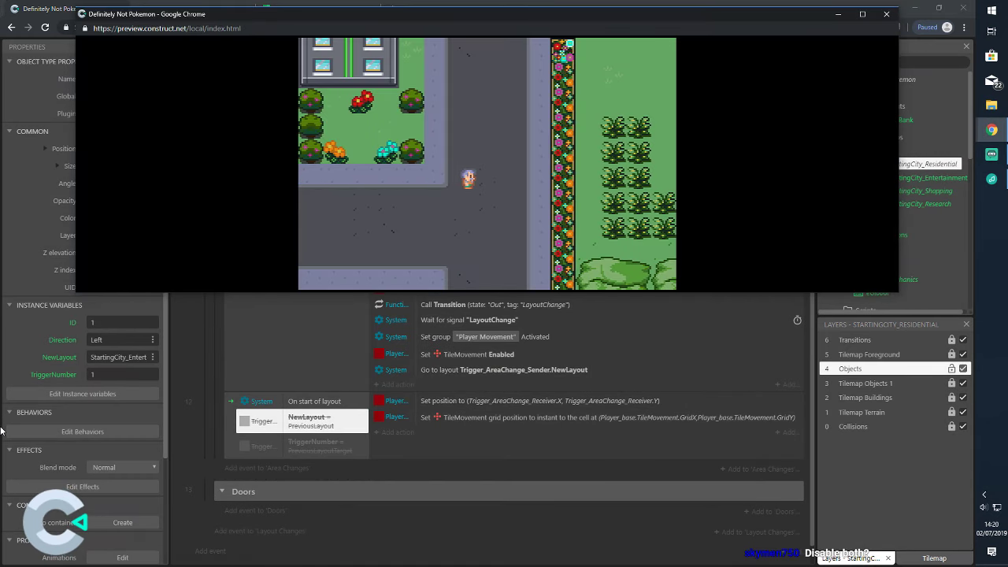
key(Right)
key(Up)
key(Up)
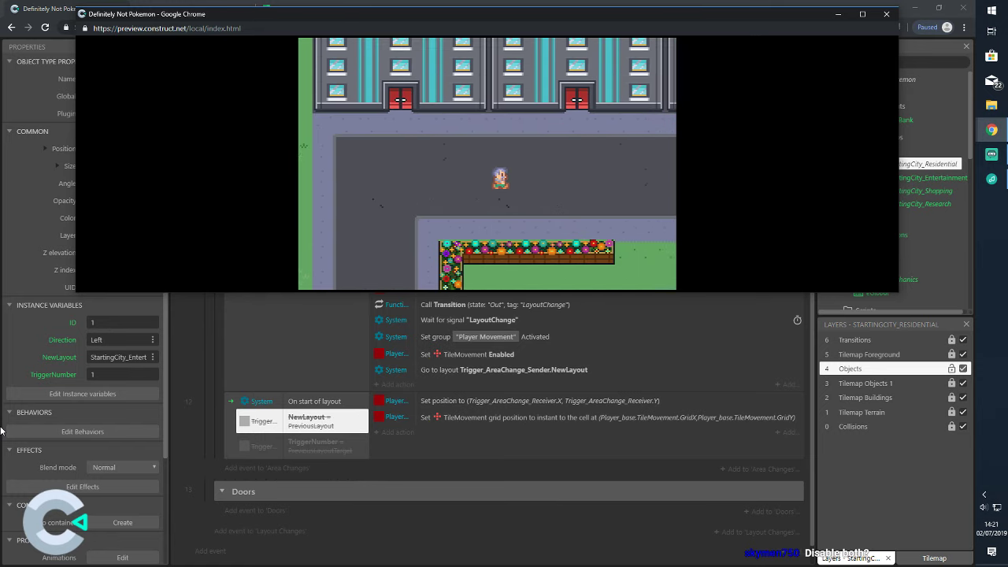
key(Right)
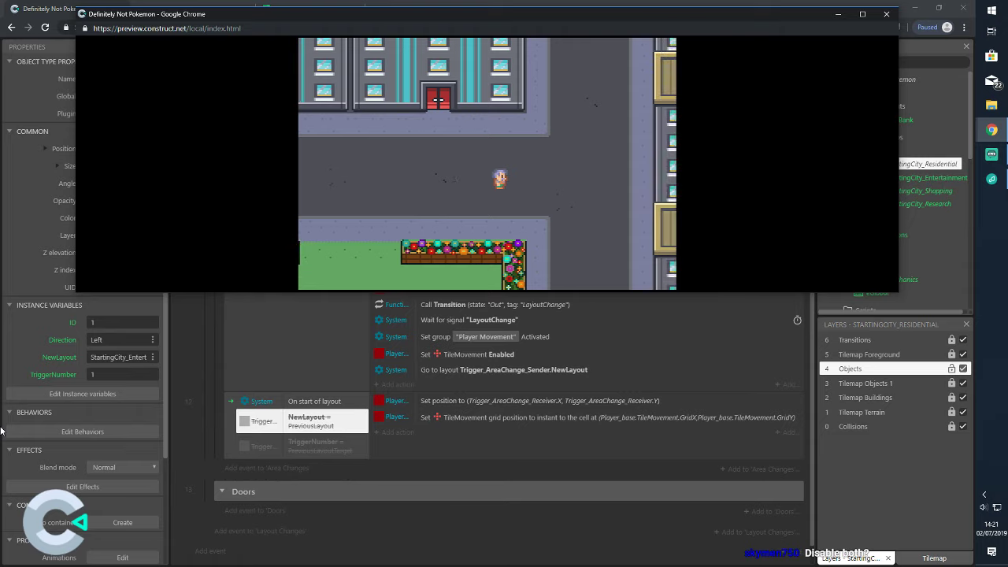
key(Up)
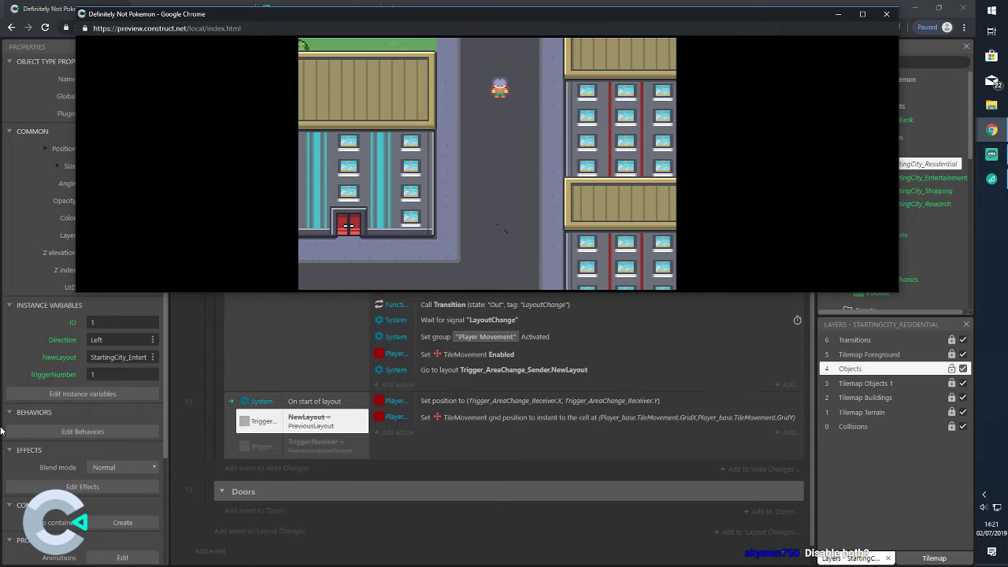
key(Up)
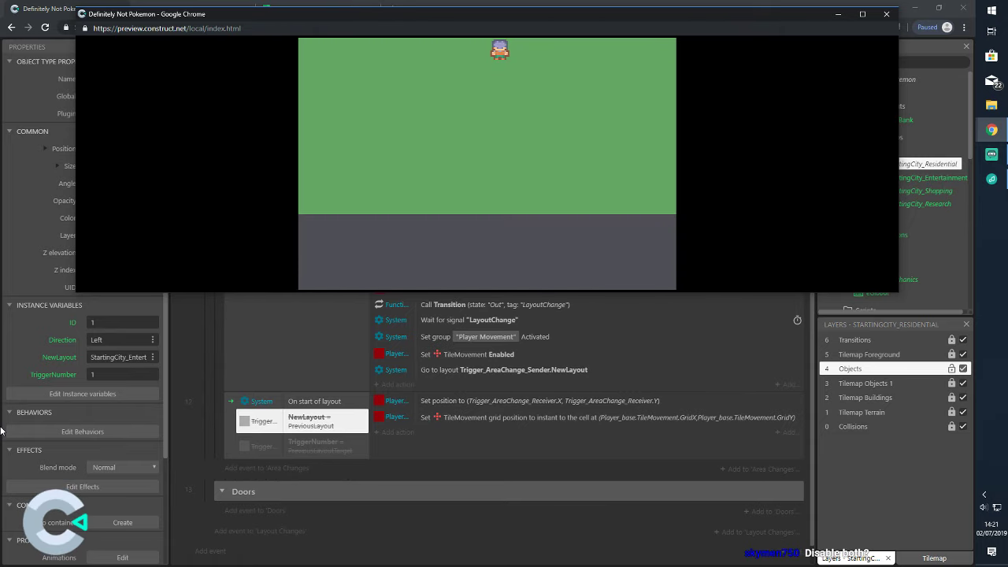
key(Right)
key(Left)
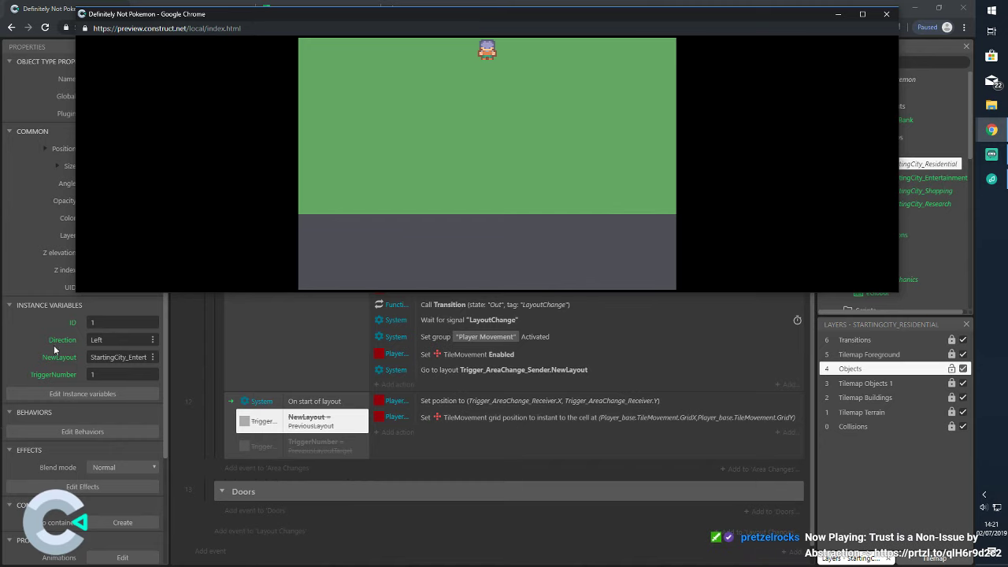
click(885, 13)
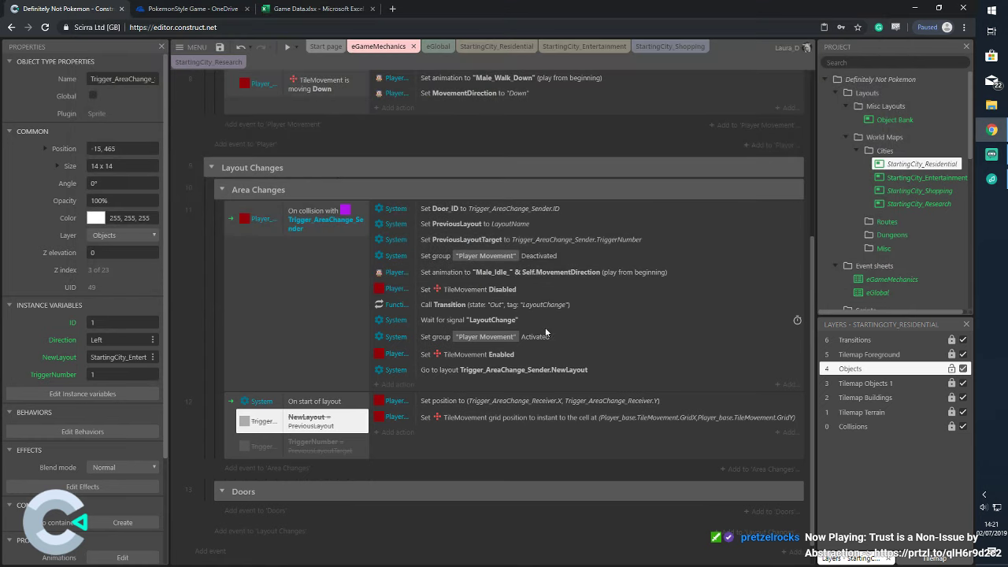
Restore event 12's struck-out NewLayout = PreviousLayout and TriggerNumber = PreviousLayoutTarget conditions
right_click(351, 418)
mouse_move(417, 312)
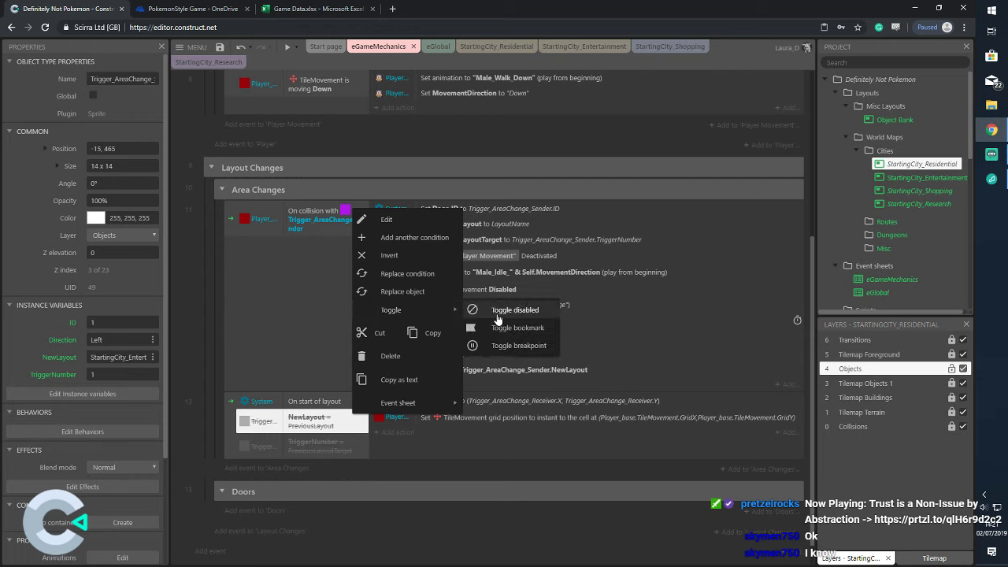
click(482, 309)
click(359, 450)
right_click(360, 450)
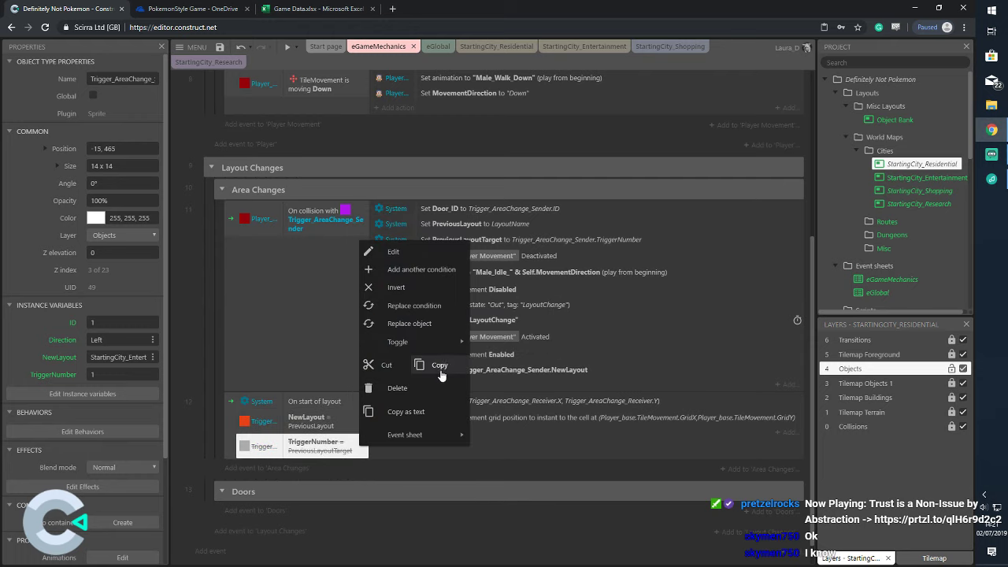
mouse_move(441, 342)
click(504, 341)
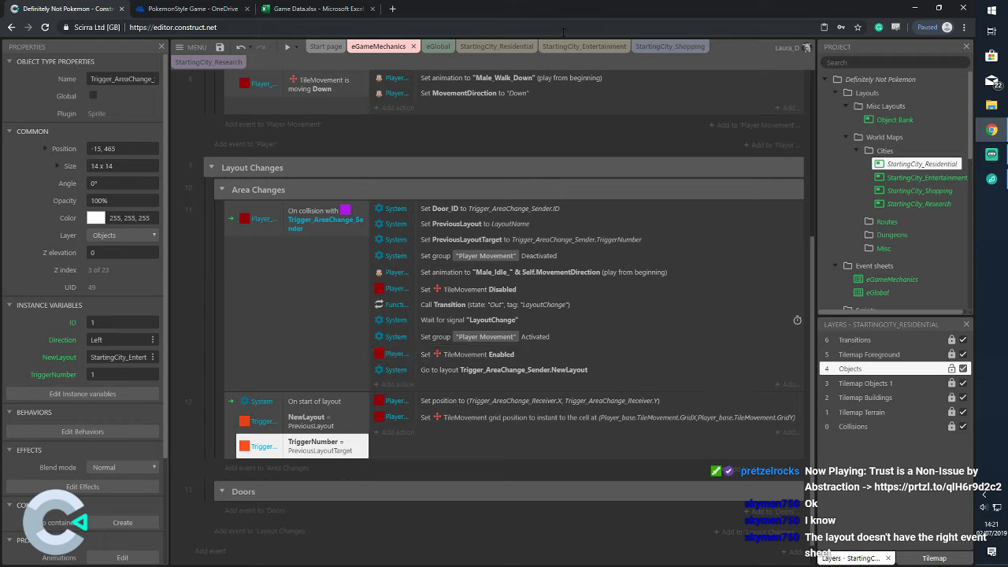
Set the StartingCity_Shopping layout's event sheet to eGameMechanics
click(925, 190)
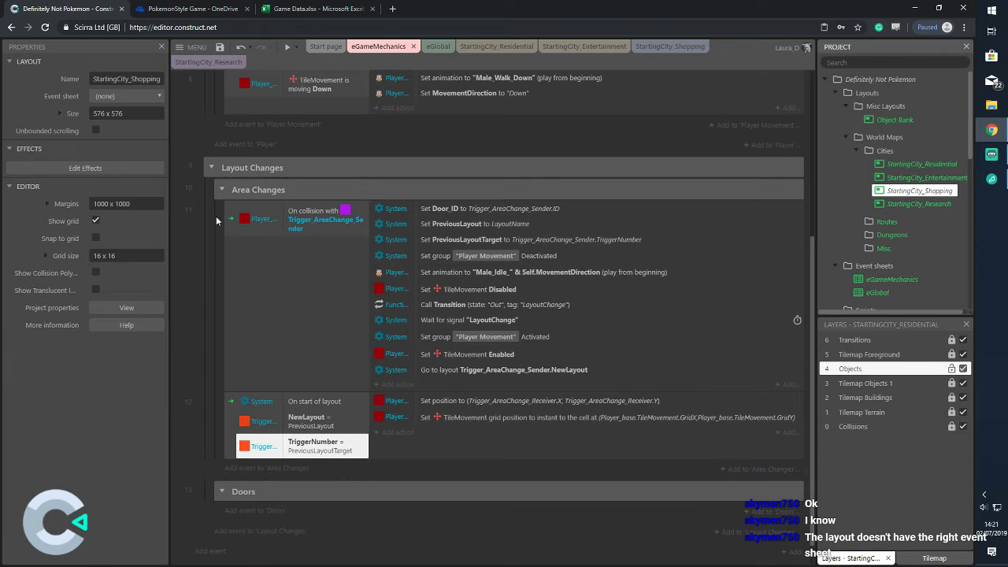
click(142, 96)
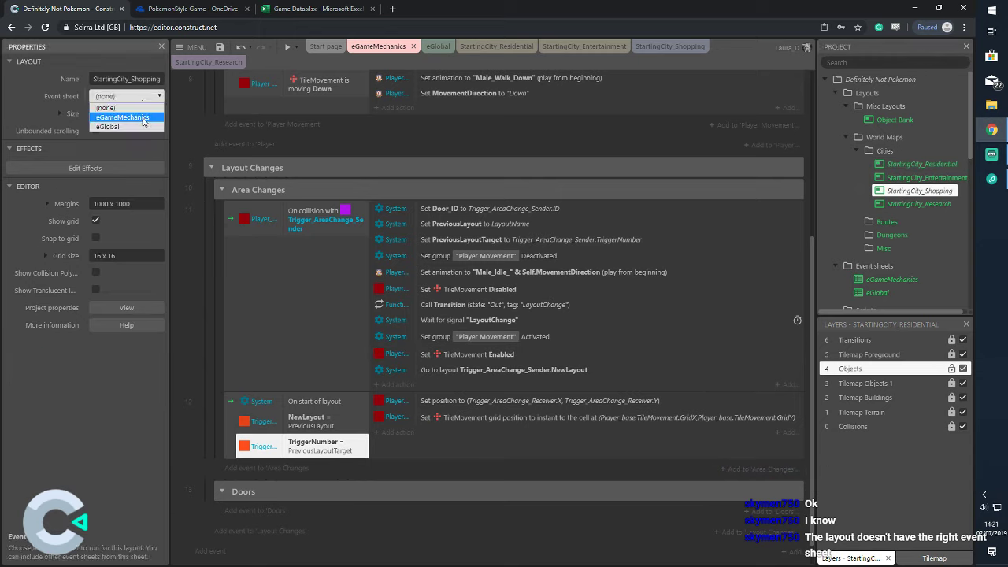
click(142, 118)
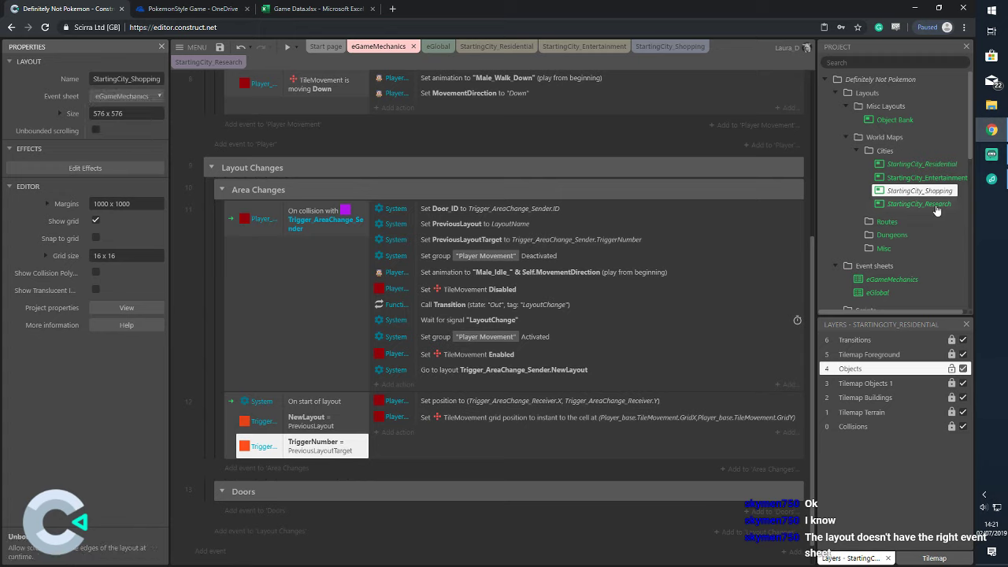
Set StartingCity_Research's event sheet to eGameMechanics and save the project as Definitely Not Pokemon.c3p
click(918, 204)
click(142, 96)
click(142, 118)
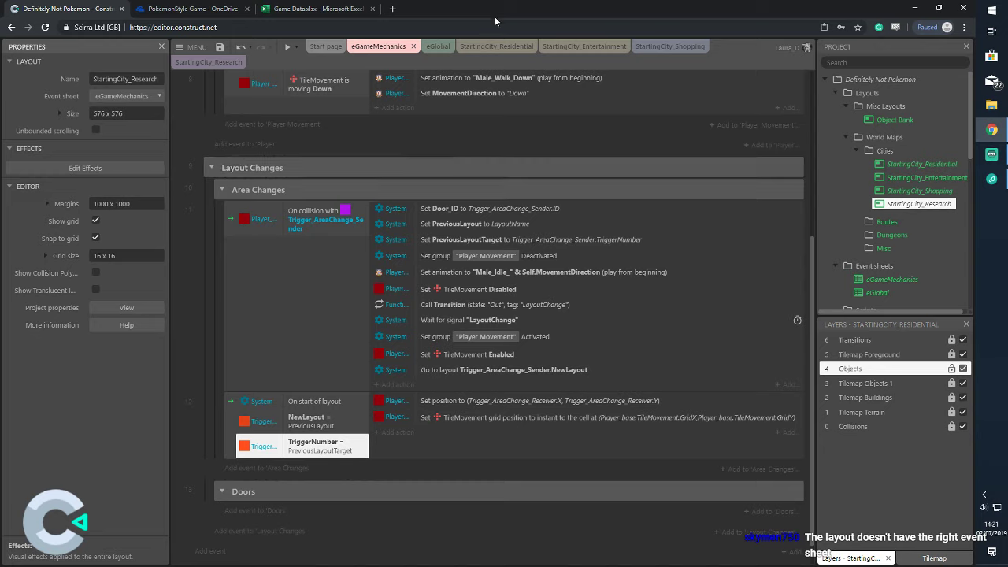
click(945, 191)
click(220, 46)
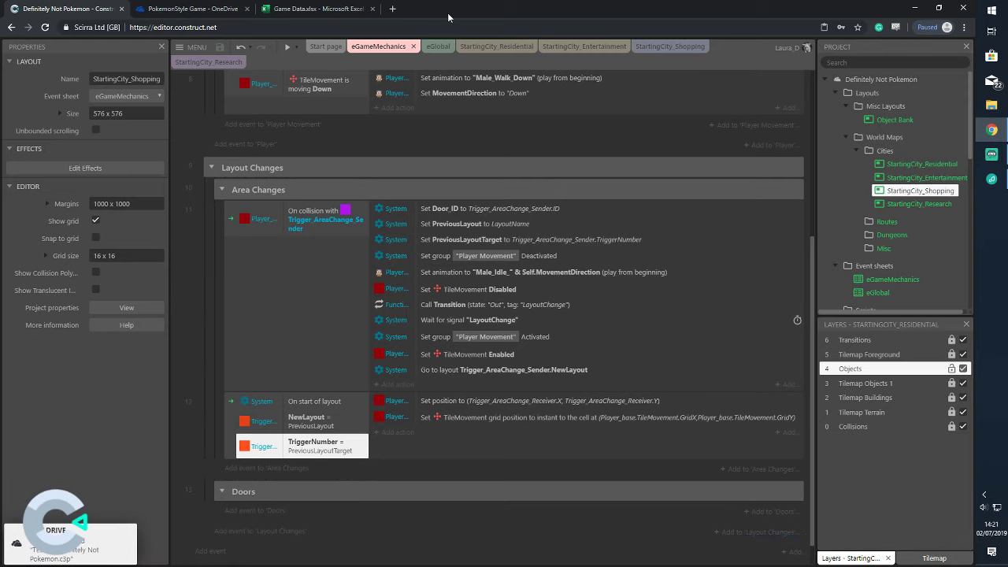
click(297, 50)
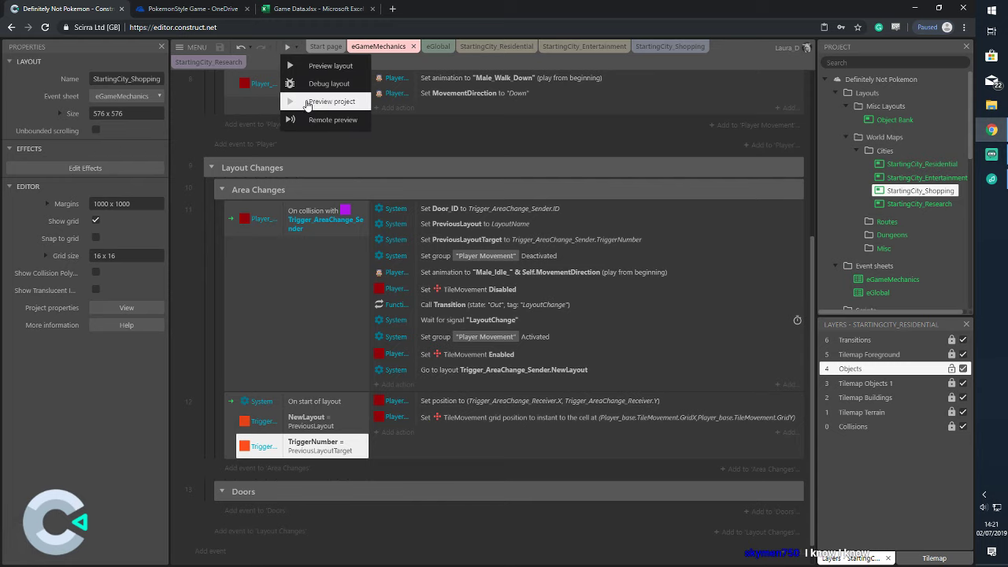
click(303, 99)
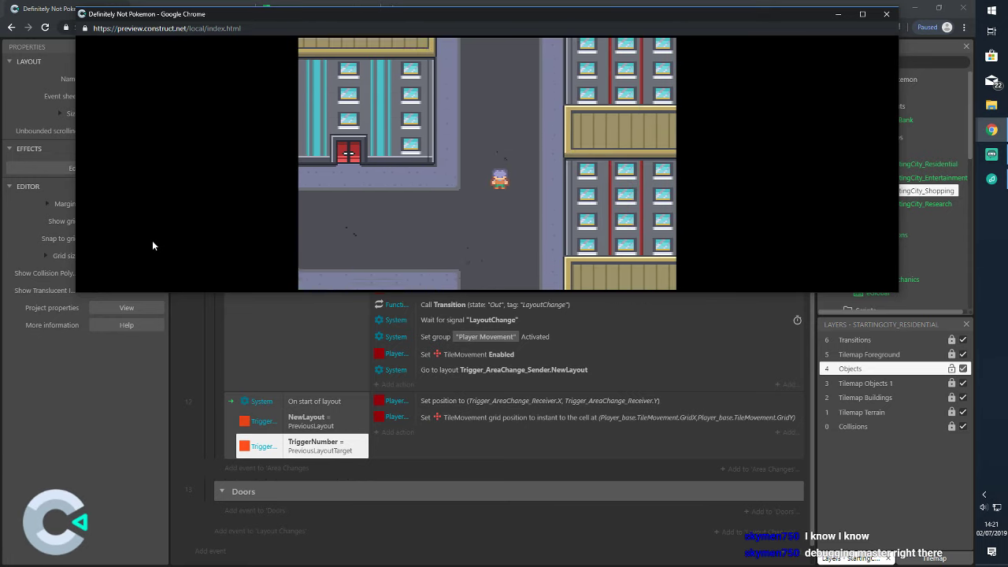
key(Up)
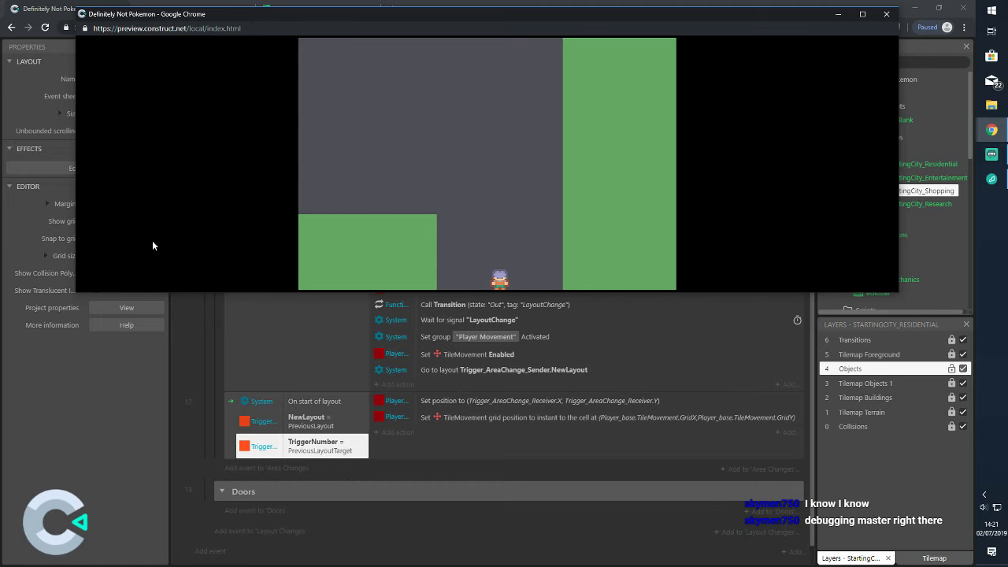
key(Up)
key(Down)
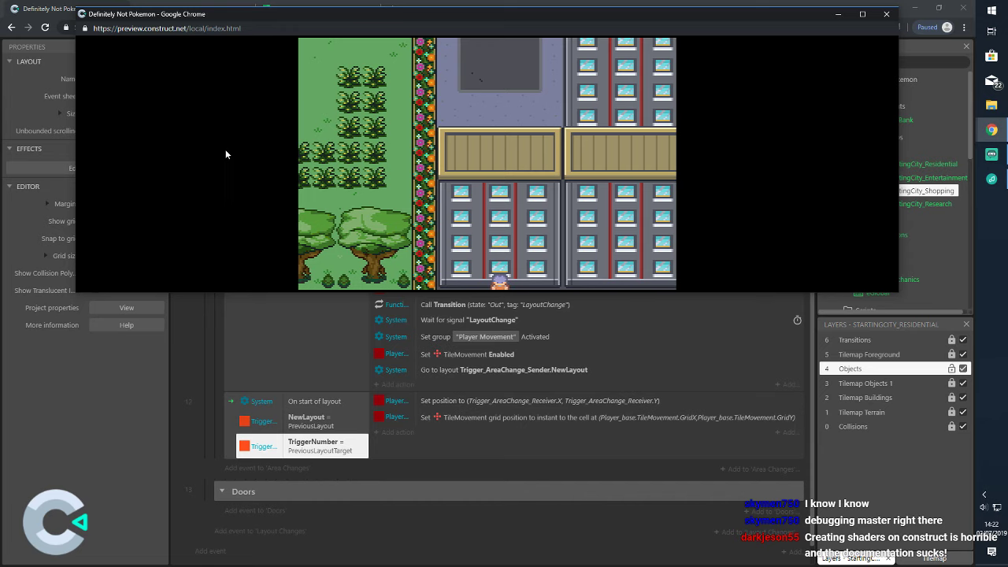
click(885, 16)
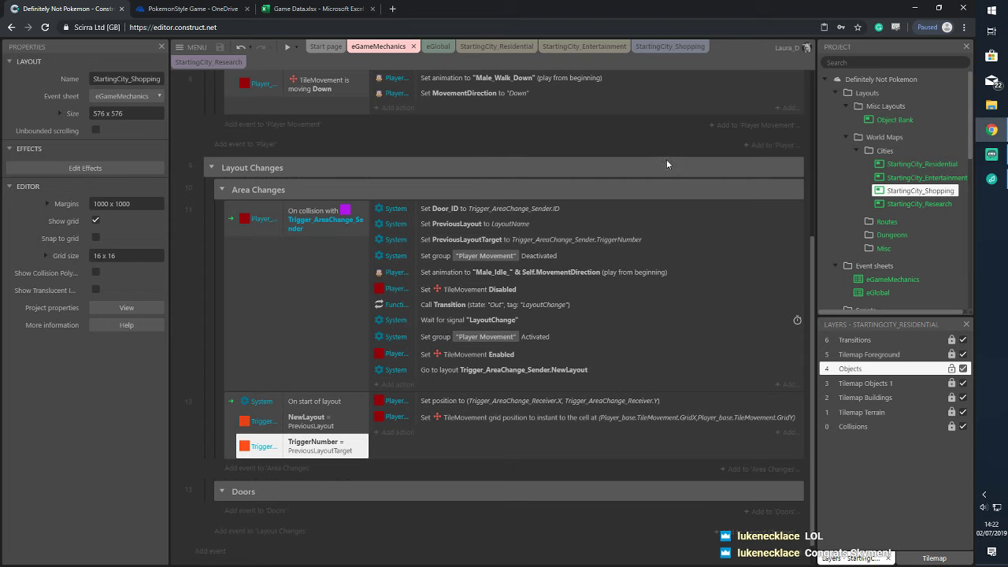
Switch to the StartingCity_Shopping layout and scroll to its orange and purple trigger tiles
scroll(666, 163, up, 3)
scroll(650, 161, down, 3)
scroll(640, 166, up, 3)
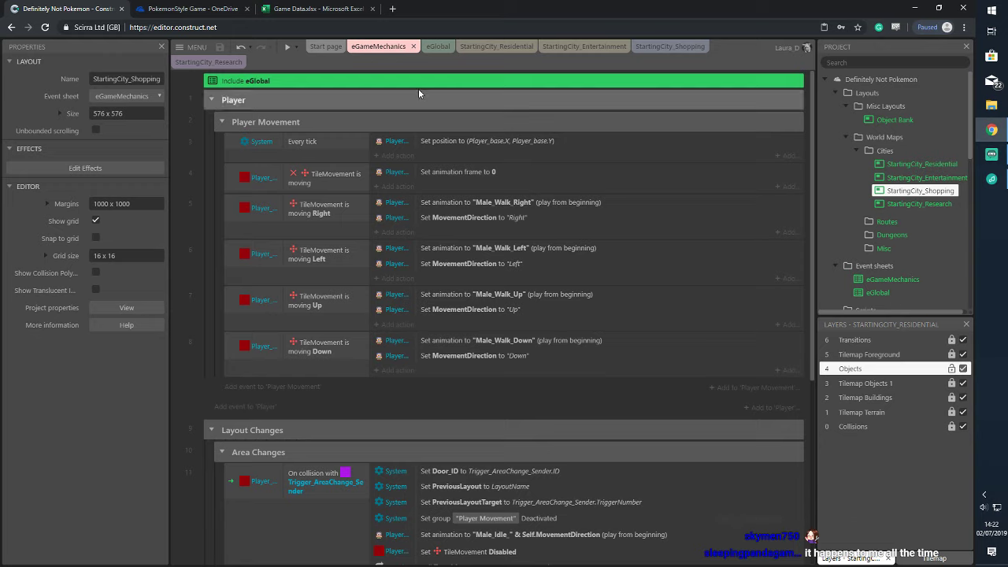
click(487, 47)
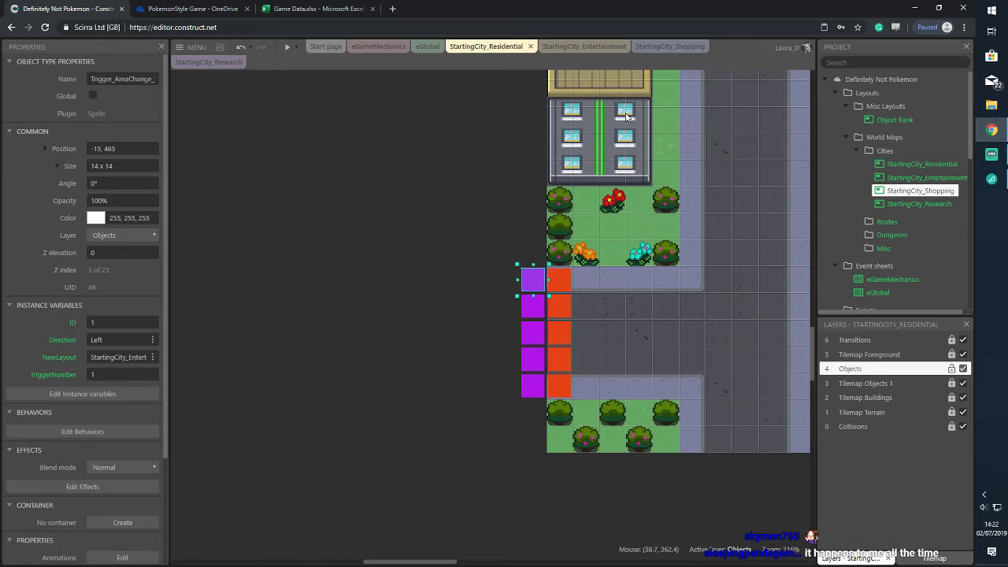
click(660, 46)
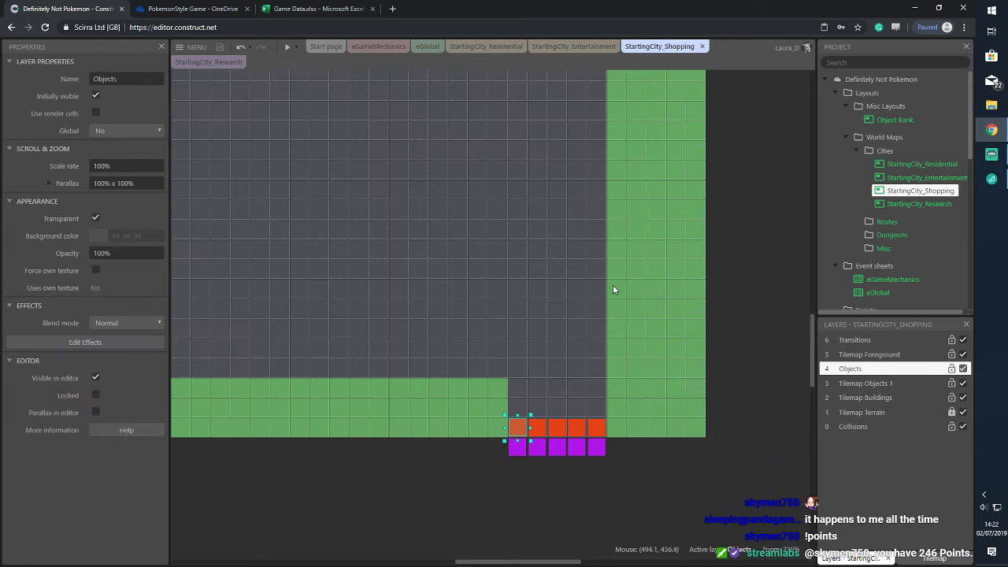
scroll(638, 313, up, 1)
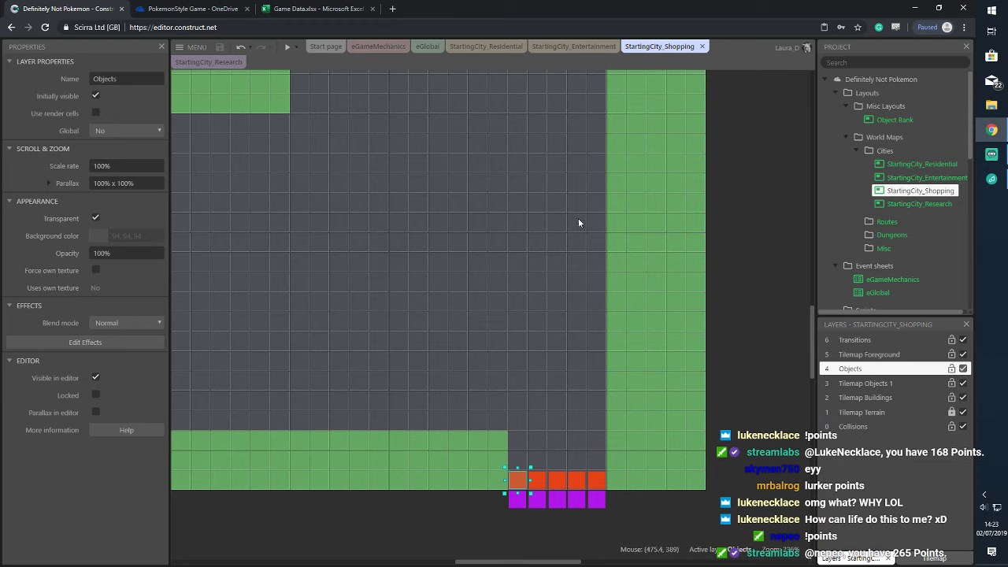
scroll(792, 234, up, 2)
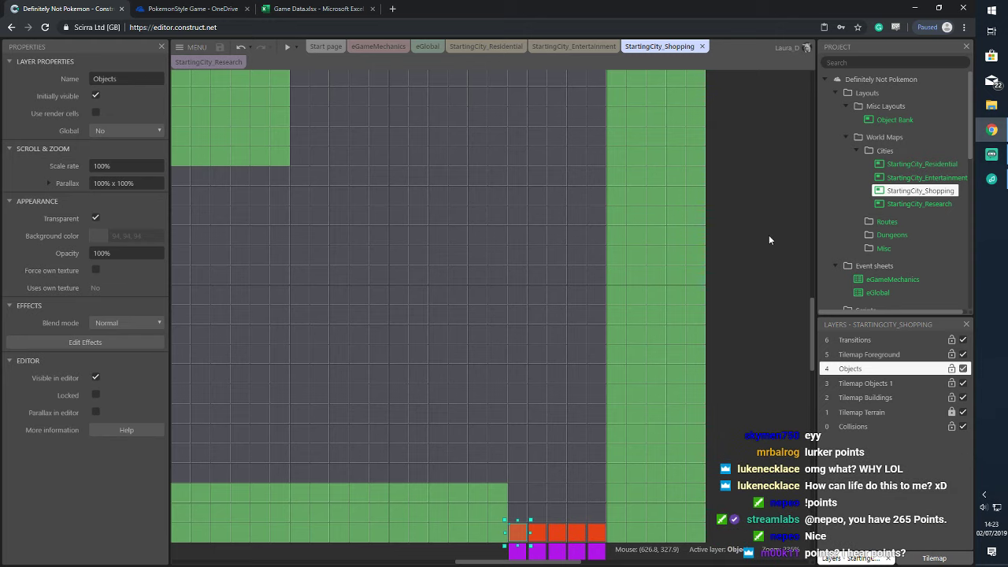
scroll(741, 254, down, 2)
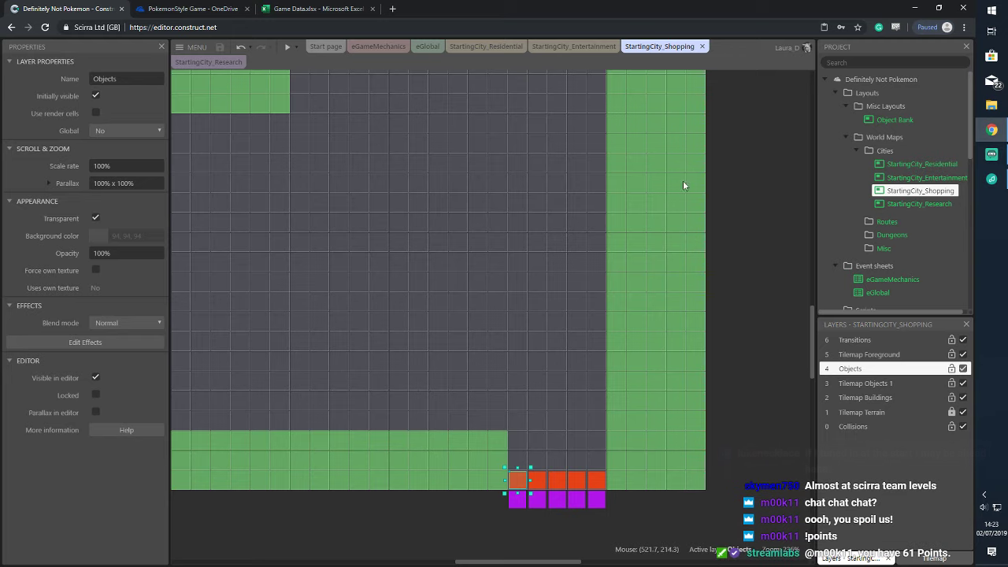
Confirm the five purple receiver tiles in Shopping read TriggerNumbers 1–5, then return to StartingCity_Residential
click(516, 480)
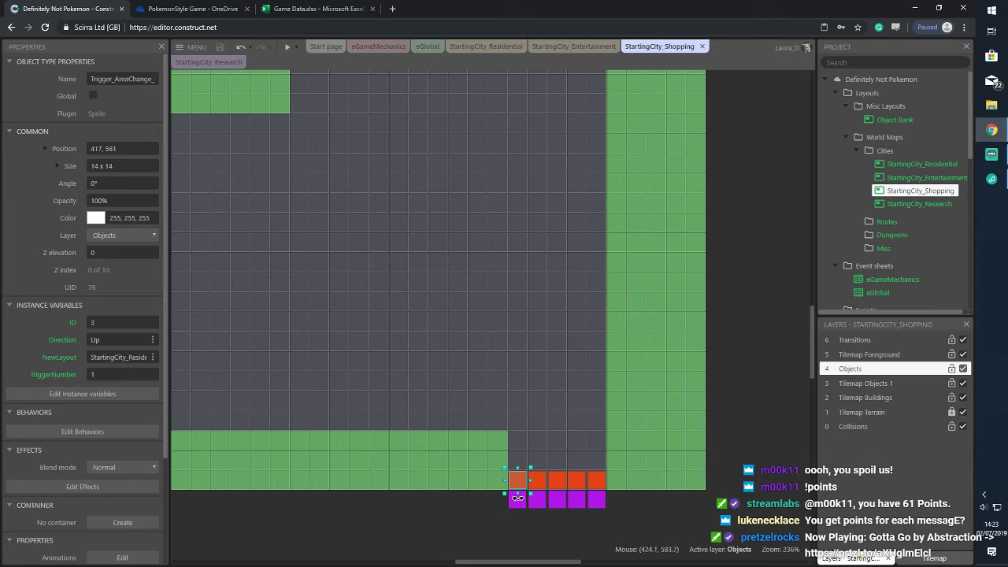
click(517, 504)
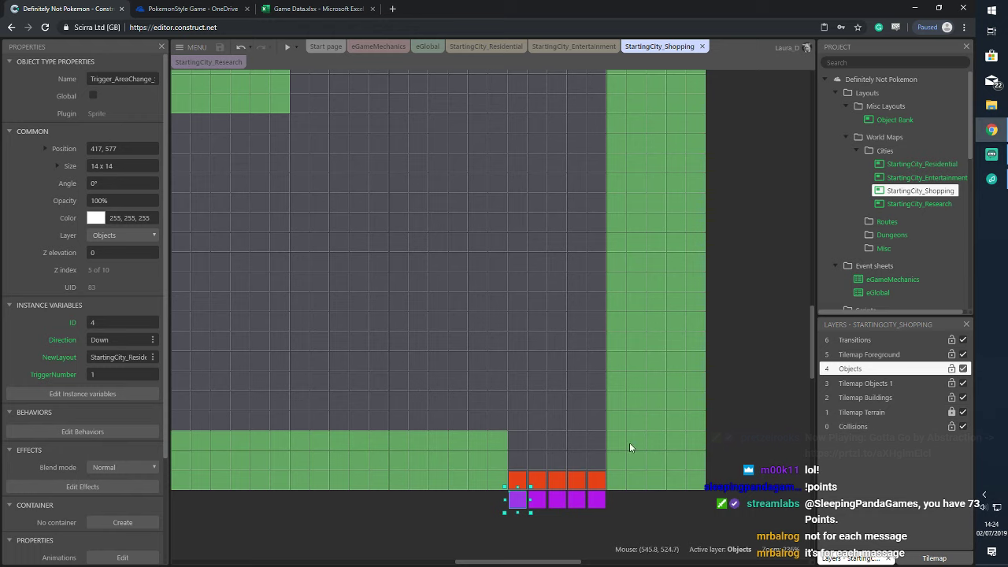
scroll(661, 376, down, 3)
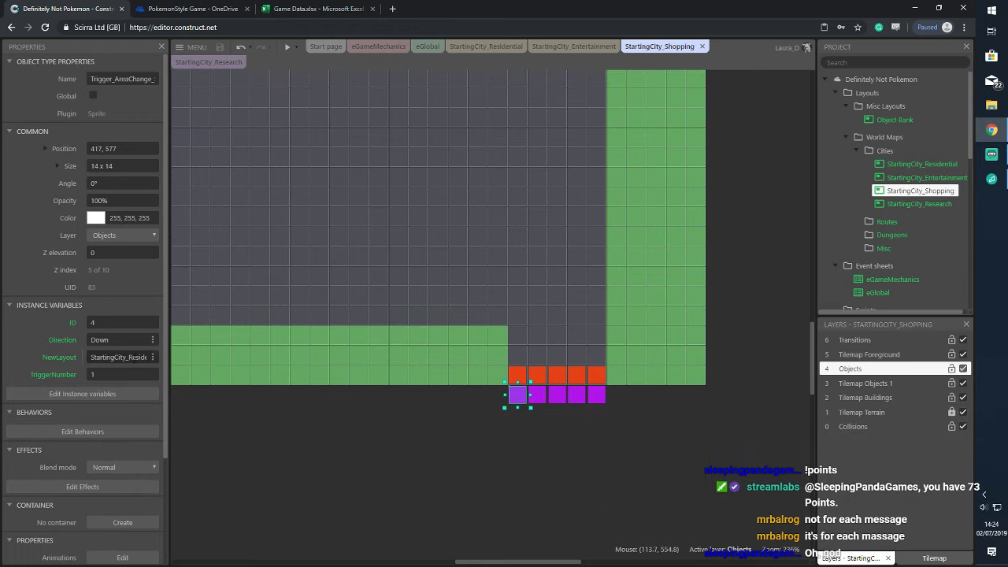
click(542, 396)
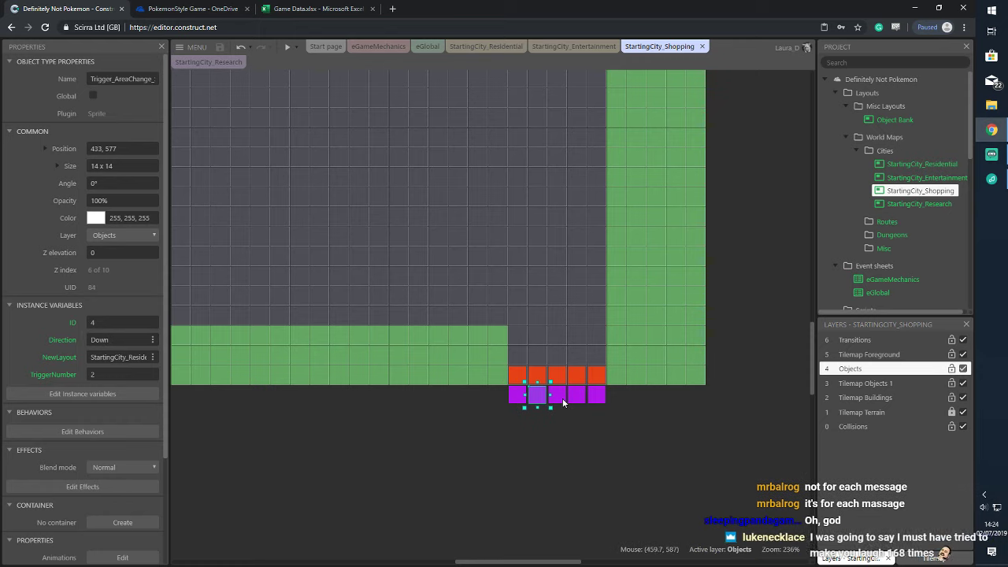
click(565, 396)
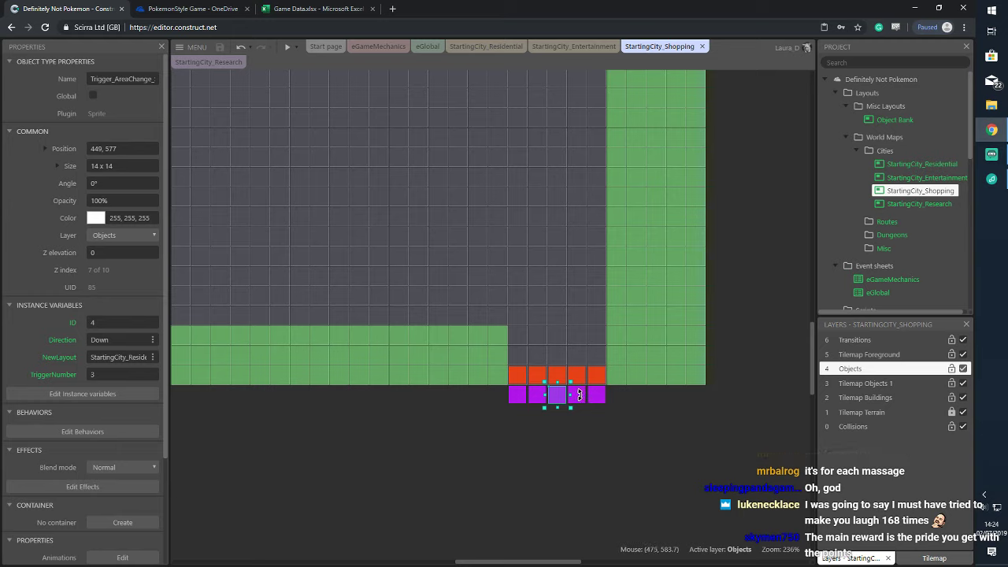
click(584, 397)
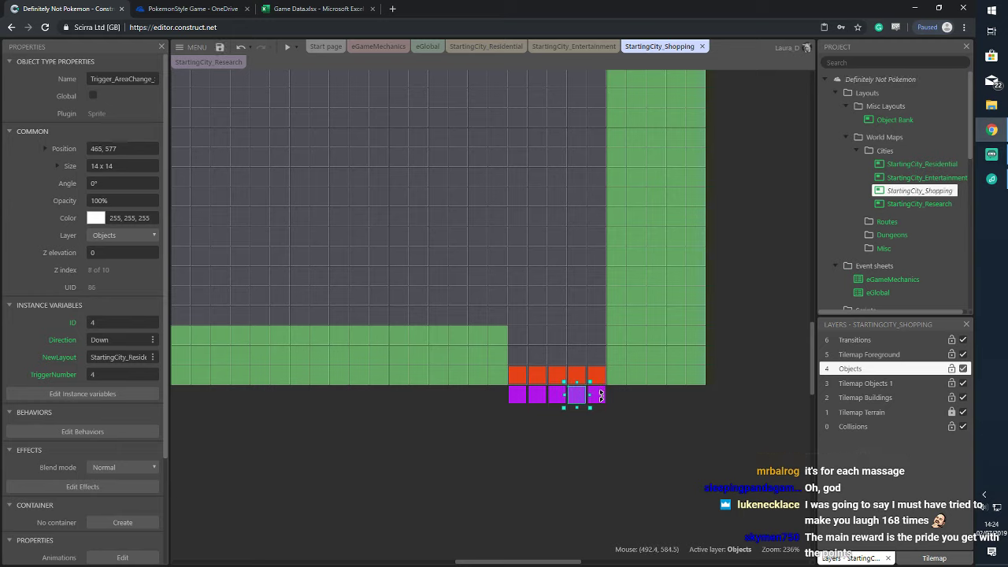
click(603, 398)
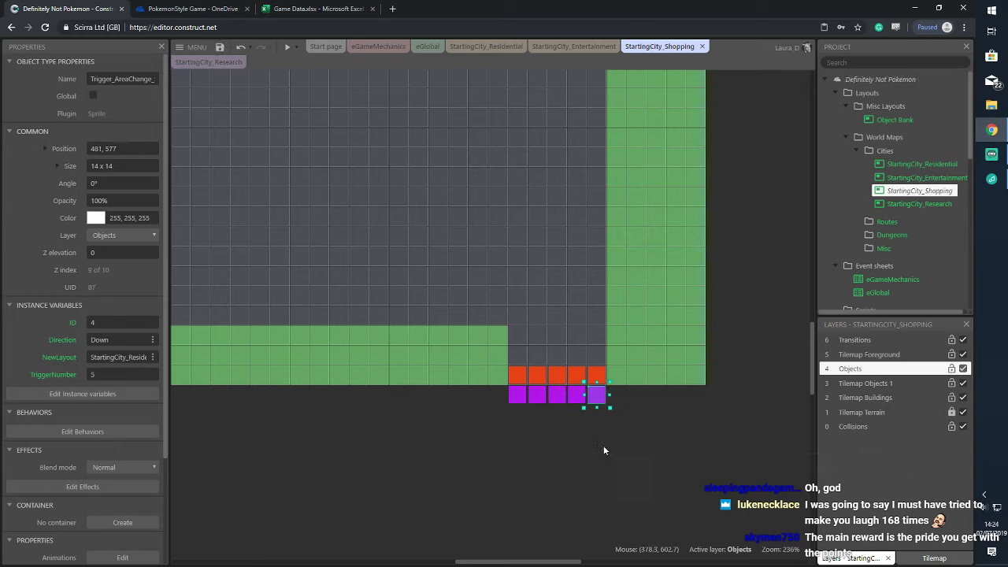
click(496, 46)
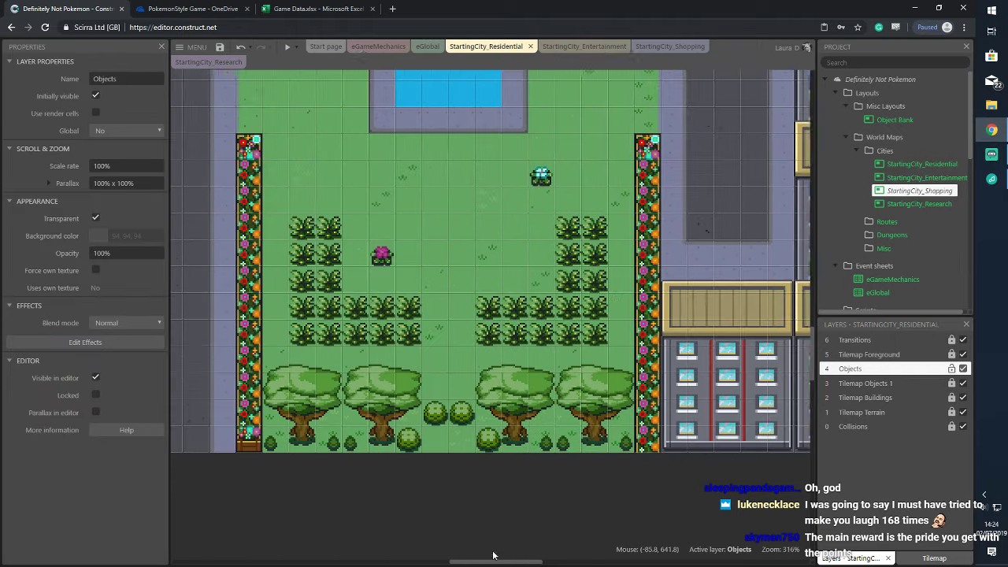
Set NewLayout to StartingCity_Shopping on all five orange trigger tiles at the top edge
scroll(711, 337, up, 5)
scroll(710, 337, up, 5)
click(626, 197)
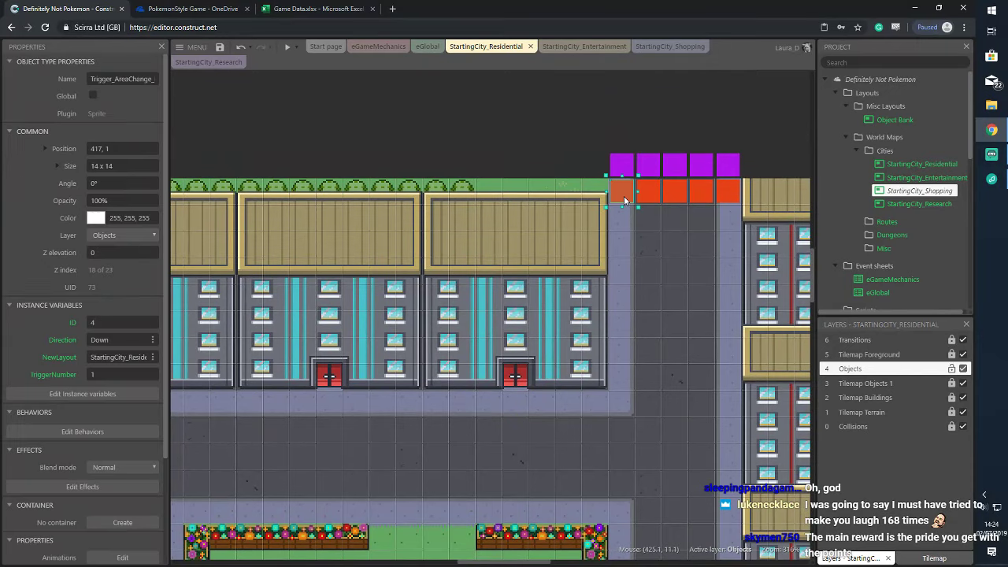
click(133, 356)
drag(120, 358, 179, 360)
text(Shopping)
key(Tab)
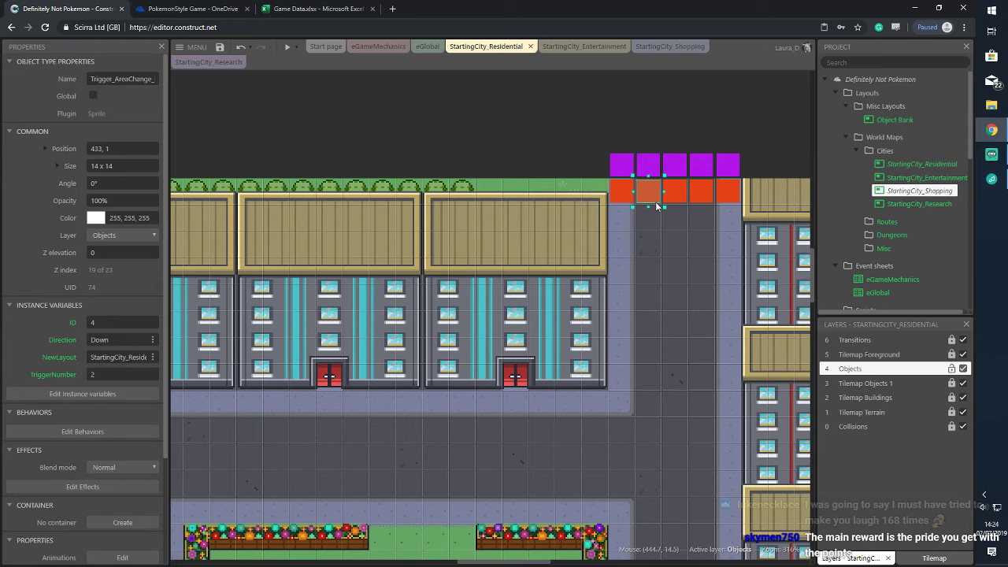
drag(596, 176, 771, 215)
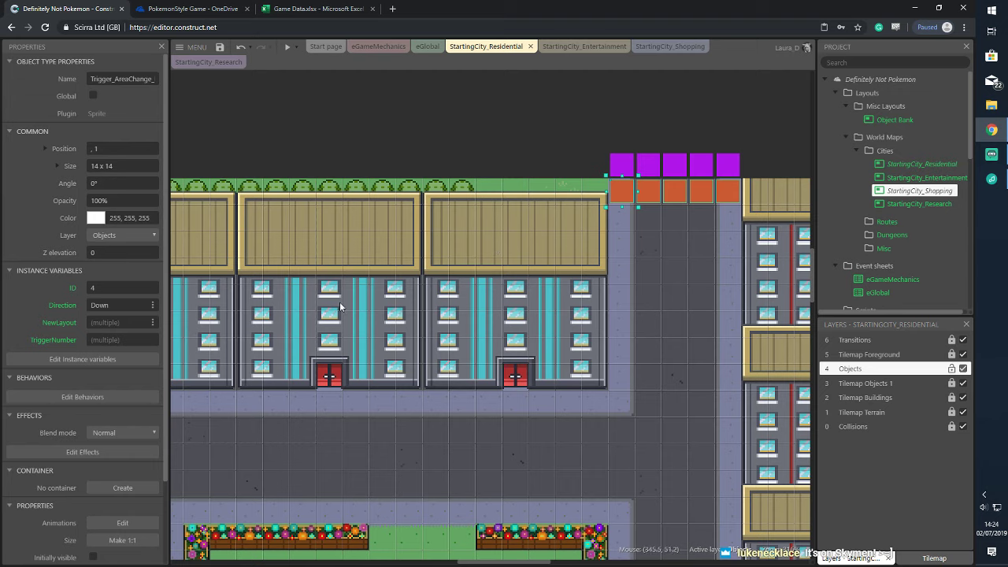
text(Star)
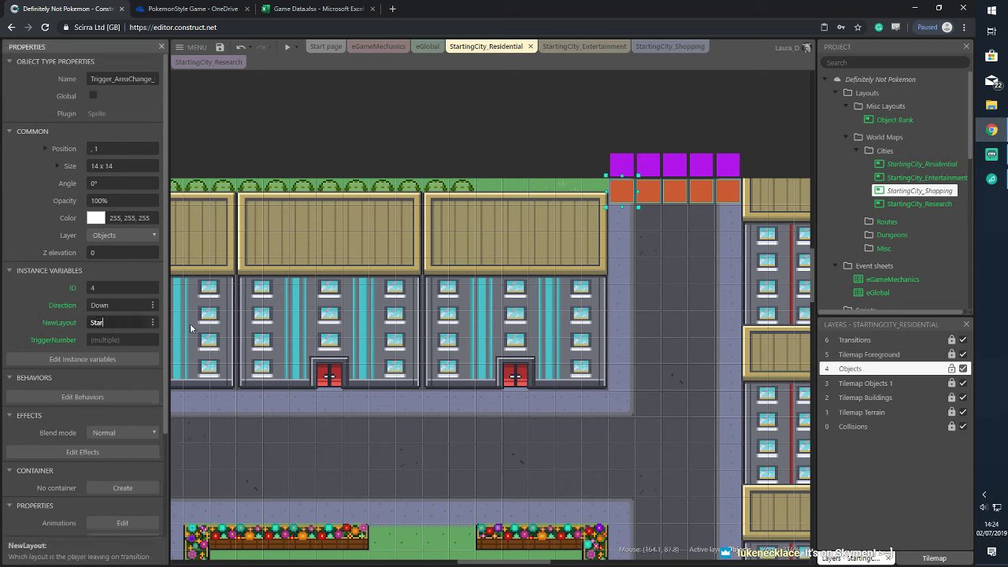
text(tingCity_Shopping)
key(Tab)
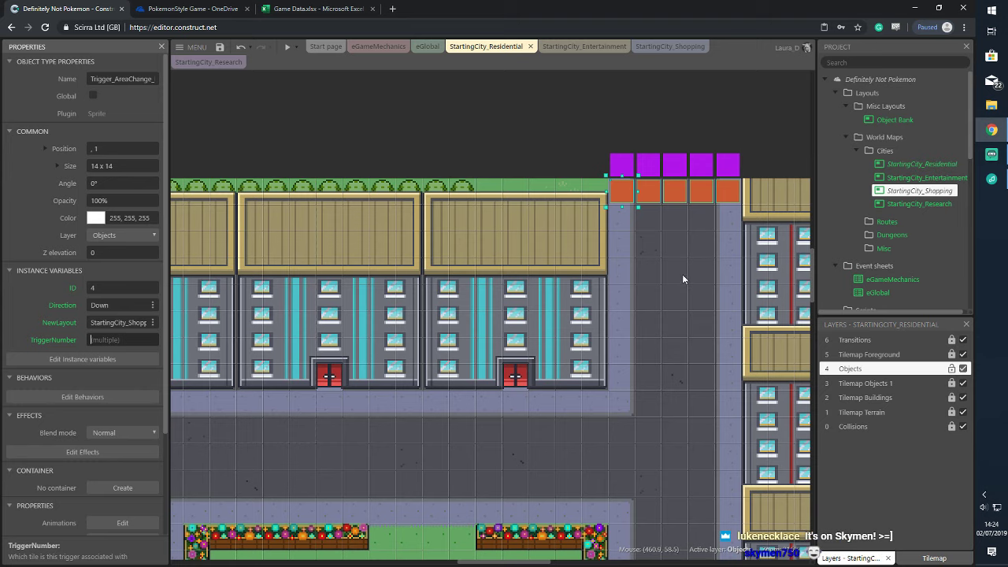
Check the five orange tiles one by one for TriggerNumbers 1 to 5
click(697, 236)
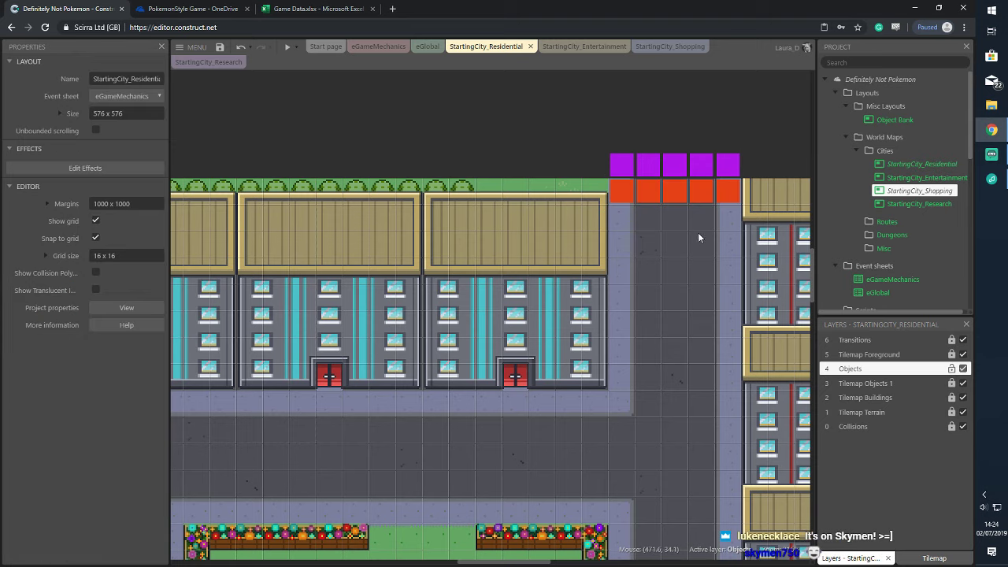
click(621, 191)
click(657, 188)
click(677, 189)
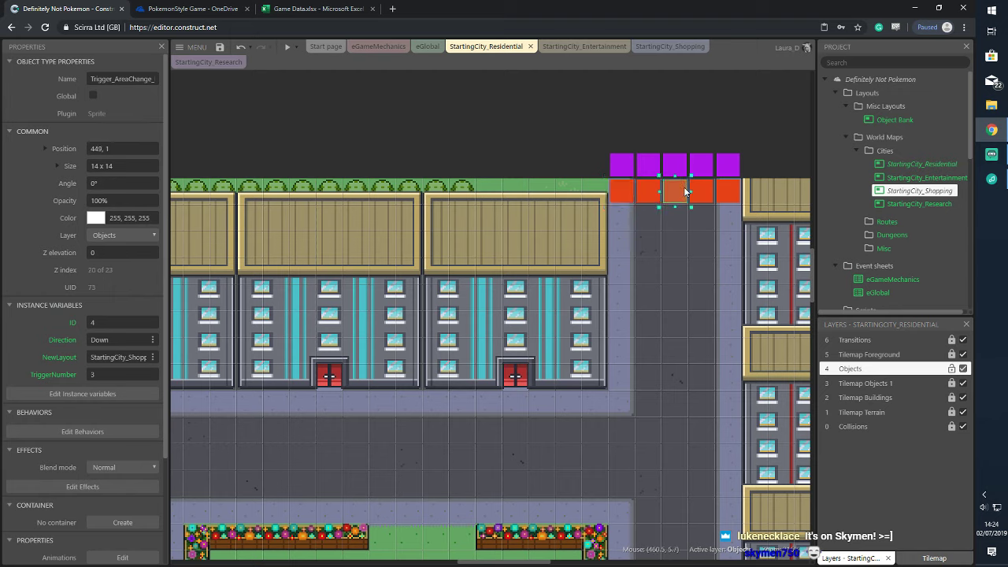
click(703, 188)
click(732, 189)
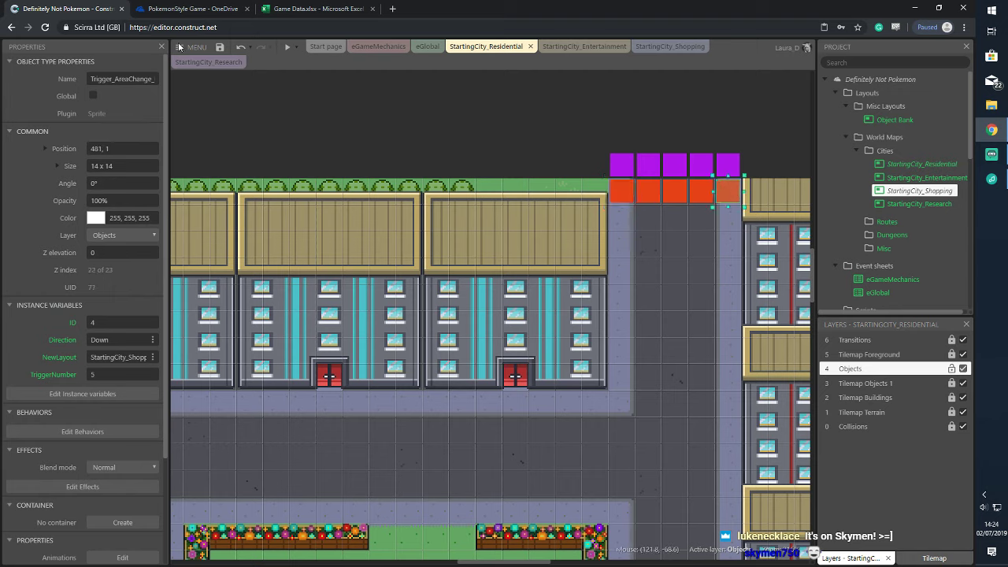
click(298, 47)
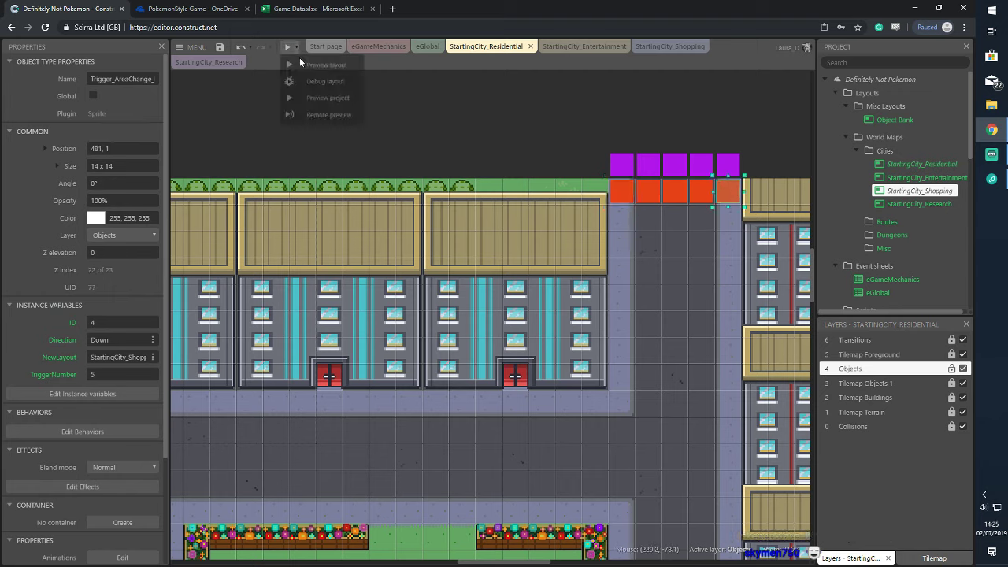
click(313, 98)
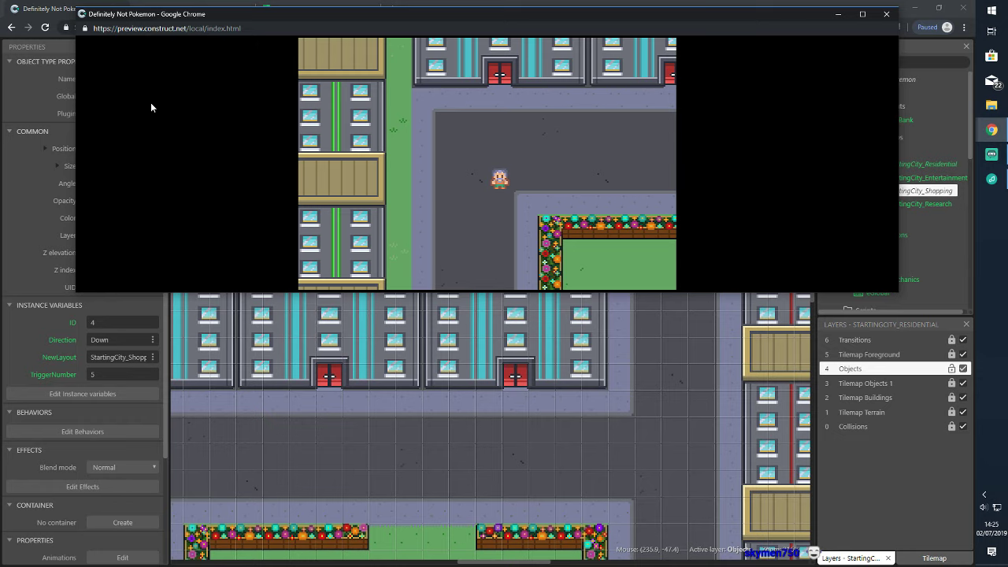
key(Right)
key(Up)
key(Right)
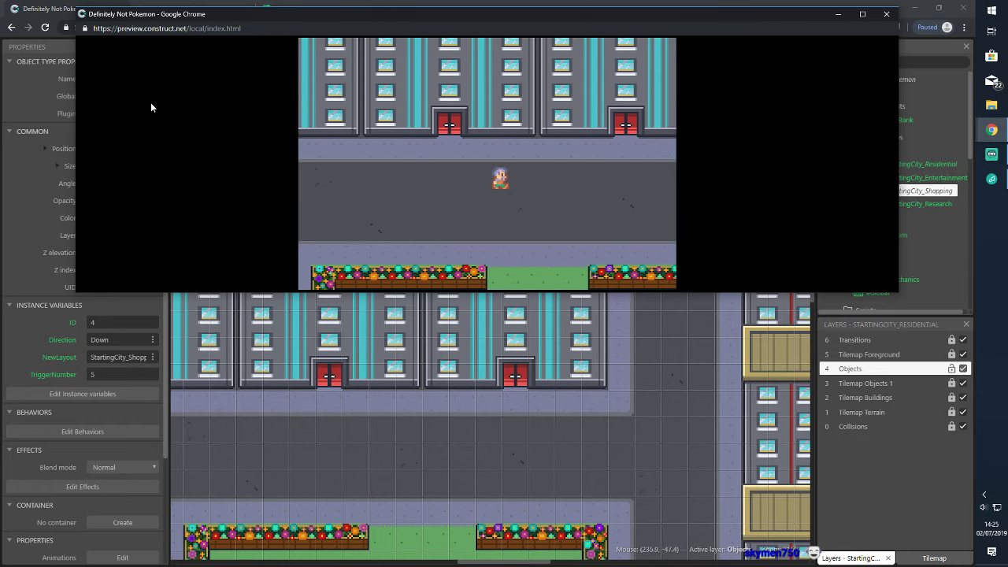
key(Up)
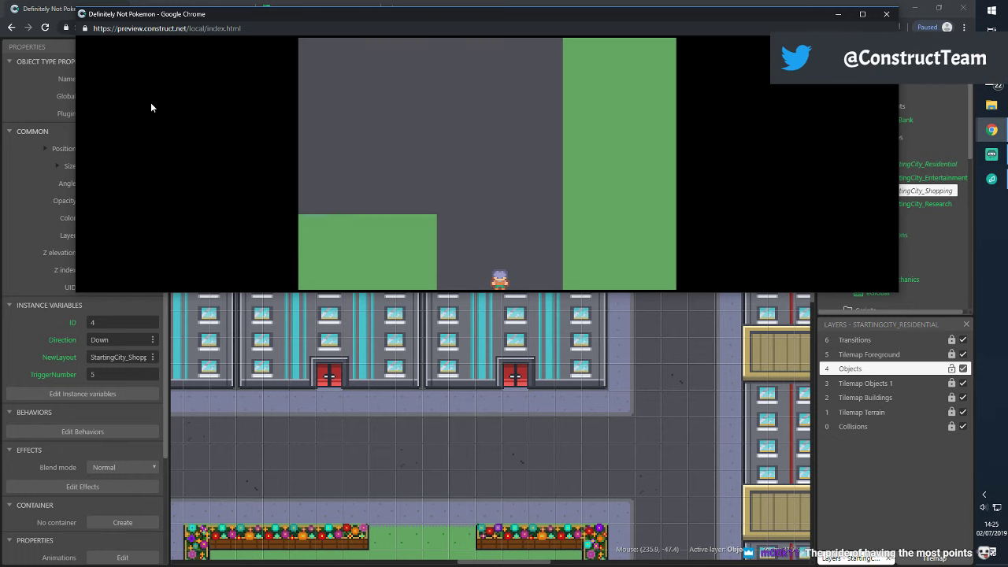
key(Up)
key(Down)
key(Down)
key(Up)
key(Up)
key(Down)
key(Down)
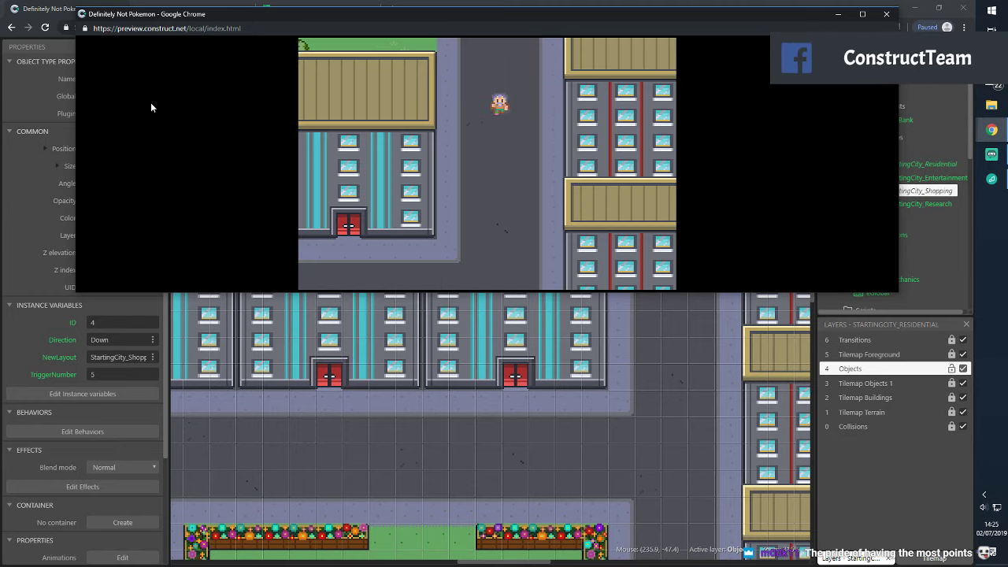
key(Left)
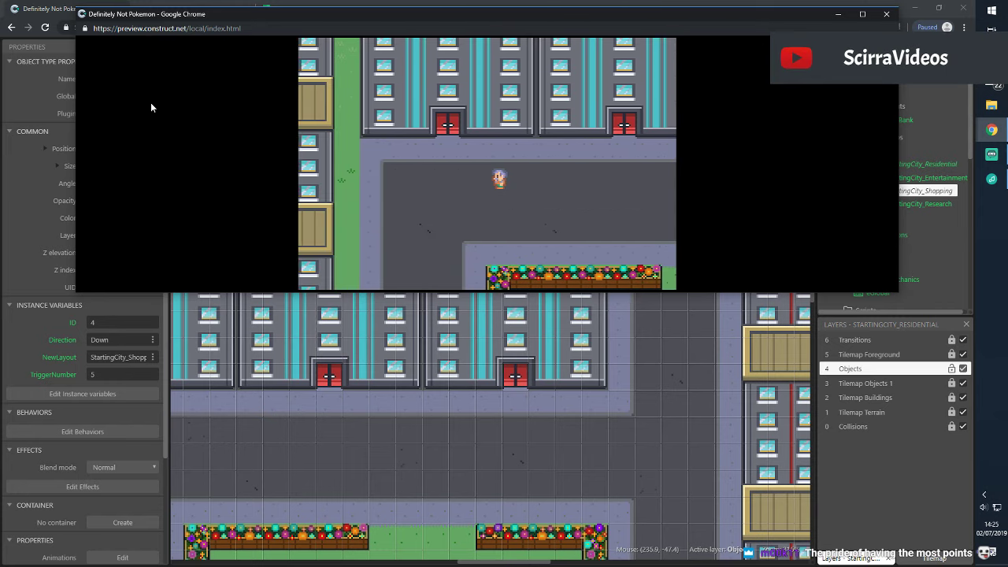
key(Down)
key(Down)
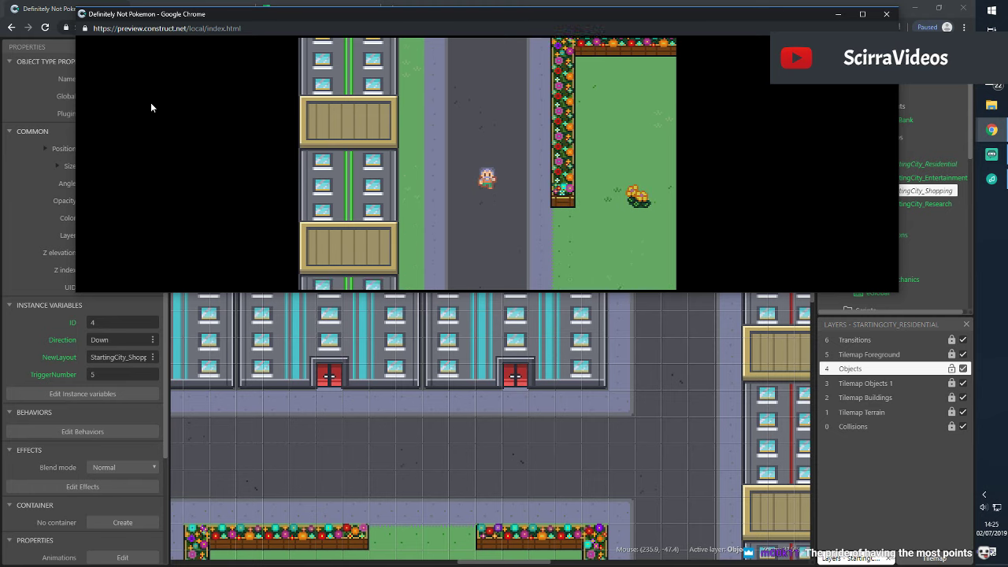
key(Left)
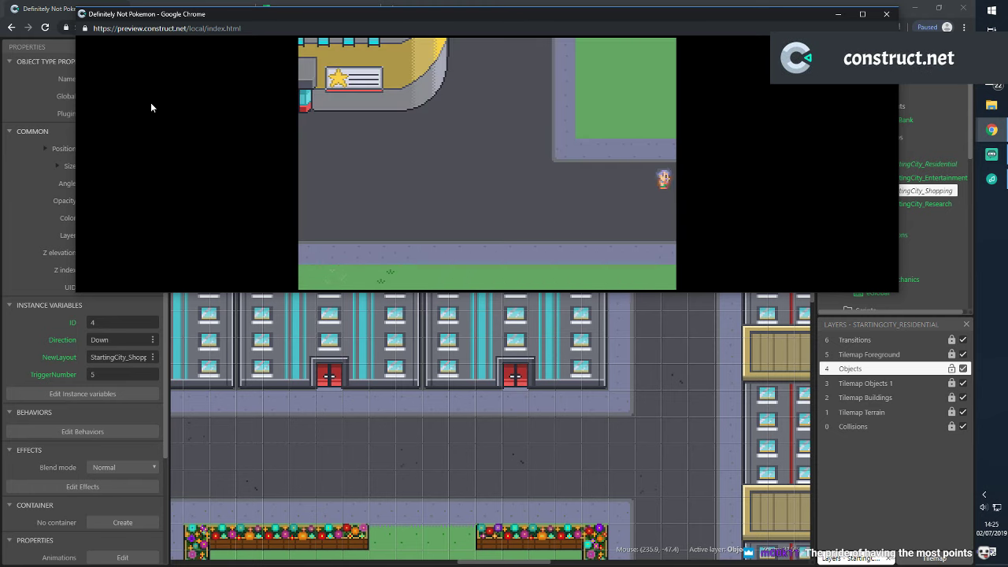
key(Right)
key(Up)
key(Left)
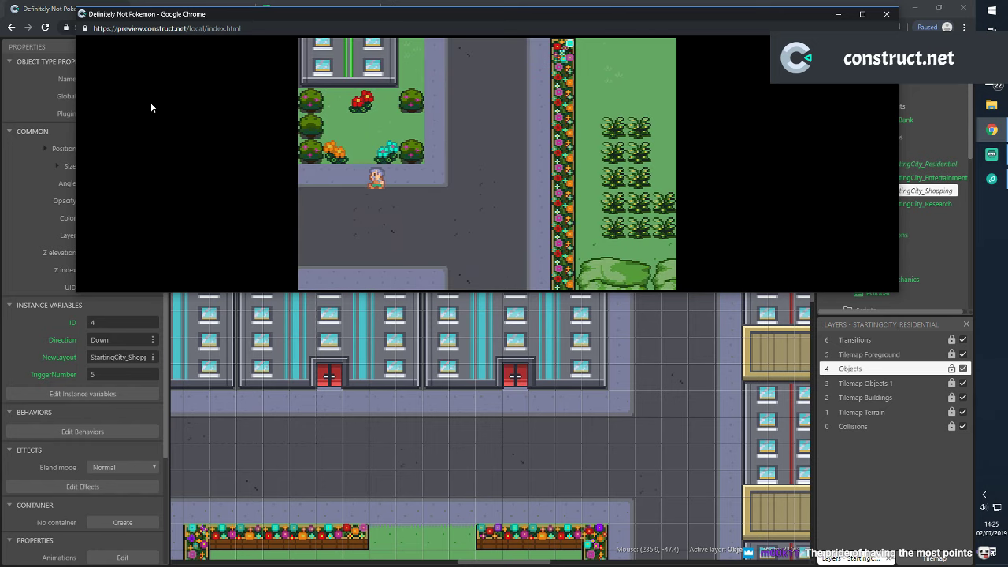
key(Right)
key(Right)
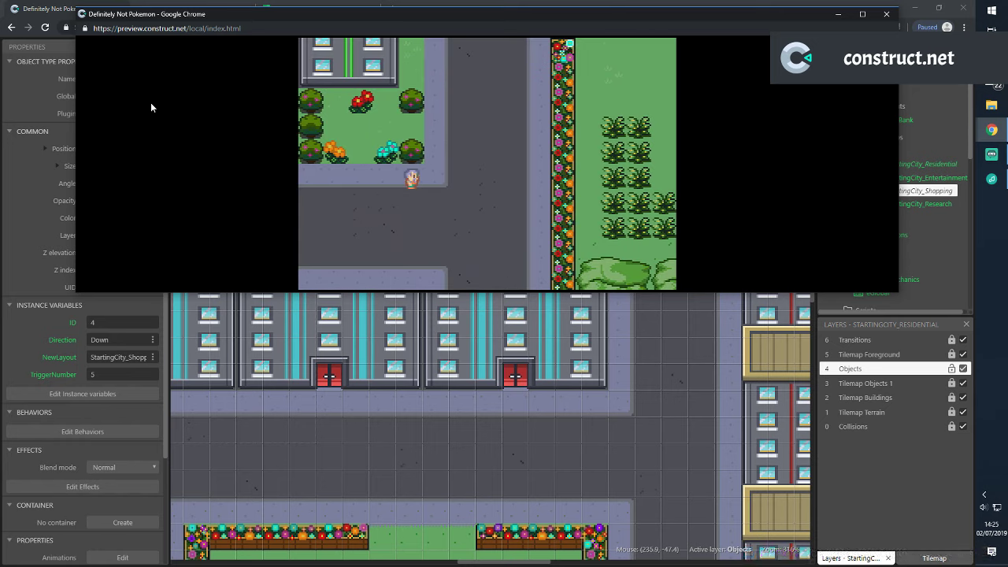
key(Up)
key(Up)
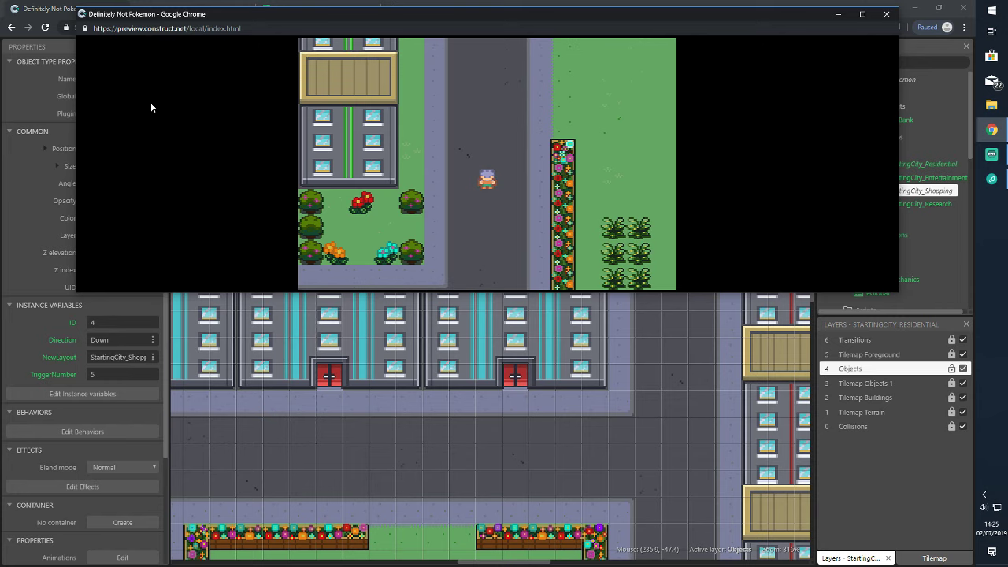
key(Up)
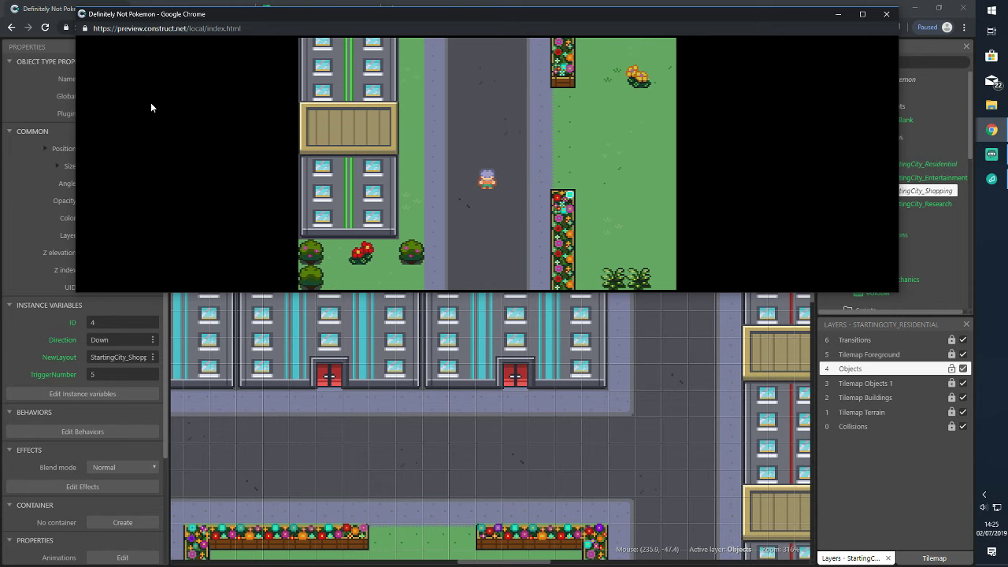
key(Up)
key(Right)
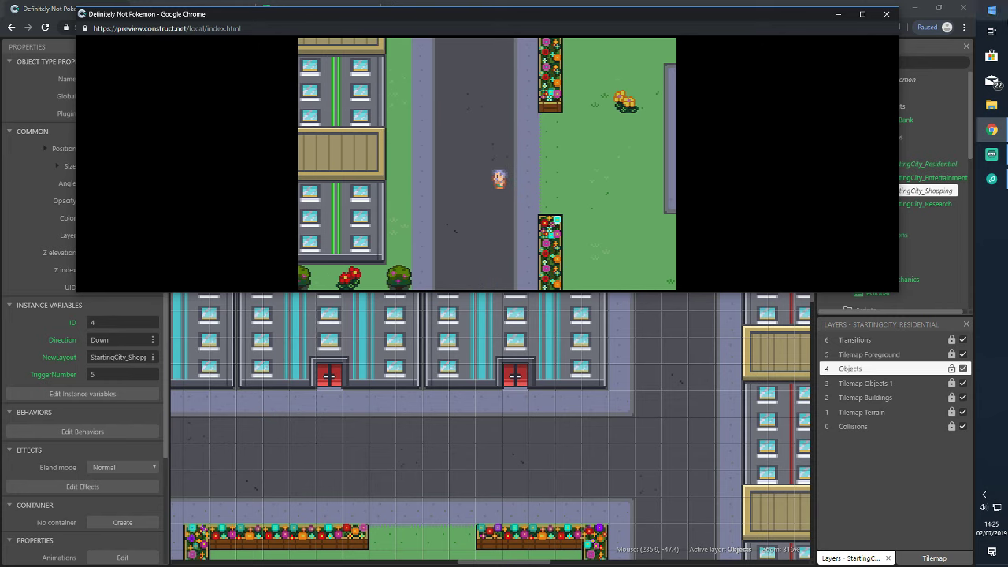
click(888, 14)
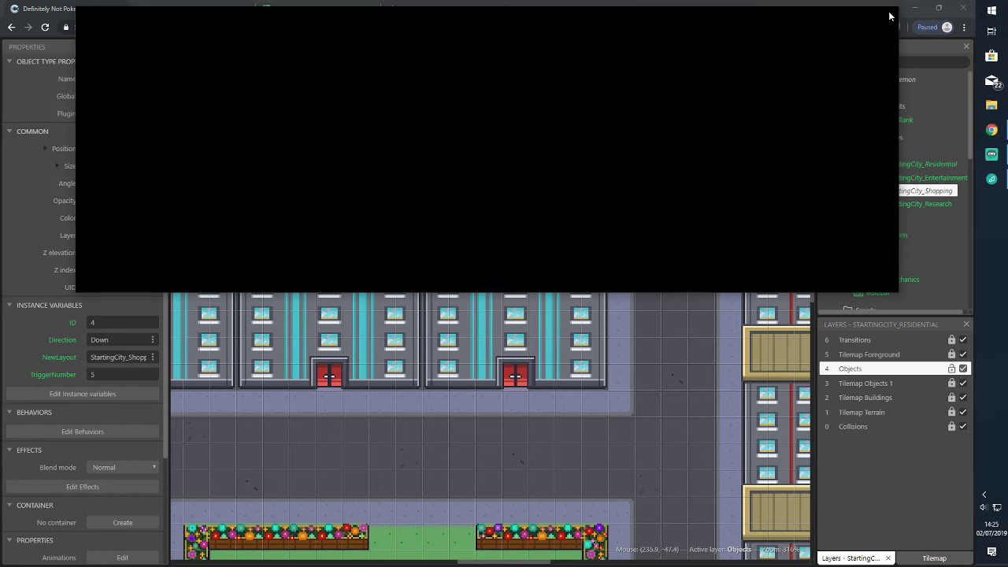
Deselect the trigger tile and save the project, then scroll back to the top-edge triggers
click(746, 118)
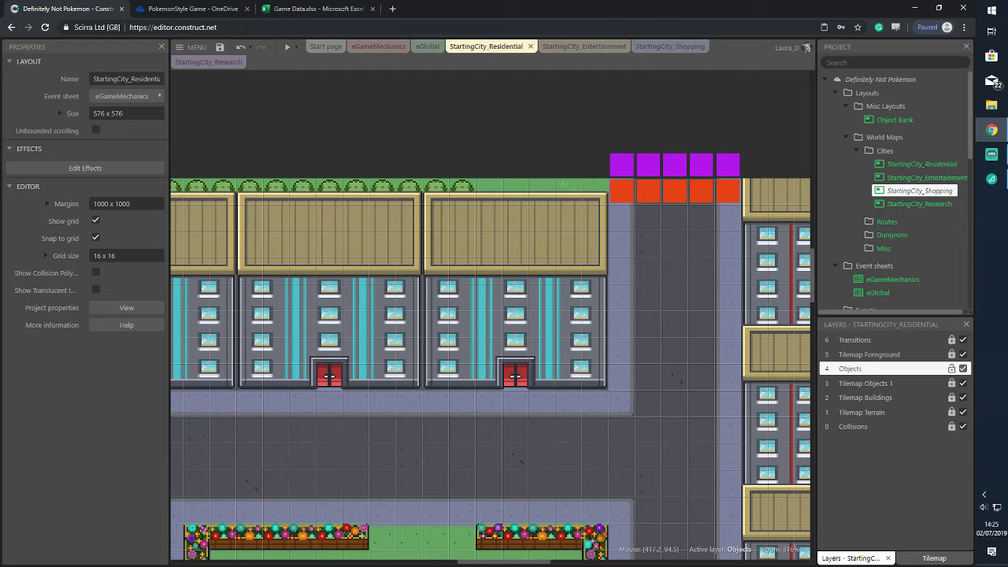
drag(539, 562, 465, 562)
scroll(558, 423, down, 5)
scroll(557, 422, down, 5)
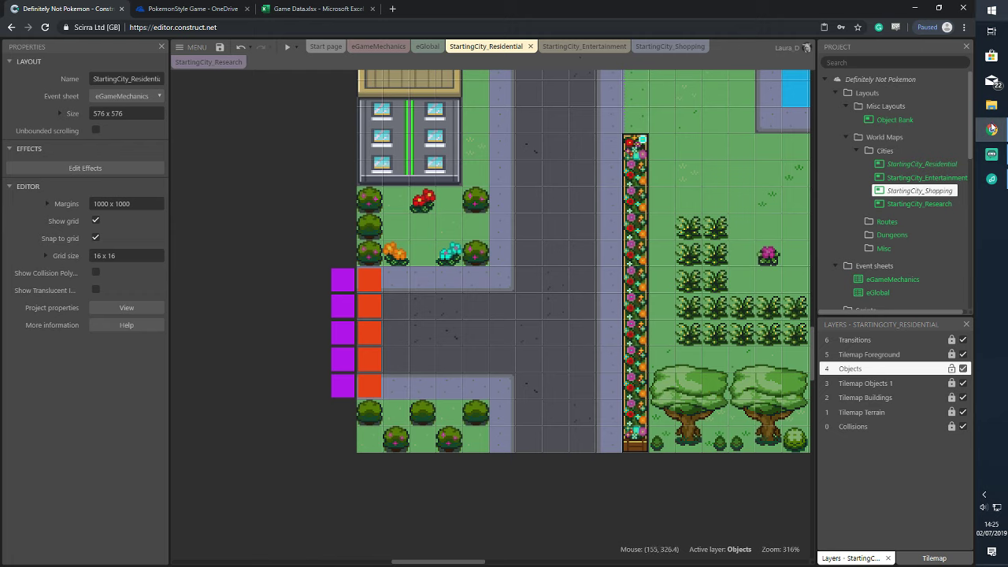
click(221, 48)
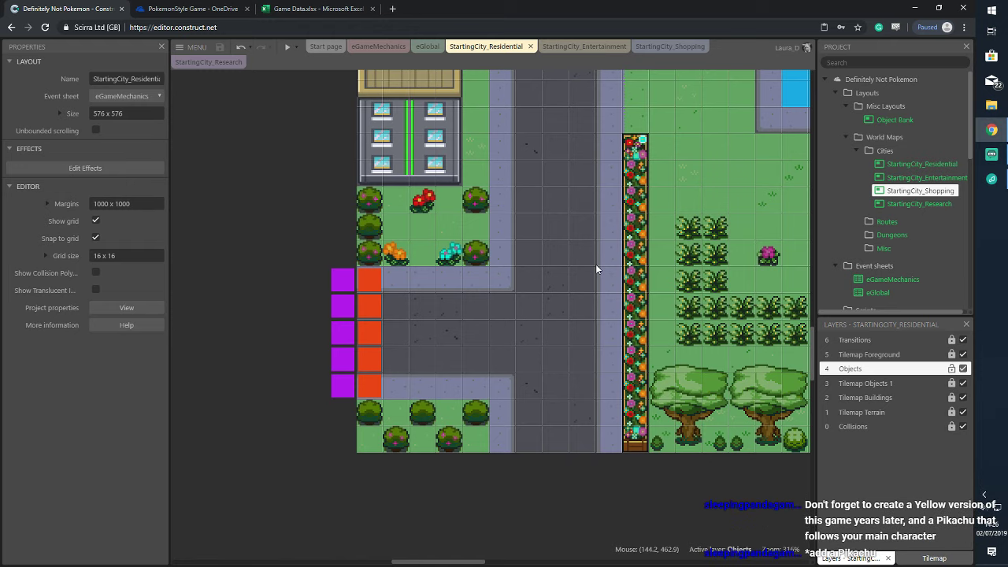
scroll(593, 253, up, 3)
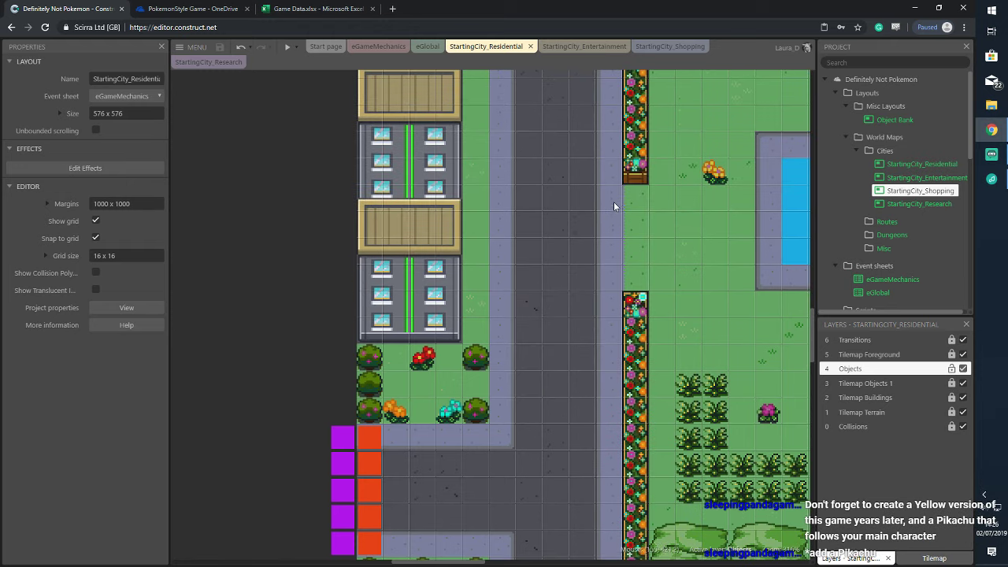
scroll(600, 396, up, 10)
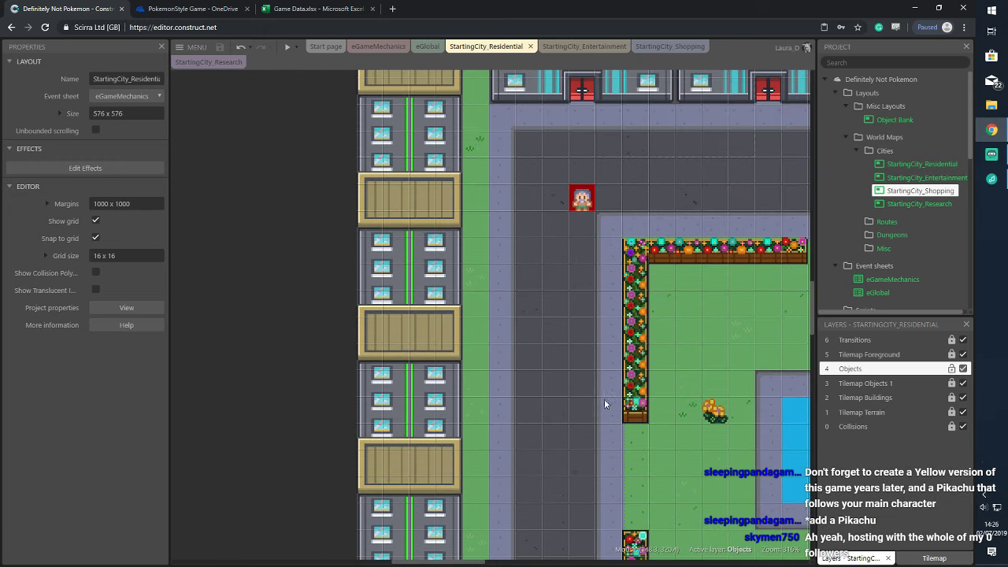
scroll(627, 407, up, 3)
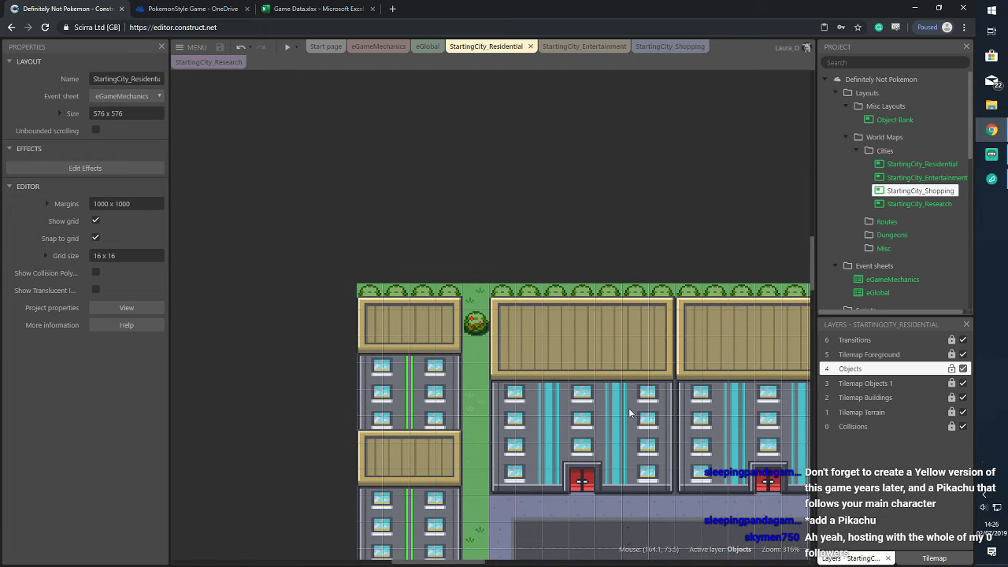
scroll(628, 408, down, 3)
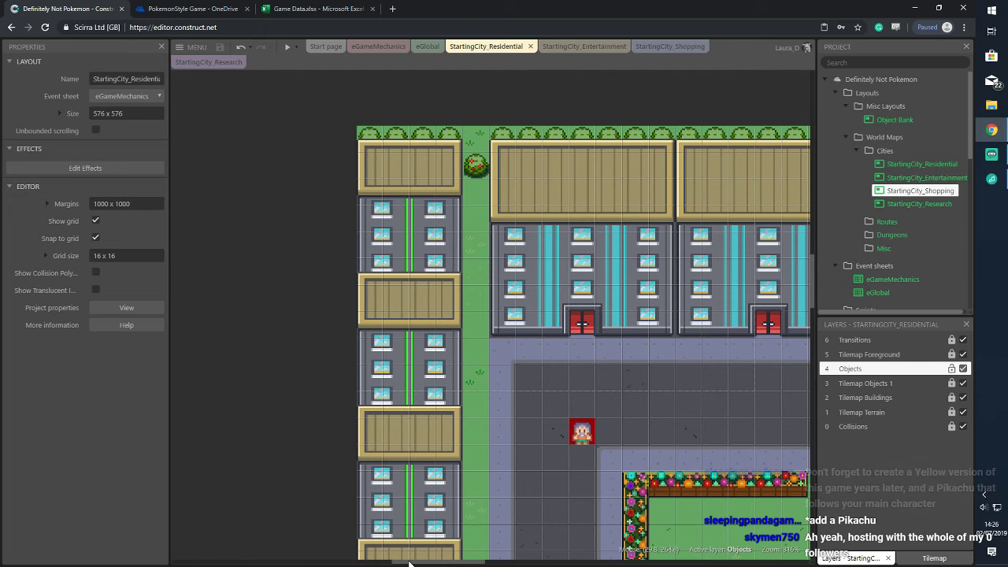
drag(412, 560, 470, 561)
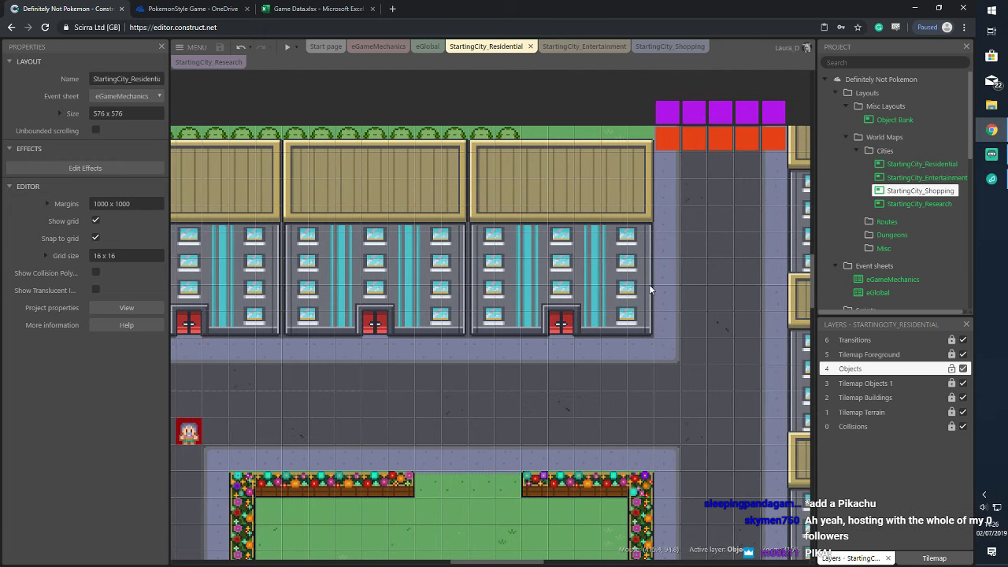
Switch to StartingCity_Shopping, scroll to its left-hand opening, and bring the Transitions objects into view
click(682, 46)
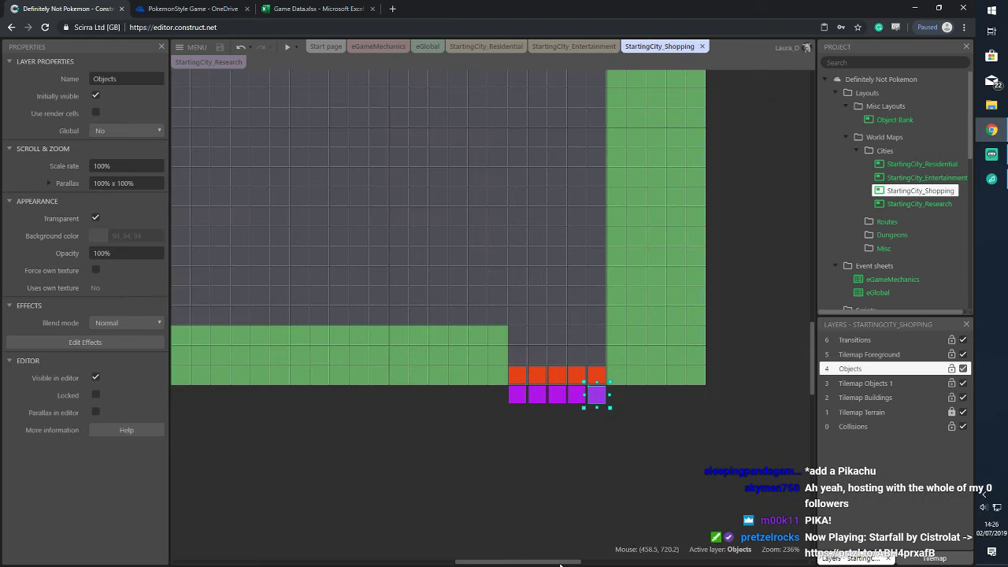
scroll(494, 407, left, 6)
scroll(494, 407, up, 5)
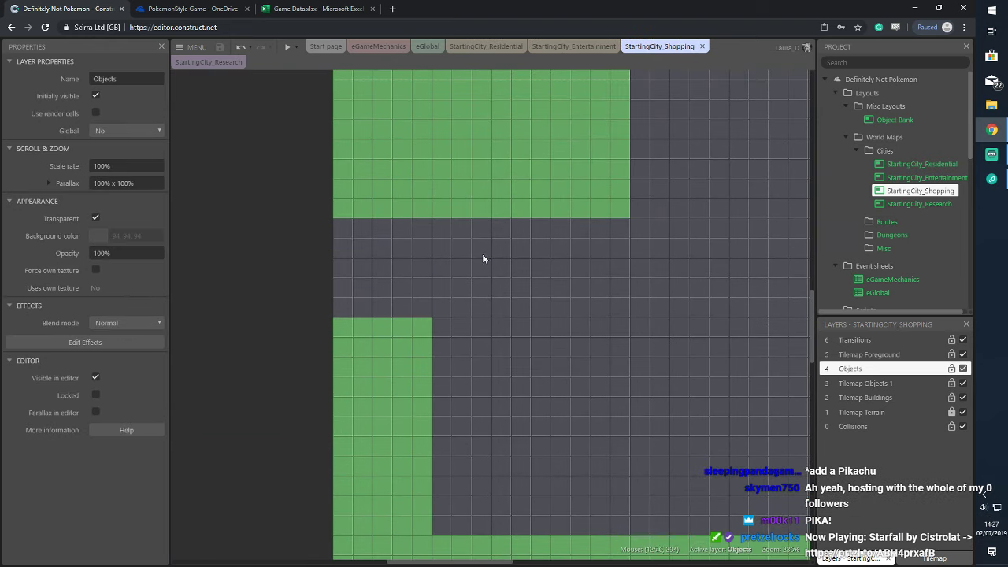
click(256, 202)
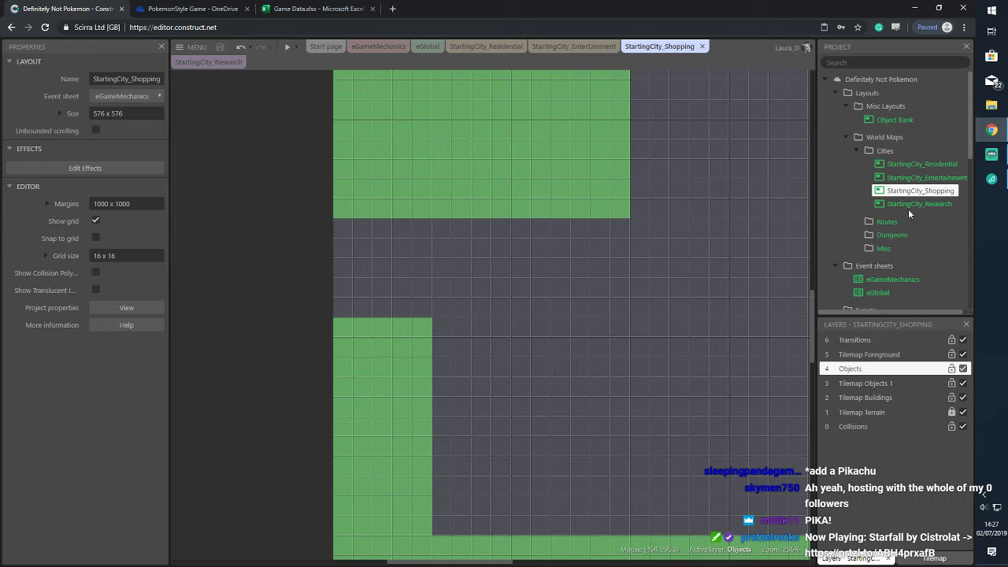
scroll(909, 253, down, 3)
scroll(907, 253, down, 2)
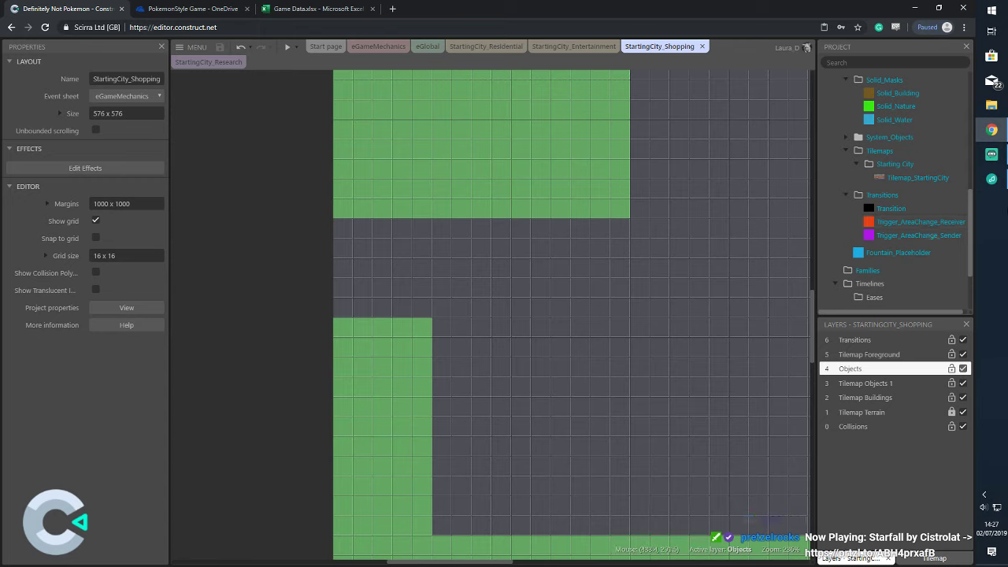
Place a Trigger_AreaChange_Receiver at the opening's left edge with Snap to grid on
drag(911, 223, 308, 229)
scroll(923, 207, up, 1)
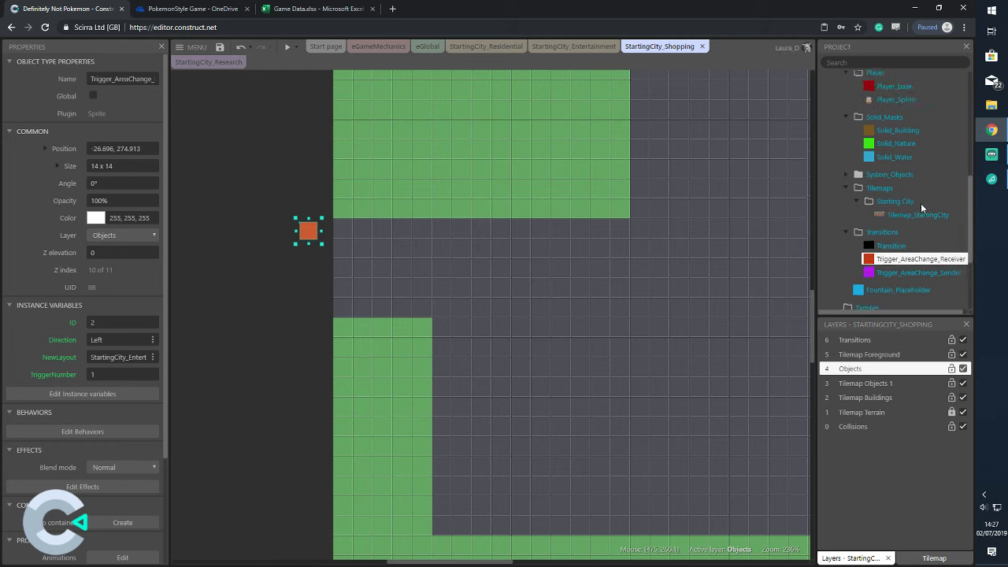
scroll(920, 203, up, 5)
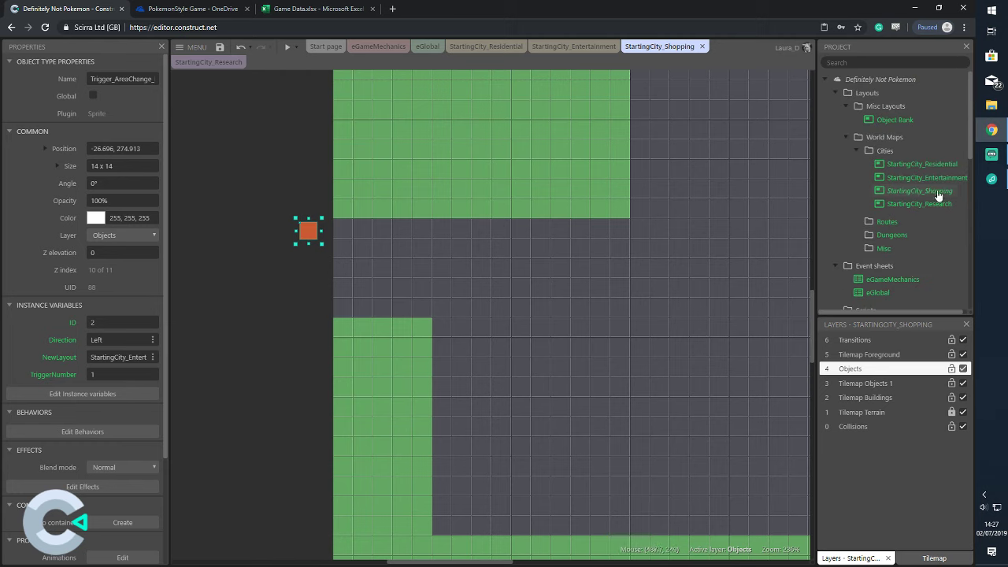
click(937, 193)
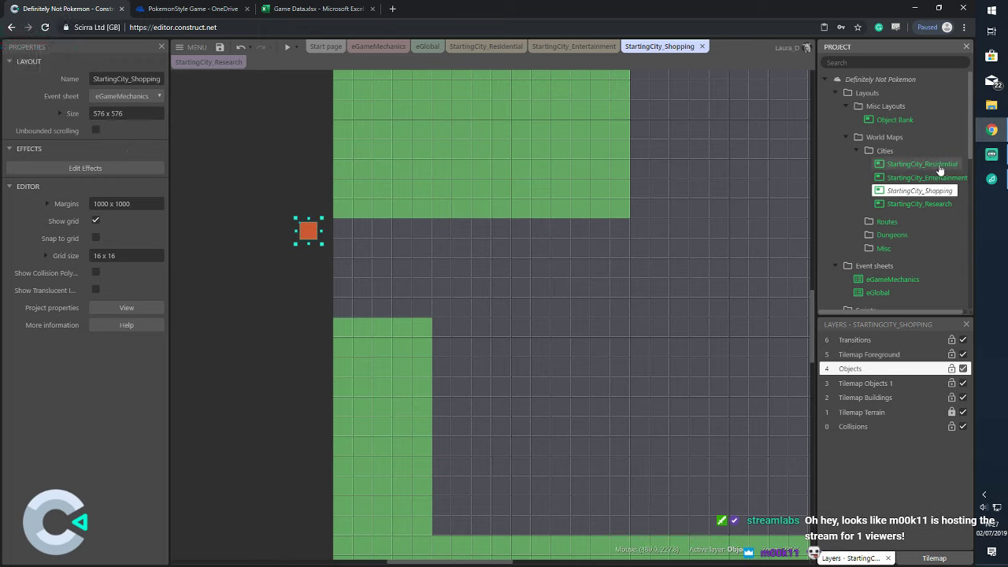
click(96, 239)
drag(314, 233, 343, 311)
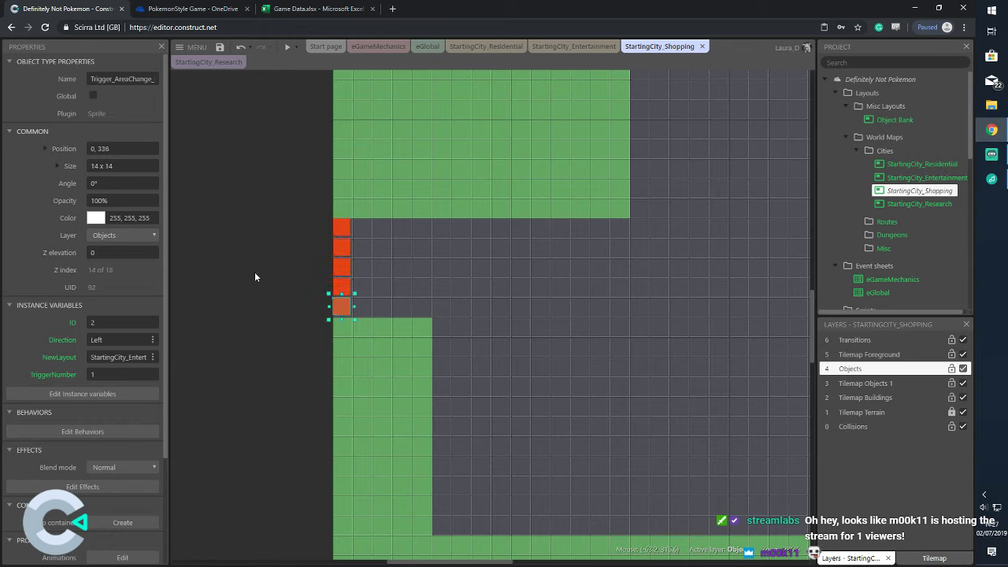
Copy it into a column of five orange receivers and turn grid snapping off
drag(323, 212, 365, 327)
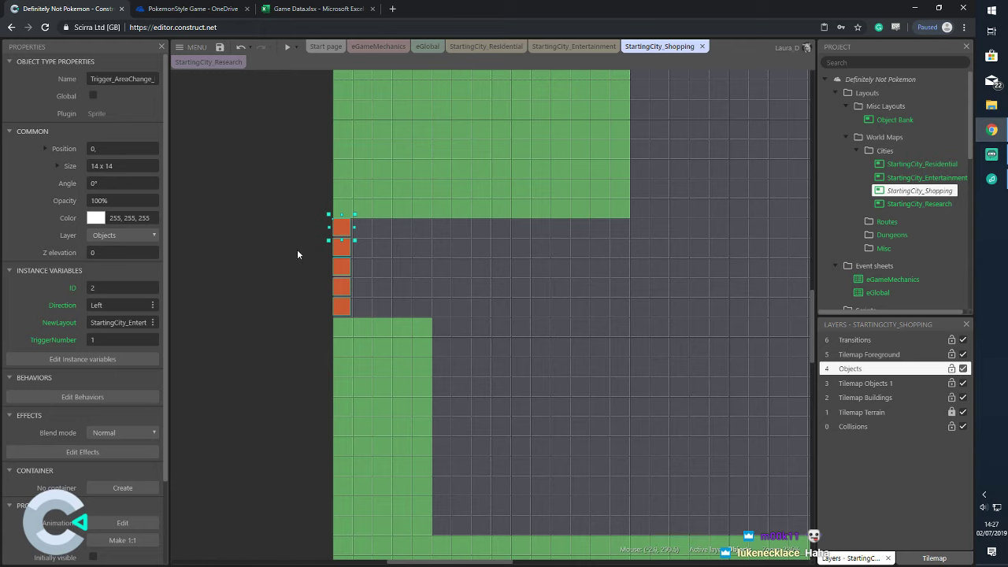
click(897, 191)
click(95, 238)
drag(316, 200, 366, 337)
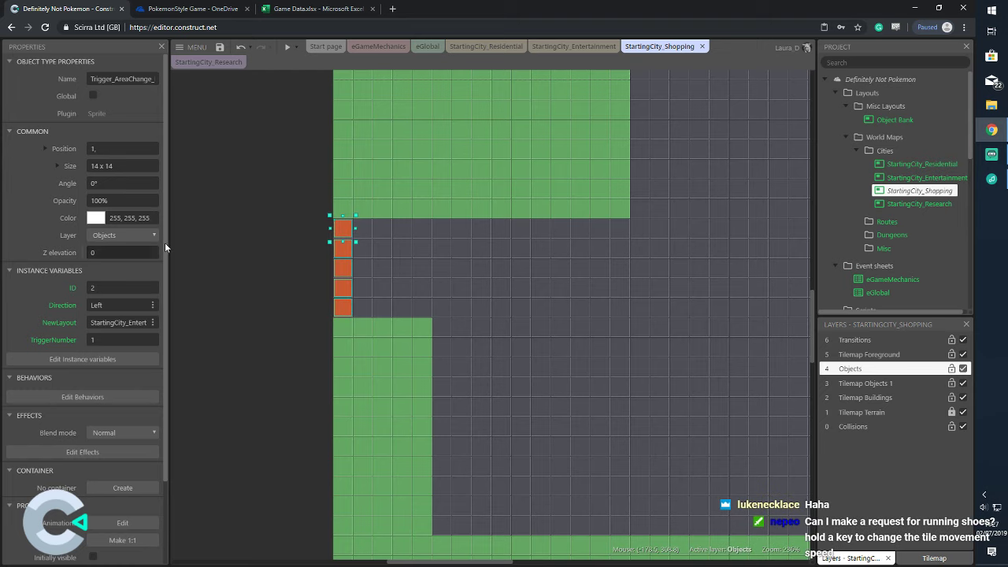
click(384, 223)
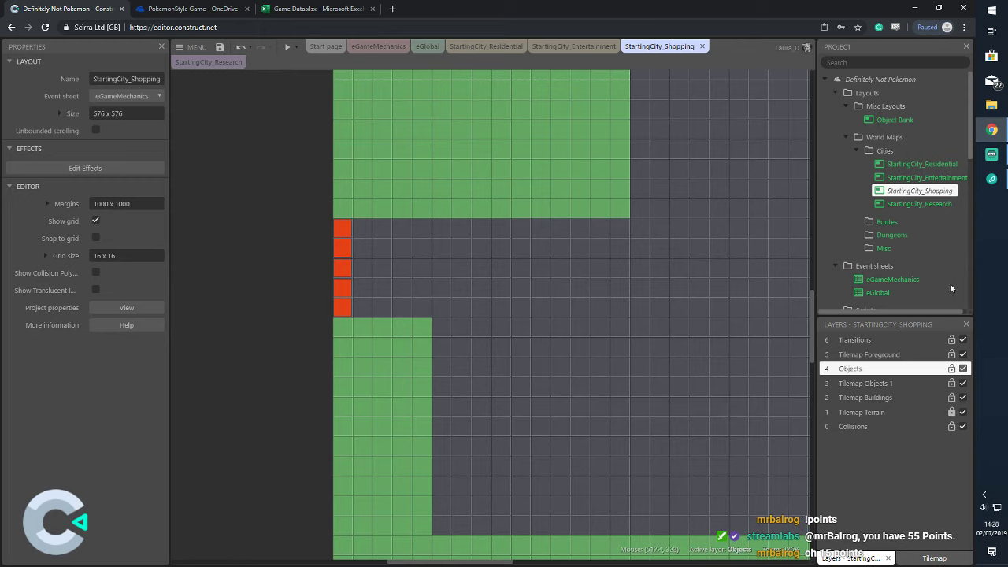
Place a Trigger_AreaChange_Sender directly left of the top orange receiver
scroll(905, 263, down, 5)
scroll(903, 260, down, 2)
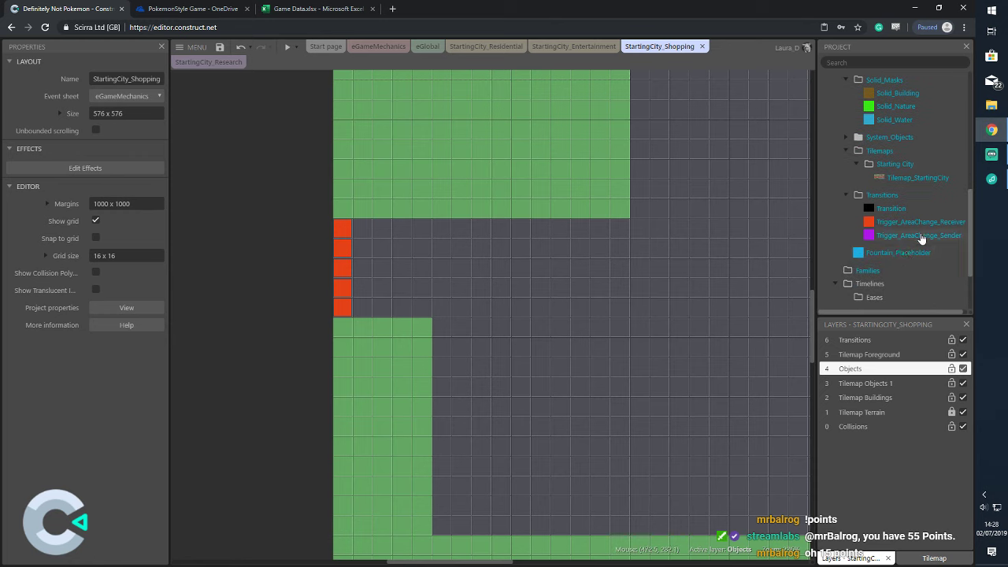
drag(913, 235, 310, 230)
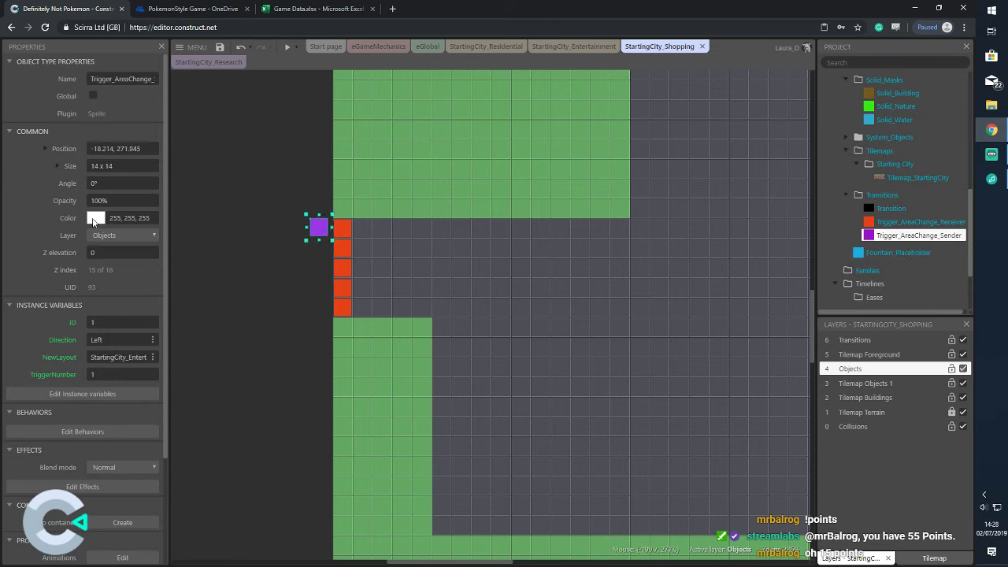
scroll(921, 189, up, 5)
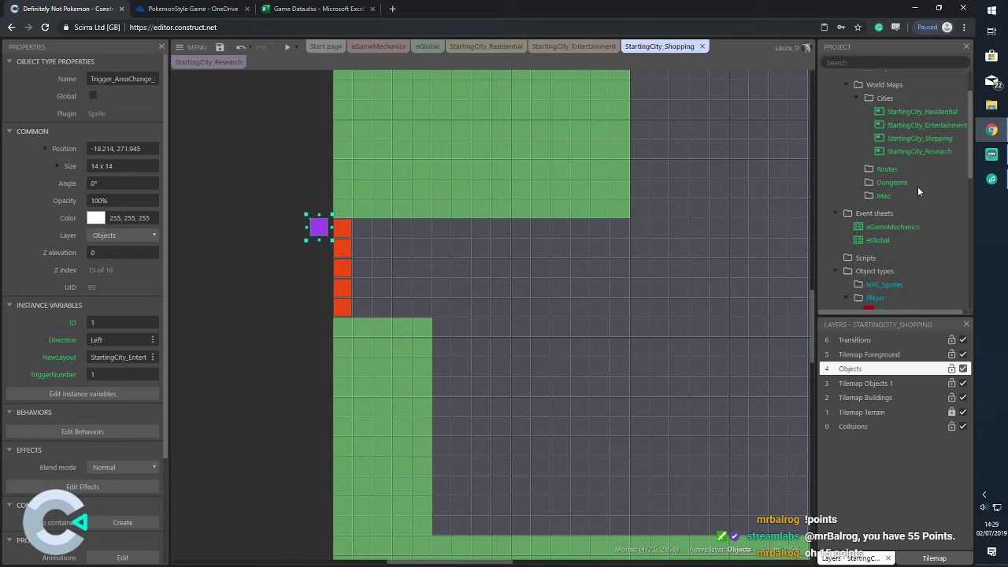
click(920, 191)
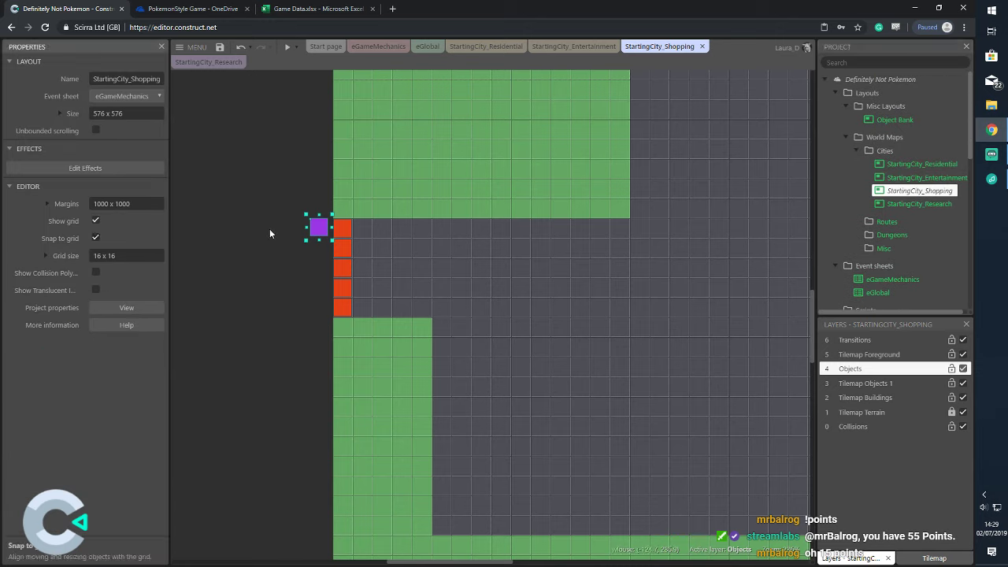
drag(321, 234, 321, 310)
Copy it down into a column of five purple senders beside the receivers
drag(300, 207, 333, 323)
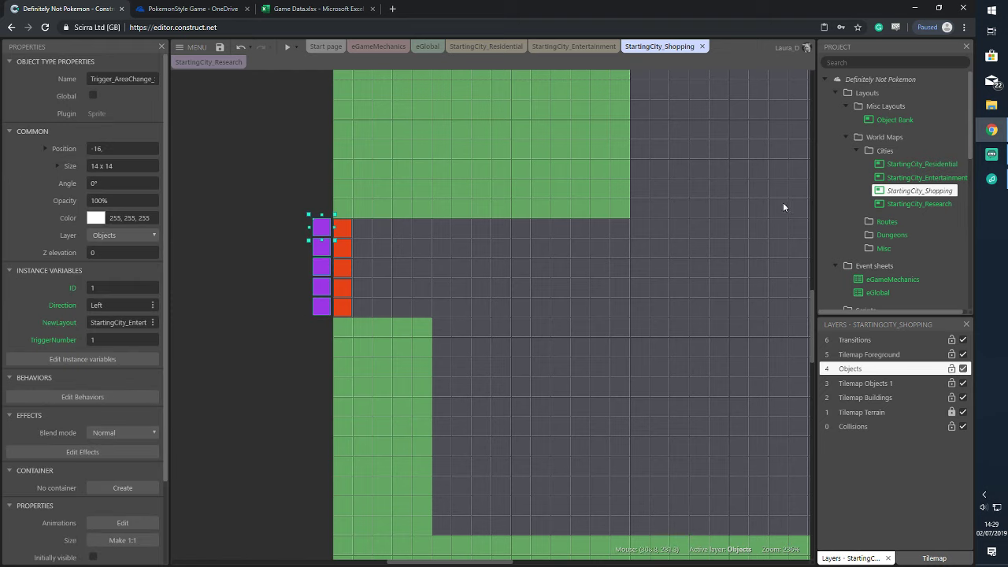
click(904, 191)
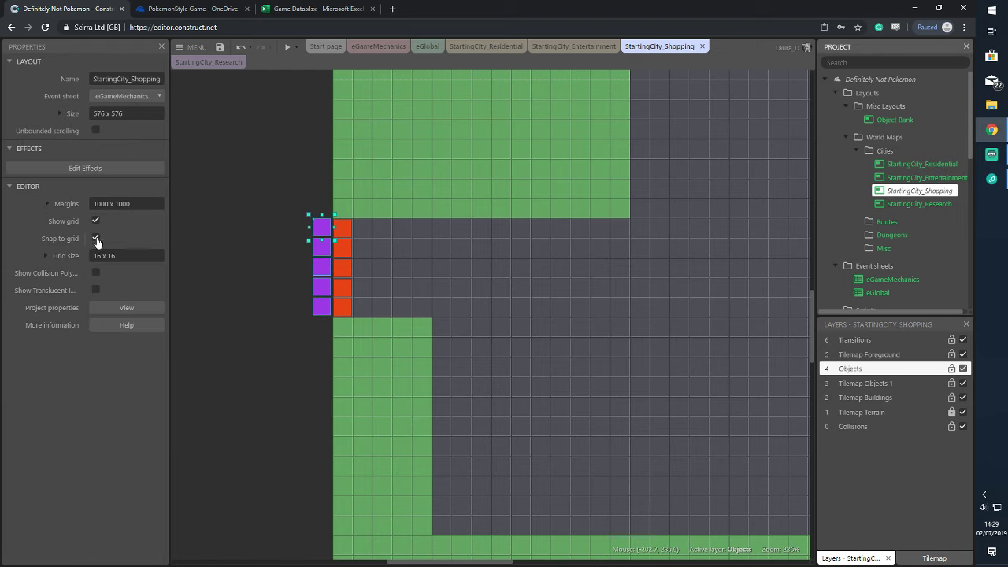
drag(240, 186, 323, 346)
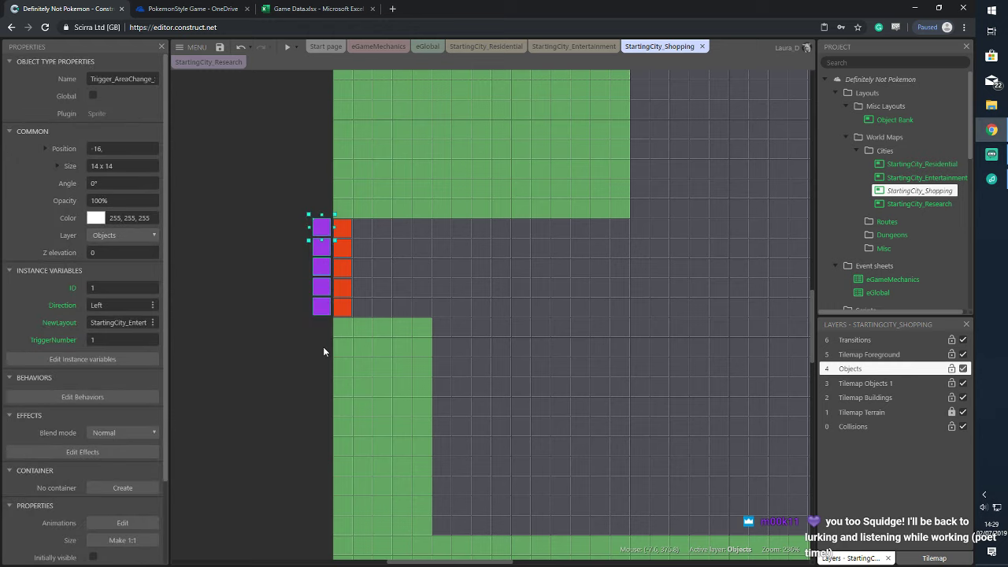
click(326, 232)
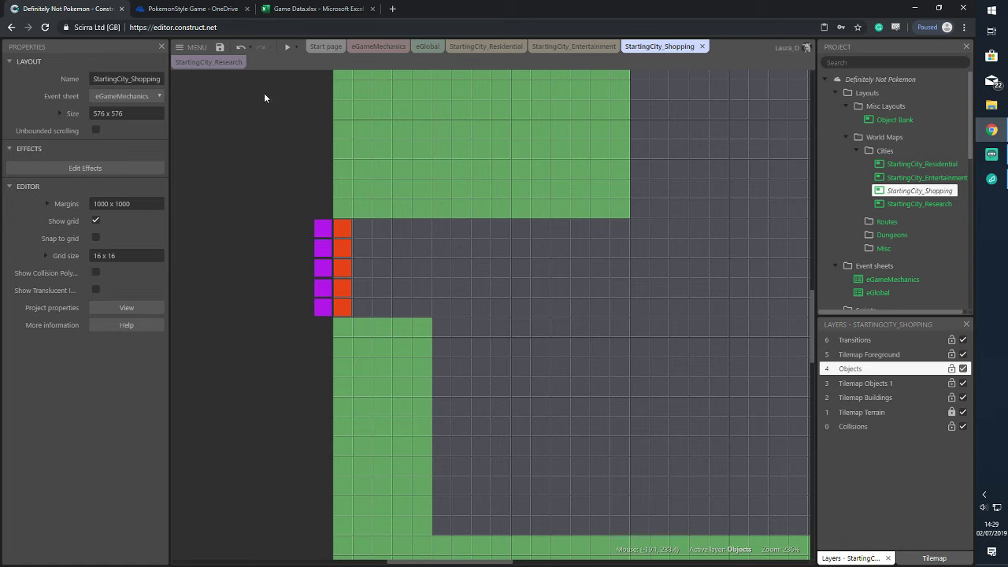
click(340, 230)
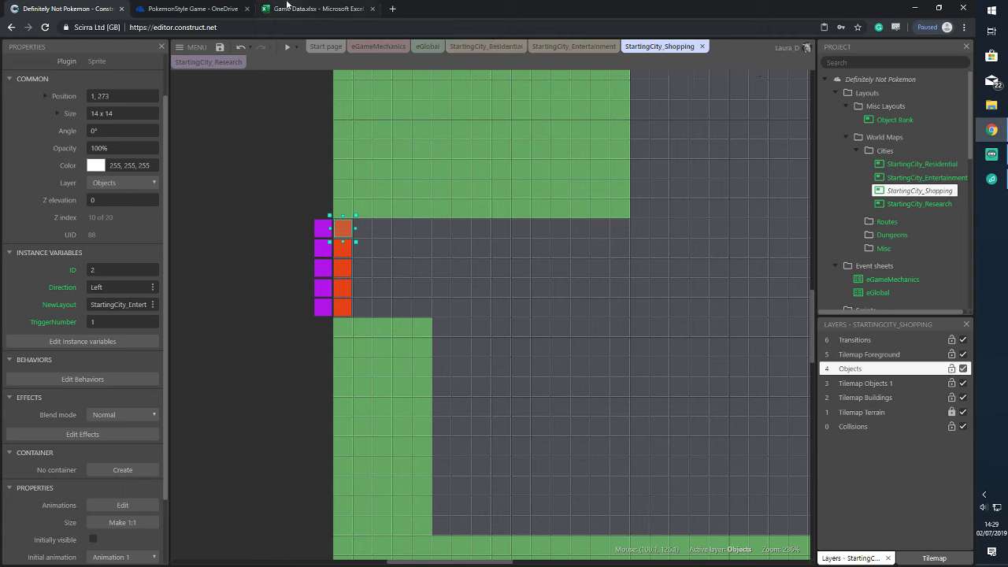
In the Game Data sheet, enter Area in A6 and StartingCity_Shopping in B6
click(292, 10)
click(63, 216)
text(Area)
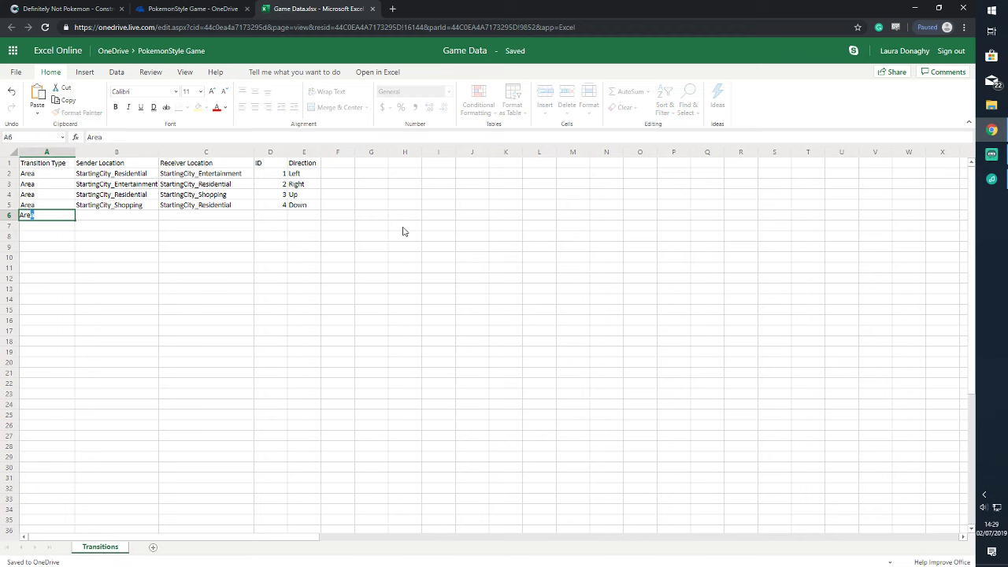
key(Tab)
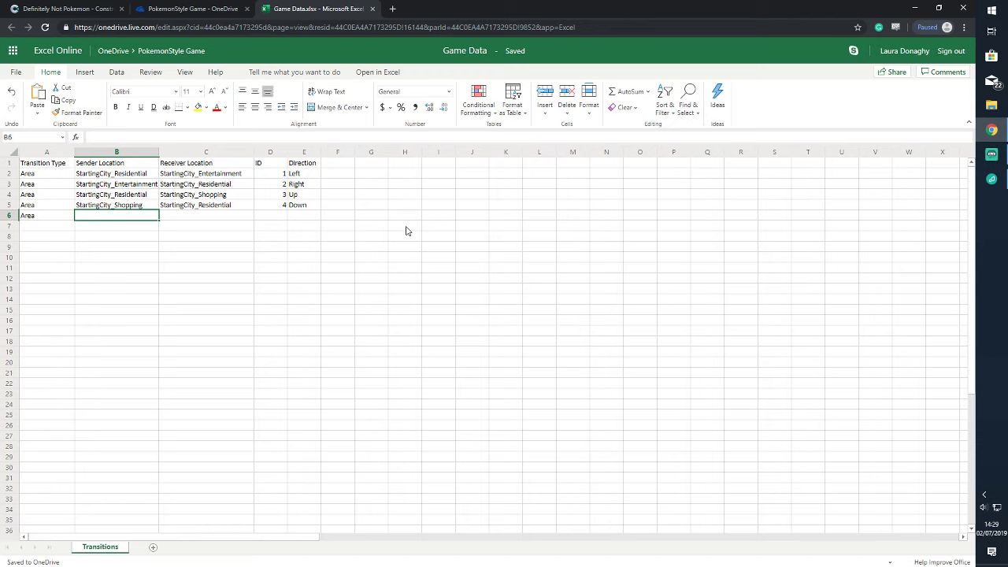
text(Start)
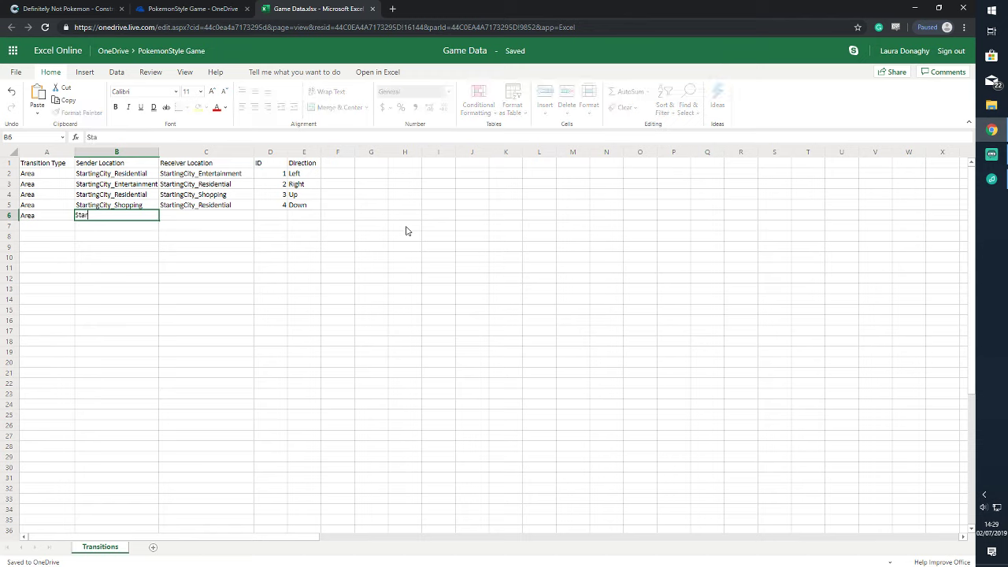
text(ingCity)
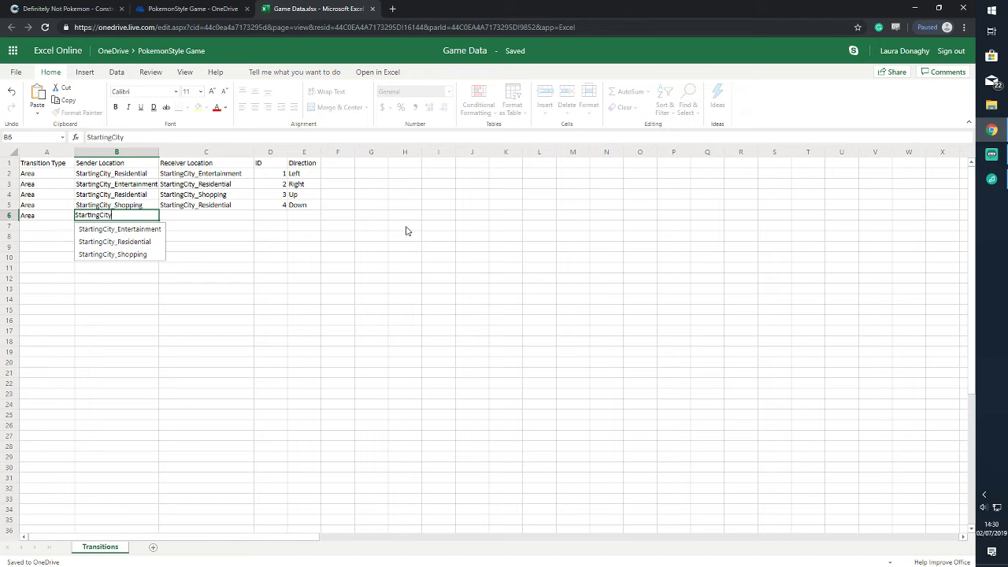
click(145, 254)
Fill C6–E6 with StartingCity_Research, ID 5 and direction Left
click(188, 215)
text(Startinh)
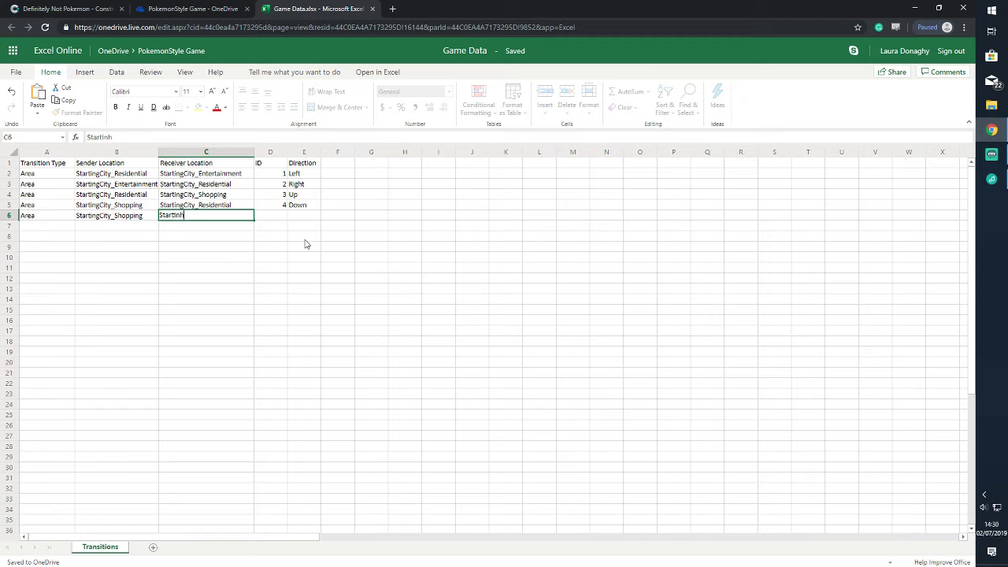
key(BackSpace)
text(gCity_R)
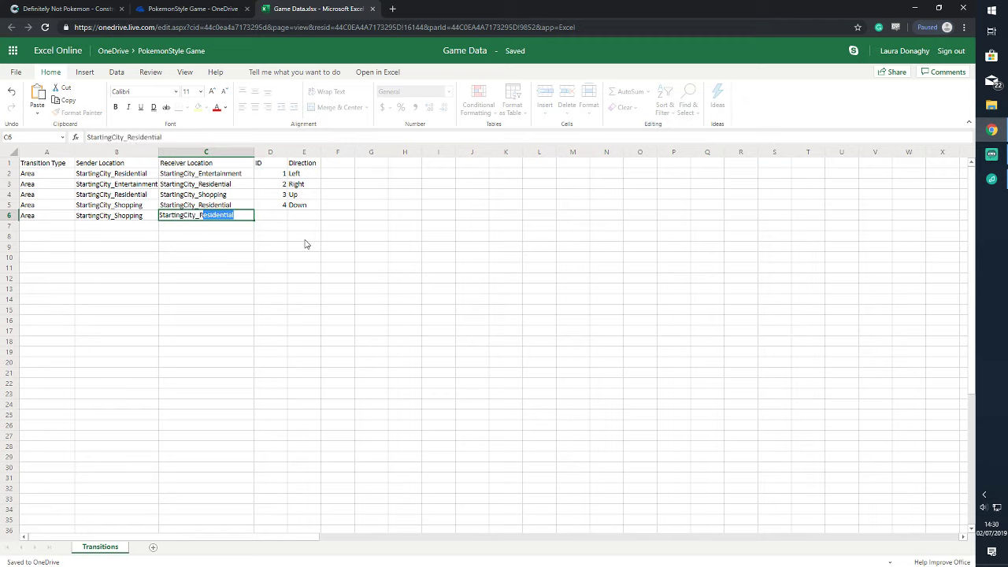
text(esearch)
key(Tab)
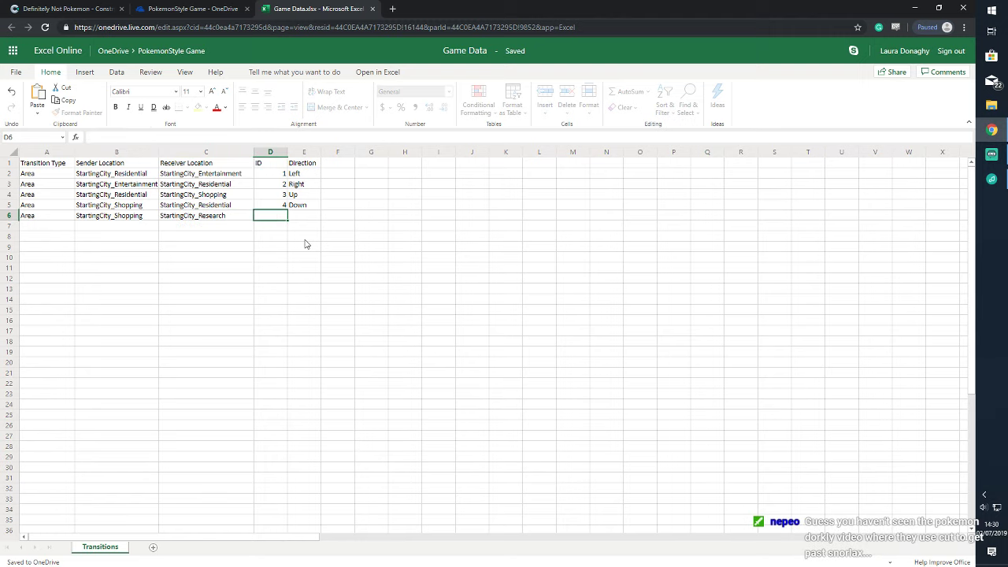
text(5)
key(Tab)
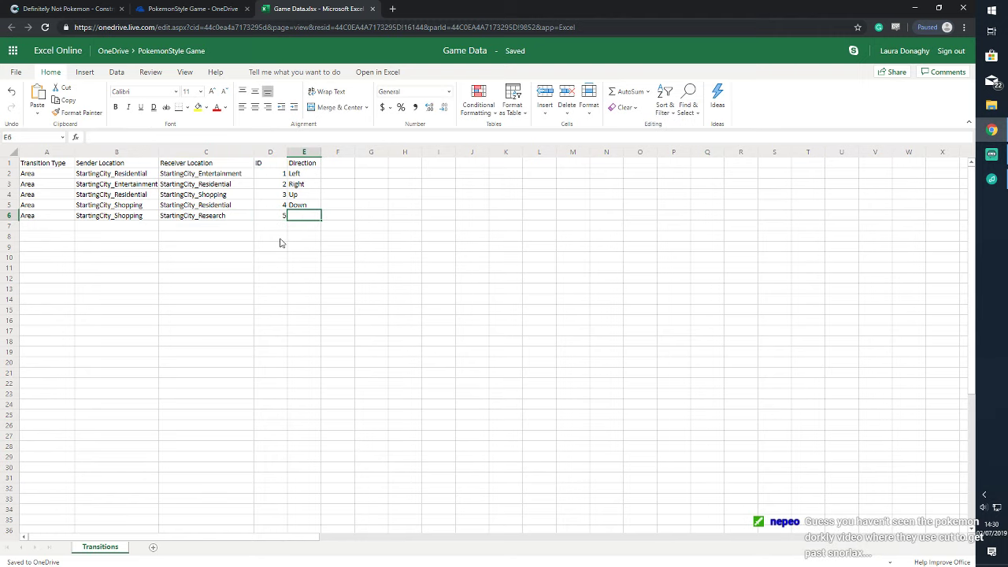
text(Leftr)
key(Return)
click(303, 217)
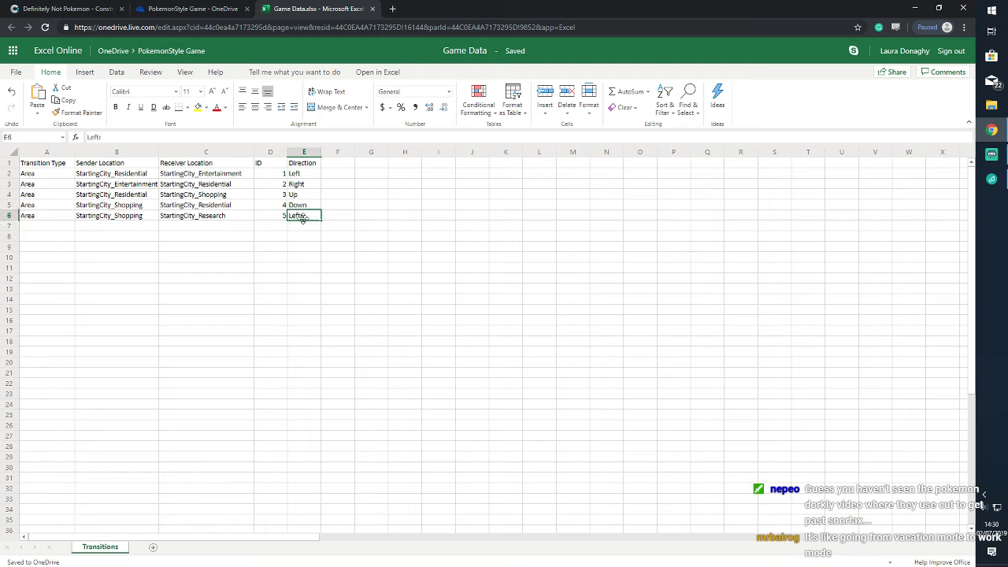
key(BackSpace)
click(82, 9)
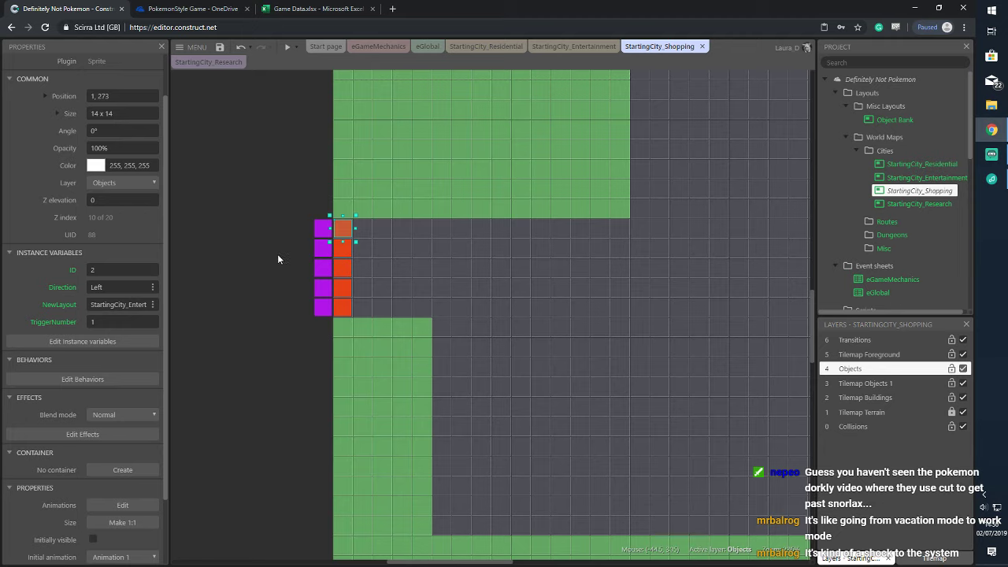
Give the five purple sender triggers ID 5 and NewLayout StartingCity_Research
drag(303, 210, 326, 325)
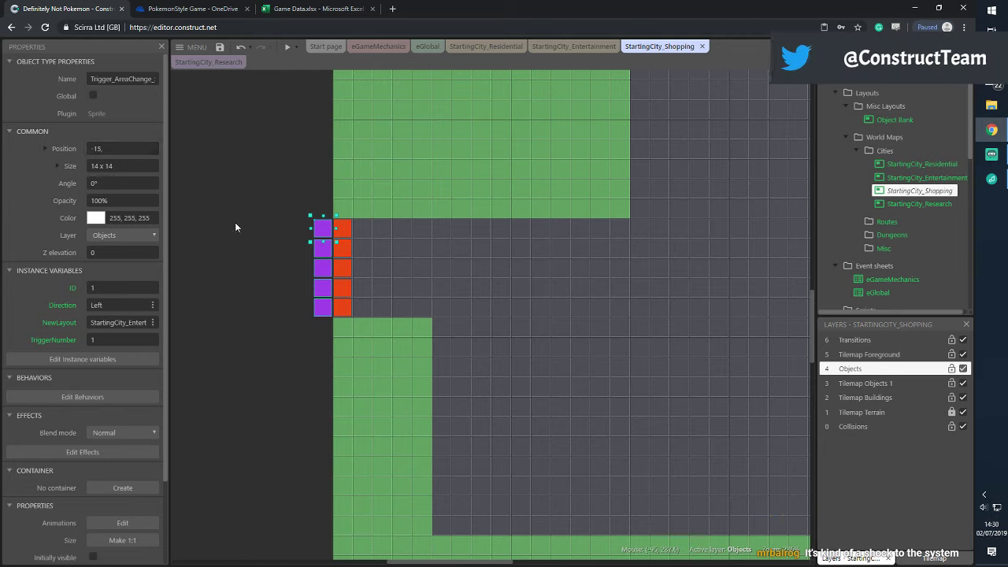
right_click(322, 229)
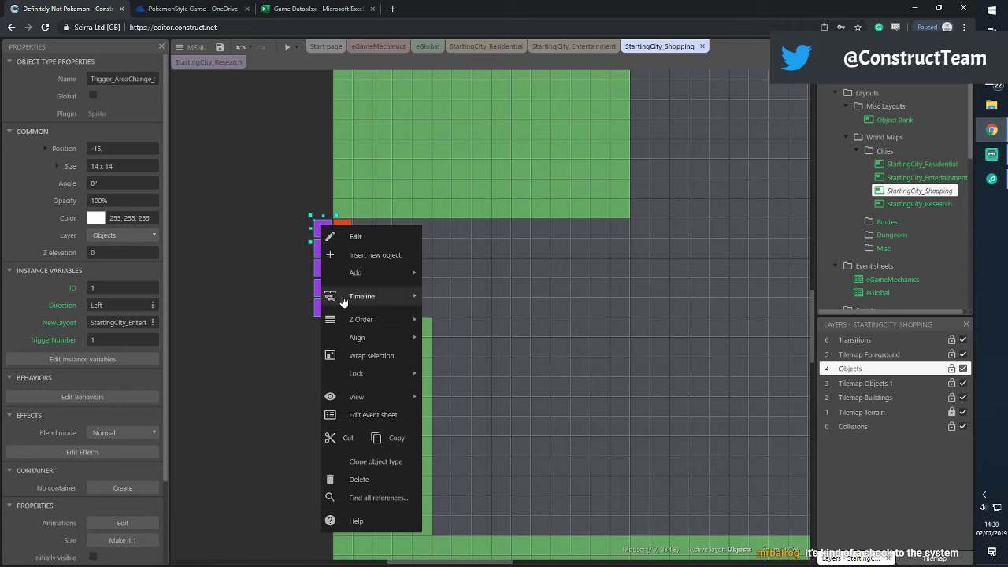
click(294, 206)
drag(301, 196, 332, 345)
click(131, 287)
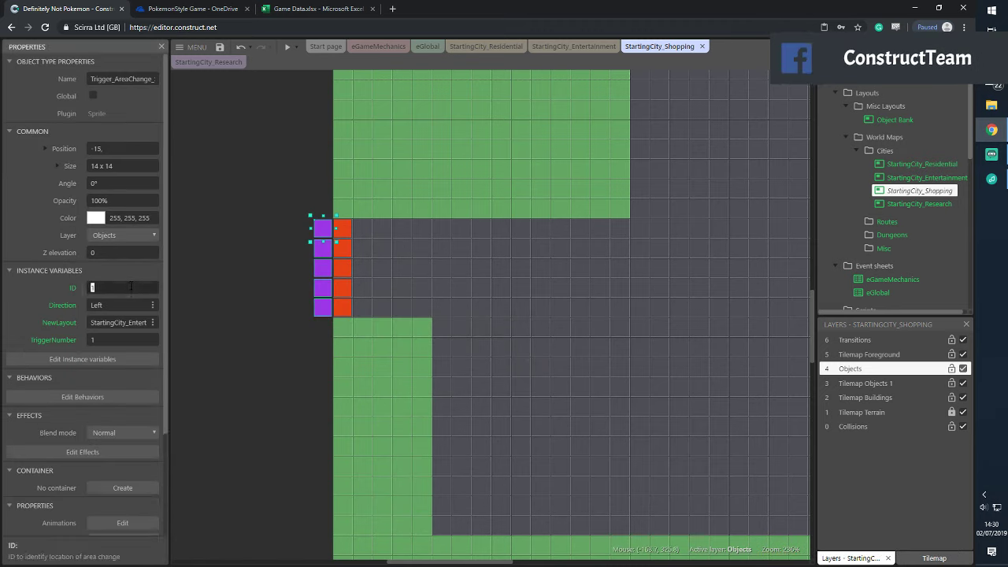
text(5)
click(130, 323)
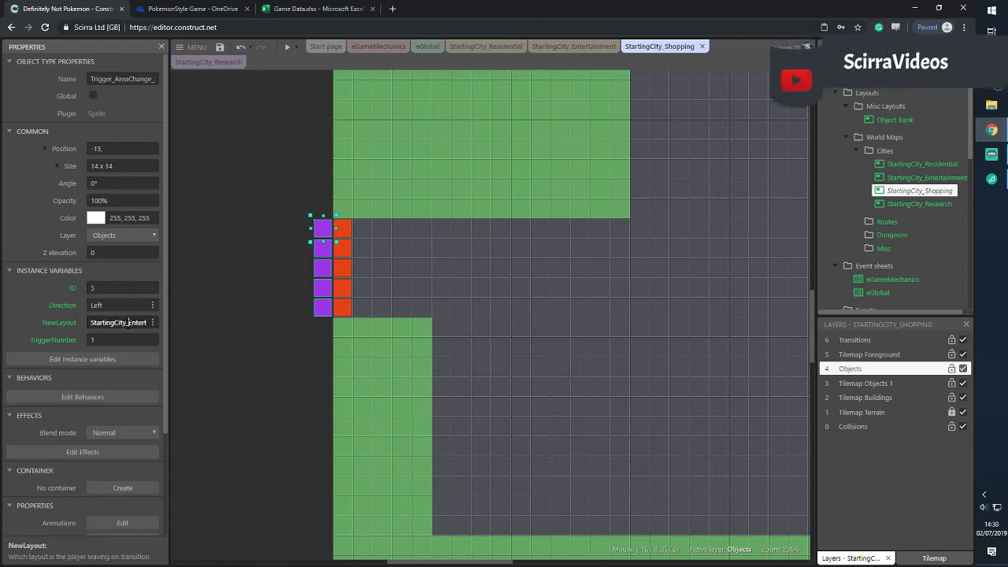
drag(130, 322, 180, 318)
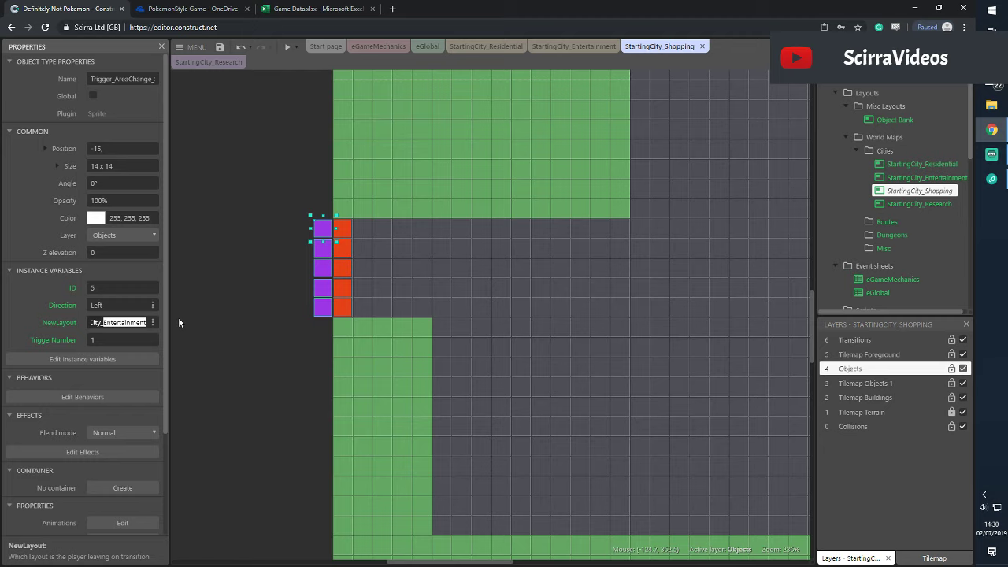
text(Research)
key(Return)
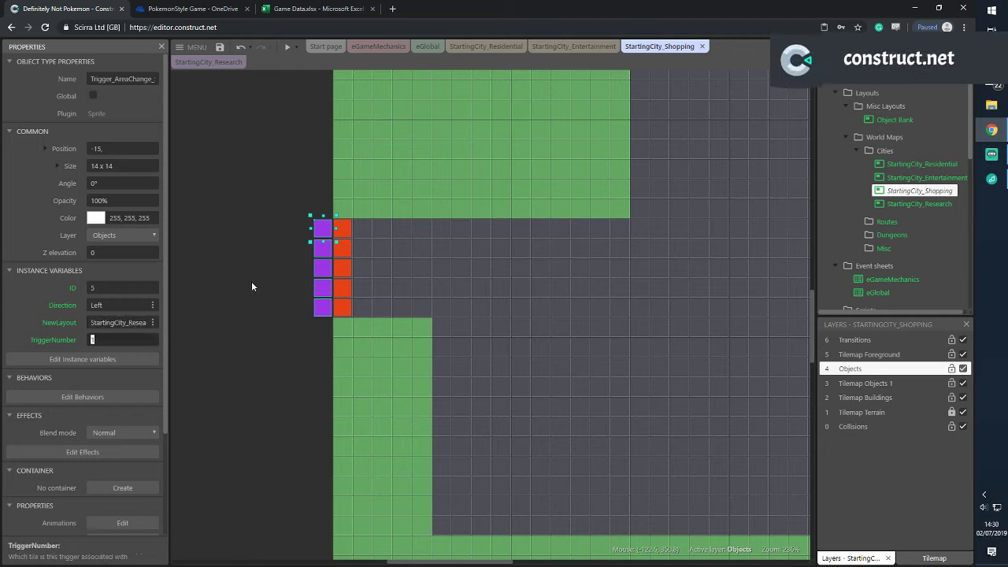
click(271, 272)
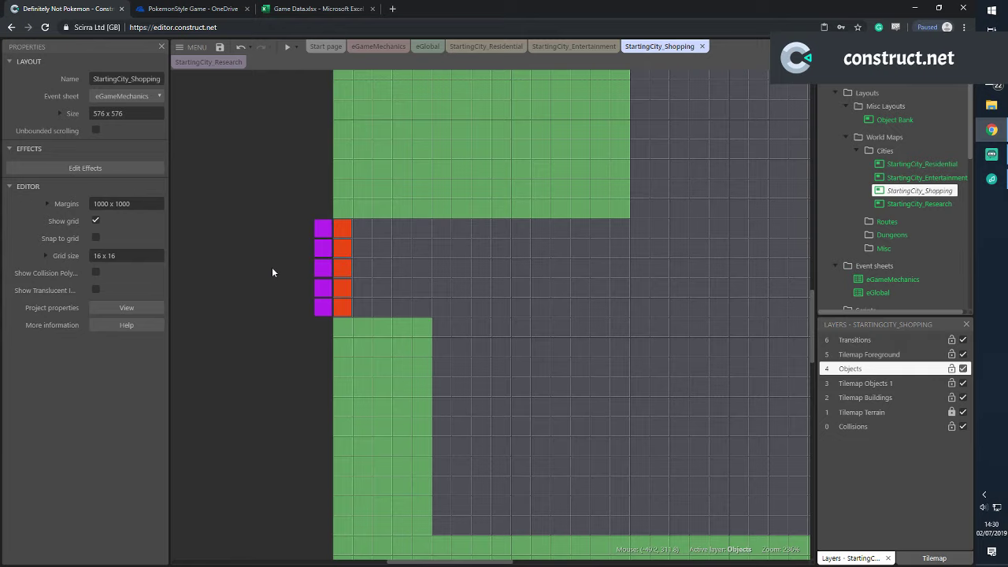
Check the bottom purple trigger's number on the Residential layout for reference
click(485, 45)
drag(511, 563, 443, 564)
scroll(398, 439, down, 2)
click(398, 439)
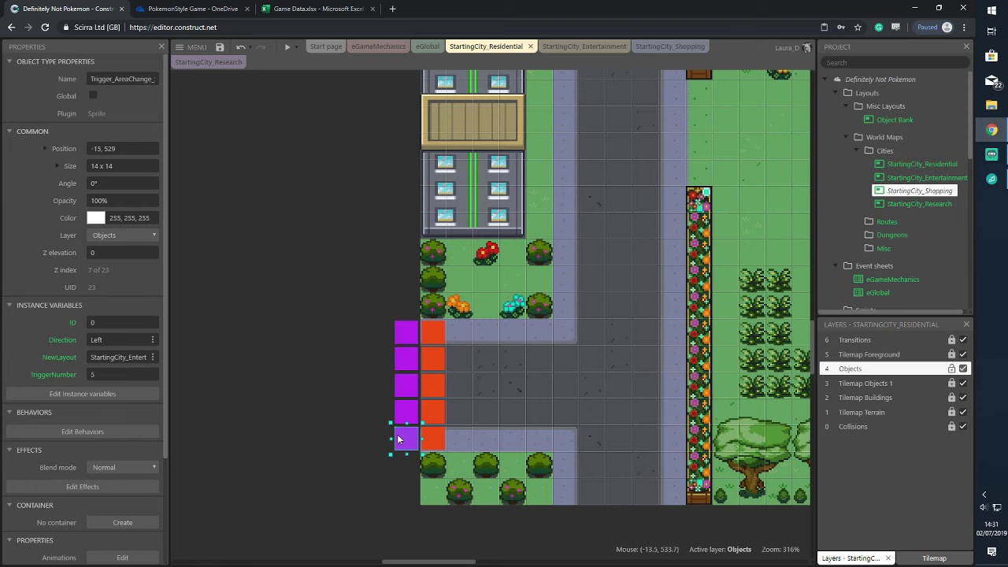
click(666, 48)
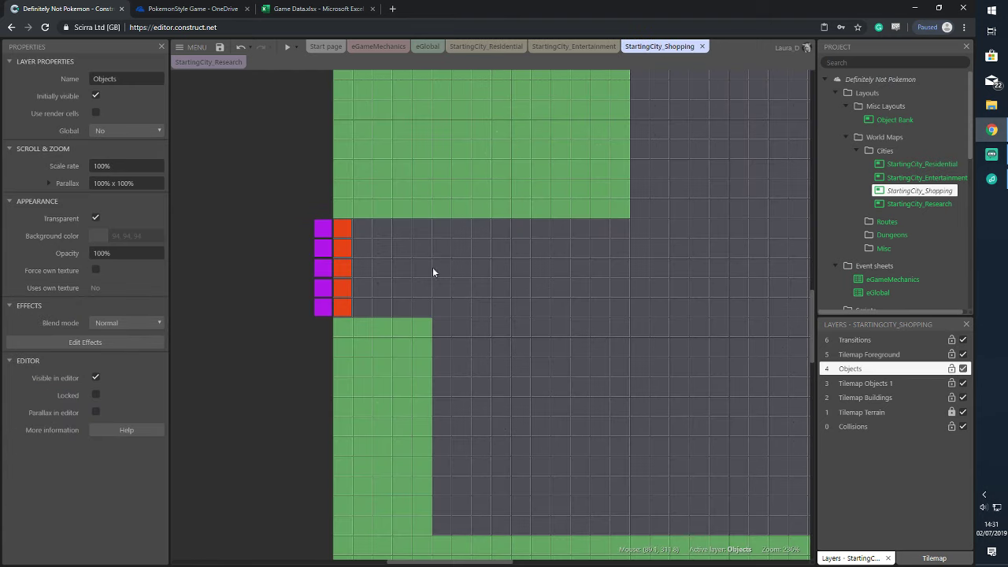
Set the second and third purple triggers to TriggerNumbers 2 and 3
click(331, 230)
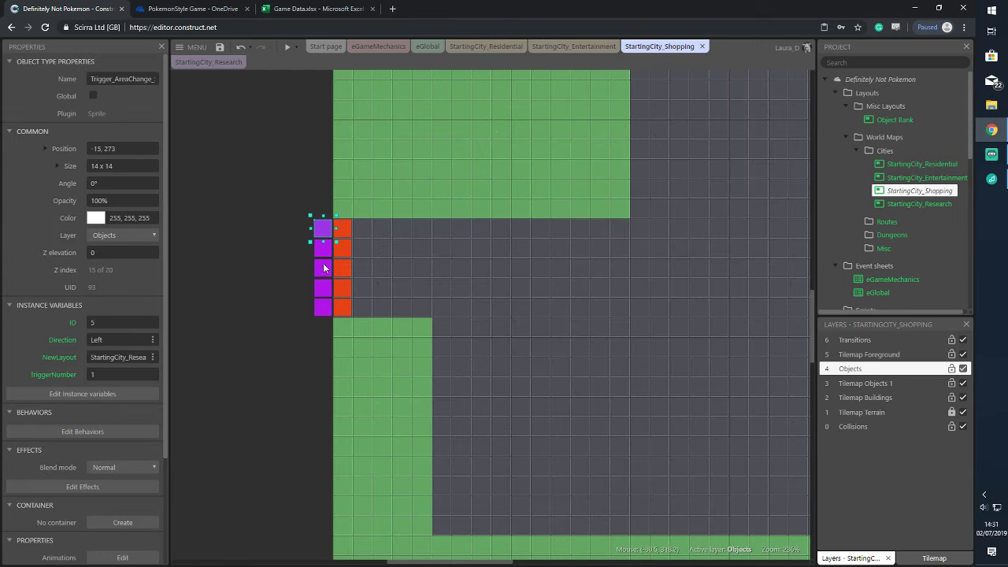
click(273, 270)
click(322, 248)
click(134, 374)
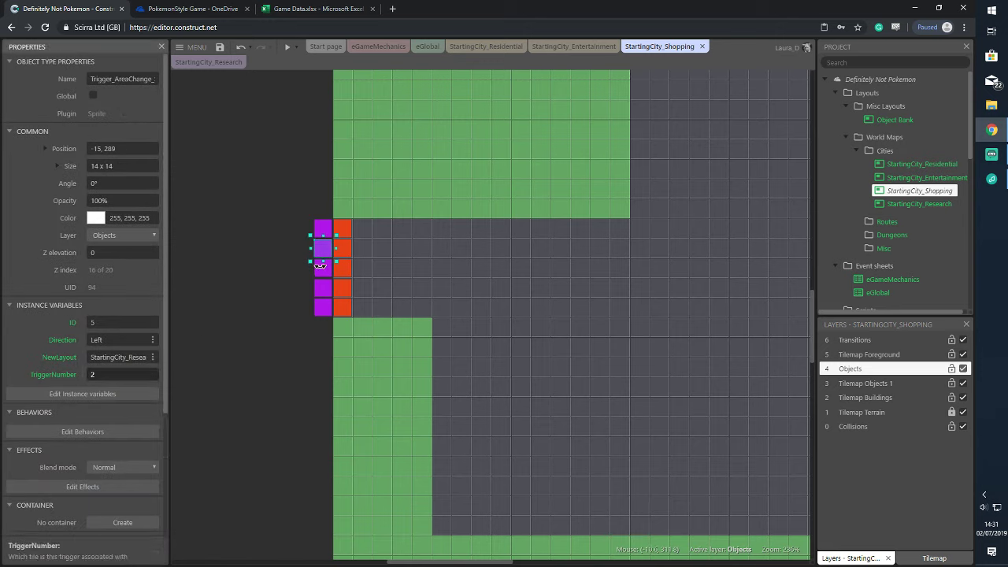
click(324, 275)
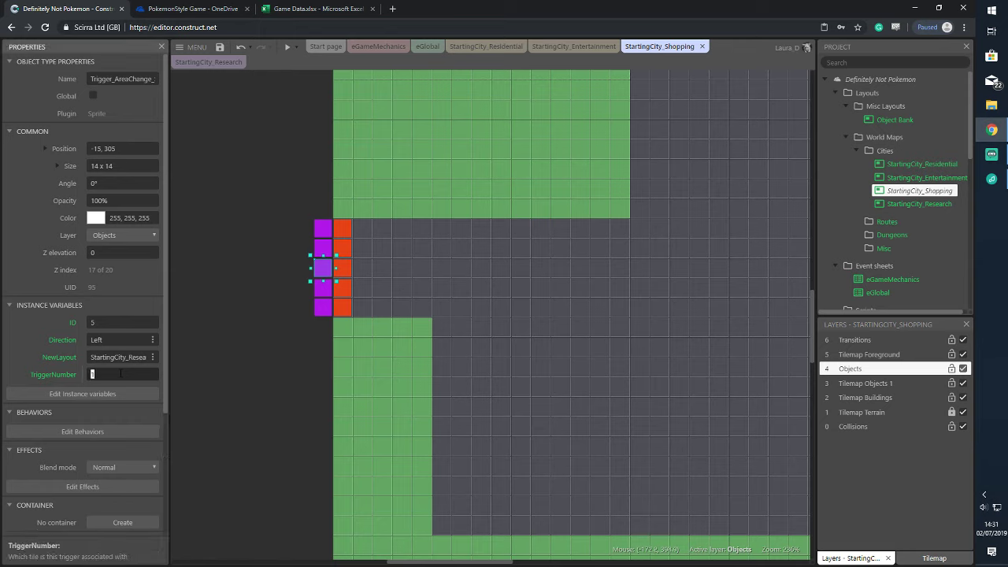
text(4)
key(BackSpace)
text(3)
Set the fourth and fifth purple triggers to TriggerNumbers 4 and 5, then review them
click(320, 296)
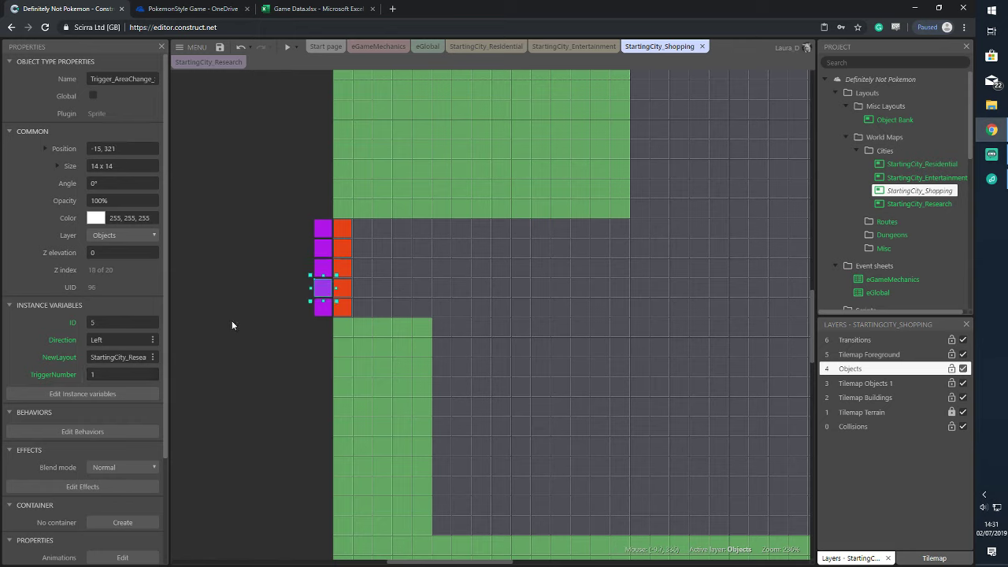
click(118, 374)
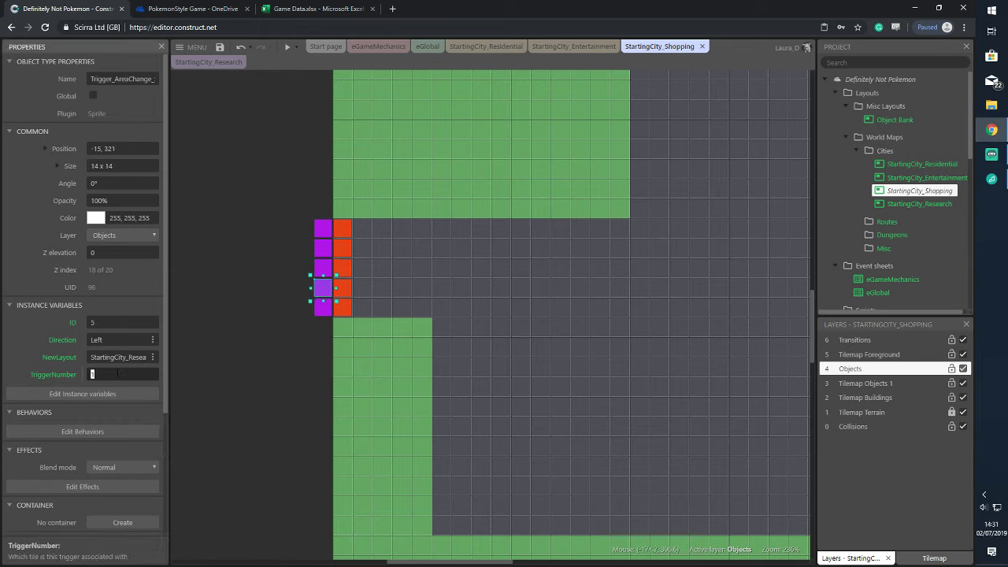
click(321, 313)
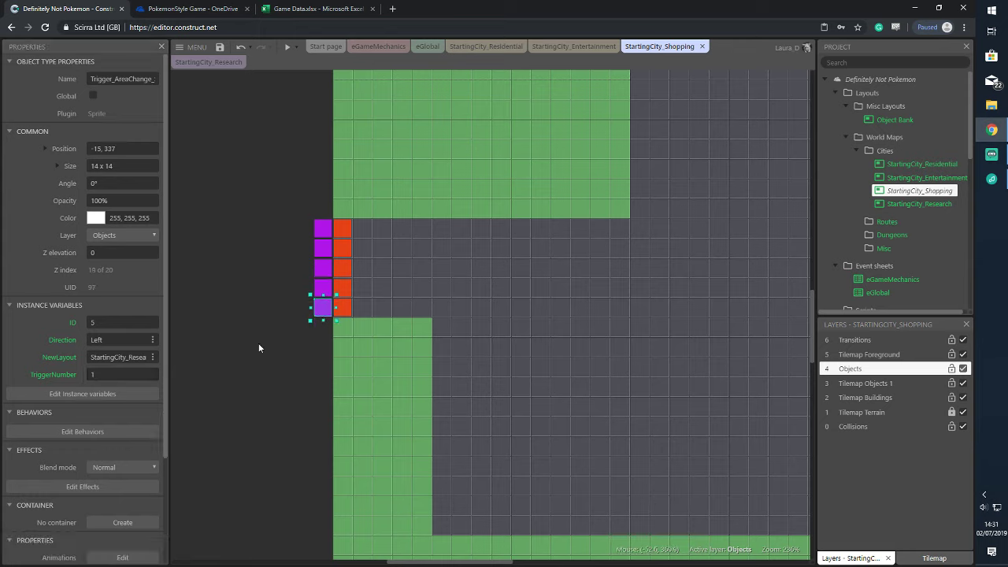
click(128, 376)
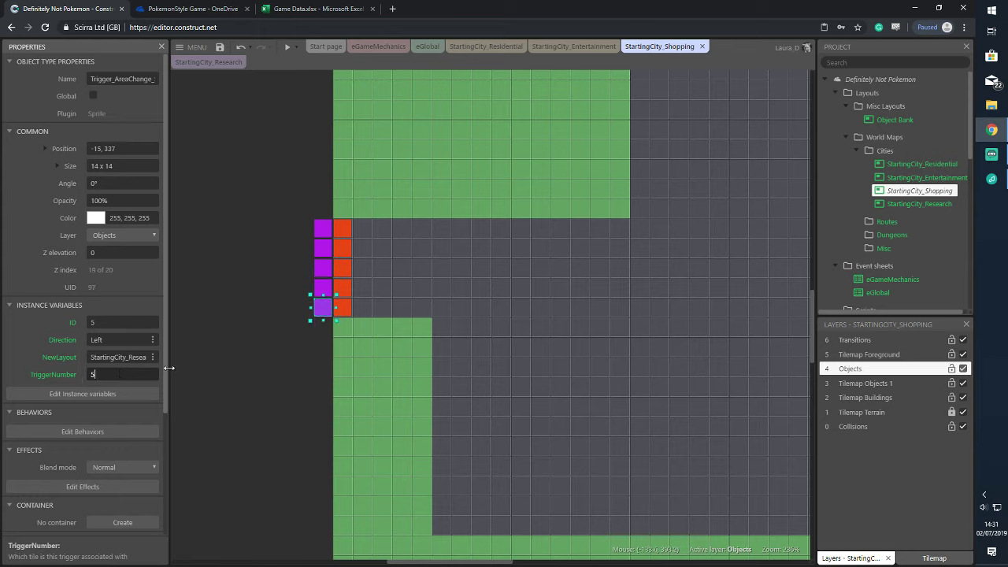
click(205, 343)
click(323, 290)
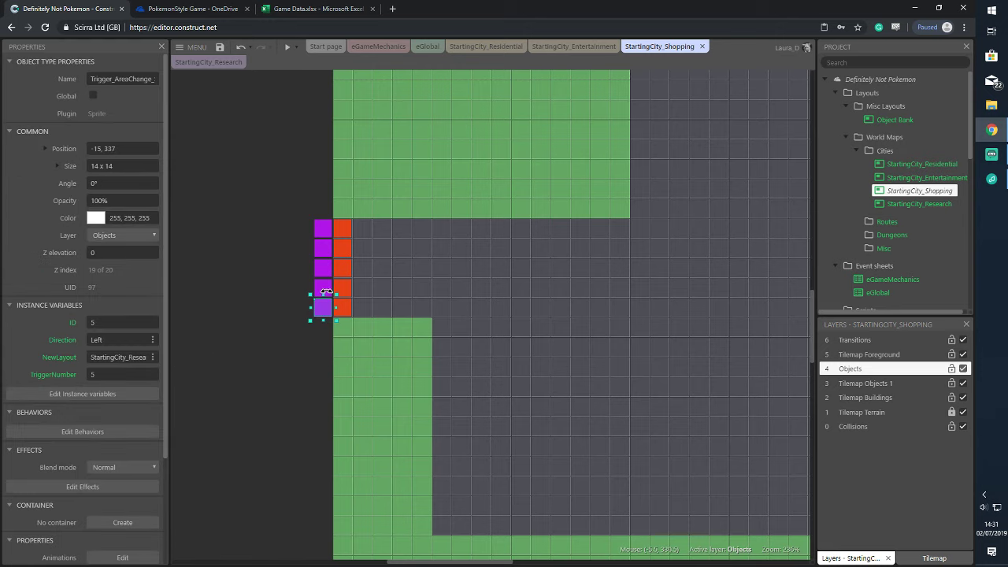
click(323, 269)
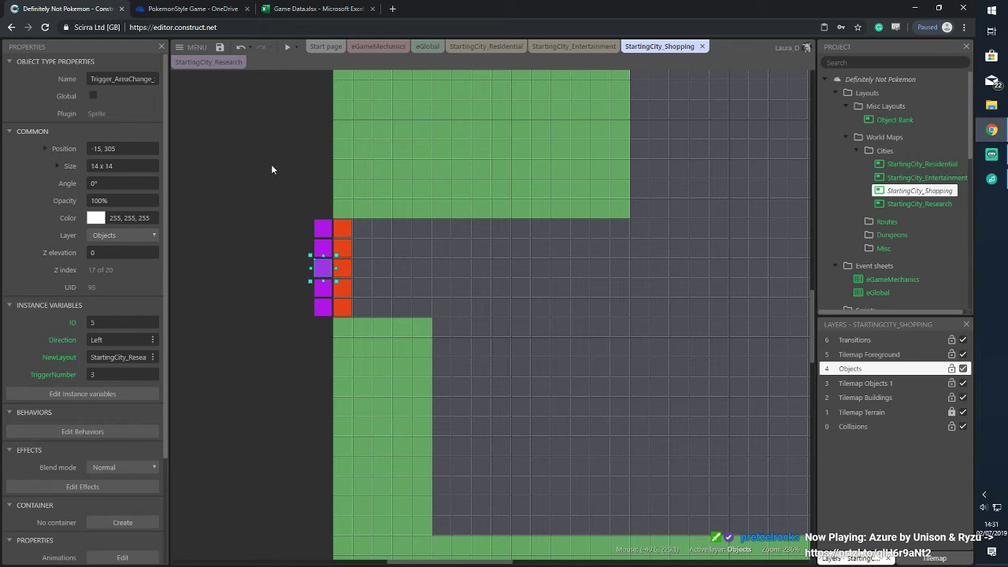
Select the whole orange trigger column on the Shopping layout and set its ID to 6
click(346, 229)
click(323, 228)
click(349, 229)
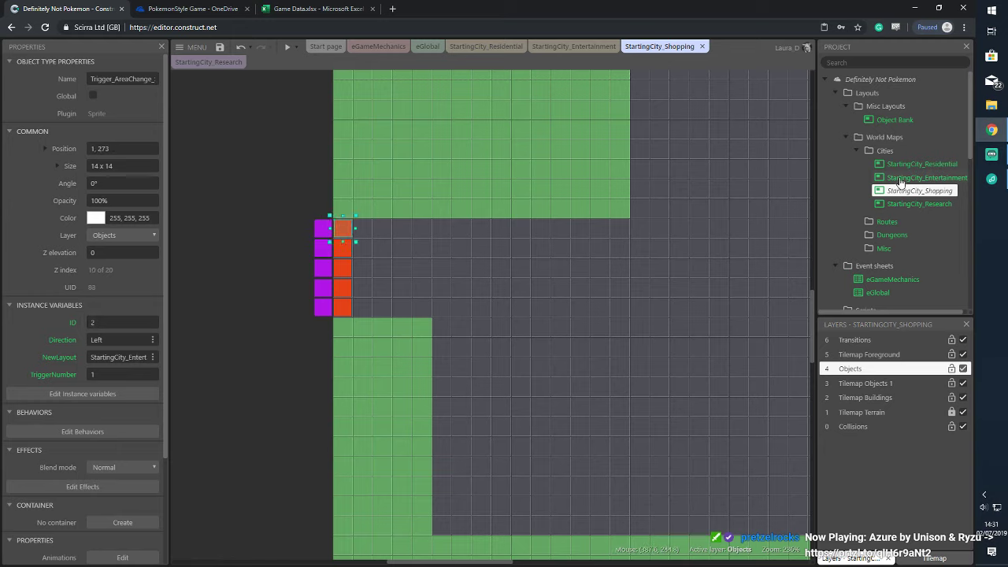
click(925, 204)
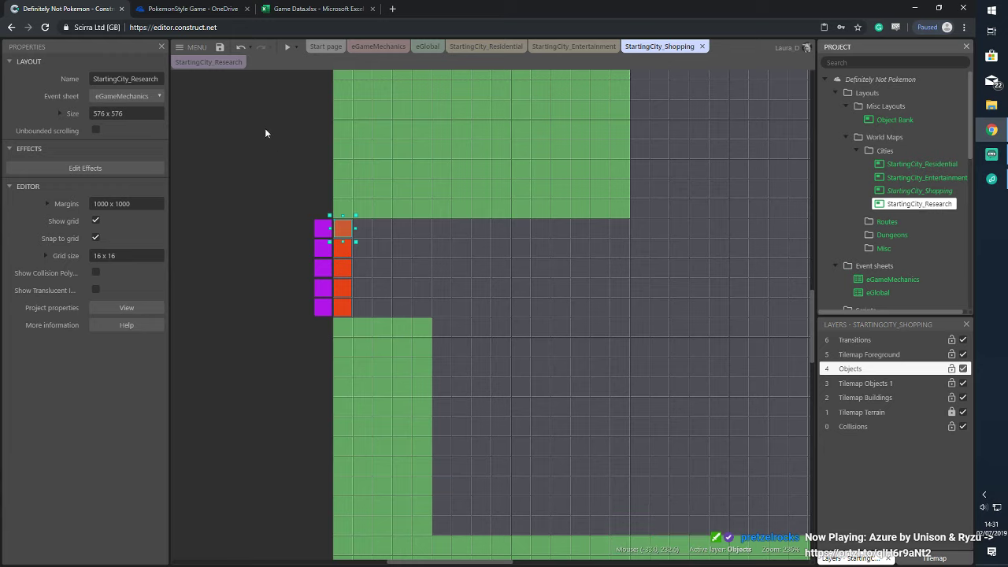
click(345, 230)
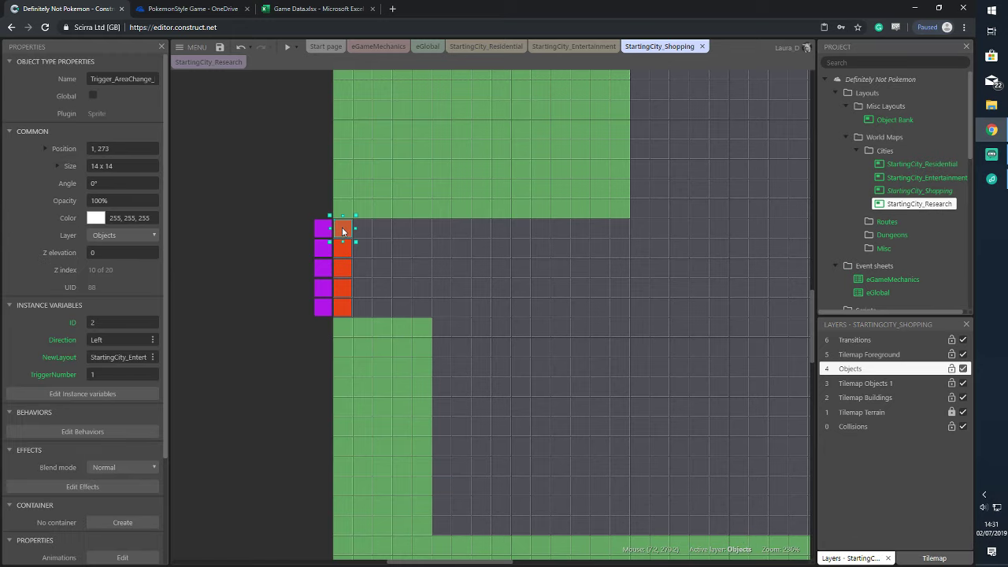
drag(341, 213, 366, 333)
drag(331, 206, 376, 337)
click(110, 287)
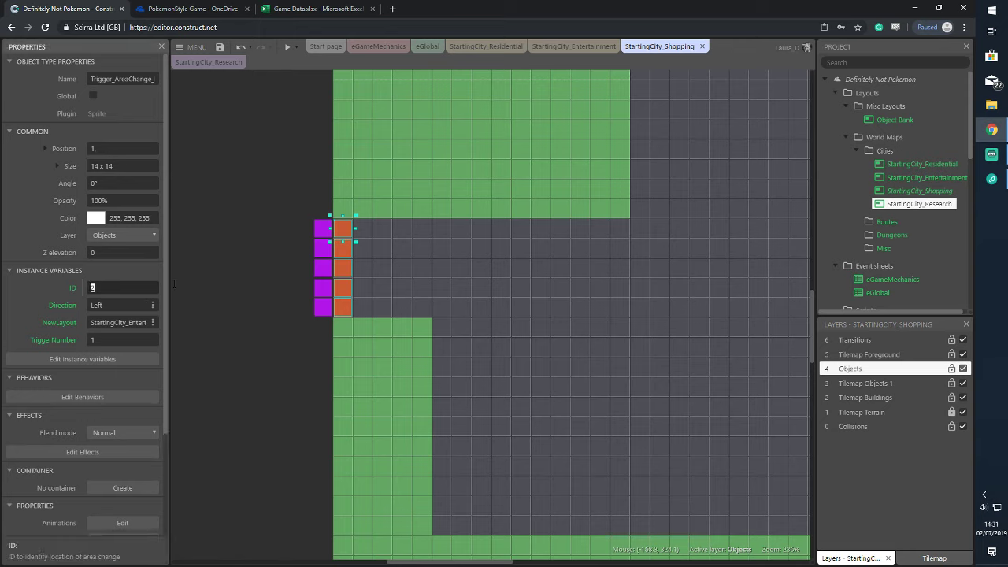
text(6)
Set the orange triggers' direction to Right and destination layout to StartingCity_Shopping
click(138, 322)
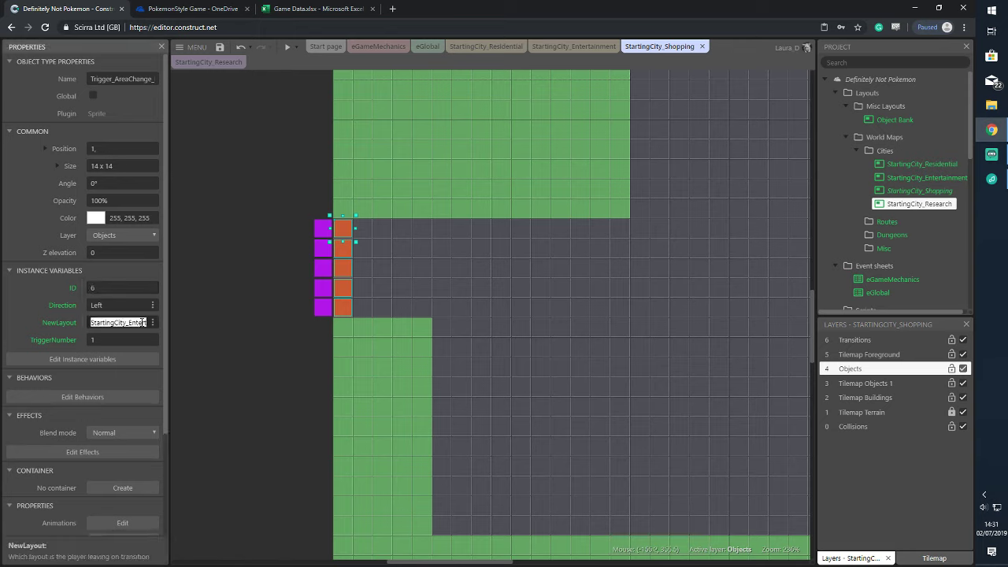
drag(128, 322, 190, 319)
click(130, 304)
text(Right)
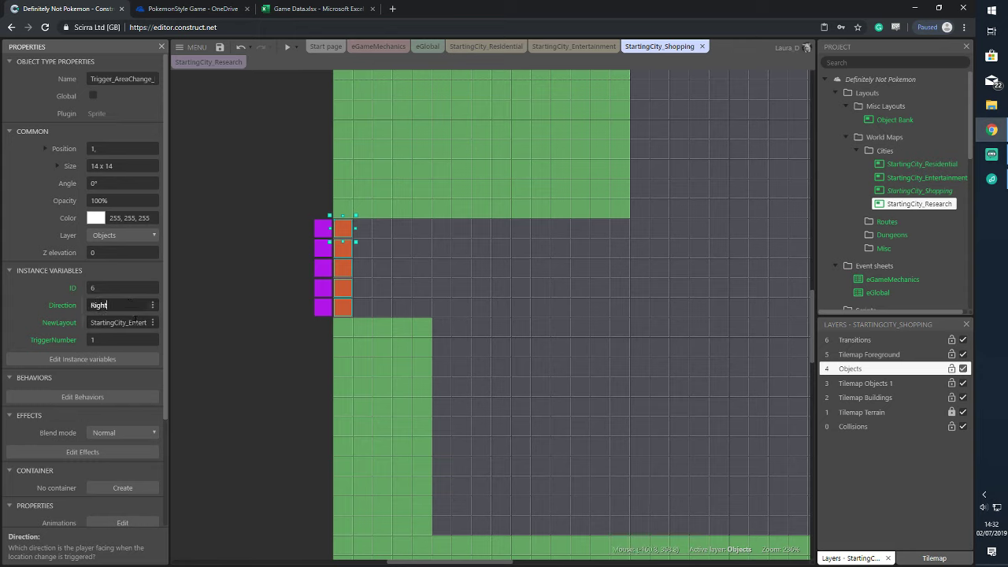
click(129, 322)
text(StartingCity_SA)
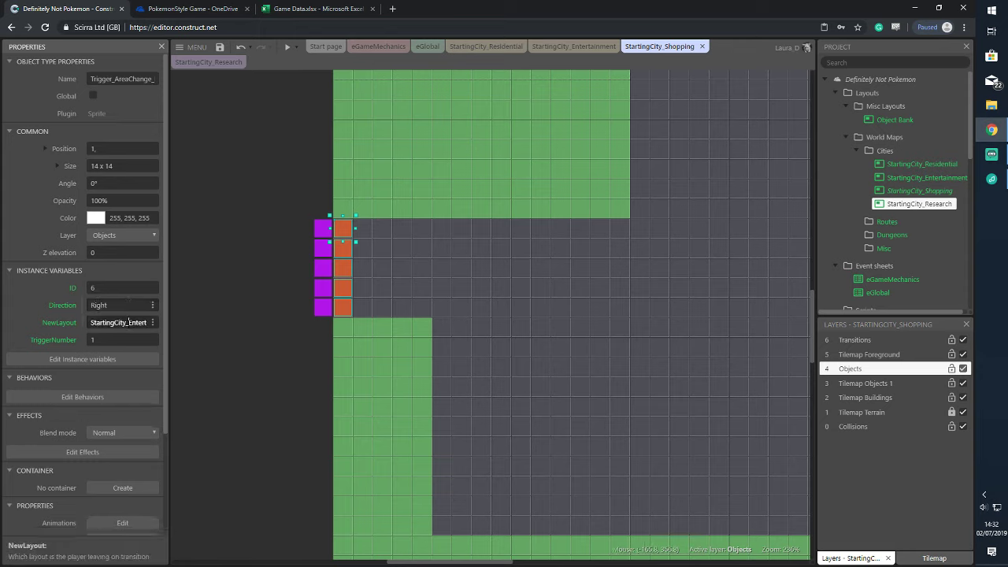
key(BackSpace)
key(BackSpace)
text(Shopp)
key(ctrl+n)
click(963, 8)
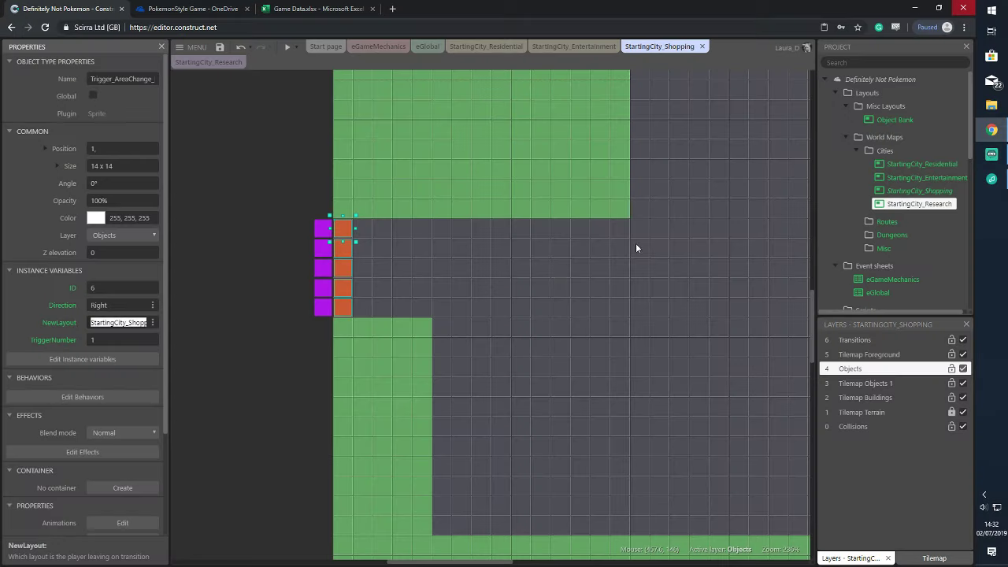
click(120, 321)
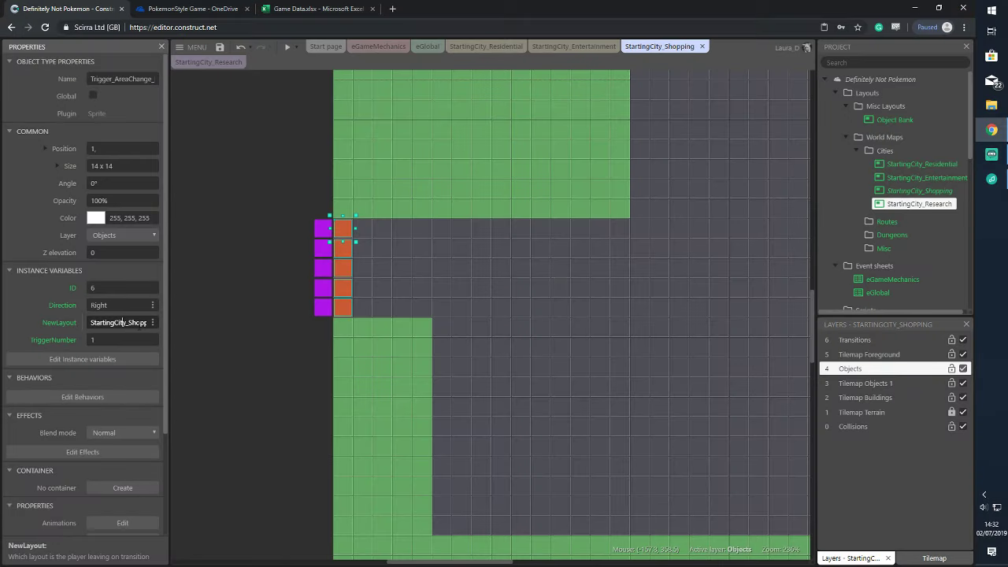
key(End)
text(ing)
key(Tab)
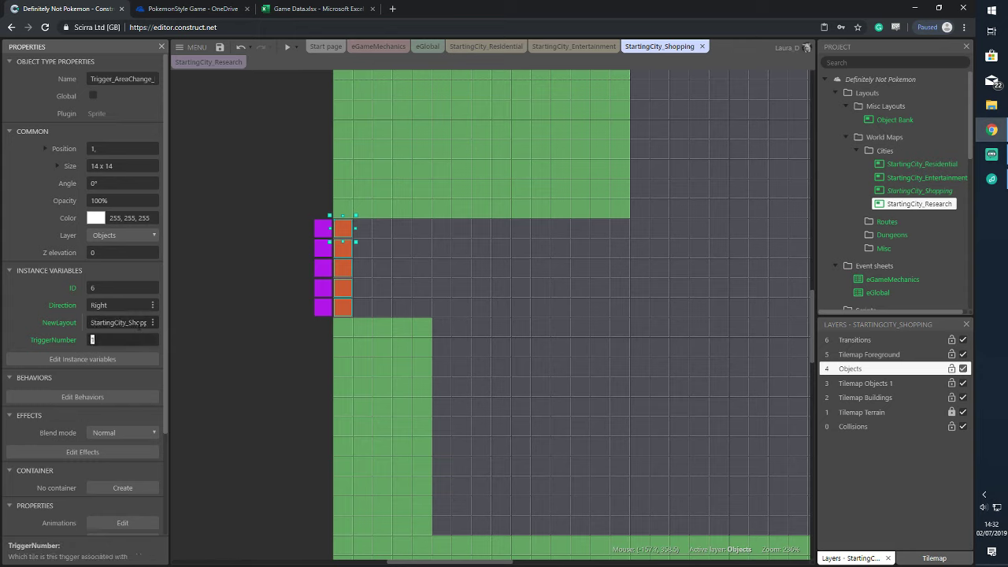
Number the lower orange triggers 3, 4 and 5 from top down
click(248, 261)
click(347, 226)
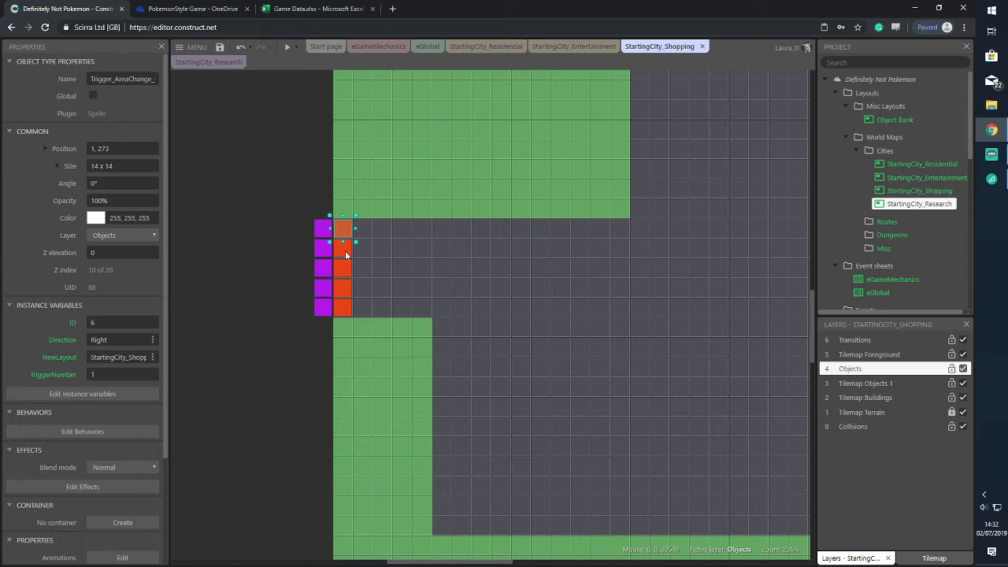
click(346, 265)
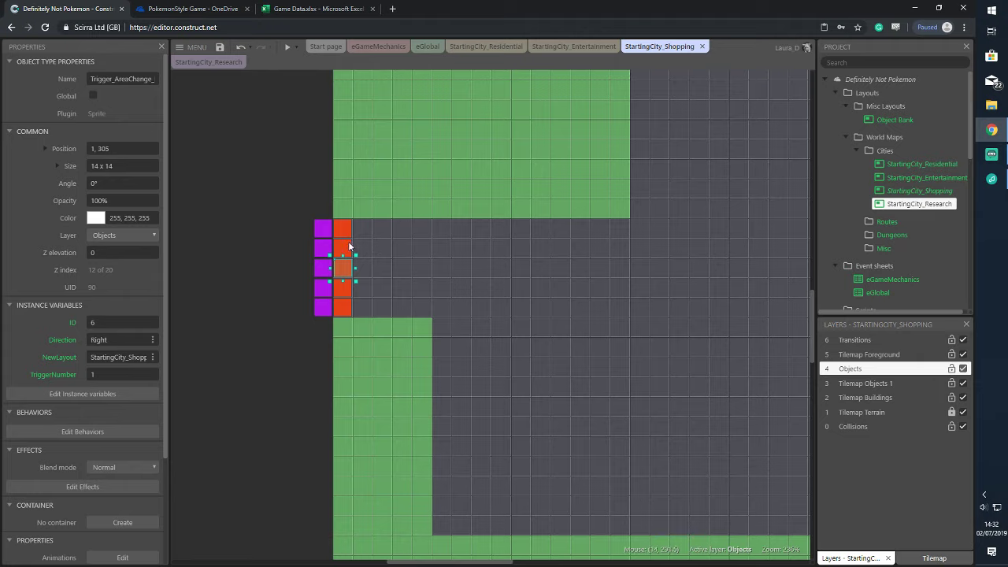
click(345, 245)
click(112, 374)
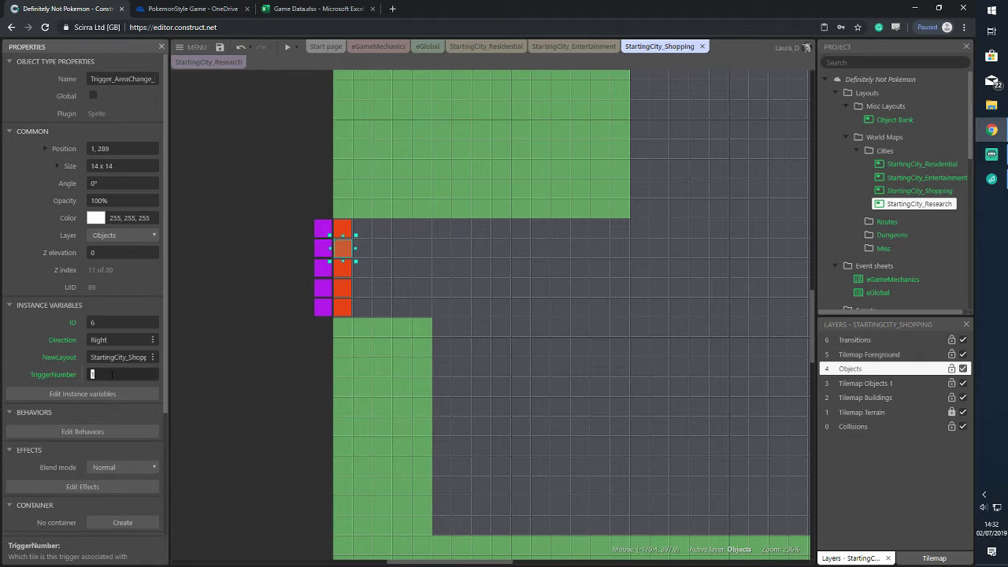
ctrl+scroll(337, 296, up, 4)
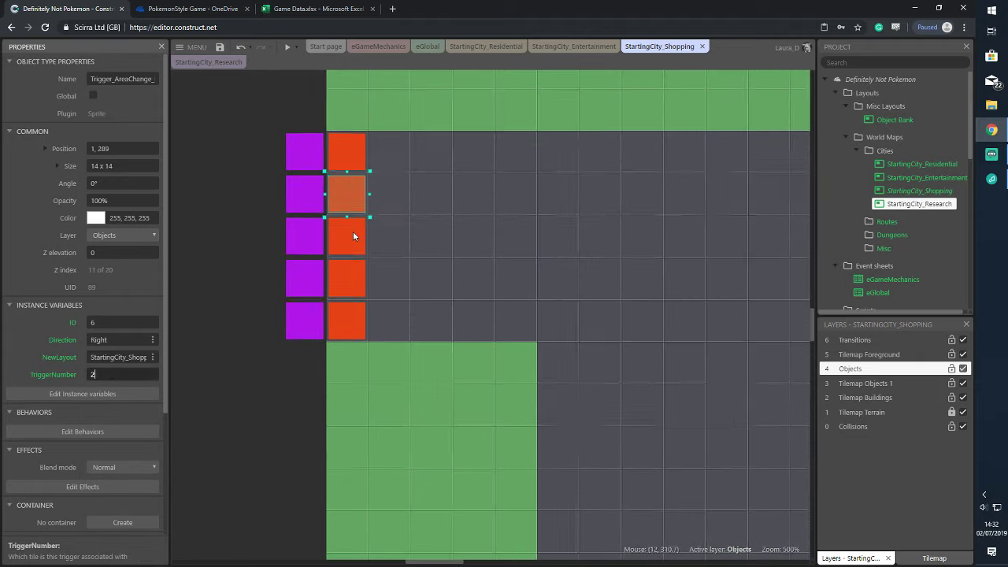
click(353, 230)
click(123, 376)
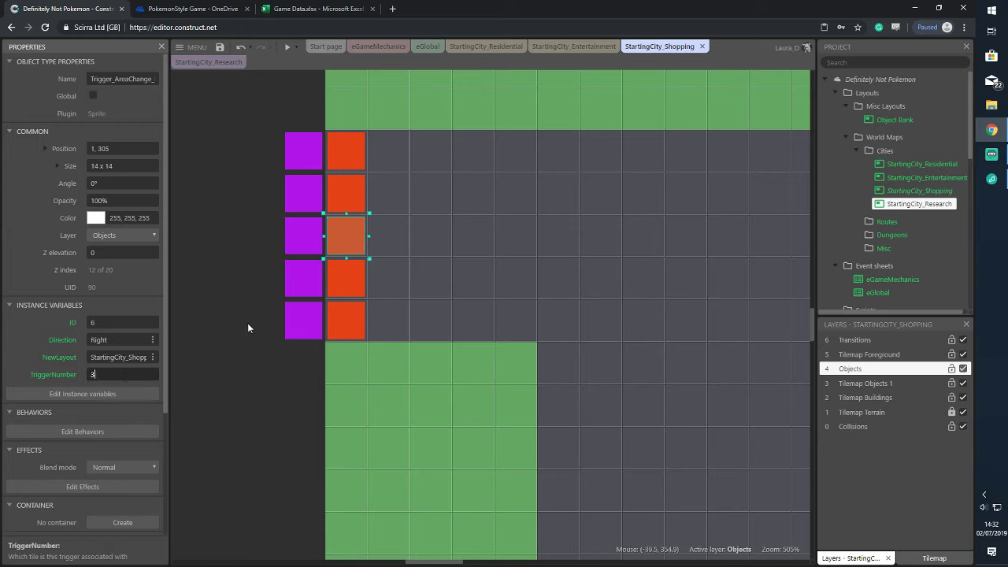
click(335, 272)
click(95, 377)
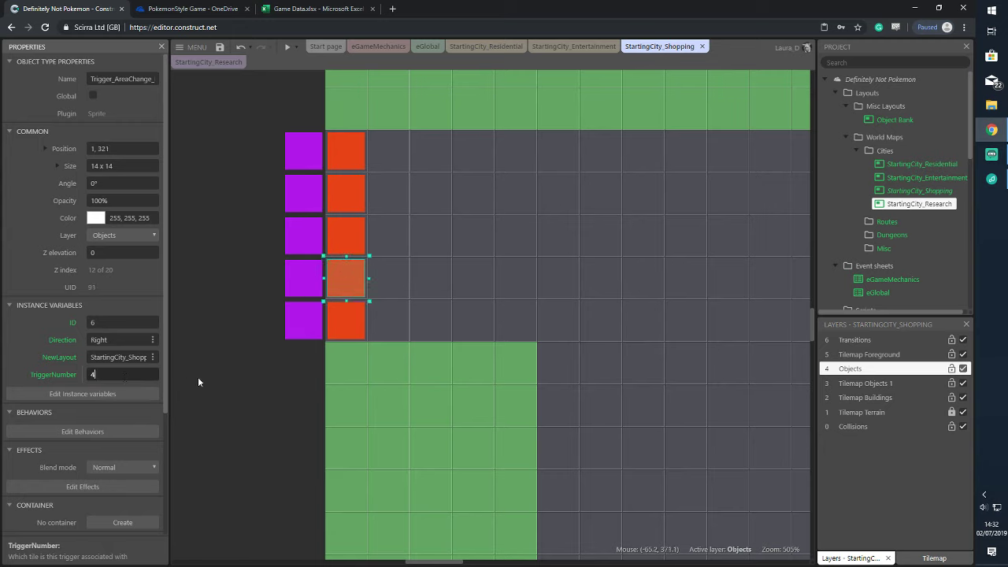
click(339, 322)
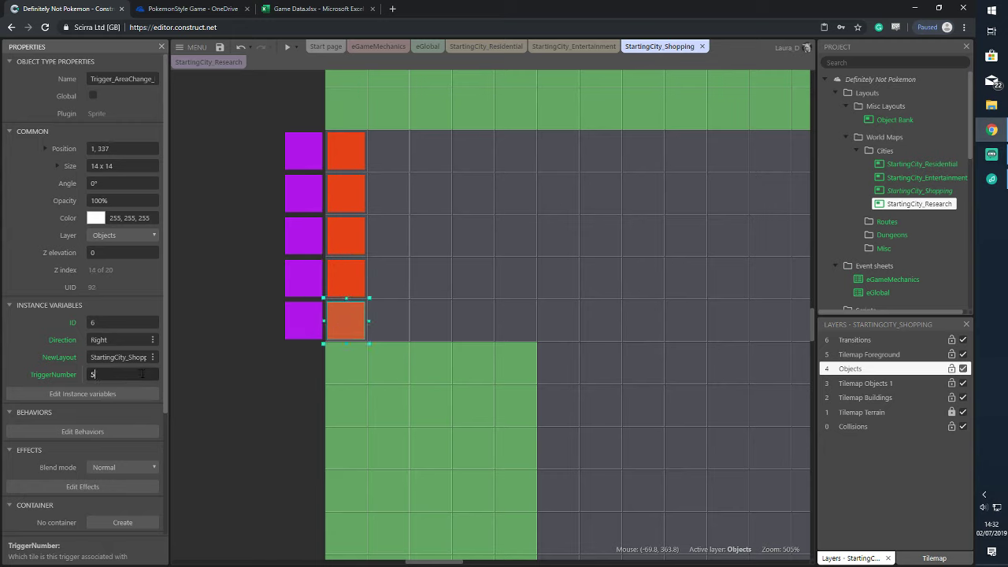
click(274, 304)
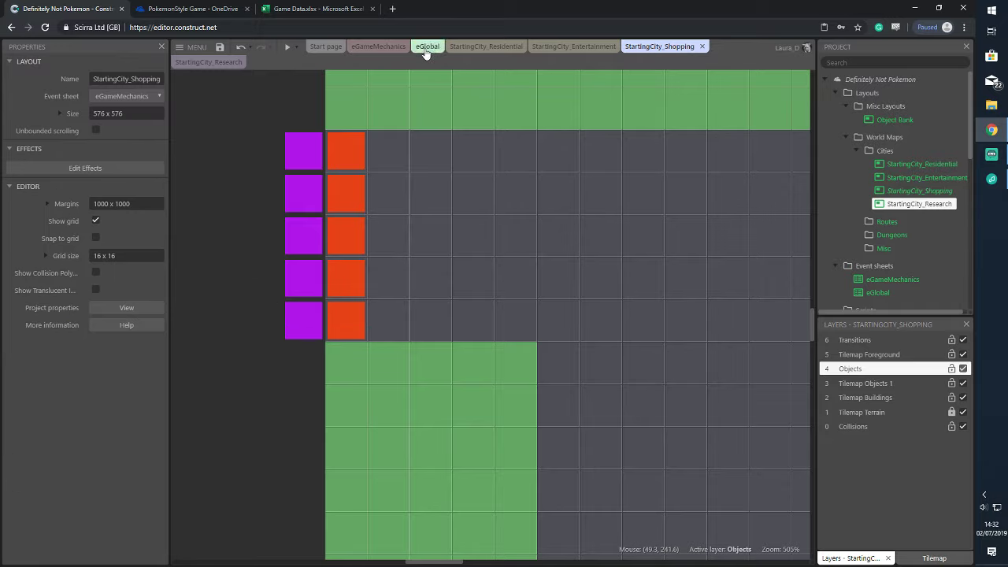
On StartingCity_Research, drag in the red receiver triggers at the road's right edge
click(208, 61)
ctrl+scroll(744, 304, up, 5)
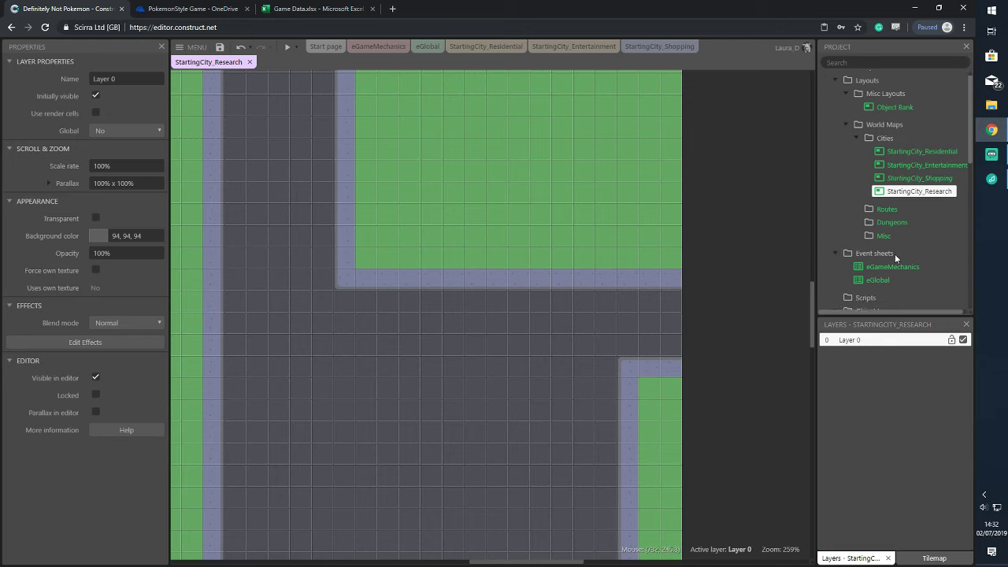
scroll(895, 256, down, 5)
drag(914, 279, 649, 371)
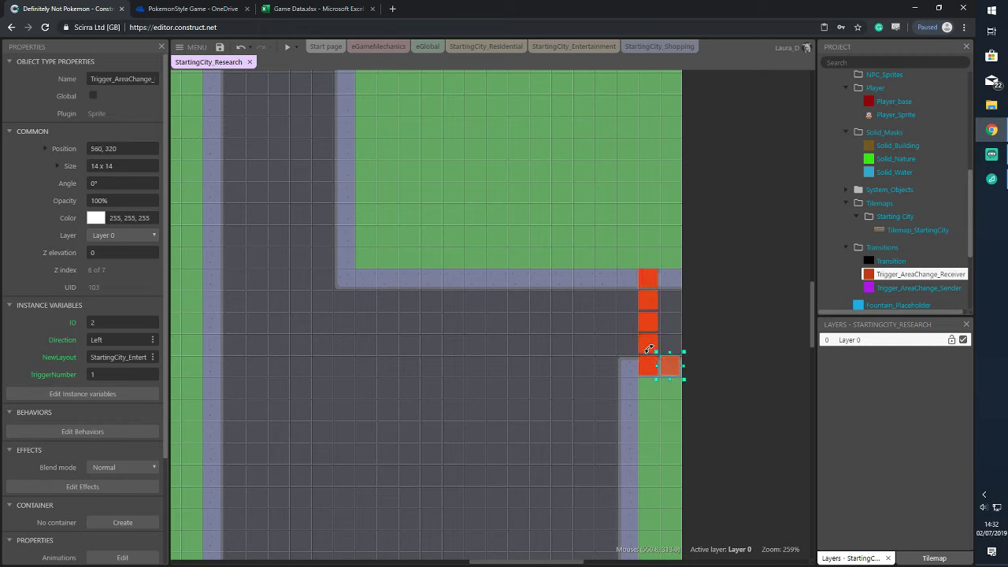
key(Escape)
key(ctrl+z)
key(ctrl+z)
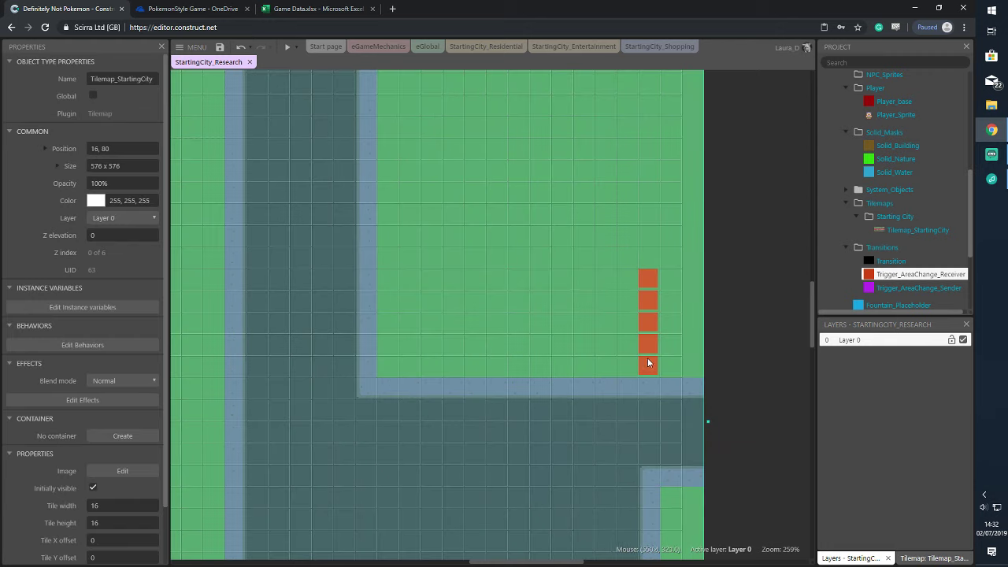
key(ctrl+z)
Lock the tilemap, shift the red column one tile right, and place a purple sender beside it
right_click(547, 147)
mouse_move(645, 279)
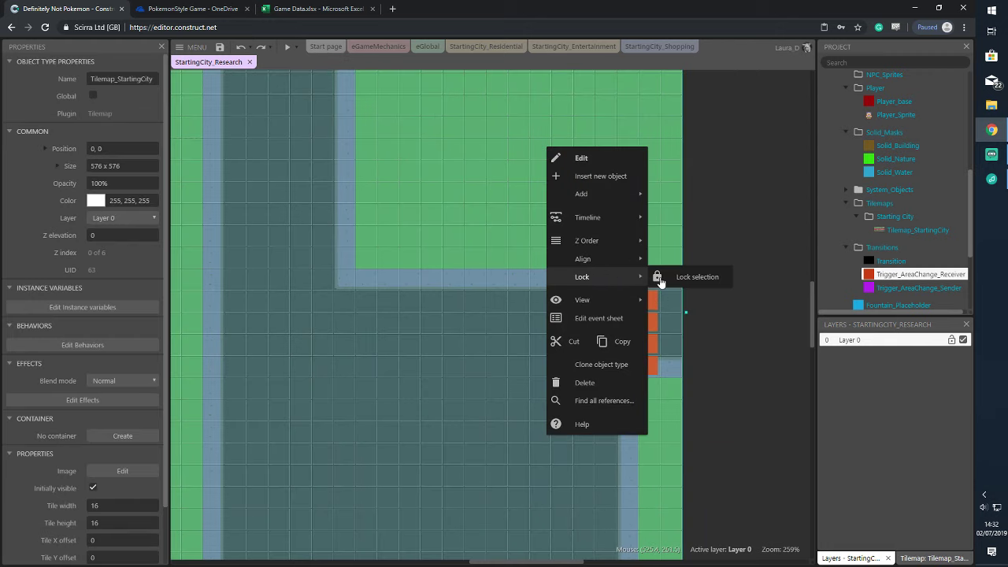
click(696, 277)
click(647, 278)
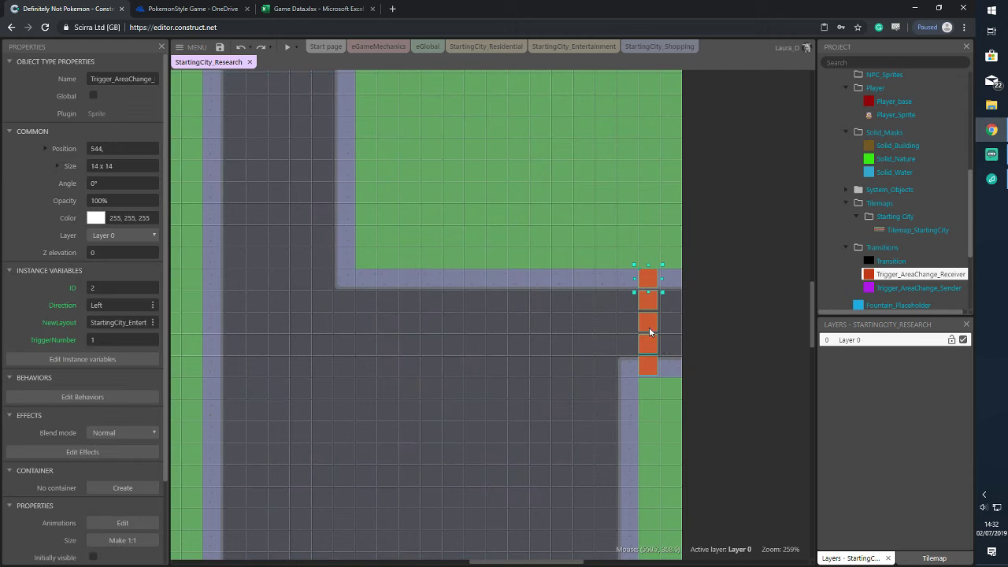
drag(647, 329, 662, 327)
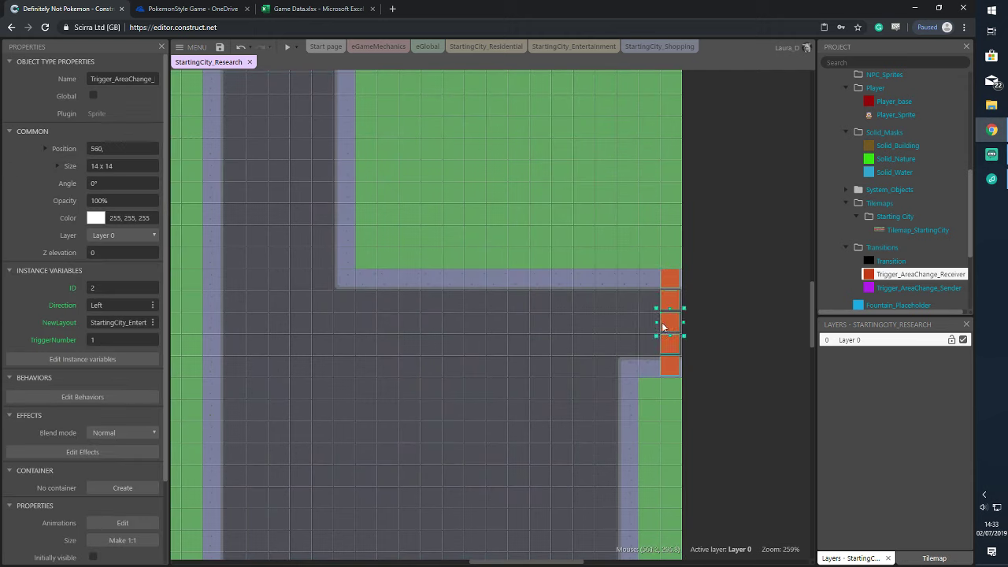
click(713, 286)
drag(917, 288, 692, 366)
Select both trigger columns and try nudging them with the arrow keys
click(760, 288)
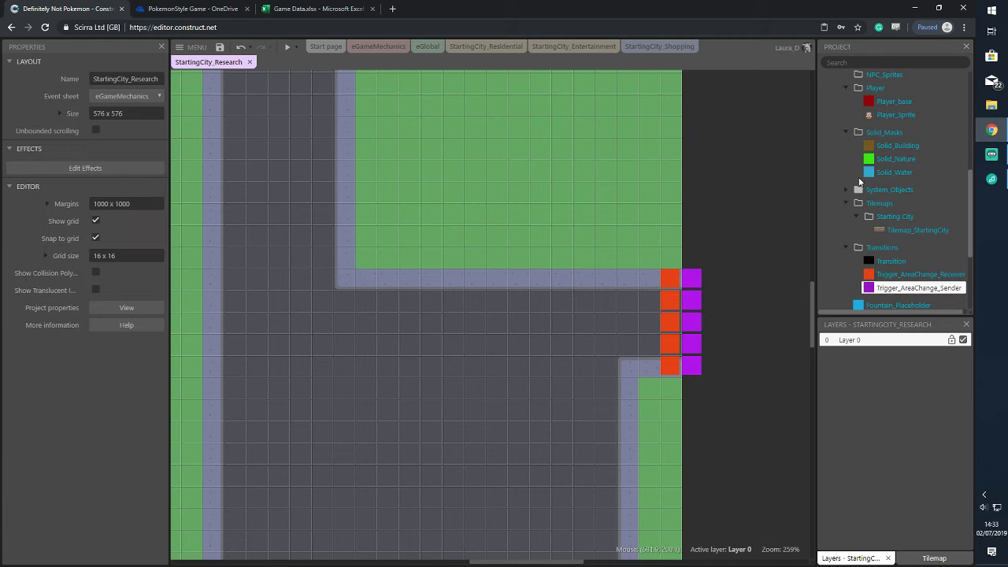
scroll(882, 157, up, 5)
click(917, 204)
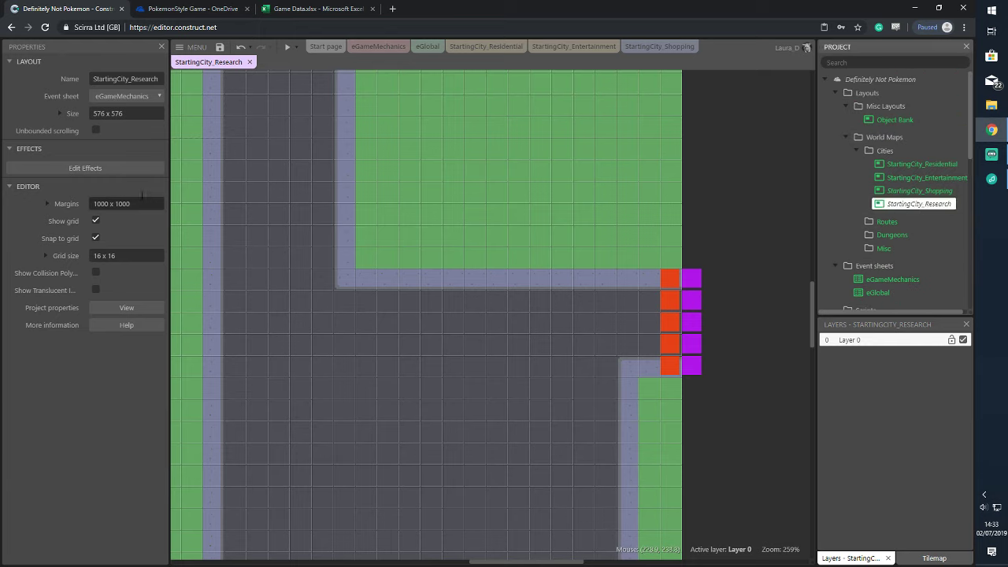
drag(649, 249, 732, 398)
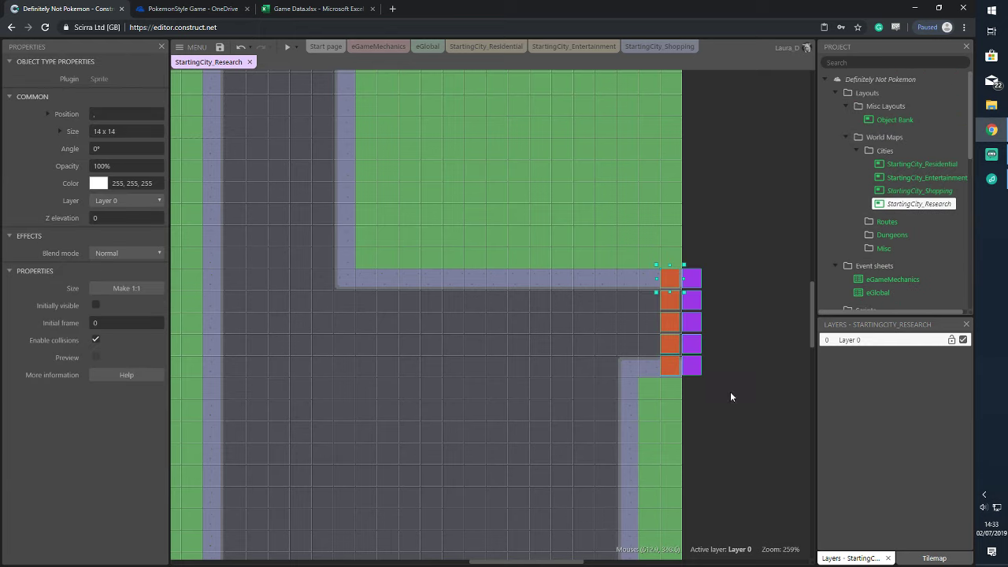
key(Right)
key(Left)
key(Delete)
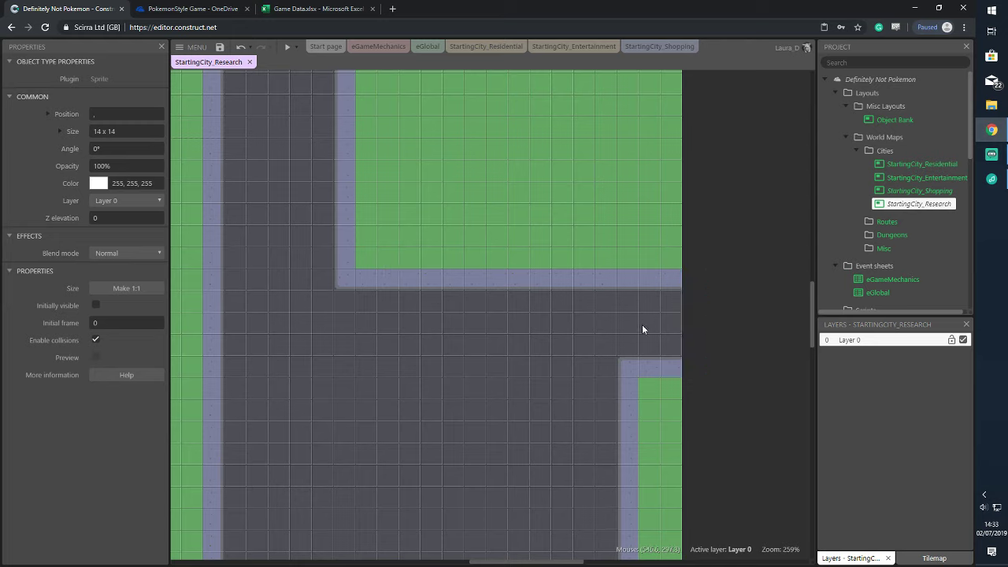
key(ctrl+z)
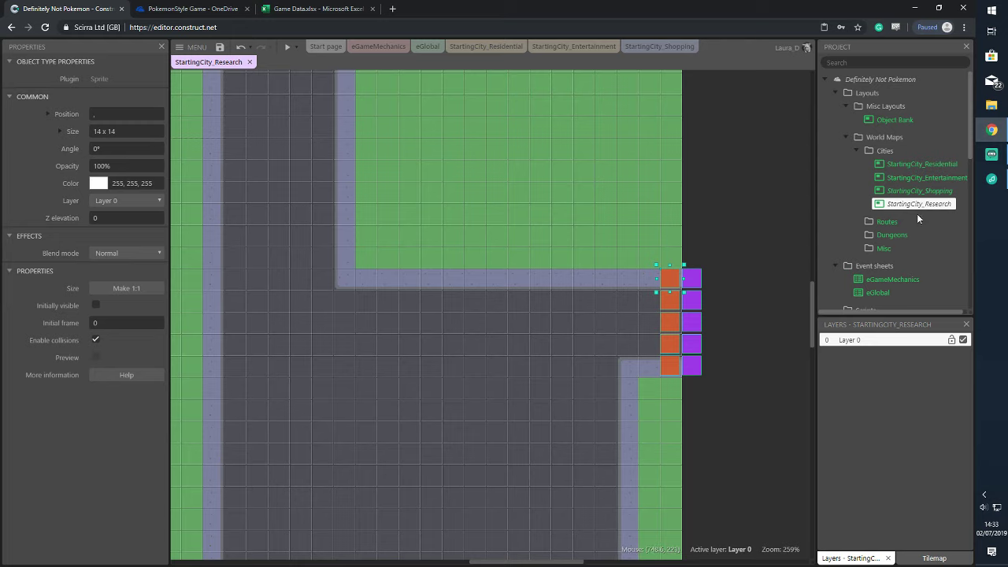
Turn off Snap to grid, nudge both columns right and down, then re-enable snapping
click(916, 207)
click(96, 238)
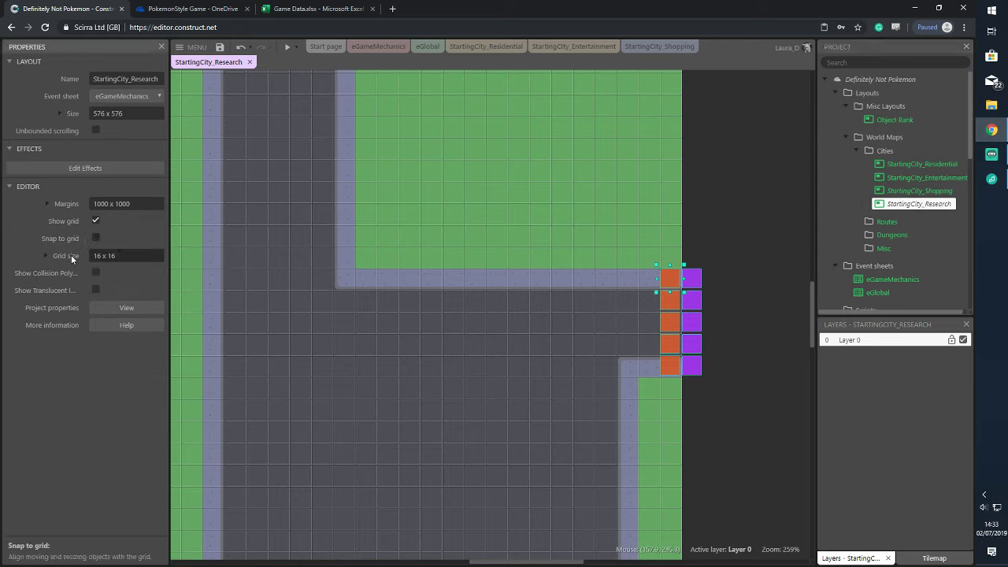
drag(643, 268, 743, 386)
key(Right)
key(Down)
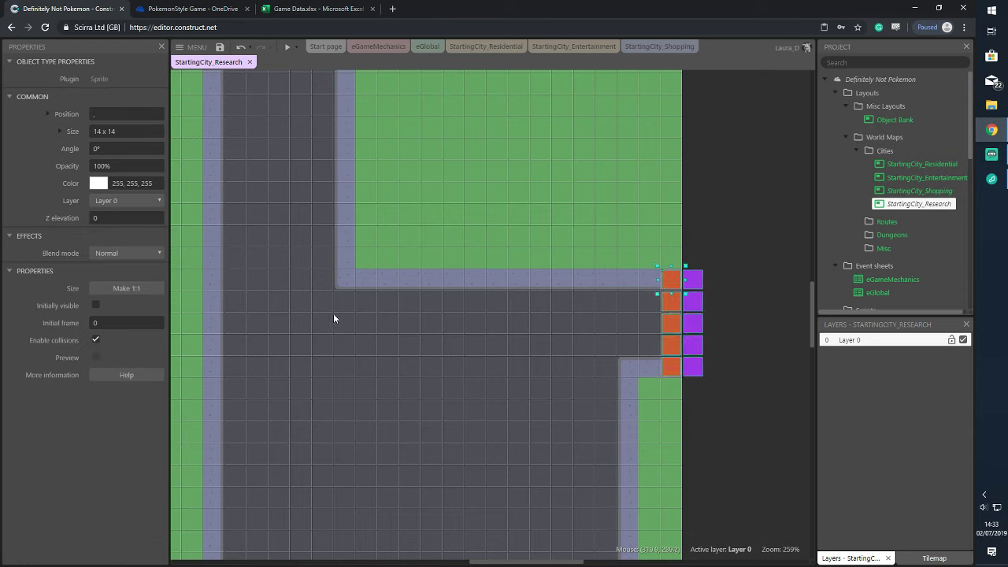
click(906, 204)
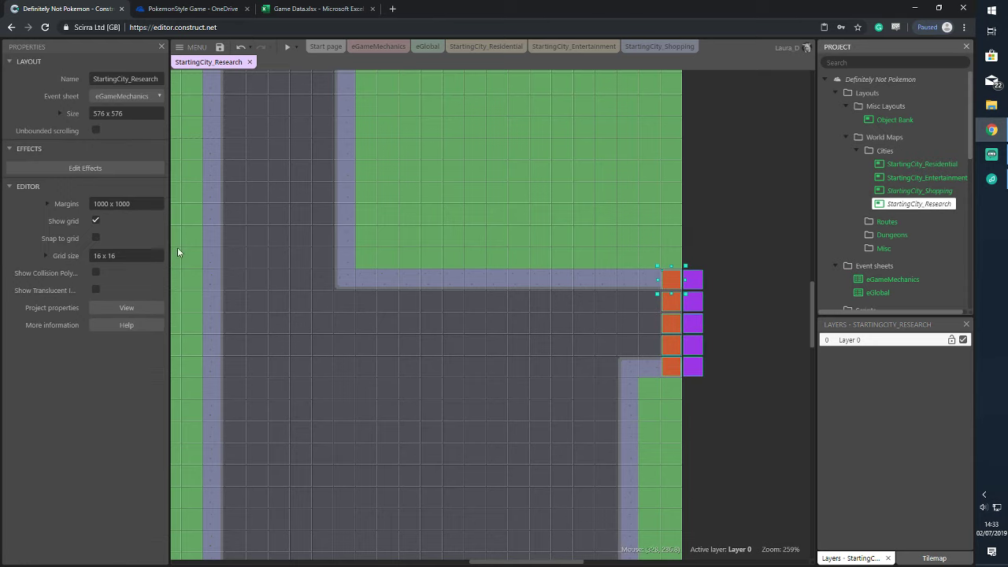
click(96, 238)
click(704, 273)
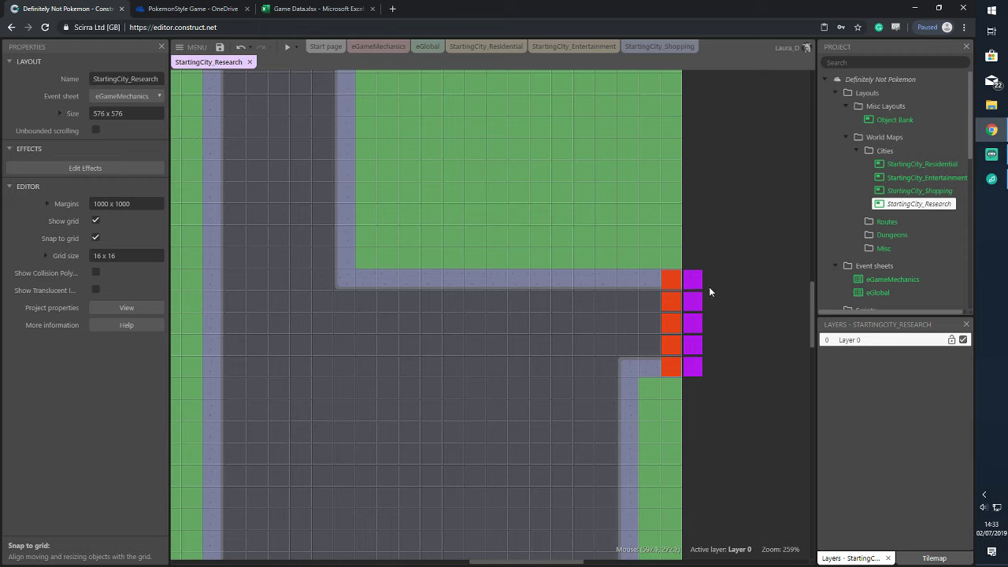
click(694, 281)
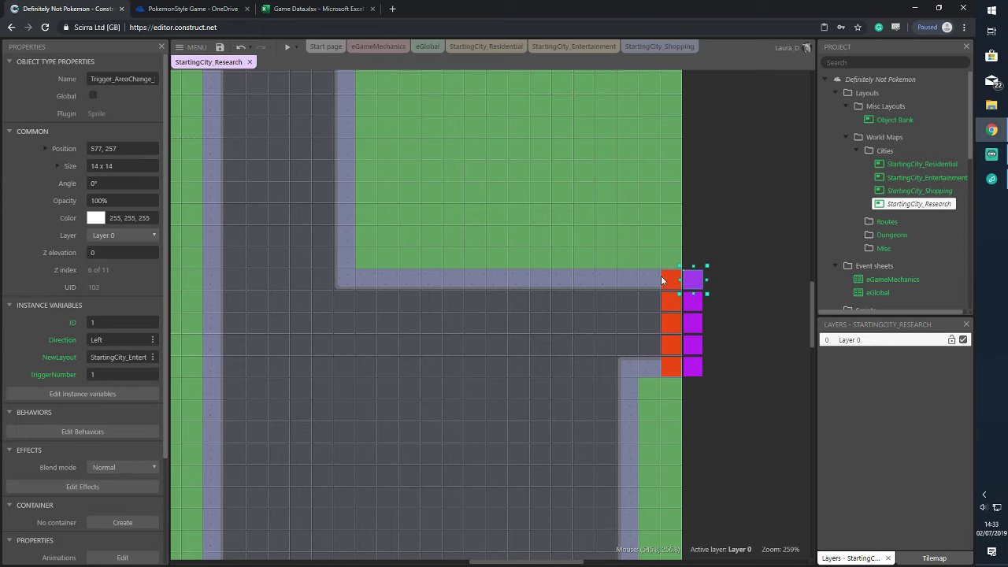
Give the top red trigger ID 5 and change its NewLayout from Entertainment to Research
click(664, 282)
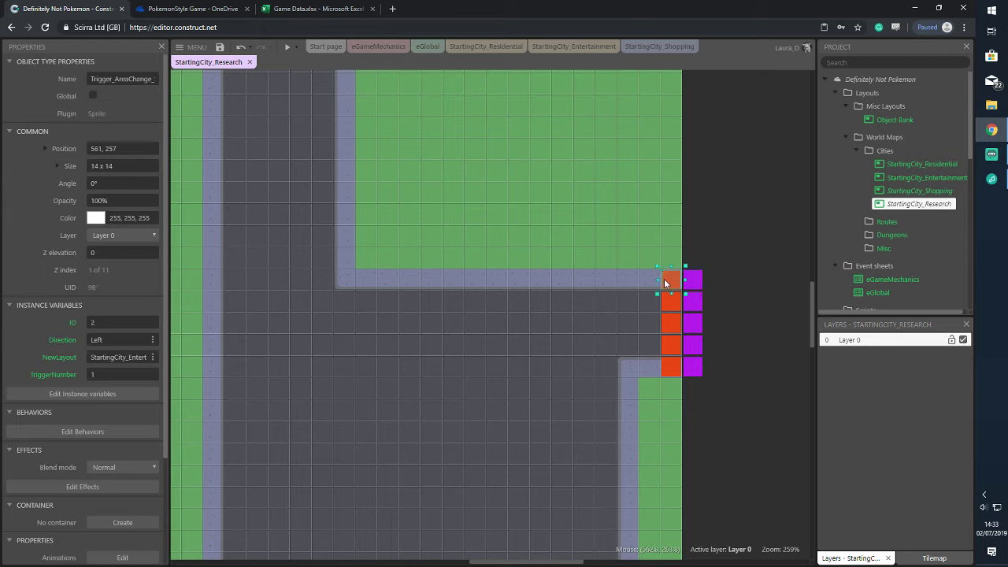
click(111, 323)
text(5)
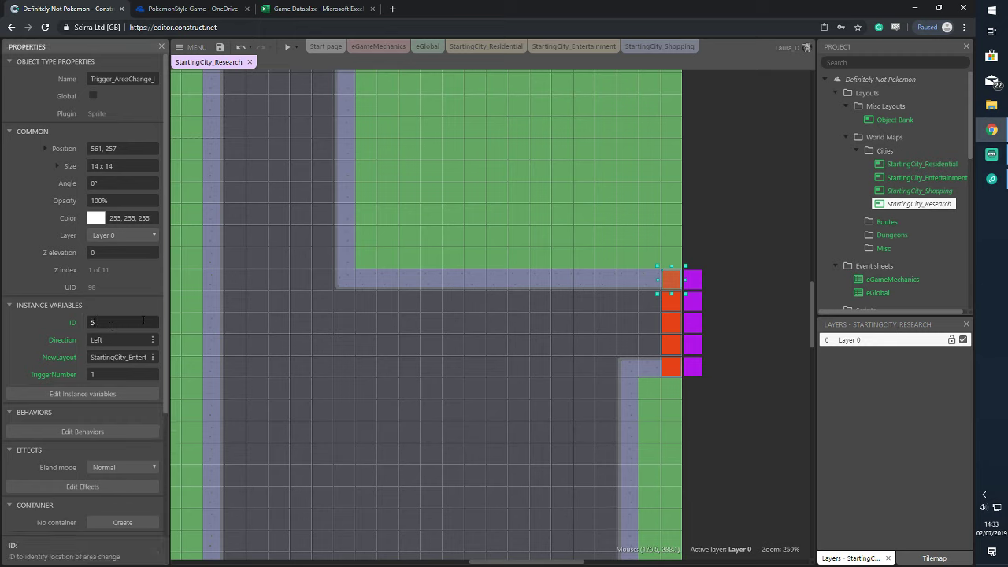
click(128, 340)
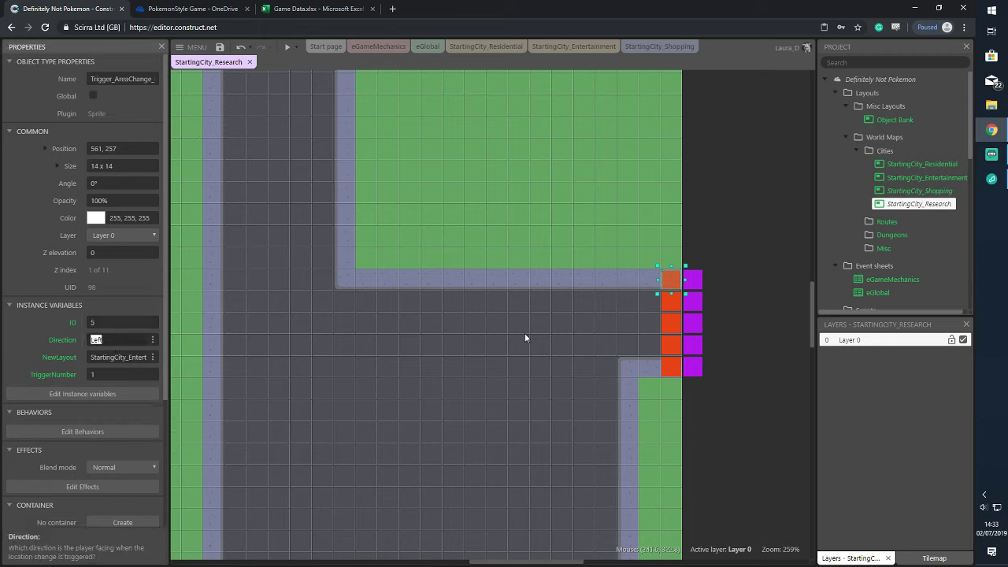
click(129, 361)
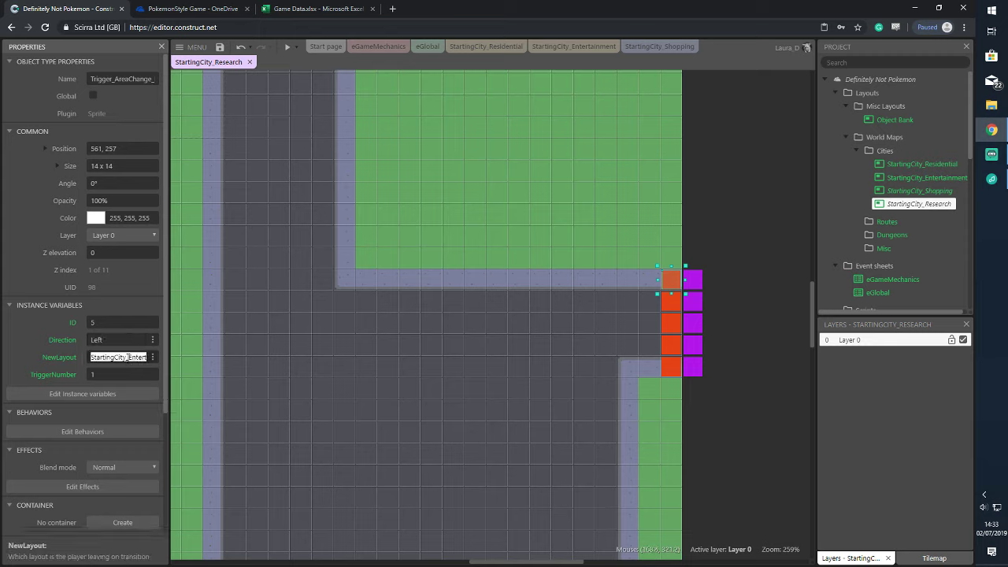
drag(129, 360, 166, 361)
text(Res)
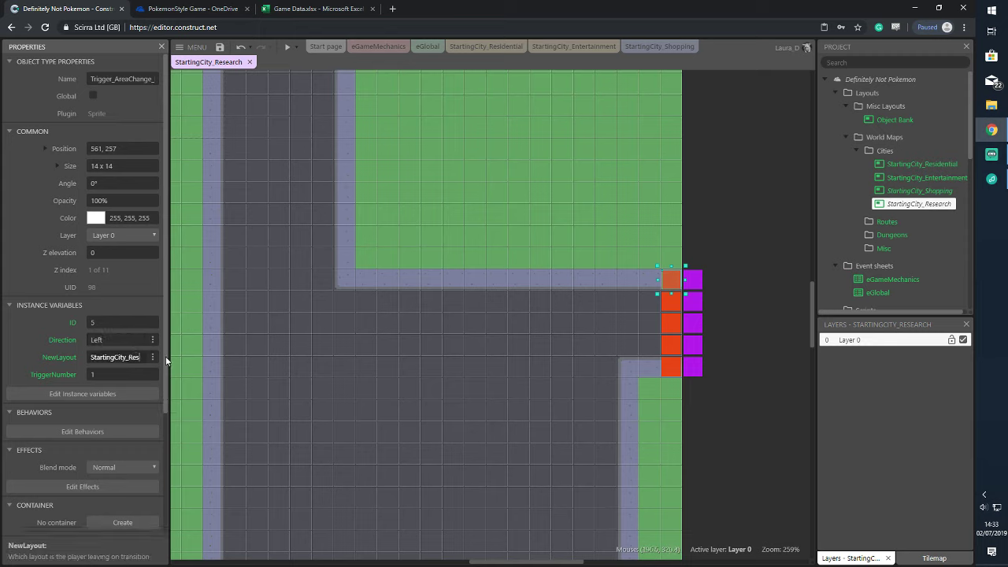
text(earch)
click(492, 49)
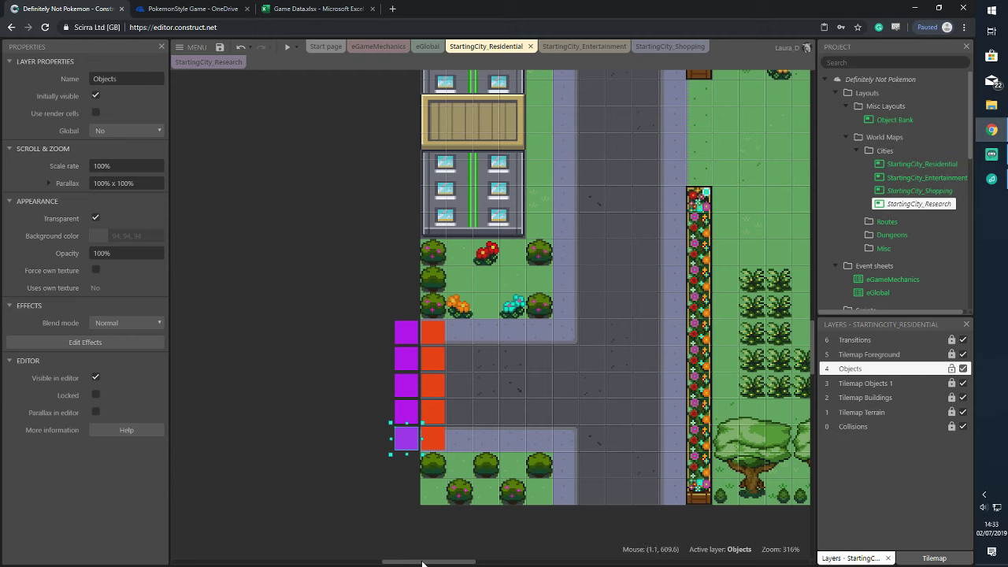
click(408, 443)
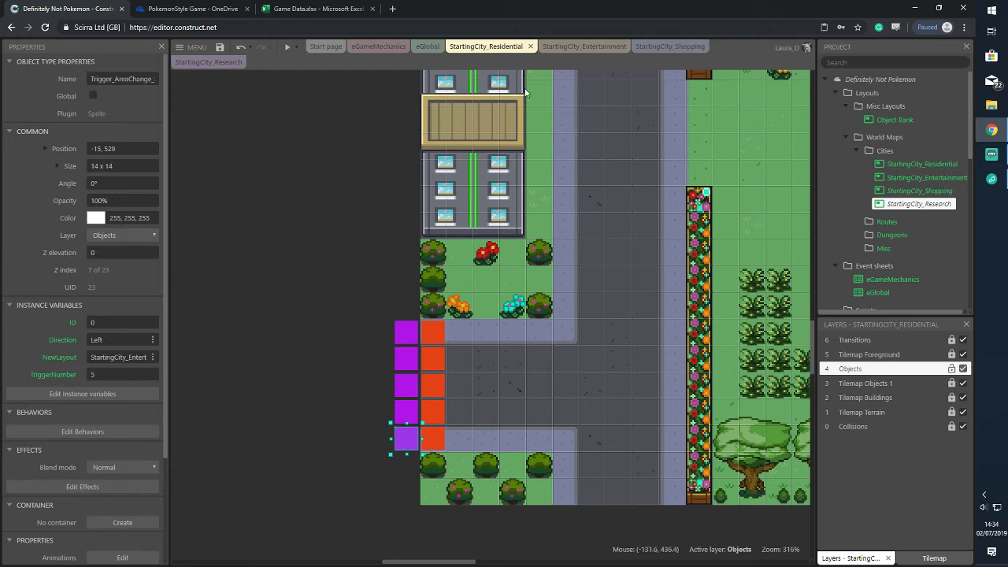
click(608, 49)
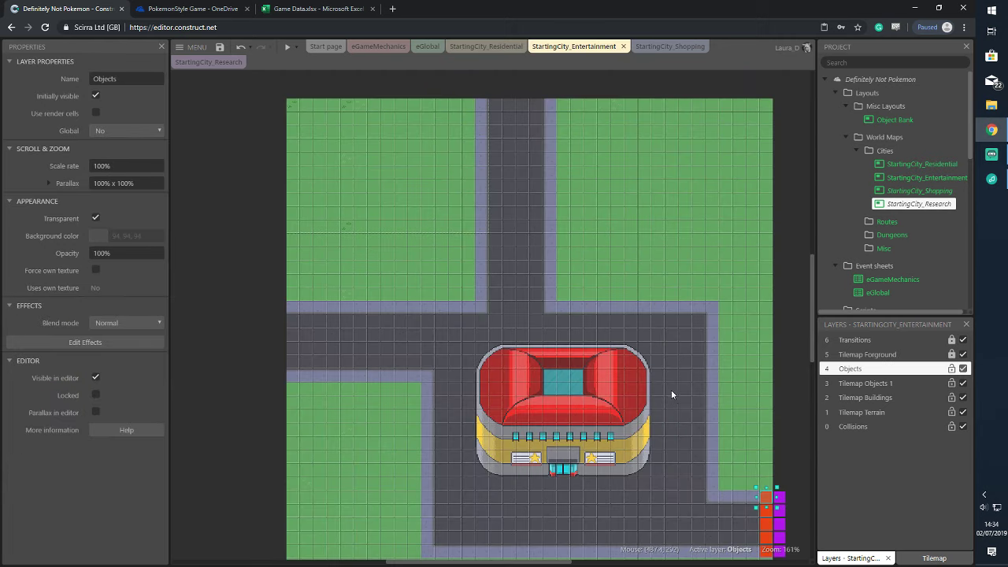
click(766, 499)
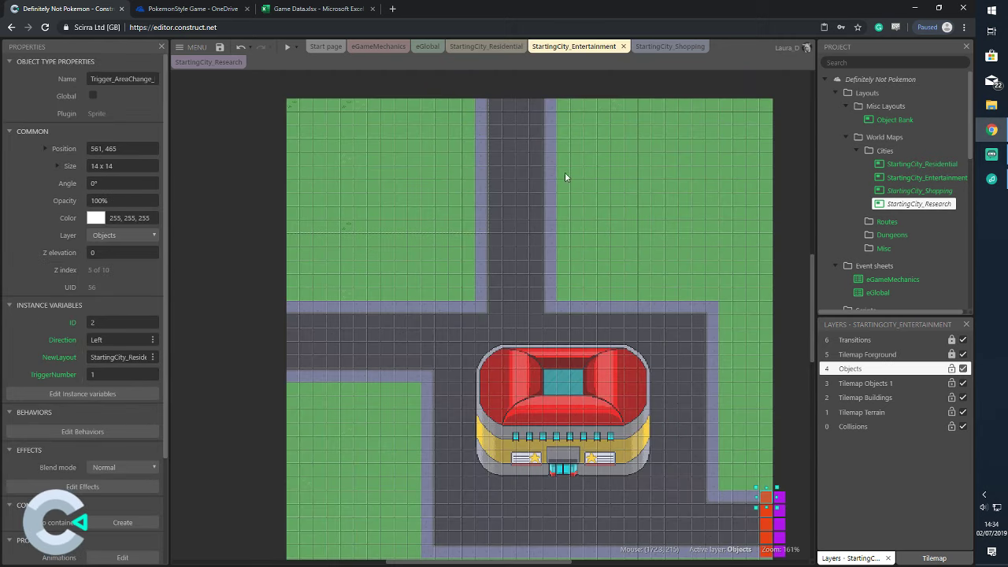
click(204, 62)
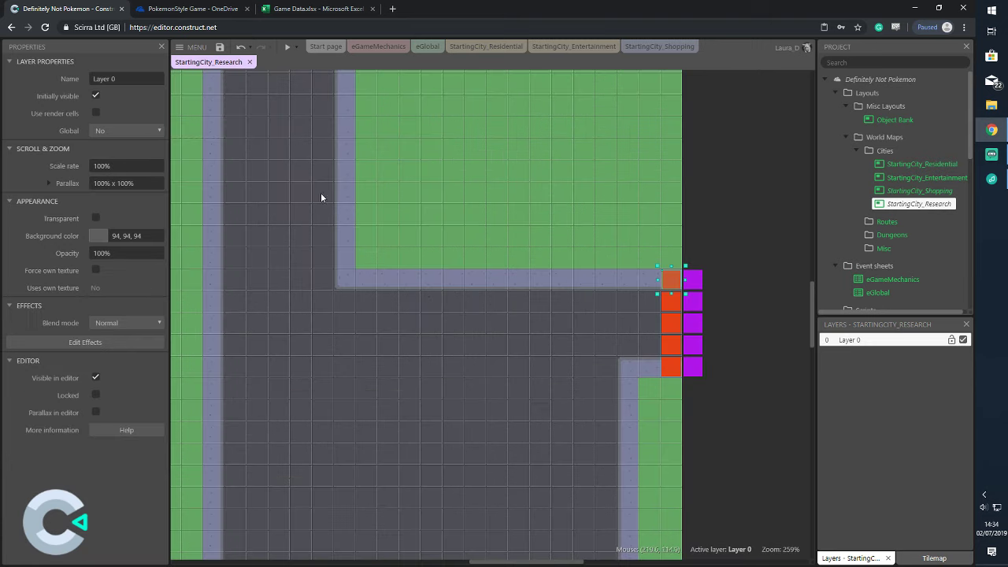
Change the top orange trigger's target layout from Research to Shopping
click(672, 286)
click(122, 356)
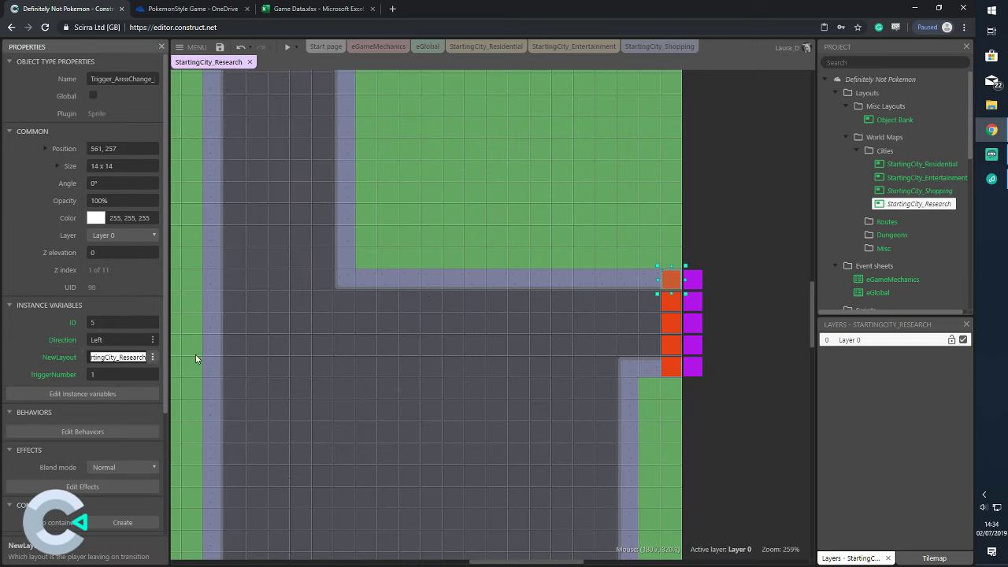
double_click(131, 357)
click(132, 358)
drag(146, 357, 118, 357)
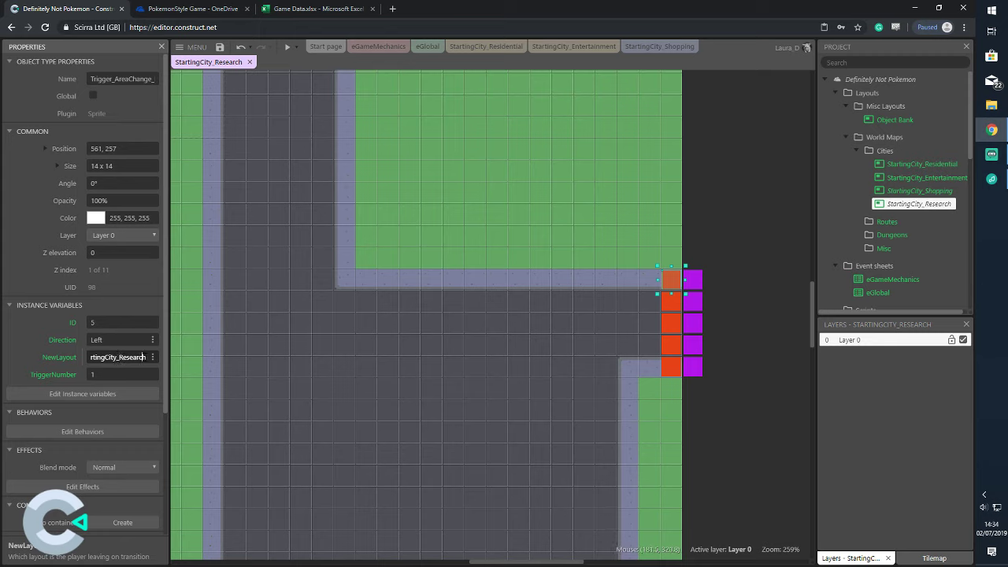
text(Shopping)
key(Tab)
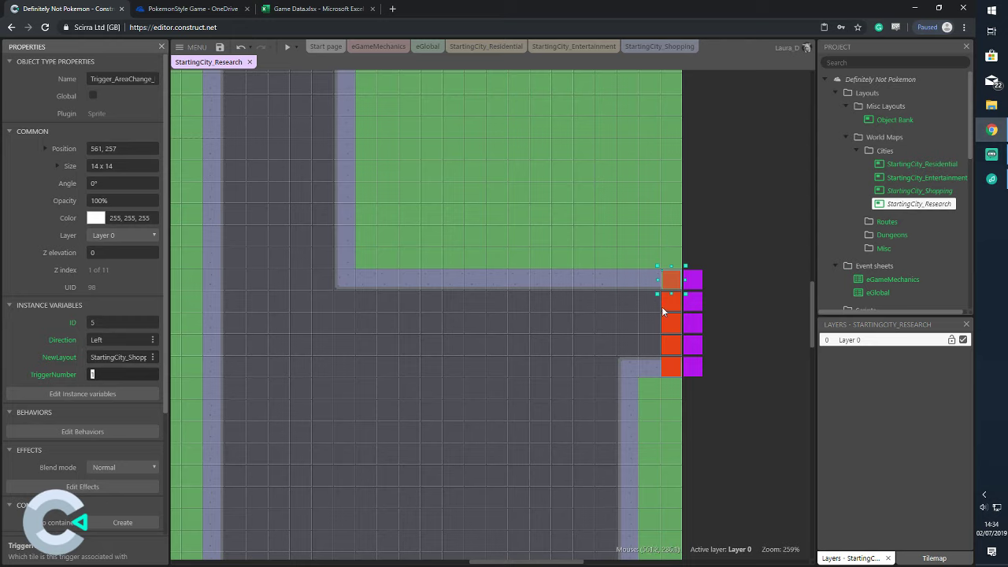
Give the whole orange column ID 5 and NewLayout StartingCity_Shopping
click(666, 307)
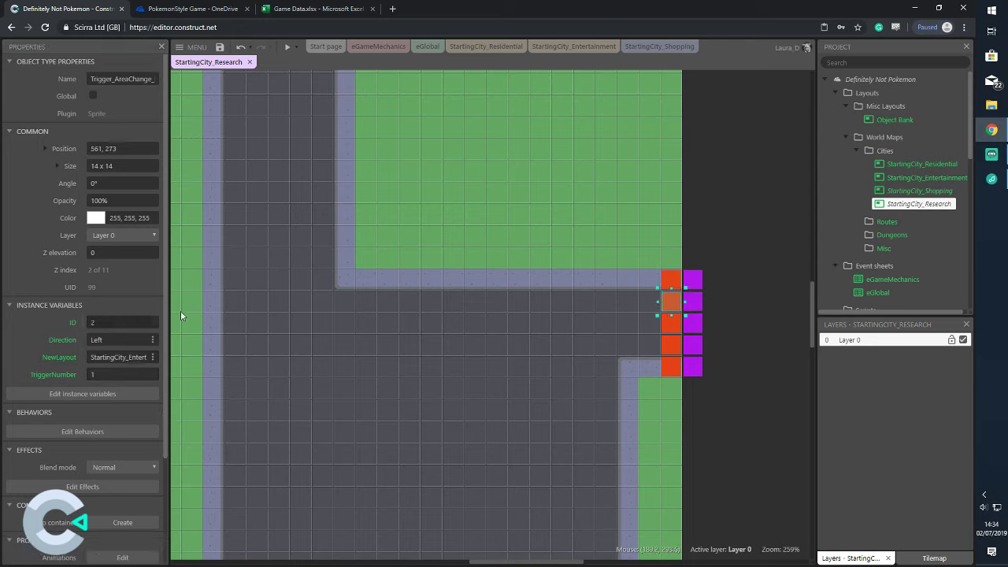
drag(648, 256, 683, 383)
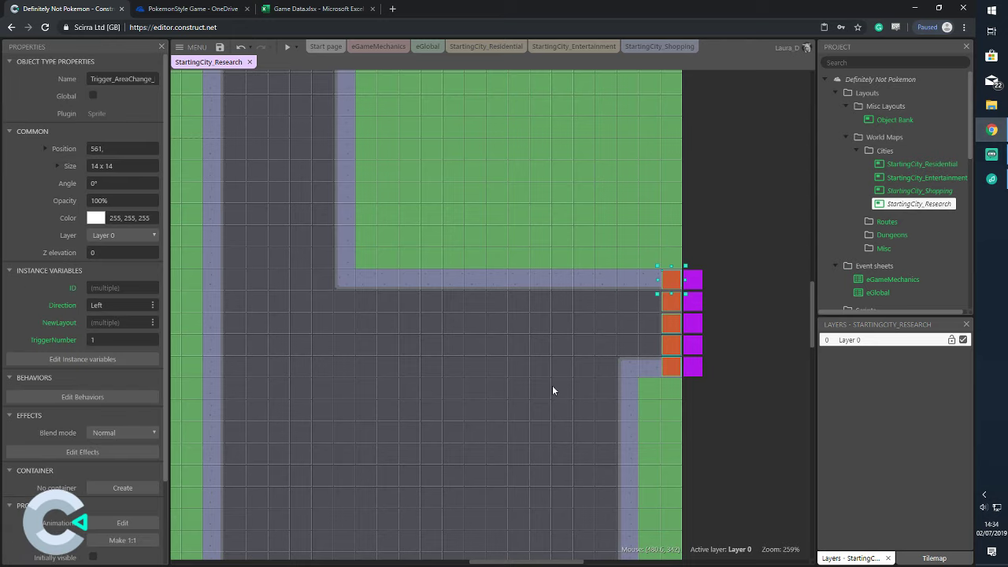
click(125, 289)
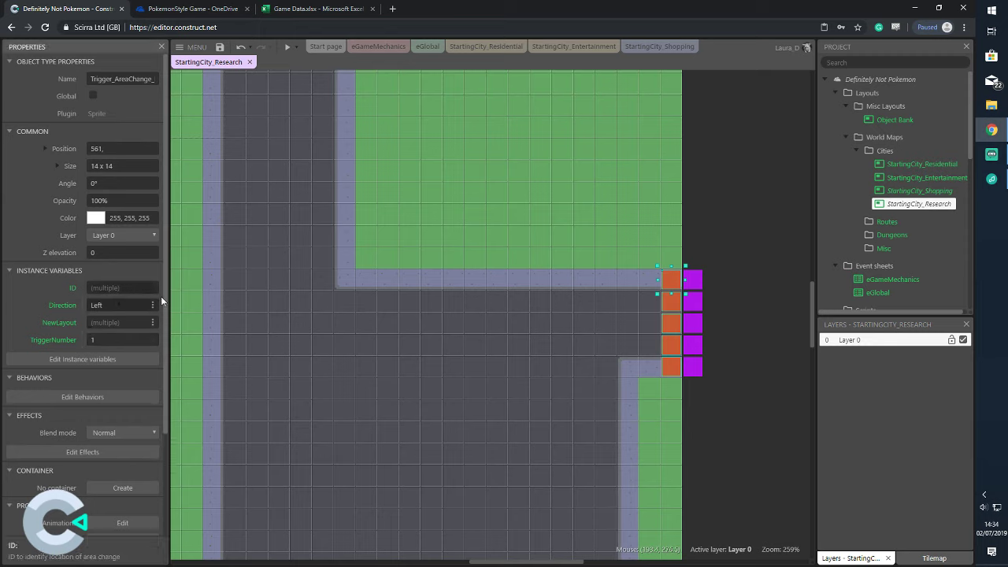
text(5)
click(122, 322)
text(StartingCi)
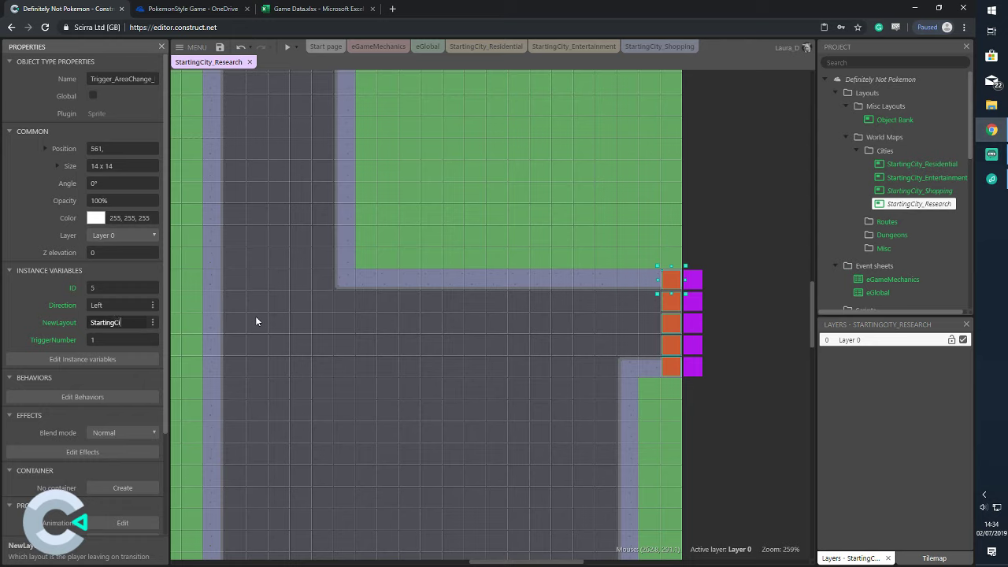
text(ty_Shopping)
Set the orange triggers' TriggerNumbers sequentially top to bottom, the third getting 3
click(672, 291)
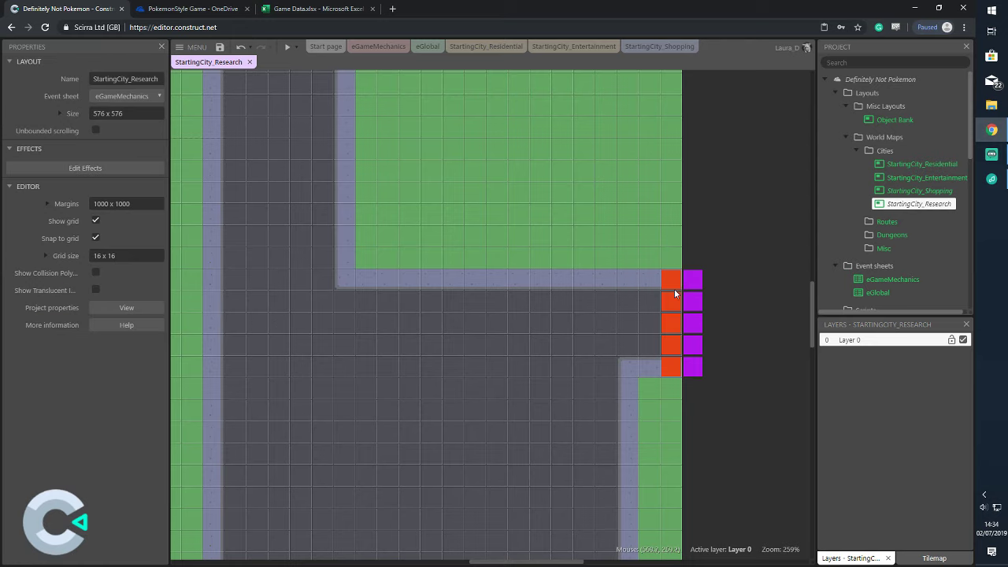
click(669, 303)
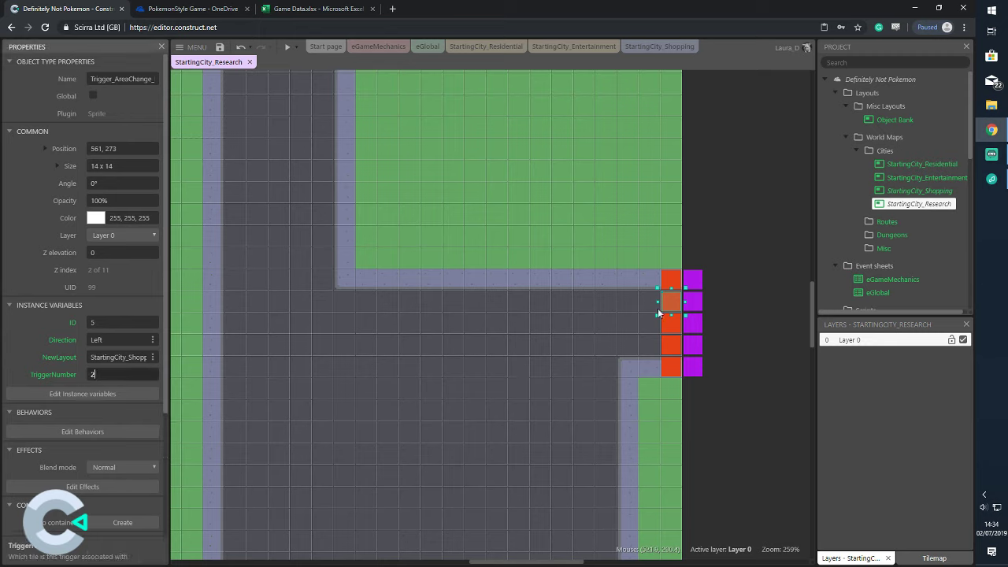
click(666, 330)
click(118, 374)
text(3)
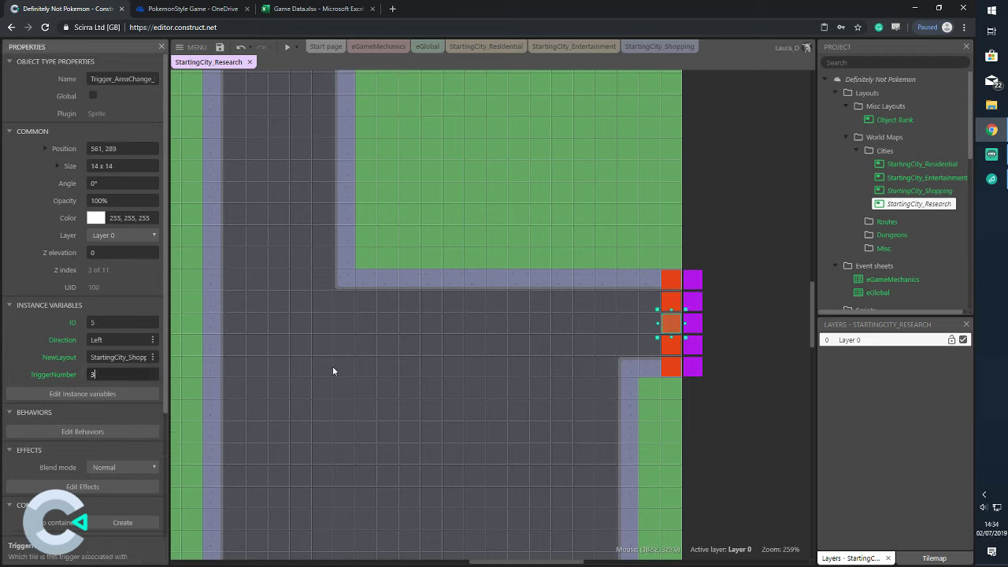
click(672, 357)
click(118, 374)
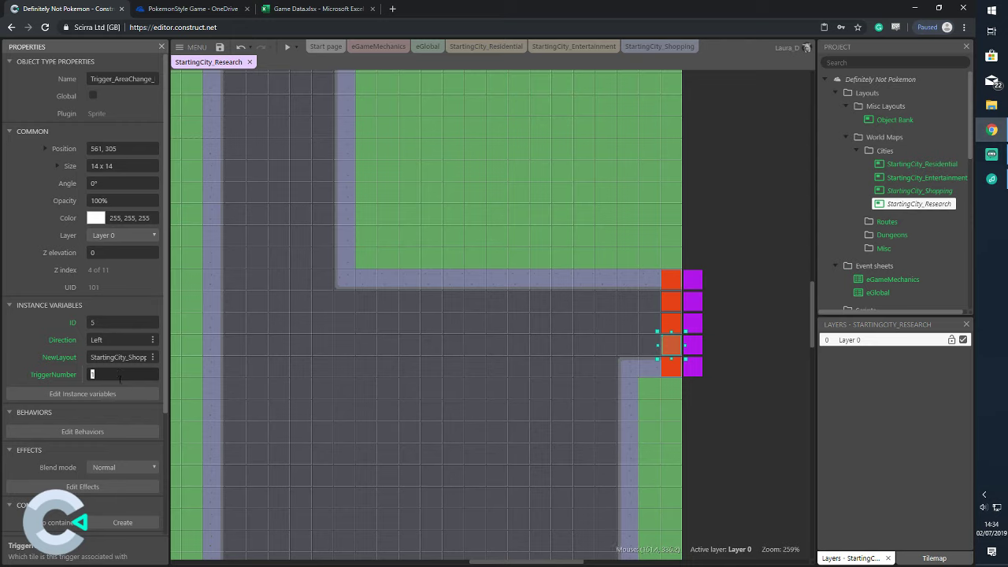
click(673, 377)
click(108, 377)
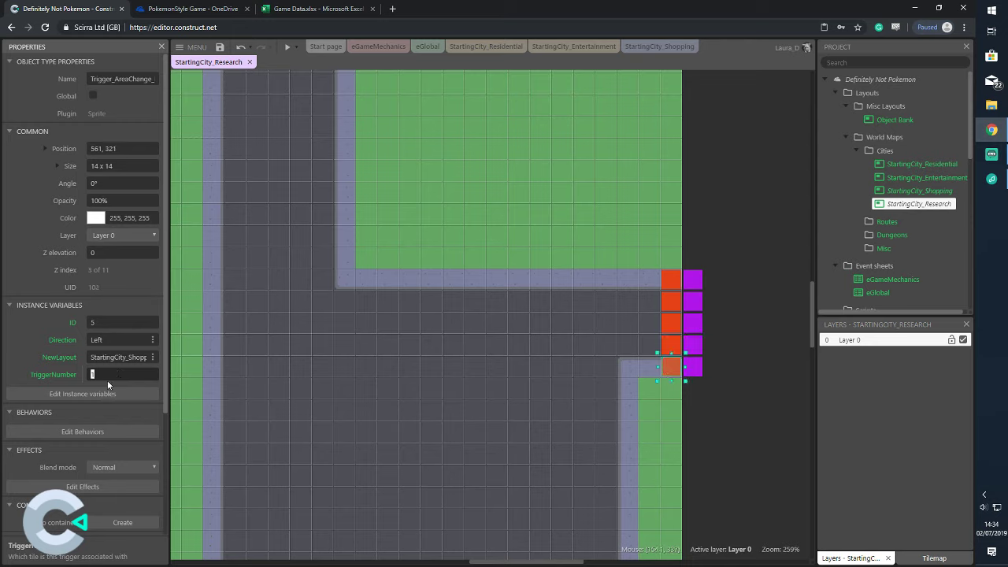
click(427, 310)
drag(677, 246, 729, 422)
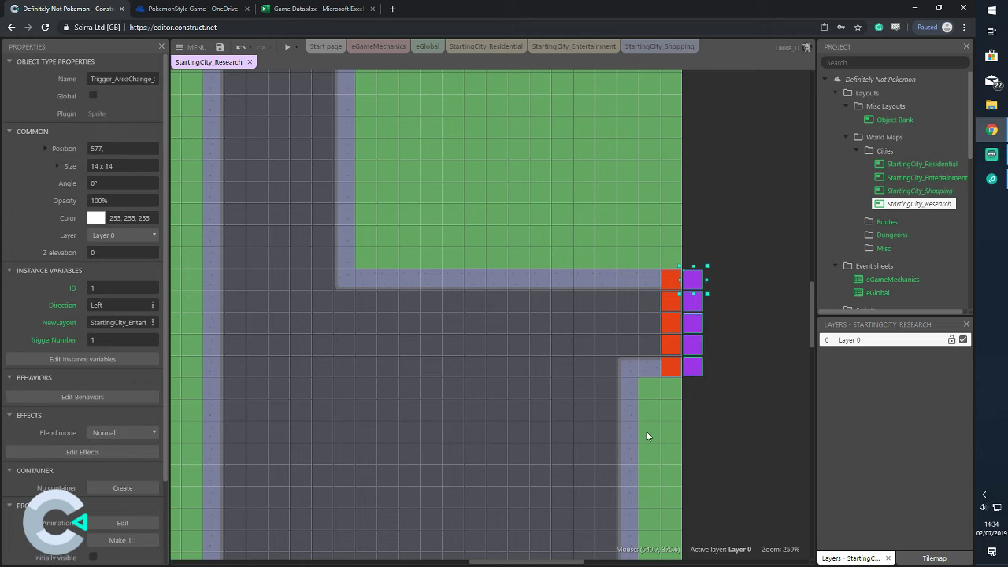
Give the purple column ID 6, direction Right and NewLayout StartingCity_Shopping
click(131, 288)
text(6)
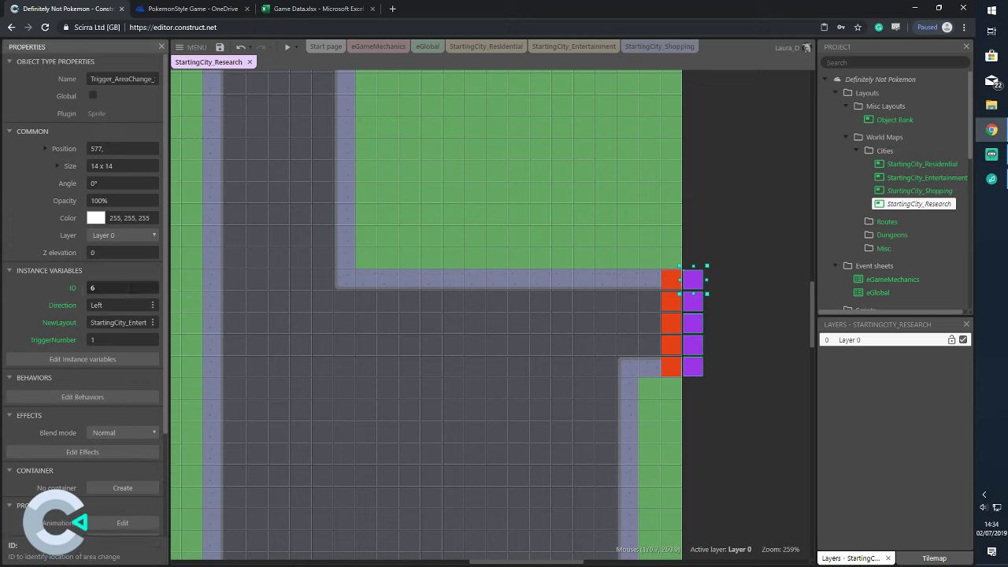
click(146, 309)
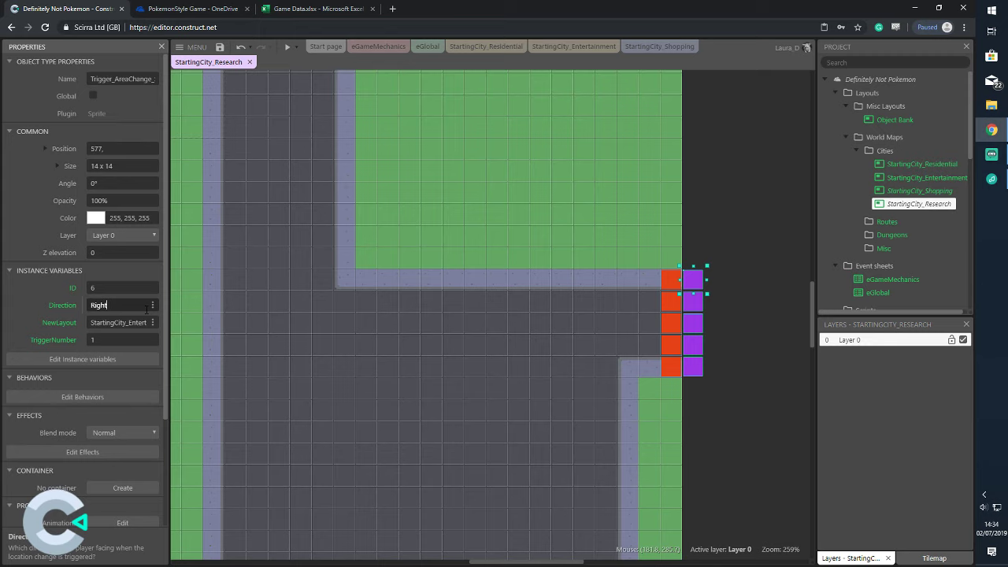
click(128, 323)
drag(128, 322, 171, 319)
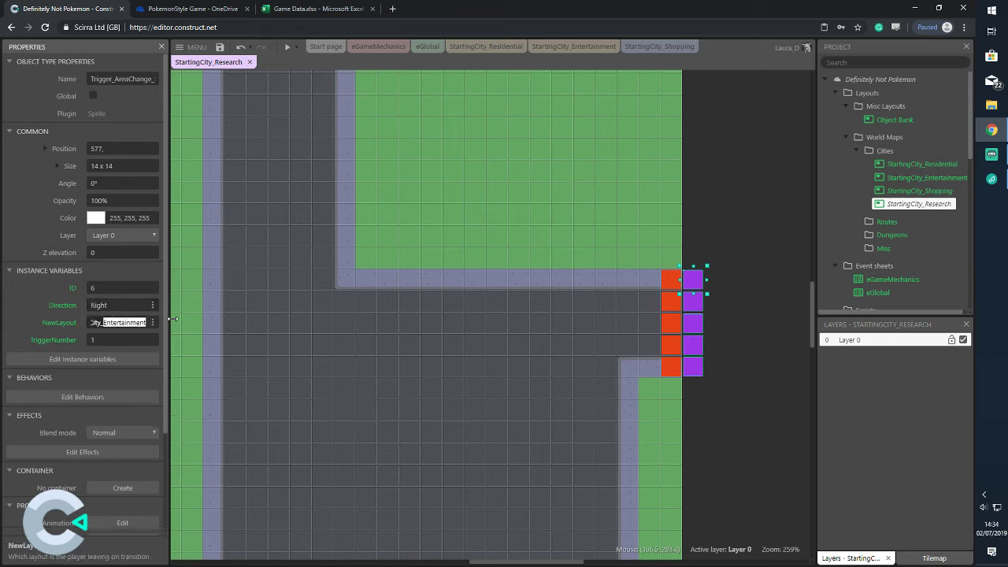
text(Shoppin)
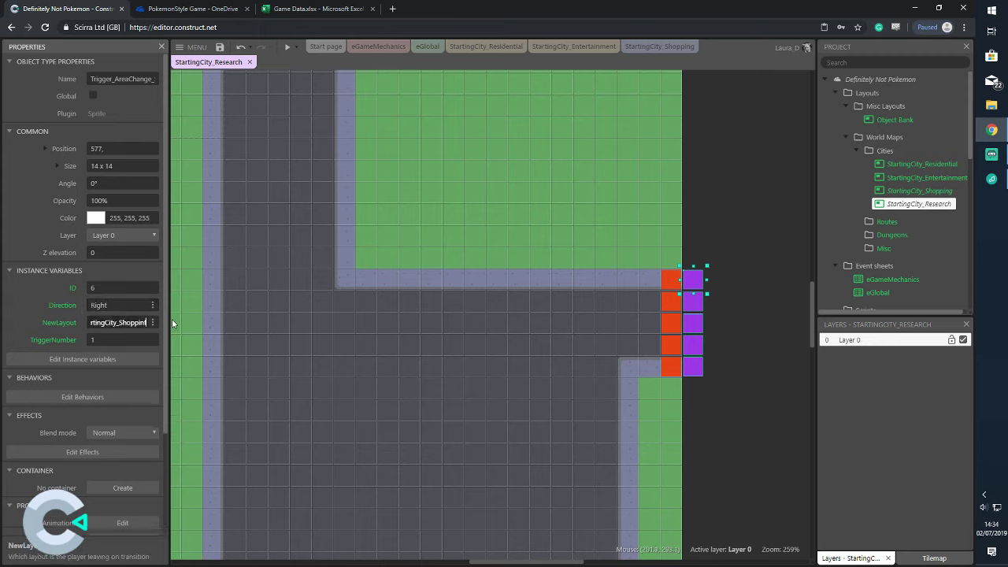
text(g)
Number the purple triggers top to bottom, bottom one 5, then reopen StartingCity_Shopping
click(730, 233)
click(693, 278)
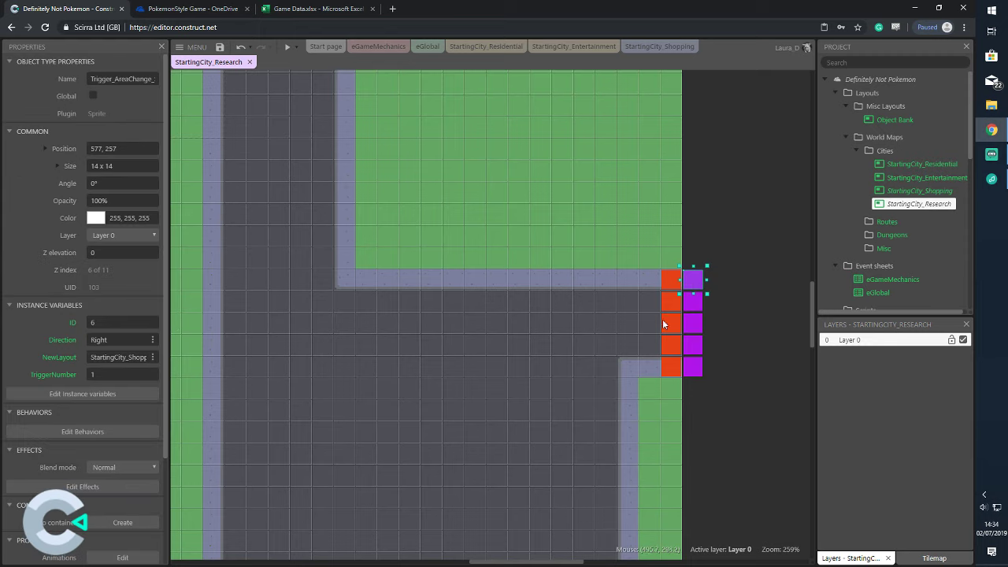
click(107, 372)
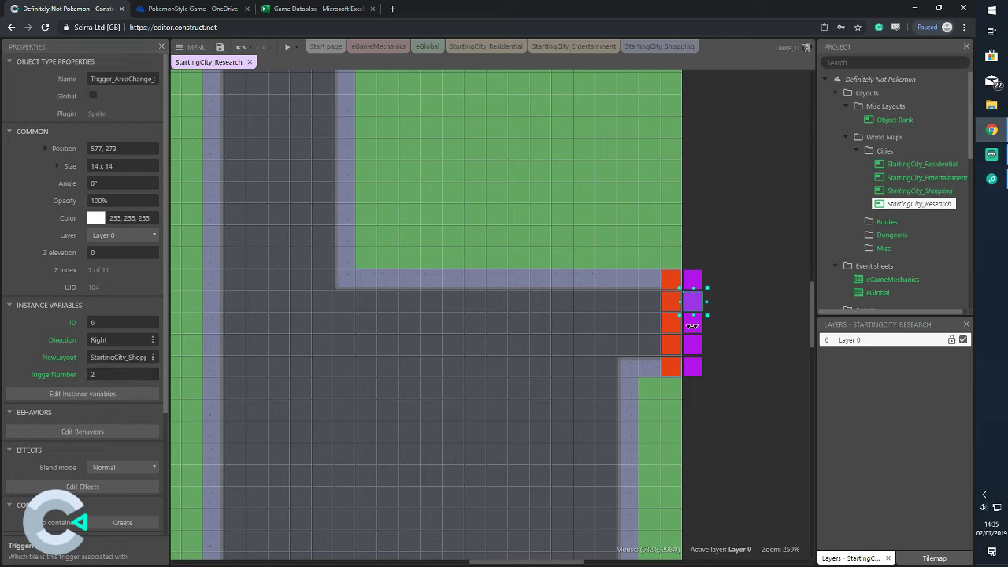
click(696, 329)
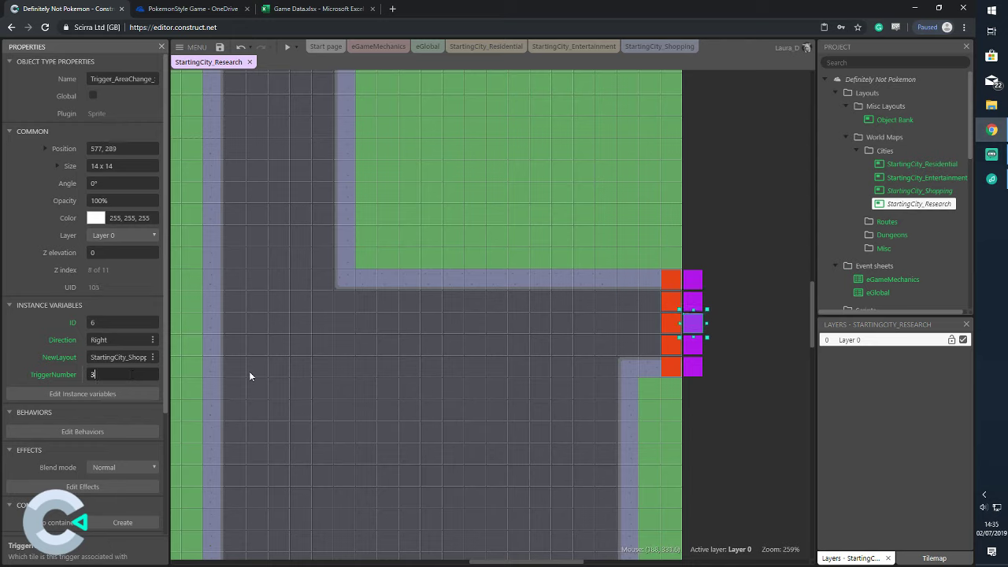
click(696, 353)
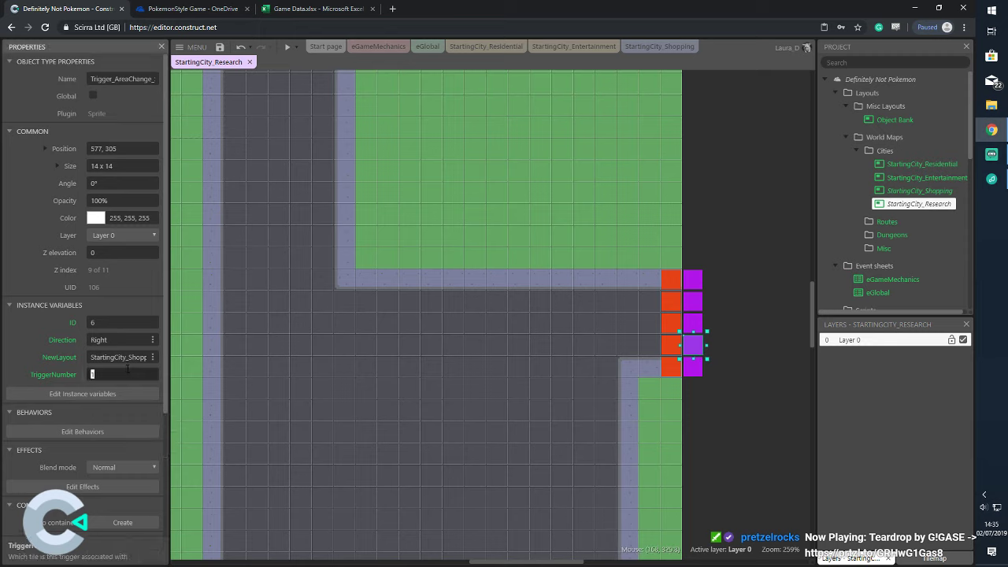
click(693, 366)
click(123, 373)
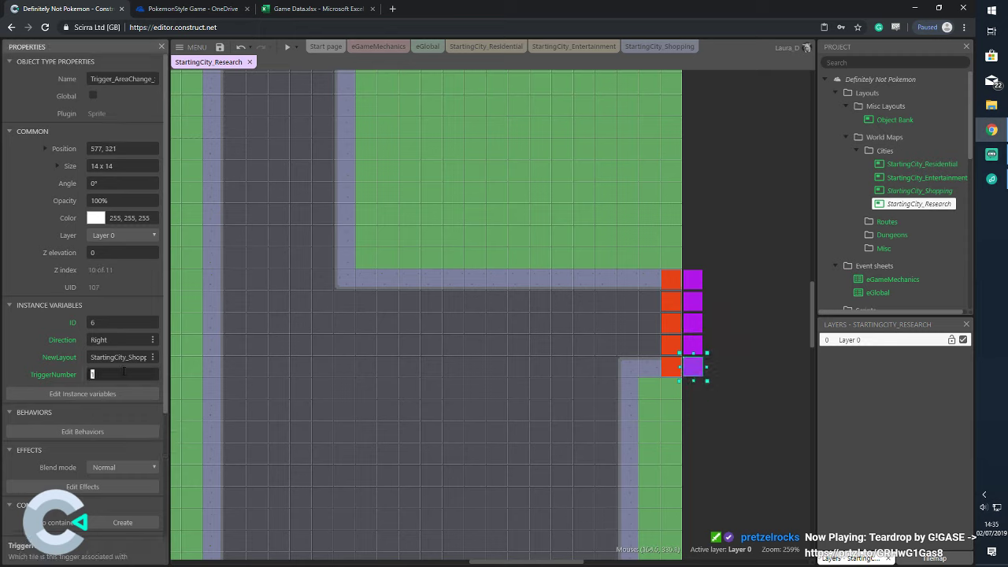
text(5)
click(718, 171)
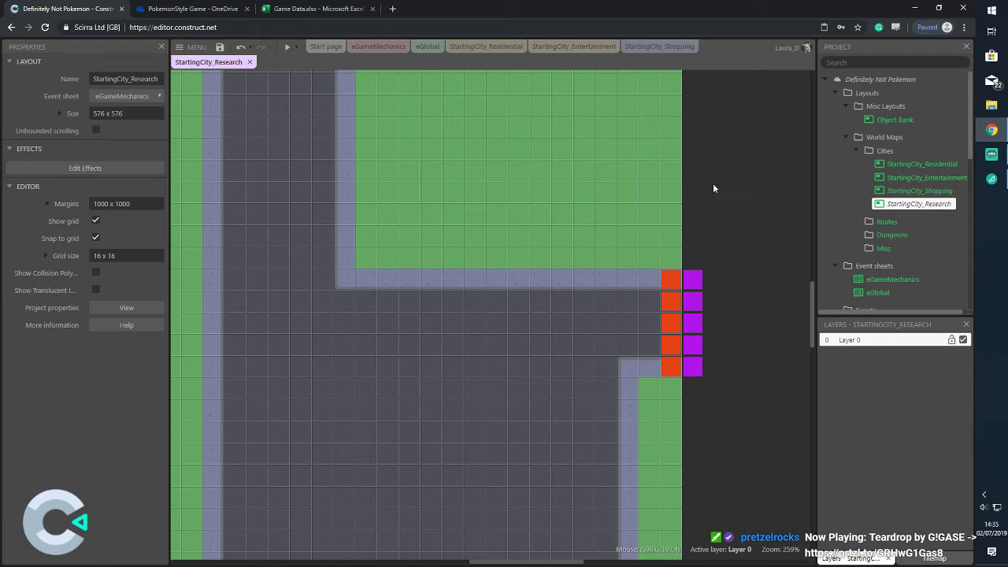
click(698, 282)
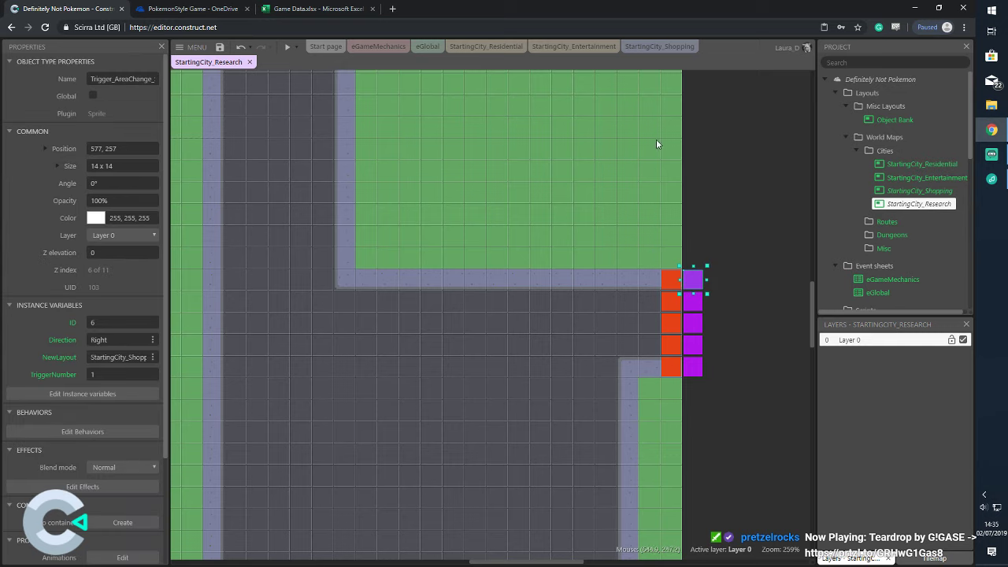
click(662, 46)
click(347, 145)
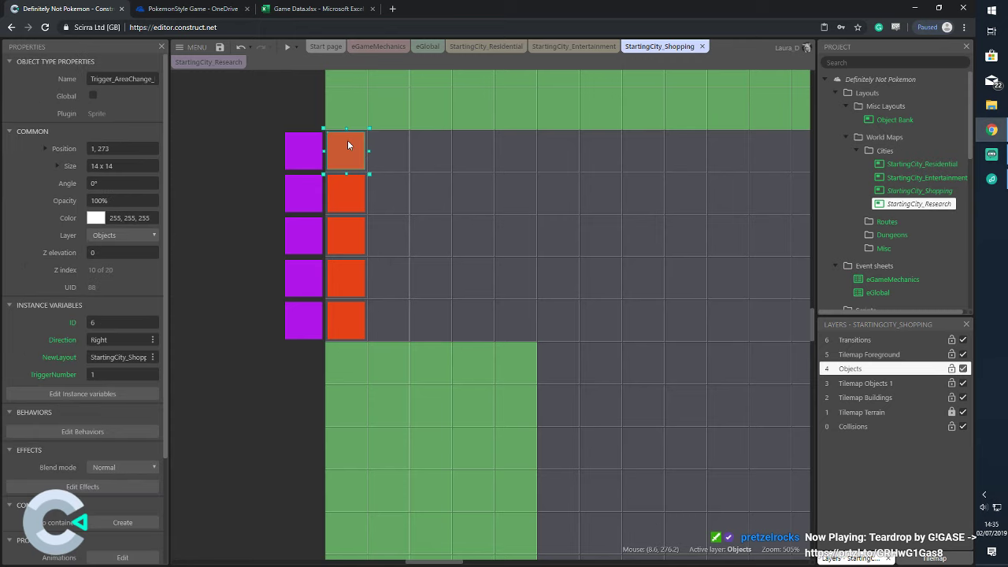
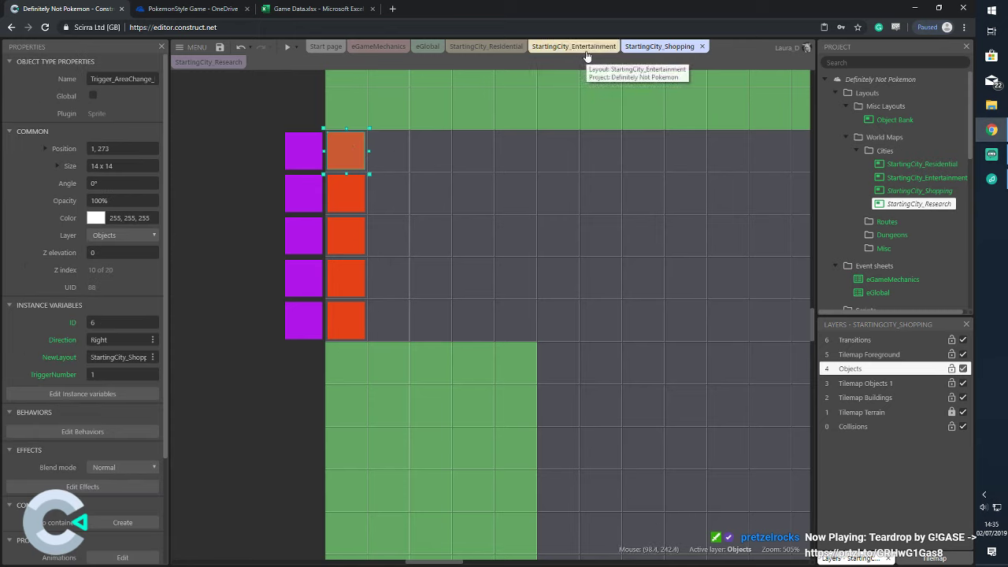
Preview the layout, walk the player right and up through the city, then return to eGameMechanics
click(291, 52)
click(315, 101)
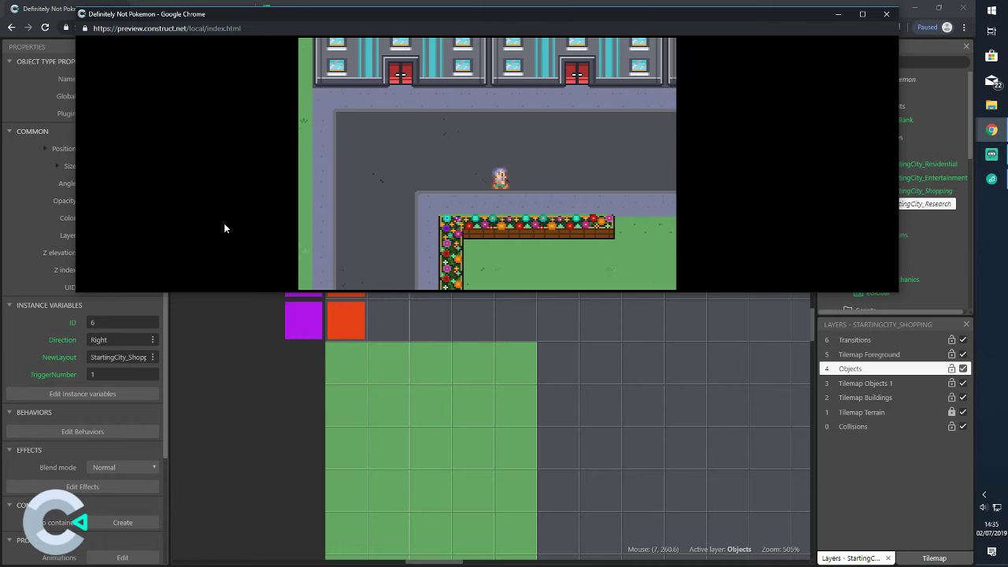
key(Right)
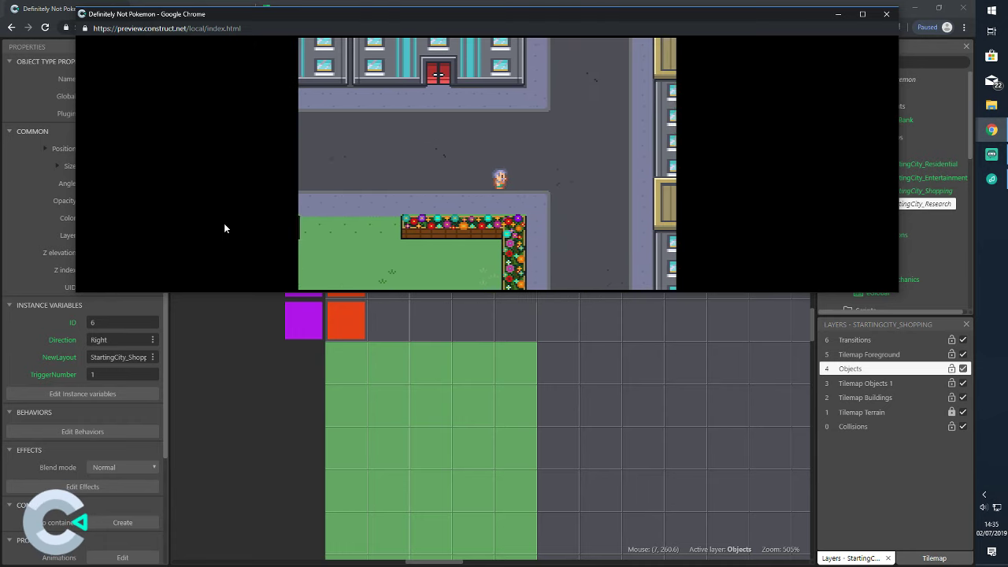
key(Up)
click(885, 13)
click(378, 46)
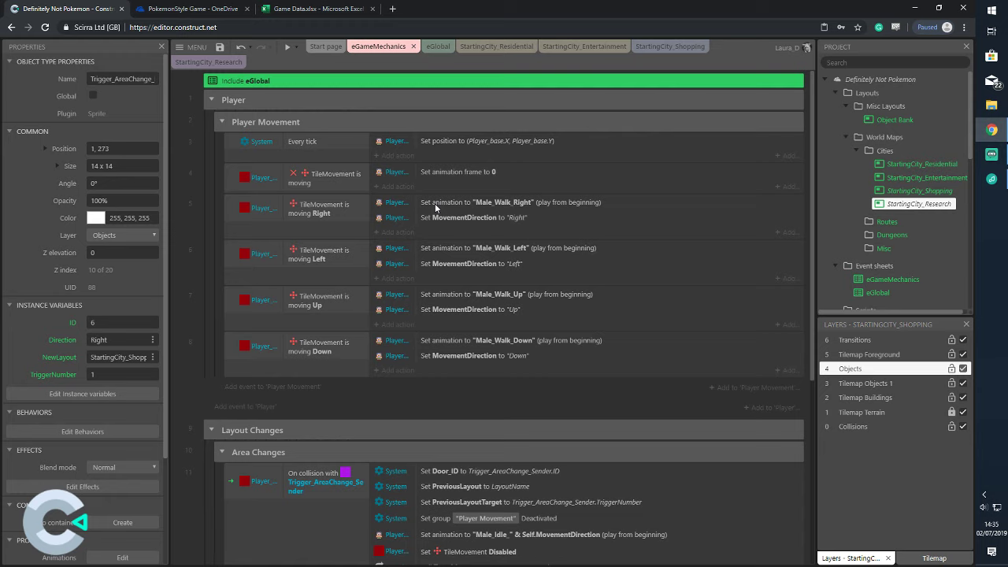
Start and cancel a new event condition, then expand the System_Objects folder in the Project bar
click(302, 387)
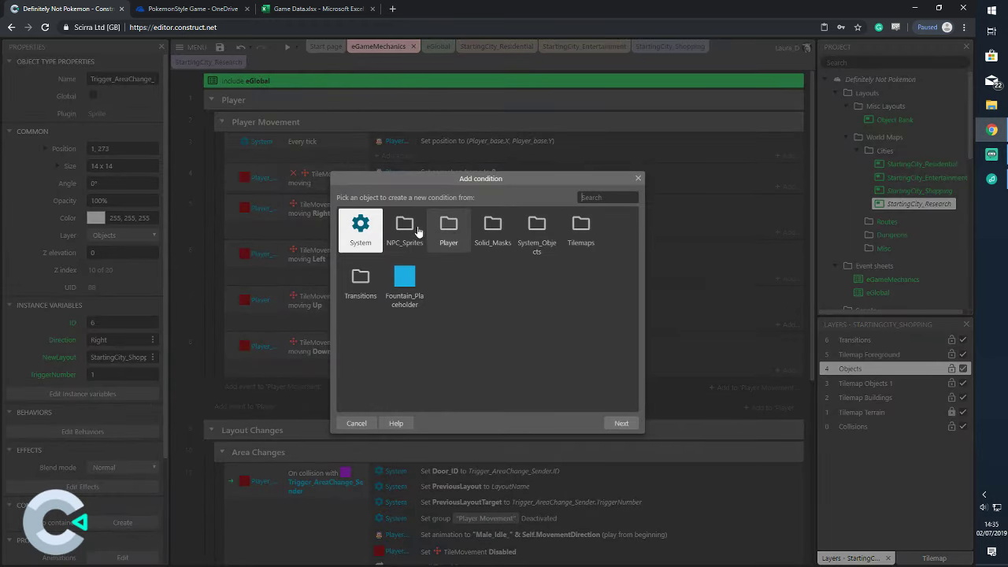
click(359, 422)
scroll(917, 225, down, 5)
scroll(916, 226, down, 5)
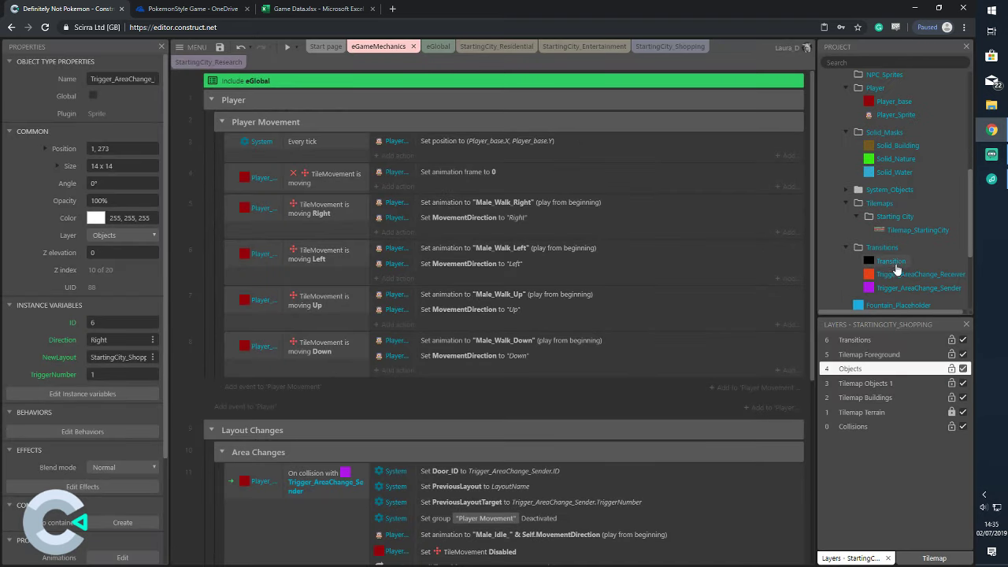
scroll(889, 242, up, 5)
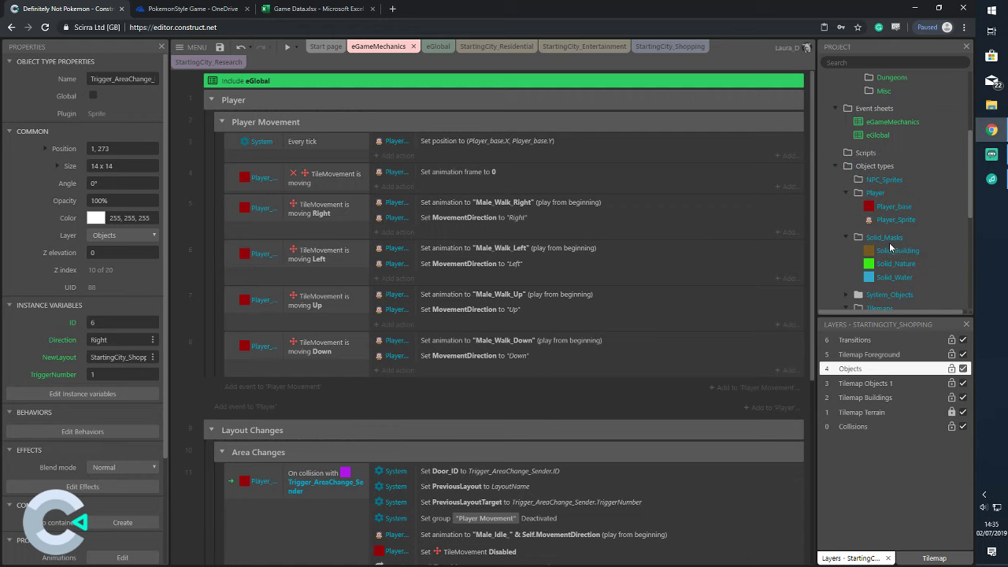
scroll(884, 227, down, 1)
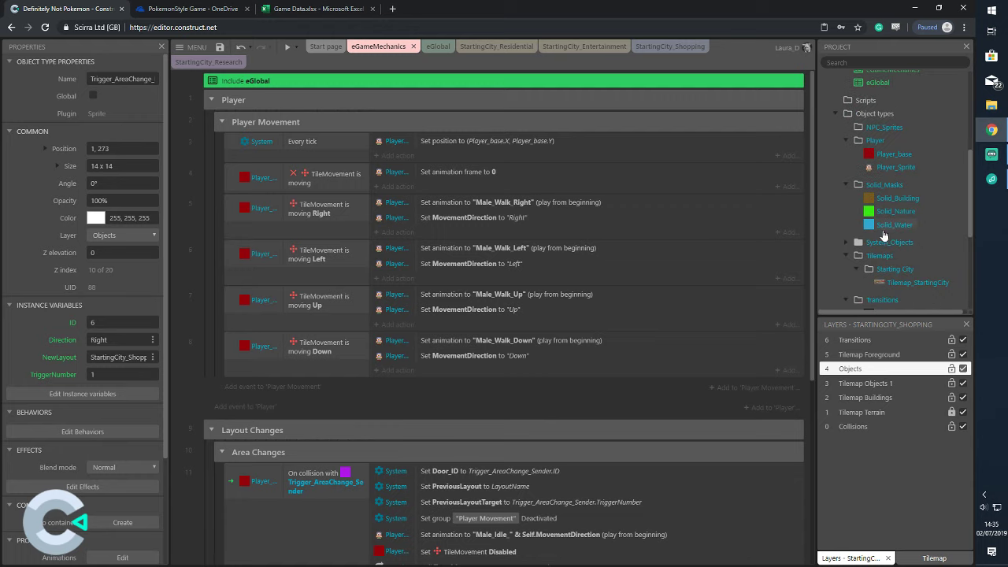
click(847, 242)
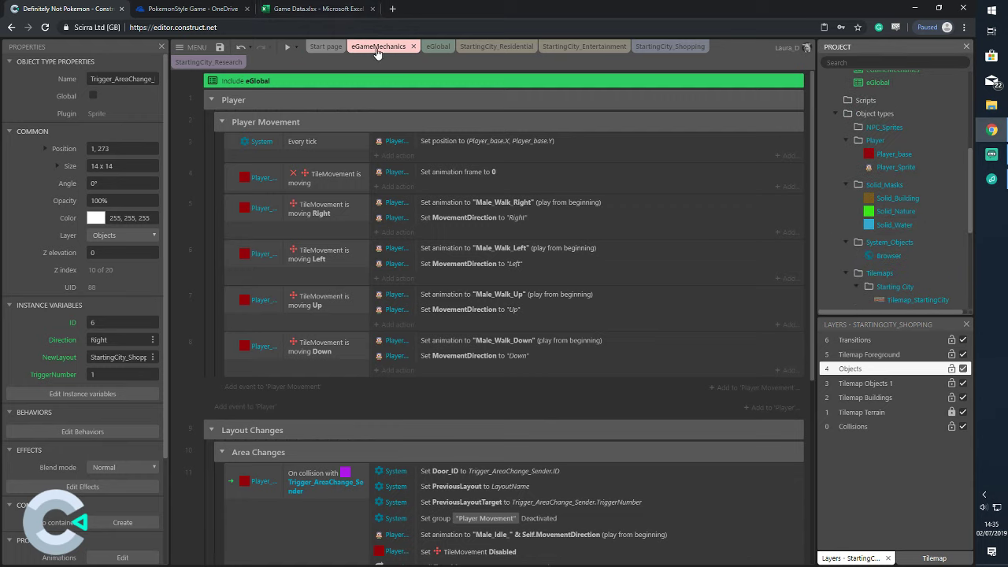
Insert a Keyboard object from the StartingCity_Residential layout and go back to eGameMechanics
click(496, 47)
double_click(215, 116)
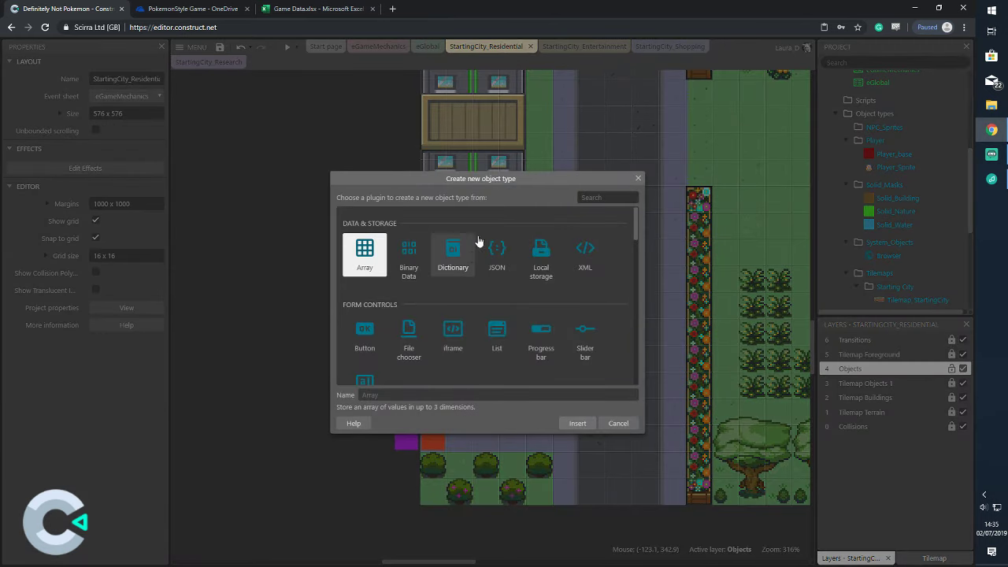
scroll(482, 253, down, 5)
scroll(498, 301, down, 4)
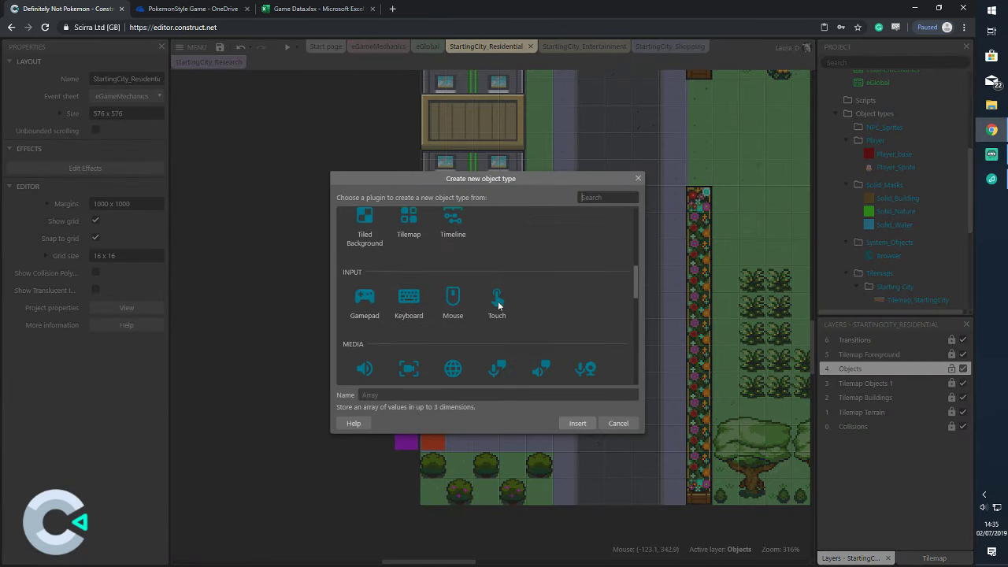
click(414, 302)
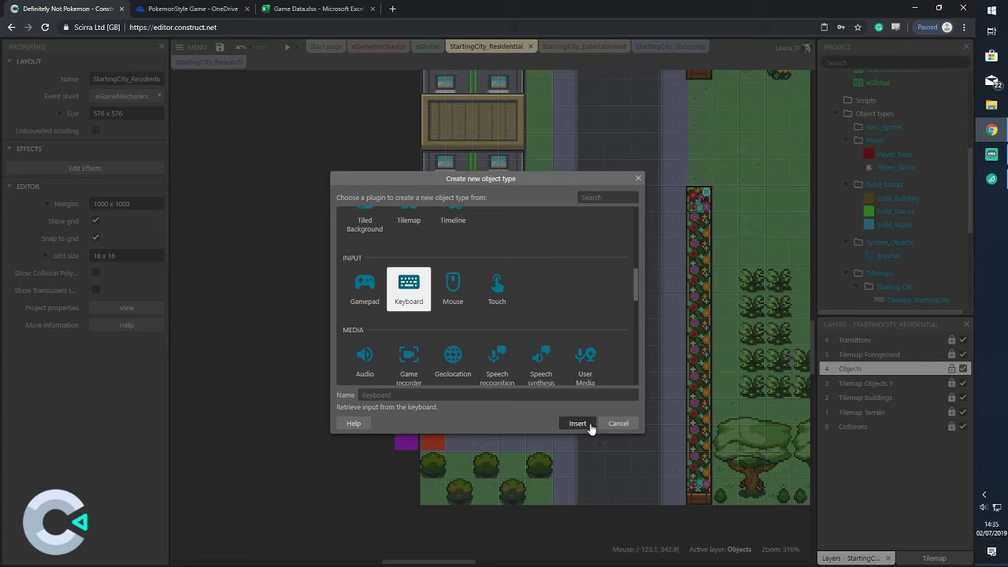
click(584, 425)
scroll(888, 236, up, 6)
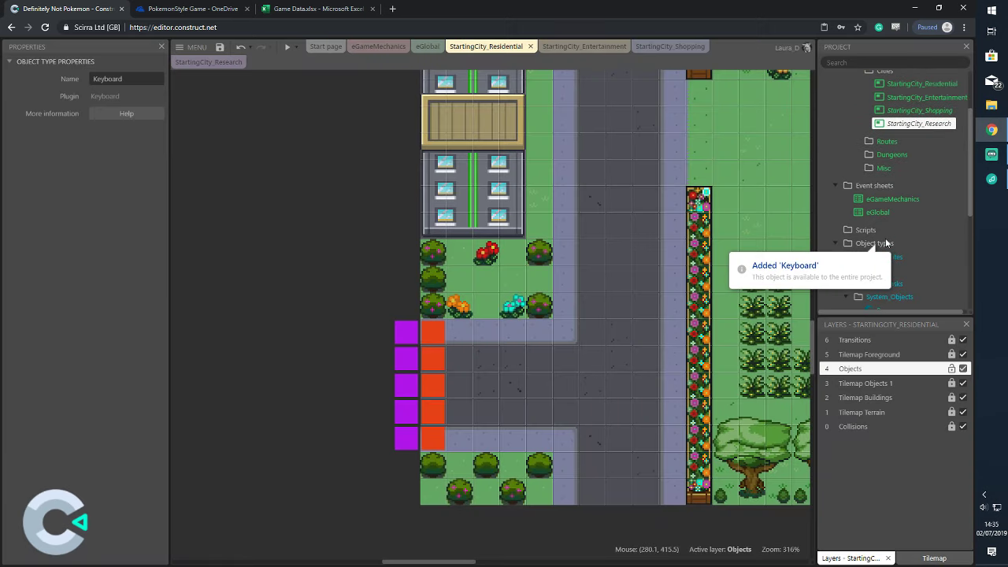
click(379, 46)
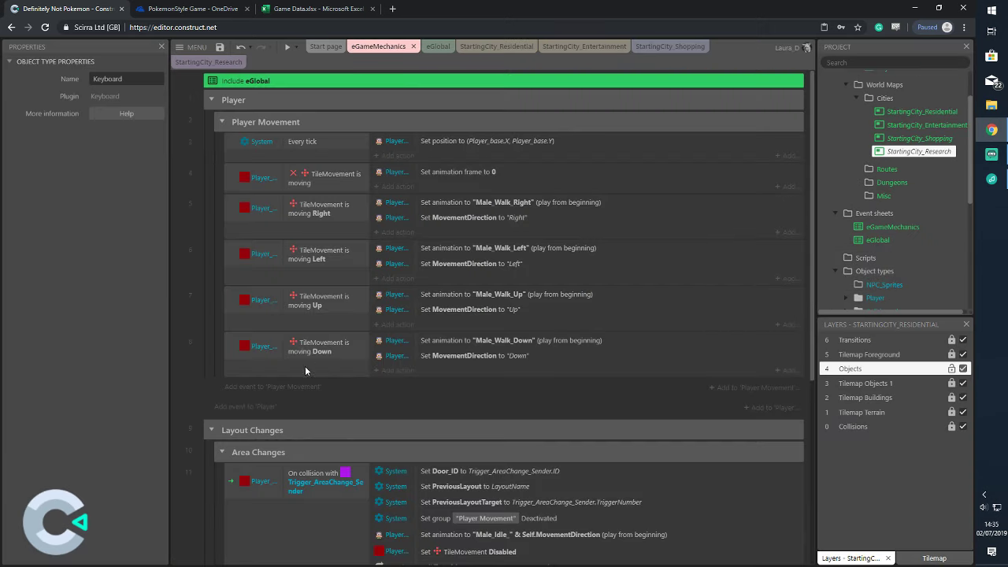
click(280, 389)
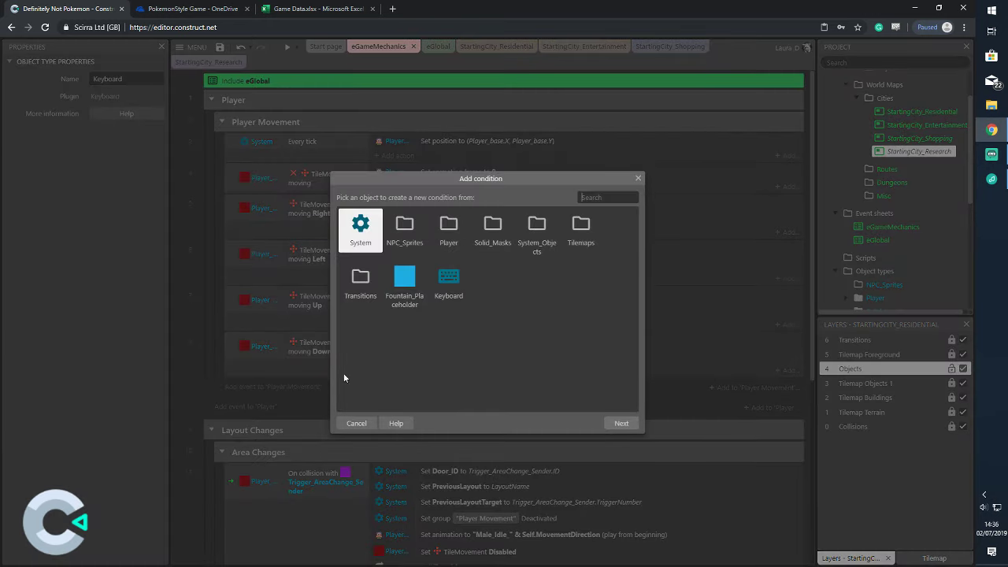
double_click(445, 280)
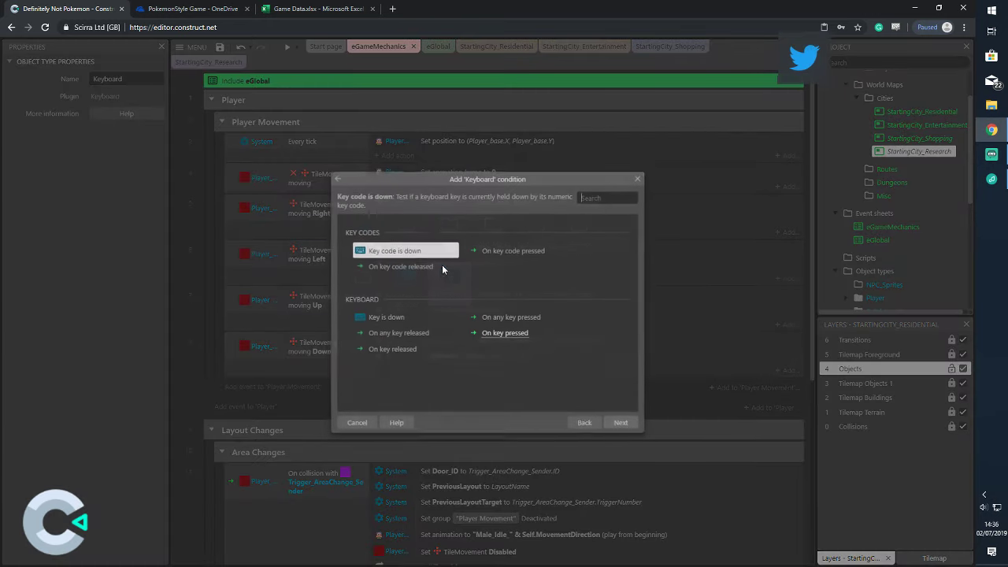
double_click(384, 320)
click(372, 233)
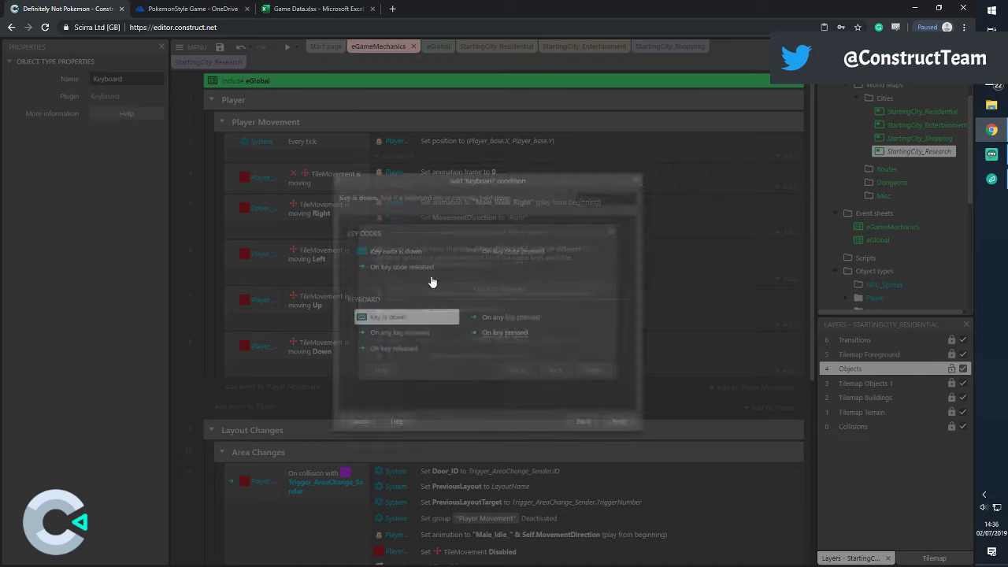
double_click(431, 317)
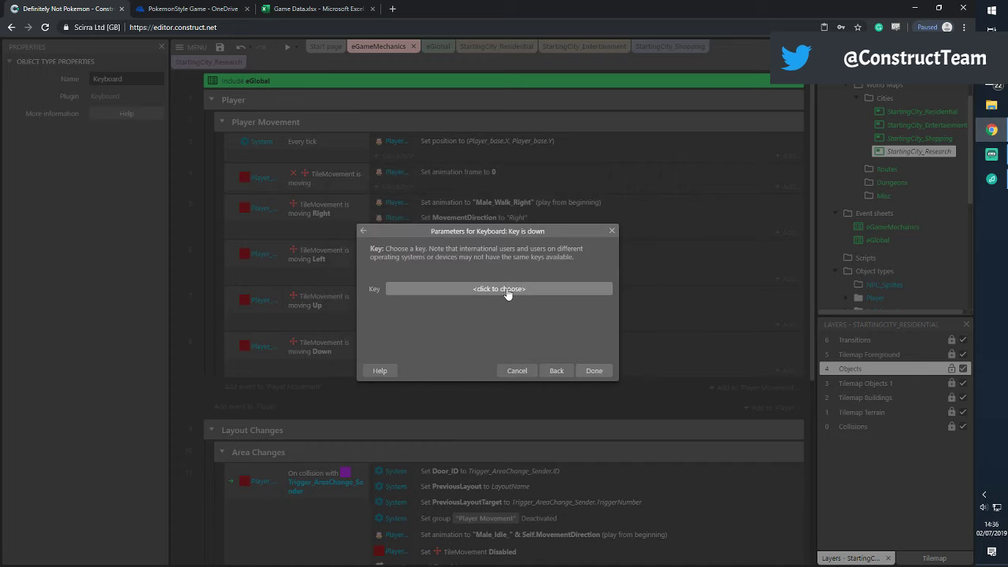
click(506, 290)
key(space)
click(514, 349)
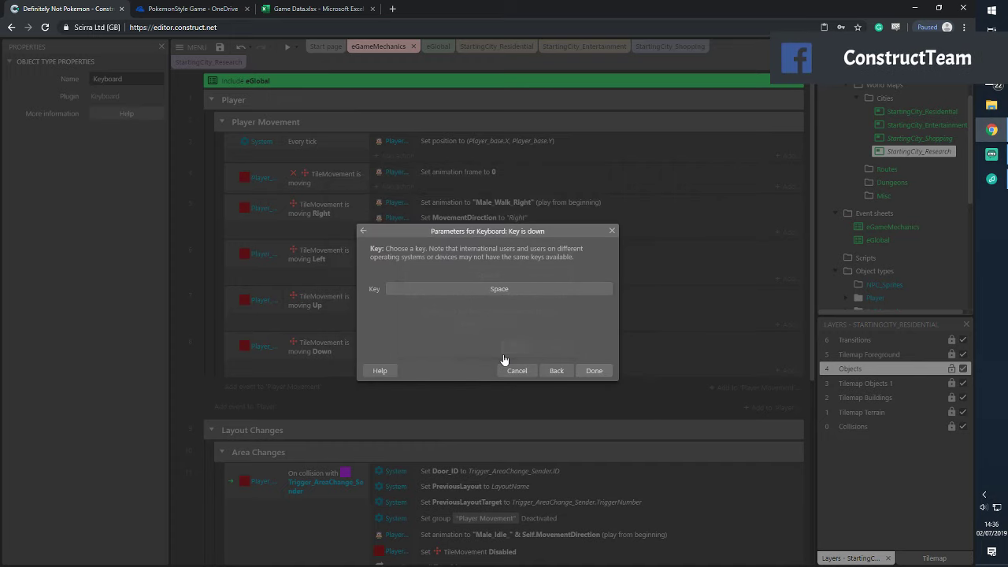
click(596, 370)
click(401, 387)
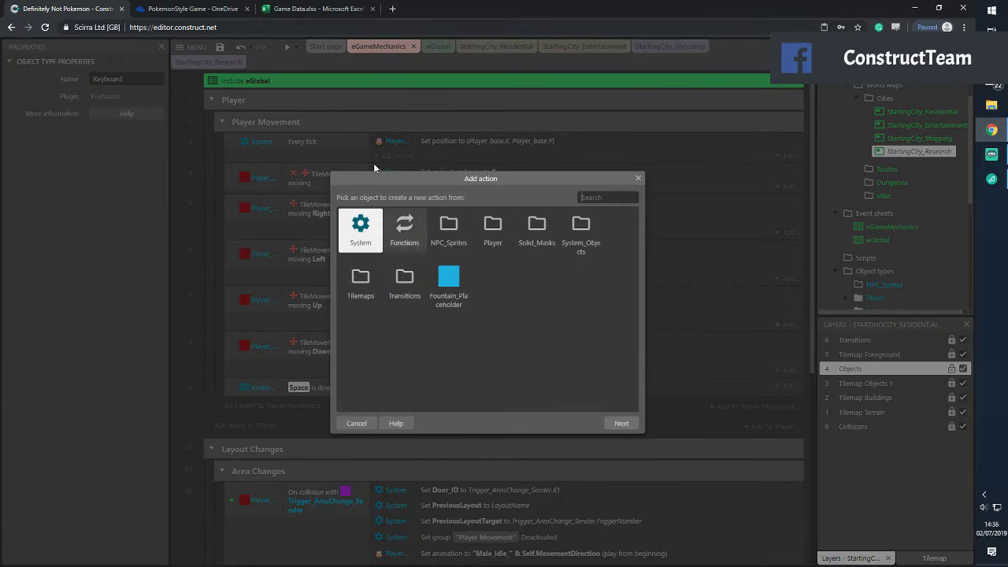
click(492, 234)
double_click(405, 229)
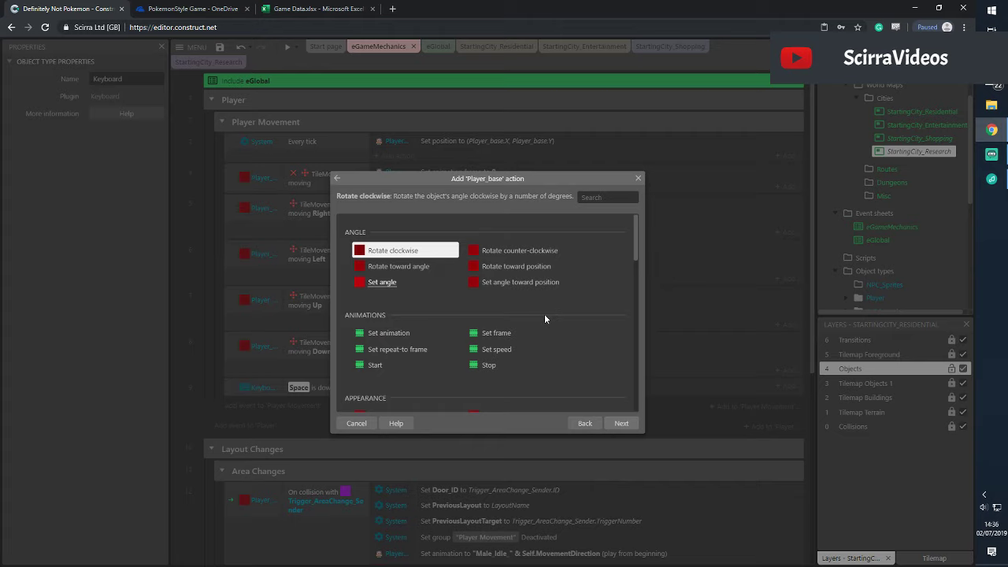
scroll(546, 309, down, 5)
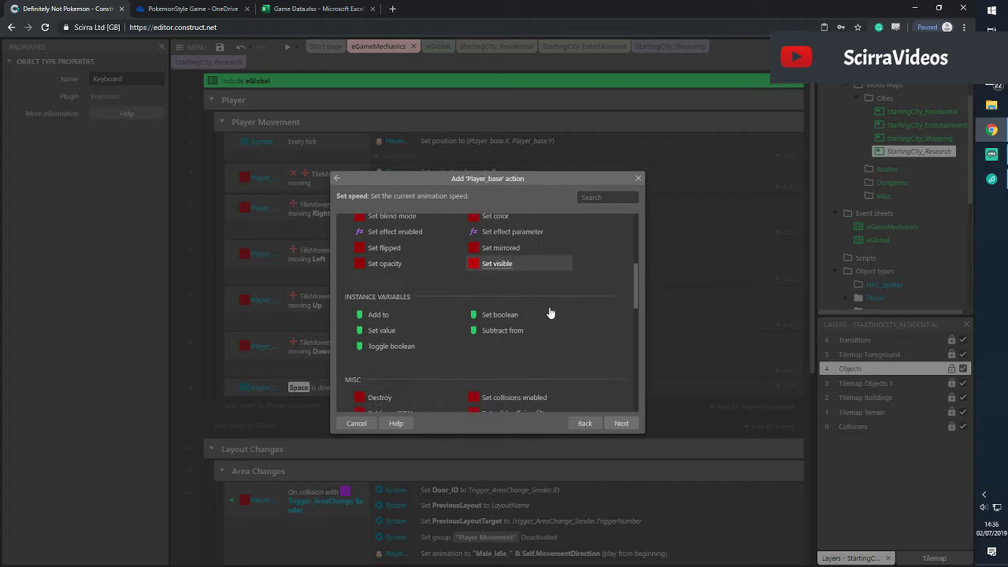
scroll(549, 314, down, 3)
scroll(550, 313, down, 1)
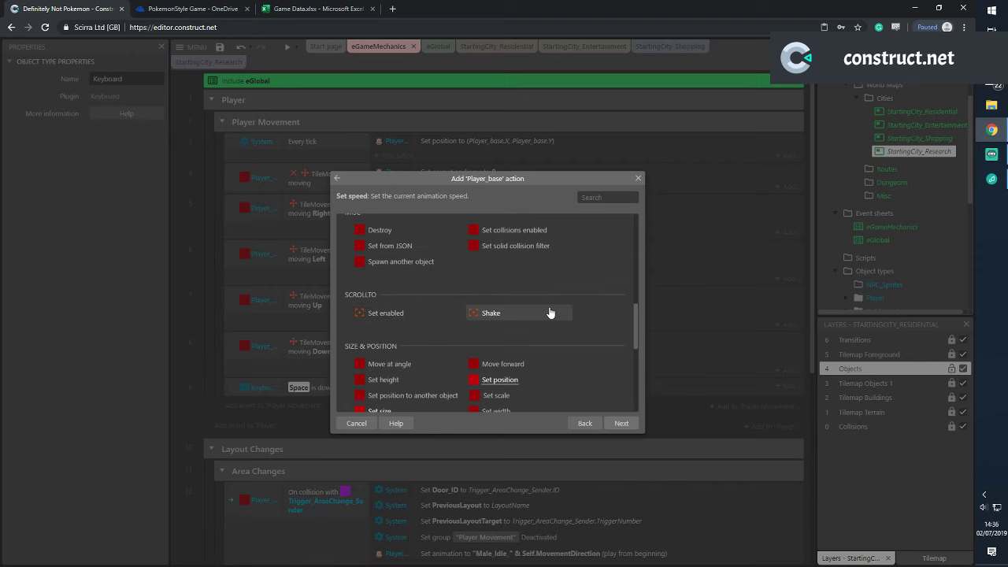
scroll(549, 312, down, 2)
click(354, 422)
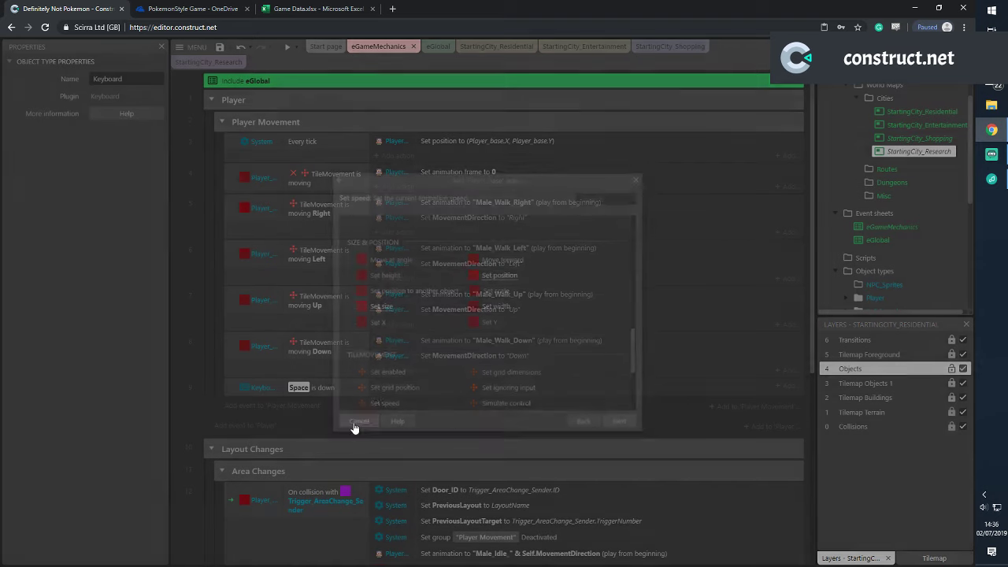
click(252, 390)
right_click(226, 391)
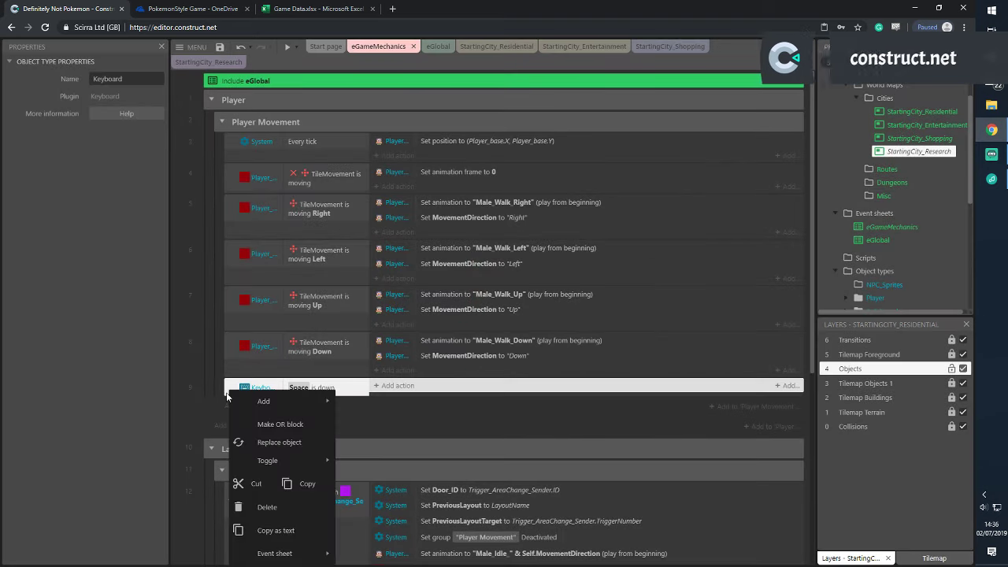
click(312, 480)
scroll(904, 234, down, 2)
click(845, 141)
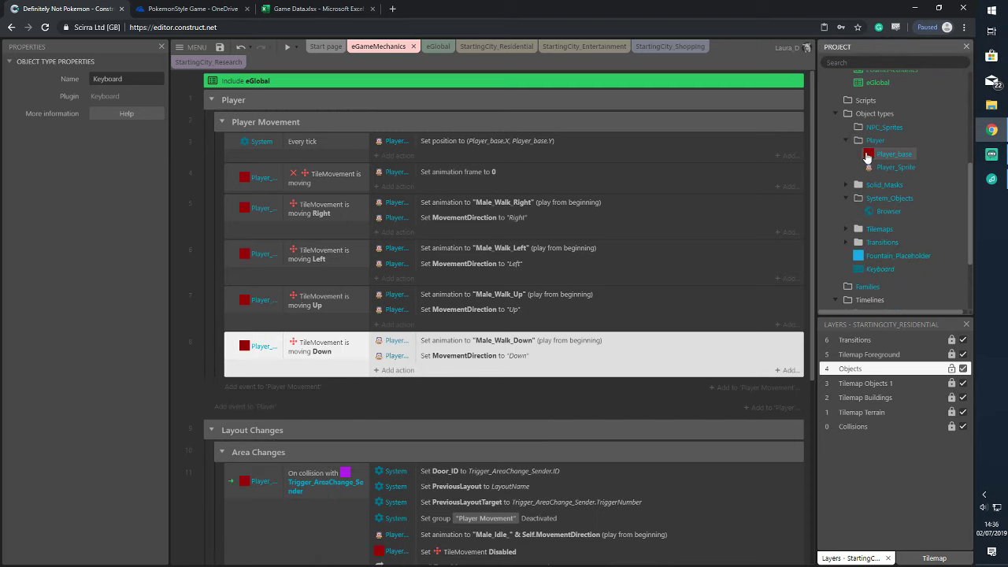
Set Player_base's TileMovement Speed X and Y to 250 and uncheck Default controls
click(894, 154)
scroll(79, 365, down, 3)
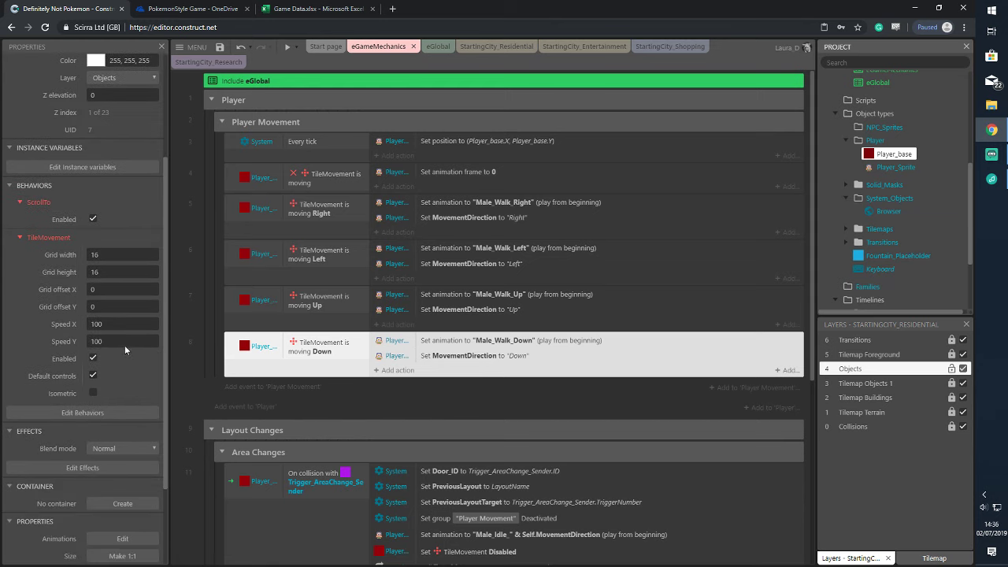
click(130, 325)
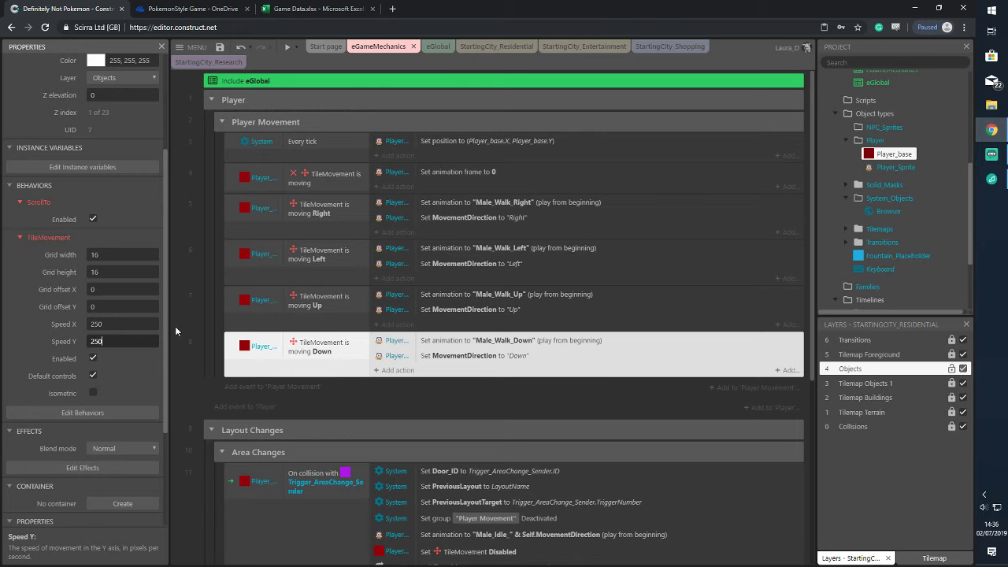
click(93, 376)
Preview the layout to test the faster movement, then close the preview
click(288, 46)
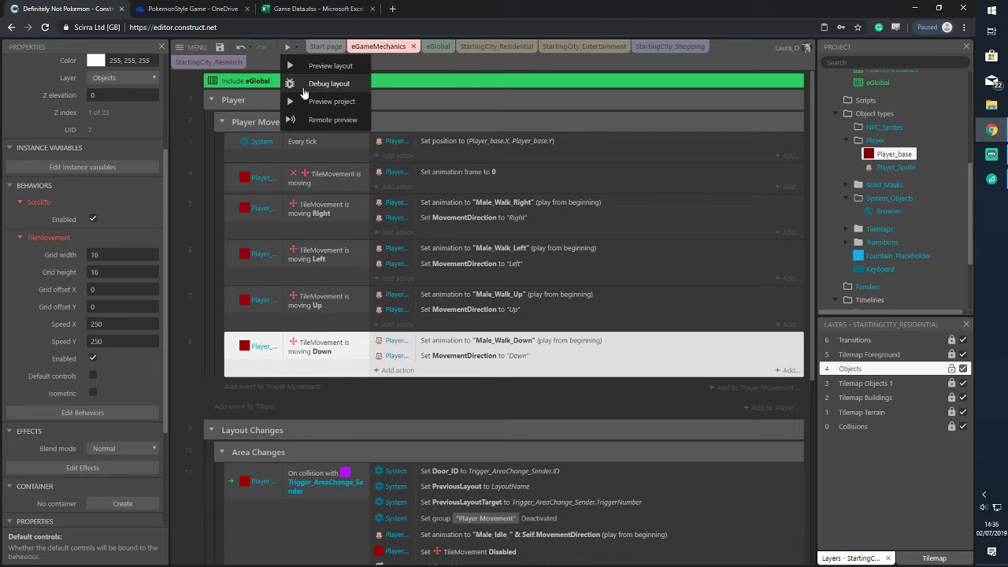
click(319, 101)
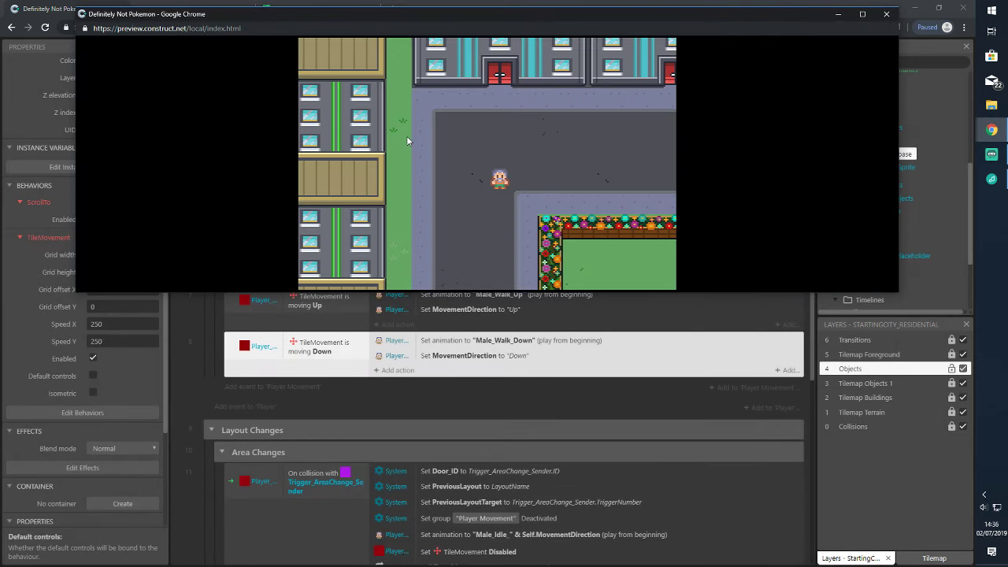
click(887, 14)
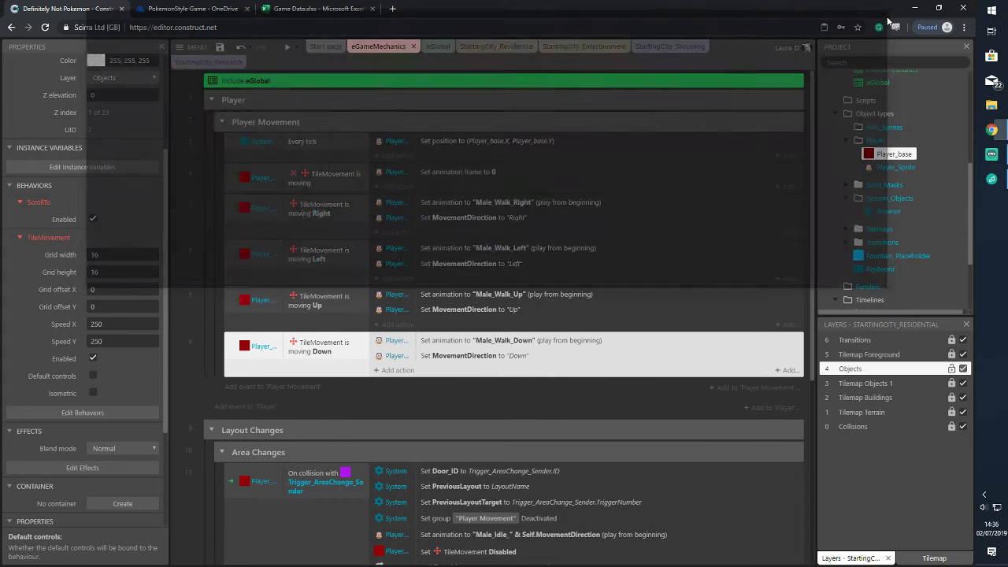
click(207, 398)
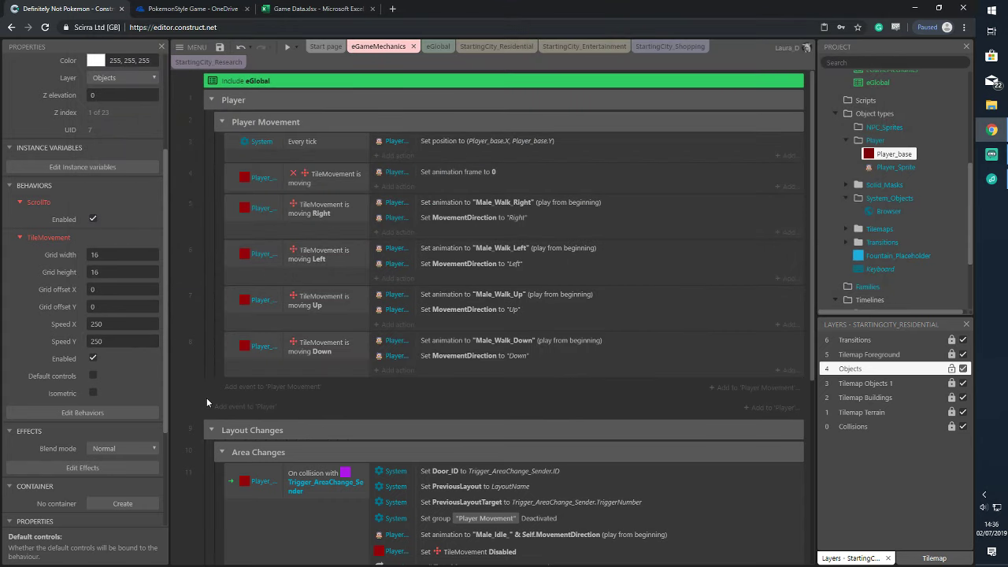
Undo back to 'Add object type' in the history, then test-run a layout preview
click(249, 48)
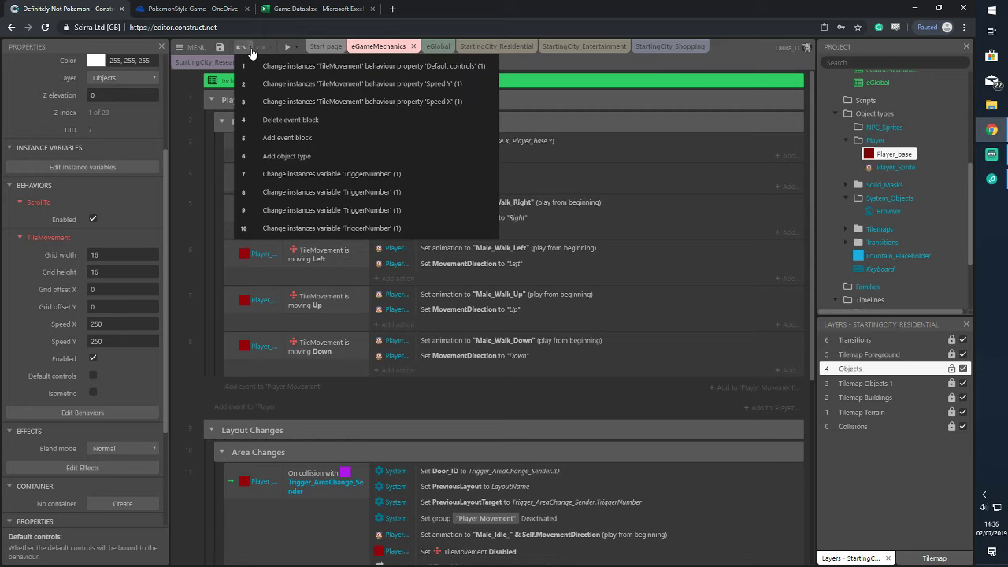
click(324, 157)
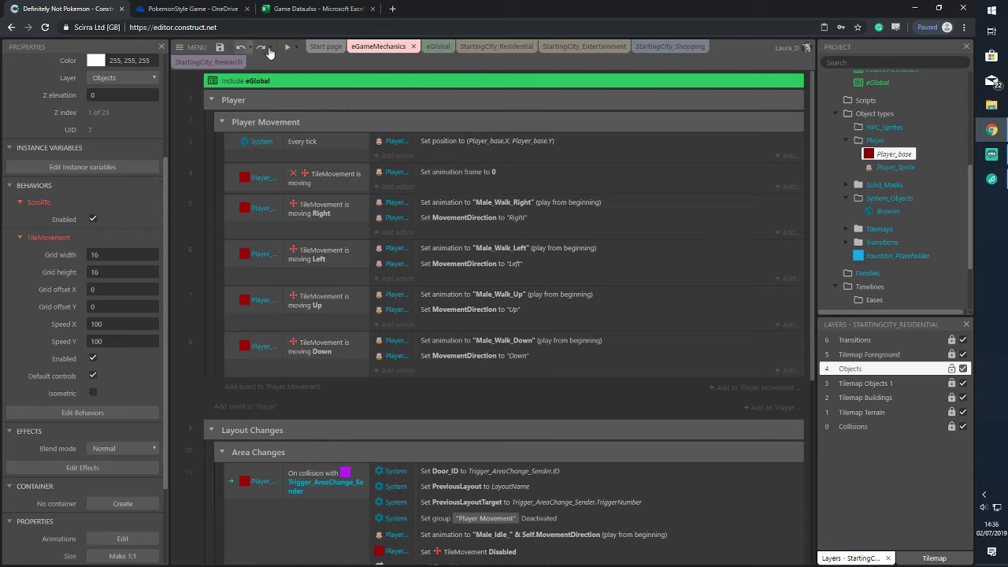
click(296, 48)
click(325, 102)
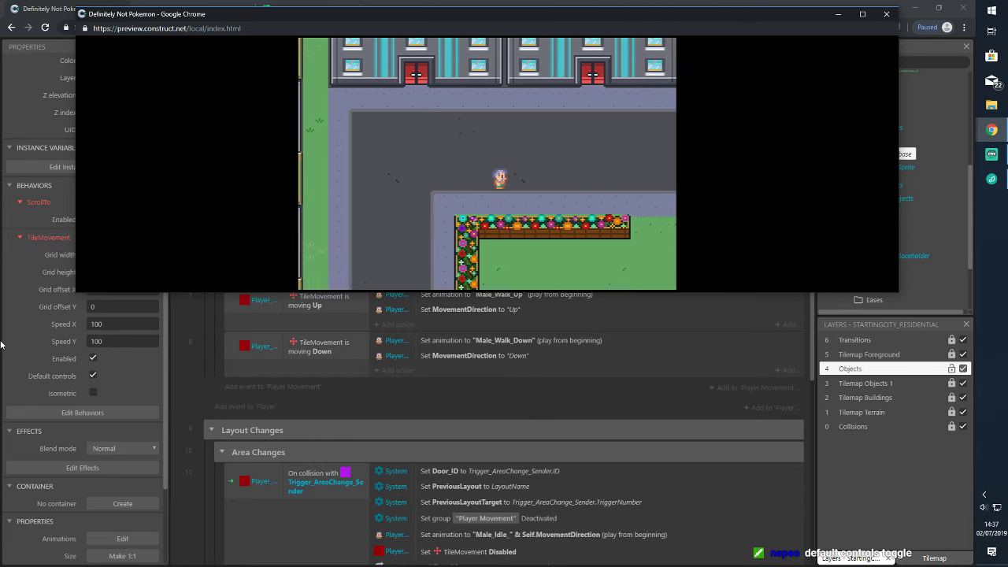
click(885, 13)
Set the player's TileMovement speed back to 250
click(134, 325)
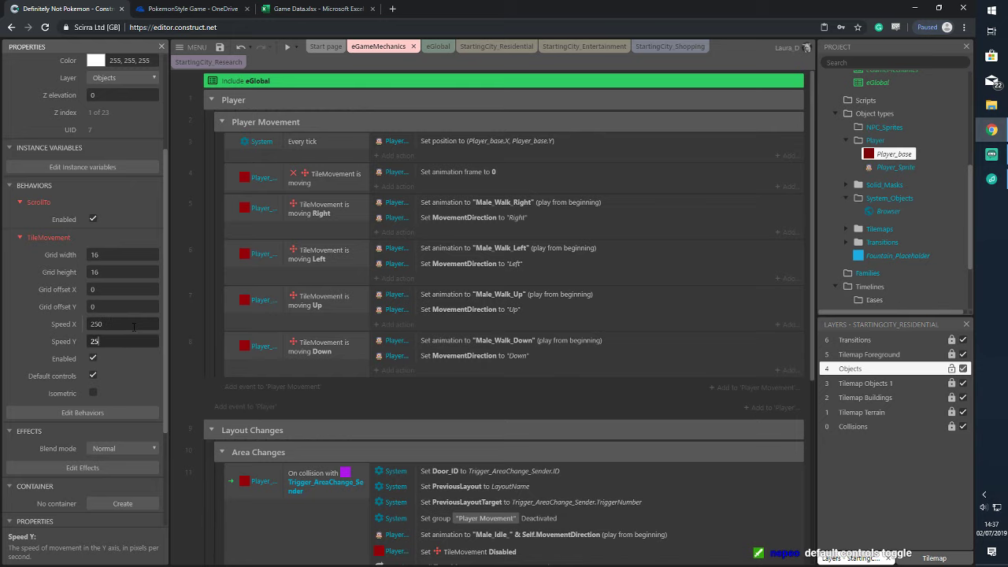
text(250)
key(Tab)
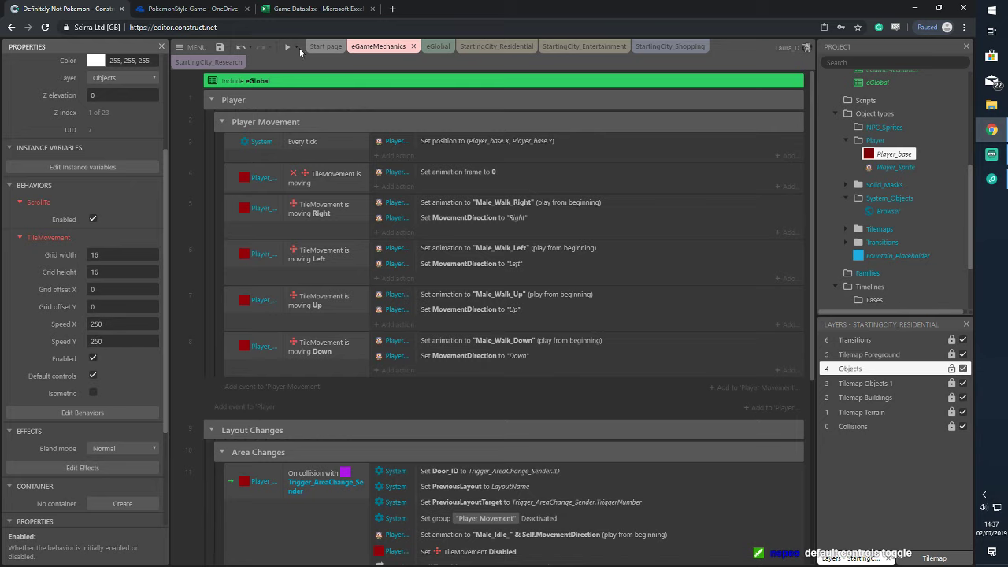
click(296, 47)
click(311, 98)
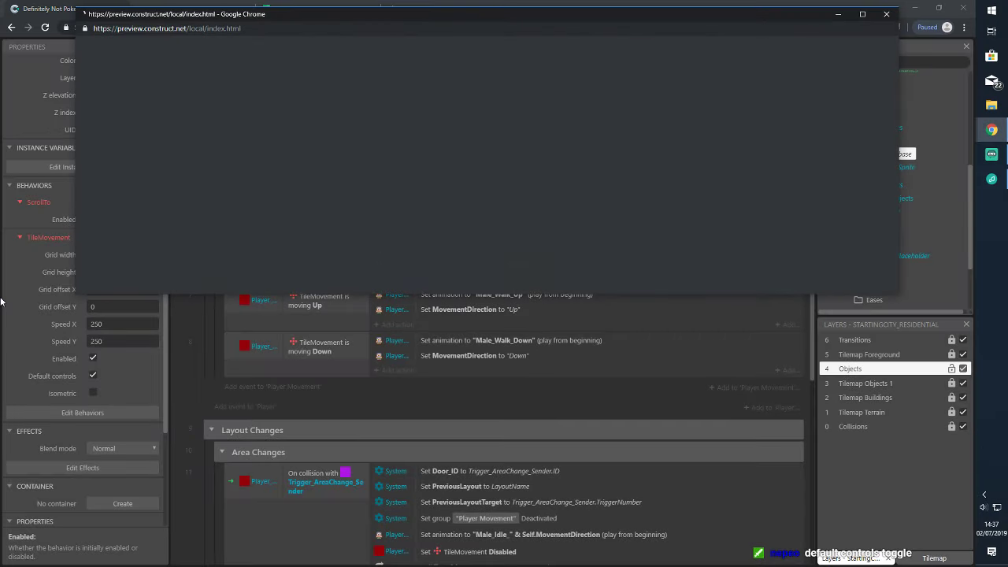
key(Right)
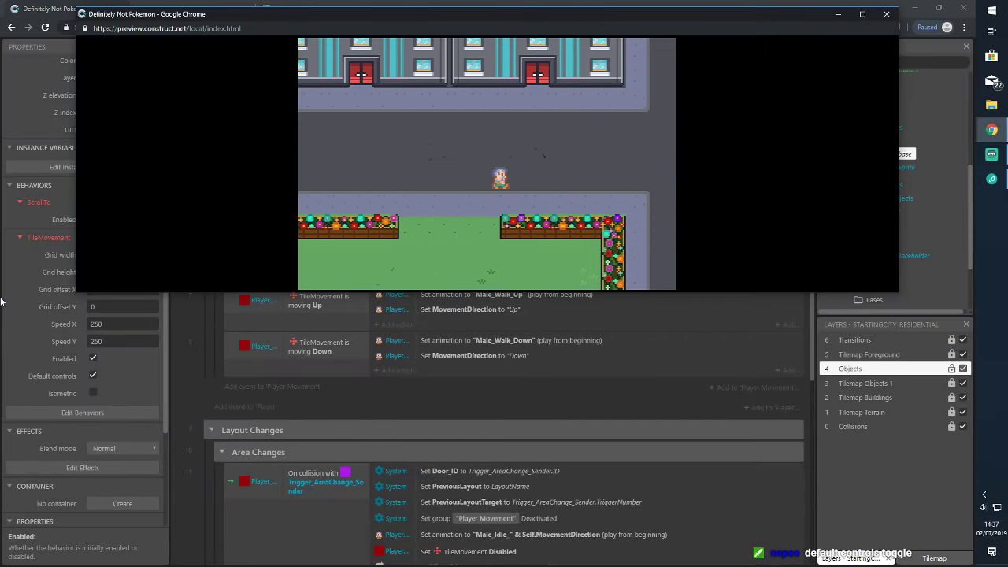
key(Up)
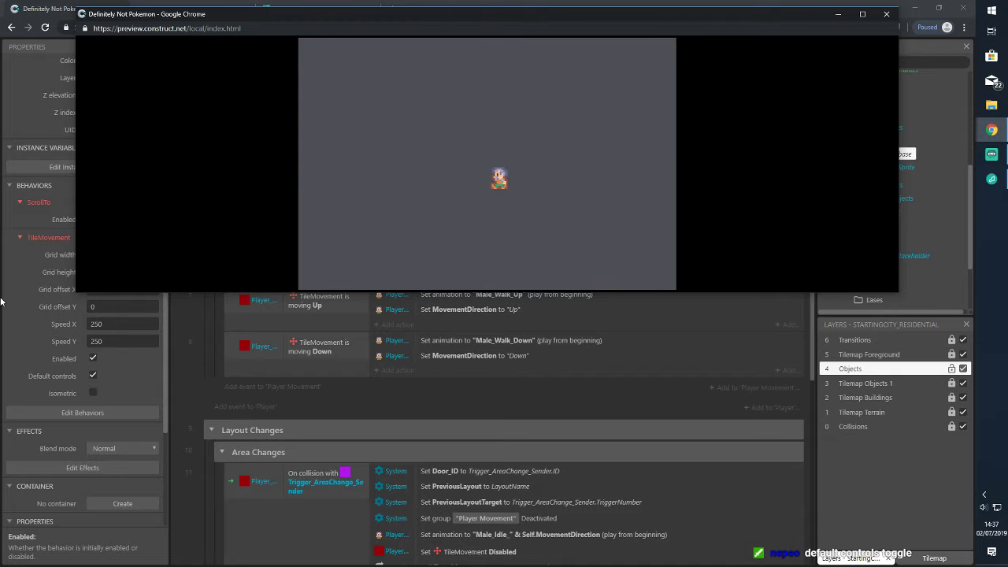
key(Left)
key(Up)
key(Left)
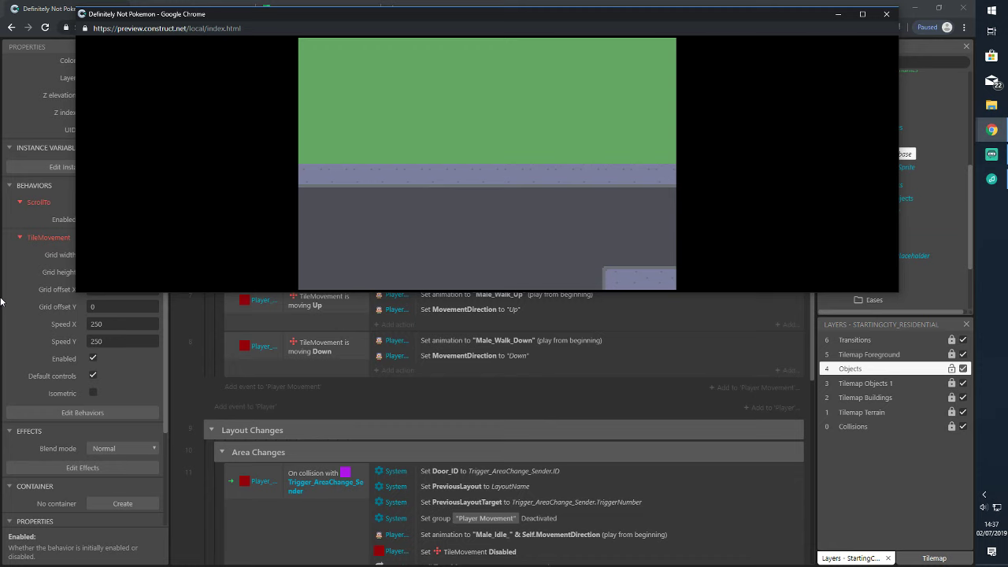
click(885, 13)
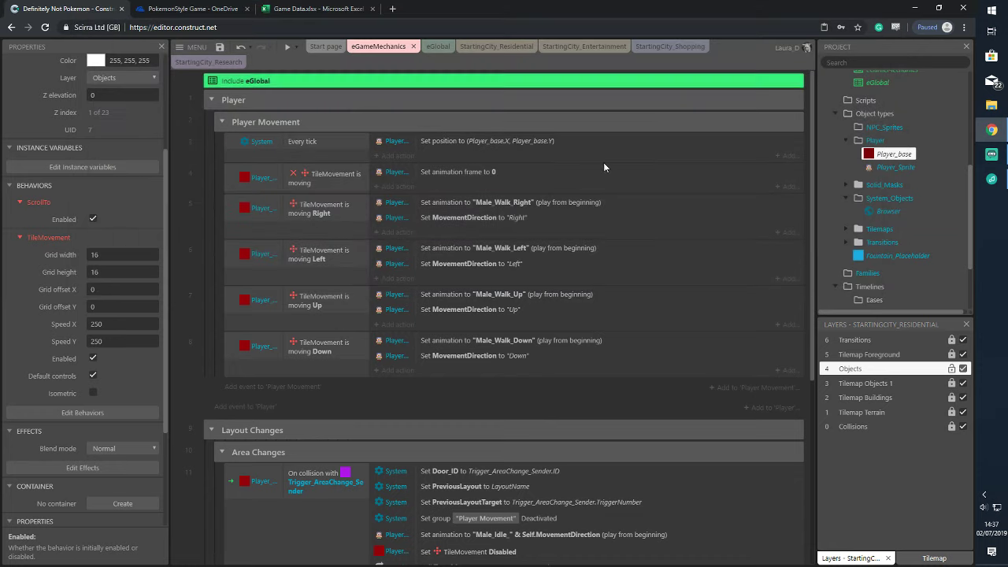
Open StartingCity_Research from the Project bar and apply Lock > Unlock all to it
click(472, 50)
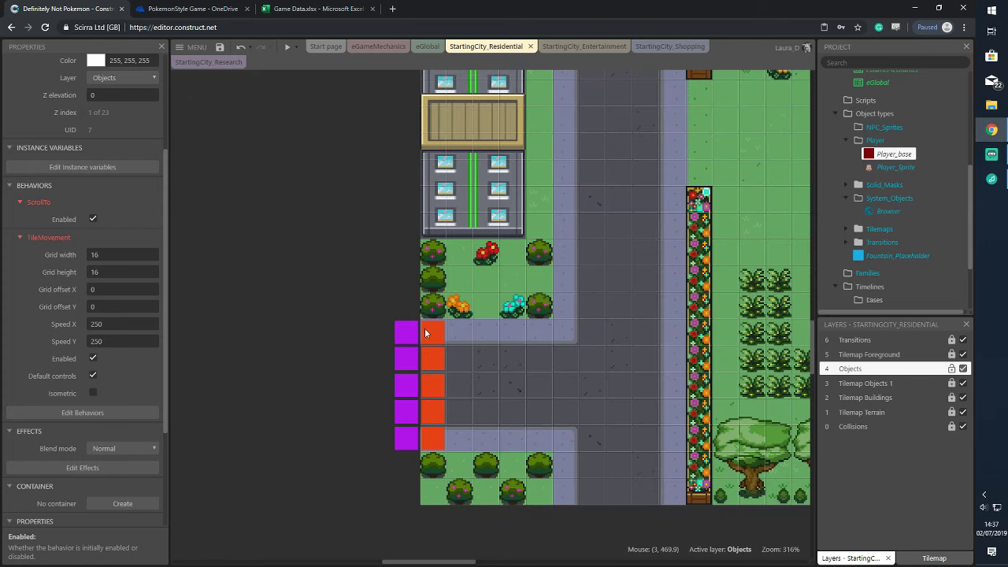
scroll(883, 163, up, 5)
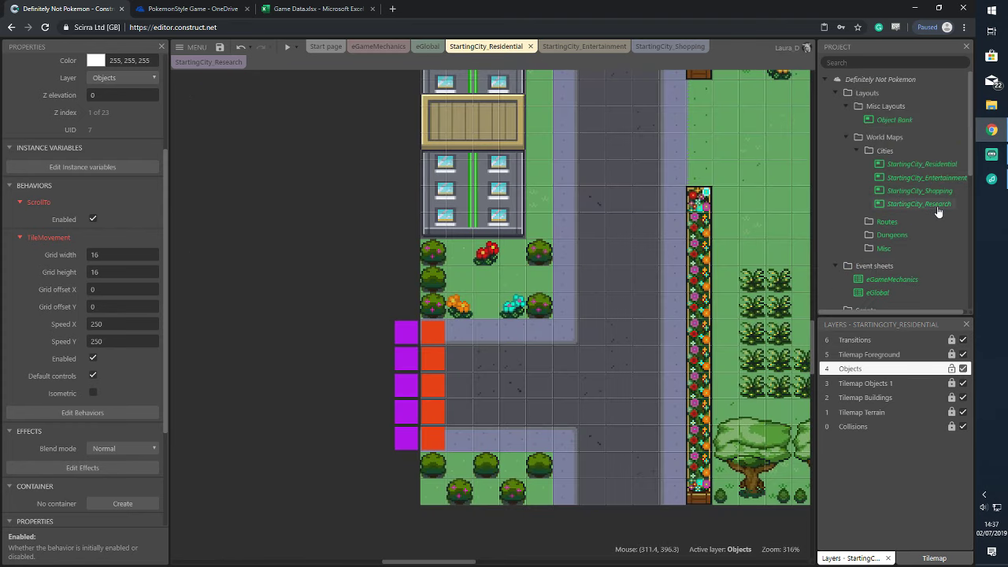
click(921, 204)
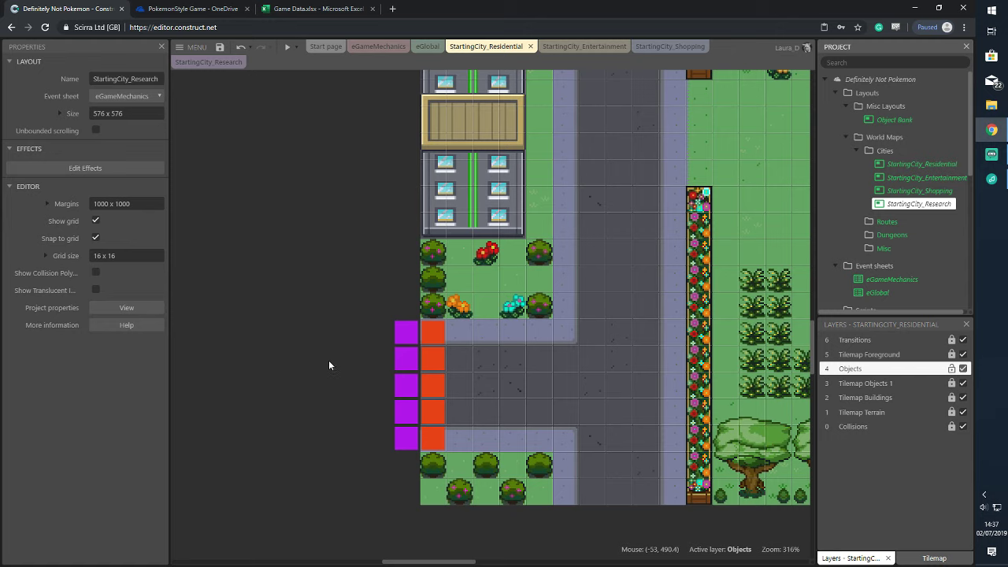
click(209, 62)
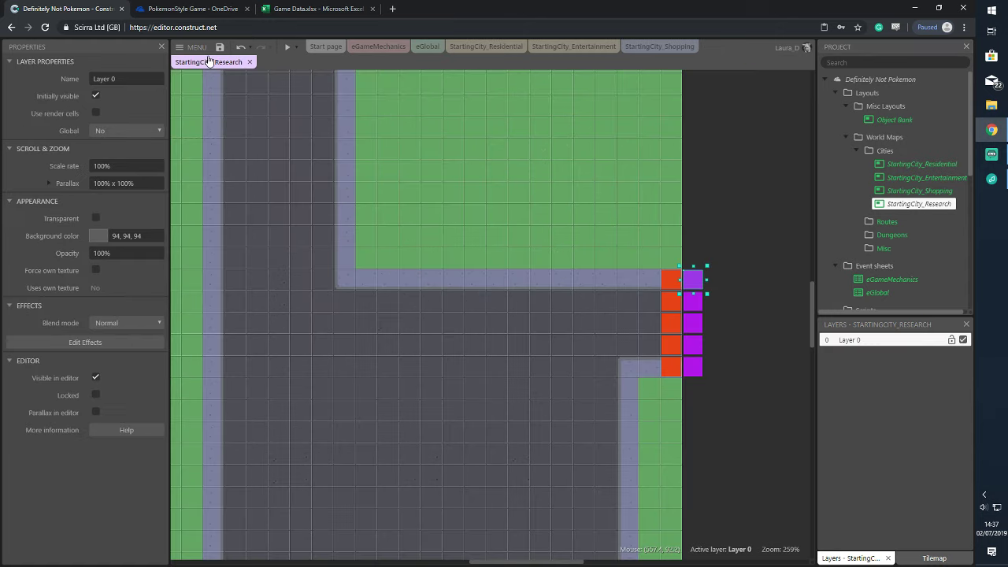
click(453, 323)
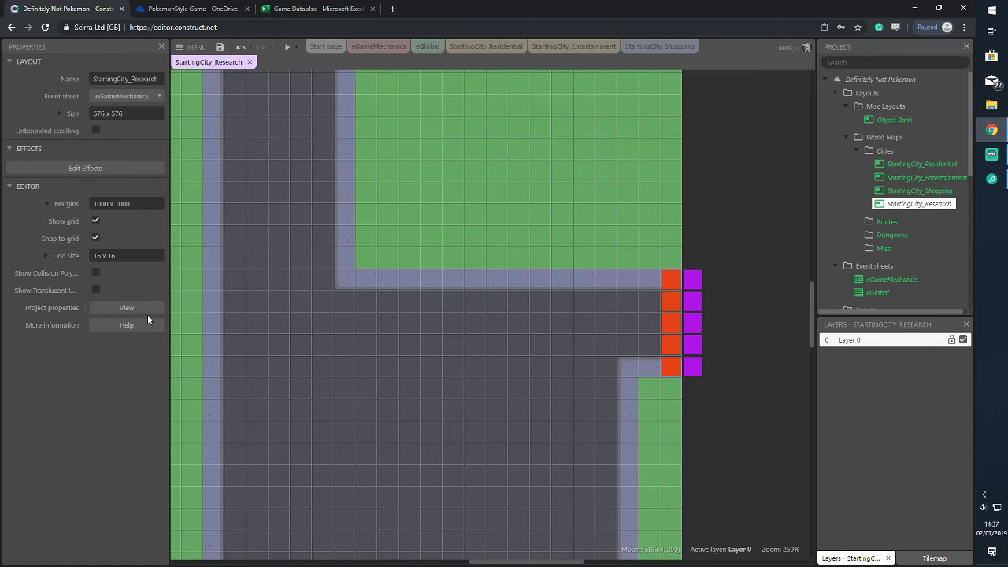
right_click(649, 236)
mouse_move(685, 286)
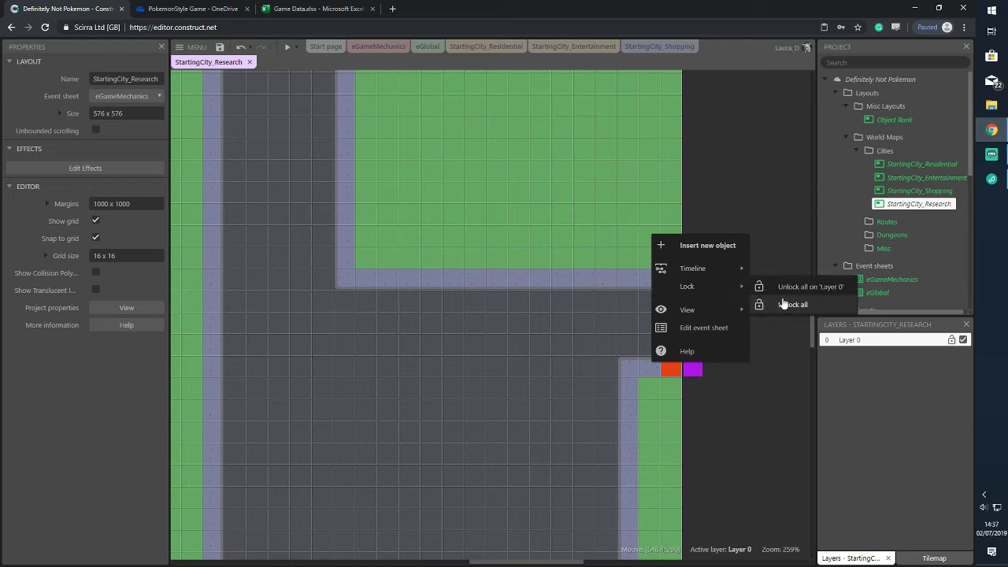
click(782, 304)
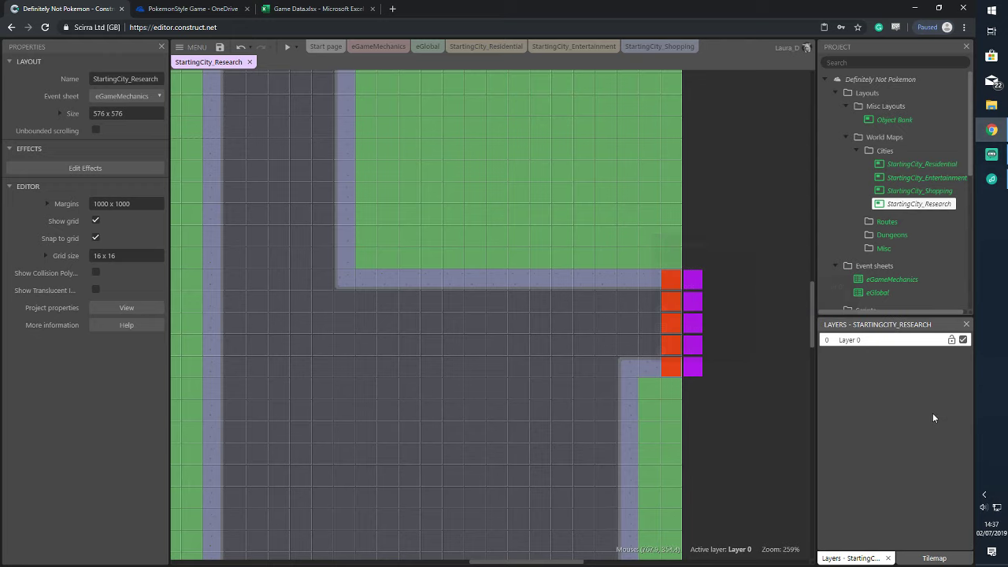
Add seven new layers to the StartingCity_Research layout
right_click(887, 346)
click(874, 351)
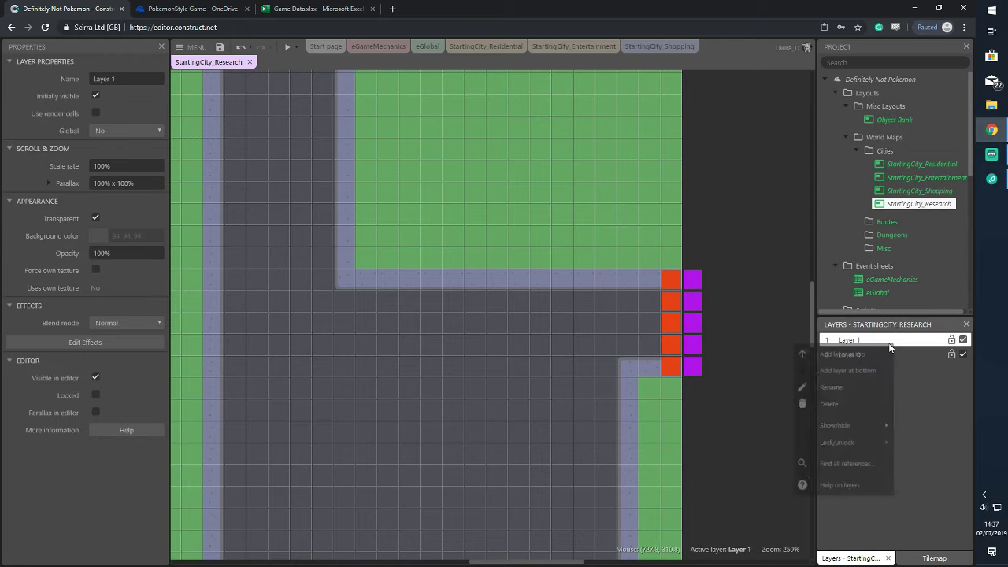
right_click(891, 357)
click(879, 353)
right_click(886, 355)
click(885, 353)
right_click(871, 348)
click(878, 352)
right_click(866, 350)
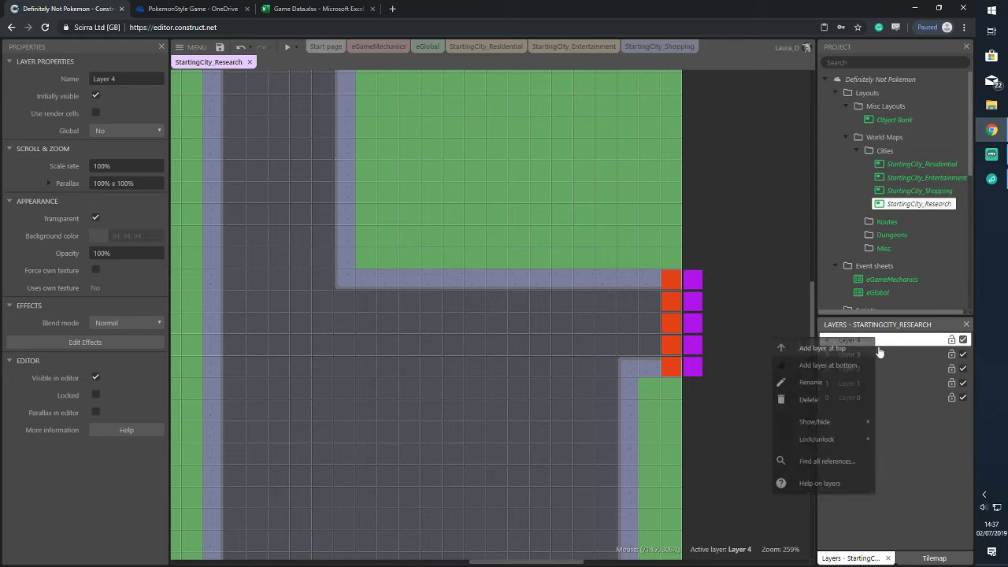
click(864, 349)
right_click(873, 343)
click(874, 349)
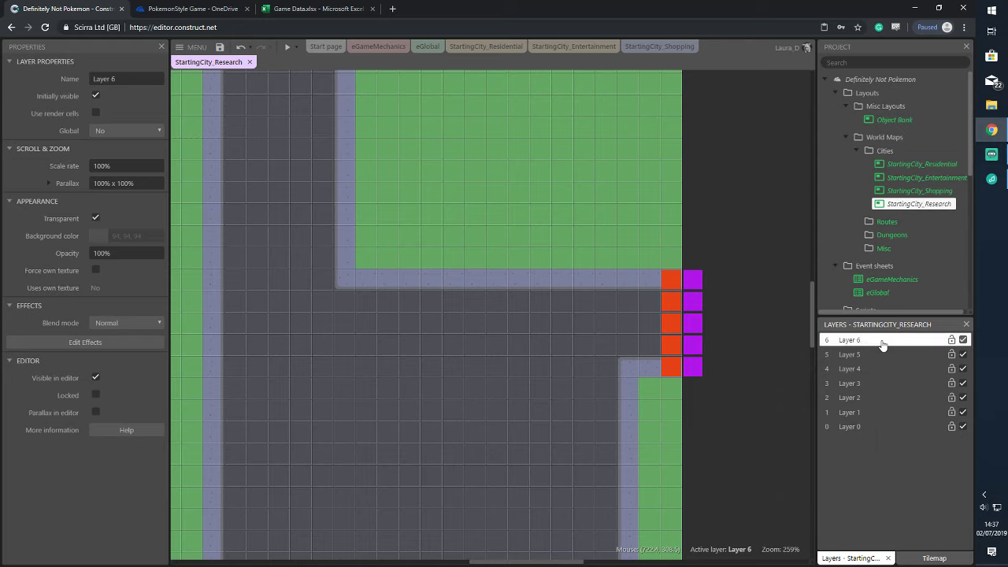
right_click(879, 343)
click(874, 352)
Rename Layer 6 to Transitions and Layer 5 to Tilemap Foreground
right_click(892, 344)
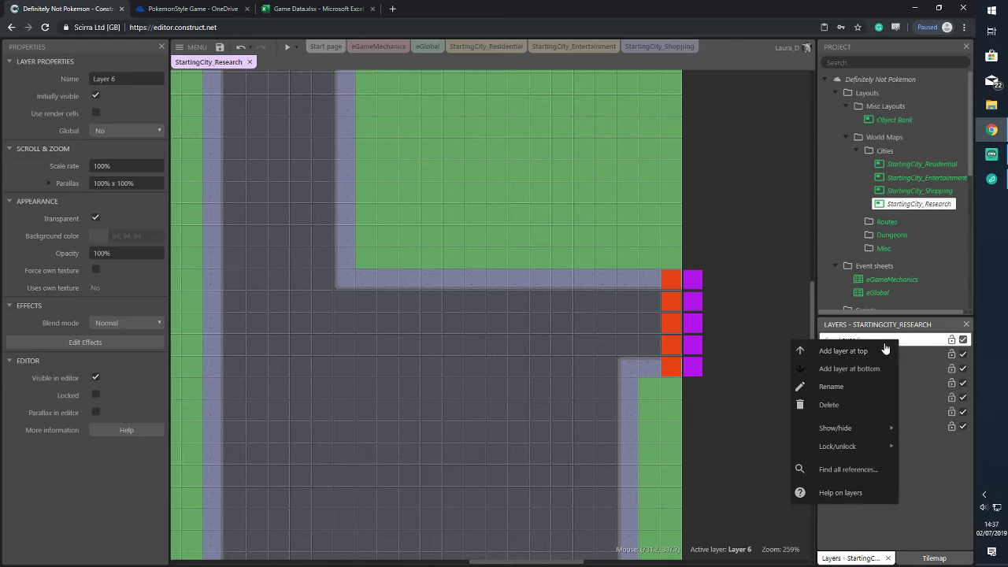
click(866, 386)
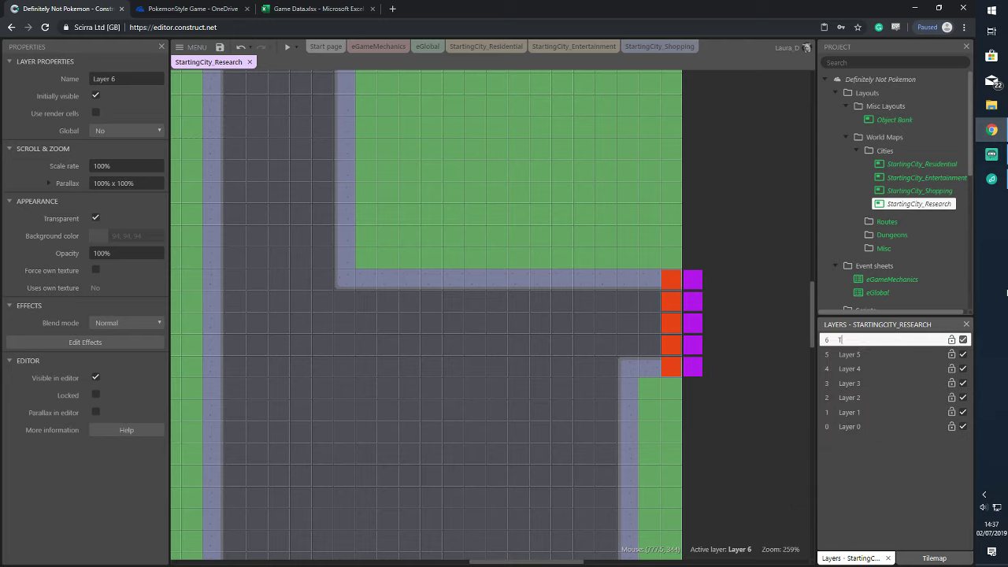
text(Transitions)
key(Return)
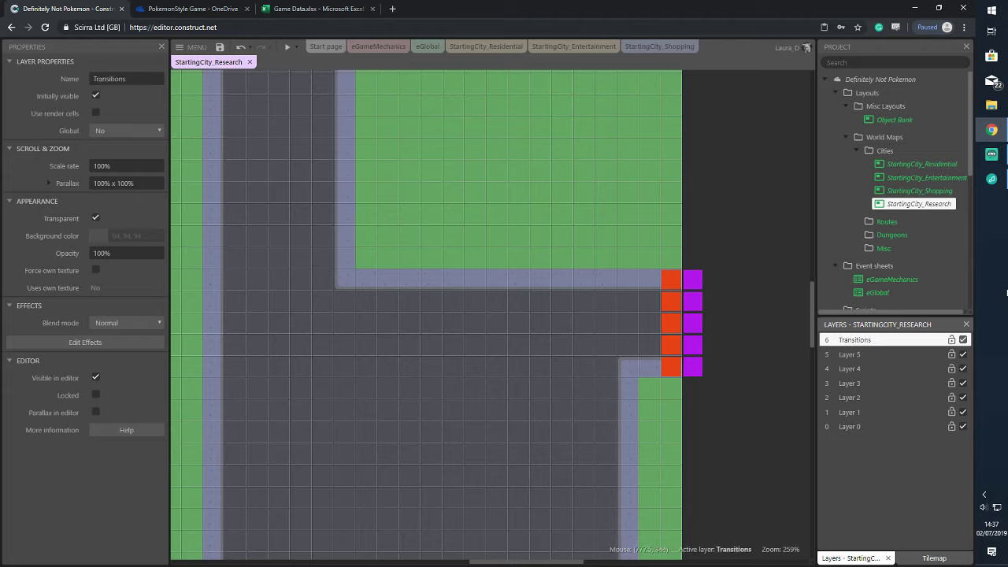
right_click(898, 354)
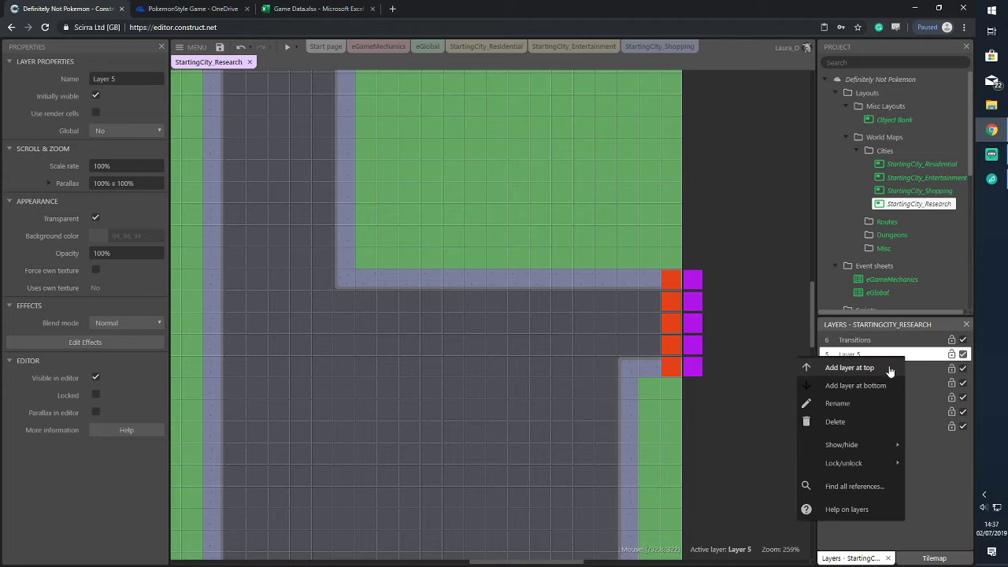
text(Tilemap Fo)
text(reground)
key(Return)
Rename Layer 4 to Objects and Layer 3 to Tilemap Objects 1
click(931, 375)
right_click(930, 374)
click(873, 418)
text(O)
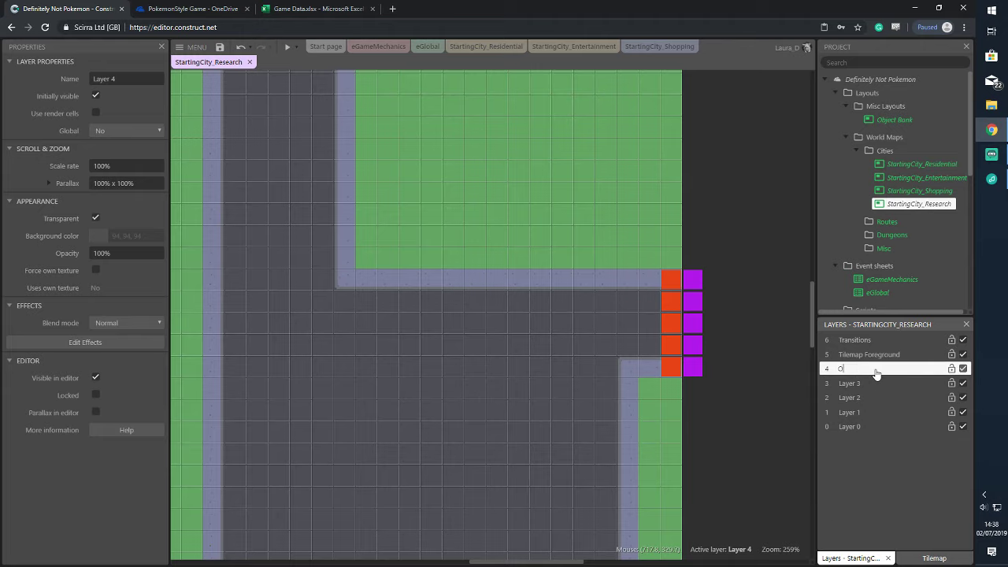
text(bjects)
key(Return)
click(875, 384)
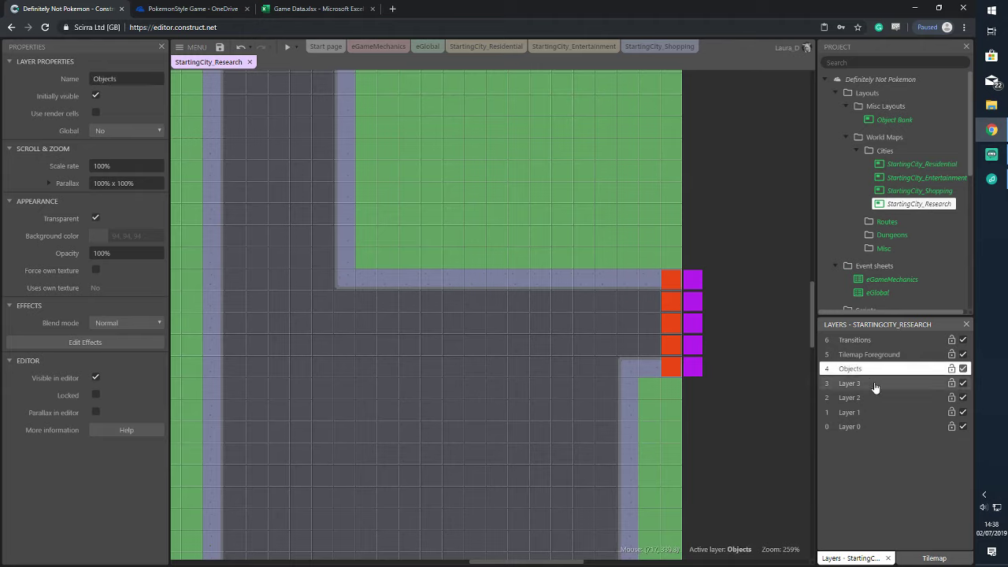
right_click(875, 385)
click(841, 425)
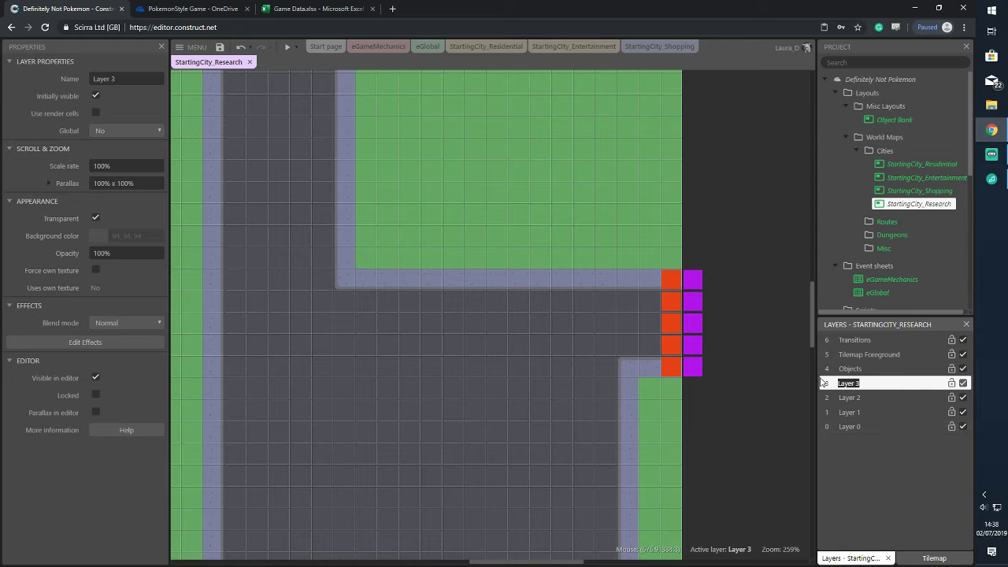
text(Tilemap O)
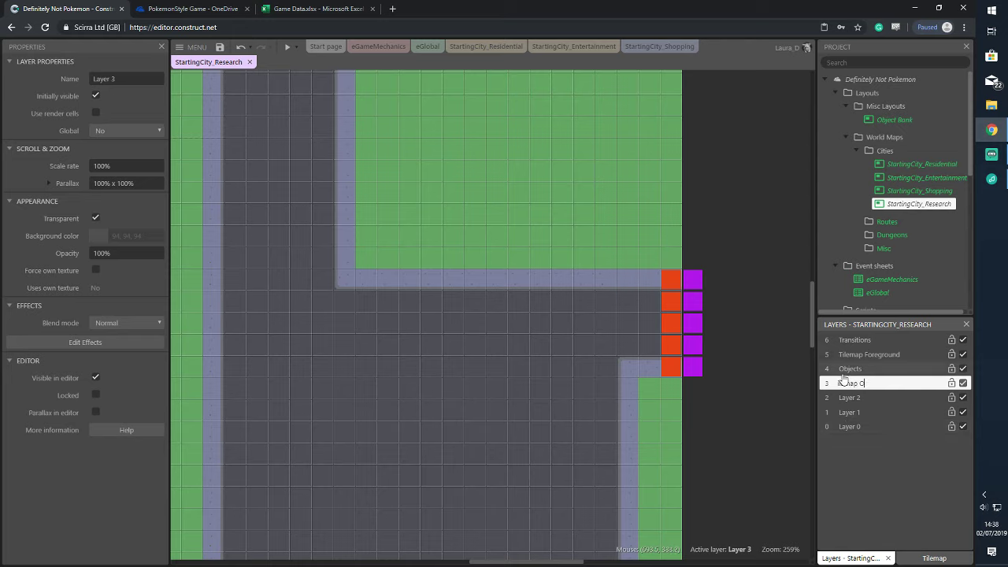
key(Return)
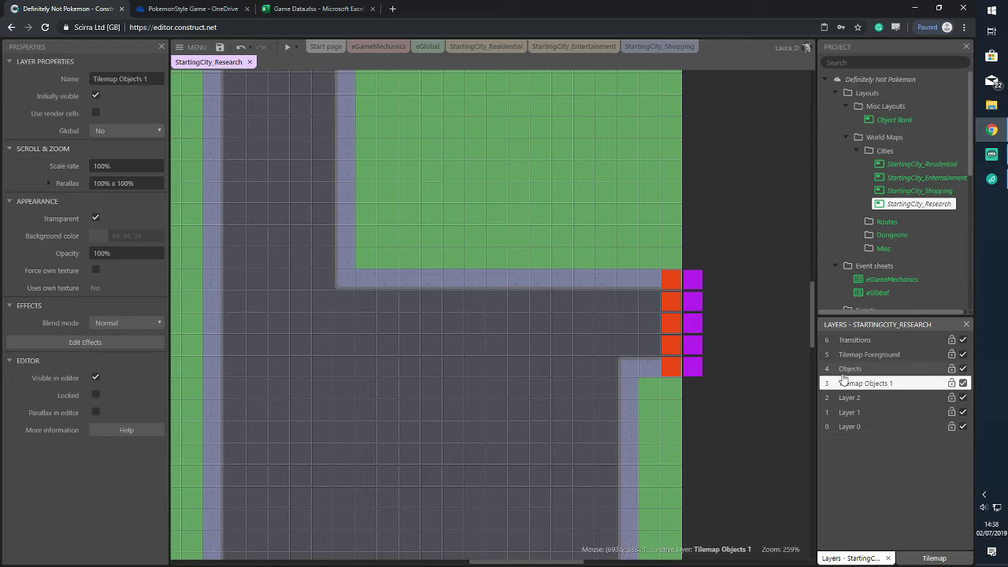
Rename Layers 2, 1 and 0 to Tilemap Buildings, Tilemap Terrains and Collisions
right_click(865, 397)
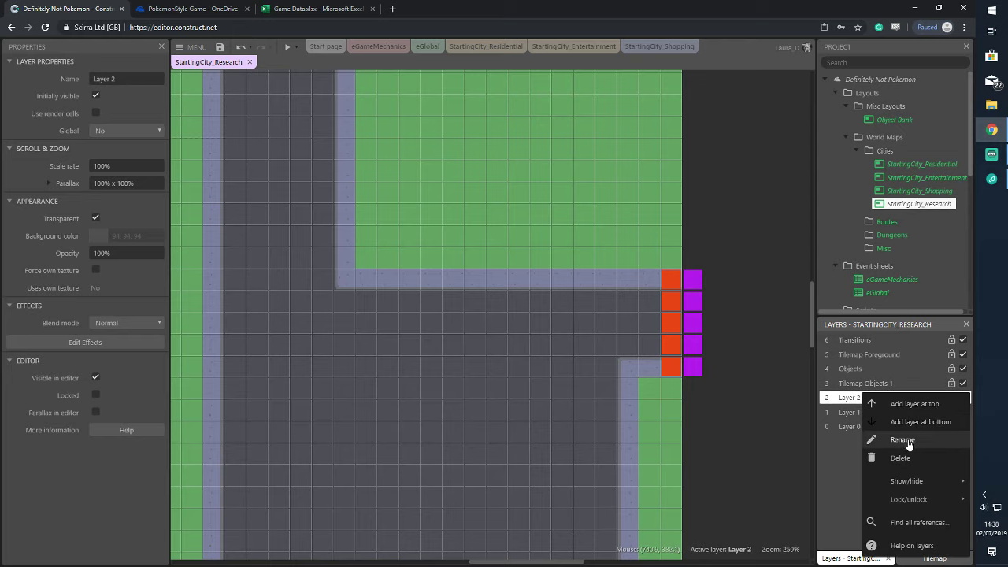
click(899, 439)
text(Tilemap Buildings)
key(Return)
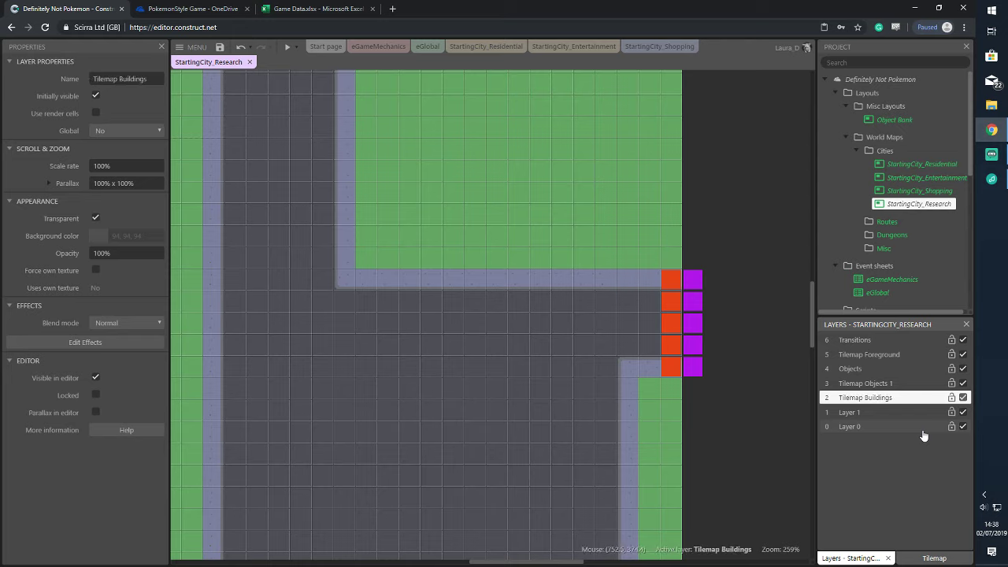
right_click(918, 413)
click(870, 299)
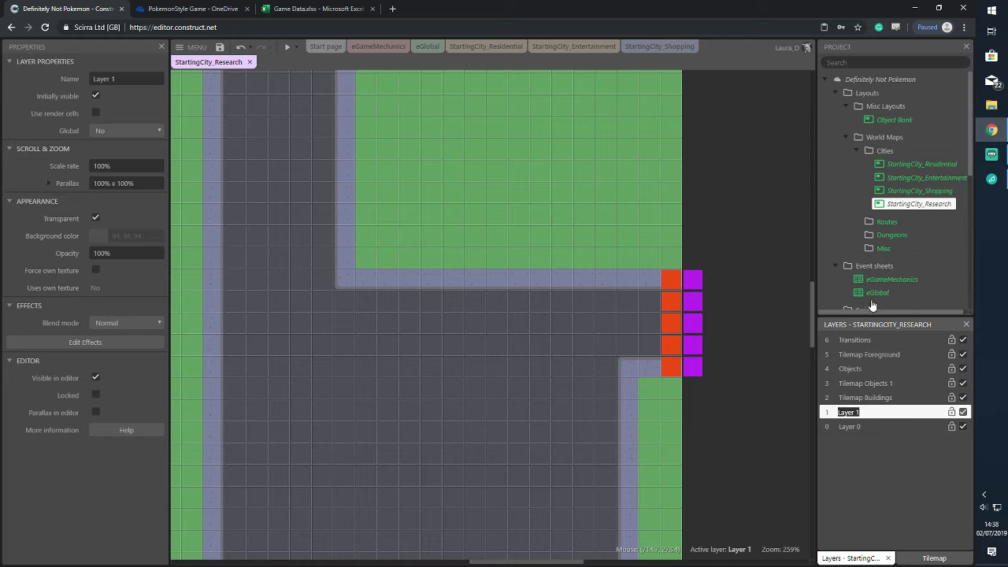
text(Tilemap )
text(Terrains)
key(Return)
click(877, 427)
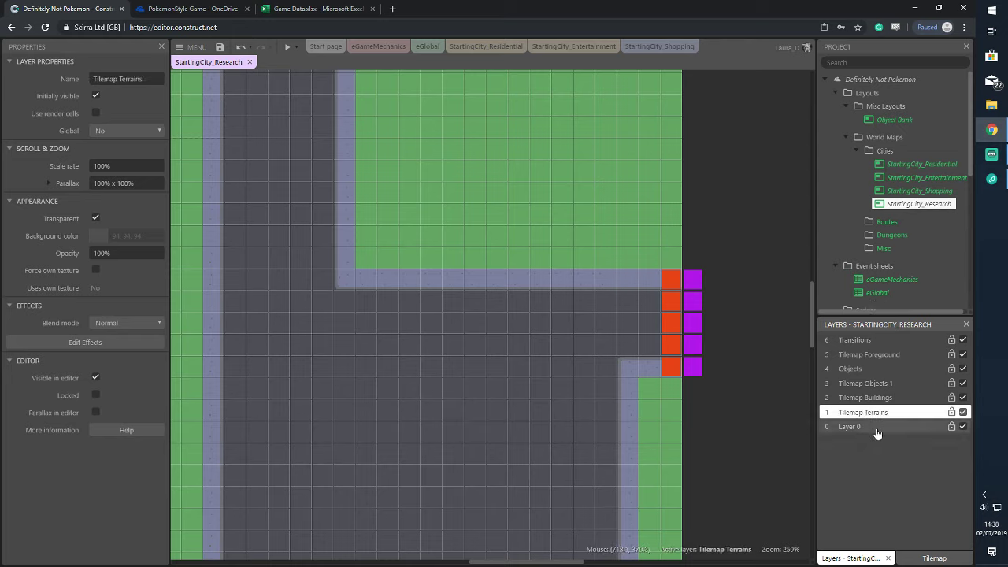
right_click(877, 428)
click(832, 311)
text(Collisions)
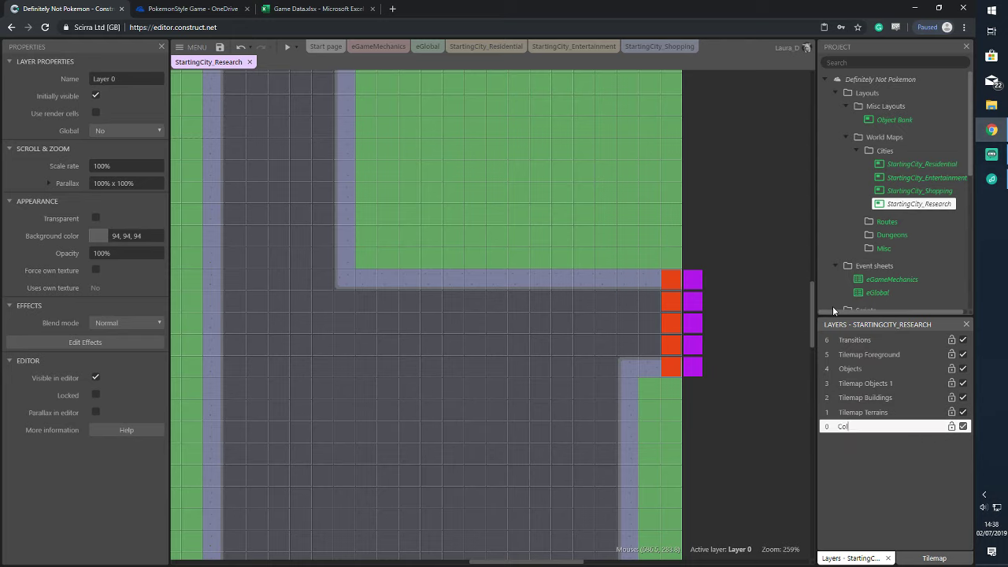
key(Return)
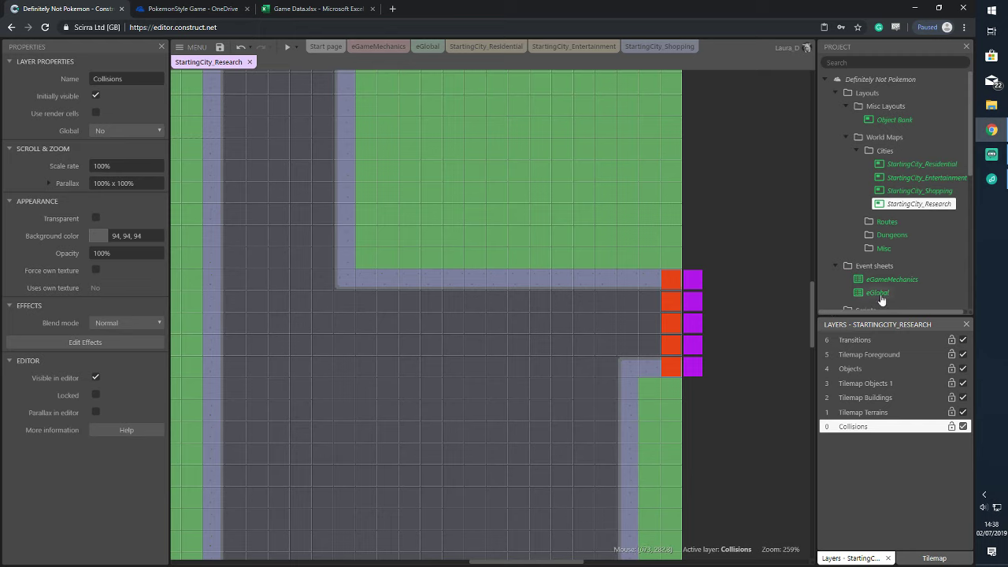
Move the orange trigger squares onto the Objects layer
drag(652, 238, 726, 444)
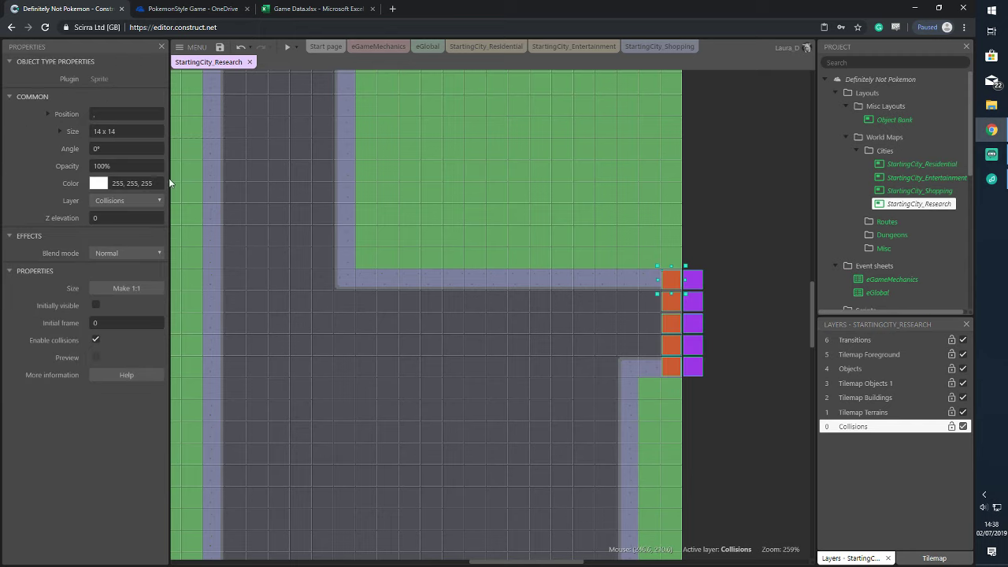
click(126, 200)
click(114, 228)
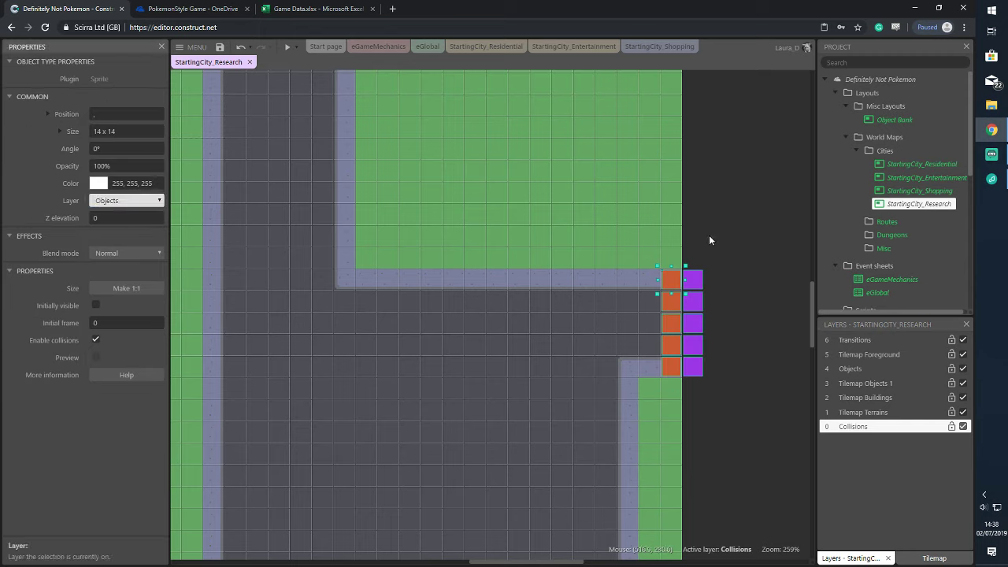
click(613, 237)
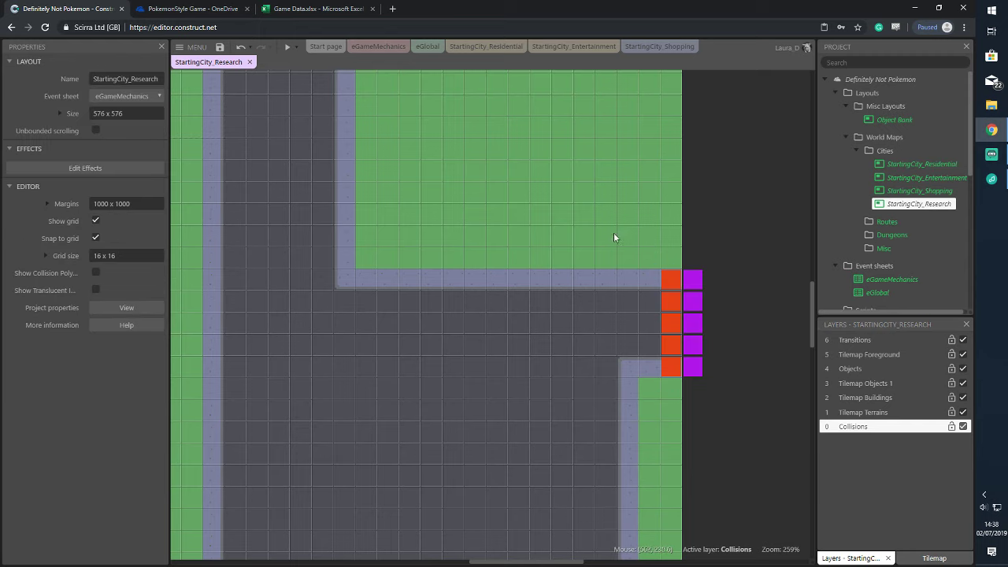
Unlock all, move the city tilemap to the Tilemap Terrains layer, and lock it
right_click(515, 193)
mouse_move(582, 246)
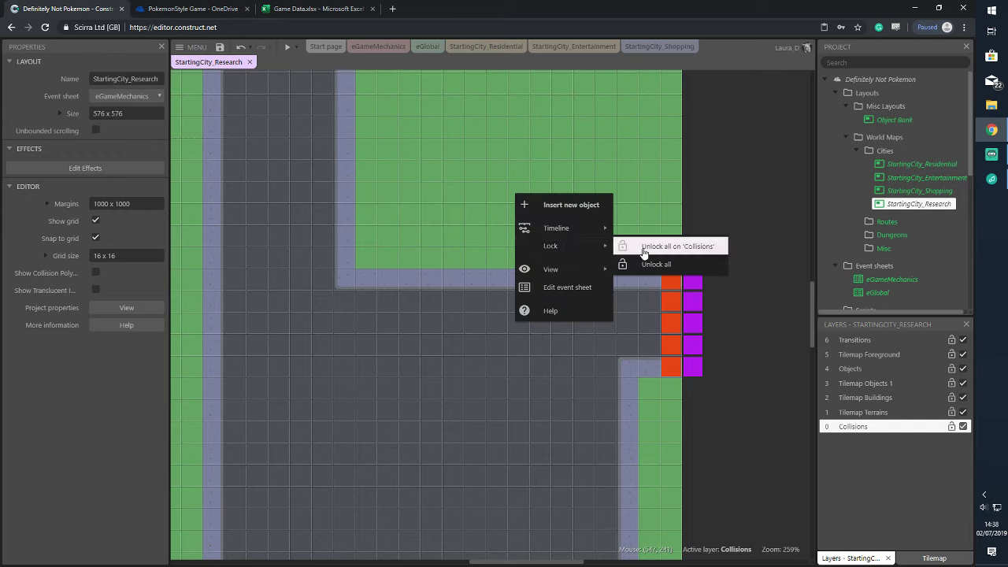
click(643, 247)
click(453, 192)
click(122, 218)
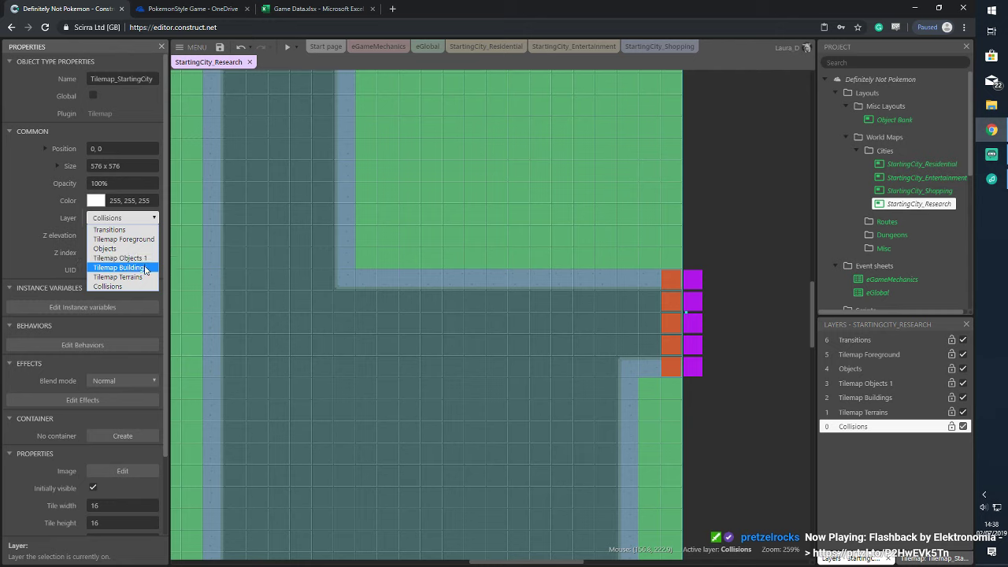
click(118, 275)
click(745, 163)
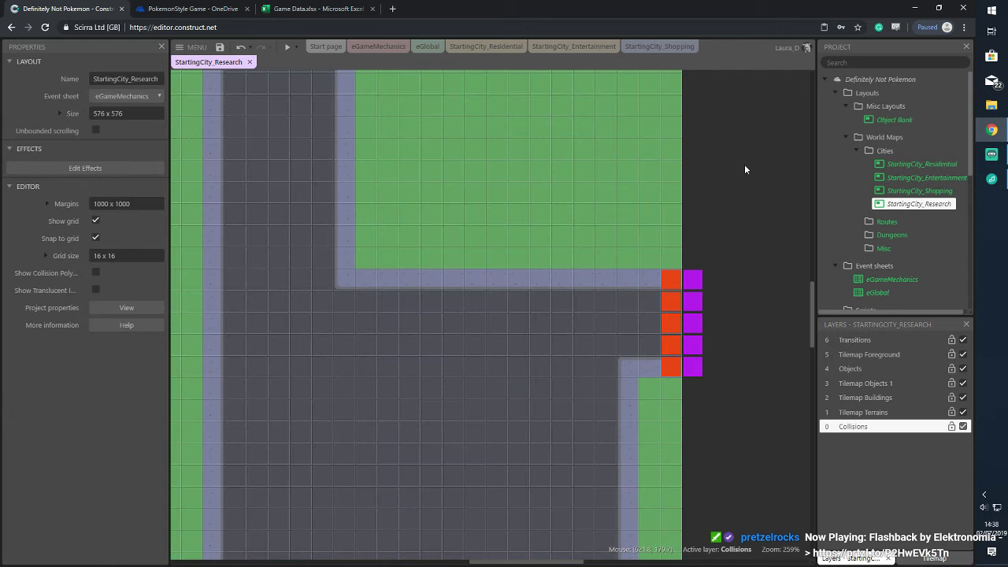
right_click(620, 188)
click(752, 316)
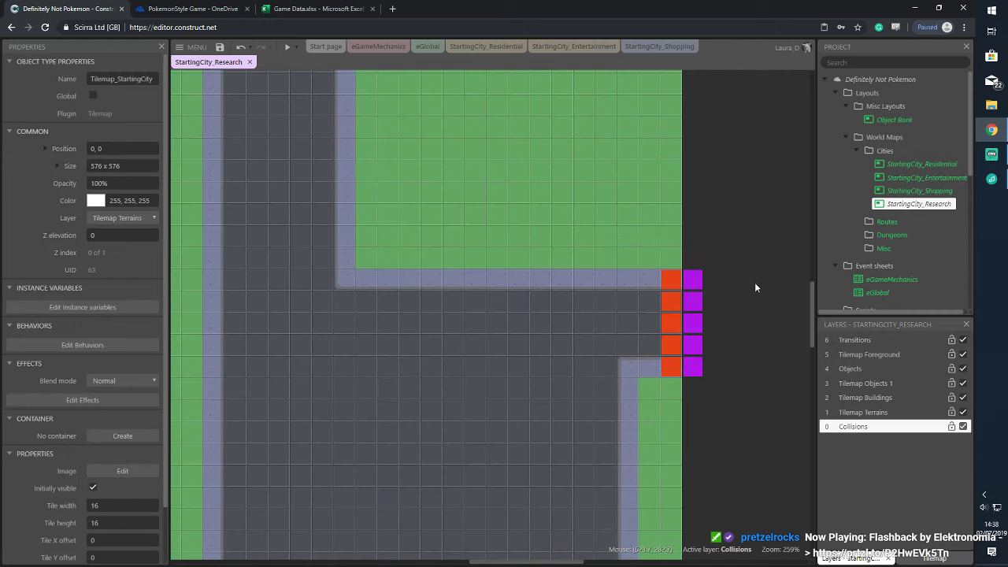
click(295, 48)
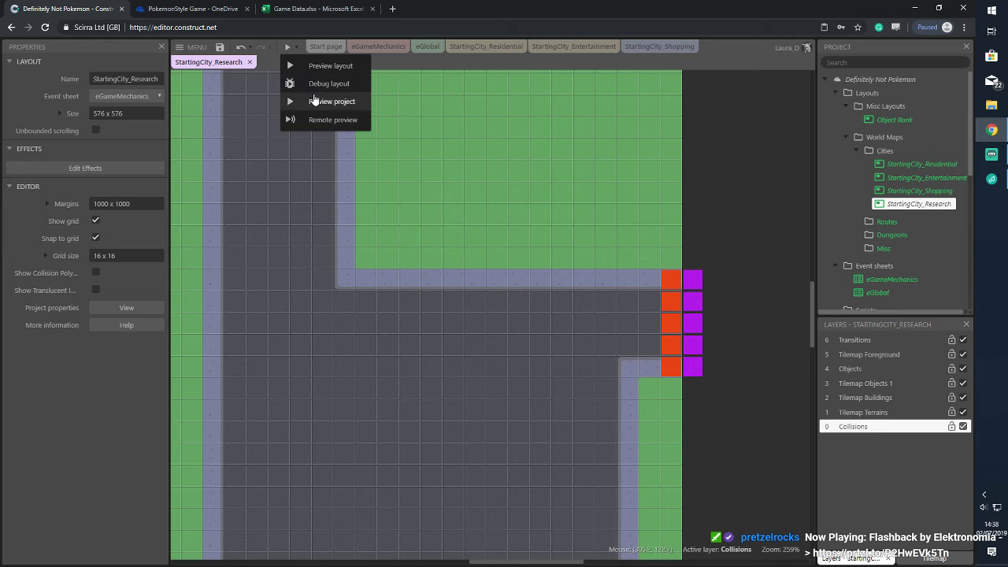
click(315, 99)
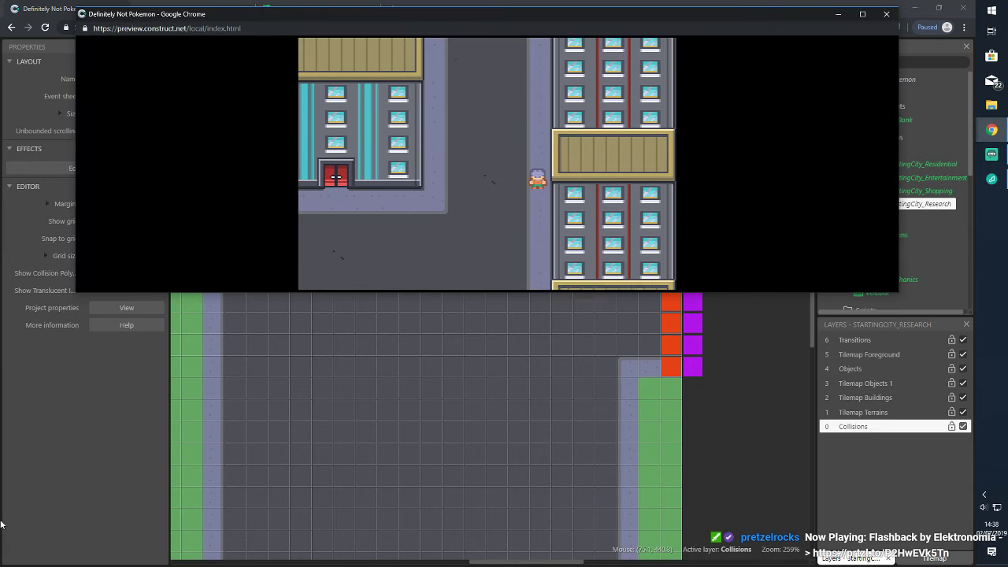
key(Up)
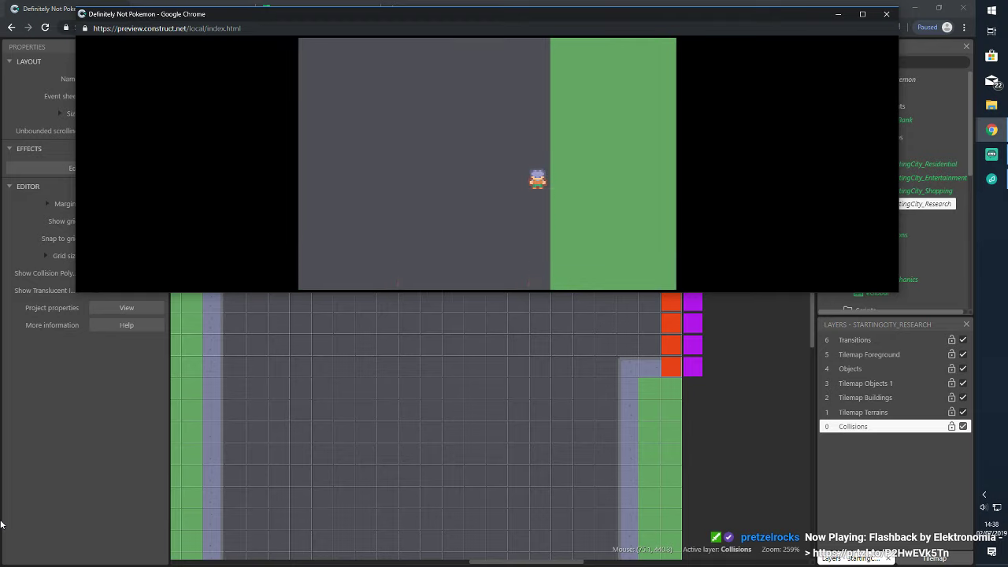
key(Left)
key(Up)
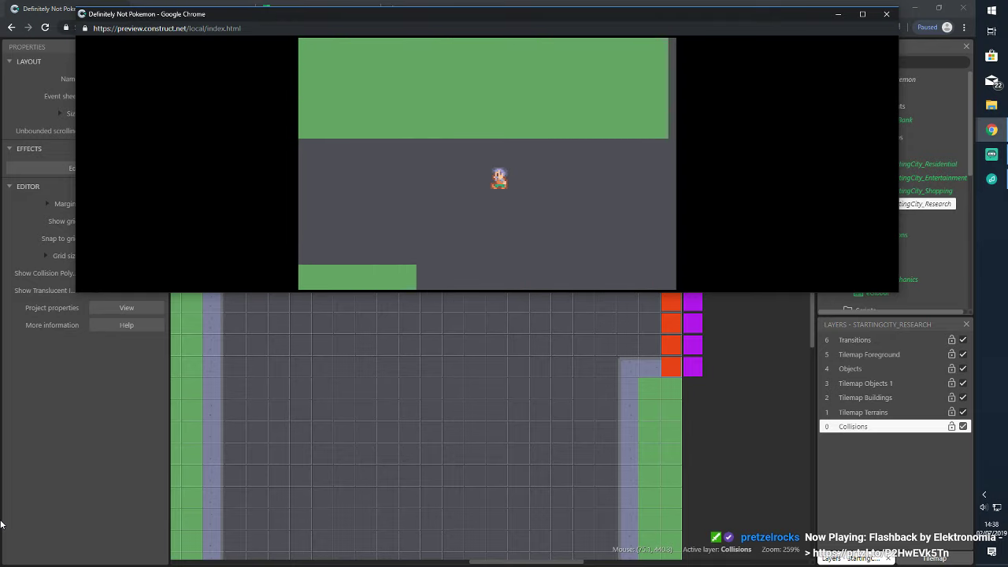
key(Left)
key(Left)
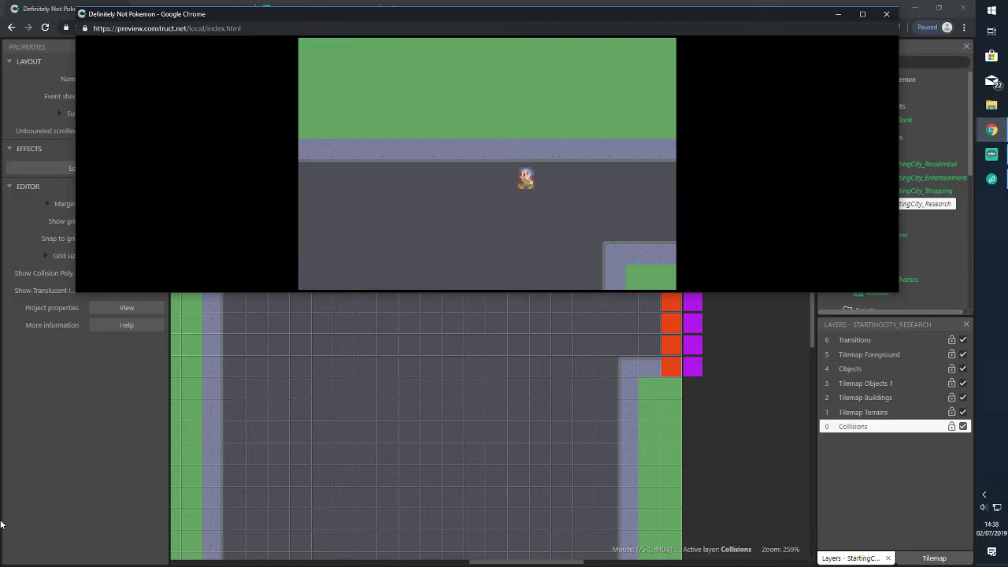
key(Right)
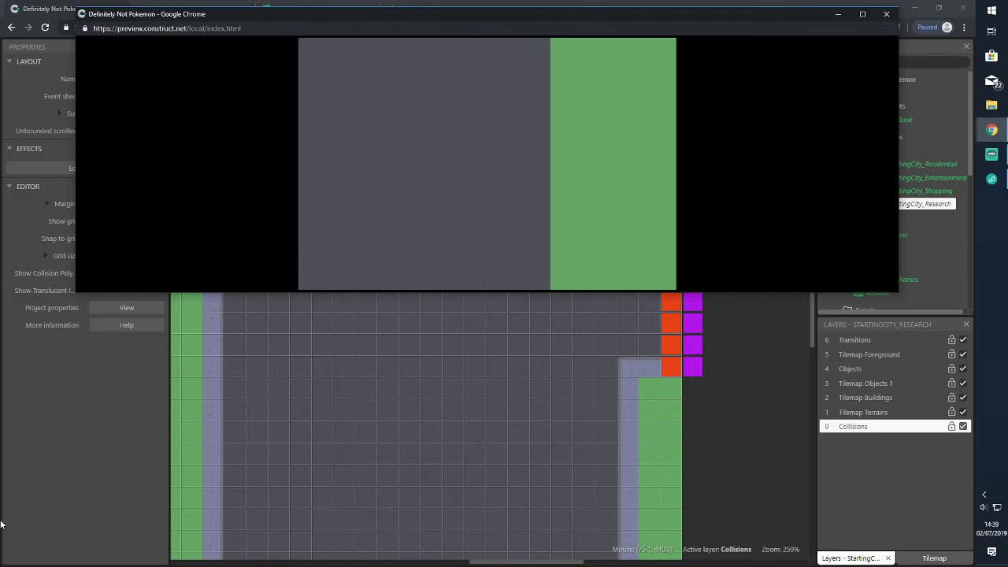
click(886, 14)
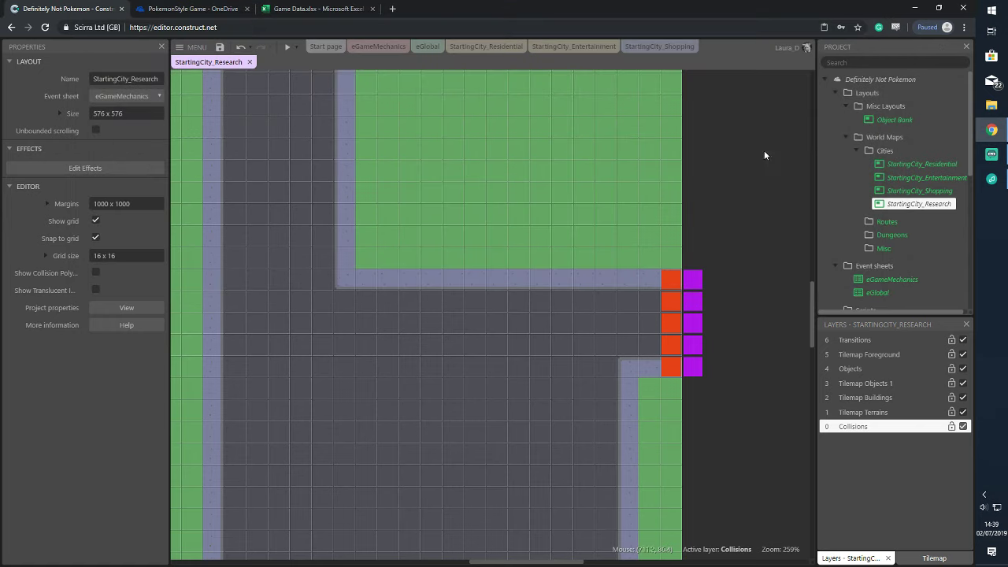
click(635, 47)
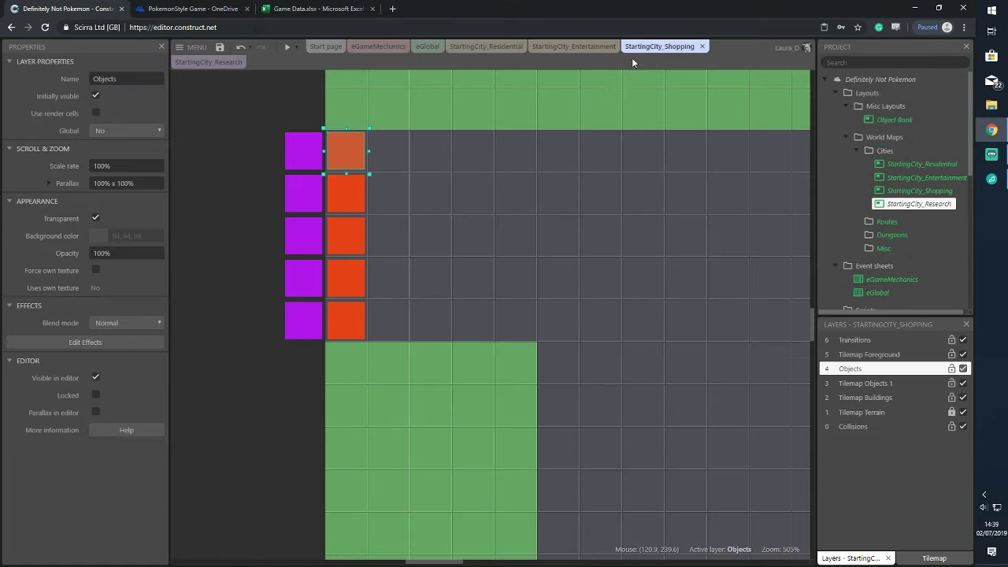
click(349, 151)
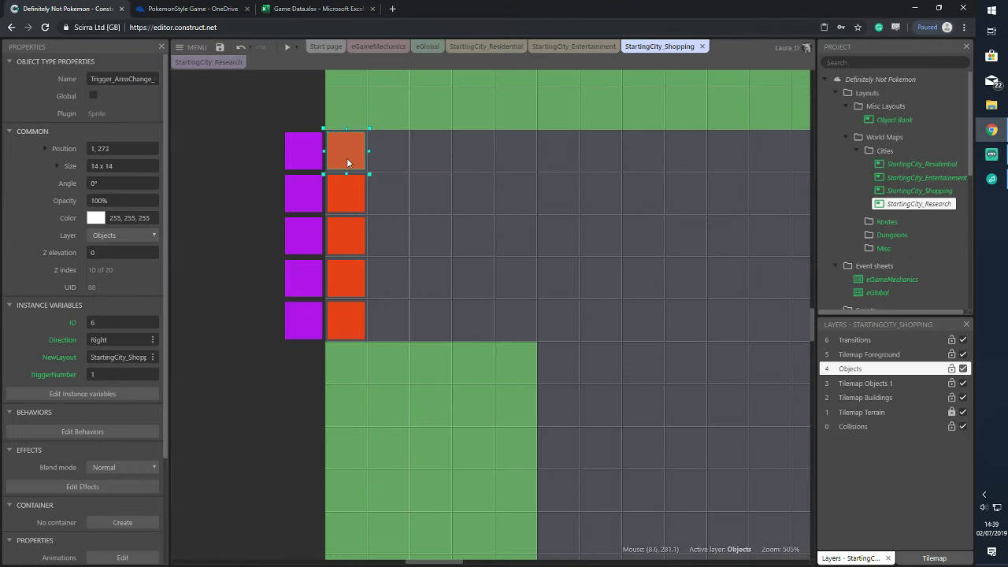
click(346, 198)
click(342, 232)
click(345, 279)
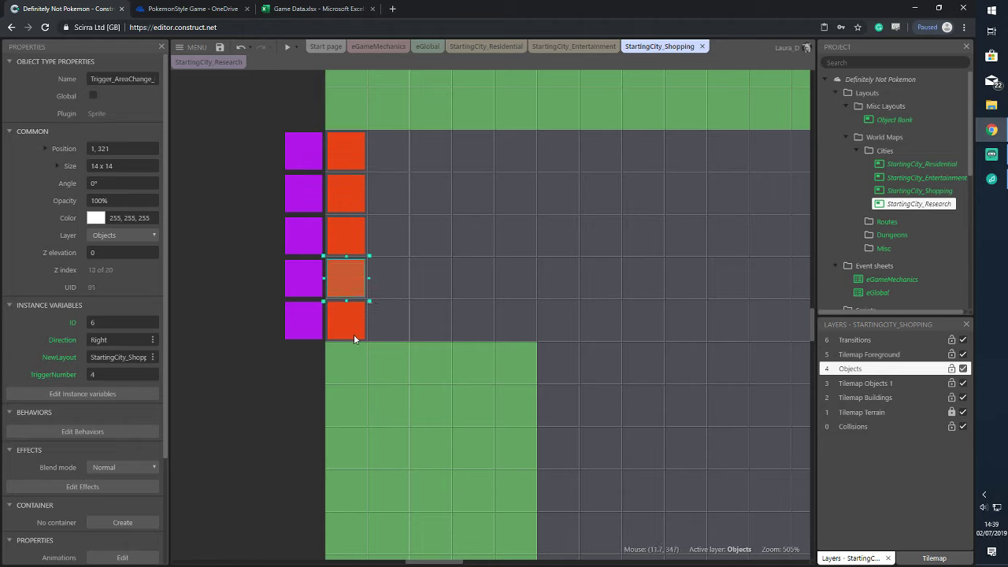
click(349, 330)
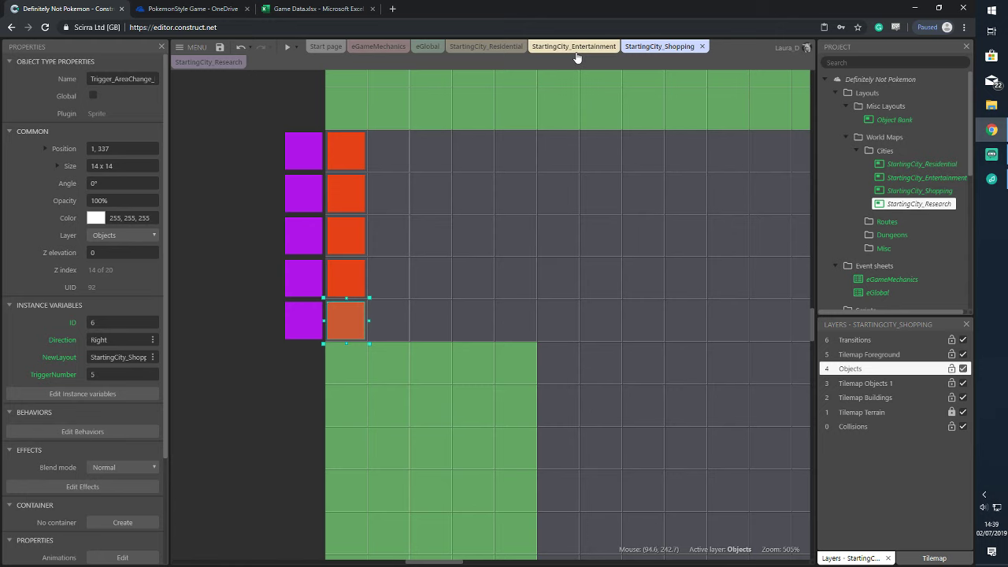
click(229, 63)
click(694, 284)
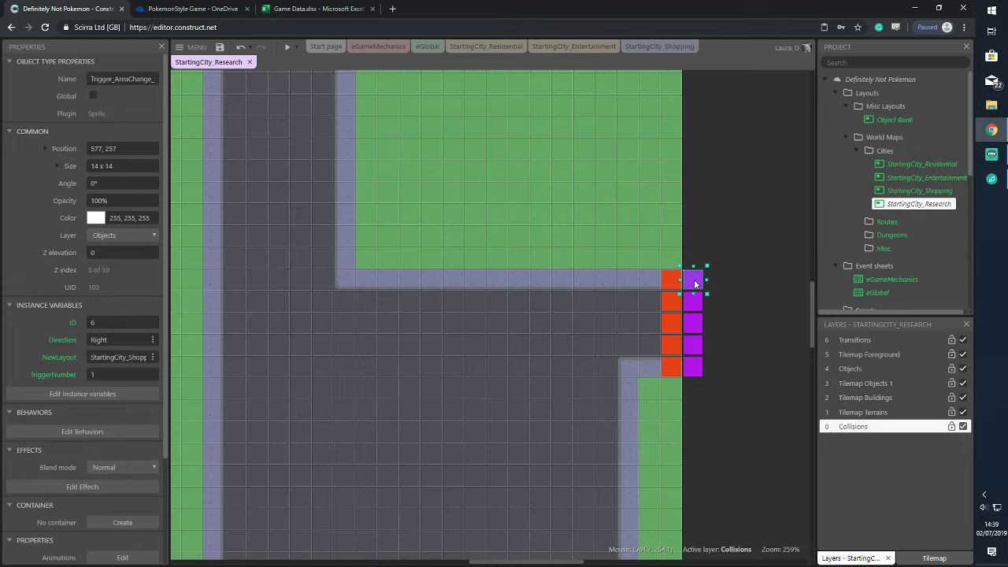
click(691, 326)
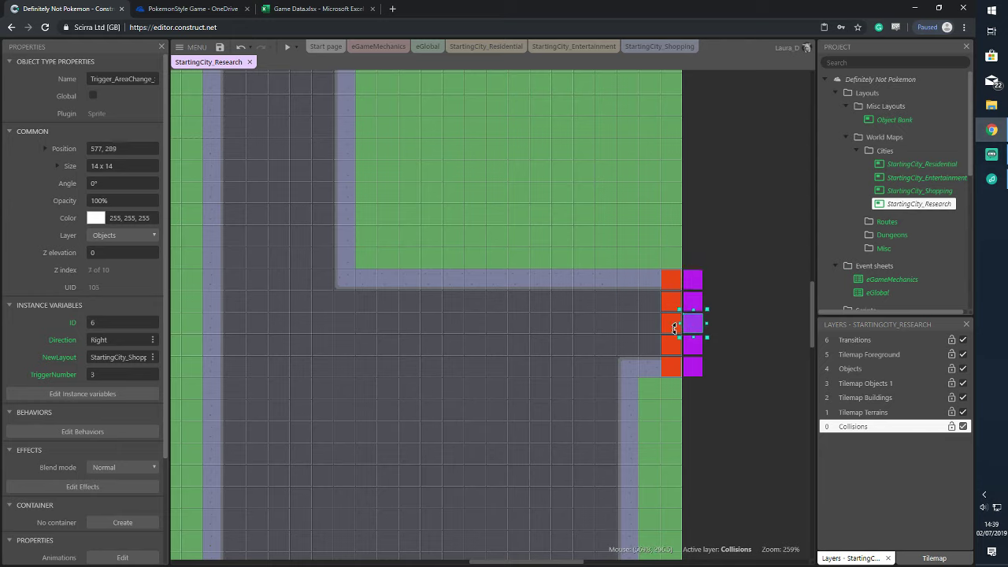
click(691, 345)
click(693, 369)
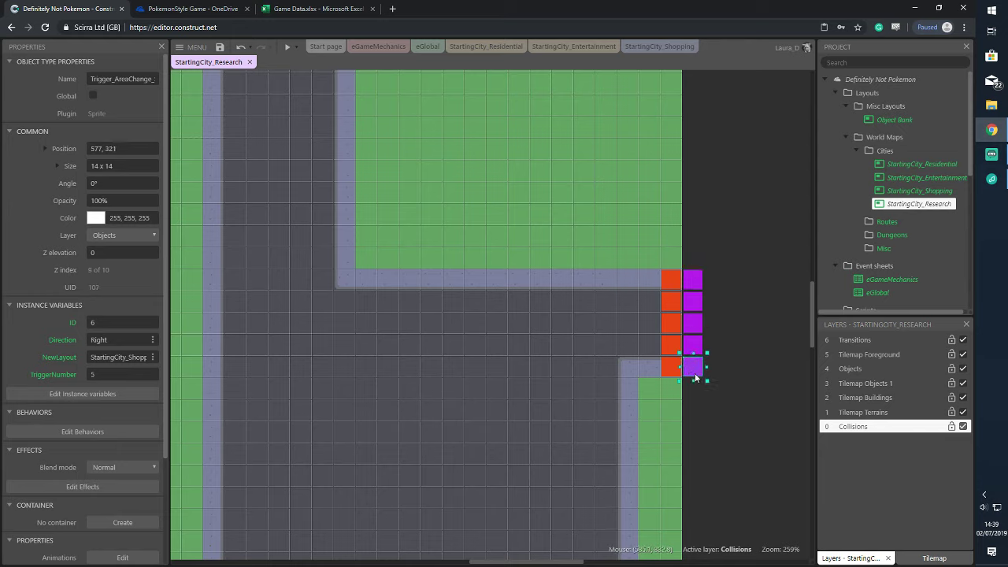
click(913, 192)
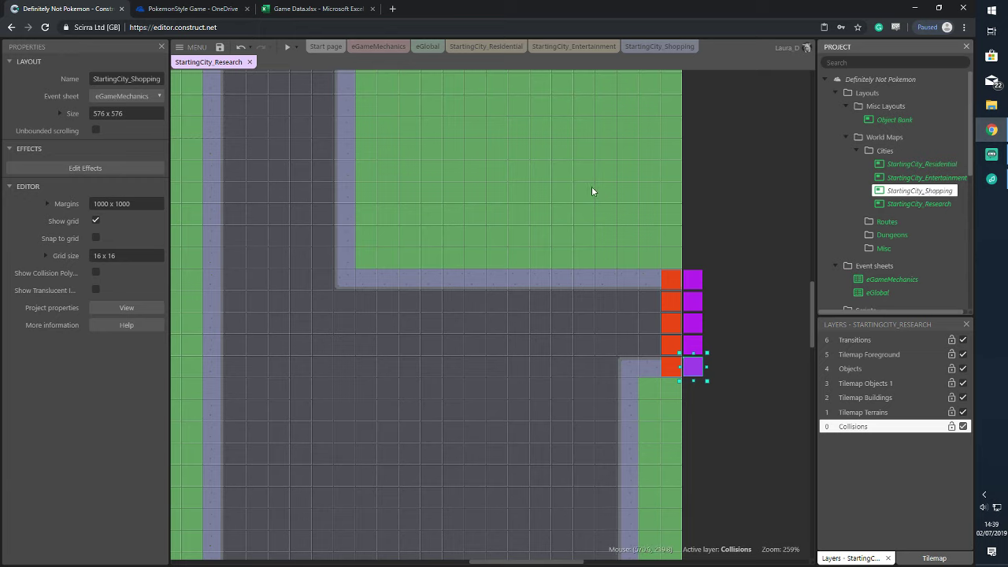
Unlock everything on the Collisions layer
drag(640, 241, 724, 397)
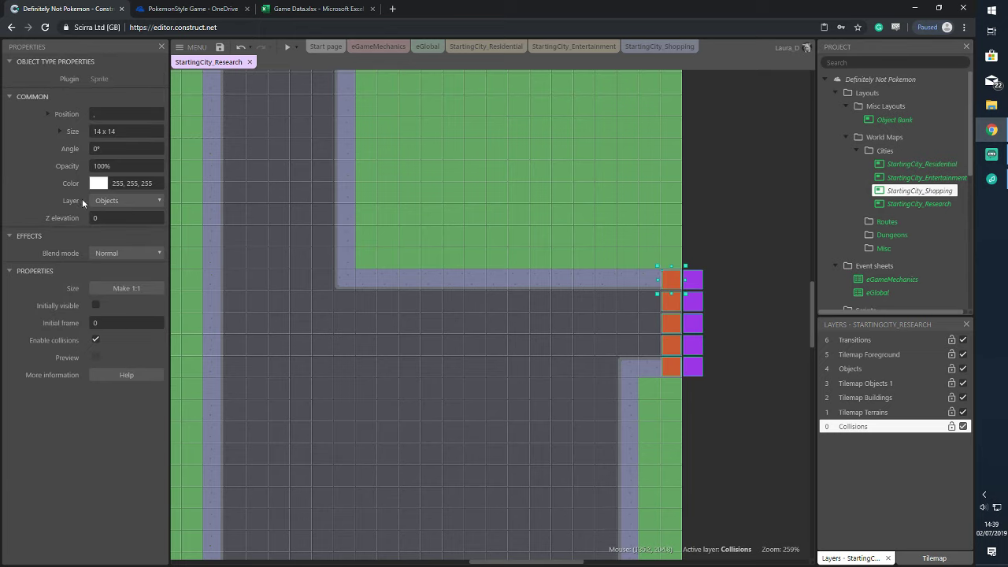
click(392, 206)
right_click(454, 194)
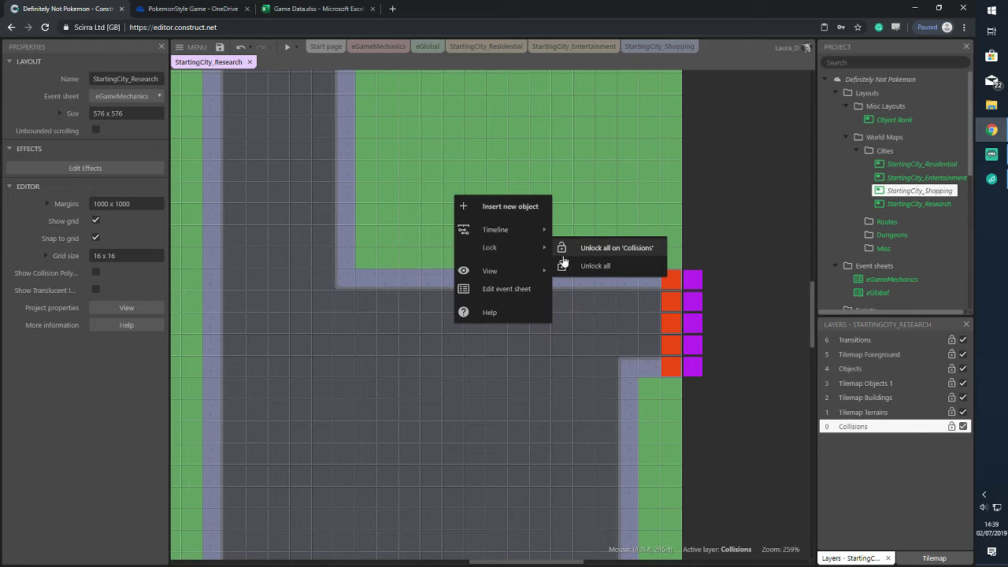
click(562, 255)
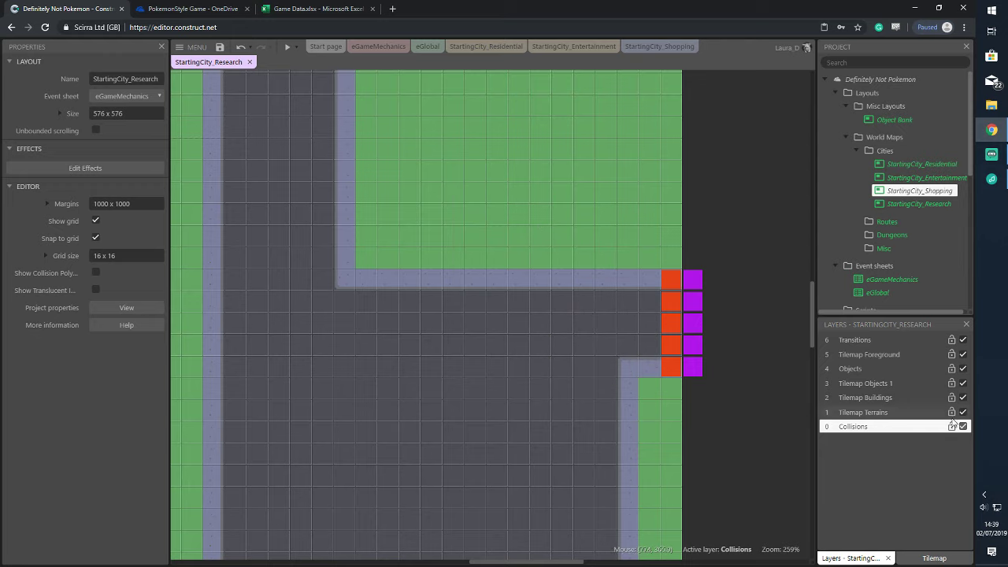
Make Tilemap Terrains active, unlock all on it, then lock the selected city tilemap
click(881, 412)
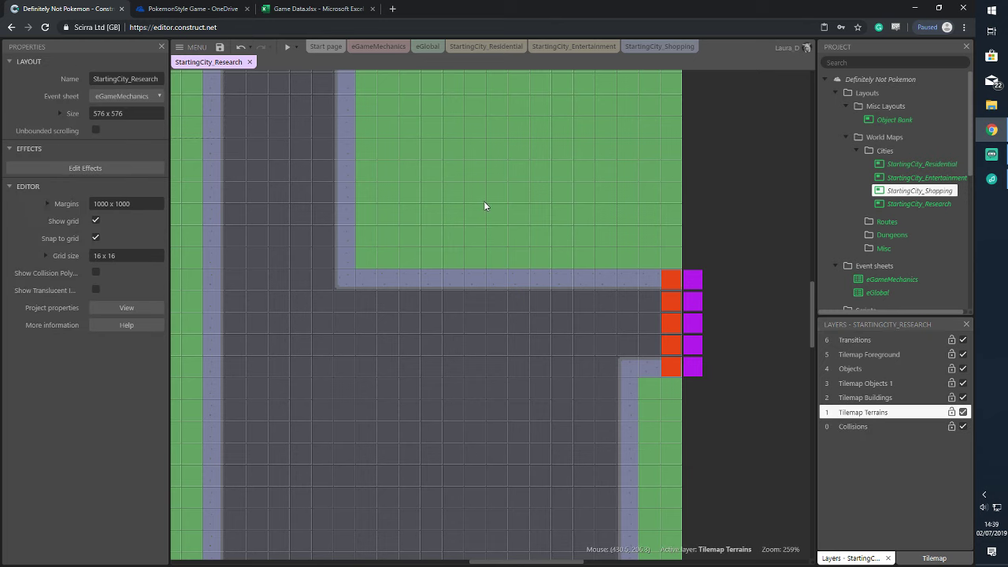
right_click(484, 202)
mouse_move(575, 254)
click(630, 252)
click(544, 230)
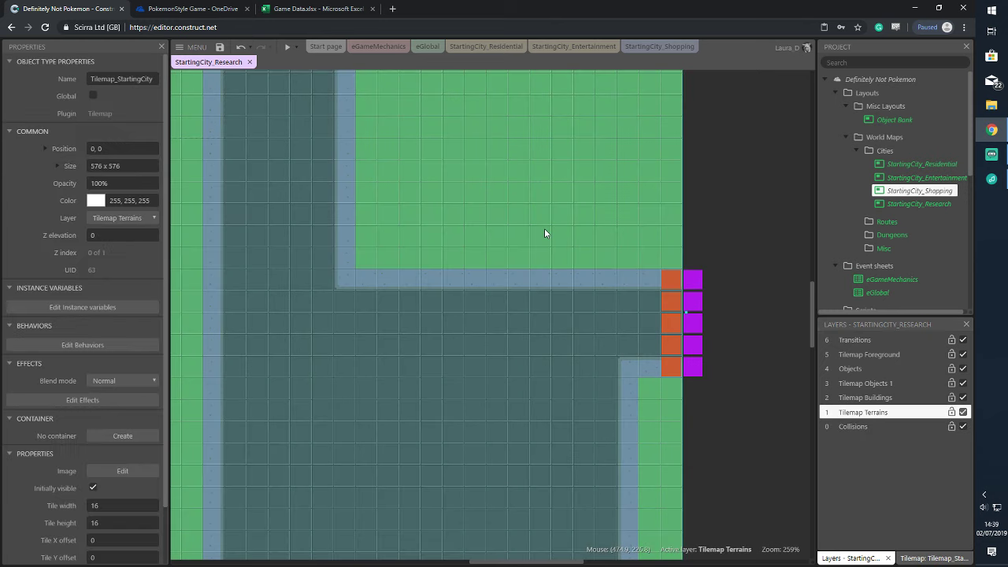
right_click(618, 215)
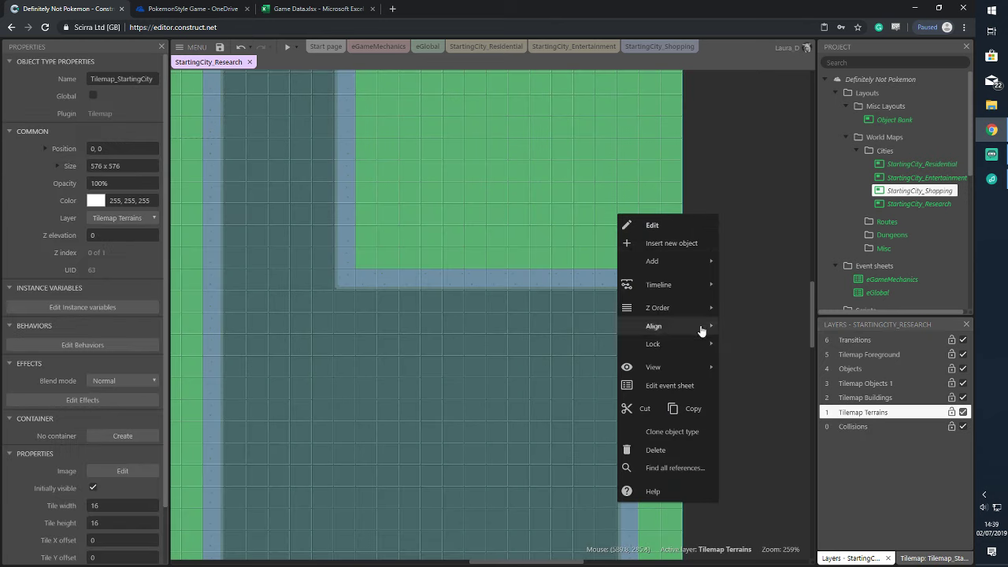
mouse_move(708, 344)
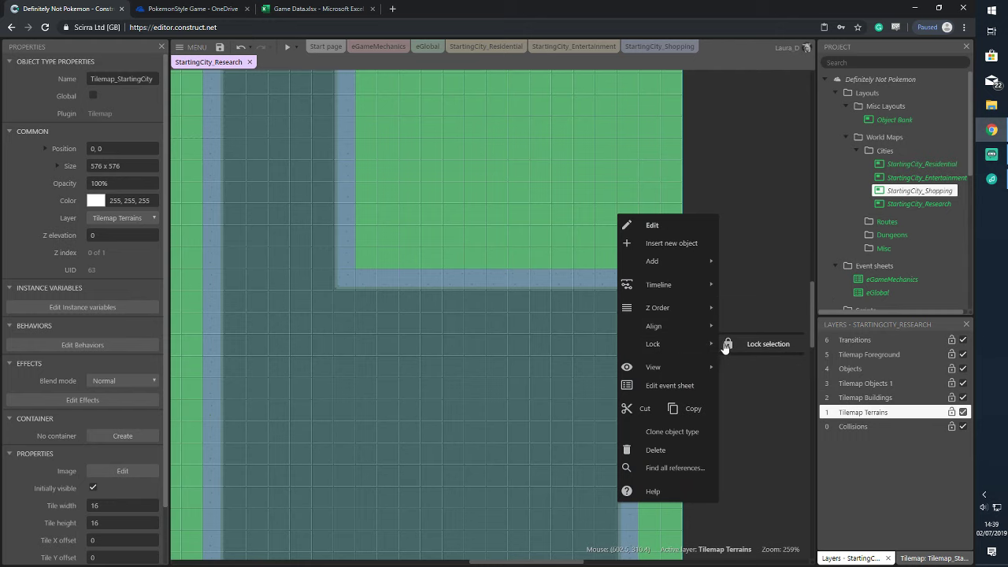
click(746, 347)
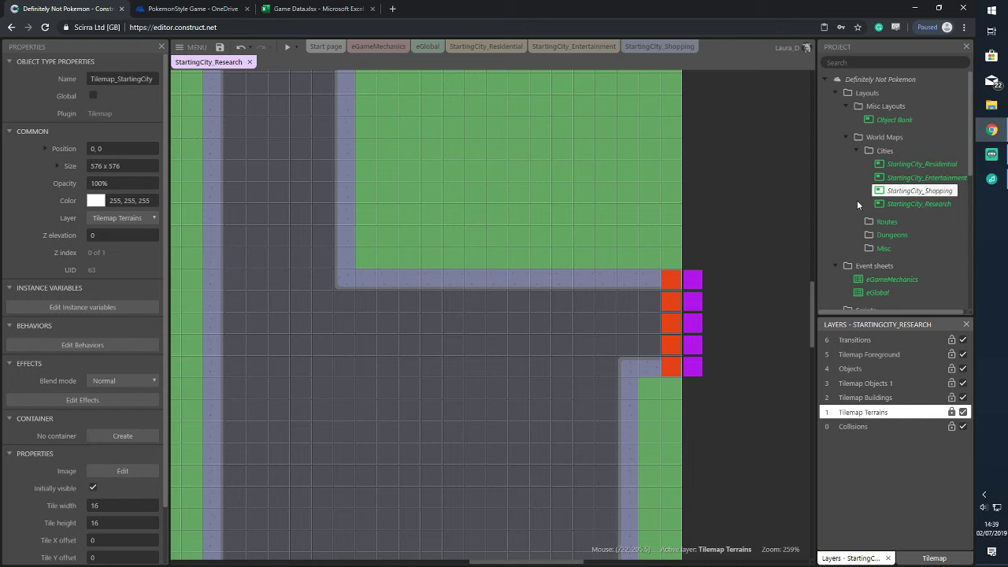
Change the top orange trigger's NewLayout on StartingCity_Shopping from Shopping to Research
click(702, 279)
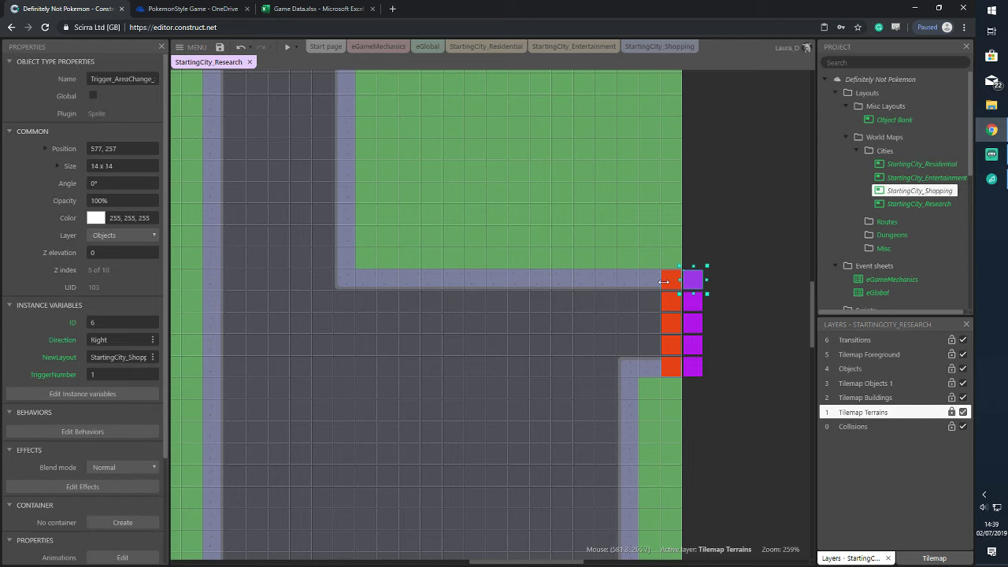
click(118, 357)
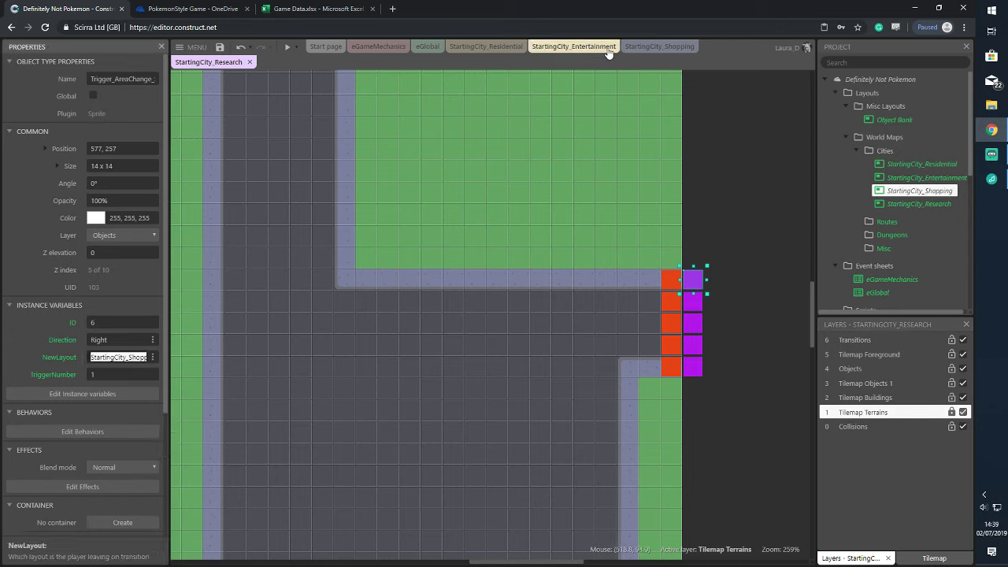
click(659, 47)
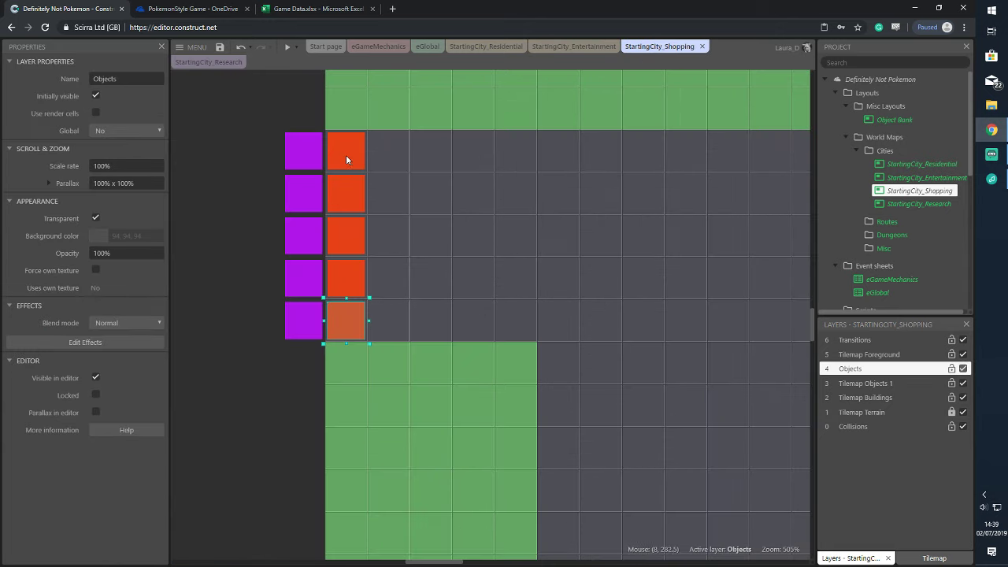
click(345, 159)
click(126, 357)
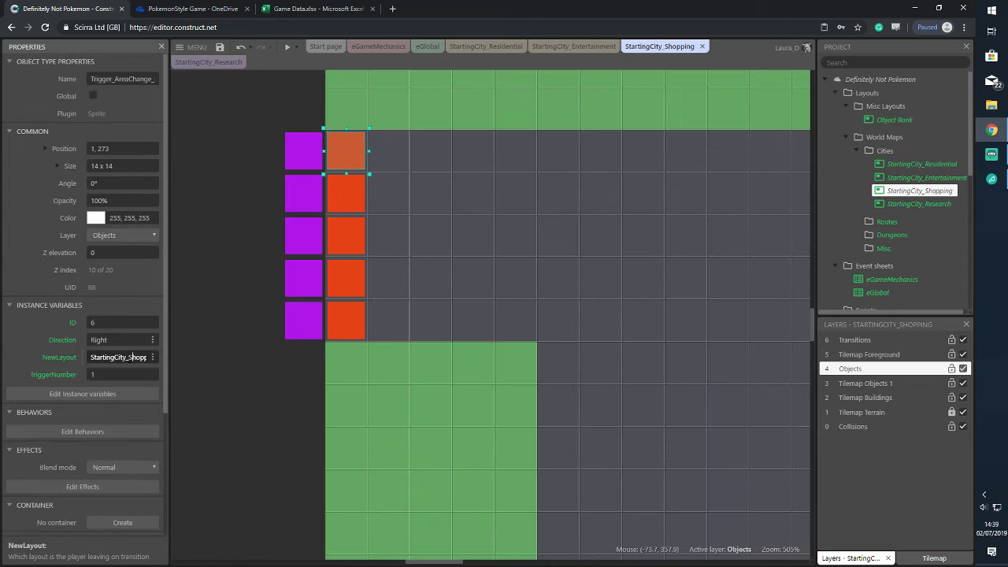
drag(116, 357, 392, 371)
text(Research)
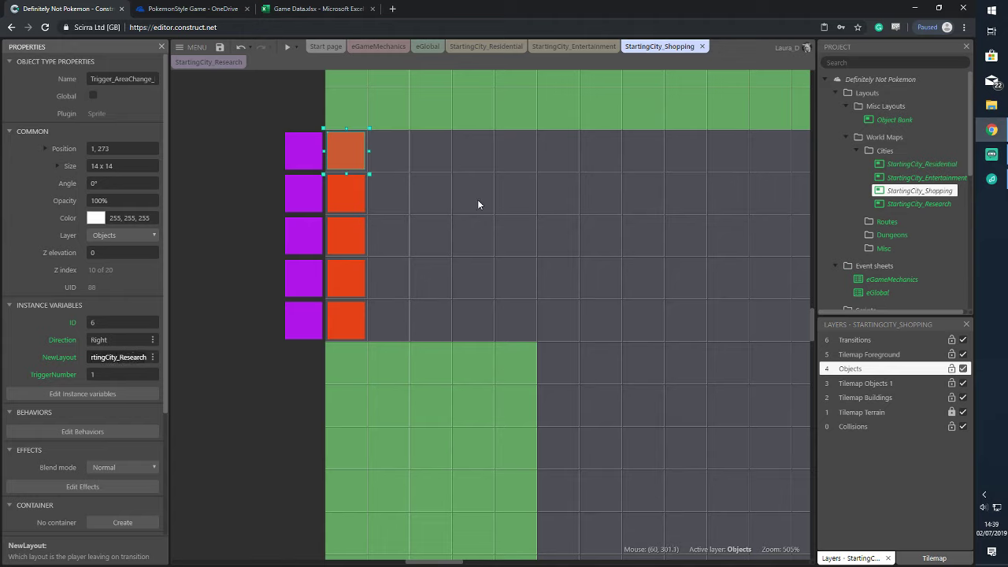
Set NewLayout to StartingCity_Research for all five orange triggers at once
click(478, 204)
drag(322, 115, 419, 355)
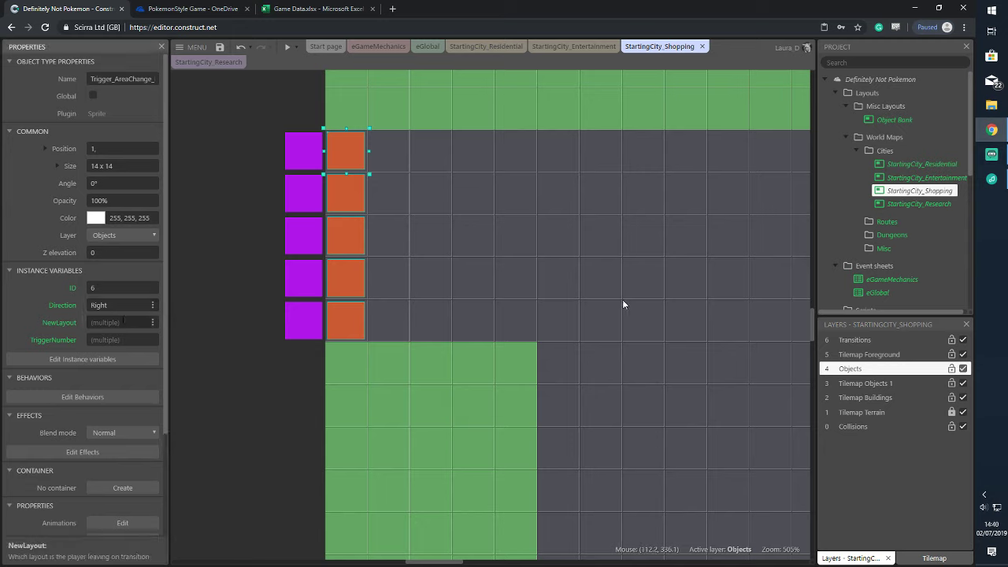
text(StartingCity_Research)
key(Tab)
click(299, 49)
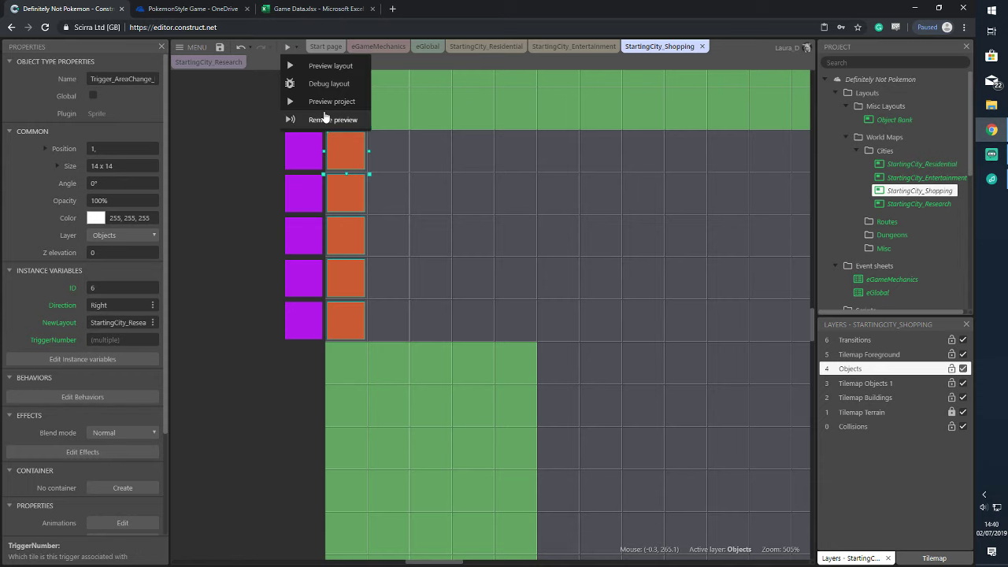
click(315, 100)
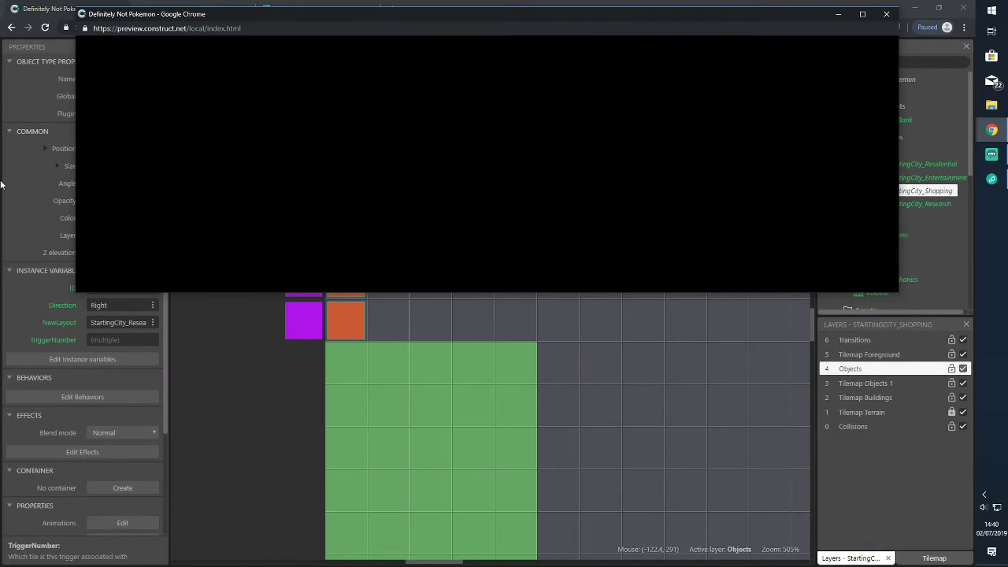
key(Up)
key(Right)
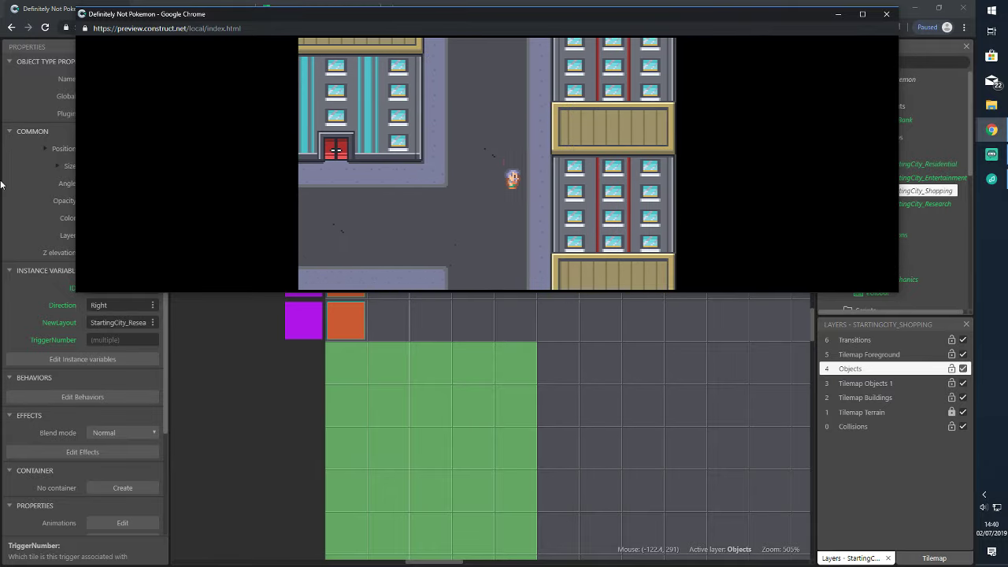
key(Up)
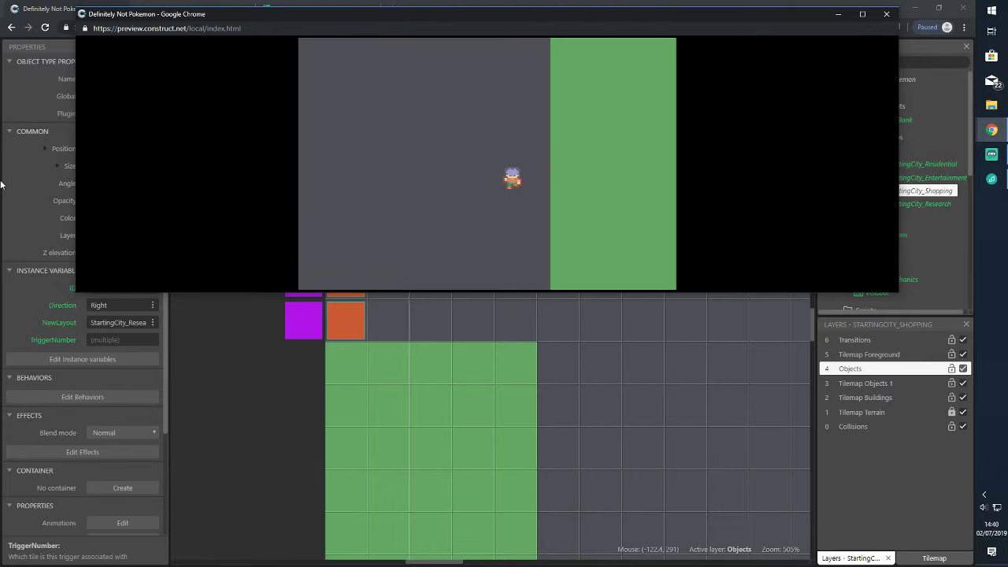
key(Left)
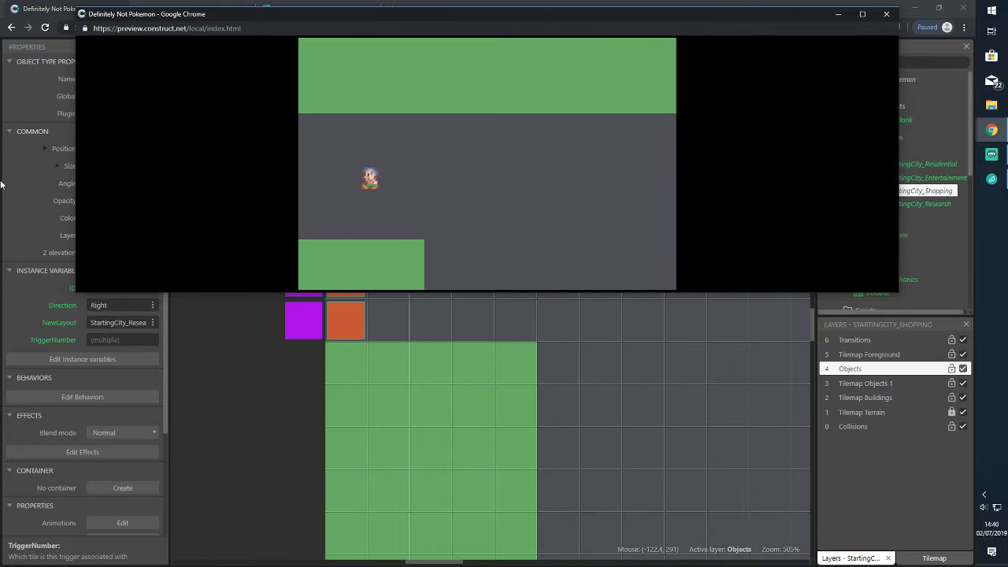
key(Right)
key(Right)
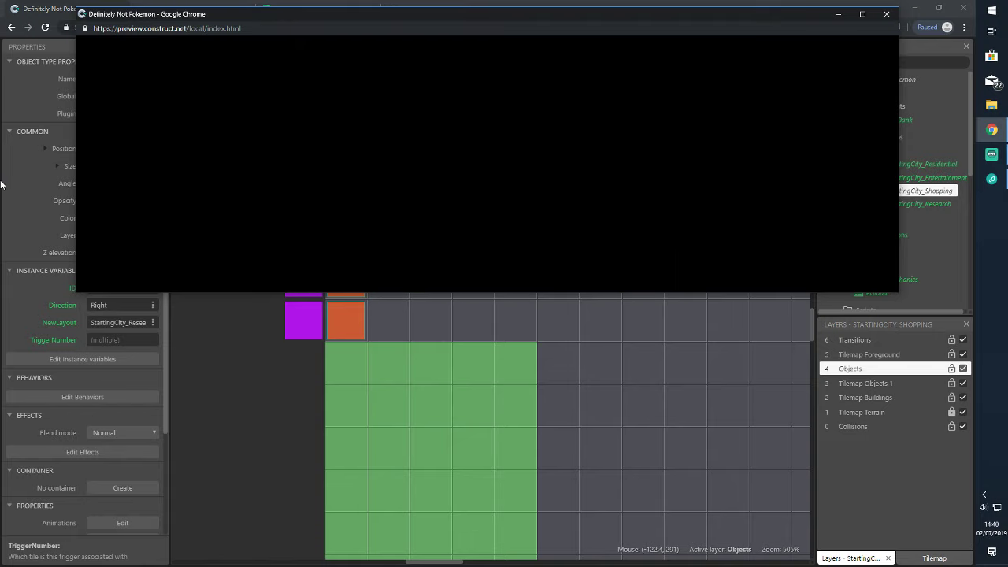
click(886, 14)
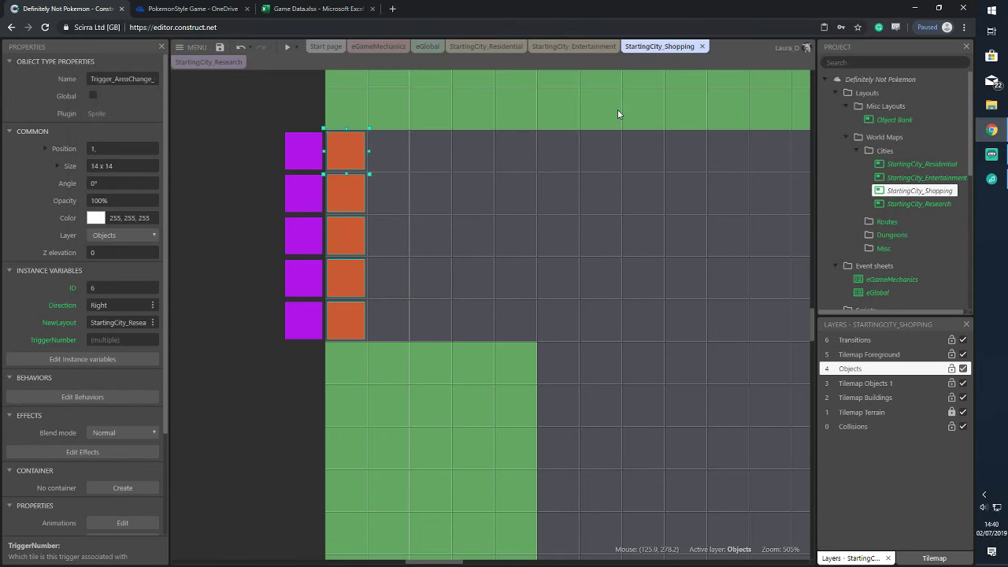
Switch to StartingCity_Entertainment and expand Object types > Transitions in the Project bar
click(592, 48)
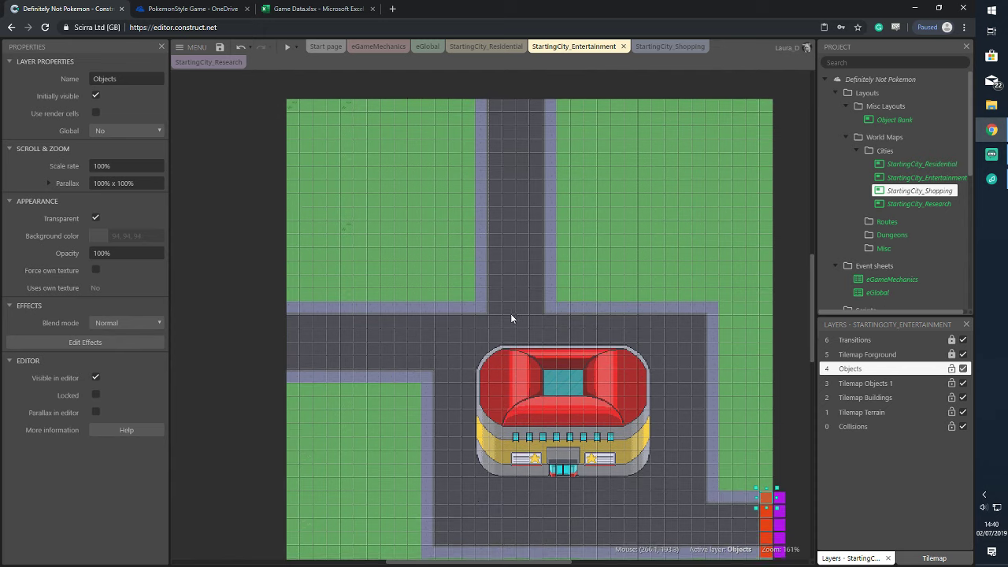
scroll(510, 318, down, 2)
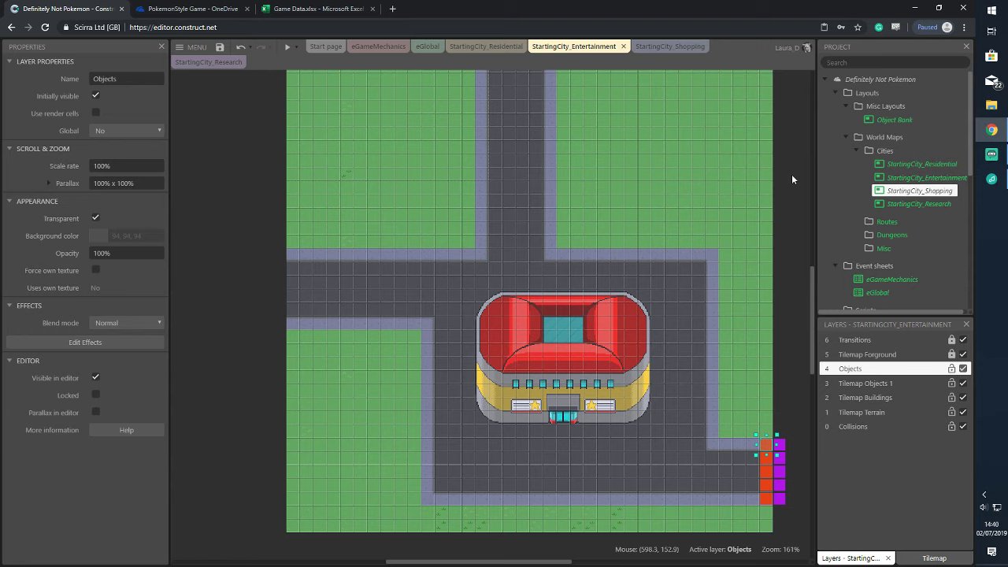
scroll(897, 225, down, 5)
scroll(905, 236, up, 2)
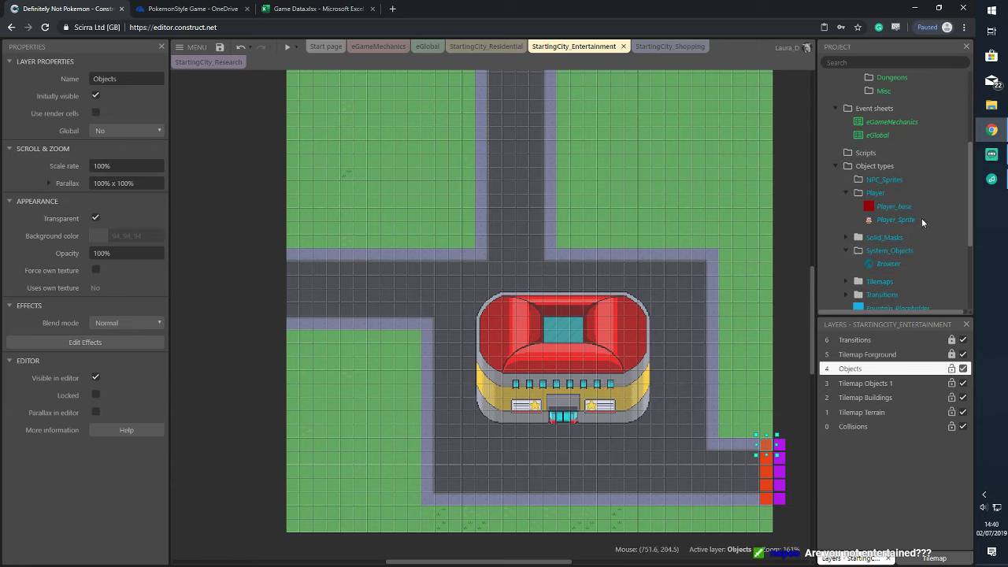
scroll(918, 216, up, 3)
scroll(913, 213, down, 6)
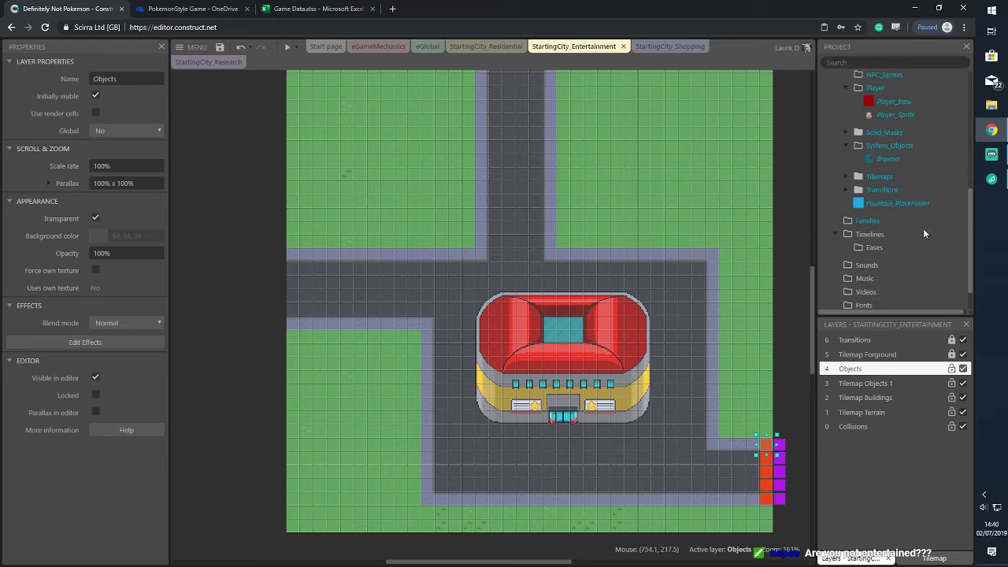
scroll(915, 135, up, 1)
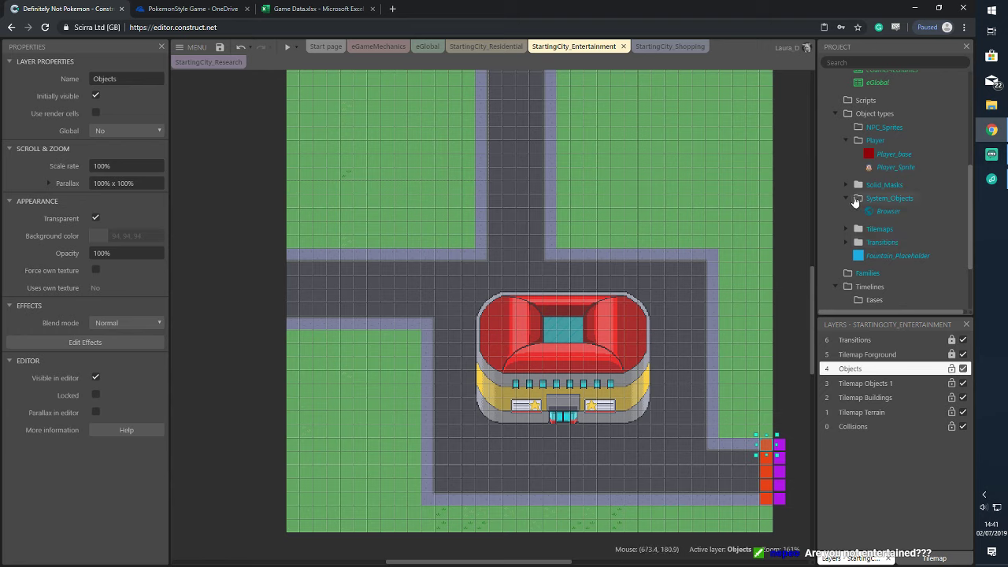
click(846, 242)
scroll(888, 217, down, 1)
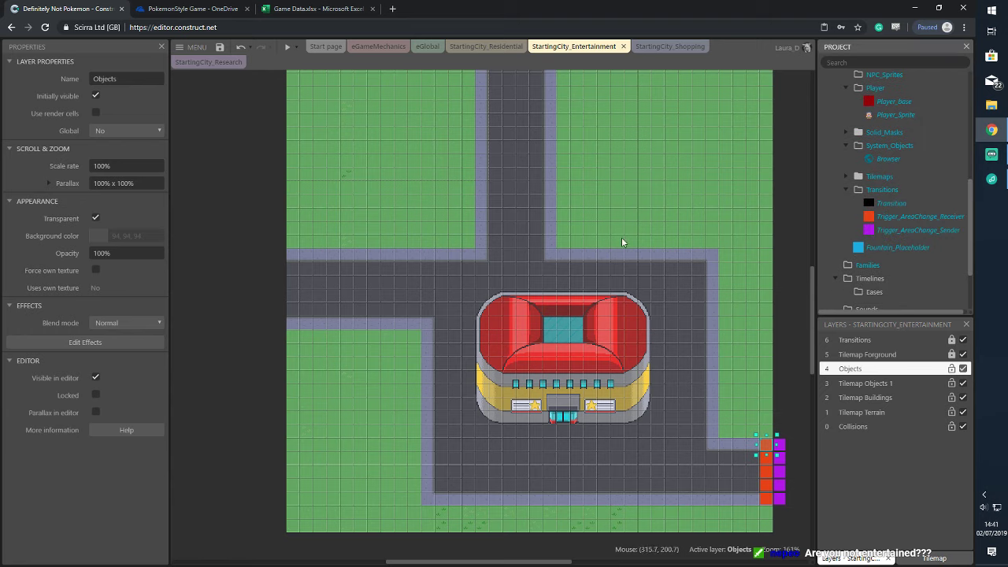
click(795, 266)
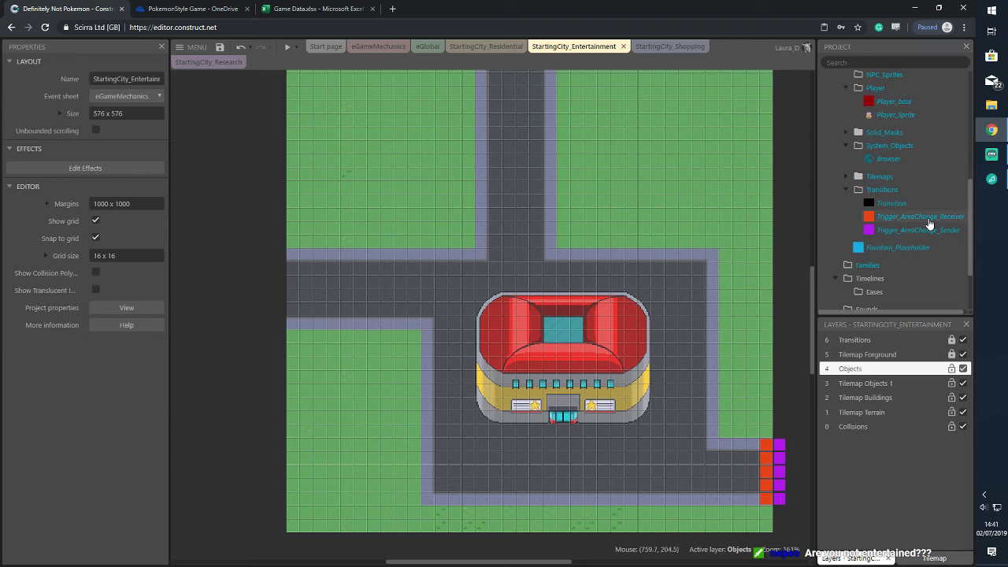
Place a receiver trigger at the top edge and a row of purple sender triggers above the northern road
drag(929, 224, 521, 92)
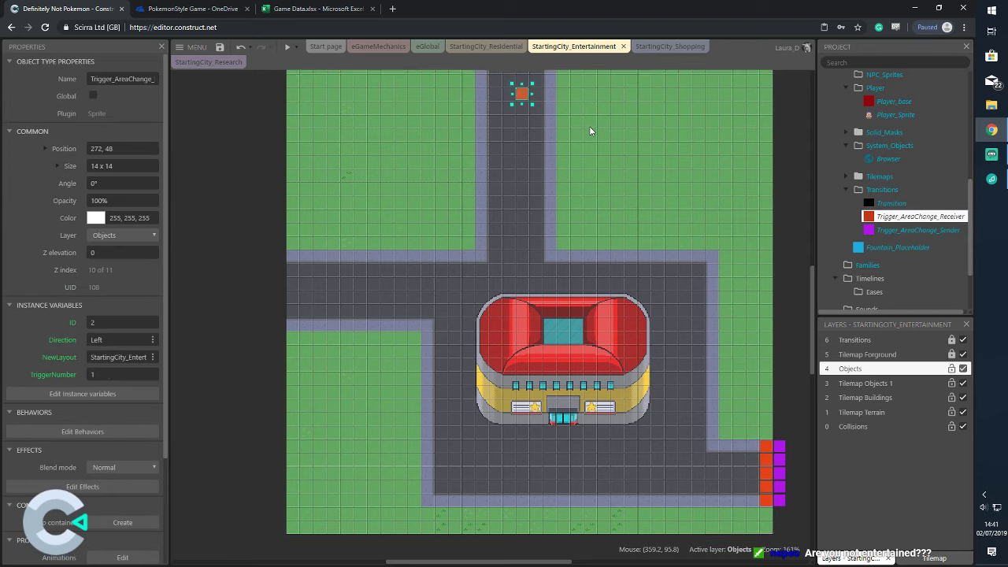
scroll(591, 130, up, 3)
drag(518, 198, 548, 157)
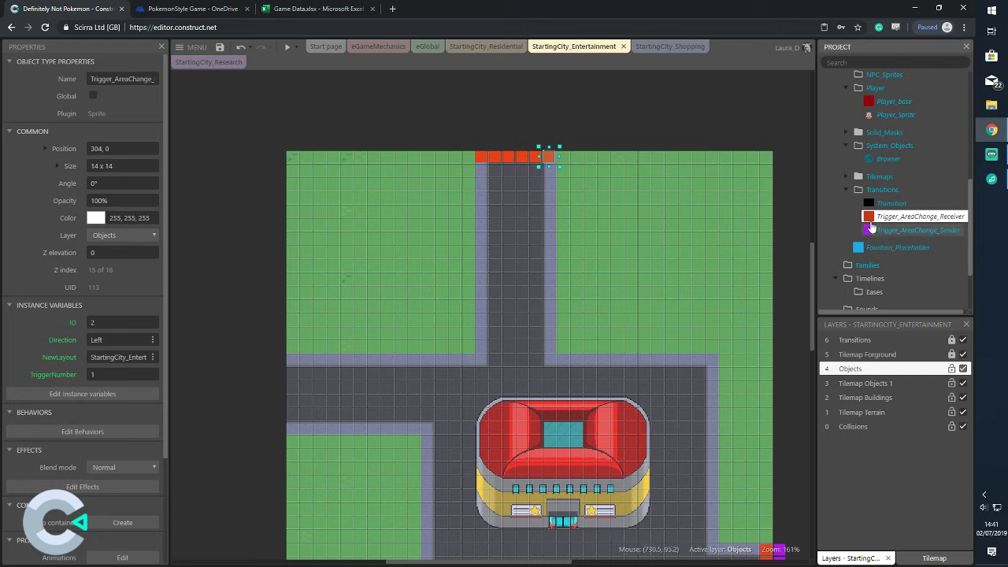
drag(913, 230, 516, 145)
ctrl+drag(516, 145, 555, 143)
drag(461, 122, 576, 184)
Select the top row of sender triggers with grid snapping briefly turned off, then restore snapping
scroll(906, 158, up, 5)
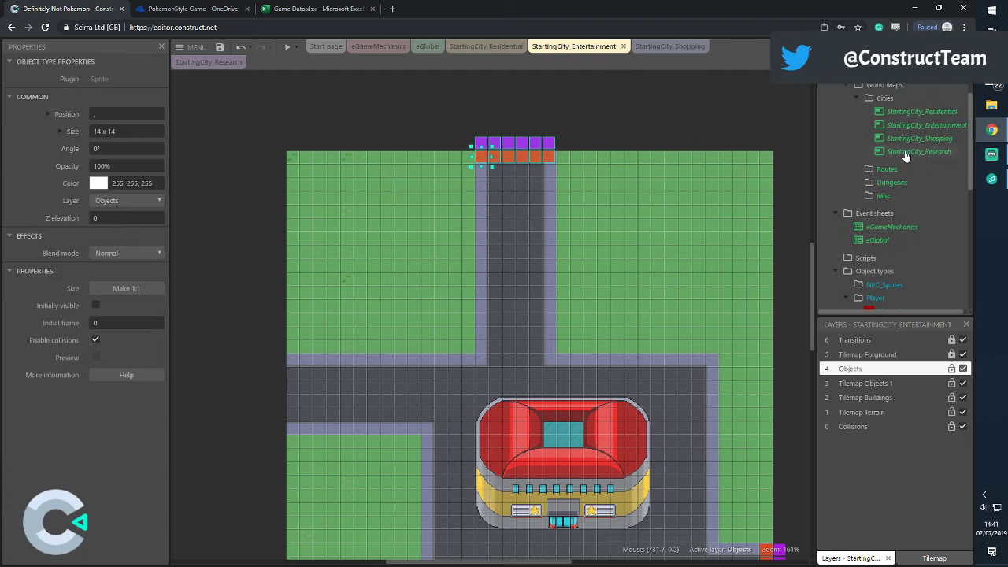
click(363, 208)
click(95, 238)
drag(449, 115, 555, 186)
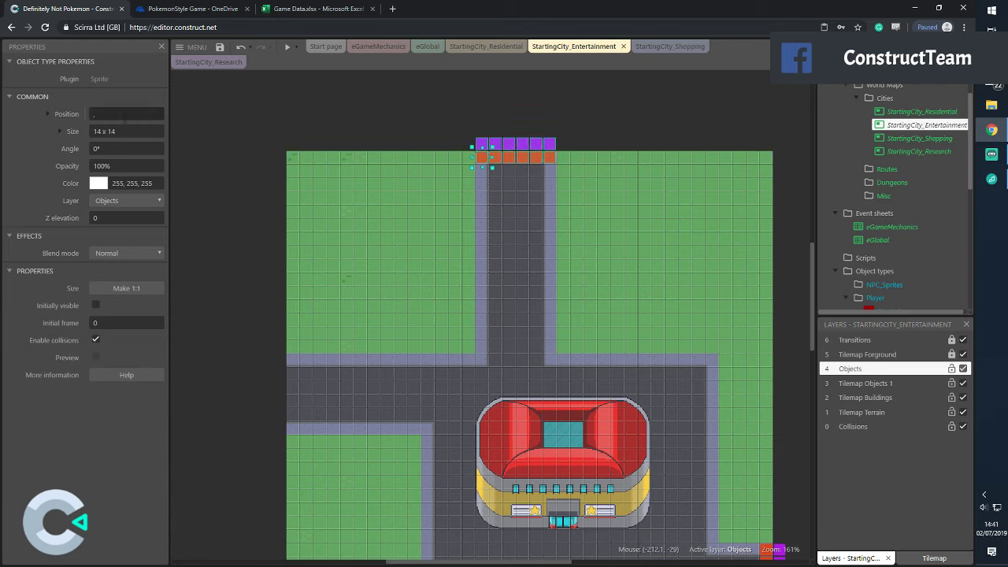
click(795, 140)
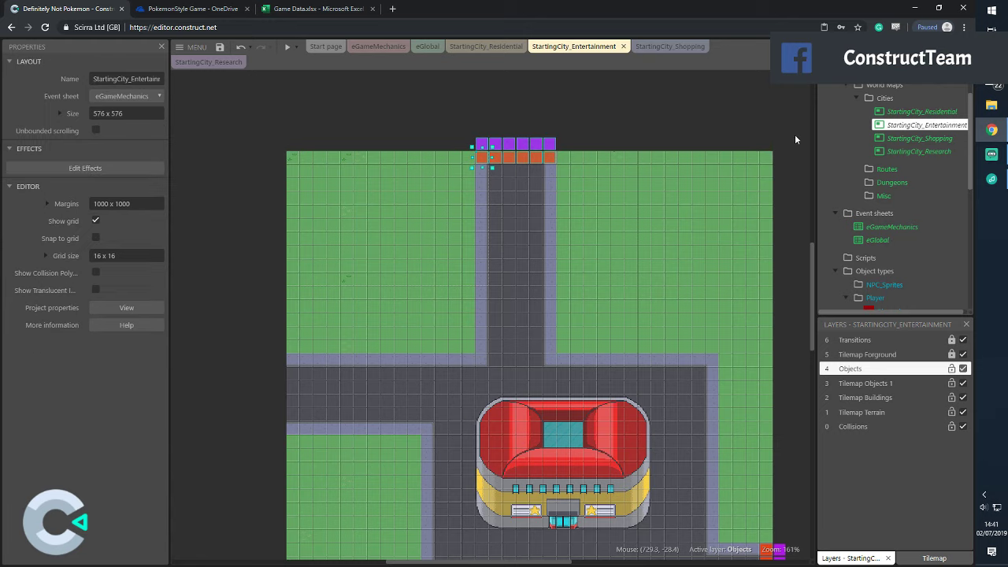
click(95, 237)
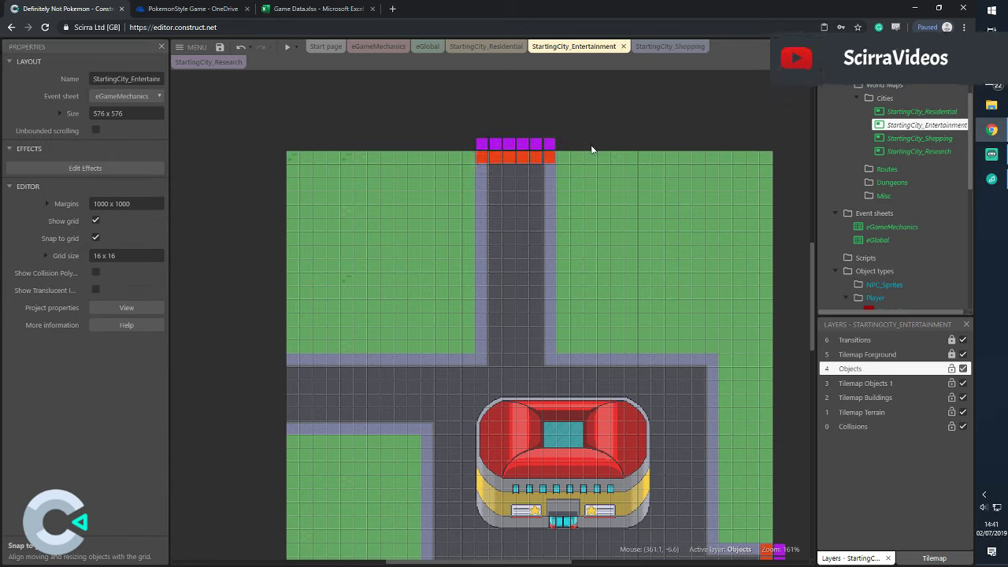
Give the leftmost purple trigger ID 7, direction Up and NewLayout StartingCity_Research
click(483, 147)
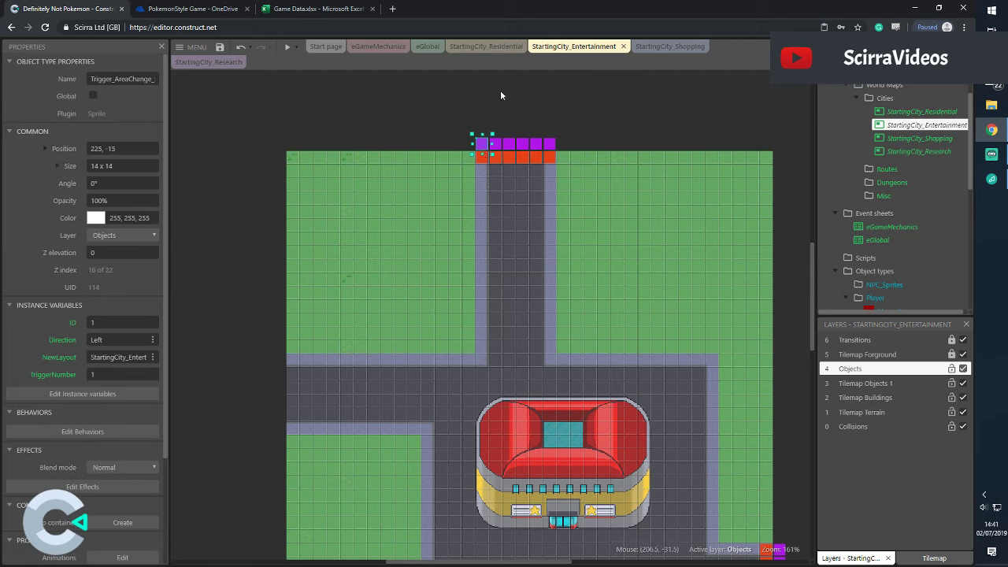
click(142, 321)
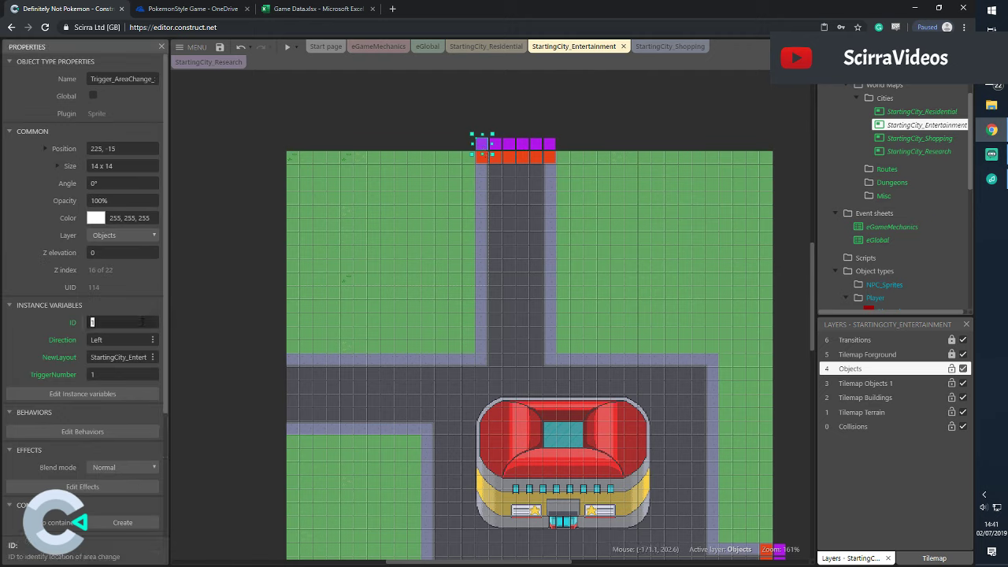
click(130, 357)
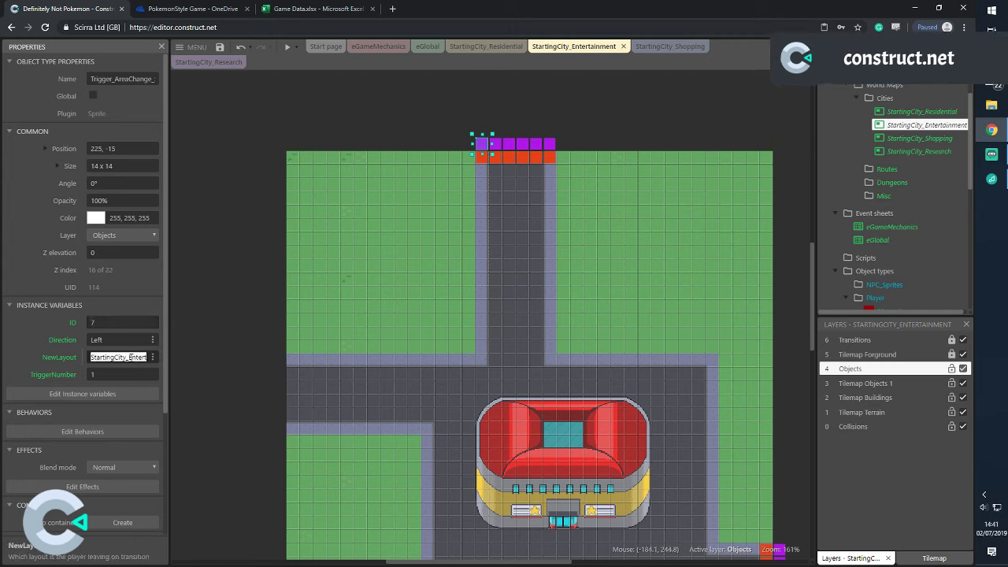
key(shift+End)
text(R)
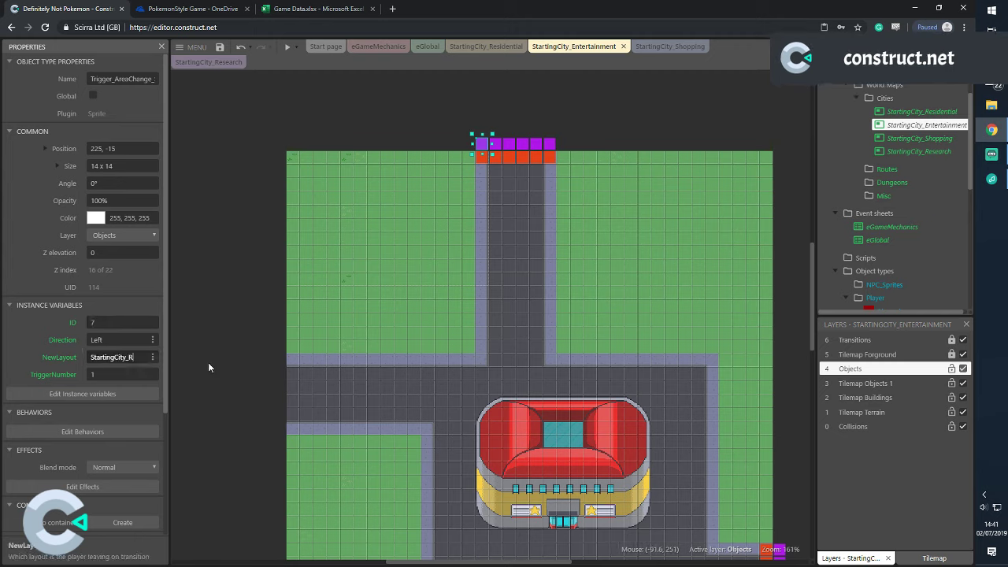
text(esearch)
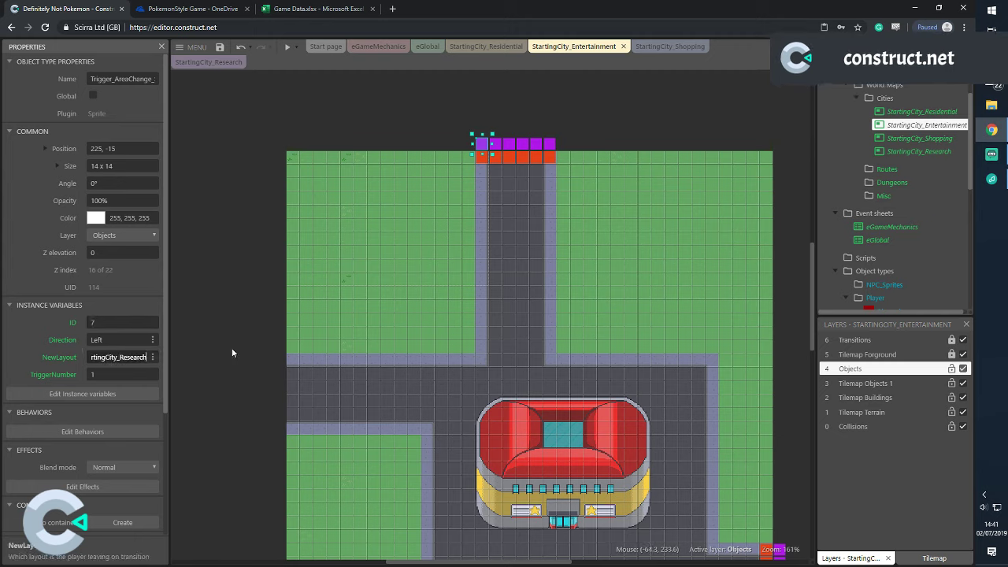
click(127, 339)
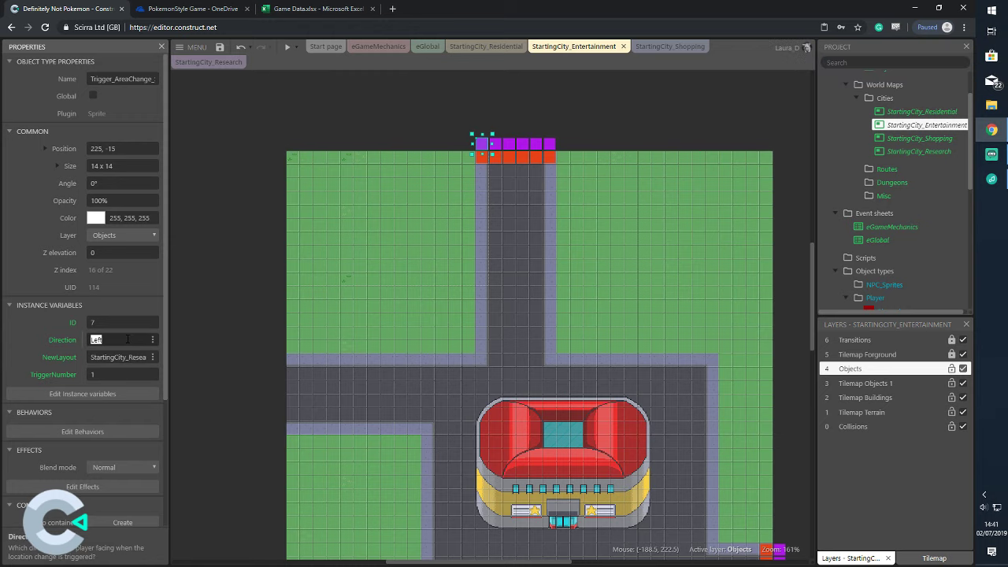
text(Up)
click(248, 273)
scroll(507, 165, up, 3)
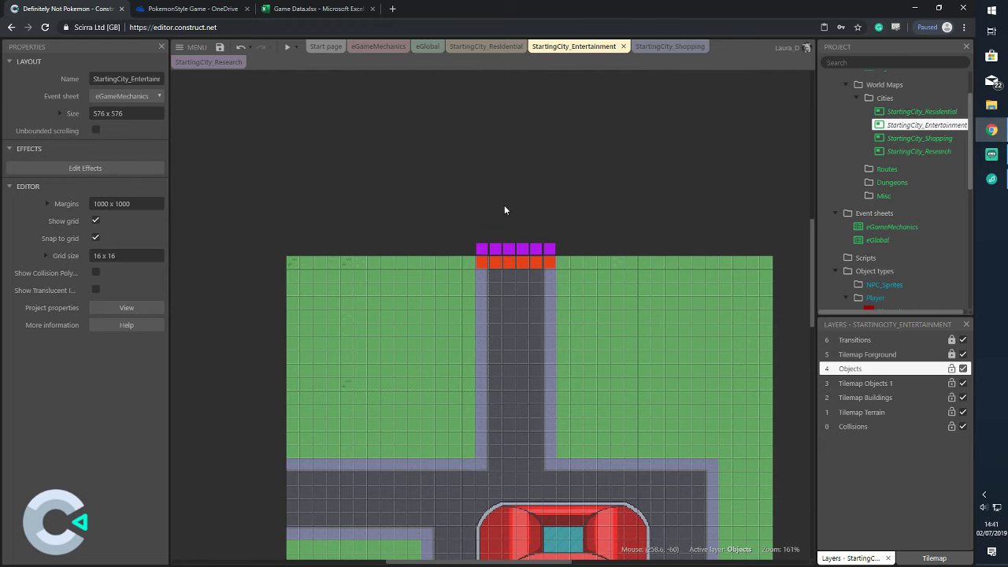
Set the whole purple trigger row to ID 7, direction Up, NewLayout StartingCity_Research
click(481, 248)
drag(466, 231, 575, 260)
click(103, 288)
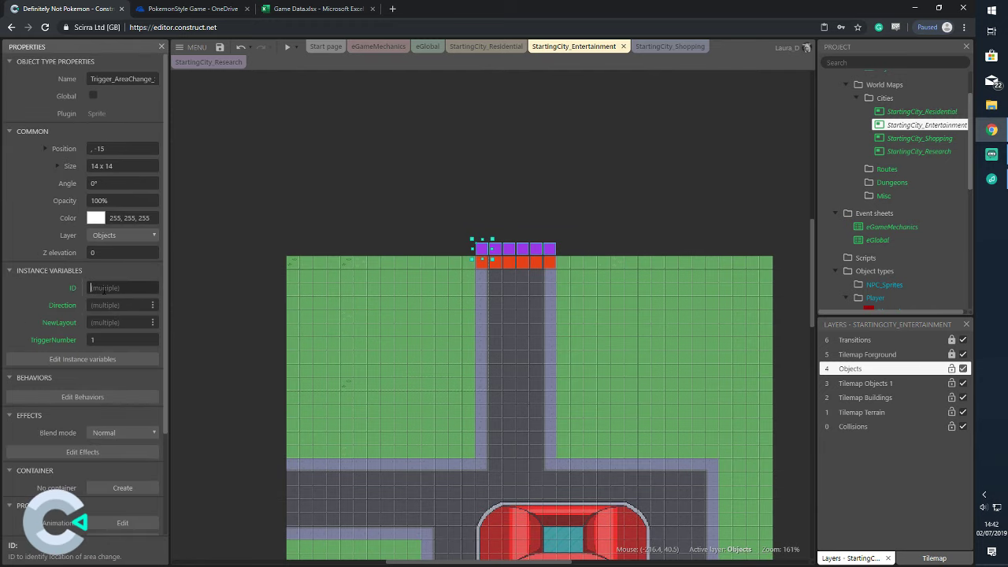
text(7)
click(136, 302)
text(Up)
click(131, 322)
text(StartingCit)
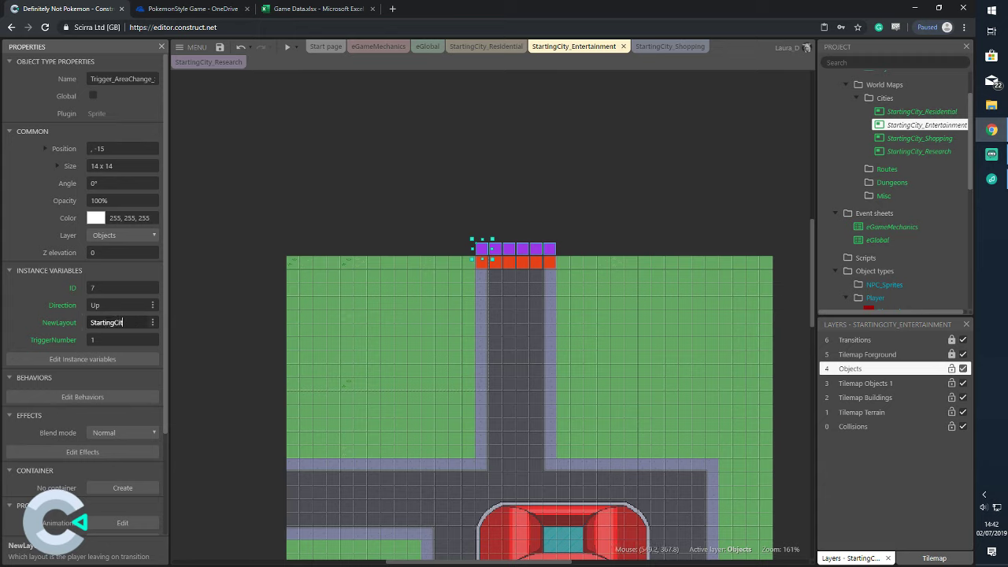
text(y_Research)
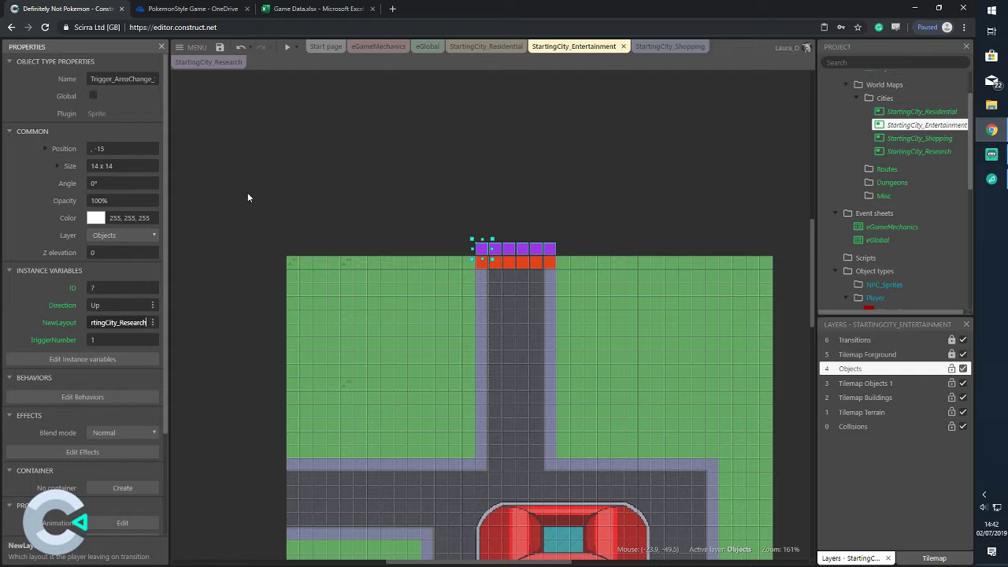
click(247, 197)
ctrl+scroll(590, 256, up, 5)
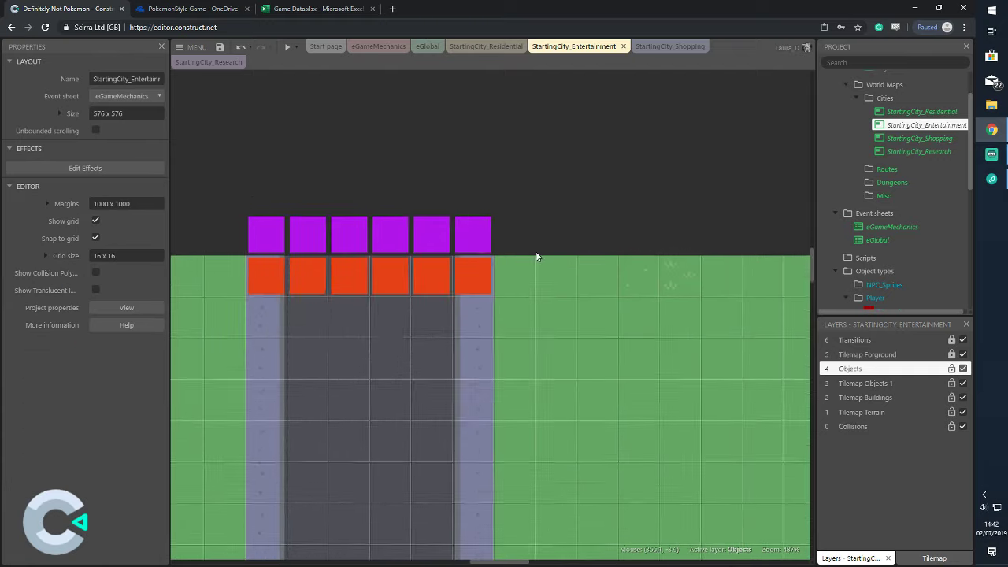
ctrl+scroll(535, 256, up, 1)
Number the purple triggers' TriggerNumber 1 through 6 from left to right
click(244, 220)
click(319, 226)
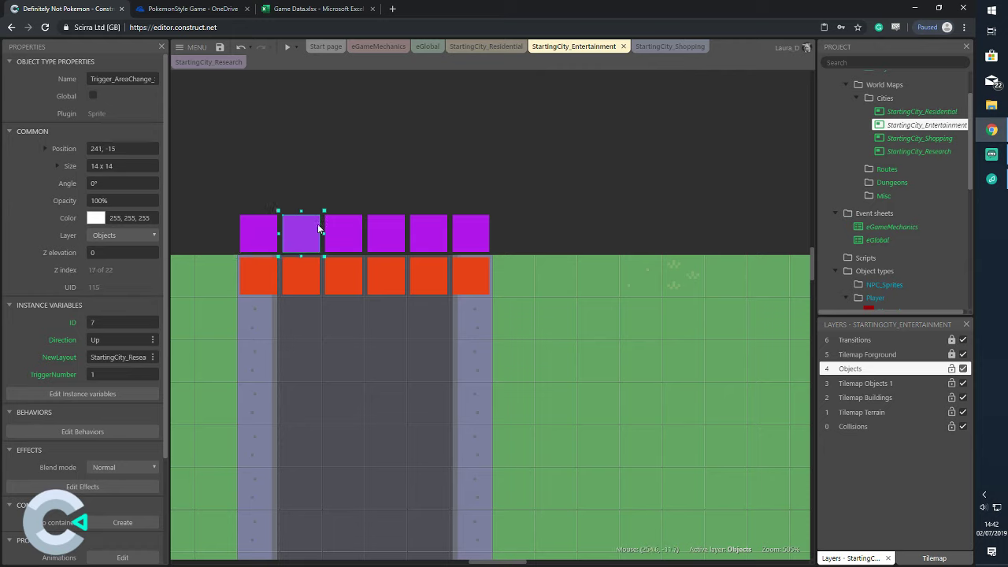
click(118, 374)
text(2)
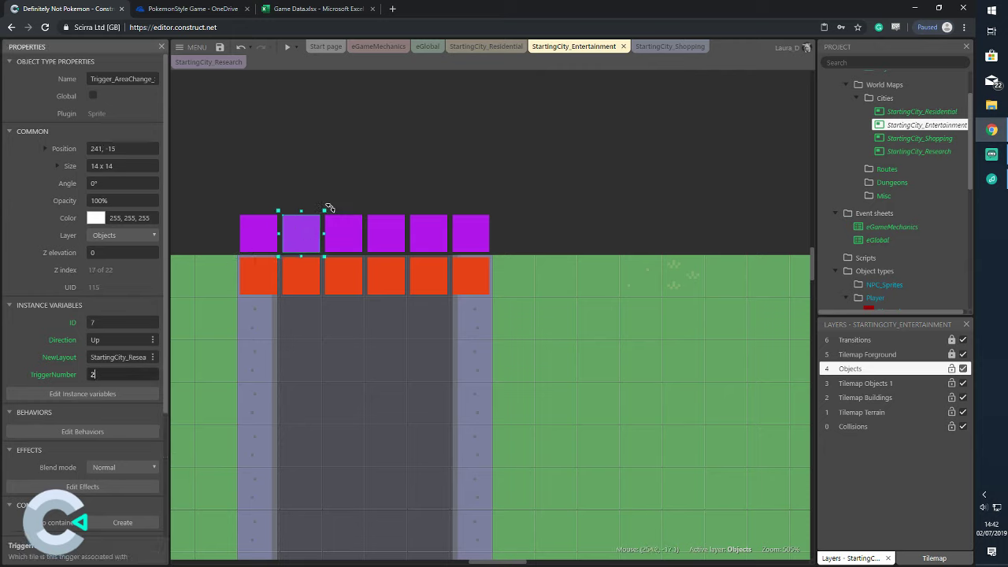
click(332, 222)
click(119, 377)
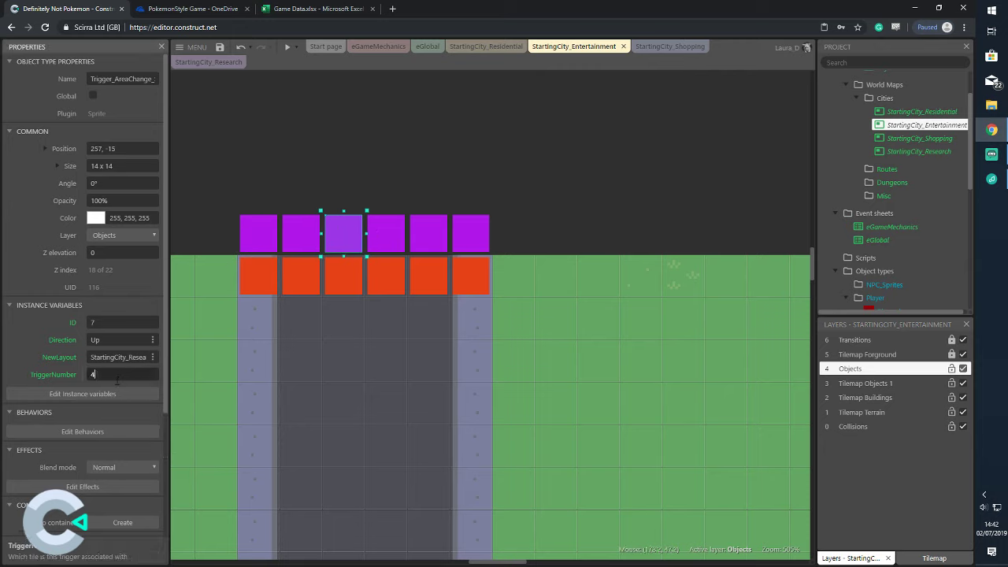
click(398, 236)
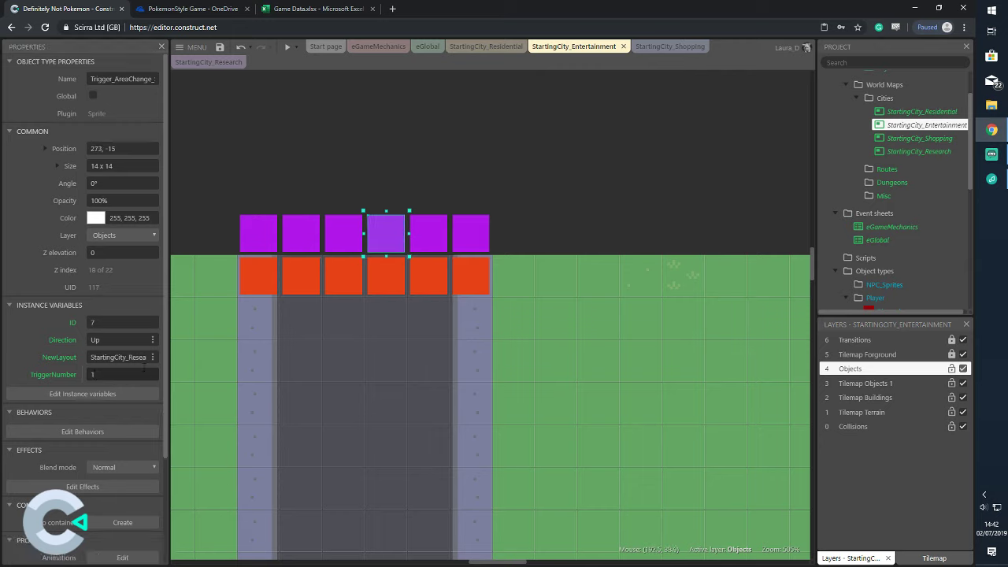
click(142, 373)
text(4)
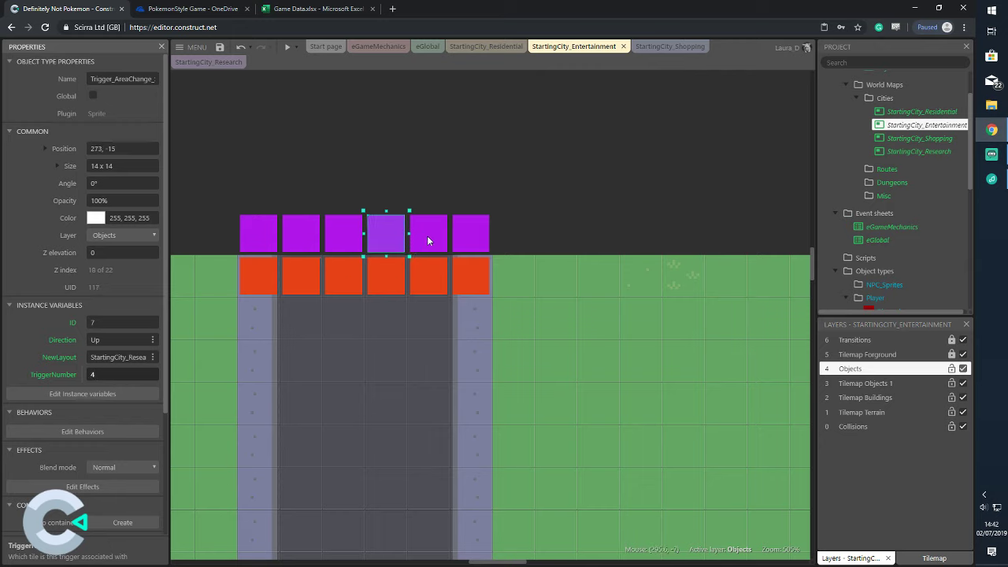
click(428, 240)
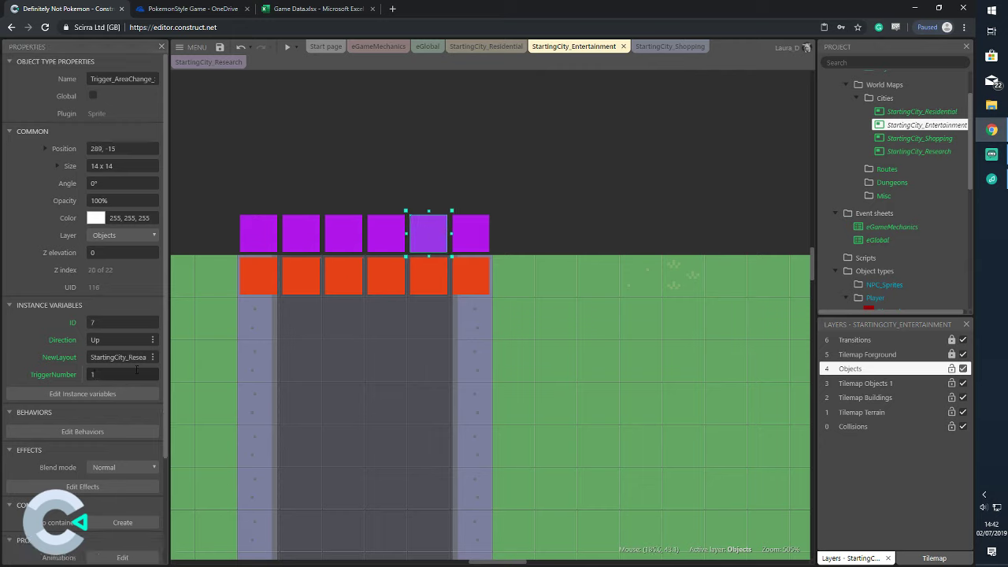
click(469, 232)
click(122, 374)
text(6)
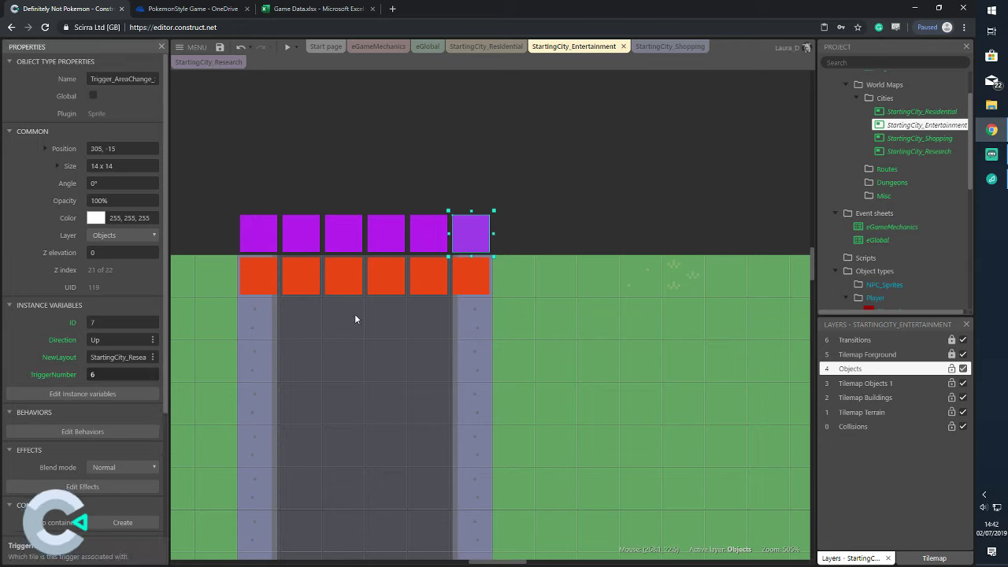
Number the orange triggers' TriggerNumber 1 through 6 from left to right
click(268, 275)
click(115, 371)
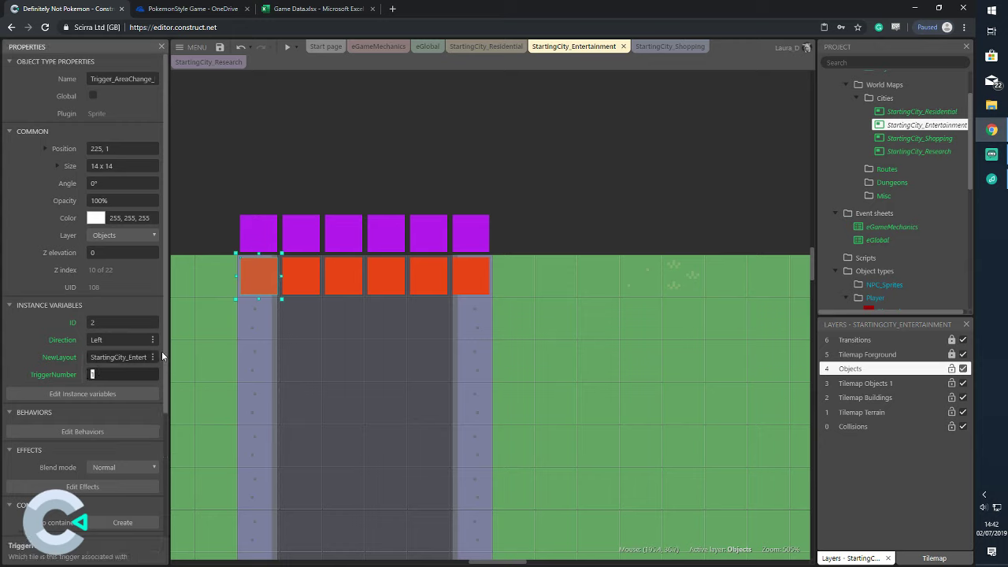
click(299, 290)
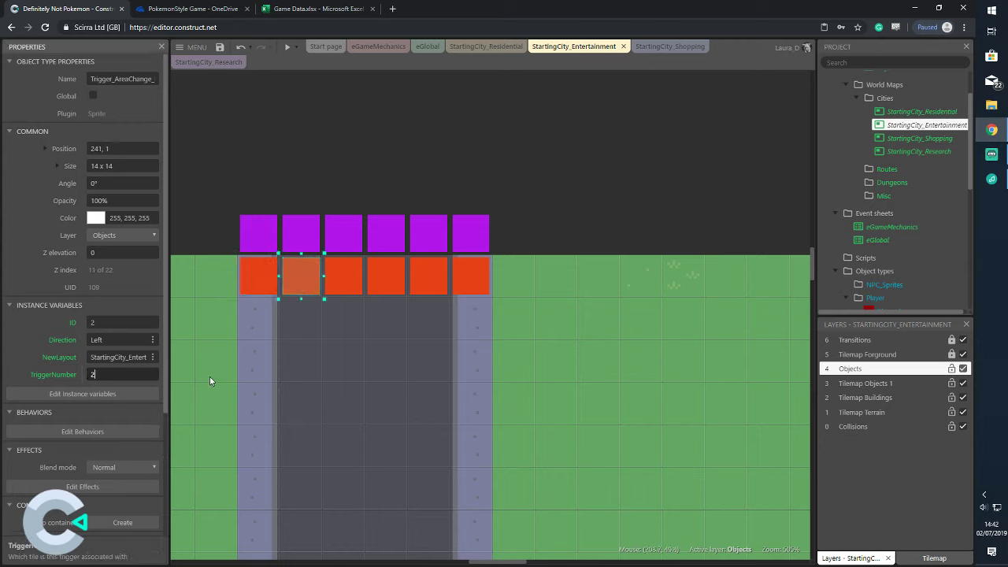
text(2)
click(345, 282)
text(3)
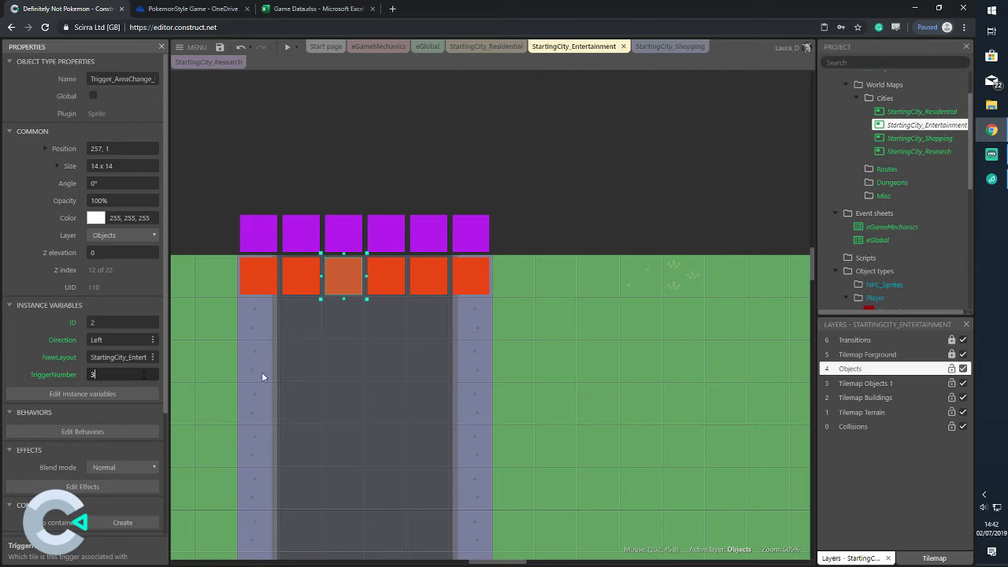
click(382, 279)
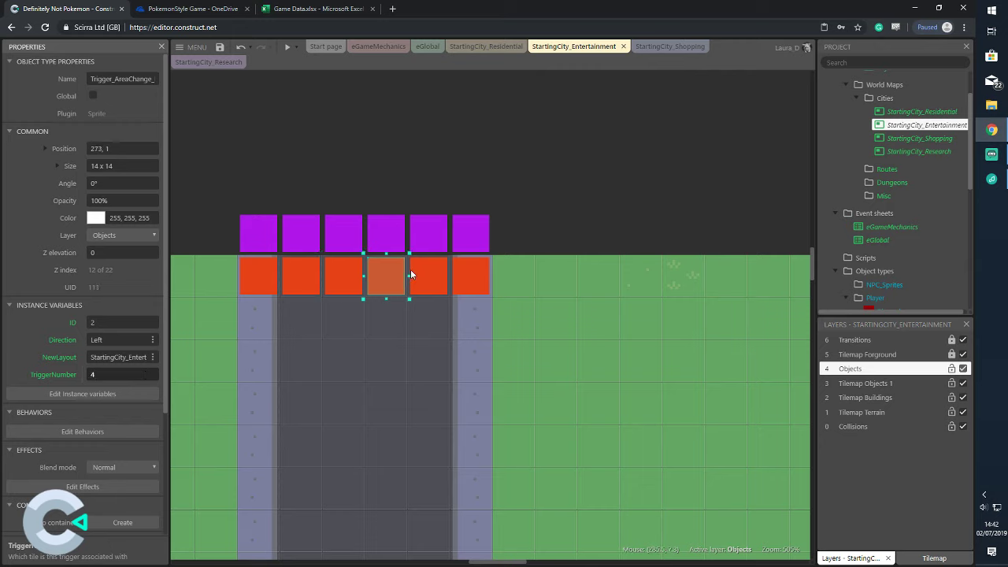
click(425, 278)
click(154, 371)
text(5)
click(473, 272)
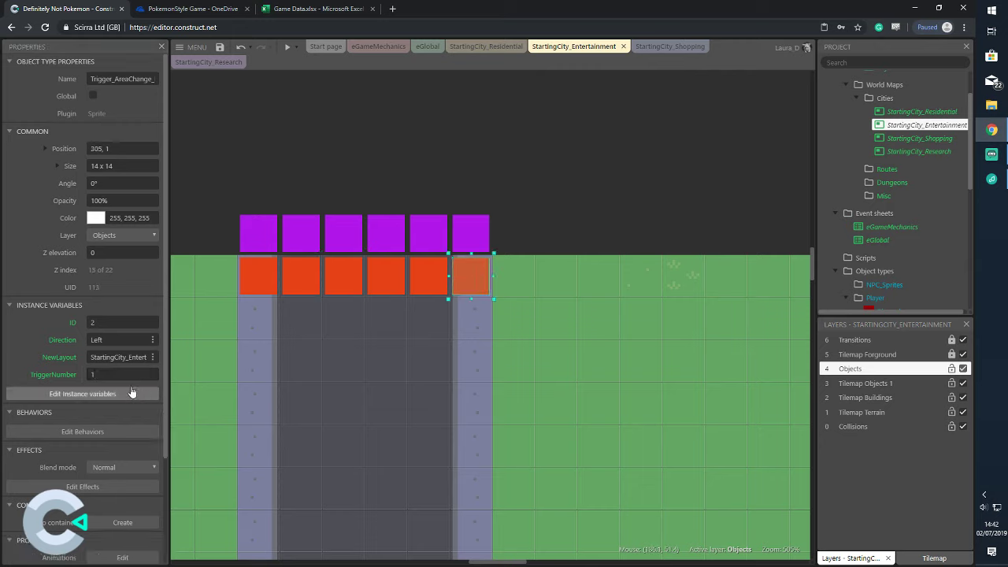
click(132, 374)
click(429, 309)
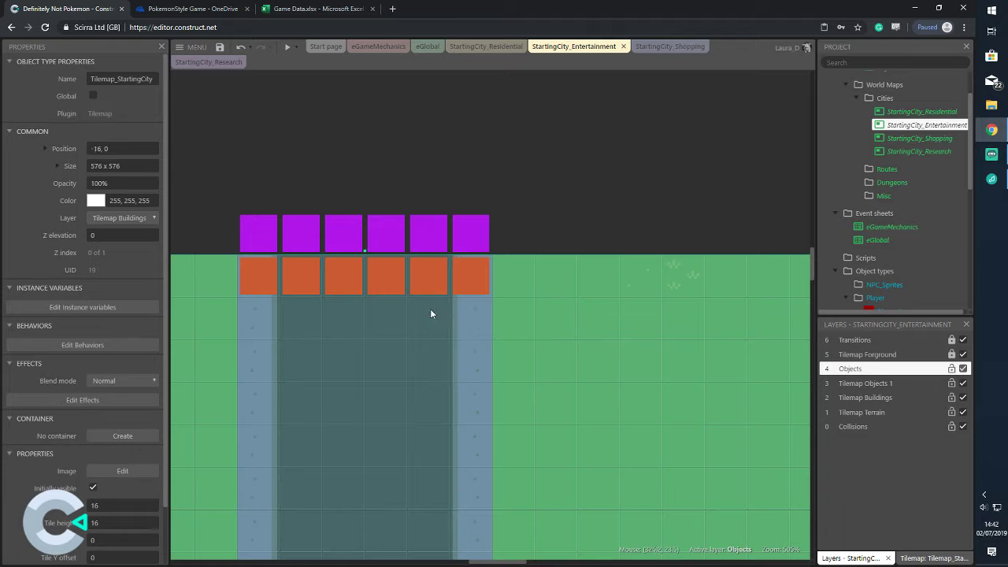
scroll(689, 366, down, 3)
ctrl+scroll(685, 361, down, 6)
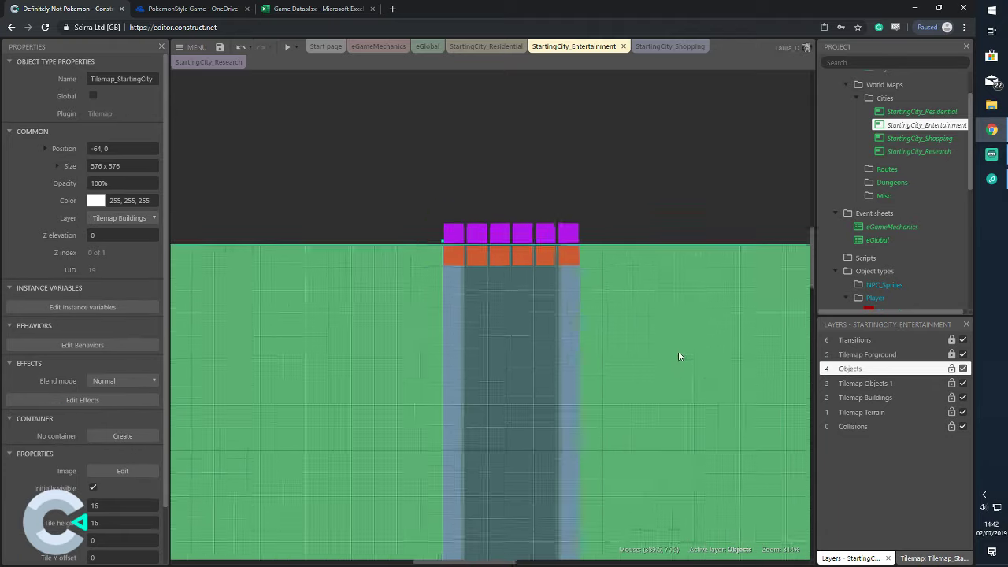
Undo the accidental tilemap move and make Tilemap Objects 1 the active layer
key(ctrl+z)
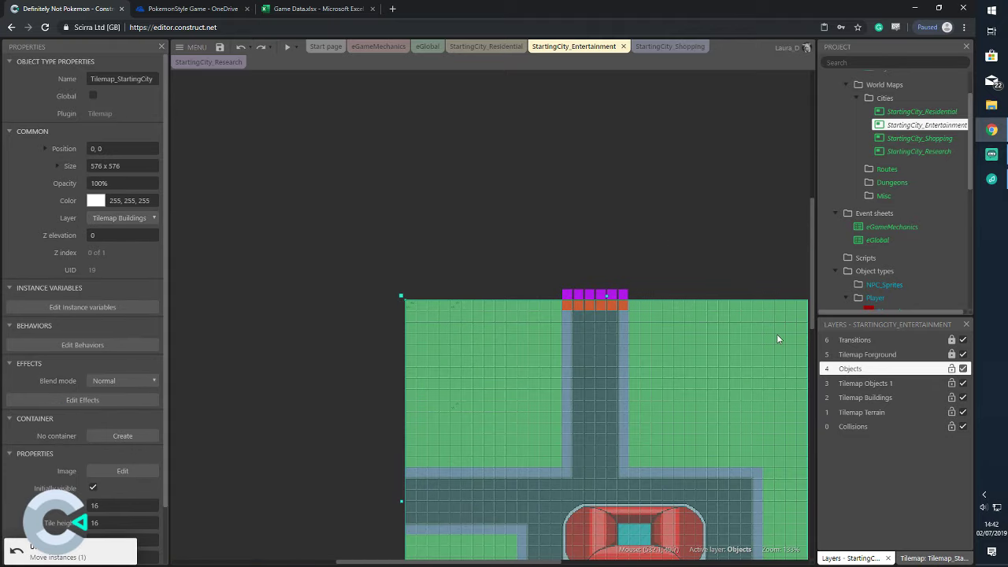
click(949, 383)
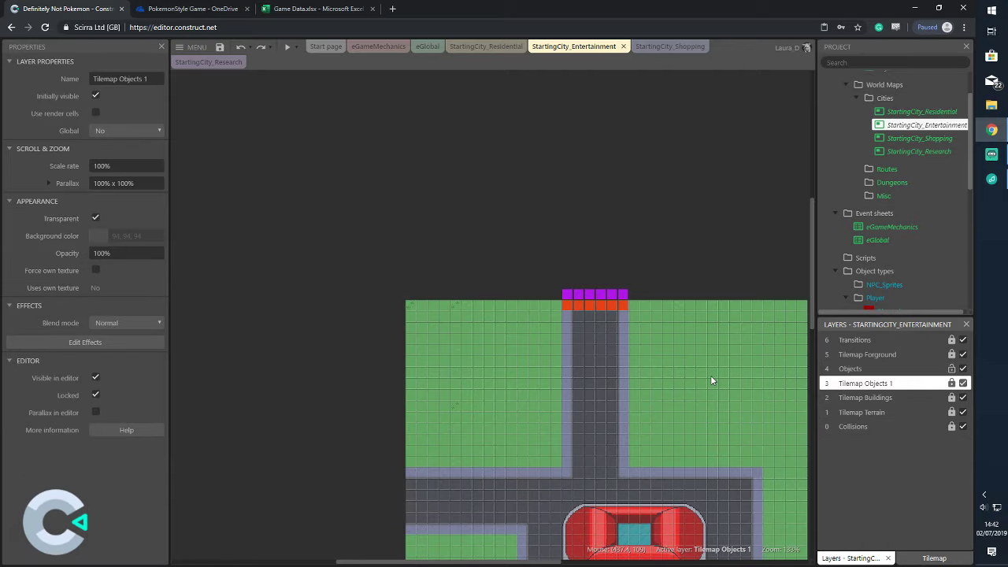
ctrl+scroll(710, 375, up, 5)
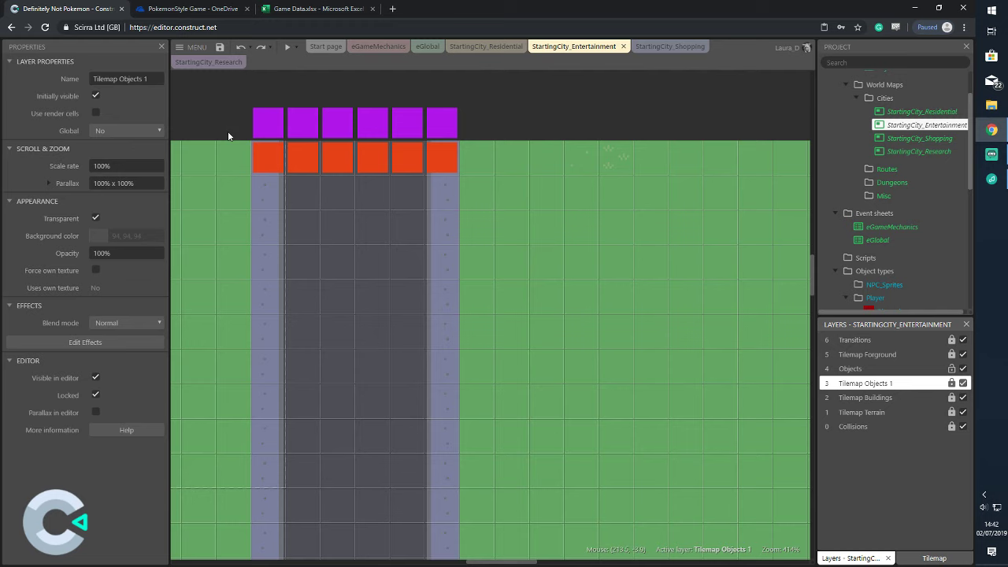
Set the orange trigger row to ID 8 with direction Down
drag(228, 131, 483, 211)
click(337, 132)
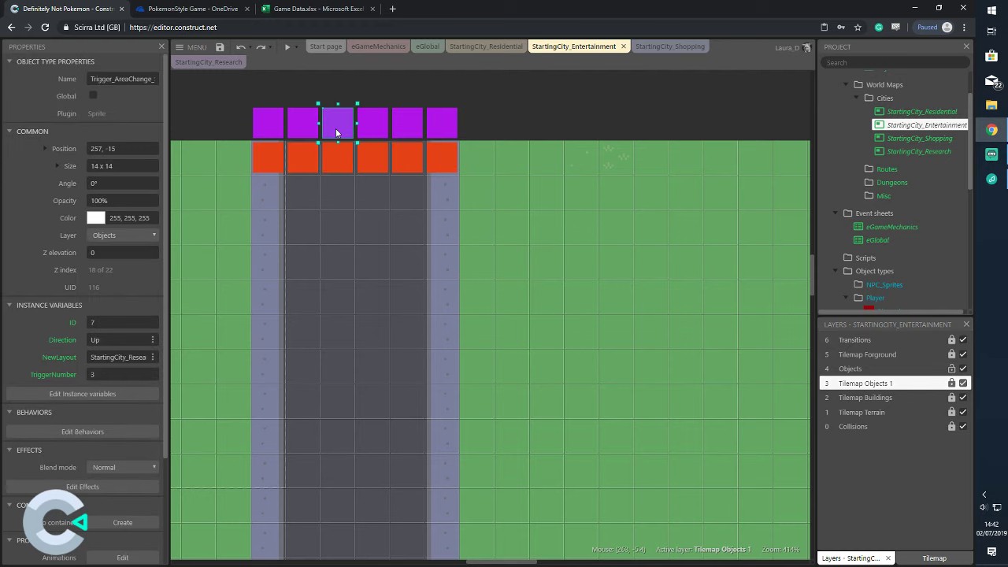
drag(237, 148, 504, 214)
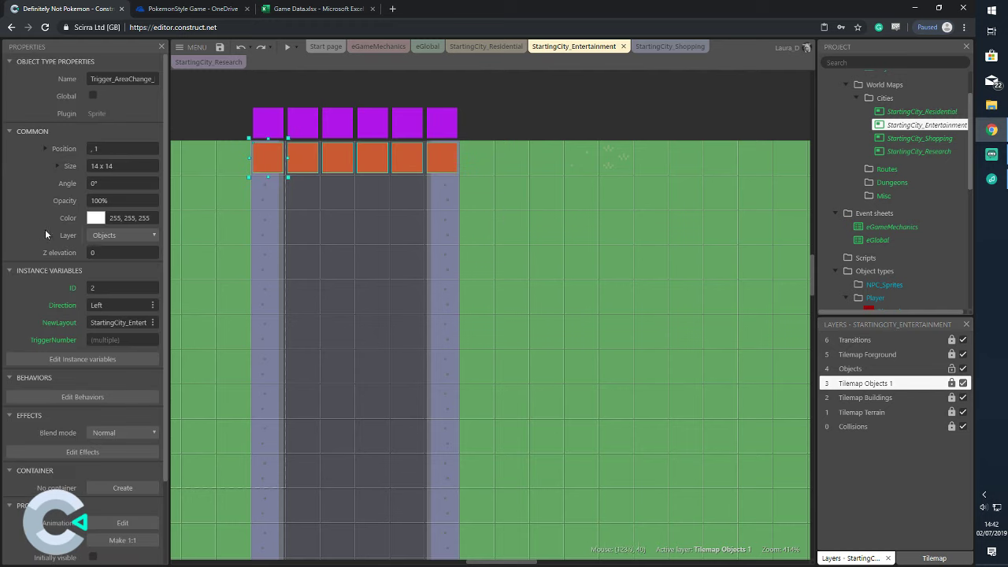
click(111, 288)
text(8)
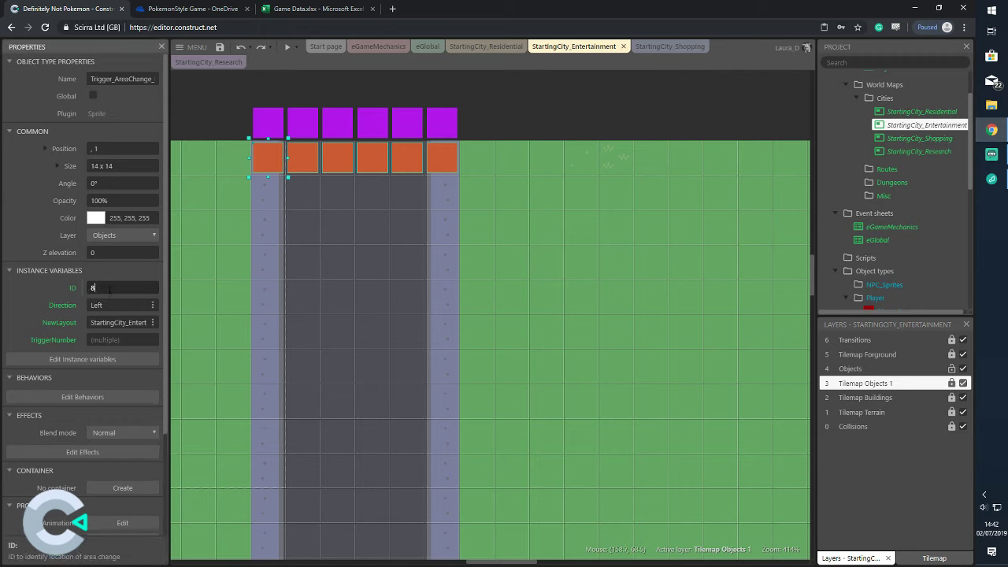
key(Tab)
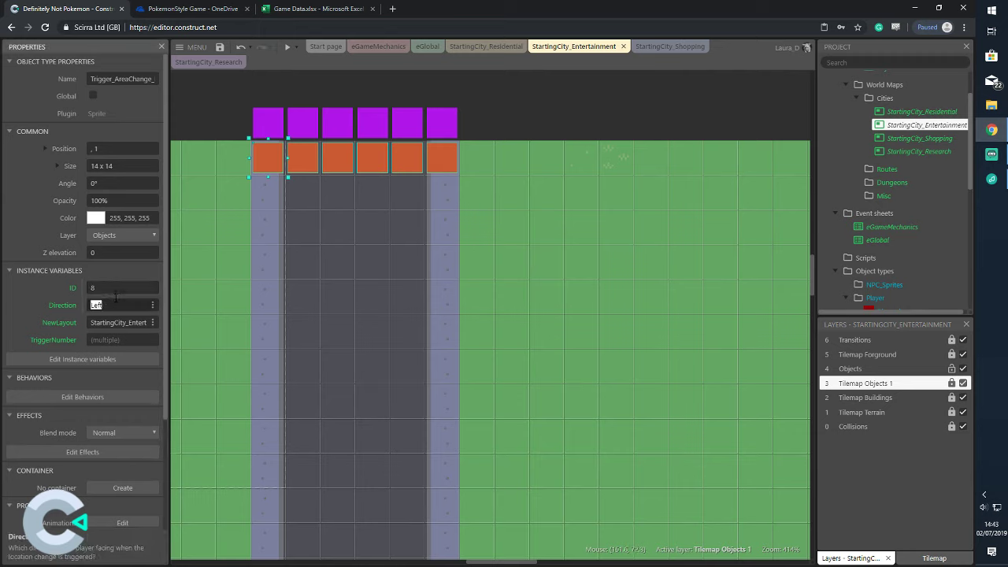
text(Down)
click(220, 107)
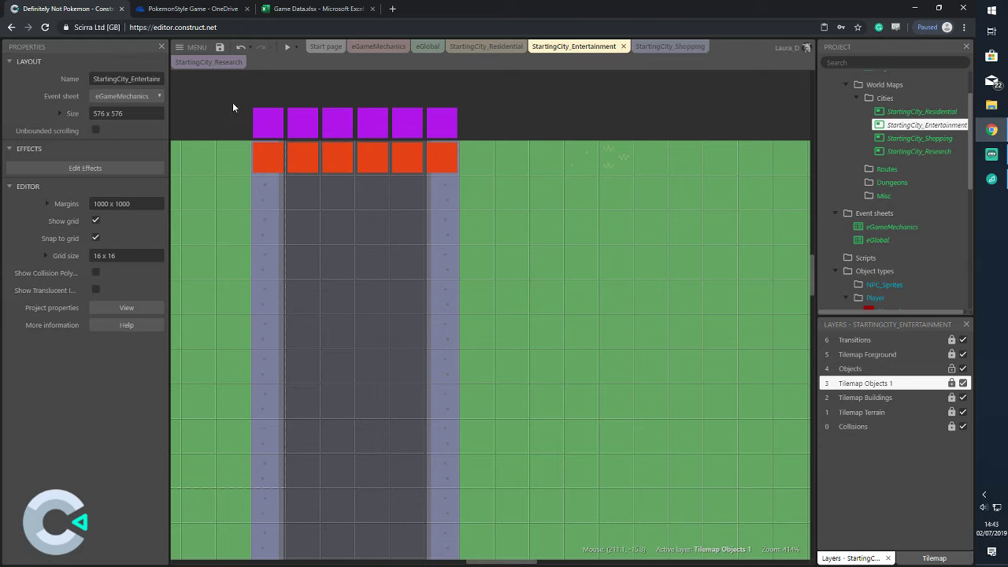
Switch to StartingCity_Research and undo a receiver dropped onto the locked layer
click(208, 61)
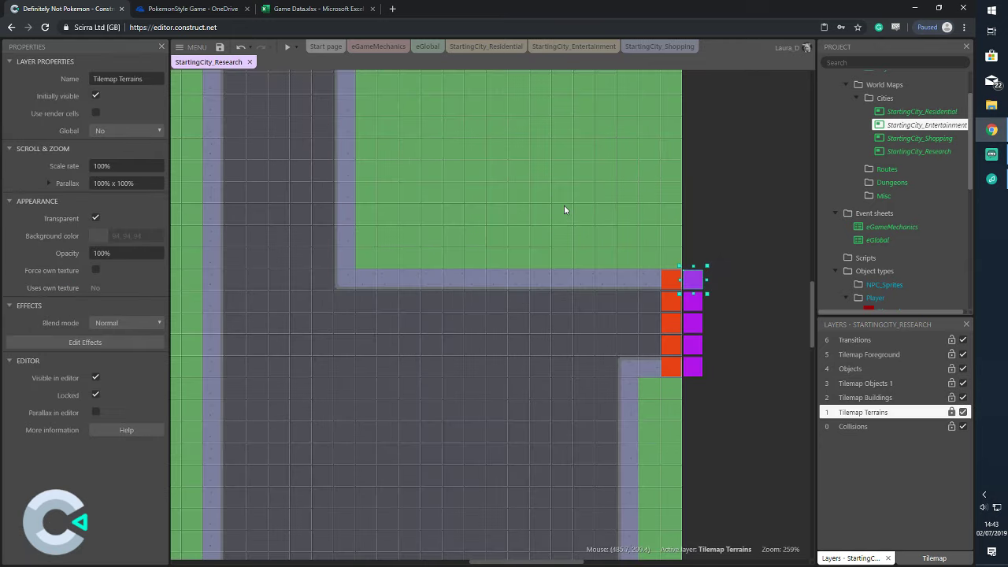
scroll(573, 220, down, 5)
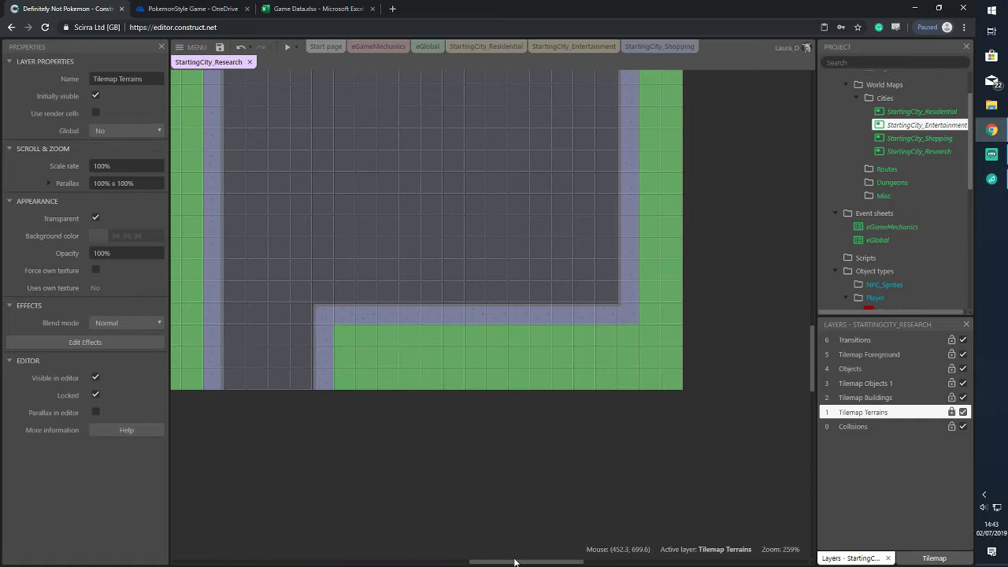
drag(515, 562, 475, 564)
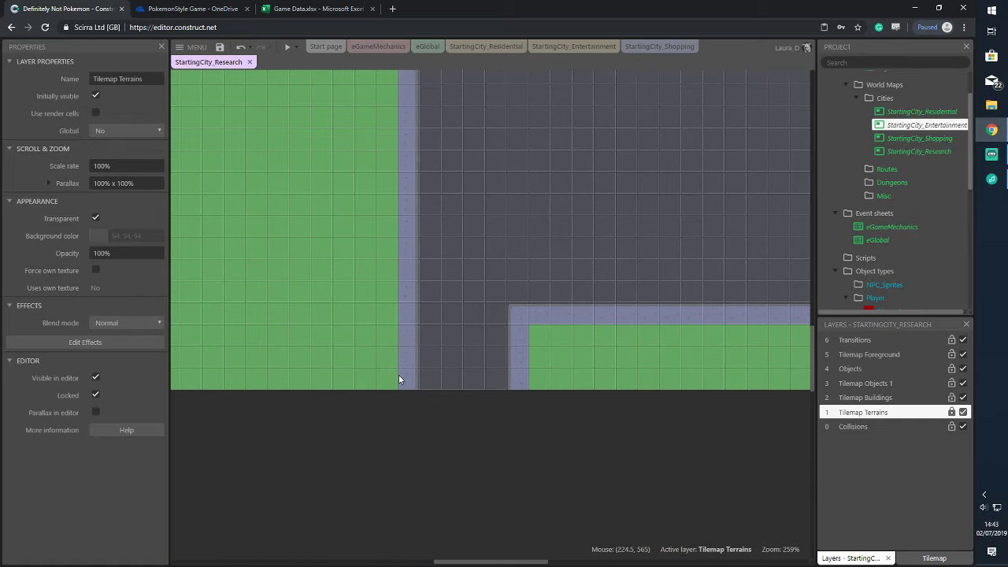
scroll(894, 271, down, 4)
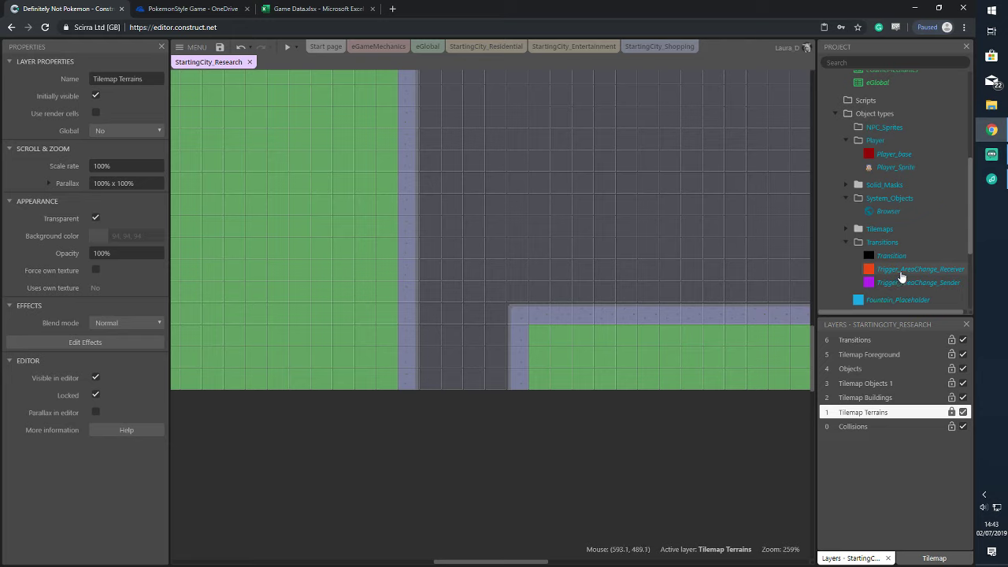
drag(887, 280, 421, 406)
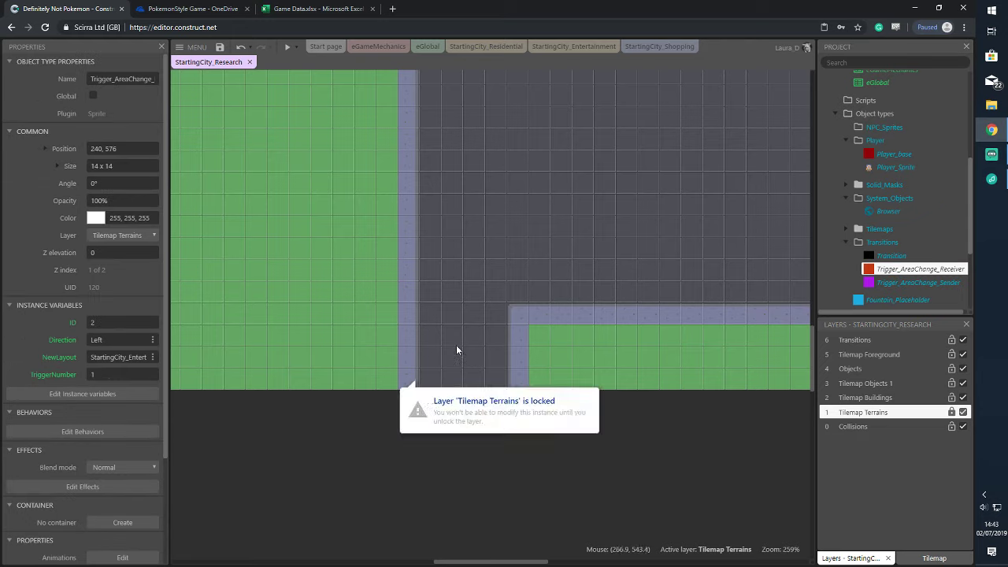
click(510, 432)
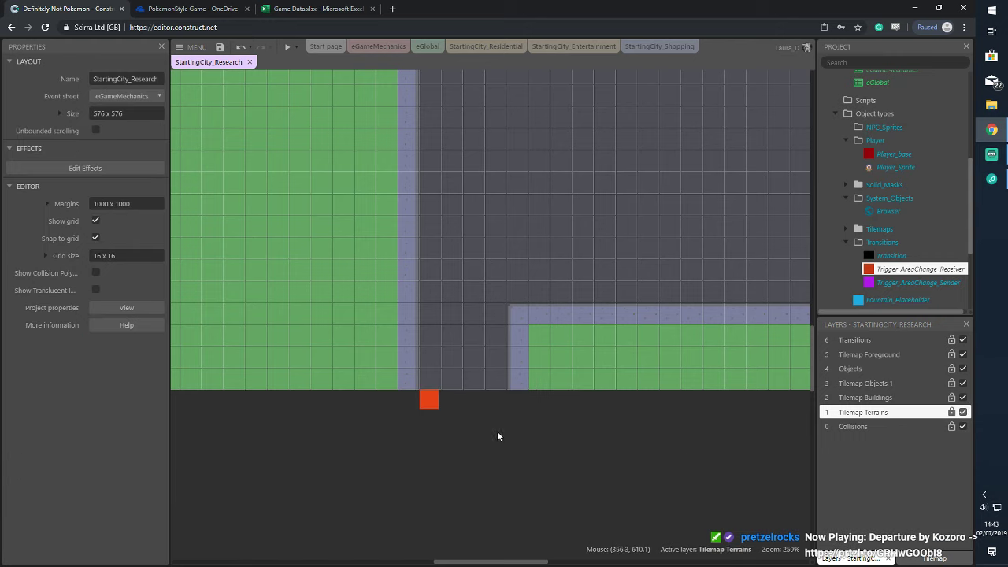
key(ctrl+z)
On the Objects layer, add receiver and sender trigger rows at the path's bottom edge
click(913, 368)
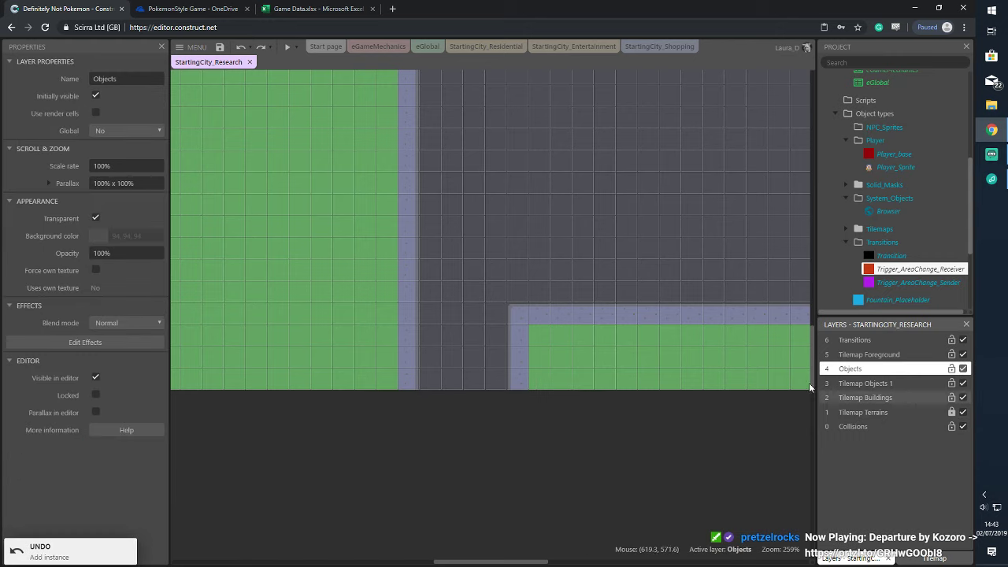
mouse_move(906, 266)
mouse_down()
mouse_move(716, 290)
mouse_move(394, 370)
mouse_move(529, 380)
mouse_up()
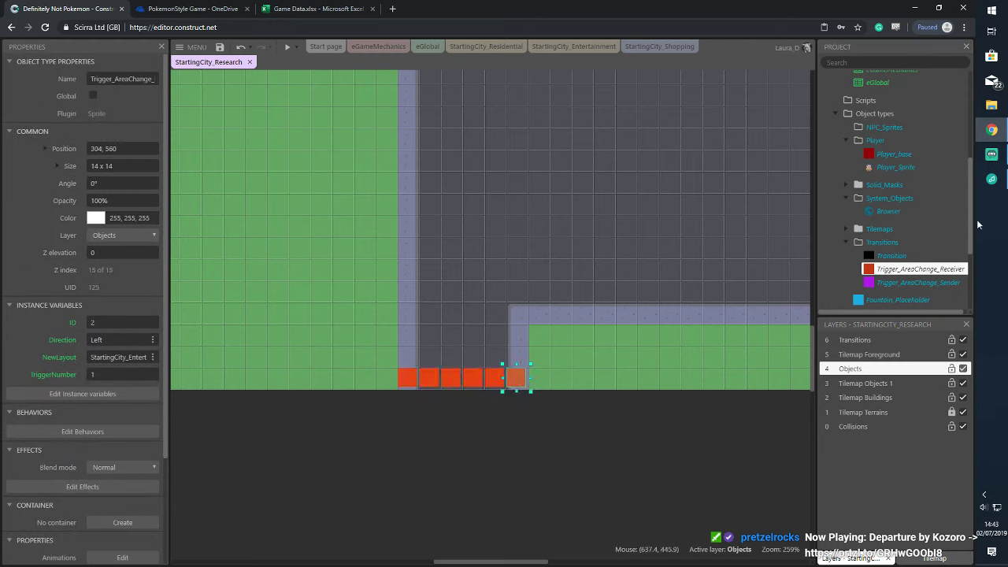
drag(926, 286, 511, 401)
drag(378, 357, 568, 430)
scroll(916, 157, up, 5)
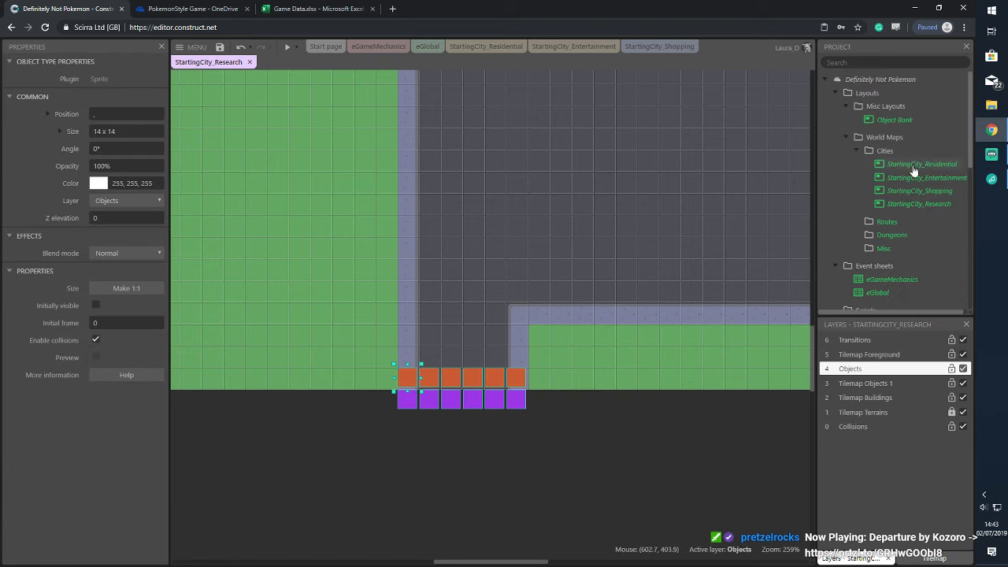
Enable Snap to grid in the layout settings and select the orange trigger row
click(918, 204)
drag(367, 338, 573, 449)
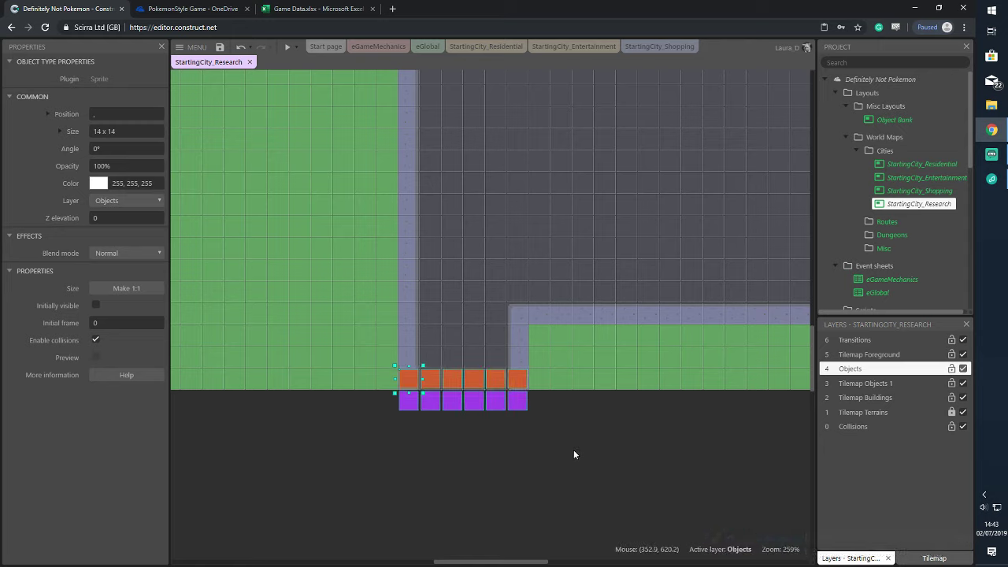
click(243, 194)
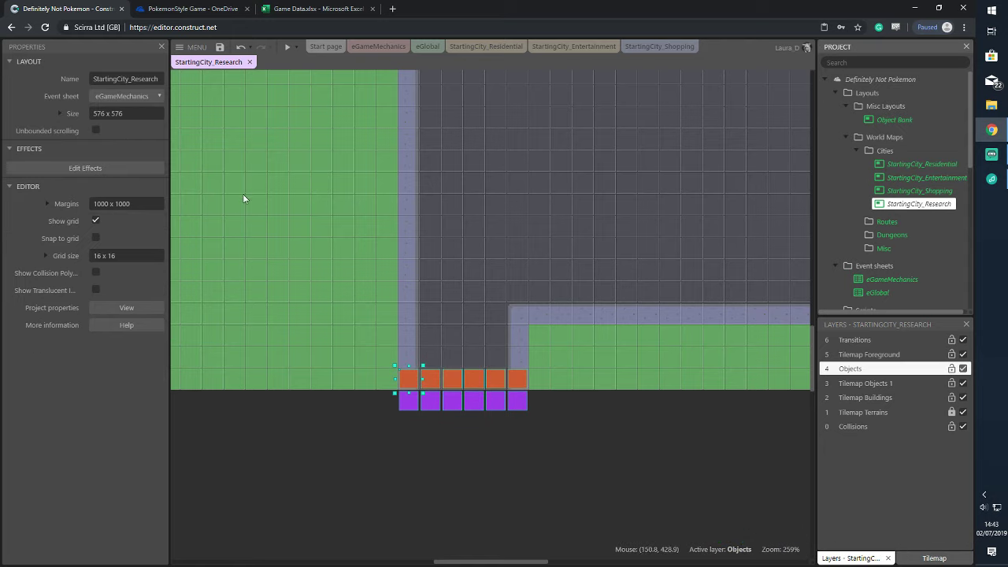
click(95, 237)
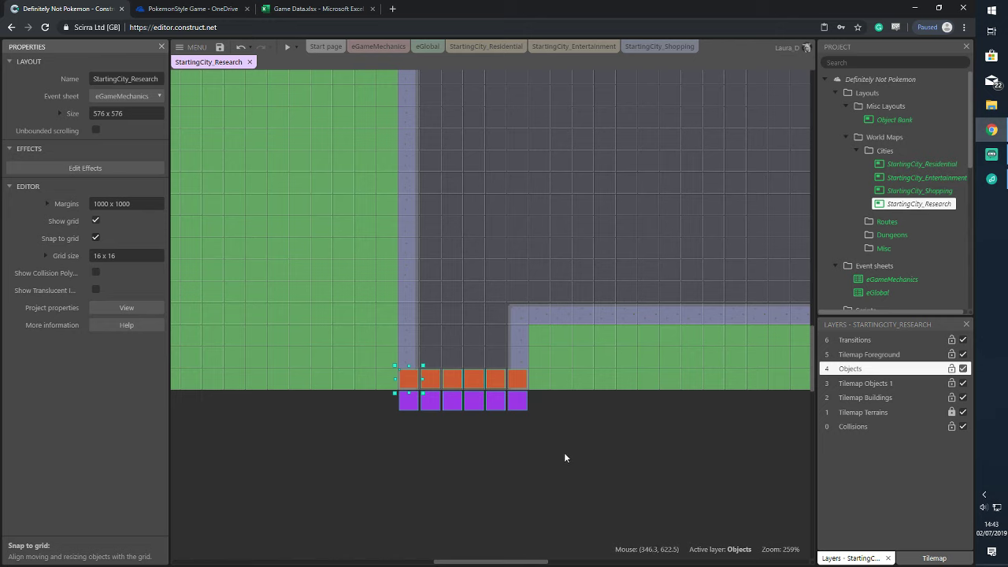
click(402, 375)
drag(393, 362, 499, 397)
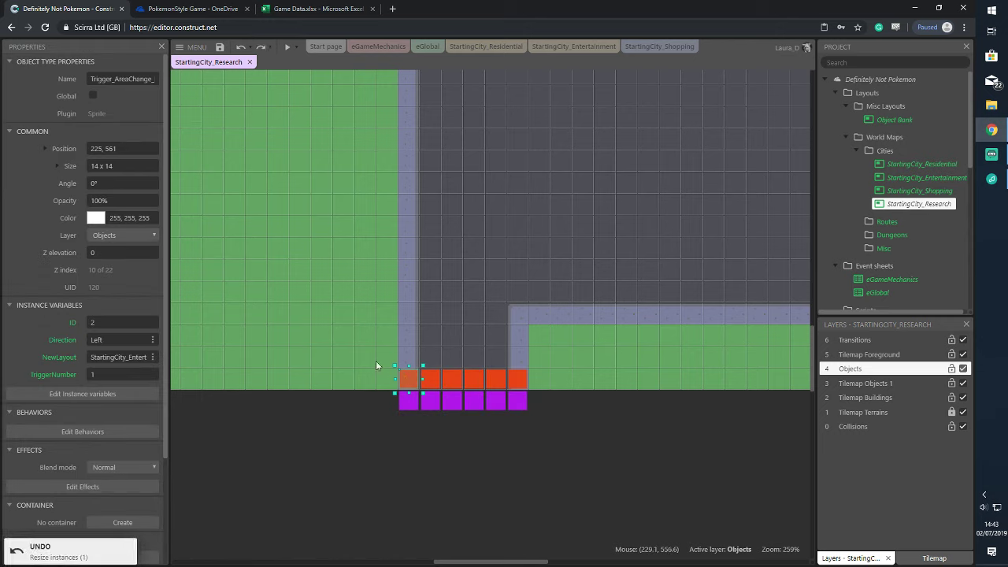
drag(374, 346, 546, 398)
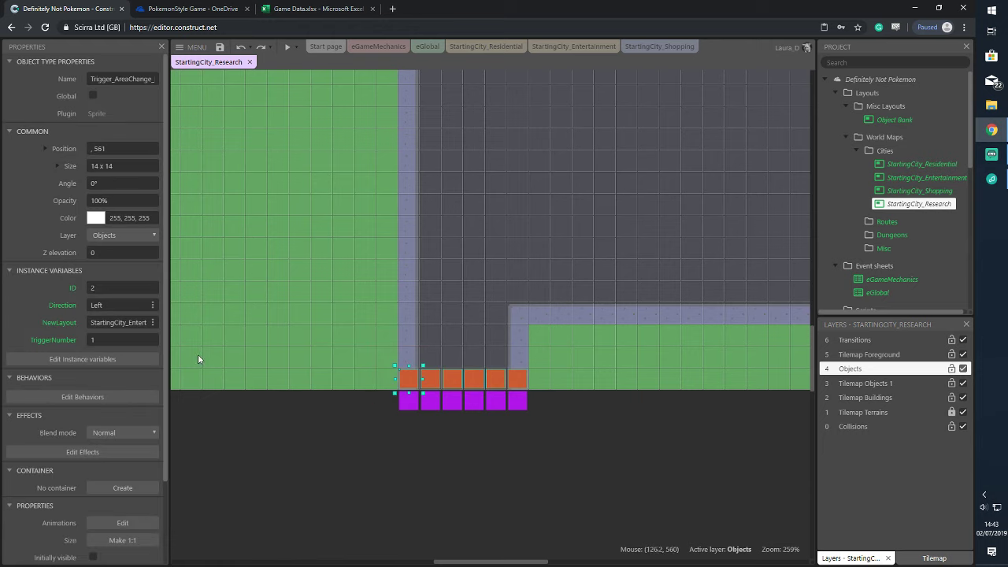
Give the selected purple triggers direction Down and a StartingCity_Entertainment destination layout
click(134, 290)
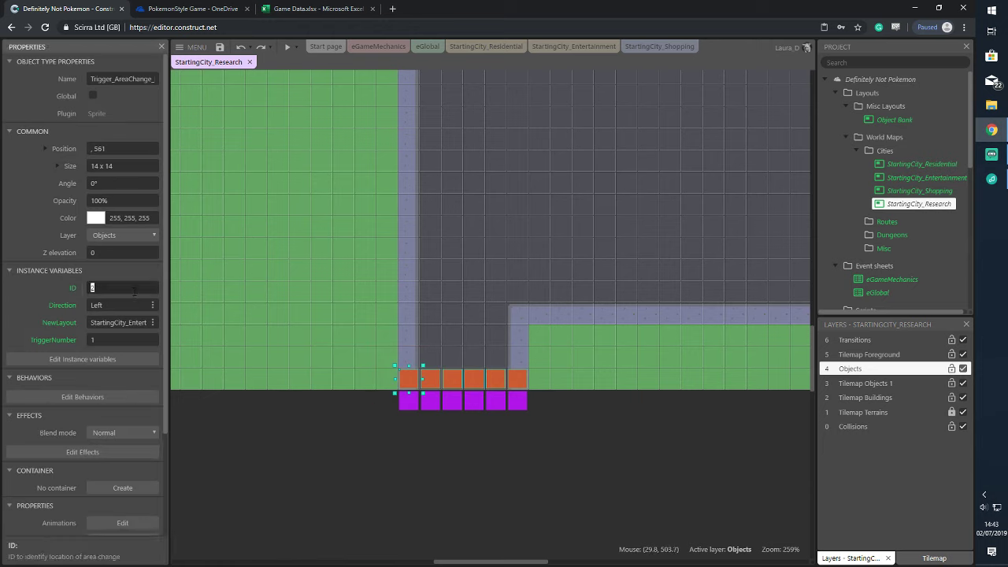
drag(382, 382, 565, 450)
click(116, 285)
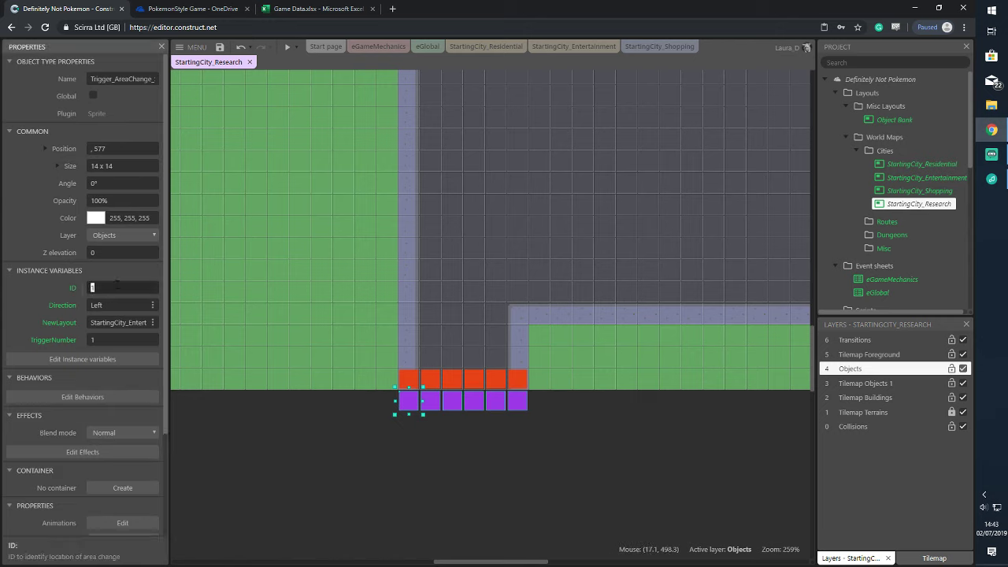
click(141, 304)
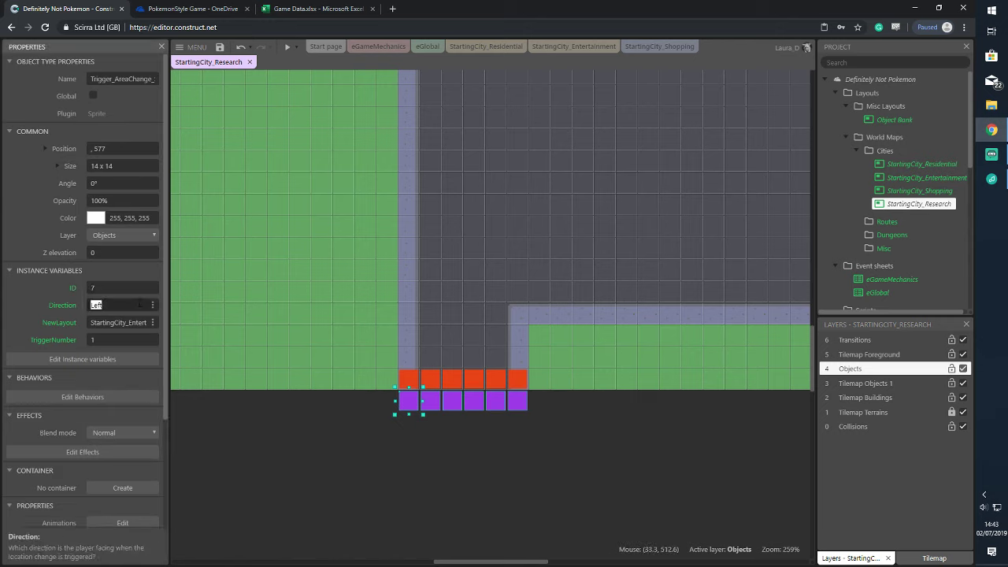
text(Down)
click(144, 322)
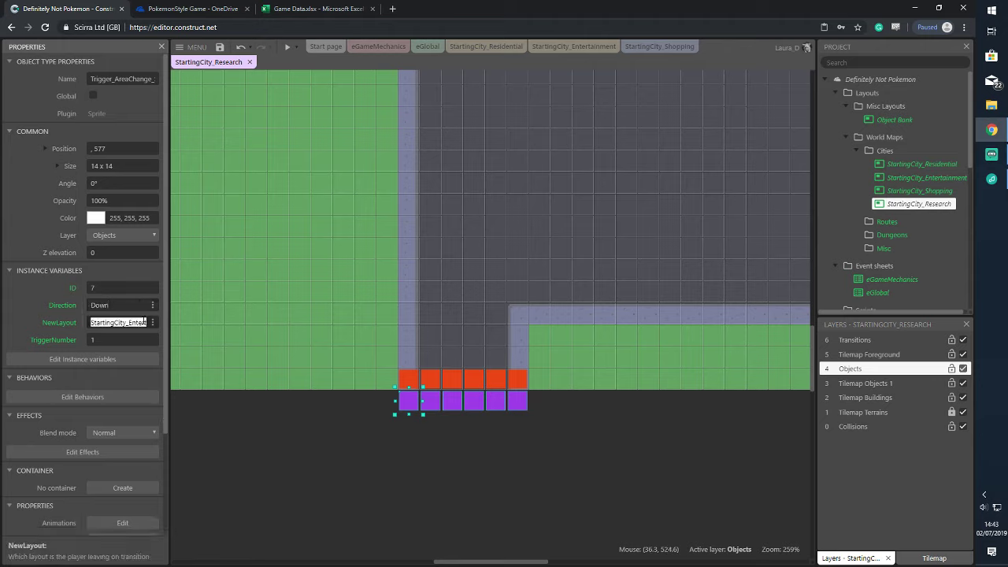
click(129, 322)
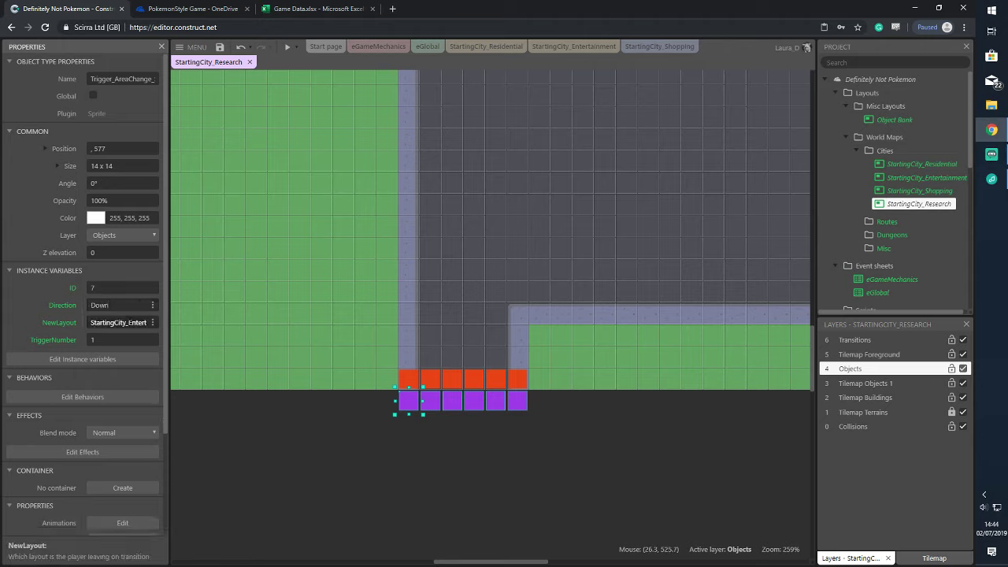
key(Return)
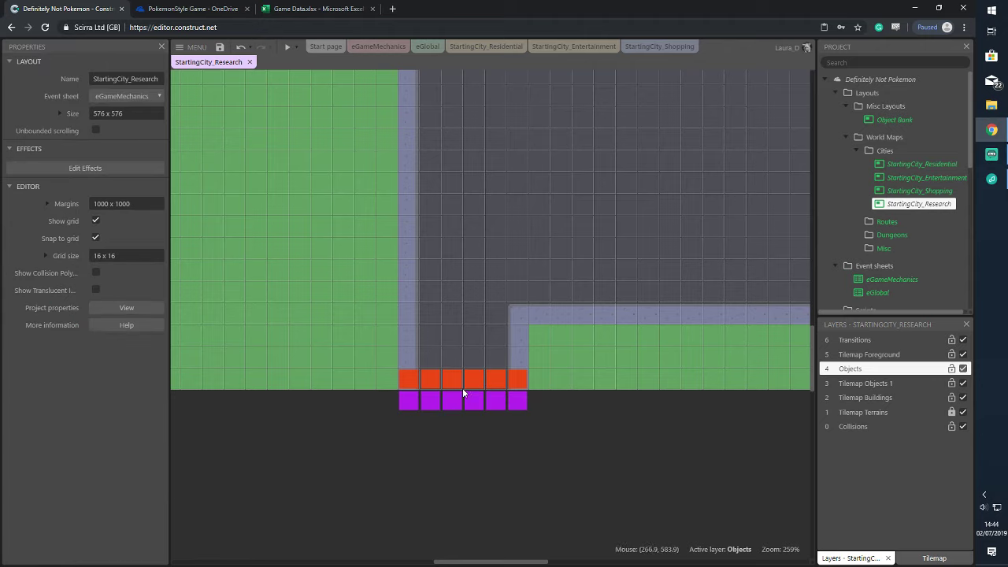
Number the remaining purple triggers with TriggerNumber 3, 4, 5 and 6
ctrl+scroll(340, 421, up, 4)
click(395, 410)
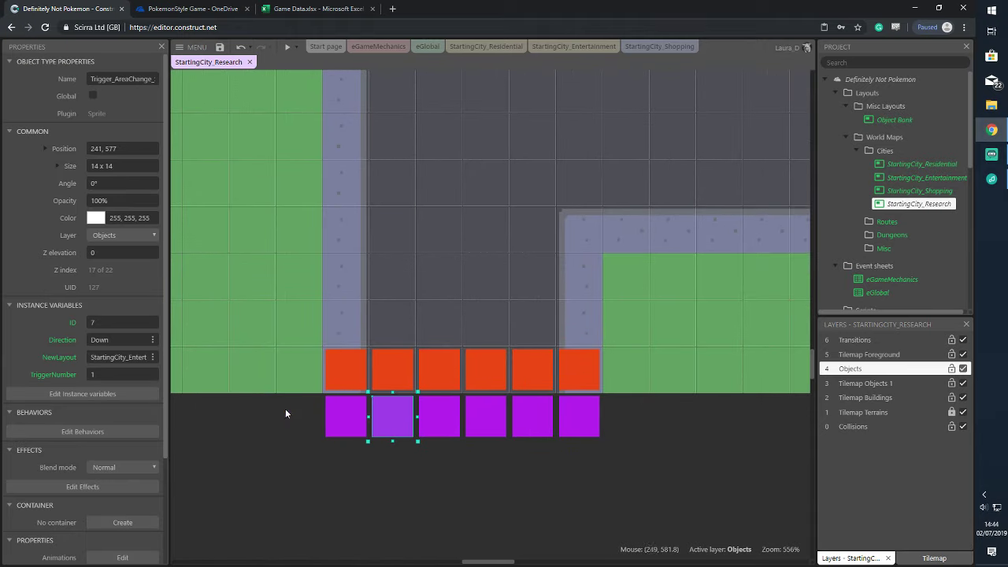
click(446, 429)
click(126, 374)
text(3)
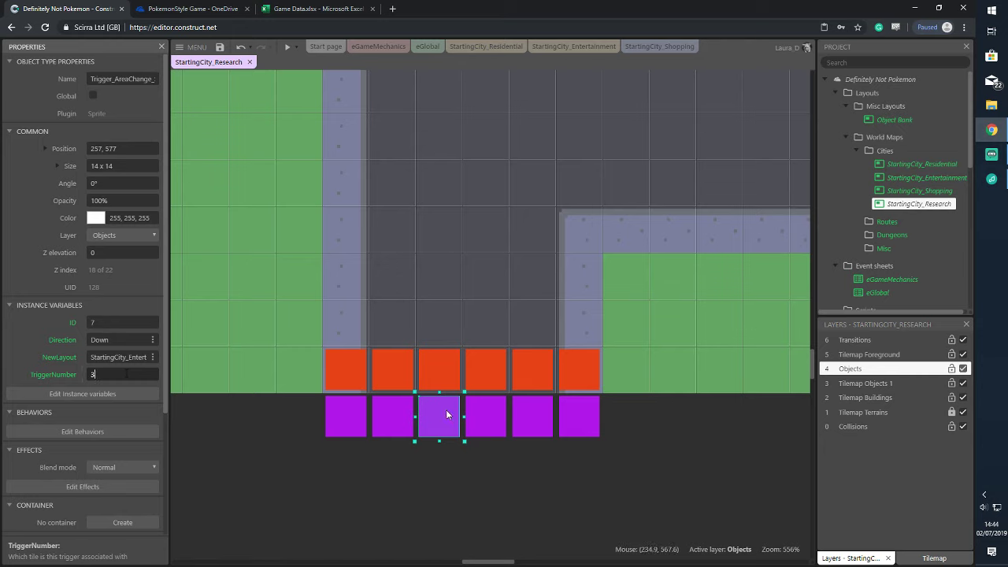
click(472, 414)
click(126, 374)
text(4)
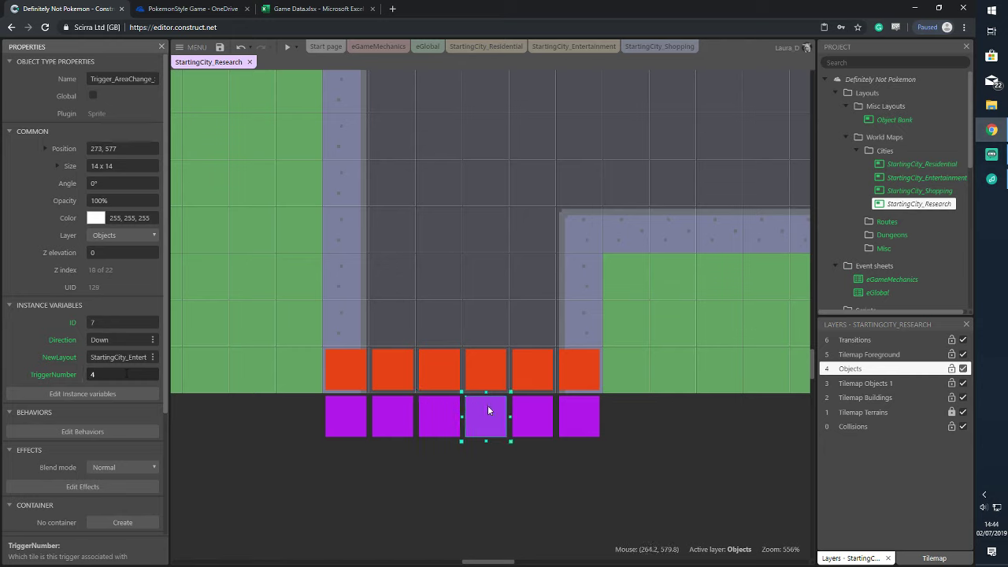
click(533, 415)
click(126, 374)
text(5)
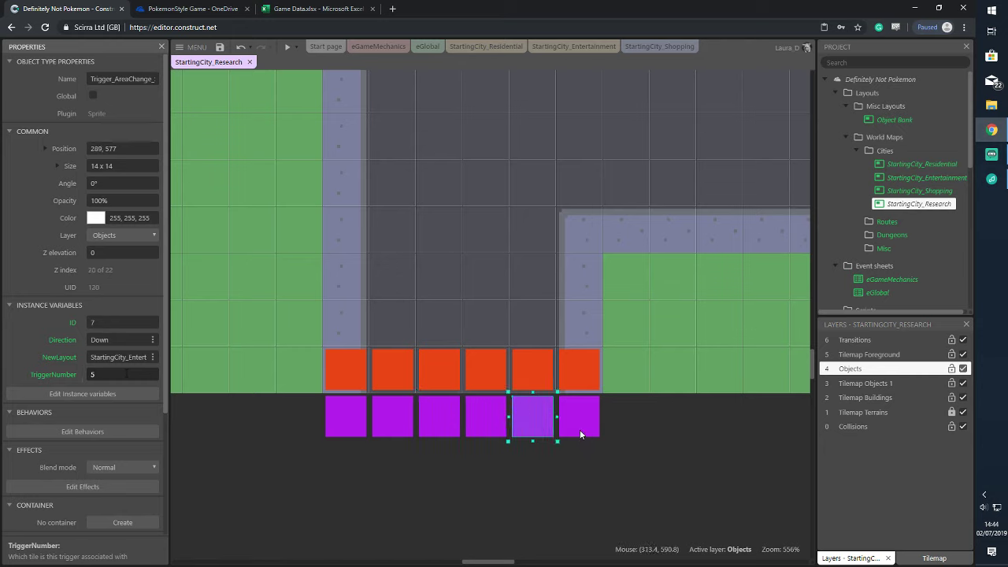
click(579, 434)
click(141, 374)
text(6)
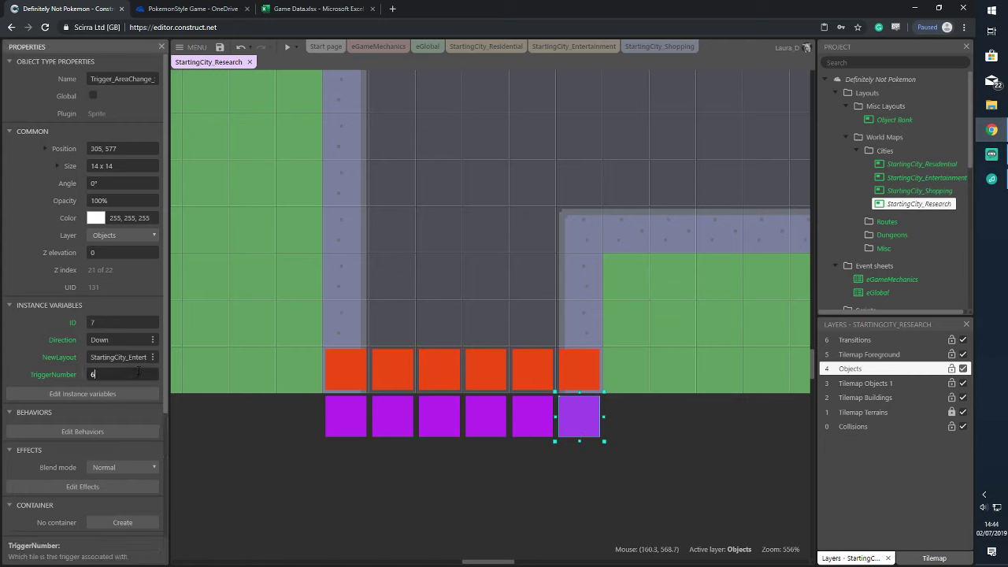
Set all six orange triggers' destination layout to StartingCity_Research and direction to Up
click(351, 370)
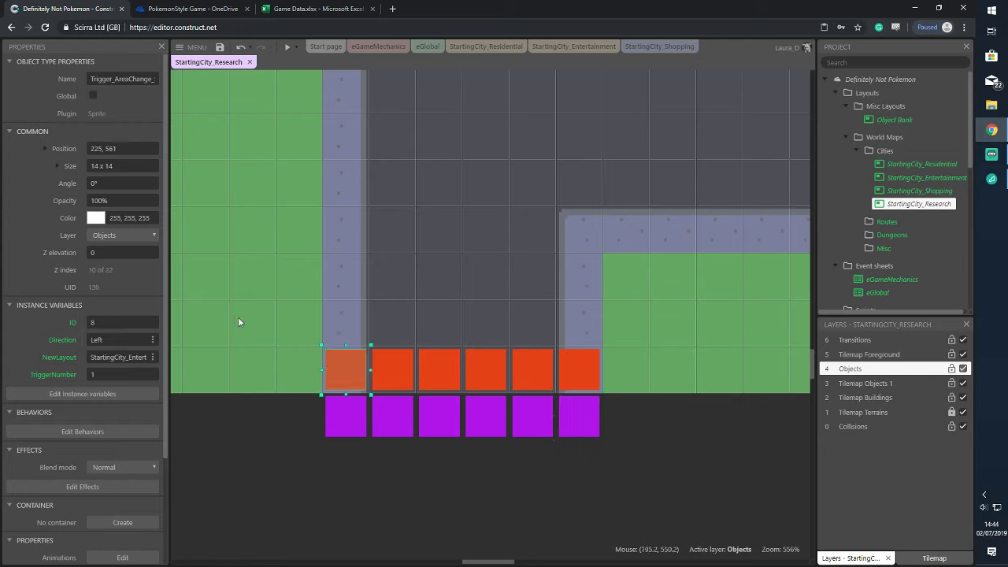
drag(318, 335, 631, 418)
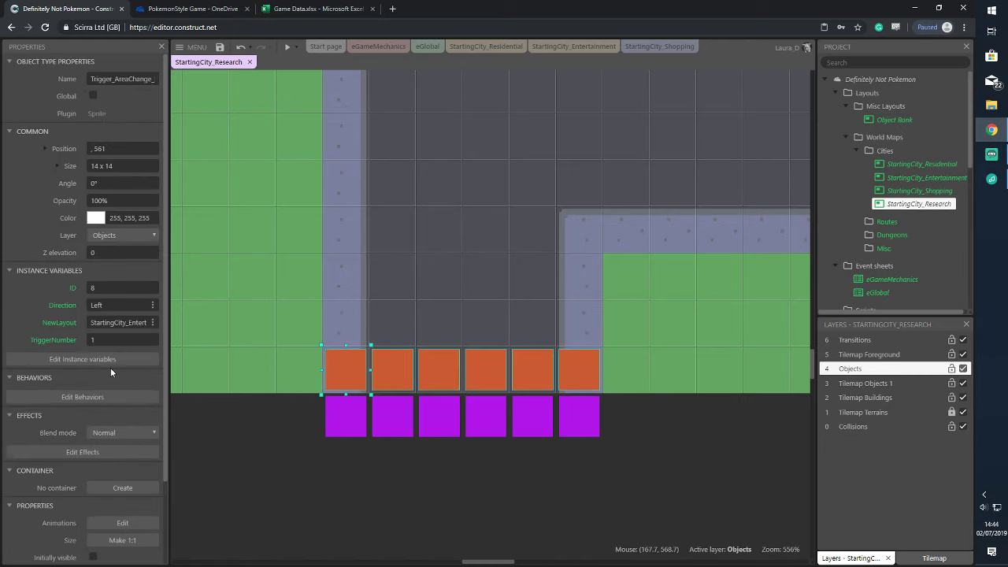
click(117, 322)
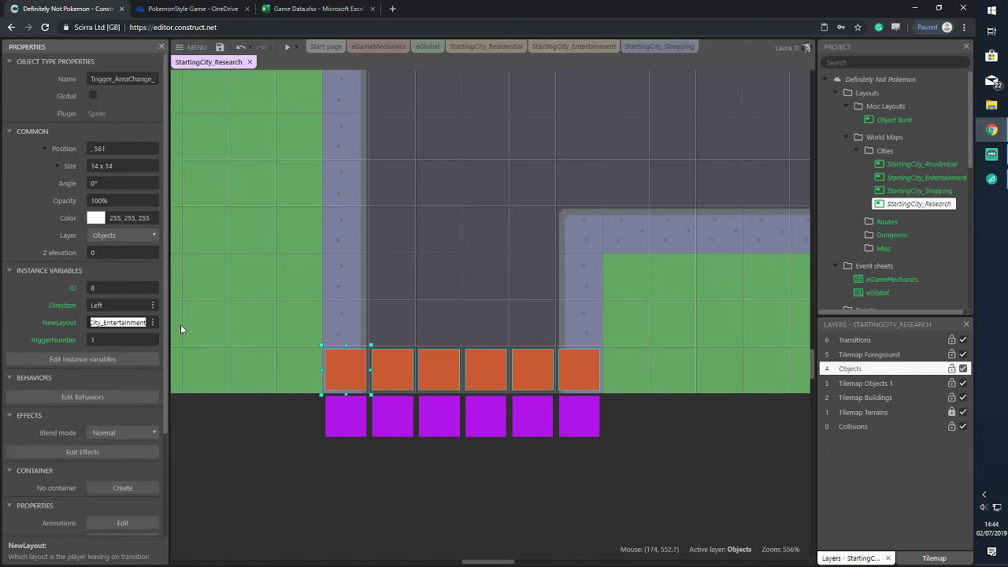
drag(102, 323, 203, 326)
text(Research)
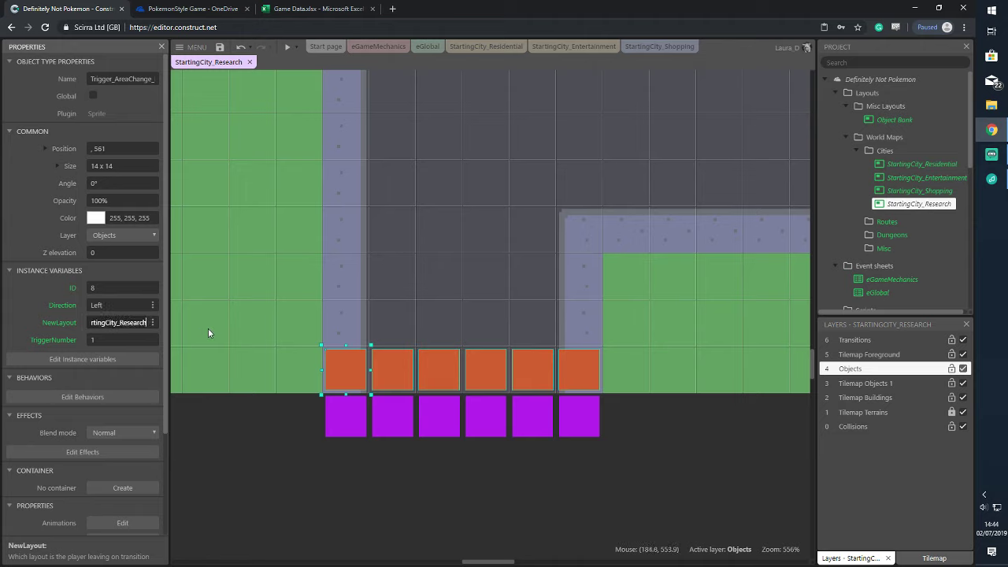
click(107, 305)
text(Up)
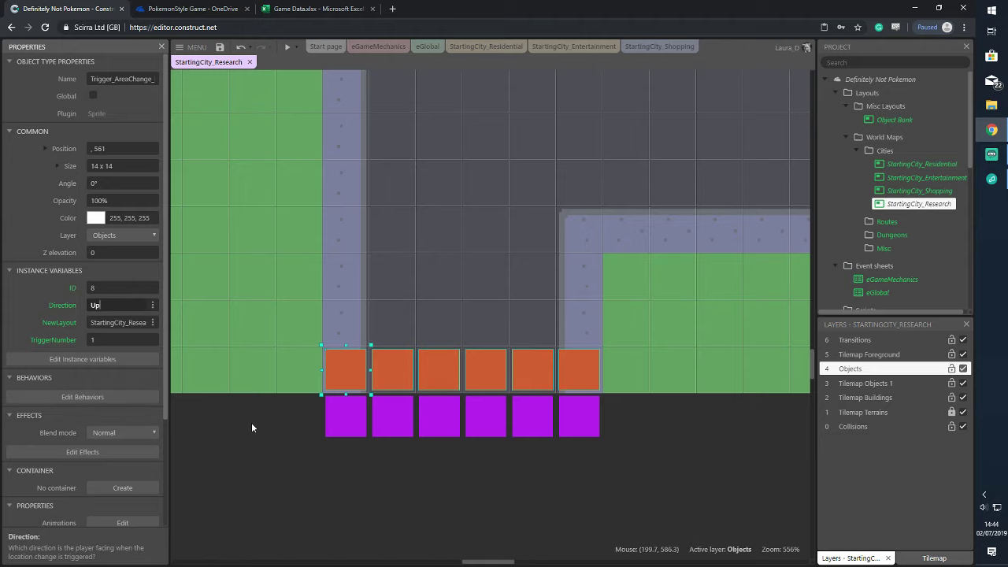
click(252, 426)
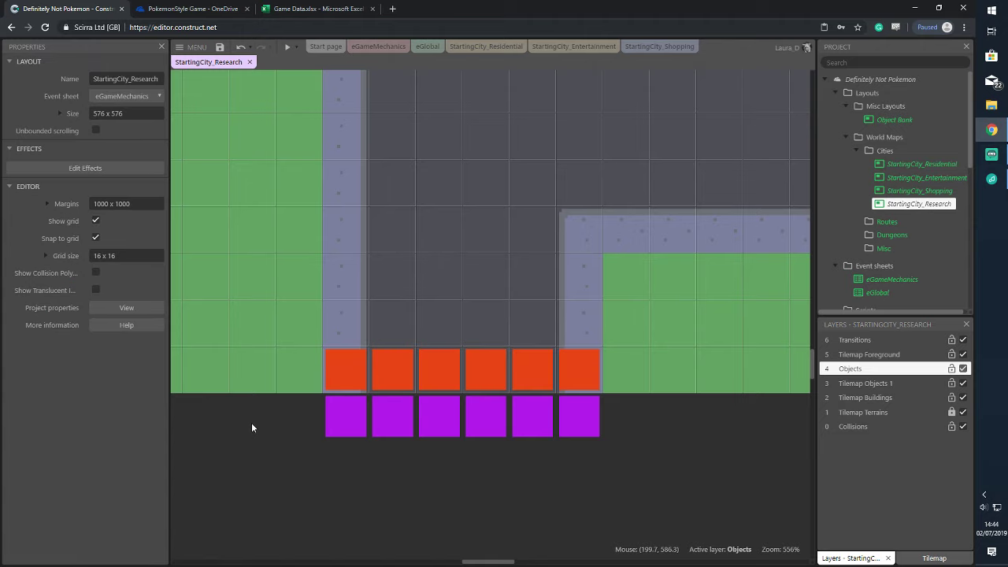
Number the orange triggers in sequence, entering TriggerNumber 3 and 4 onward
click(340, 361)
click(383, 379)
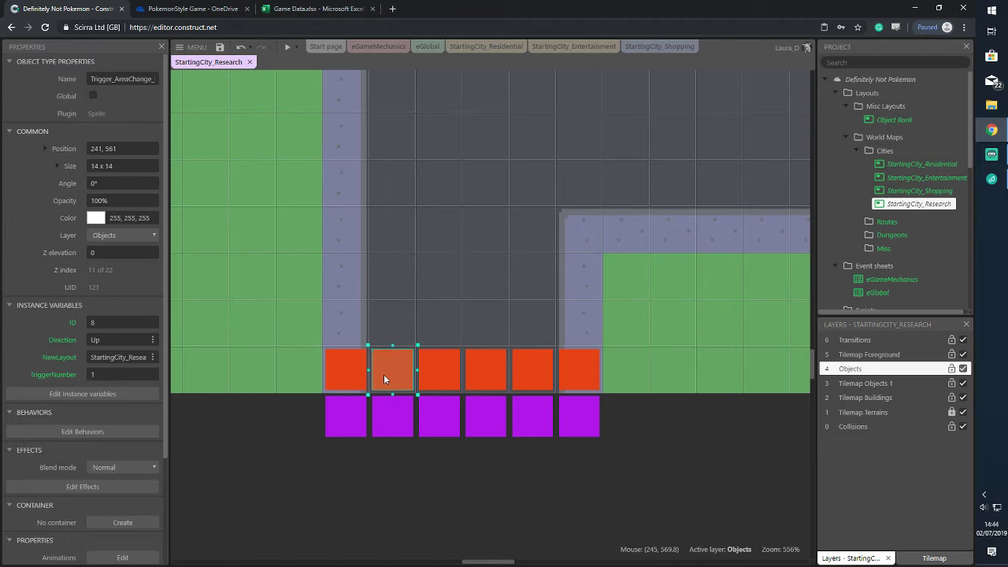
click(126, 373)
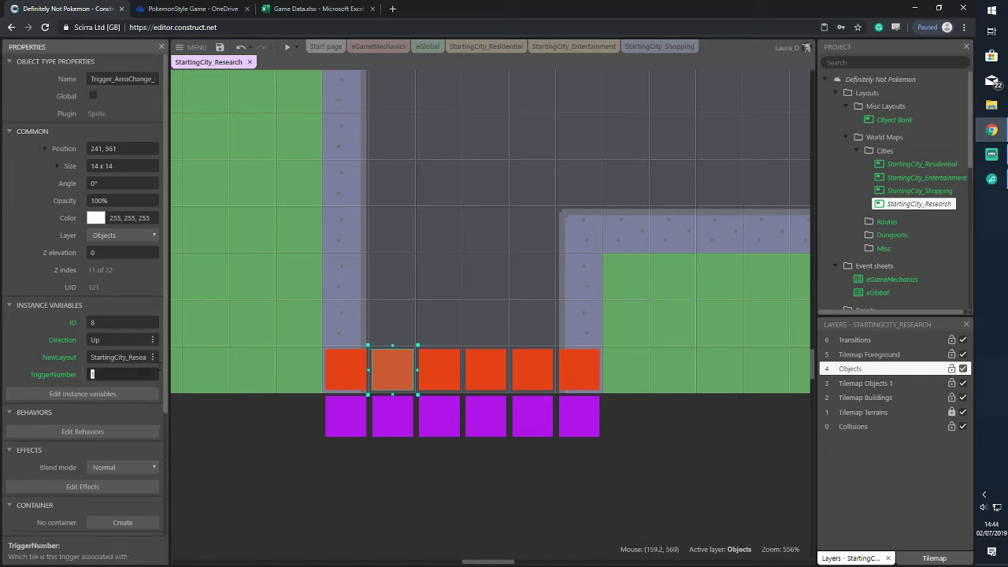
click(447, 366)
click(132, 373)
text(3)
click(141, 372)
text(4)
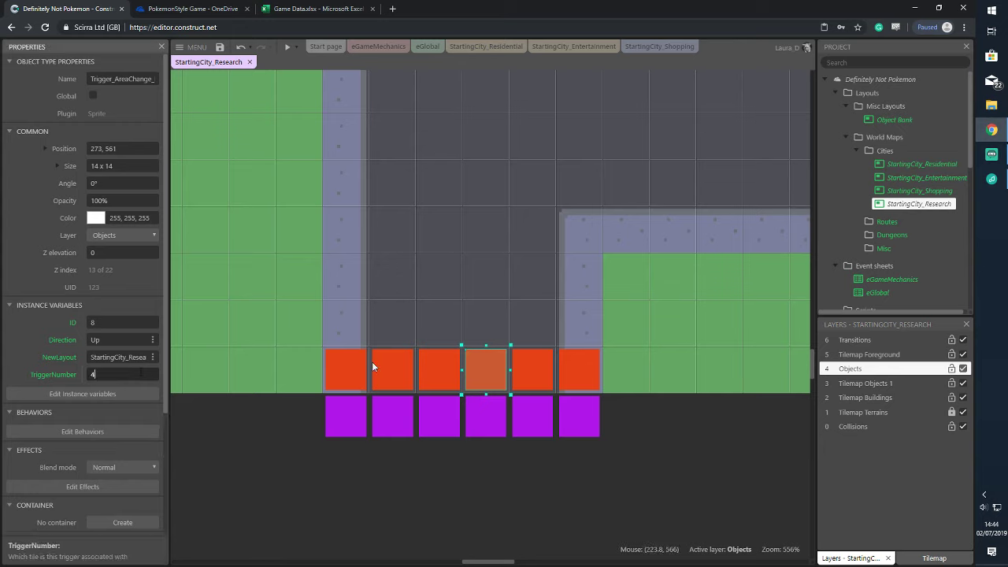
click(520, 369)
click(134, 375)
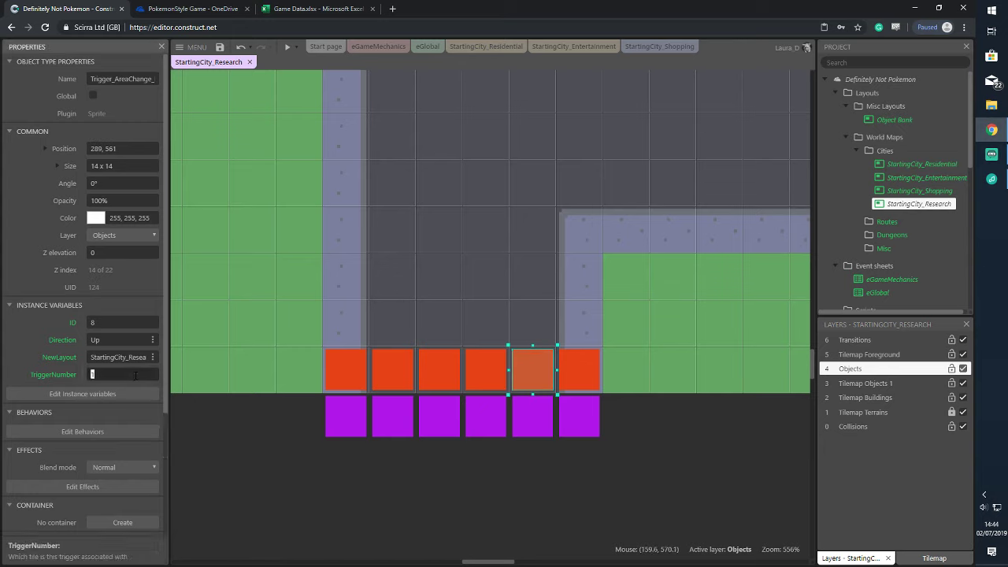
click(573, 364)
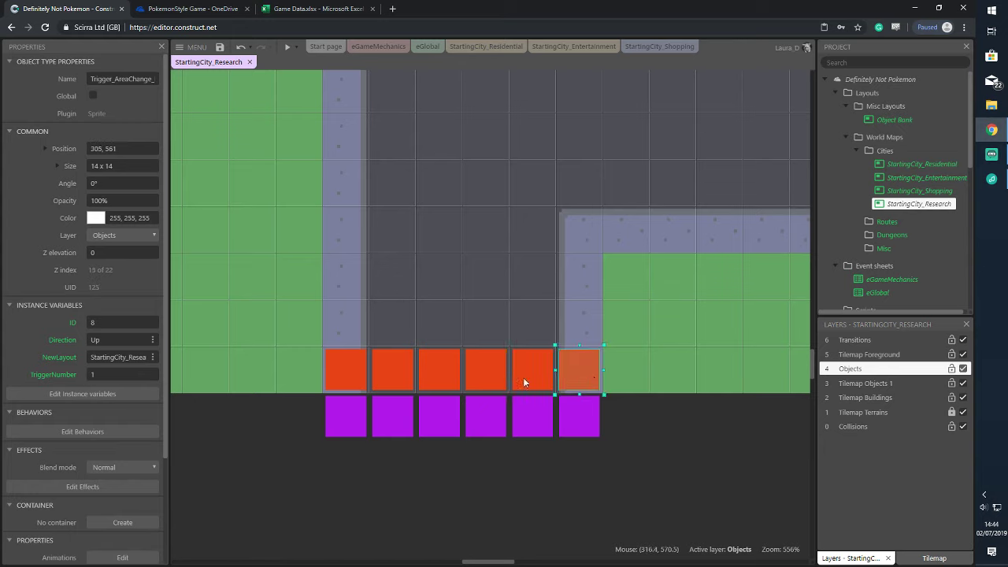
click(154, 374)
Compare with the first purple trigger's properties on StartingCity_Entertainment, then return to Research
click(402, 523)
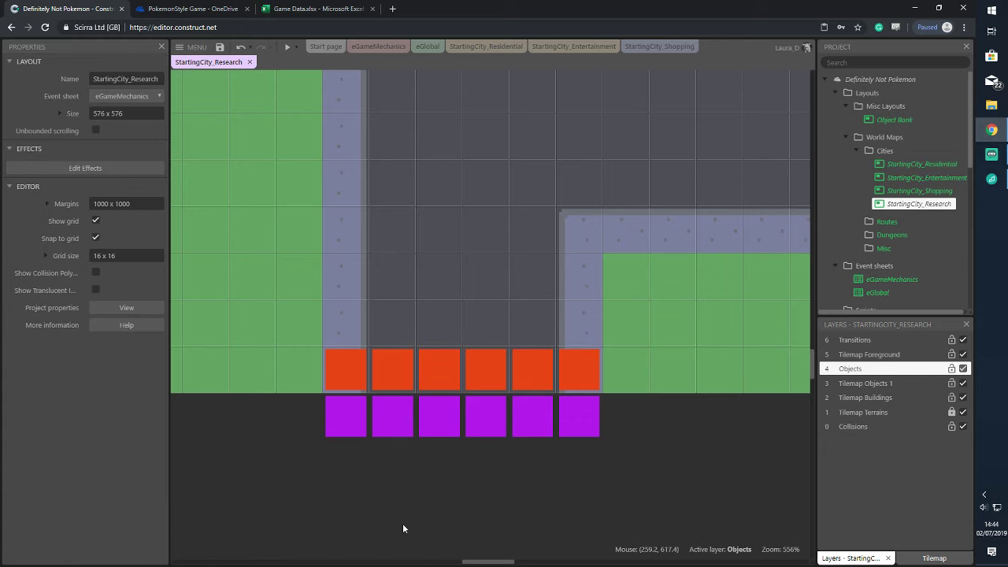
click(356, 378)
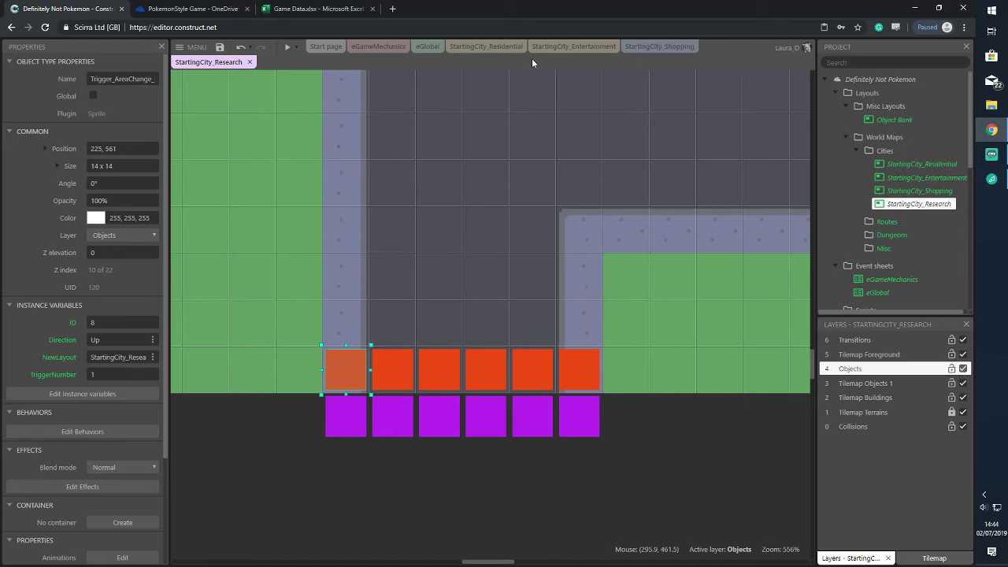
click(568, 47)
click(271, 127)
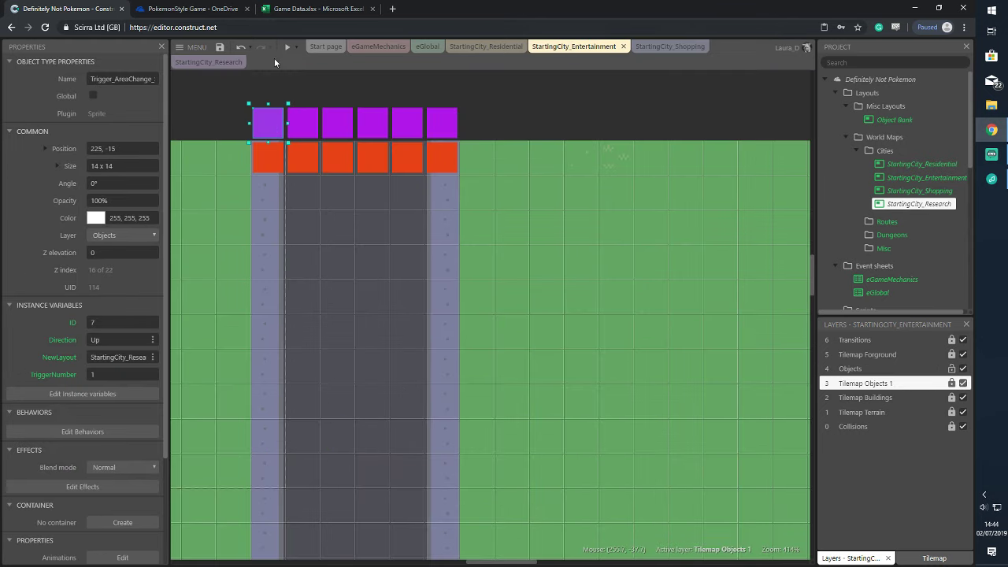
click(208, 61)
Set the six orange triggers' ID to 7 and the six purple triggers' ID to 8
drag(277, 322, 662, 414)
click(118, 287)
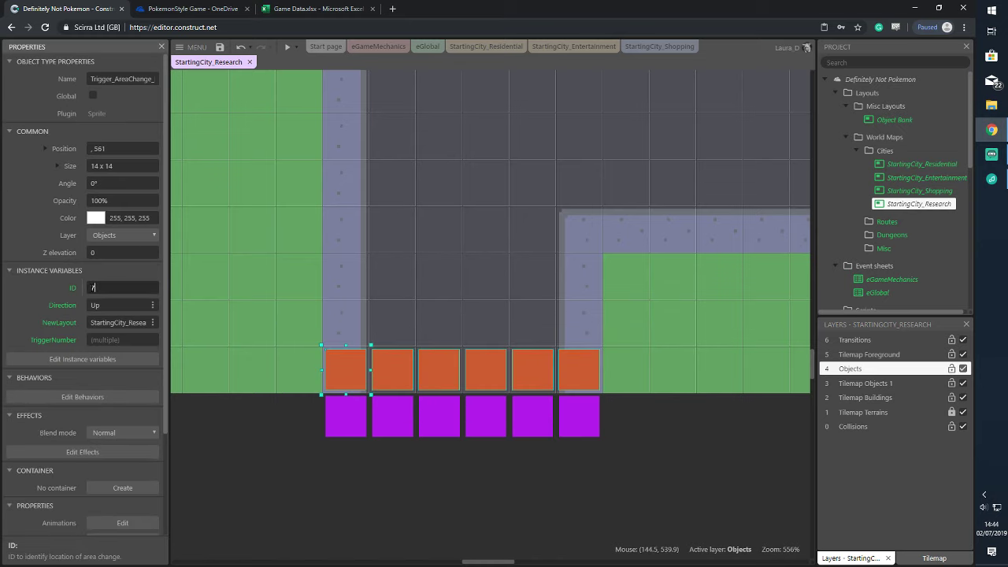
click(234, 460)
drag(295, 396, 611, 476)
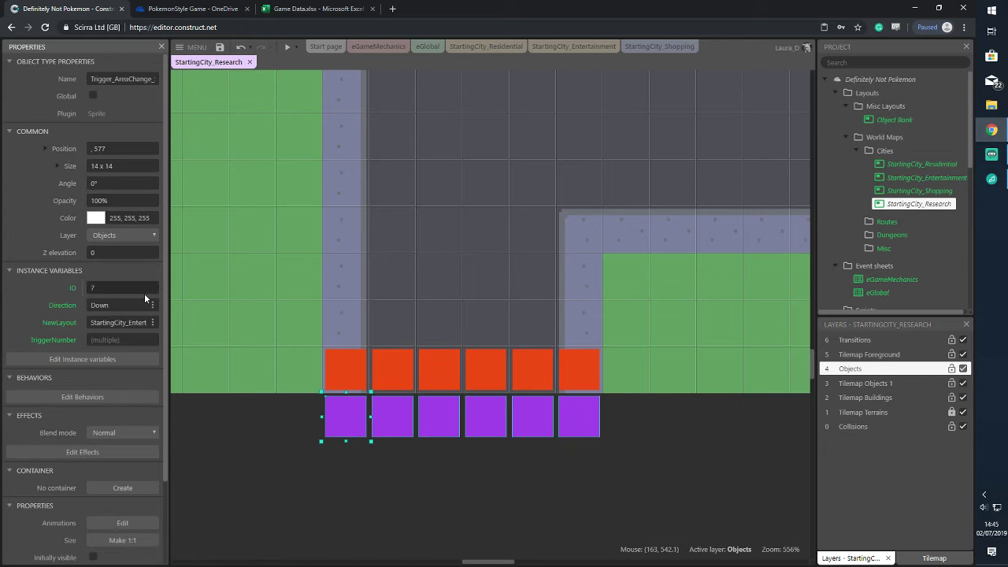
click(146, 289)
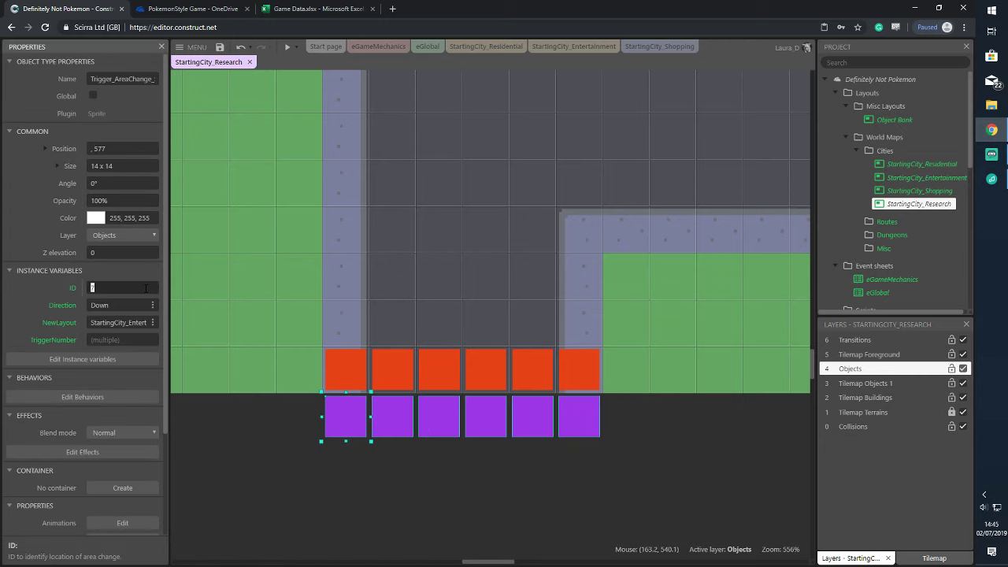
click(234, 482)
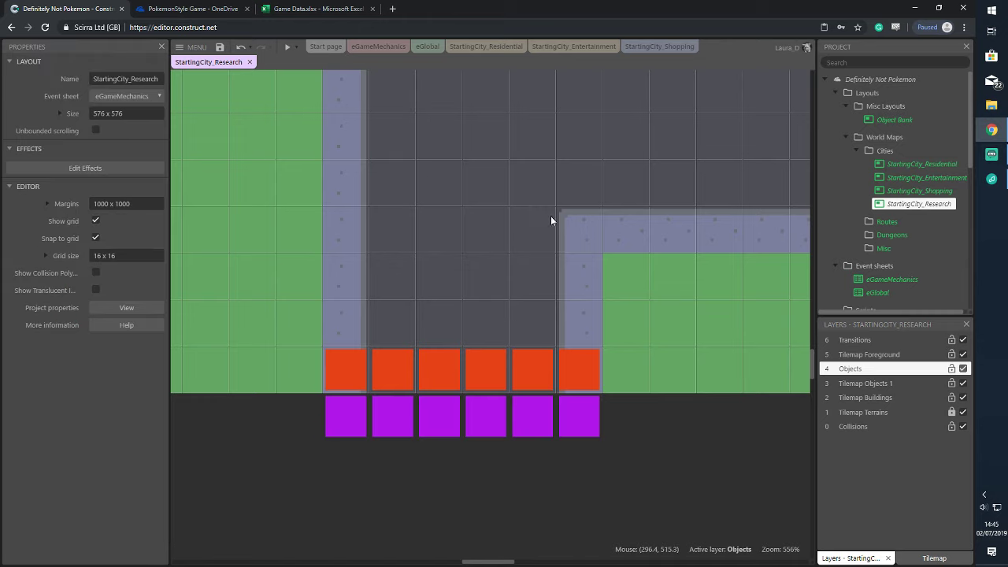
scroll(622, 352, down, 5)
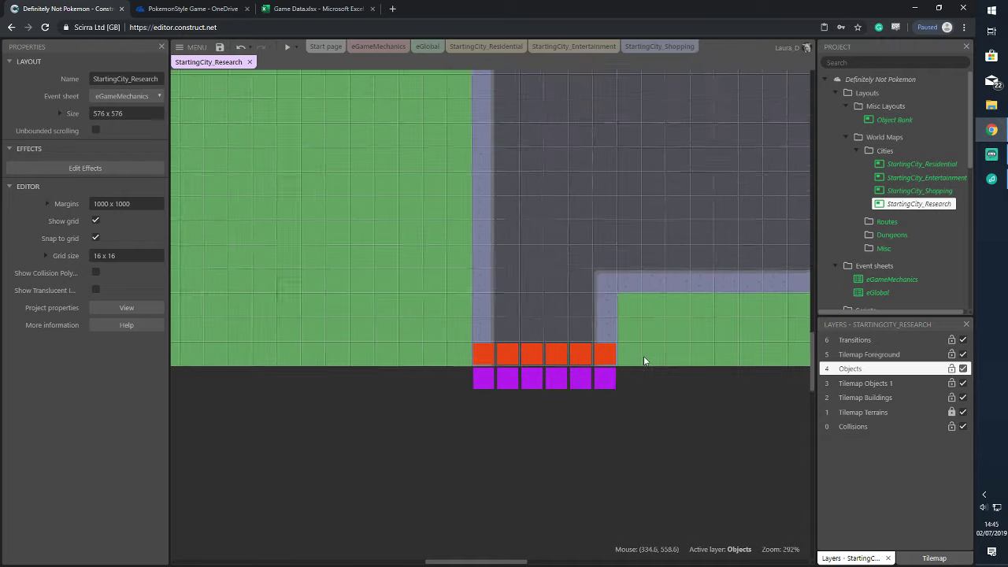
click(296, 49)
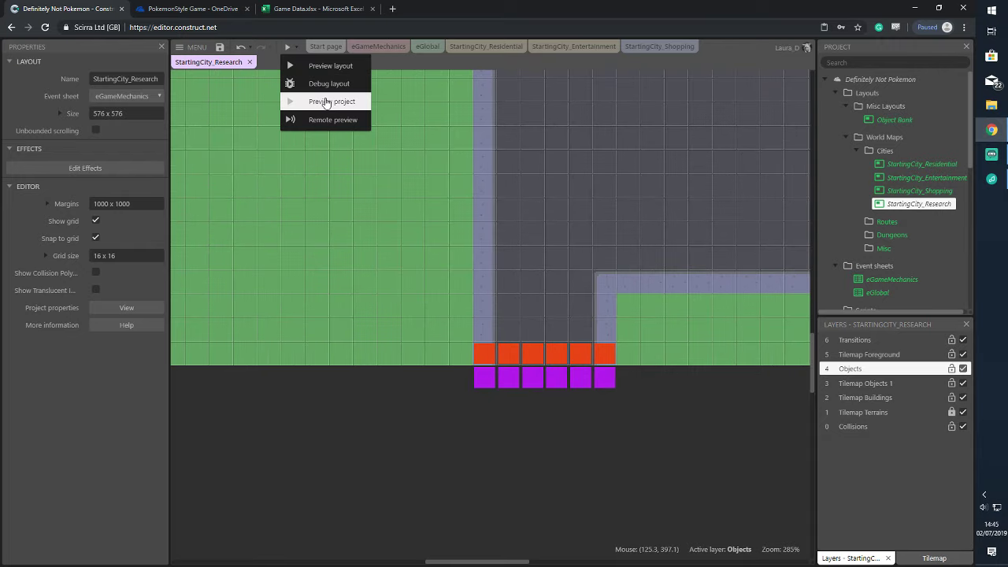
click(314, 101)
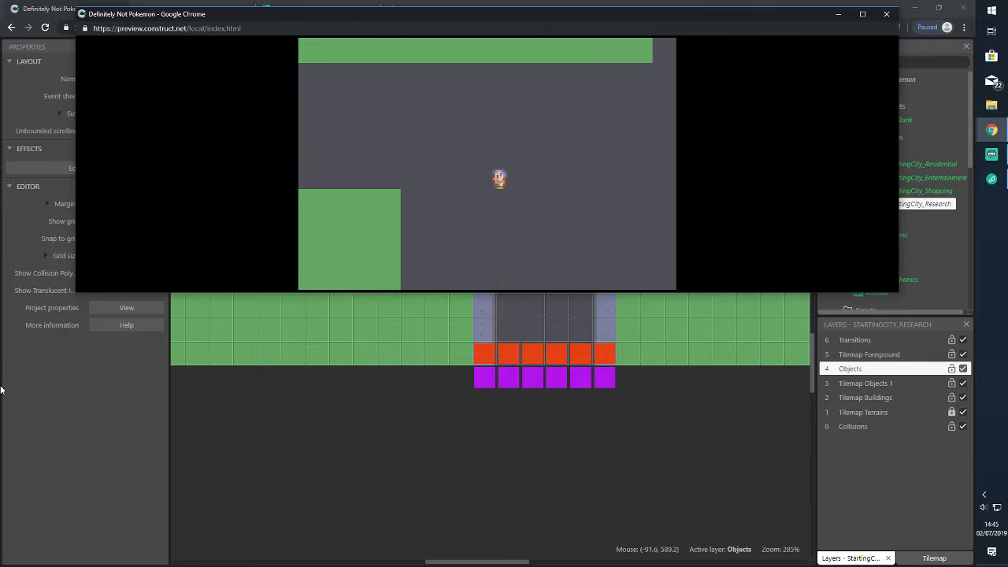
key(Left)
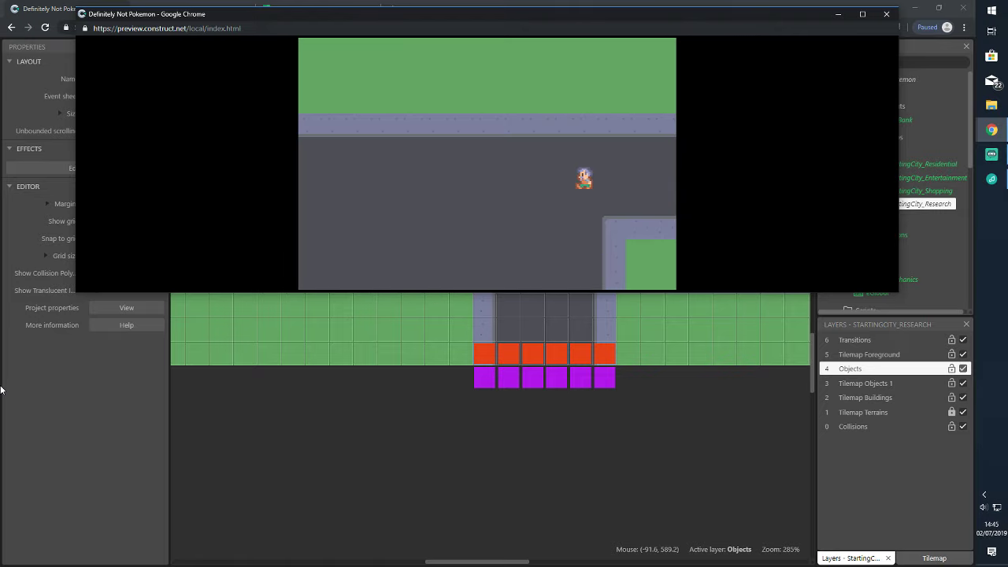
key(Left)
key(Down)
key(Down)
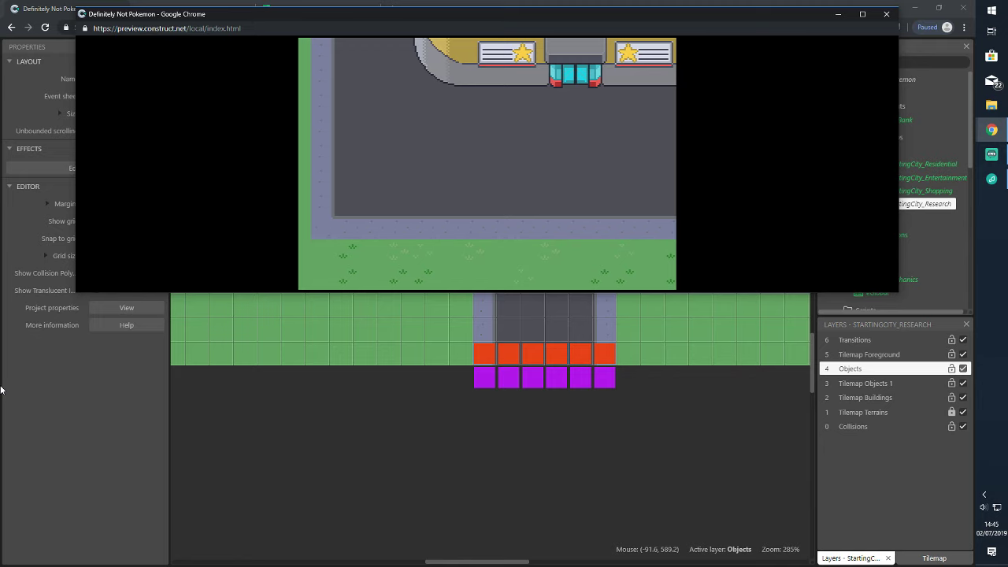
click(886, 15)
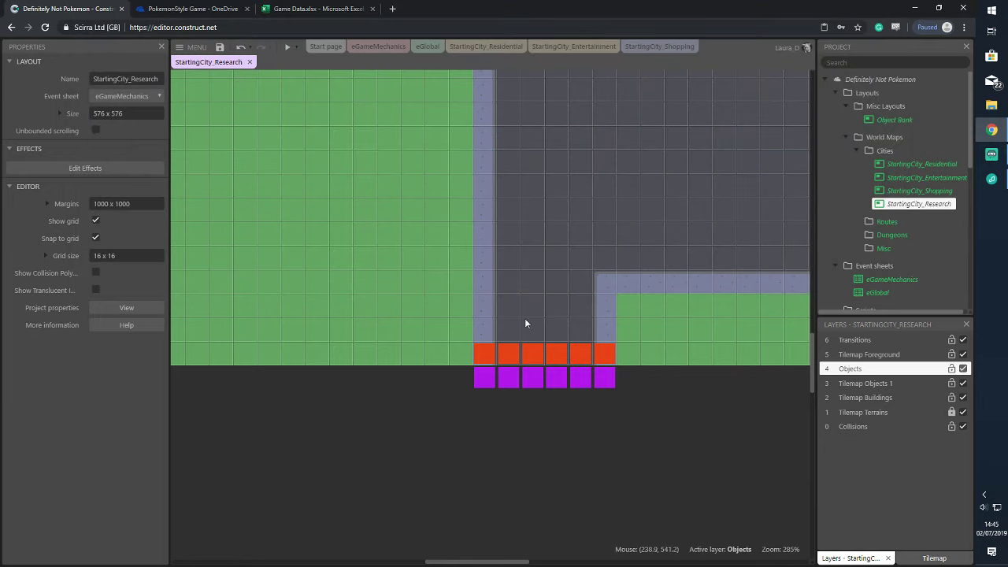
On StartingCity_Entertainment, change the six orange triggers' NewLayout from Entertainment to StartingCity_Research
click(491, 375)
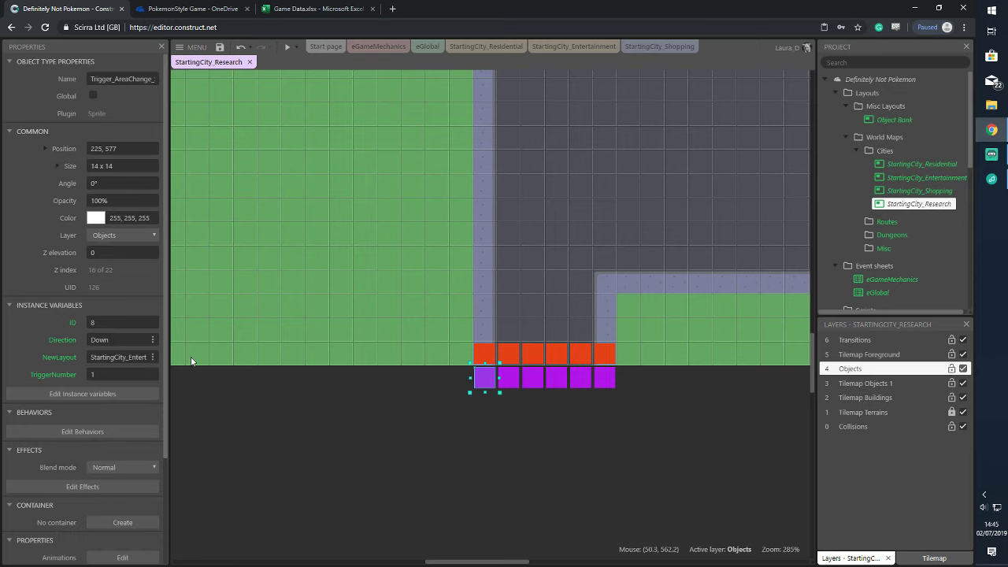
click(566, 47)
click(268, 162)
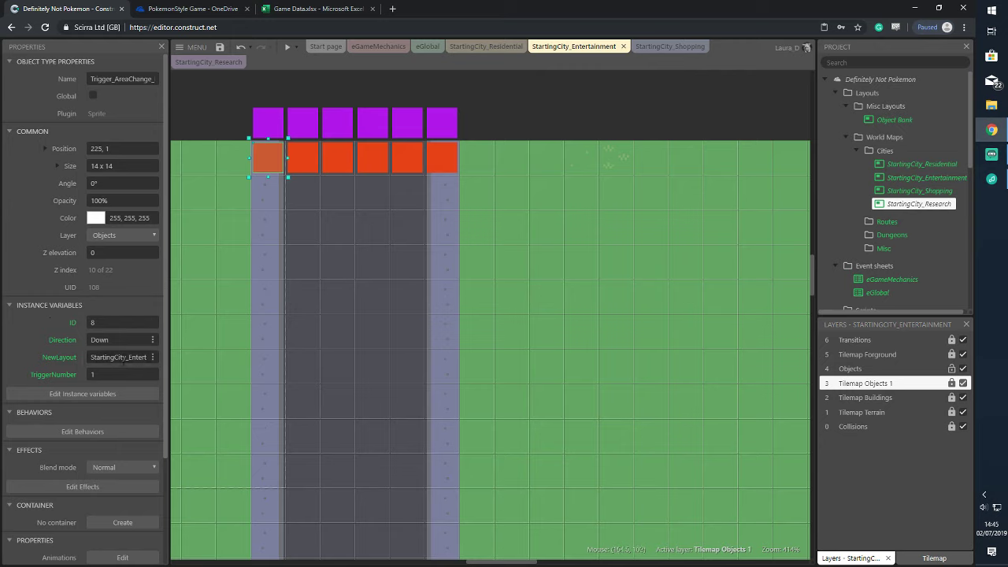
click(120, 357)
drag(238, 155, 304, 163)
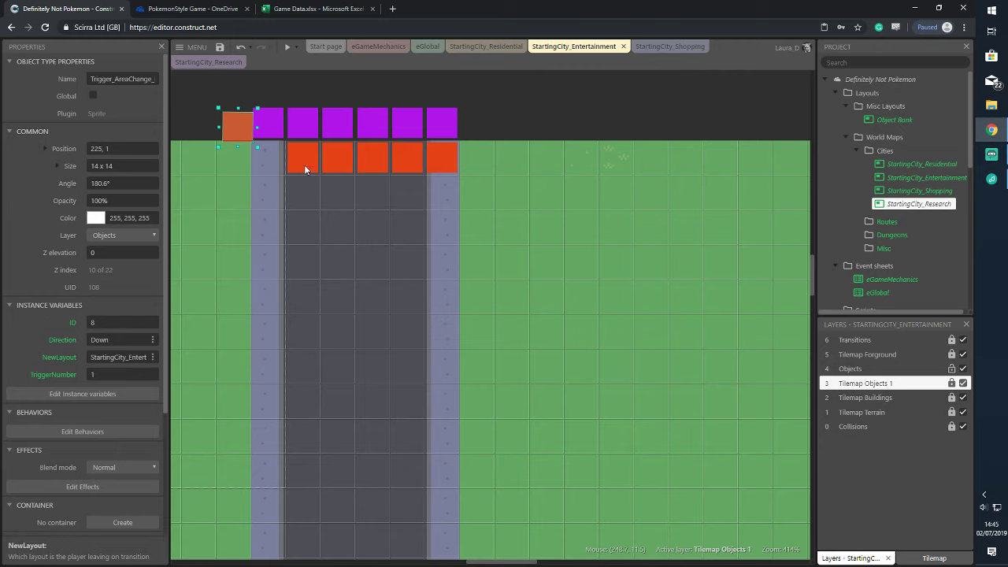
key(ctrl+z)
drag(225, 129, 508, 196)
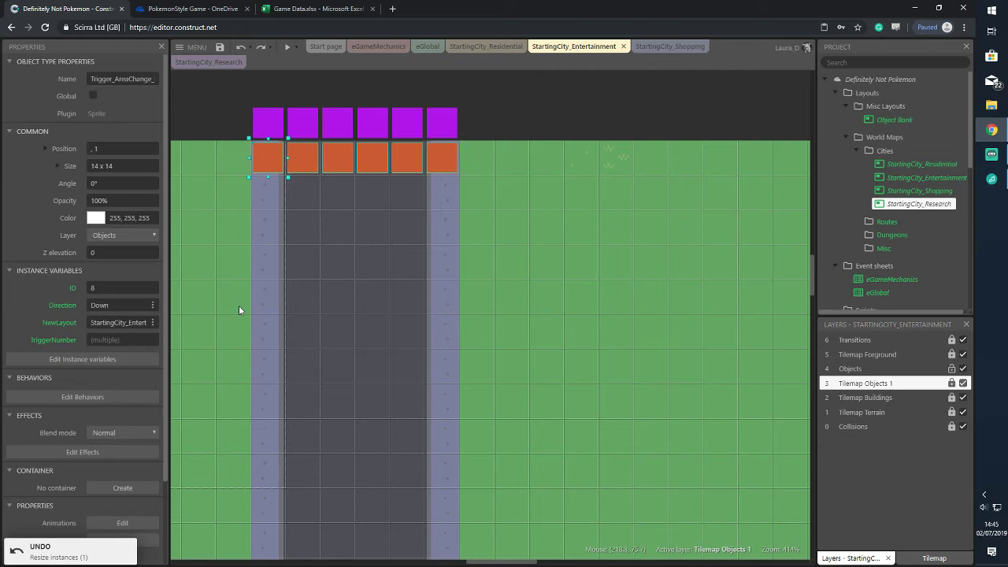
click(118, 322)
drag(138, 322, 178, 324)
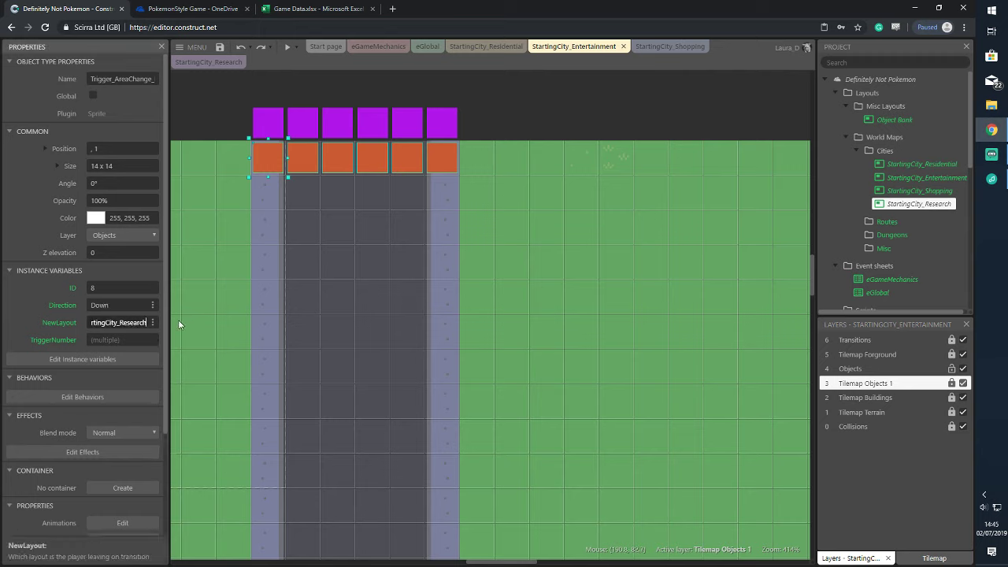
key(Tab)
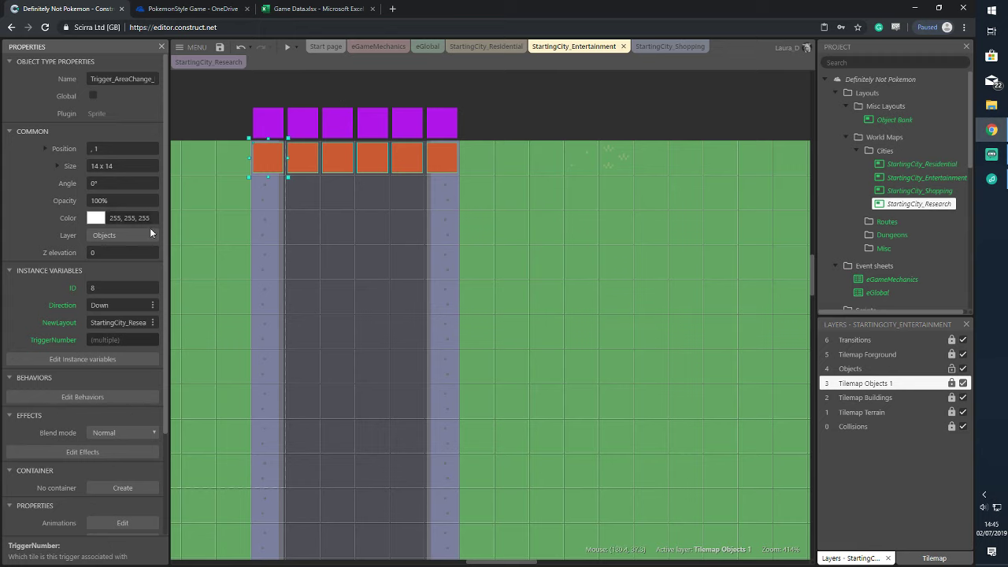
click(299, 48)
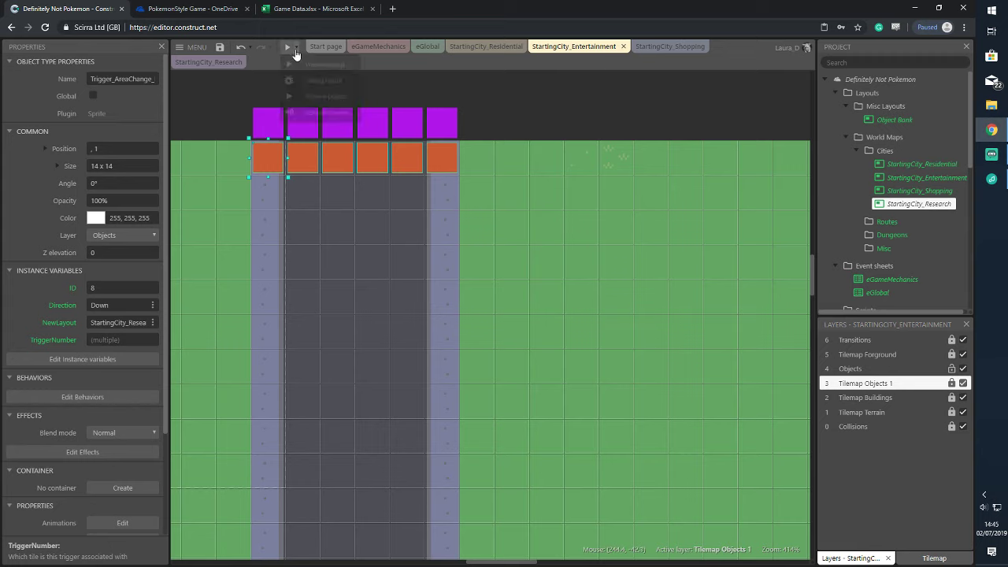
Preview the whole project and walk the character down, left and up across the Entertainment–Research transitions
click(315, 102)
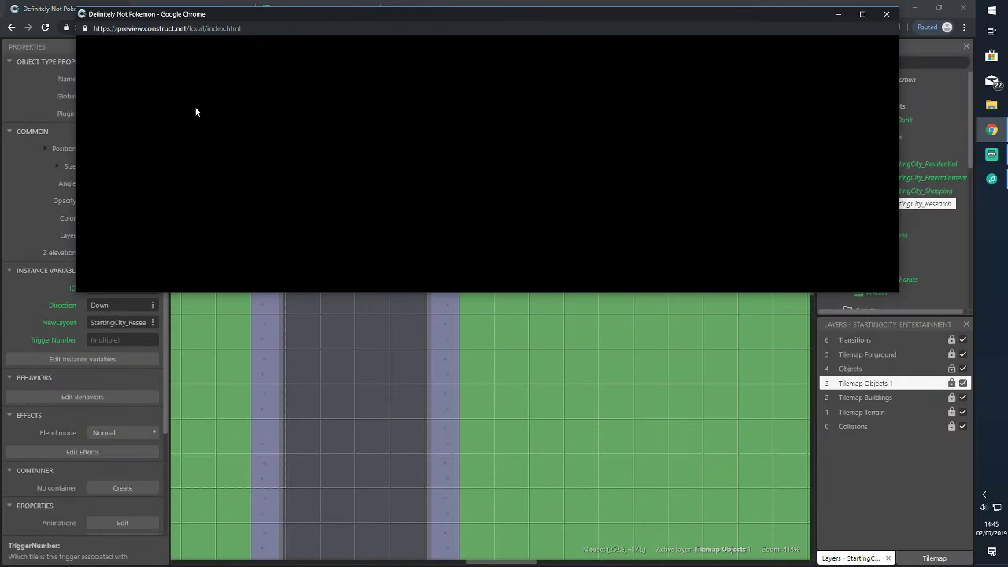
key(Down)
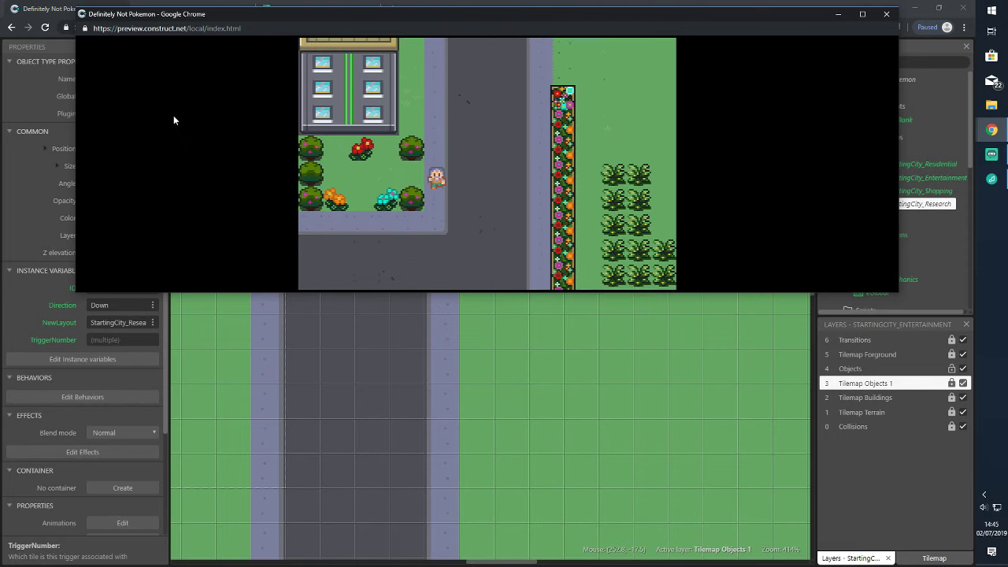
key(Left)
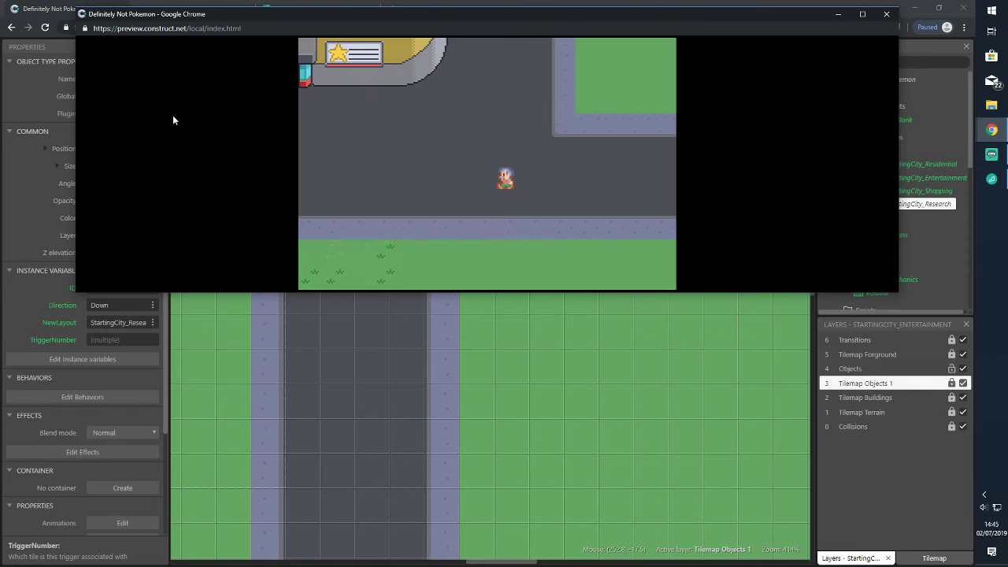
key(Up)
key(Up)
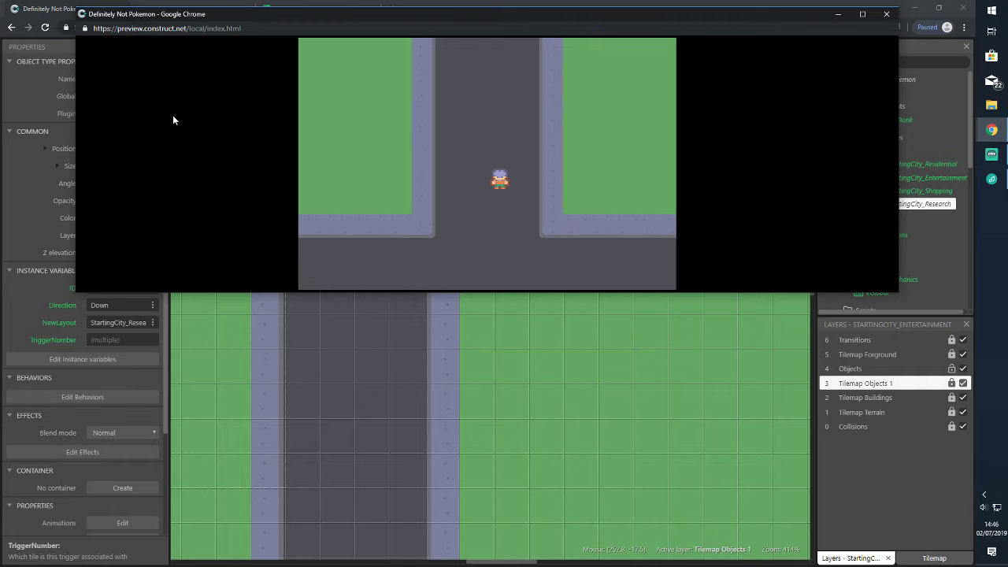
key(Up)
key(Down)
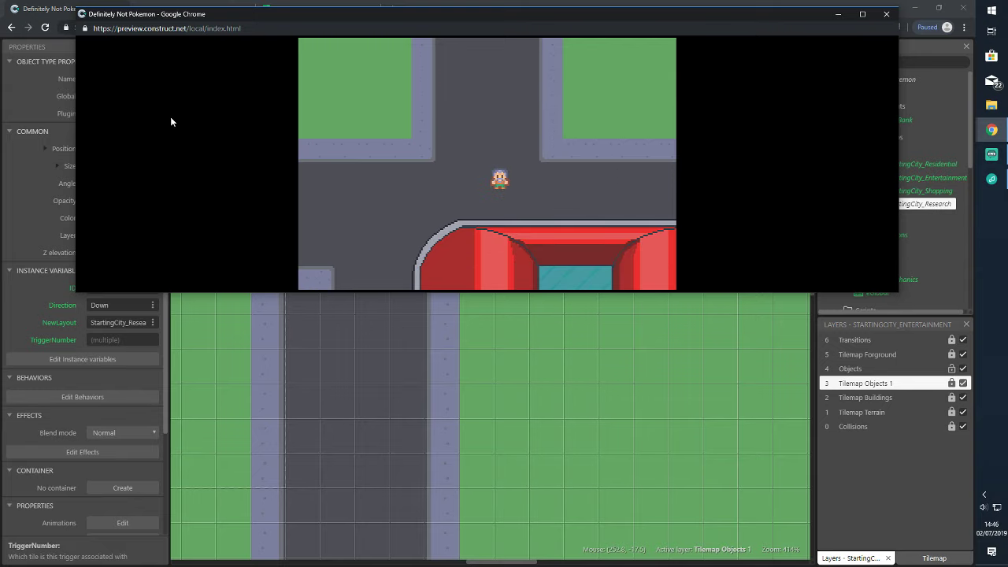
key(Up)
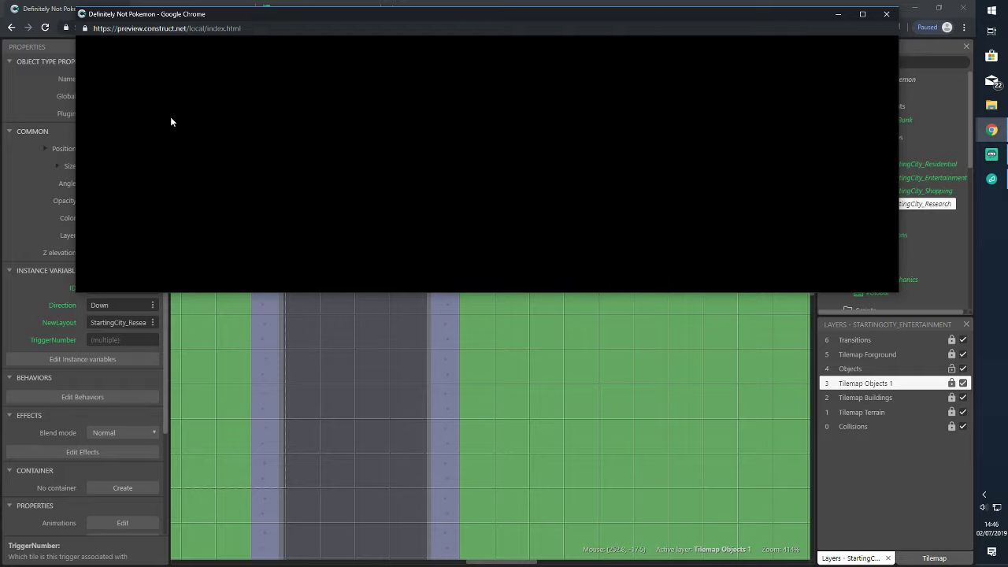
key(Down)
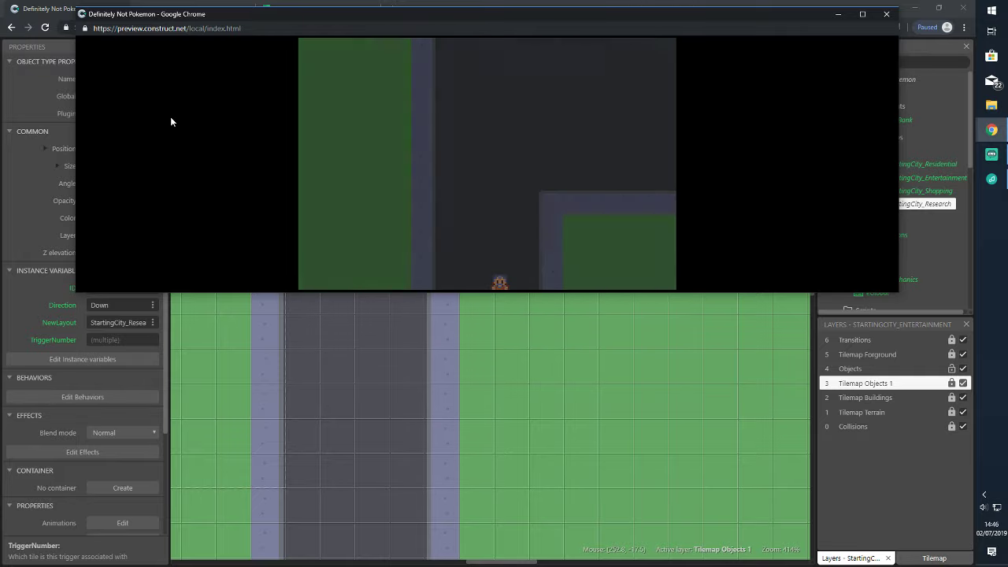
Close the preview and check the trigger numbers of all six purple triggers
click(889, 16)
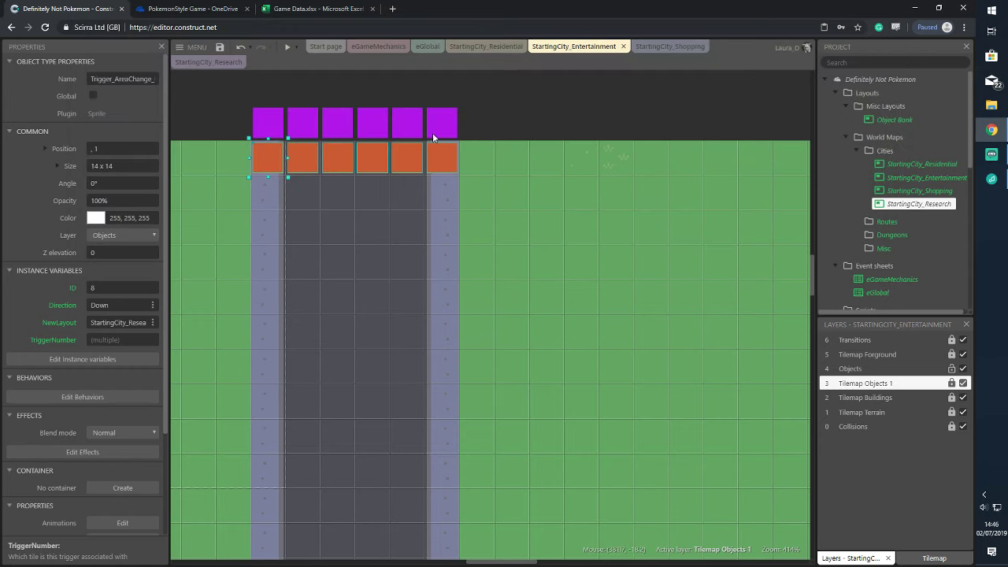
click(268, 118)
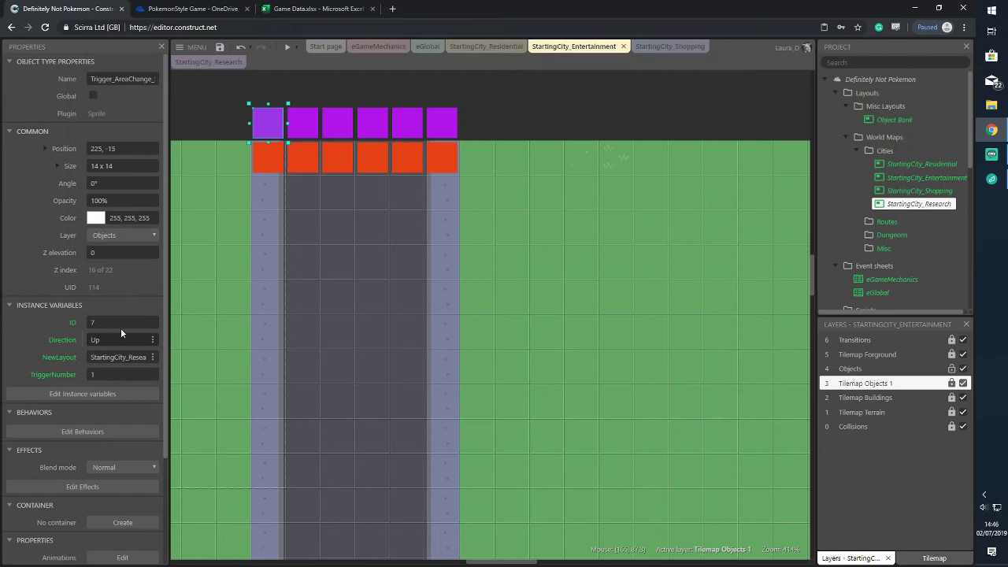
click(311, 126)
click(338, 122)
click(371, 119)
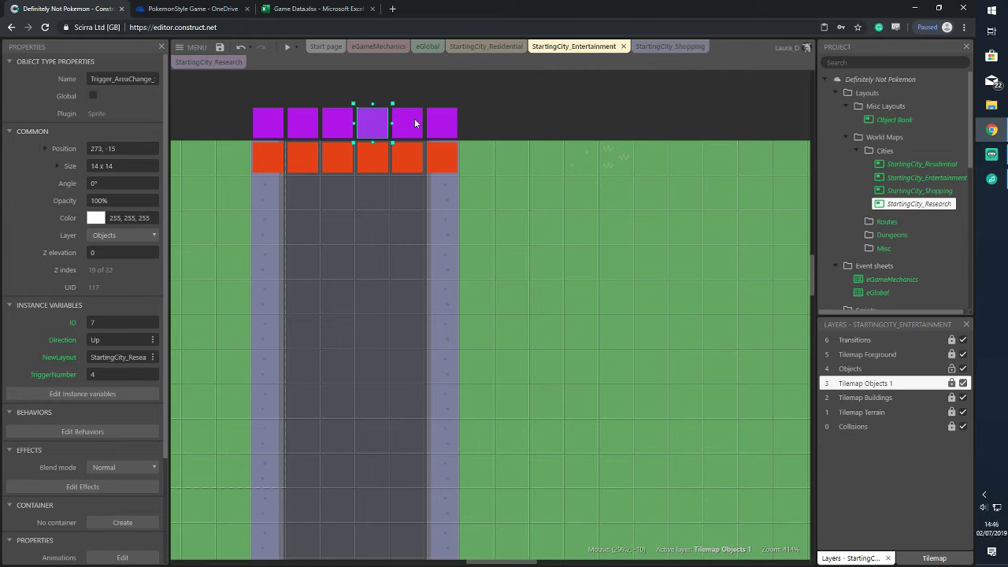
click(414, 118)
click(445, 120)
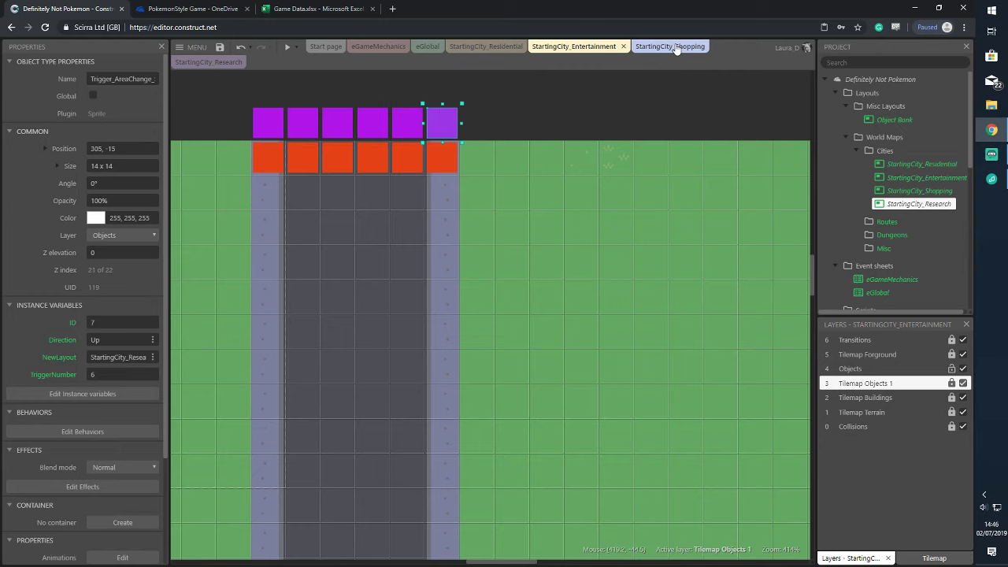
On StartingCity_Research, set the six orange triggers' NewLayout to StartingCity_Entertainment
click(211, 63)
click(484, 353)
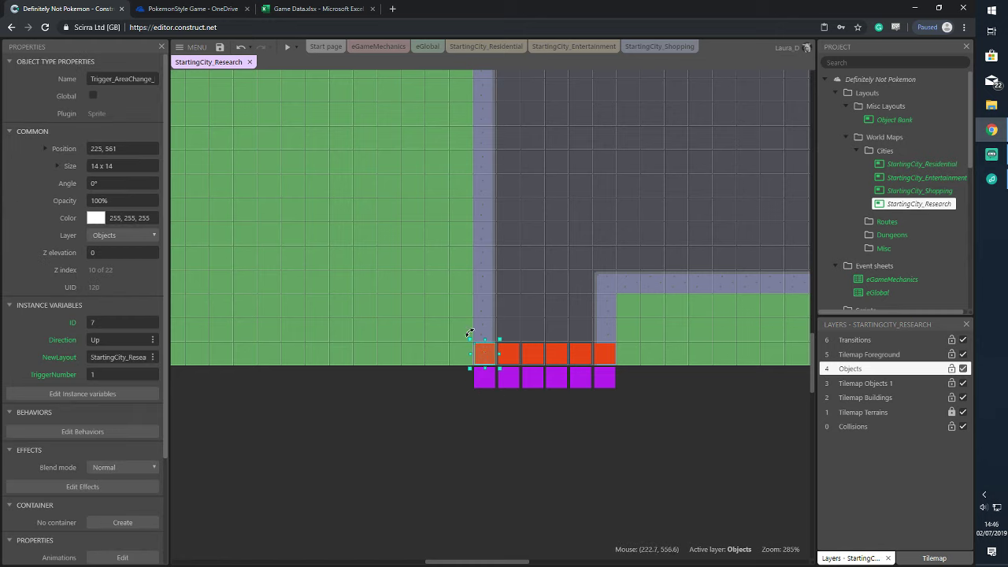
drag(456, 338, 639, 375)
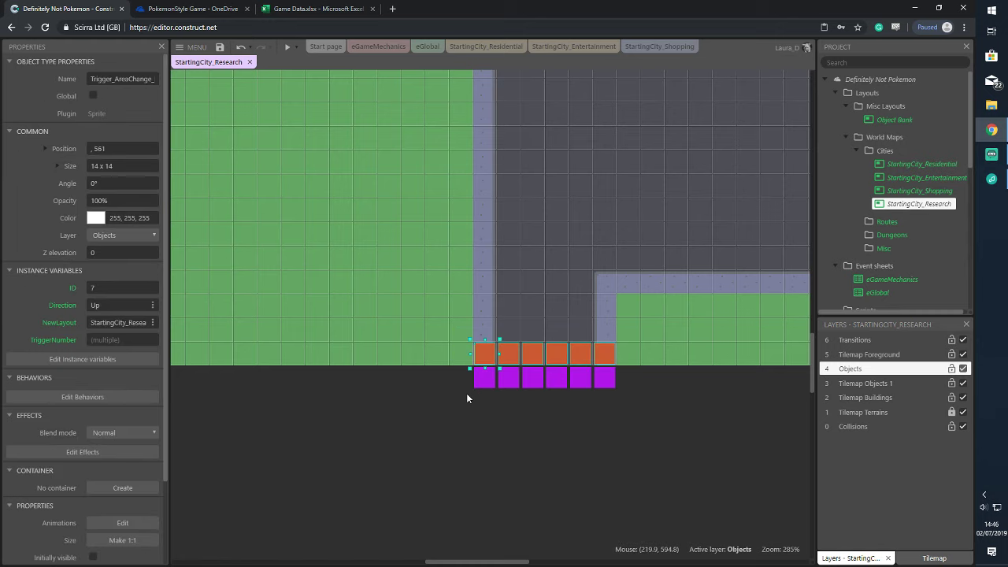
click(126, 322)
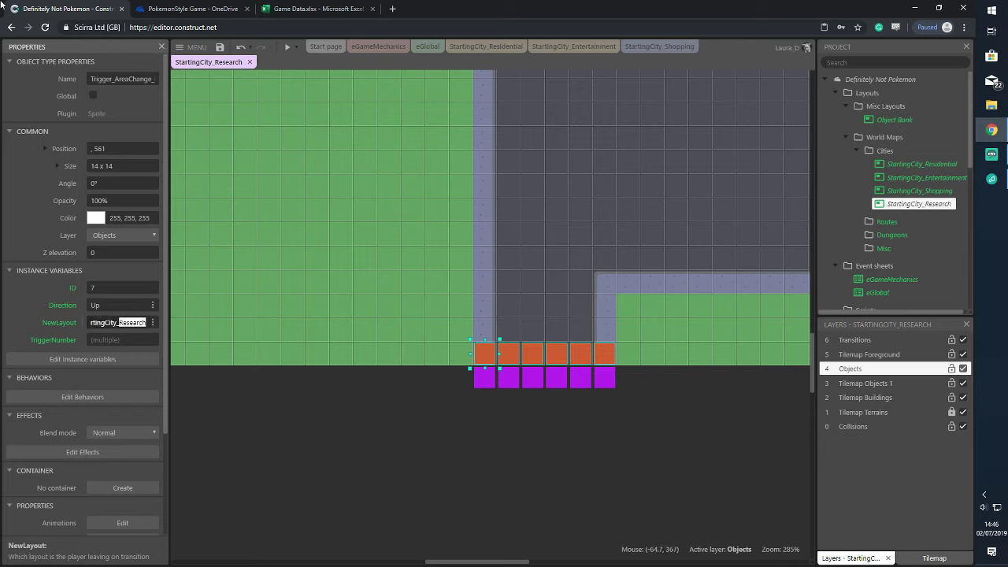
text(ta)
key(Tab)
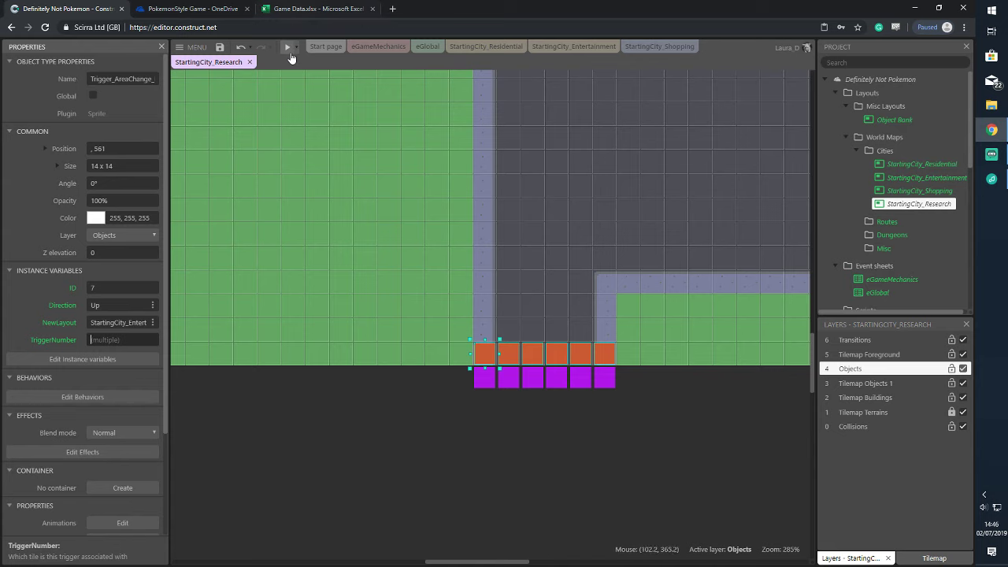
click(296, 47)
Launch the preview and walk the player up, right and down across several layout edges
click(315, 101)
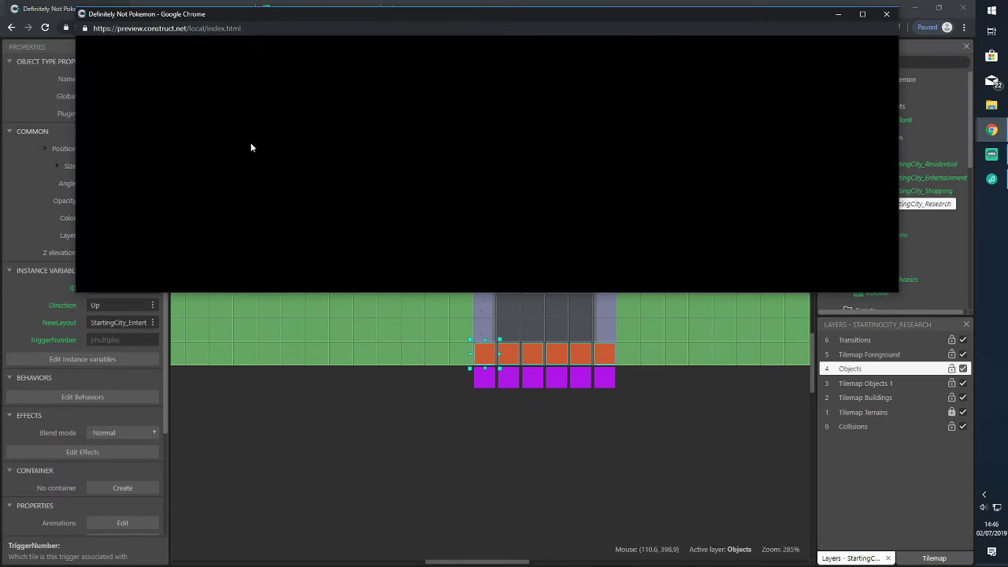
key(Down)
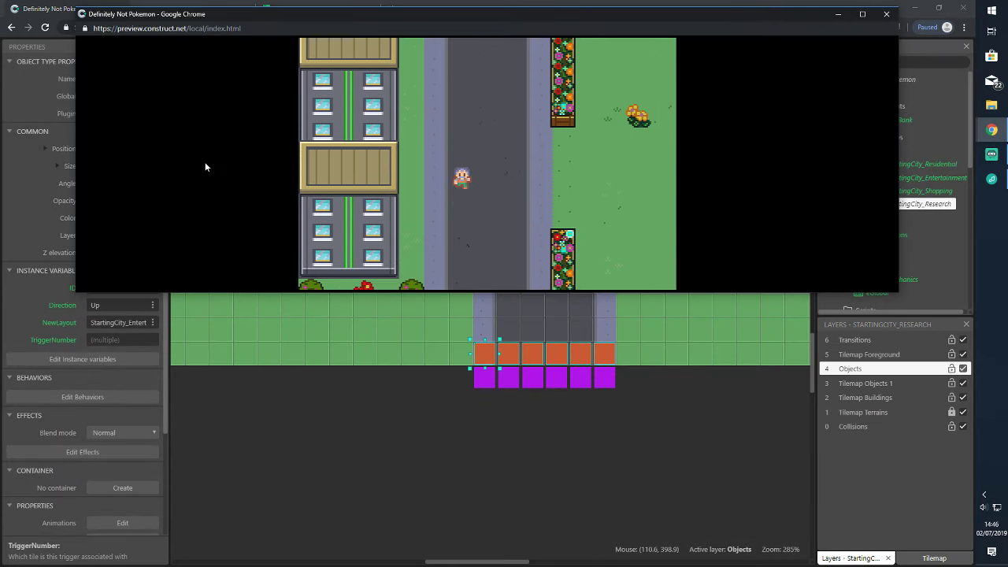
key(Left)
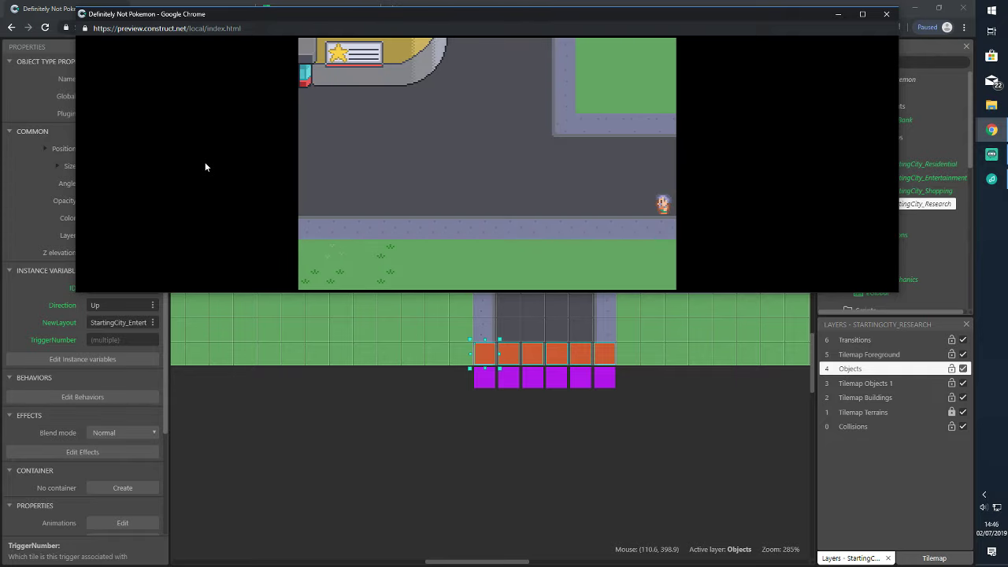
key(Up)
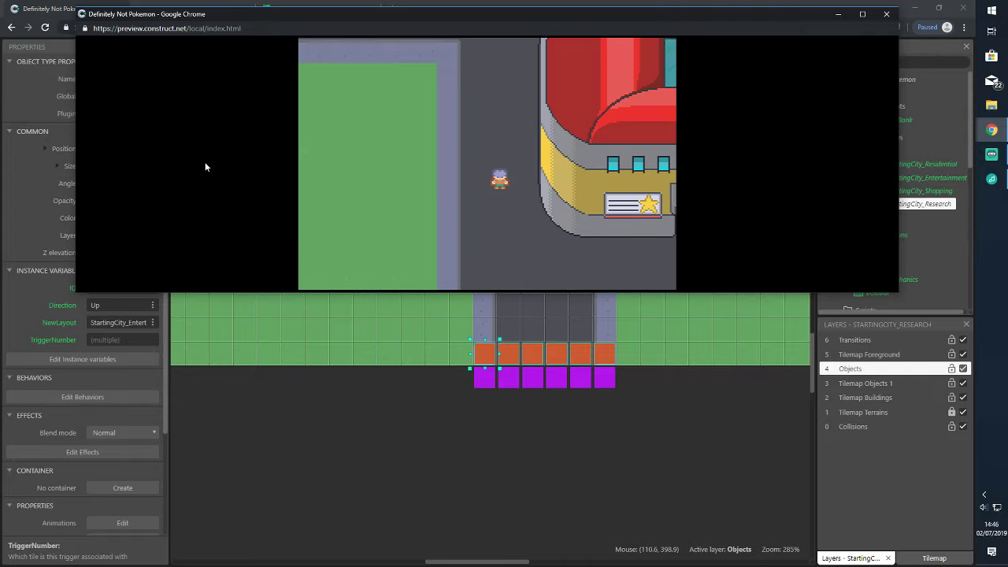
key(Up)
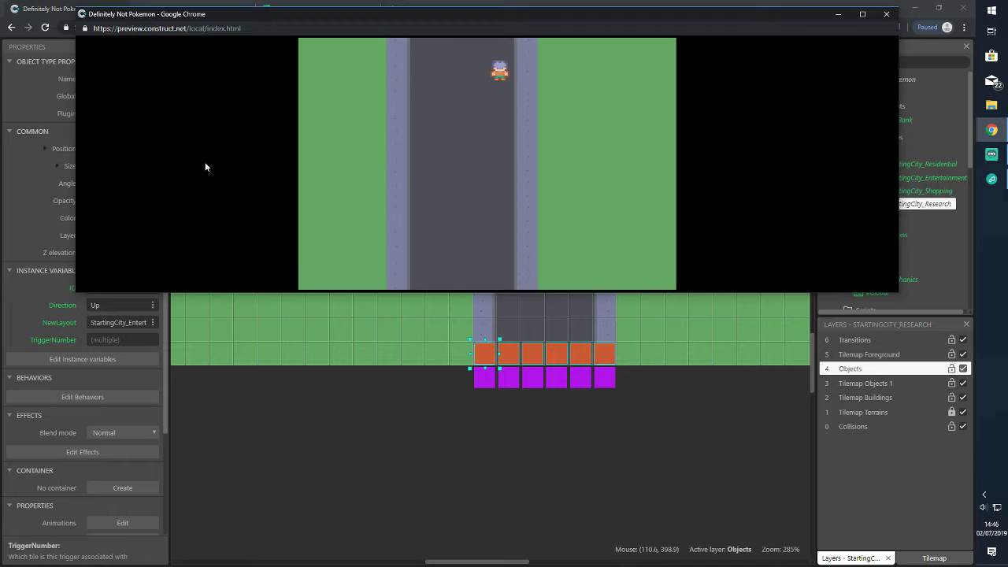
key(Up)
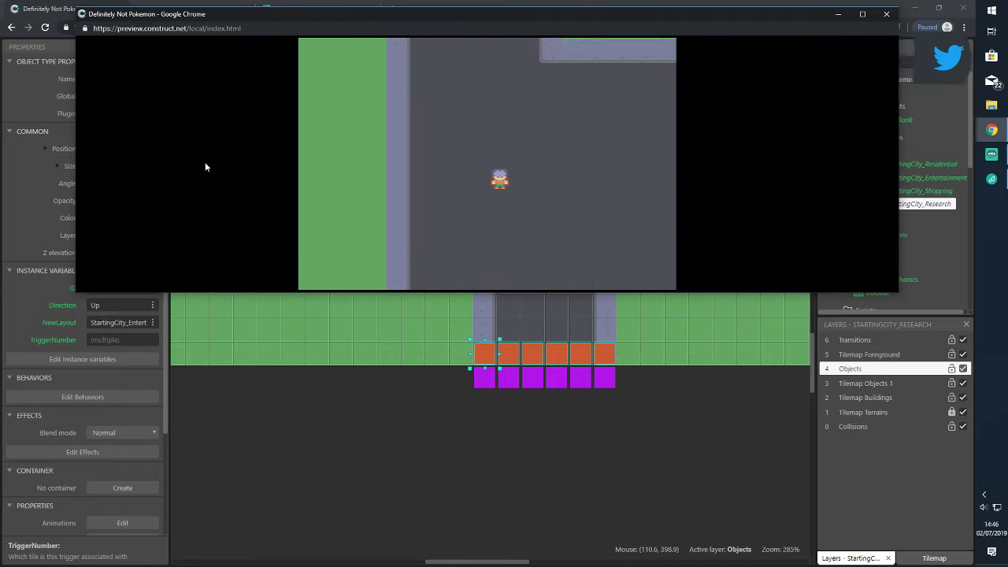
key(Right)
key(Right)
key(Down)
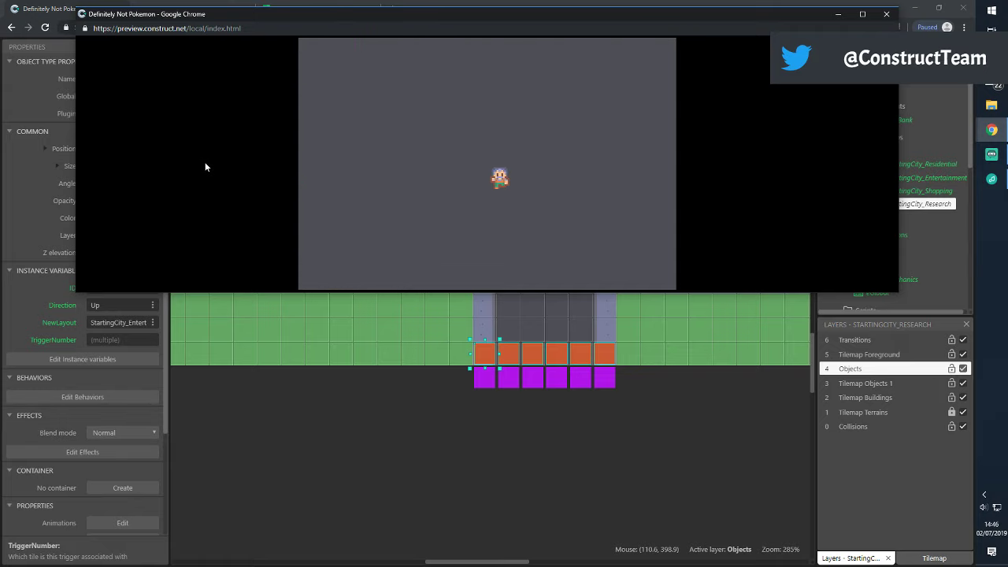
key(Right)
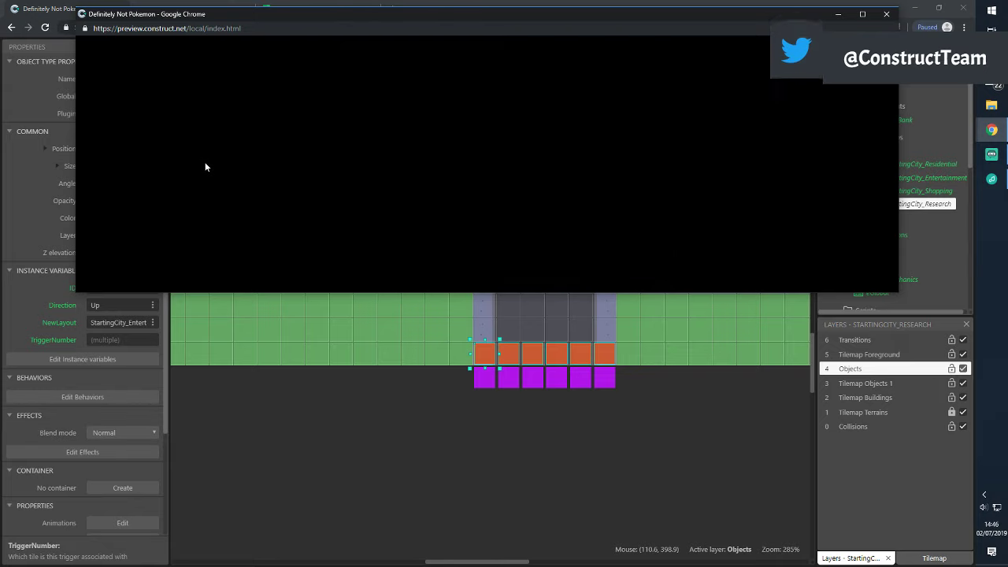
key(Down)
key(Left)
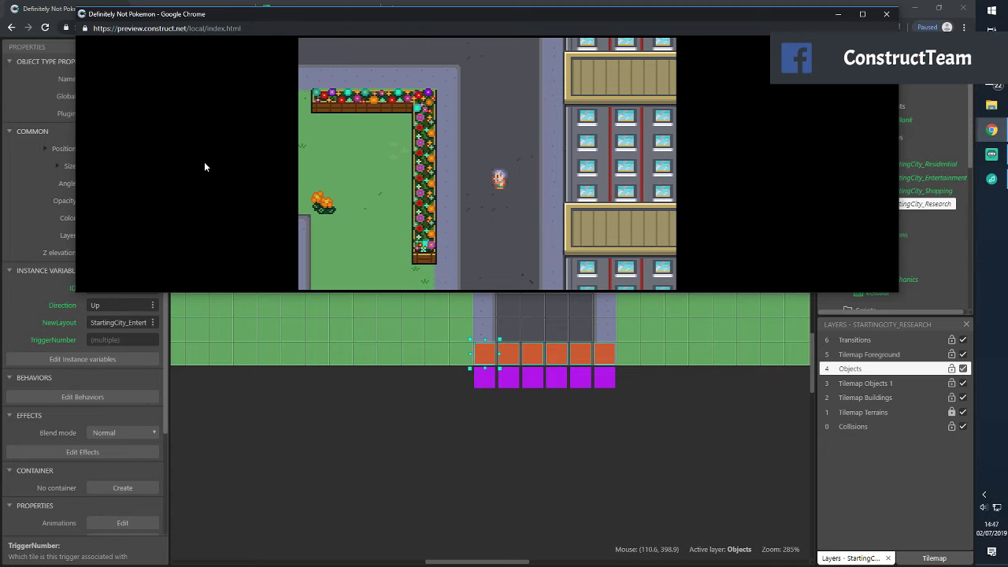
key(Up)
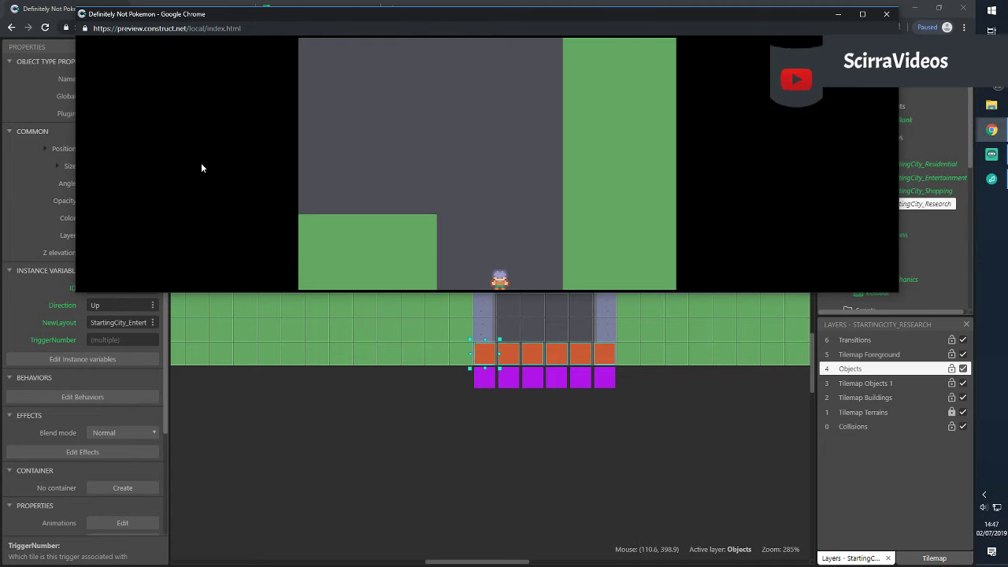
key(Up)
key(Up)
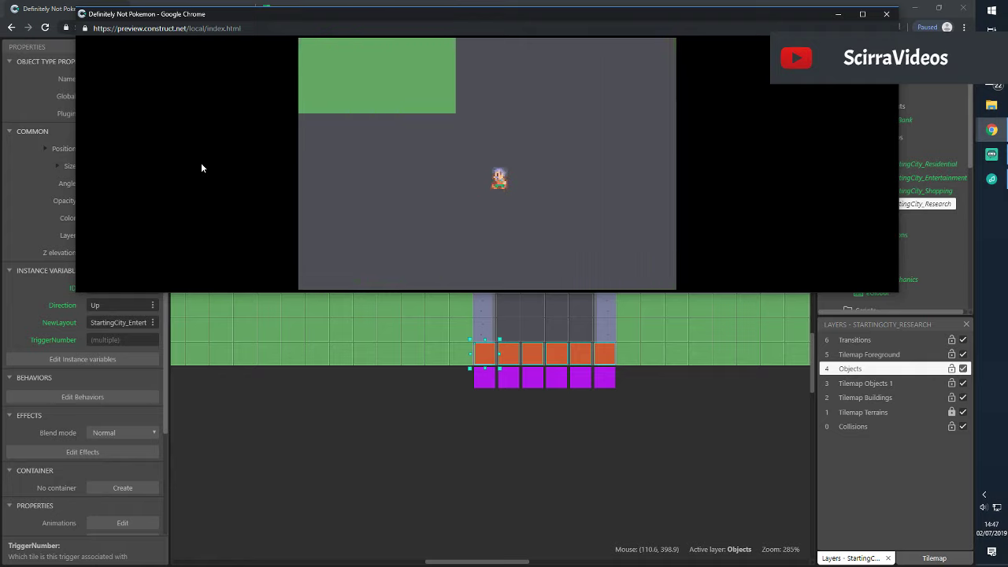
key(Left)
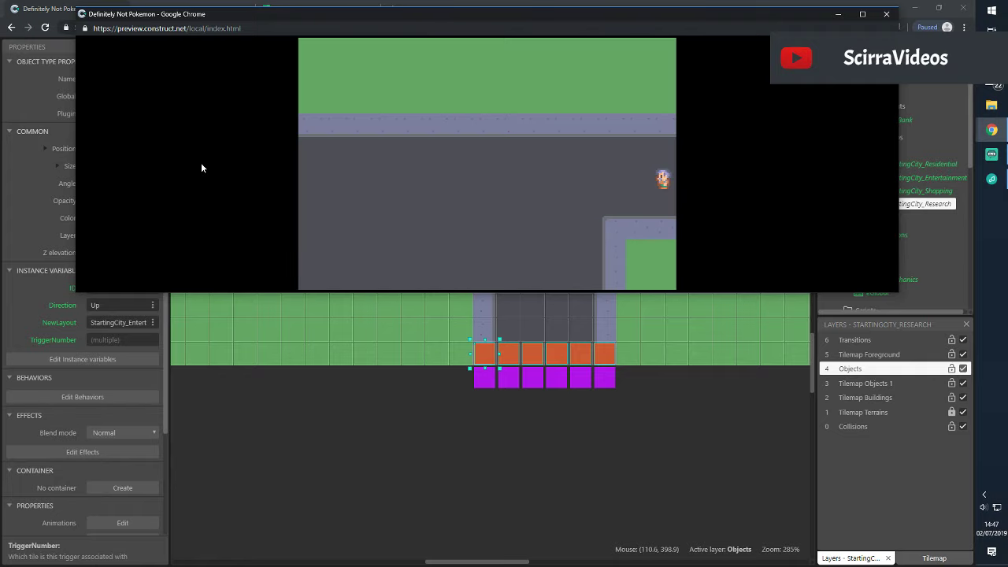
key(Down)
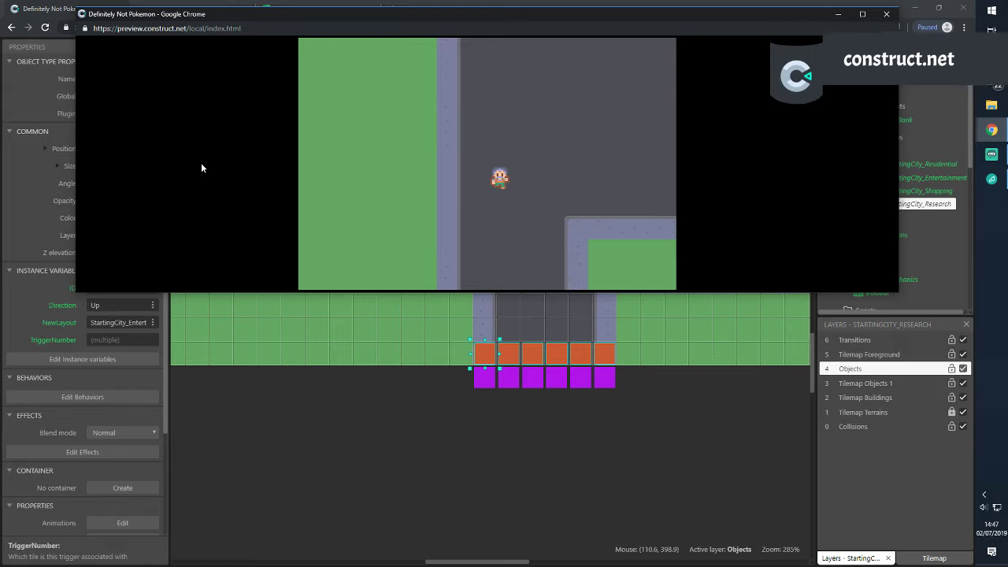
Walk past the red-roofed building onto a trigger, explore the flower park, and return to the streets
key(Down)
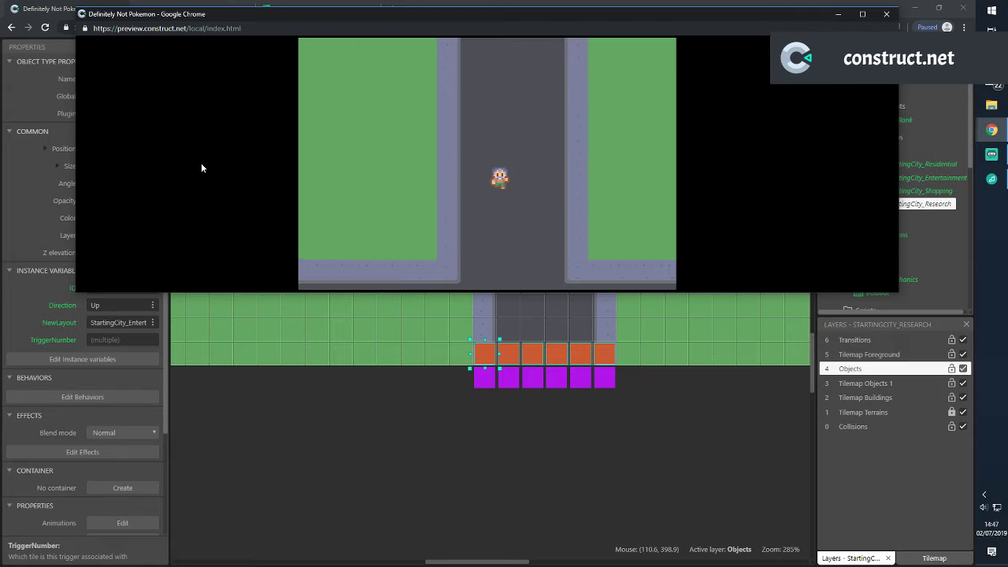
key(Down)
key(Right)
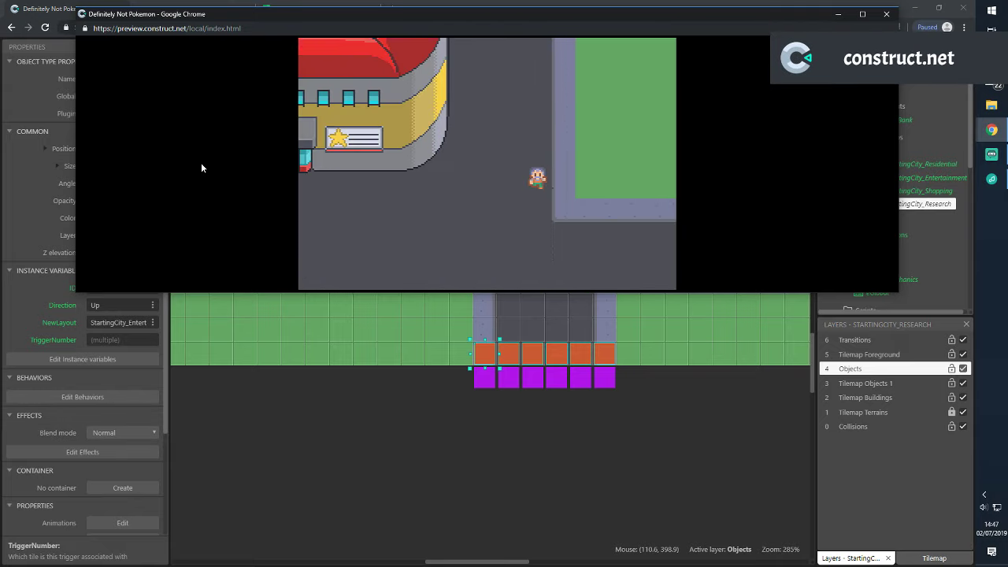
key(Down)
key(Right)
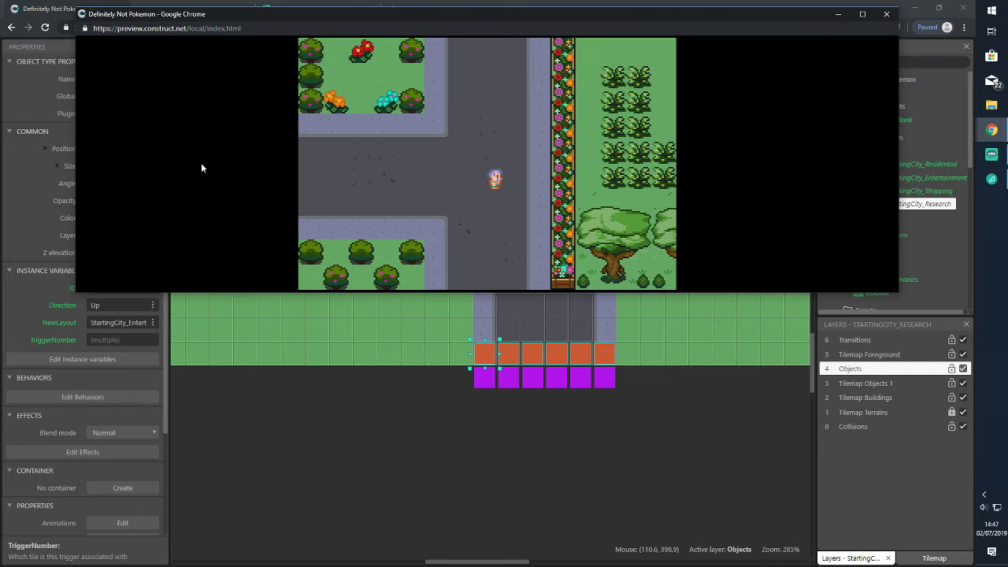
key(Up)
key(Right)
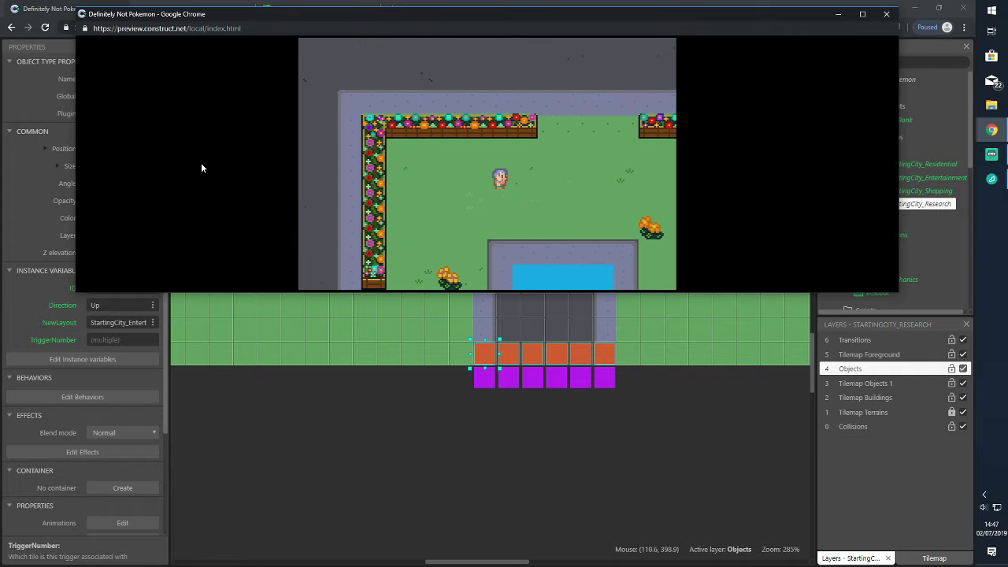
key(Right)
key(Left)
key(Up)
key(Up)
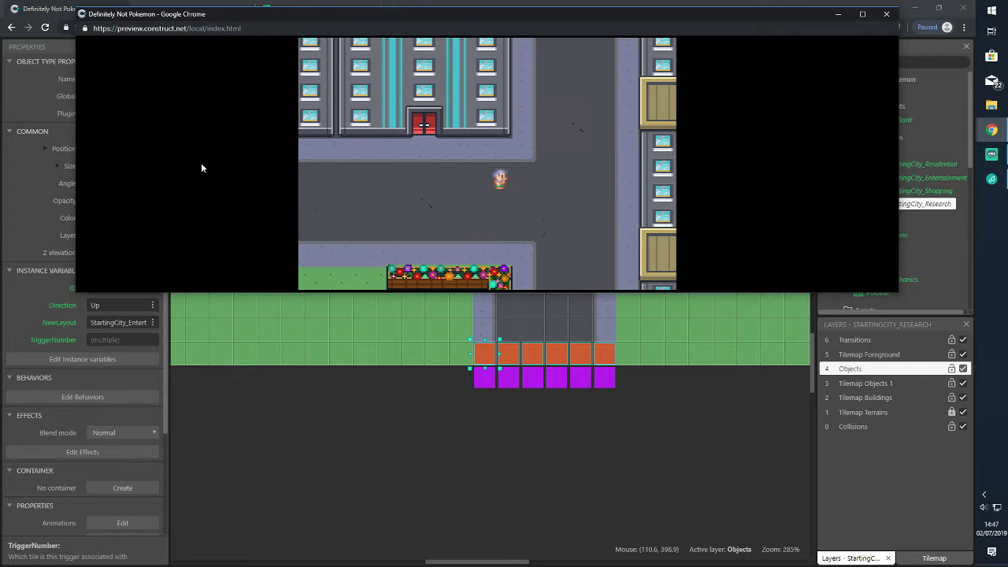
key(Up)
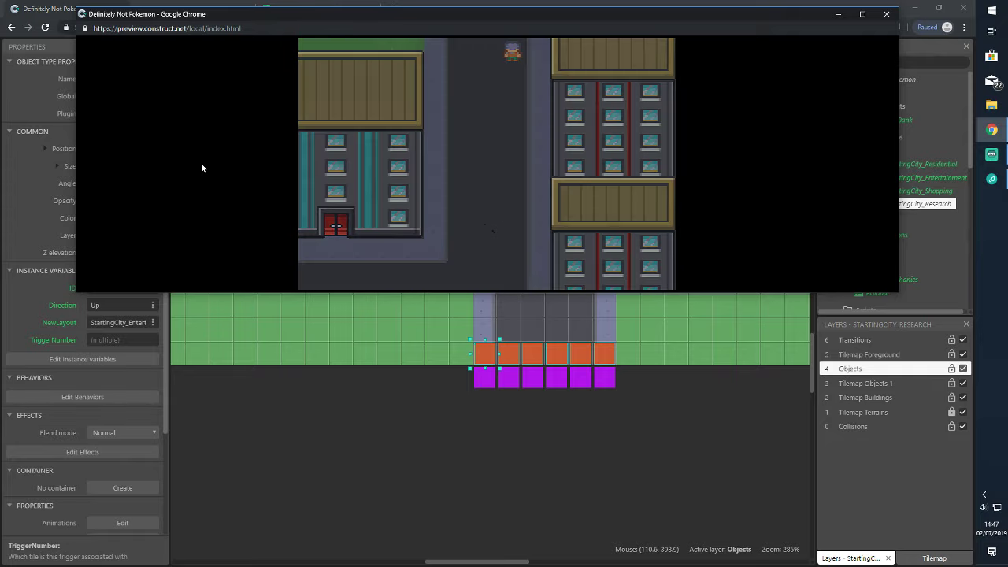
key(Down)
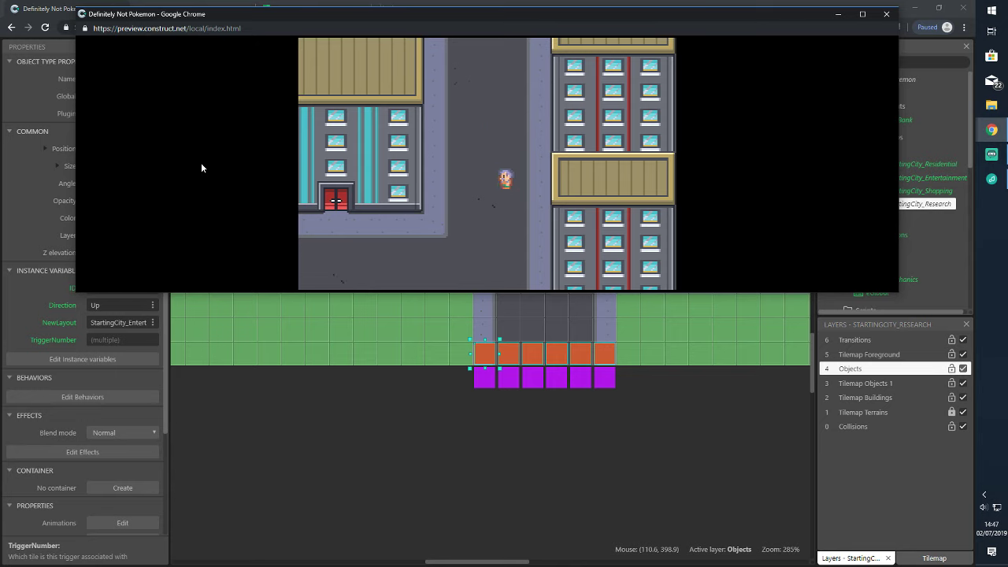
key(Left)
key(Down)
key(Left)
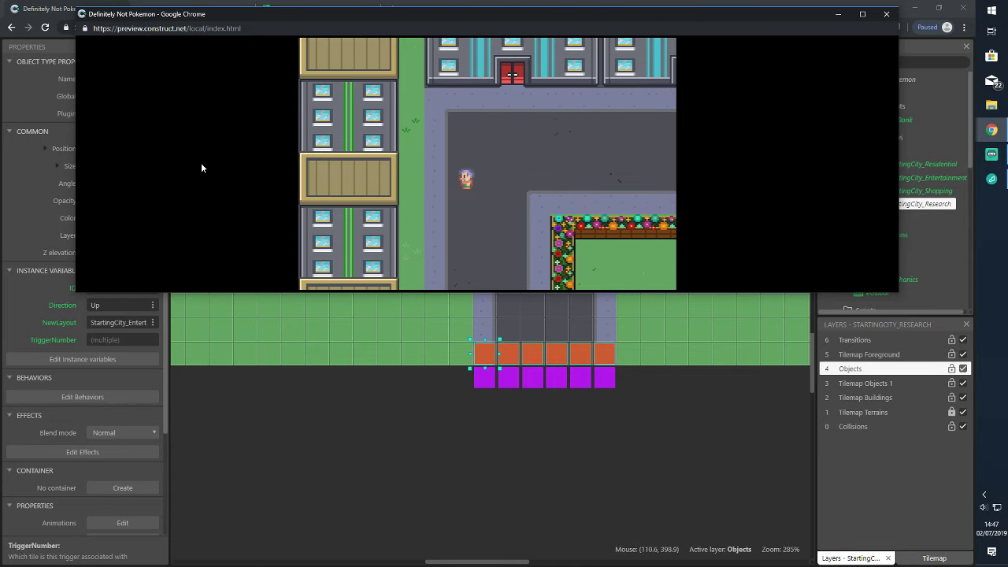
key(Down)
key(Right)
key(Up)
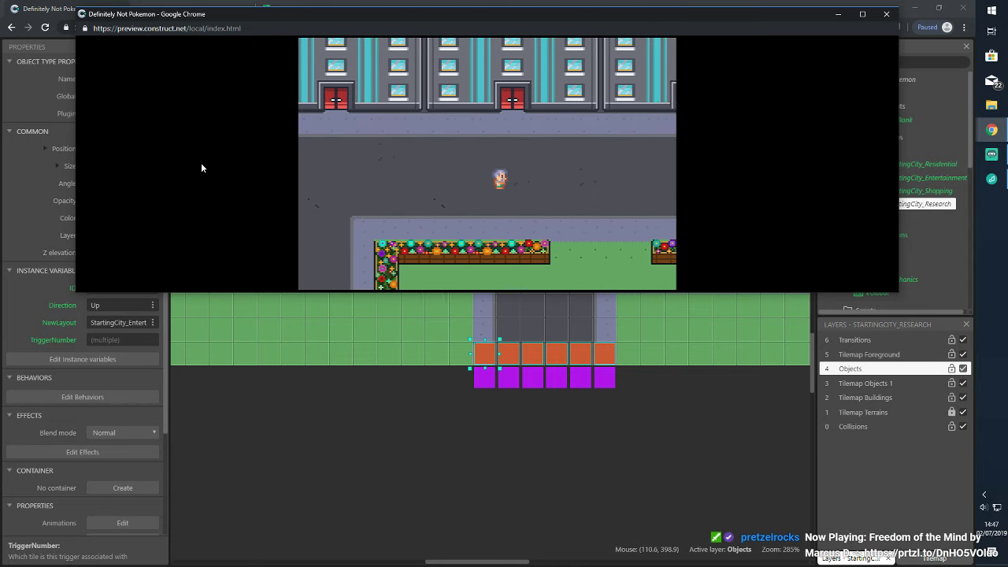
key(Right)
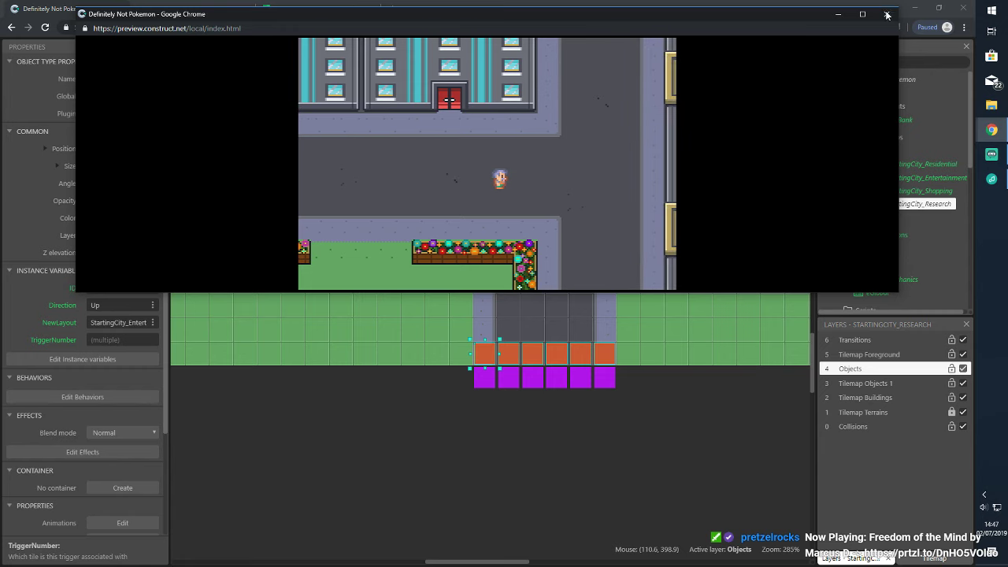
Close the game preview, save, clear the trigger selection and switch to the StartingCity_Entertainment tab
click(885, 13)
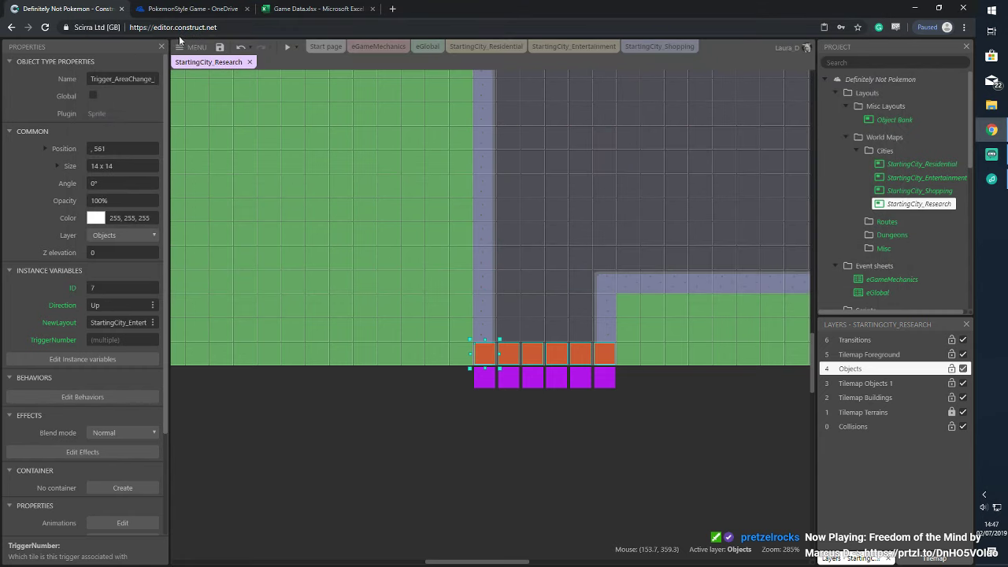
click(221, 48)
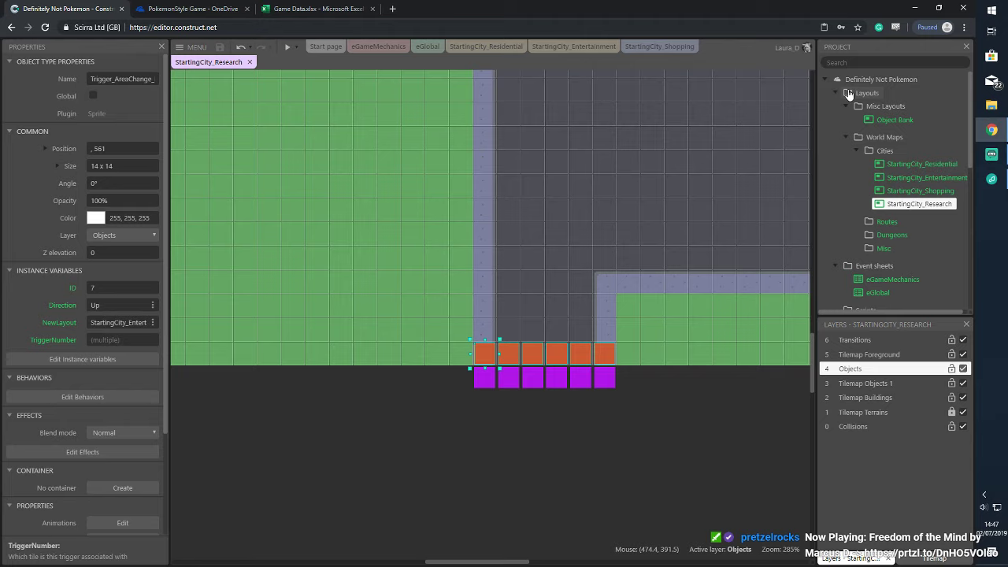
click(622, 390)
ctrl+scroll(591, 265, down, 5)
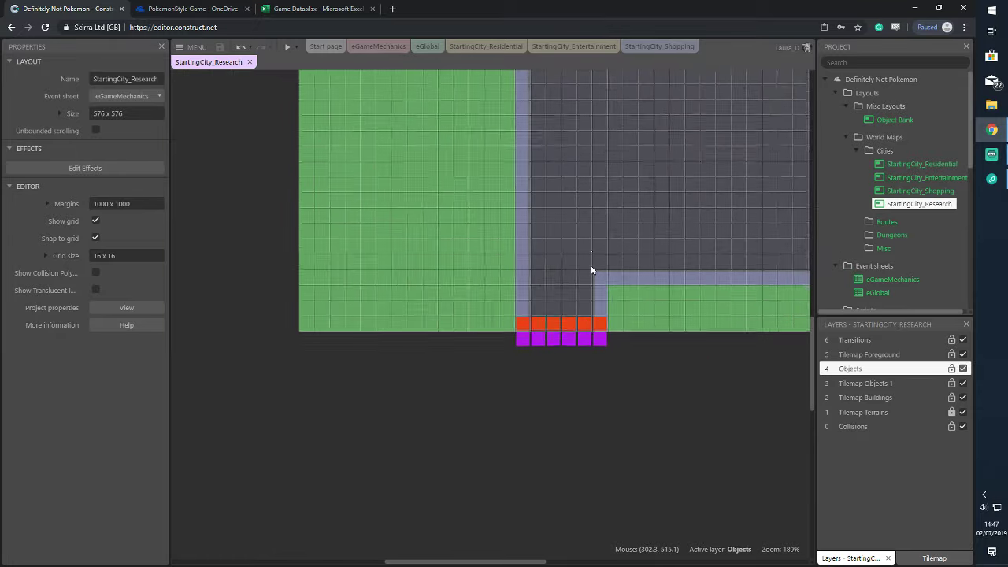
click(560, 45)
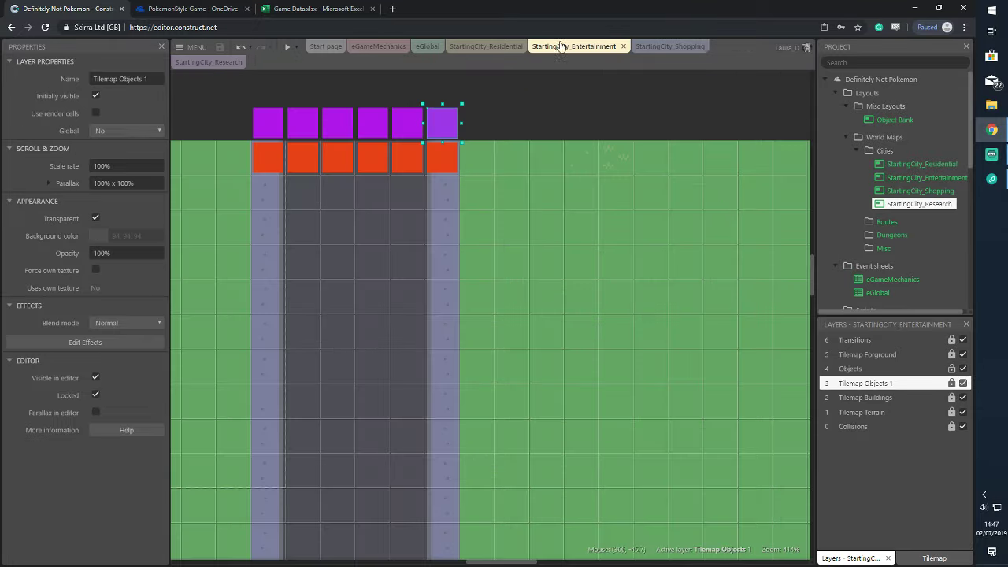
Insert a new Sprite object and place it above the map
ctrl+scroll(557, 268, down, 5)
ctrl+scroll(556, 255, down, 1)
click(699, 177)
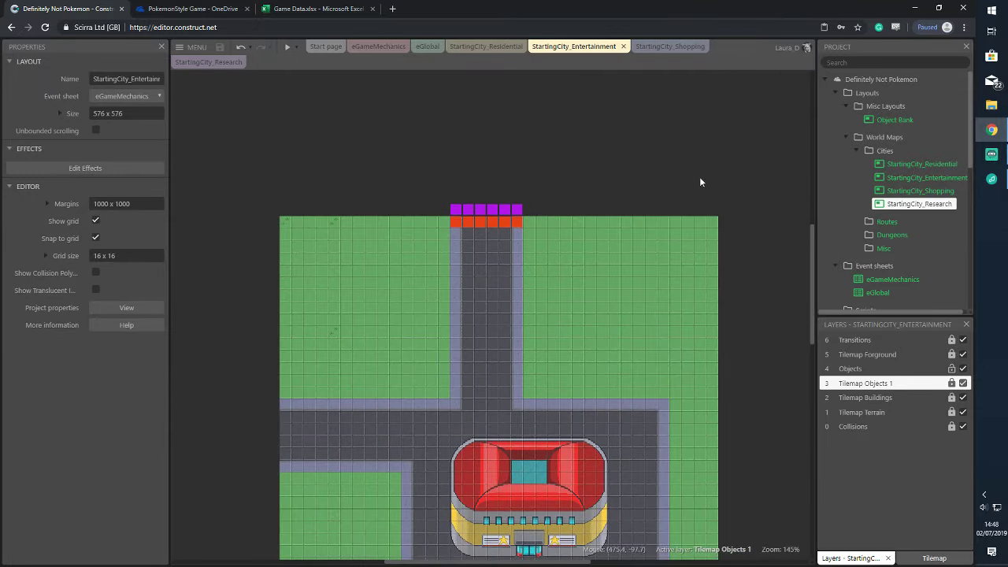
double_click(760, 224)
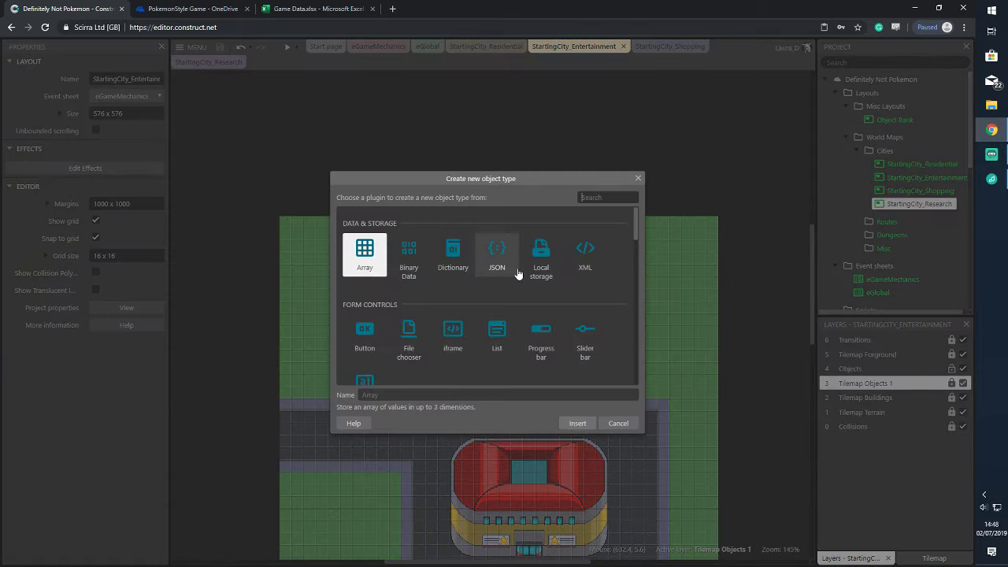
scroll(497, 310, down, 3)
click(497, 312)
click(584, 422)
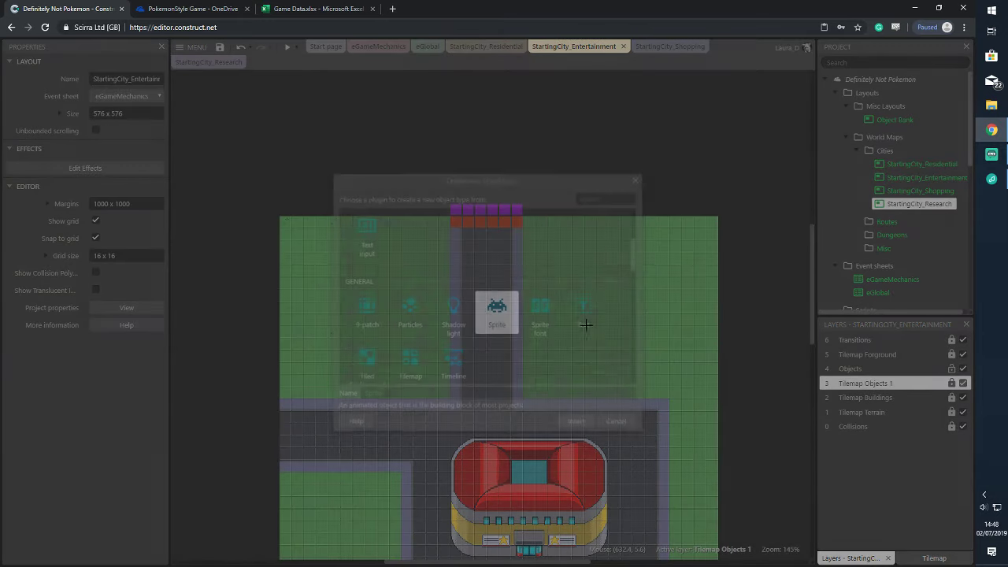
click(580, 156)
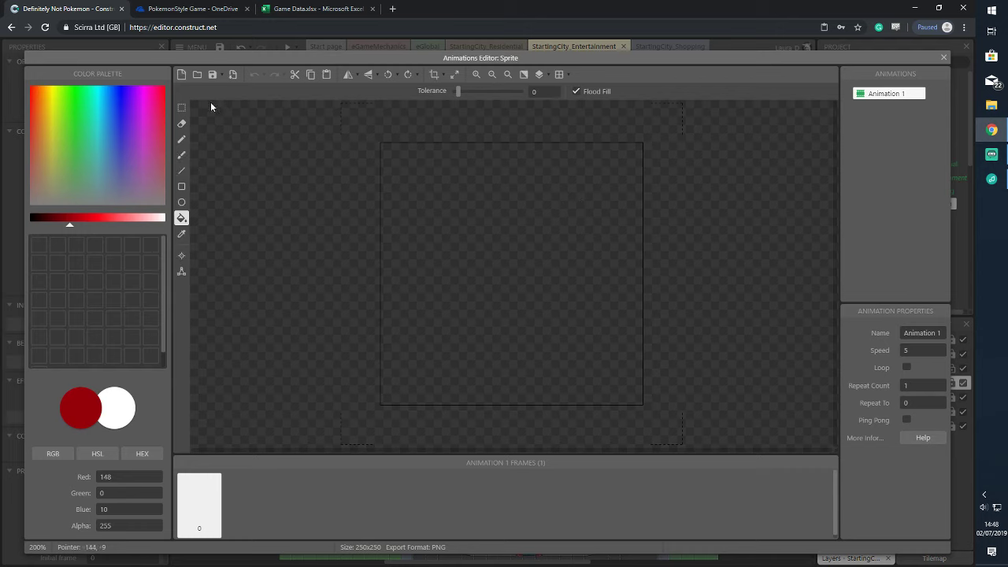
Load Theatre.png from the Buildings folder into the sprite, then undo the addition
click(197, 74)
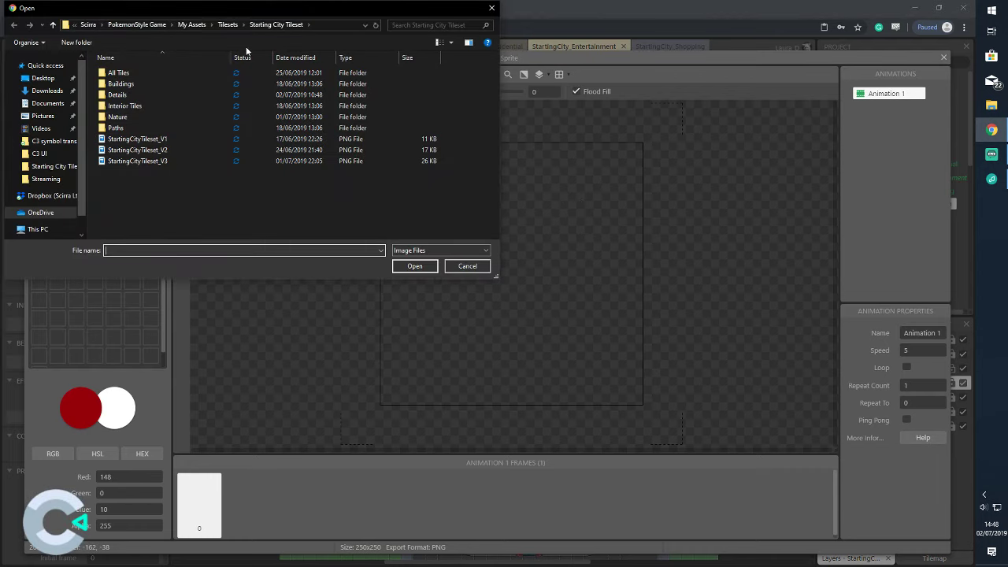
double_click(185, 85)
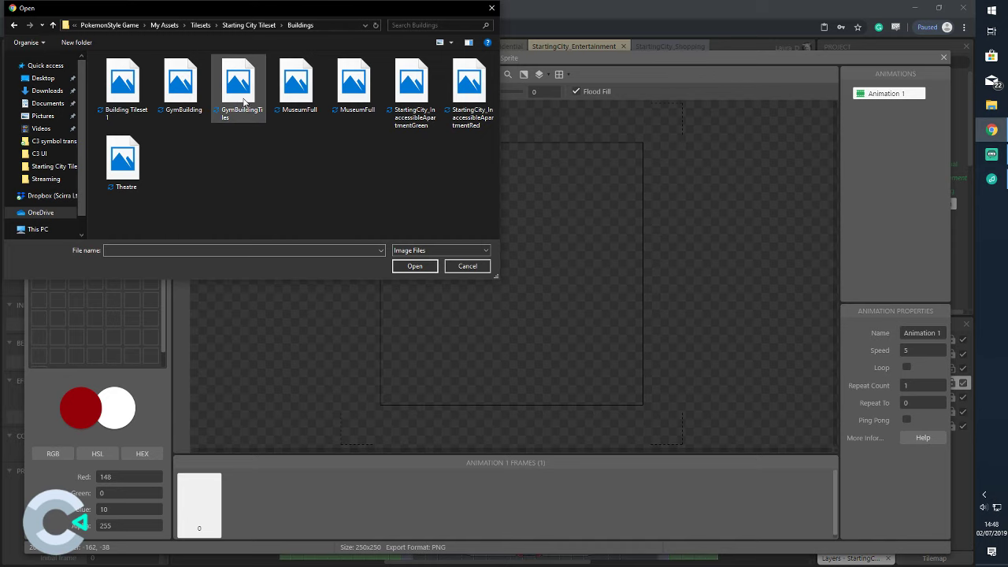
click(140, 169)
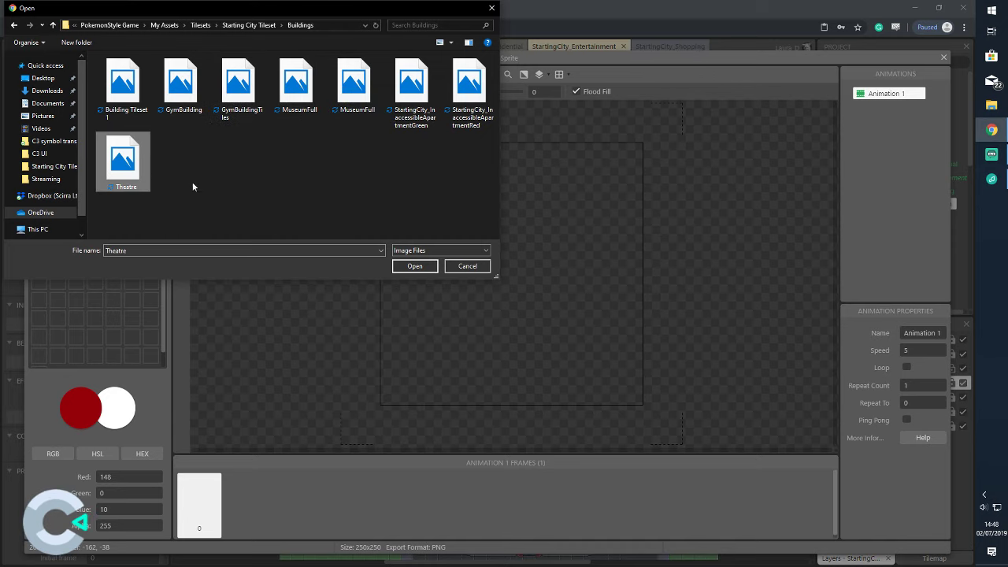
click(426, 268)
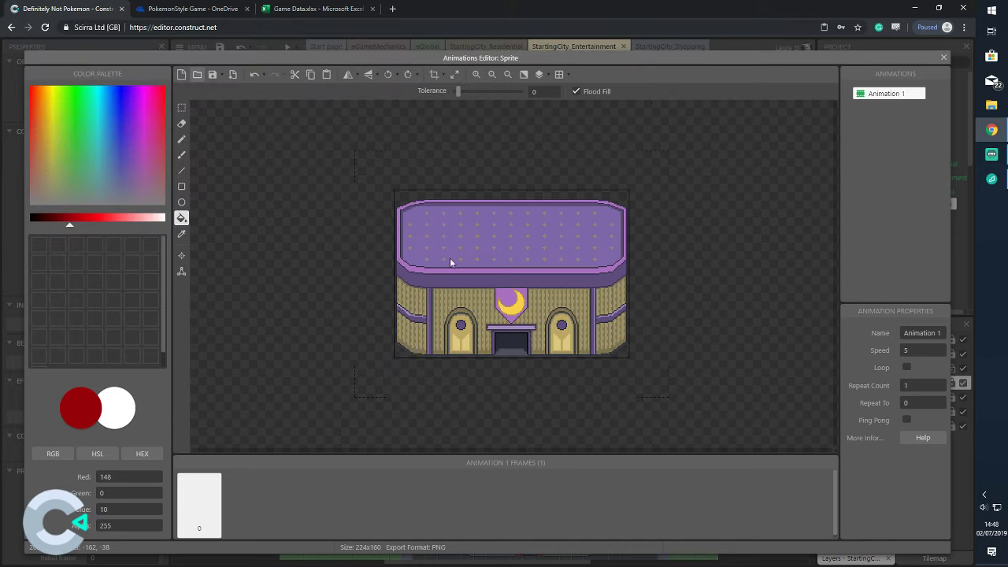
click(944, 58)
drag(606, 152, 524, 112)
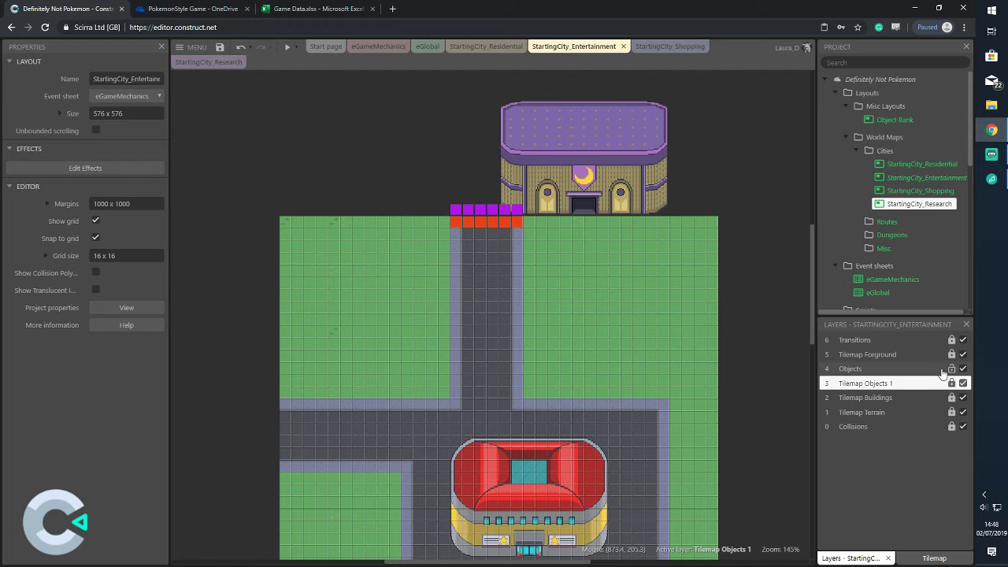
key(ctrl+z)
Make Objects the active layer and insert a new Sprite into the layout
click(906, 368)
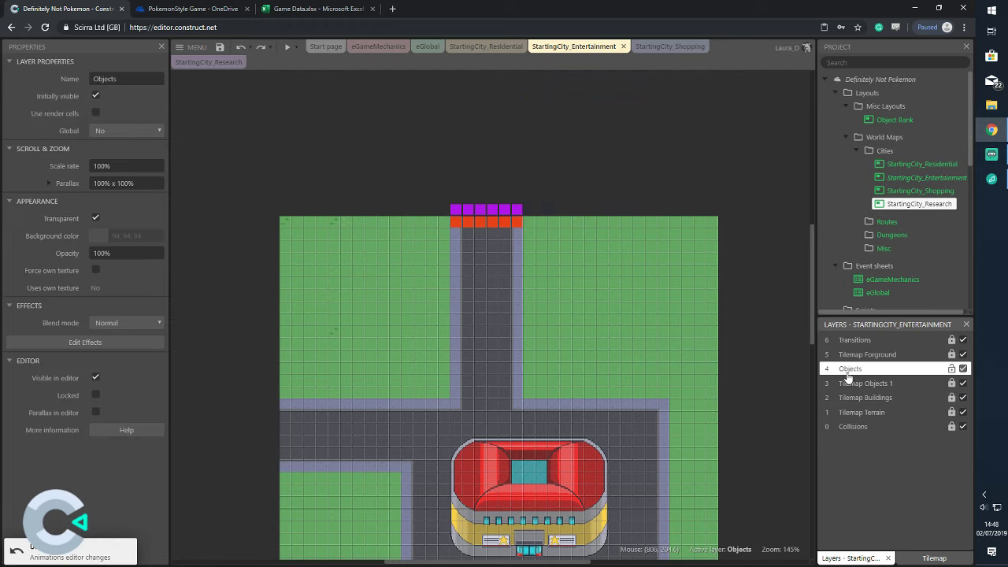
double_click(739, 186)
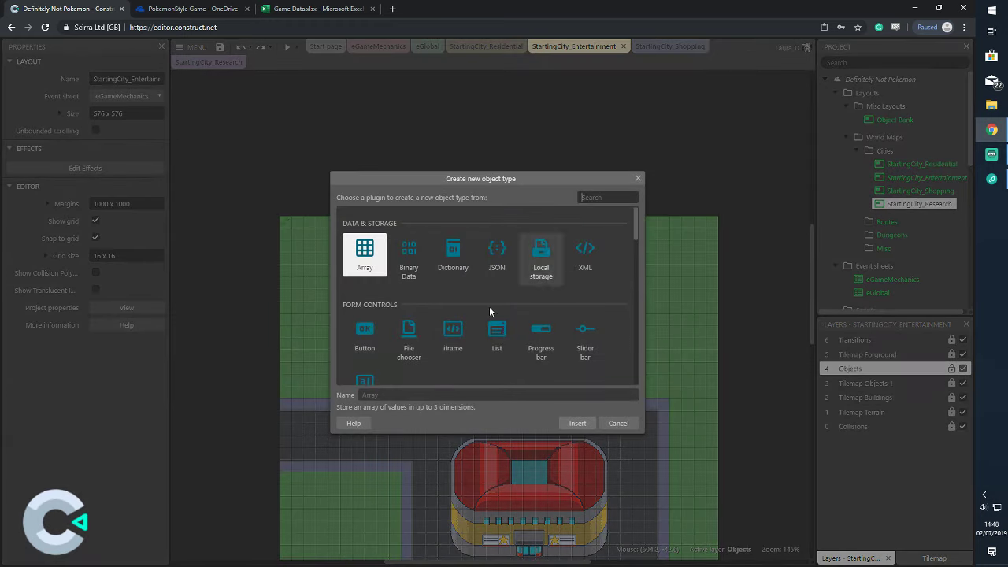
scroll(489, 306, down, 5)
click(503, 273)
click(577, 422)
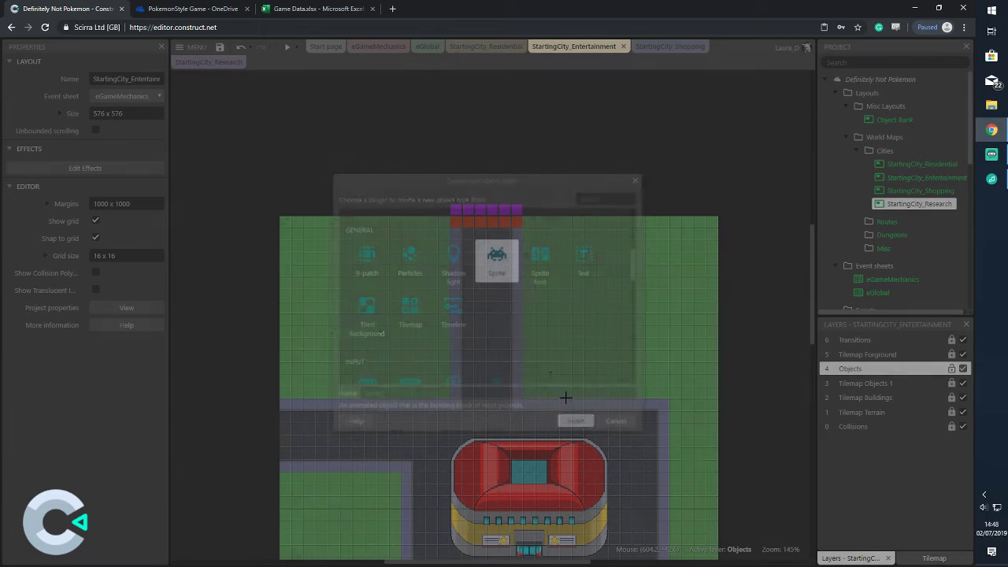
scroll(248, 116, up, 3)
click(377, 207)
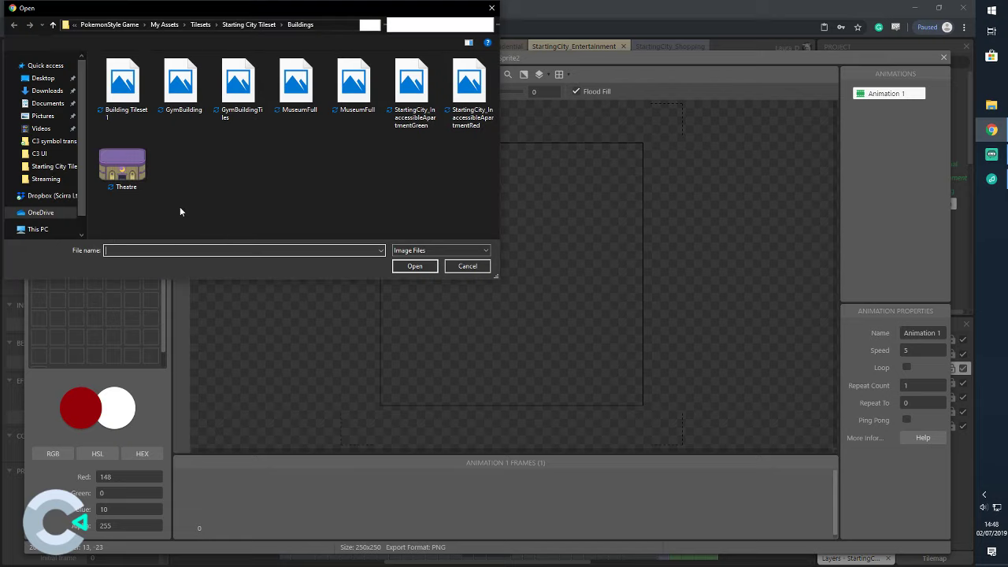
Load the Theatre image into Sprite2 and move it onto the grass left of the northern road
click(122, 155)
click(415, 267)
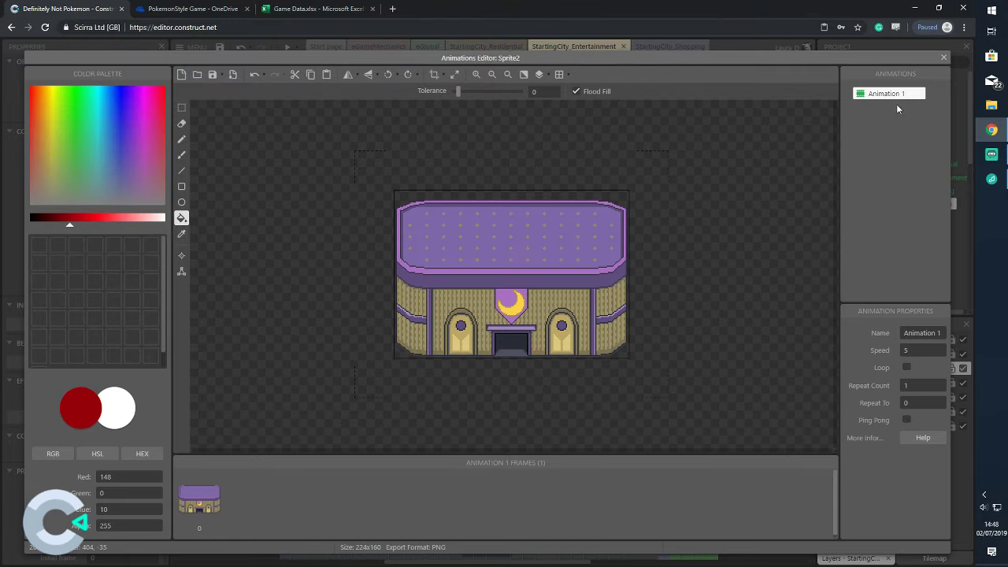
click(941, 60)
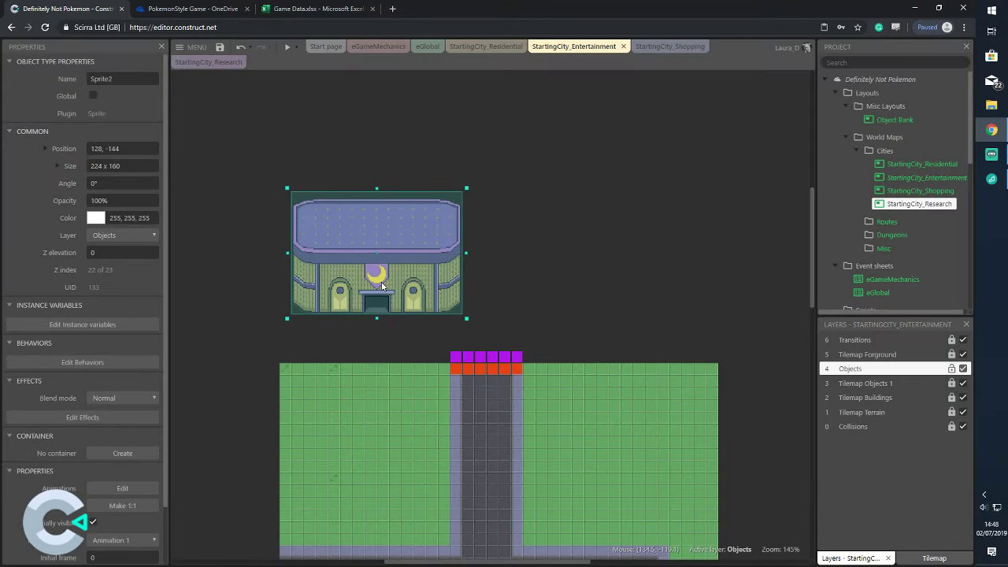
scroll(626, 224, down, 3)
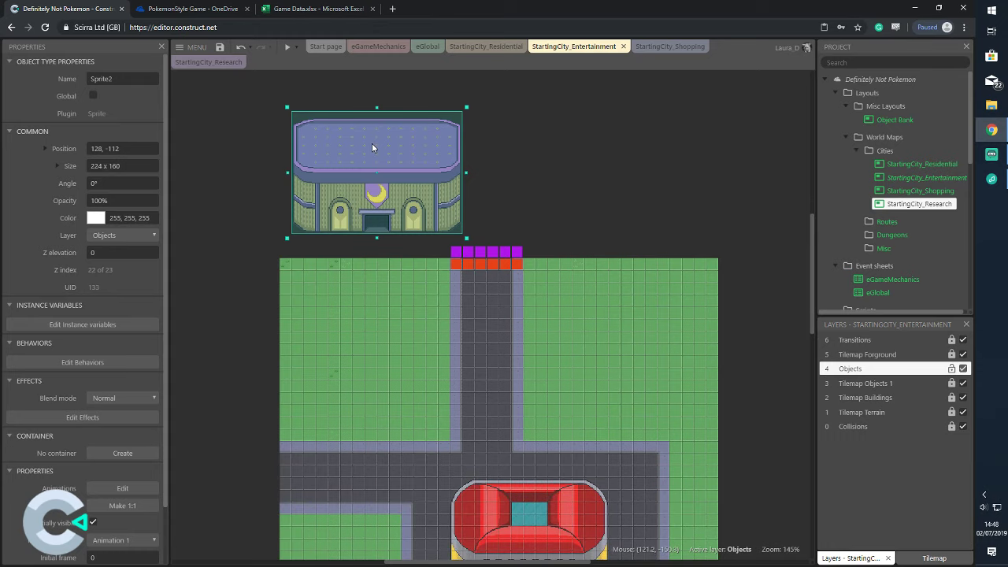
drag(373, 148, 358, 298)
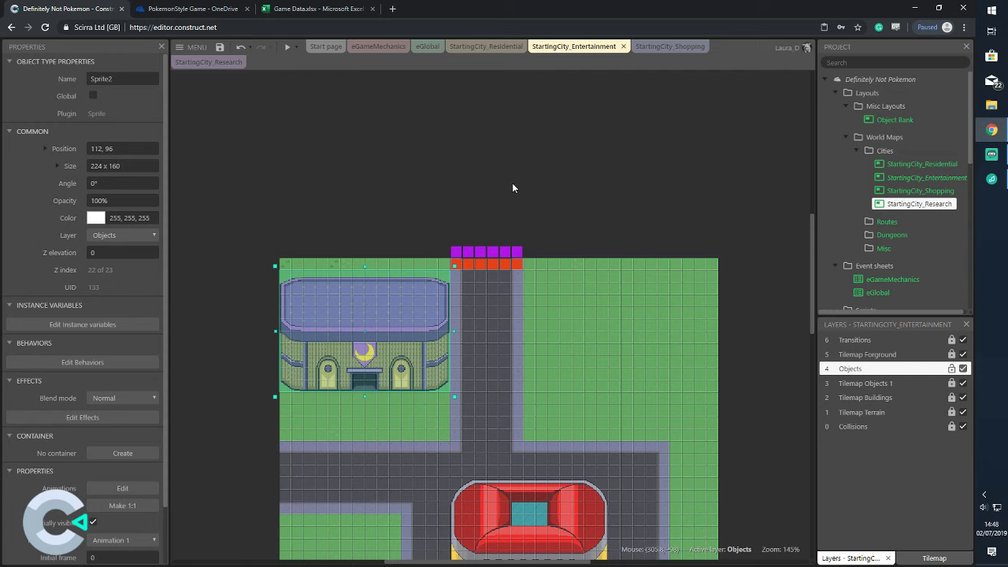
drag(390, 336, 358, 332)
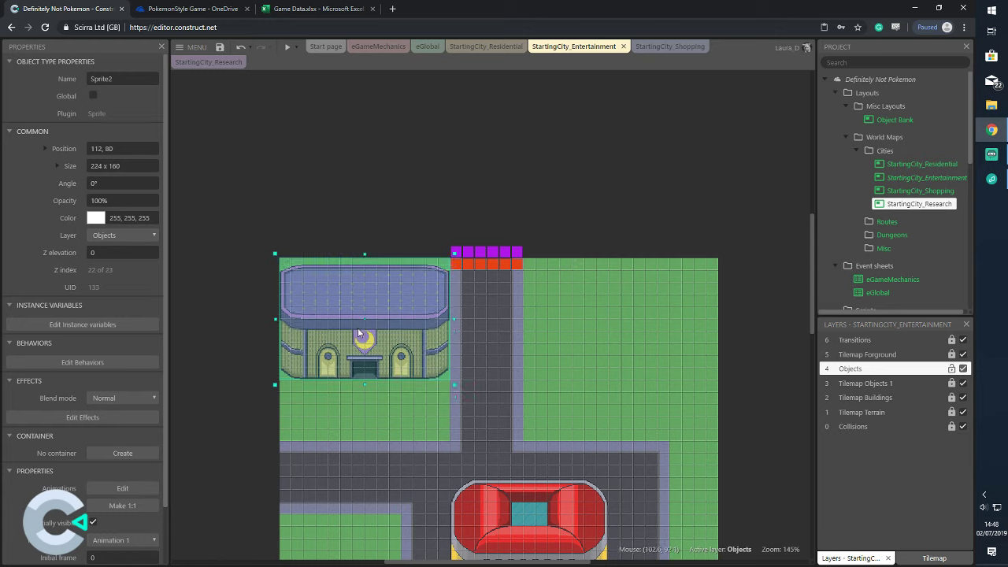
click(224, 315)
Preview the game to check the Theatre's placement
scroll(226, 307, down, 2)
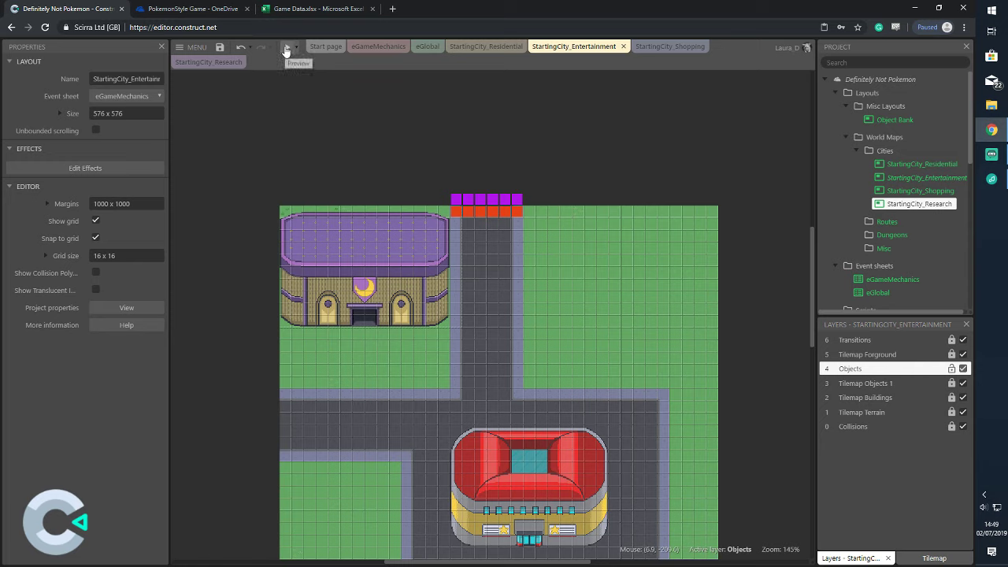
click(287, 48)
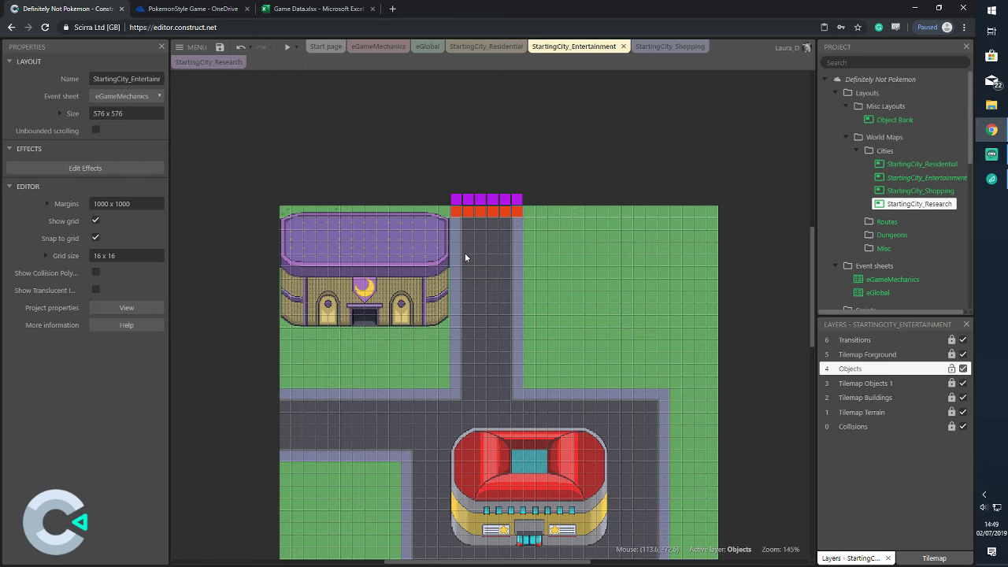
scroll(356, 283, down, 1)
scroll(356, 283, up, 2)
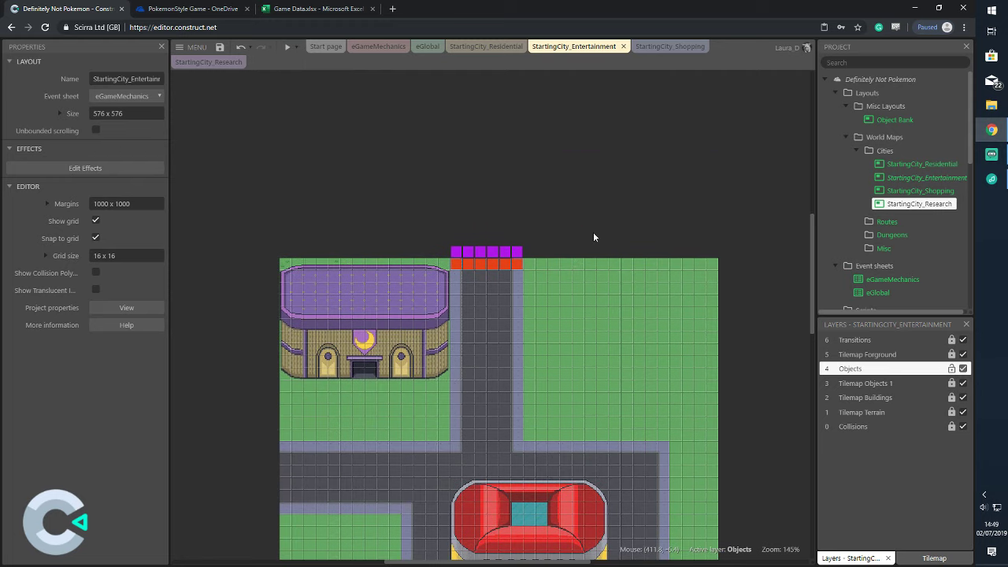
Insert another new Sprite object into the layout
double_click(450, 219)
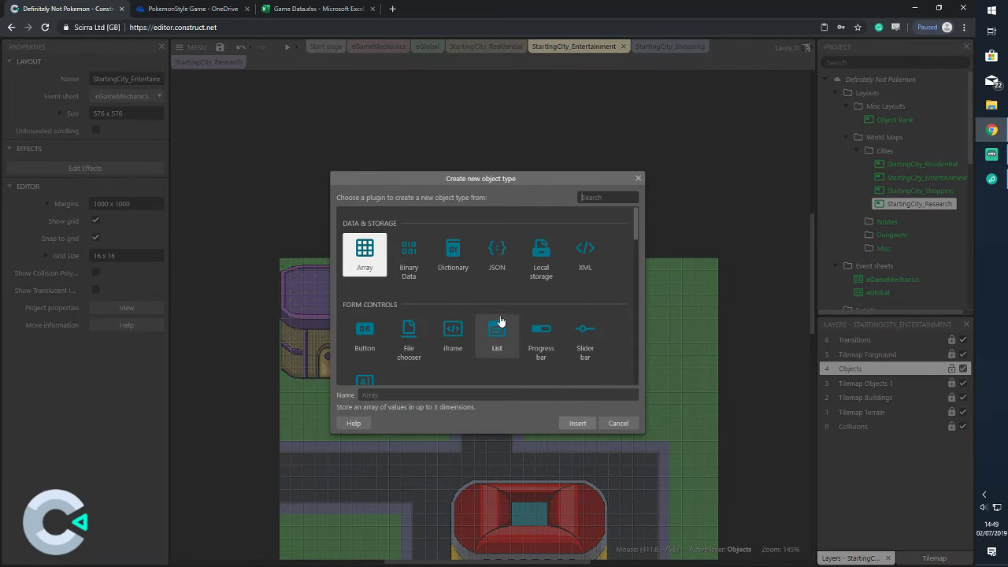
scroll(496, 307, down, 3)
click(497, 268)
click(577, 423)
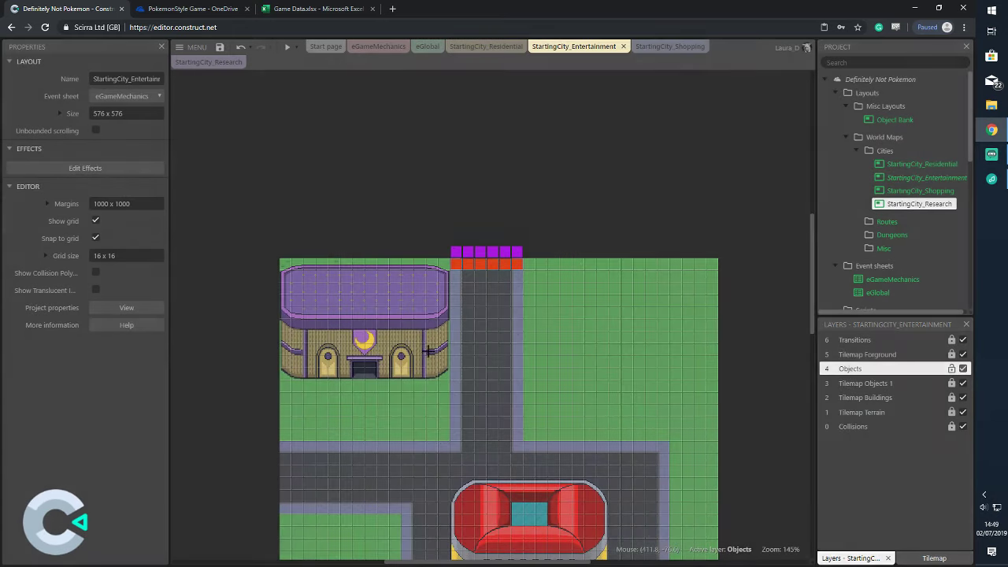
click(547, 160)
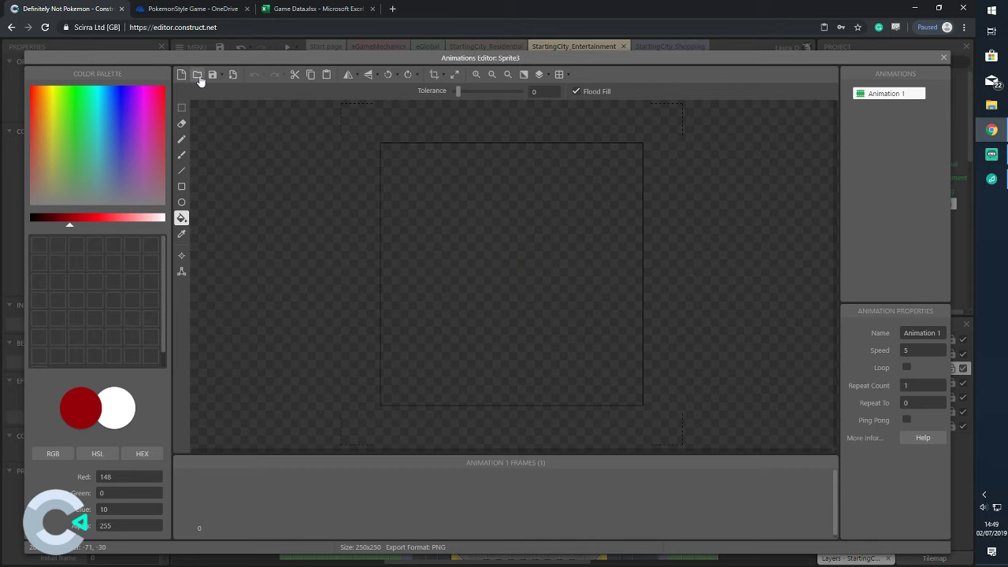
Load the full-size MuseumFull image and drag the sprite onto the grass right of the path
click(198, 76)
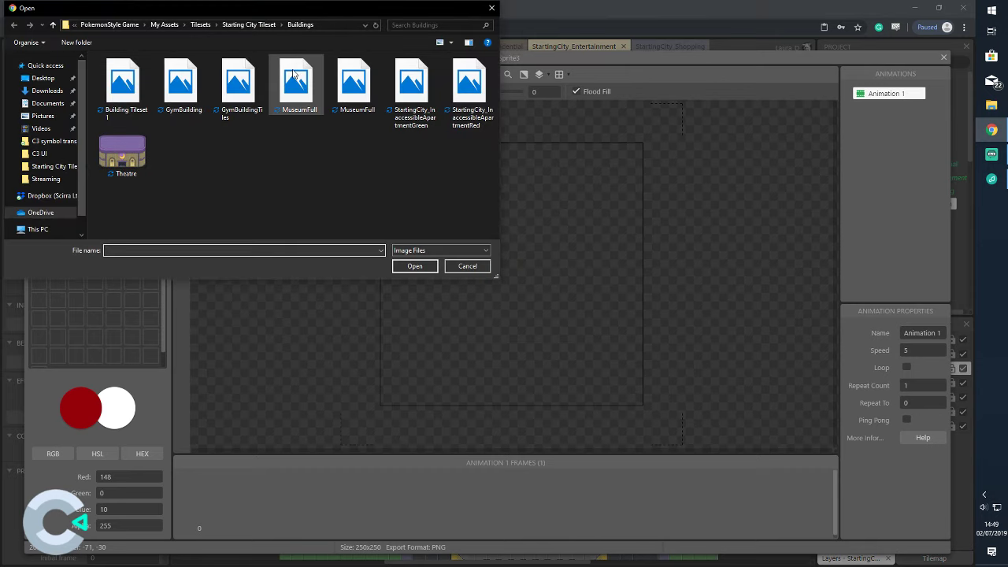
click(293, 73)
click(422, 267)
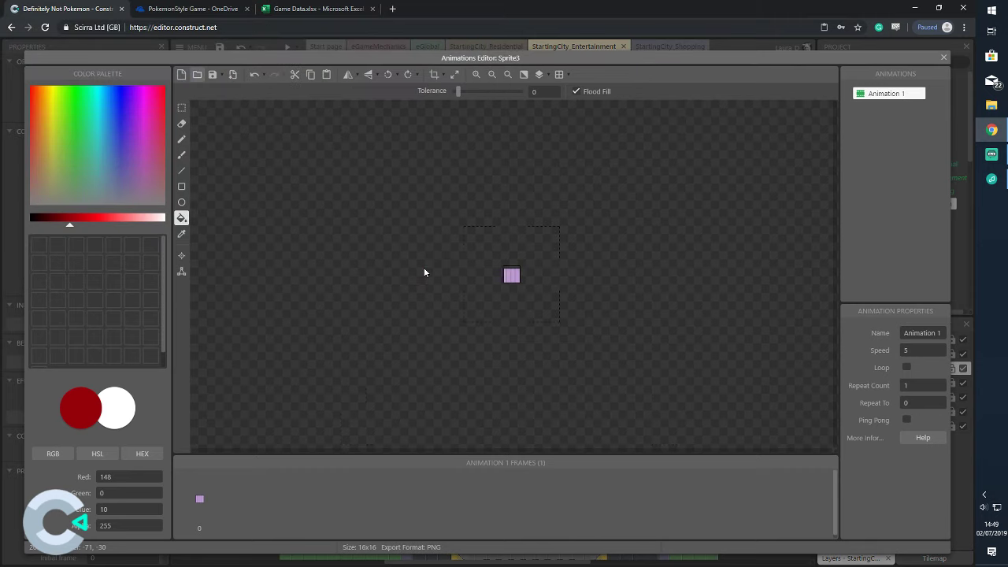
click(197, 74)
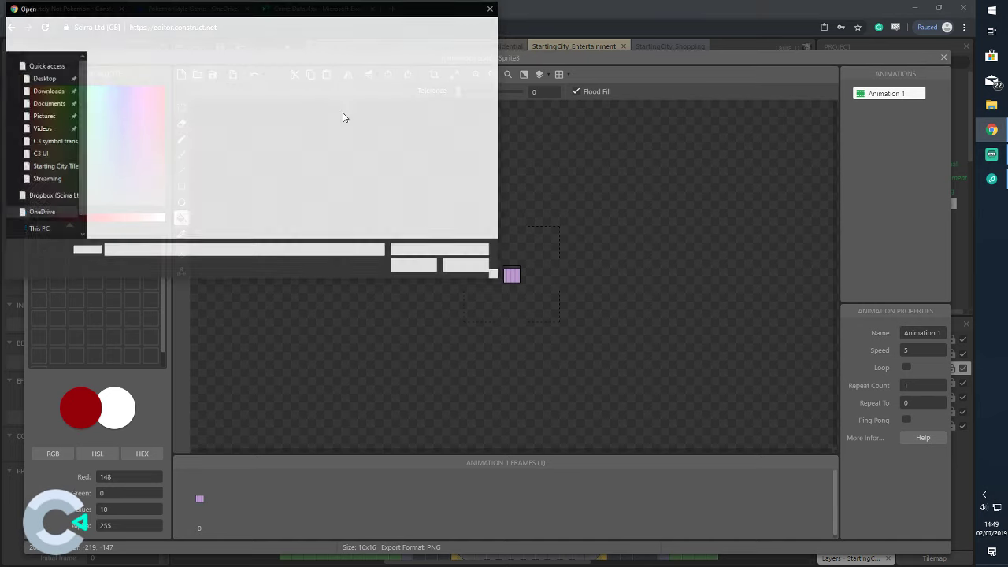
click(421, 265)
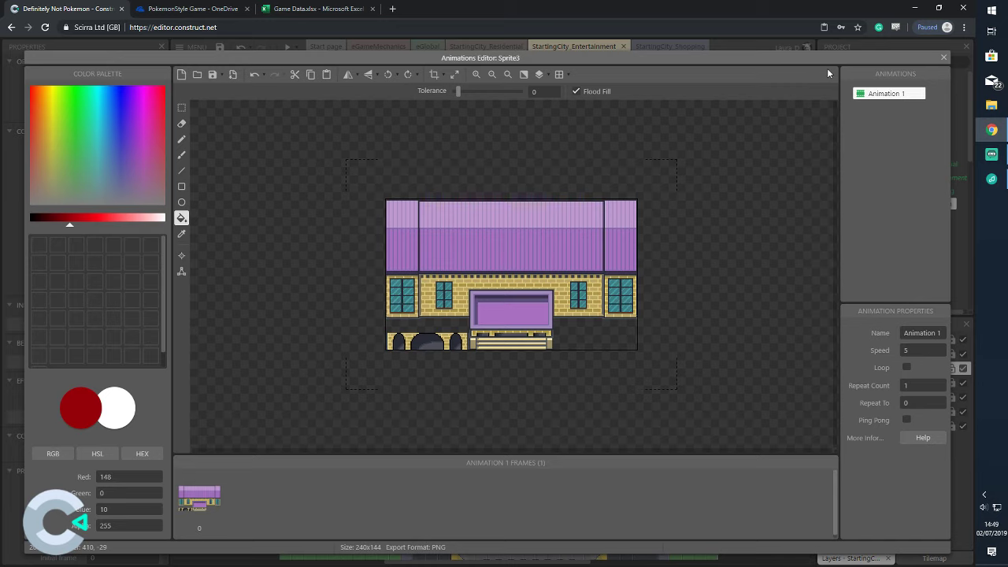
click(941, 59)
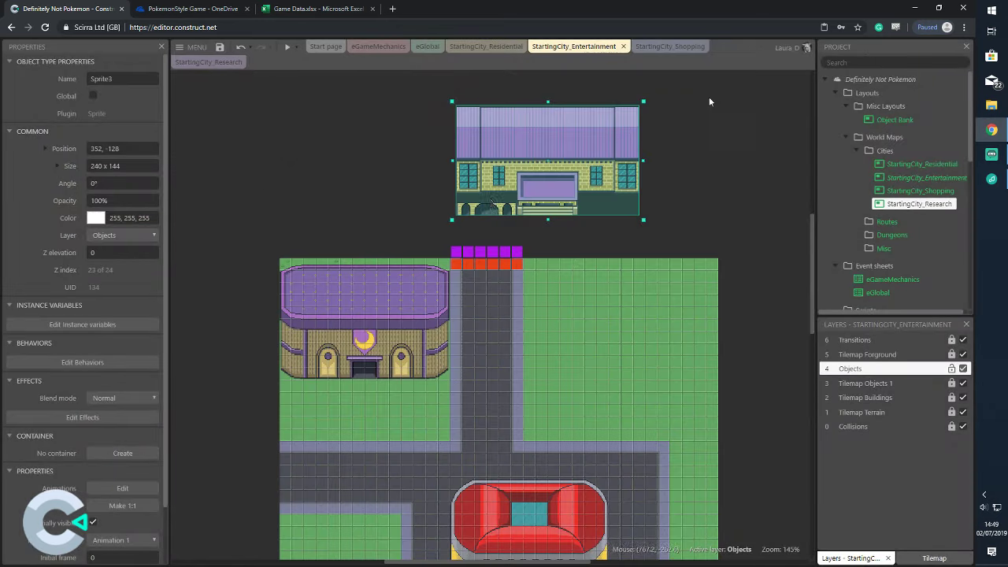
drag(521, 145, 595, 306)
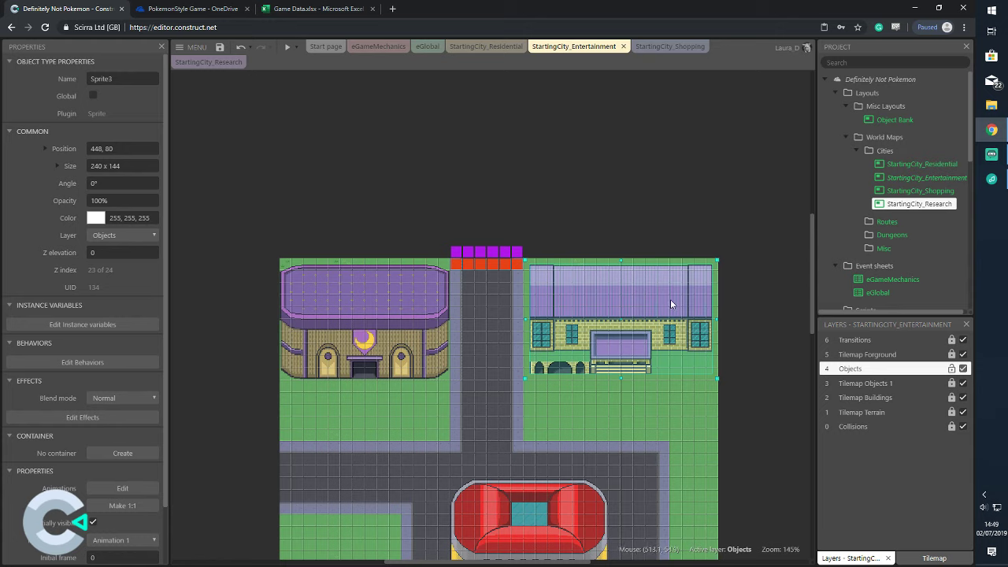
Deselect the building sprite and bring up the Play button's preview options
click(680, 400)
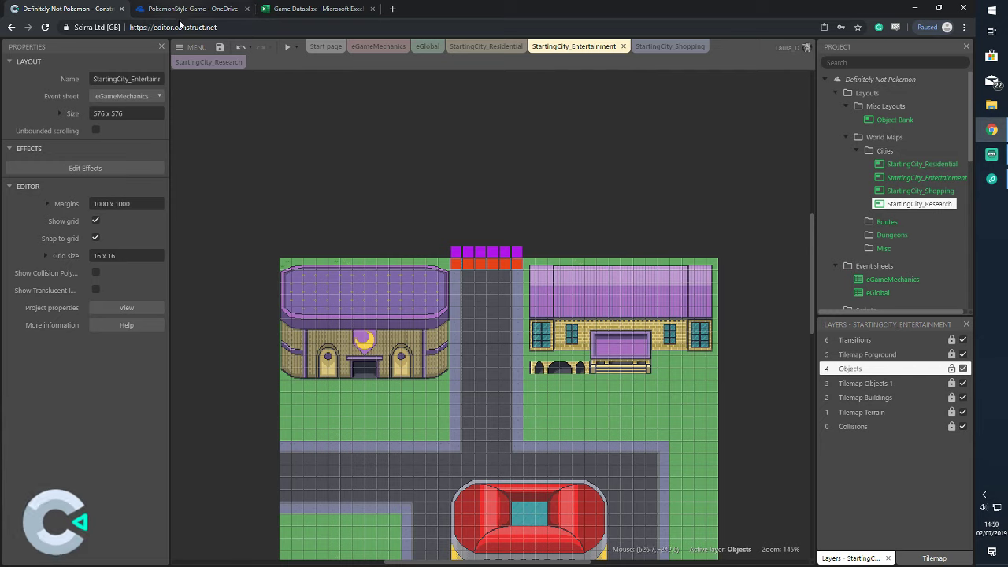
click(297, 47)
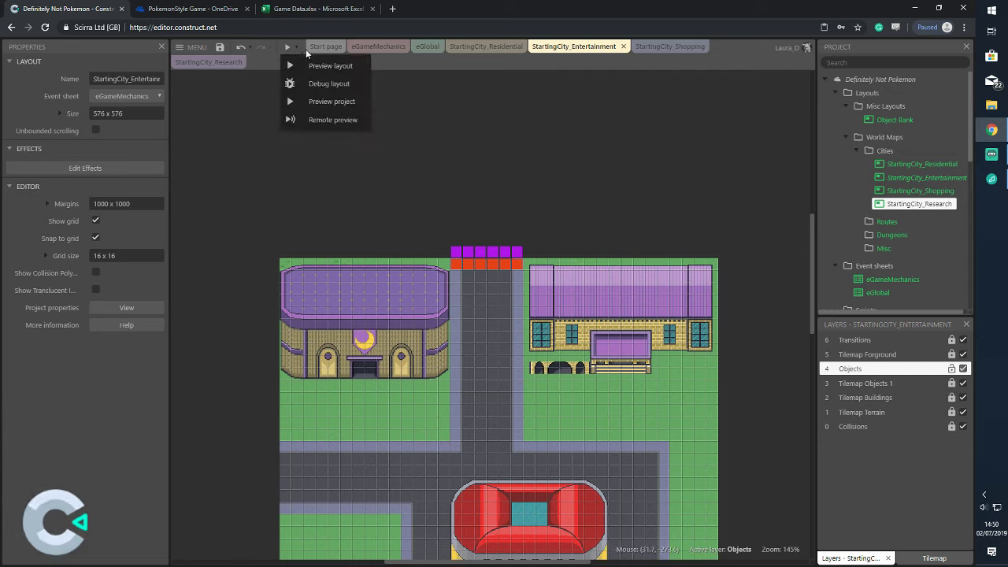
Preview the whole project, enlarge the preview window, and walk the player left through town
click(333, 101)
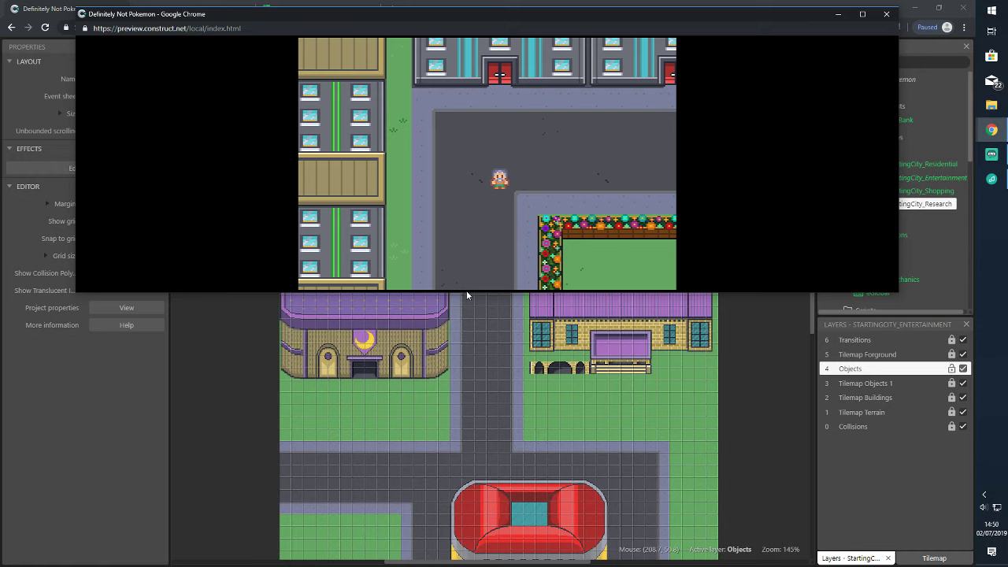
drag(808, 294, 712, 468)
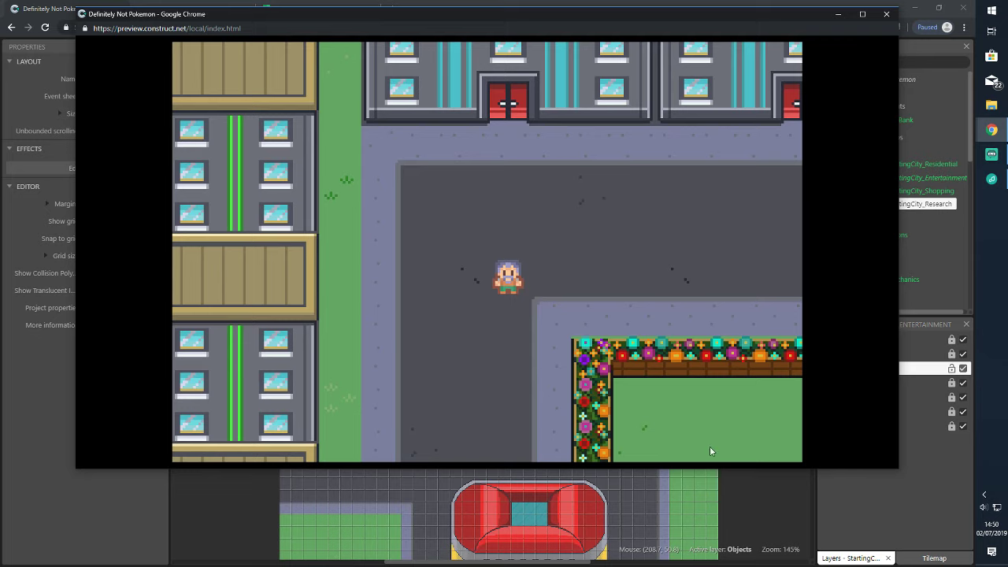
key(Down)
key(Left)
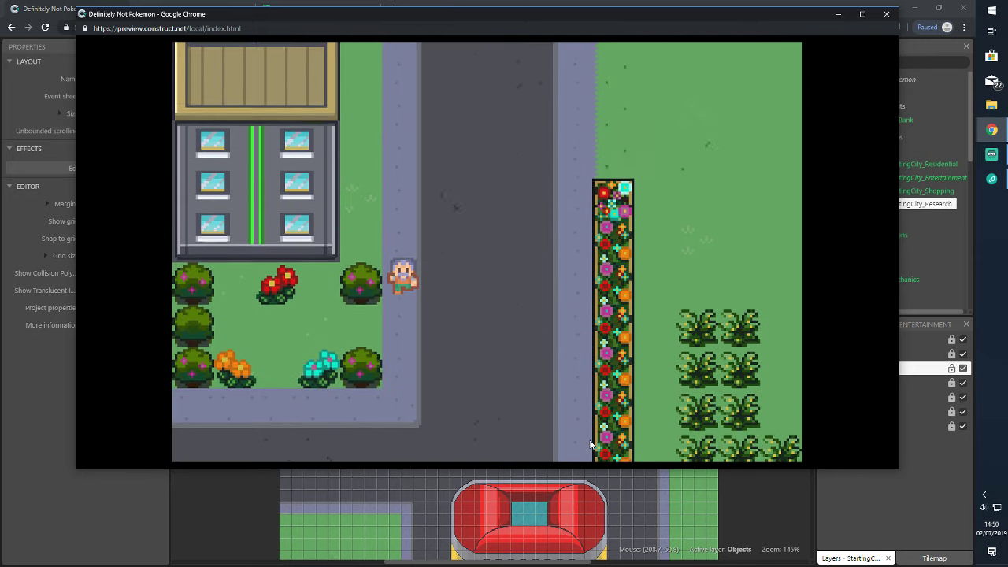
key(Up)
key(Right)
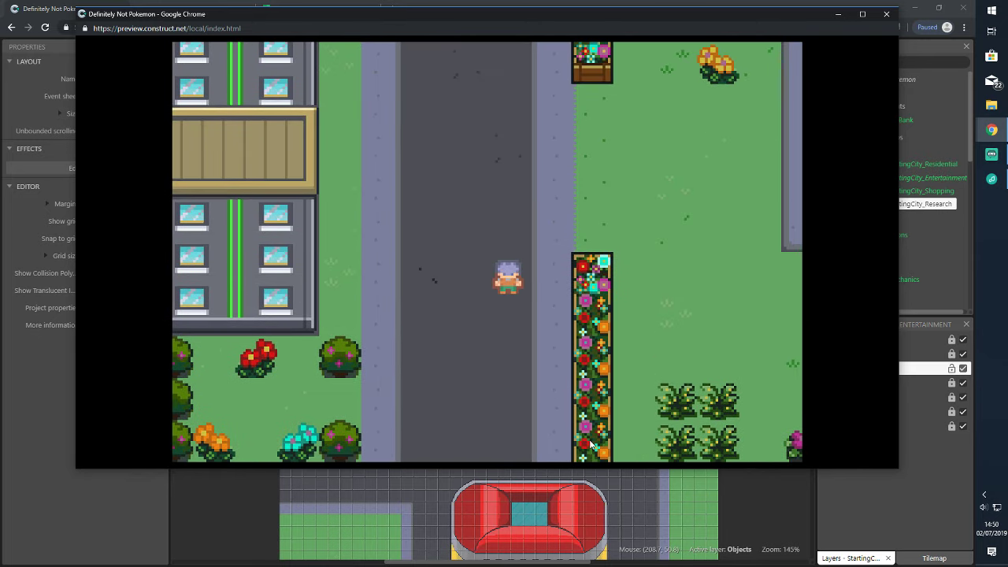
key(Down)
key(Left)
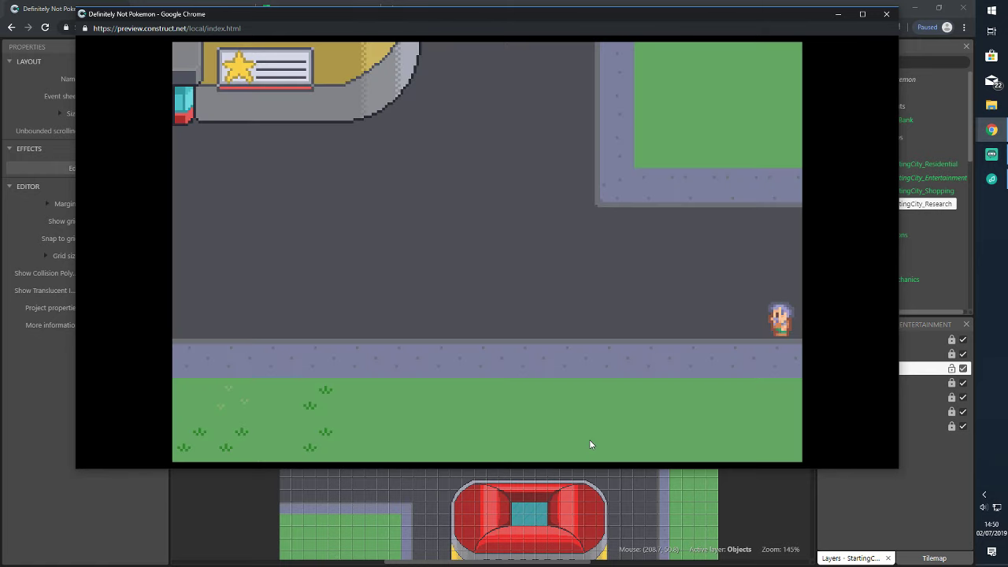
key(Left)
key(Up)
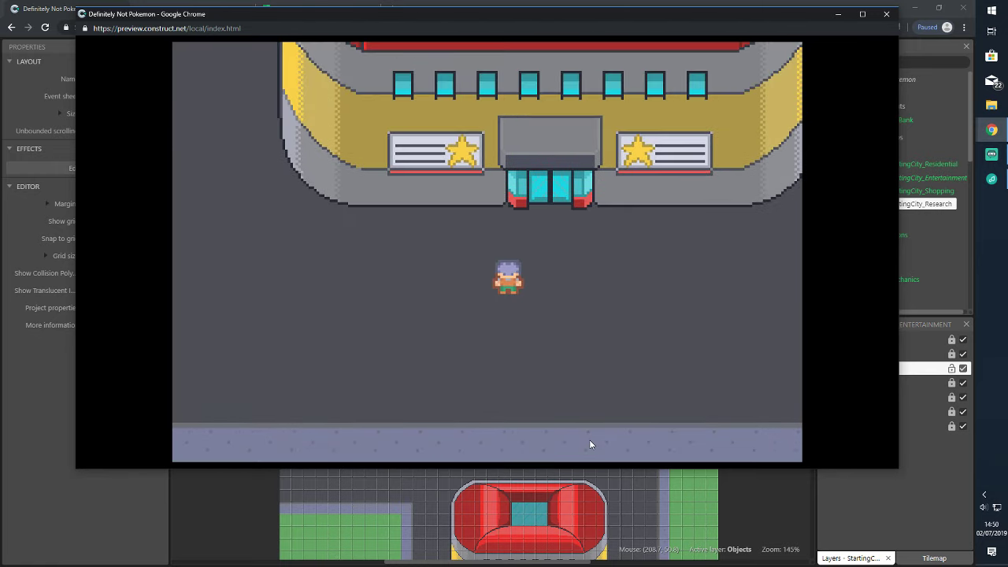
Walk the player past the red-roofed building and into the brick building area
key(Right)
key(Up)
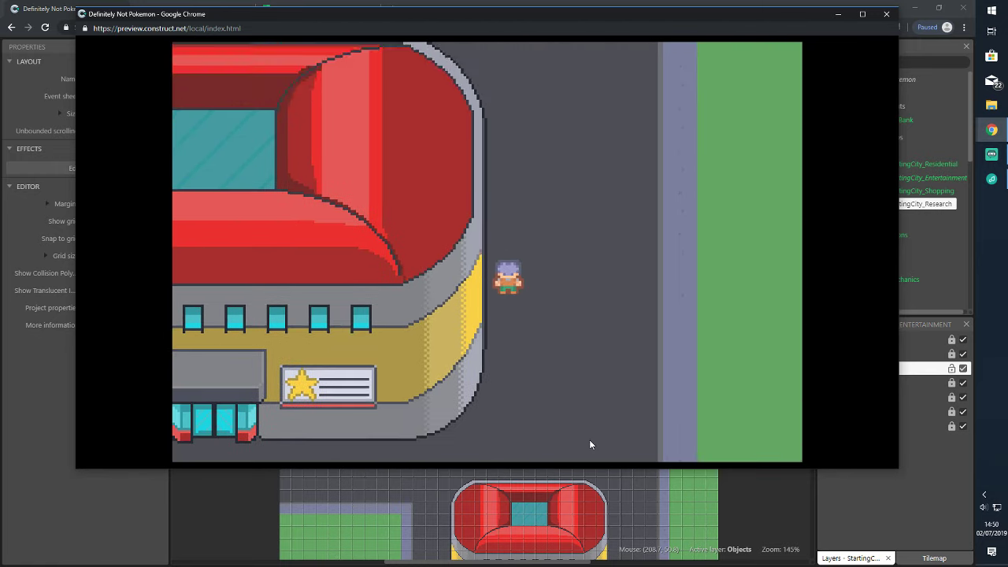
key(Down)
key(Left)
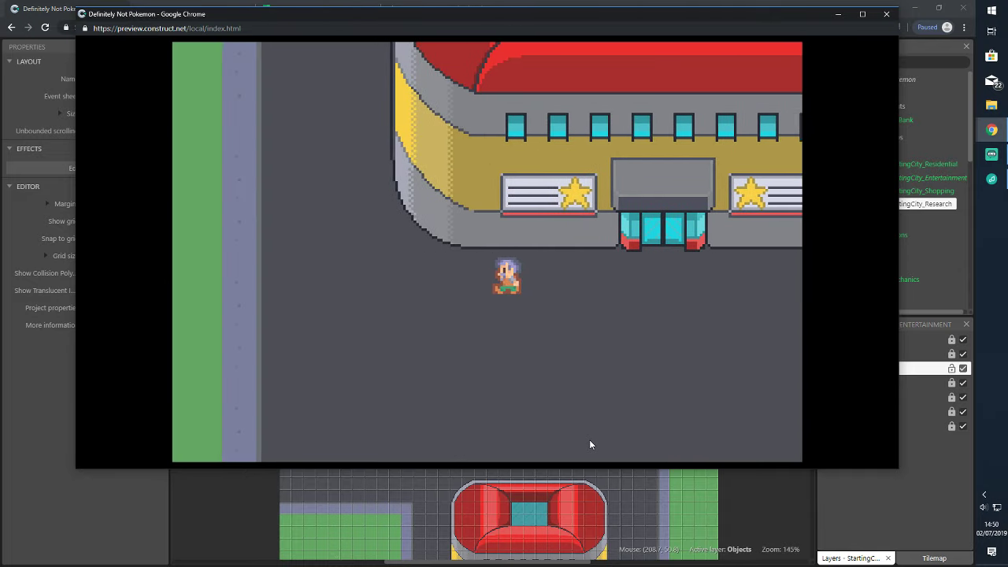
key(Up)
key(Up)
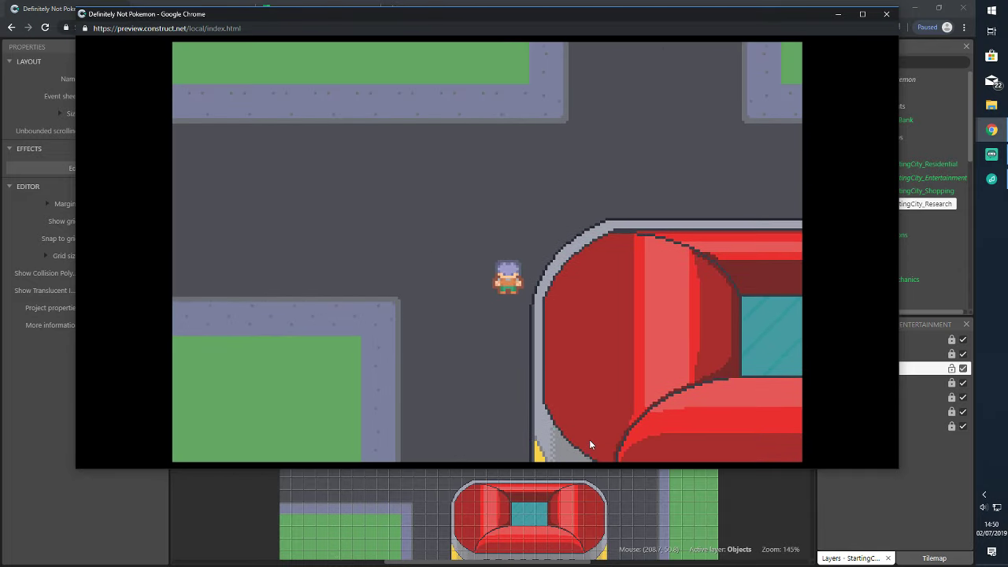
key(Right)
key(Left)
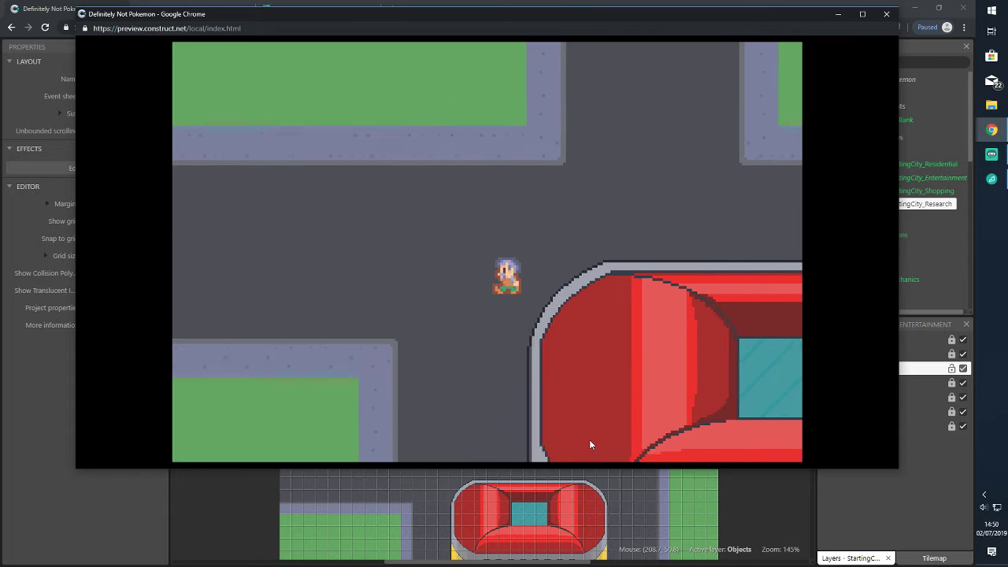
key(Right)
key(Down)
key(Right)
key(Up)
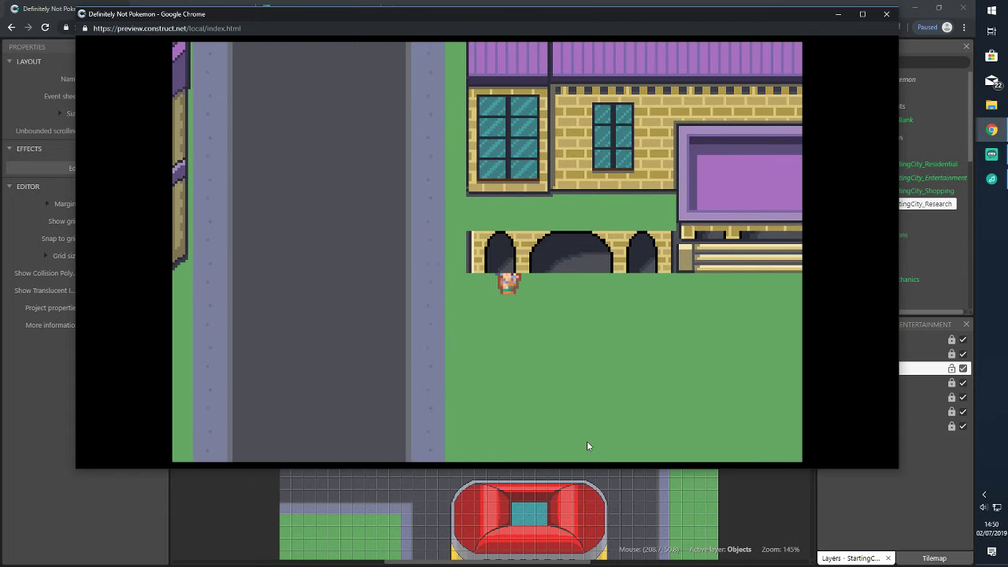
key(Right)
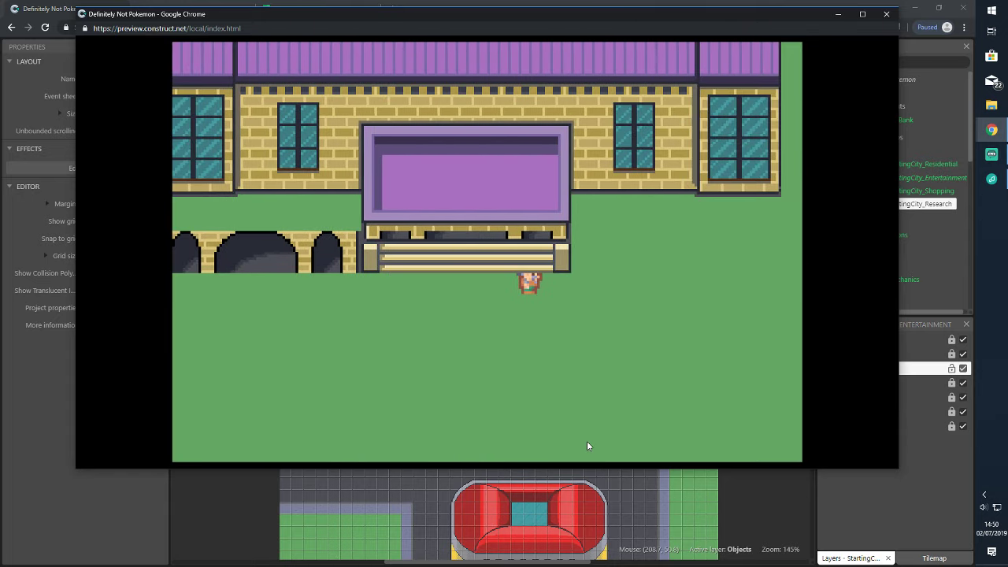
key(Up)
Test walking behind the brick building's wall and roof, then back out below it
key(Up)
key(Down)
key(Up)
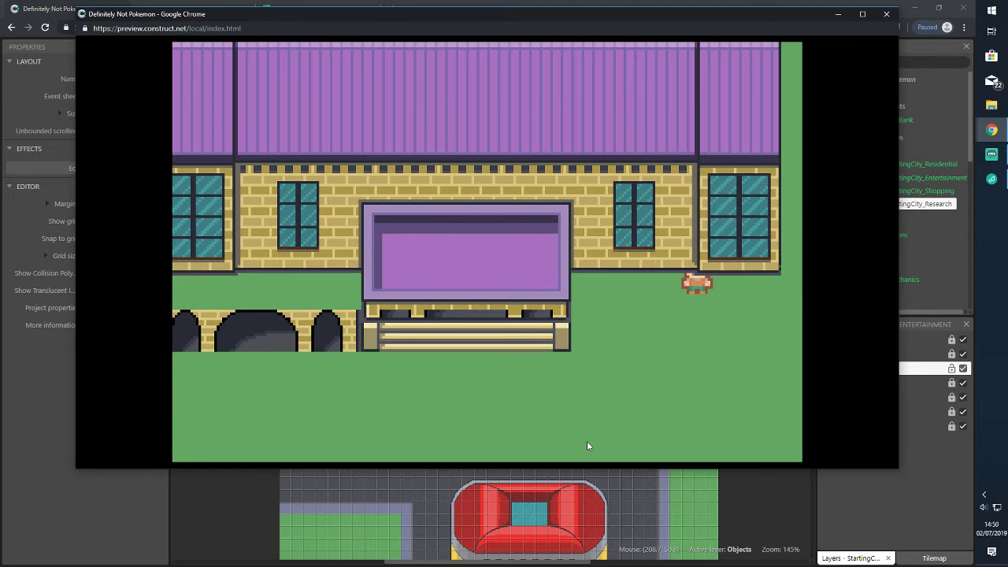
key(Down)
key(Left)
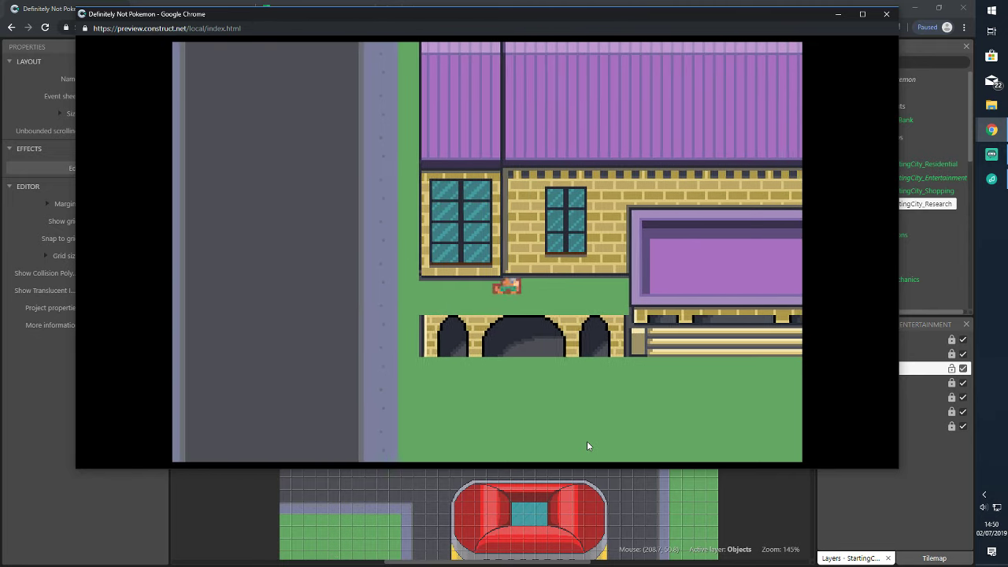
key(Up)
key(Right)
key(Left)
key(Right)
key(Up)
key(Right)
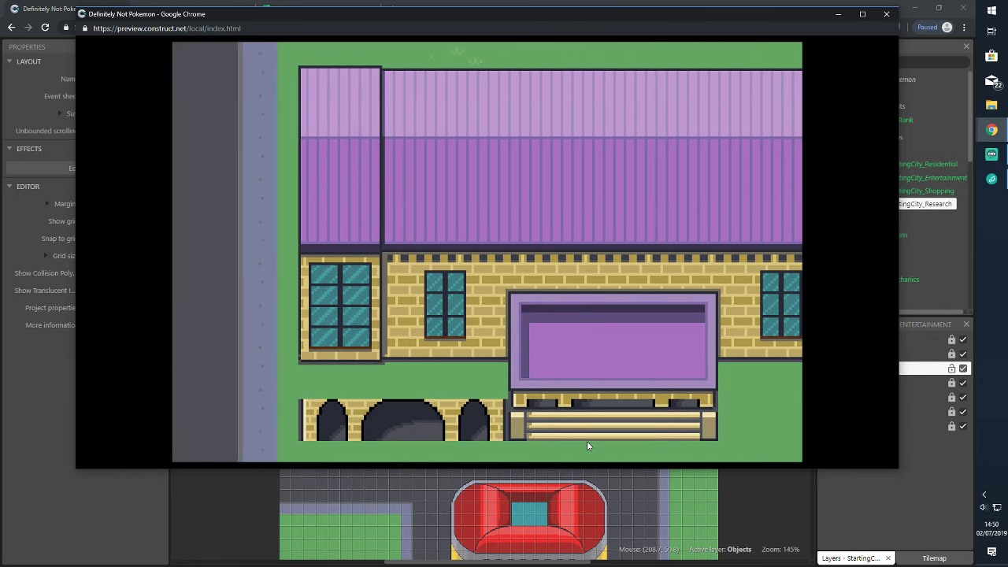
key(Down)
key(Down)
key(Left)
key(Right)
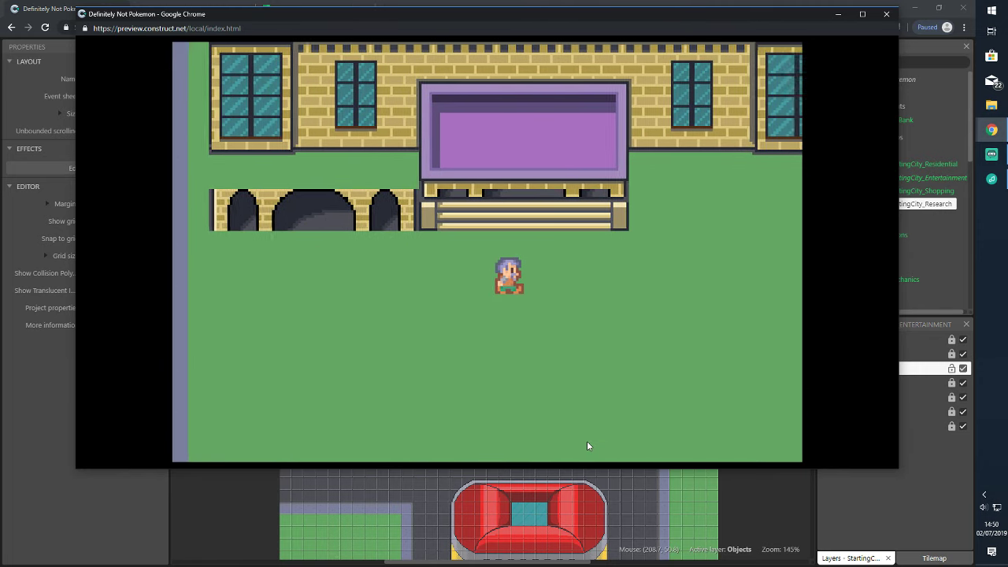
Walk the player around the grass in front and head left toward the moon building
key(Right)
key(Up)
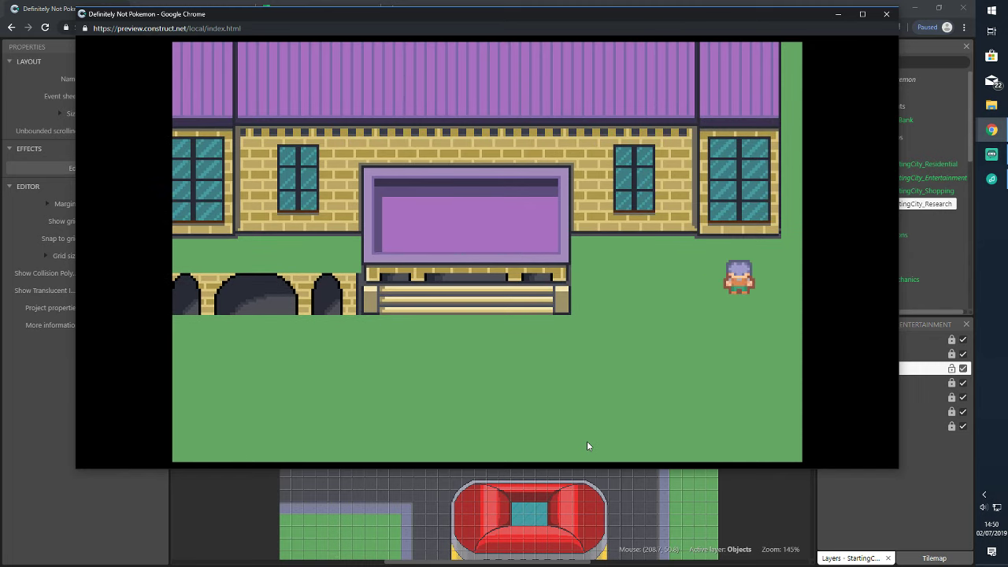
key(Left)
key(Up)
key(Down)
key(Right)
key(Left)
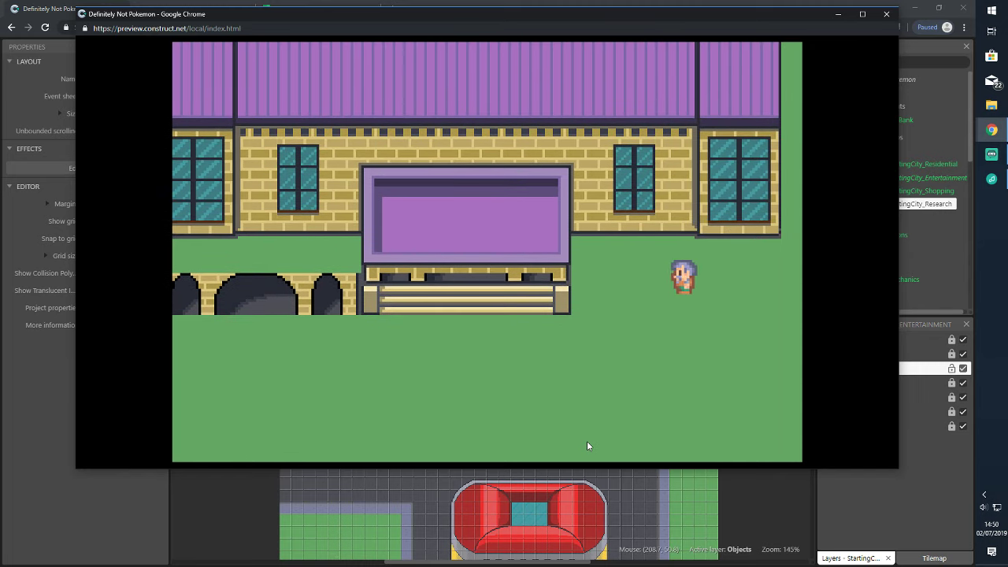
key(Down)
key(Left)
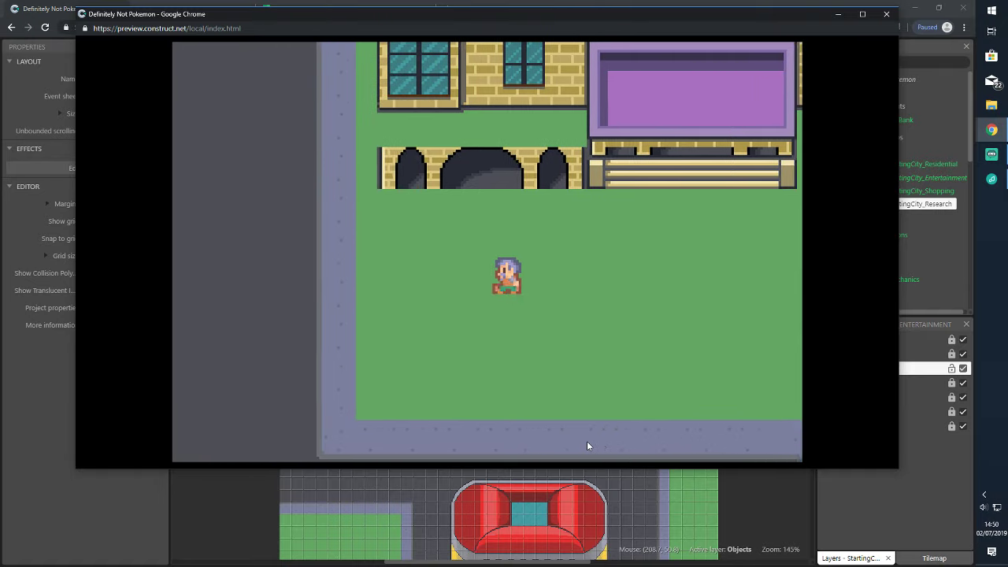
key(Up)
key(Down)
key(Right)
key(Left)
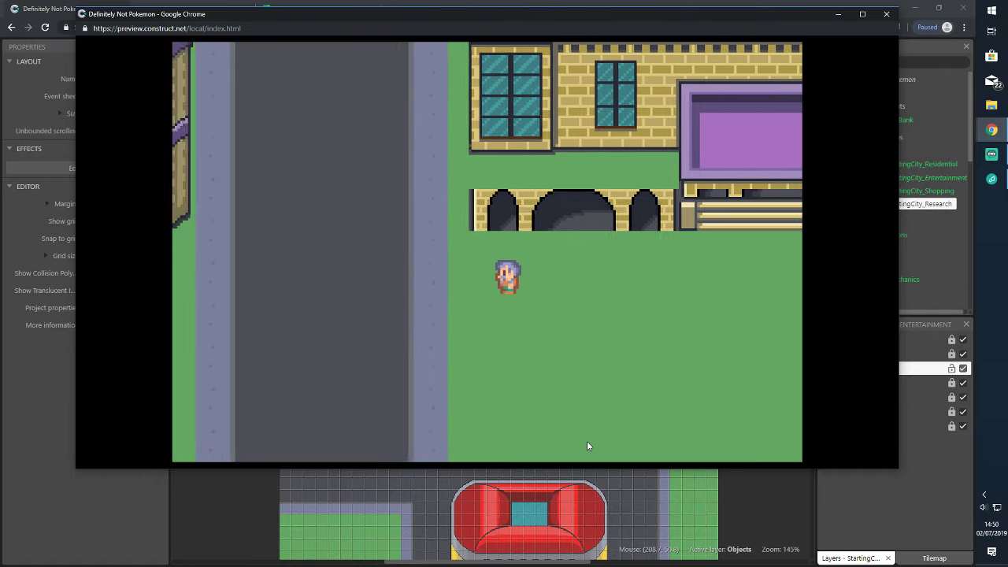
key(Left)
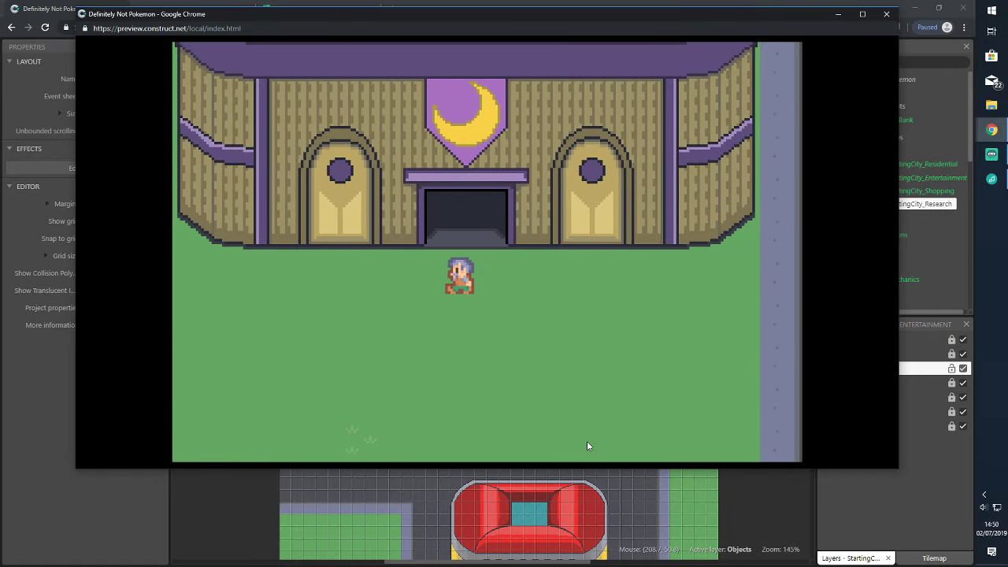
Walk the player up to the moon building's door and around behind it
key(Left)
key(Right)
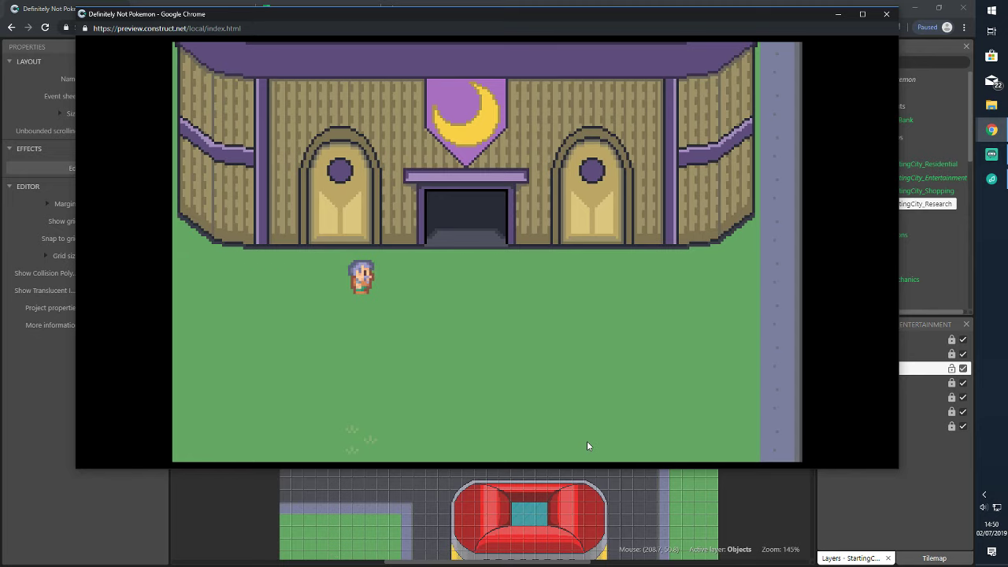
key(Right)
key(Left)
key(Right)
key(Left)
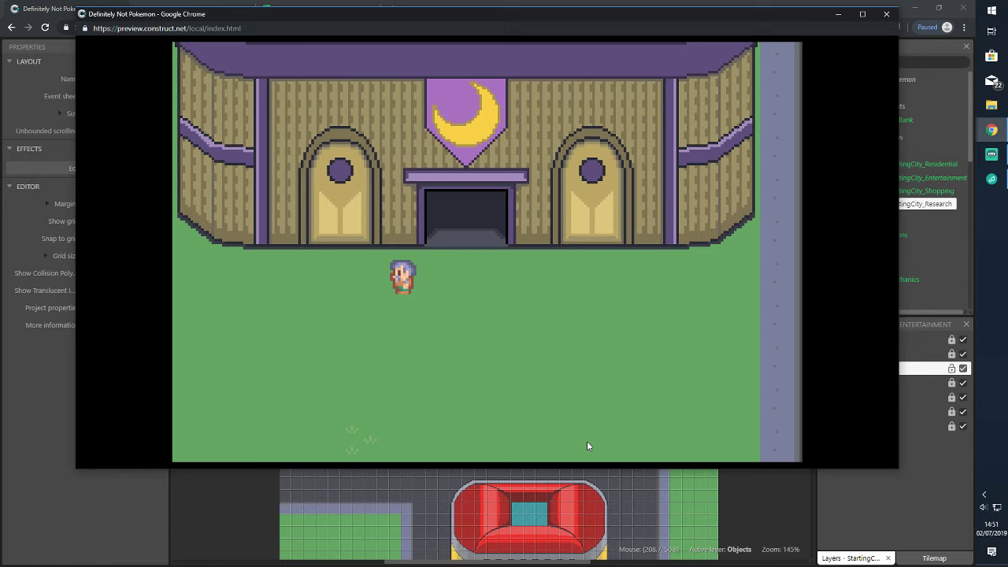
key(Right)
key(Up)
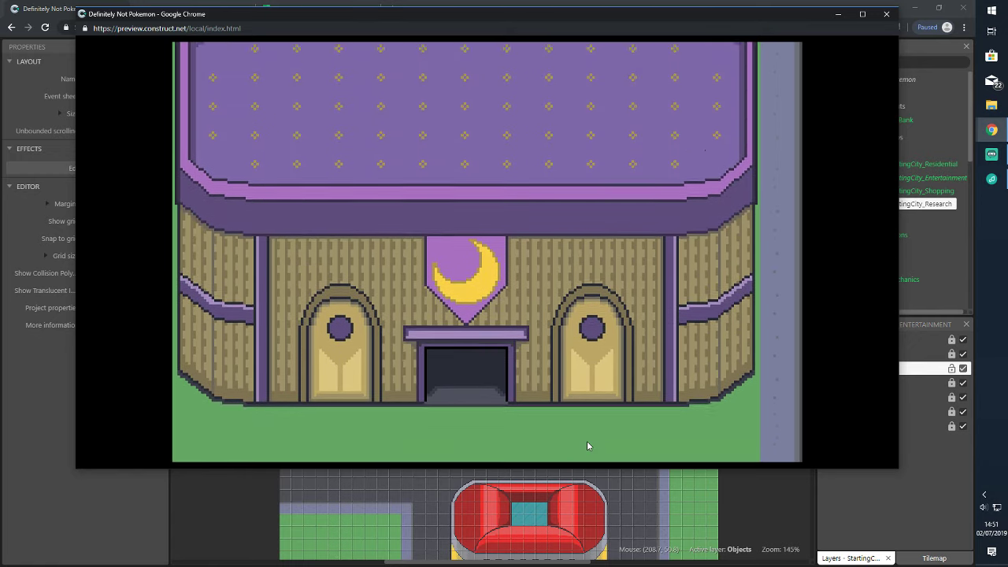
key(Up)
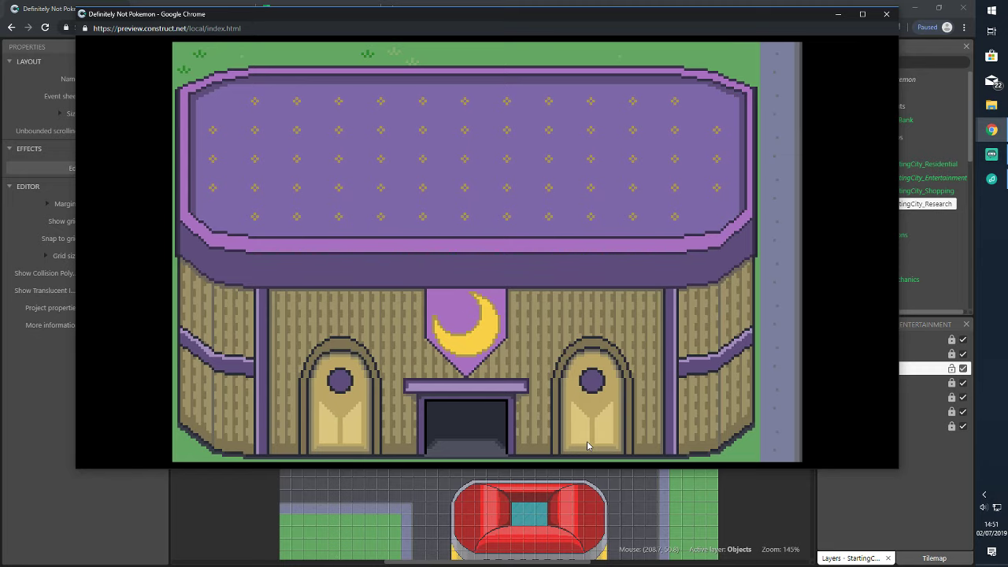
key(Right)
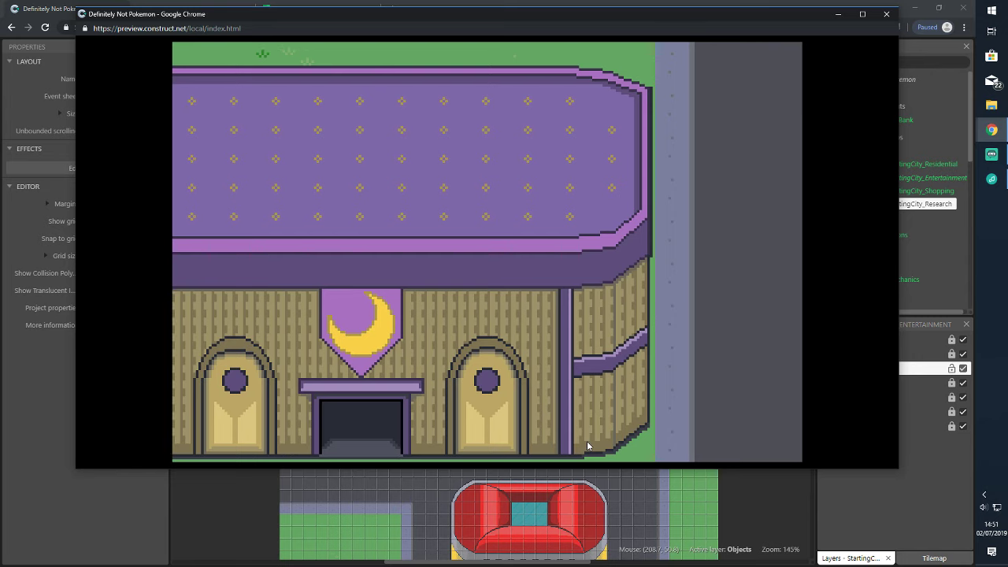
key(Right)
key(Down)
key(Left)
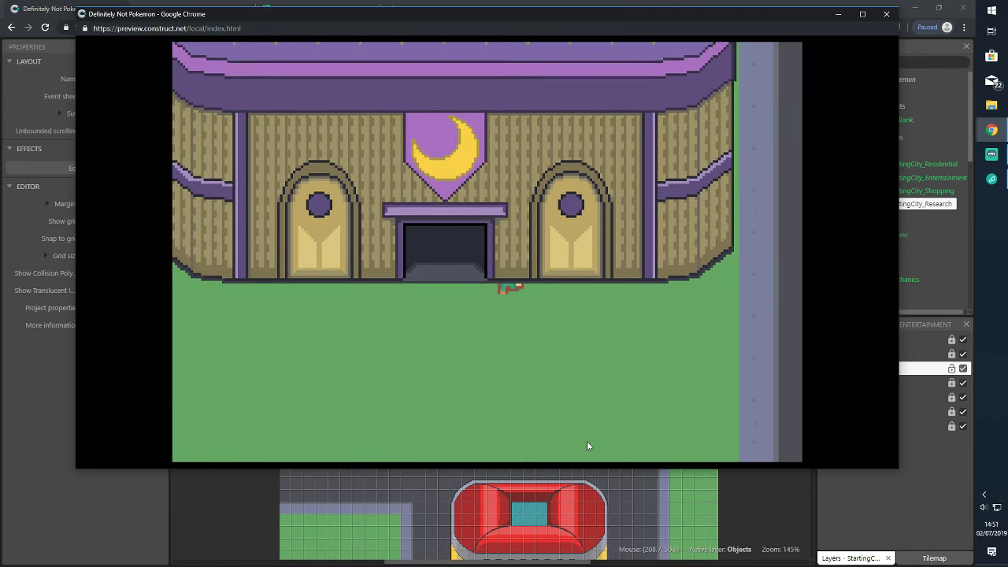
key(Up)
Walk the player out from behind the moon building and around its front
key(Down)
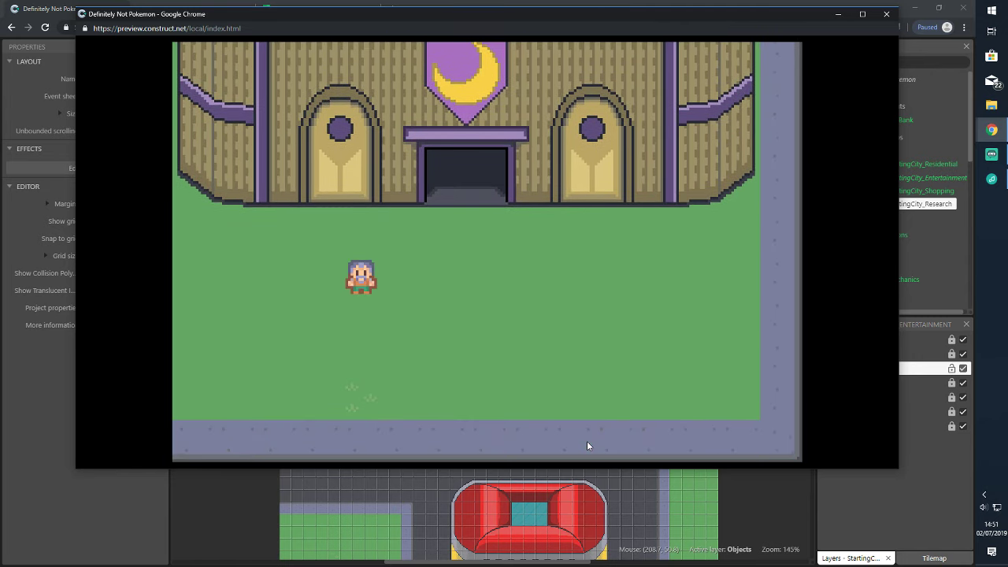
key(Up)
key(Right)
key(Down)
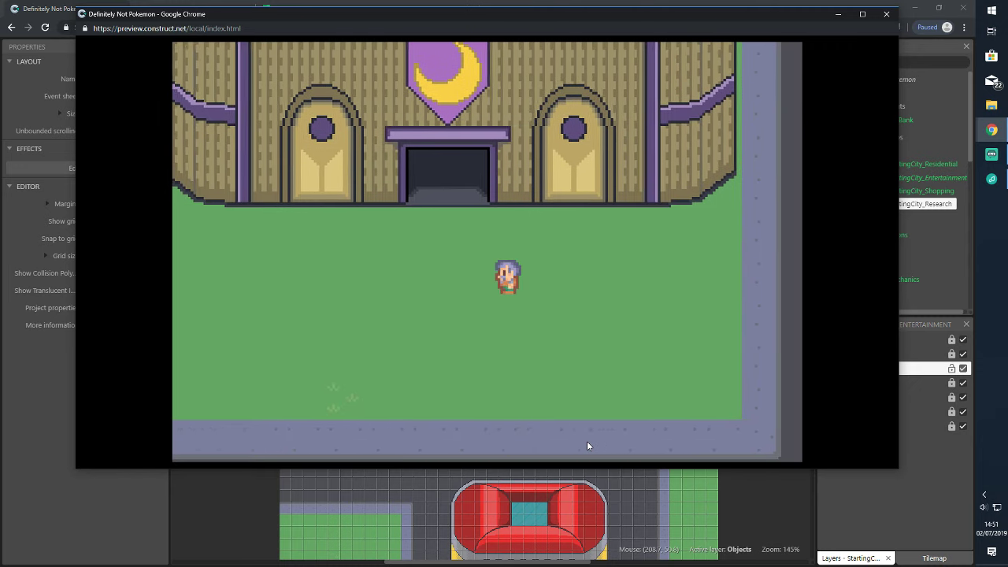
key(Left)
key(Up)
key(Down)
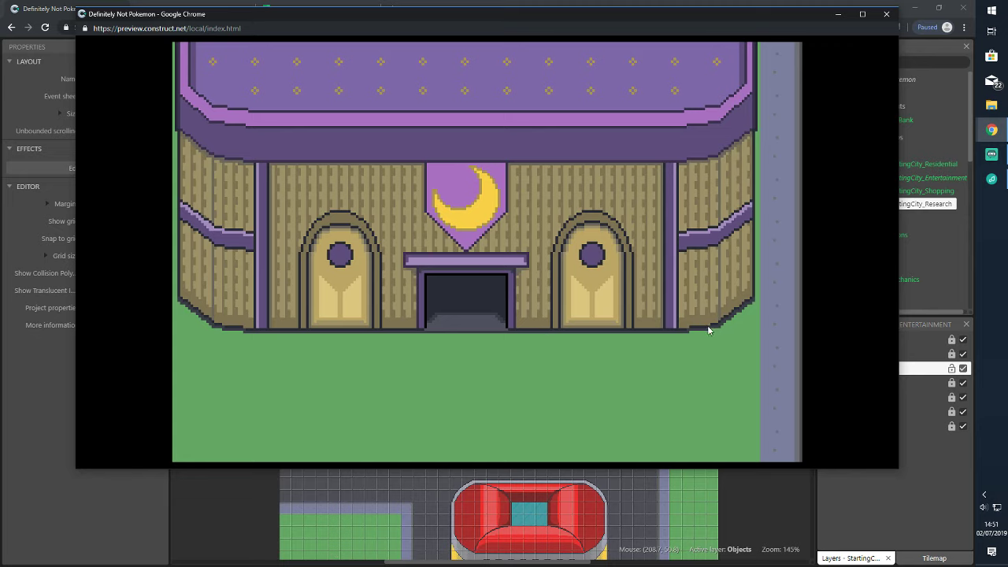
Walk the player to the building door, then up the road into the next map
key(Up)
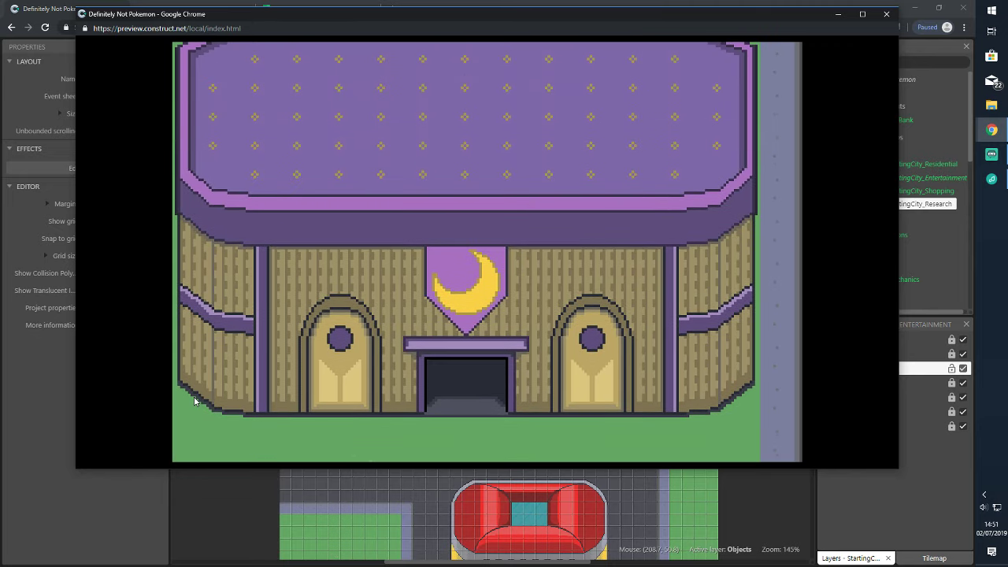
key(Down)
key(Right)
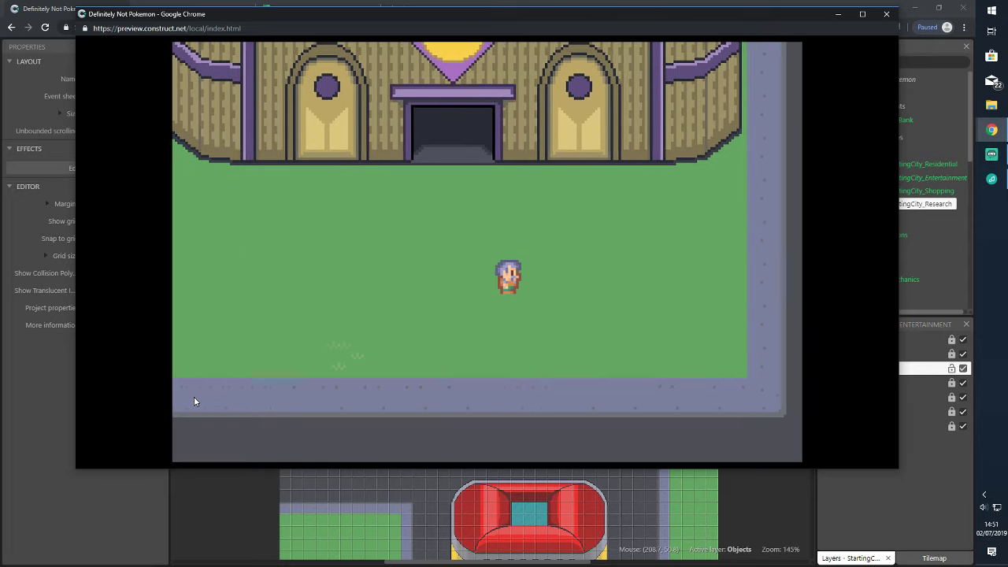
key(Up)
key(Right)
key(Up)
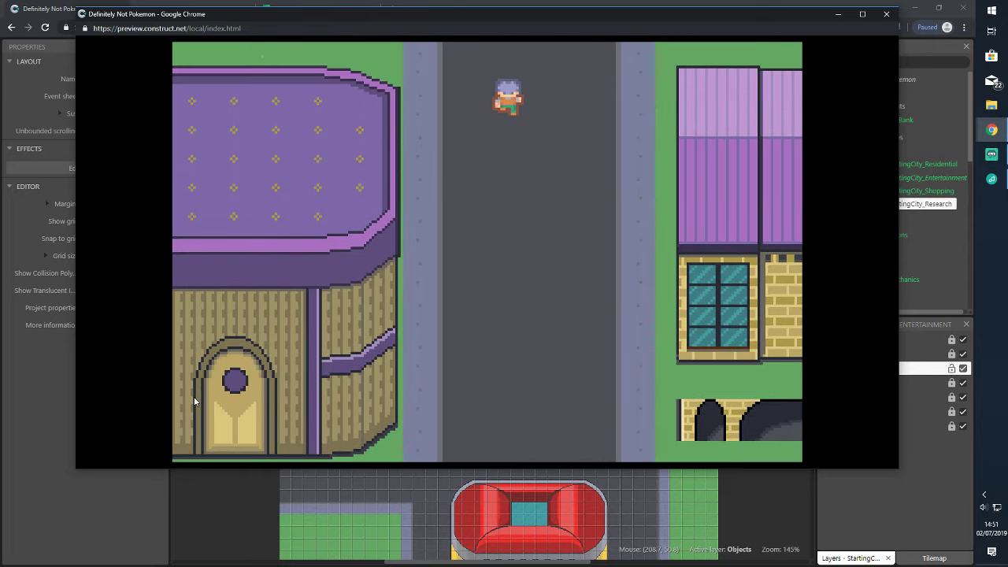
key(Down)
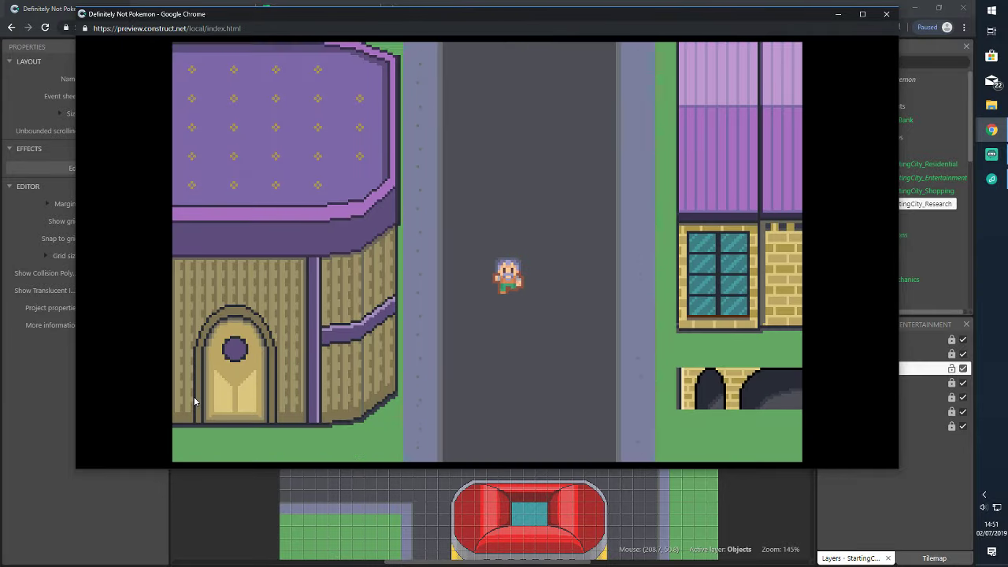
Walk the player down the new street toward the red-roofed building
key(Right)
key(Left)
key(Right)
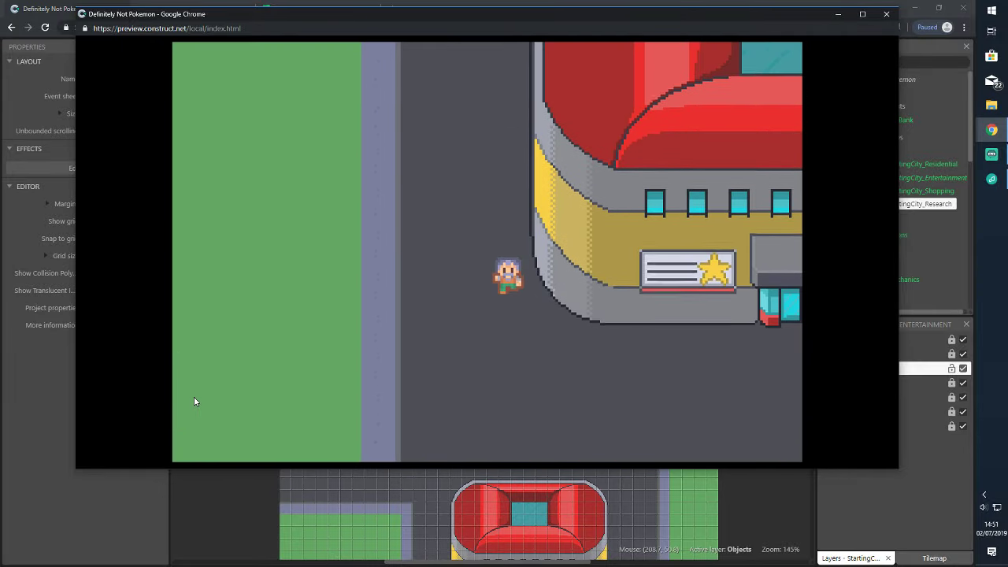
key(Right)
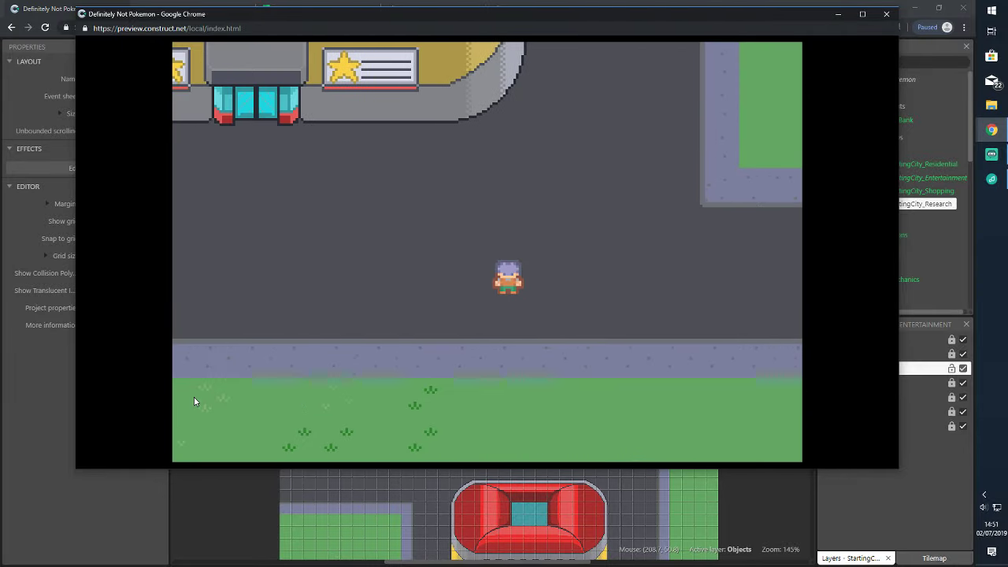
key(Up)
key(Left)
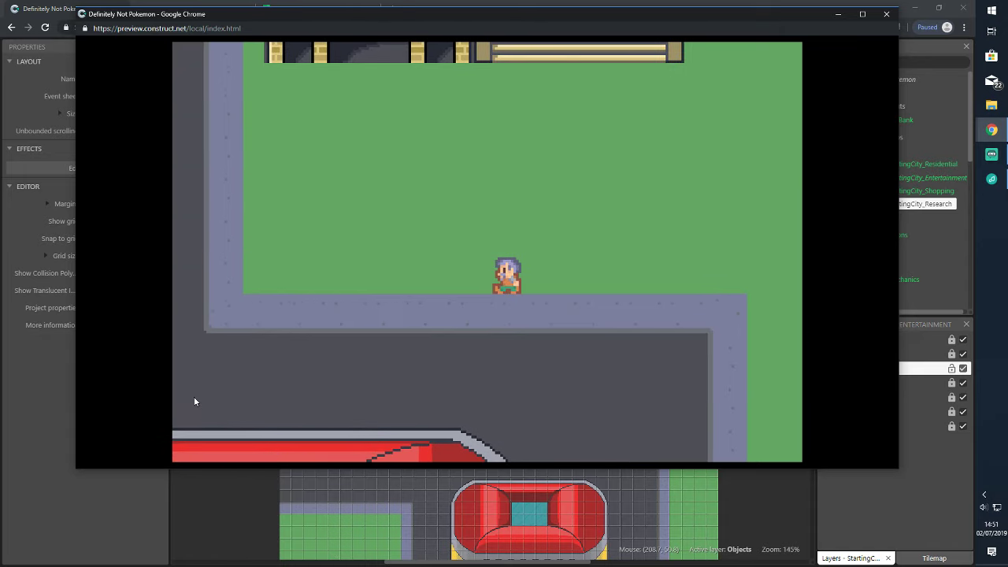
key(Right)
key(Up)
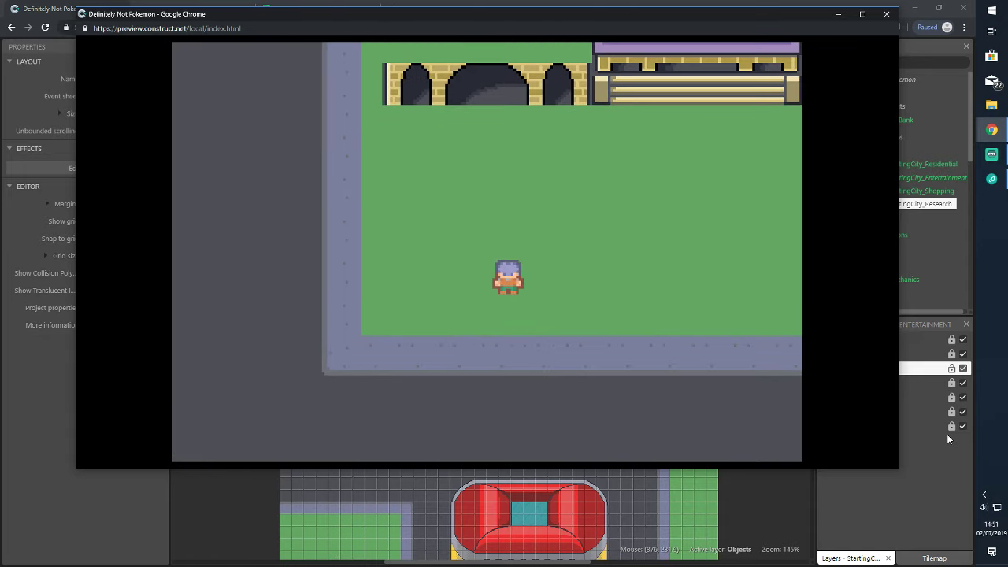
Close the game preview to return to the StartingCity_Entertainment layout
click(886, 13)
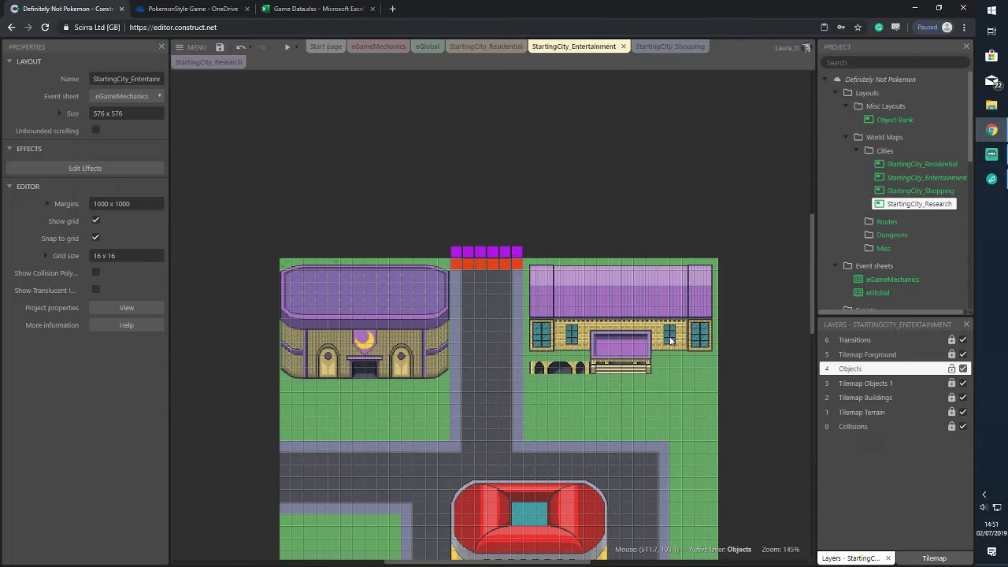
scroll(716, 354, down, 1)
scroll(709, 360, down, 2)
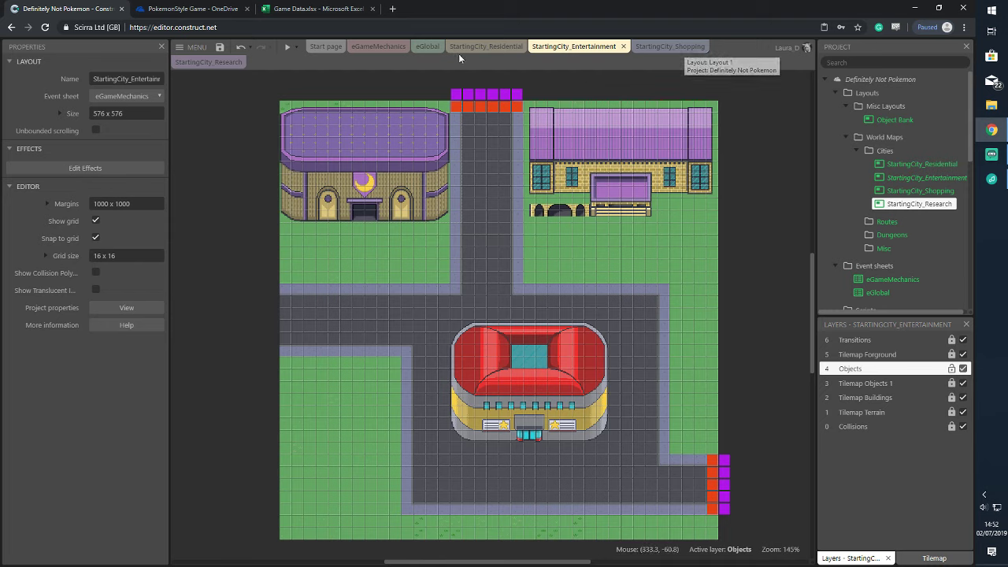
Show the eGameMechanics event sheet scrolled to the Layout Changes > Area Changes group
click(378, 47)
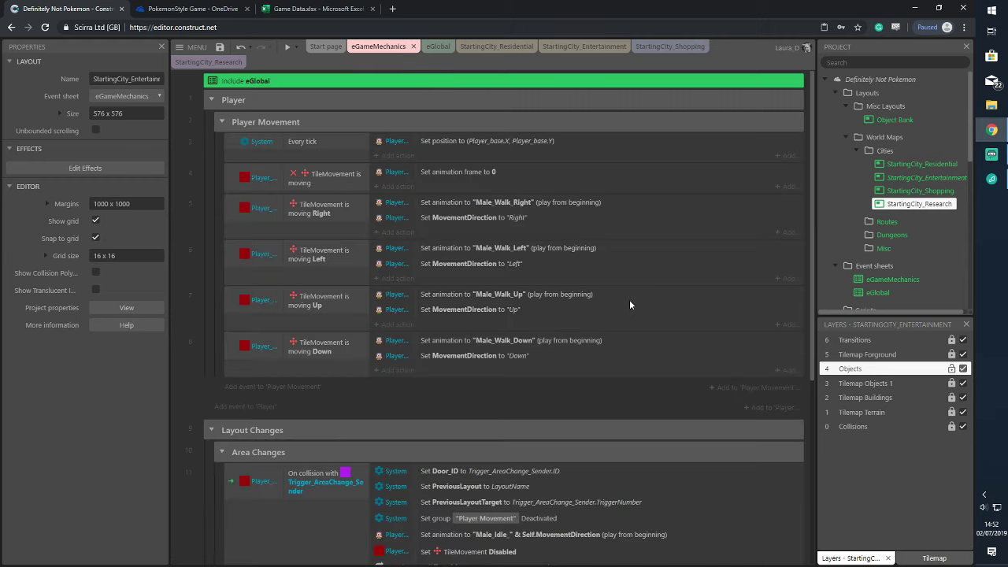
scroll(629, 299, down, 5)
scroll(463, 327, down, 1)
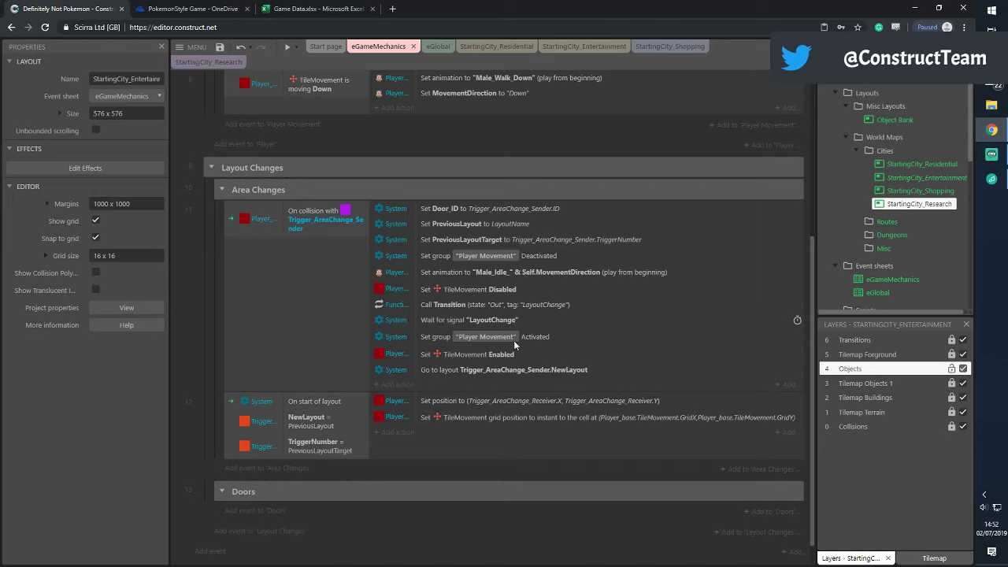
scroll(932, 183, down, 2)
scroll(930, 183, up, 1)
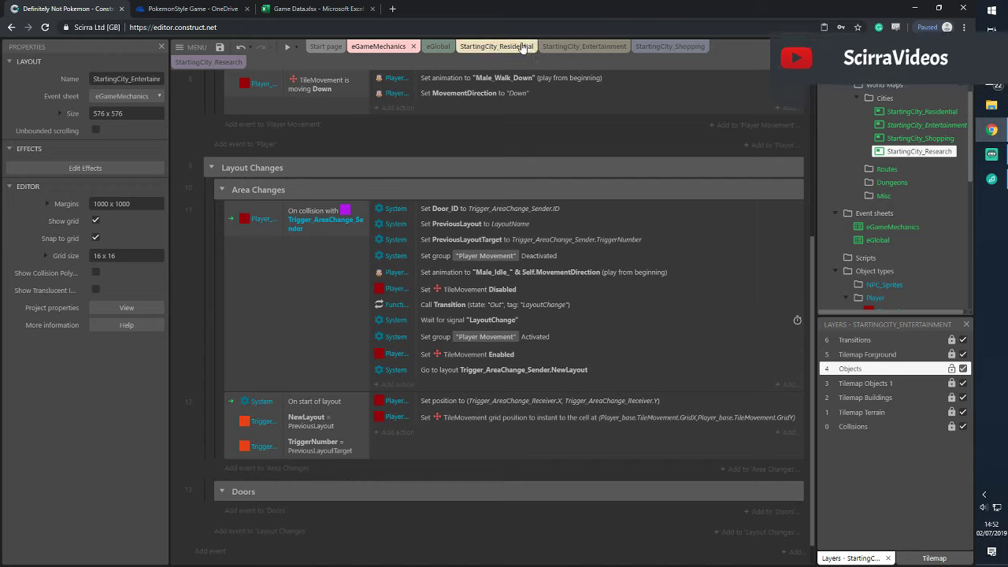
Add a subfolder named Exterior under the Cities folder
right_click(881, 105)
click(901, 130)
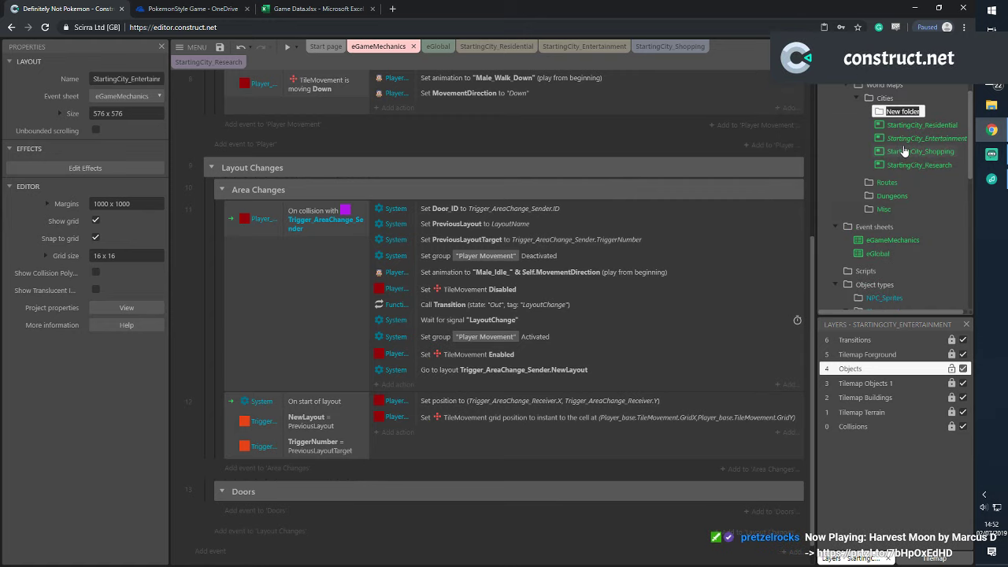
text(Exc)
key(BackSpace)
text(t)
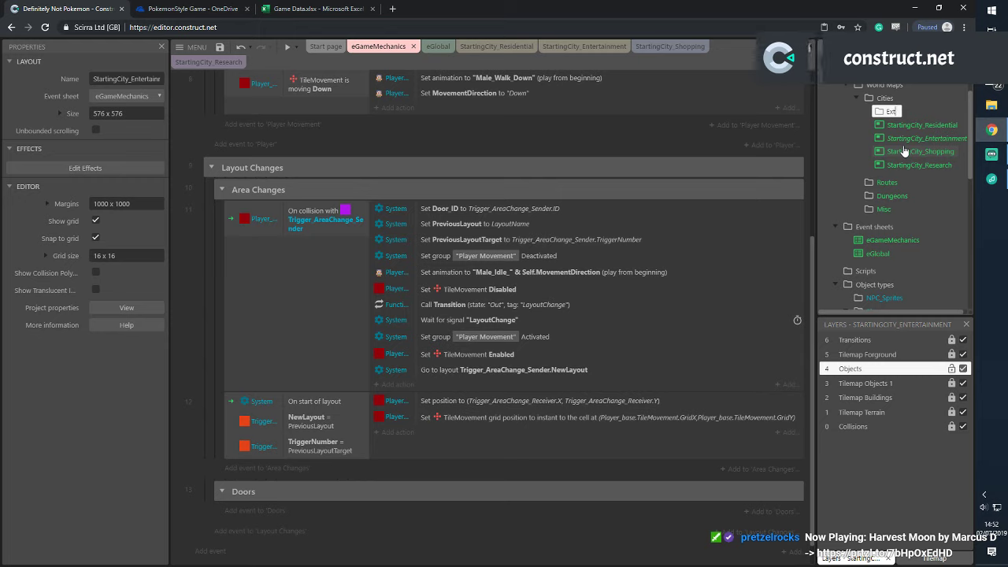
text(erior)
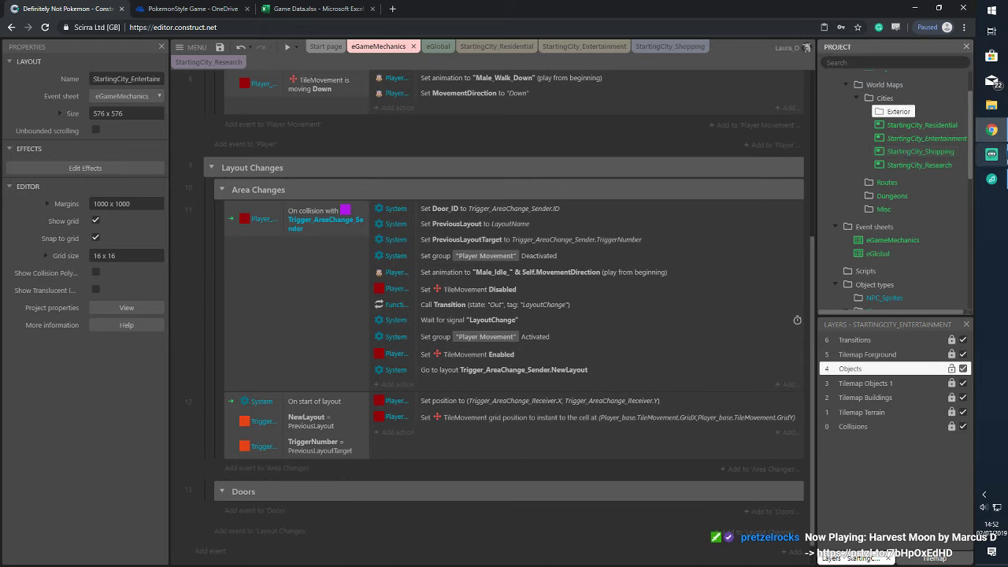
click(921, 124)
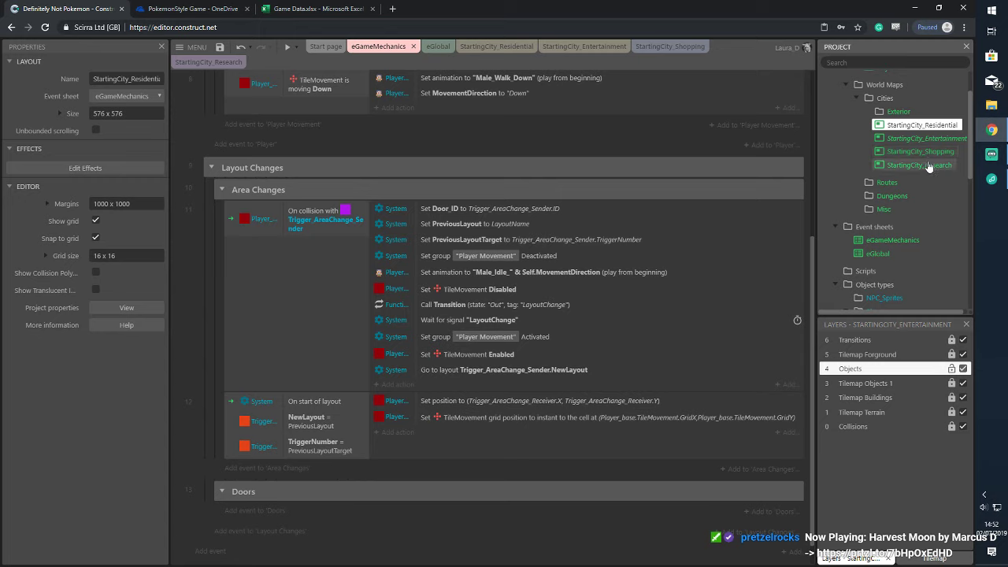
Move the four StartingCity layouts into Exterior and expand World Maps > Cities
shift+click(918, 164)
drag(919, 164, 897, 112)
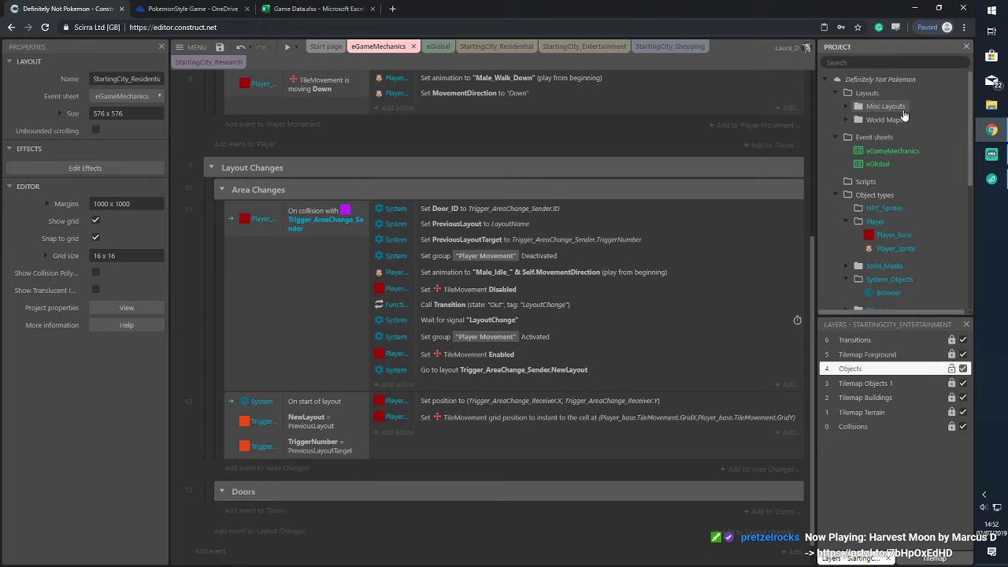
click(846, 120)
click(855, 132)
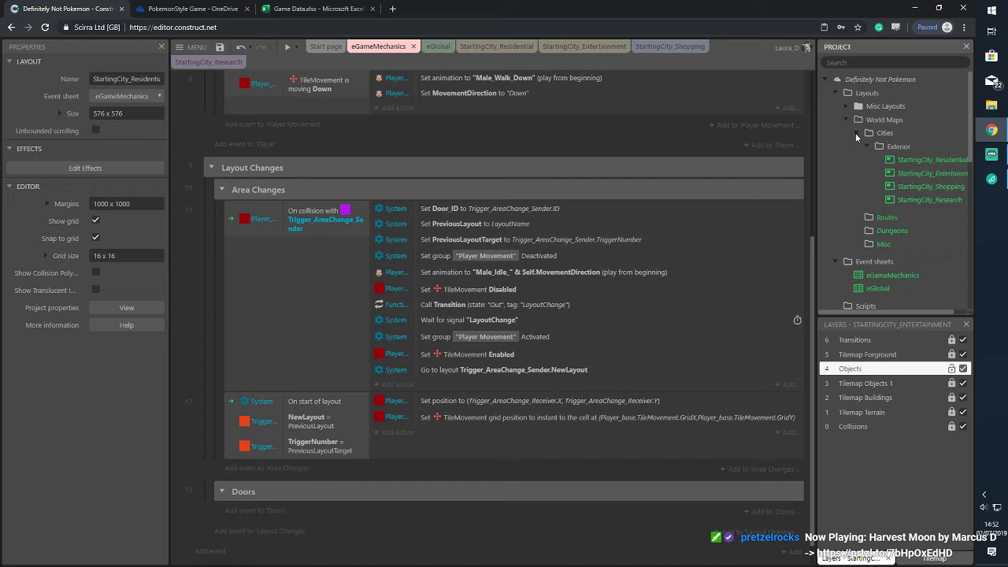
right_click(881, 132)
key(Escape)
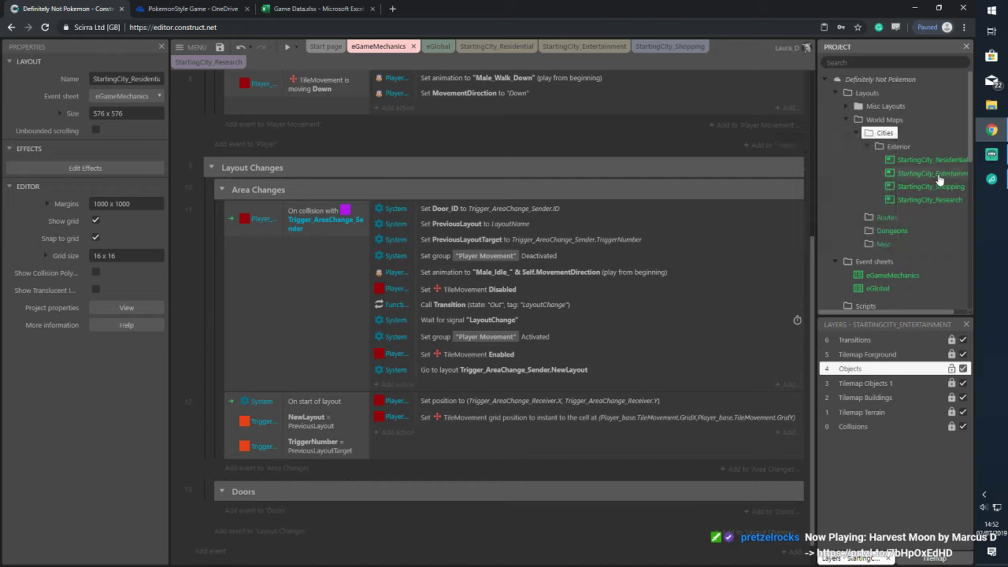
Add a second subfolder named Interior under Cities
right_click(881, 134)
click(819, 161)
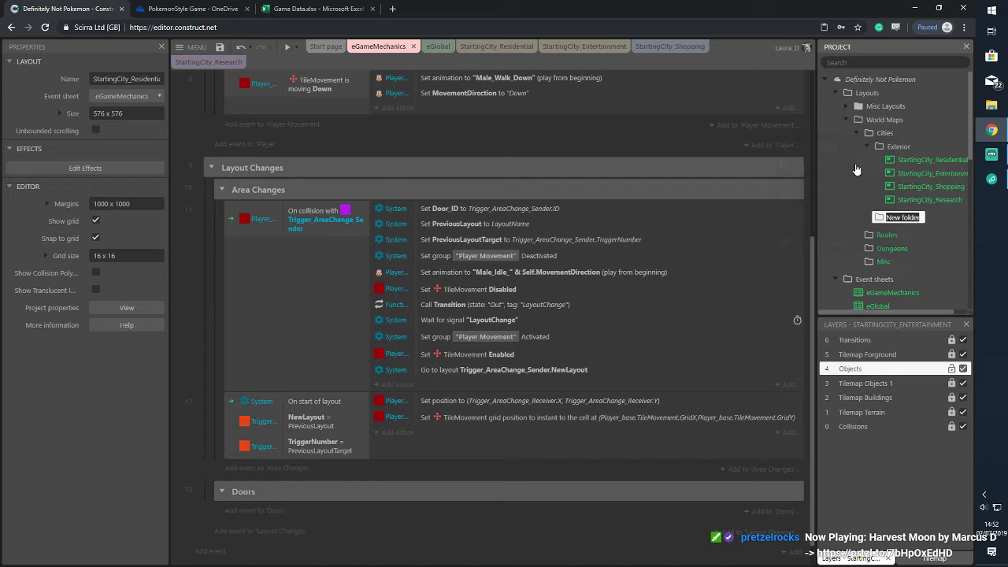
text(Interior)
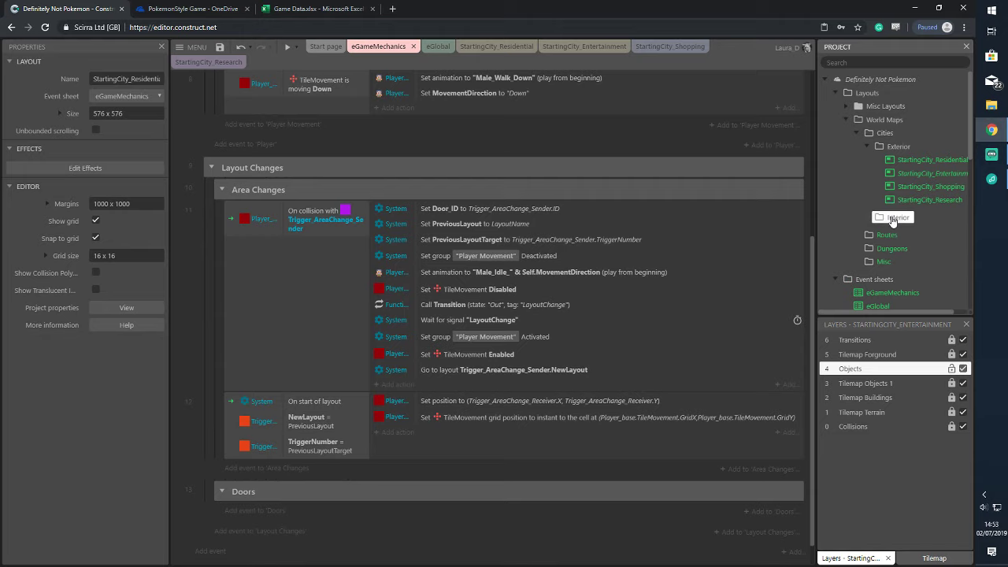
right_click(911, 215)
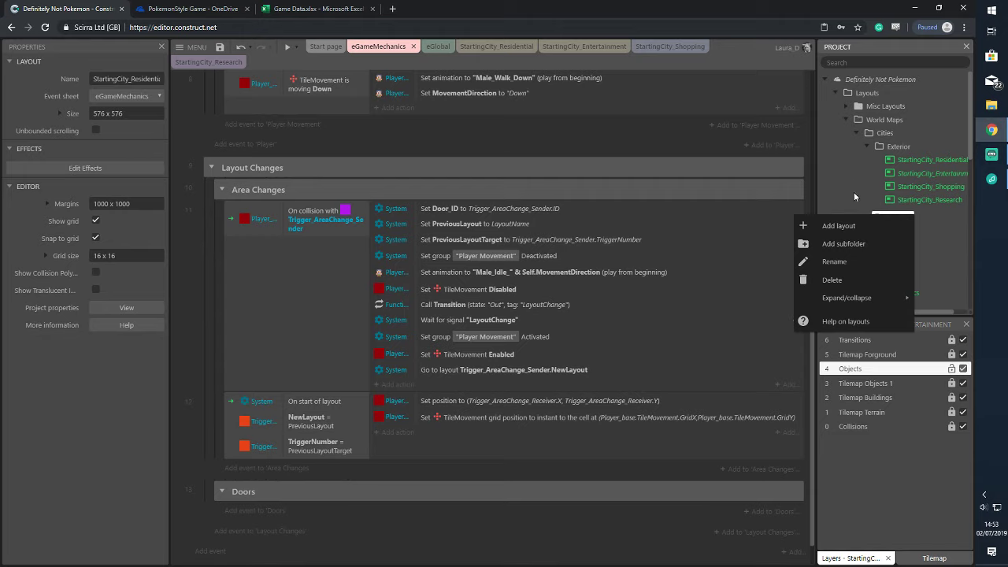
Add a new 480 x 320 layout, Layout 1, inside the Interior folder without an event sheet
click(838, 226)
click(472, 336)
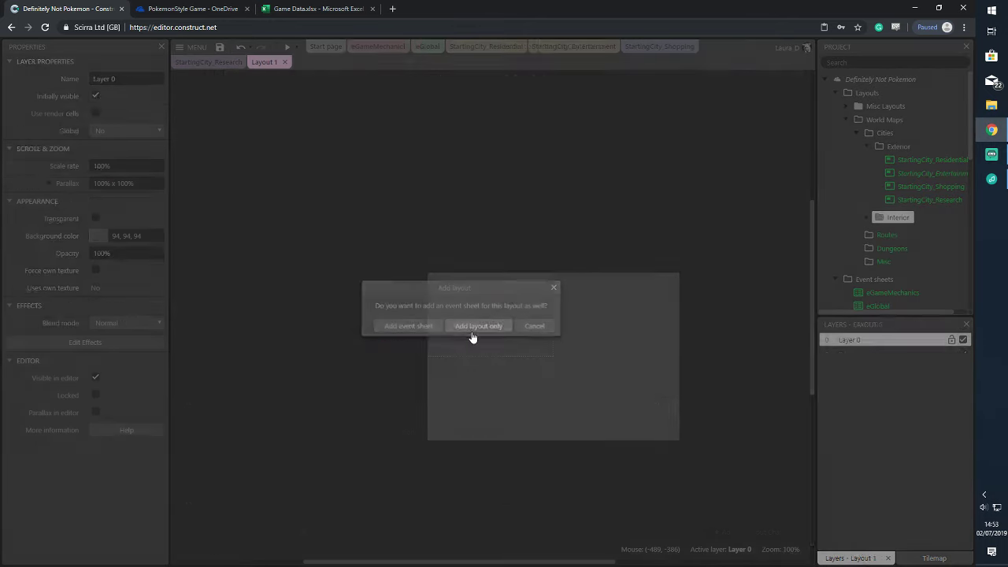
click(152, 113)
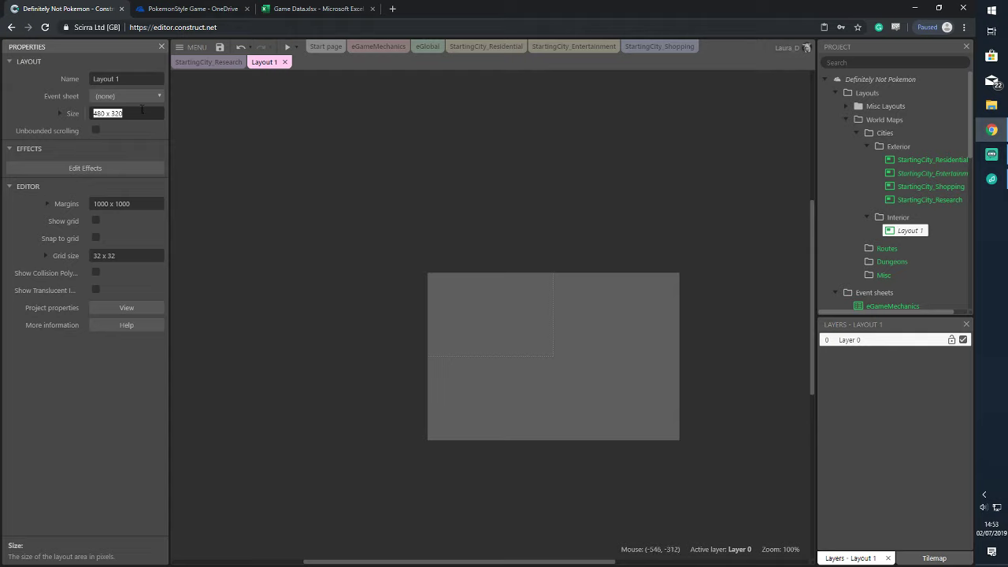
click(323, 115)
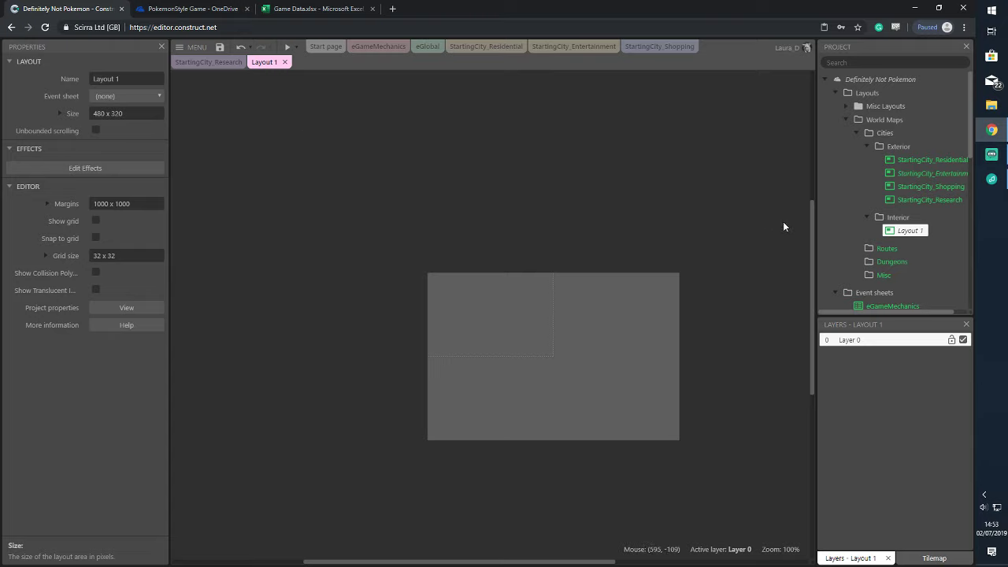
scroll(785, 220, down, 2)
scroll(712, 244, up, 1)
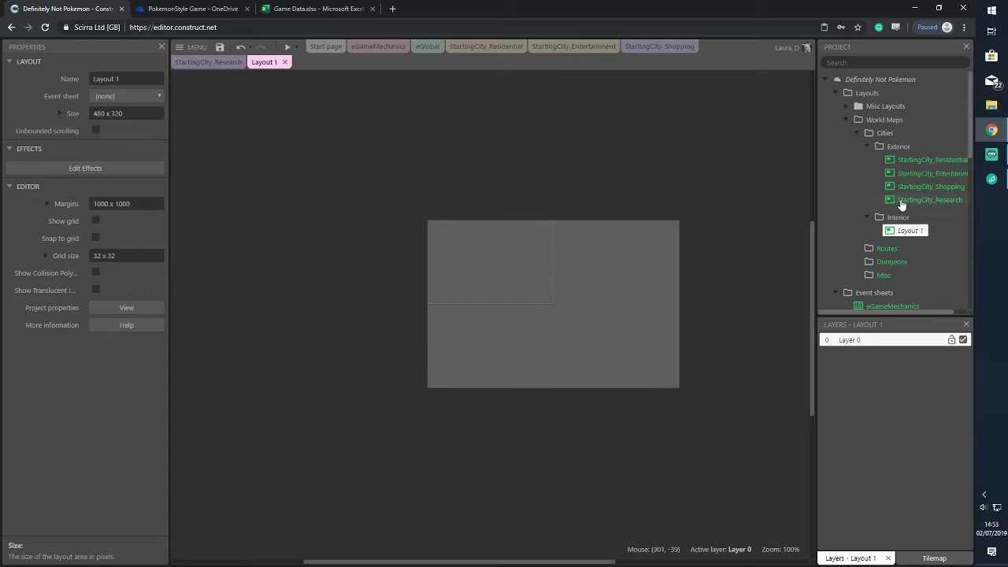
scroll(901, 203, down, 5)
scroll(902, 203, up, 1)
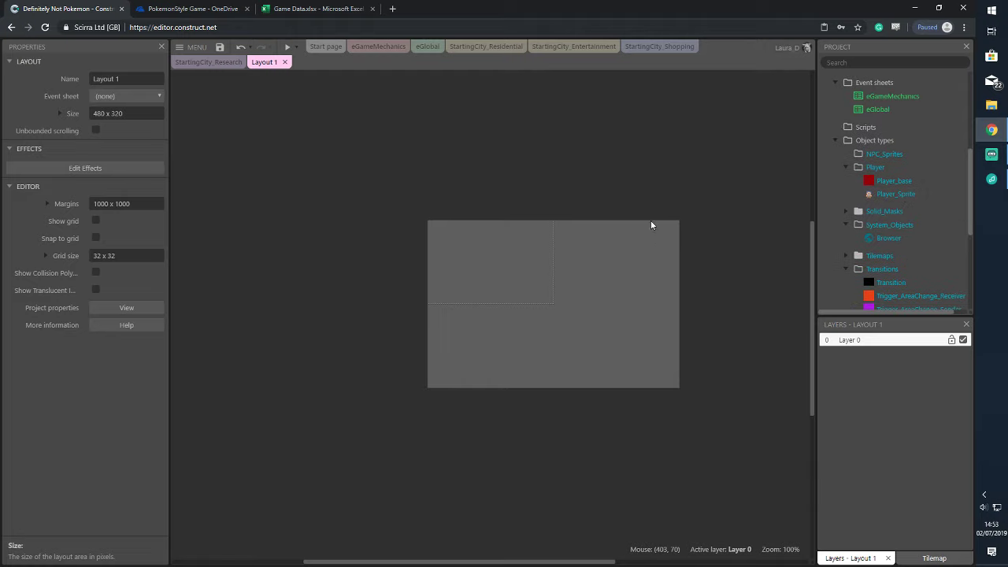
Insert a Tiled Background into Layout 1 and flood-fill its tile image teal
double_click(649, 192)
scroll(481, 292, down, 2)
scroll(465, 297, down, 1)
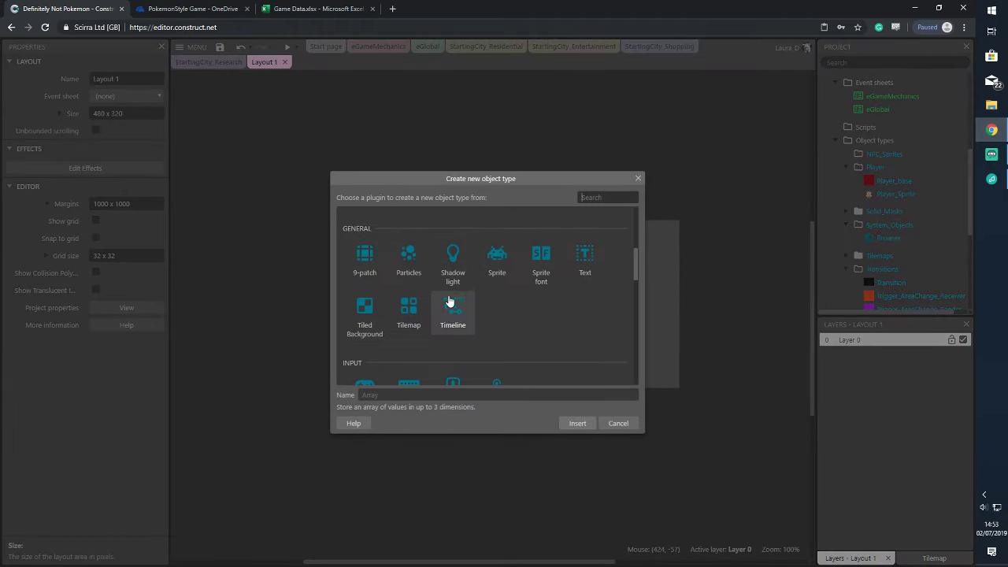
click(364, 313)
click(578, 425)
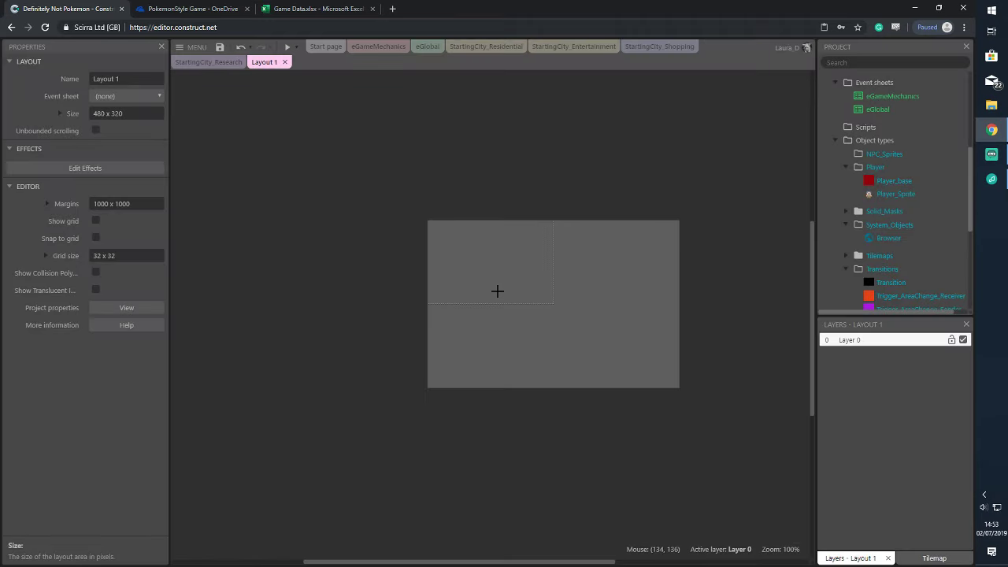
click(497, 292)
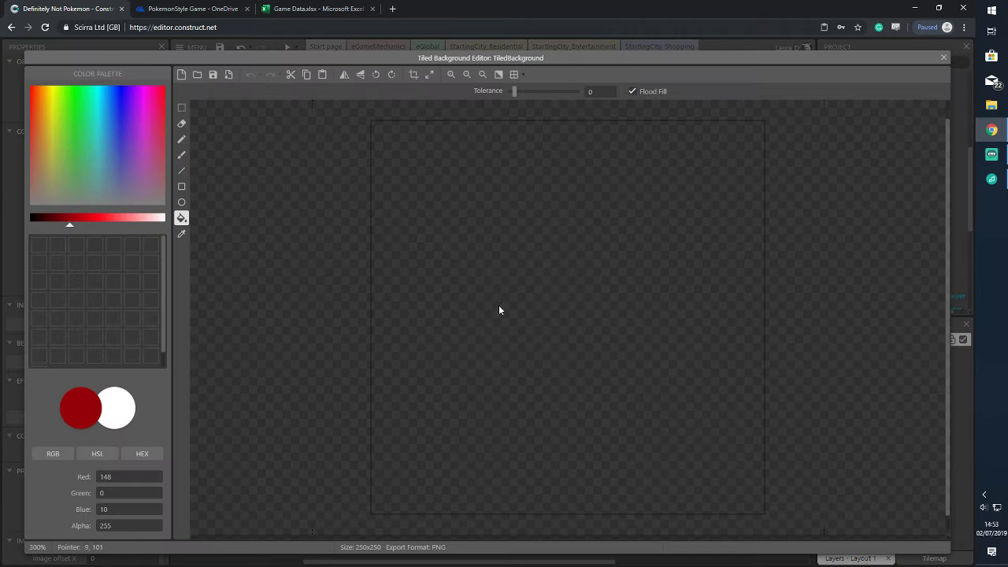
click(144, 113)
click(438, 213)
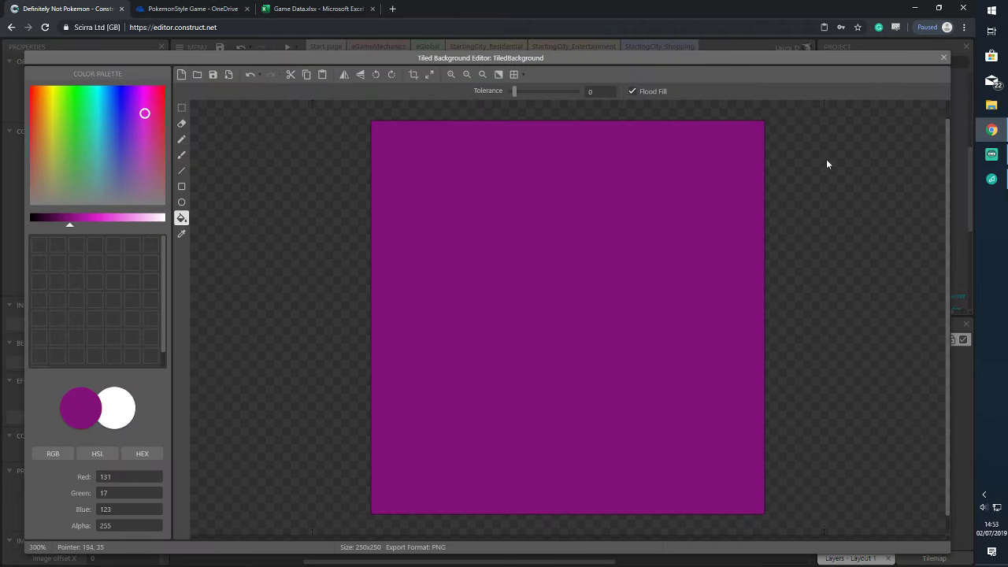
click(99, 104)
click(508, 202)
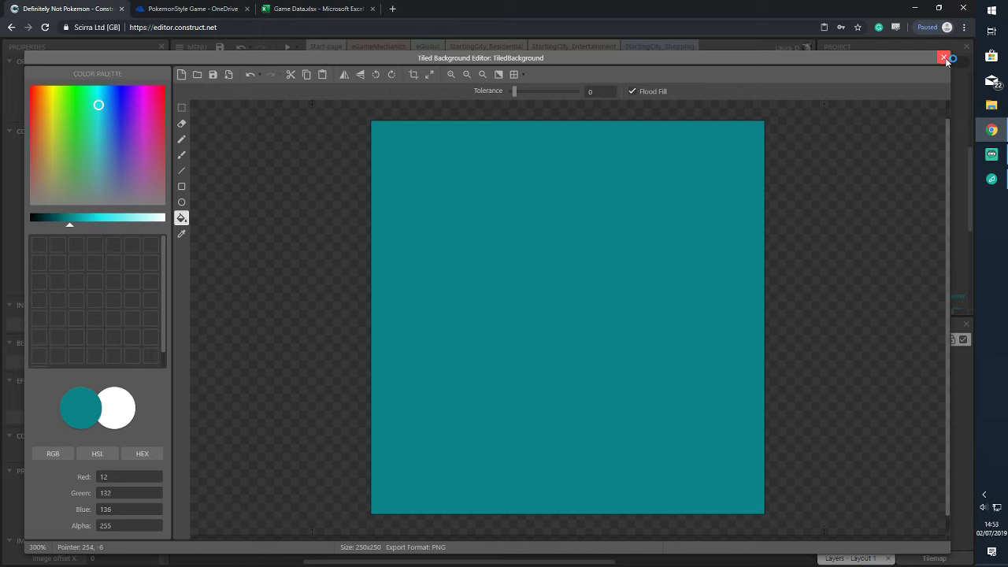
click(944, 56)
Turn on Show grid and fit the teal background at 0,0 covering 480 x 320
drag(514, 320, 448, 255)
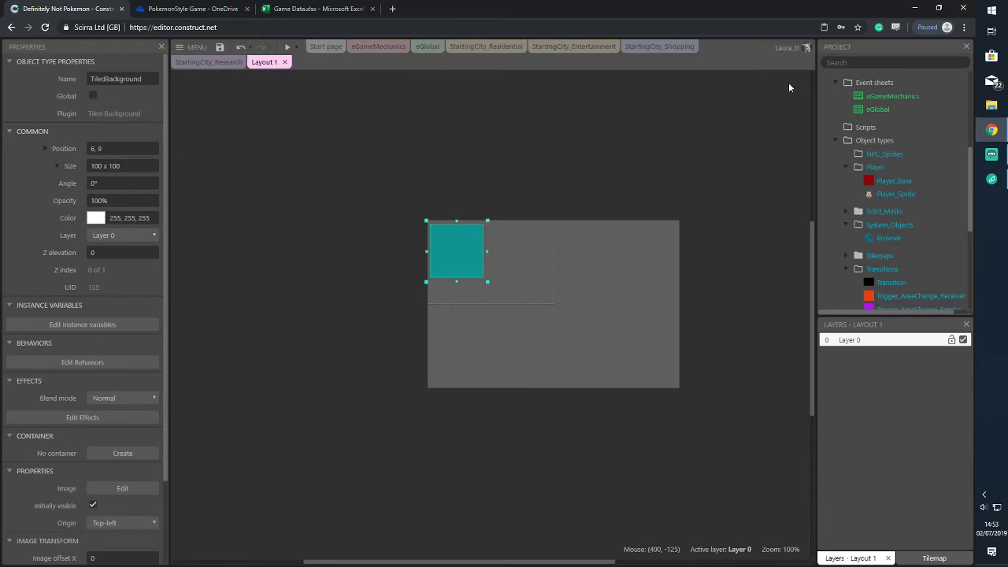
scroll(906, 158, up, 3)
click(909, 131)
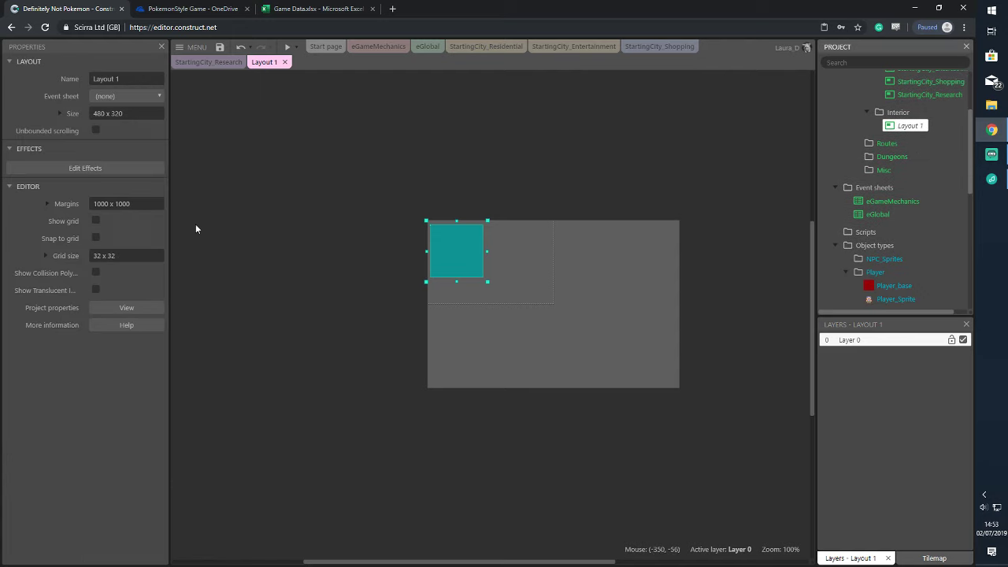
click(95, 221)
click(466, 248)
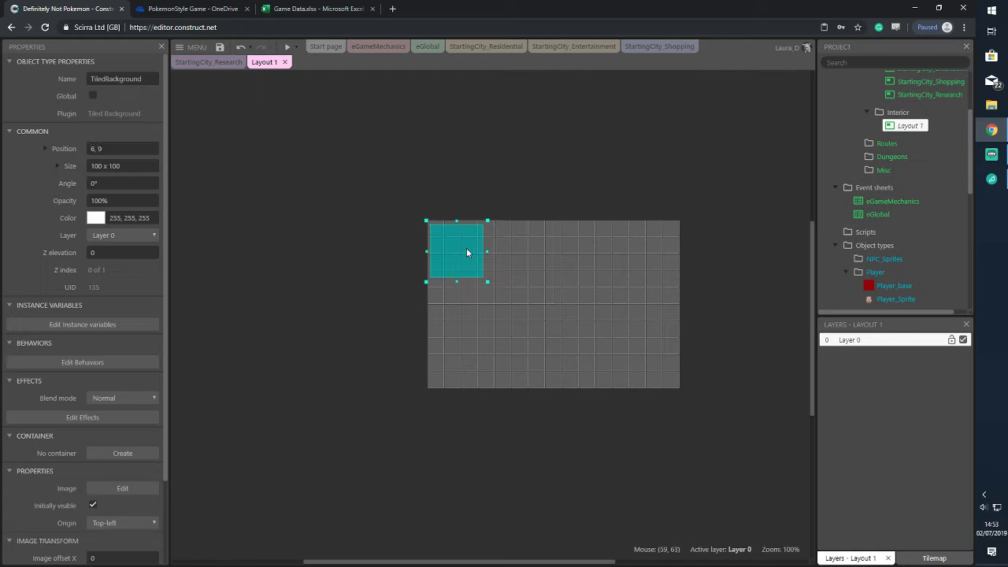
drag(466, 248, 454, 246)
drag(485, 280, 674, 385)
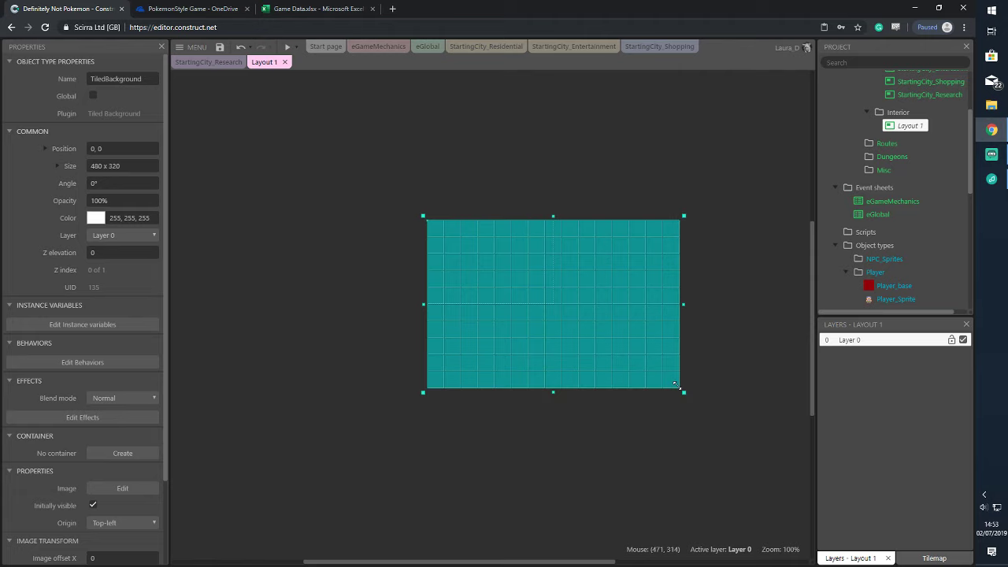
click(509, 161)
click(557, 269)
click(584, 189)
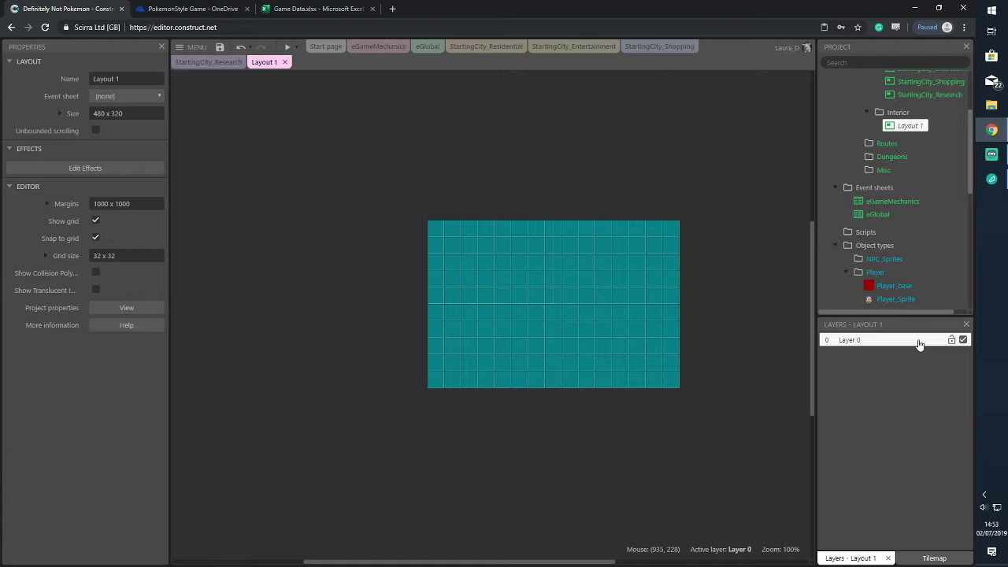
Delete Layout 1 from the project
right_click(917, 126)
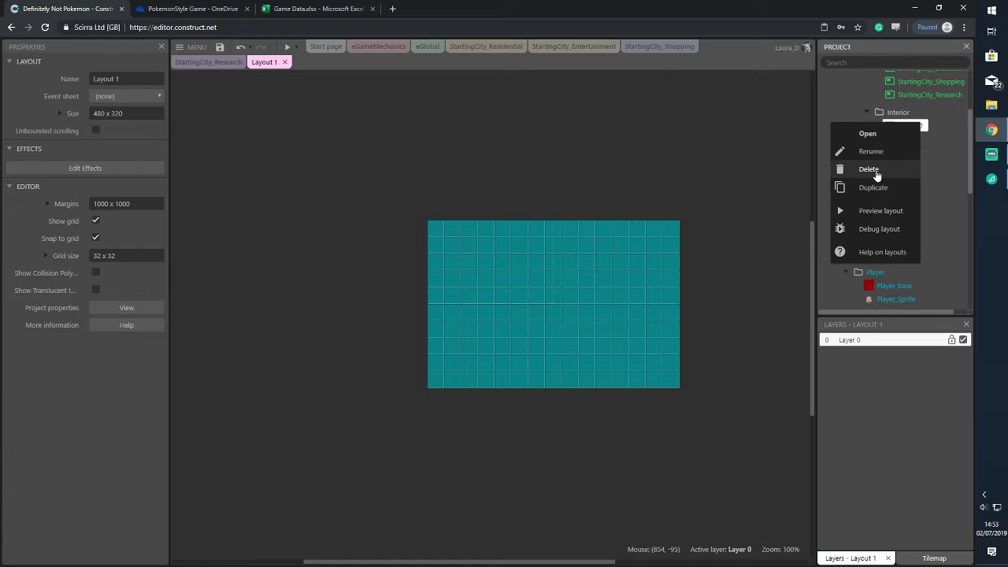
click(872, 170)
click(518, 318)
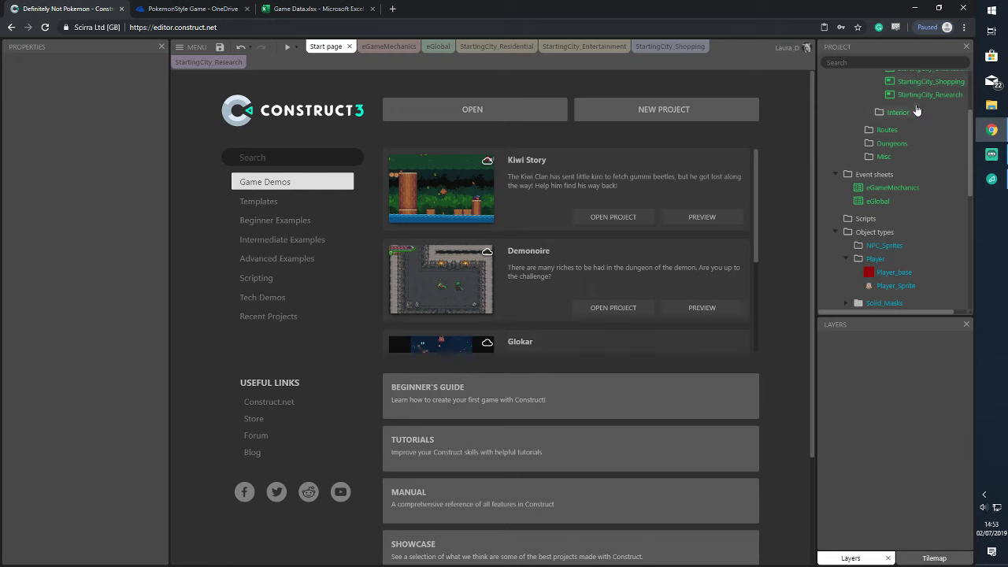
Duplicate StartingCity_Research, rename the copy InteriorTest, and file it under Interior
right_click(920, 95)
click(877, 160)
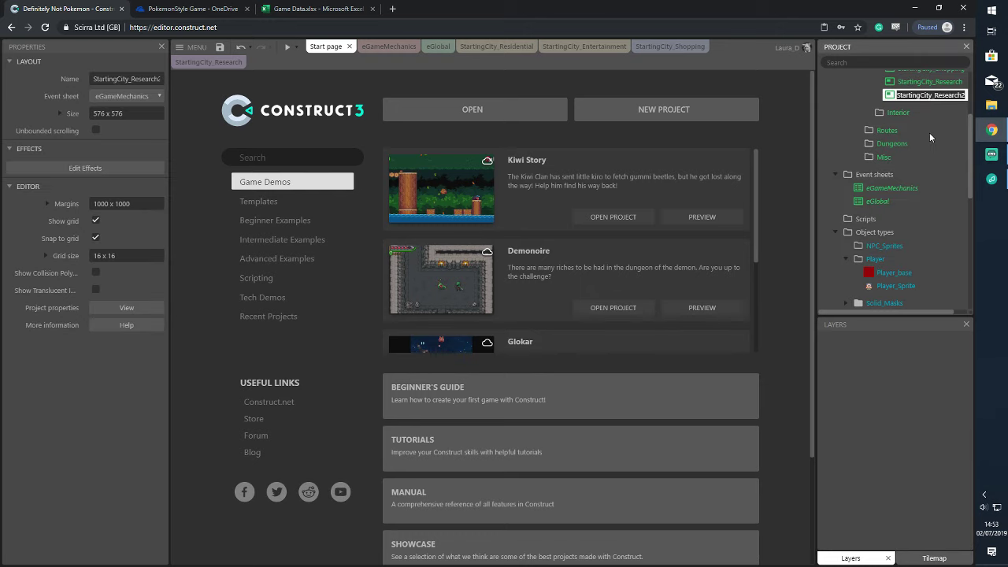
scroll(923, 138, up, 2)
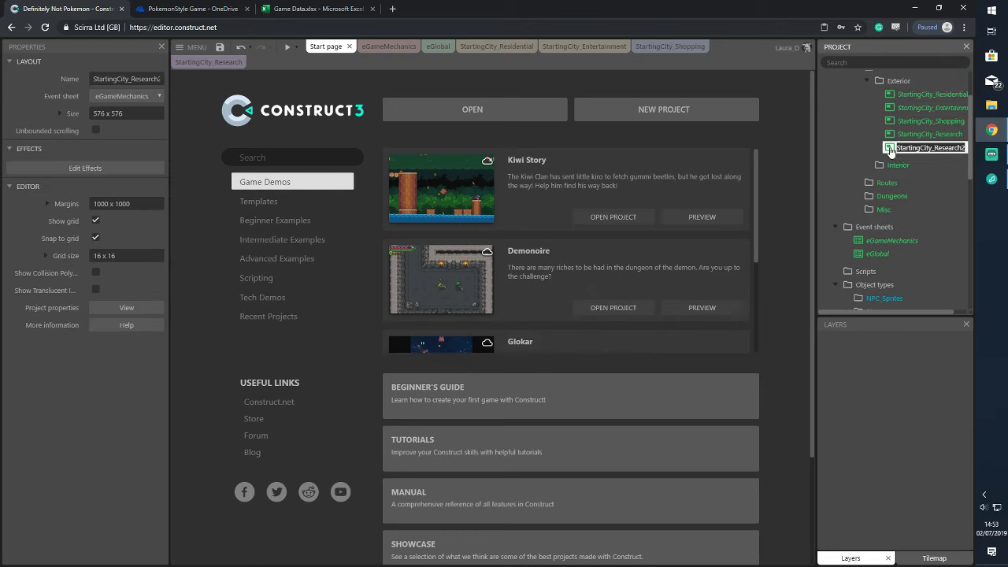
text(Inte)
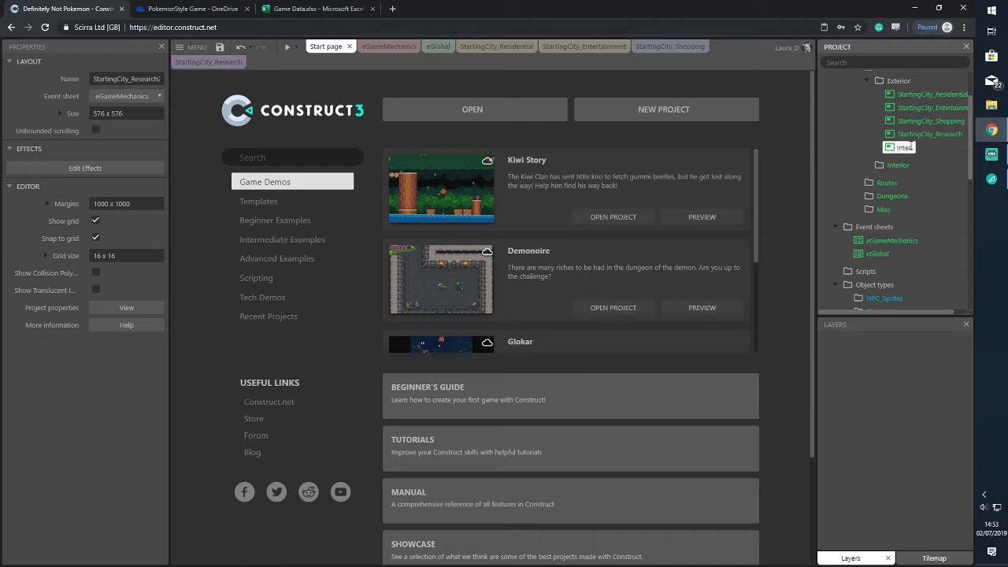
text(riorTest)
key(Return)
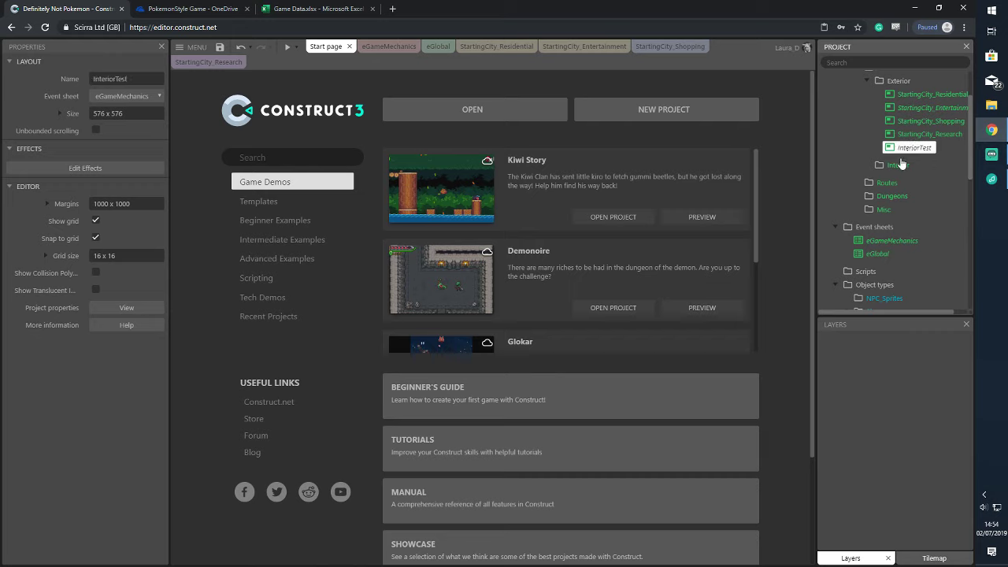
drag(901, 163, 899, 164)
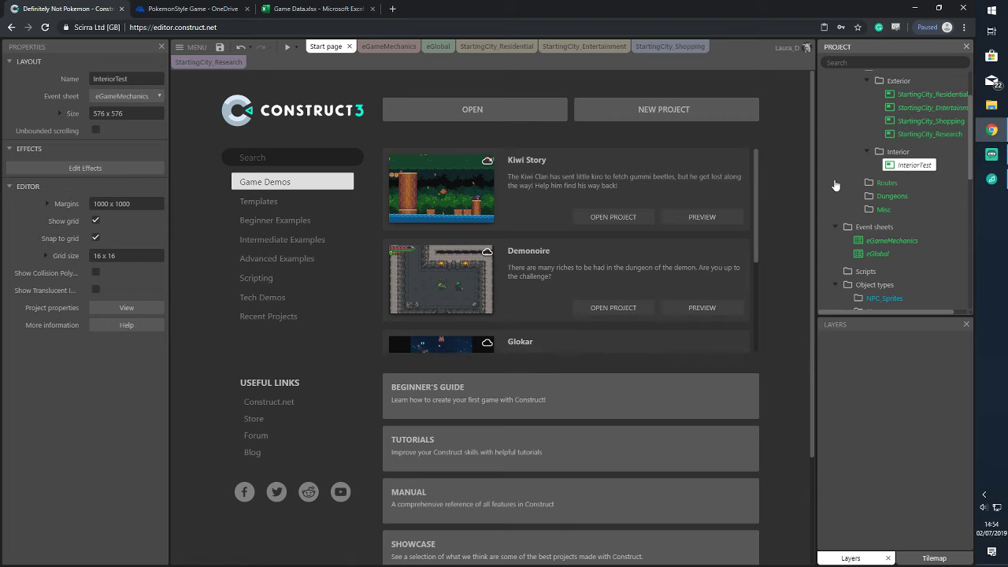
Open InteriorTest and delete the trigger sprites along its right and bottom edges
double_click(914, 165)
mouse_move(728, 209)
mouse_down()
mouse_move(771, 294)
mouse_move(753, 284)
mouse_up()
key(Delete)
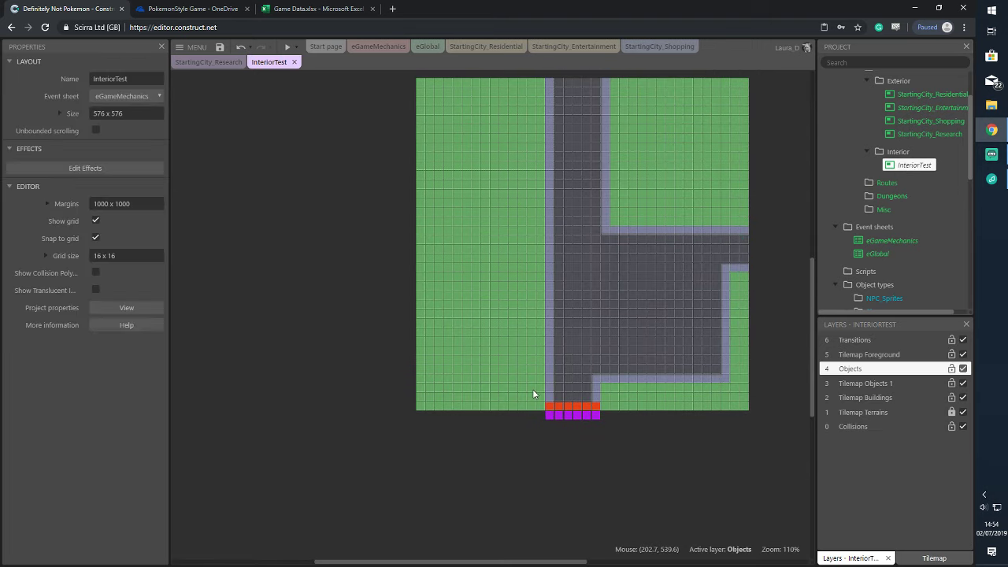
drag(532, 389, 620, 439)
key(Delete)
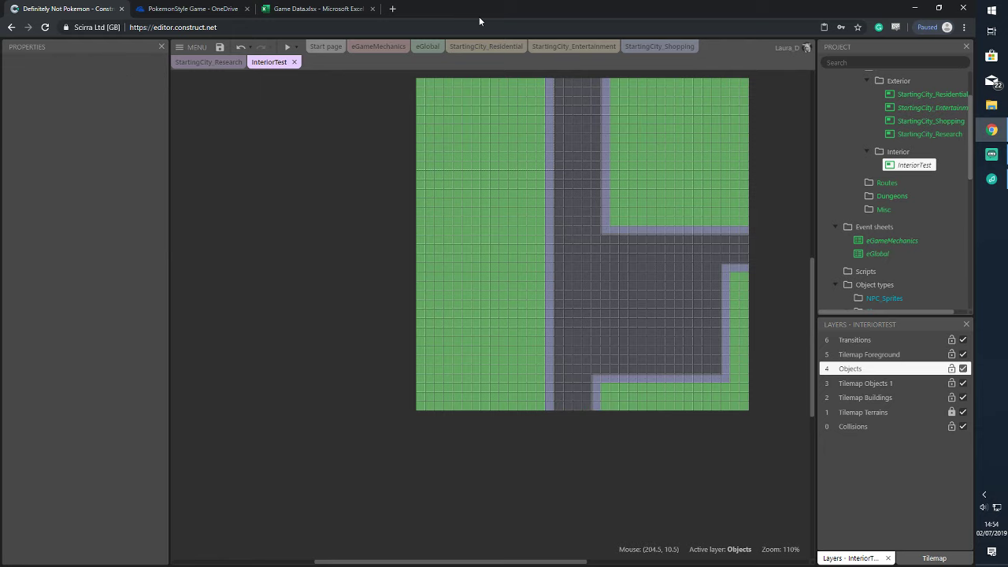
Delete the terrain tilemap on the Tilemap Terrains layer from InteriorTest
scroll(907, 204, down, 5)
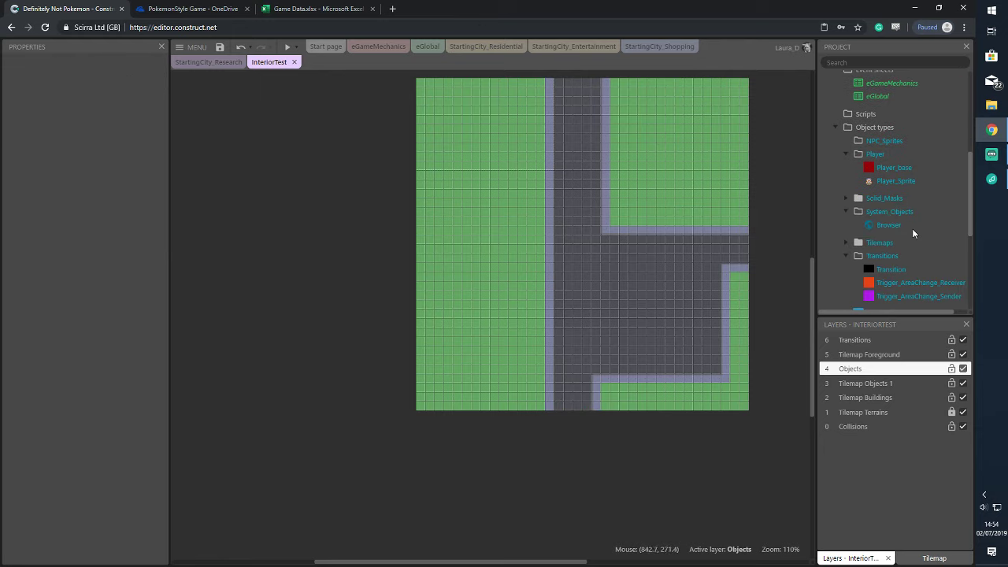
click(660, 224)
click(941, 412)
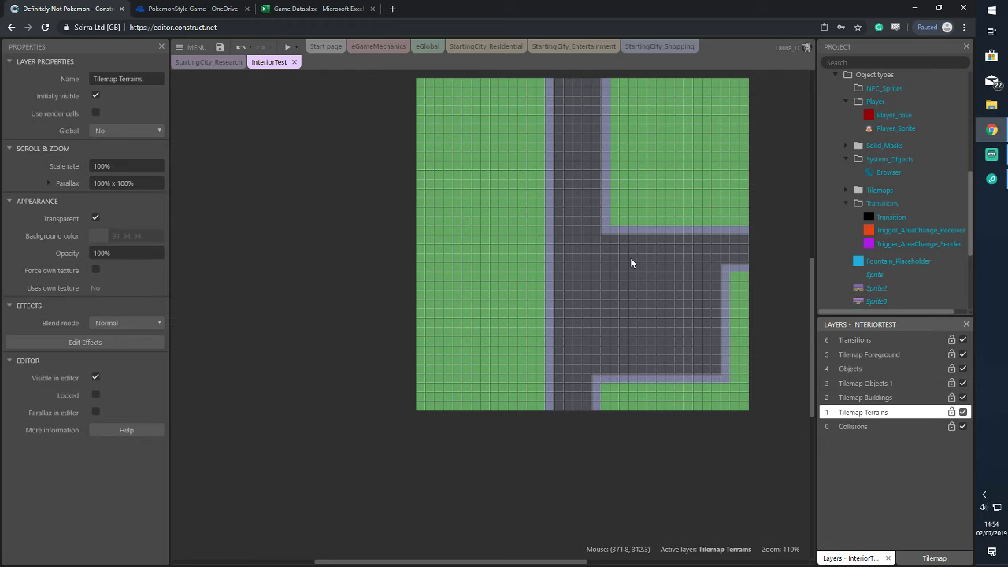
click(630, 257)
key(Delete)
scroll(413, 177, up, 3)
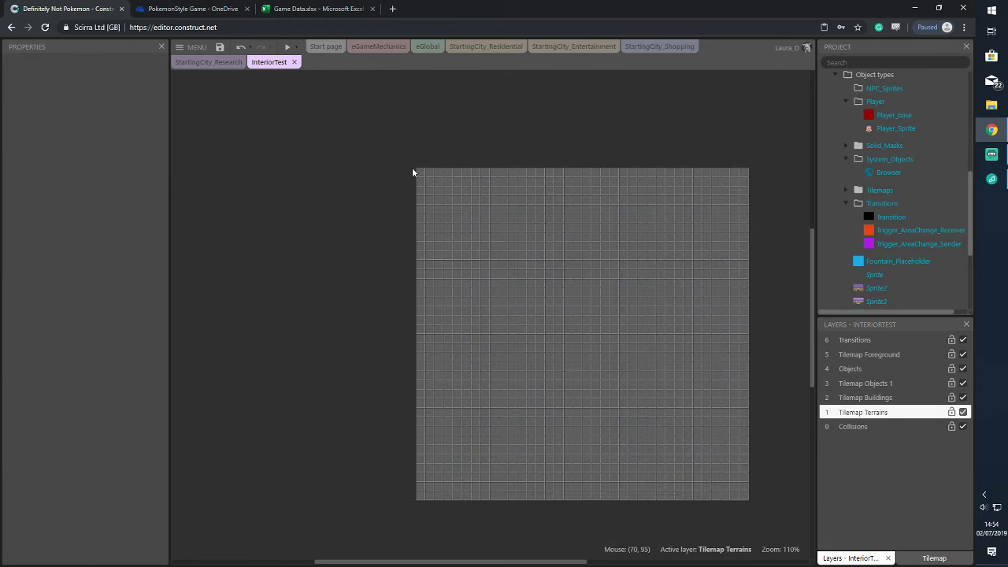
scroll(915, 230, up, 2)
scroll(921, 173, up, 4)
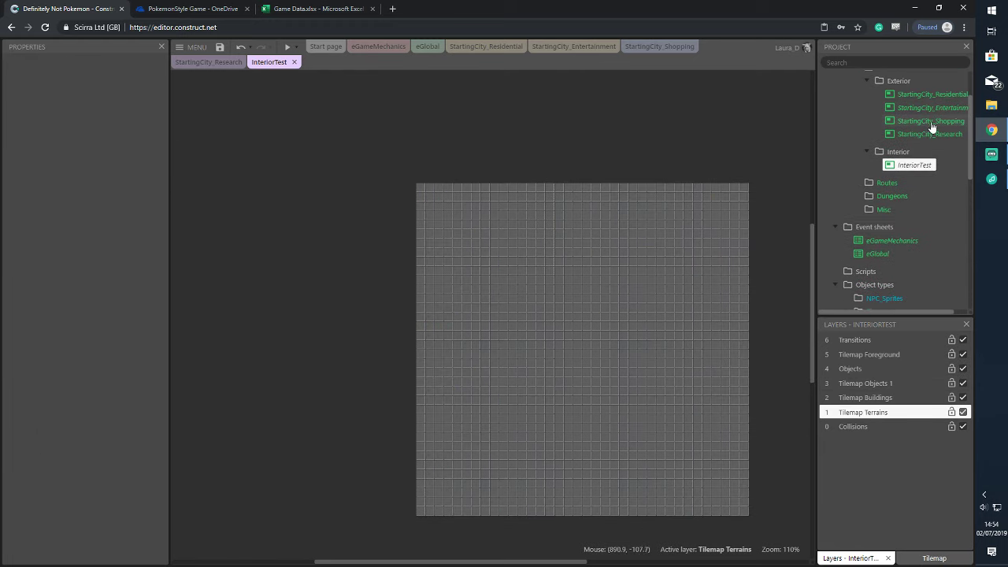
click(929, 133)
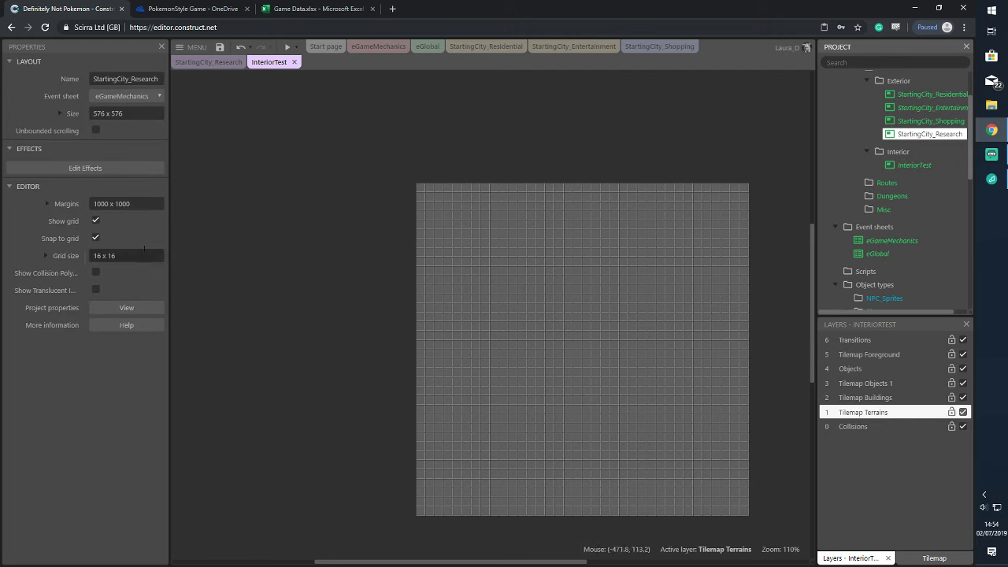
Set the InteriorTest layout size to 160 x 160
click(124, 113)
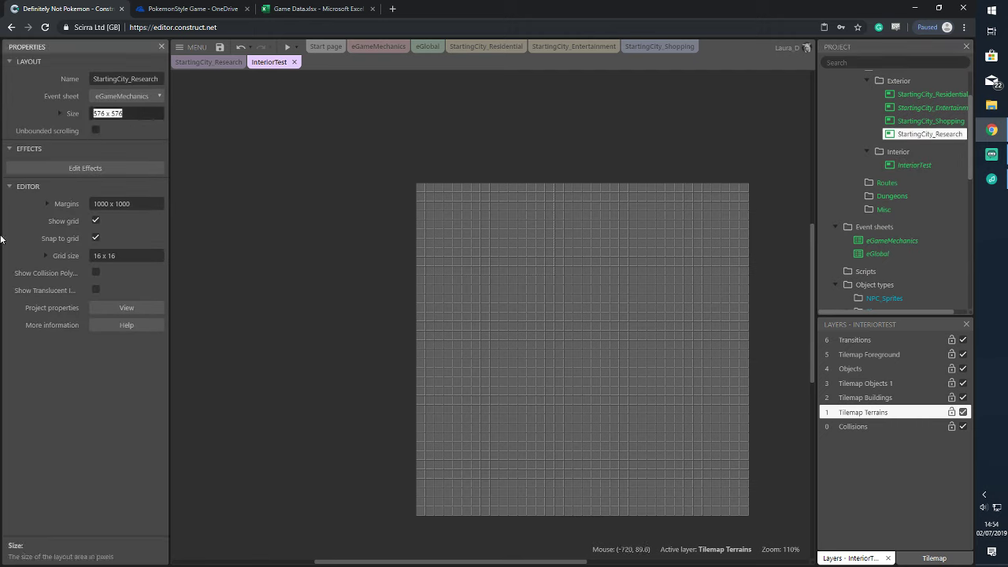
text(480)
key(Tab)
click(234, 136)
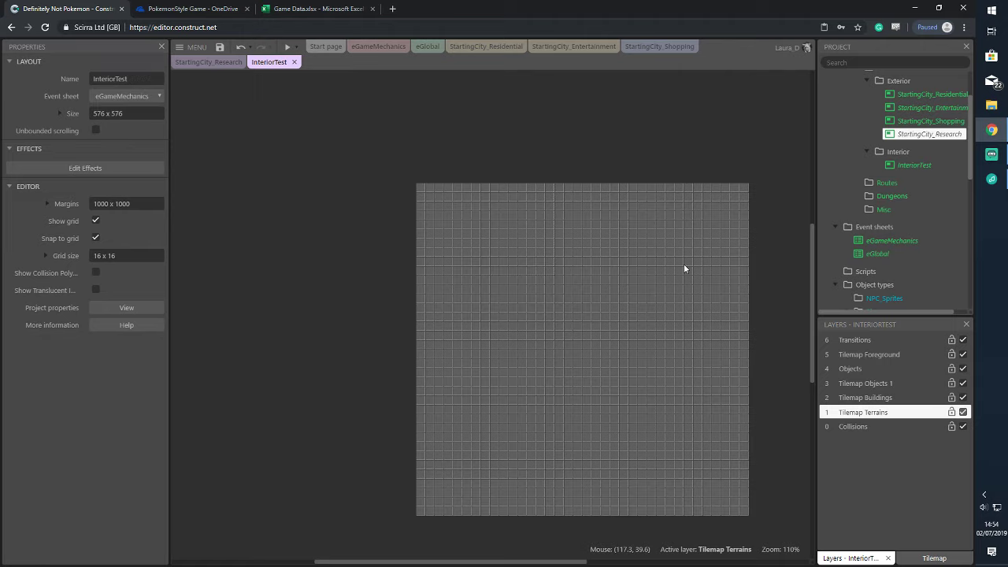
scroll(631, 292, up, 1)
scroll(632, 294, down, 1)
click(129, 113)
text(60 x 16)
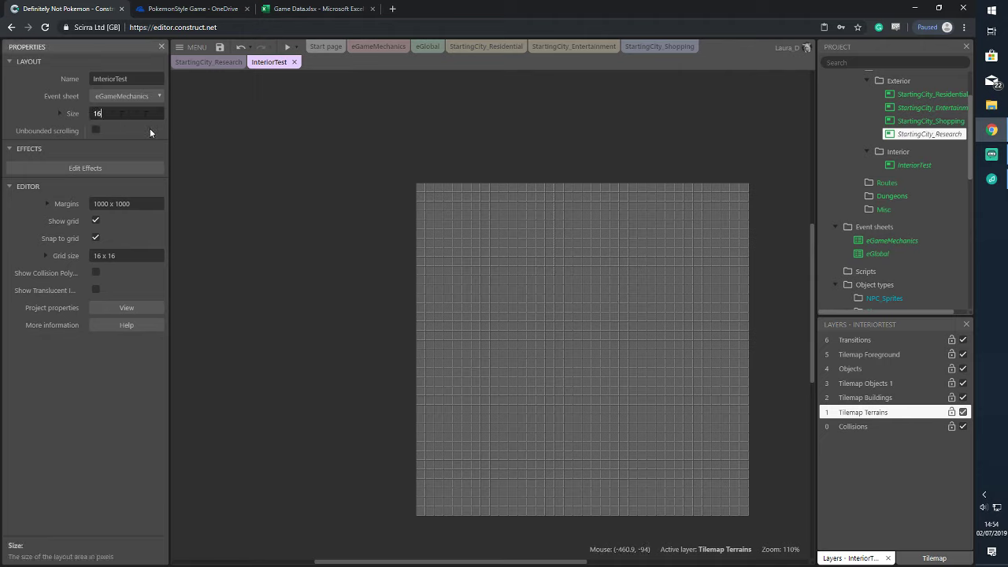
text(0)
key(Return)
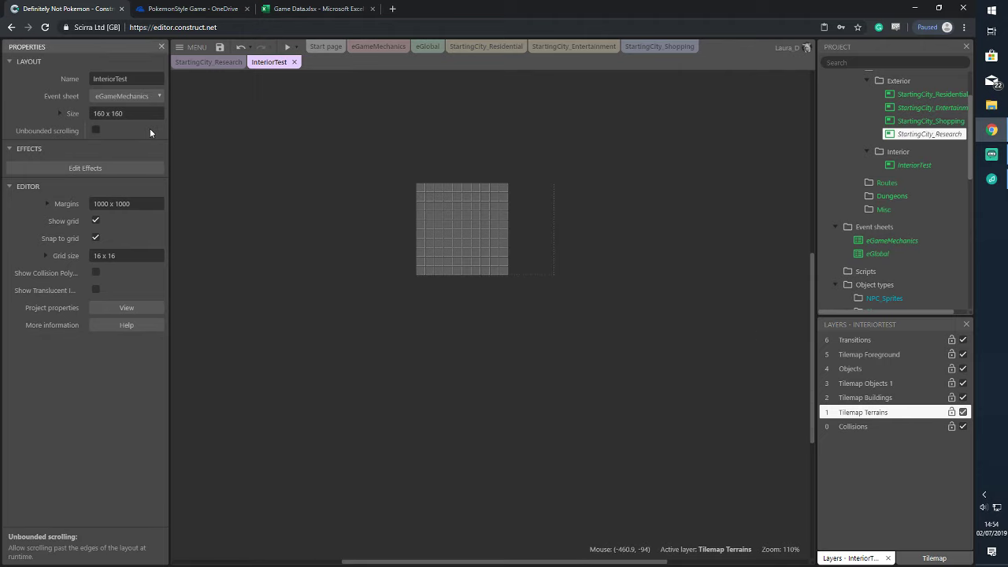
scroll(472, 311, up, 2)
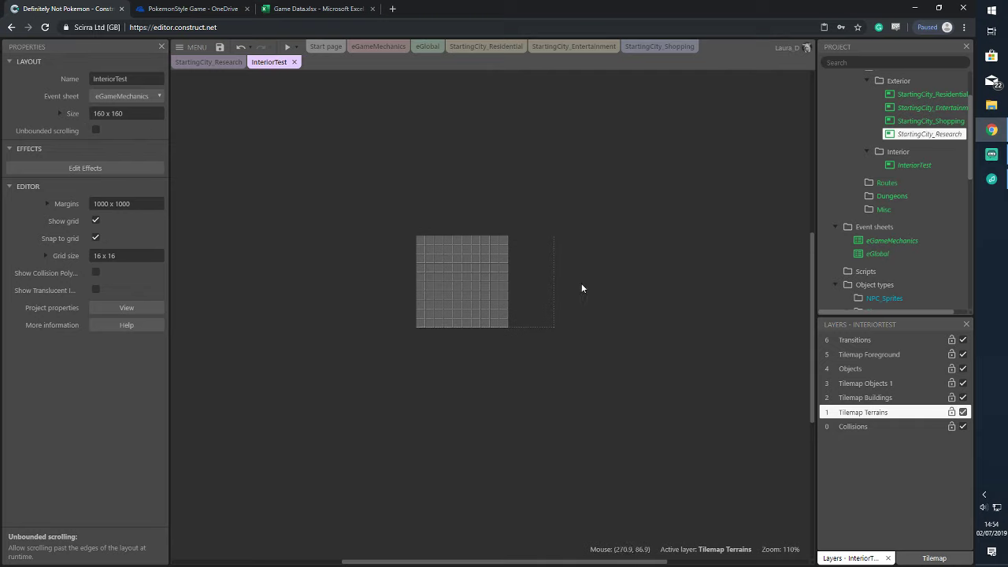
Insert a teal-filled Tiled Background and stretch it from 0,0 over the full 160 x 160 layout
double_click(717, 192)
scroll(501, 315, down, 5)
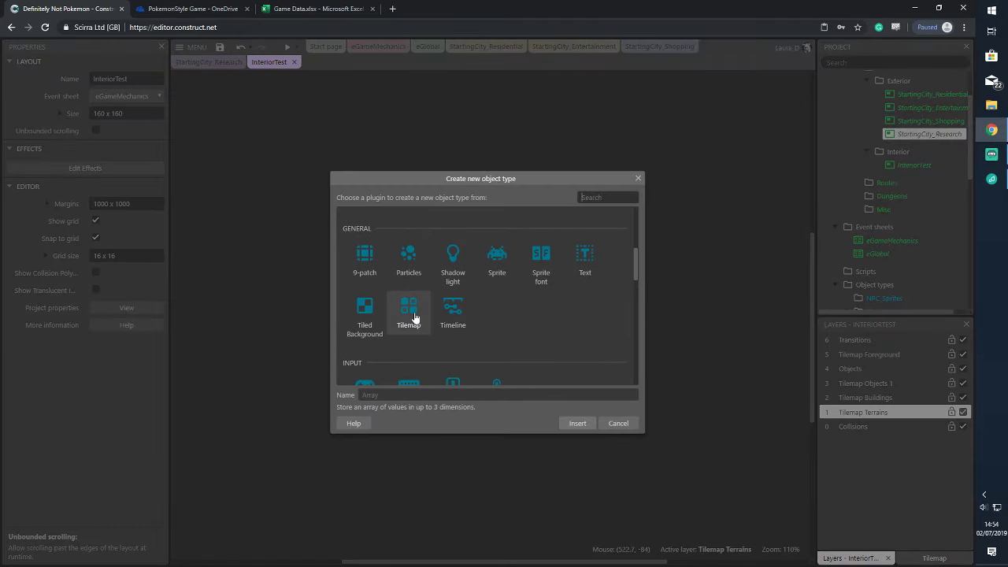
click(364, 315)
click(578, 424)
click(384, 222)
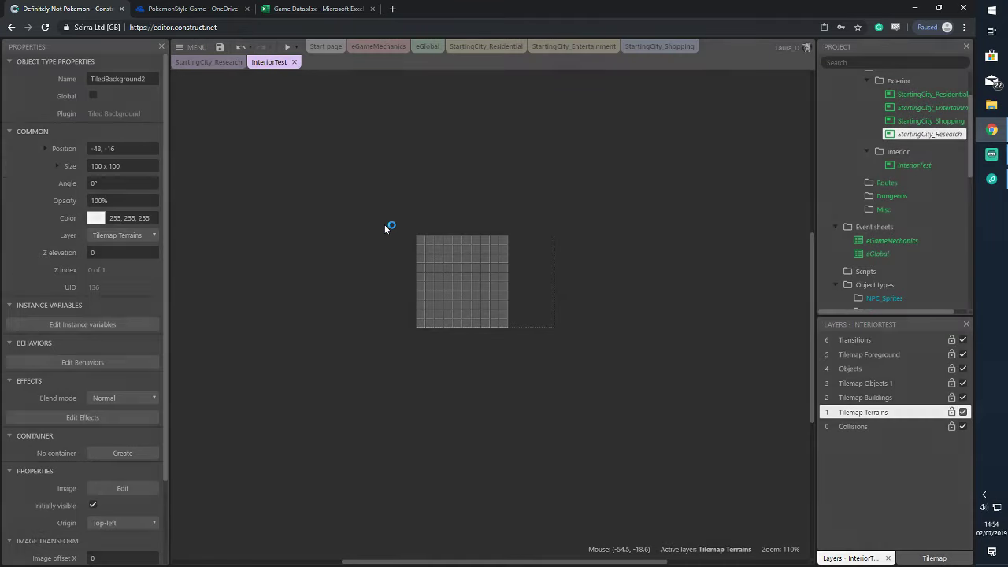
click(580, 238)
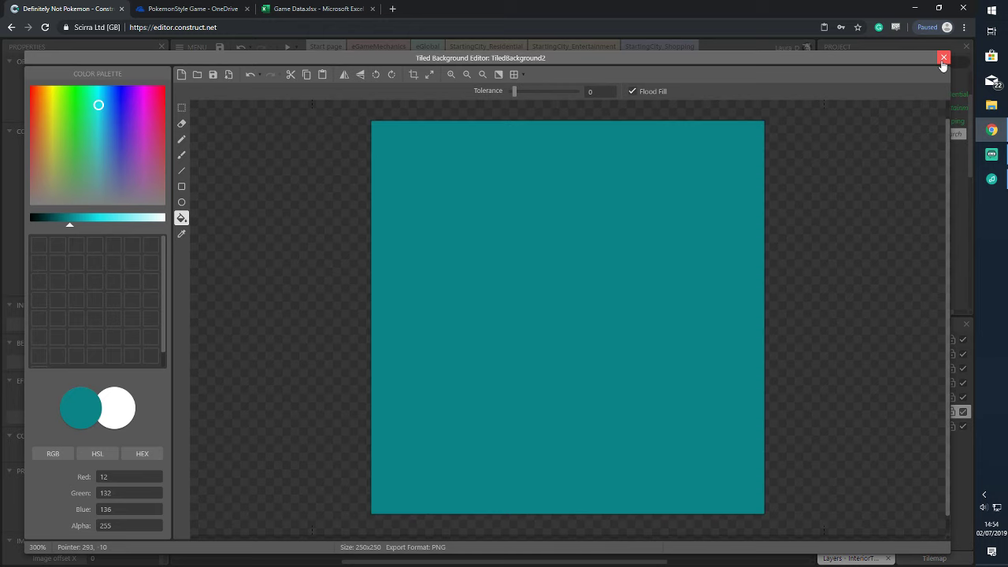
click(943, 57)
drag(427, 252, 446, 266)
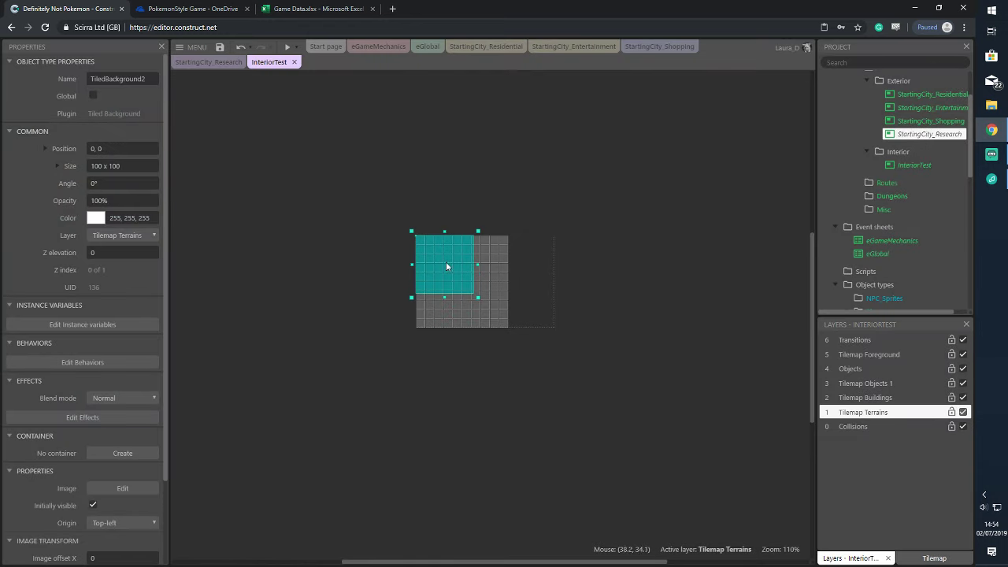
drag(478, 296, 512, 332)
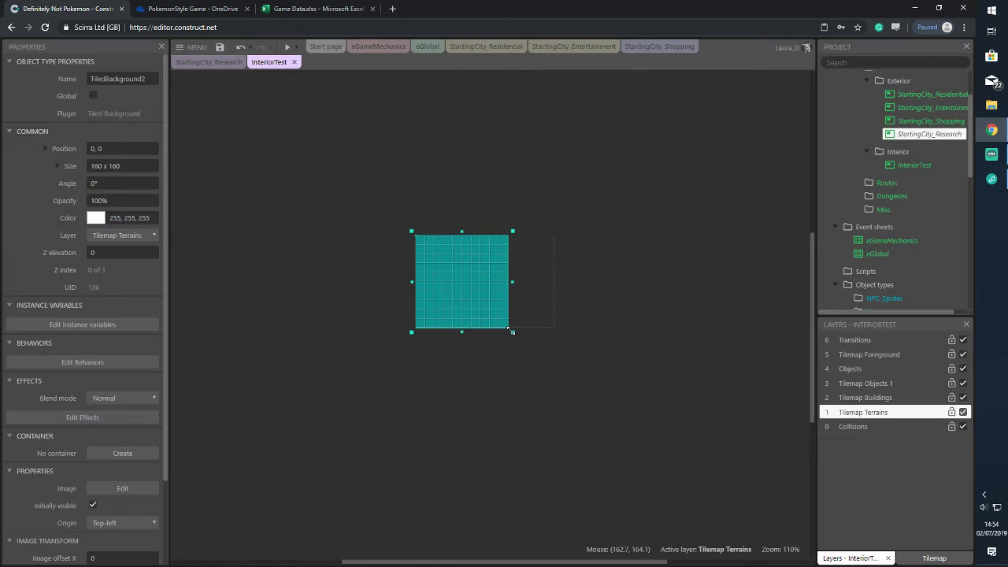
click(645, 188)
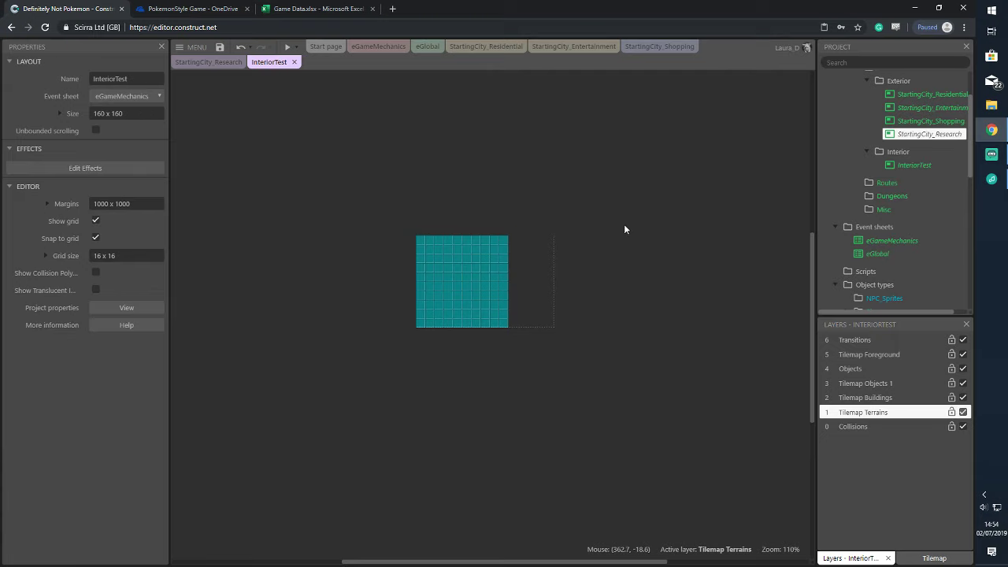
click(943, 95)
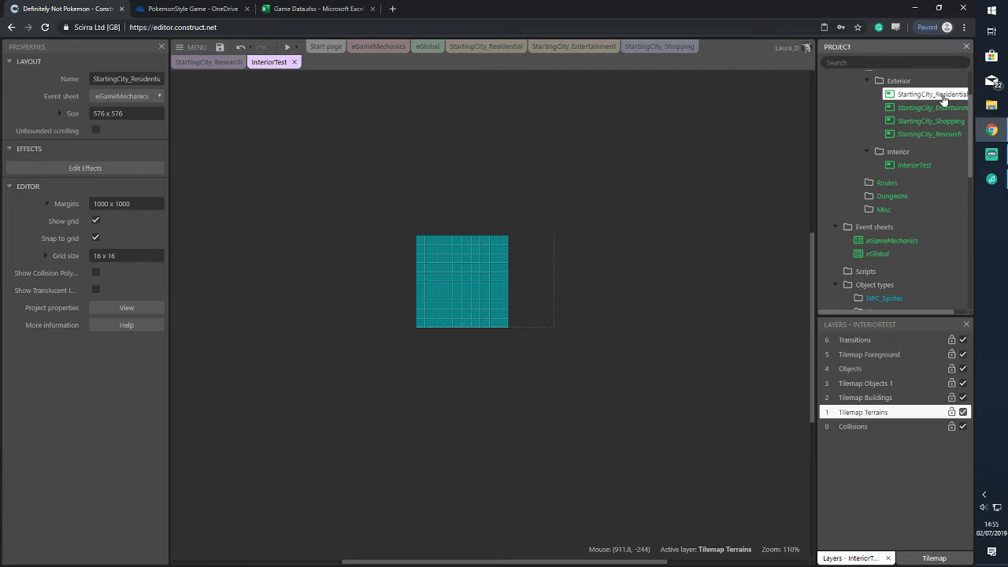
In StartingCity_Residential, place a Trigger_AreaChange_Sender at 352, 96 above the rightmost door
click(486, 46)
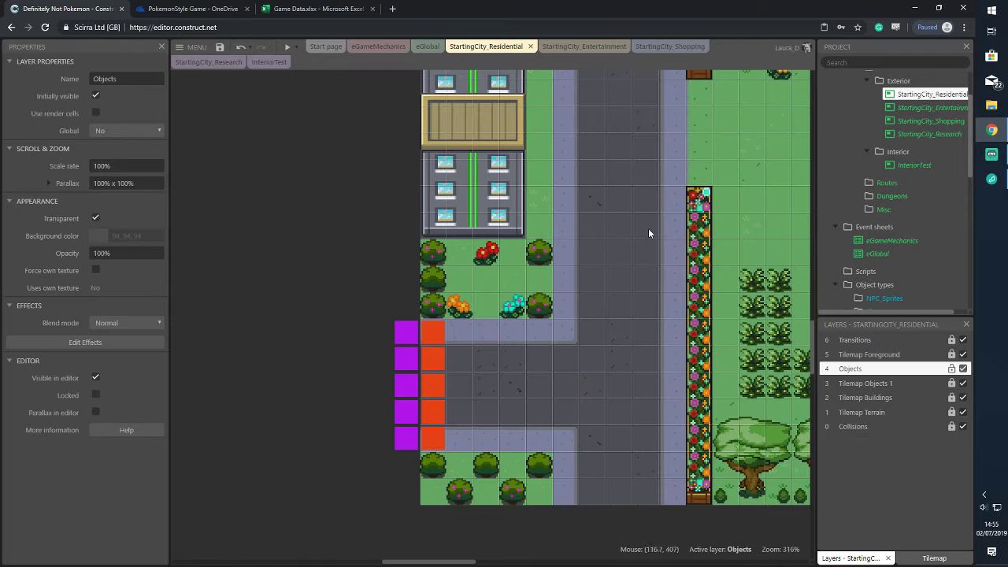
drag(451, 564, 514, 563)
scroll(487, 244, up, 8)
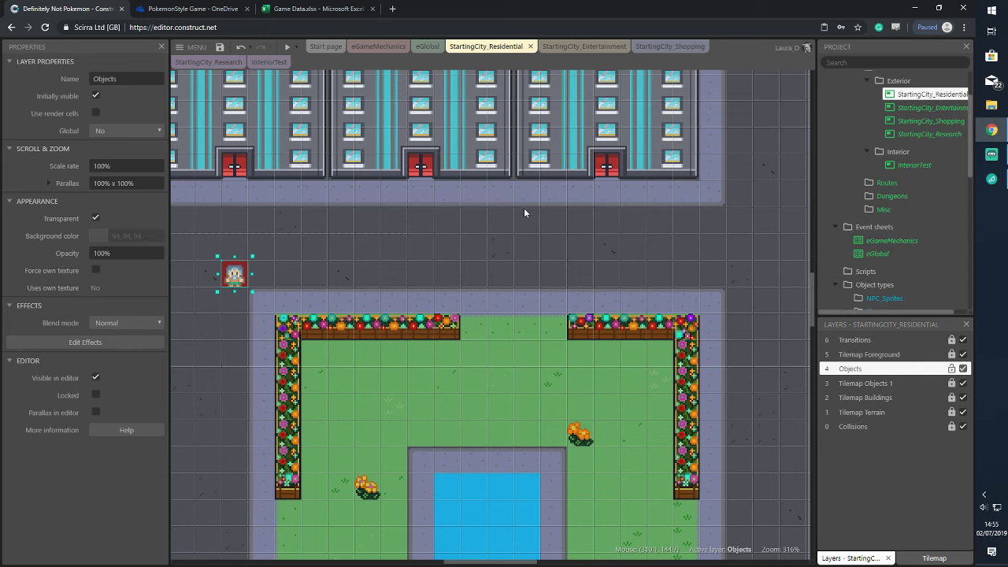
double_click(524, 211)
click(618, 423)
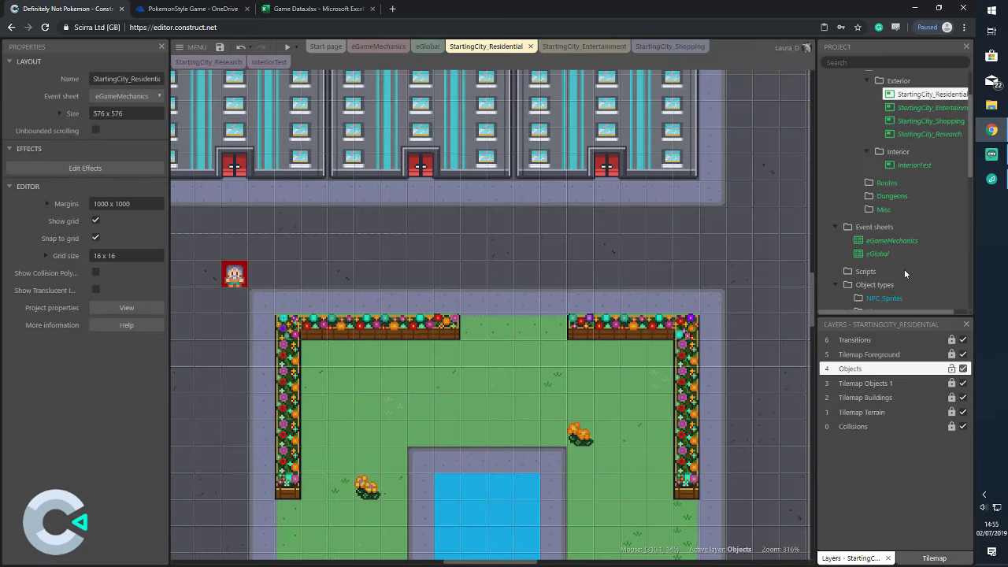
scroll(904, 269, down, 5)
click(921, 241)
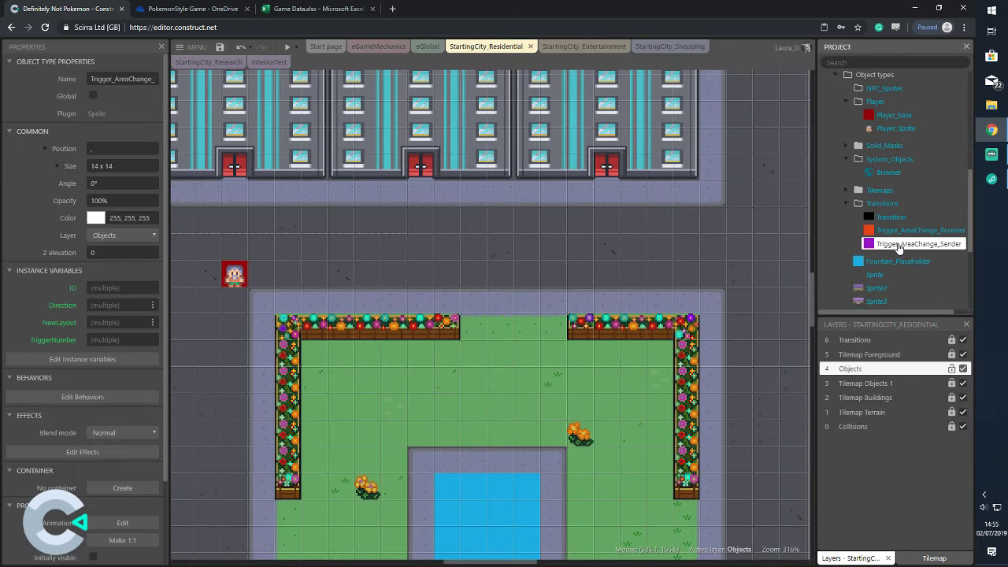
drag(920, 243, 603, 165)
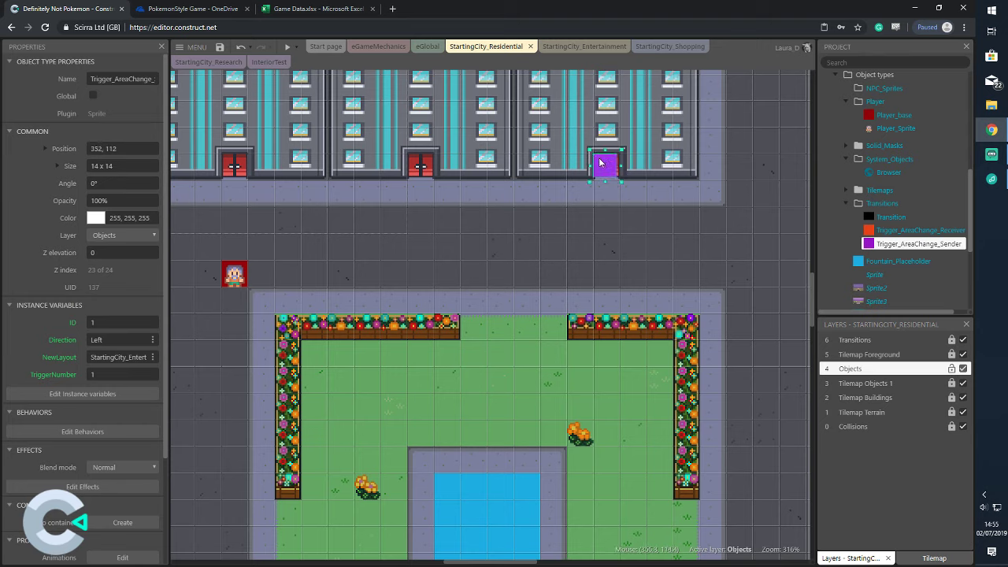
scroll(909, 151, up, 5)
scroll(906, 157, up, 2)
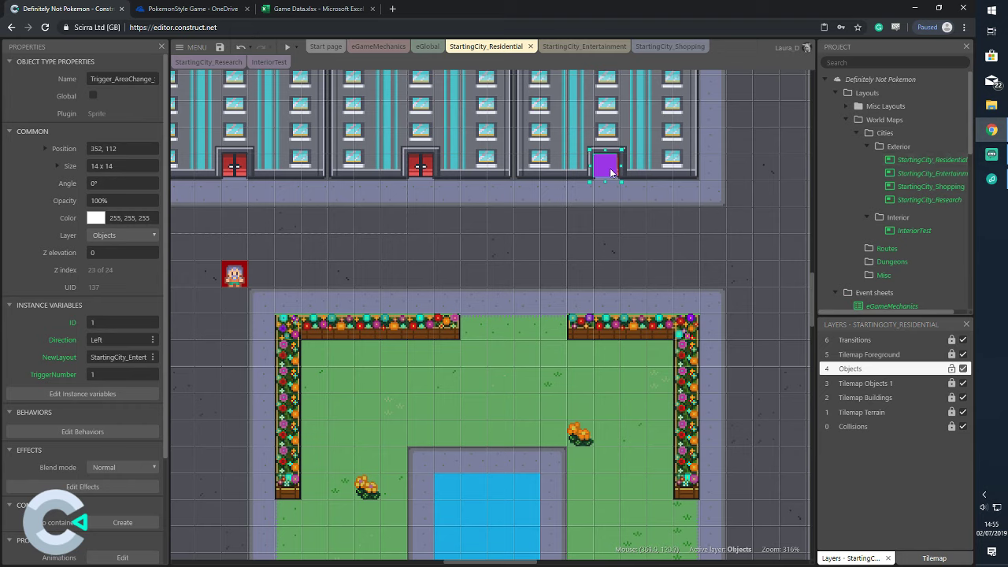
drag(607, 167, 609, 145)
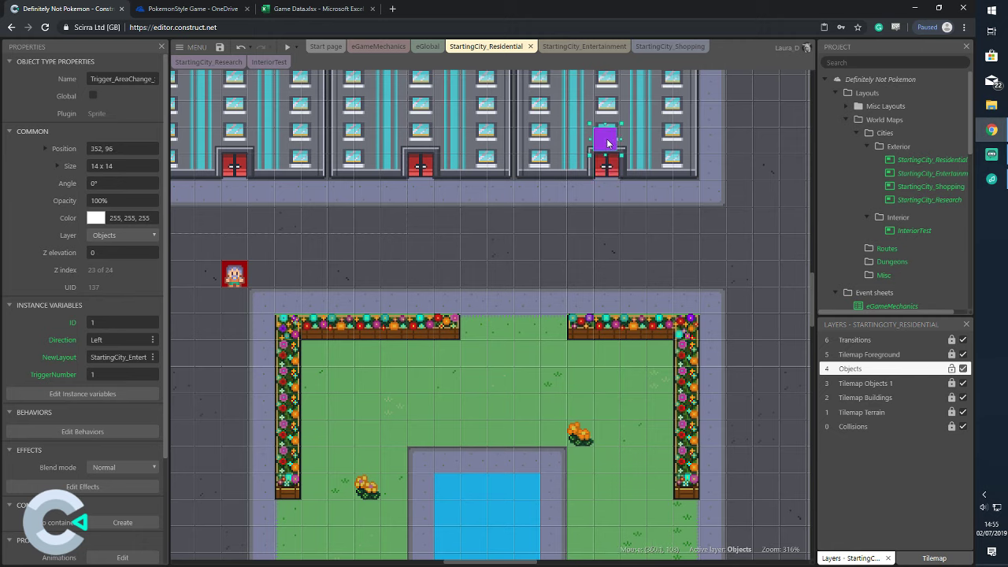
Move the Collisions layer to the top of the layer stack
click(929, 425)
drag(911, 343, 911, 341)
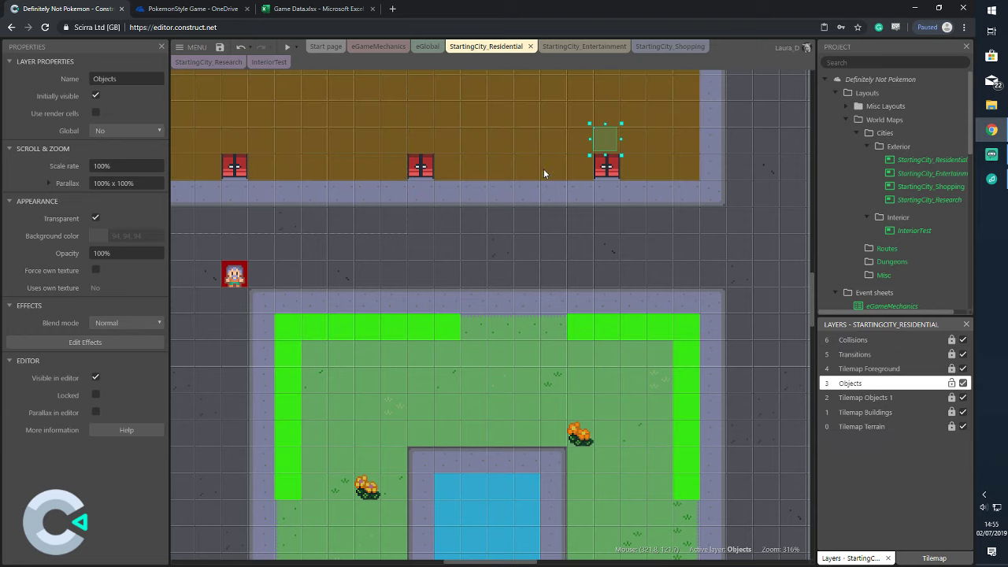
drag(604, 140, 597, 222)
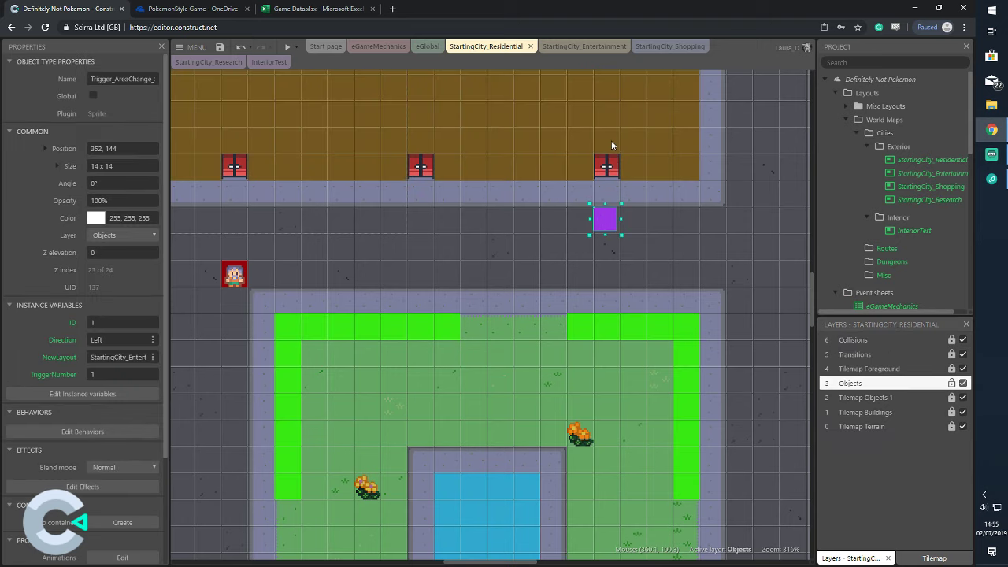
Shorten the building collision block to 112 x 80 and raise the left collision strip's top edge
click(612, 143)
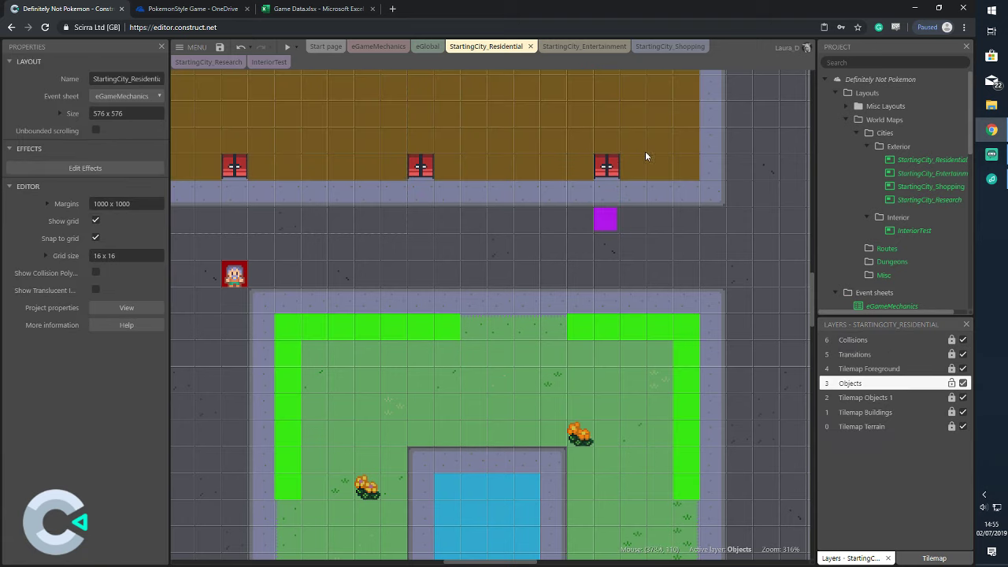
click(648, 140)
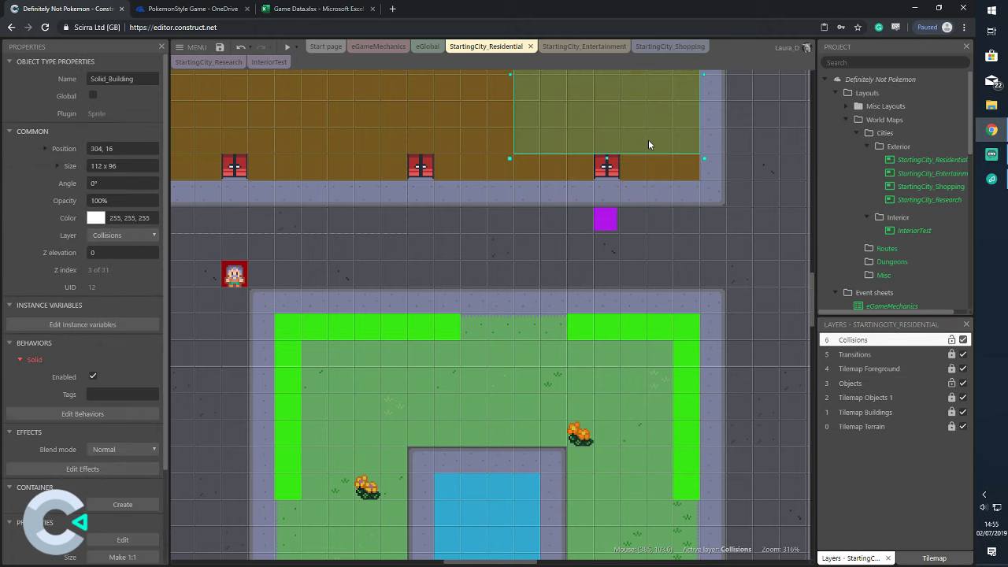
drag(606, 159, 613, 135)
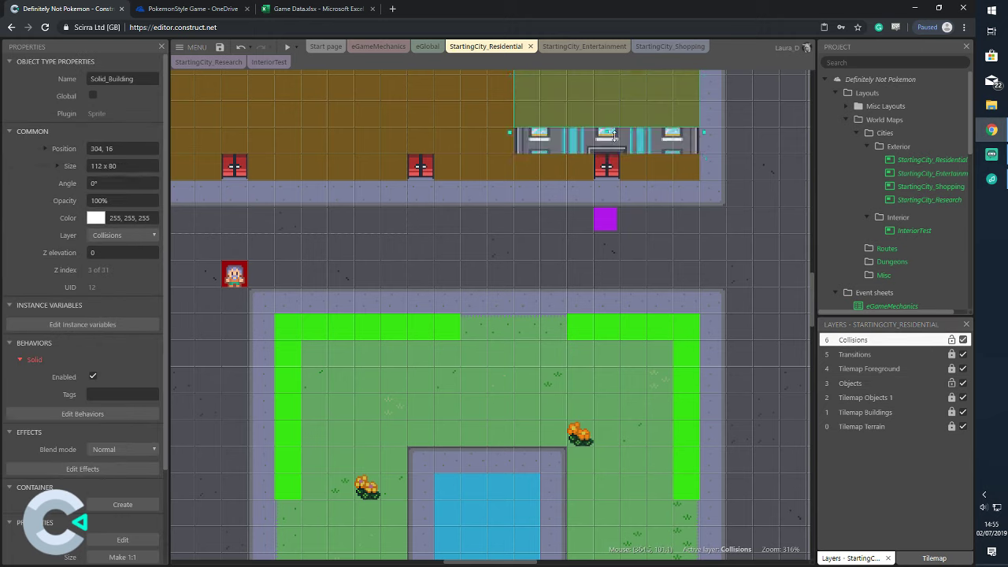
click(565, 166)
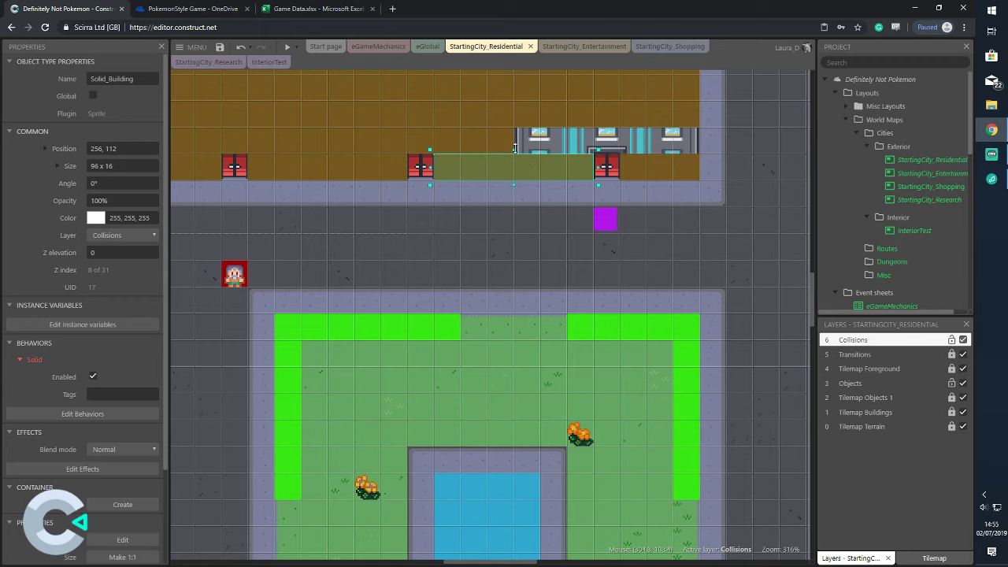
drag(515, 149, 520, 135)
click(660, 161)
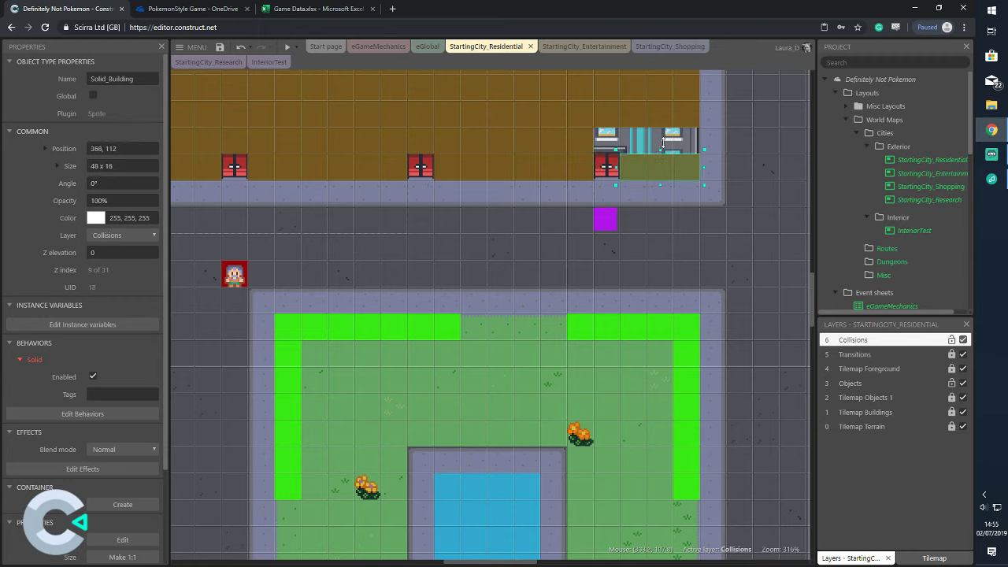
Put the sender trigger back over the rightmost door and switch on Snap to grid
click(620, 172)
drag(621, 173, 593, 145)
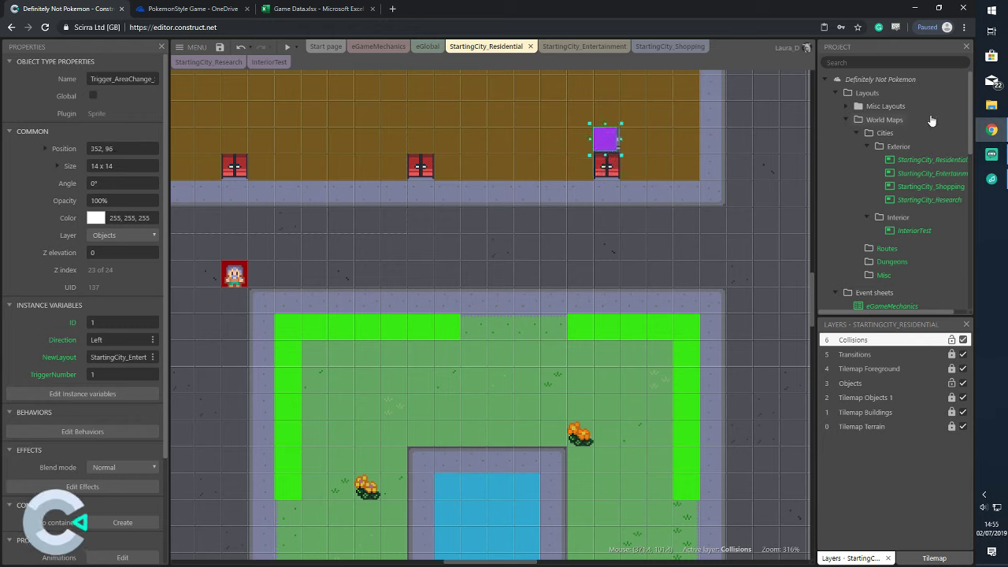
click(930, 160)
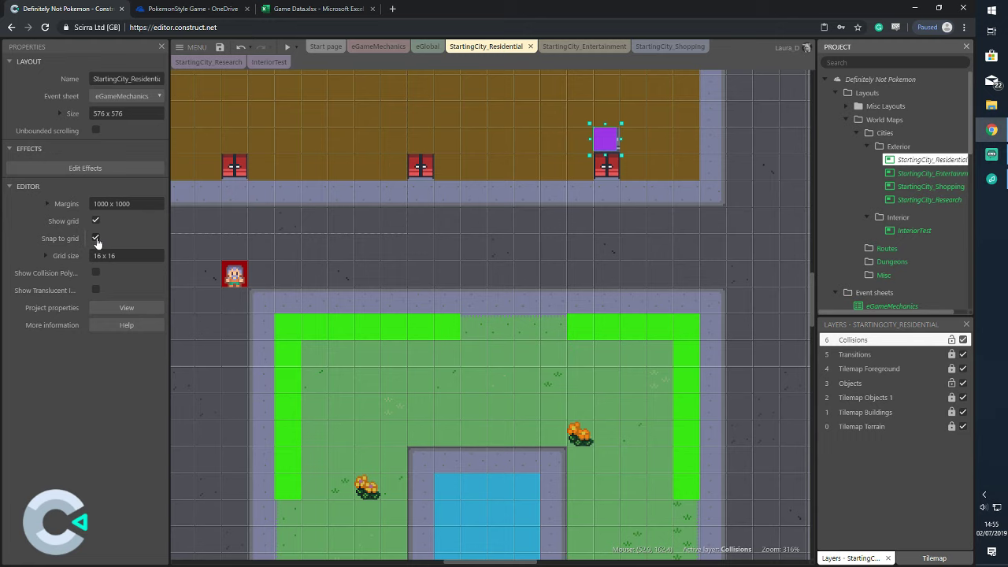
click(597, 146)
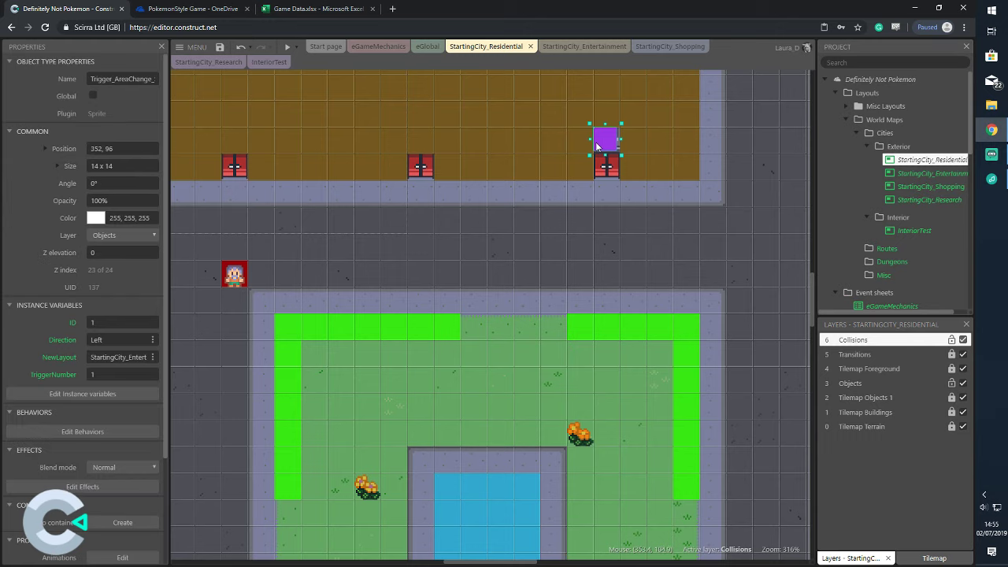
key(Right)
key(Down)
click(926, 161)
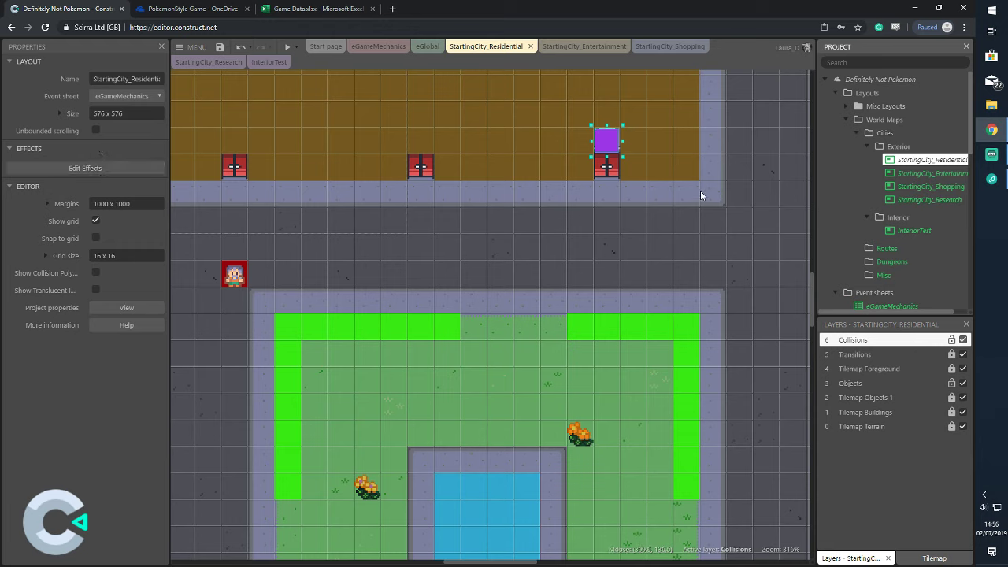
click(95, 238)
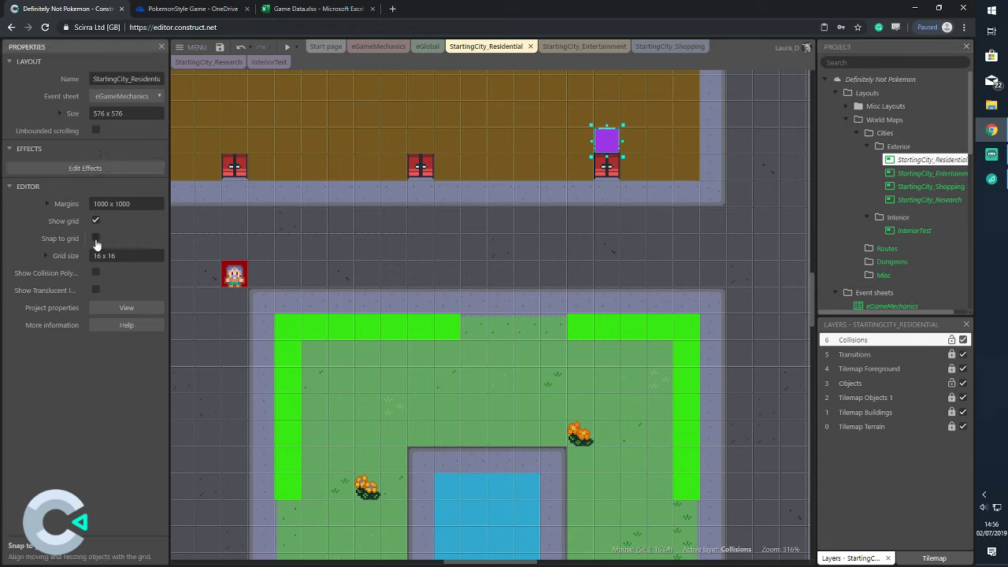
click(724, 244)
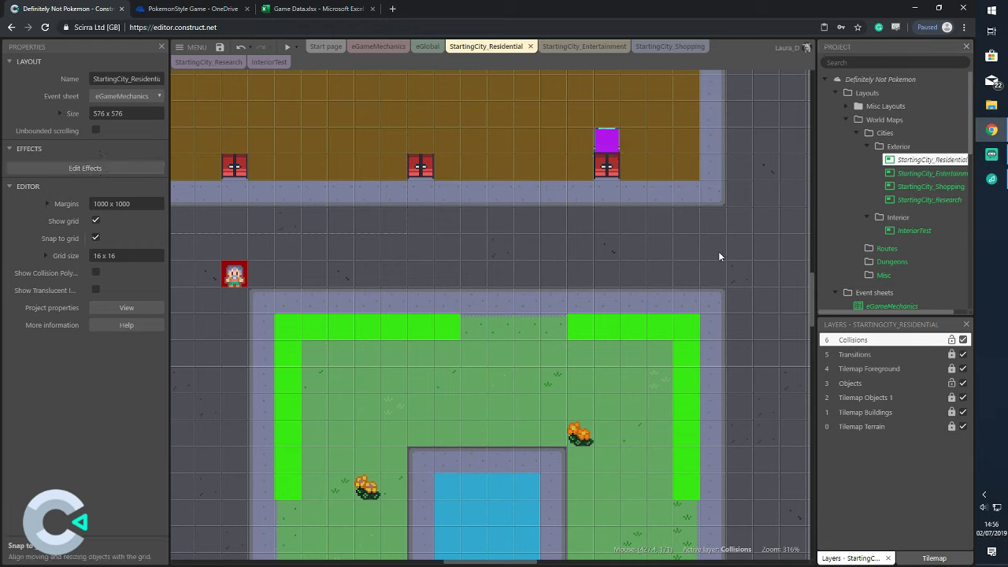
Place an orange receiver trigger on the residential door and turn grid snapping off
scroll(916, 208, down, 5)
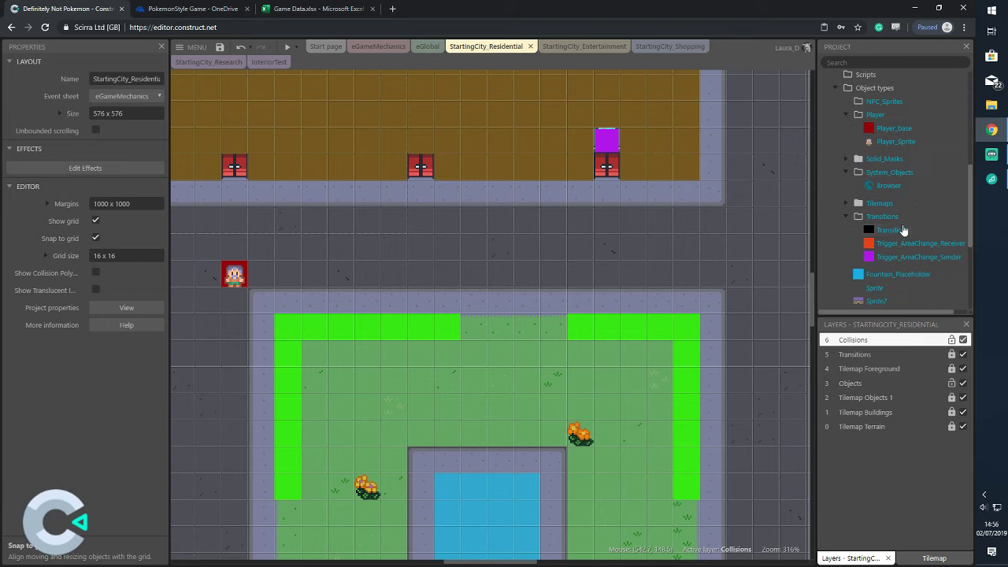
drag(910, 243, 605, 172)
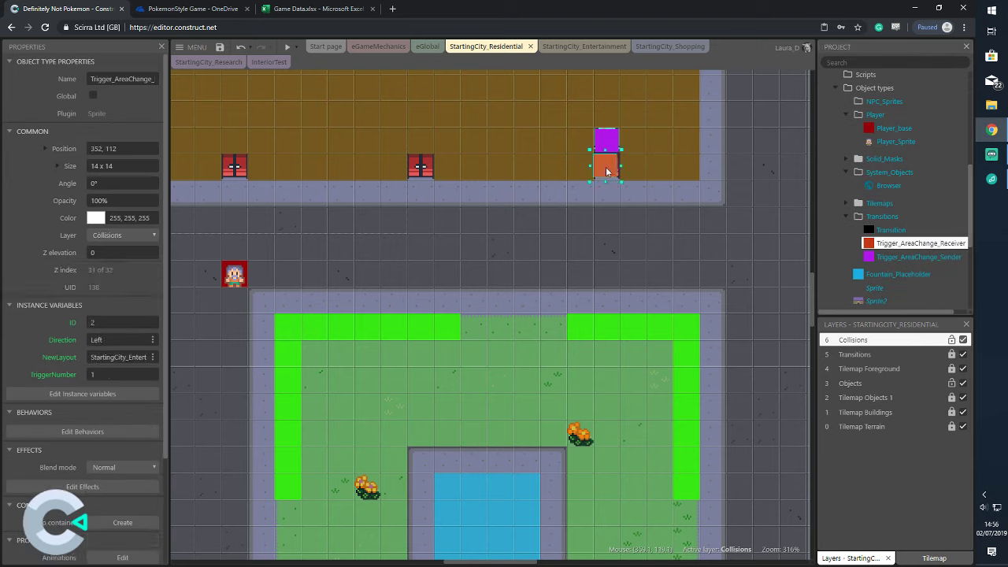
scroll(914, 173, up, 5)
click(927, 160)
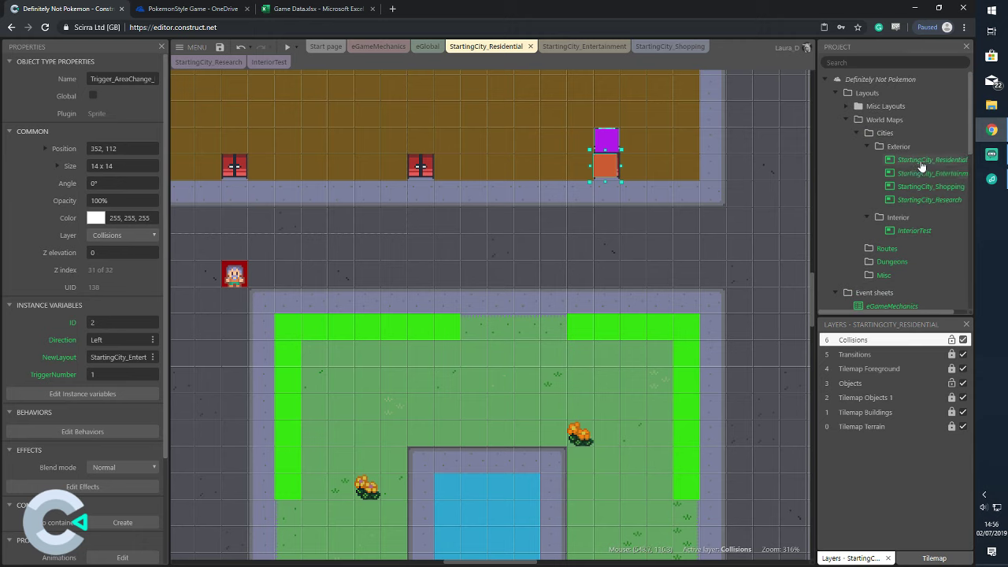
click(96, 238)
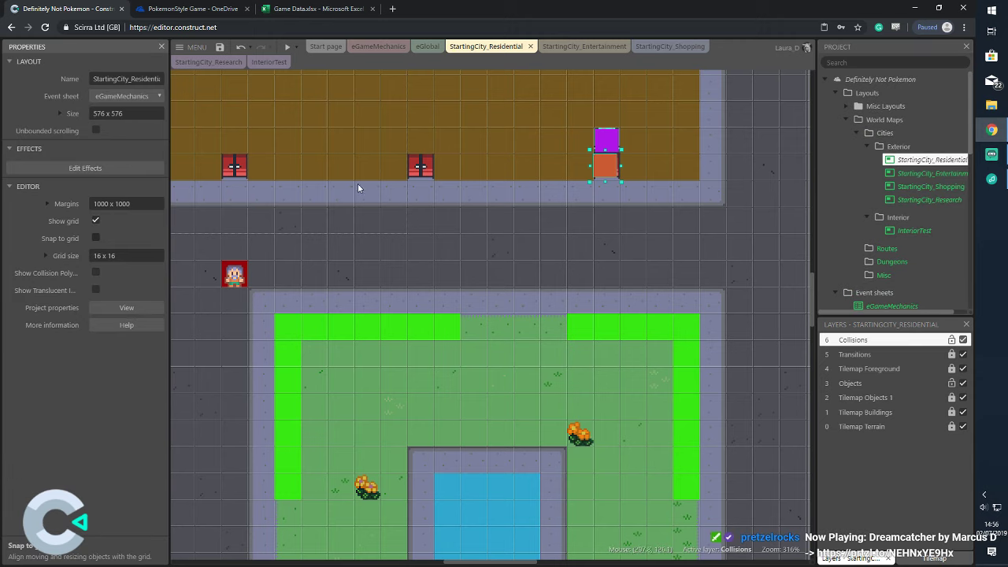
click(605, 165)
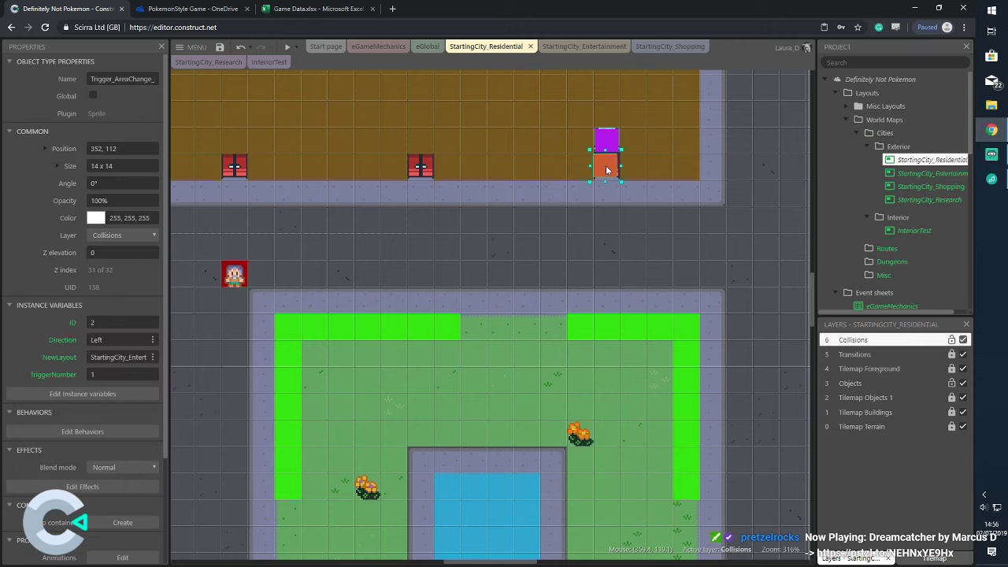
drag(605, 165, 606, 168)
click(740, 207)
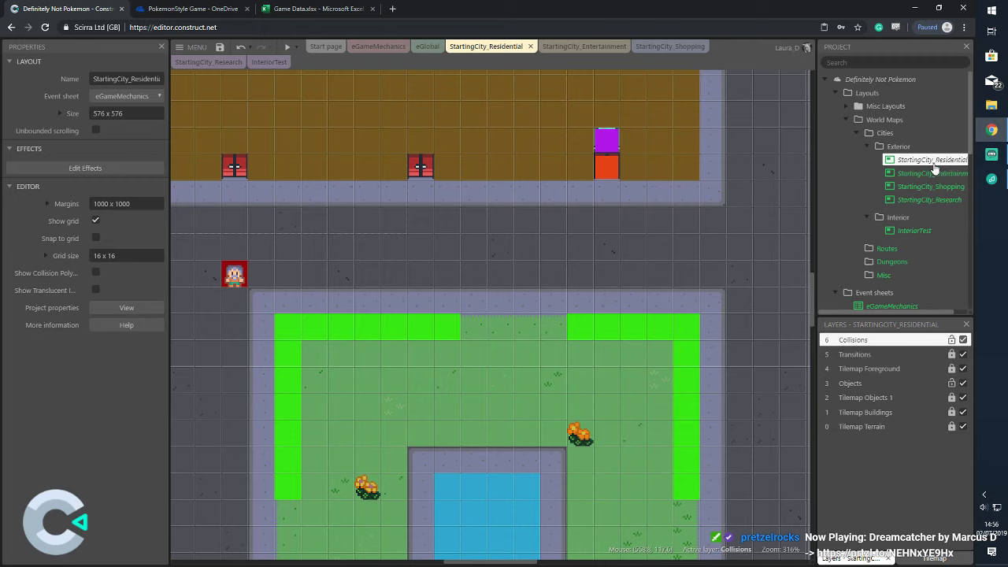
In InteriorTest, add a receiver trigger at the bottom edge with a purple sender below it
double_click(913, 230)
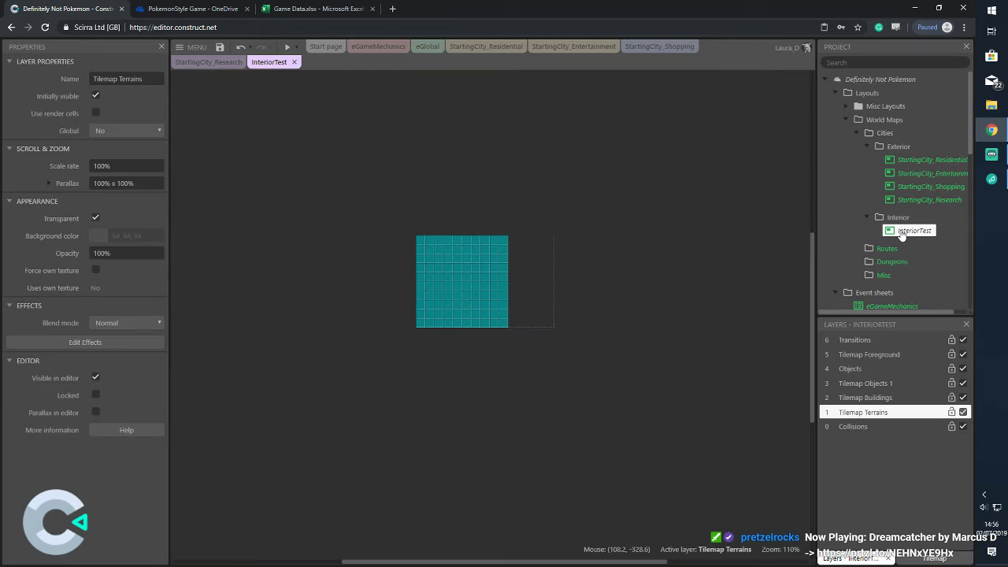
scroll(899, 273, down, 5)
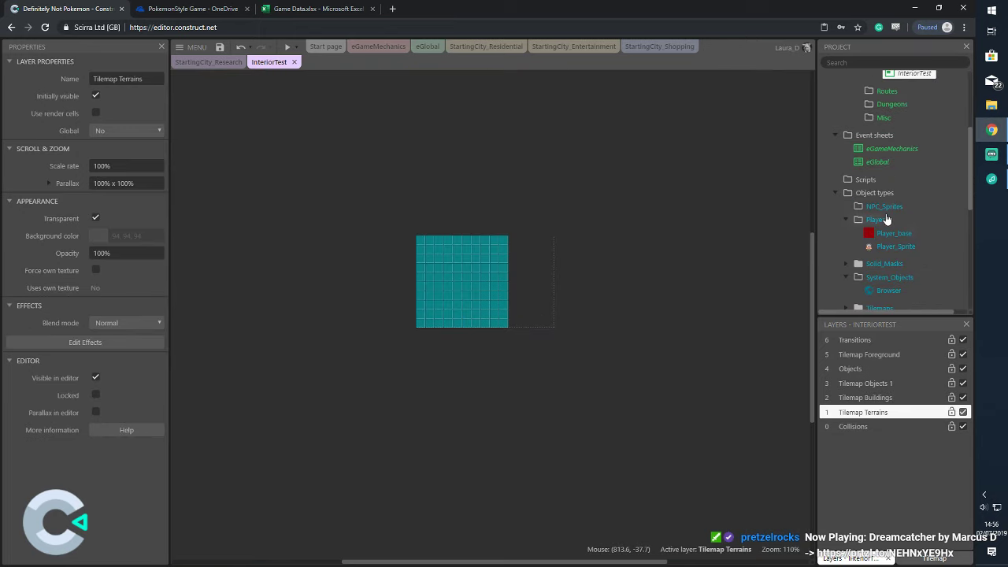
drag(901, 244, 466, 323)
ctrl+scroll(515, 284, up, 7)
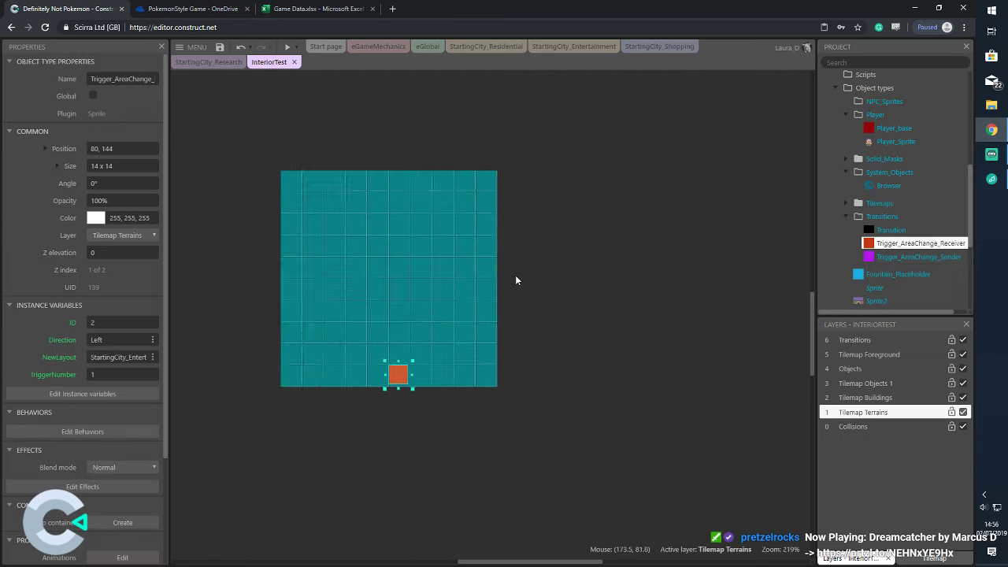
drag(545, 563, 522, 564)
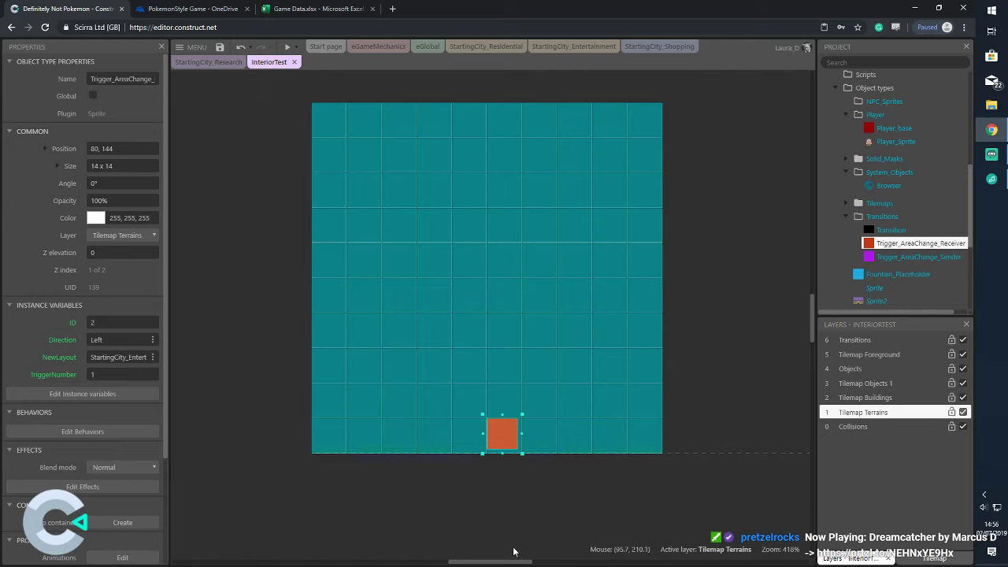
drag(498, 431, 465, 432)
drag(925, 263, 471, 474)
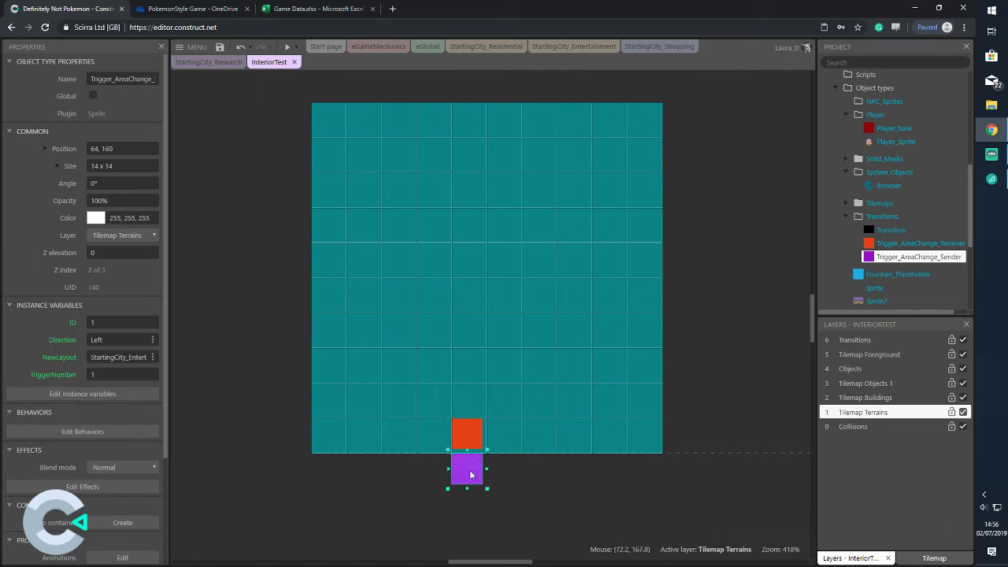
click(729, 350)
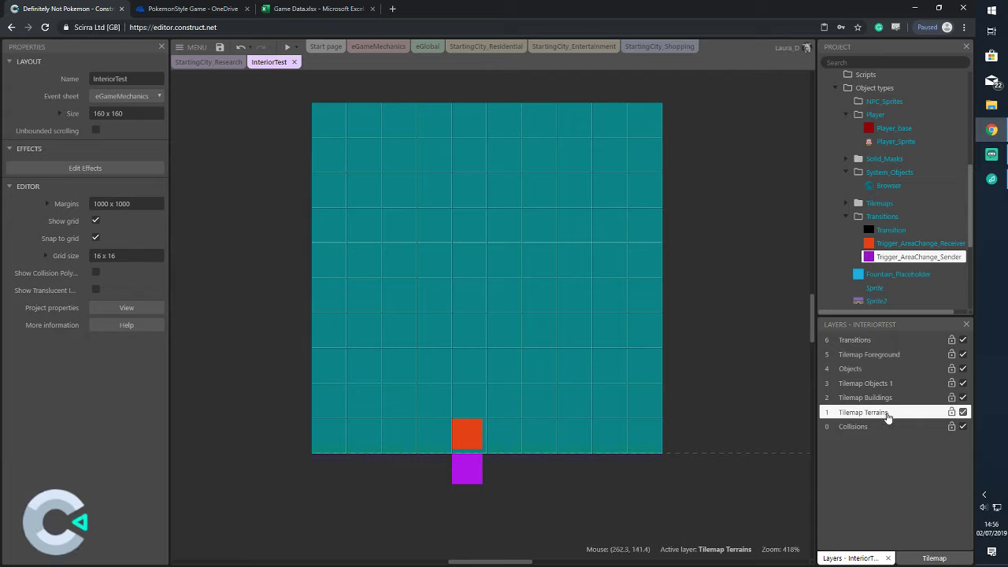
click(468, 466)
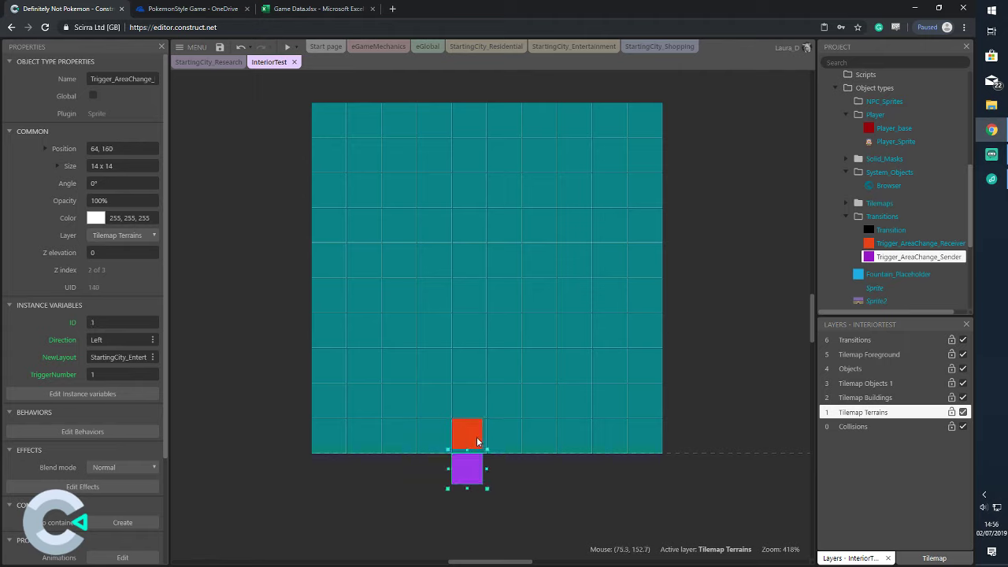
Lock the teal tiled background so it can't be moved
drag(428, 400, 424, 384)
key(ctrl+z)
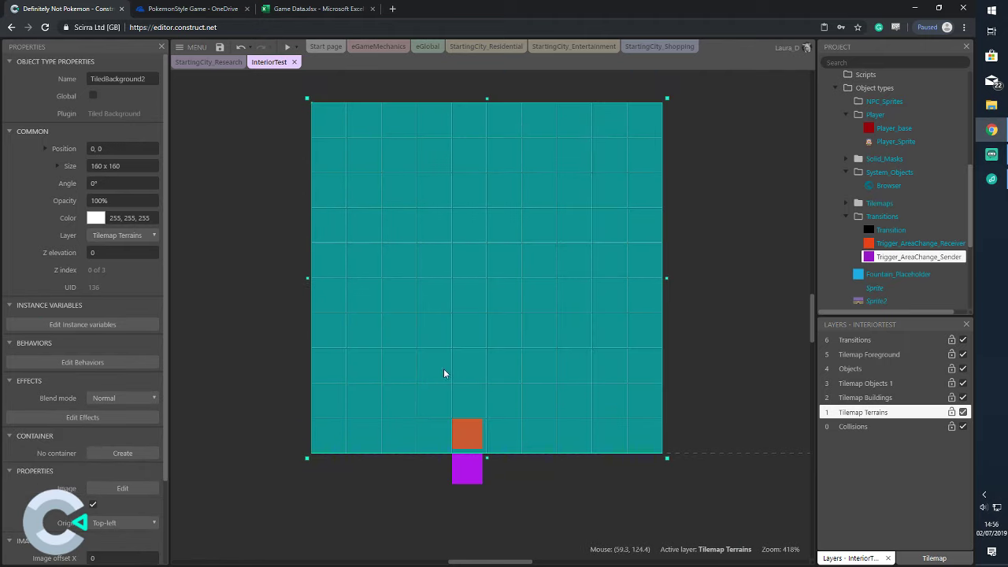
right_click(443, 368)
click(534, 209)
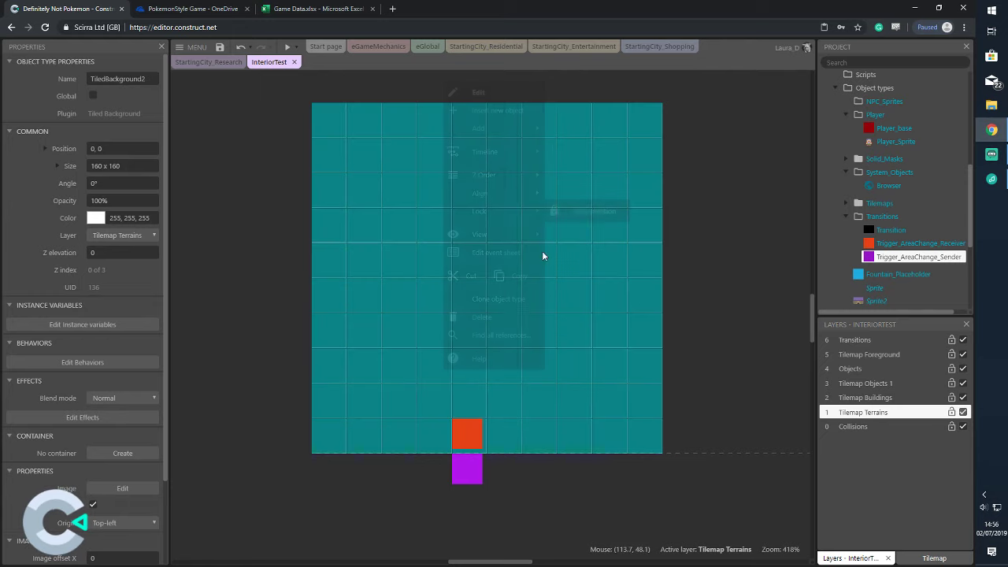
Move the orange receiver trigger onto the Objects layer
drag(436, 400, 496, 457)
click(128, 200)
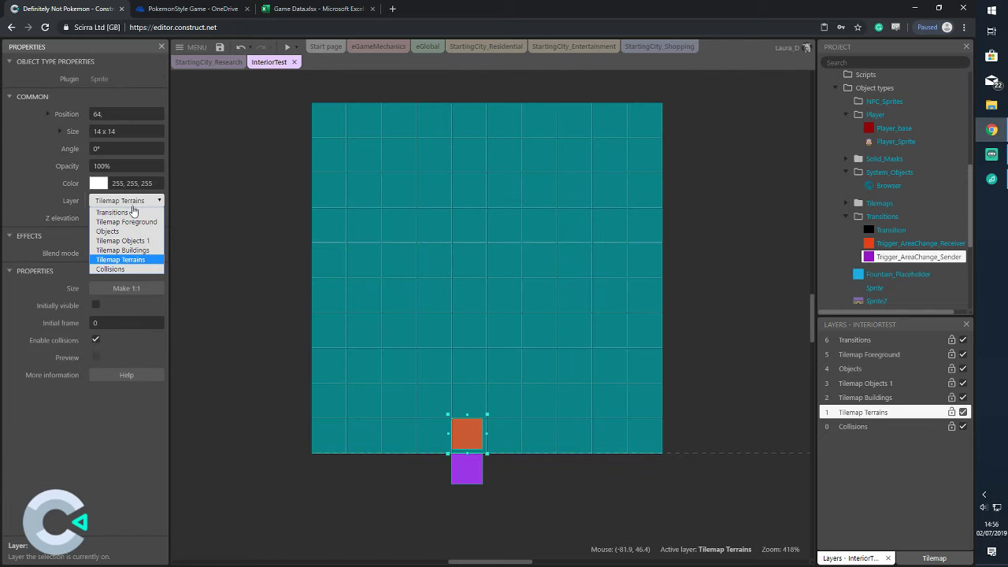
click(133, 228)
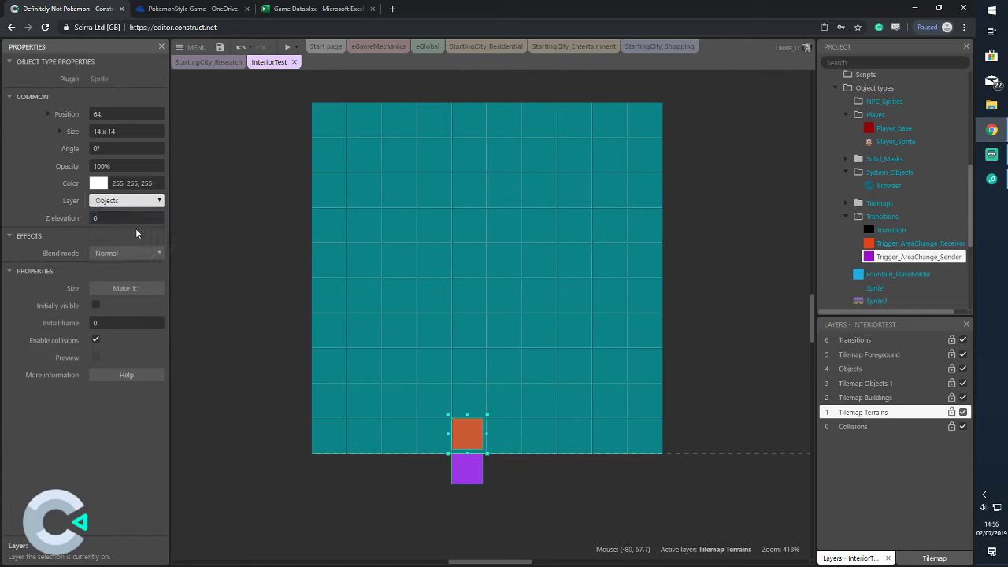
click(755, 284)
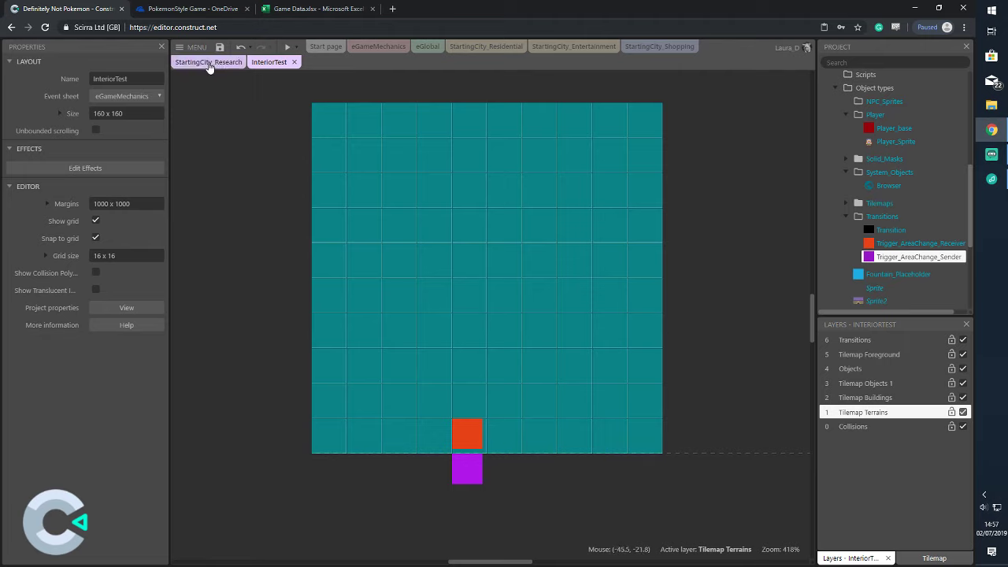
Set the Residential door's purple sender trigger to InteriorTest, direction Up, ID 9
click(463, 47)
click(607, 140)
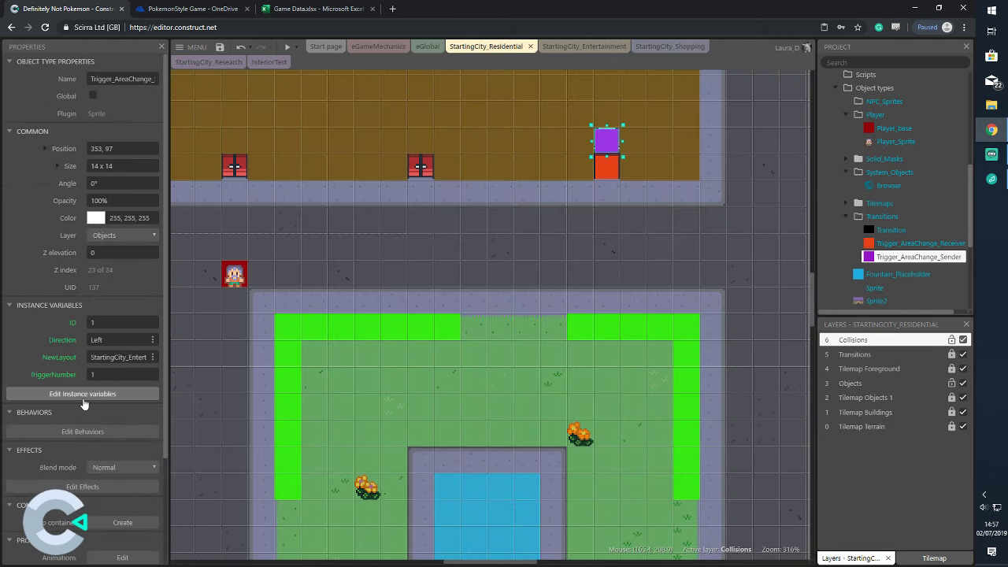
click(118, 357)
key(BackSpace)
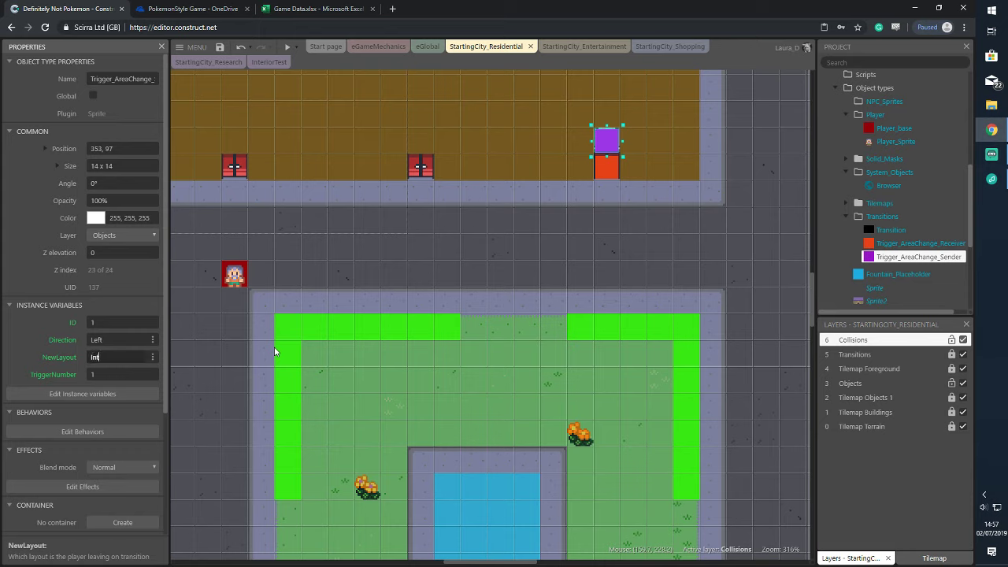
text(InteriorTest)
click(123, 341)
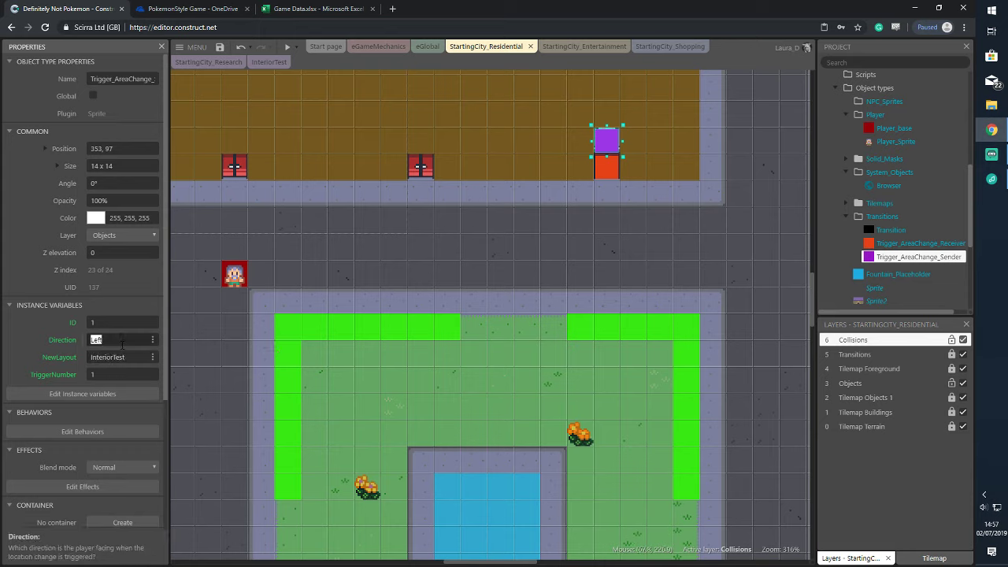
text(Up)
click(107, 324)
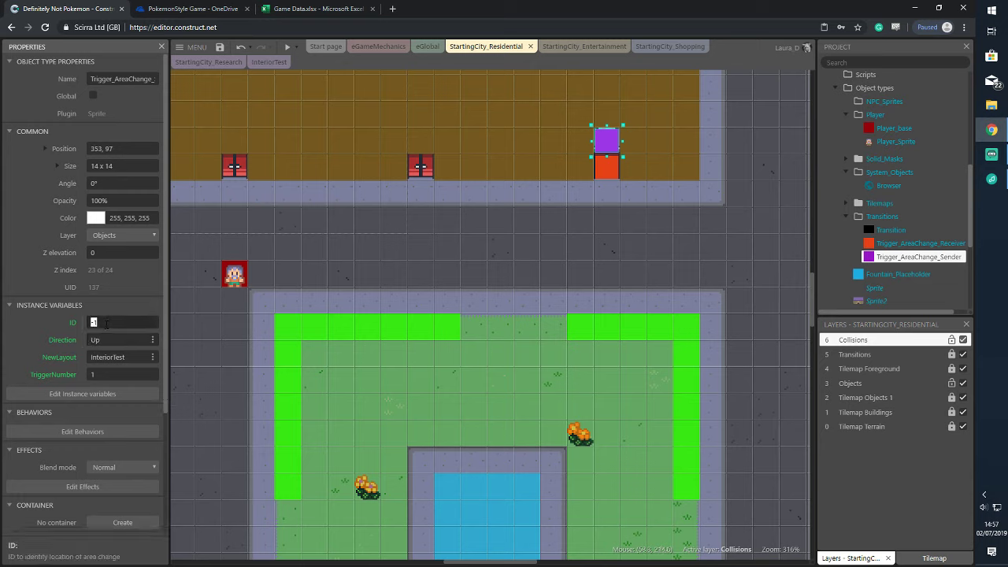
text(9)
Point the red receiver trigger's destination layout to StartingCity_Residential
click(613, 167)
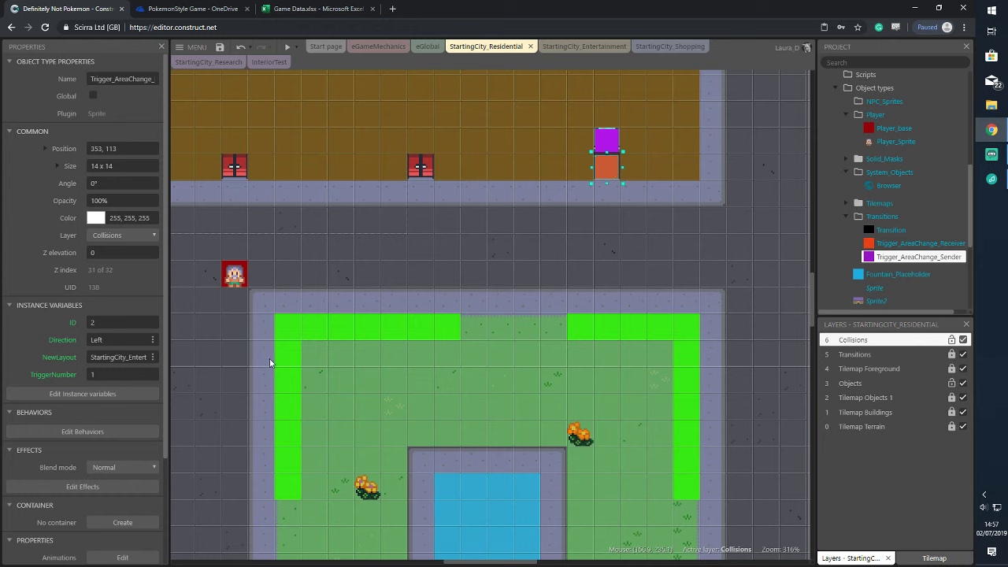
click(137, 359)
text(Star)
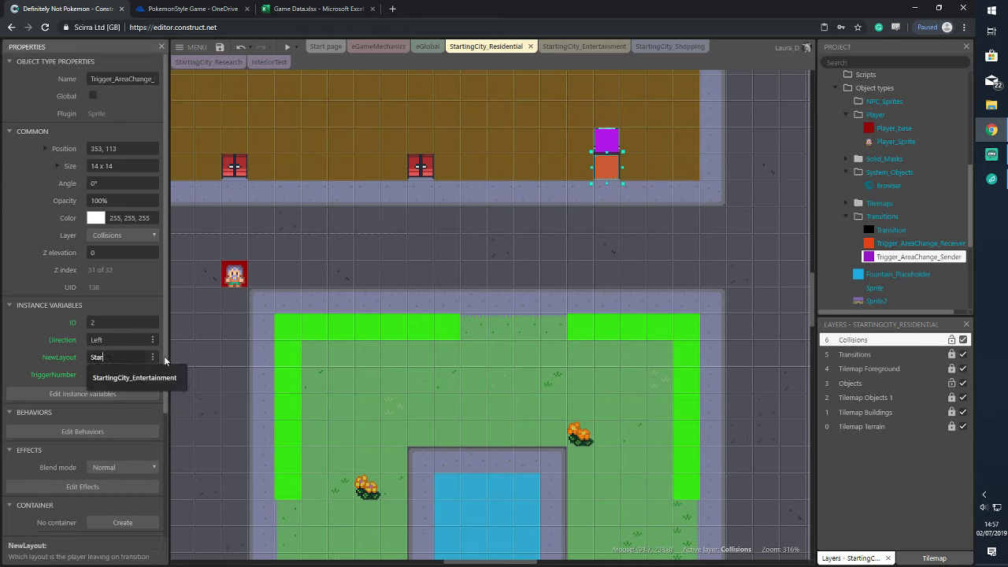
text(tingCity_Residential)
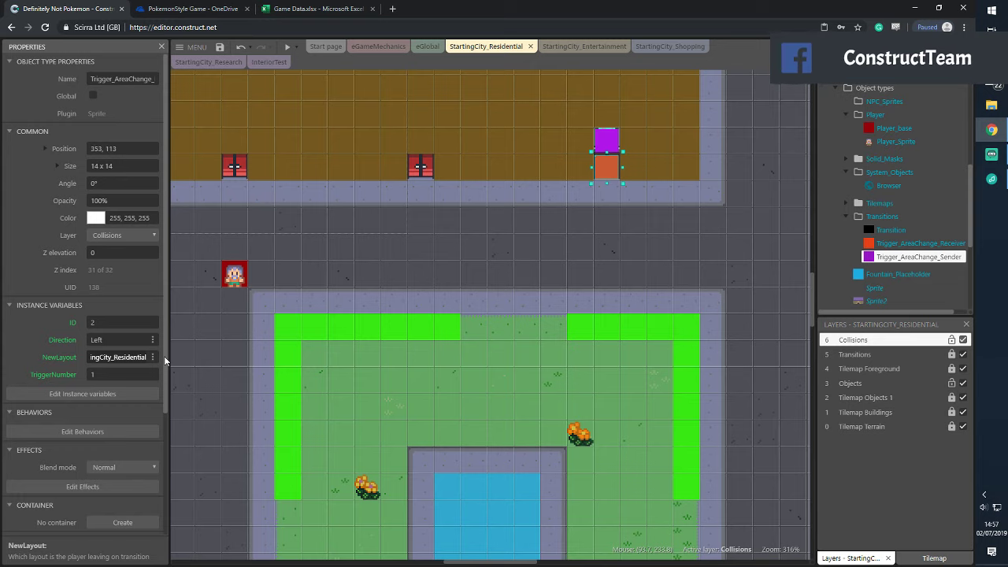
click(611, 173)
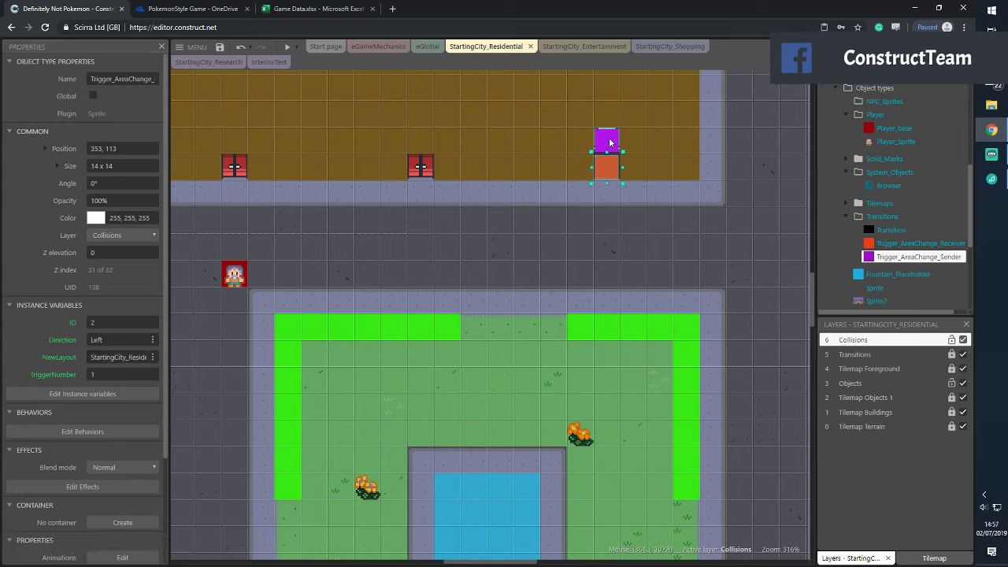
Give the receiver trigger ID 10 and direction Down, then recheck both triggers
click(608, 141)
click(608, 174)
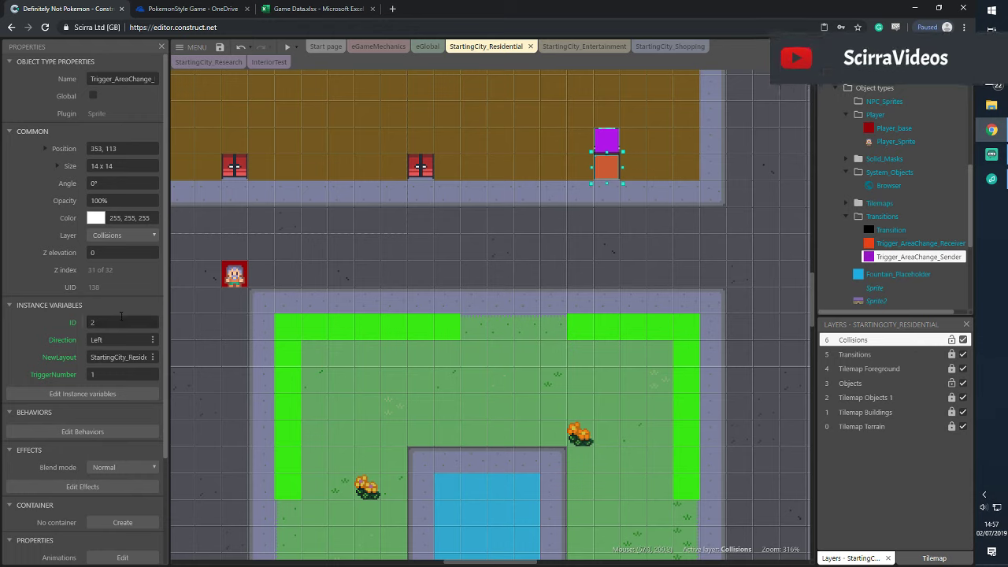
click(119, 322)
text(9)
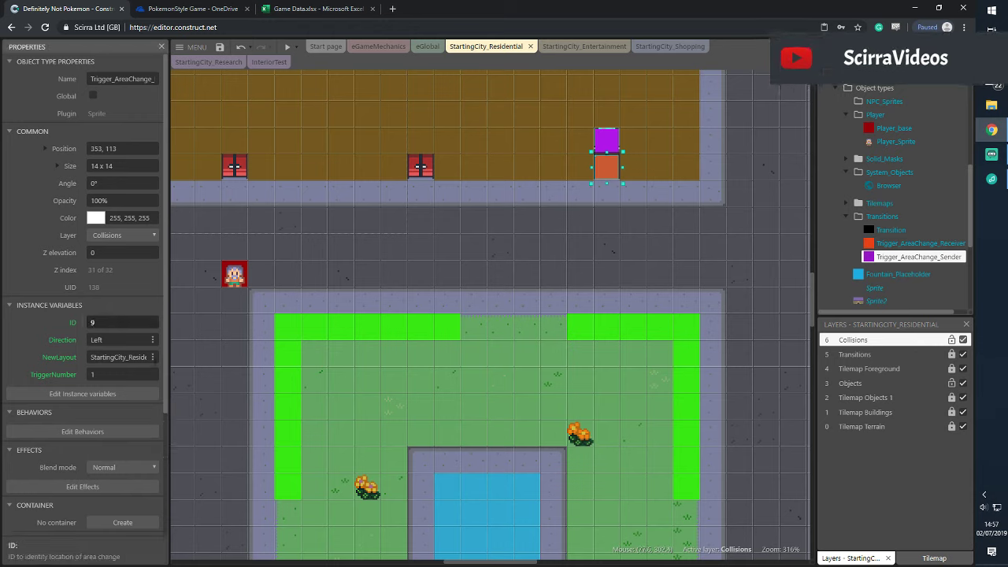
click(136, 340)
text(wn)
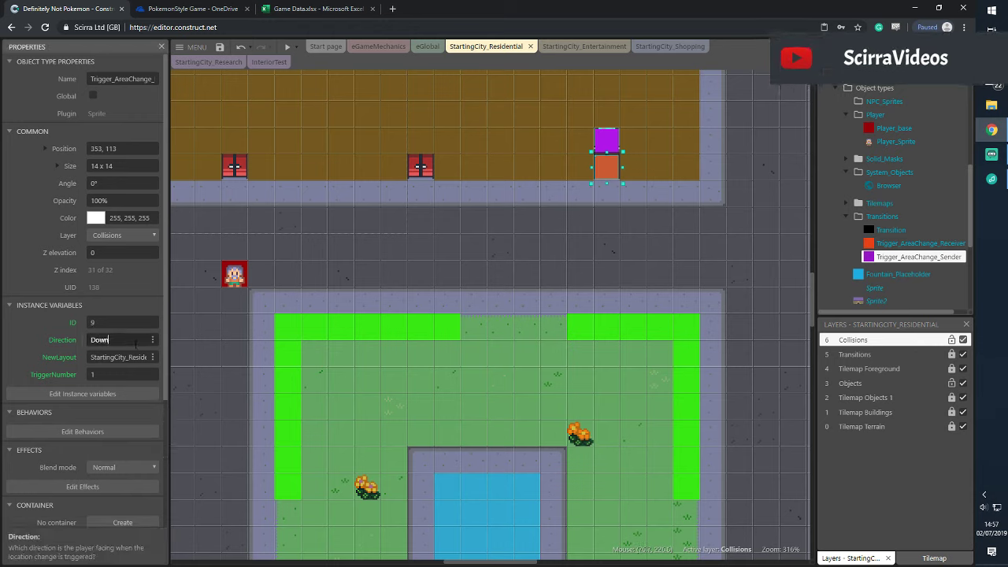
click(146, 322)
text(10)
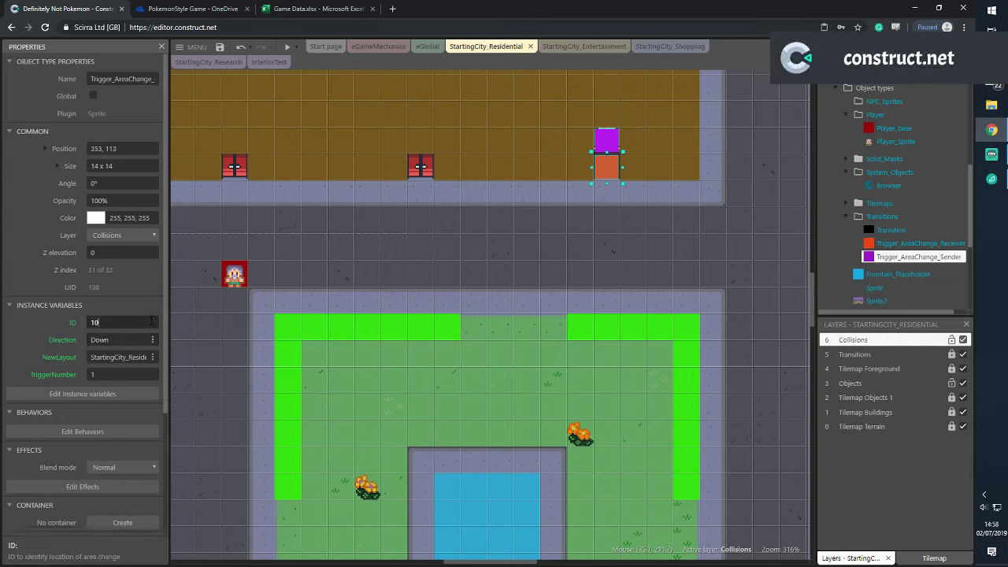
click(712, 128)
click(605, 140)
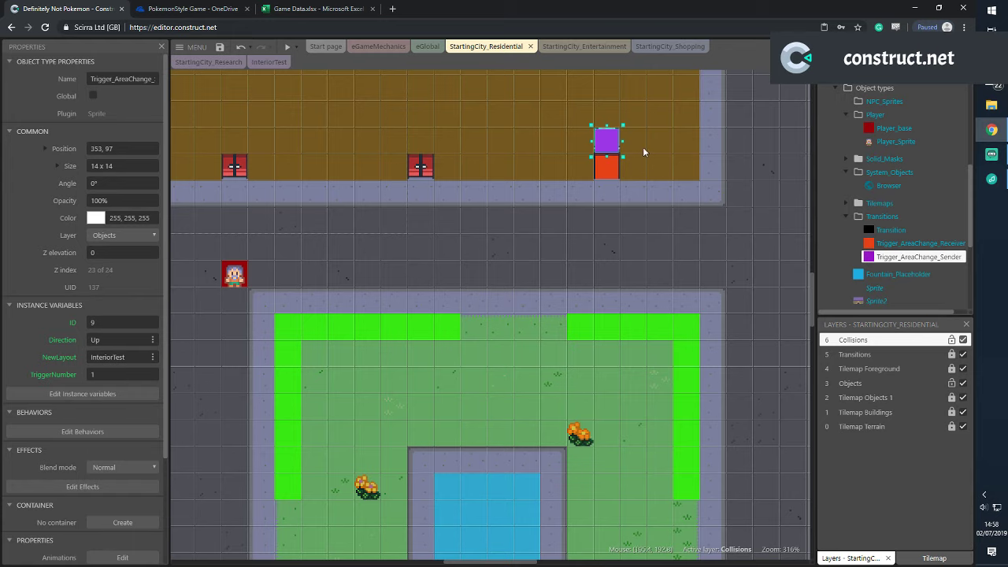
click(607, 174)
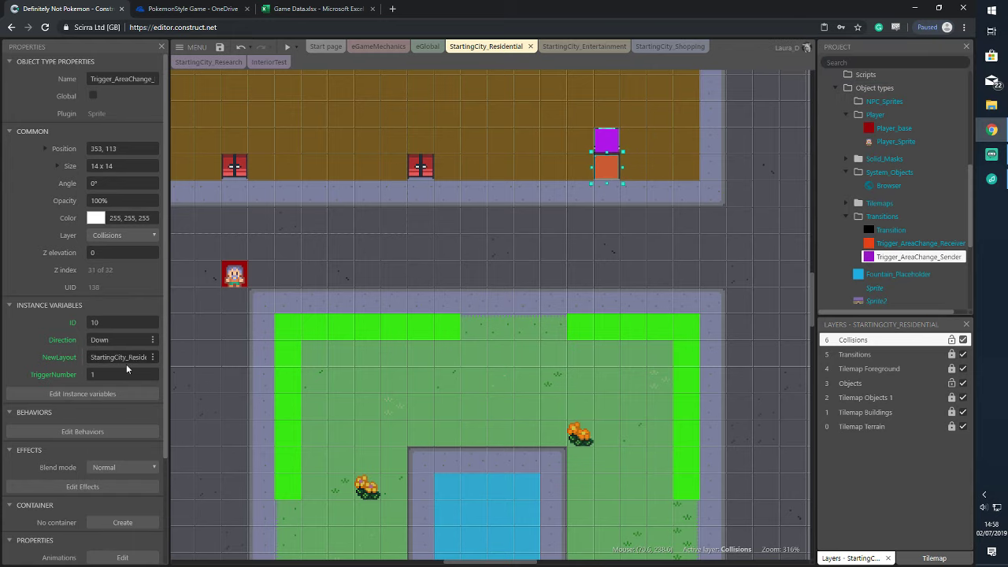
In InteriorTest, set the receiver trigger to InteriorTest, ID 9, direction Up
click(268, 61)
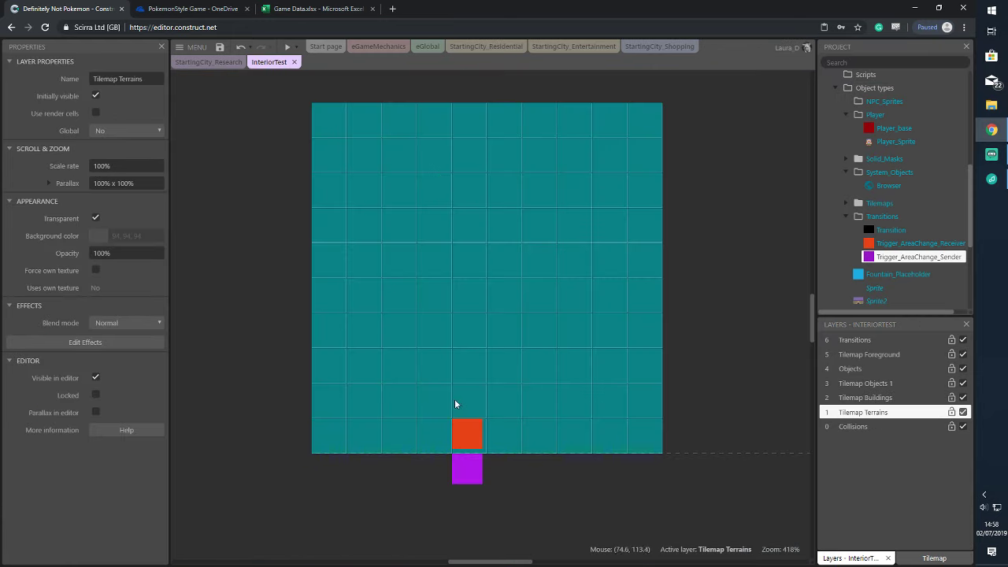
click(455, 445)
click(113, 359)
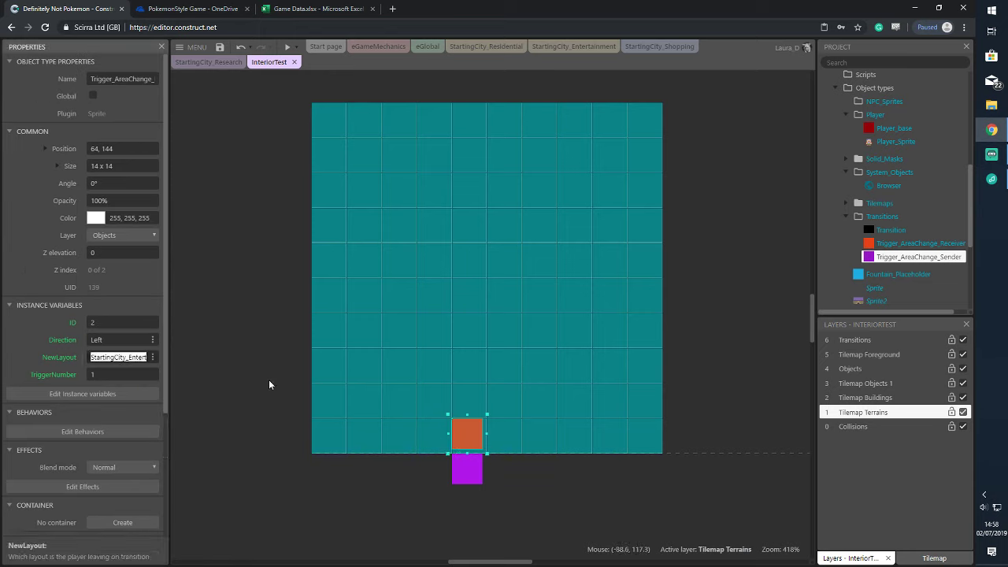
text(Star)
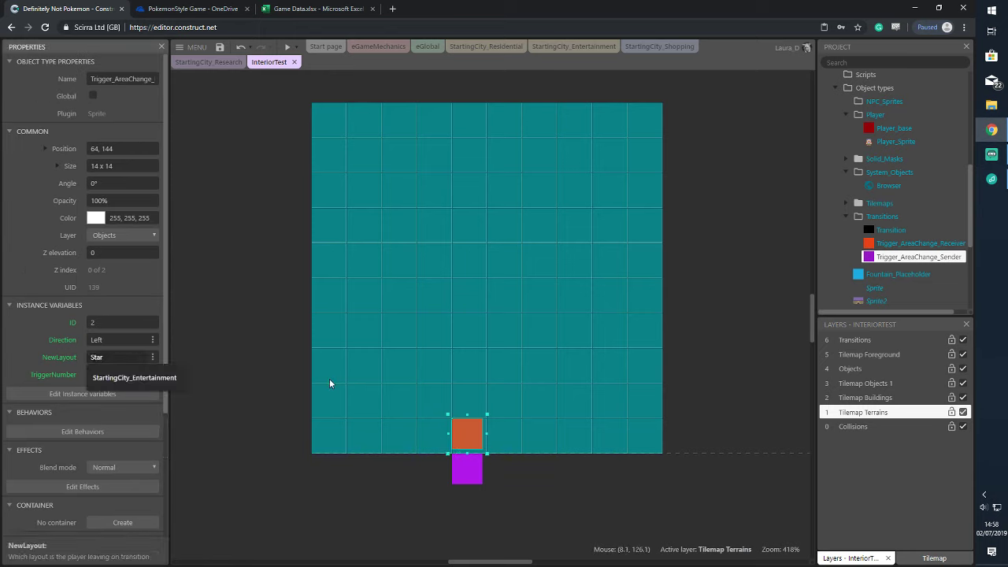
text(t)
key(BackSpace)
key(BackSpace)
key(BackSpace)
key(BackSpace)
key(BackSpace)
text(InteriorTest)
click(116, 322)
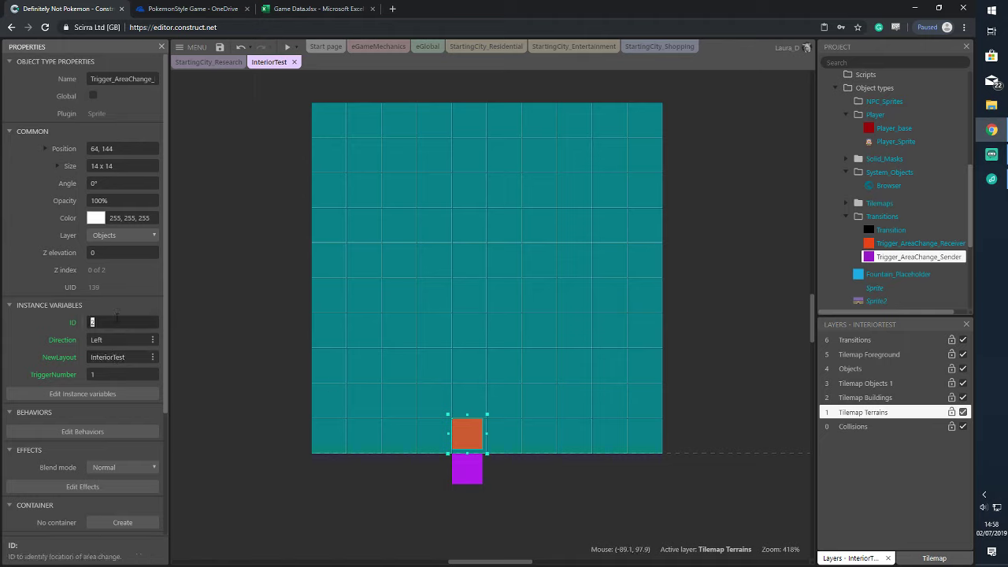
text(9)
click(110, 334)
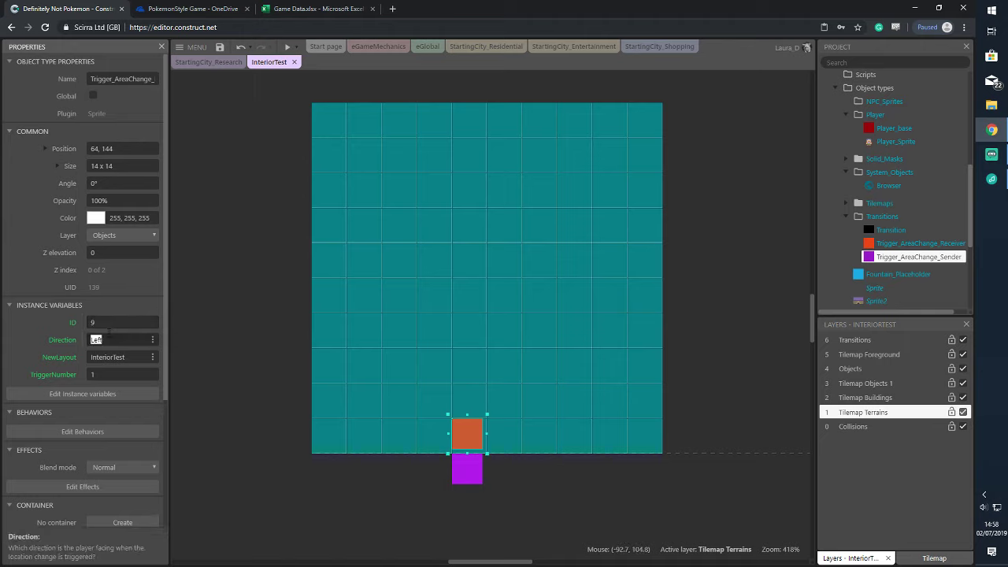
text(Up)
key(Return)
Set the purple sender trigger to ID 10, direction Down, destination StartingCity_Residential
click(467, 468)
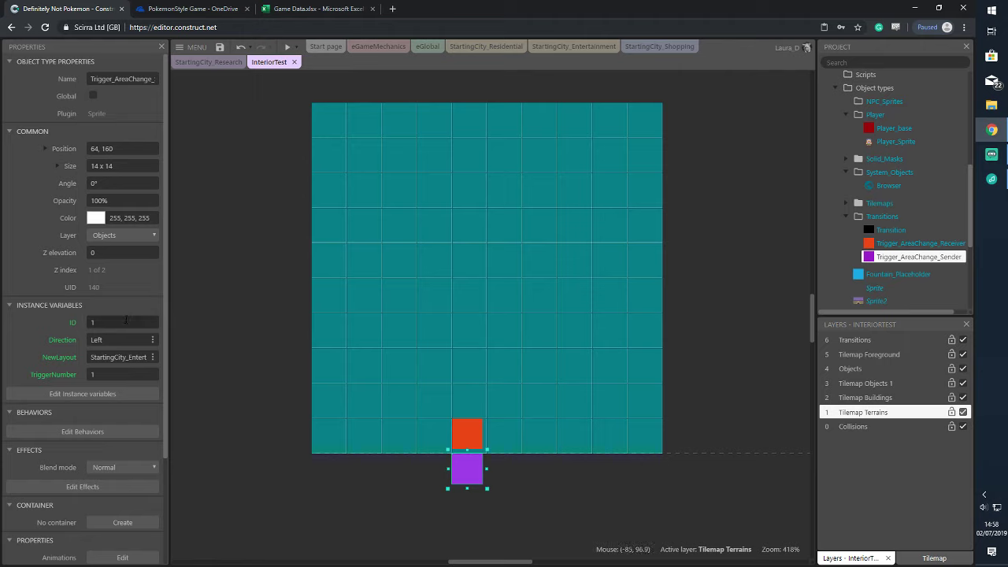
click(124, 322)
text(10)
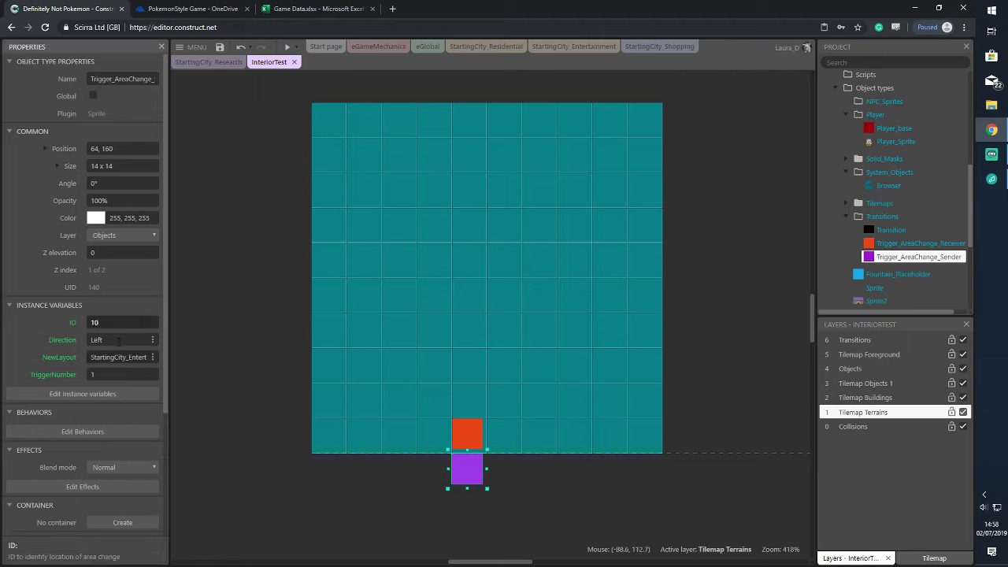
click(119, 338)
text(Down)
key(Return)
click(118, 357)
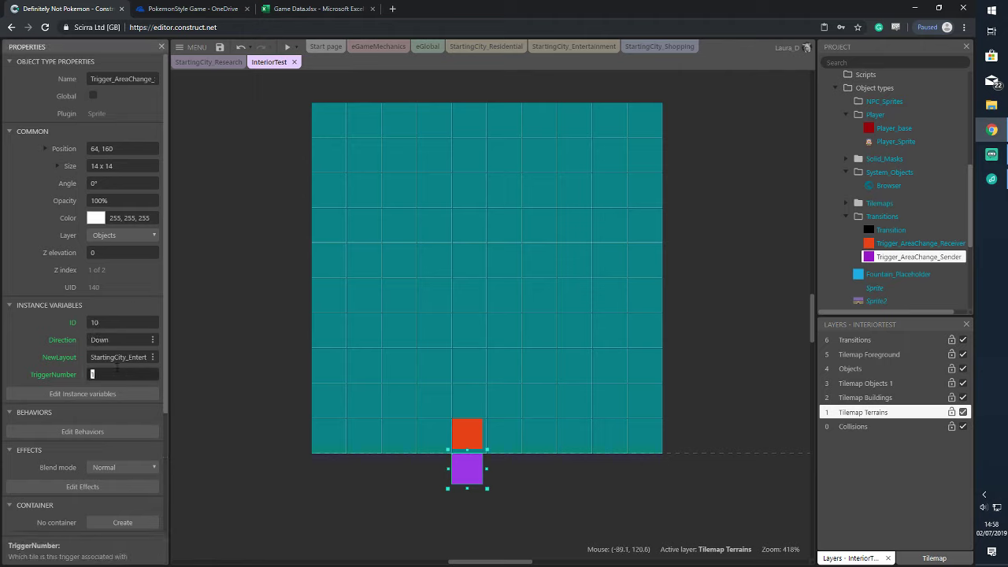
text(Starting)
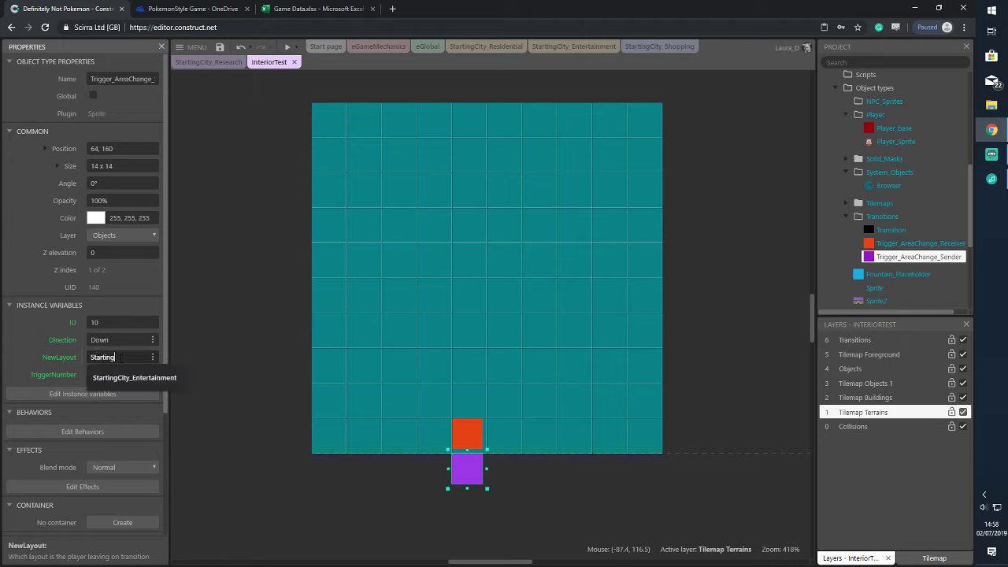
text(City_Resi)
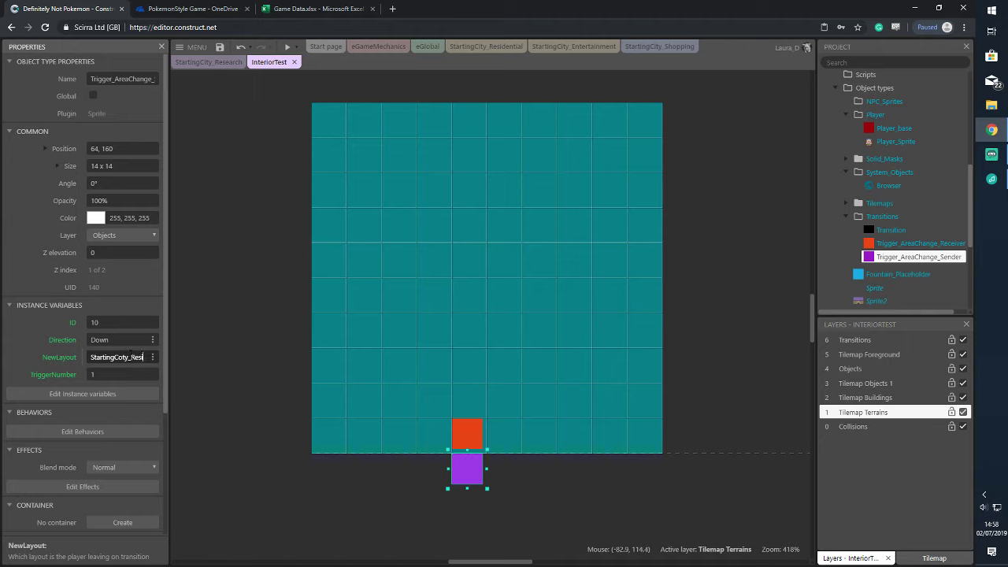
text(dential)
key(Tab)
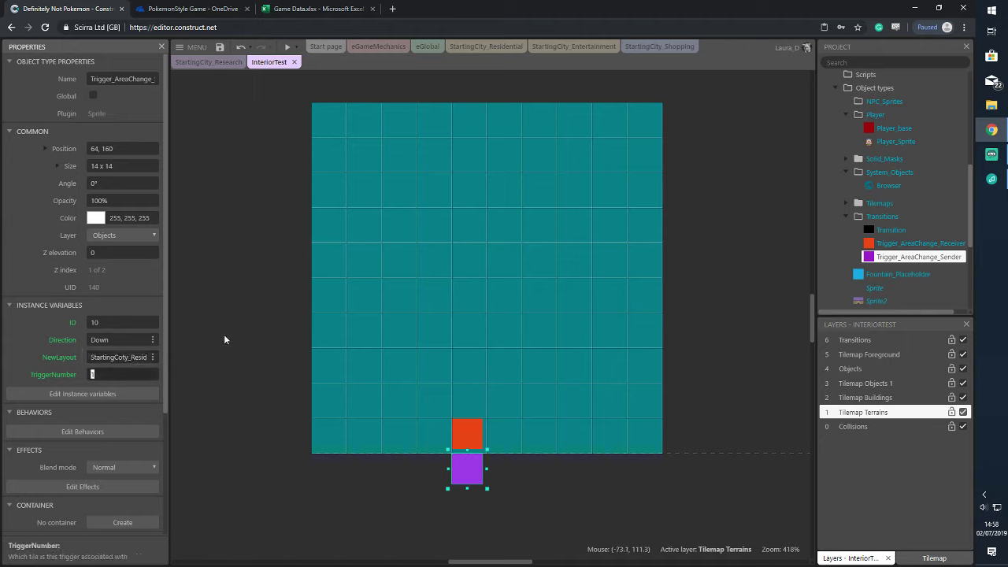
Recheck the red receiver and start correcting the purple exit trigger's misspelt destination
click(224, 340)
click(460, 429)
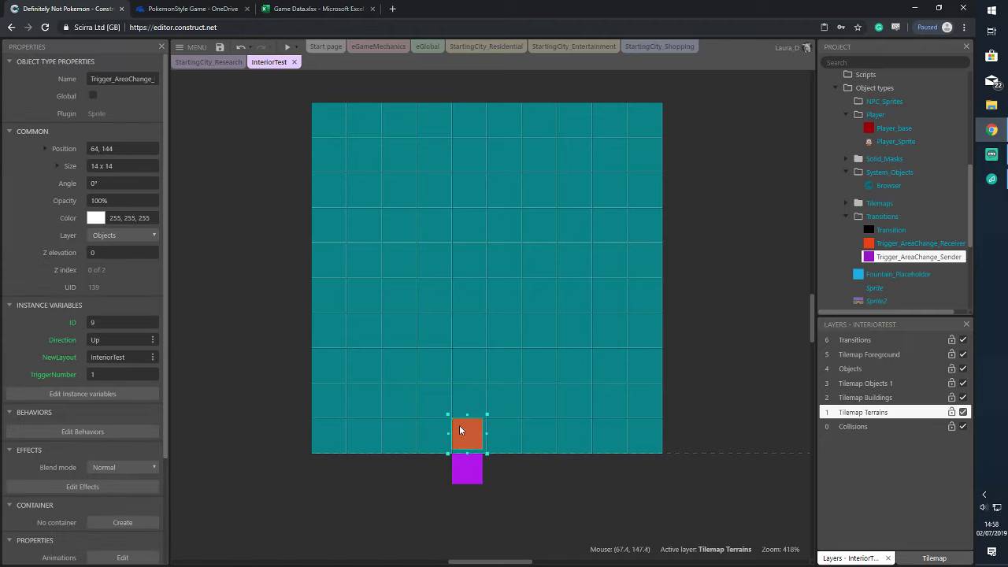
click(467, 476)
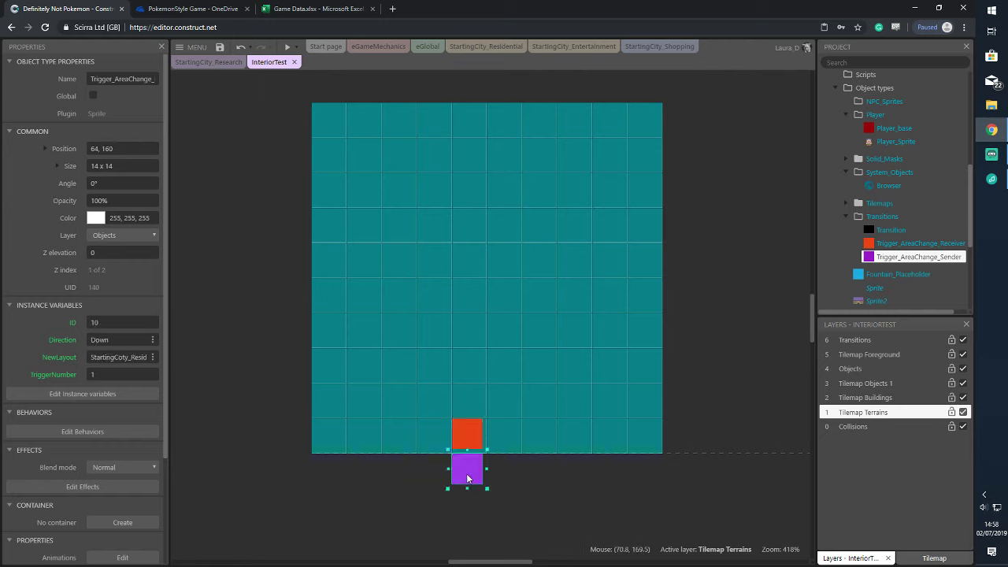
click(140, 357)
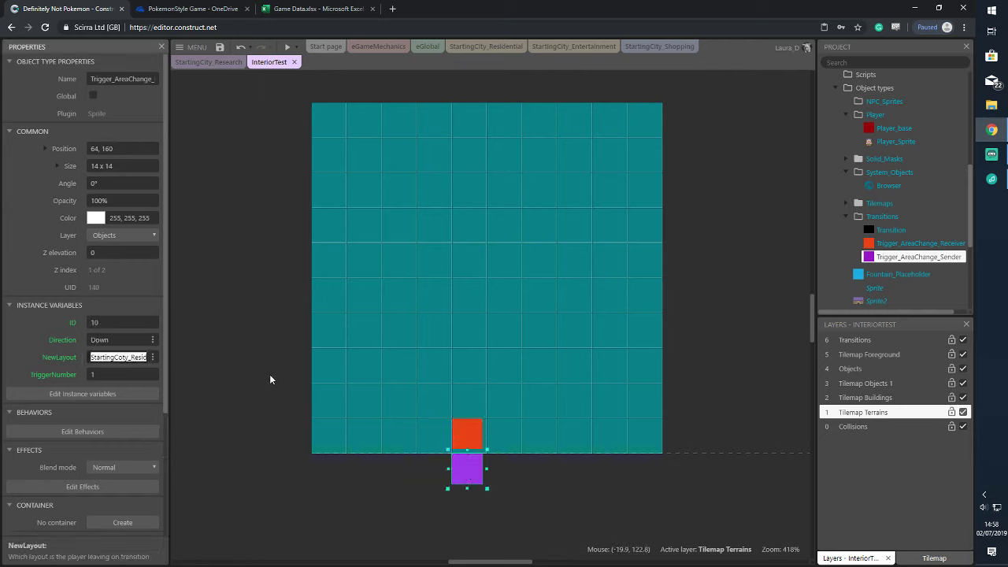
key(Escape)
key(BackSpace)
In StartingCity_Residential, set the door's orange trigger destination to InteriorTest
text(i)
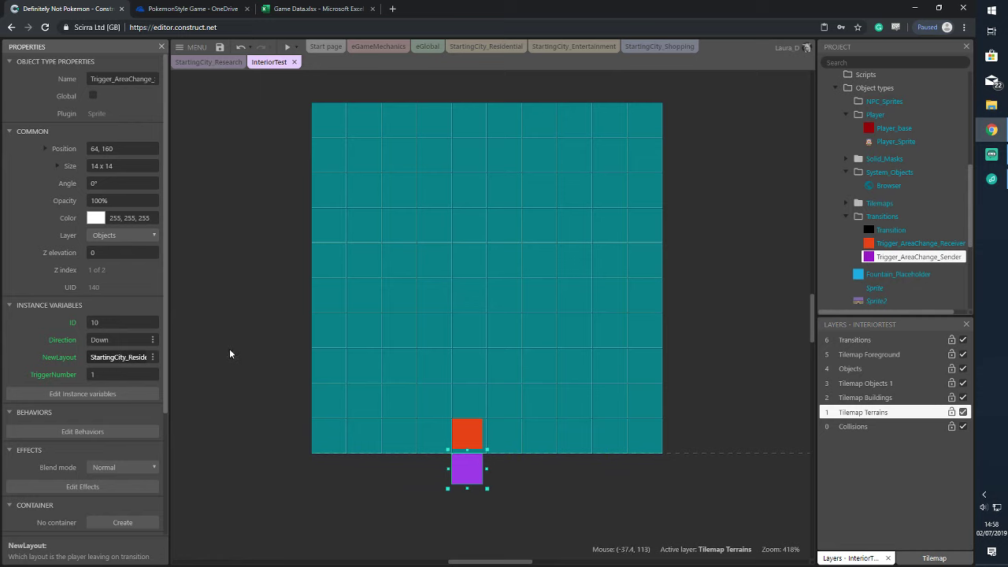
click(498, 48)
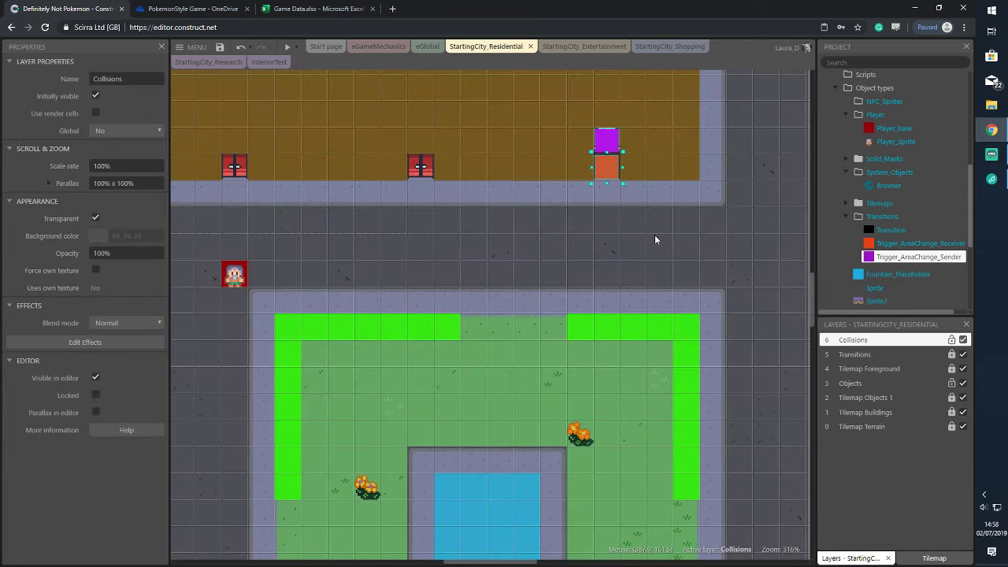
ctrl+scroll(655, 231, down, 5)
click(692, 100)
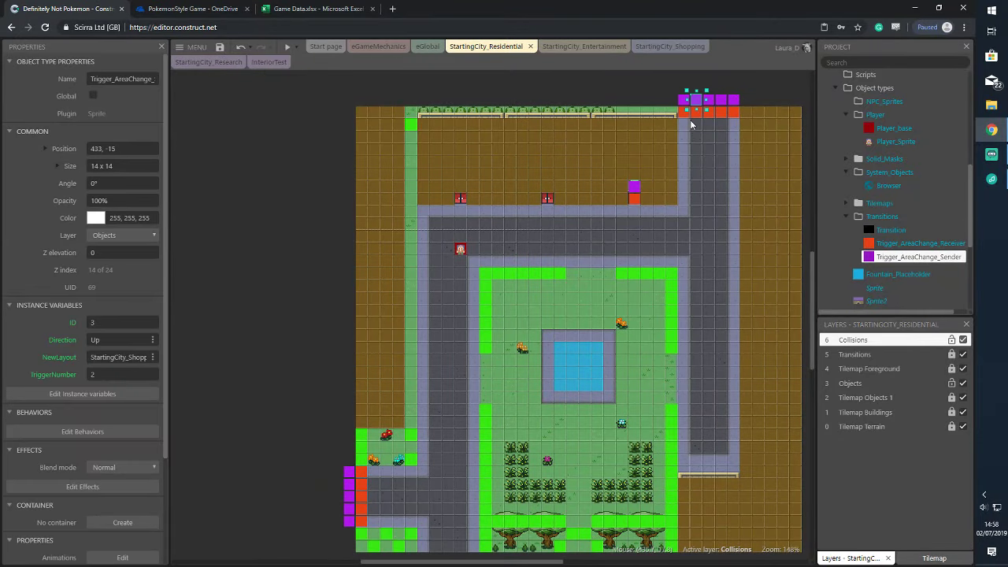
click(681, 113)
ctrl+scroll(686, 120, up, 2)
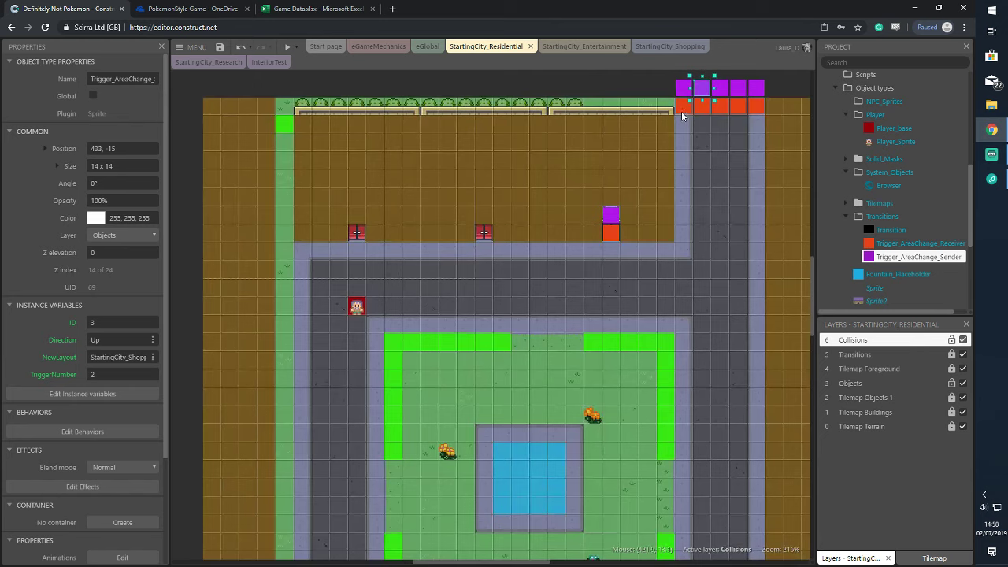
click(610, 216)
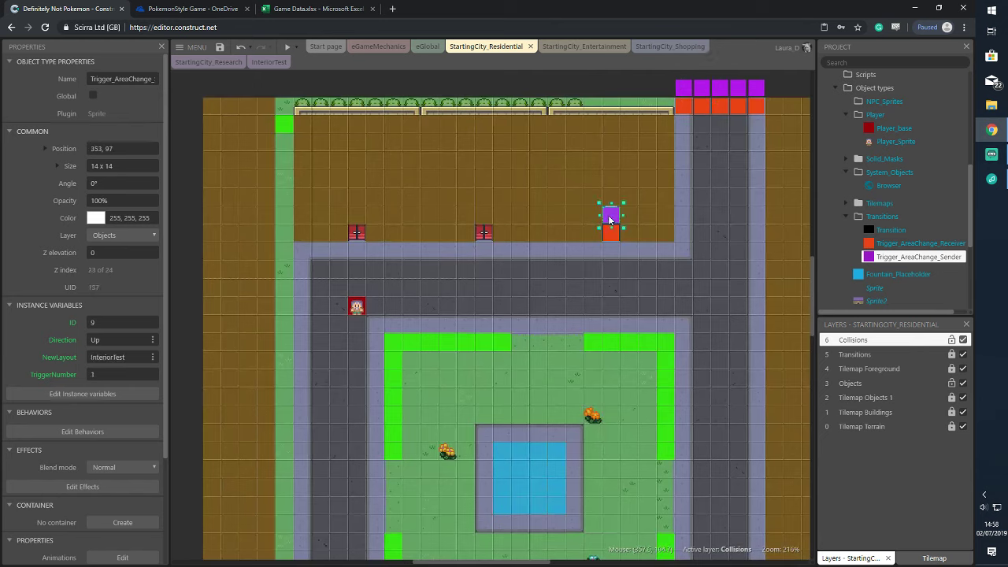
click(612, 236)
click(105, 357)
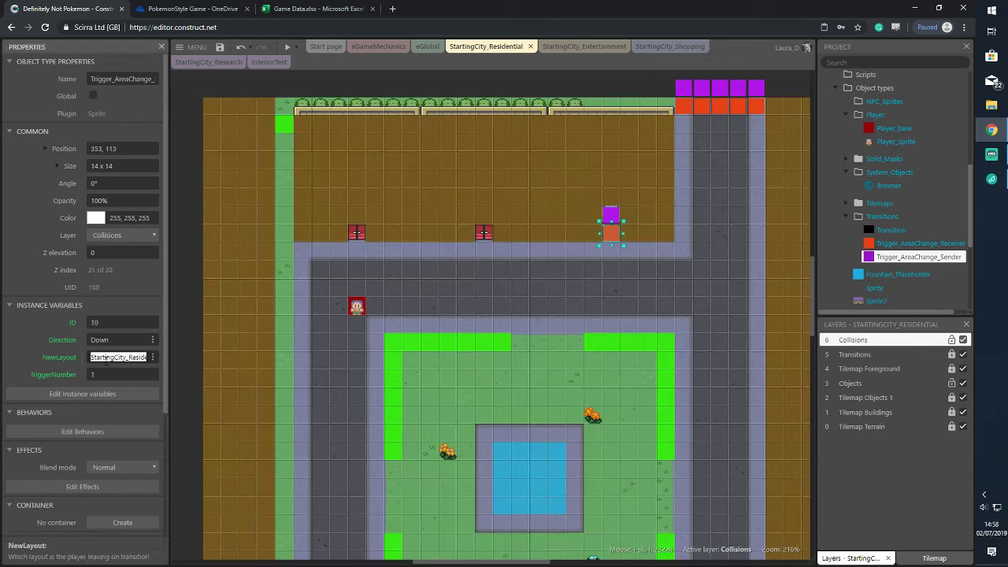
text(Interior)
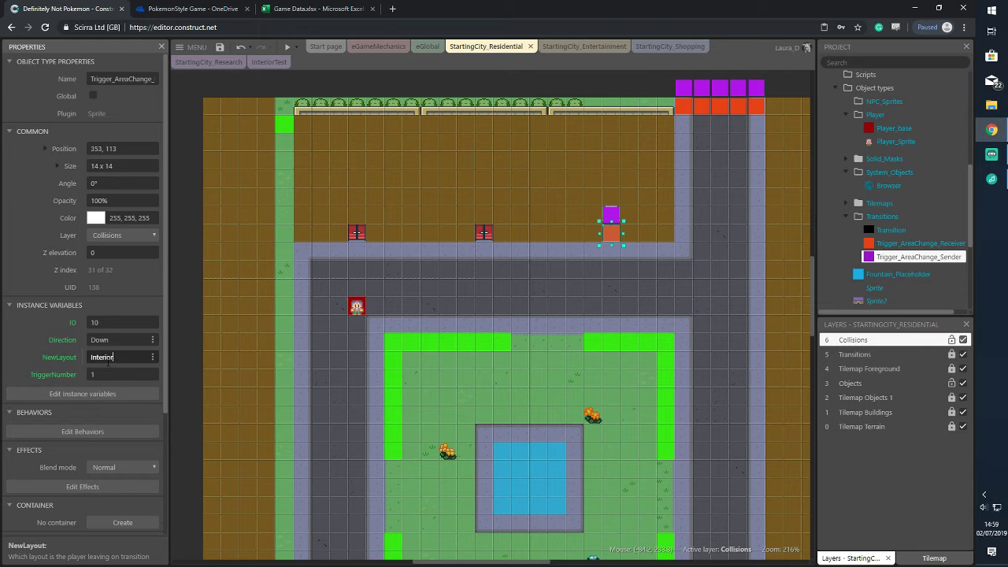
text(Test)
Set the InteriorTest room's orange trigger destination to StartingCity_Residential
click(268, 62)
click(463, 436)
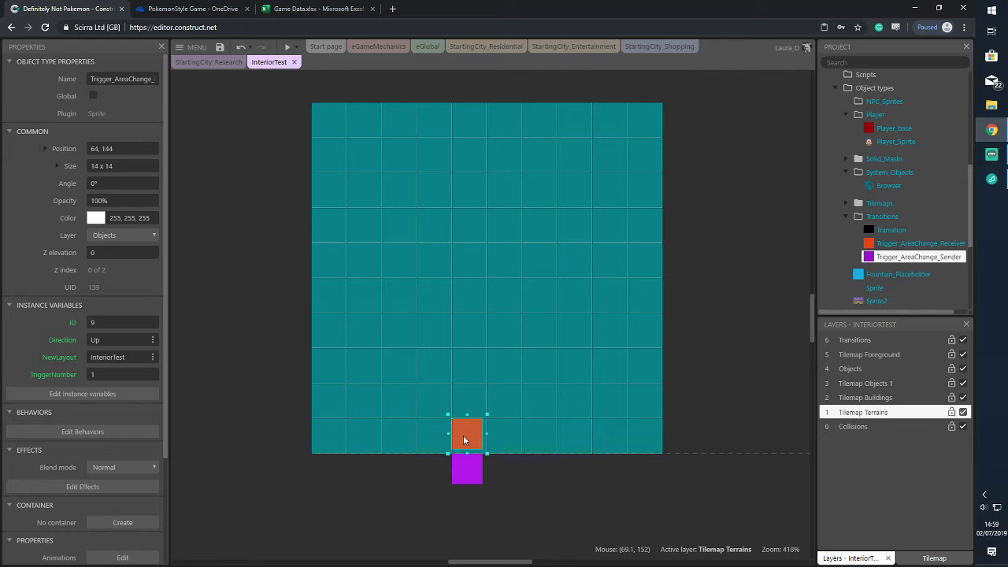
click(115, 358)
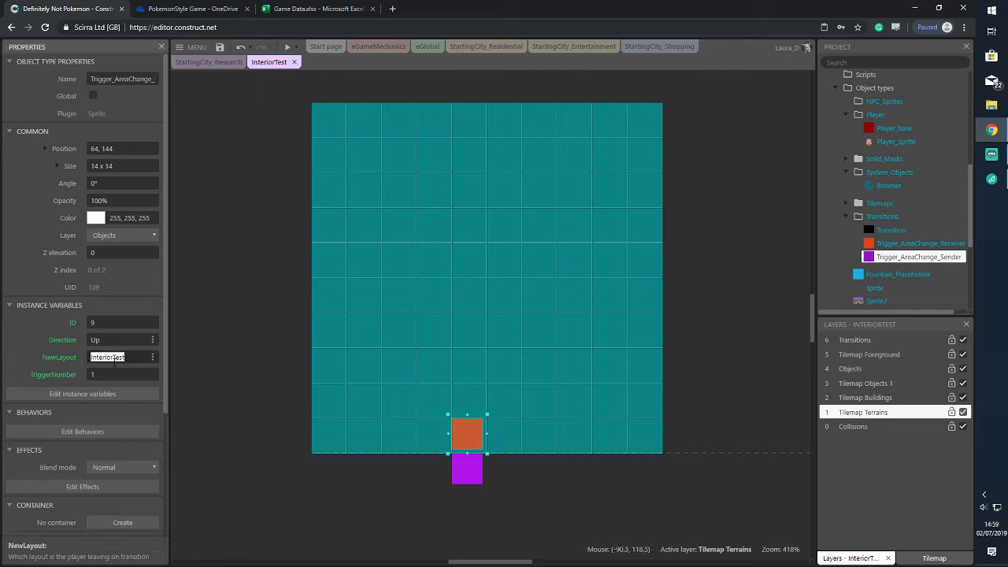
text(StartingCi)
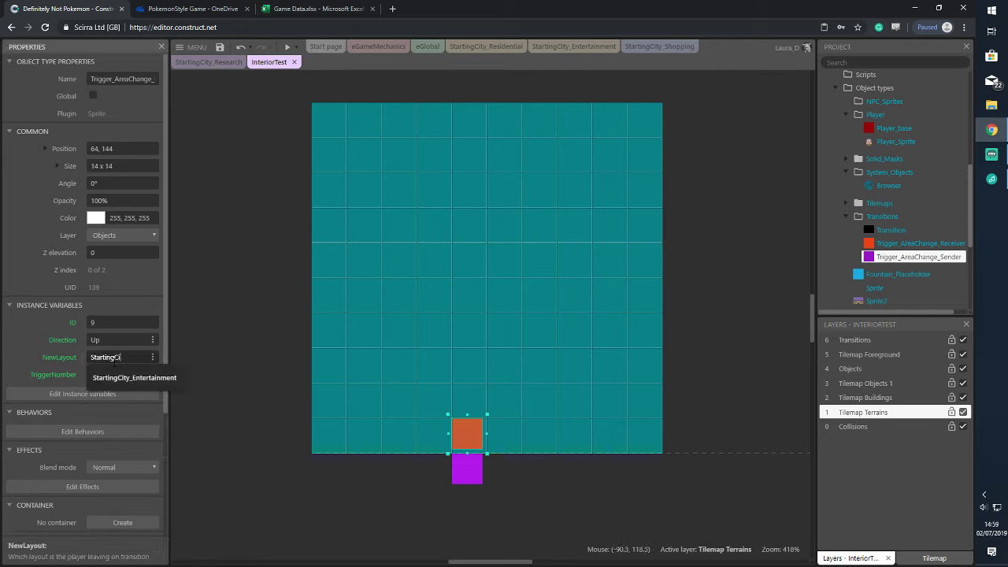
text(ty_R)
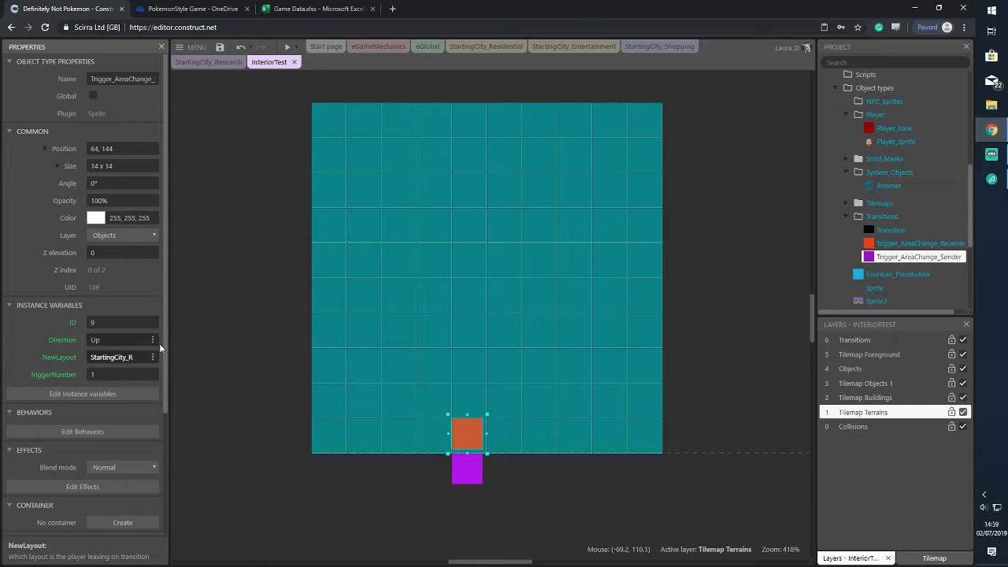
text(esidential)
click(260, 326)
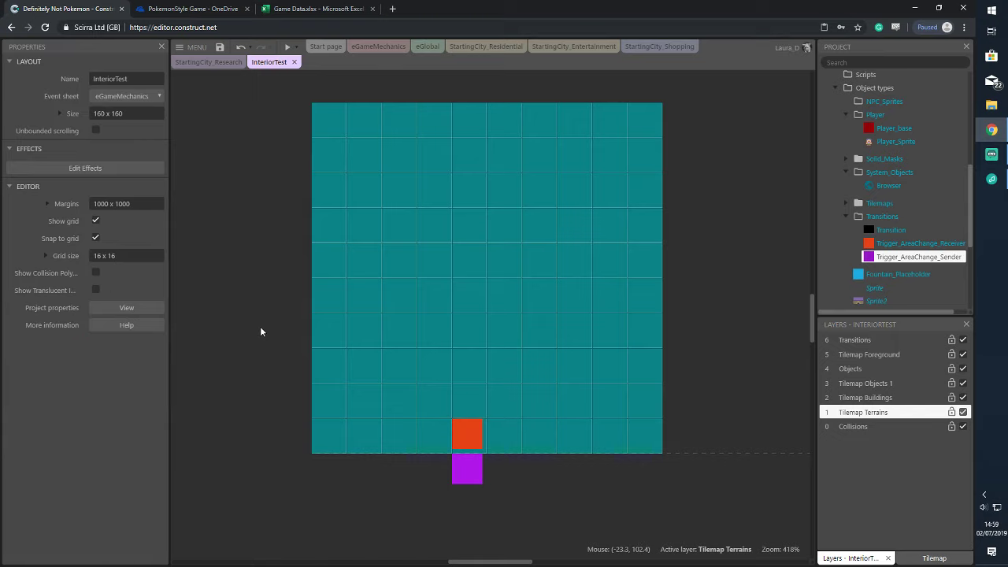
click(295, 47)
click(288, 100)
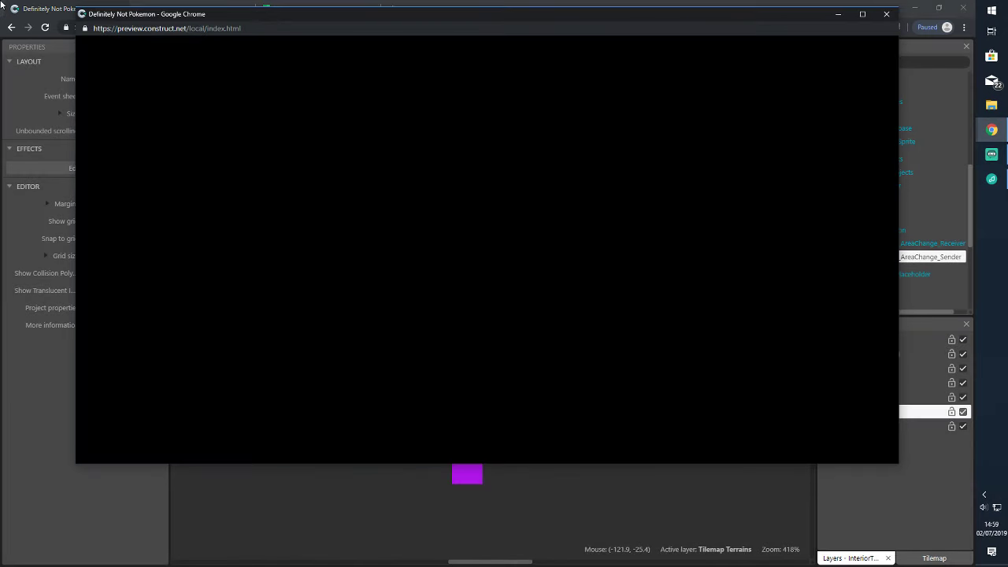
key(Up)
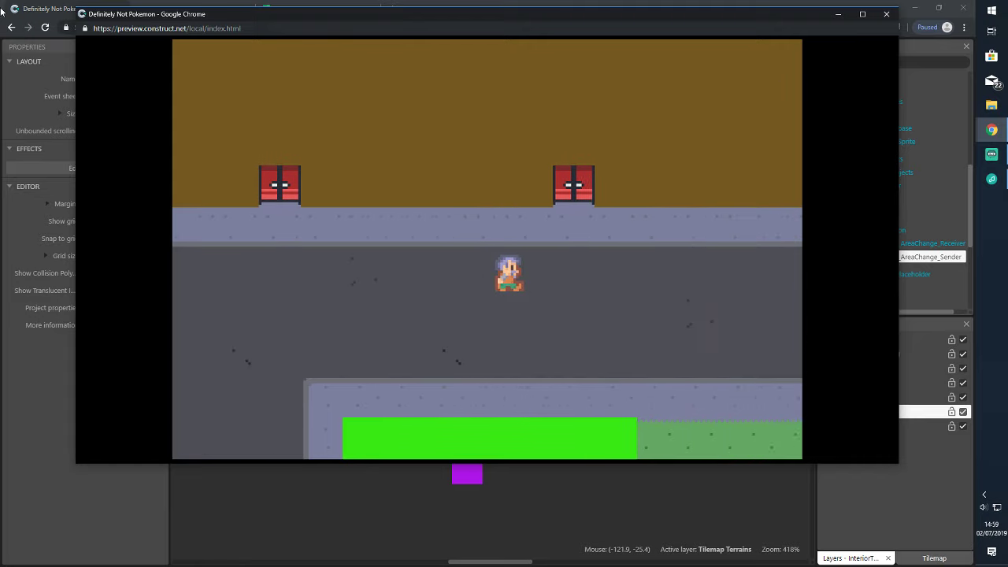
key(Right)
key(Up)
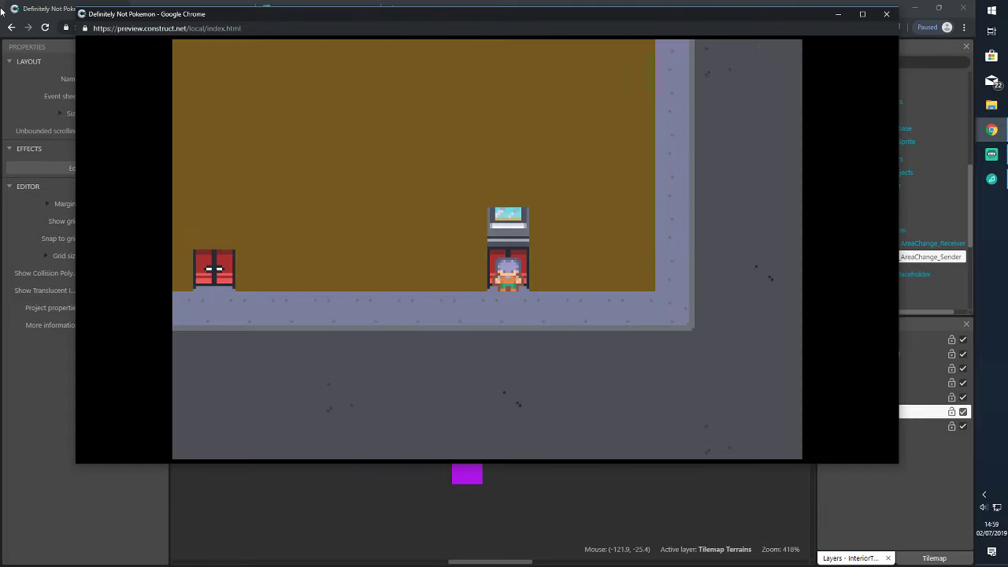
key(Down)
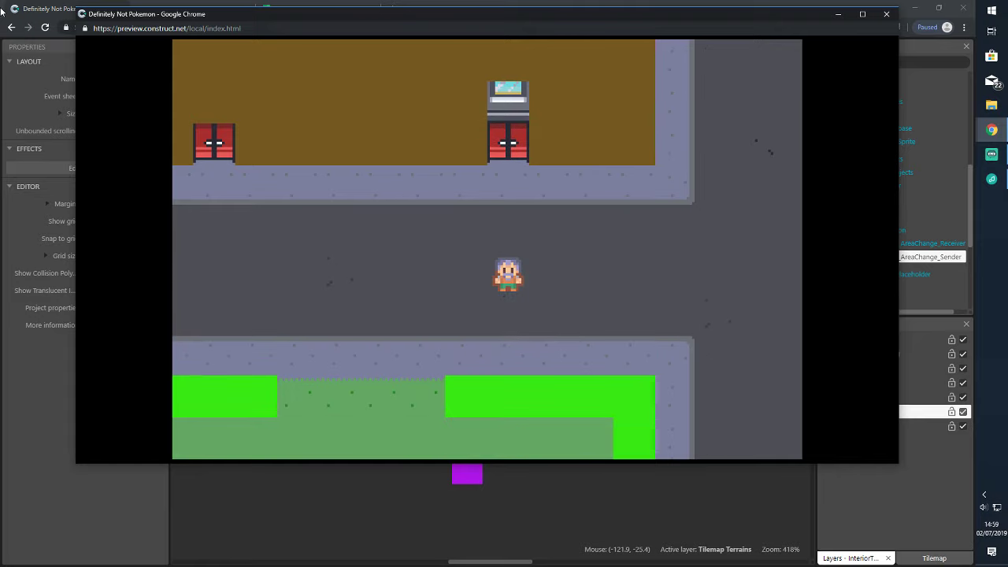
key(Up)
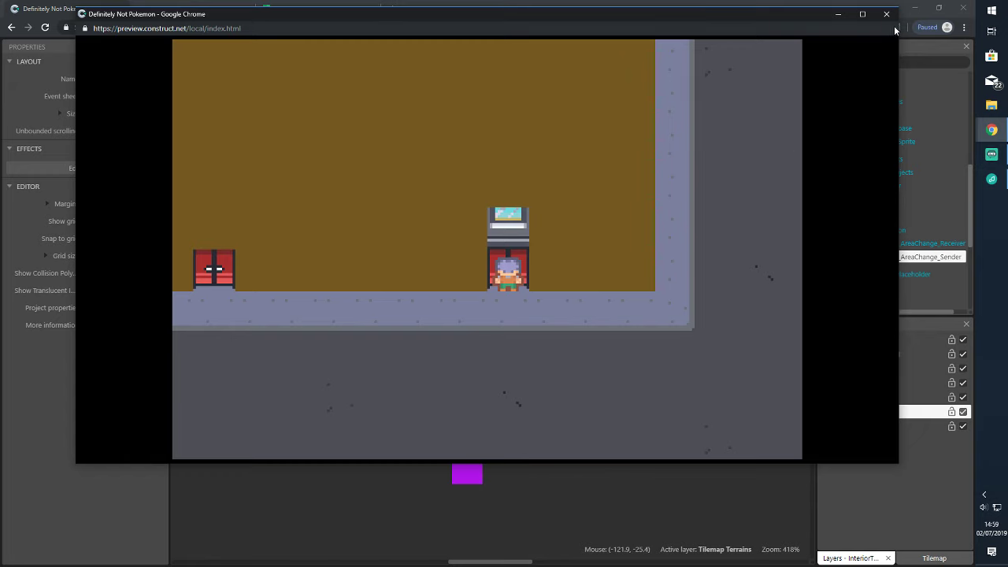
click(886, 13)
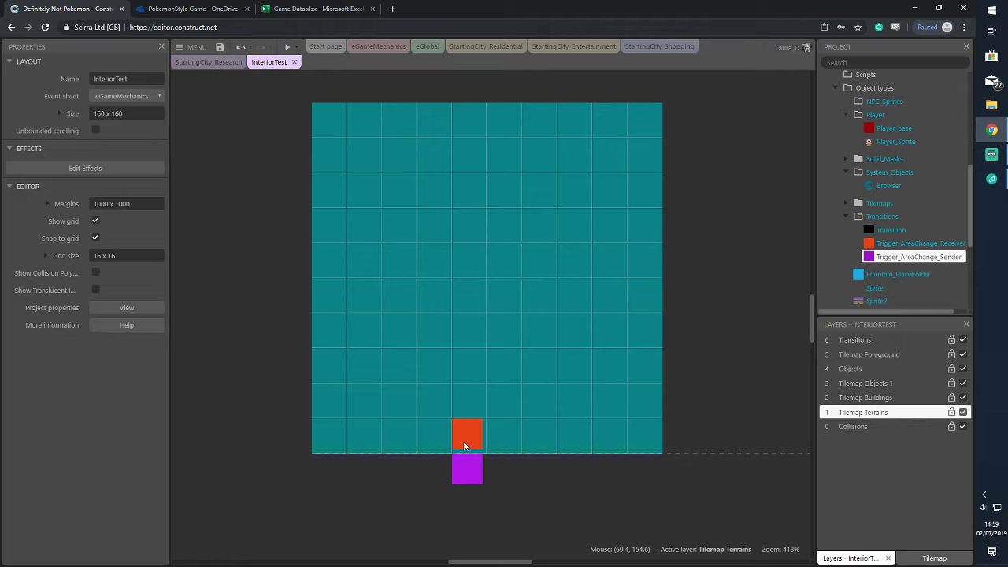
Undo the accidental resize of the purple exit trigger
click(465, 479)
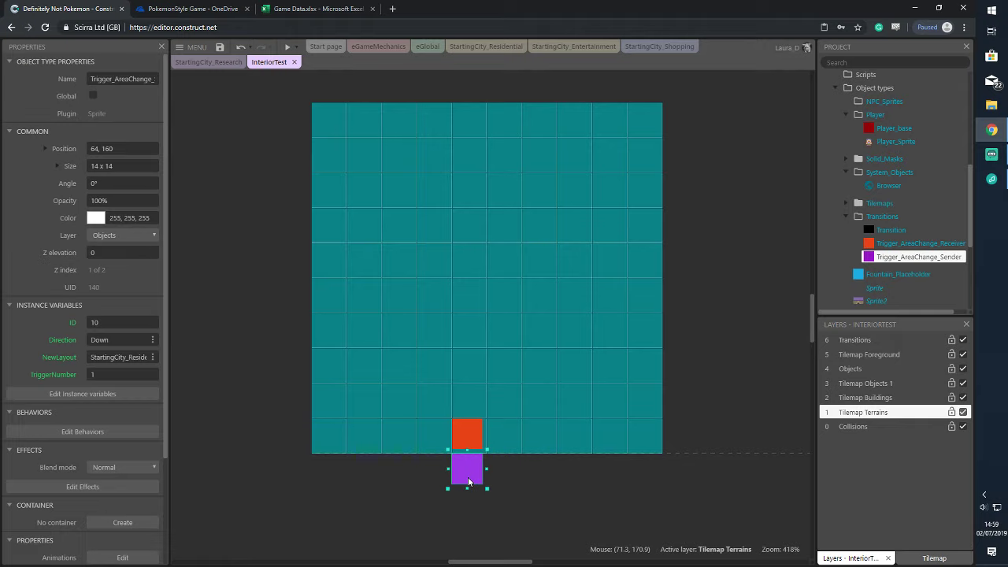
drag(447, 488, 480, 422)
key(ctrl+z)
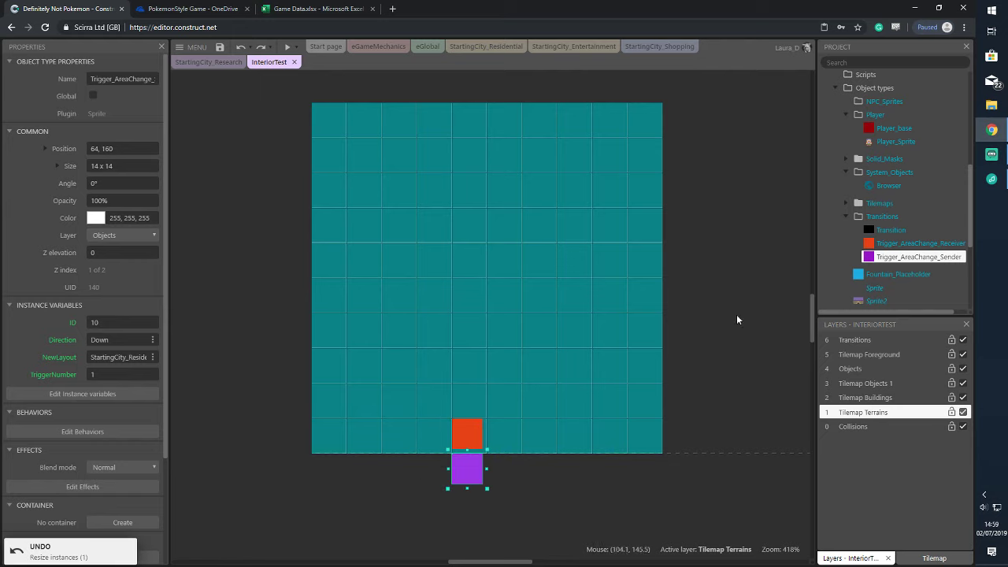
scroll(931, 136, up, 3)
Uncheck Snap to grid in the InteriorTest layout properties
click(908, 130)
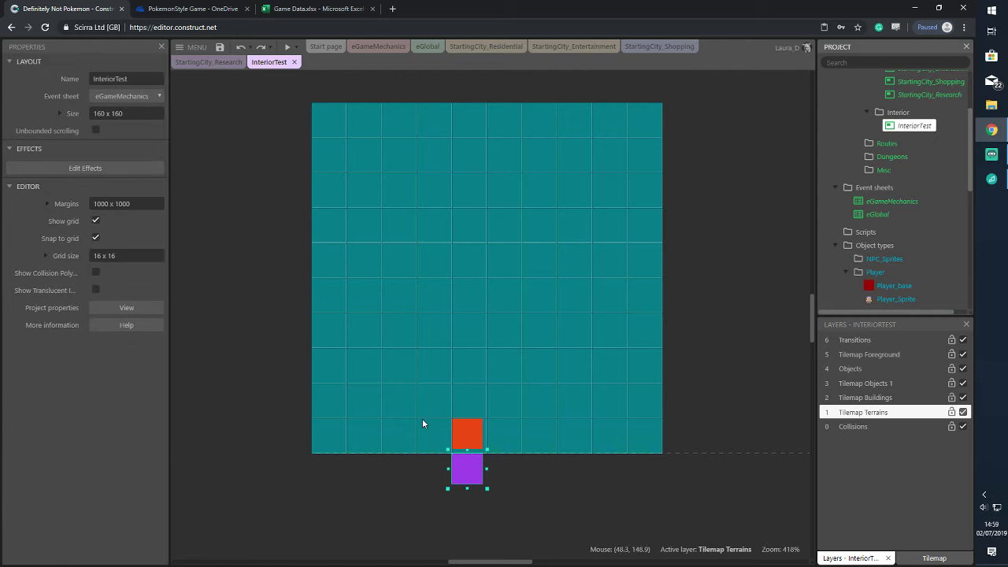
drag(433, 403, 512, 504)
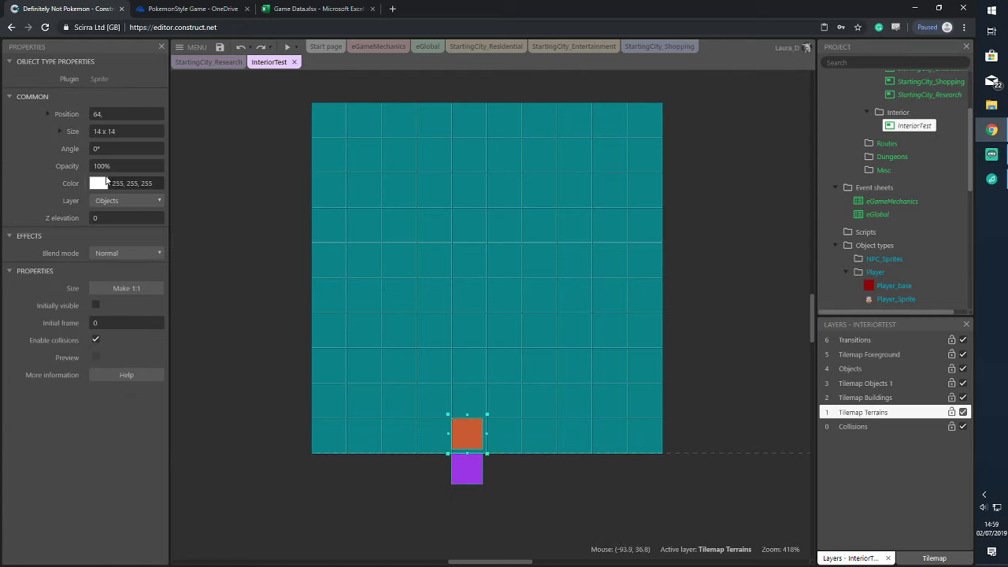
scroll(955, 126, up, 3)
click(914, 229)
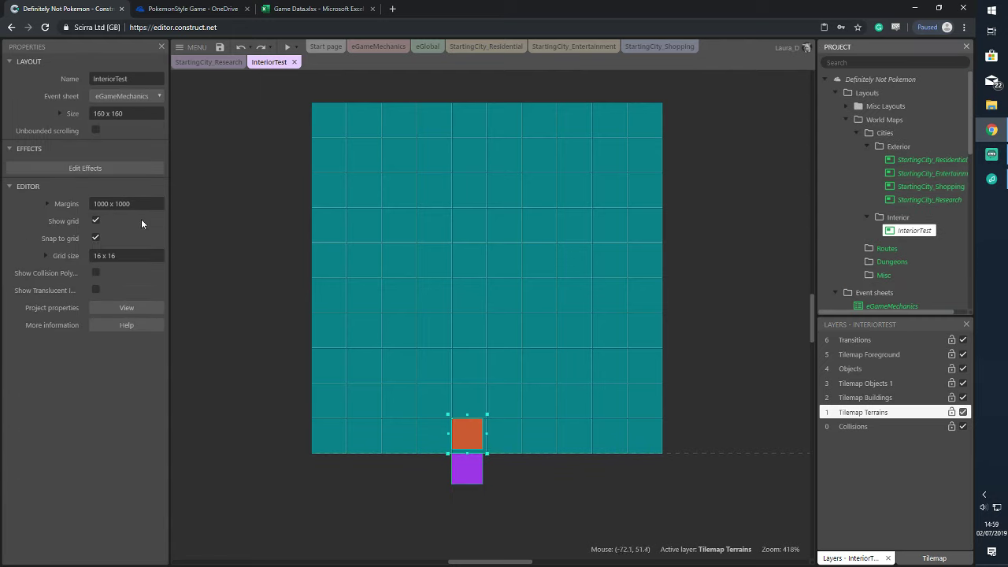
click(96, 239)
drag(442, 379, 500, 501)
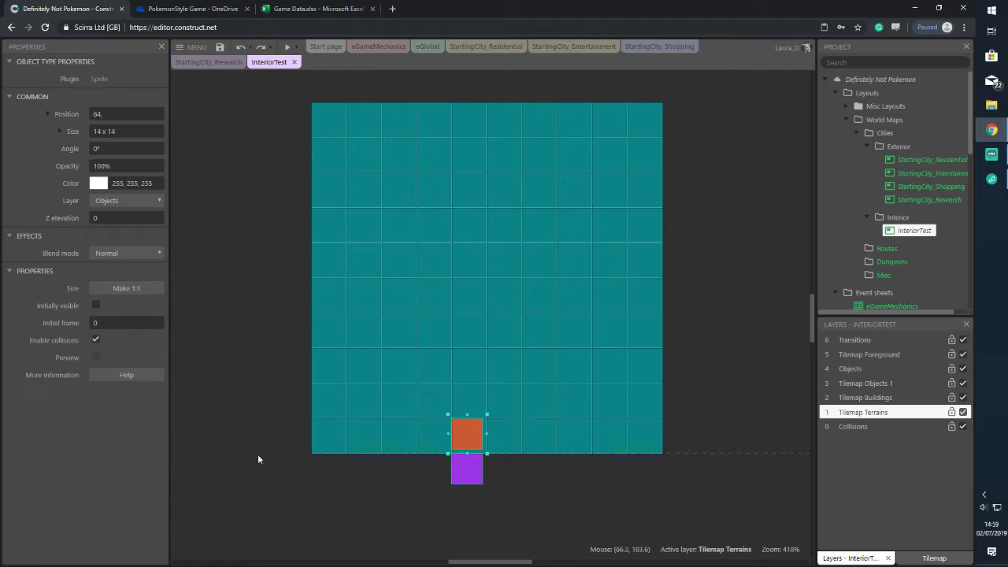
click(729, 181)
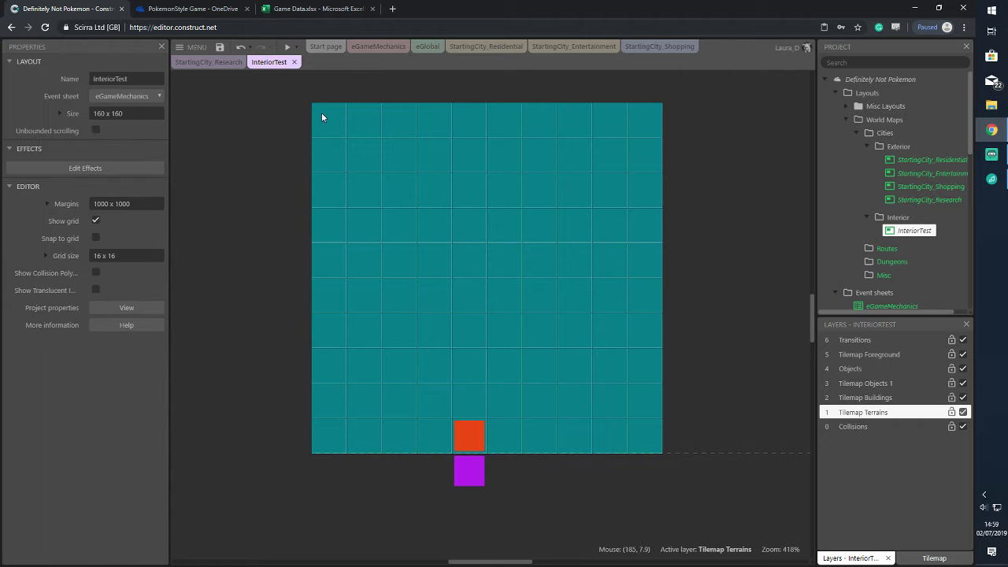
click(297, 48)
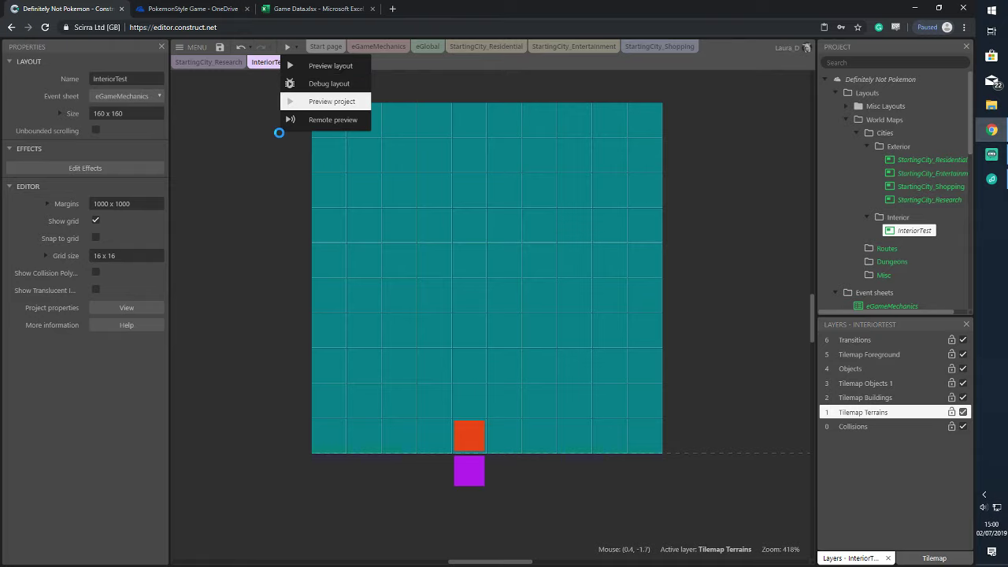
click(299, 99)
key(Up)
key(Right)
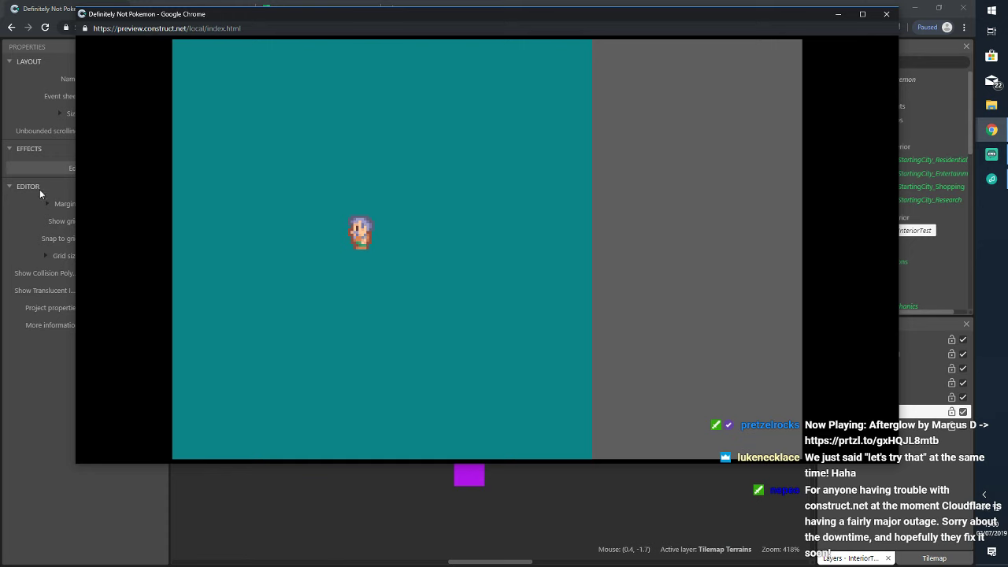
click(886, 15)
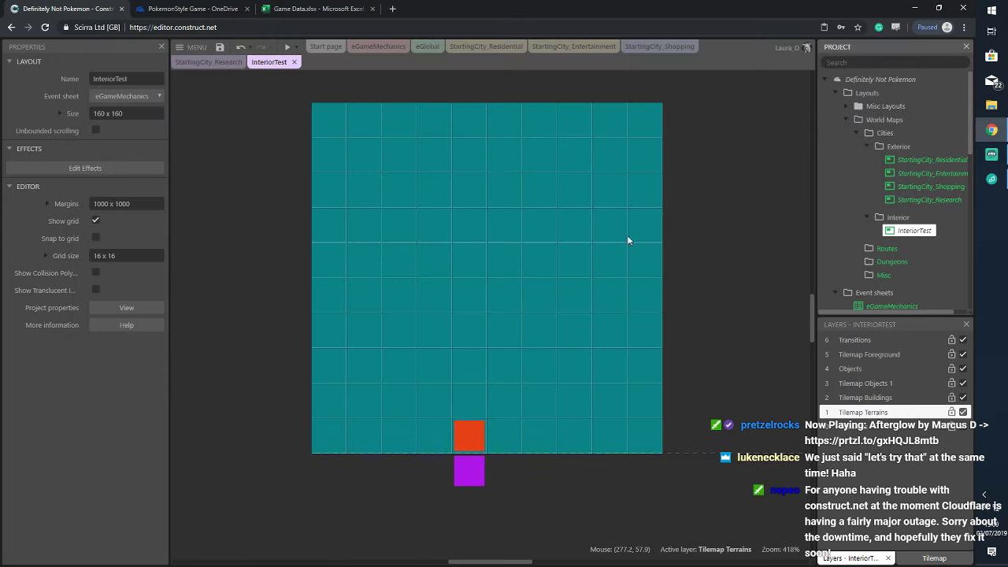
click(126, 96)
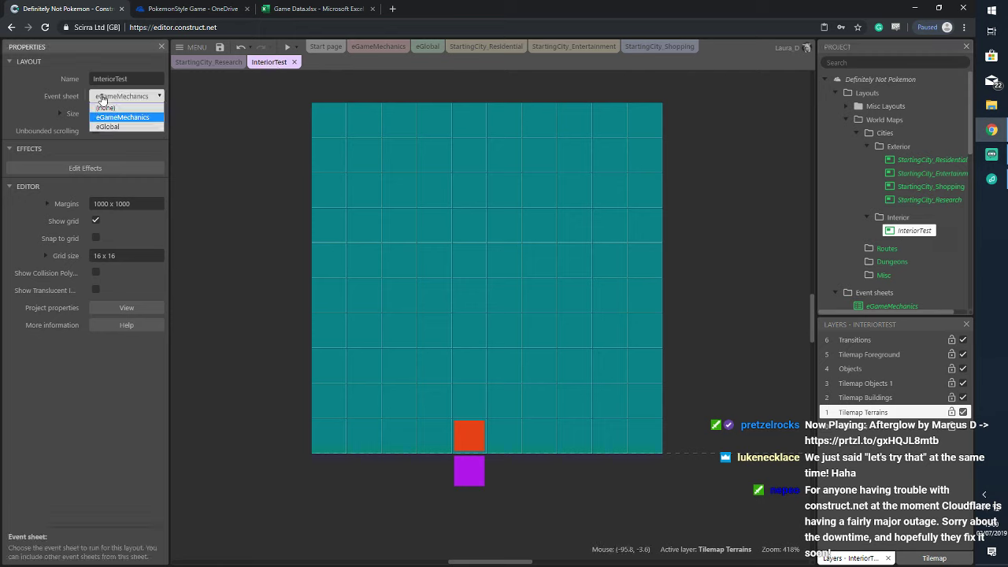
click(118, 104)
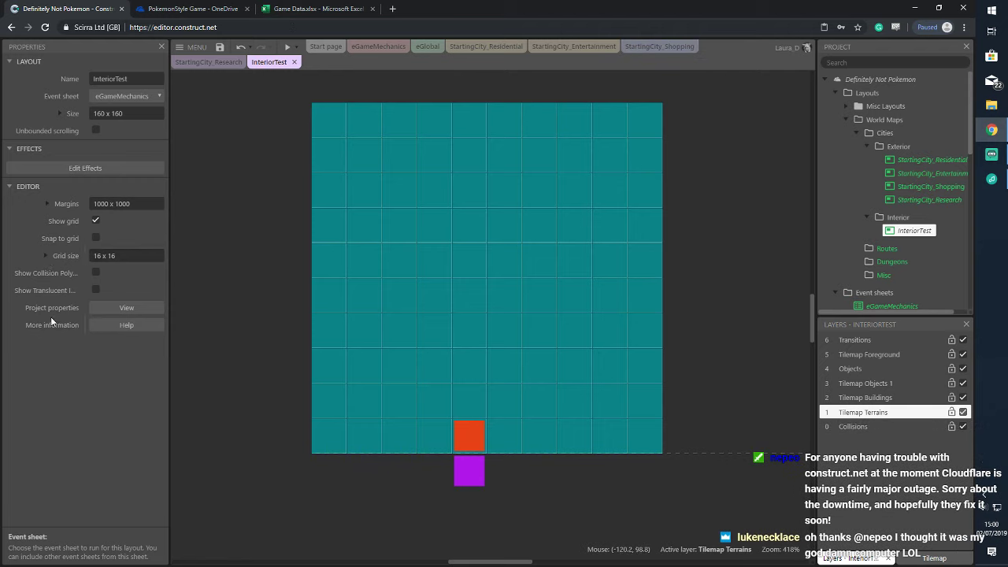
click(294, 47)
click(331, 101)
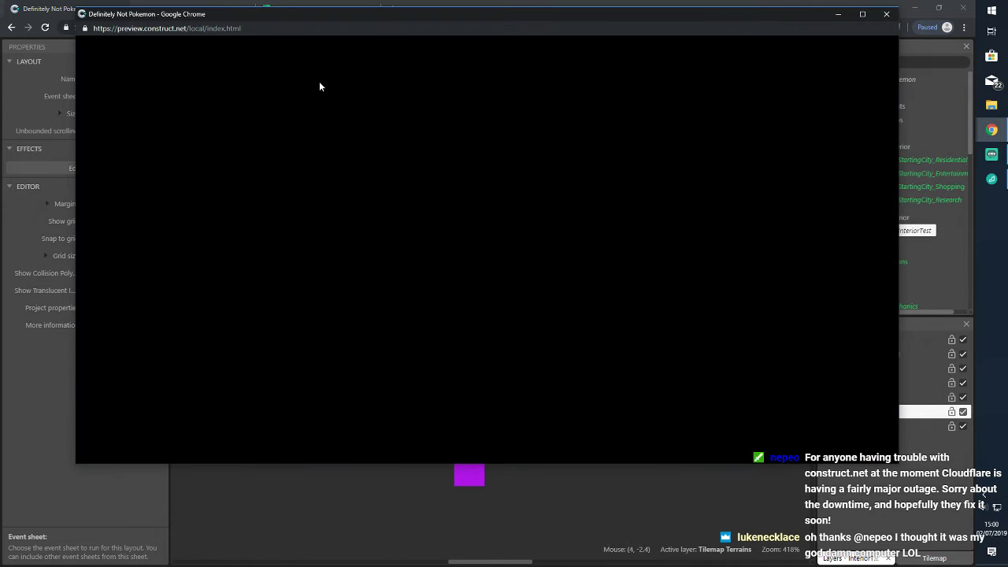
key(Up)
key(Right)
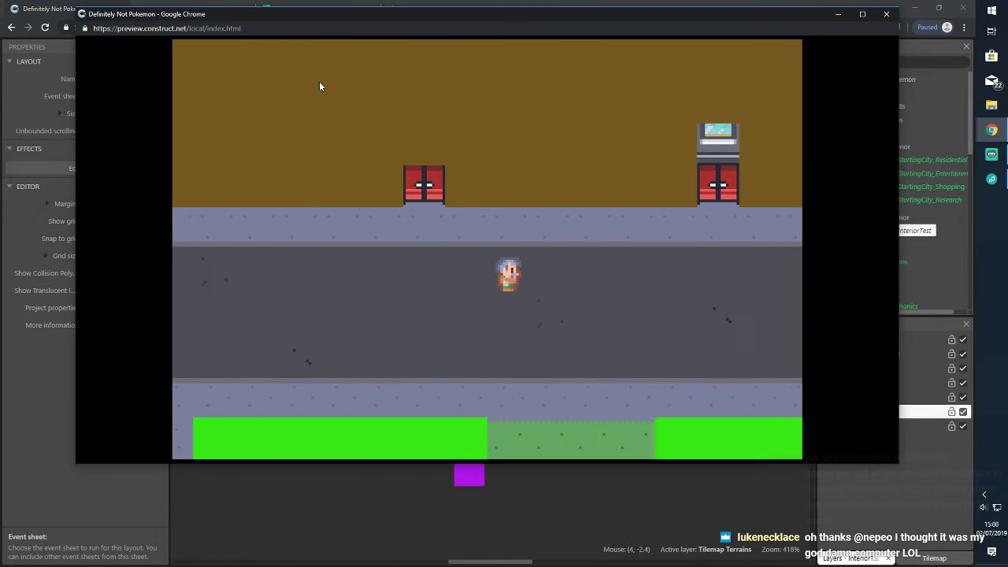
key(Right)
key(Left)
key(Right)
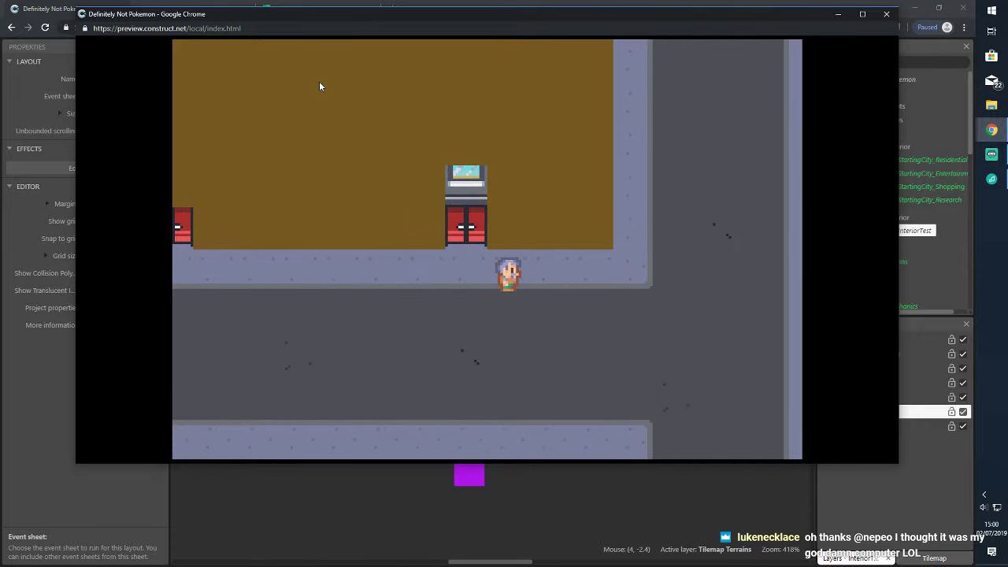
key(Left)
key(Up)
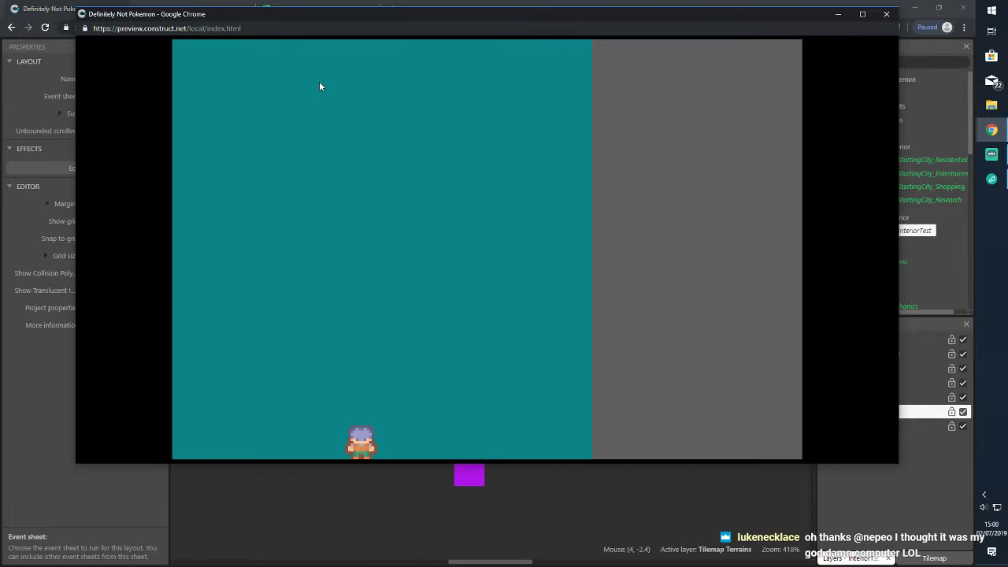
key(Up)
key(Left)
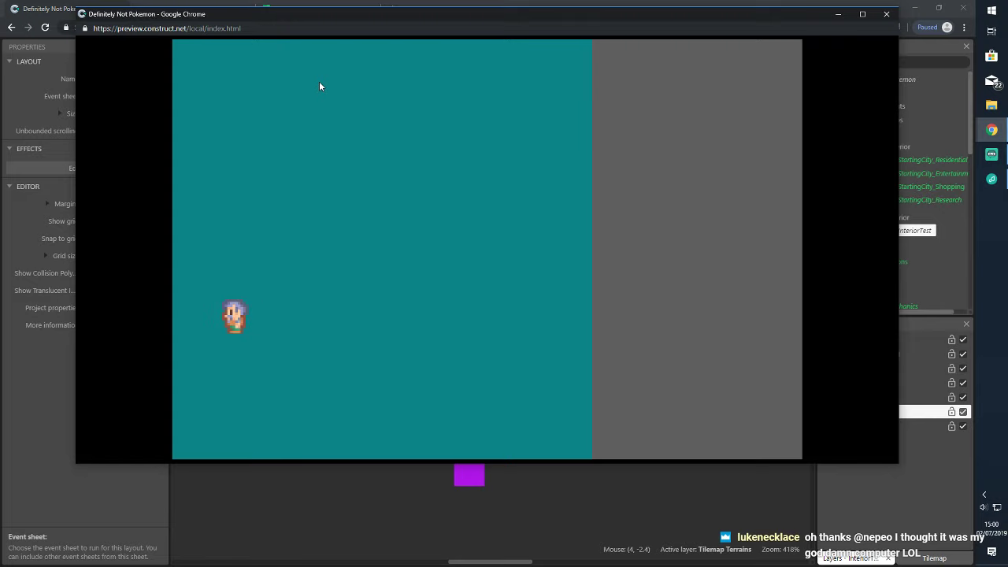
key(Right)
click(885, 14)
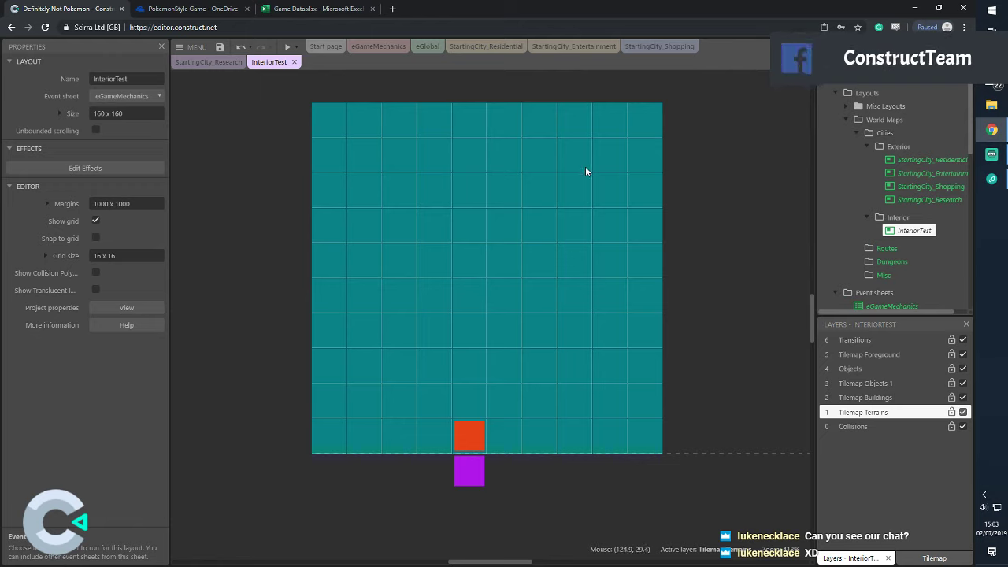
Save the project
click(219, 47)
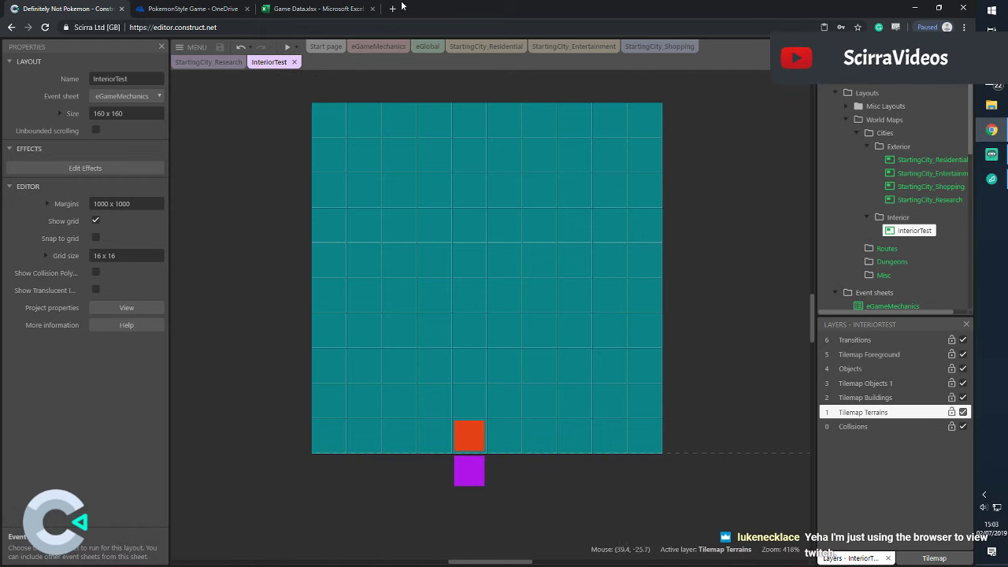
double_click(252, 137)
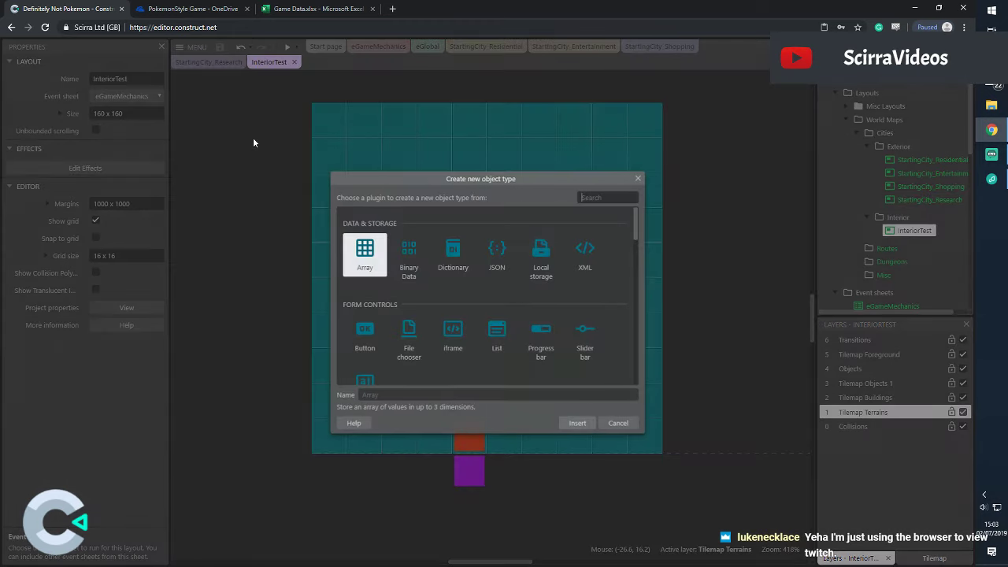
click(618, 422)
Place a Solid_Building block and stretch it into a tall left wall of the room
scroll(929, 212, down, 1)
scroll(921, 212, down, 5)
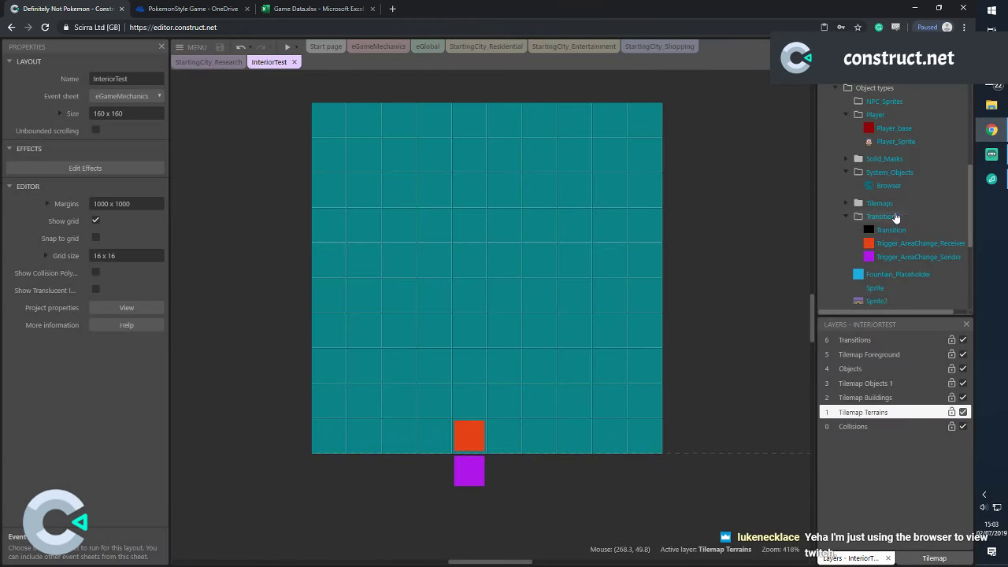
drag(889, 172, 736, 157)
drag(687, 187, 206, 118)
scroll(932, 167, up, 1)
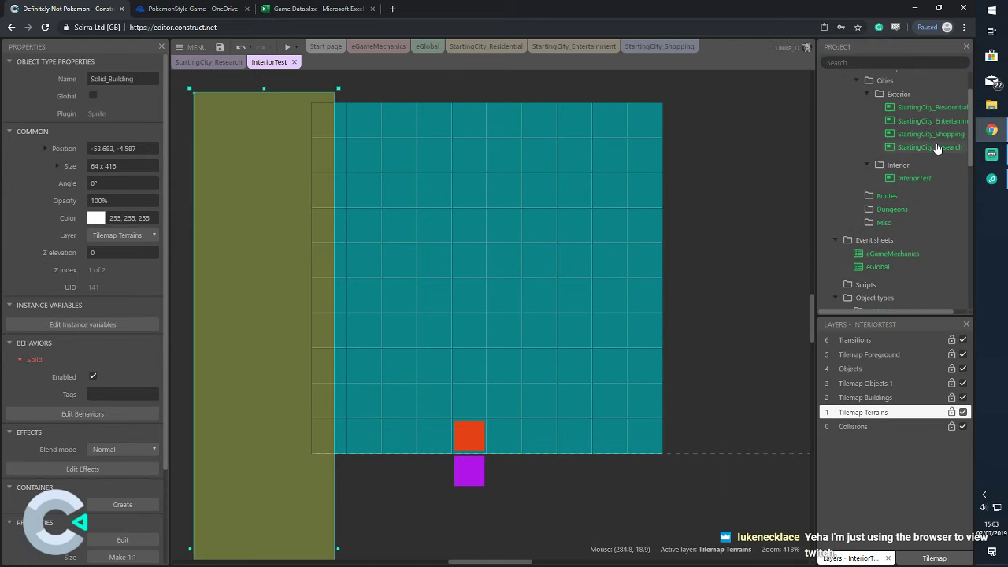
click(913, 178)
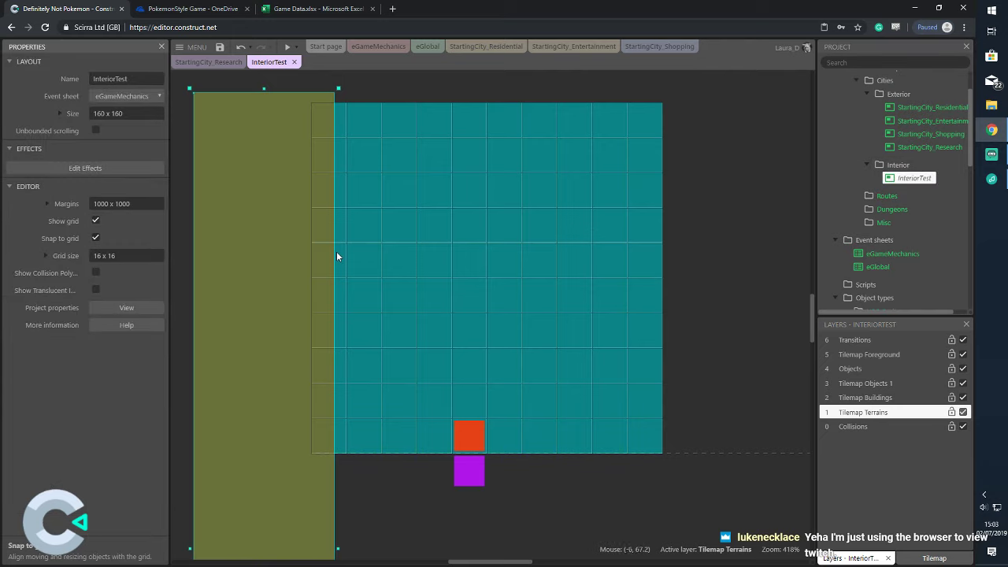
drag(338, 88, 283, 166)
scroll(286, 244, down, 6)
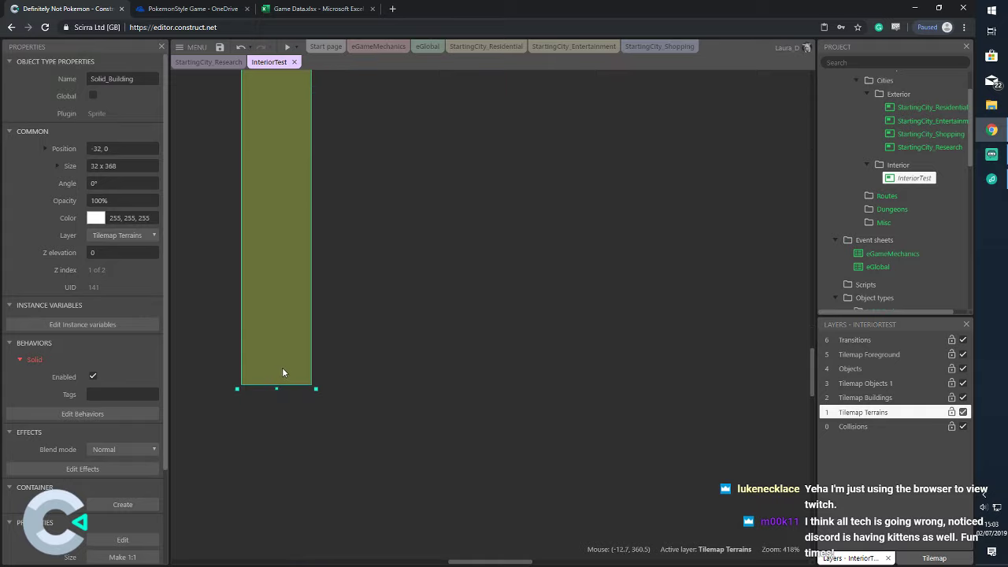
drag(276, 388, 276, 138)
scroll(326, 260, up, 3)
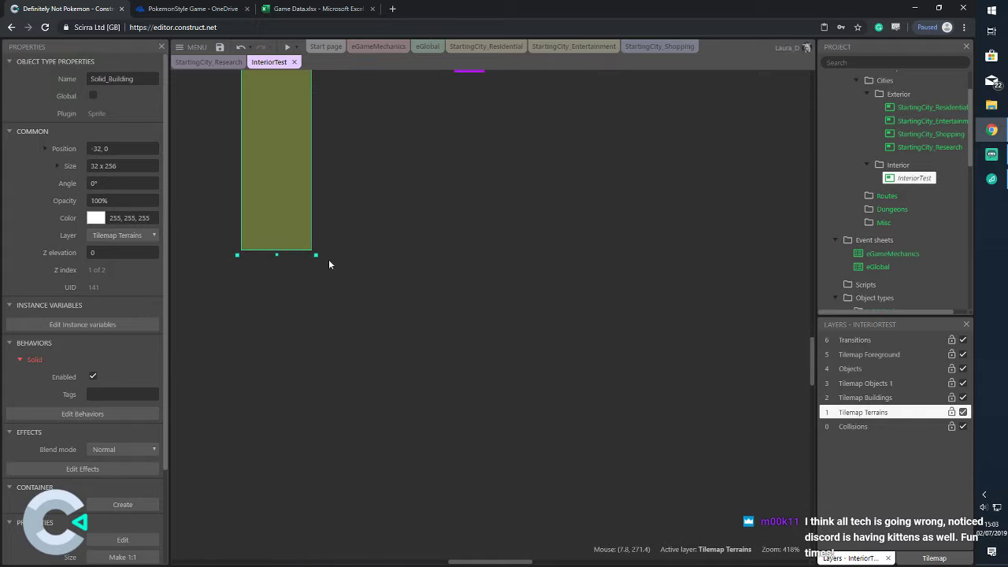
scroll(328, 264, up, 3)
scroll(270, 368, down, 1)
drag(276, 353, 276, 147)
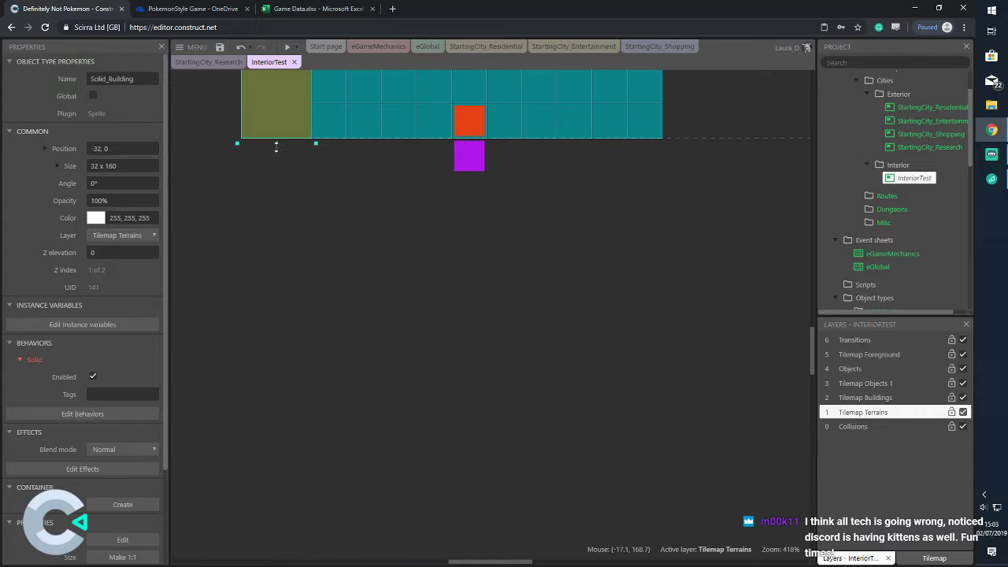
scroll(370, 249, up, 5)
Copy the wall into top, right and bottom edges, leaving a gap at the purple trigger
drag(241, 330, 512, 186)
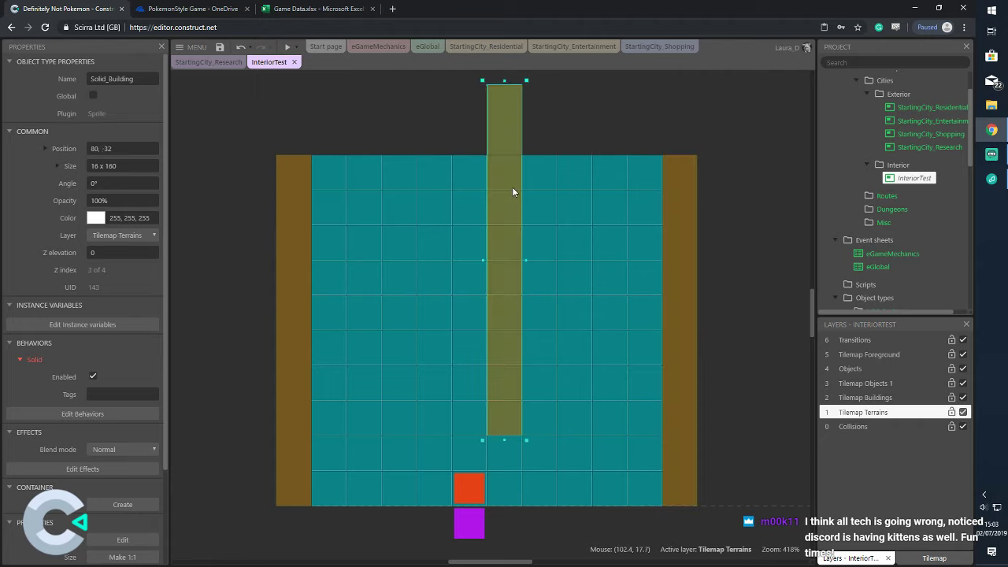
drag(504, 440, 655, 139)
ctrl+drag(577, 145, 578, 443)
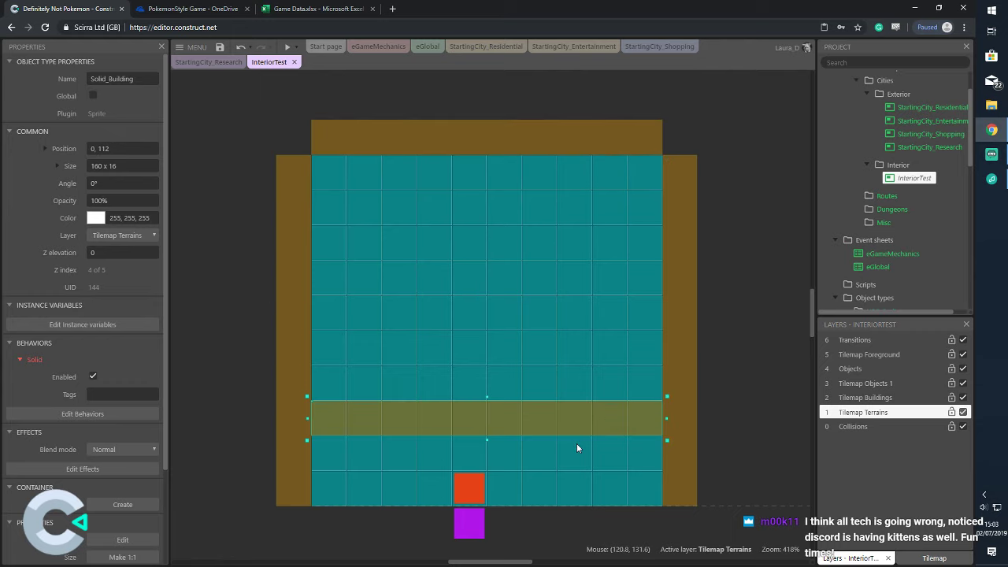
scroll(551, 393, down, 3)
drag(667, 313, 701, 419)
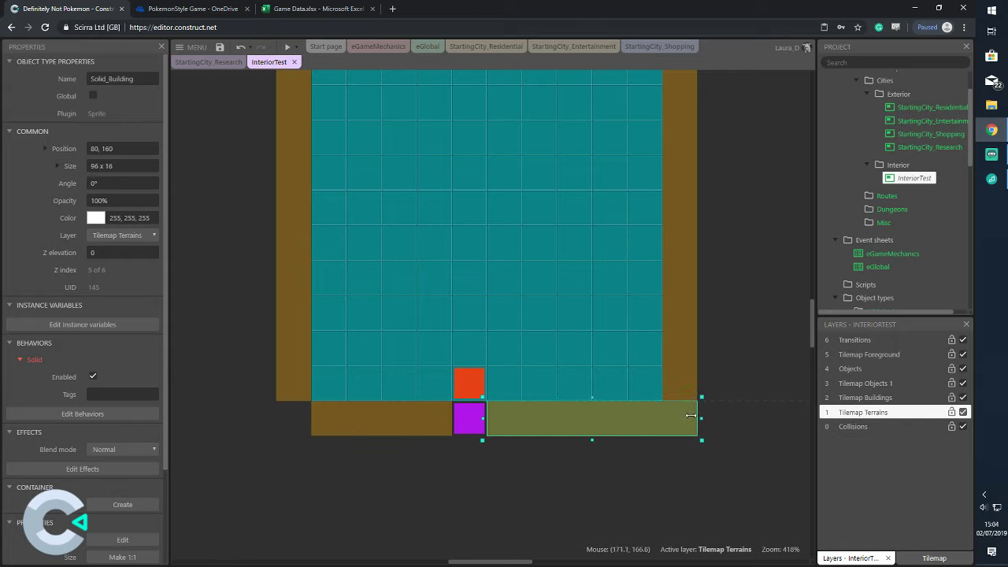
click(716, 359)
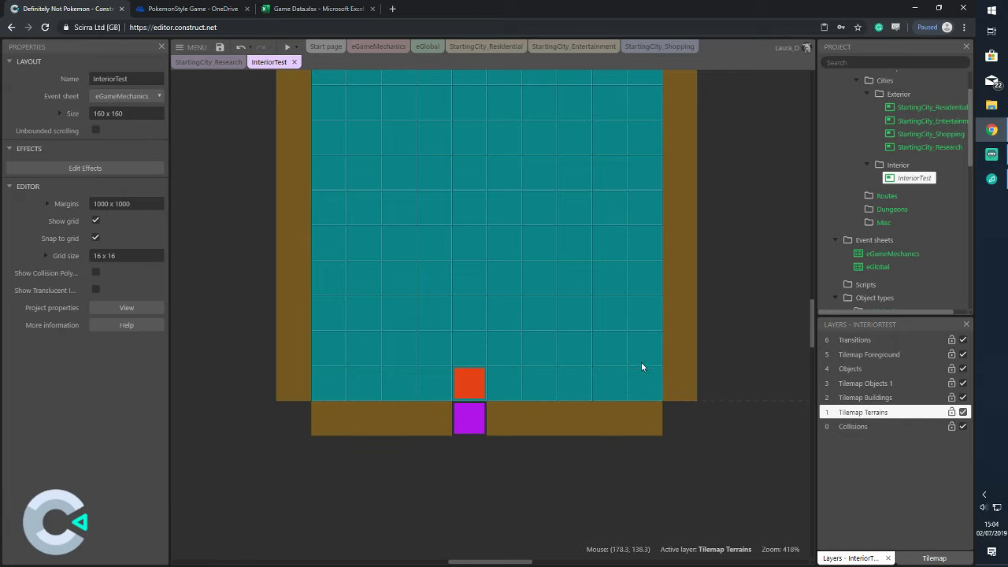
click(296, 47)
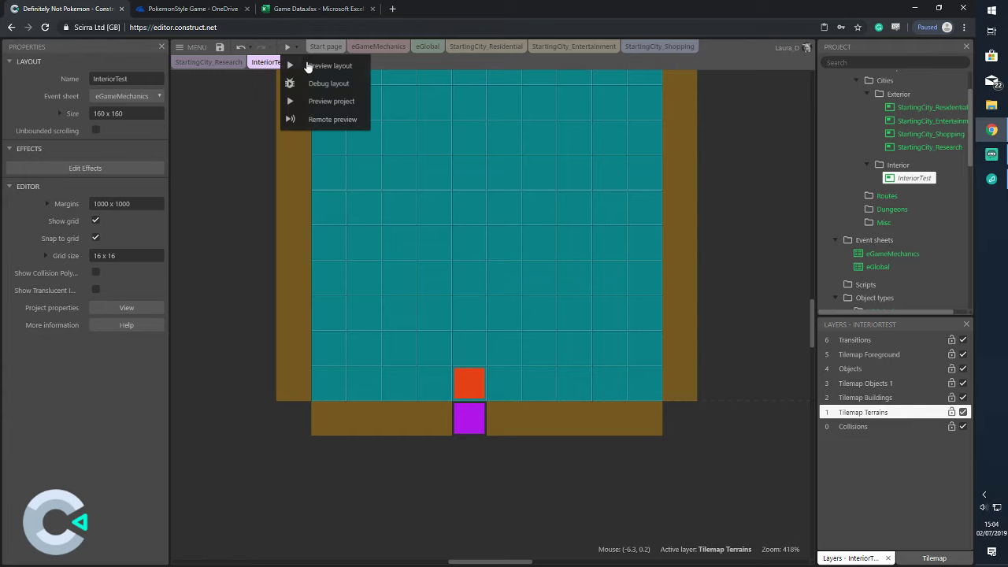
click(329, 110)
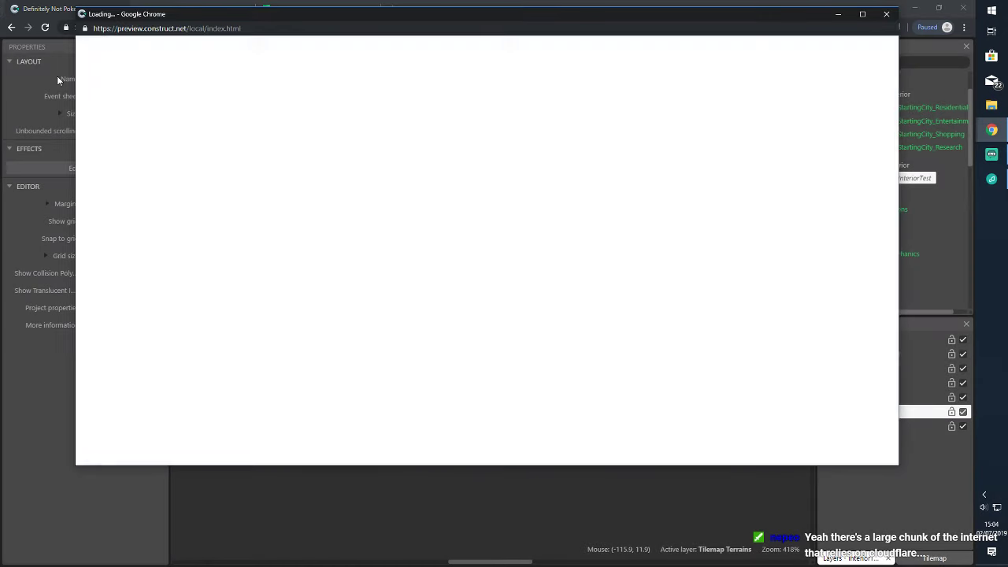
key(Up)
key(Right)
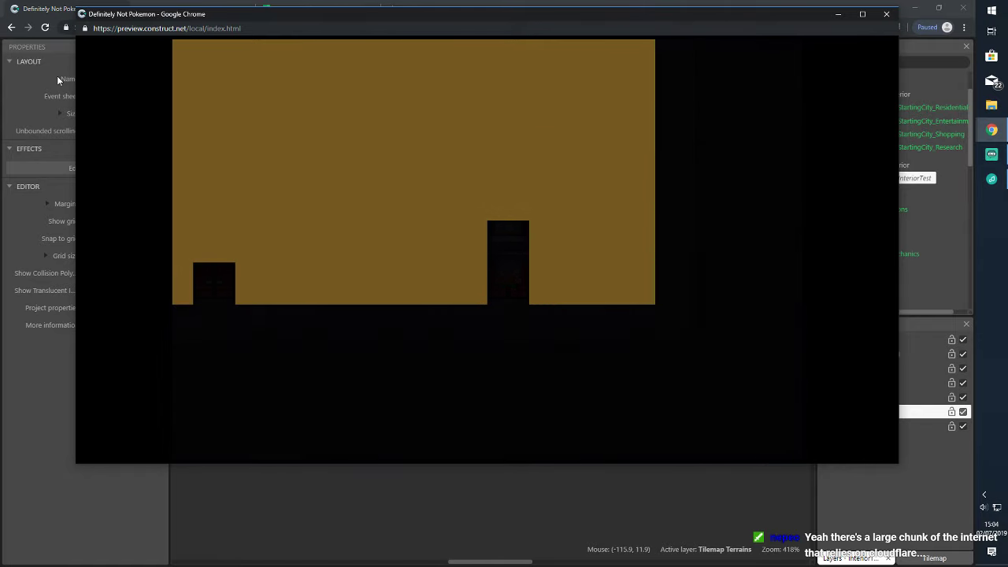
key(Up)
key(Right)
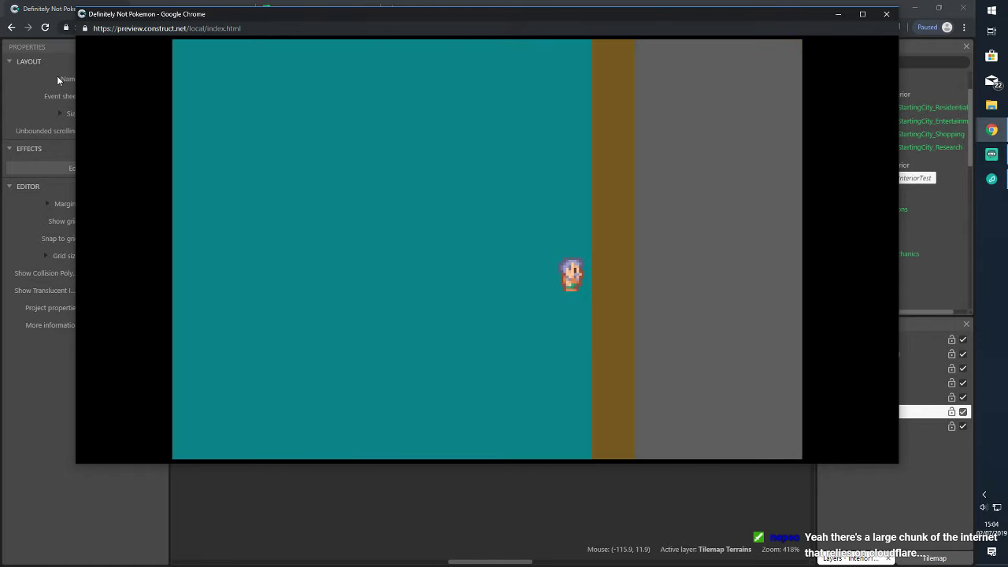
key(Left)
key(Right)
key(Up)
key(Right)
key(Down)
key(Left)
key(Up)
key(Down)
key(Down)
key(Left)
key(Up)
key(Down)
key(Right)
key(Left)
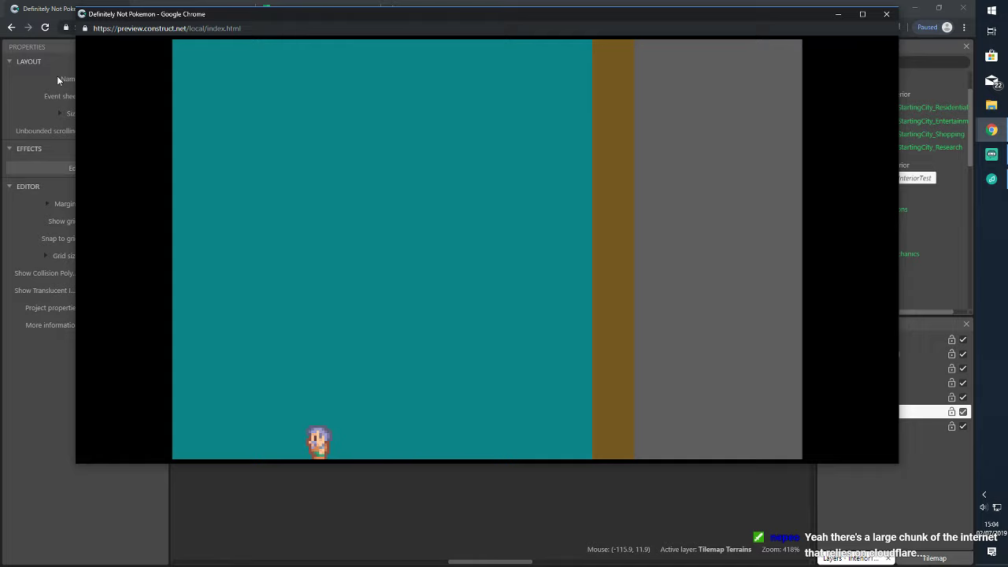
key(Up)
key(Down)
key(Up)
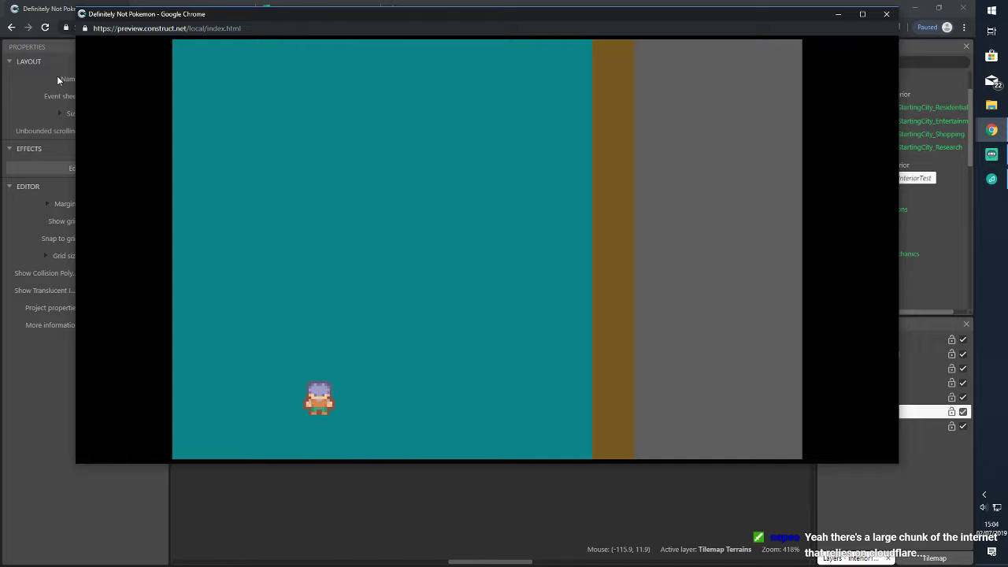
key(Right)
key(Down)
key(Up)
key(Left)
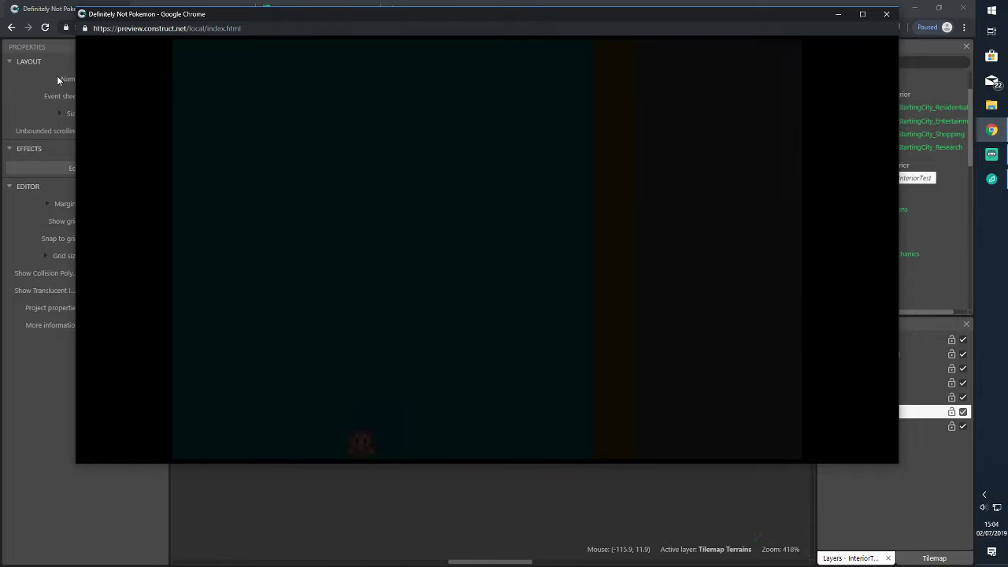
key(Down)
key(Right)
key(Up)
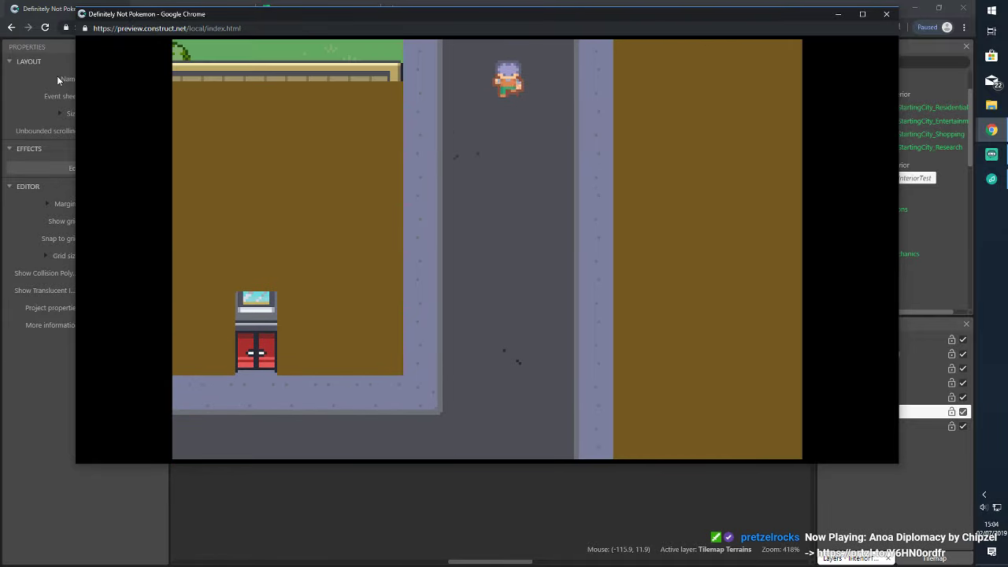
key(Down)
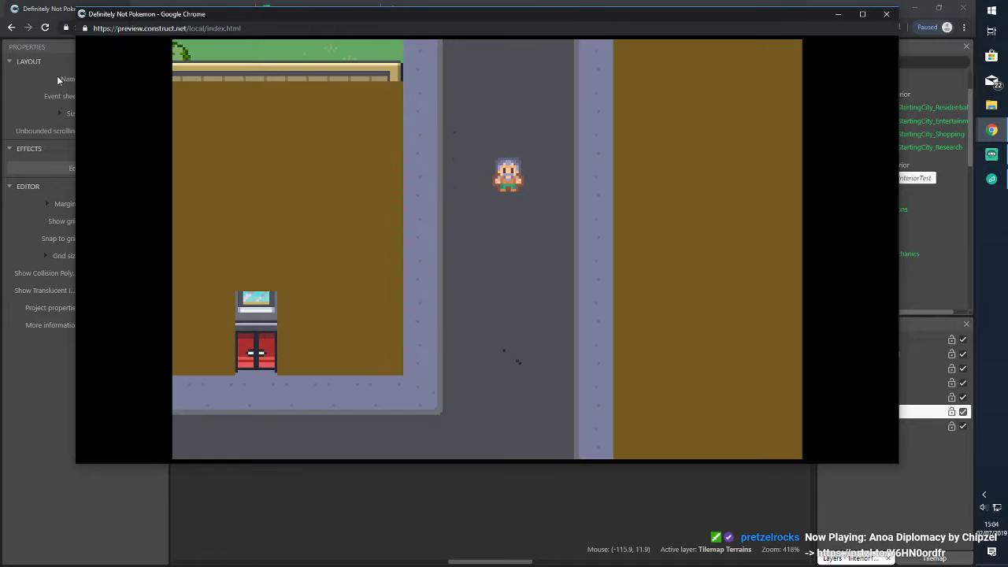
key(Left)
key(Down)
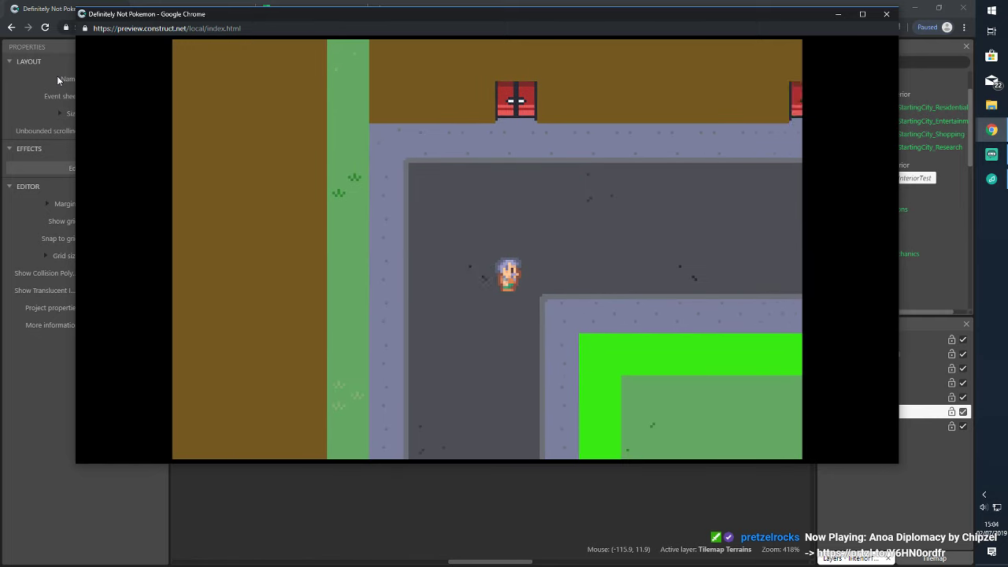
click(886, 13)
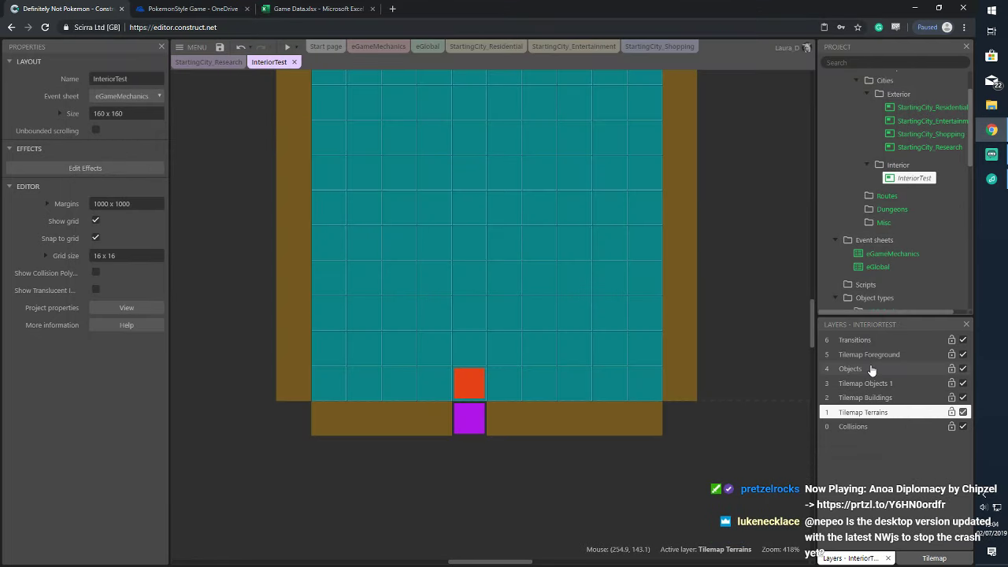
Open StartingCity_Residential and reorder the Collisions layer to reach the door trigger
click(945, 109)
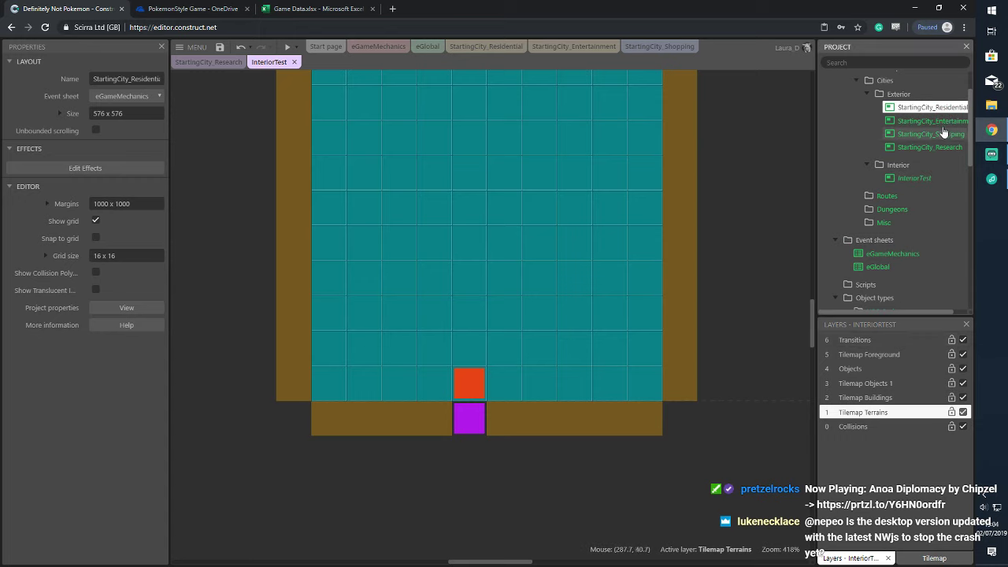
double_click(931, 107)
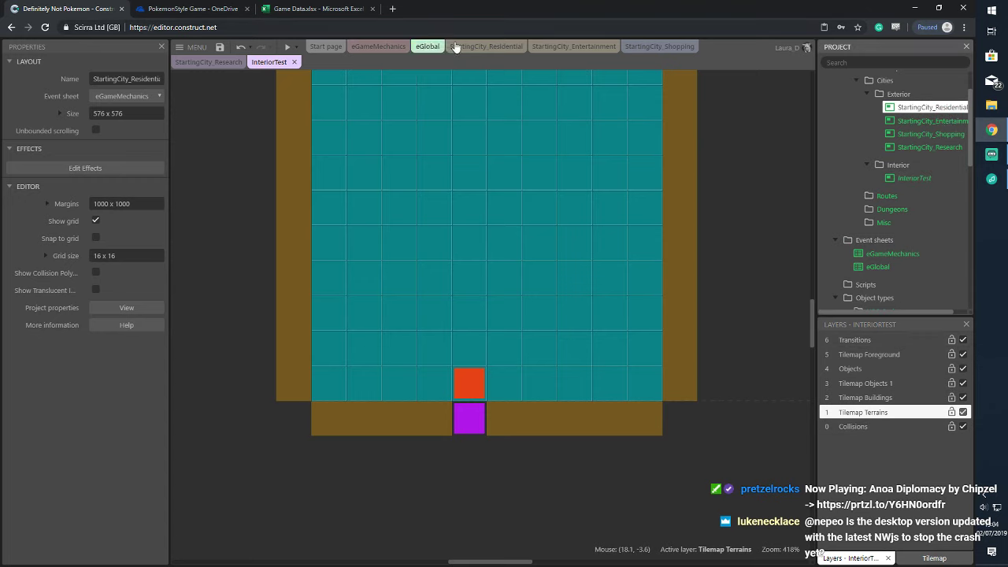
drag(847, 334, 855, 429)
click(300, 98)
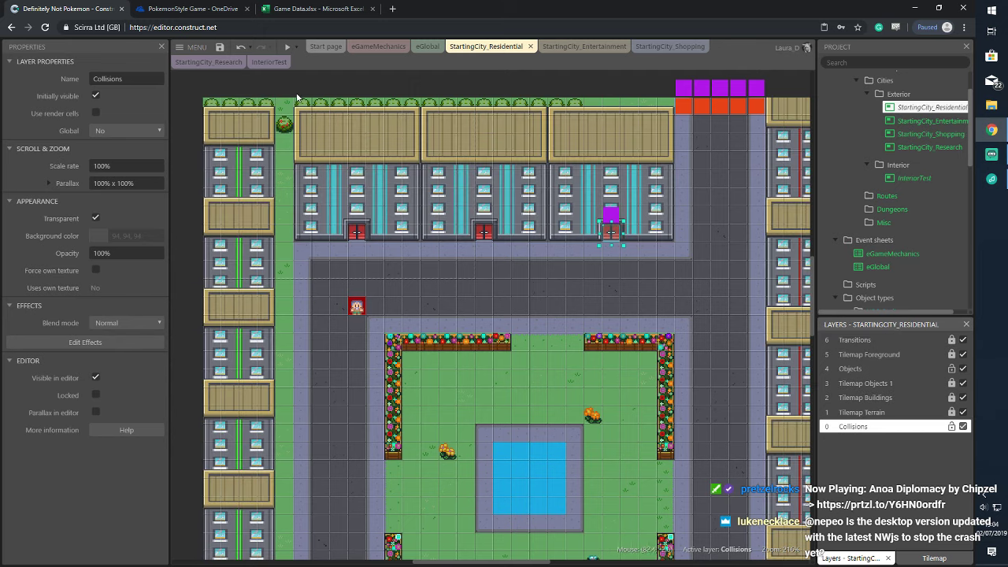
click(296, 48)
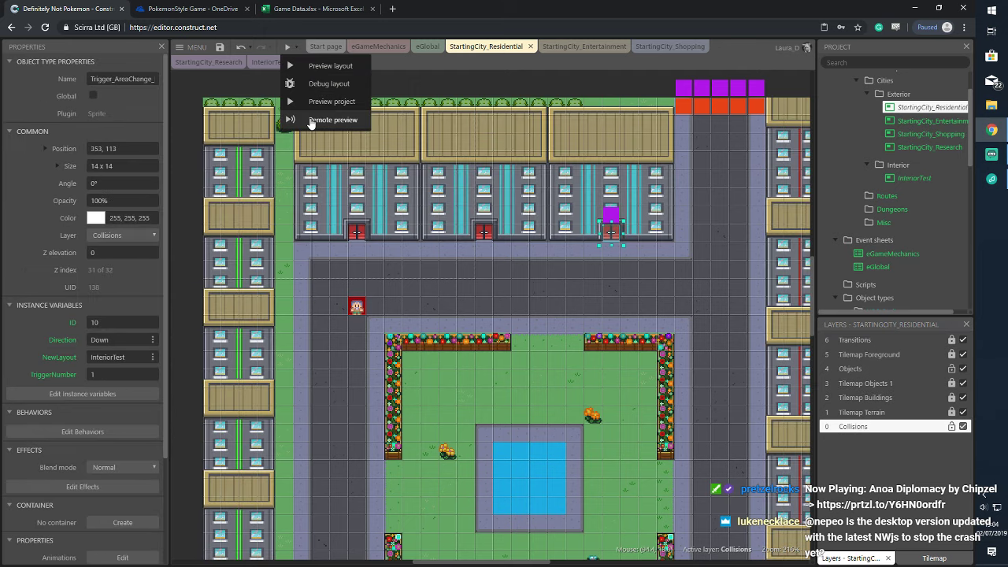
drag(909, 436, 905, 344)
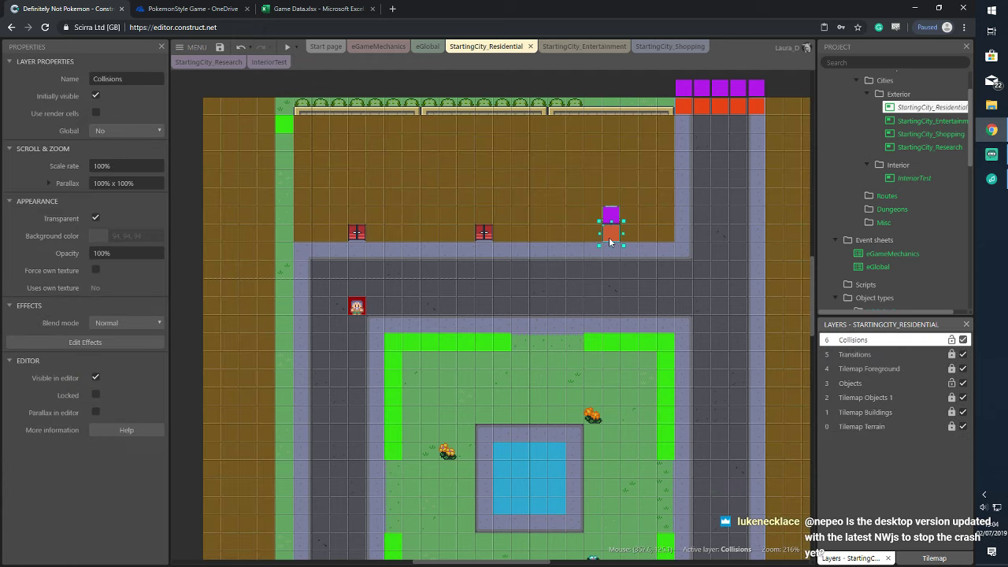
Put the orange door trigger on the Objects layer, return Collisions to the bottom, and preview
click(609, 240)
click(138, 236)
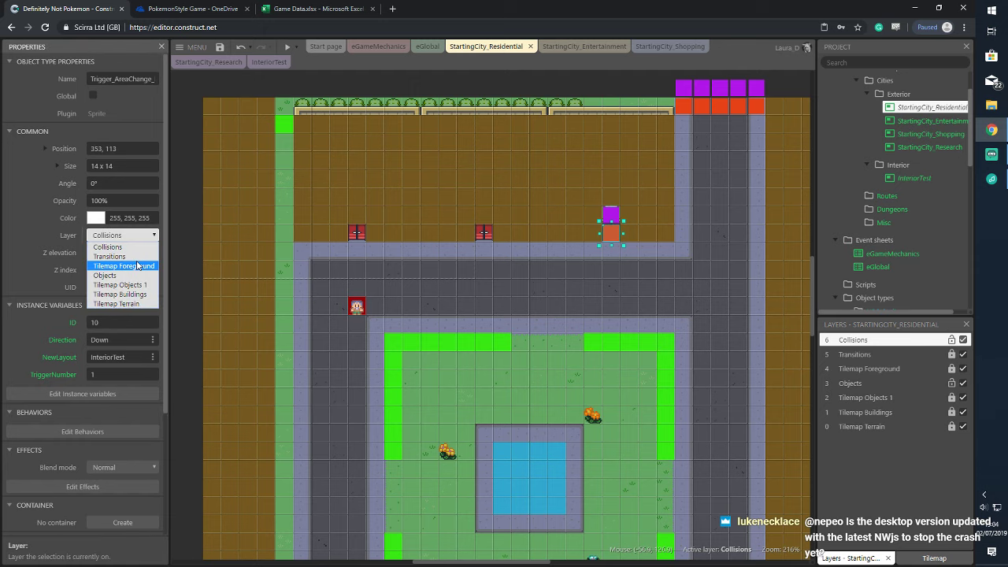
click(134, 275)
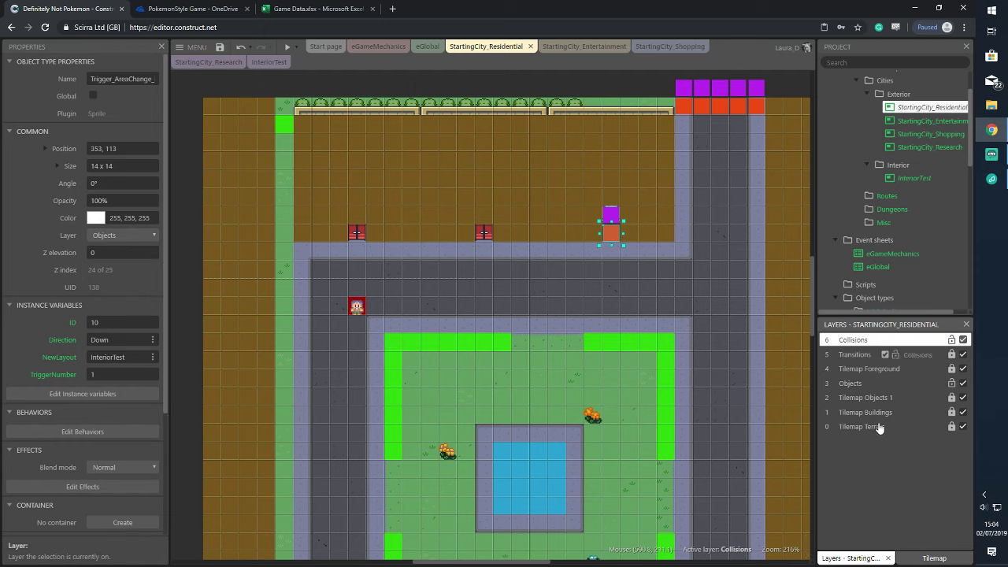
drag(879, 427, 882, 429)
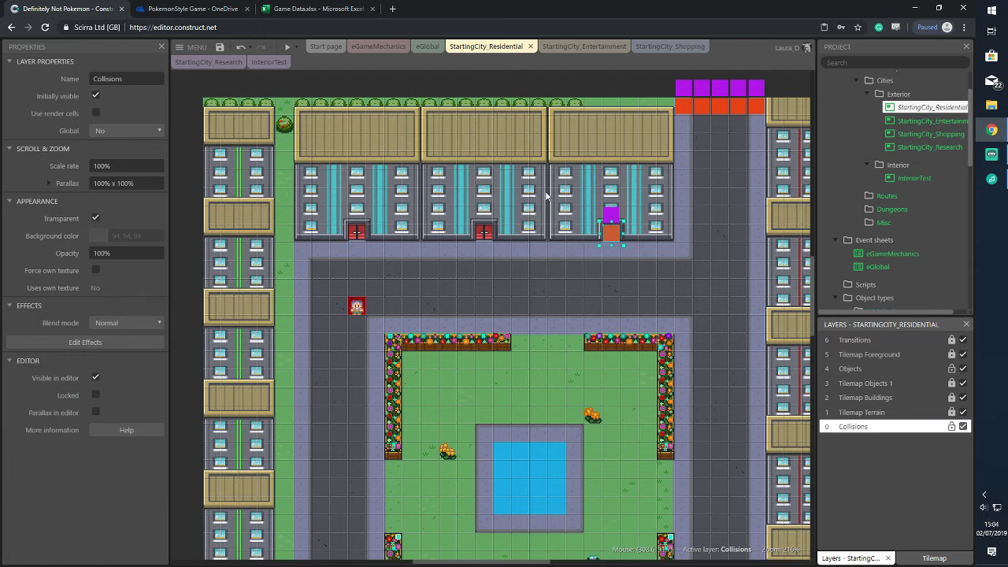
click(297, 47)
click(305, 100)
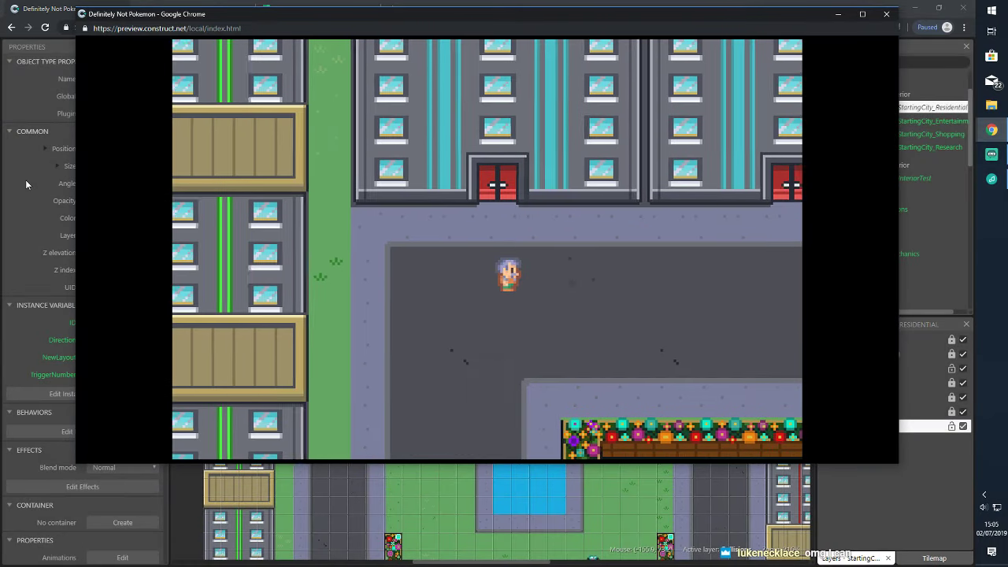
Walk the character right and up through the residential door into the room, then close the preview
key(Right)
key(Up)
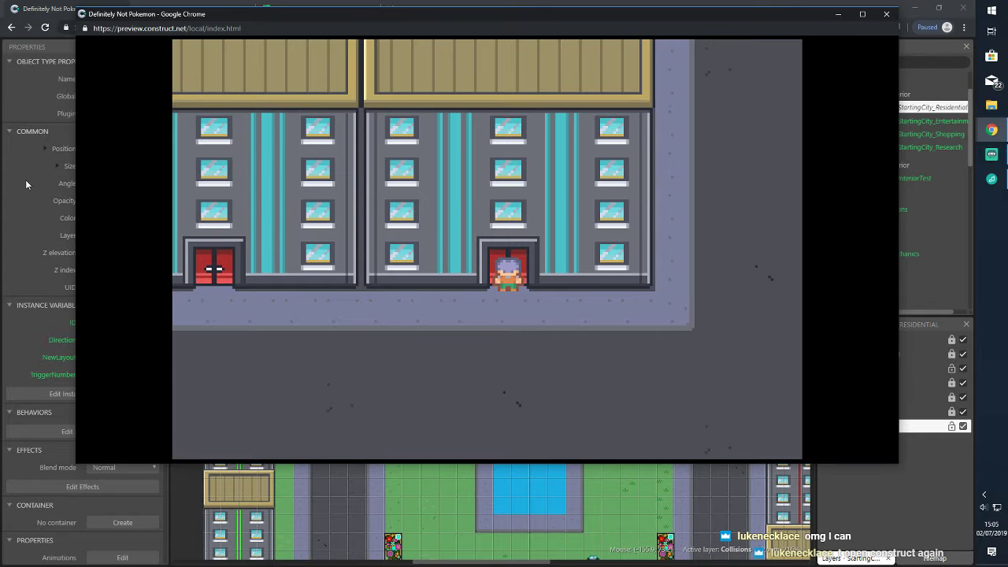
key(Down)
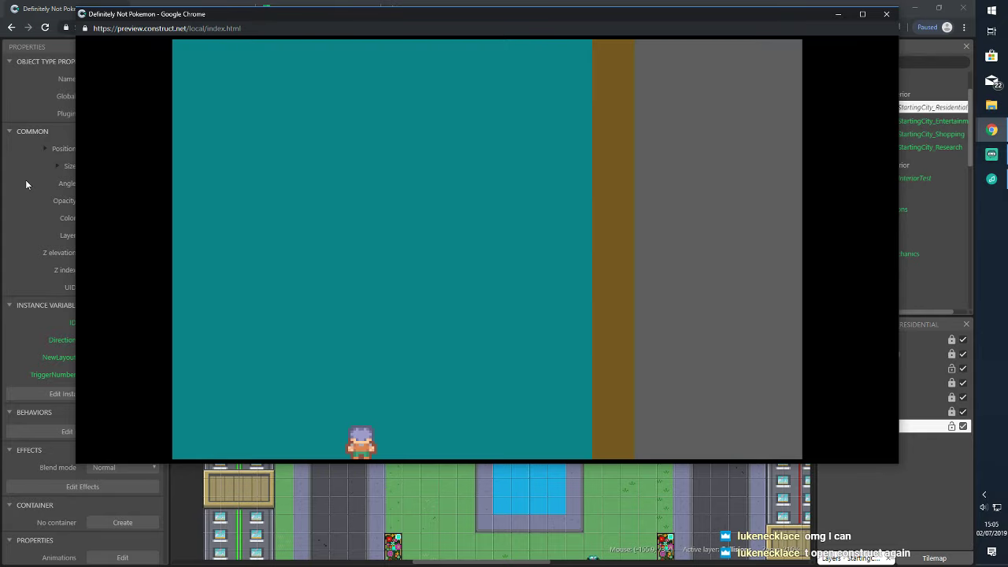
click(886, 15)
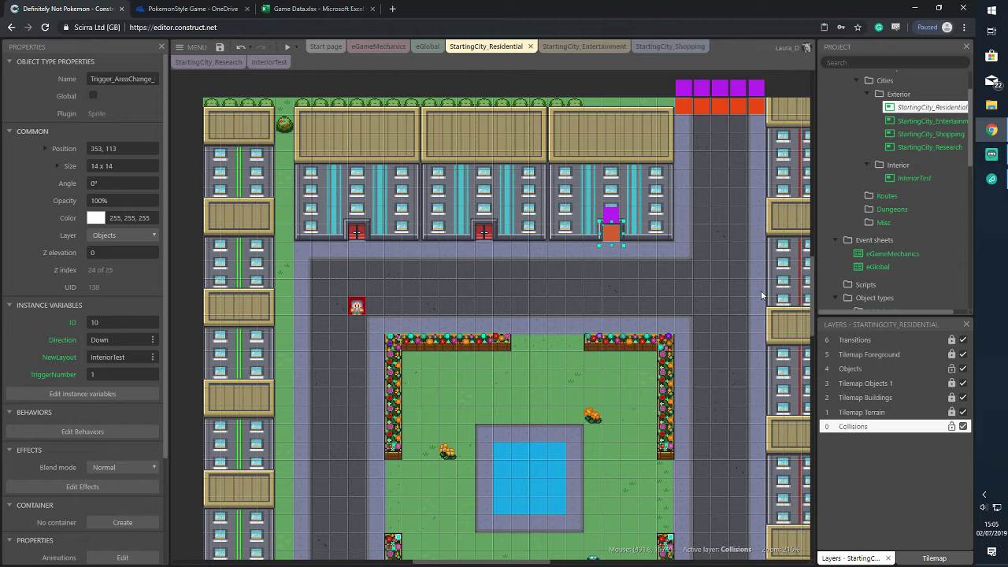
Move the purple trigger above the door to position 353, 98
ctrl+scroll(630, 298, up, 12)
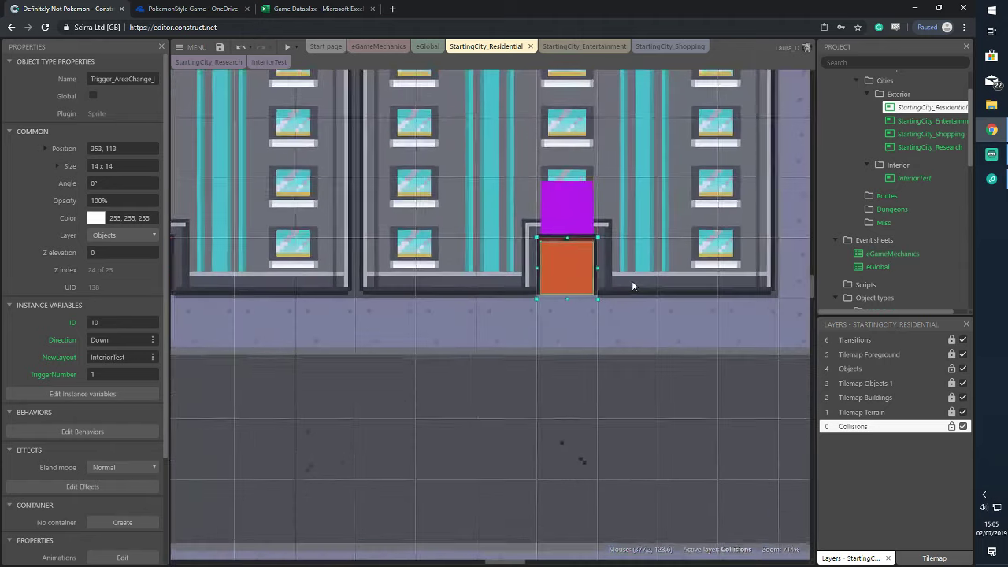
click(578, 223)
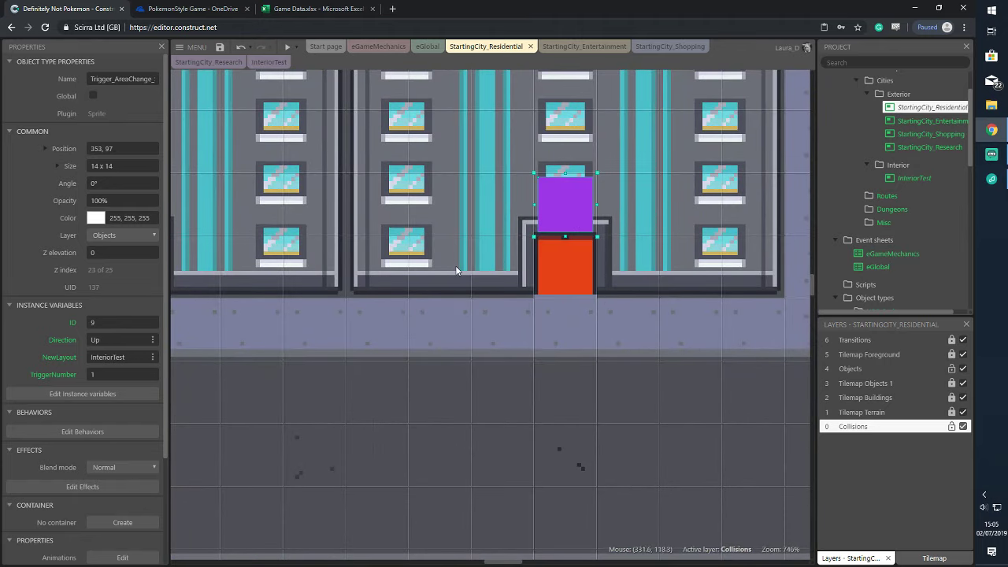
click(110, 148)
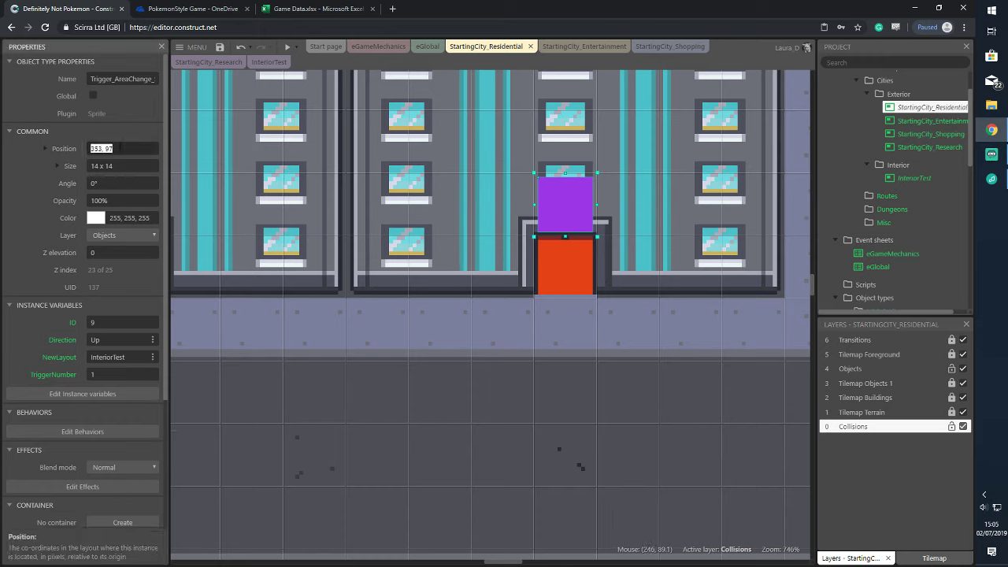
key(End)
key(BackSpace)
text(8)
key(Tab)
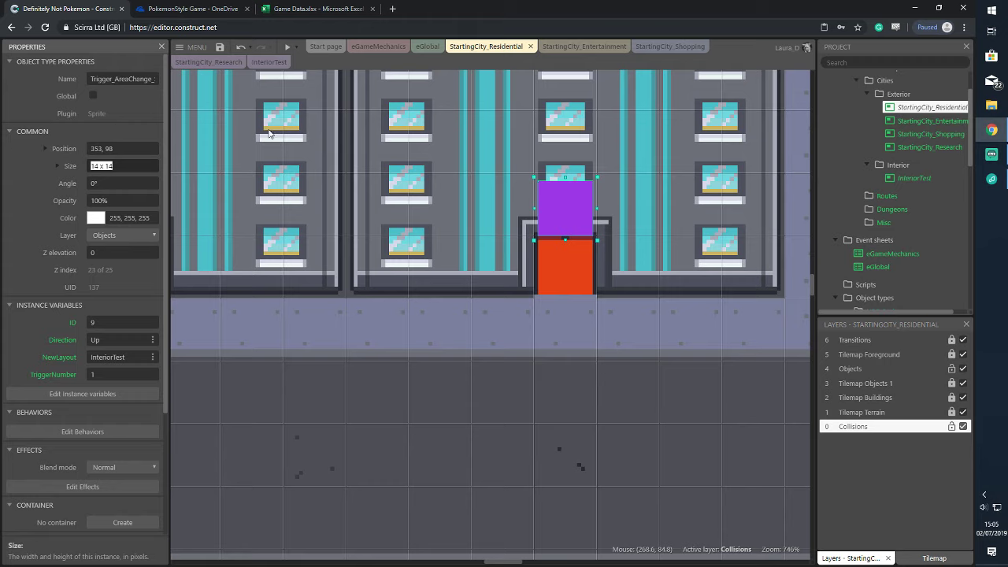
Preview the game, walking into and back out of the door
click(290, 45)
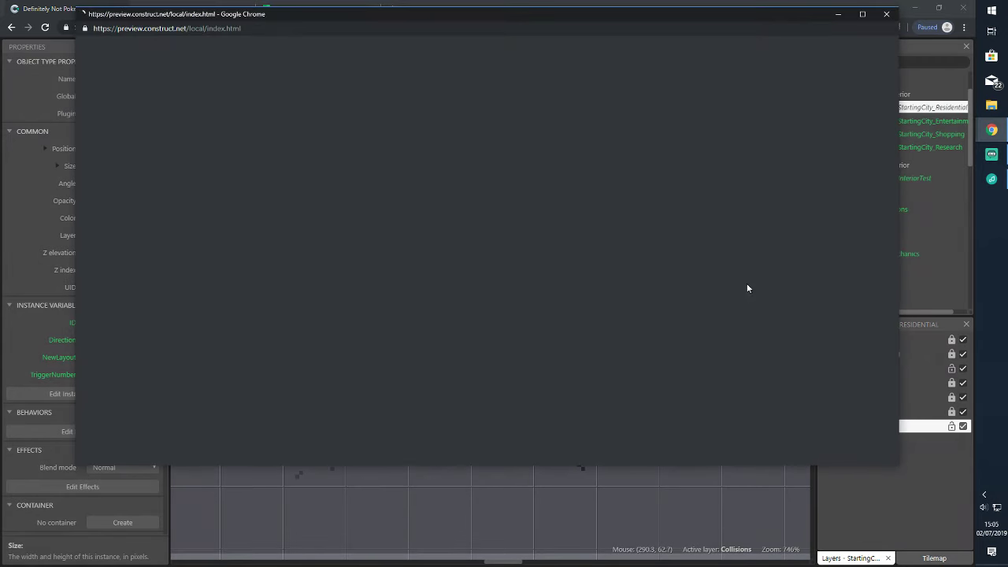
key(Up)
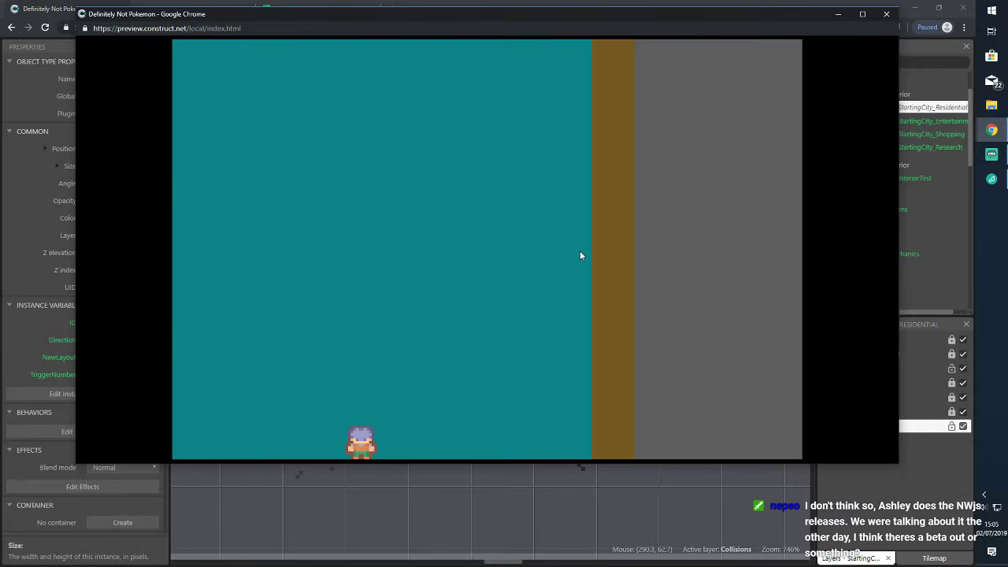
key(Down)
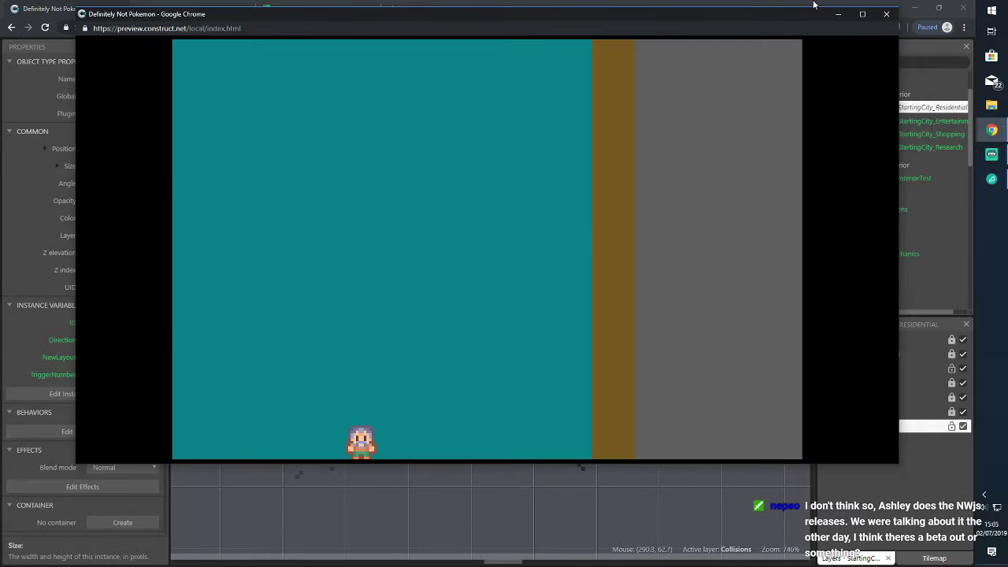
click(885, 14)
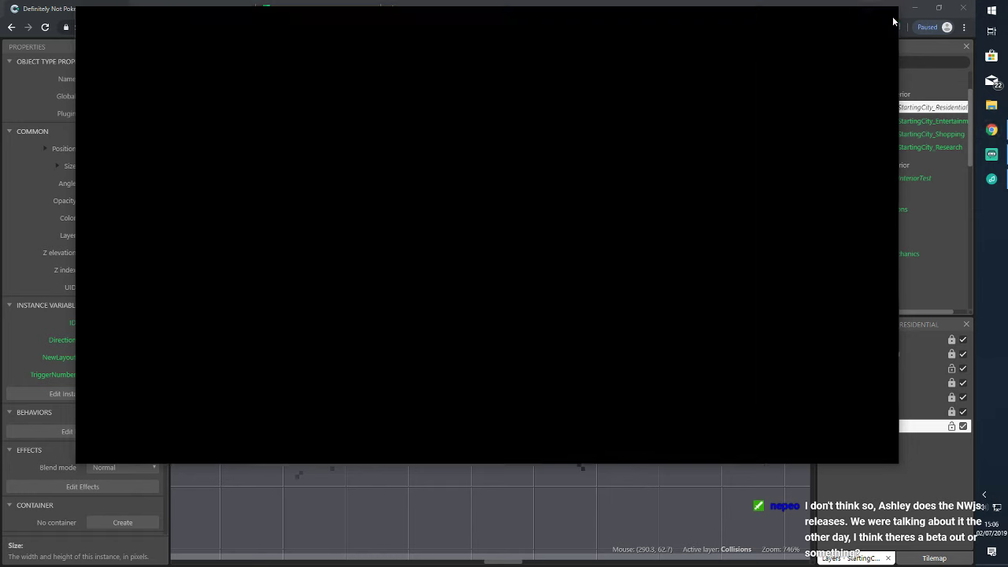
Set the purple trigger's position back to 353, 97
click(142, 148)
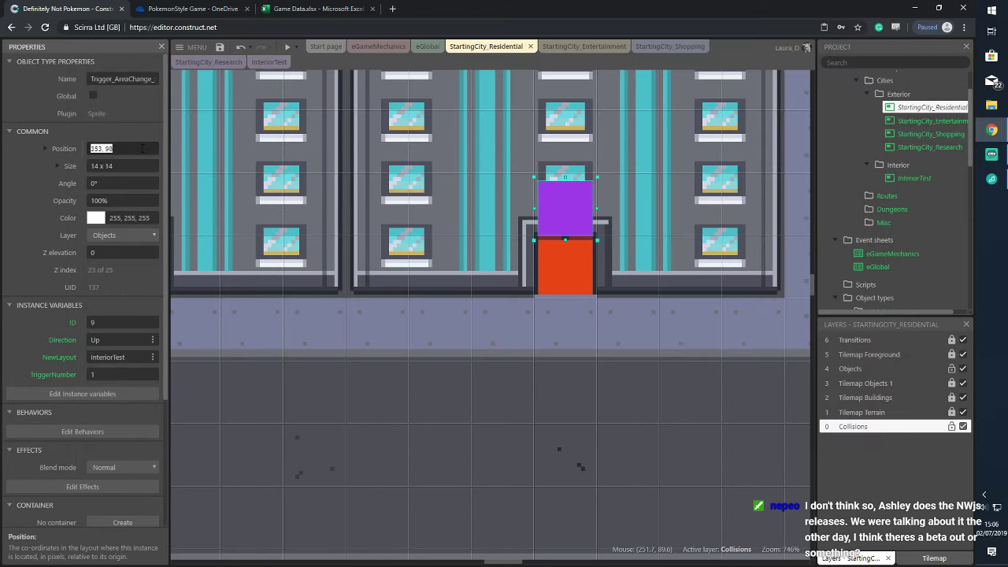
click(145, 147)
key(Return)
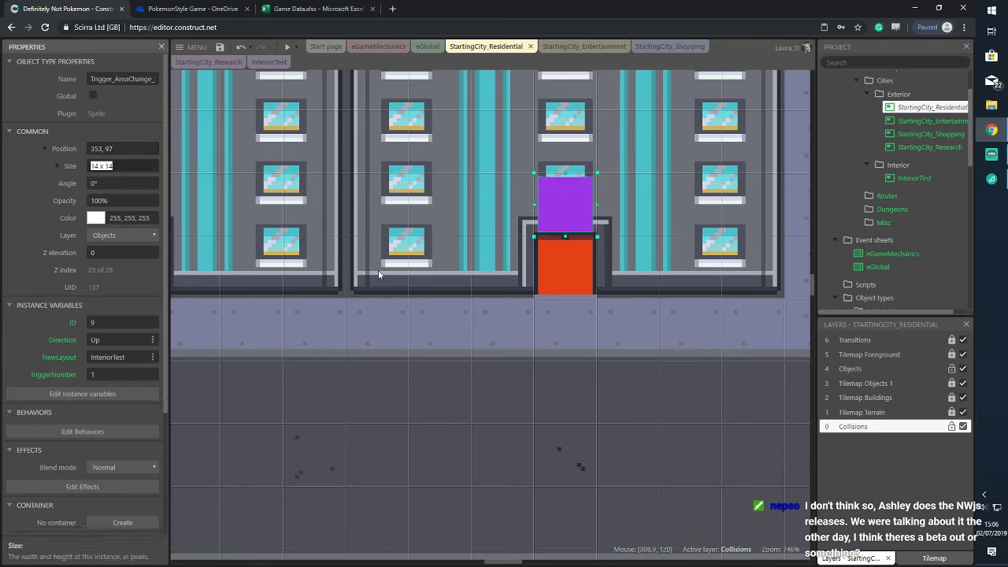
click(462, 306)
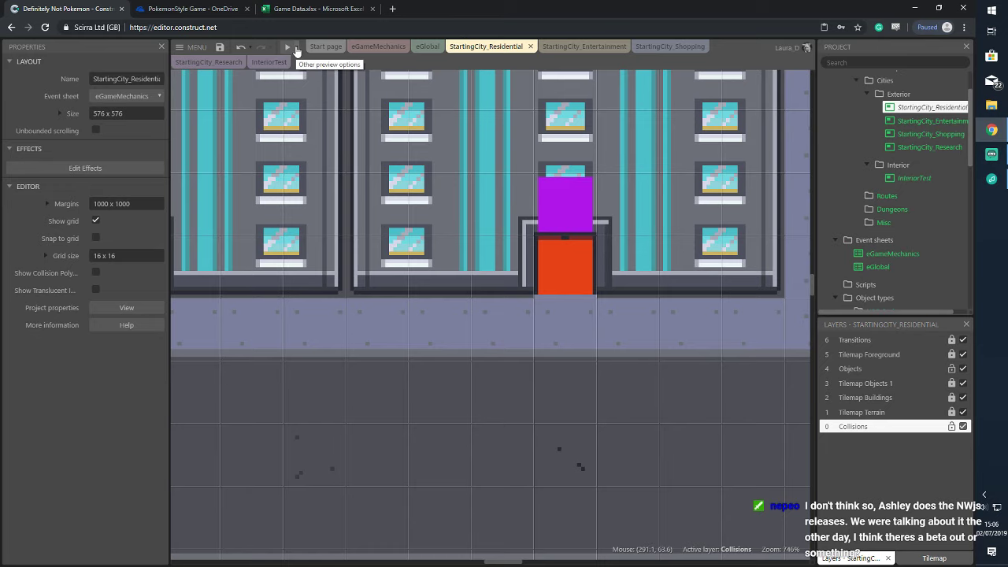
click(296, 49)
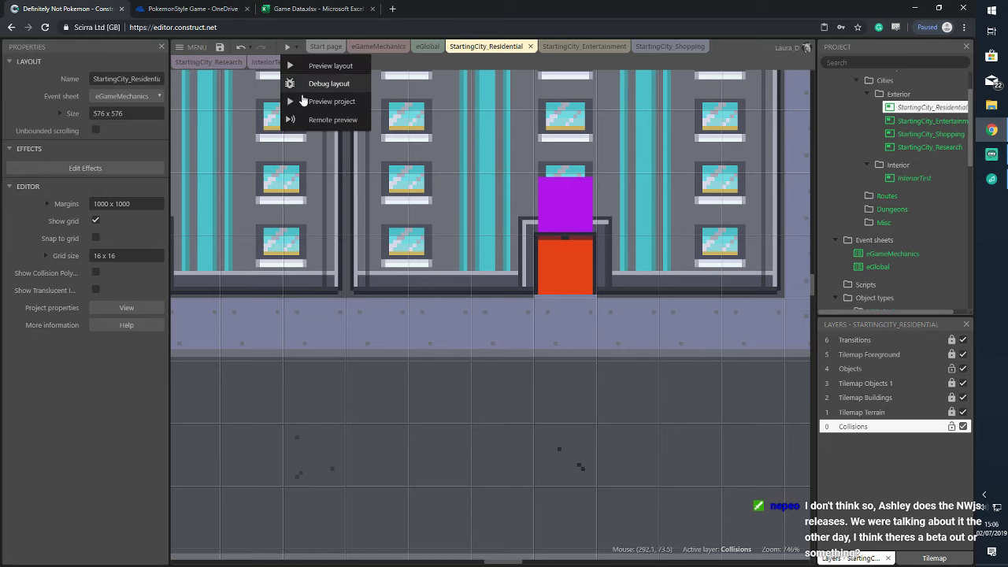
click(318, 81)
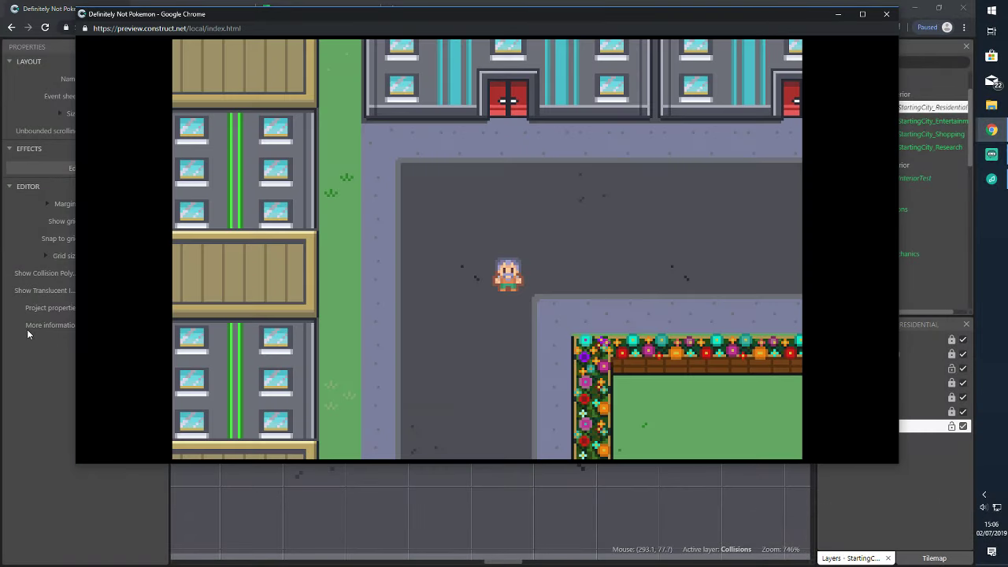
key(Right)
key(Down)
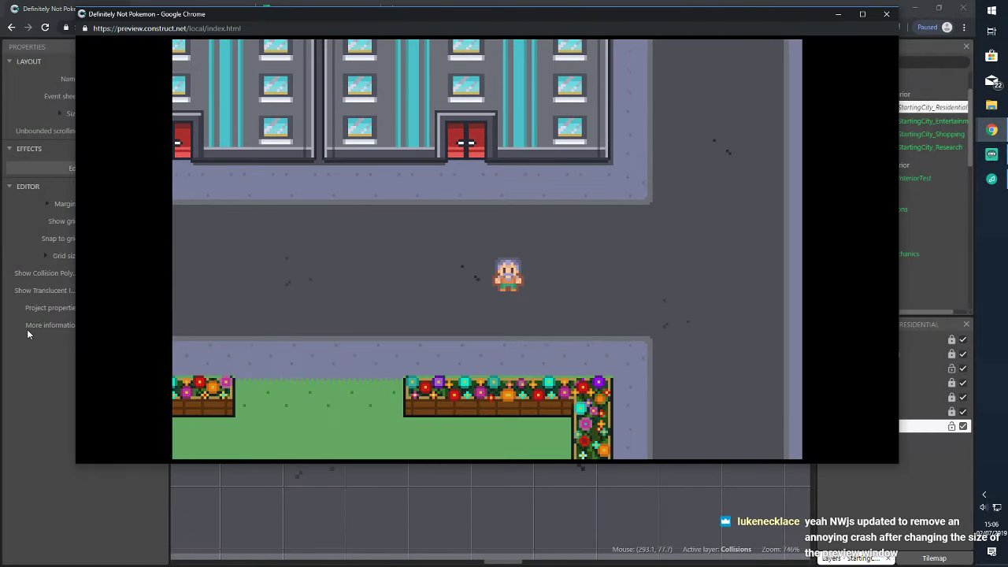
key(Left)
key(Up)
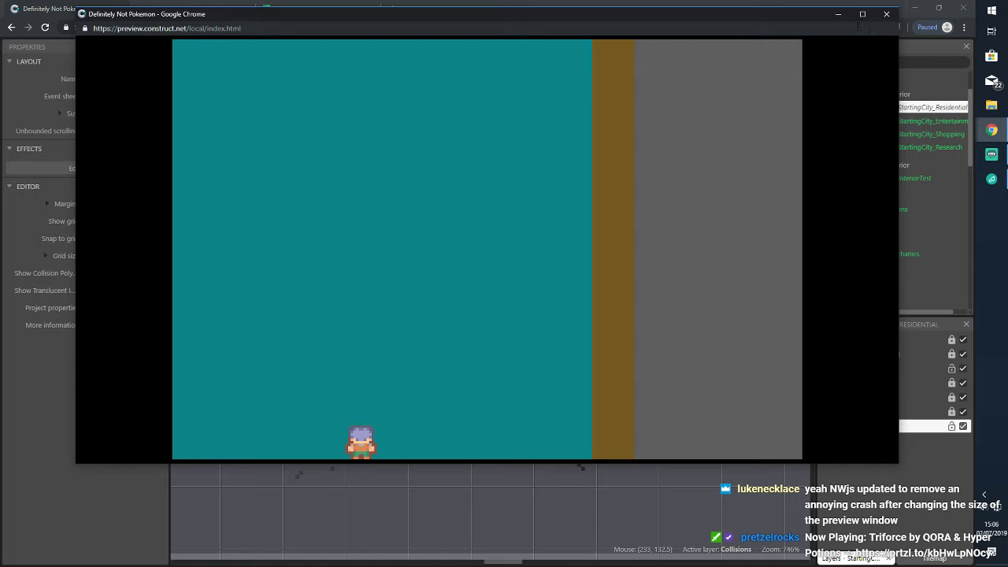
click(886, 14)
right_click(551, 260)
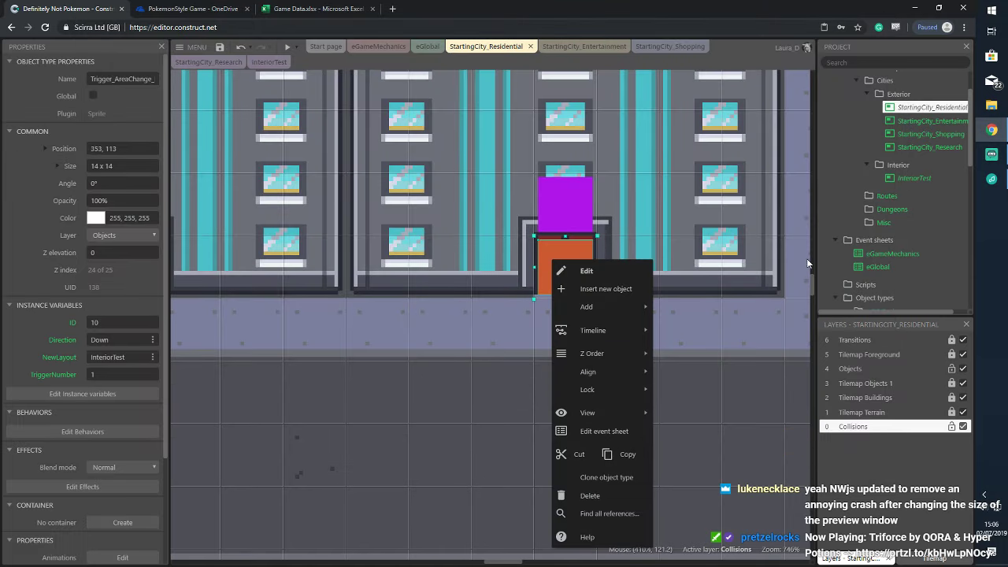
click(800, 264)
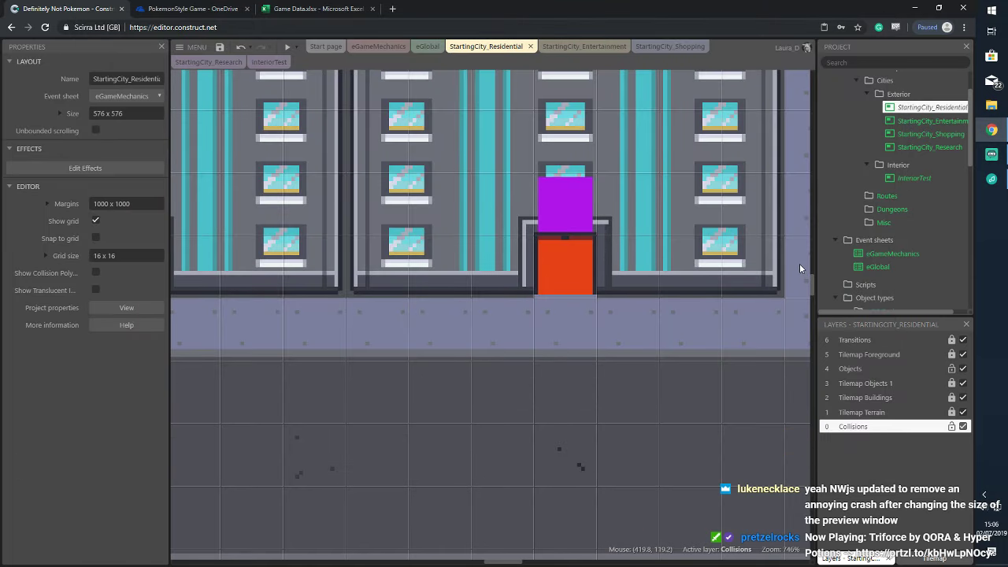
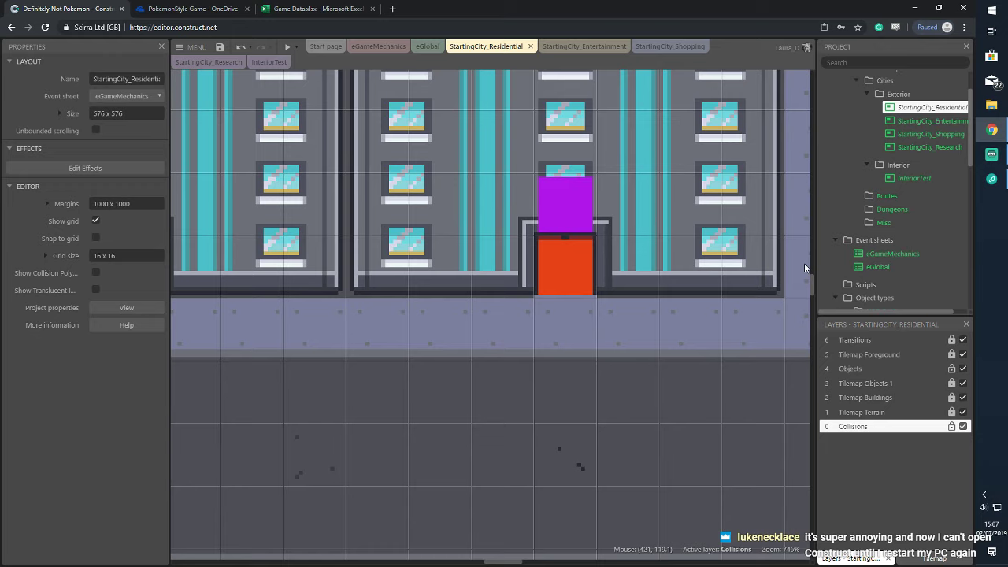
Save the project to OneDrive
scroll(683, 279, down, 5)
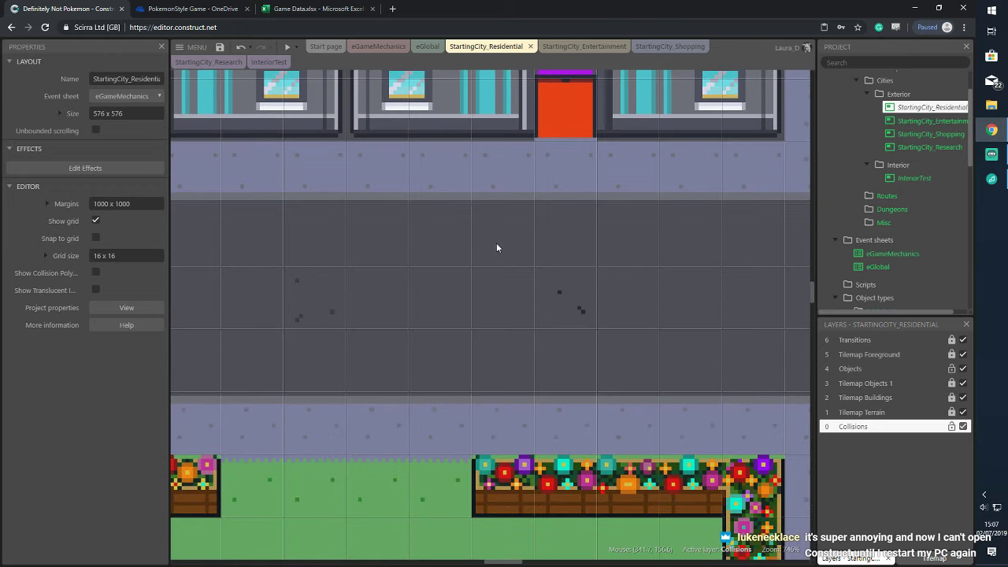
scroll(504, 252, up, 8)
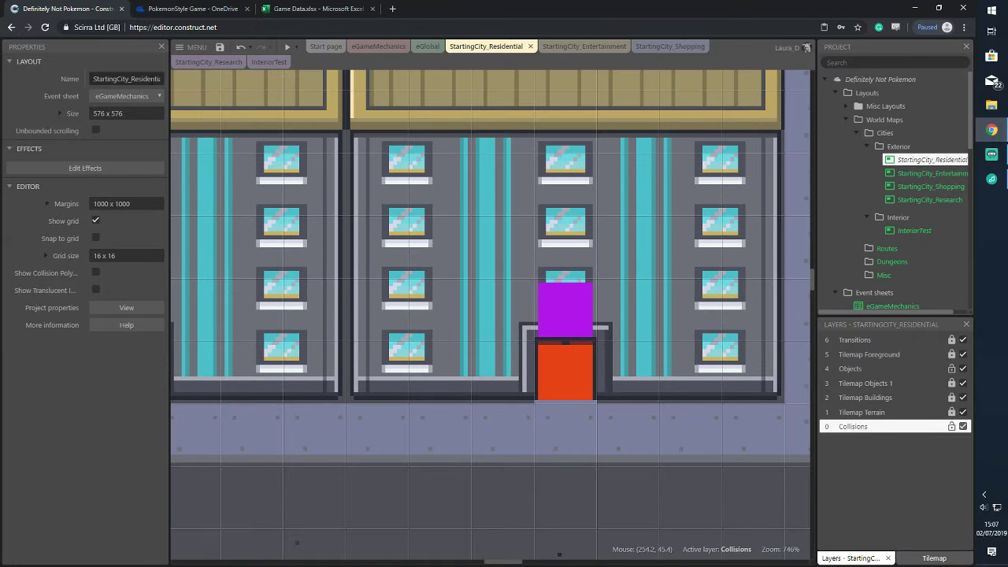
click(880, 78)
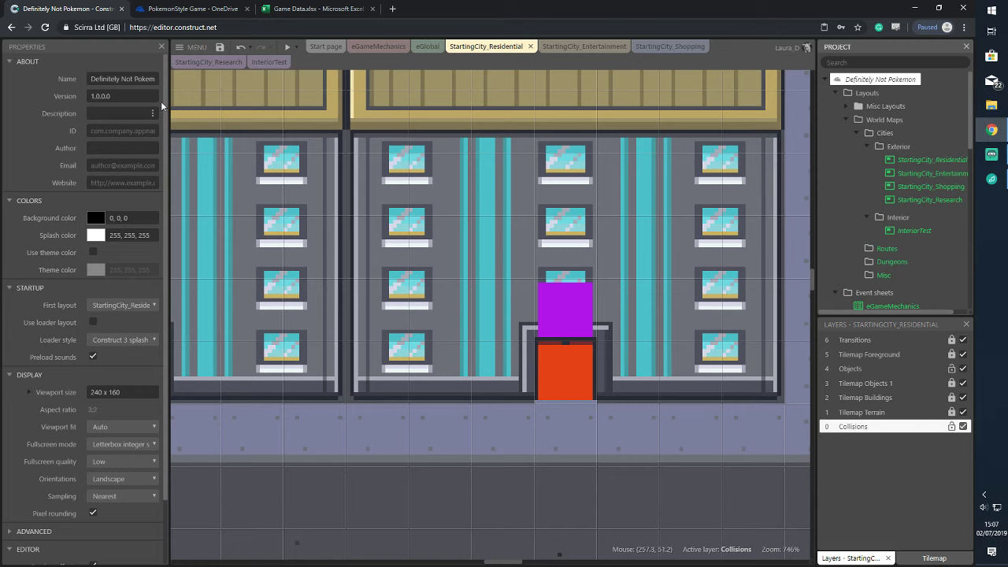
click(219, 47)
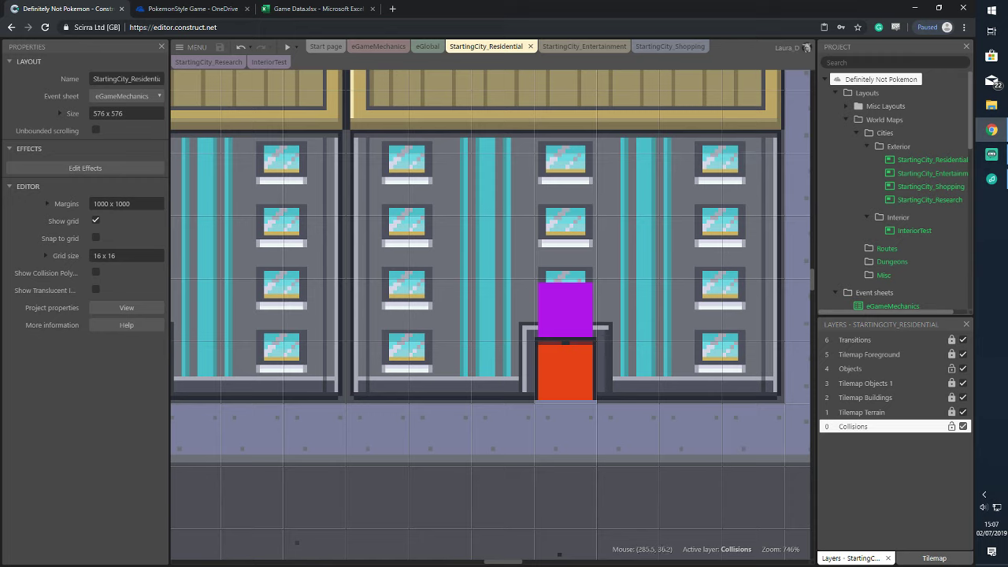
Check the cloud Open Project dialog, close it, and return to StartingCity_Residential
click(195, 48)
mouse_move(213, 67)
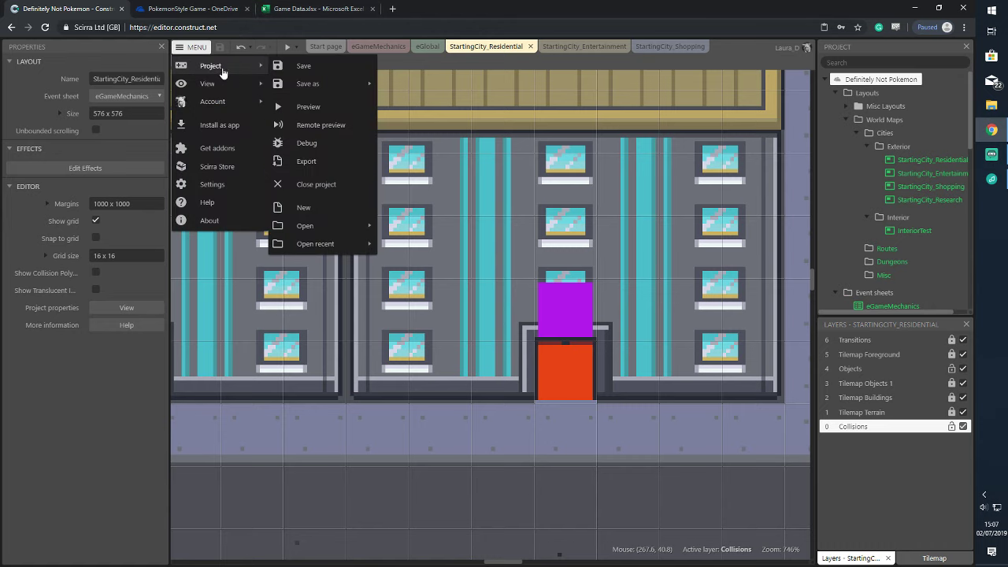
mouse_move(339, 225)
click(409, 225)
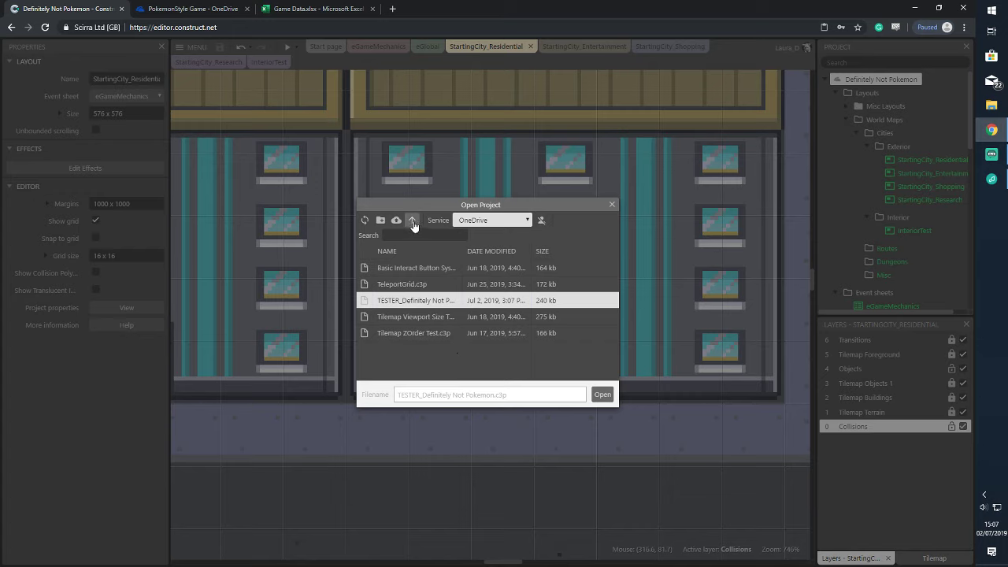
click(610, 207)
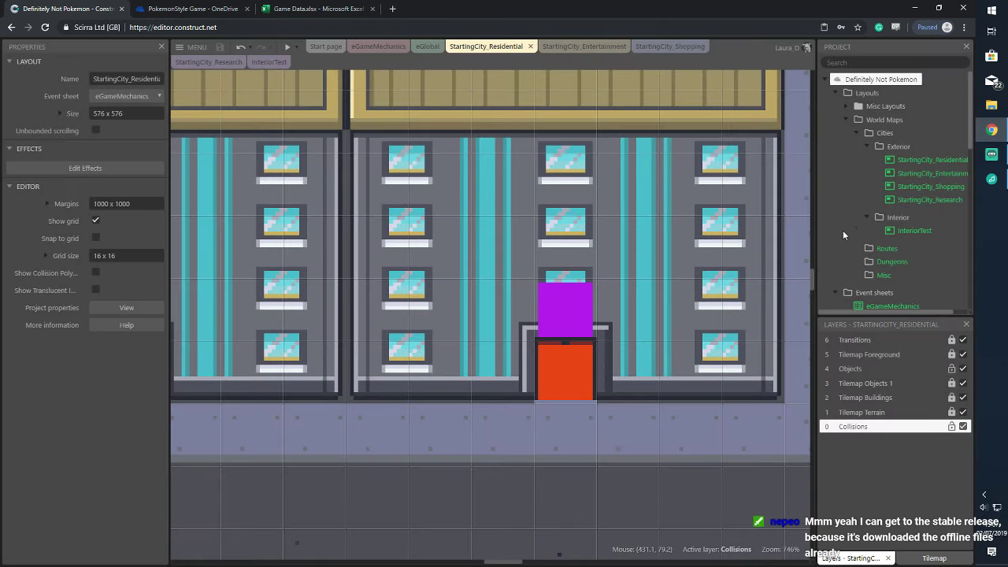
click(385, 47)
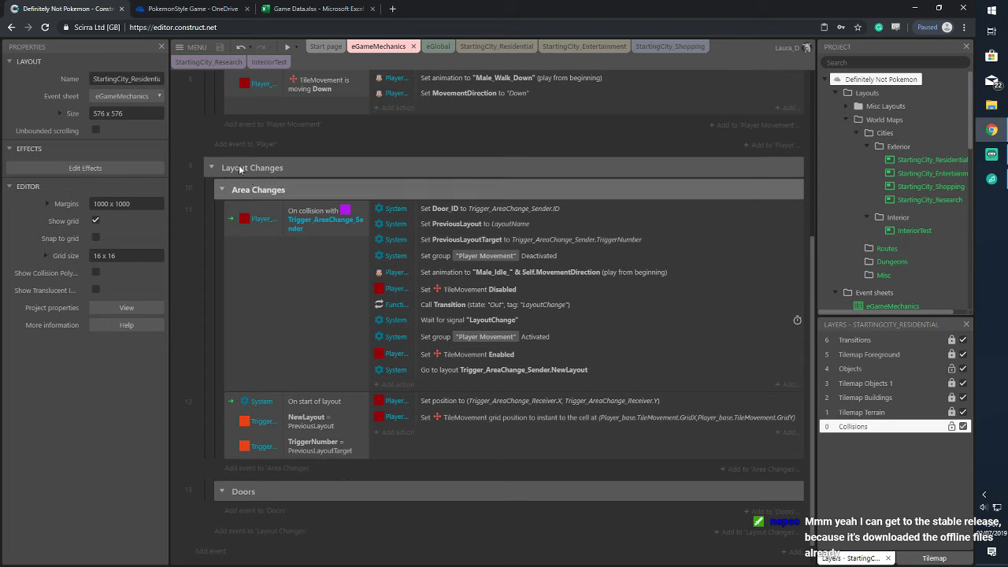
click(486, 46)
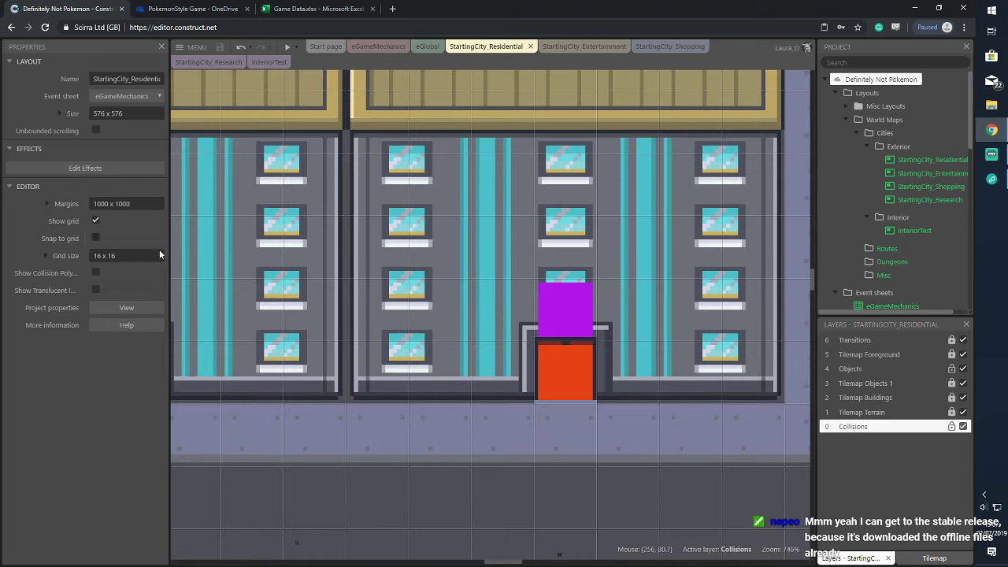
Insert a Keyboard object and move it into the System_Objects folder
double_click(248, 468)
scroll(417, 311, down, 5)
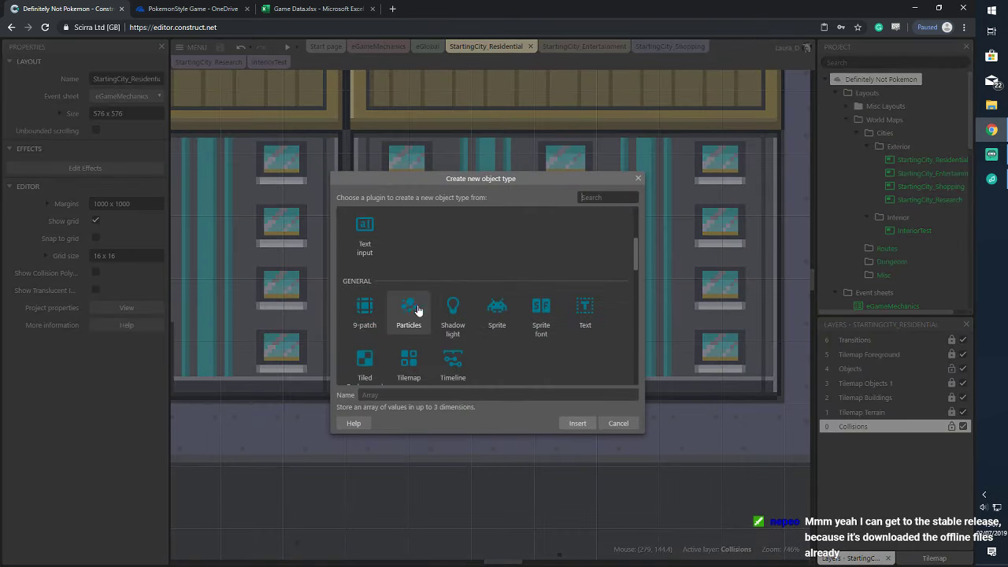
scroll(417, 311, down, 2)
click(413, 346)
click(581, 424)
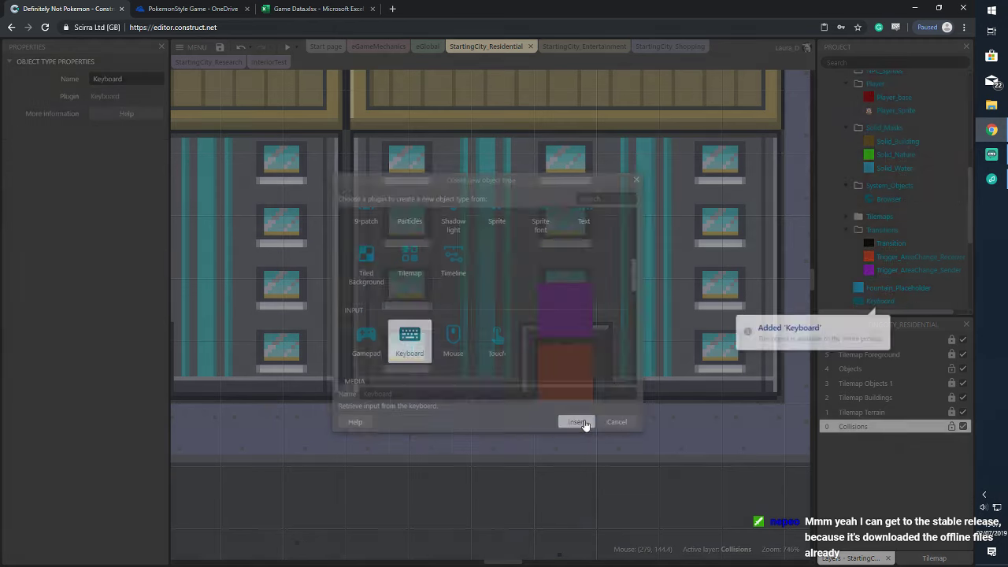
drag(880, 301, 894, 197)
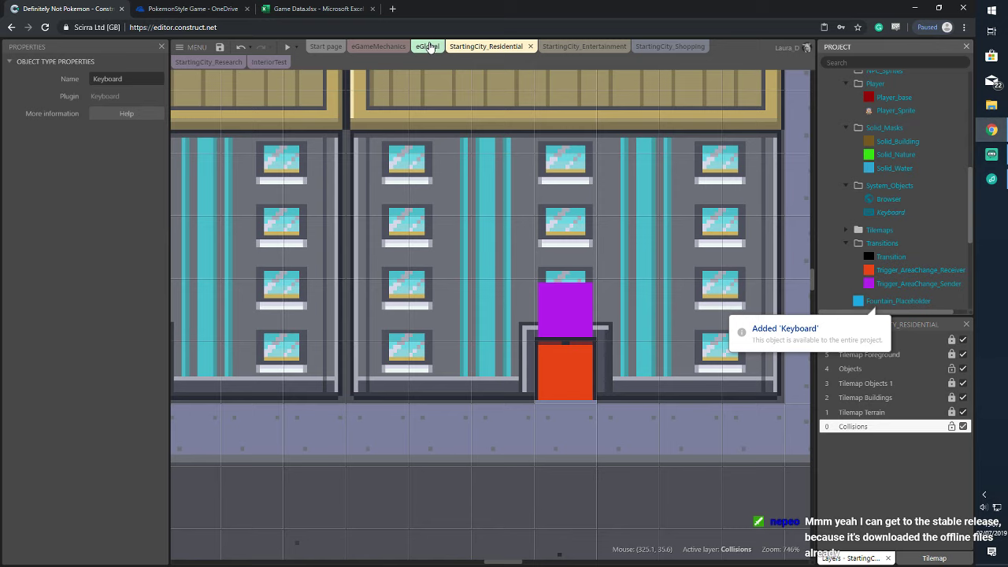
click(890, 213)
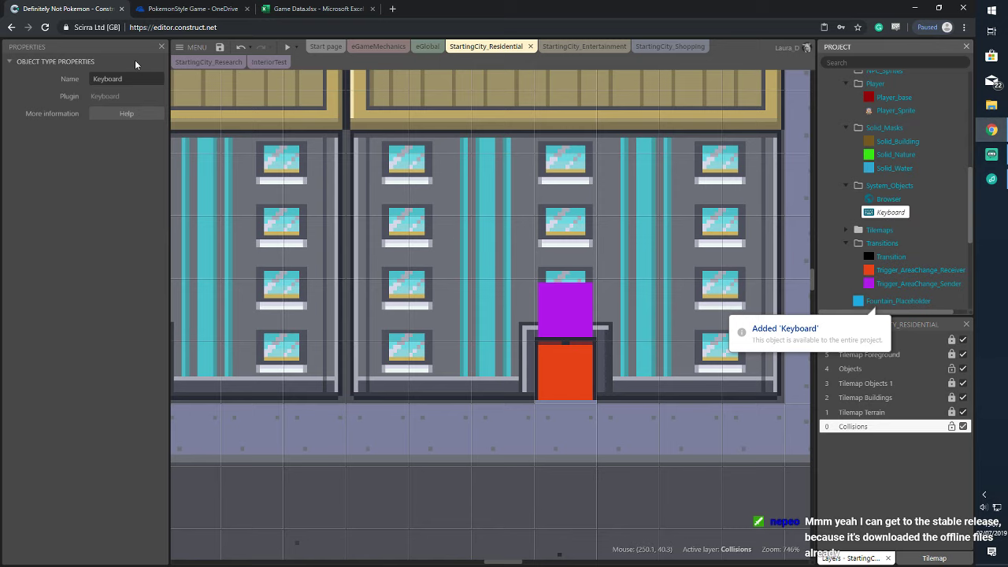
Open the eGameMechanics event sheet and select Player_base
click(378, 46)
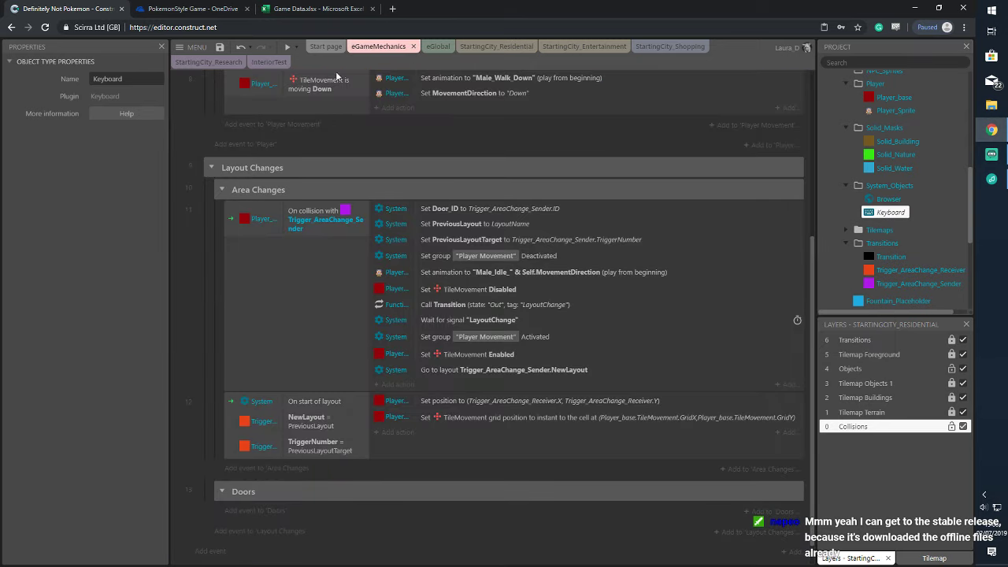
scroll(315, 233, up, 5)
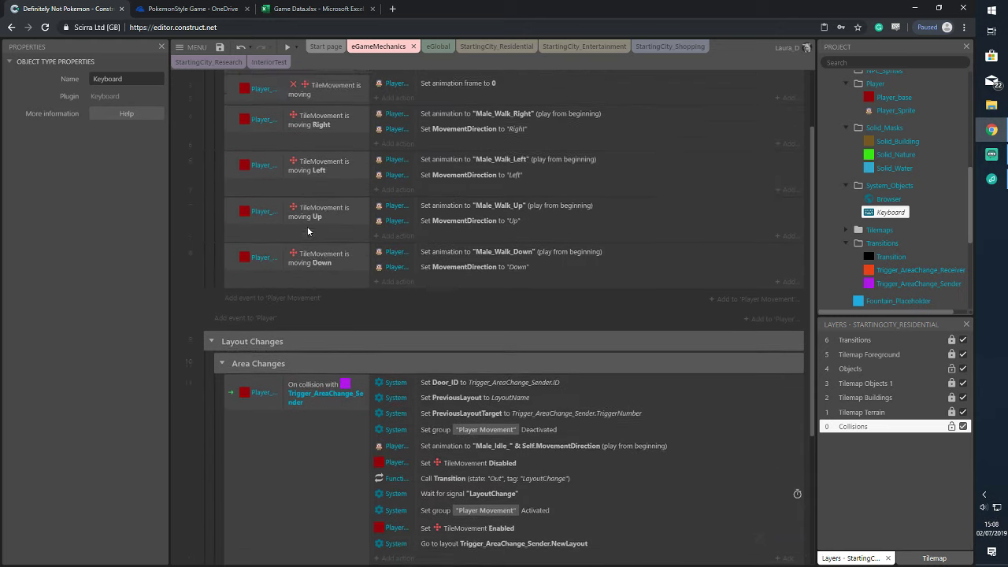
scroll(894, 225, down, 3)
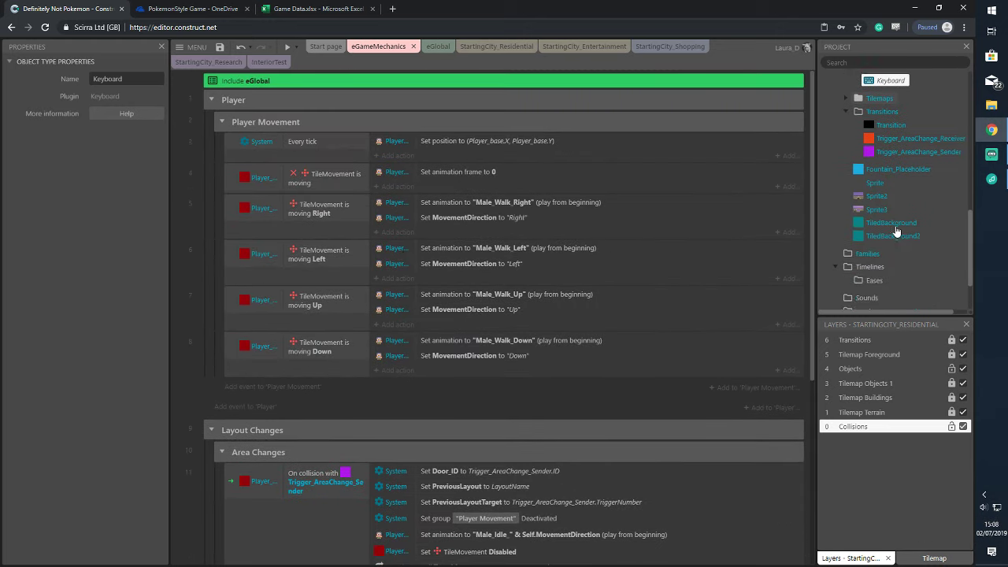
scroll(894, 225, up, 2)
scroll(895, 226, up, 4)
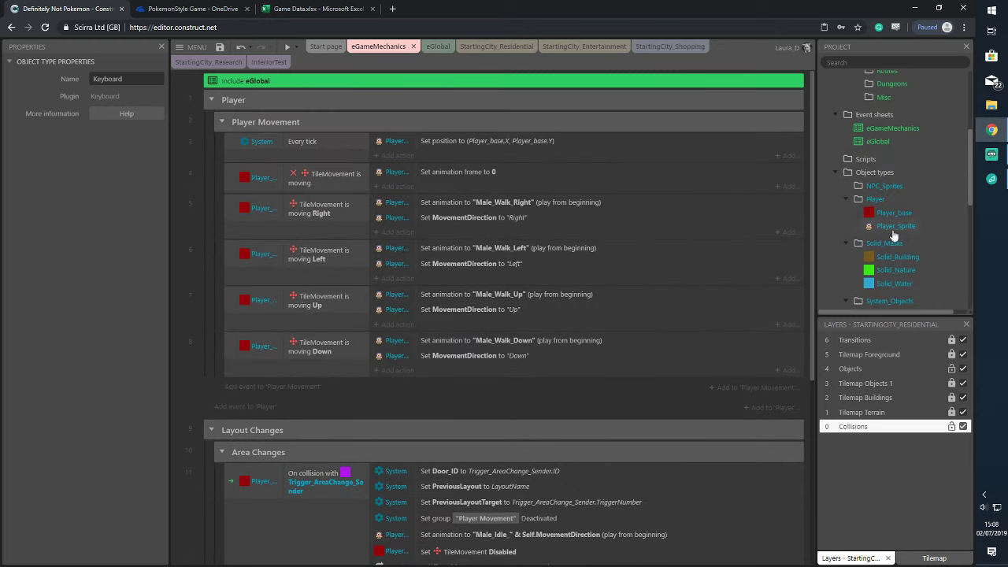
click(891, 212)
Add a Boolean instance variable 'Running' to Player_base, described 'Is the player running'
scroll(103, 283, down, 2)
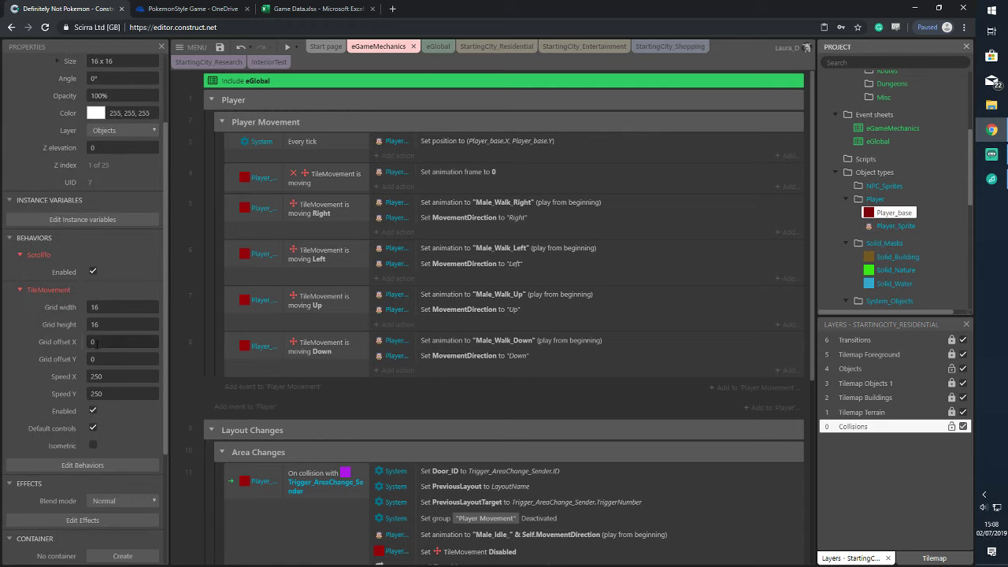
click(104, 273)
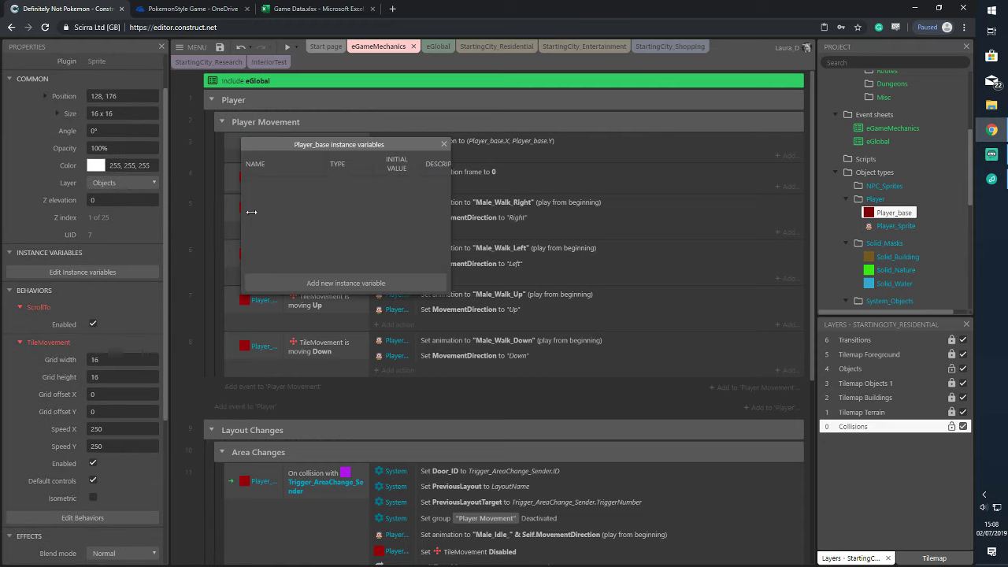
click(345, 282)
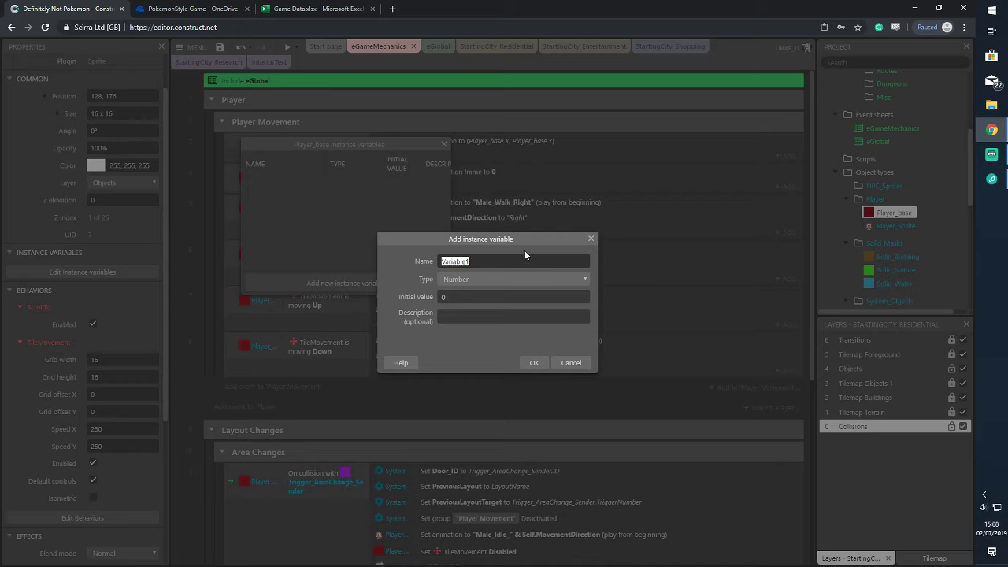
text(Running)
click(528, 279)
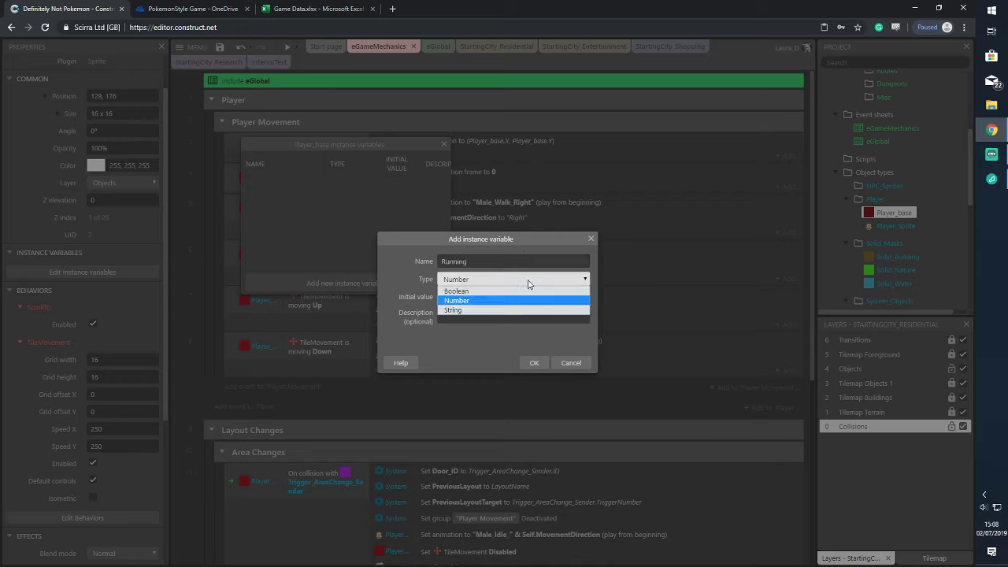
click(500, 301)
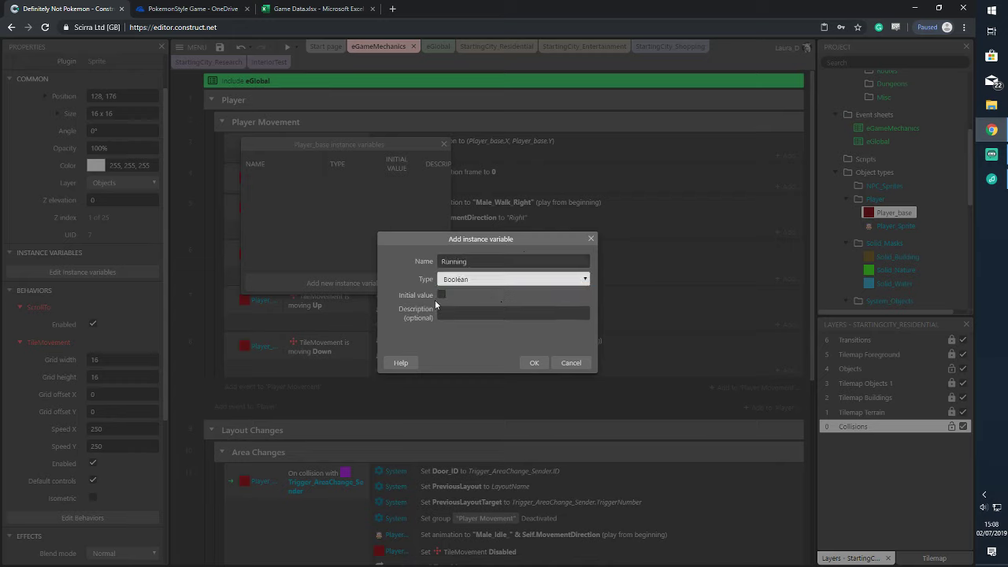
click(511, 315)
text(Is)
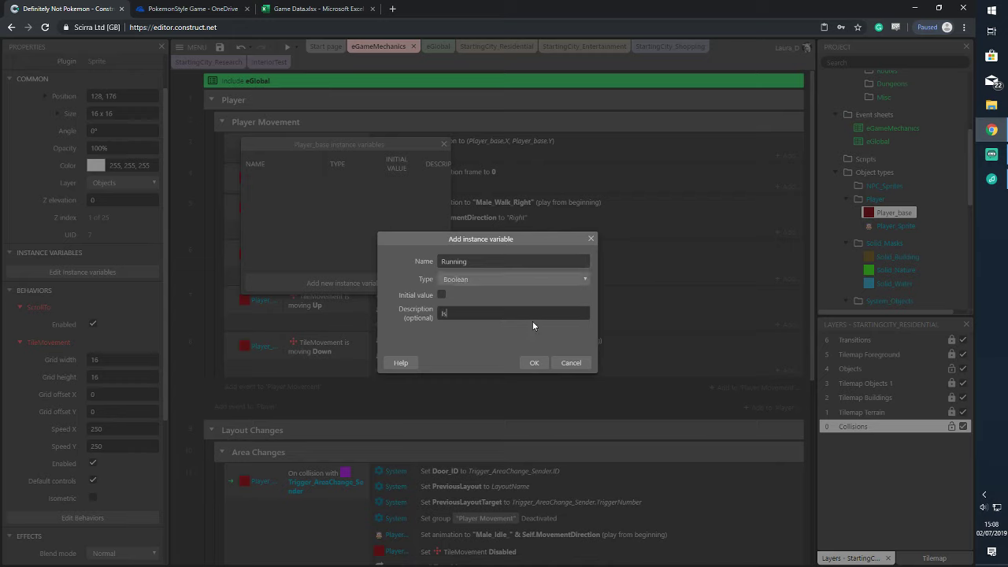
text( the player running?)
click(534, 361)
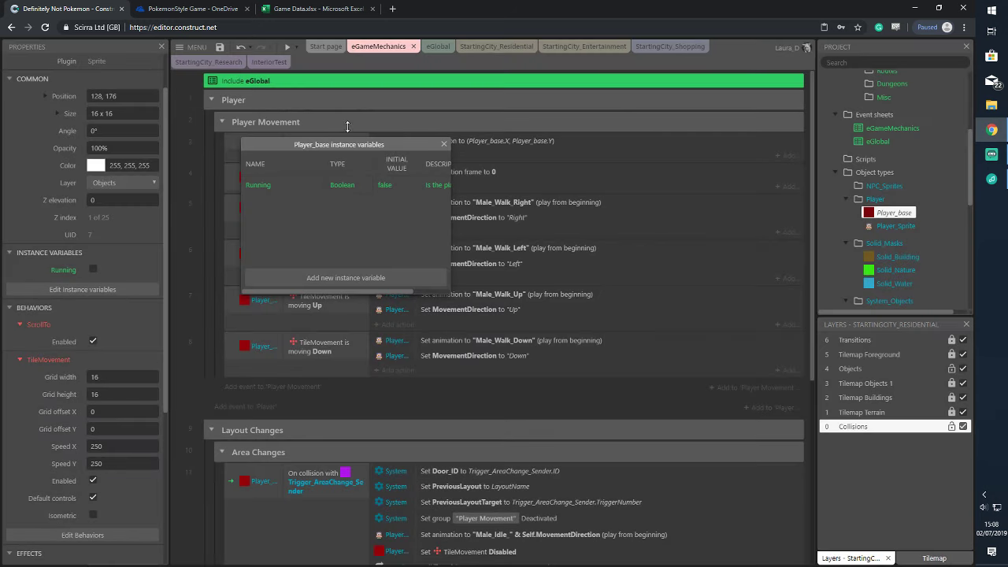
click(443, 145)
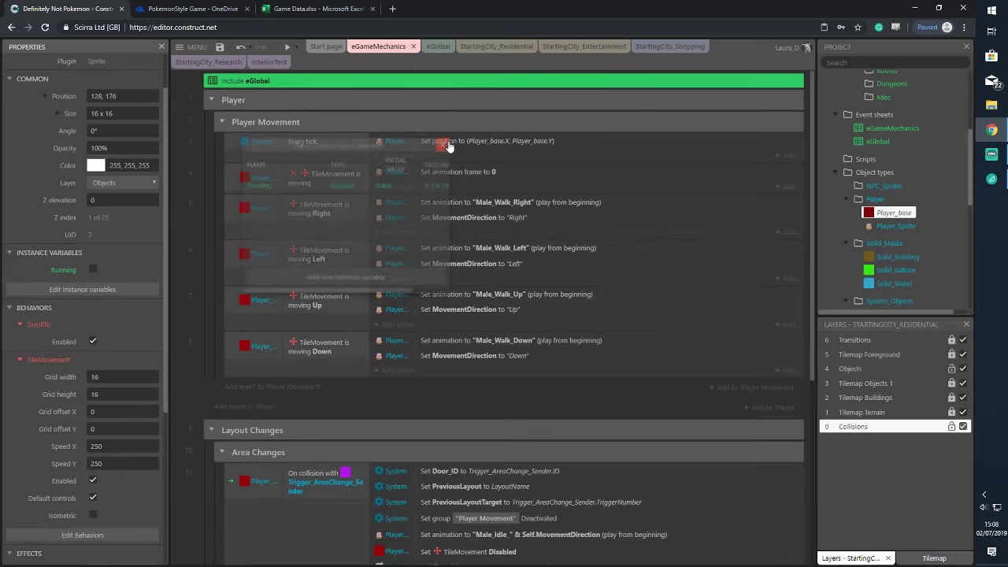
Add a Player Movement event triggered when Keyboard Space is pressed
click(296, 390)
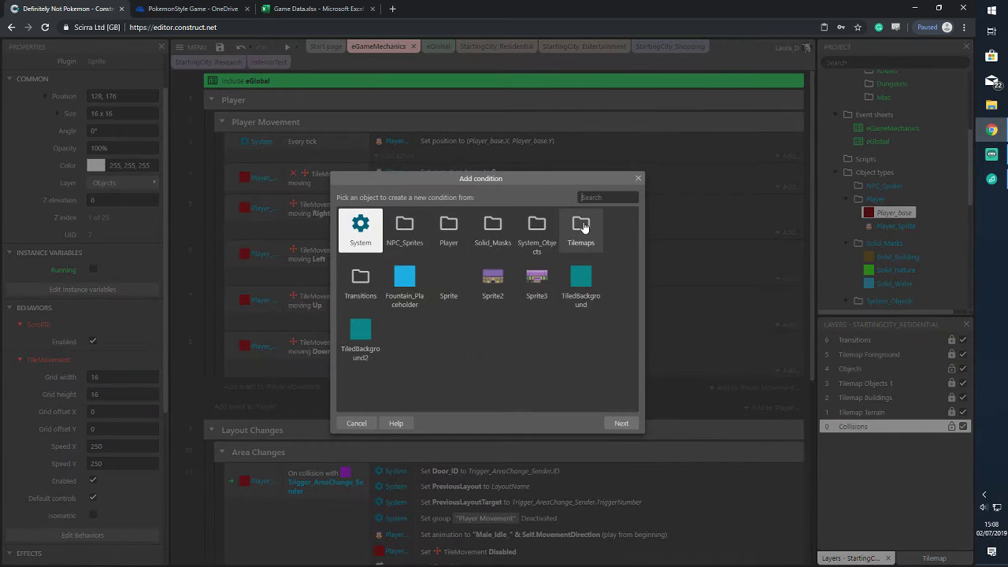
click(440, 235)
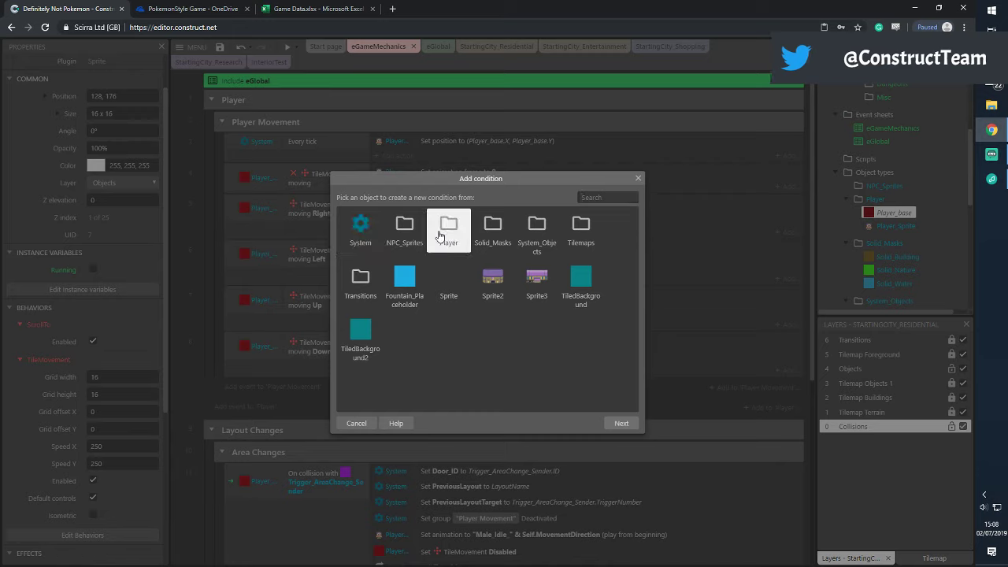
double_click(540, 228)
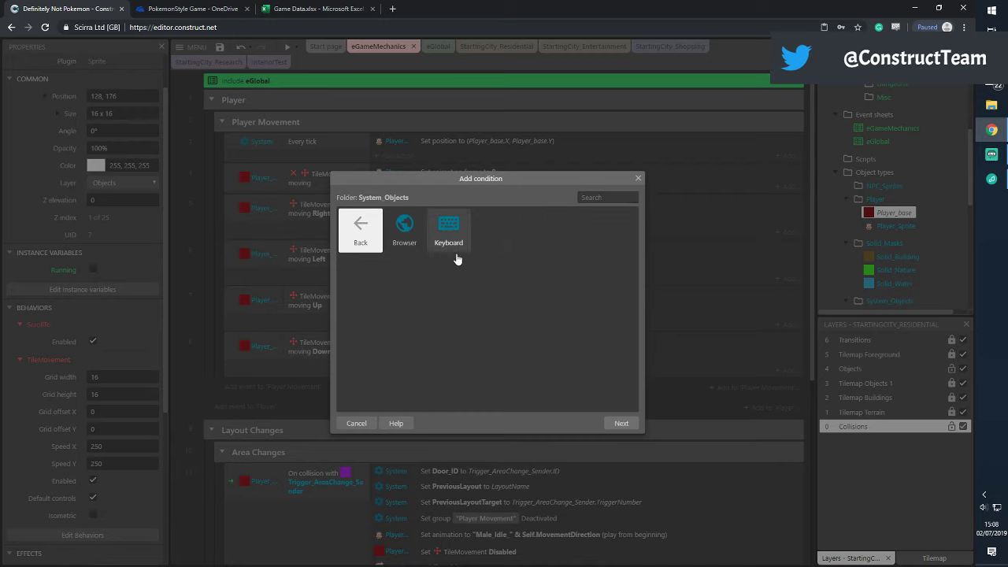
double_click(437, 237)
click(496, 333)
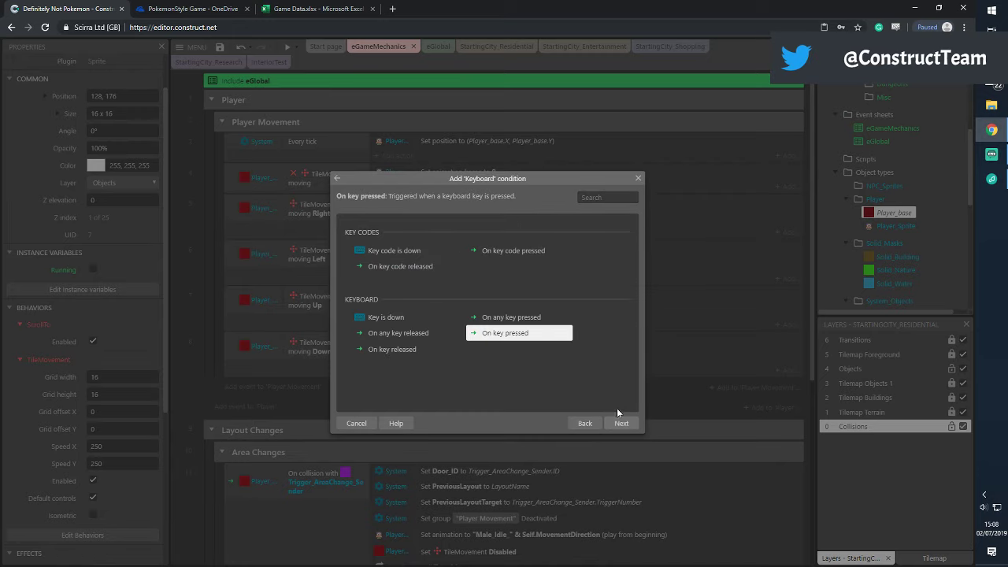
click(619, 423)
click(458, 288)
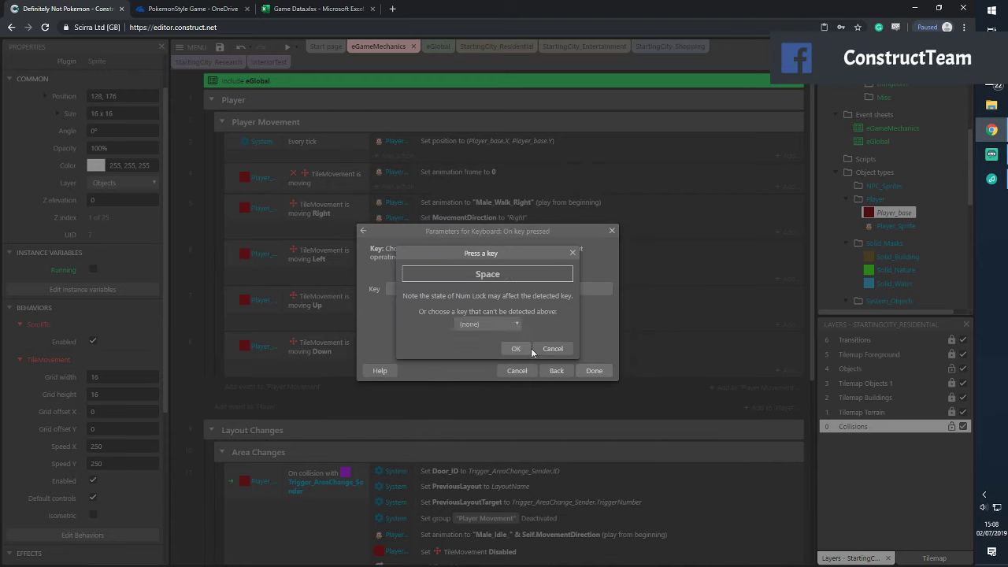
click(518, 348)
click(593, 371)
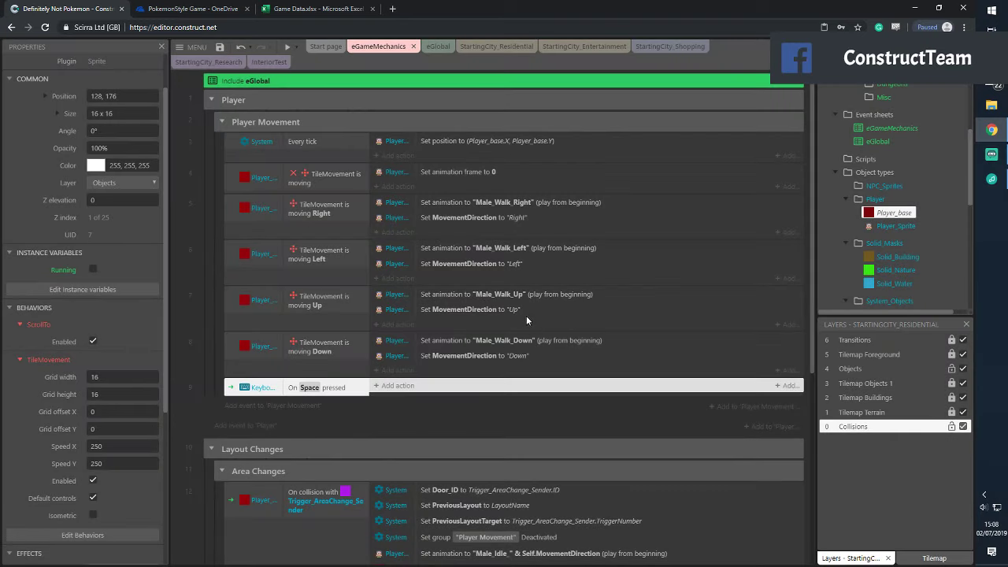
Give the Space event an action that toggles Player_base's Running boolean
click(393, 387)
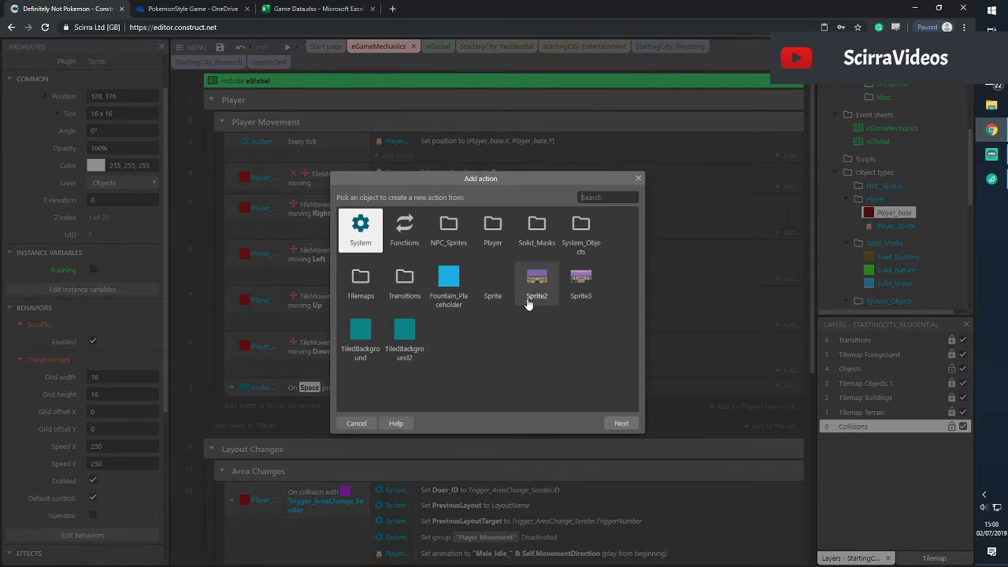
double_click(491, 232)
click(451, 231)
double_click(422, 230)
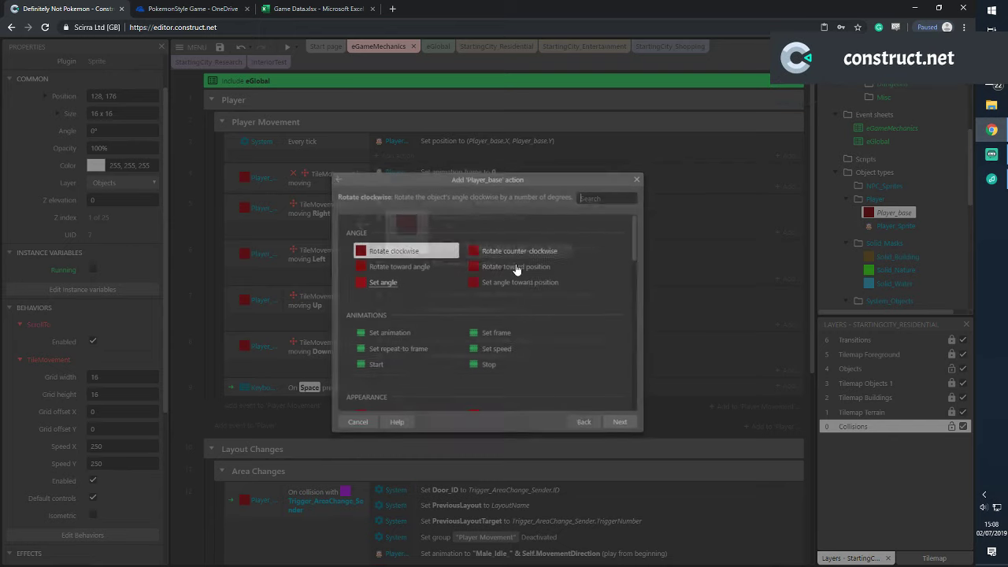
scroll(555, 300, down, 6)
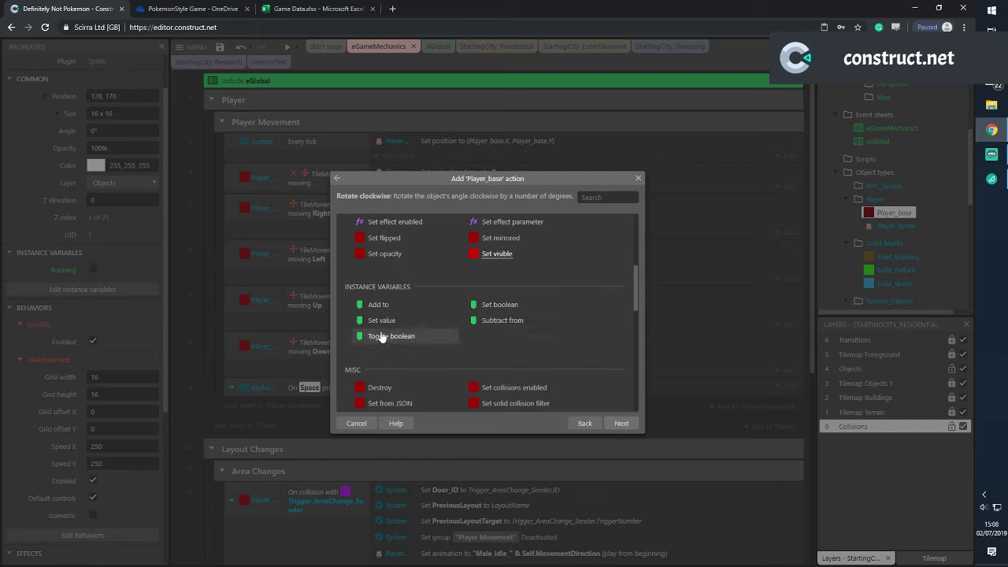
click(388, 335)
click(622, 423)
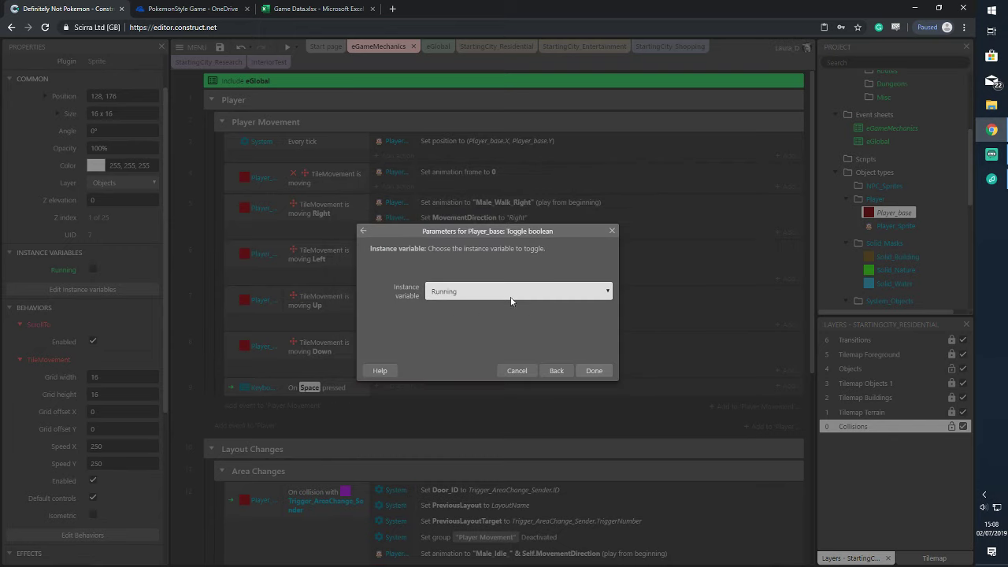
click(592, 371)
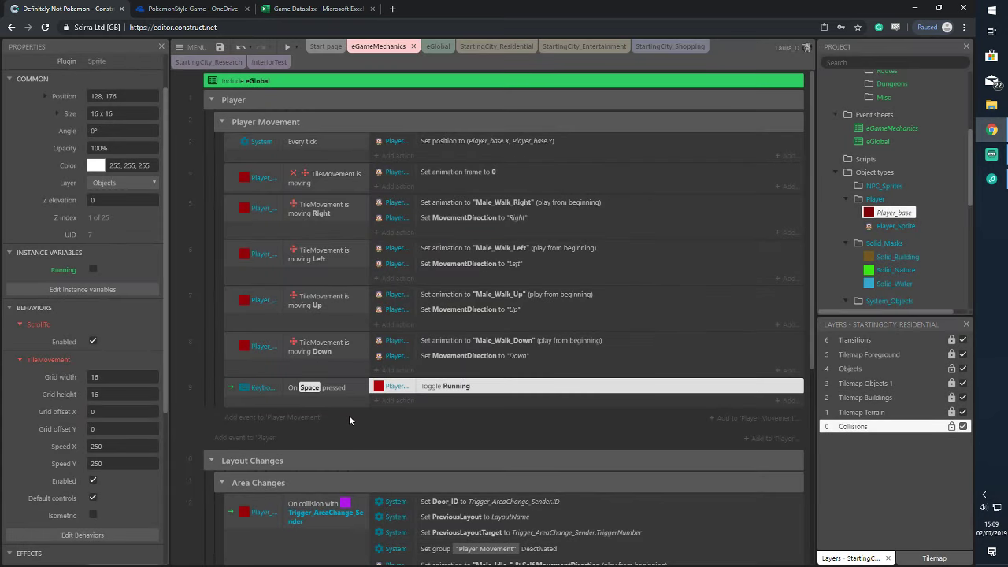
click(306, 417)
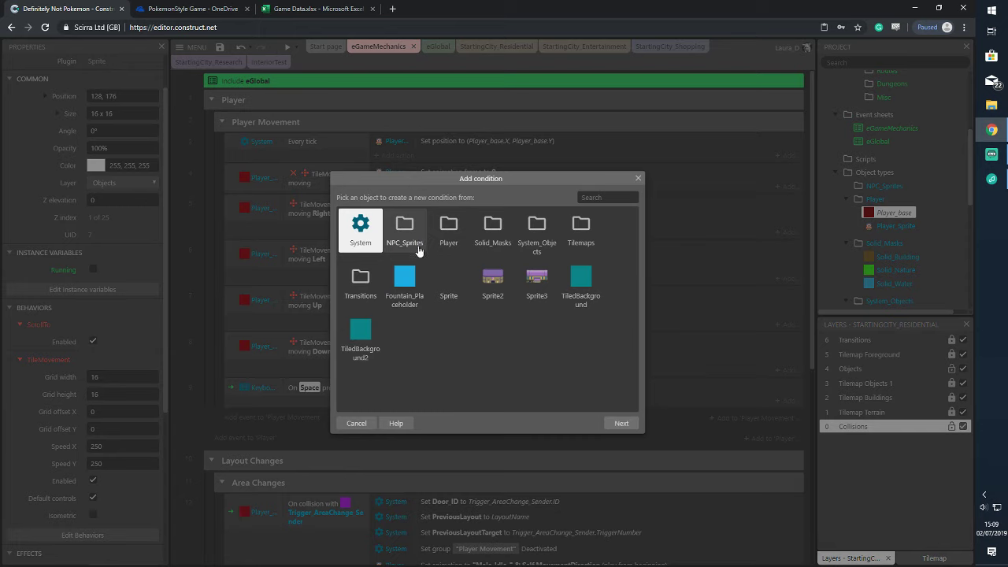
Set the new event's condition to Player_base's Running boolean being set
double_click(448, 229)
double_click(405, 228)
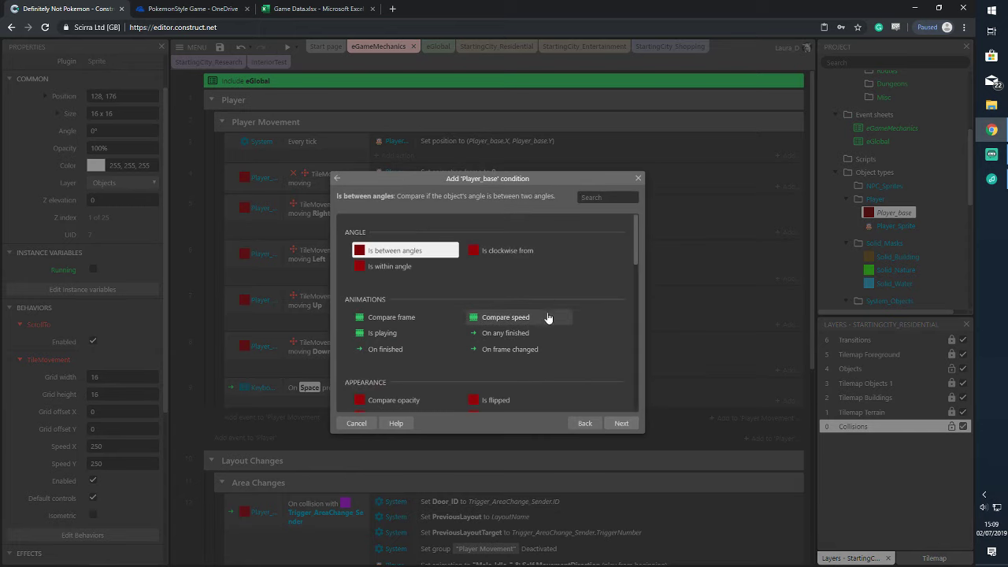
scroll(547, 315, down, 3)
scroll(546, 325, down, 1)
click(445, 326)
click(524, 324)
click(621, 423)
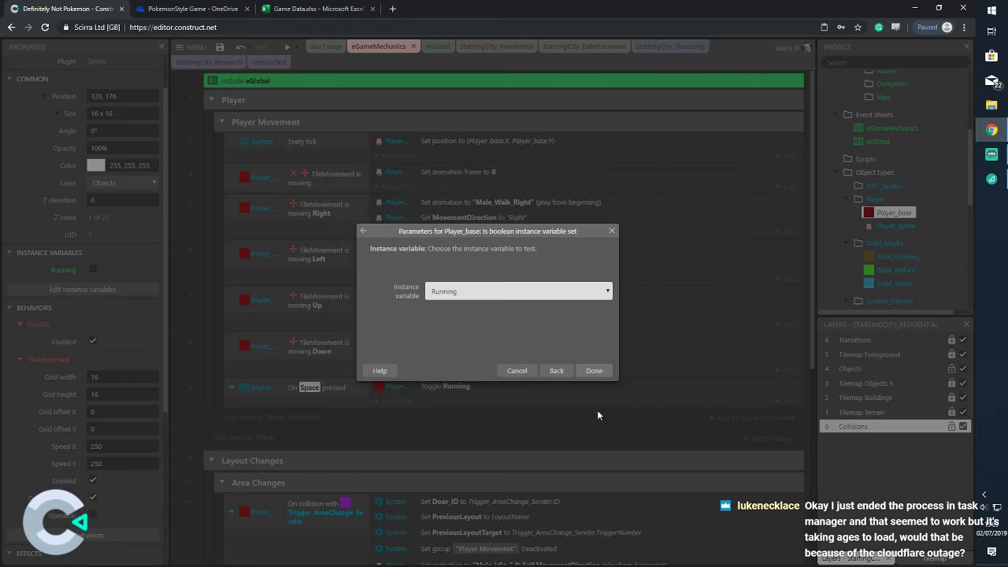
click(592, 371)
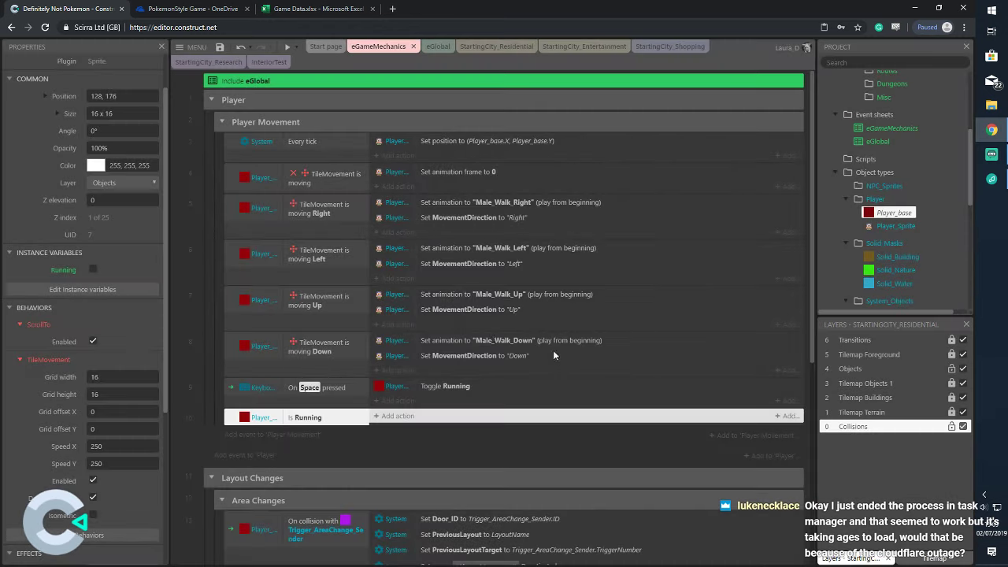
Make Is Running set TileMovement speed to 200,200 and move it above the Space event
click(393, 416)
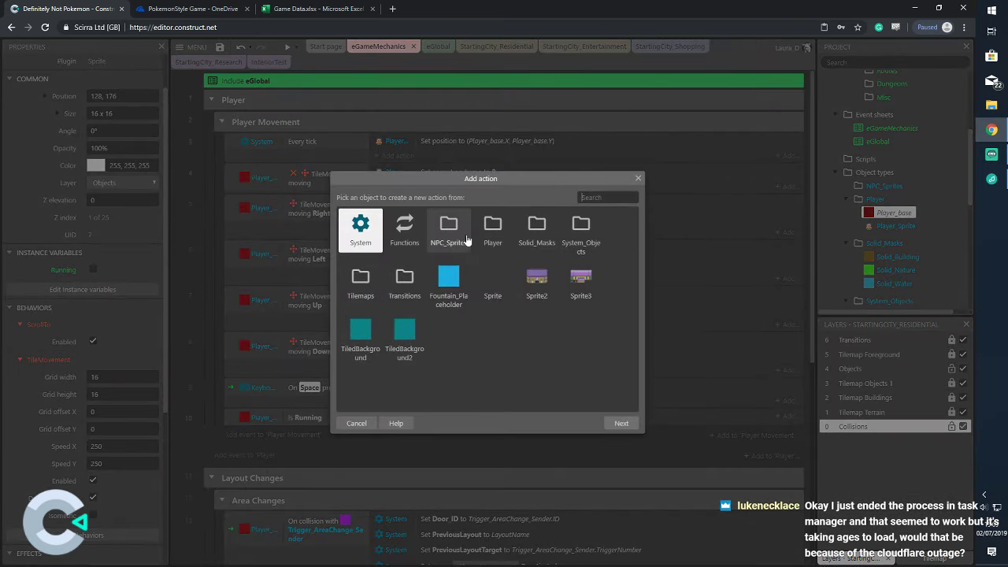
click(493, 227)
double_click(493, 227)
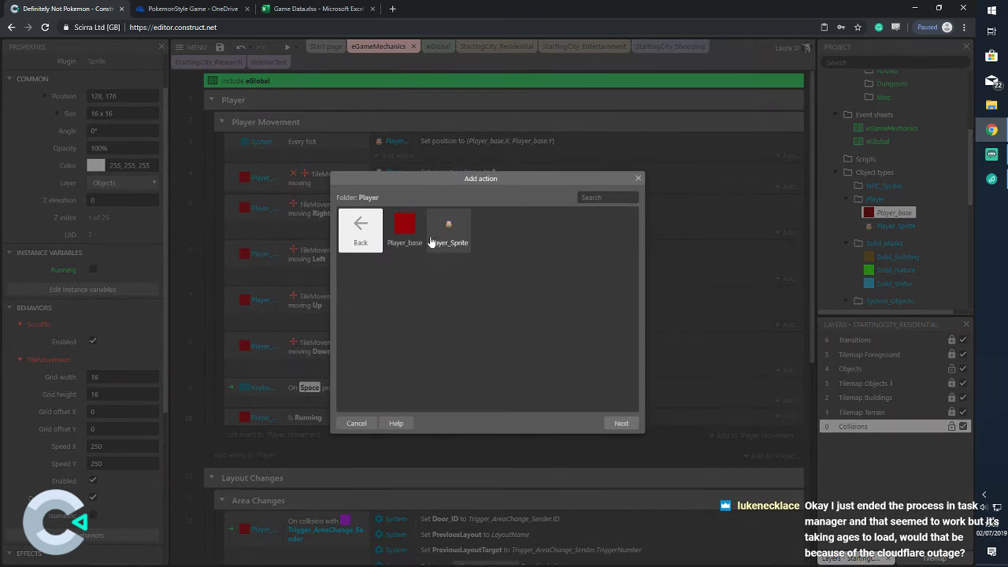
double_click(405, 228)
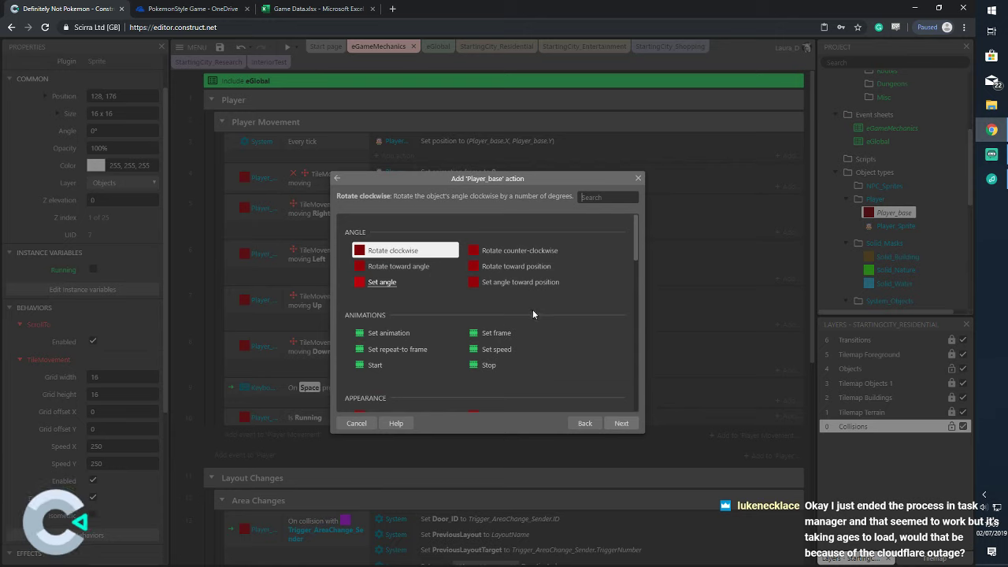
scroll(533, 313, down, 10)
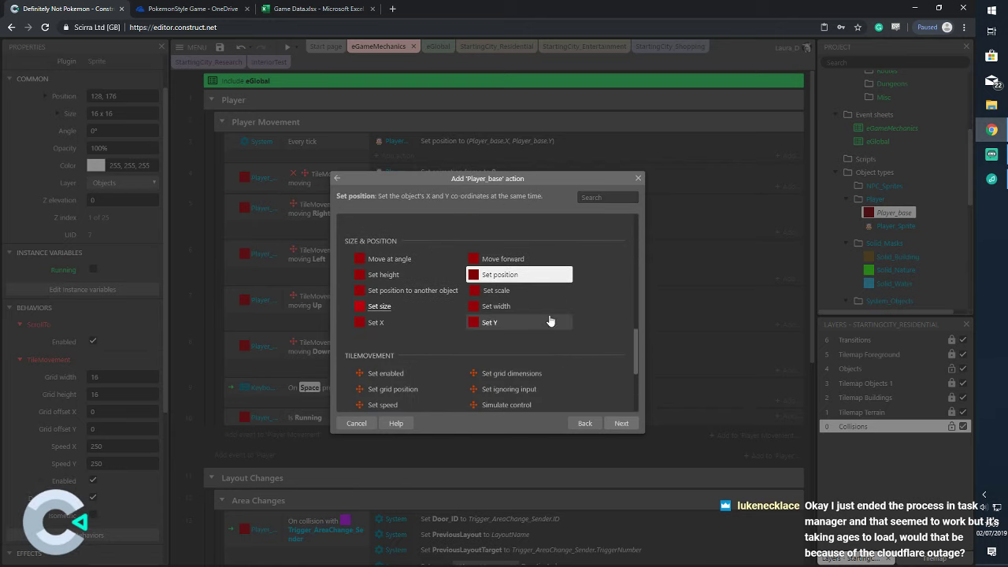
scroll(549, 321, down, 3)
click(445, 299)
click(620, 424)
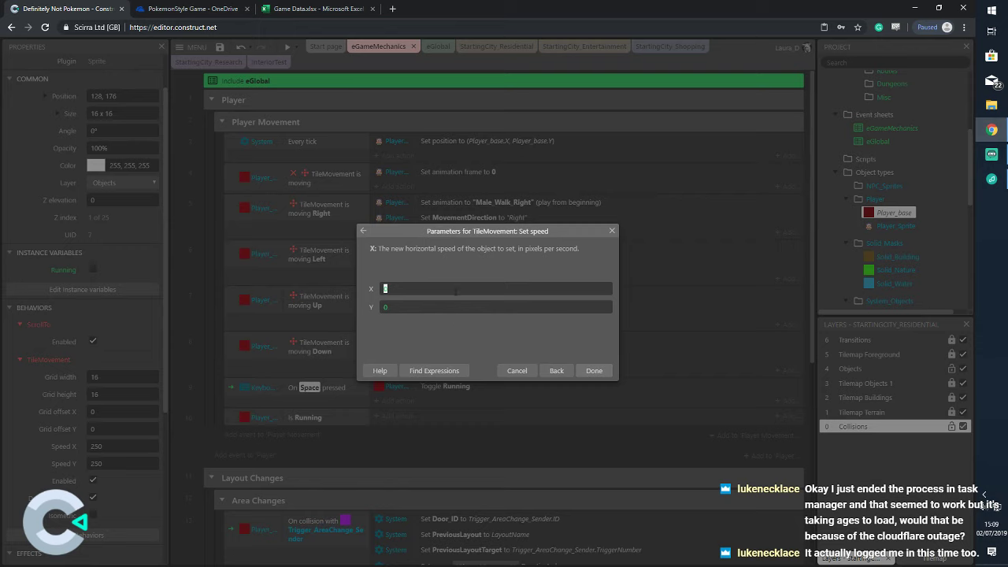
key(Tab)
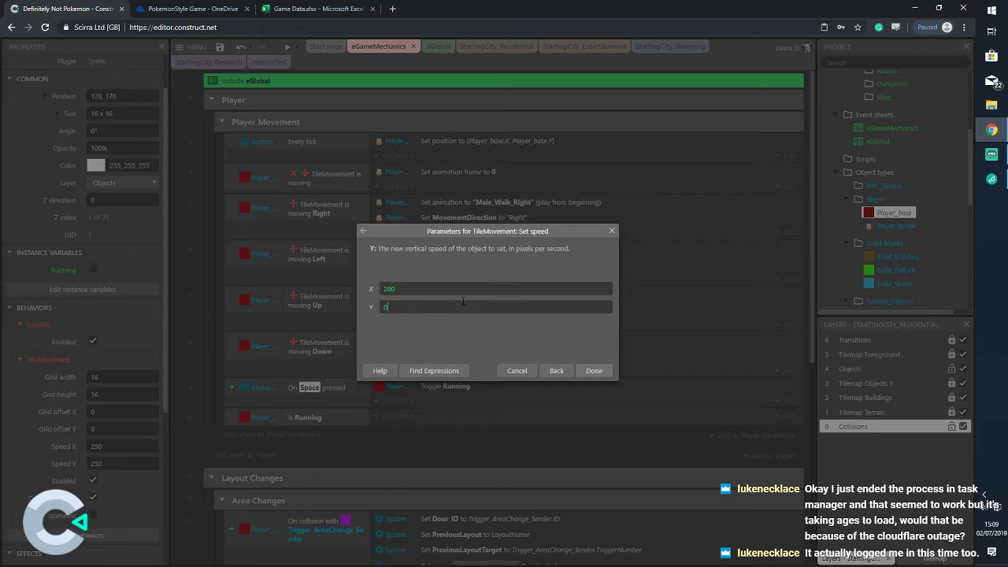
text(200)
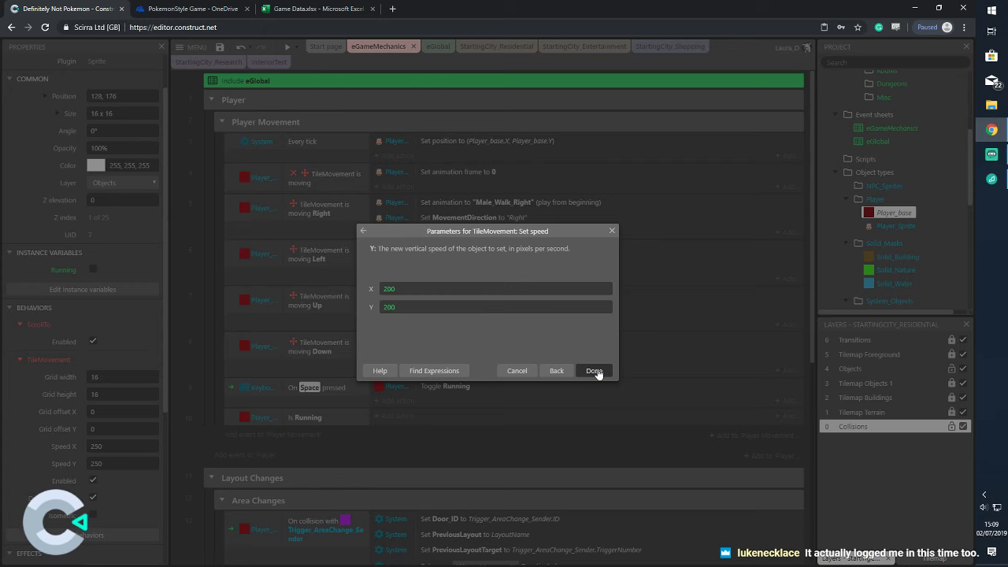
click(593, 370)
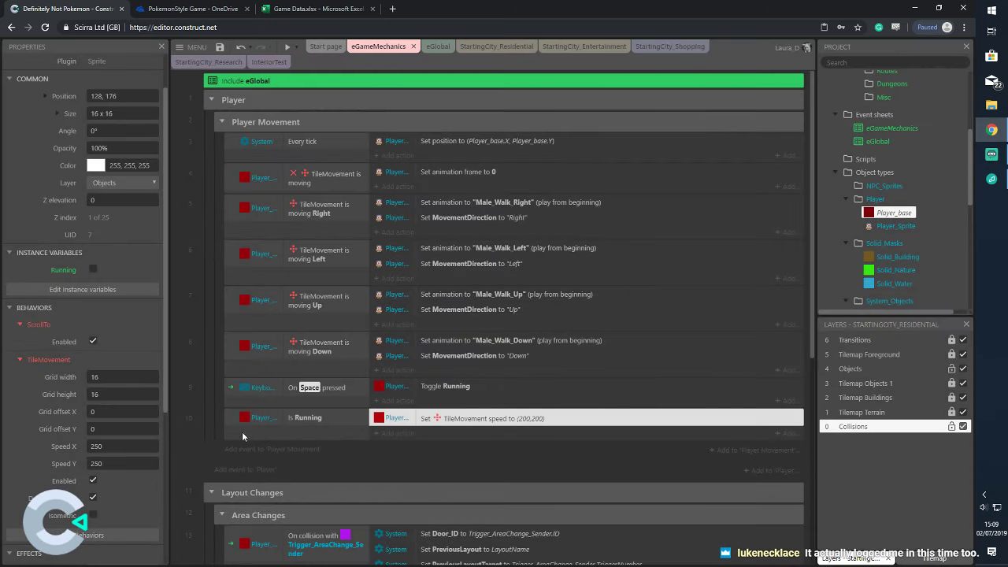
drag(241, 432, 246, 391)
click(367, 466)
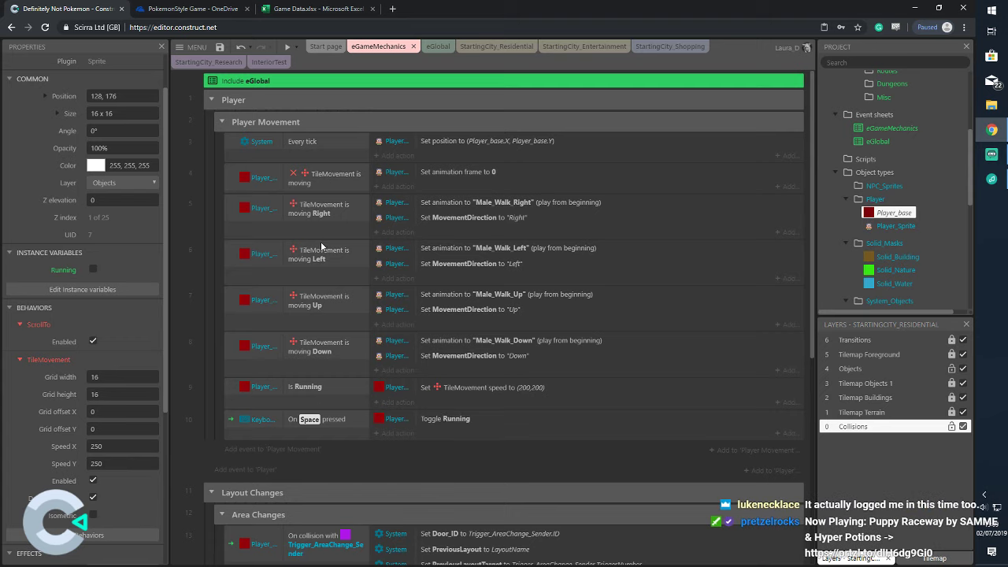
click(296, 47)
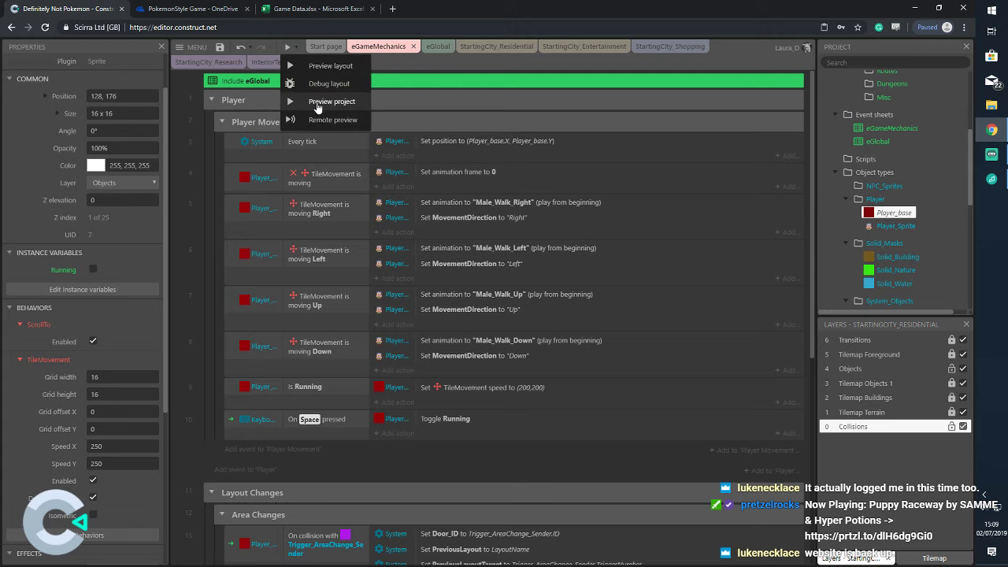
click(322, 99)
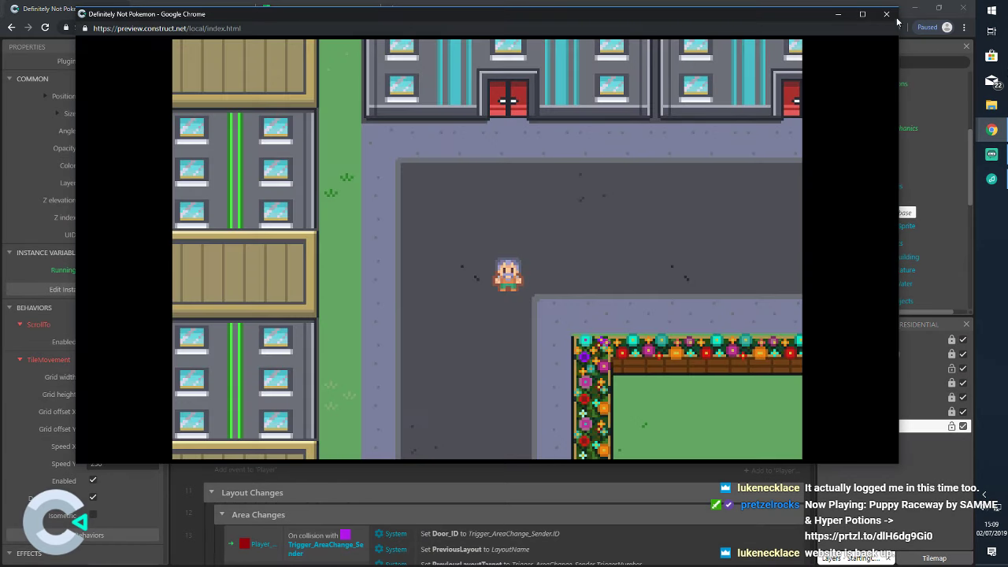
click(887, 14)
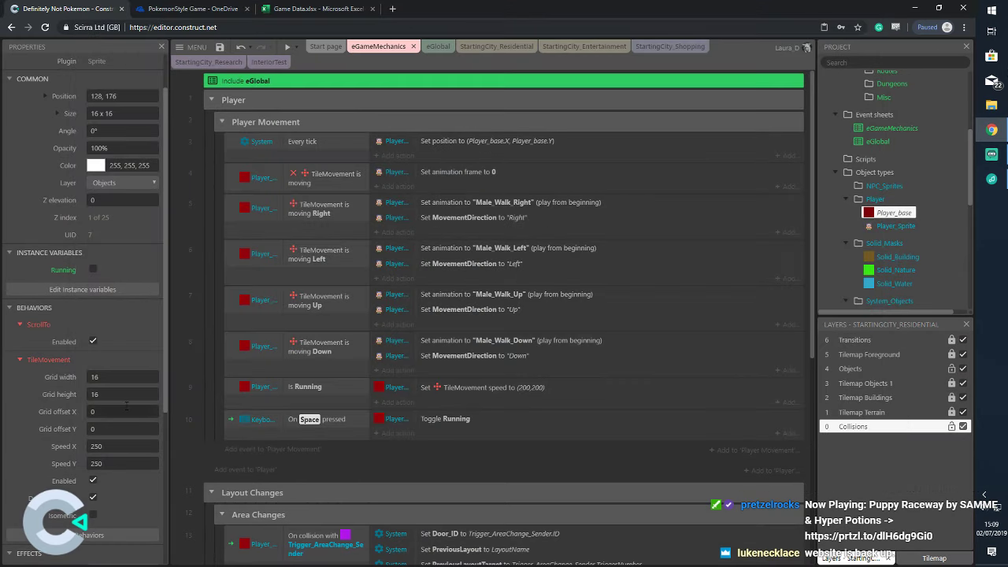
Set Player_base's TileMovement speed X and Y to 100 and disable default controls
click(122, 443)
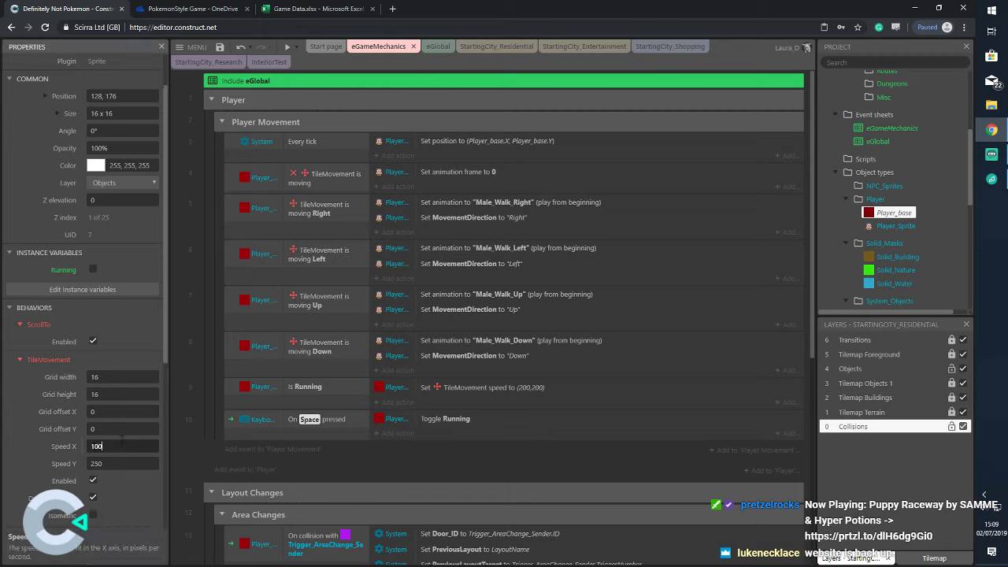
key(Tab)
click(183, 442)
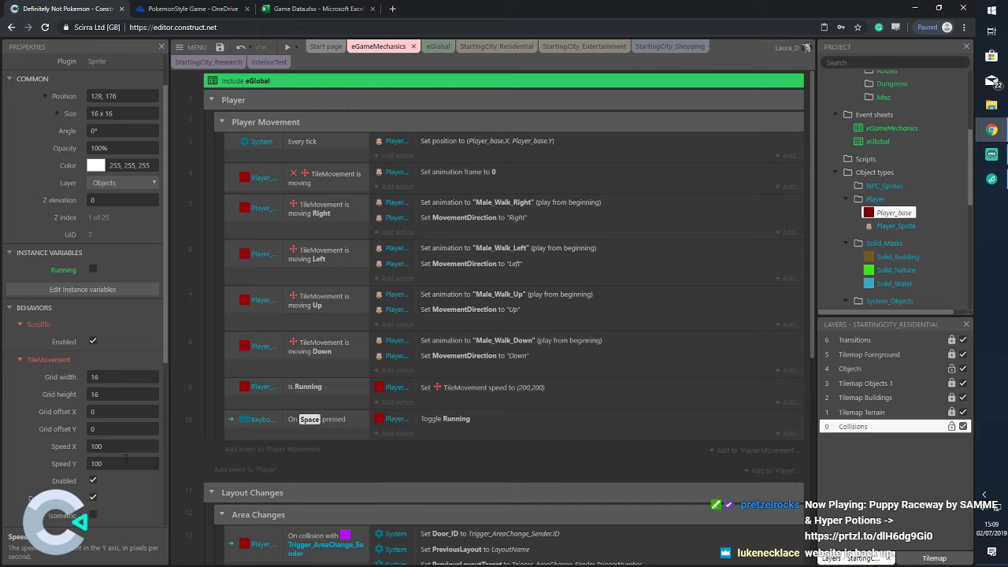
click(93, 498)
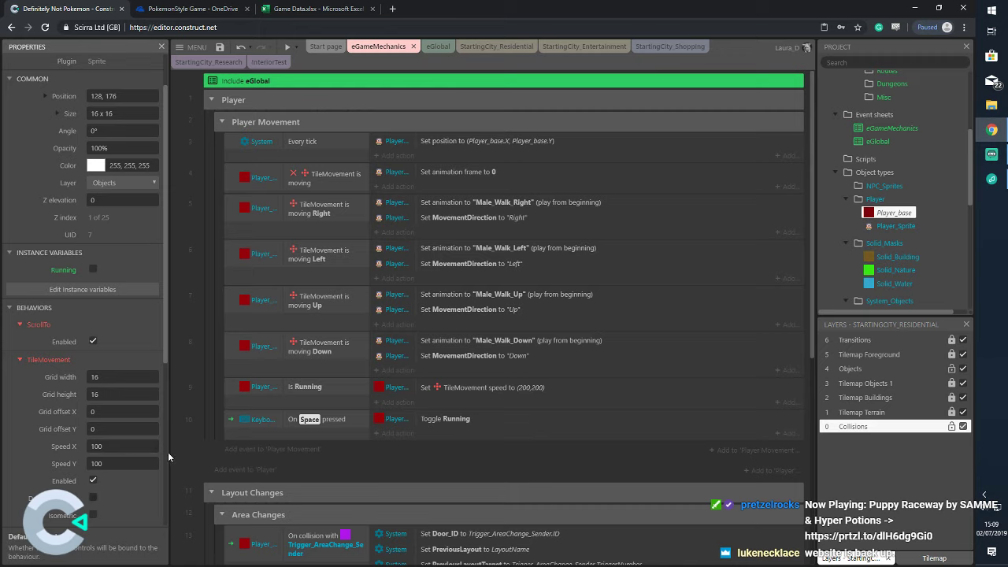
click(295, 47)
Run a debug preview, close it, and re-enable TileMovement default controls
click(309, 85)
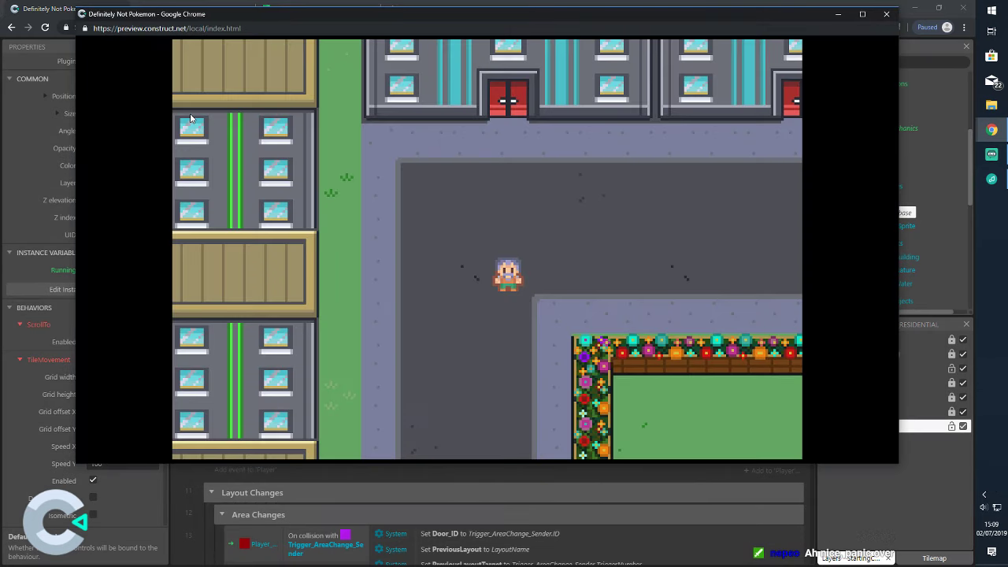
click(886, 14)
click(92, 498)
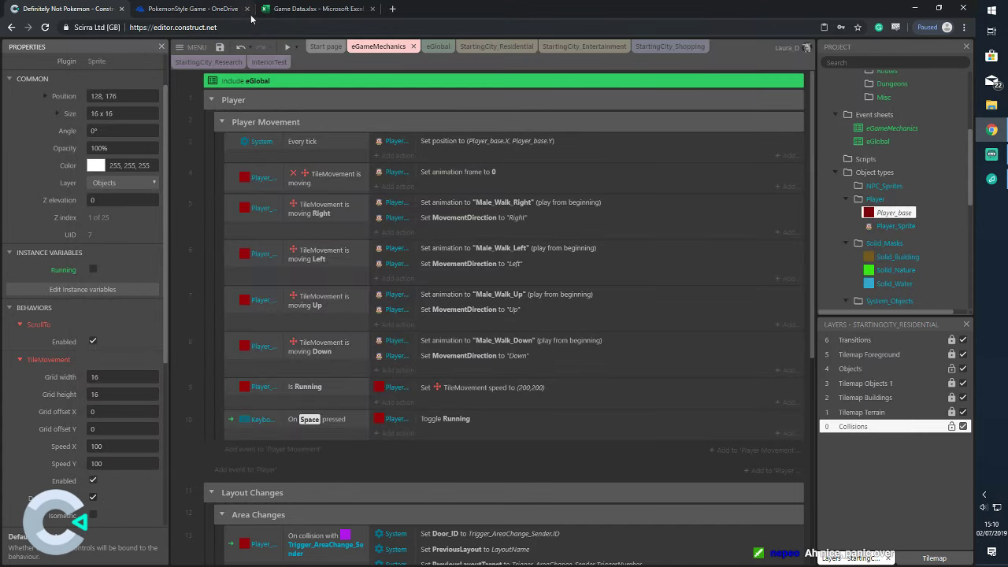
Preview the game and walk the player around the city with the arrow keys
click(289, 48)
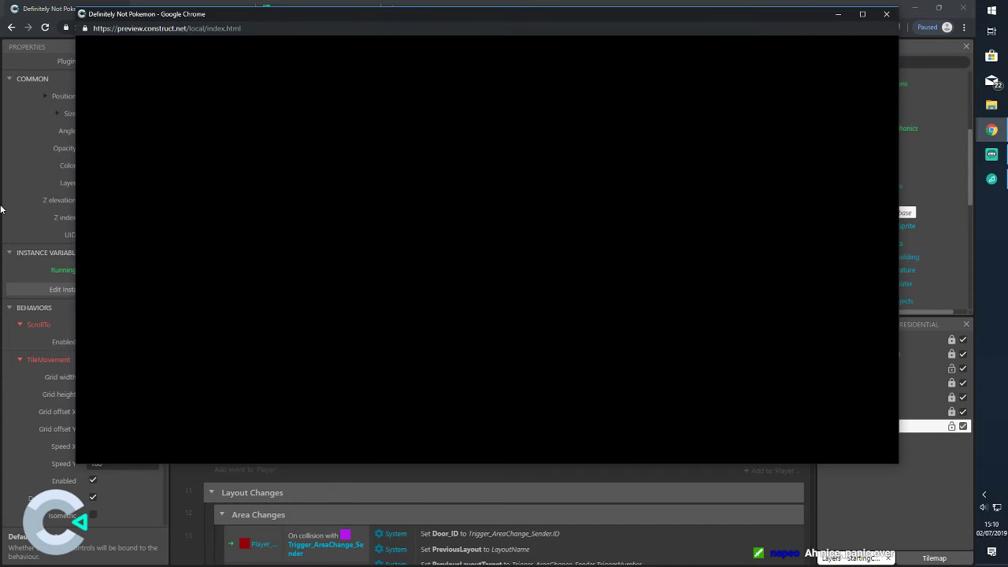
key(Right)
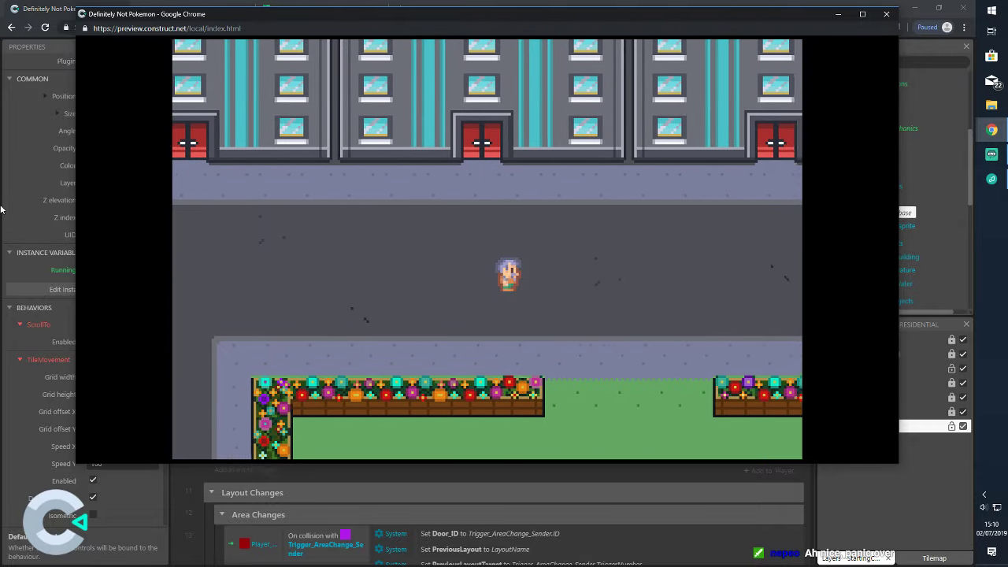
key(Up)
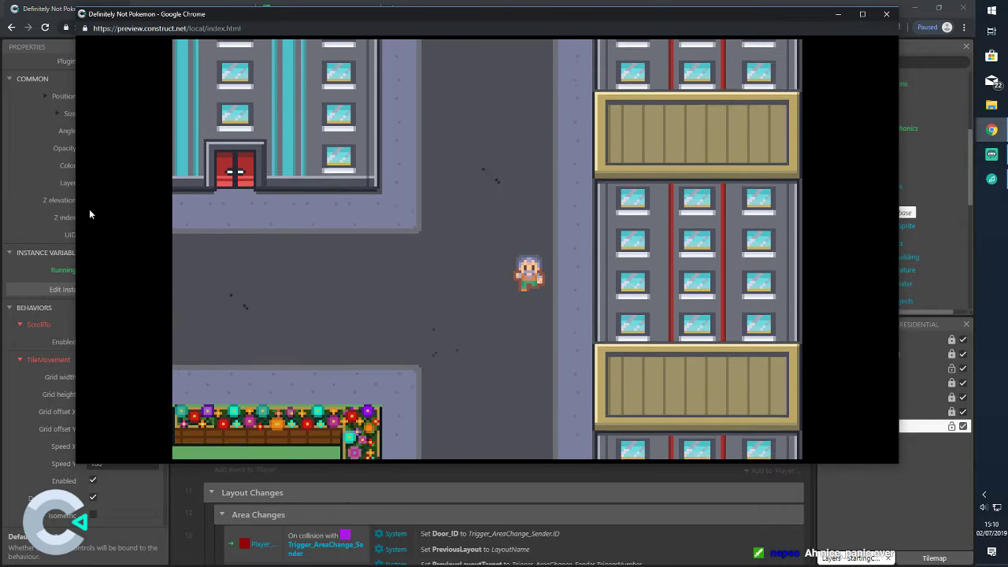
key(Down)
key(Left)
key(Up)
key(Left)
key(Right)
key(Left)
key(Left)
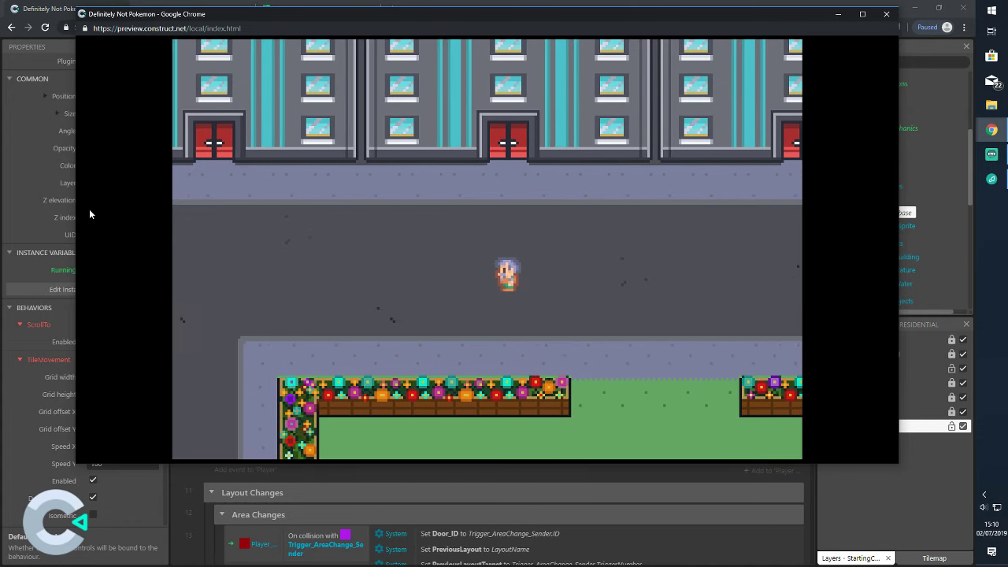
key(Left)
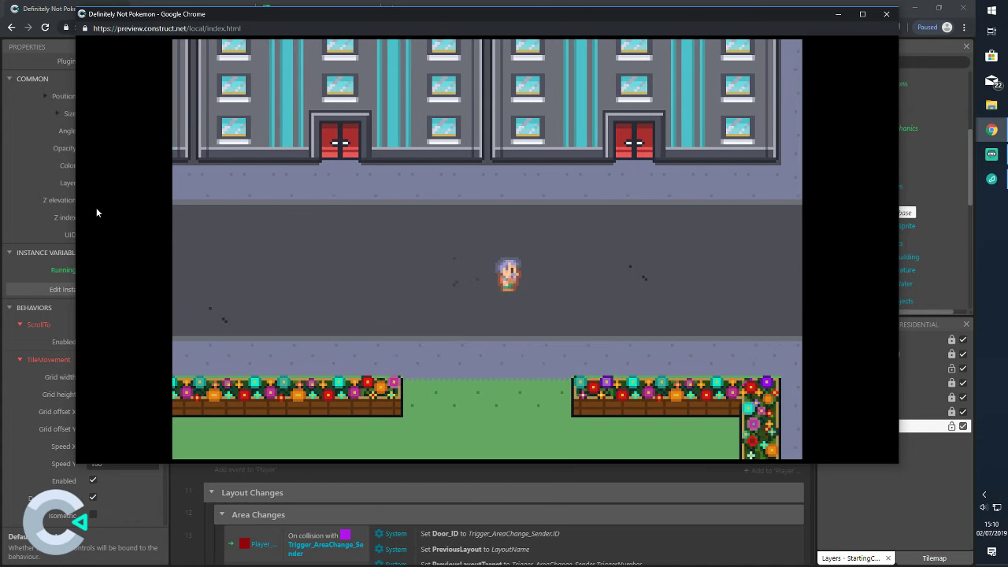
click(888, 16)
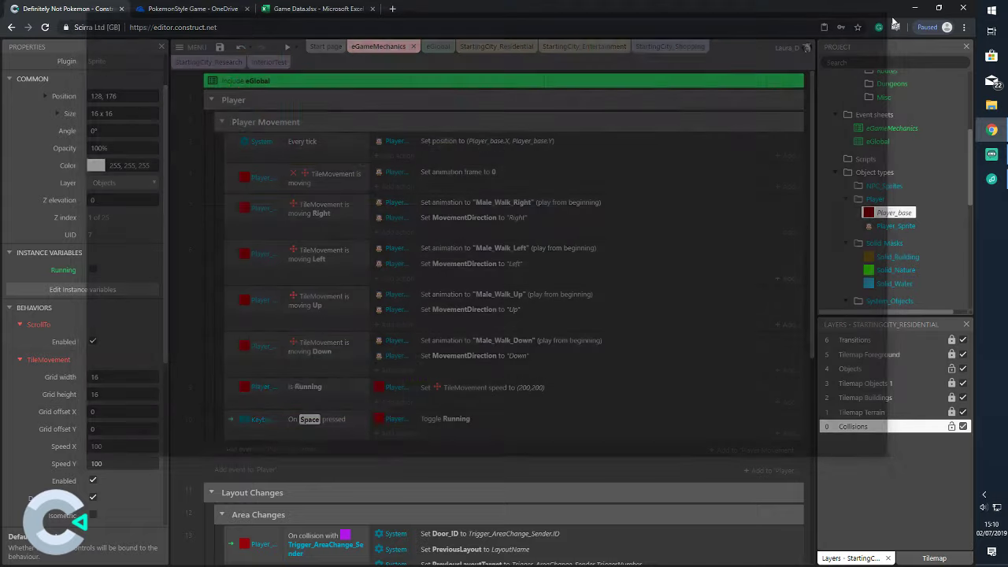
click(346, 426)
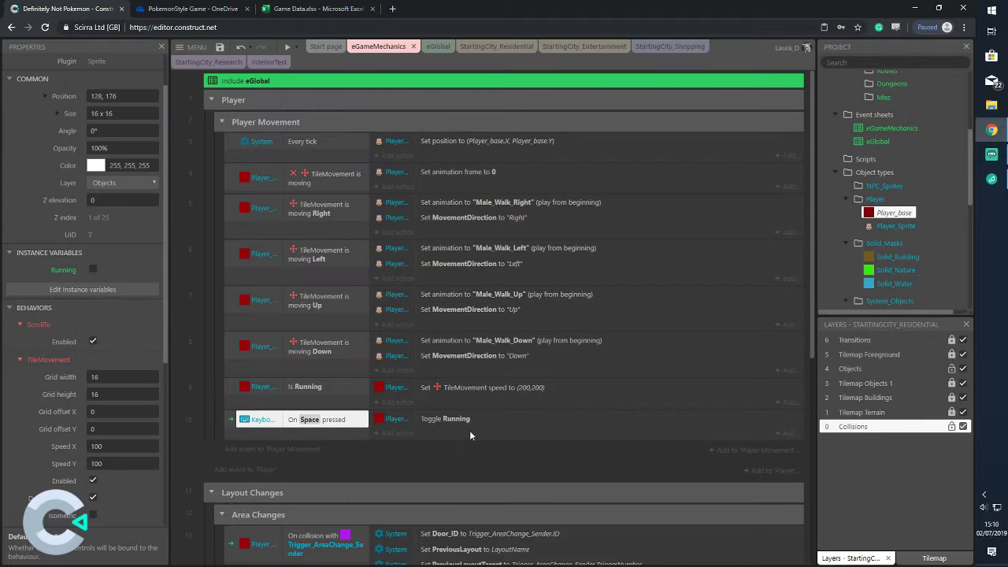
right_click(341, 425)
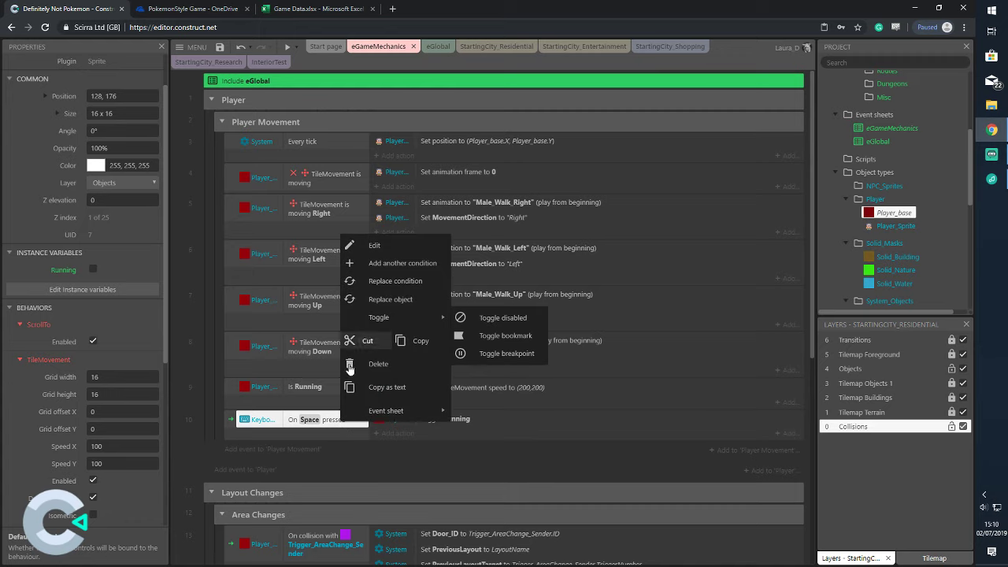
click(307, 423)
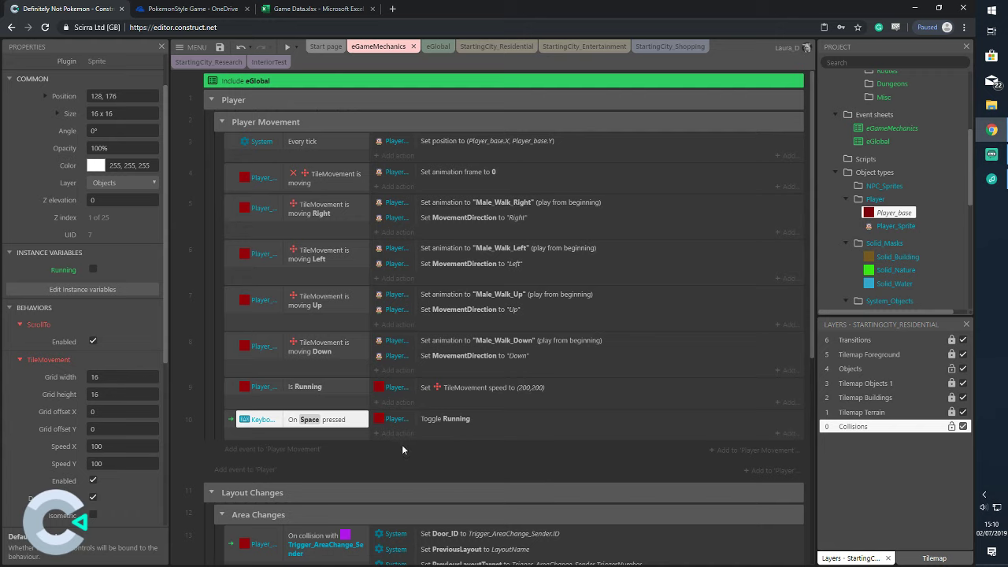
double_click(350, 425)
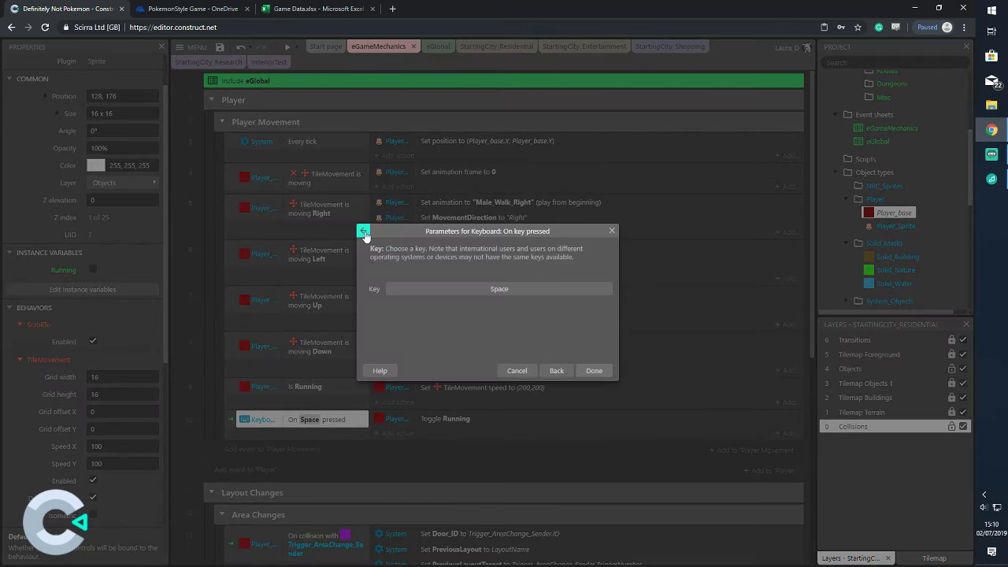
click(361, 228)
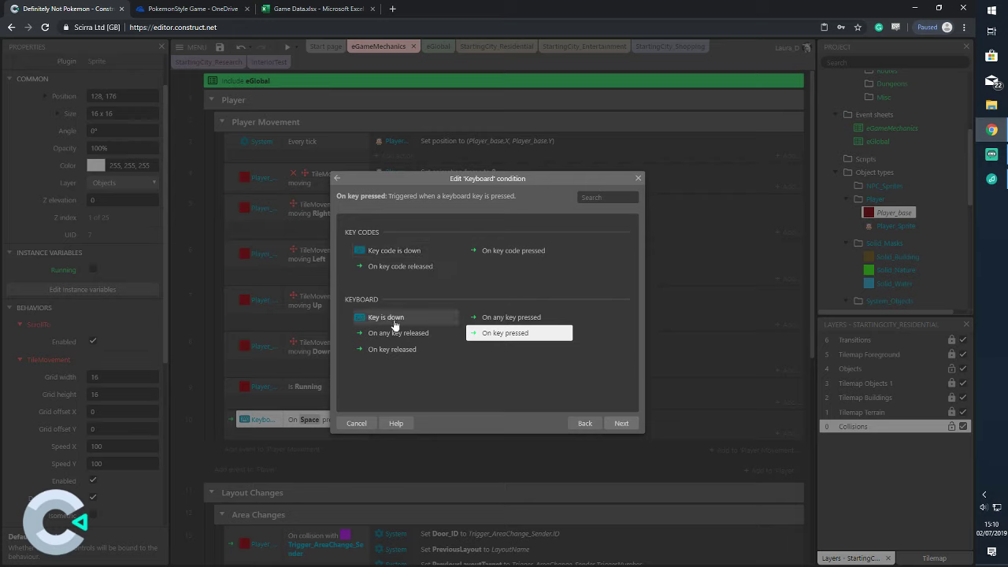
click(621, 423)
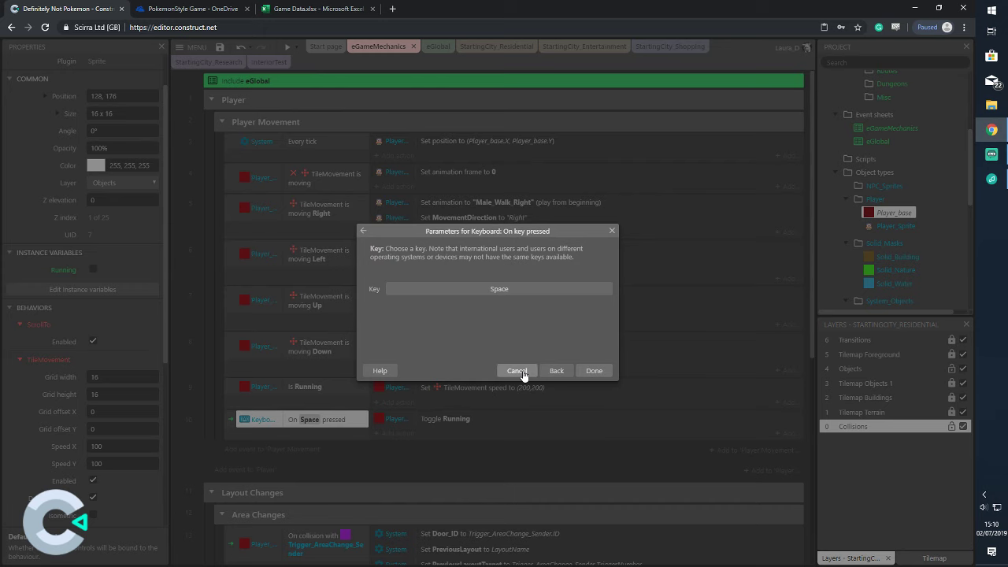
click(518, 370)
click(445, 460)
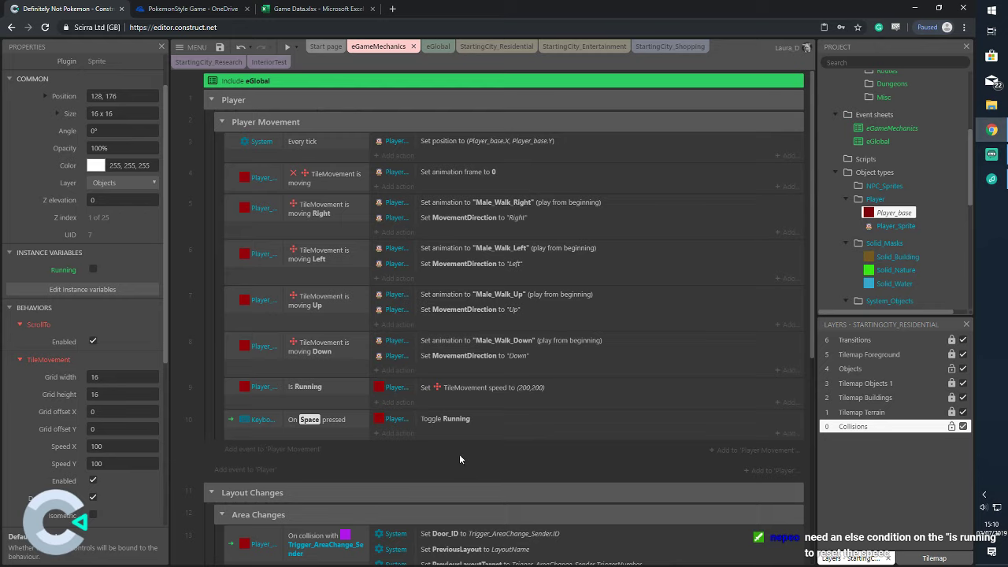
Add an Else event directly after the Is Running event
click(342, 394)
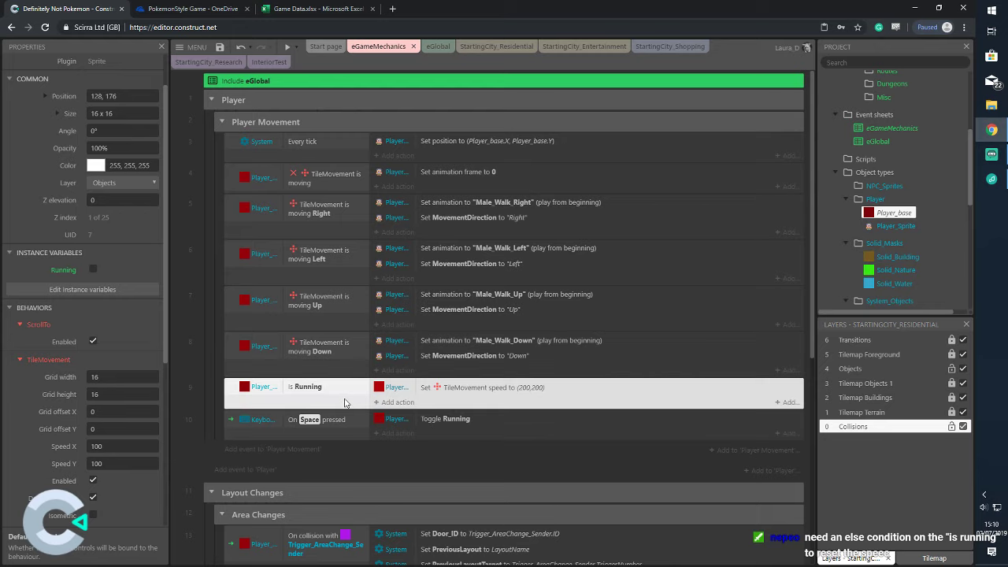
right_click(344, 400)
mouse_move(417, 235)
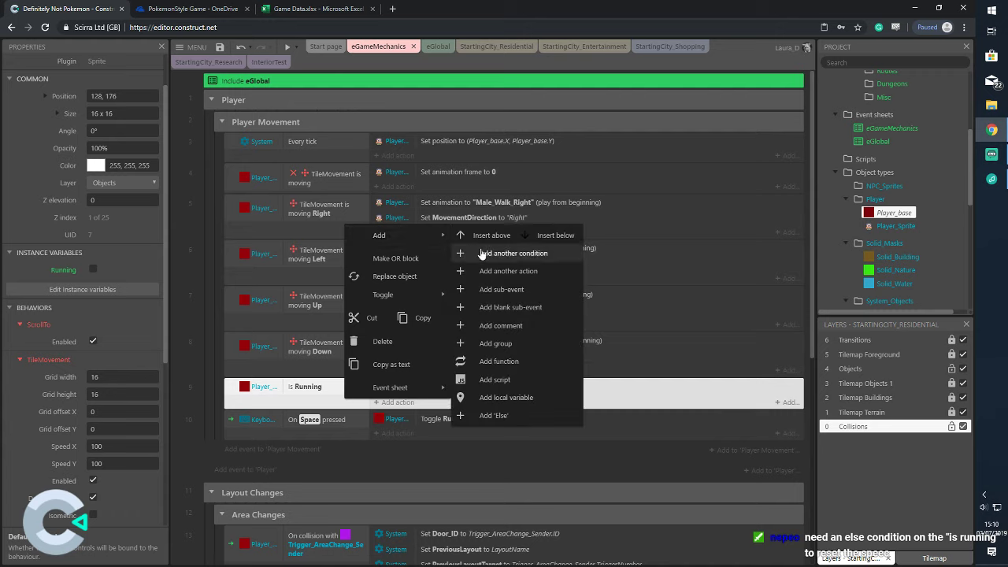
click(496, 415)
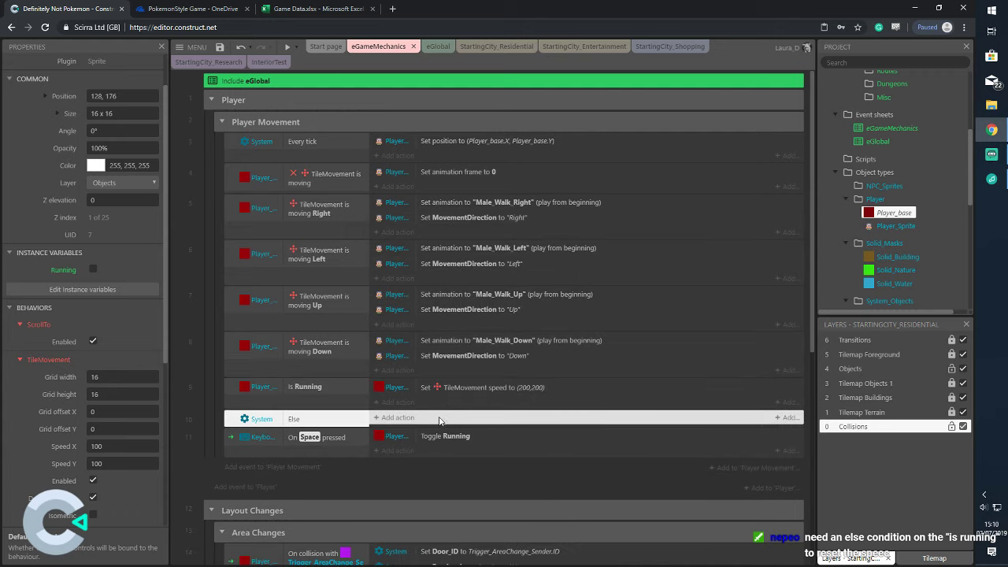
Give the Else event a Player_base TileMovement set-speed action of 100,100
click(398, 418)
click(488, 235)
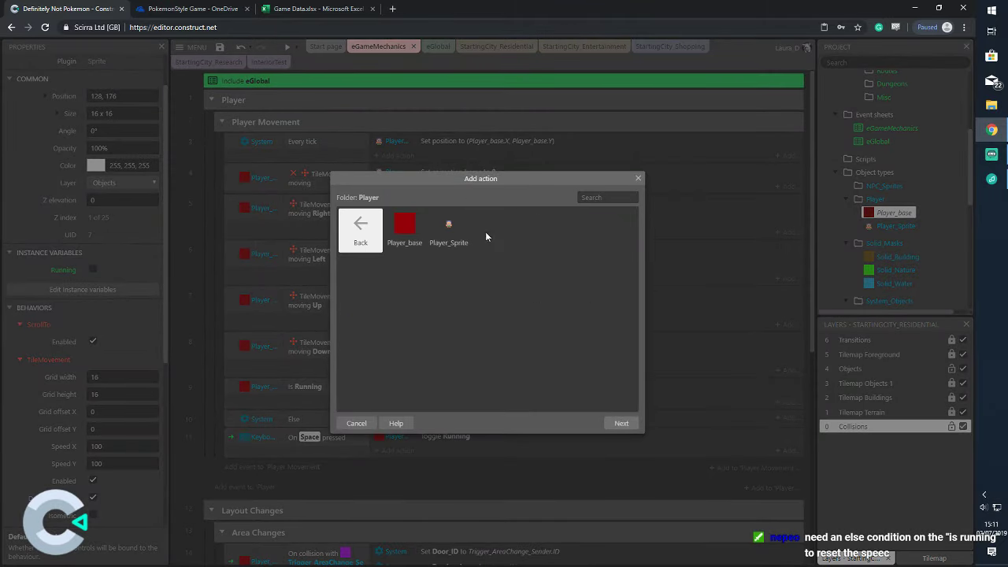
double_click(405, 227)
scroll(504, 292, down, 3)
scroll(512, 293, down, 10)
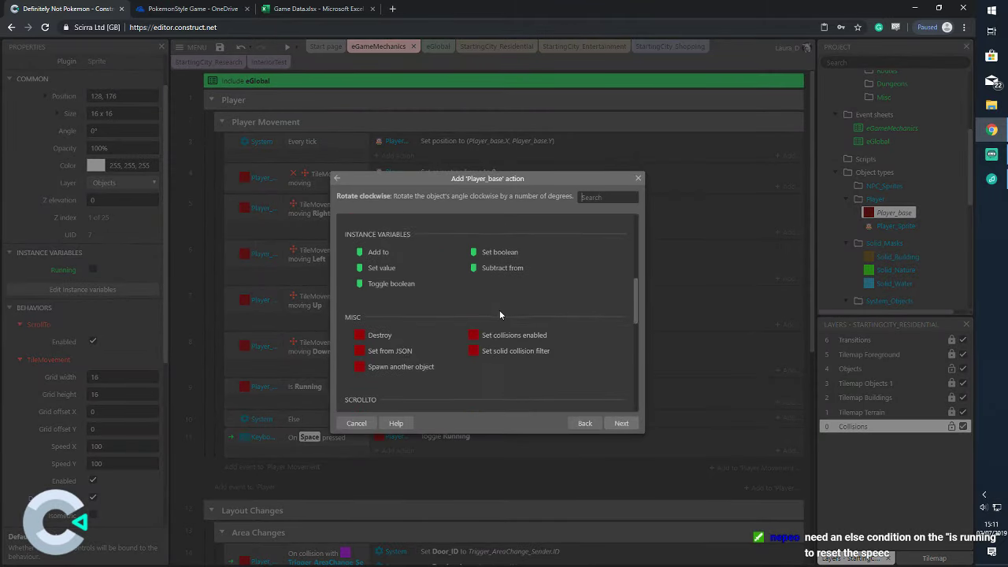
click(394, 300)
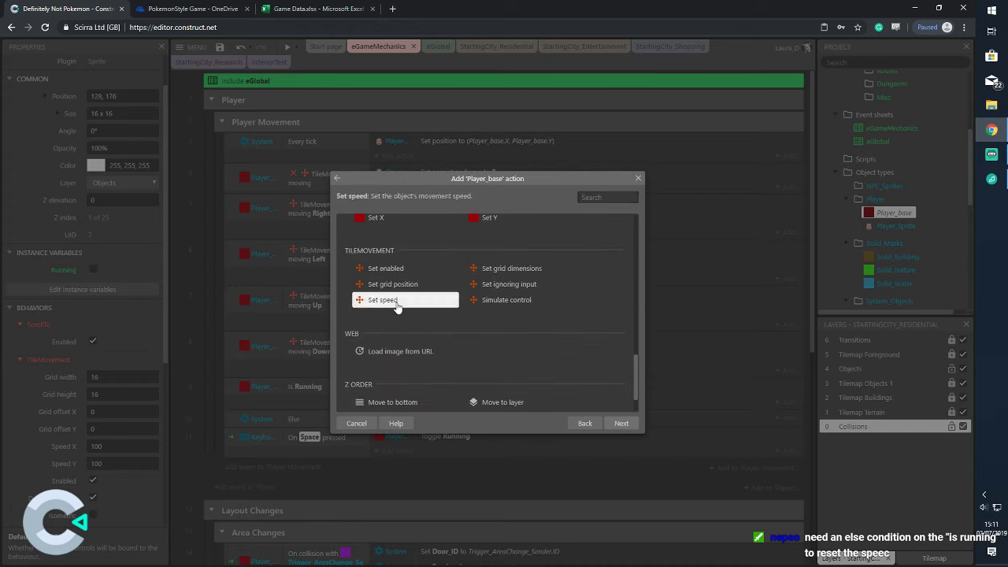
text(1)
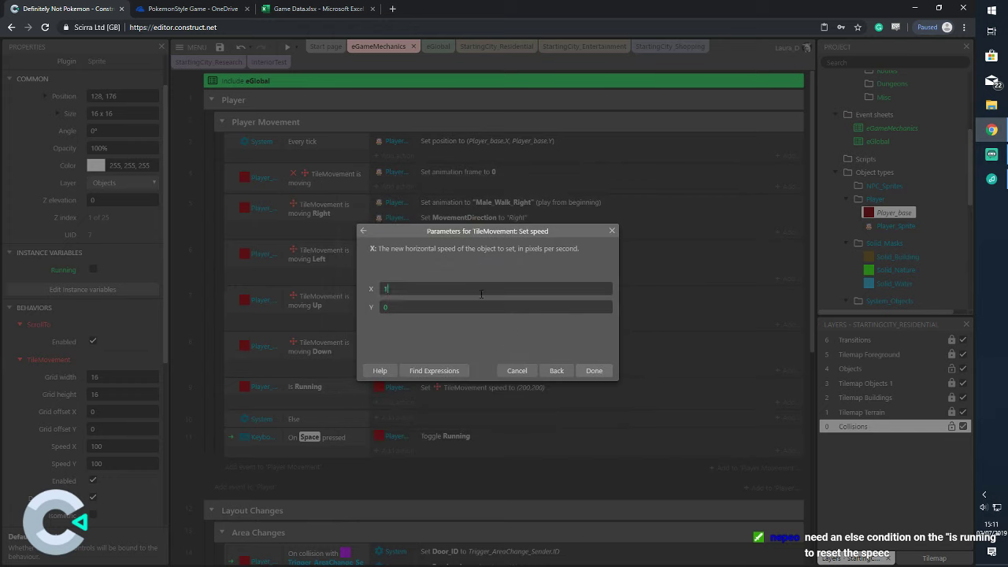
text(00)
key(Tab)
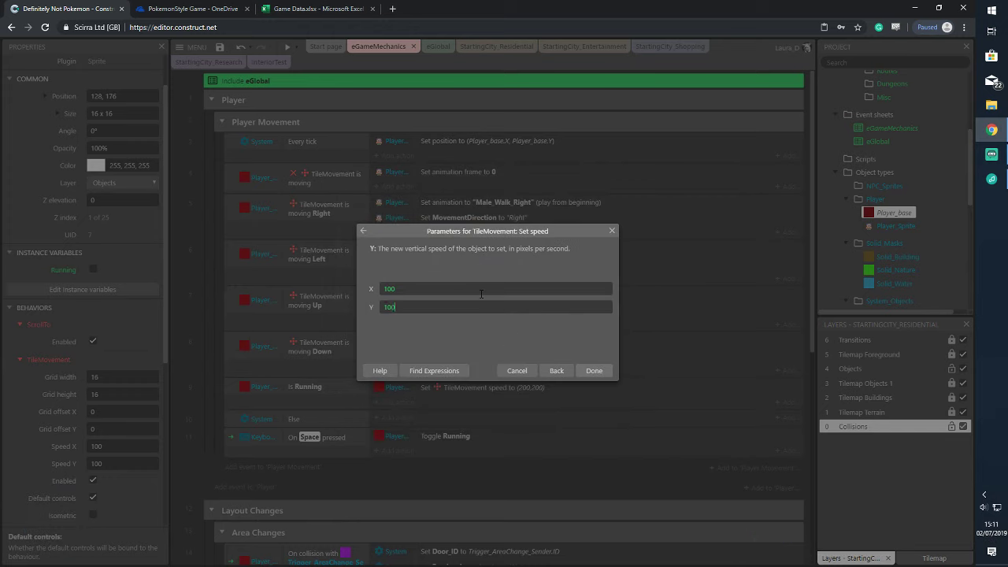
click(596, 373)
Drag the Else condition back into position under Is Running in event 10
click(297, 427)
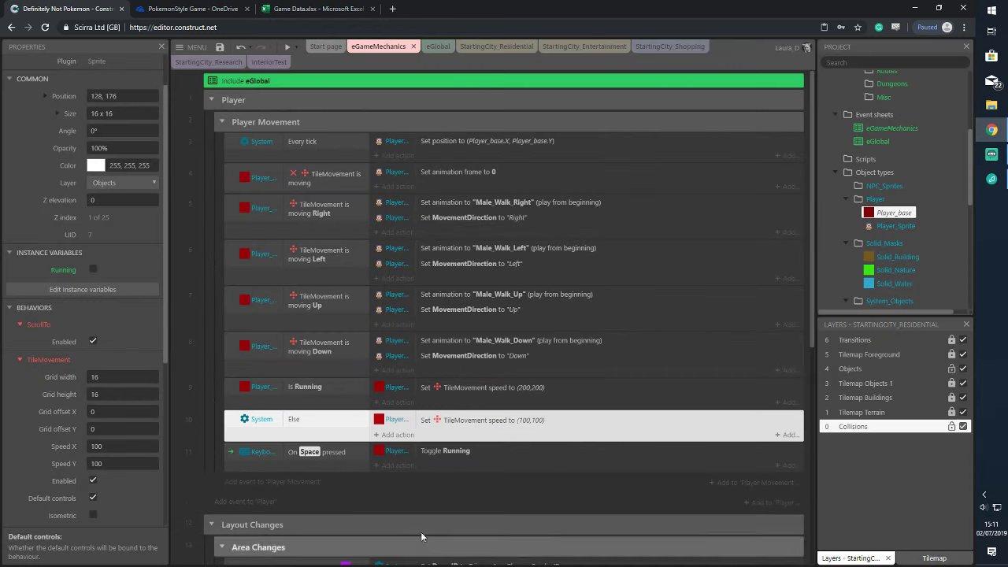
click(411, 501)
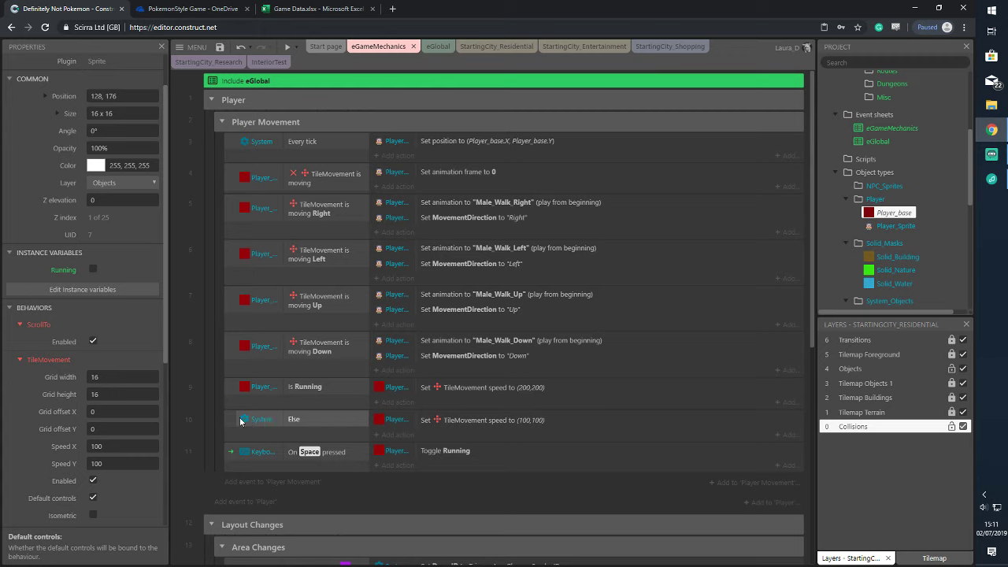
drag(240, 422, 312, 389)
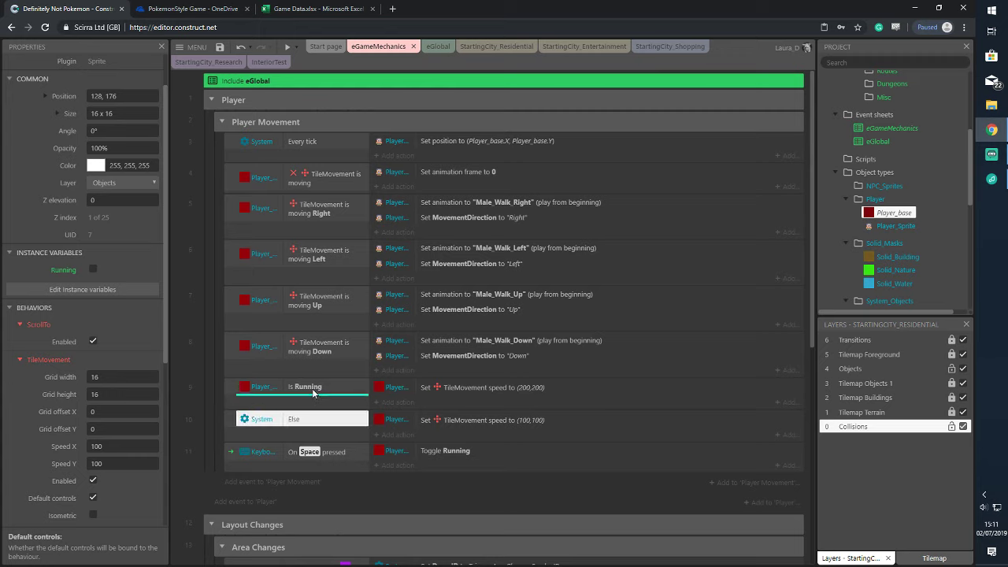
drag(312, 388, 311, 388)
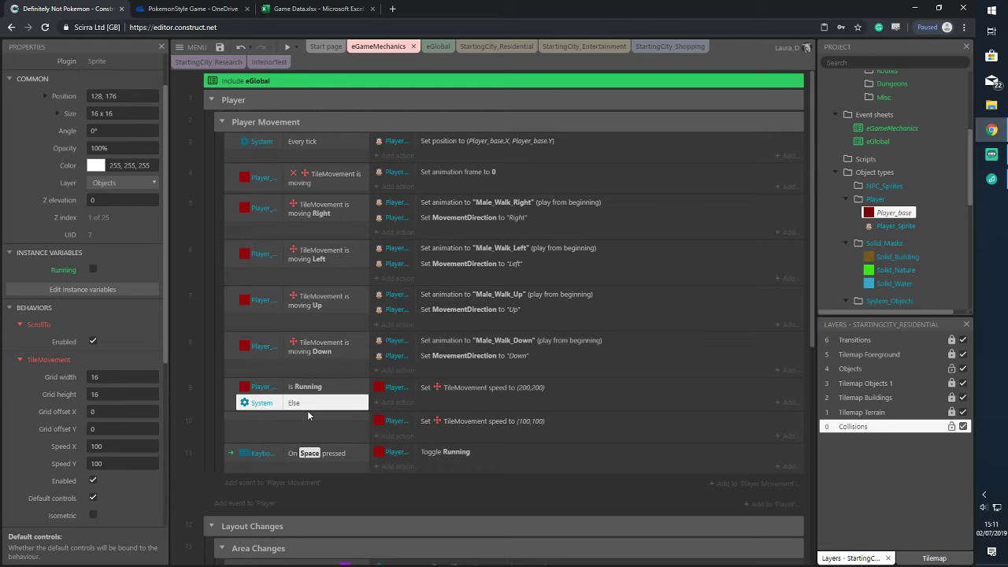
click(387, 421)
drag(311, 401, 306, 426)
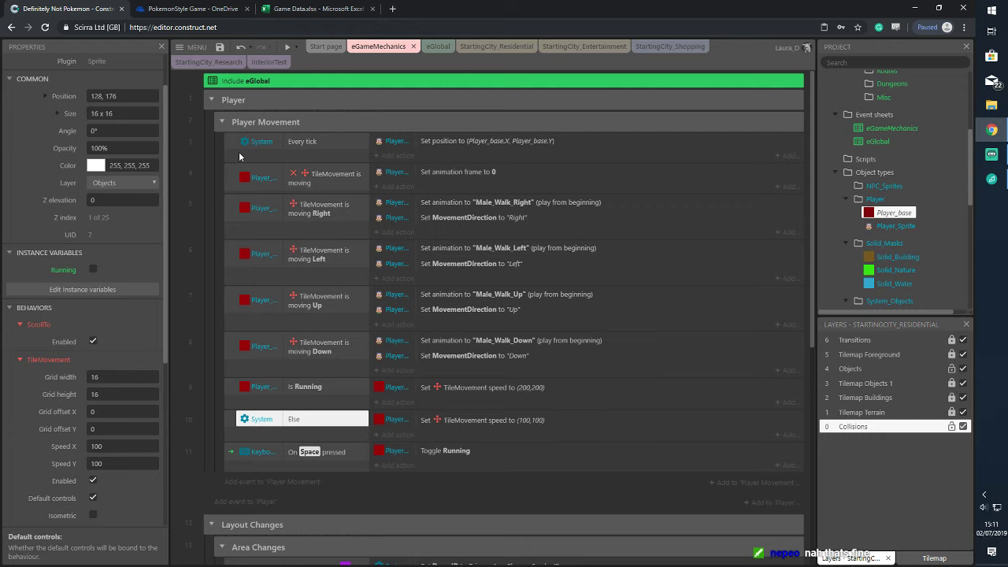
click(287, 48)
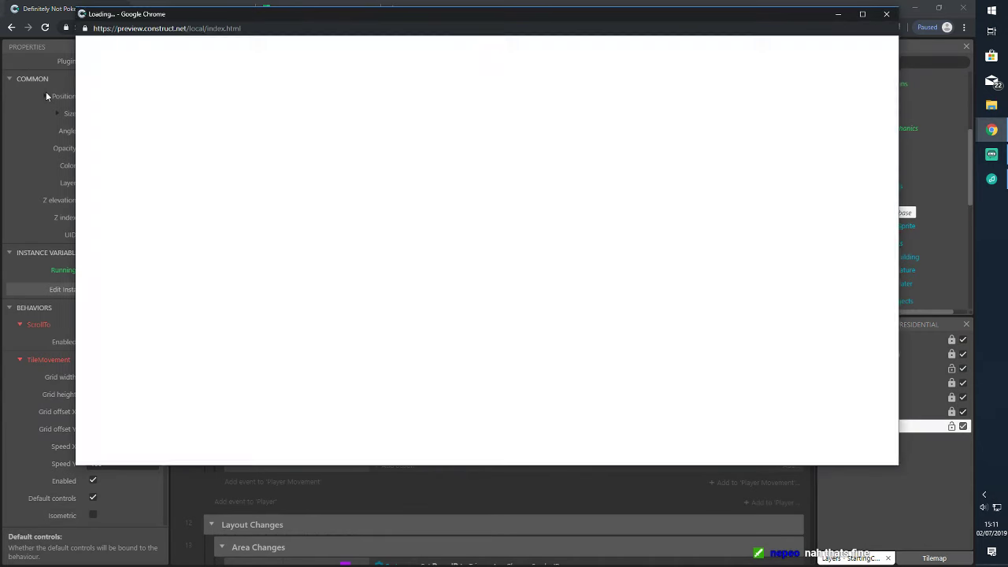
key(Right)
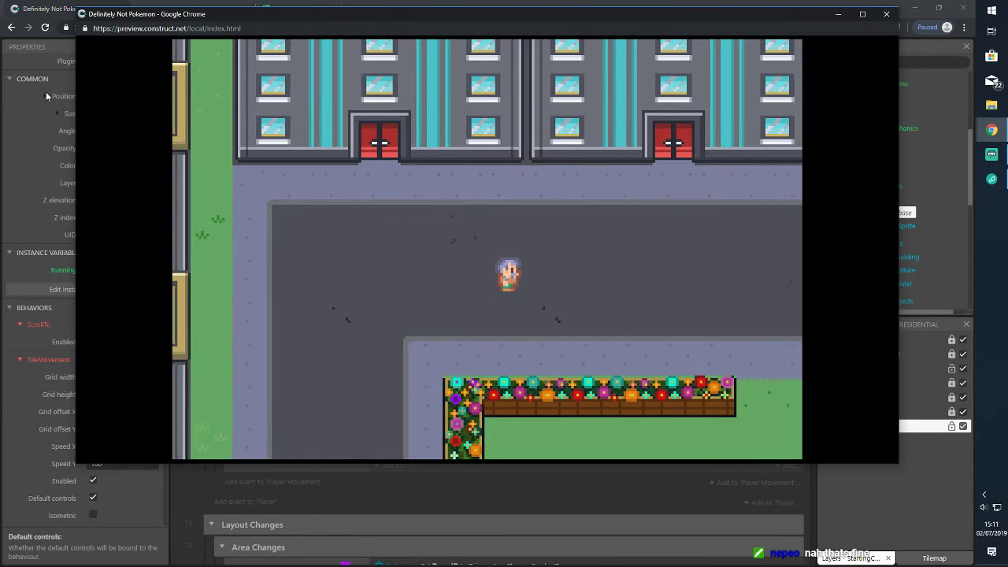
key(Left)
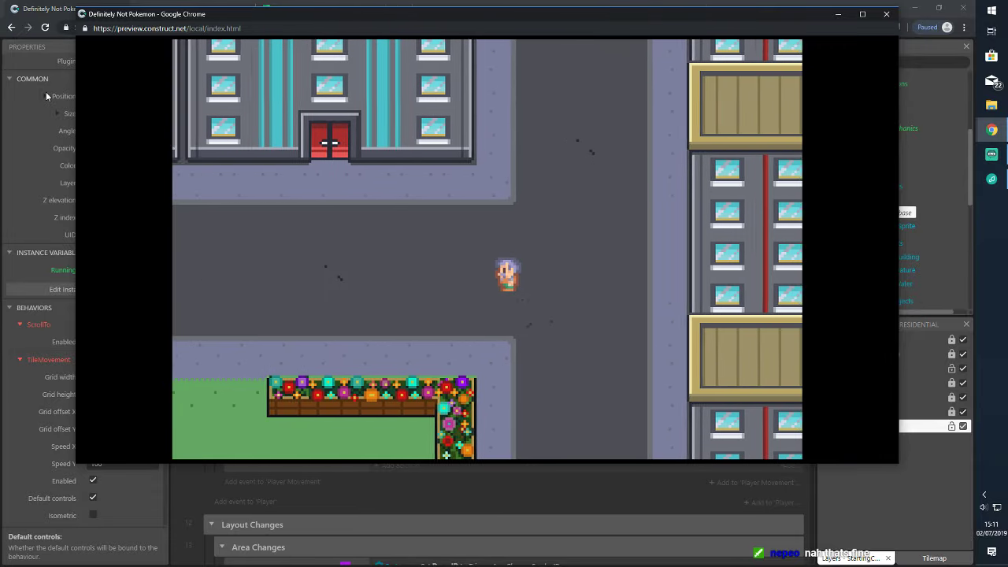
key(Left)
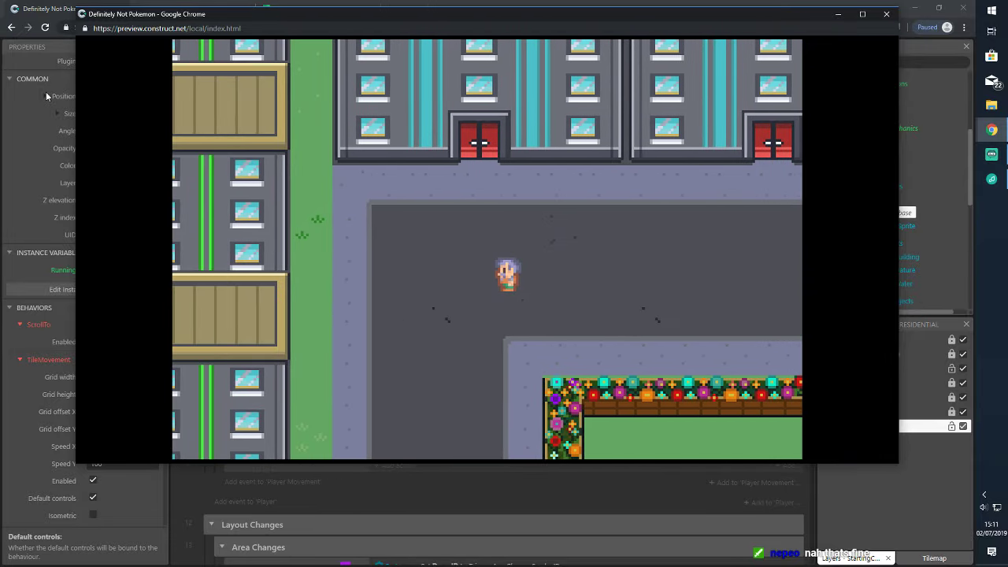
key(Right)
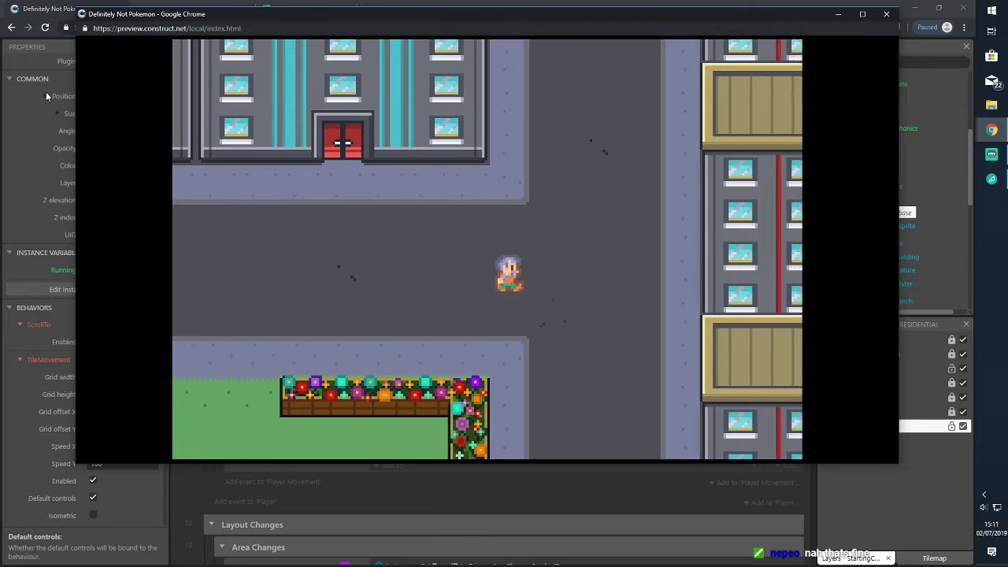
key(Left)
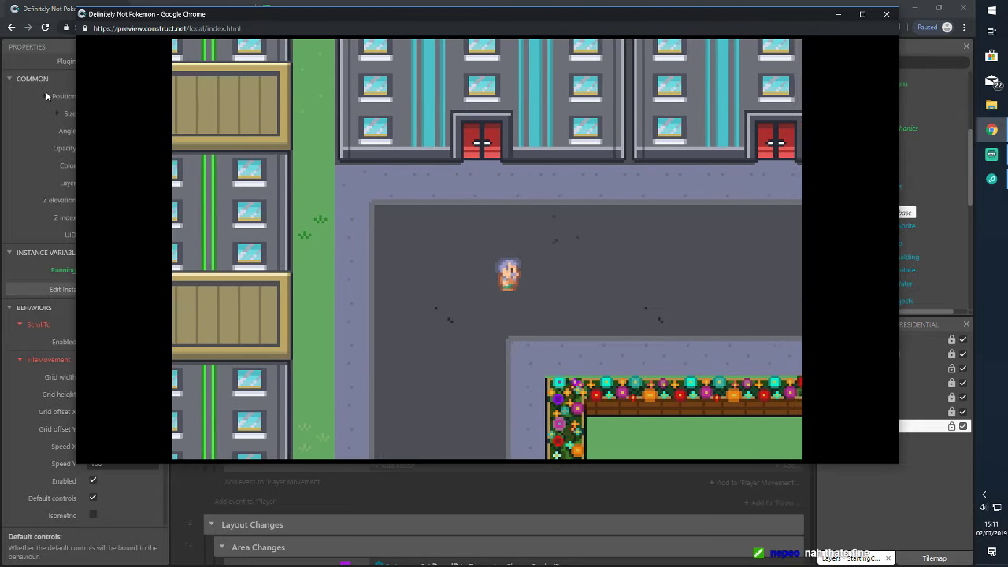
key(Right)
key(Right)
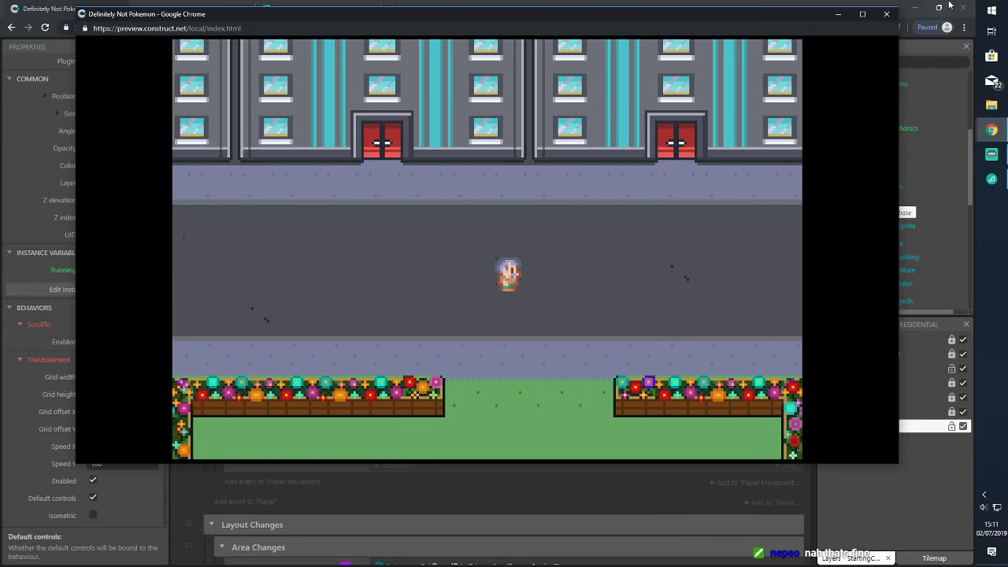
click(906, 19)
Check Player_Sprite's Male_Walk_Down animation settings before setting speeds
click(398, 401)
click(505, 223)
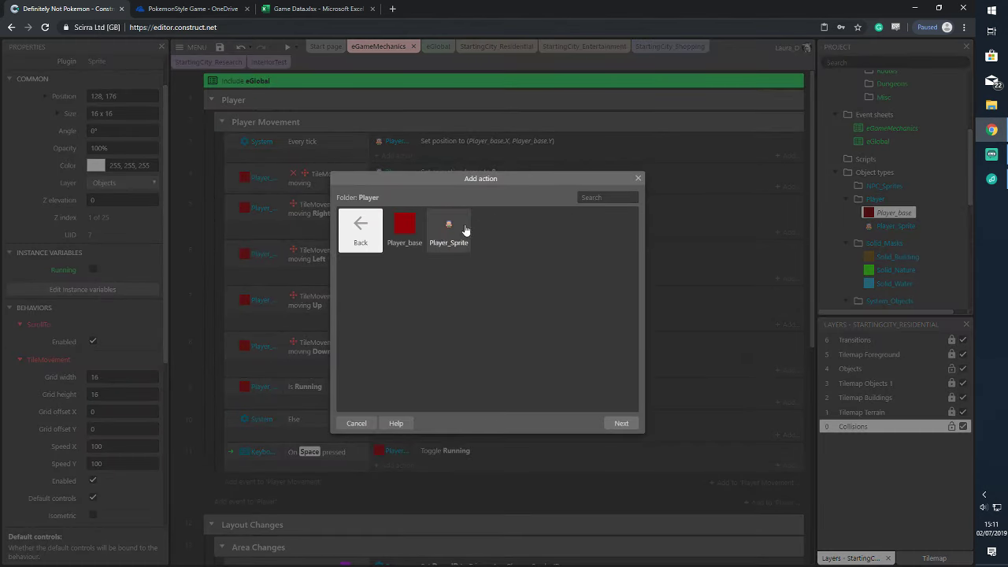
double_click(449, 228)
scroll(484, 321, down, 1)
scroll(484, 321, down, 1)
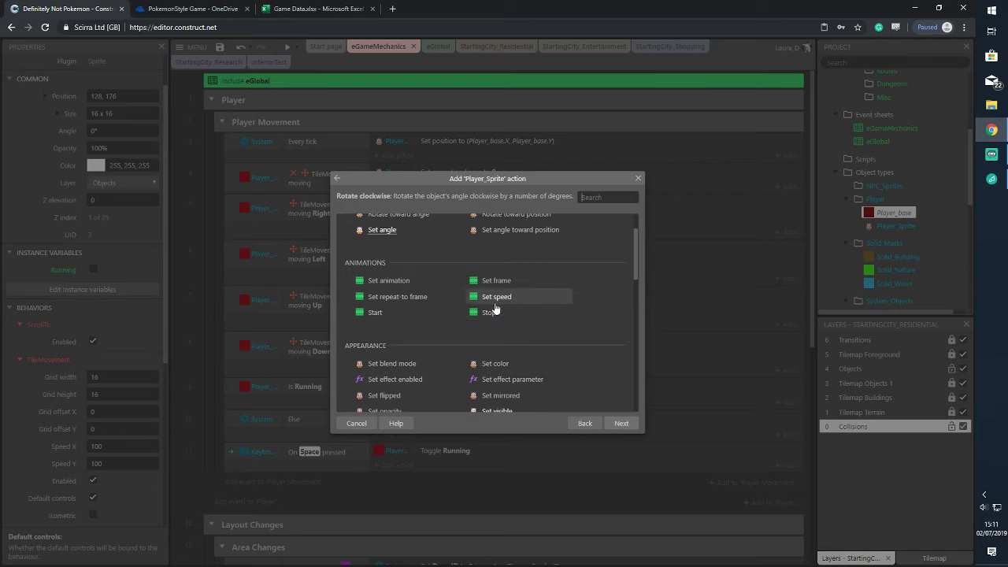
double_click(492, 297)
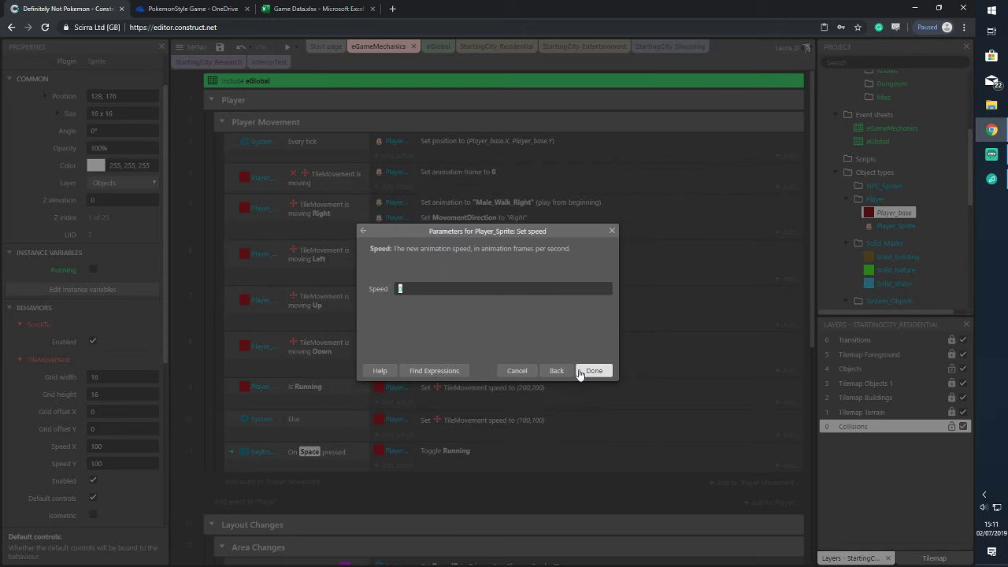
click(612, 231)
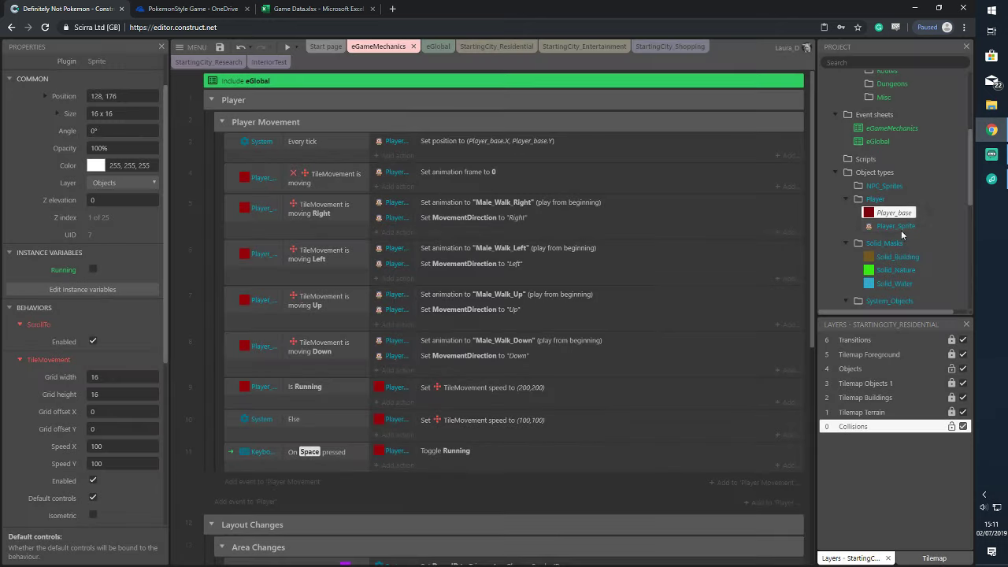
double_click(897, 226)
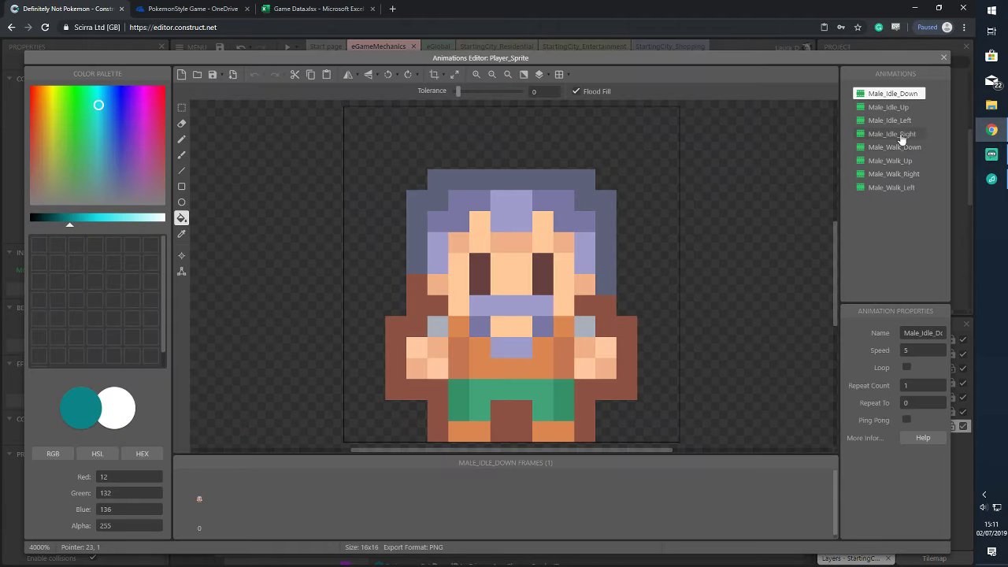
click(895, 148)
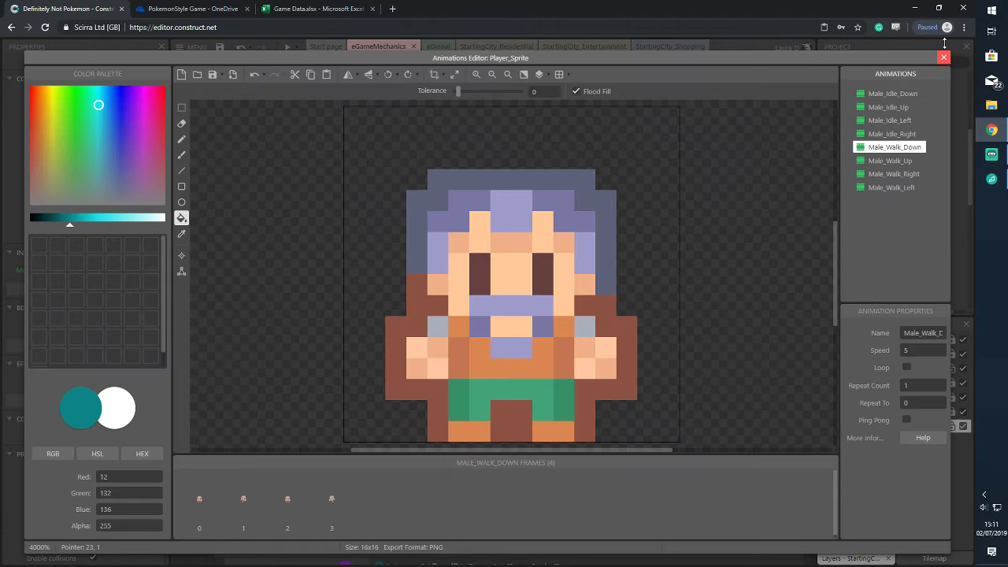
click(943, 57)
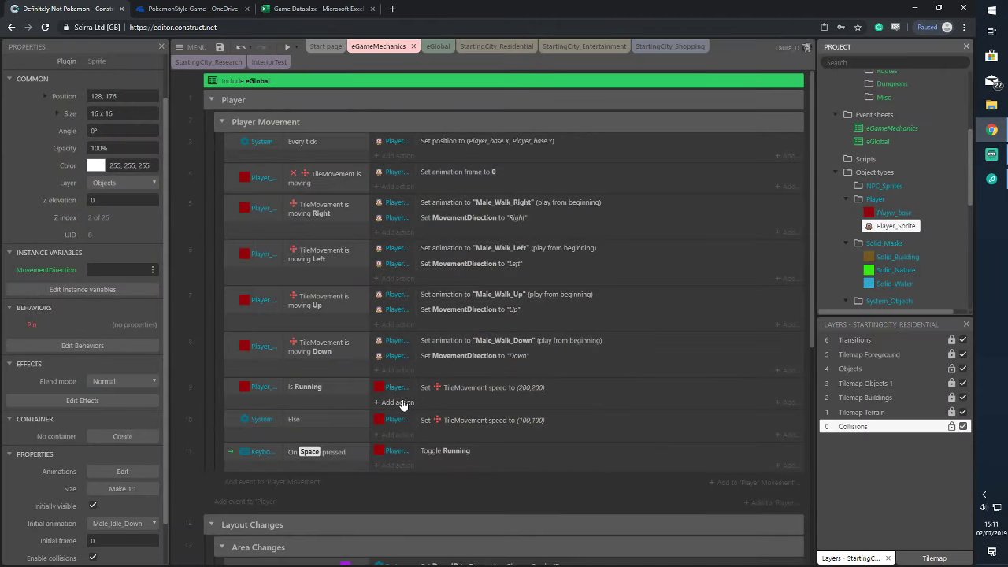
Add a Player_Sprite set-animation-speed 10 action to the Is Running event
click(397, 402)
click(493, 229)
double_click(449, 228)
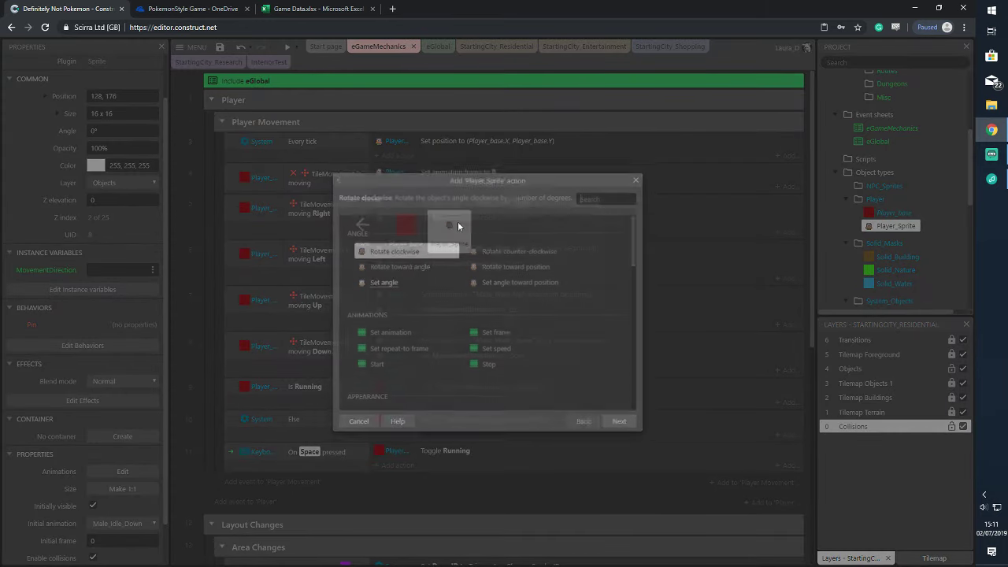
scroll(504, 293, down, 3)
double_click(504, 296)
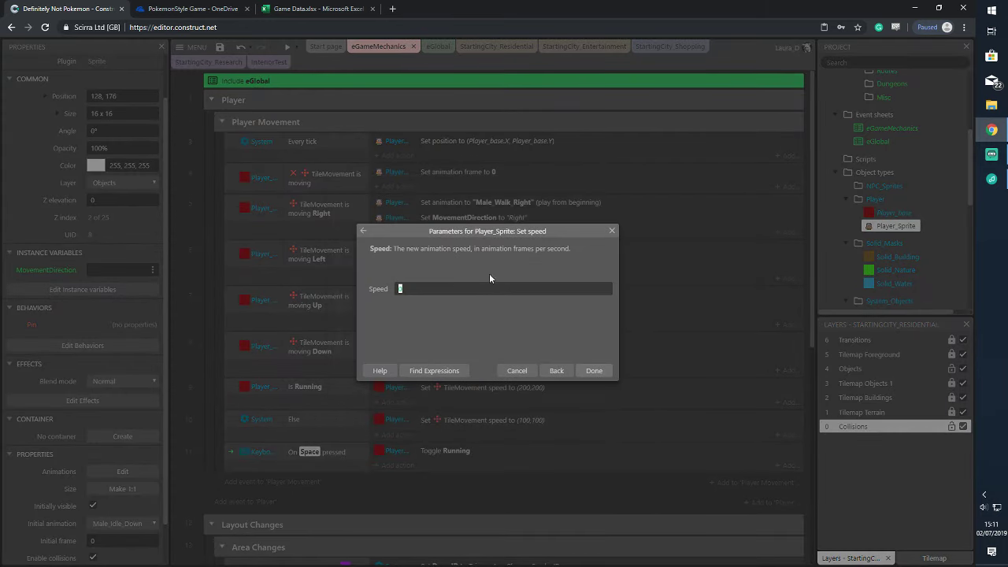
click(592, 370)
click(397, 449)
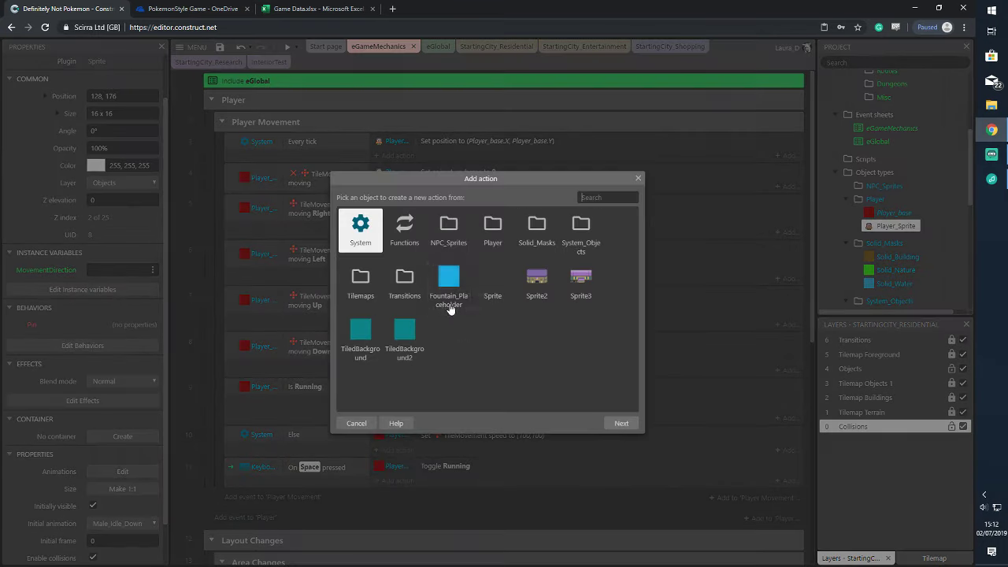
Add a Player_Sprite animation speed of 5 to the Else event and save
double_click(493, 229)
double_click(449, 230)
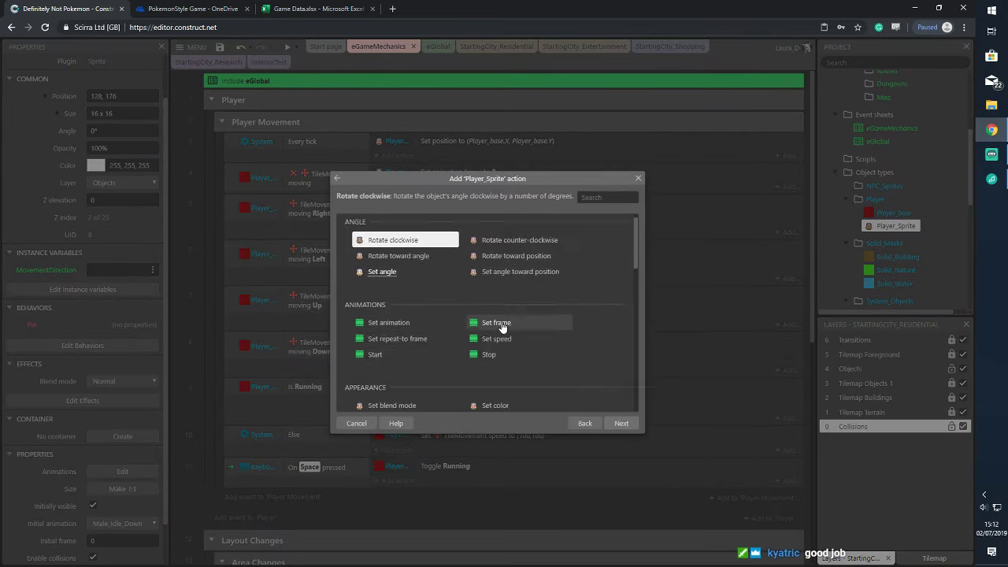
scroll(501, 326, down, 3)
double_click(469, 293)
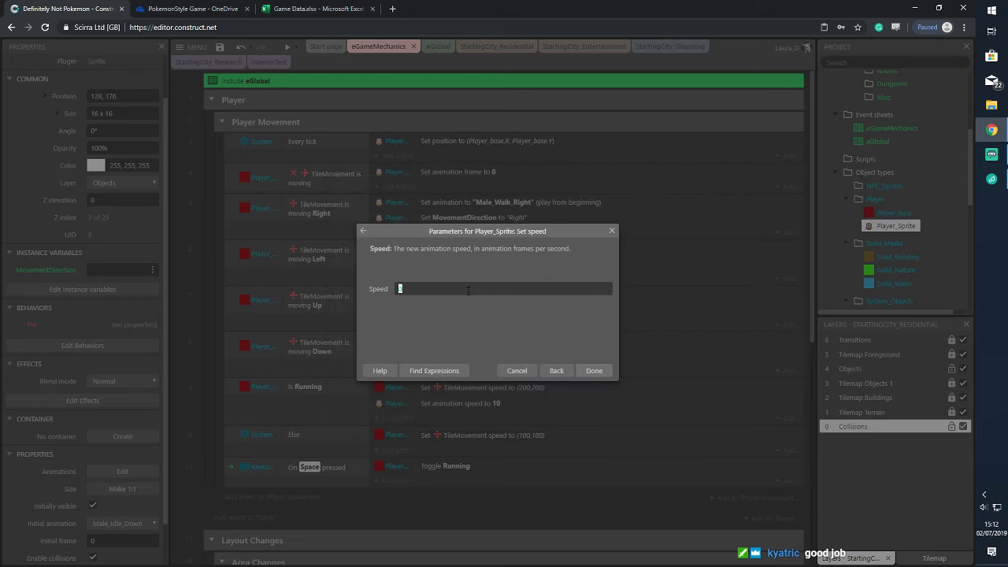
click(589, 370)
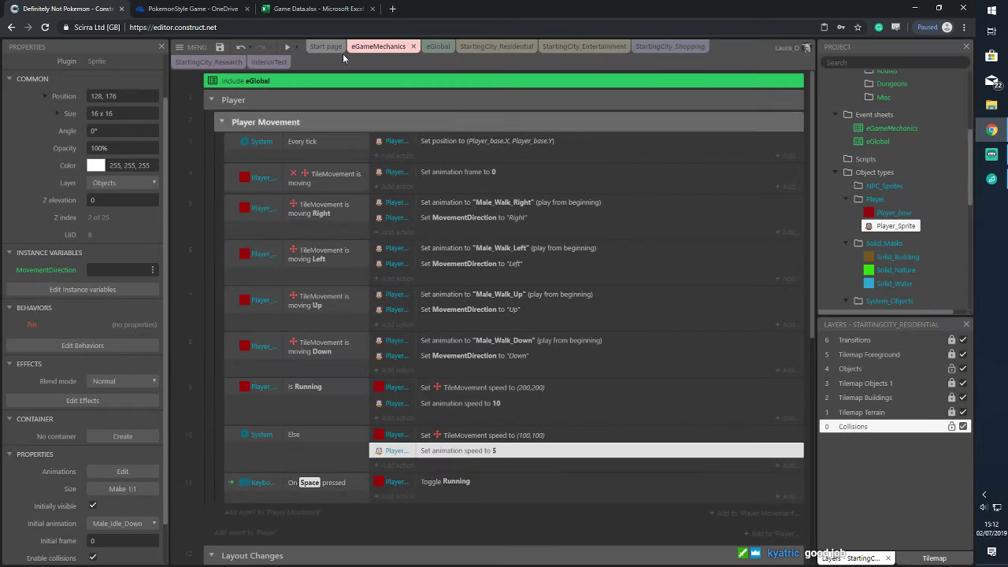
key(ctrl+s)
Launch a preview with F5 and walk the player right, left and up along the city road
key(F5)
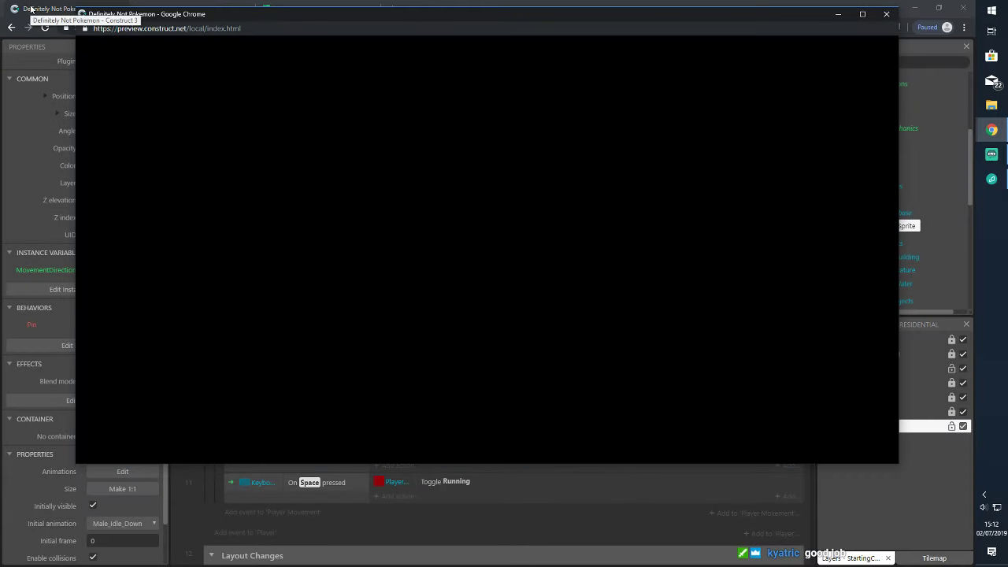
key(Right)
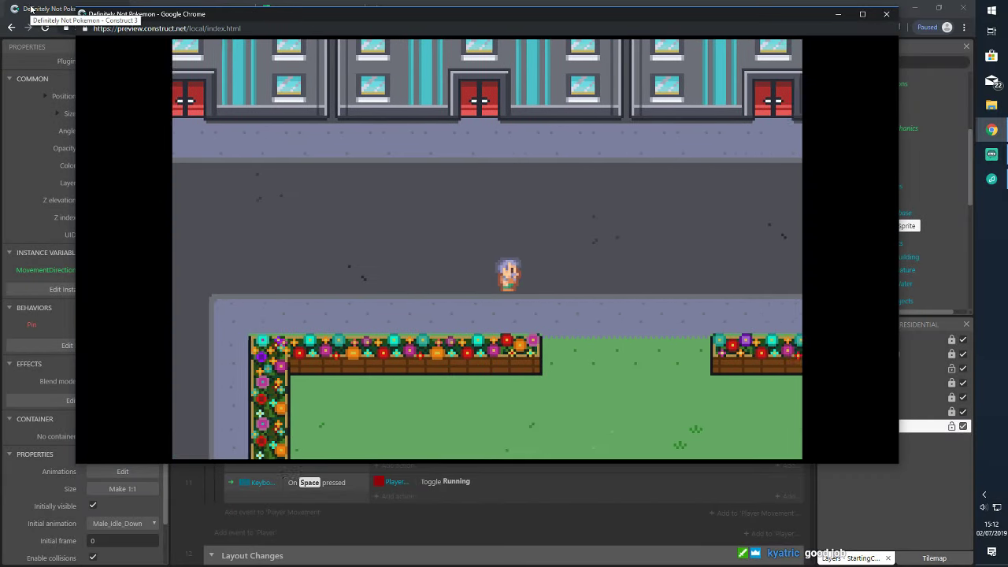
key(Right)
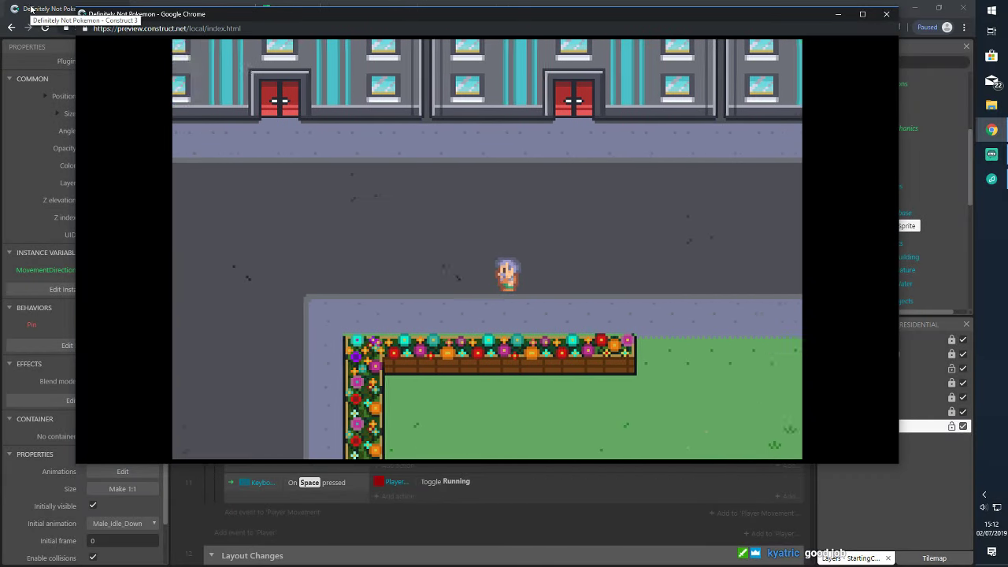
key(Right)
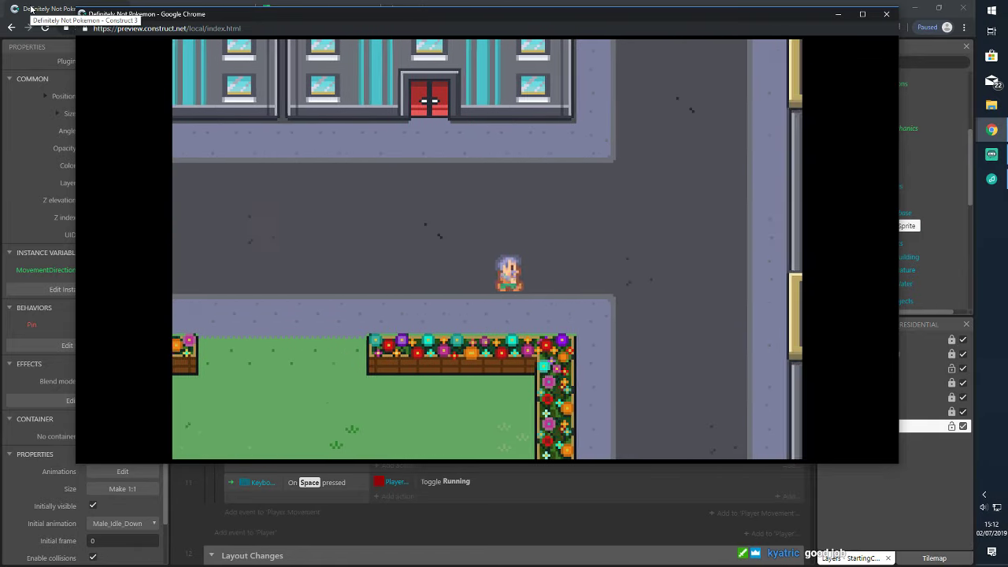
key(Left)
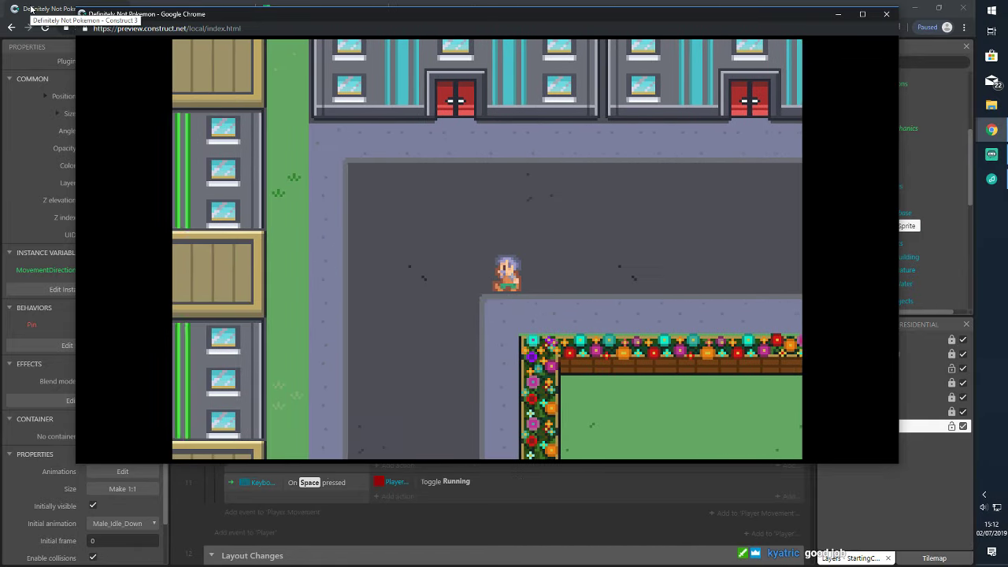
key(Right)
key(Up)
key(Up)
key(Left)
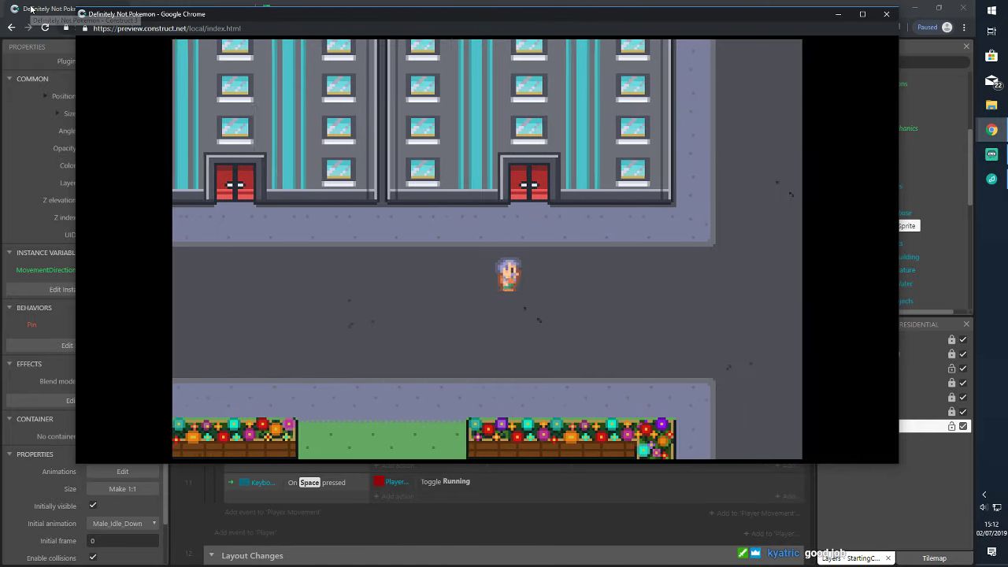
key(Right)
key(Up)
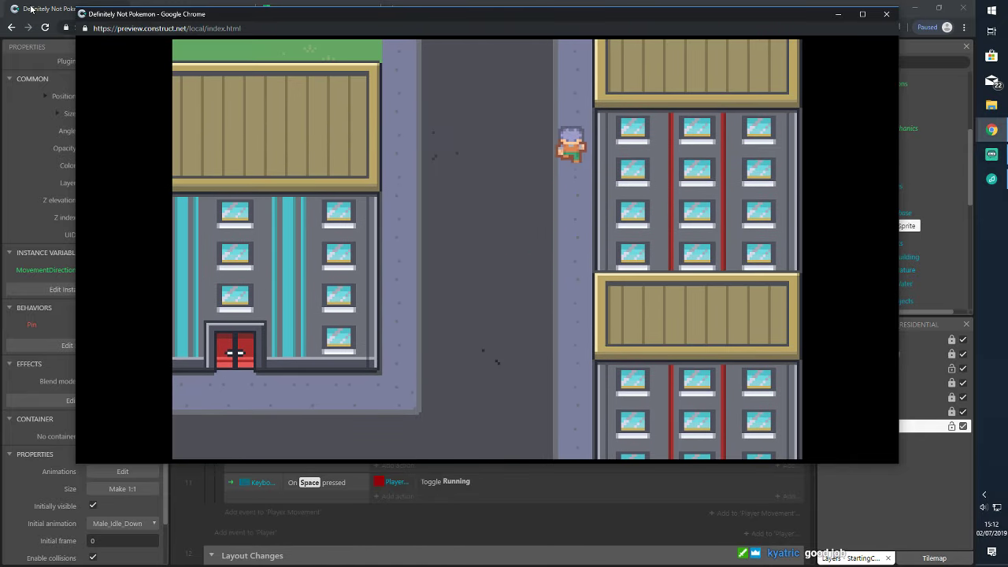
key(Left)
key(Down)
key(Down)
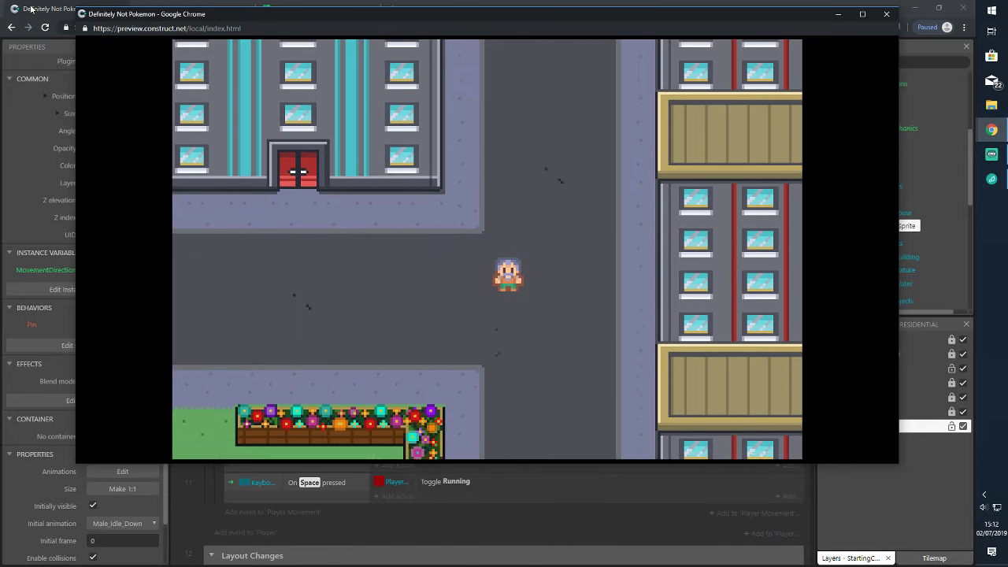
Walk the player along the lower road, into the next area and down the building-lined street, then close the preview
key(Left)
key(Left)
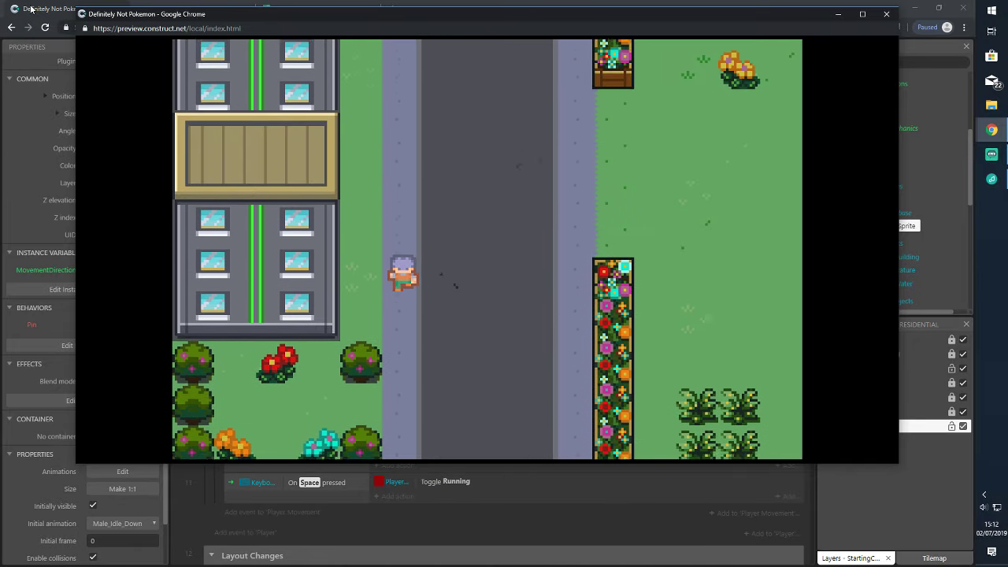
key(Up)
key(Right)
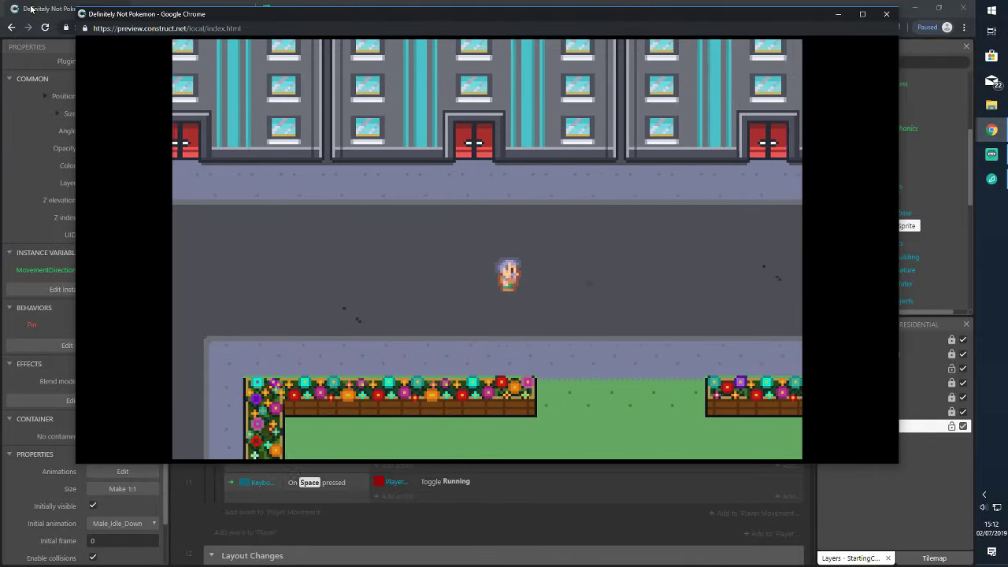
key(Up)
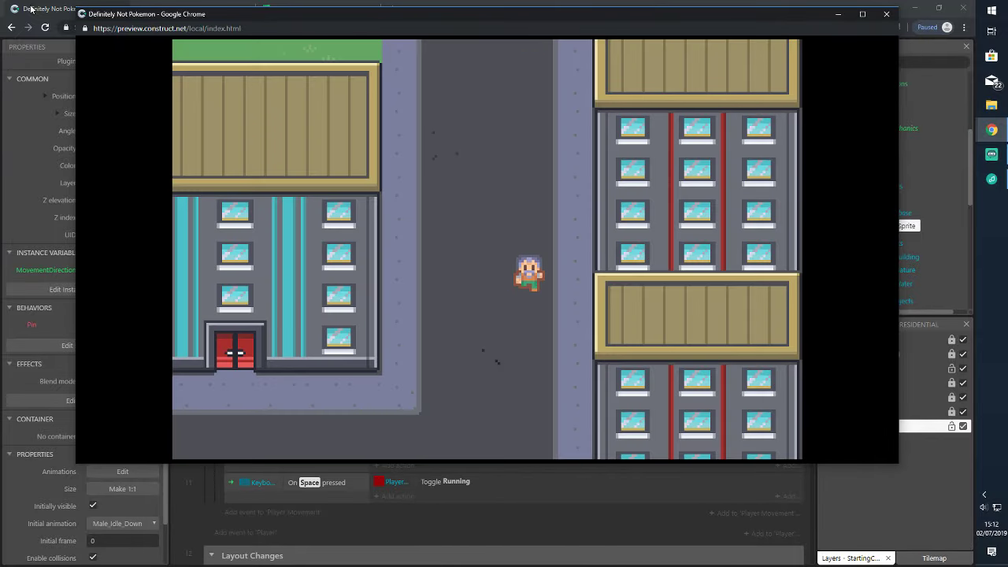
key(Down)
key(Down)
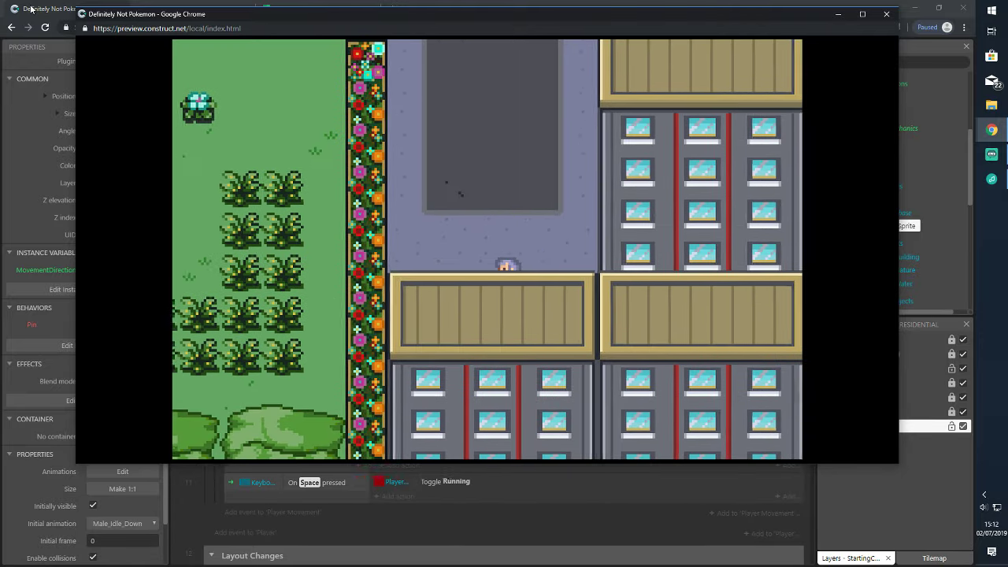
key(Left)
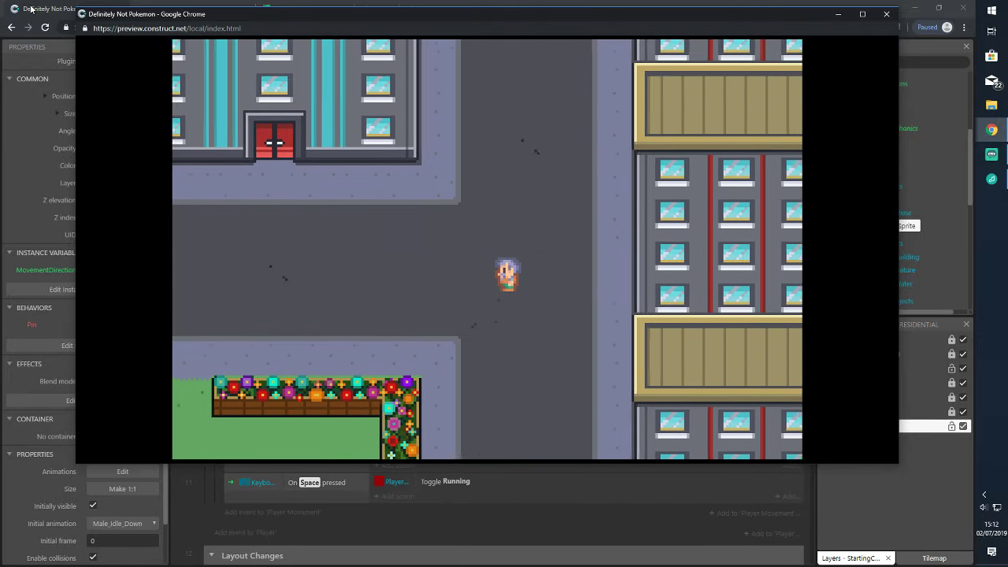
key(Left)
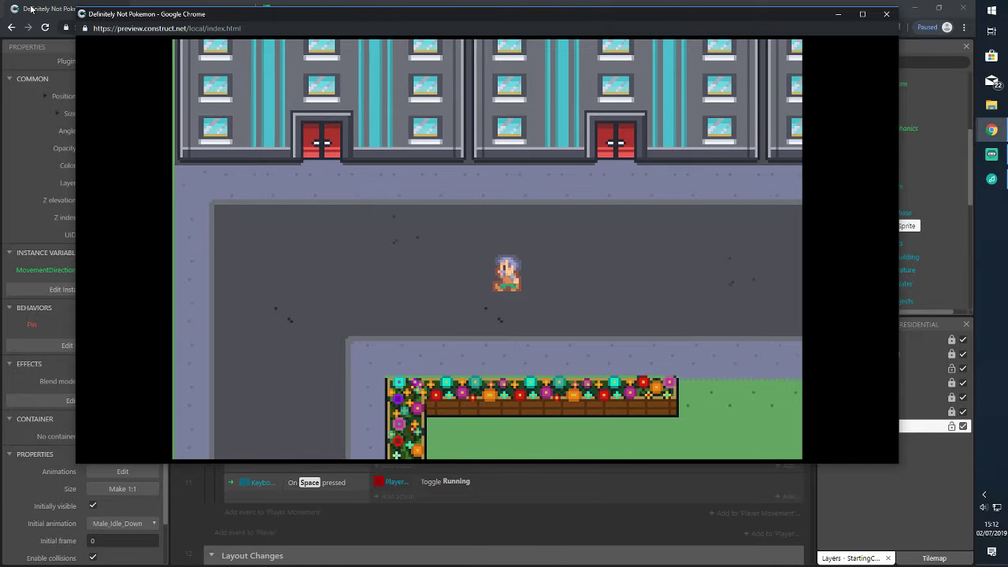
key(Down)
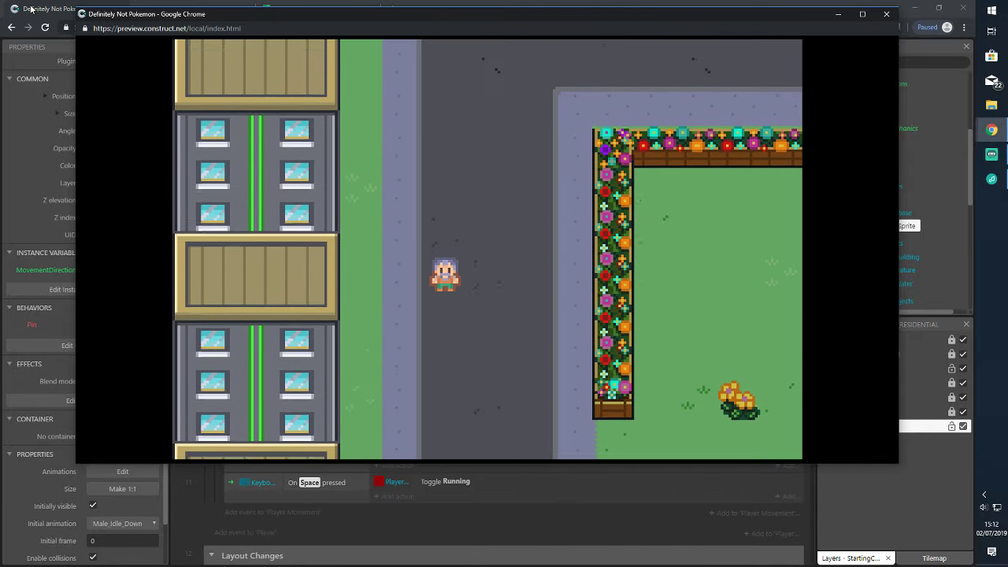
key(Right)
key(Up)
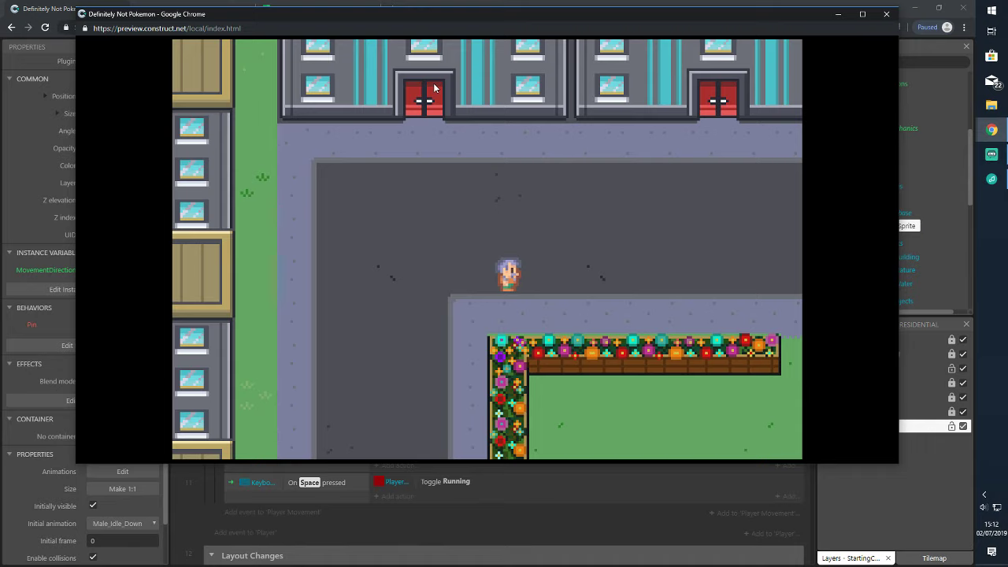
click(881, 20)
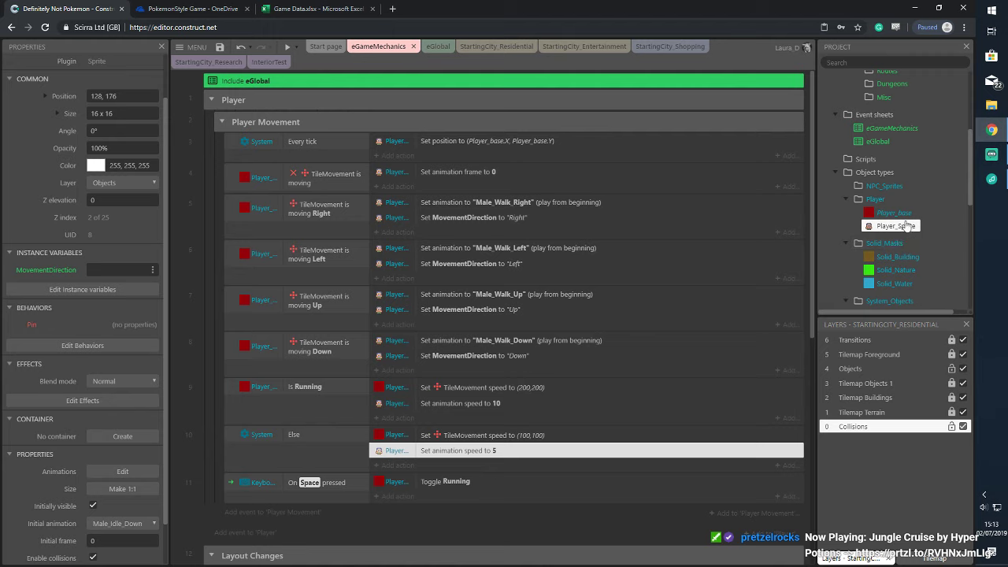
Select TiledBackground2 in the Project bar and start renaming it with F2
scroll(867, 222, down, 10)
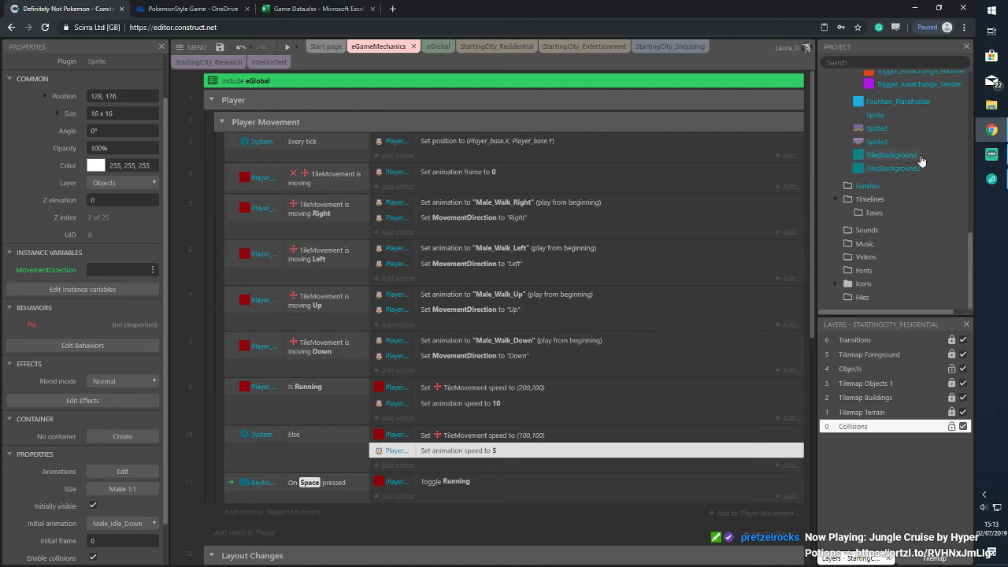
click(917, 175)
right_click(917, 175)
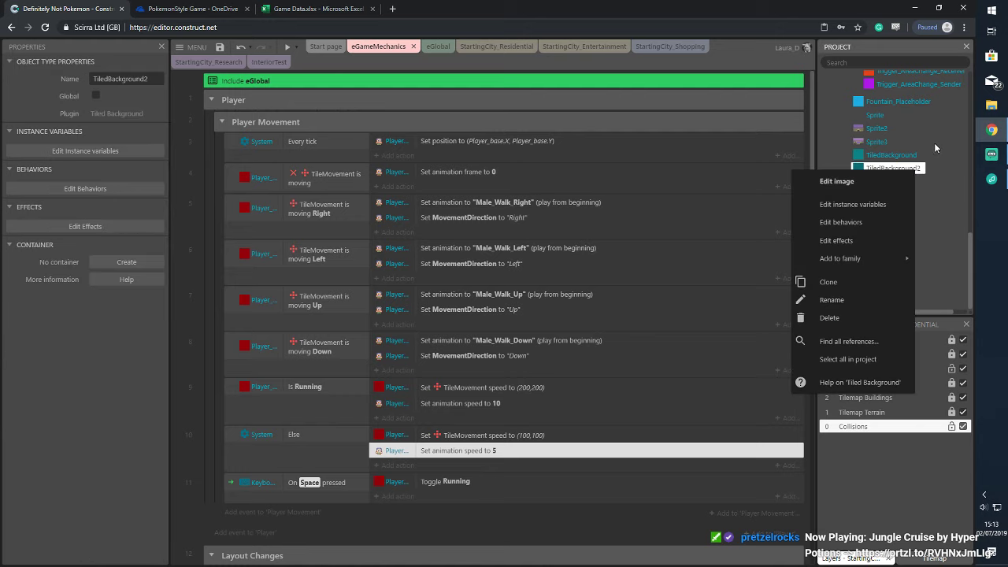
key(F2)
scroll(934, 146, up, 2)
scroll(923, 163, down, 2)
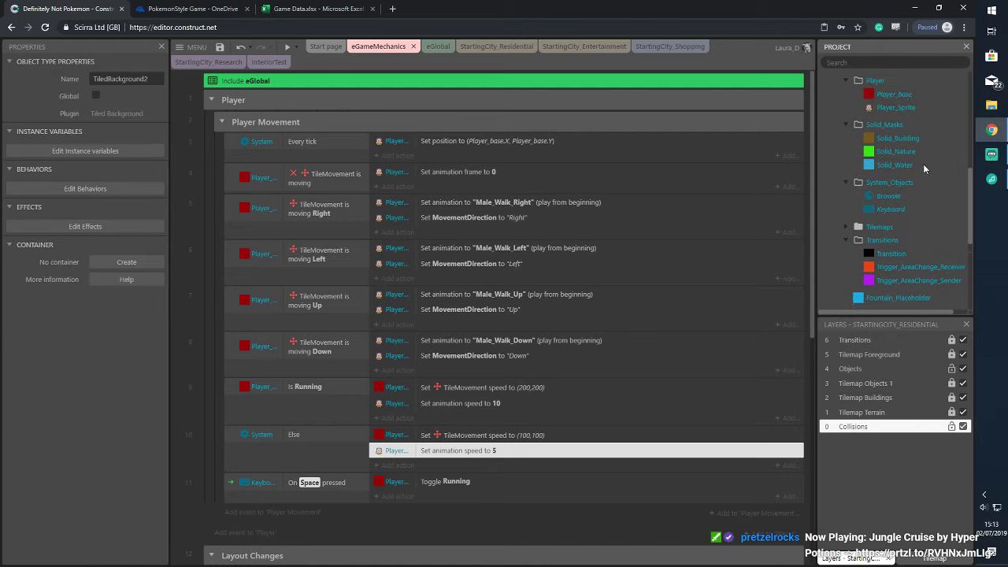
Expand the tilemaps and Starting City folders and open Tilemap_StartingCity's tileset image editor
click(846, 135)
click(886, 149)
click(855, 149)
click(903, 164)
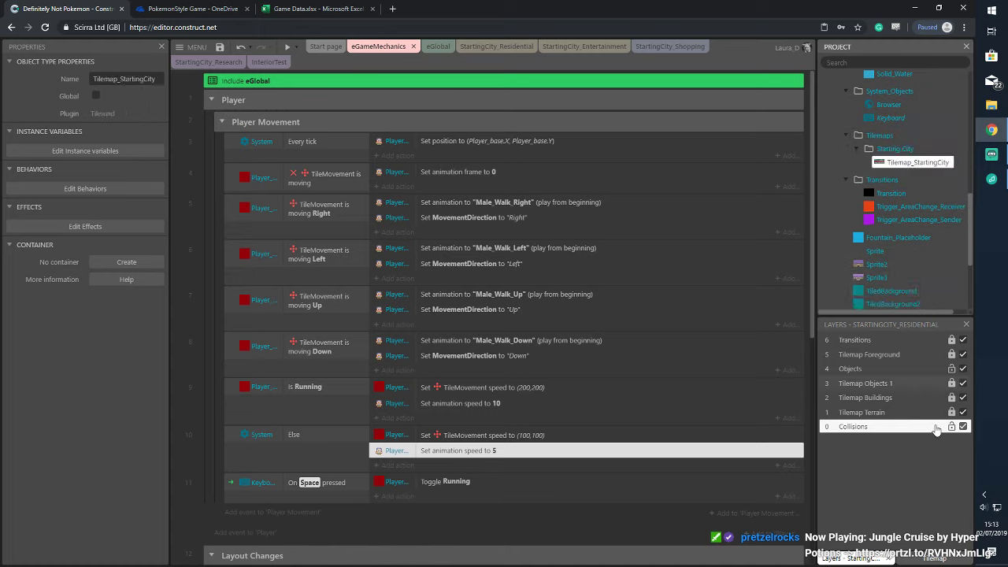
double_click(909, 161)
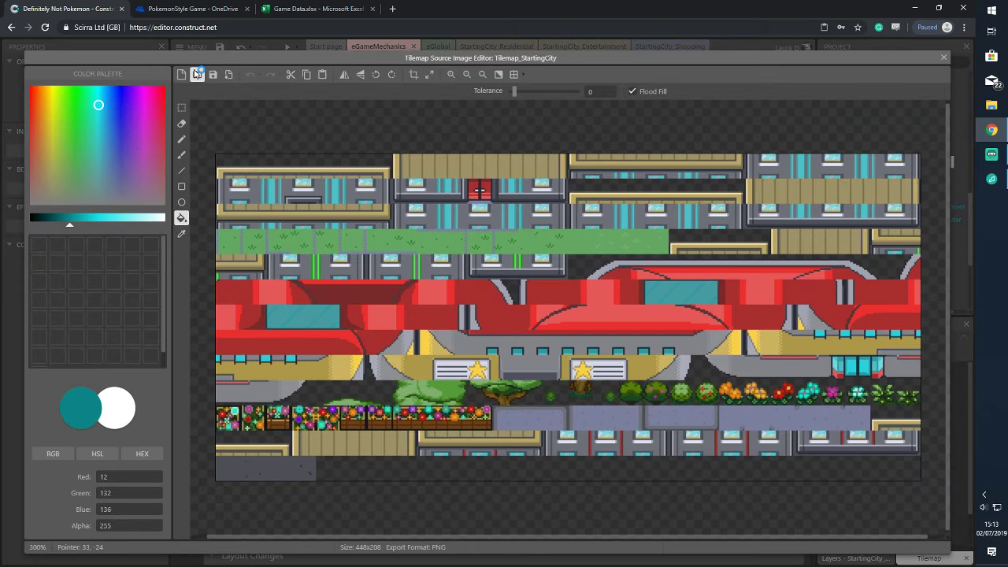
Load StartingCityTileset_V3 from the Starting City Tileset folder as the tileset image and close the editor
click(197, 74)
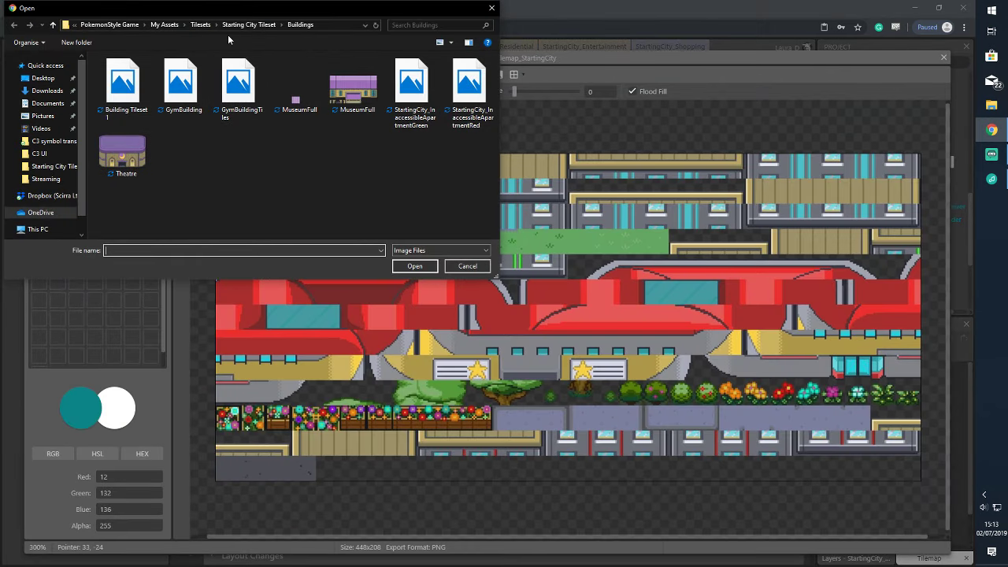
click(240, 24)
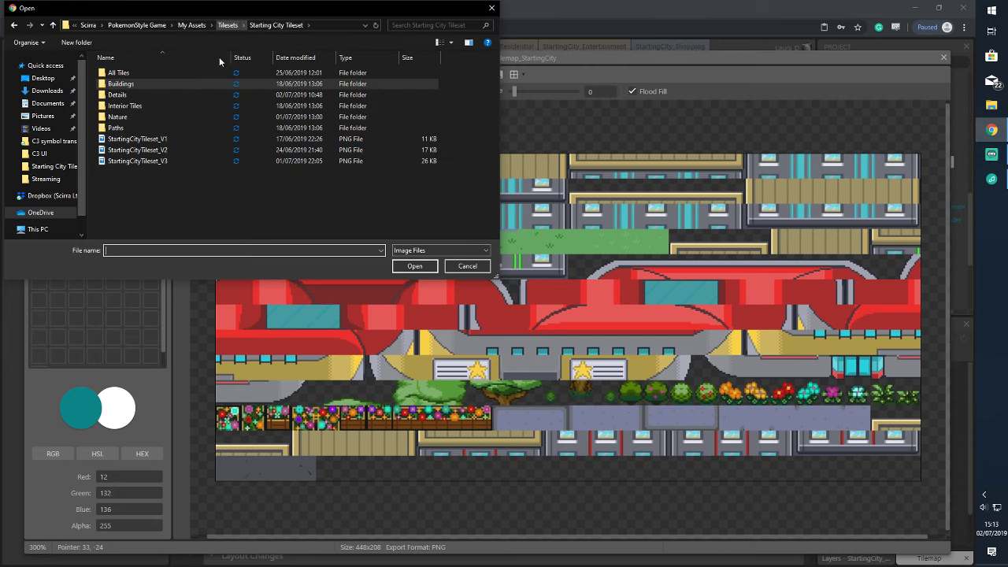
click(150, 161)
click(425, 266)
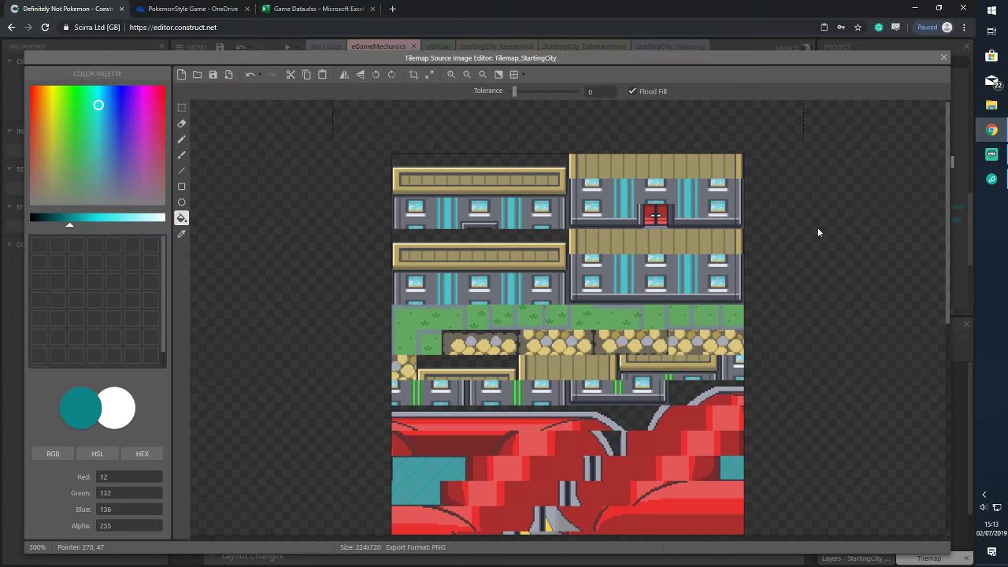
scroll(823, 224, down, 8)
scroll(839, 219, down, 5)
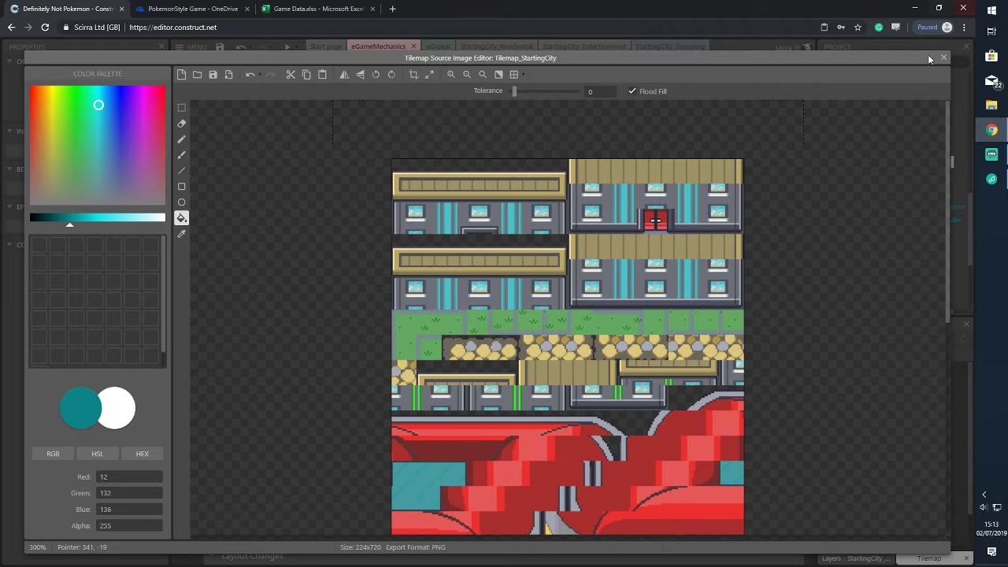
click(942, 58)
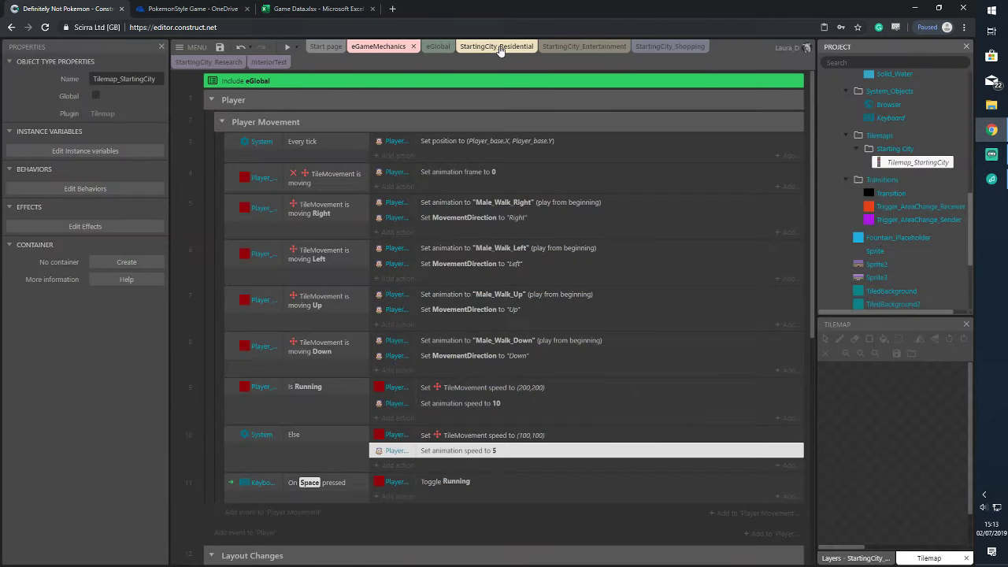
View the StartingCity_Residential layout, zoom out and in, and undo the change that scrambled its tiles
click(496, 47)
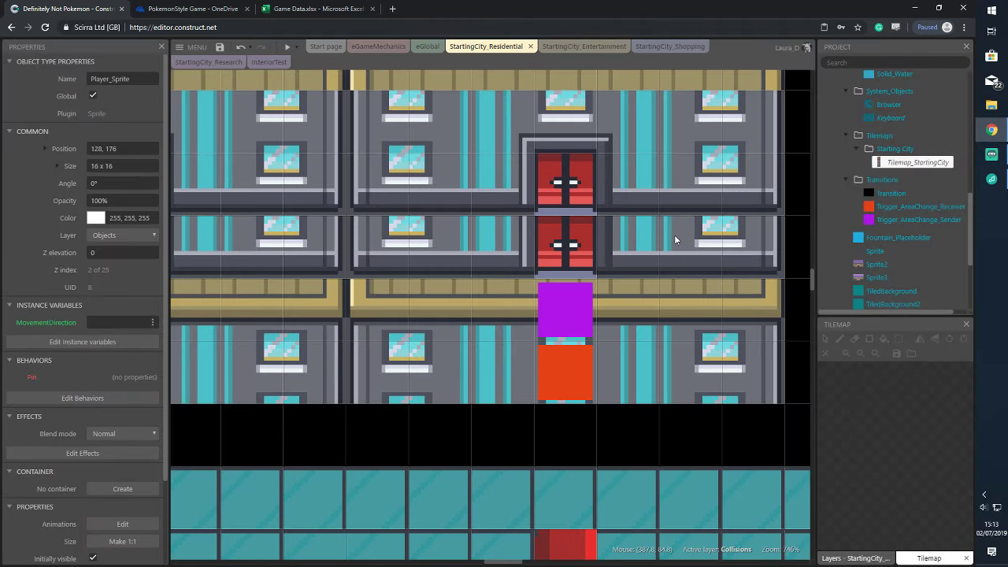
ctrl+scroll(661, 248, down, 8)
ctrl+scroll(661, 262, down, 4)
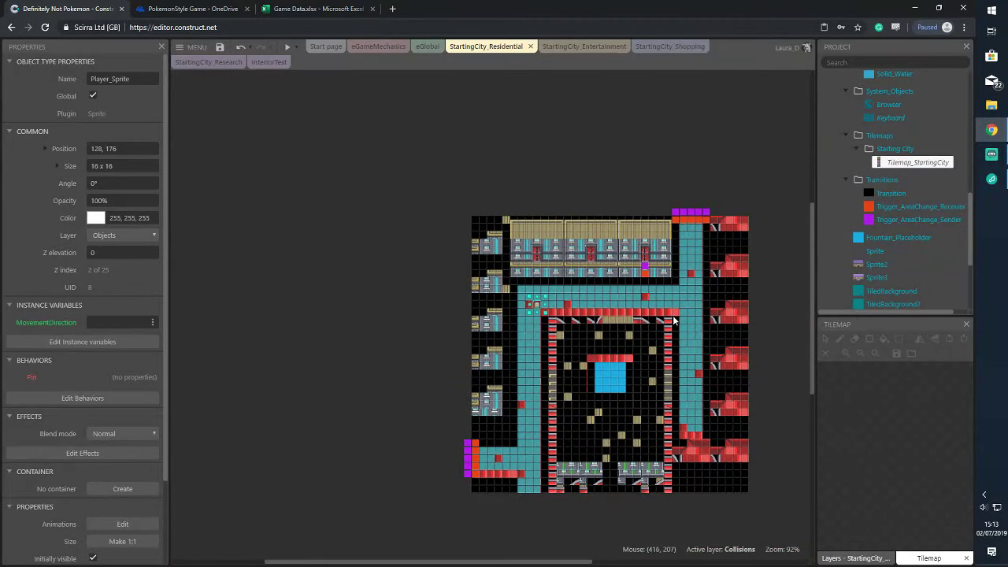
ctrl+scroll(677, 315, up, 4)
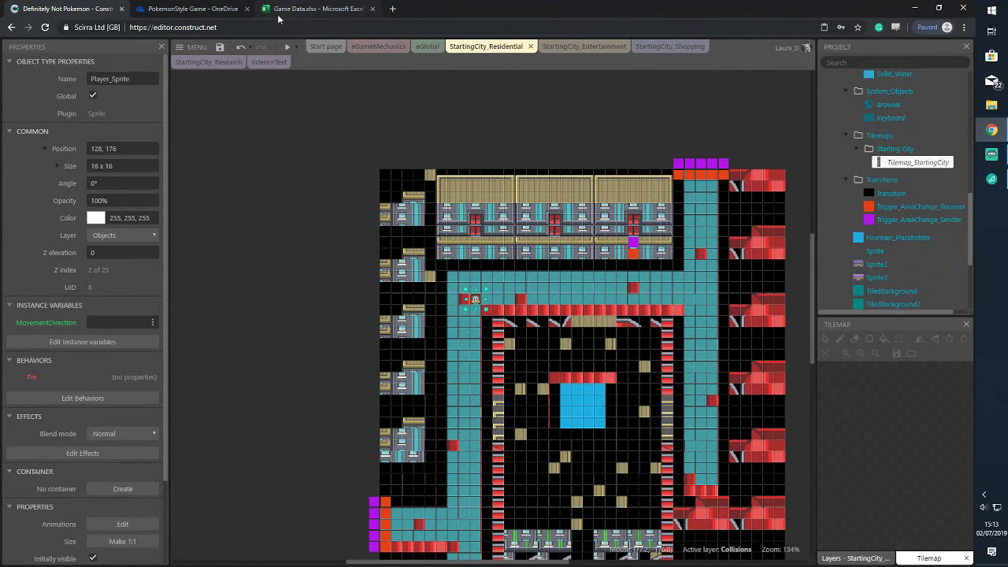
click(240, 48)
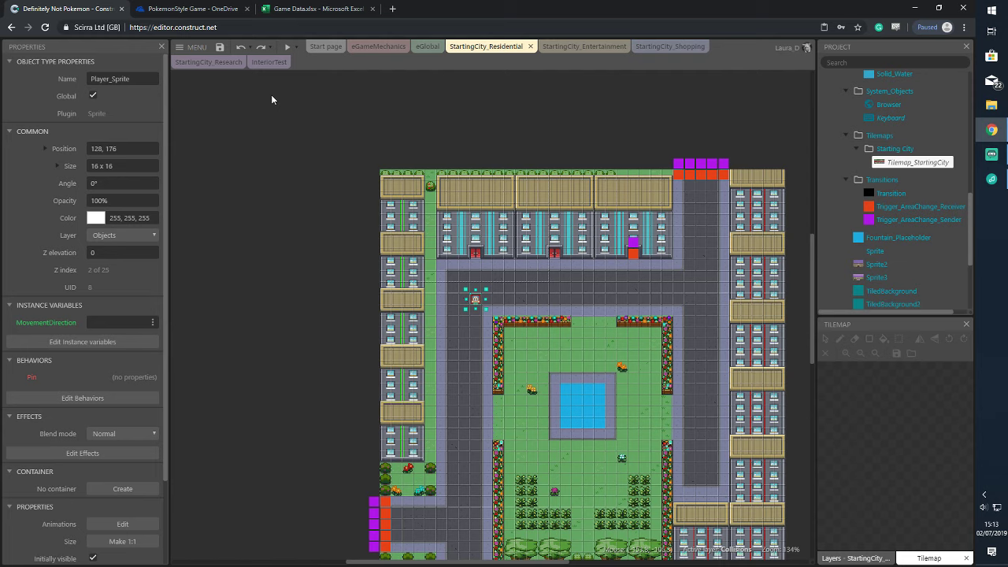
Show the StartingCity_Entertainment layout with its roads, buildings and red-roofed arena
click(574, 49)
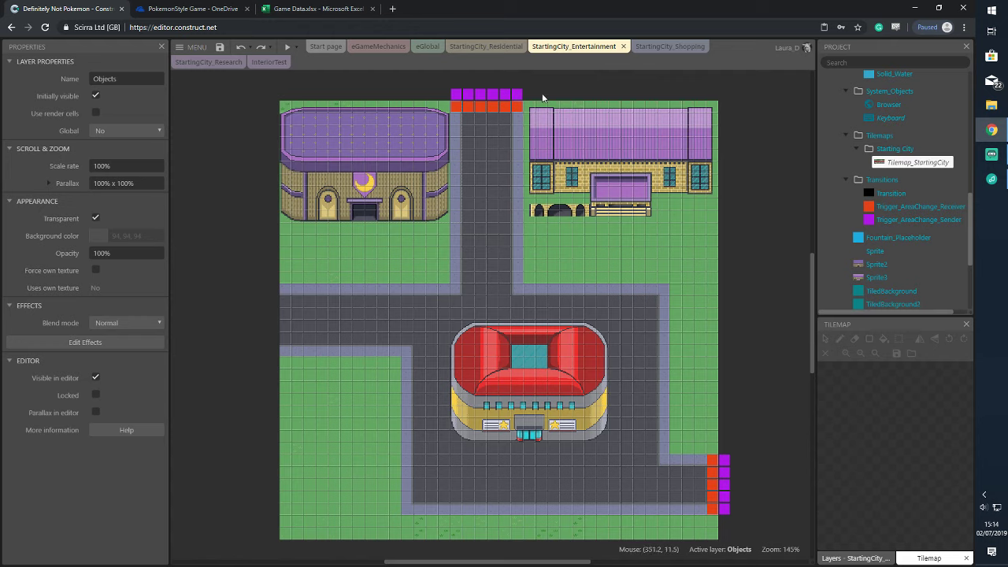
Open StartingCity_Research and enter 576x576 as the layout Size in Properties
click(669, 46)
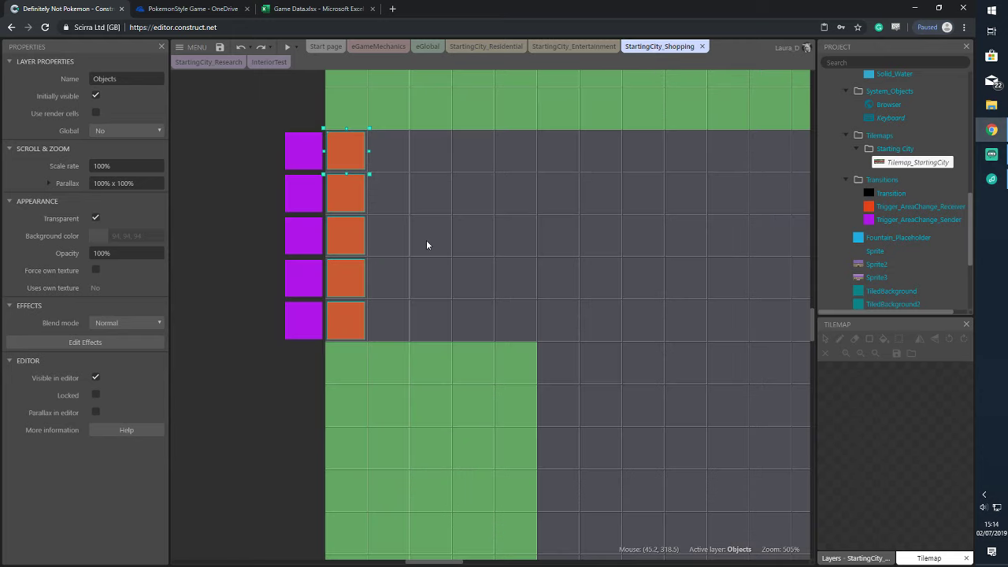
click(236, 63)
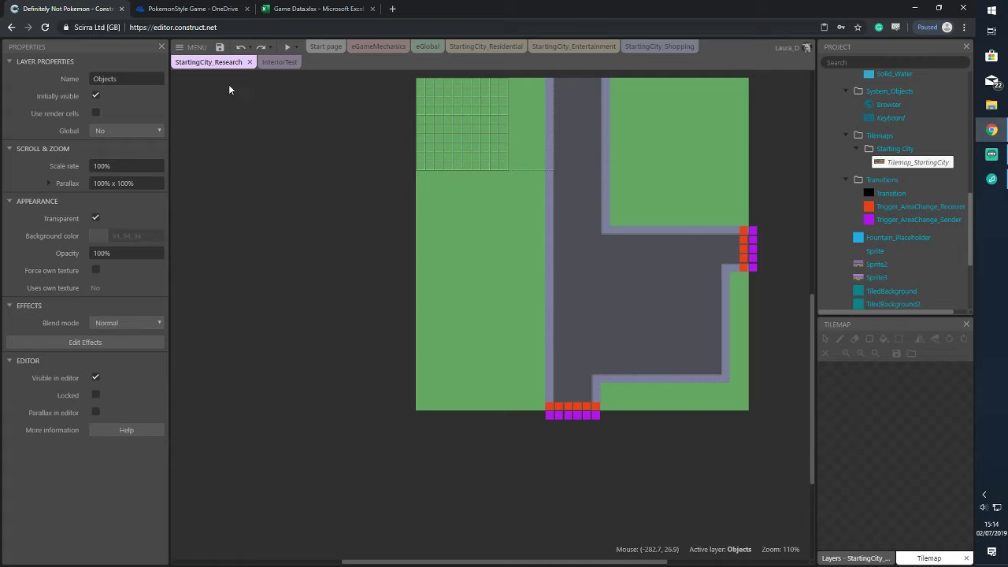
click(447, 128)
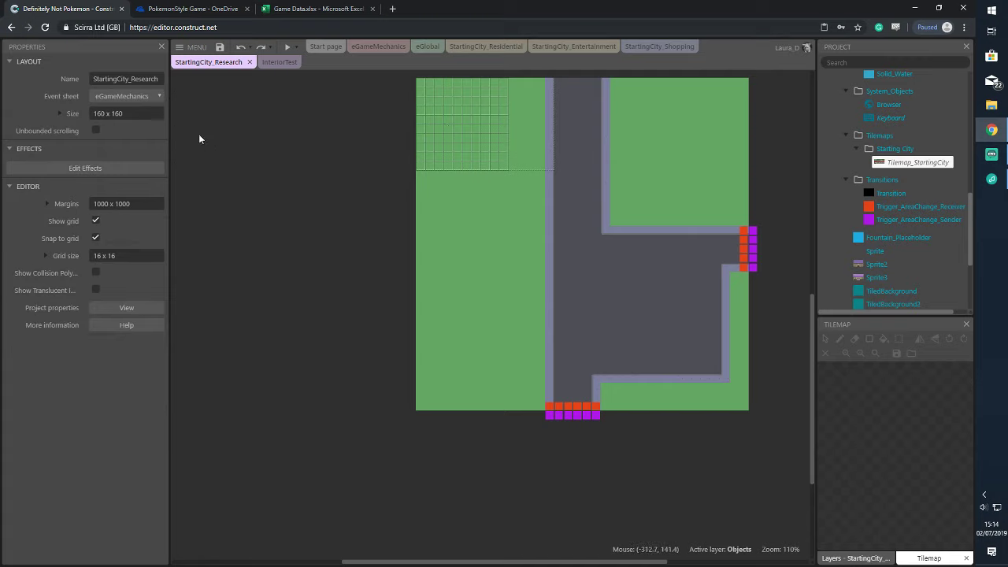
click(152, 113)
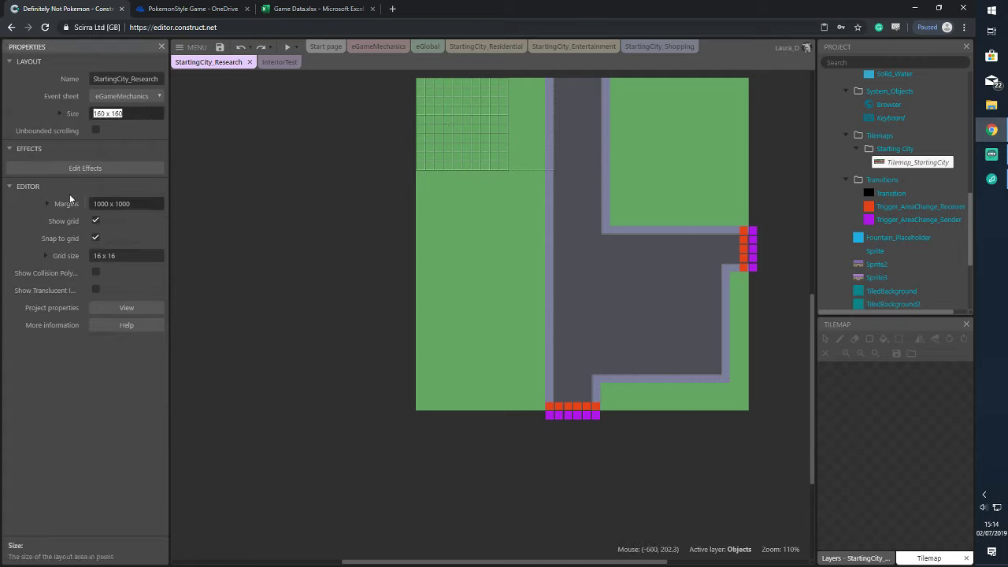
text(576x576)
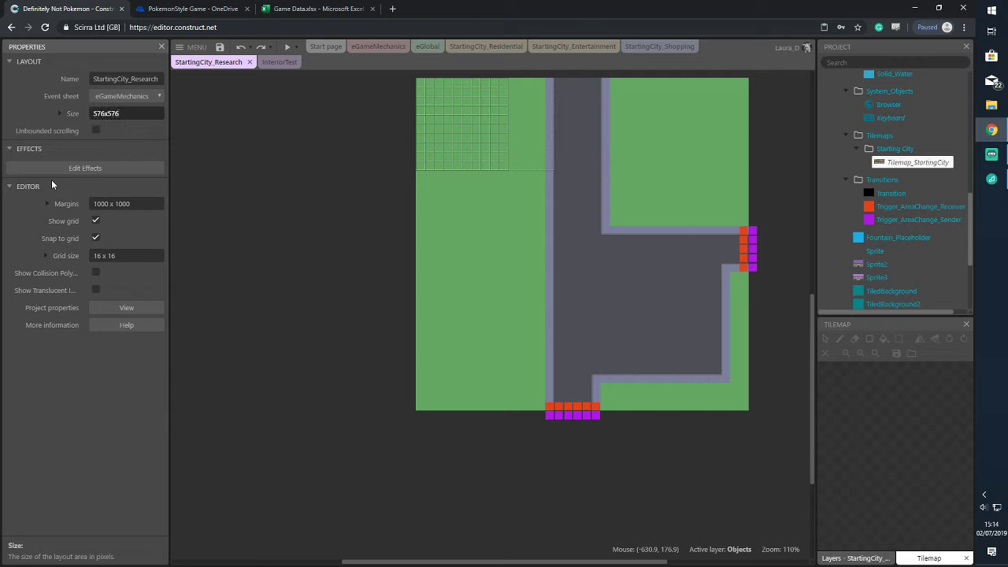
key(Tab)
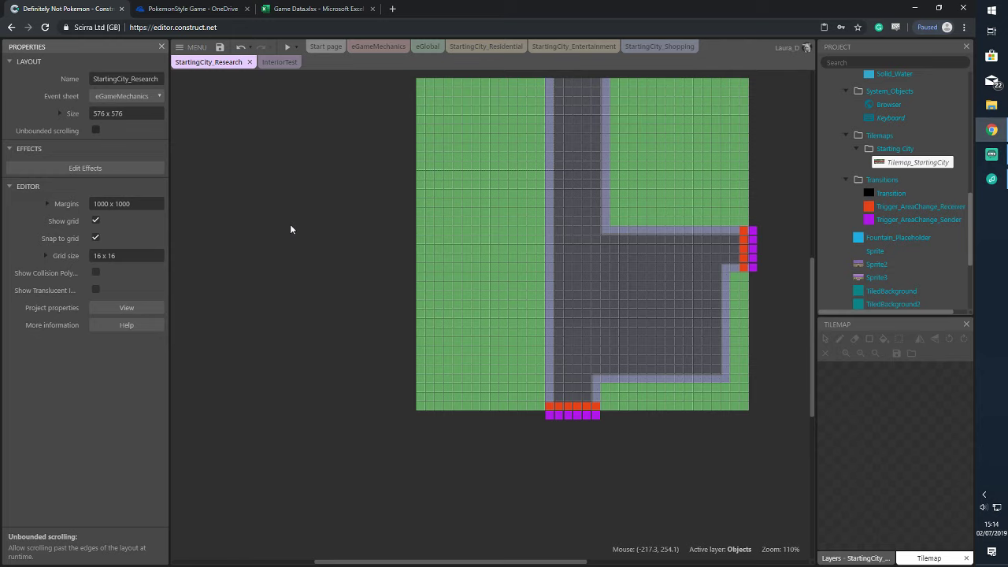
scroll(582, 300, up, 2)
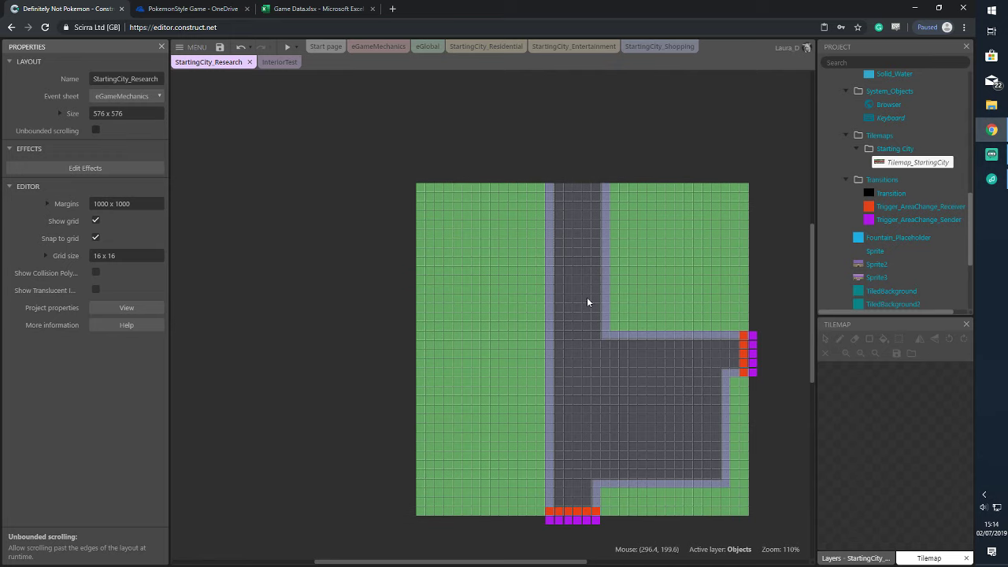
scroll(586, 296, down, 1)
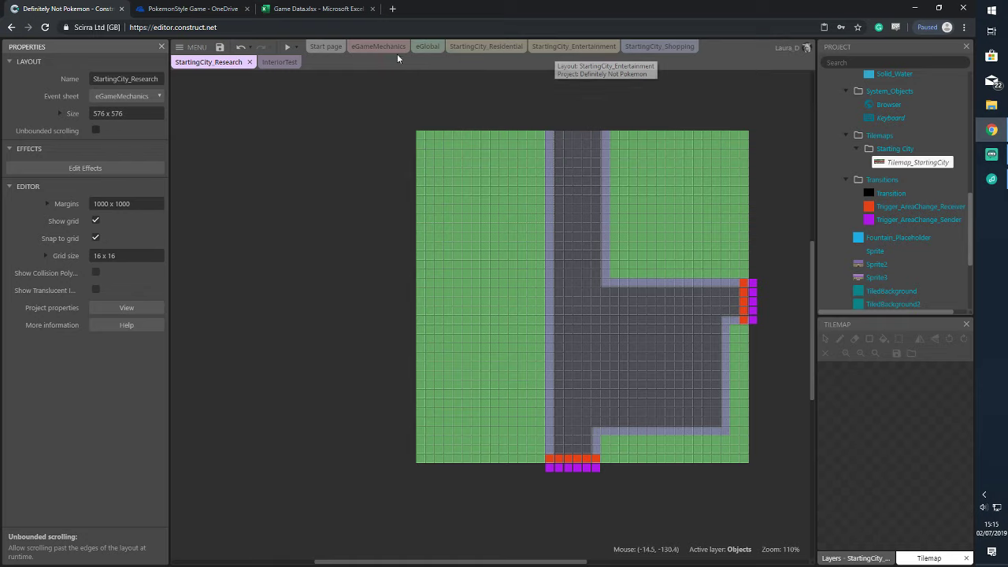
Return to the StartingCity_Residential layout and save the project to OneDrive
click(494, 47)
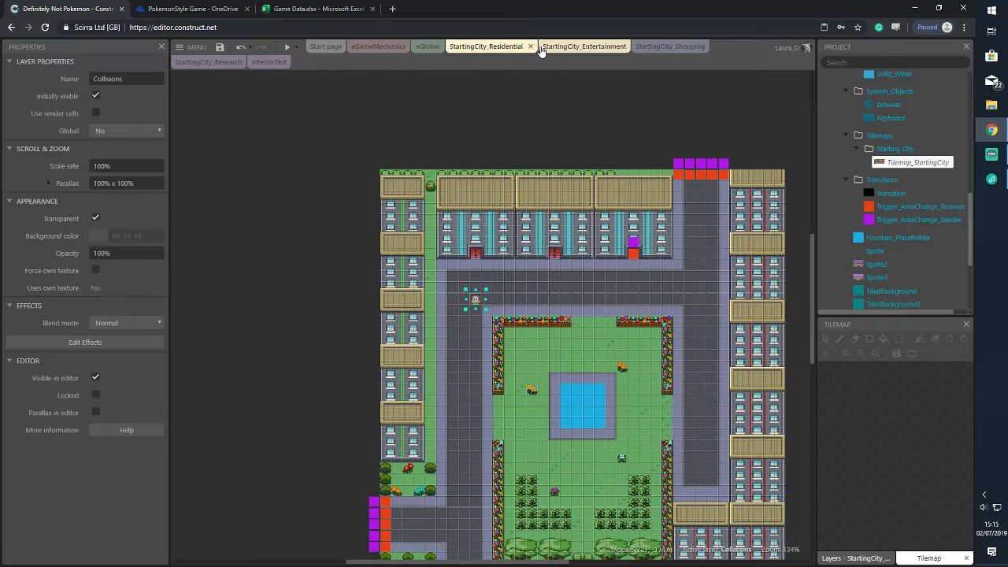
scroll(648, 307, down, 5)
scroll(647, 295, up, 5)
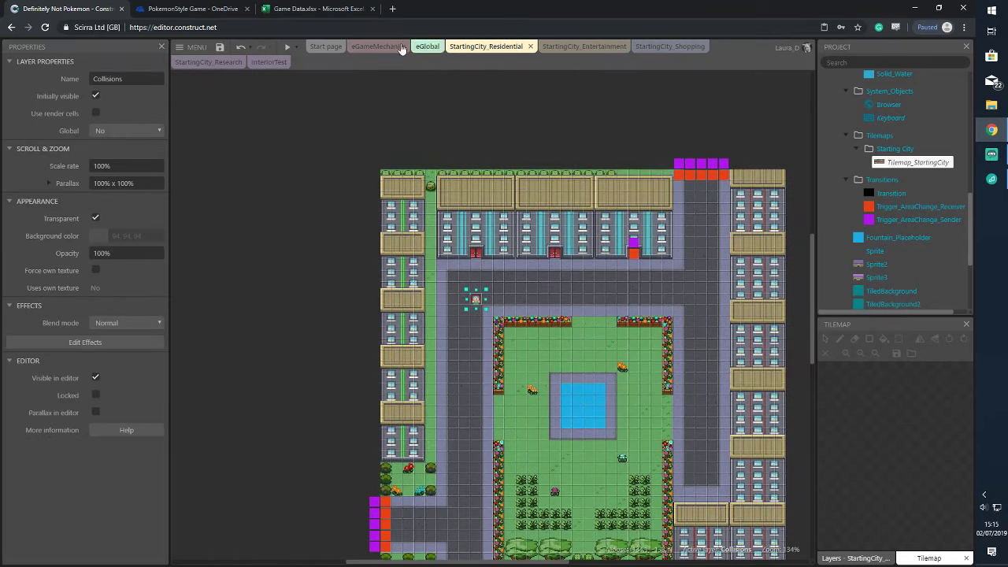
click(220, 46)
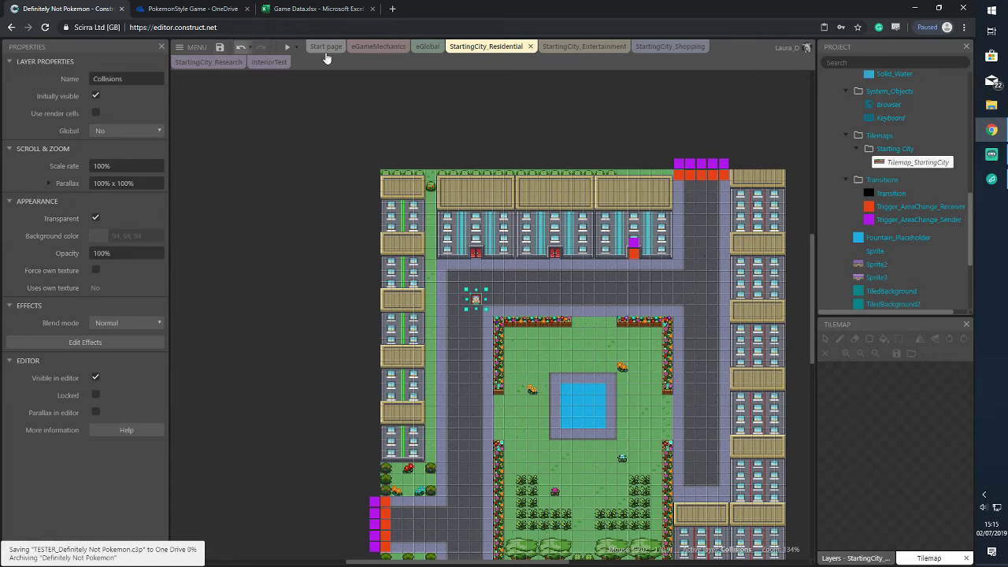
In the InteriorTest layout, unlock everything on the Tilemap Terrains layer and select TiledBackground2
click(268, 62)
scroll(512, 181, up, 3)
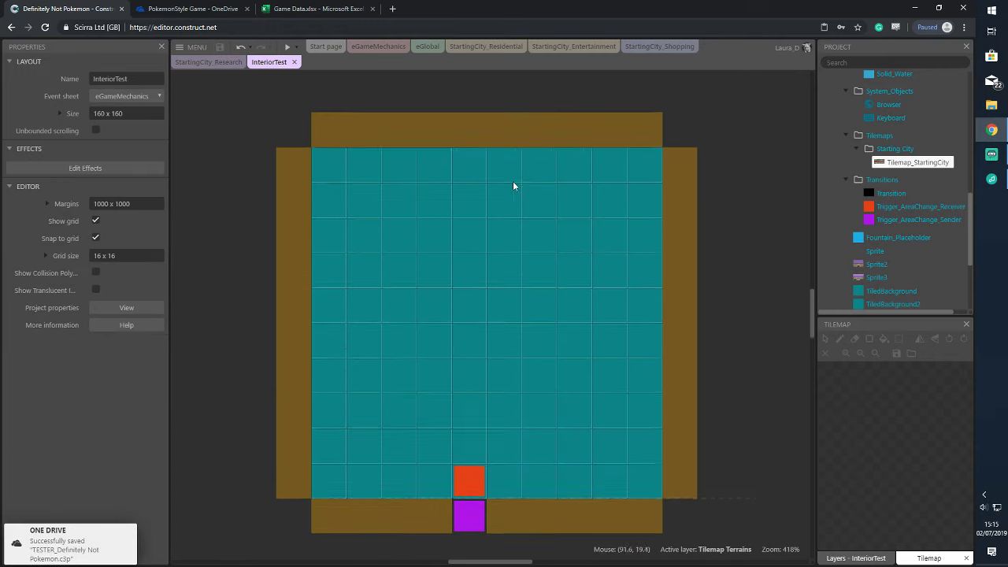
click(858, 557)
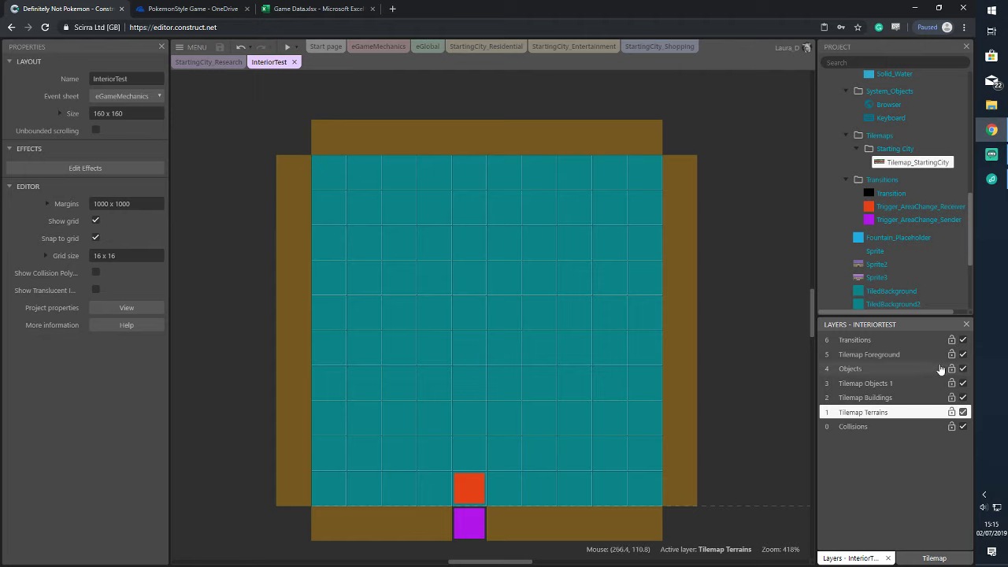
right_click(472, 257)
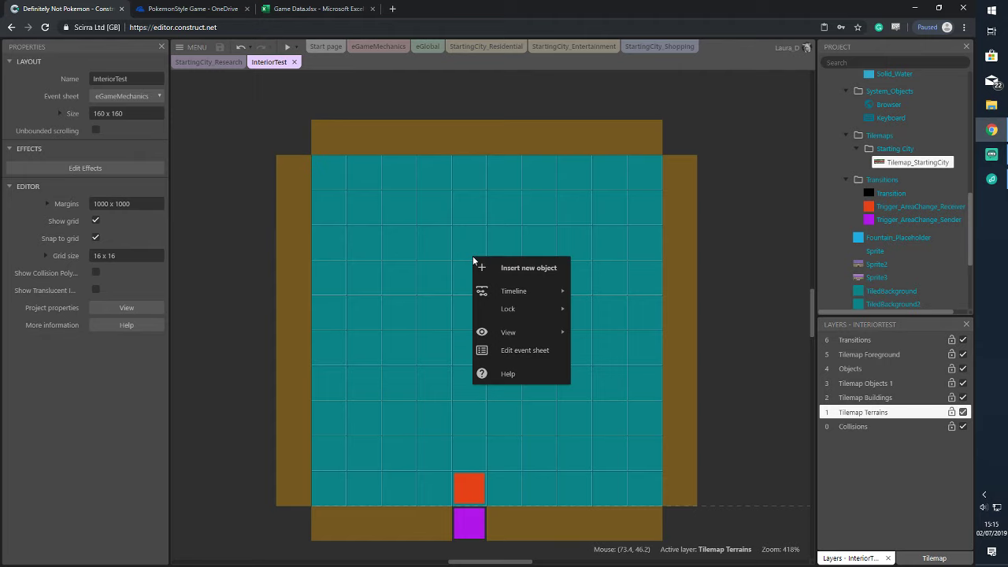
mouse_move(543, 310)
click(598, 315)
click(516, 240)
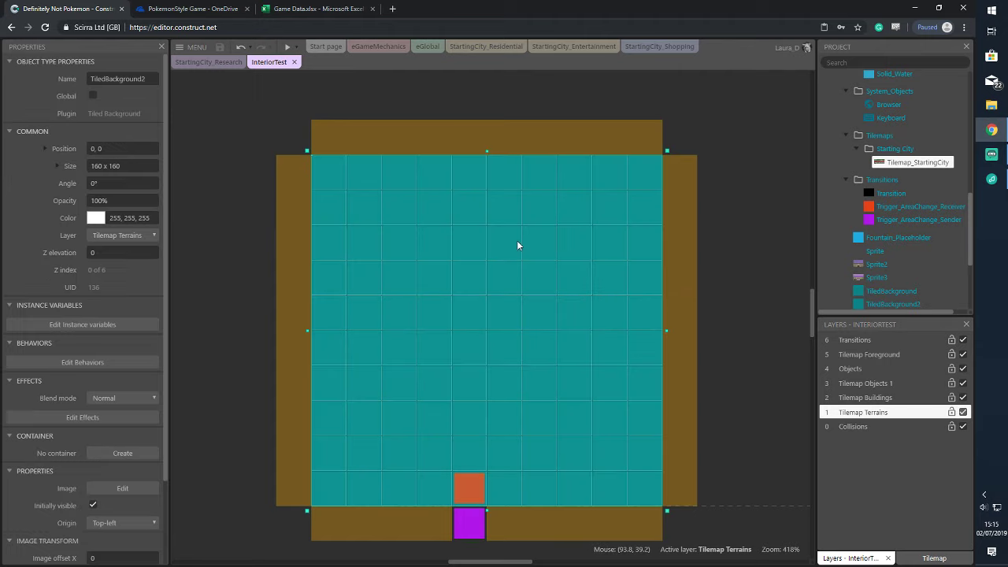
Delete the TiledBackground object type from the project, confirm, and save
click(890, 292)
right_click(890, 293)
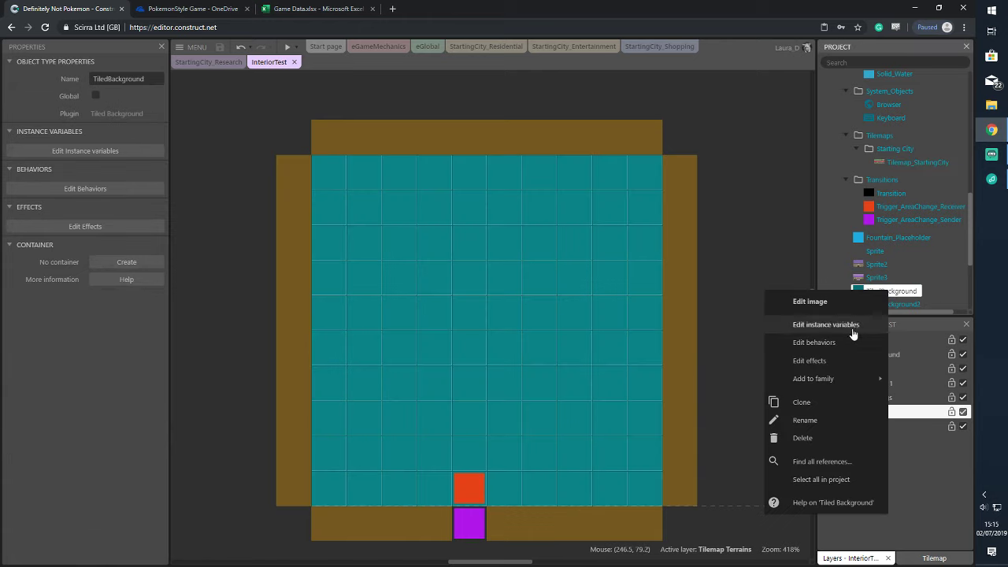
click(855, 436)
click(525, 320)
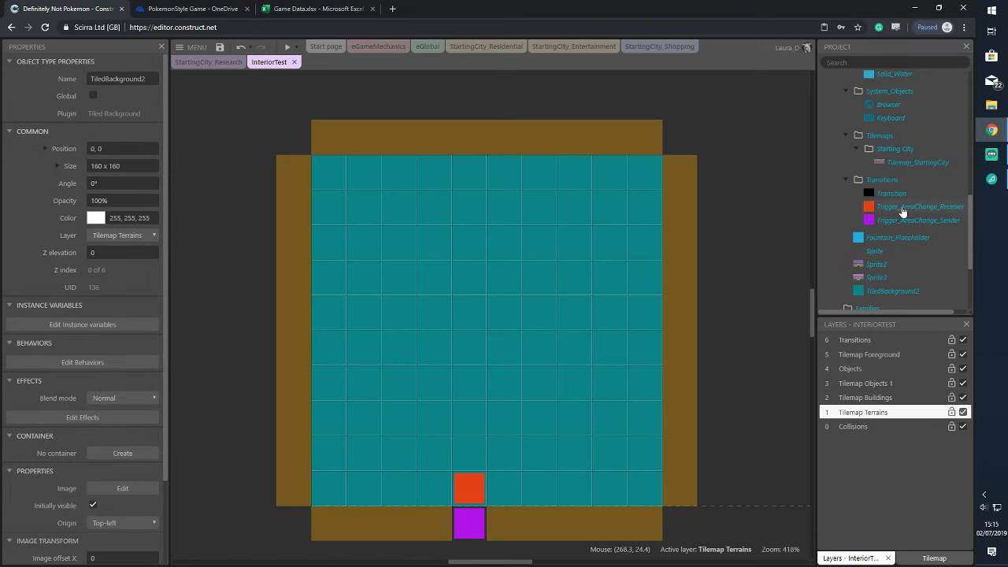
click(220, 46)
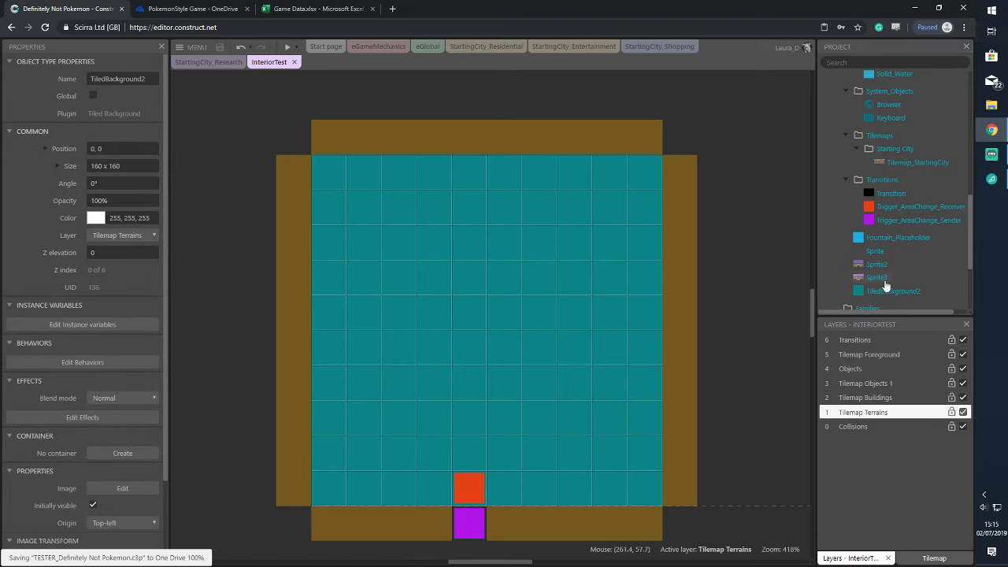
Zoom around the InteriorTest layout, then switch to StartingCity_Residential
scroll(909, 222, up, 5)
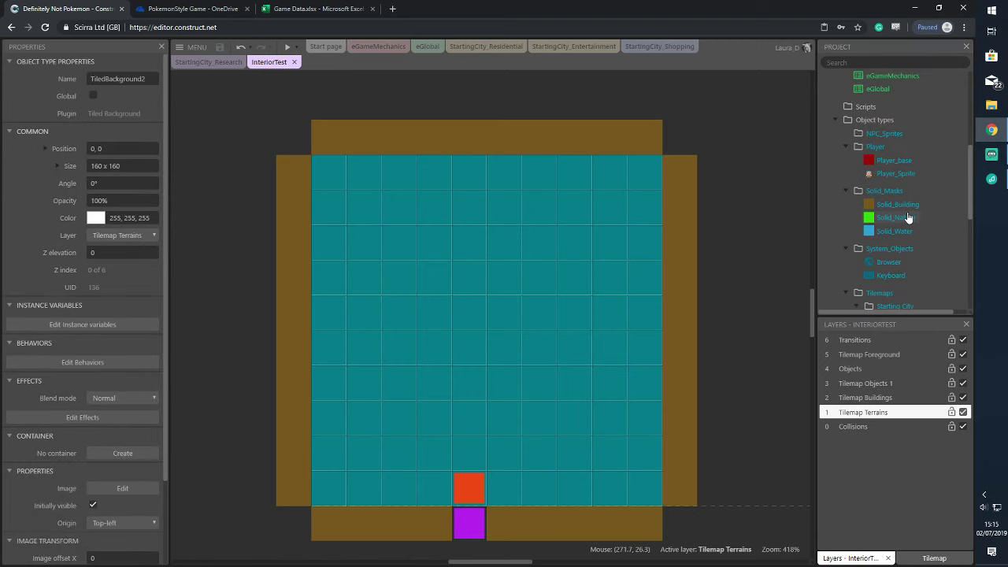
scroll(904, 211, up, 6)
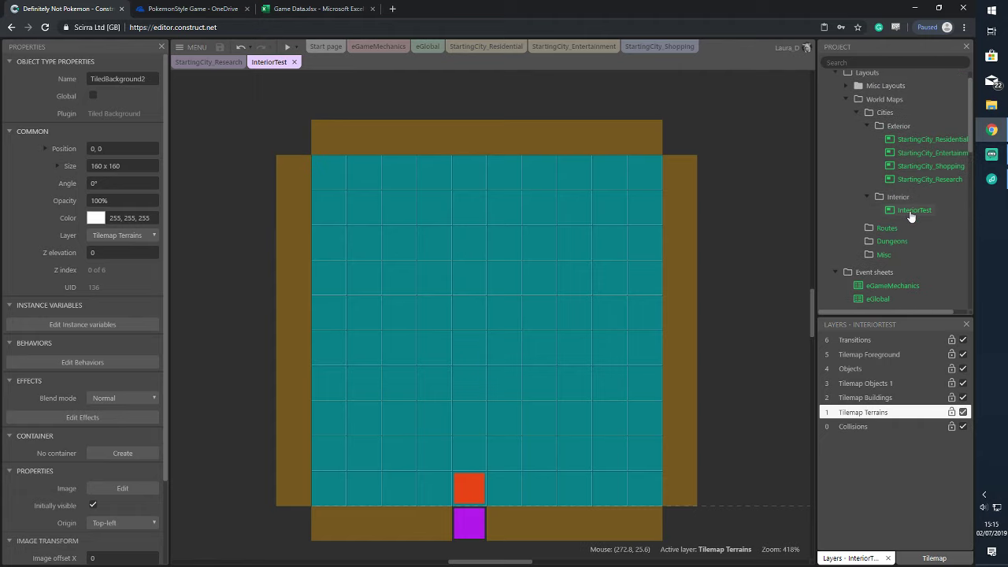
scroll(583, 363, down, 3)
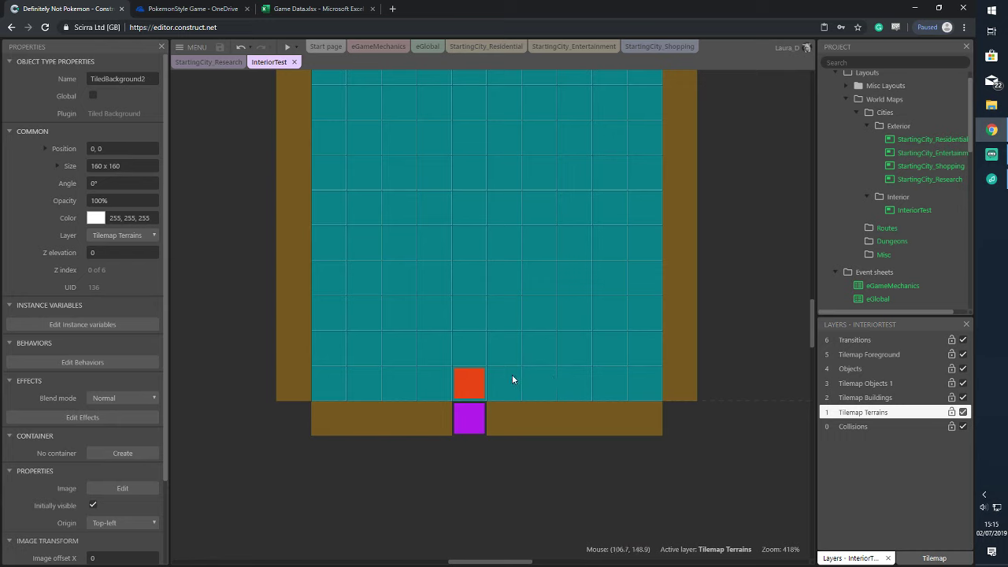
scroll(512, 380, up, 8)
scroll(533, 333, down, 6)
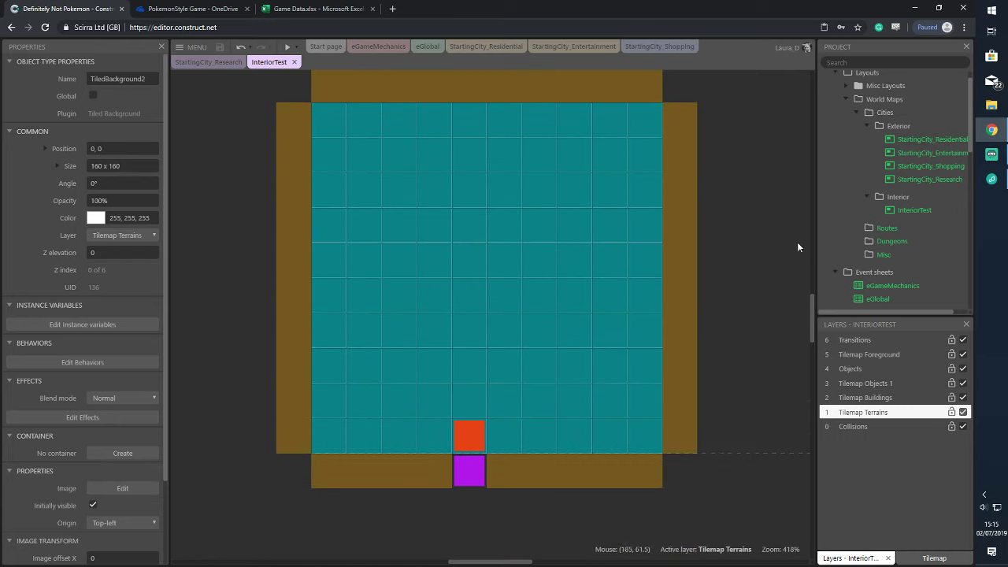
scroll(858, 259, down, 3)
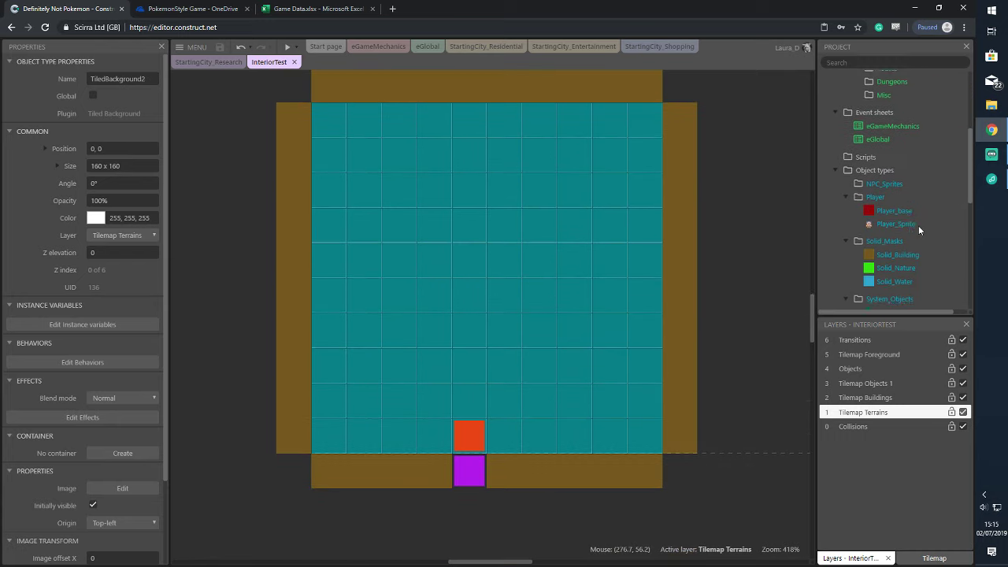
scroll(918, 226, down, 2)
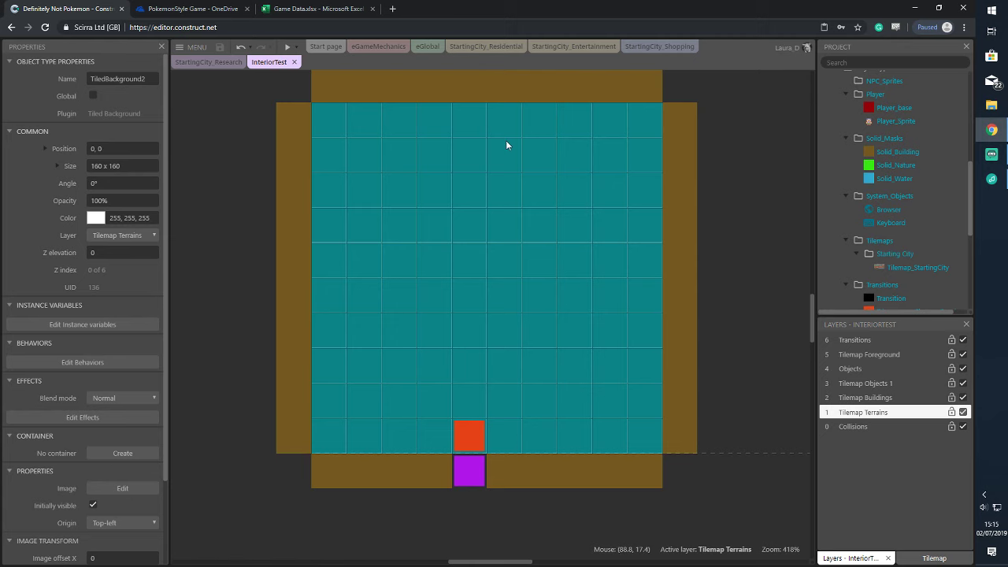
click(486, 46)
scroll(456, 262, down, 3)
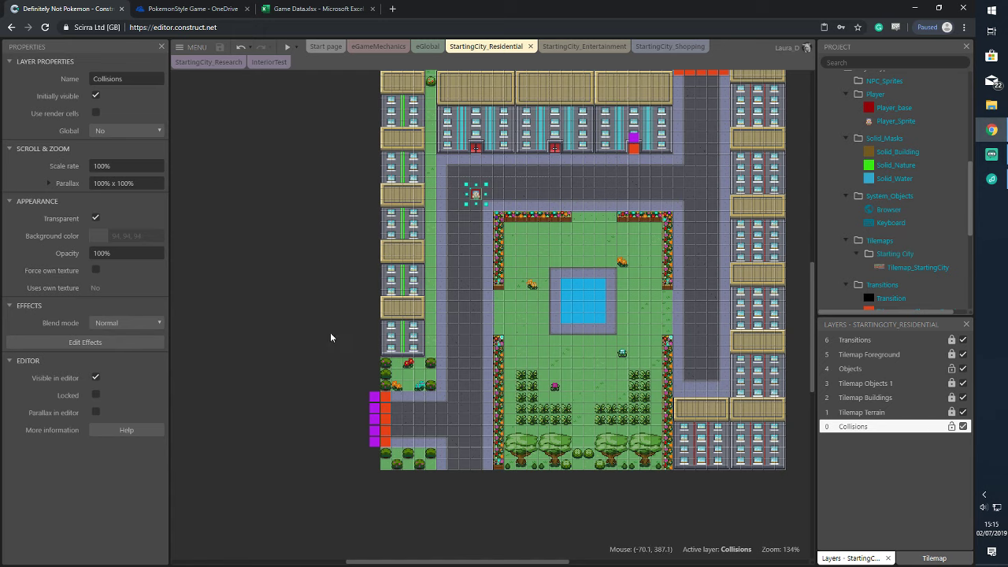
Zoom the Residential map, then switch to the StartingCity_Entertainment layout with its arena and roads
scroll(326, 331, up, 2)
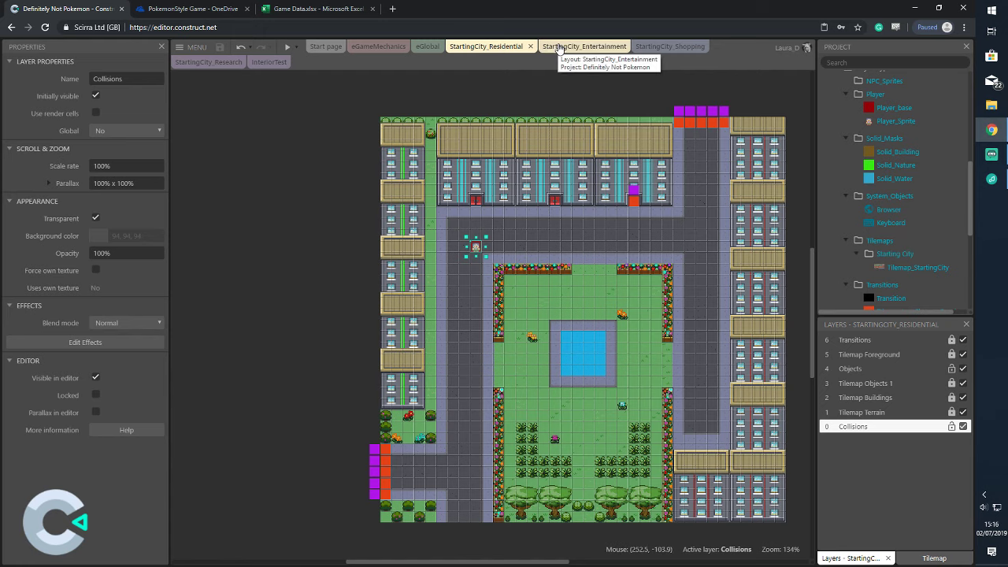
click(560, 48)
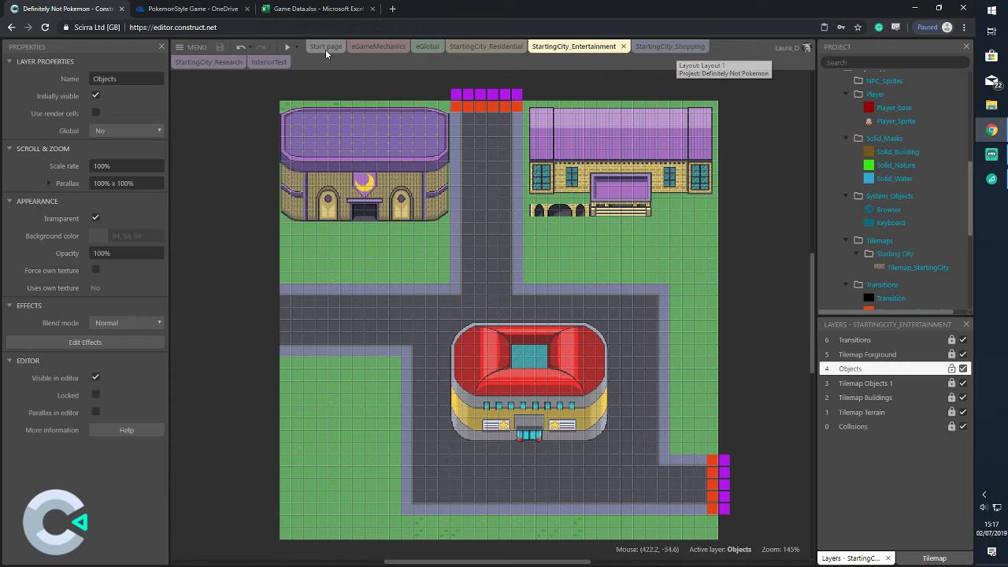
Open StartingCity_Shopping, then zoom out and pan until the whole grass-and-road map is visible
click(668, 47)
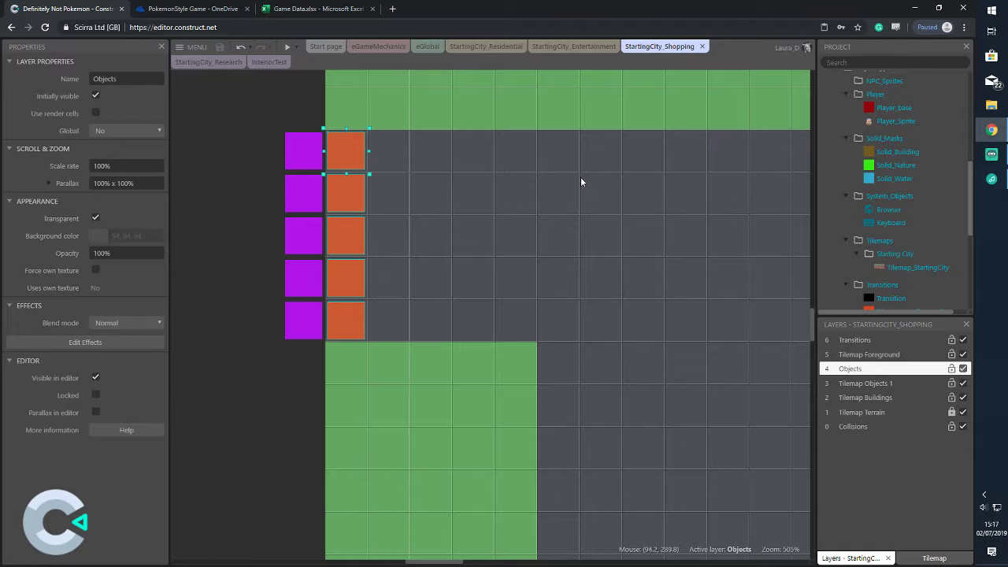
ctrl+scroll(675, 235, down, 5)
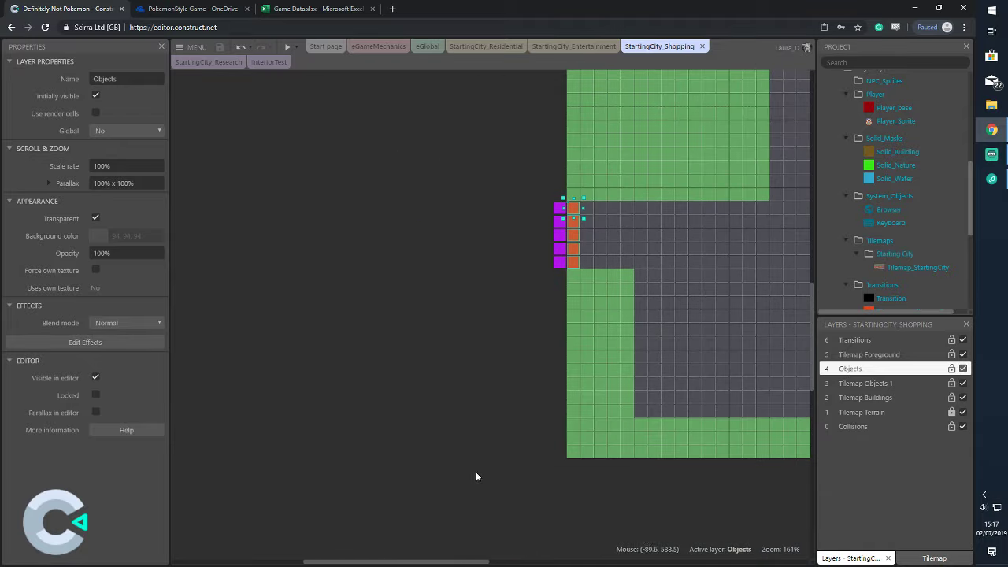
scroll(553, 332, right, 5)
ctrl+scroll(553, 329, down, 3)
drag(811, 295, 813, 285)
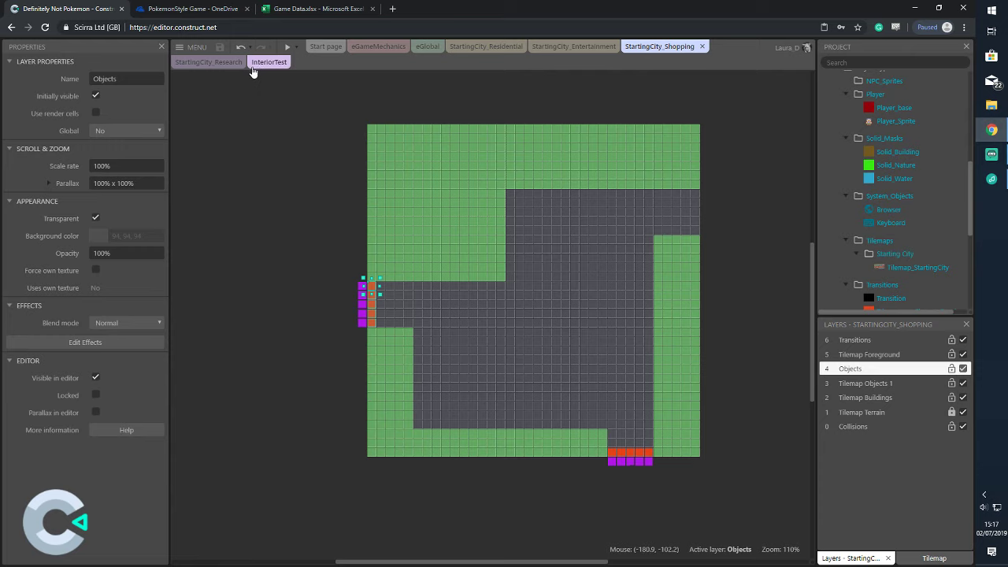
Switch to the StartingCity_Research layout, then bring Streamlabs OBS to the front from the taskbar
click(213, 62)
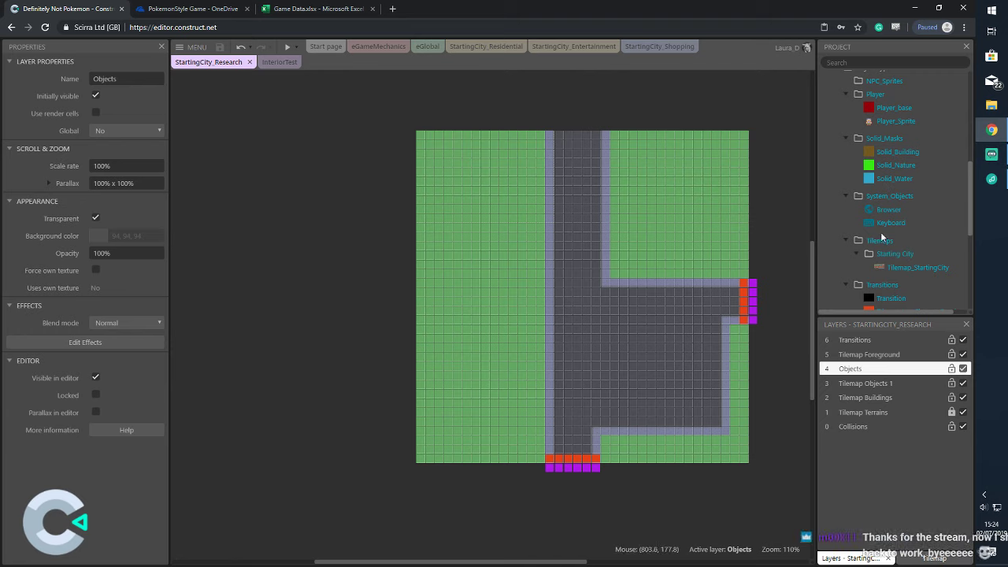
mouse_move(984, 154)
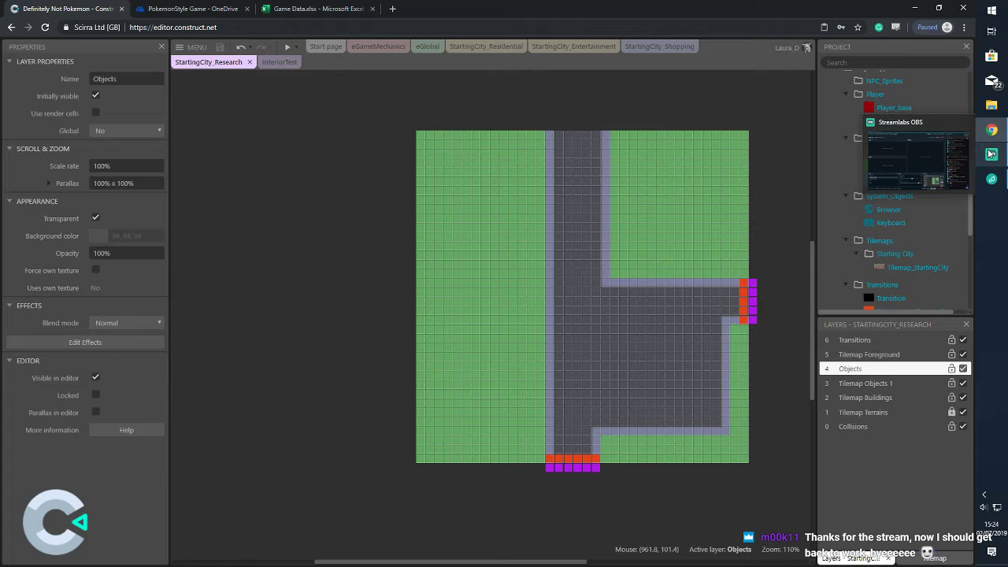
click(990, 155)
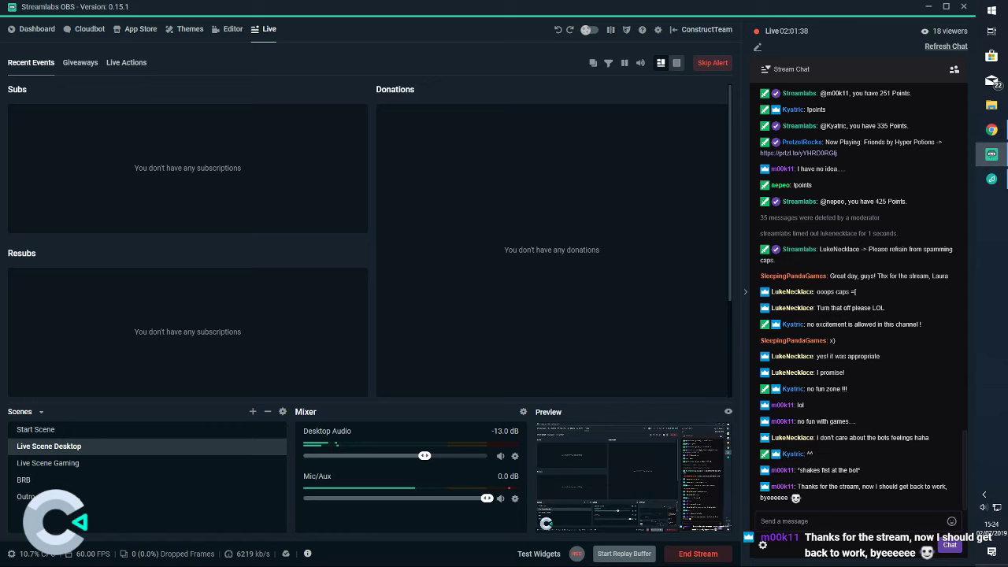